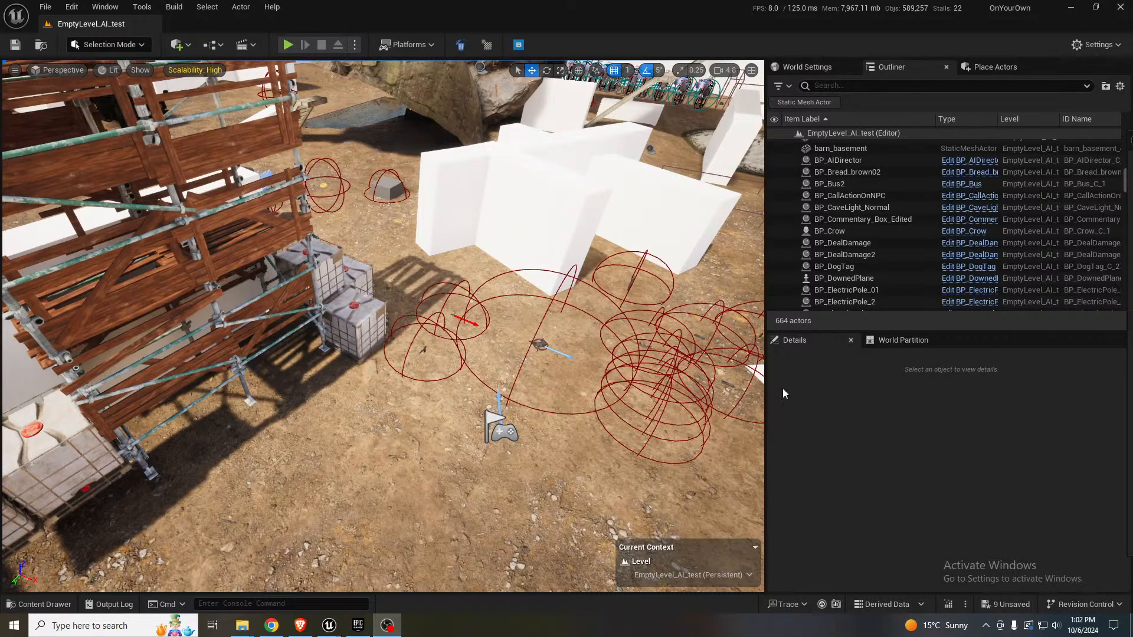
- Widen the level viewport and play-test the level, following the crow walking on the ground, until ending the session
drag(766, 382, 798, 382)
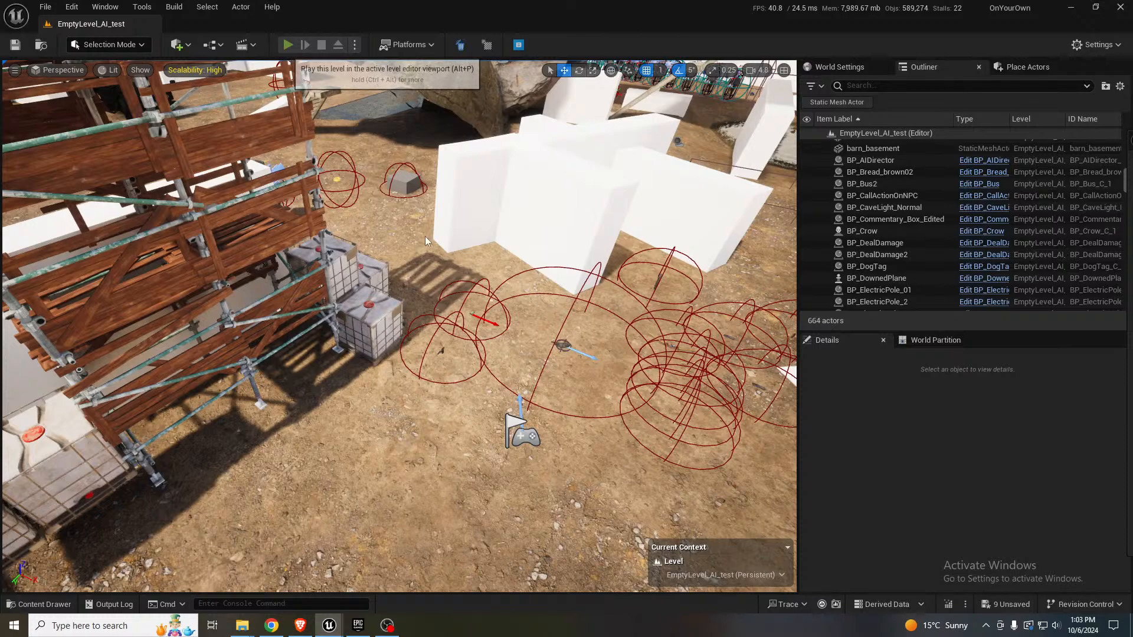
key(alt+p)
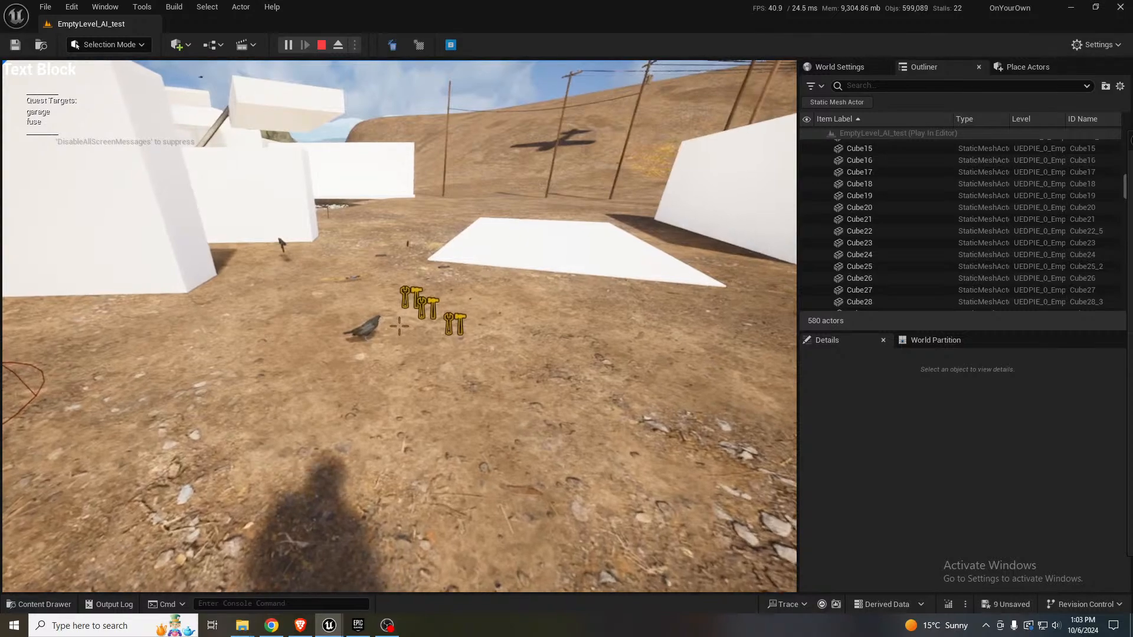
key(d)
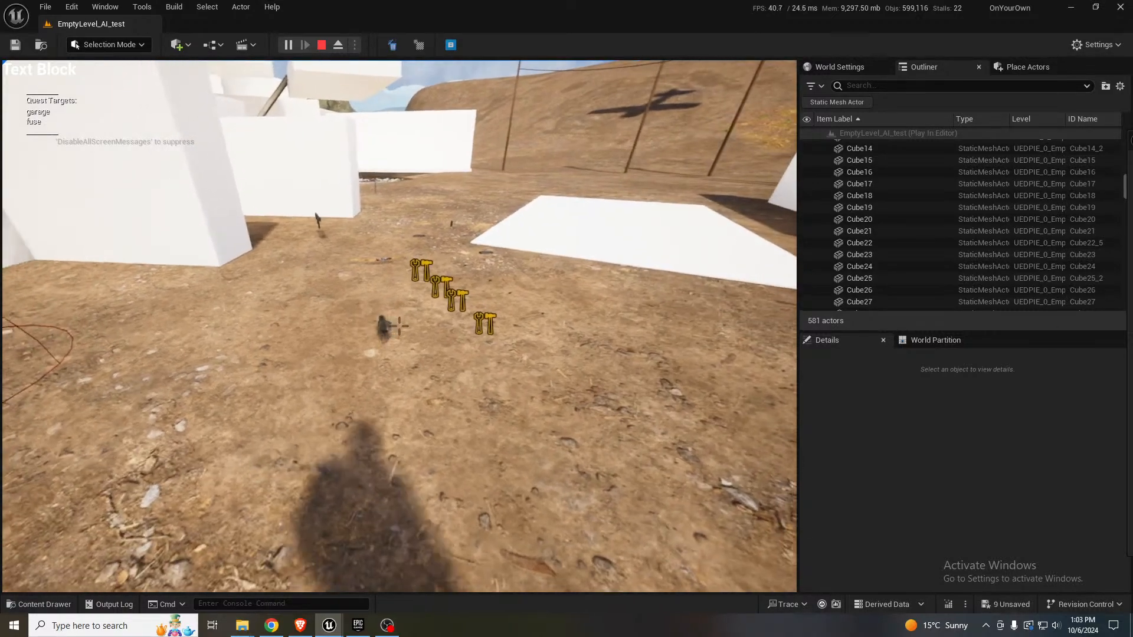
key(w)
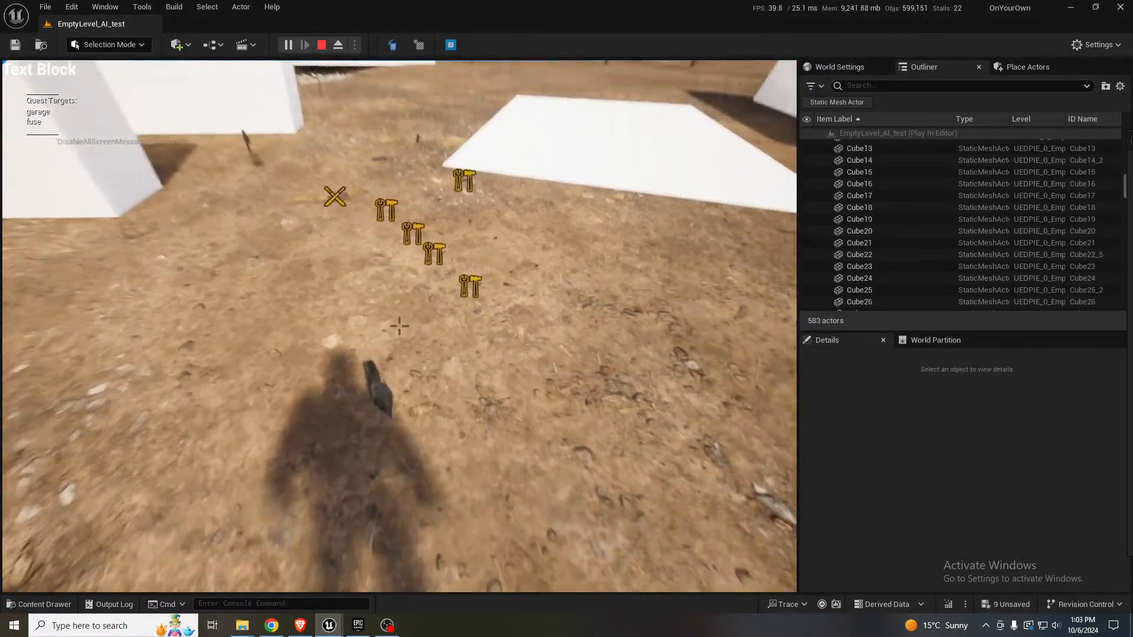
key(s)
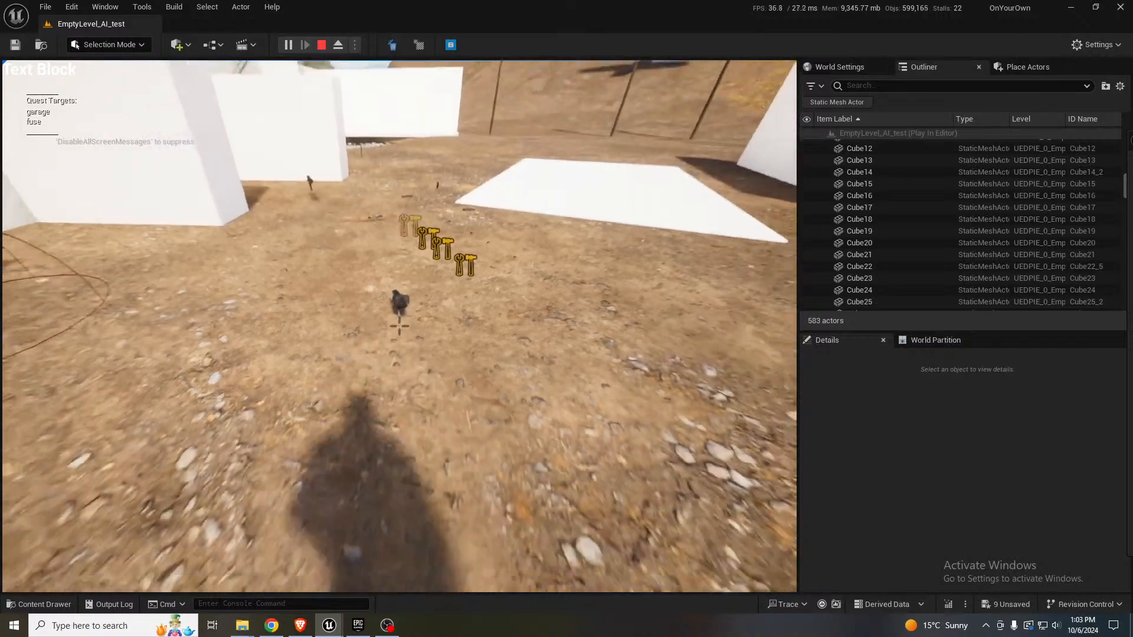
key(w)
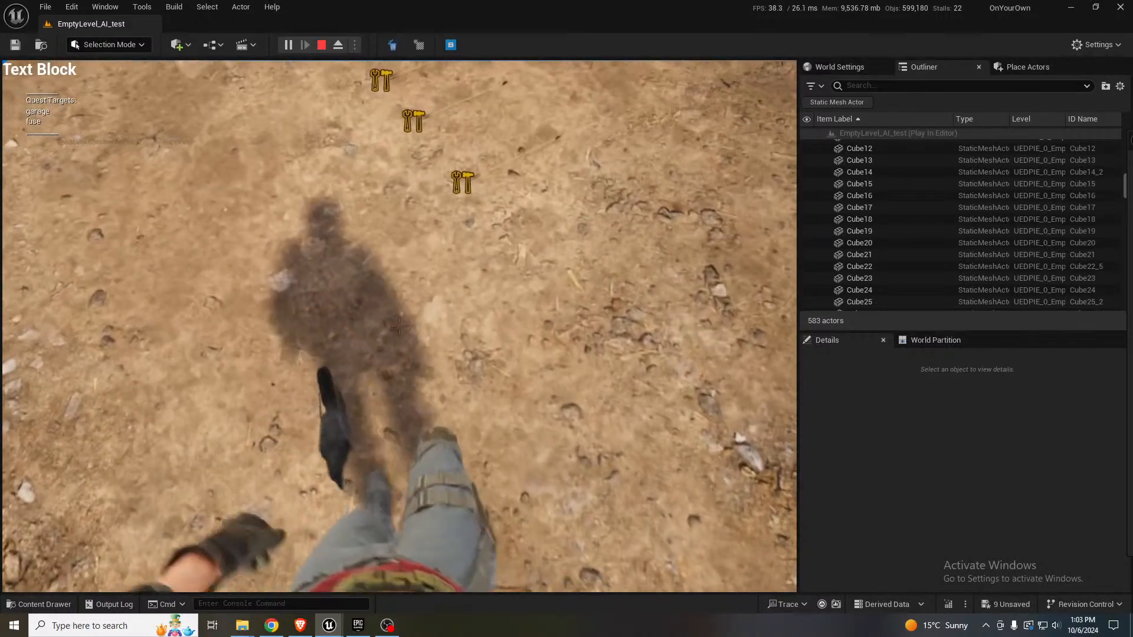
key(w)
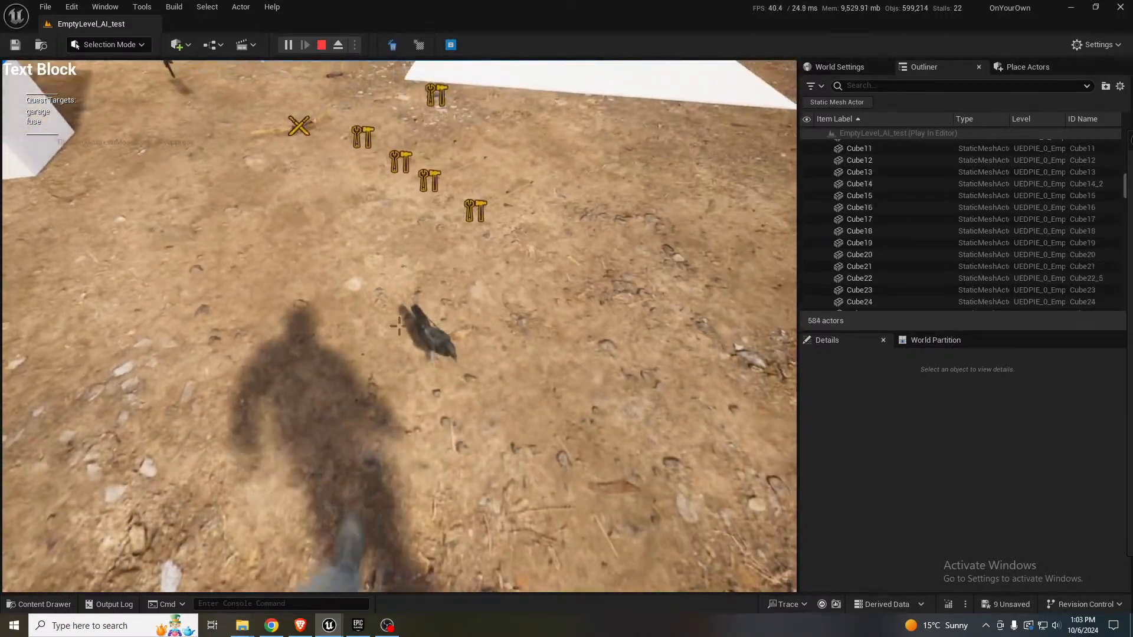
key(Escape)
- Run the level again, resume it from the paused breakpoint, and observe how the crow takes off and flies
right_drag(763, 281, 793, 281)
key(w)
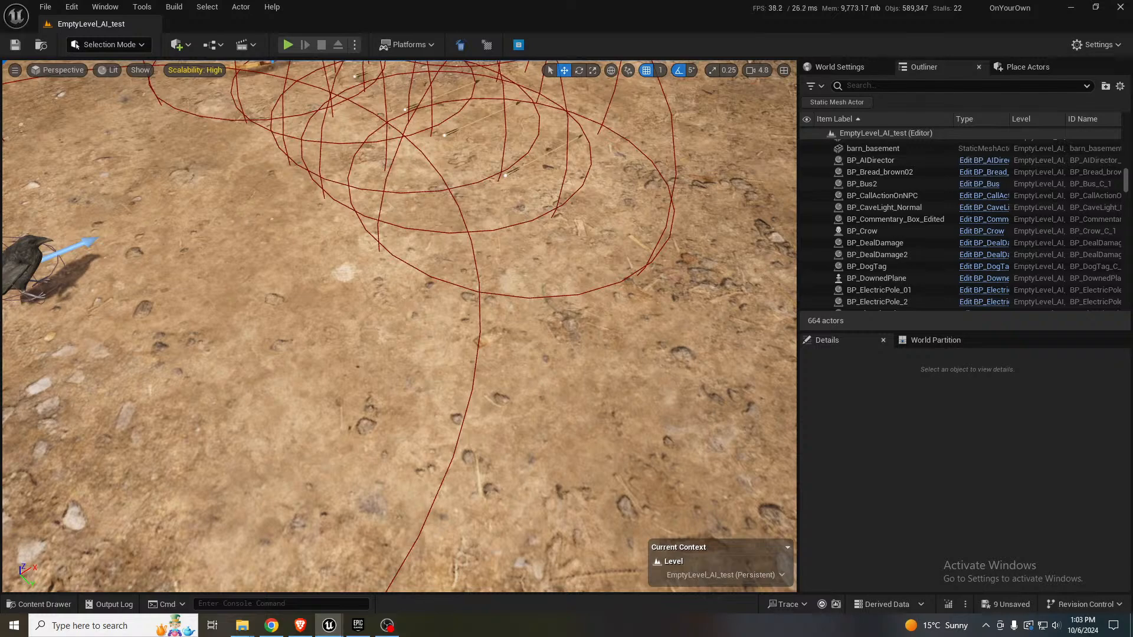
click(287, 45)
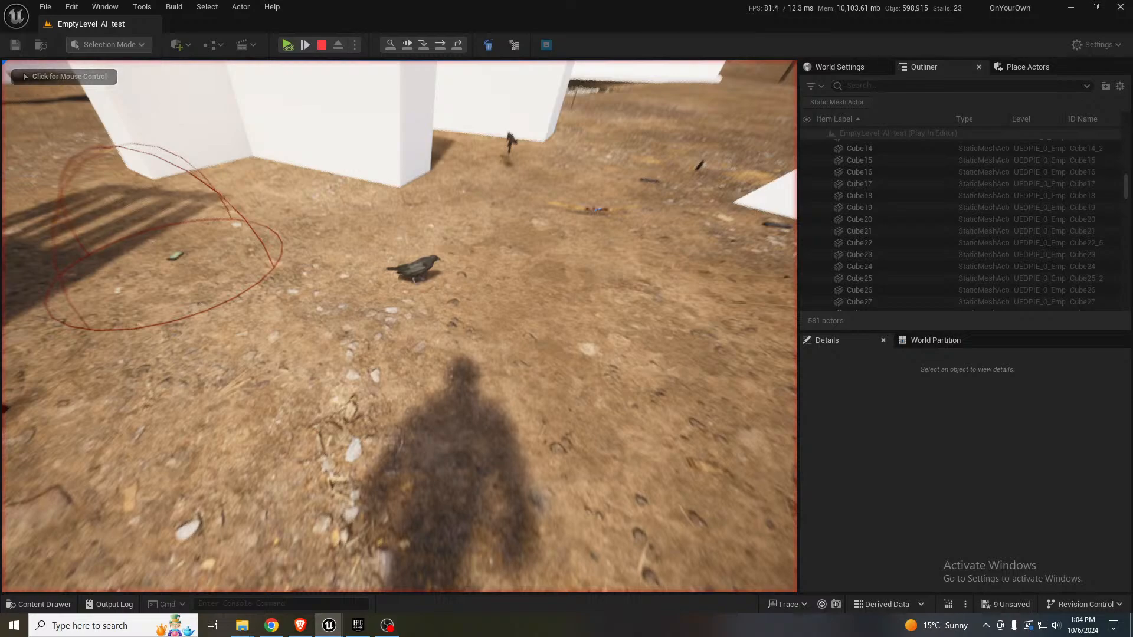
click(287, 45)
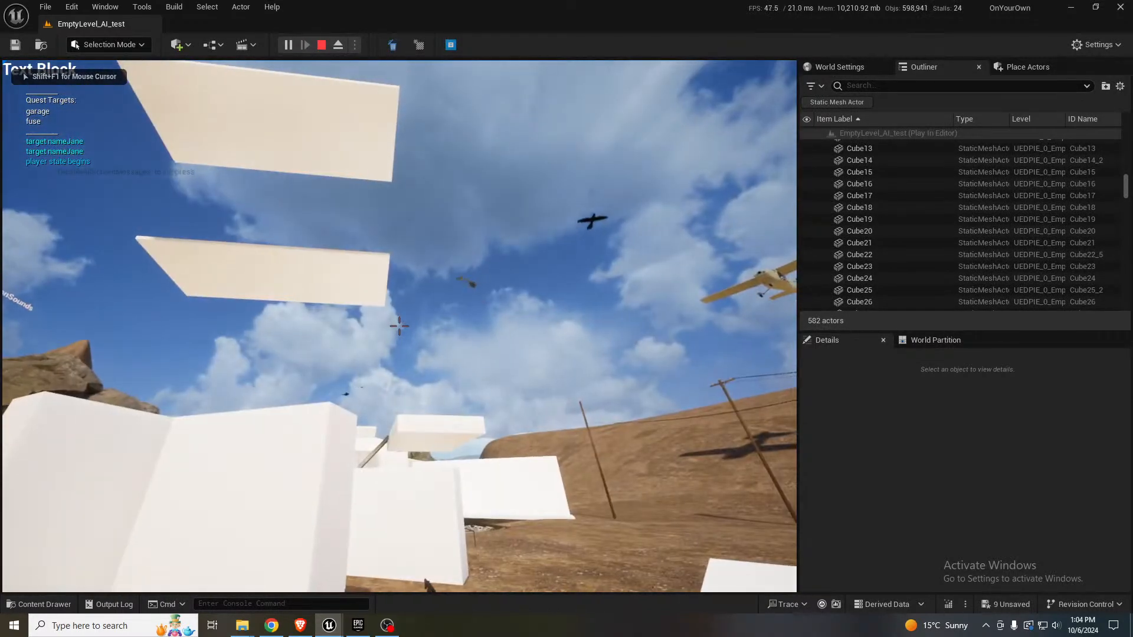
key(w)
key(w)
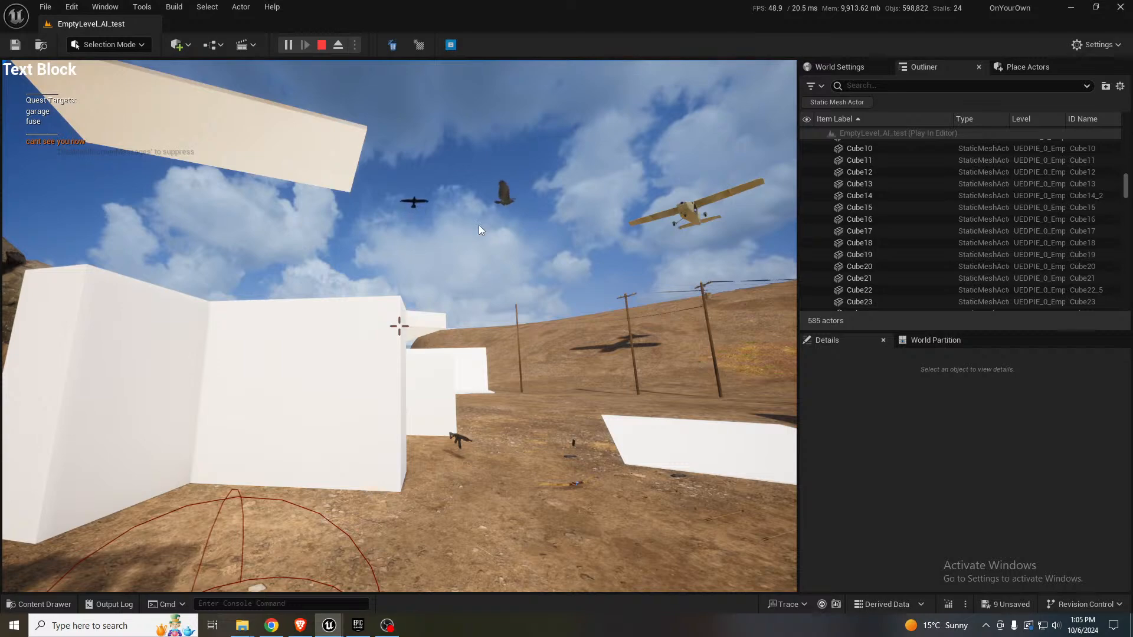
key(Escape)
- Open Main_Level from the recent levels
right_drag(399, 326, 421, 328)
click(46, 7)
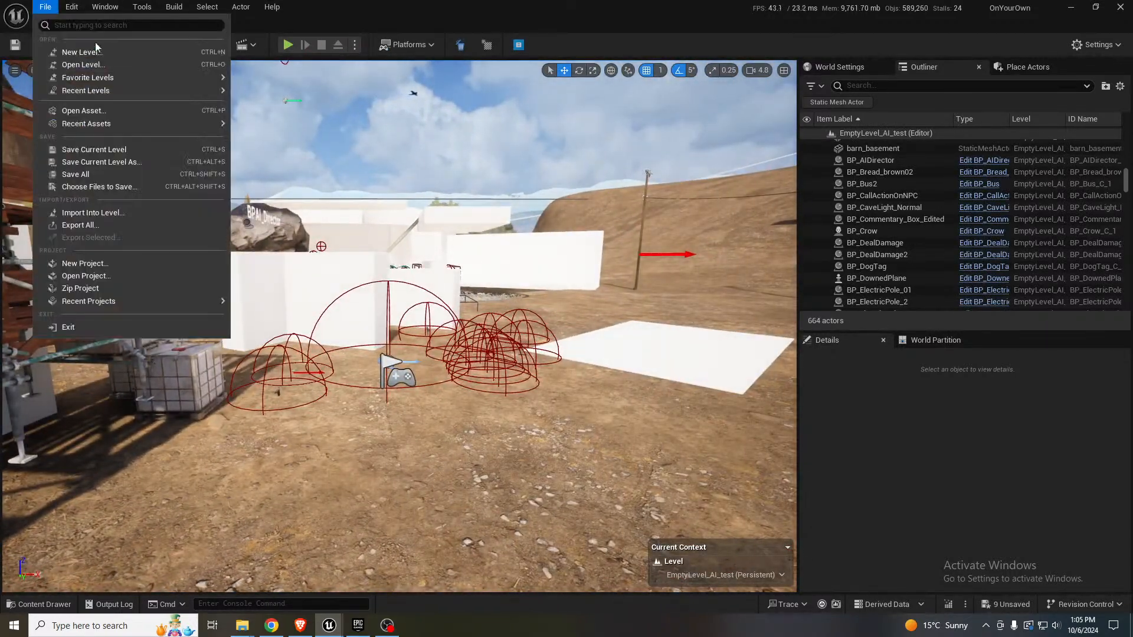
mouse_move(118, 90)
click(316, 123)
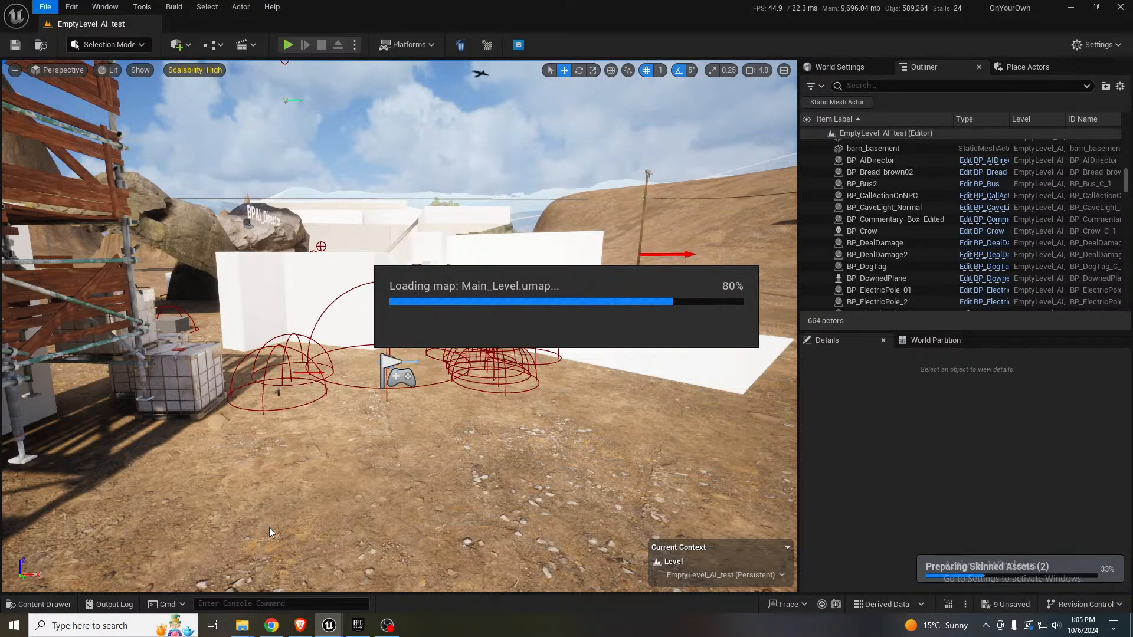
- Launch Substance Painter and move its floating Shelf window out of the way
click(125, 627)
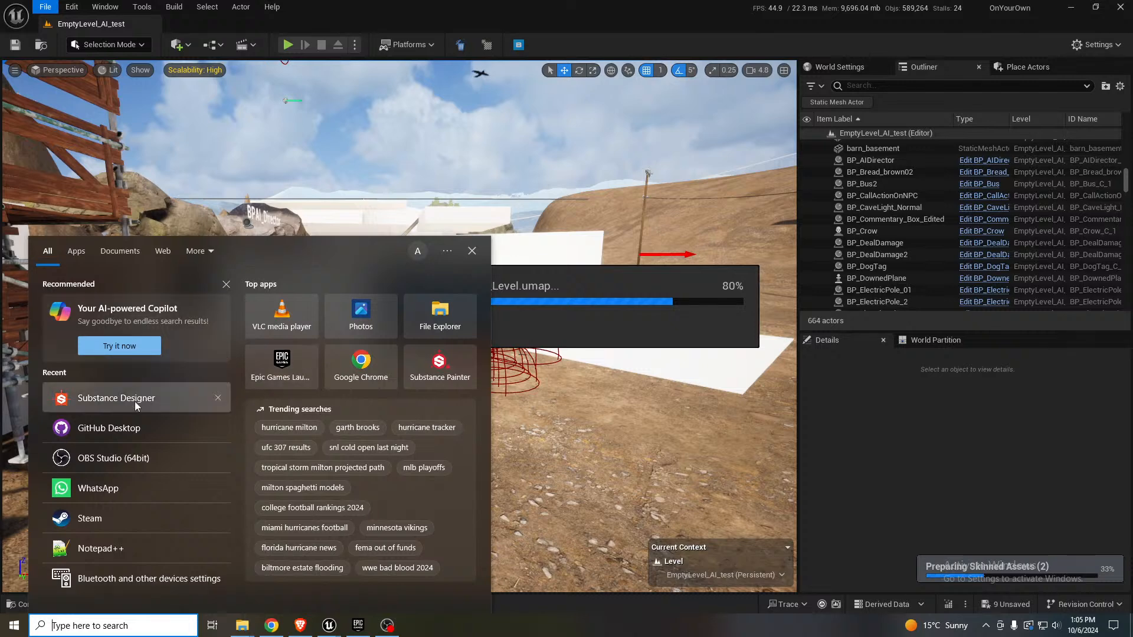
text(substa)
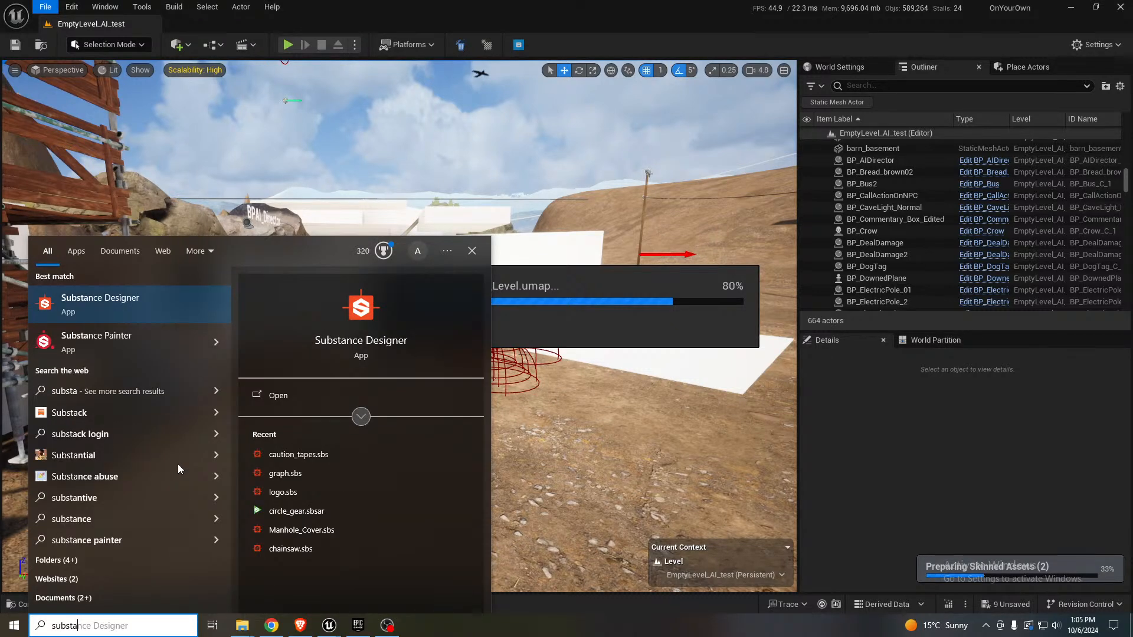
click(138, 341)
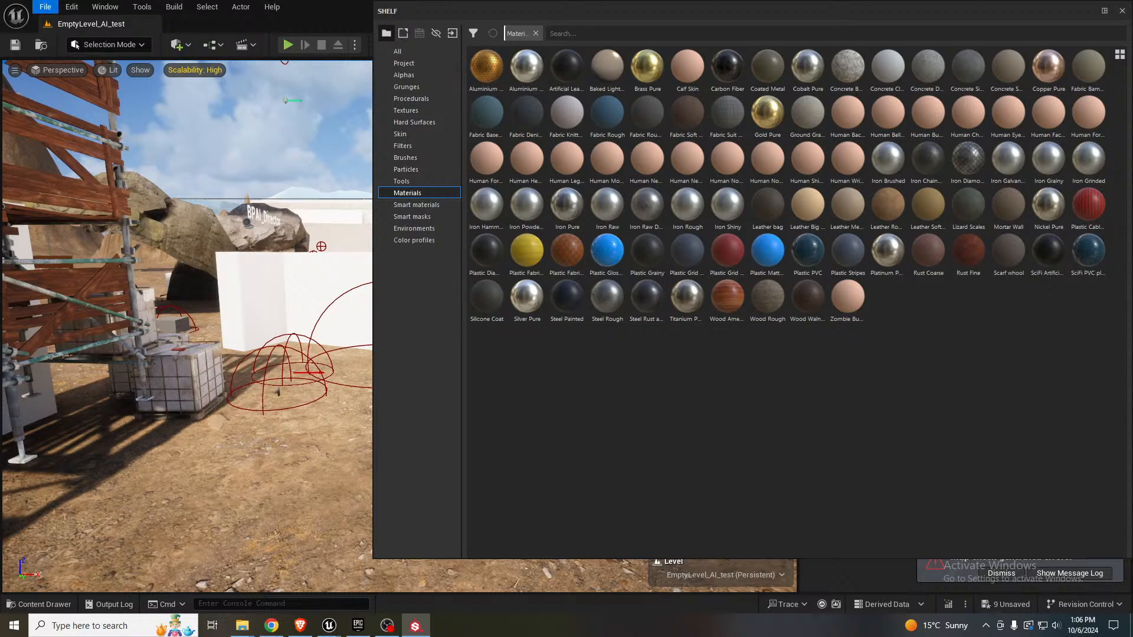
drag(751, 7, 1132, 136)
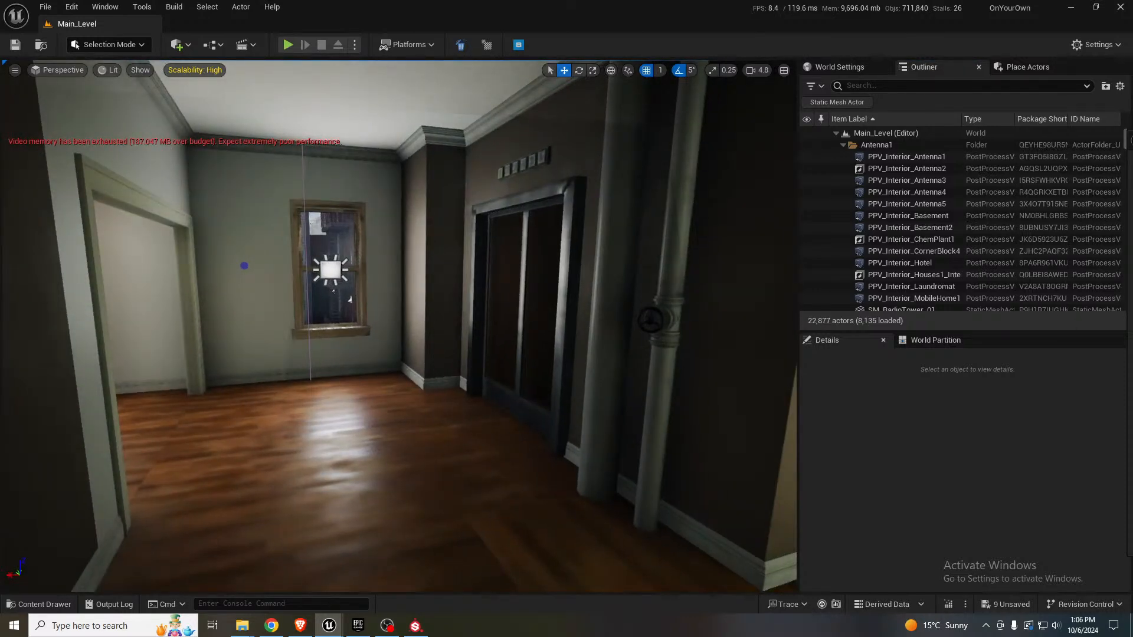
- Lower the camera speed and examine the elevator doors, frame and call buttons in Main_Level
scroll(400, 326, down, 1)
right_drag(399, 326, 541, 309)
key(w)
key(s)
key(s)
key(w)
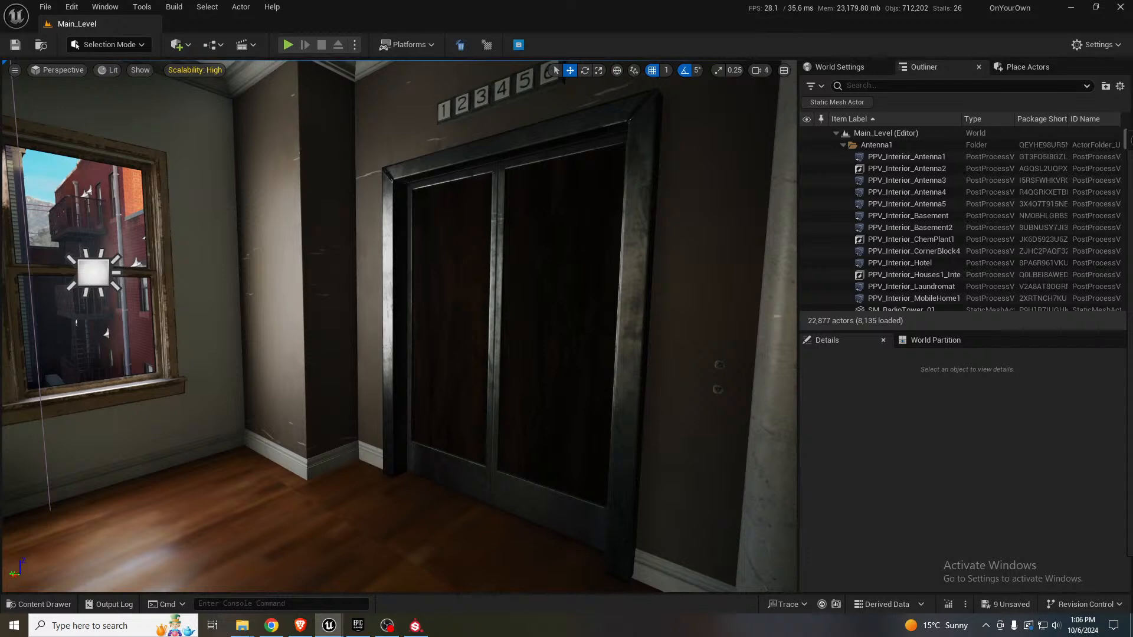
mouse_move(400, 326)
right_down()
mouse_move(457, 324)
mouse_move(402, 328)
right_up()
key(s)
key(a)
key(w)
scroll(414, 328, down, 5)
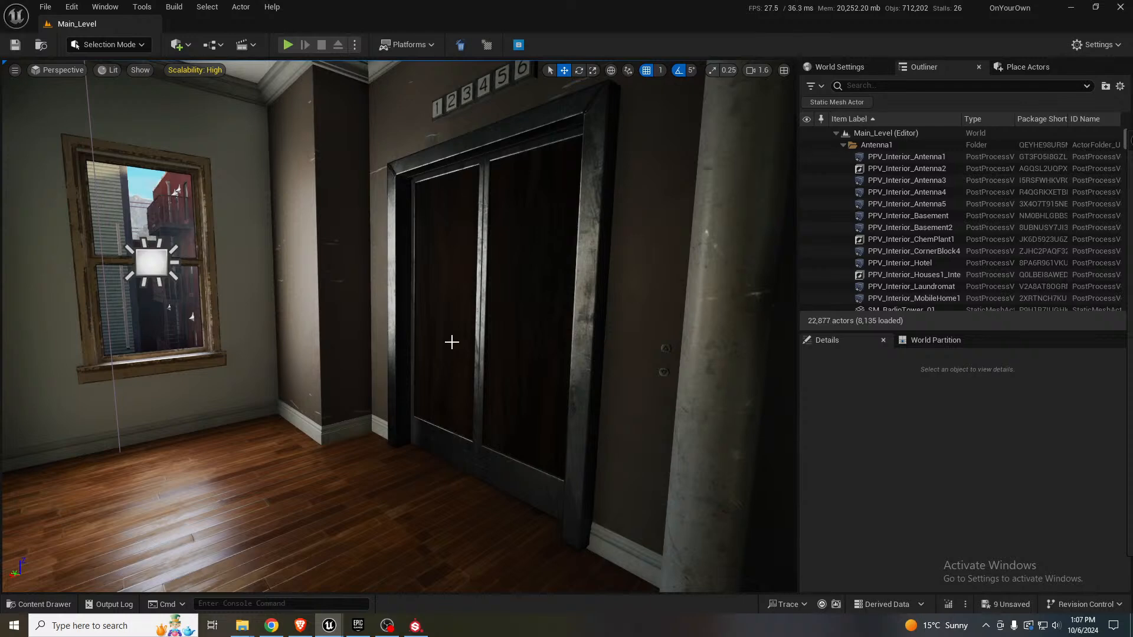
mouse_move(418, 346)
right_down()
mouse_move(453, 345)
mouse_move(420, 344)
right_up()
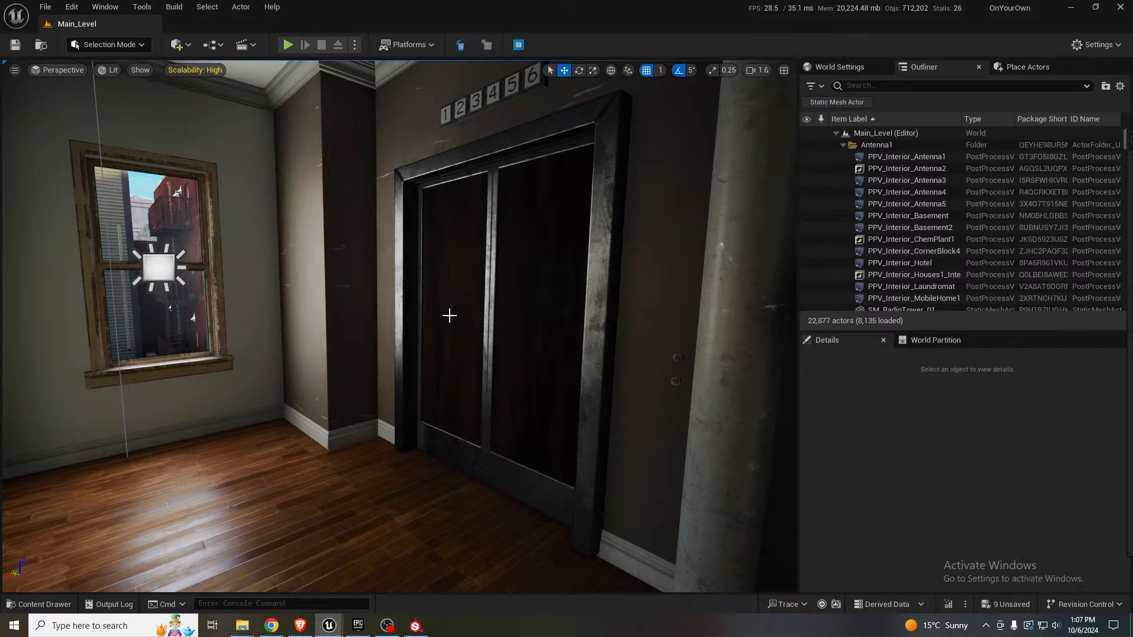
right_drag(449, 338, 440, 390)
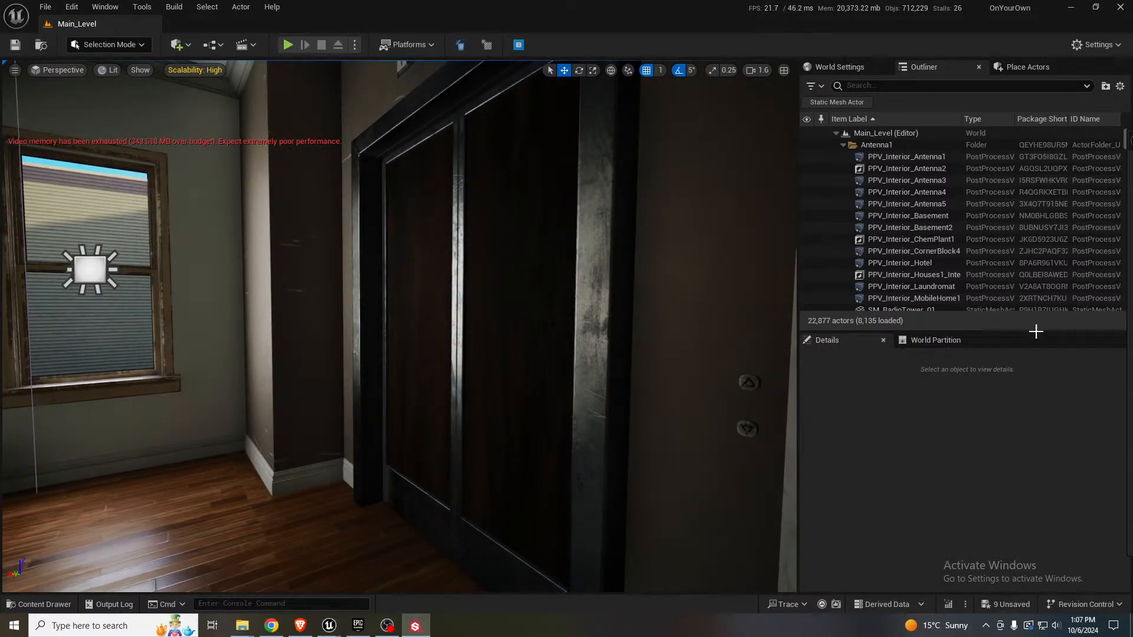
- Switch to Substance Painter's ELEVATOR project and collapse the Steel _Q_light_Scratches and Steel Dark Aged layer folders
click(416, 626)
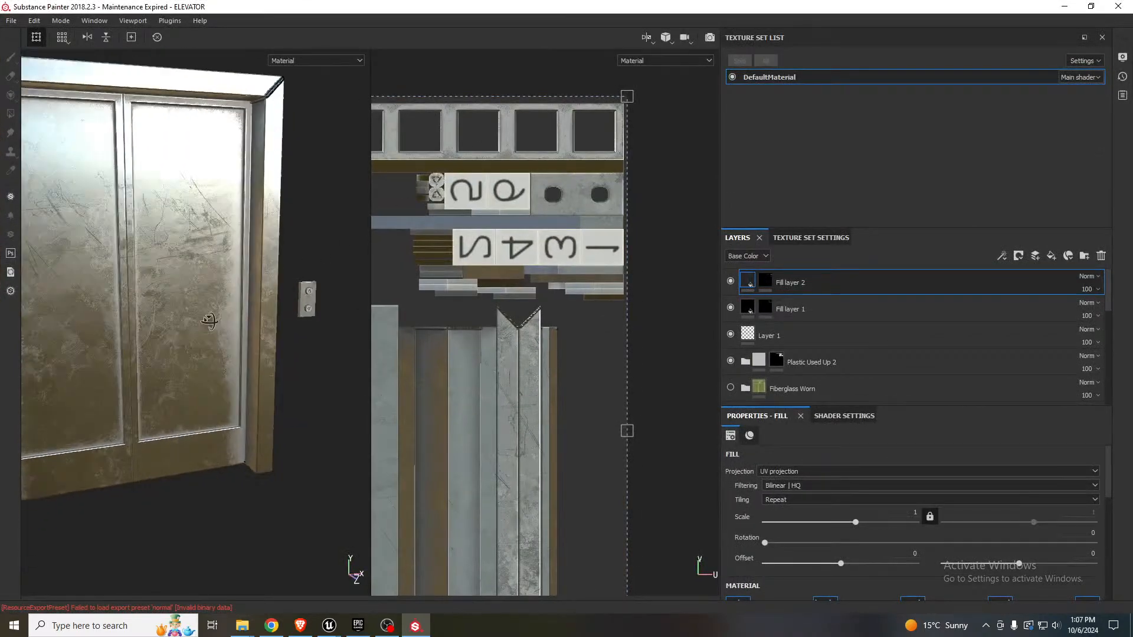
alt+drag(209, 320, 305, 328)
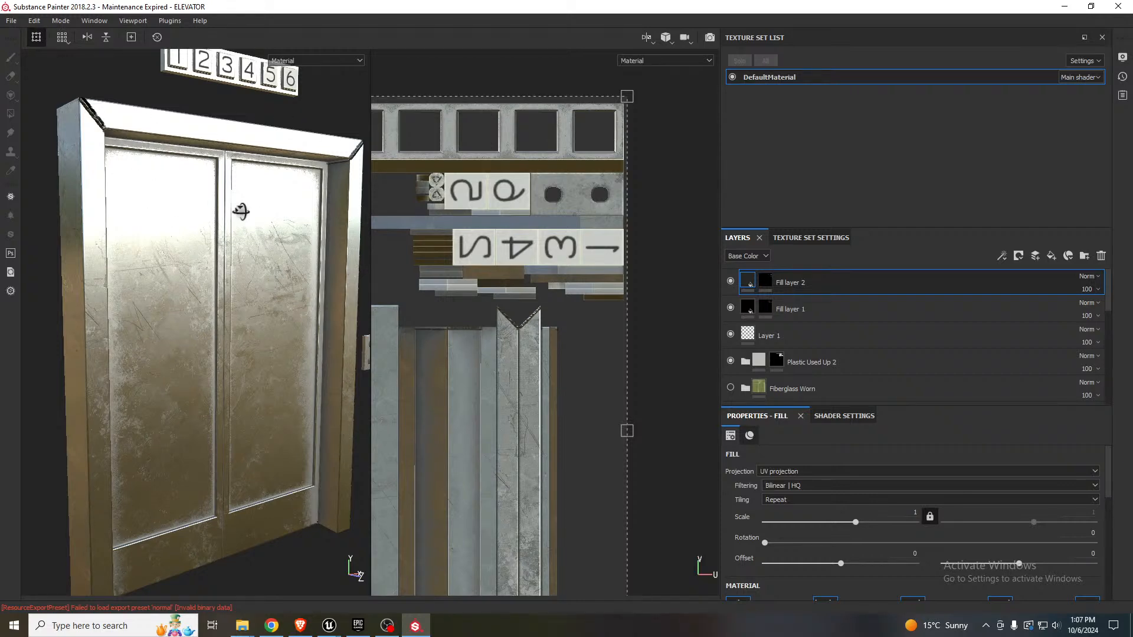
mouse_move(241, 206)
alt+mouse_down()
mouse_move(260, 204)
mouse_move(243, 200)
alt+mouse_up()
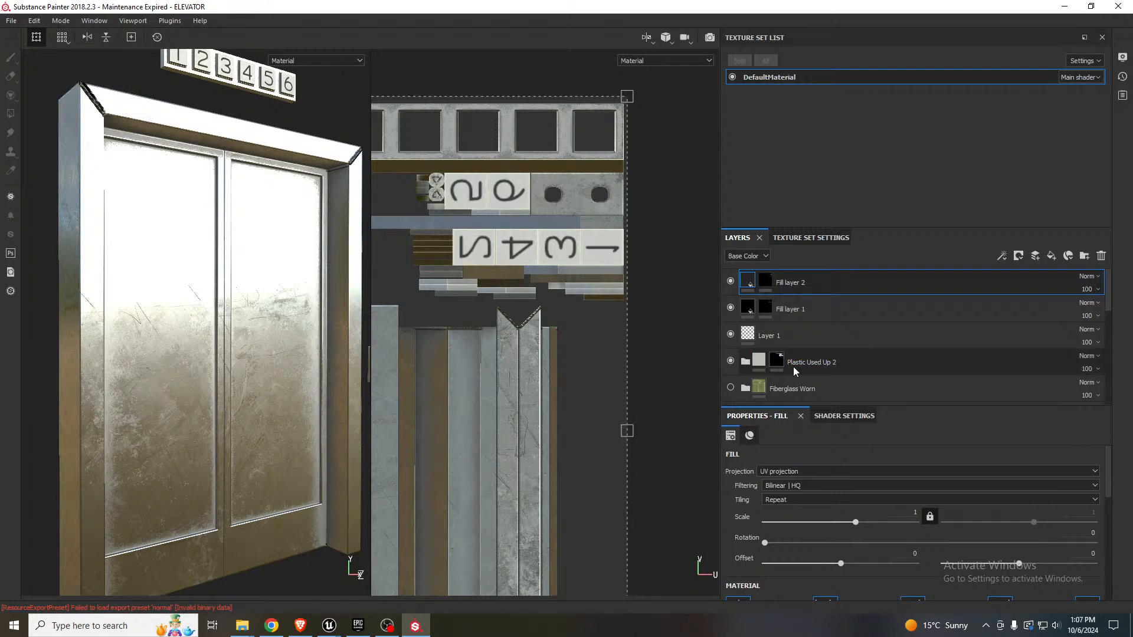
scroll(800, 347, down, 5)
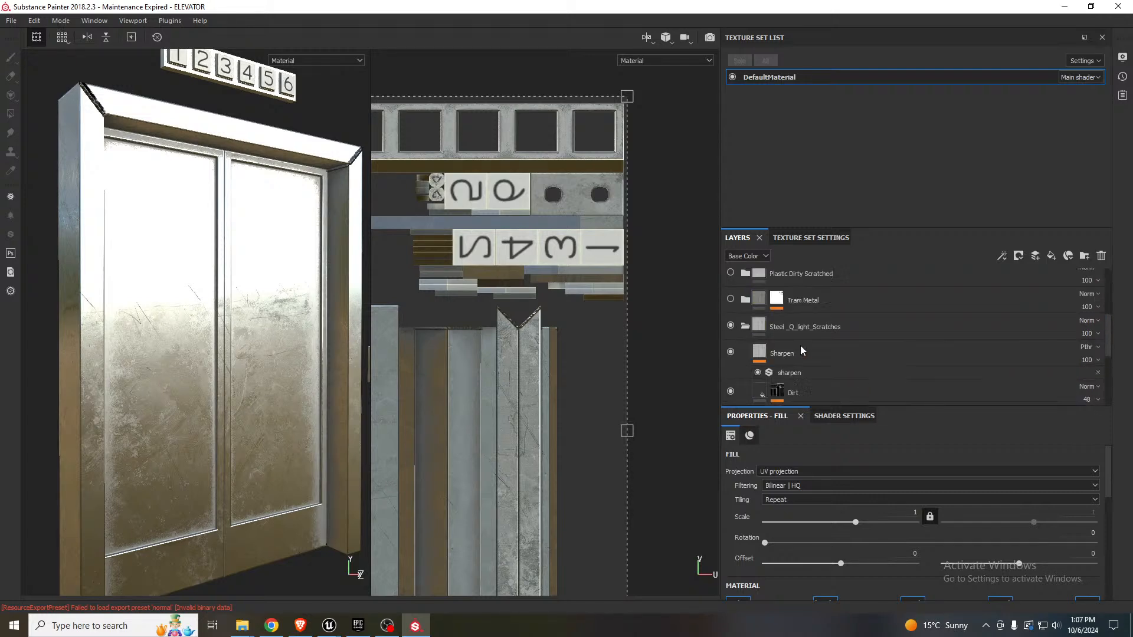
click(746, 325)
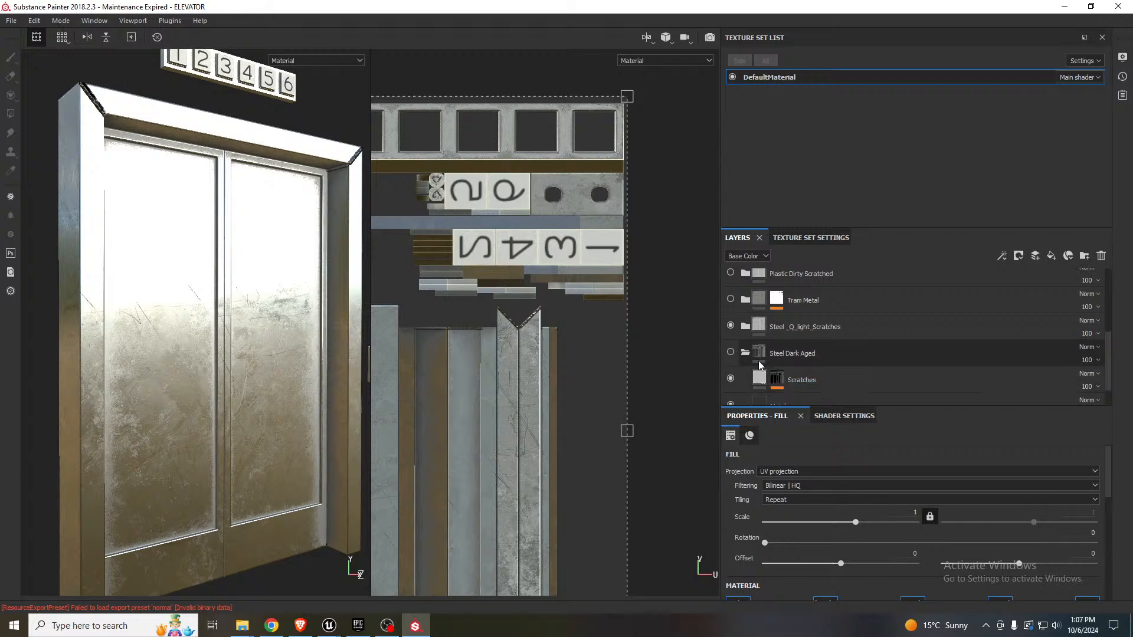
click(745, 352)
- Add a black mask to the Steel _Q_light_Scratches folder and reveal it on both elevator doors using Polygon Fill in mesh mode
click(731, 360)
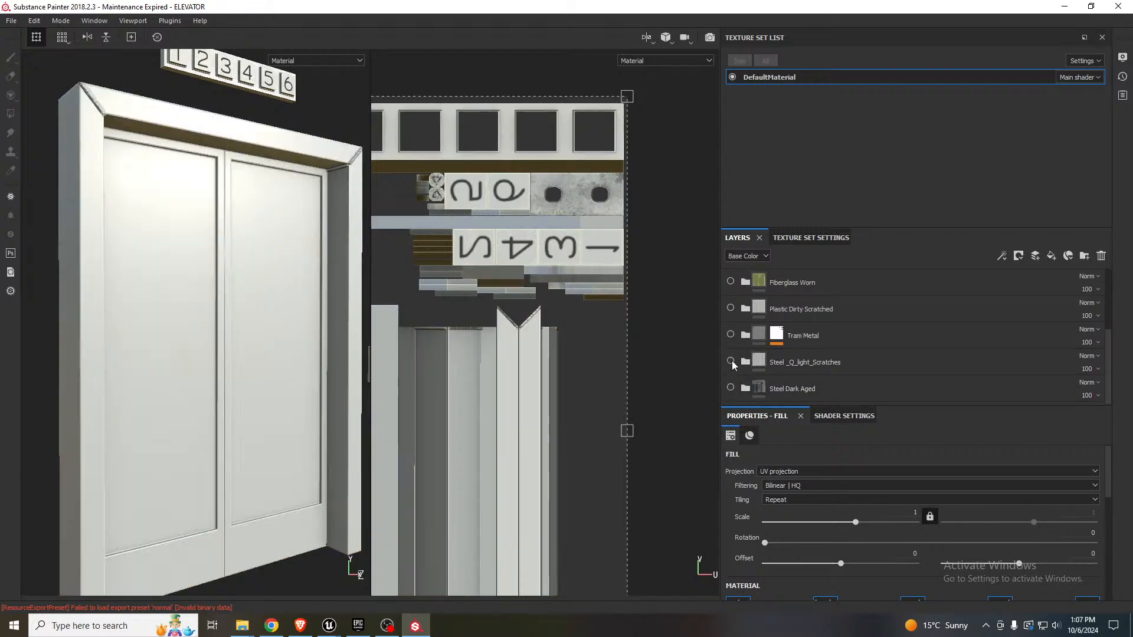
click(731, 360)
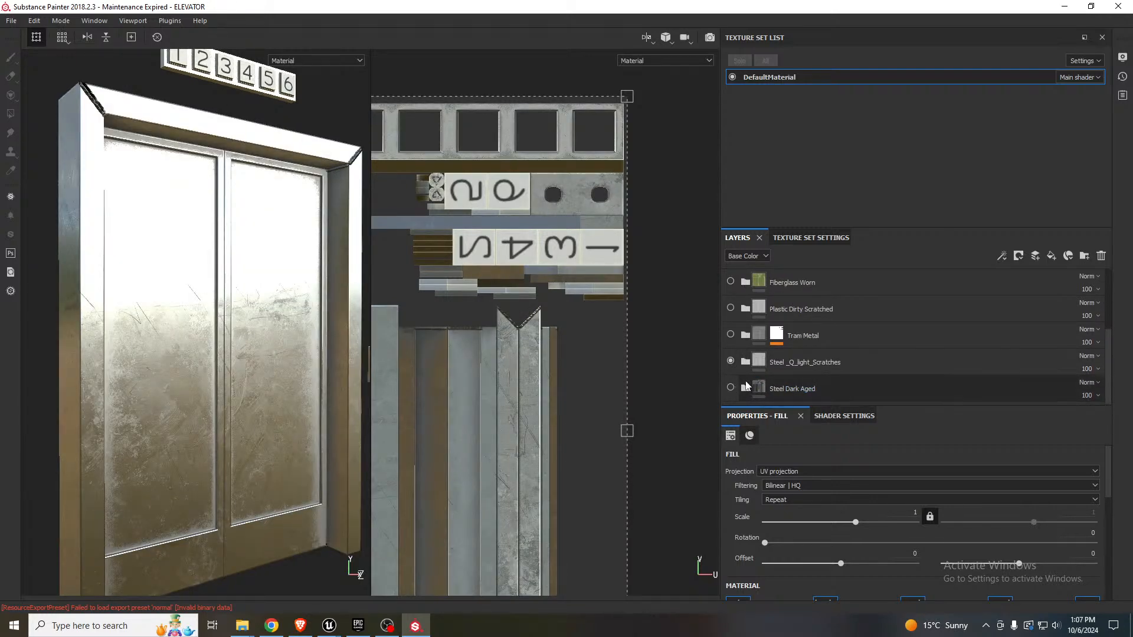
right_click(759, 360)
click(794, 381)
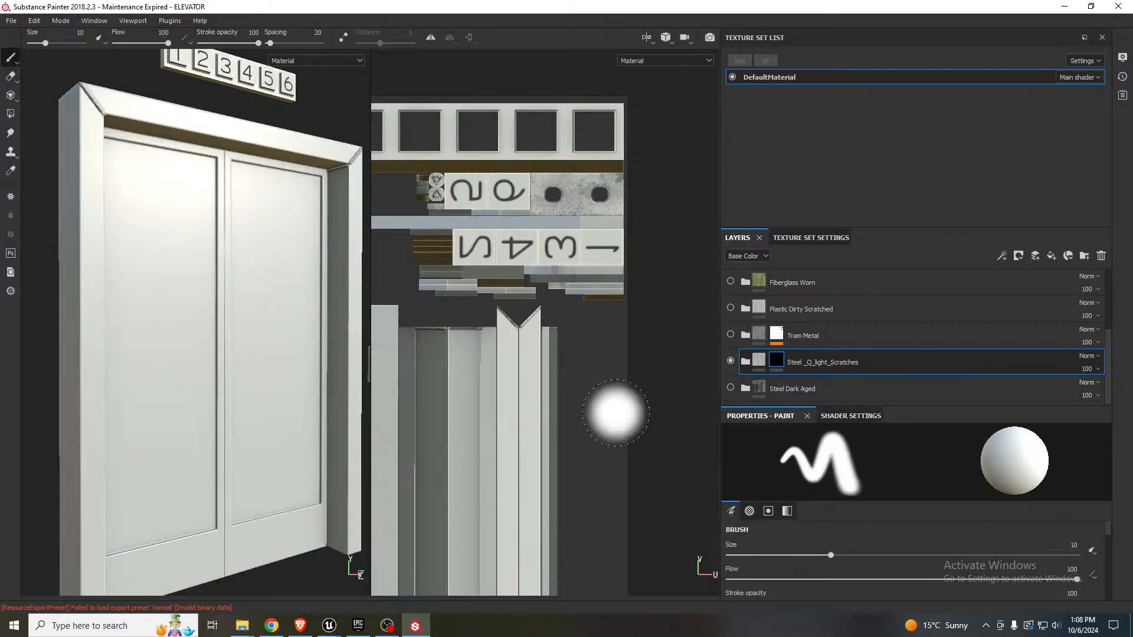
click(10, 114)
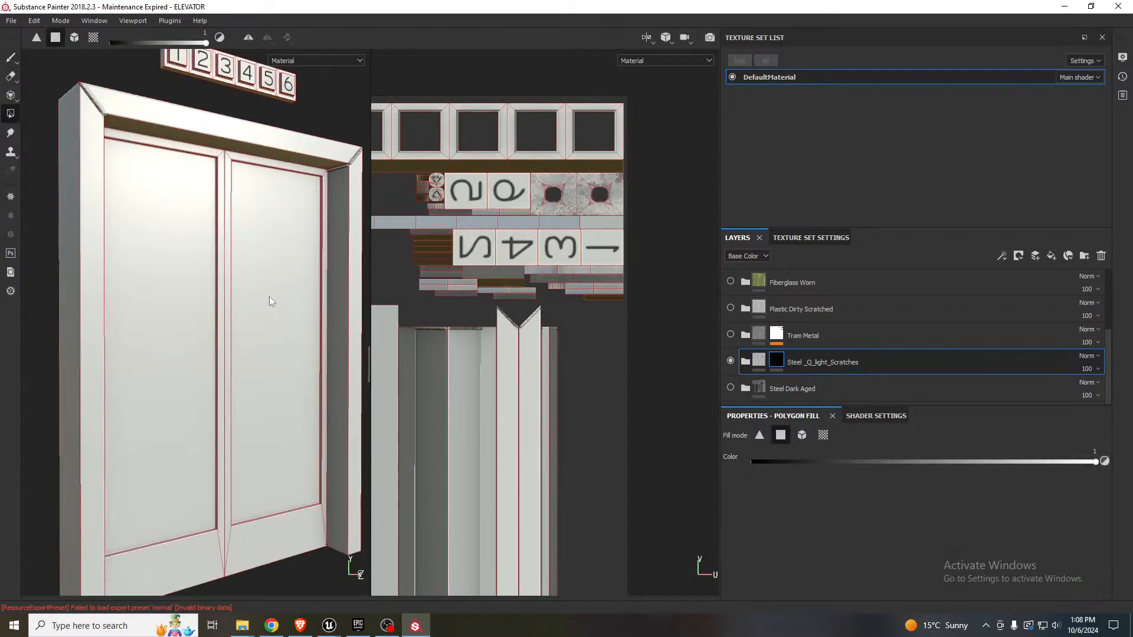
click(802, 437)
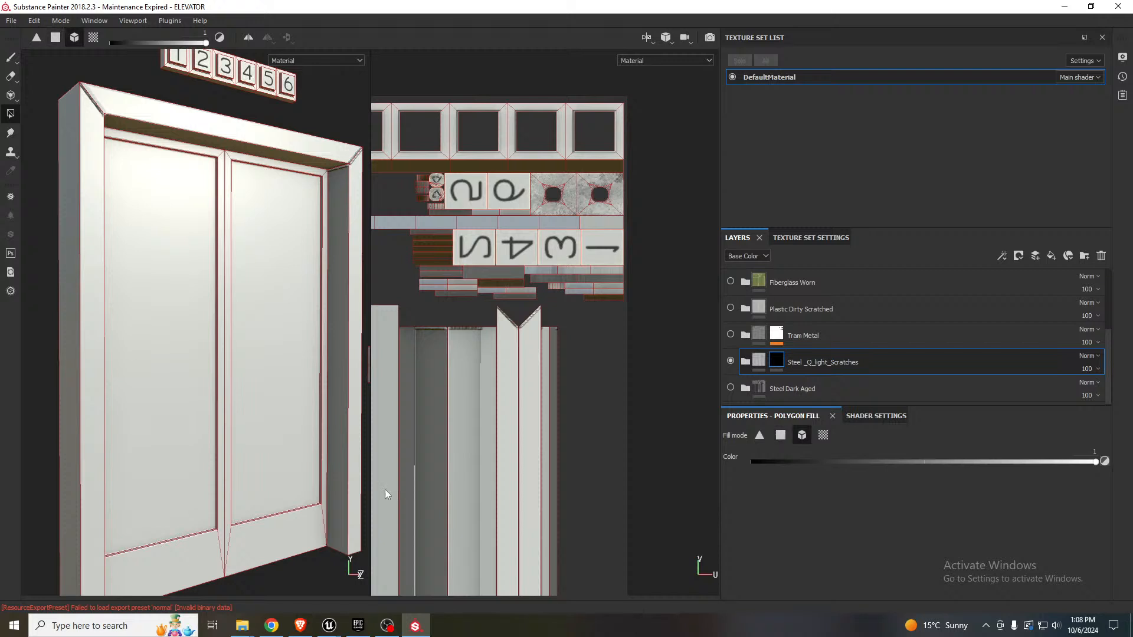
click(276, 524)
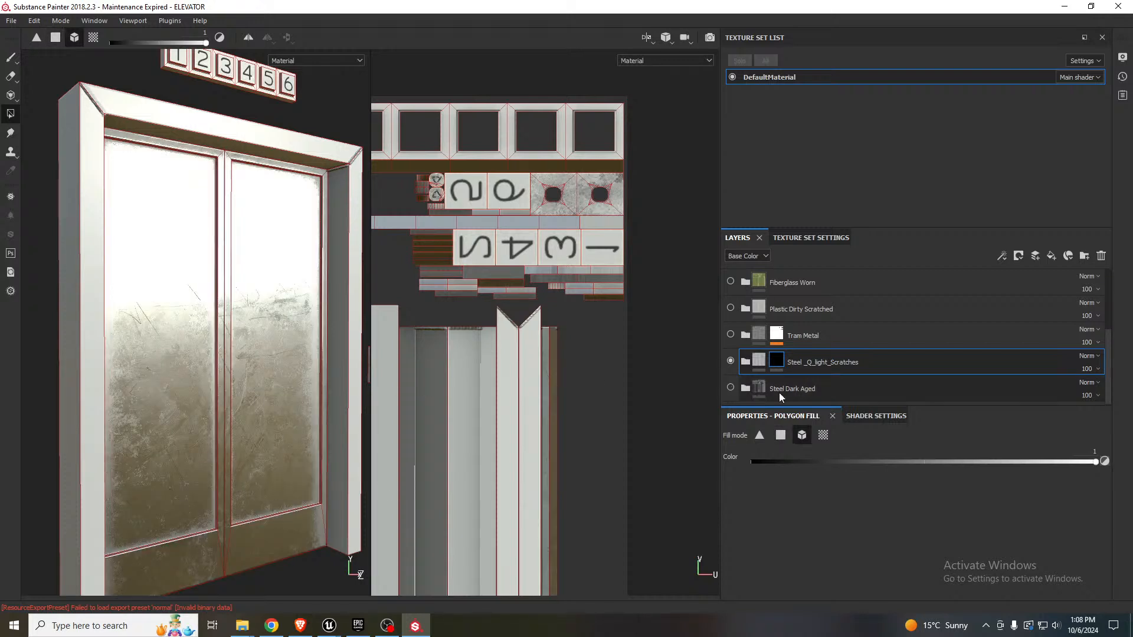
- Show the Steel Dark Aged folder on the elevator frame and inspect the doors from another angle
click(731, 388)
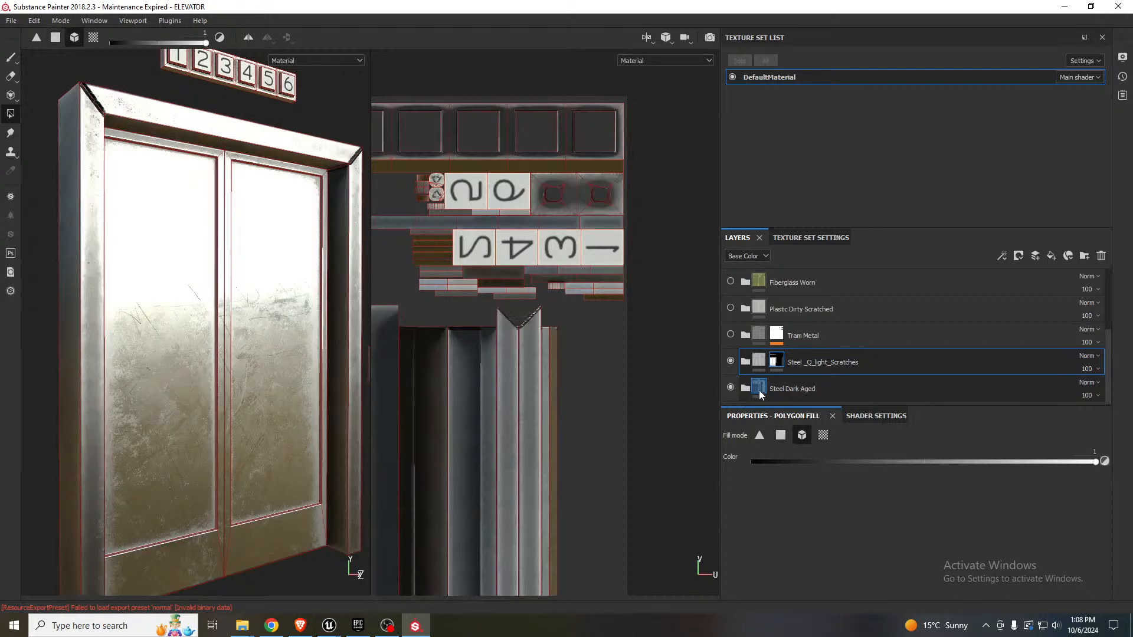
alt+drag(247, 295, 165, 291)
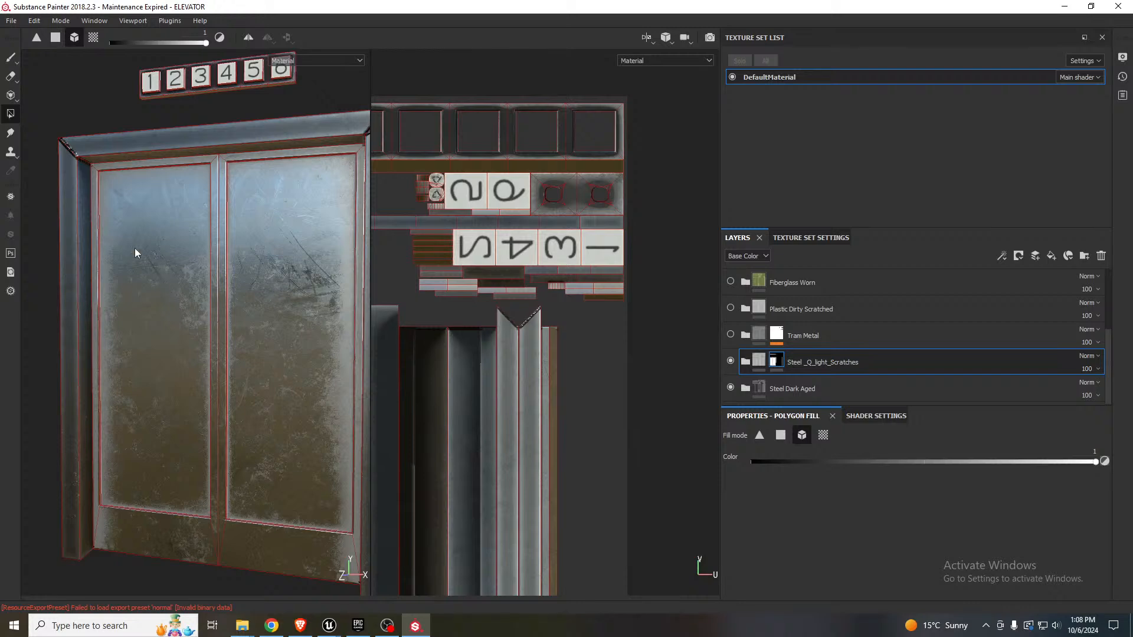
- Export the DefaultMaterial texture set to the Elevator folder as 8-bit png at 2048x2048 with the PBR MetalRough config
click(11, 20)
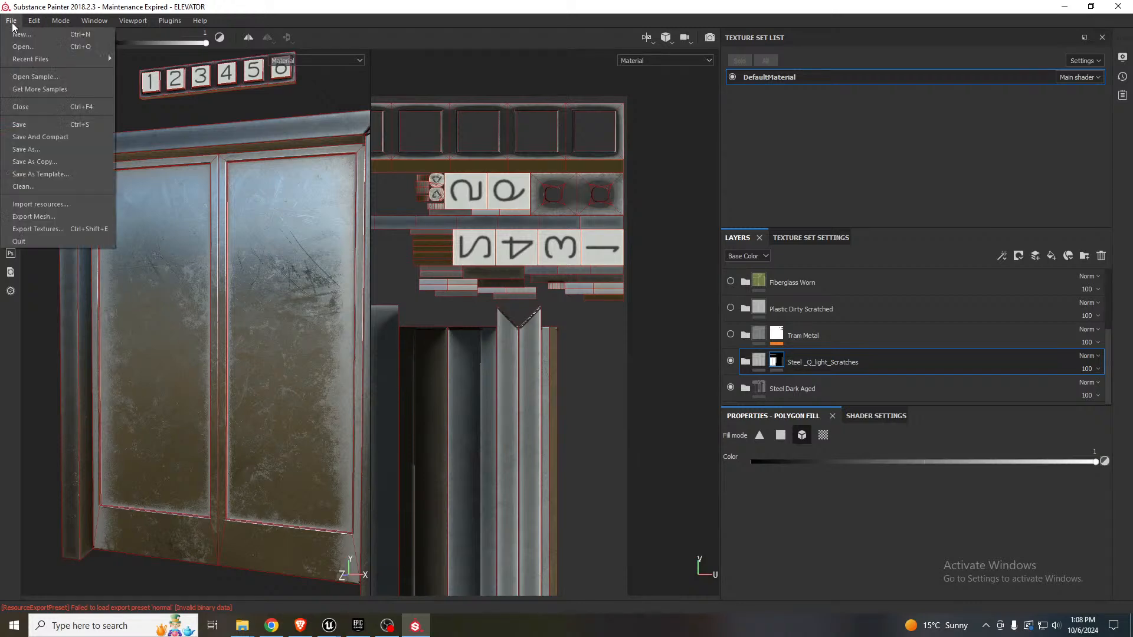
click(54, 228)
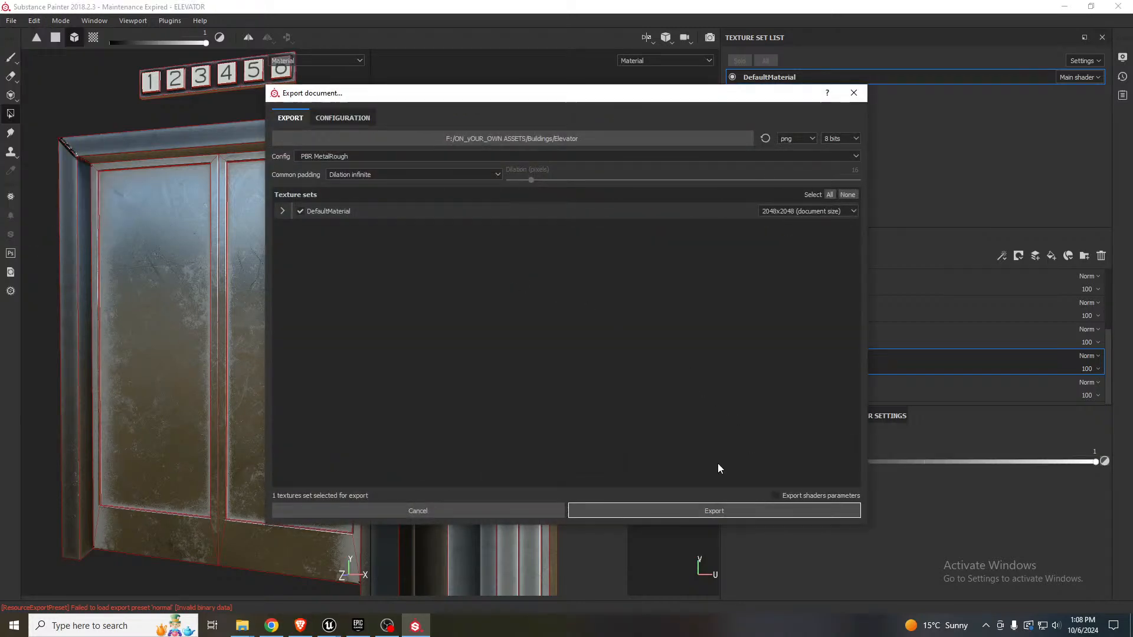
click(710, 509)
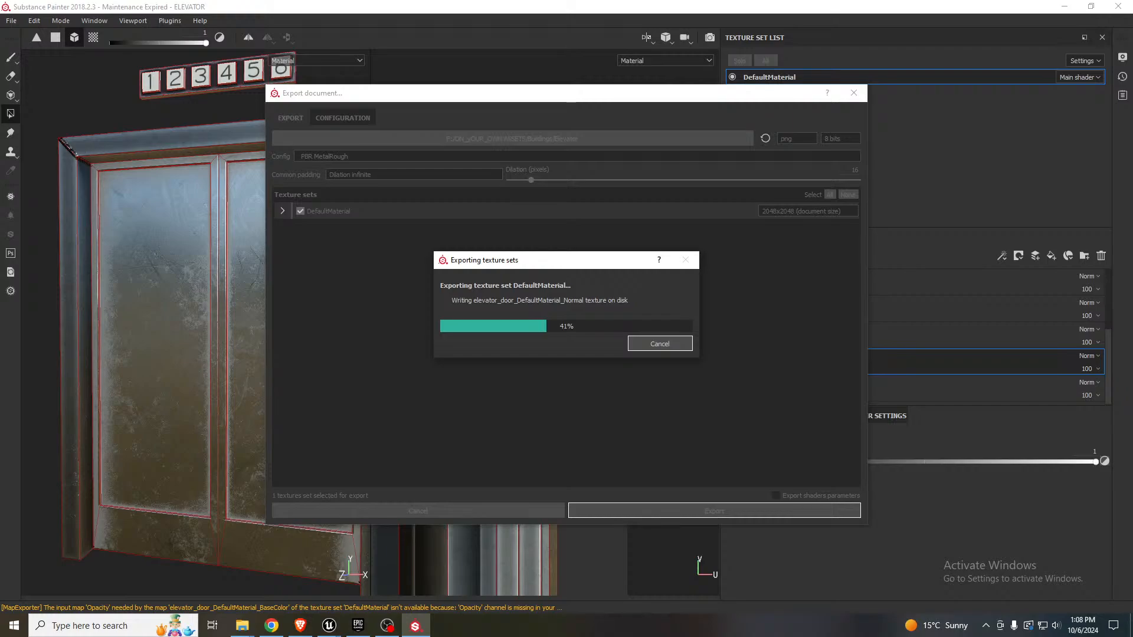
- Switch to Unreal Editor, open LevelInstance3 for editing and select elevator_door to show its static mesh and material assignments
key(alt+Tab)
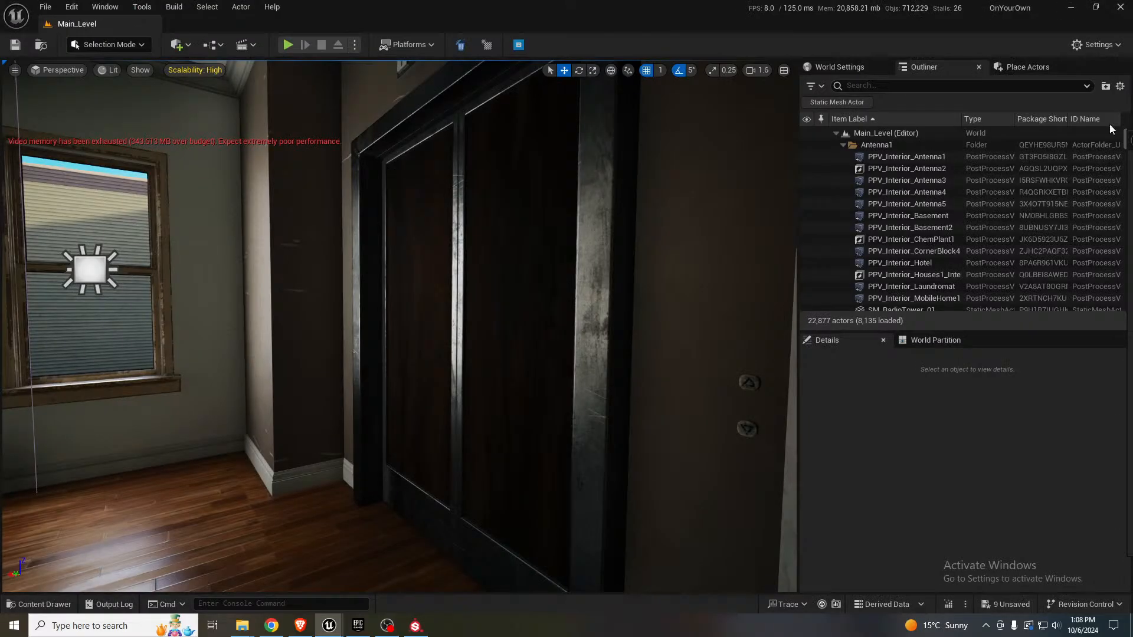
click(590, 310)
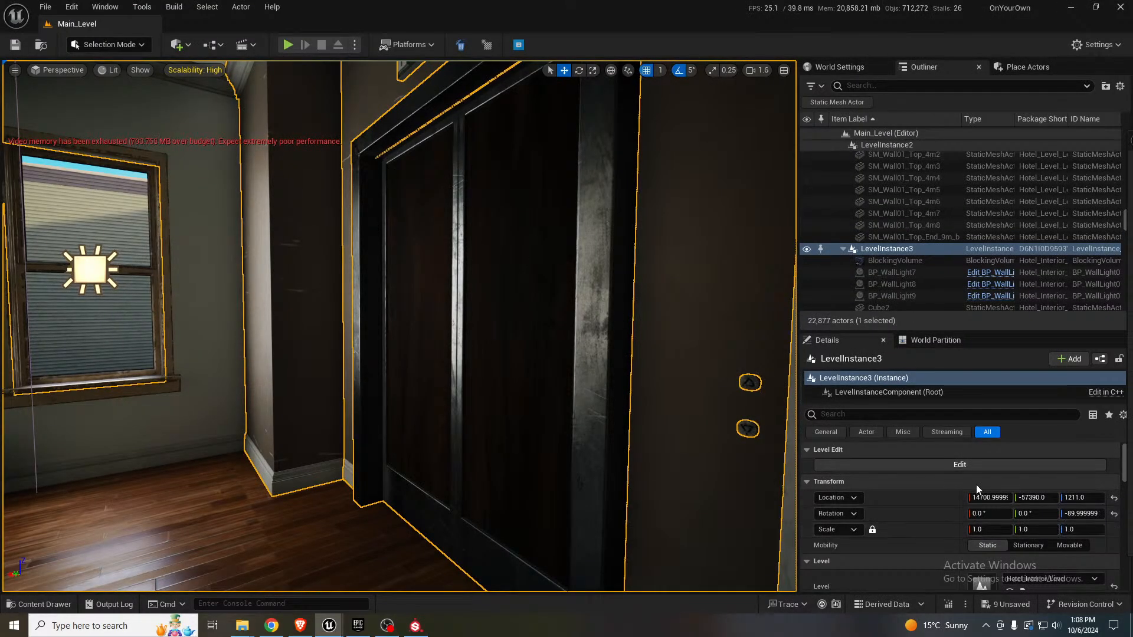
click(956, 465)
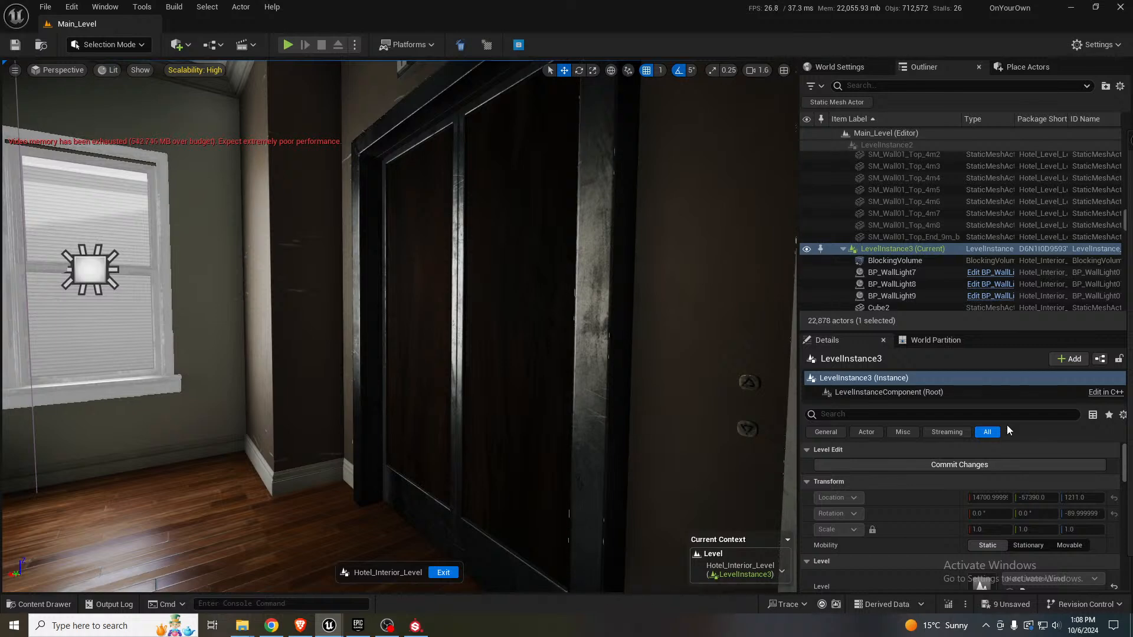
click(486, 356)
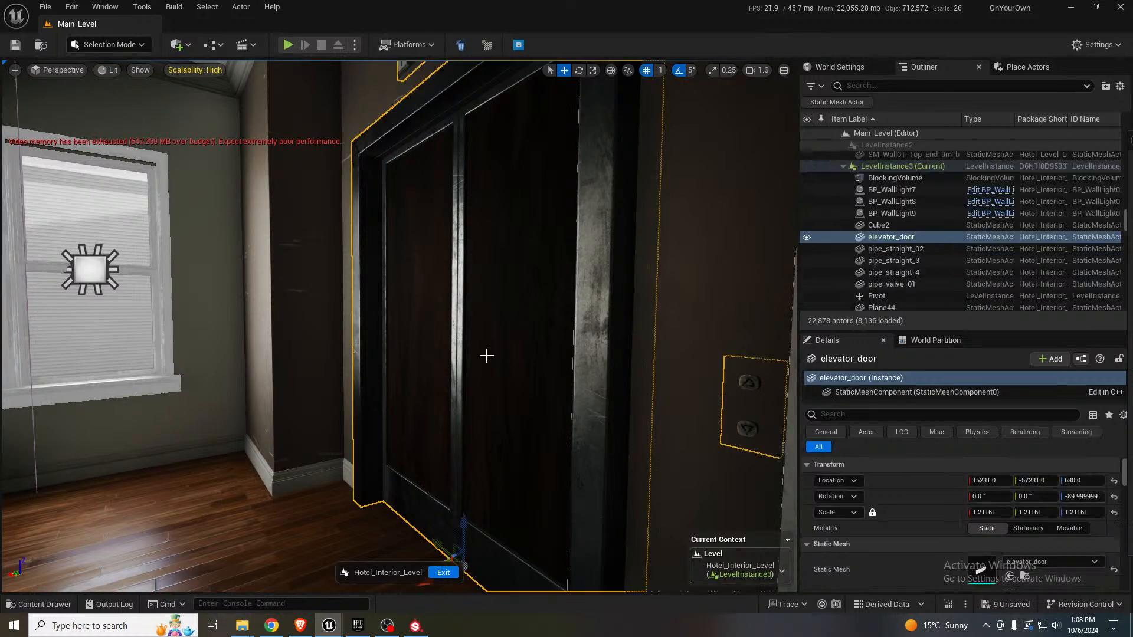
scroll(1028, 550, down, 2)
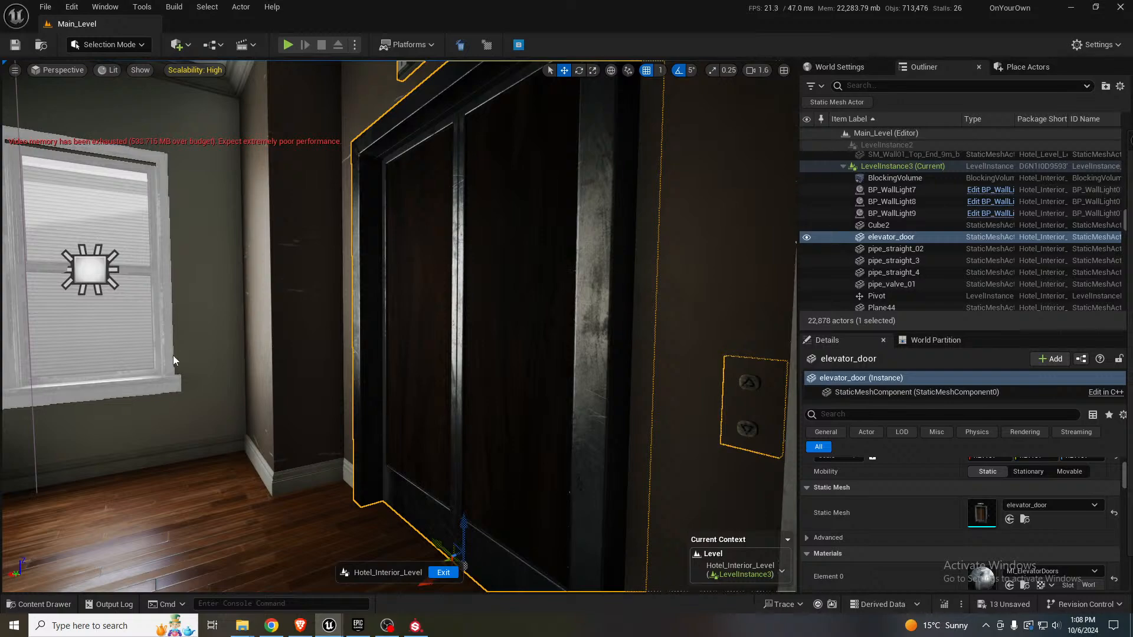
- Move around the elevator doors in Main_Level and examine the scratched steel and its reflections up close
mouse_move(291, 355)
right_down()
mouse_move(296, 376)
mouse_move(287, 358)
right_up()
key(a)
key(s)
key(d)
key(w)
key(a)
key(d)
key(a)
key(s)
key(w)
key(s)
key(d)
key(s)
key(d)
key(w)
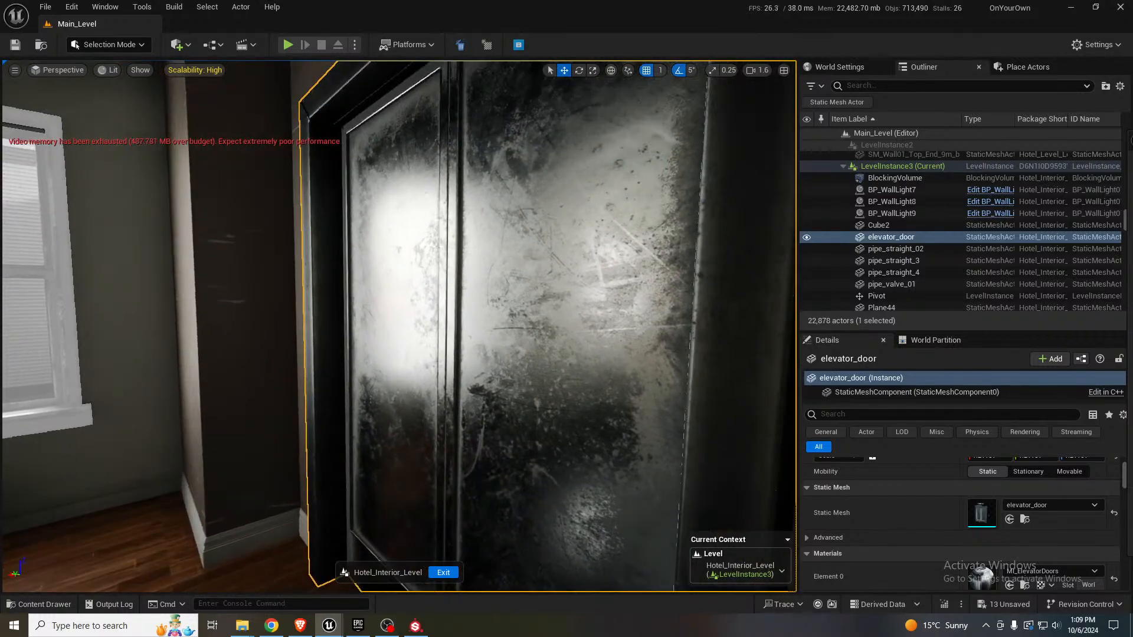
- Switch back to Substance Painter, dismiss the export dialogs and enlarge the layer stack area
click(416, 626)
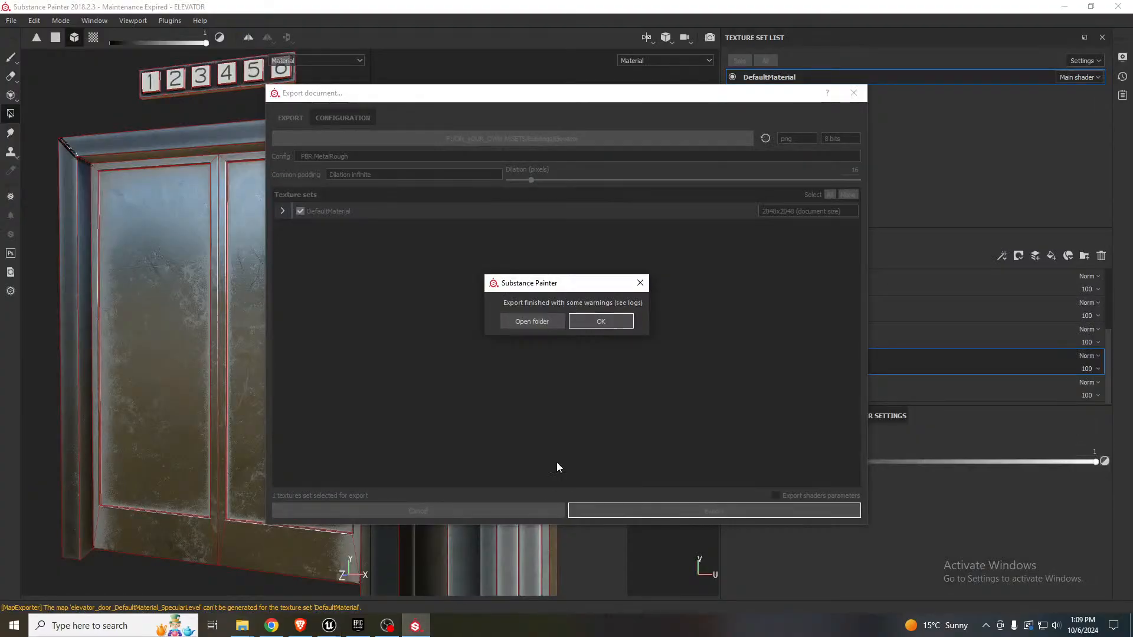
click(590, 319)
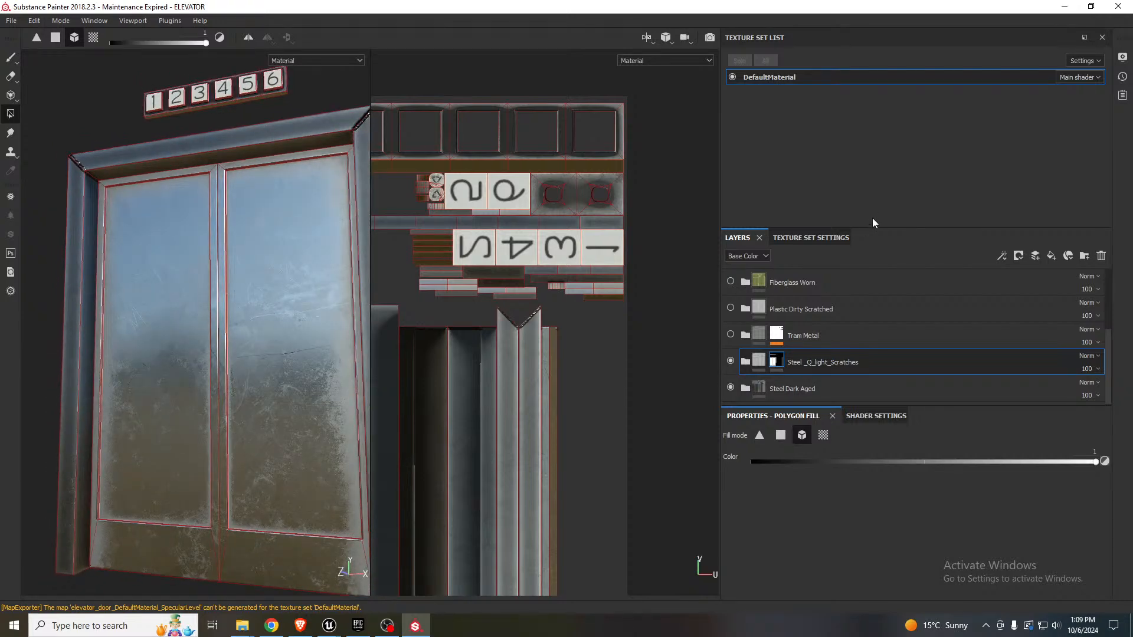
drag(872, 230, 872, 145)
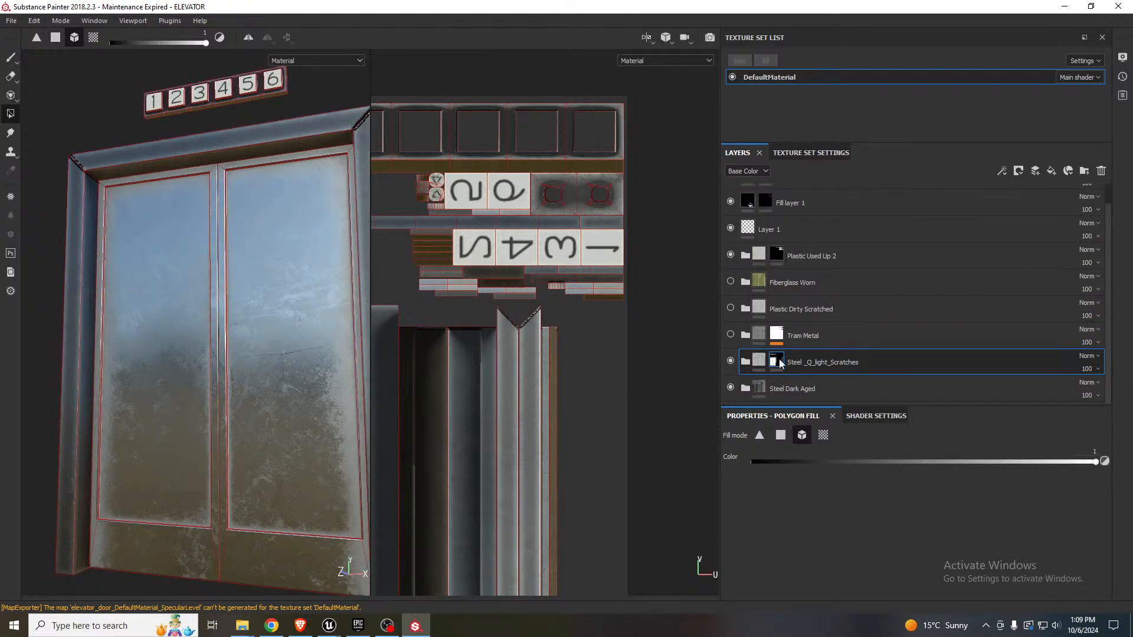
- Compare the doors with the Steel _Q_light_Scratches folder shown and hidden, leave it hidden, and clear its mask
click(730, 361)
click(731, 361)
click(731, 361)
mouse_move(274, 368)
alt+mouse_down()
mouse_move(325, 323)
mouse_move(236, 372)
mouse_move(272, 352)
alt+mouse_up()
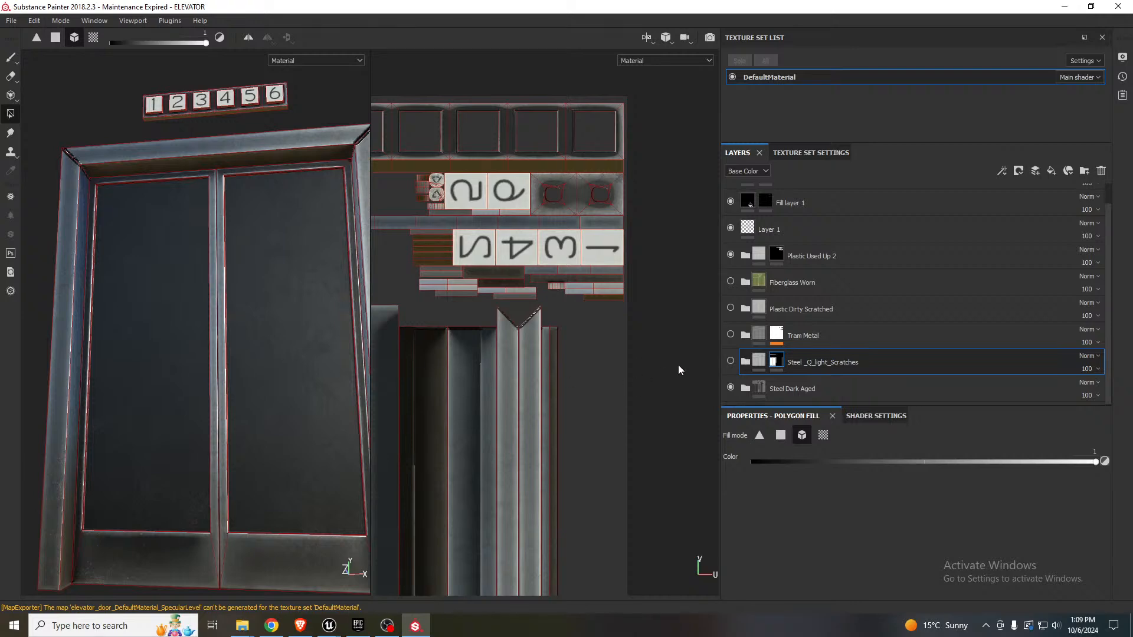
right_click(777, 367)
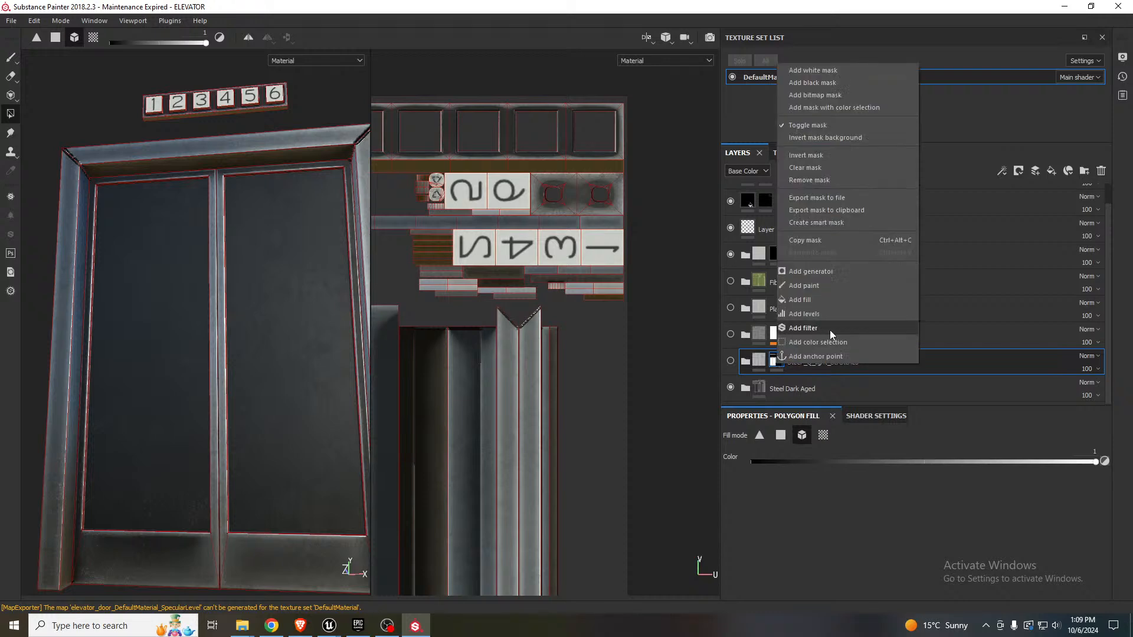
click(811, 168)
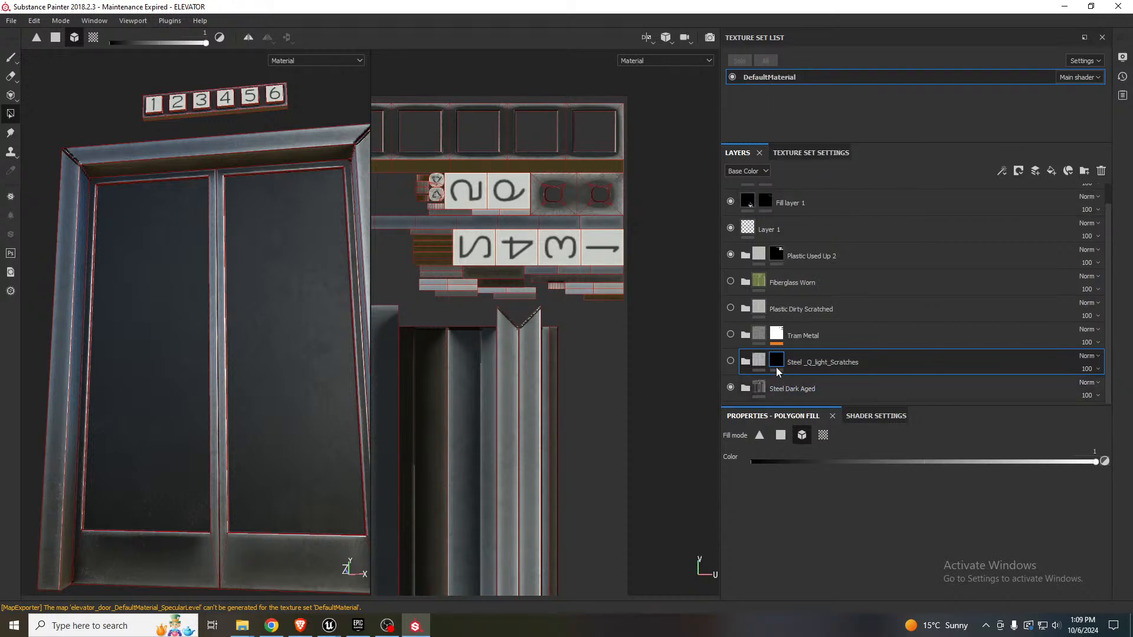
- Try Polygon Fill in quad and triangle modes on the elevator door while checking the doors and UV layout
click(780, 435)
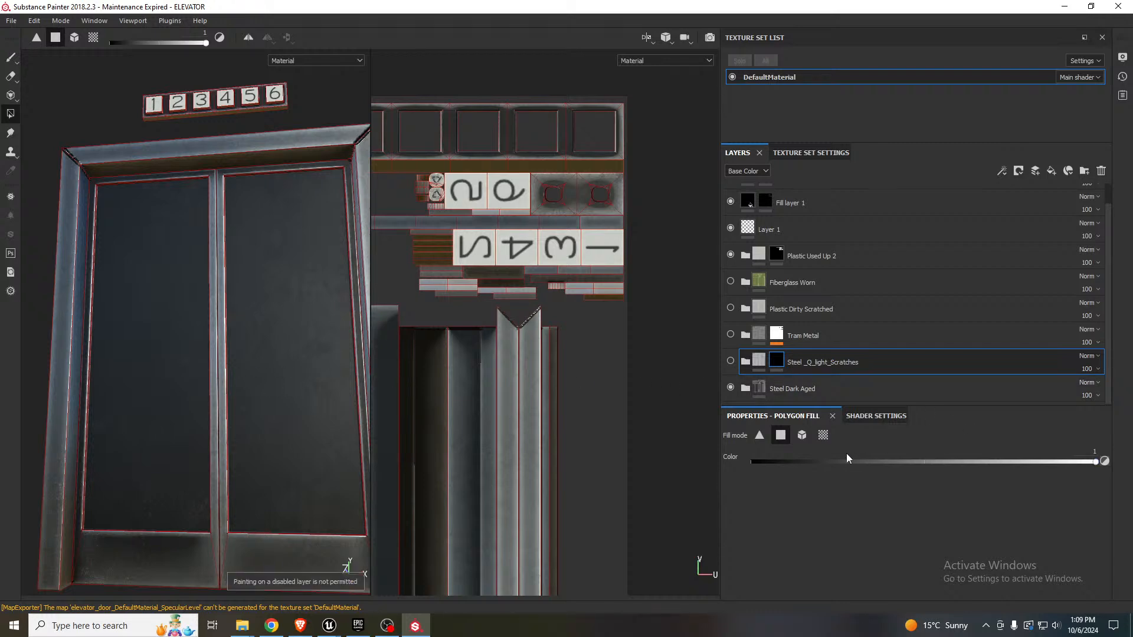
click(273, 374)
alt+drag(272, 374, 298, 364)
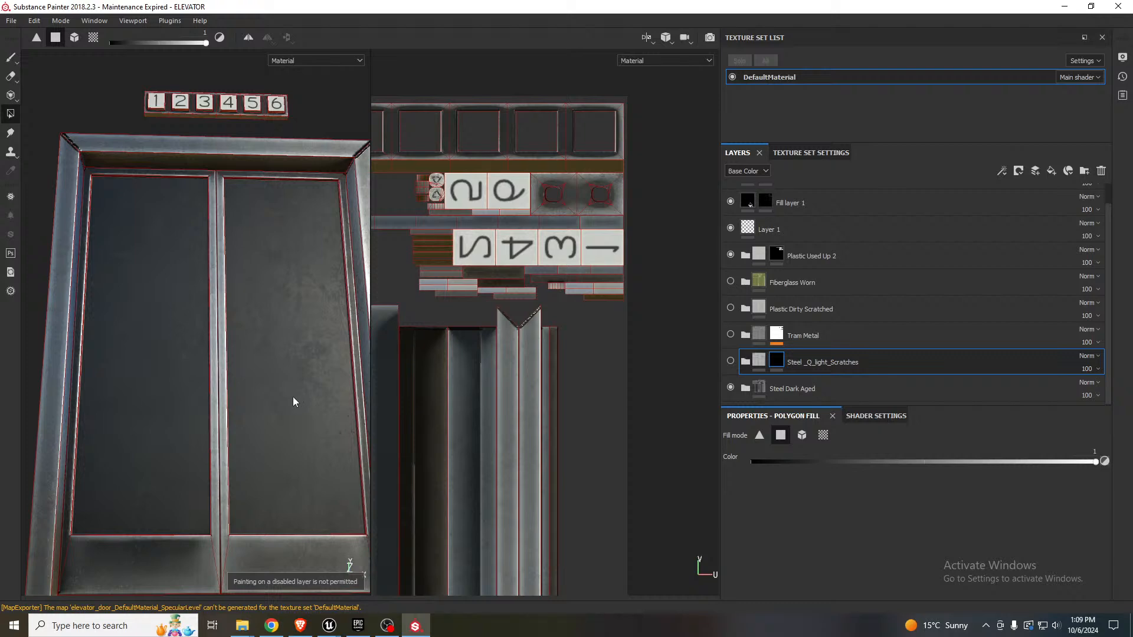
click(764, 439)
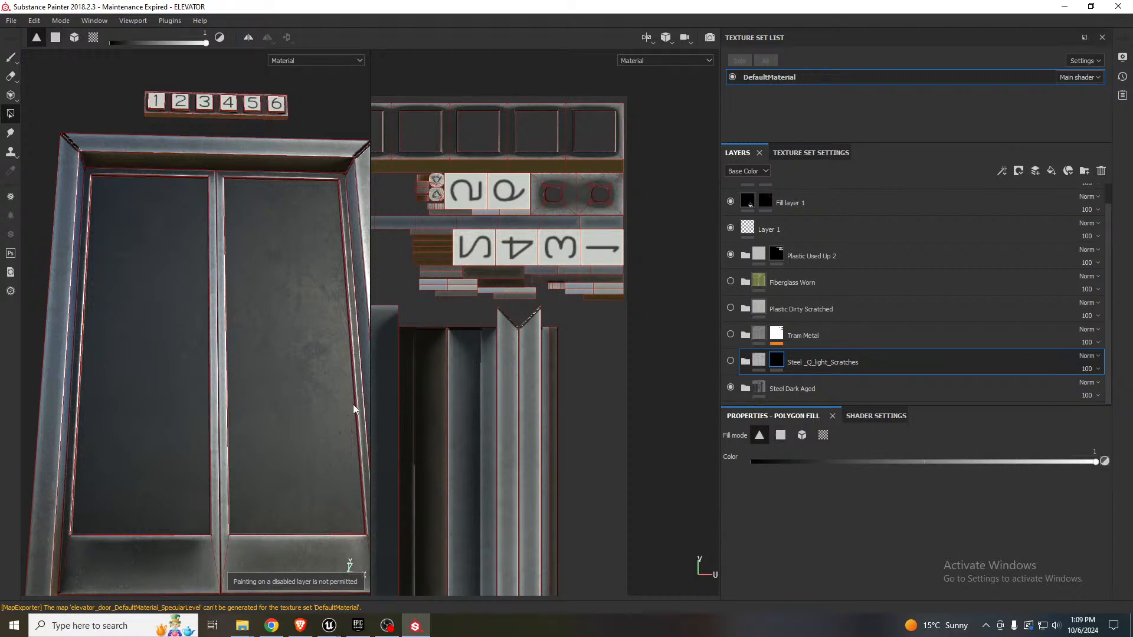
alt+drag(291, 400, 296, 410)
scroll(602, 355, up, 3)
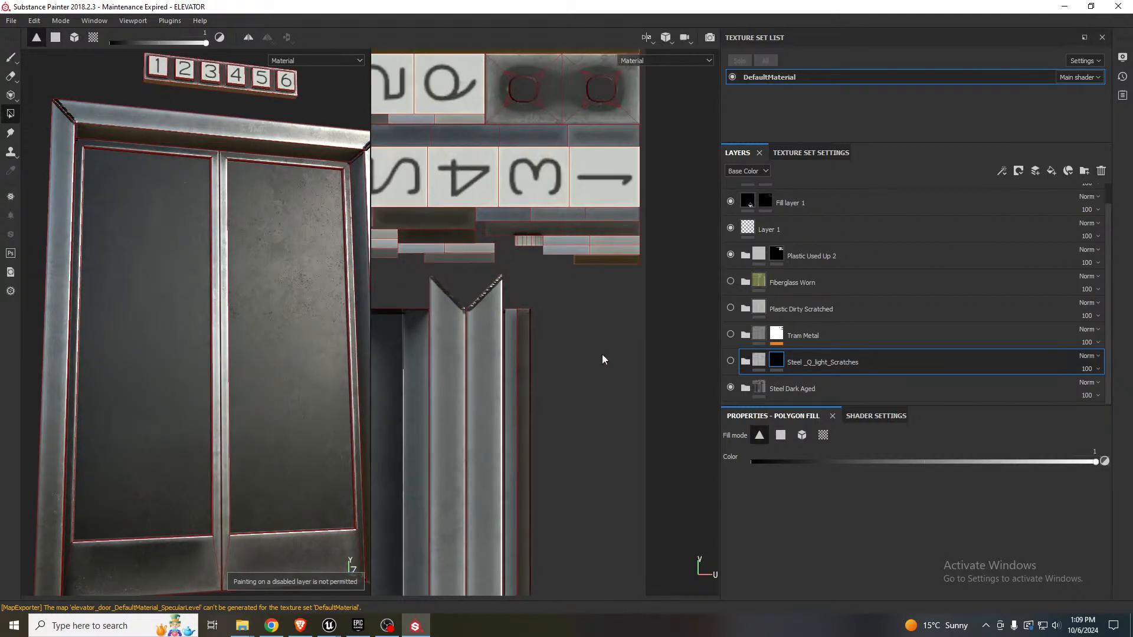
scroll(650, 338, down, 2)
scroll(649, 338, down, 3)
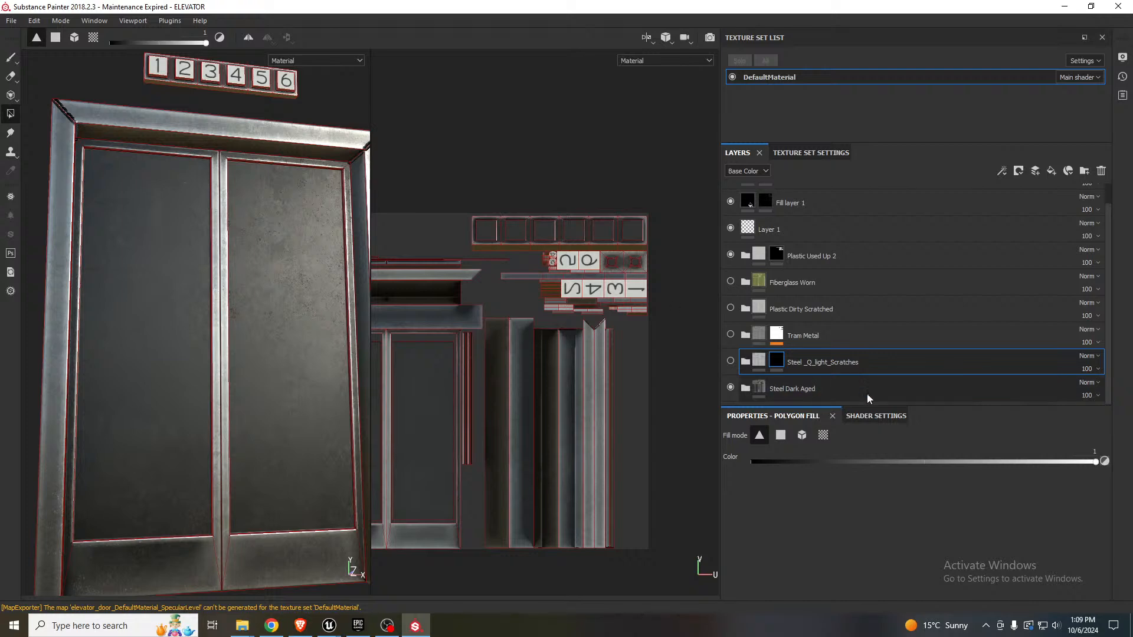
- Show the Steel _Q_light_Scratches folder and reveal it on both inner door panels using Polygon Fill in UV chunk mode
click(823, 438)
click(431, 429)
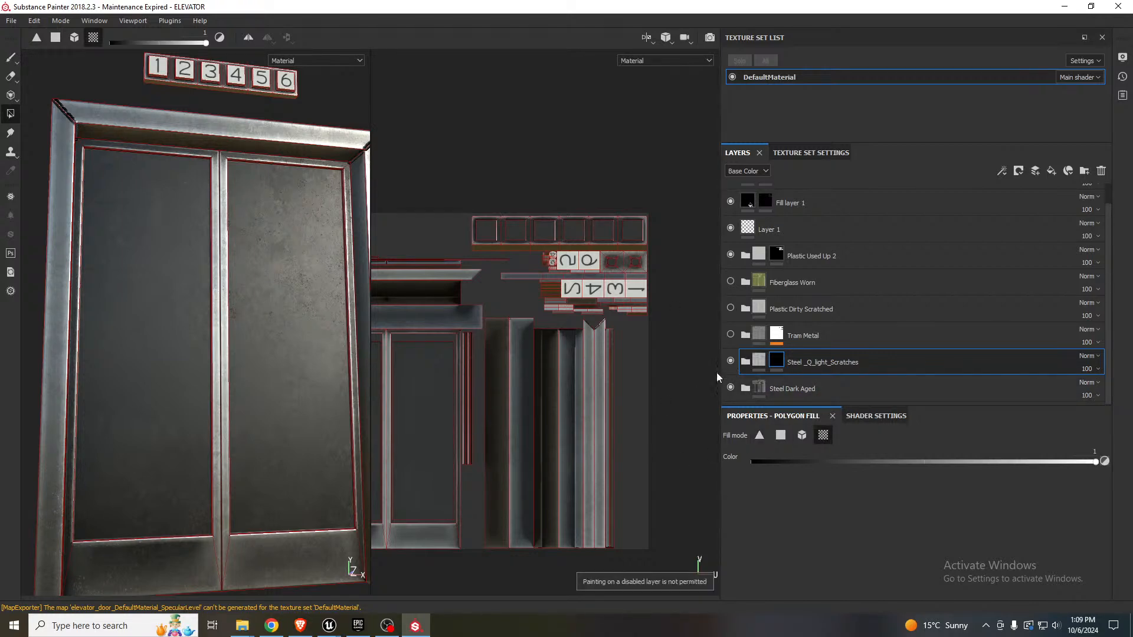
click(420, 420)
click(376, 418)
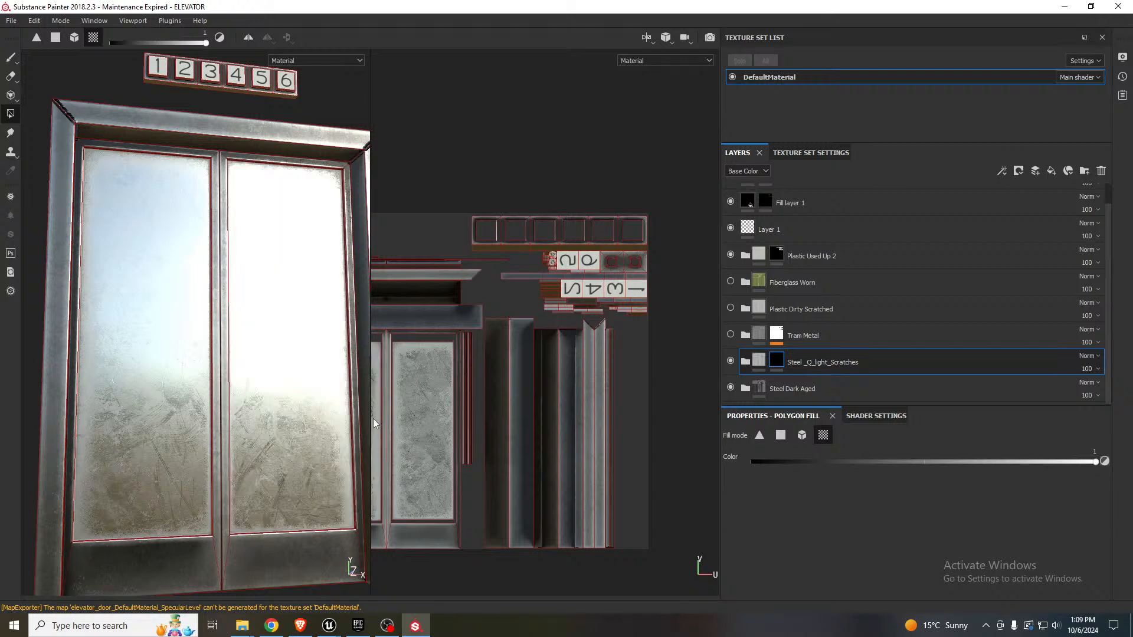
alt+drag(275, 396, 314, 416)
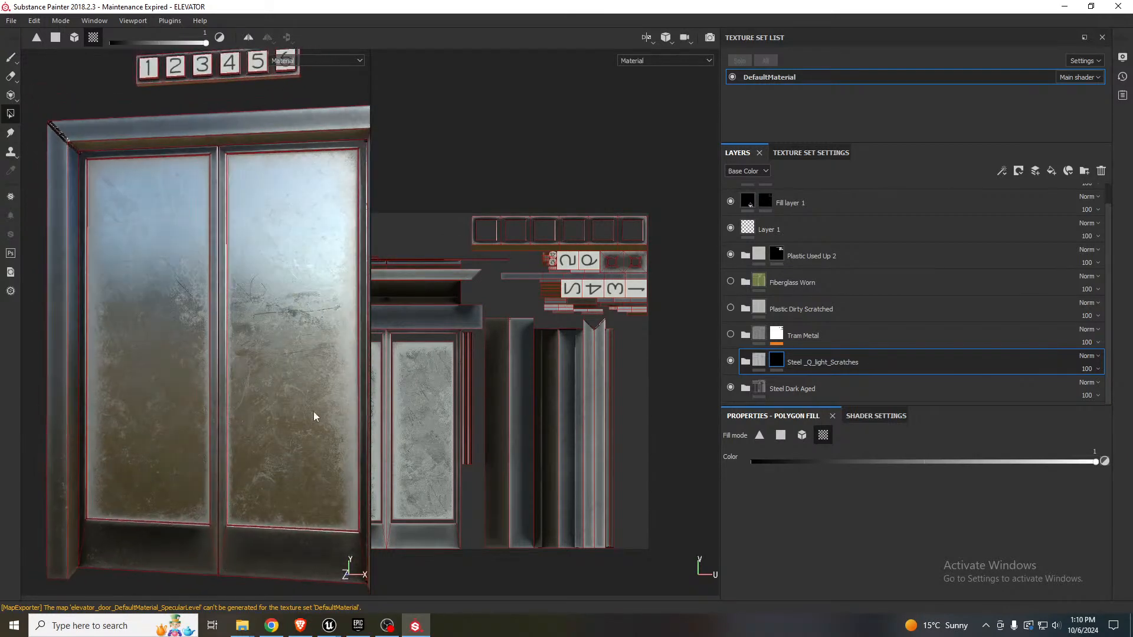
- Expand the Steel _Q_light_Scratches folder and compare the doors with its Dirt layer hidden and shown
click(745, 362)
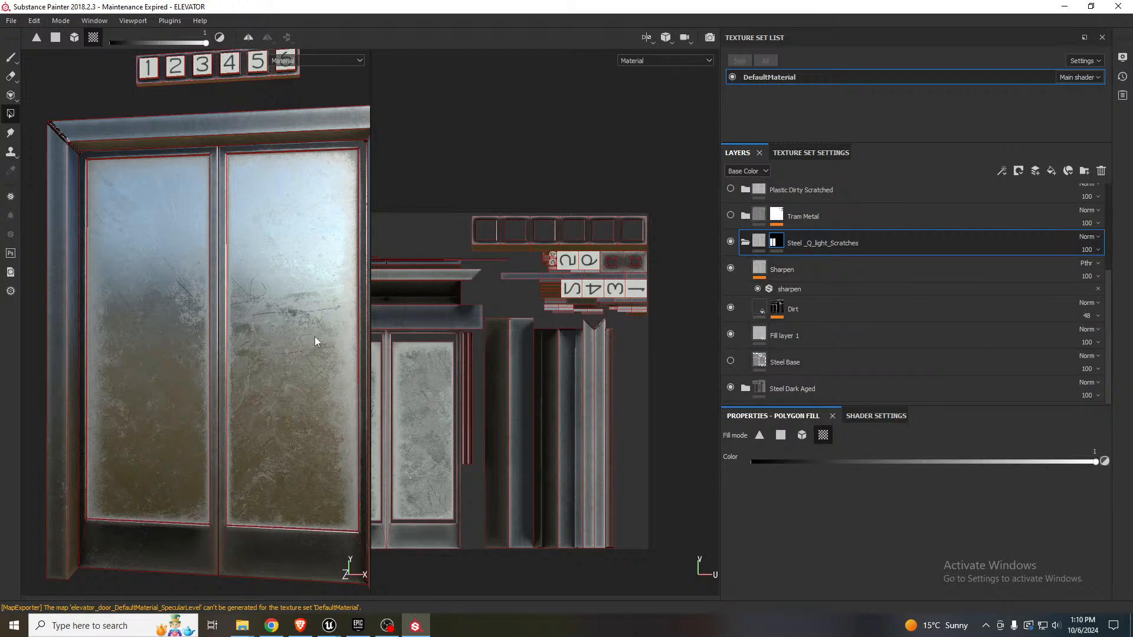
scroll(316, 341, up, 3)
click(730, 308)
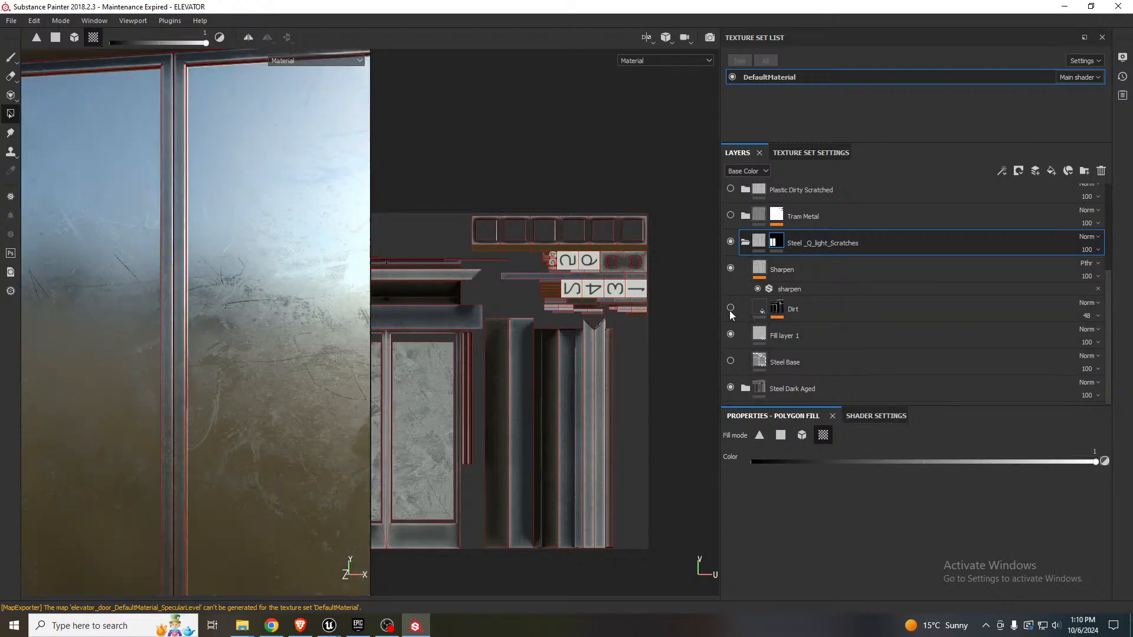
click(730, 307)
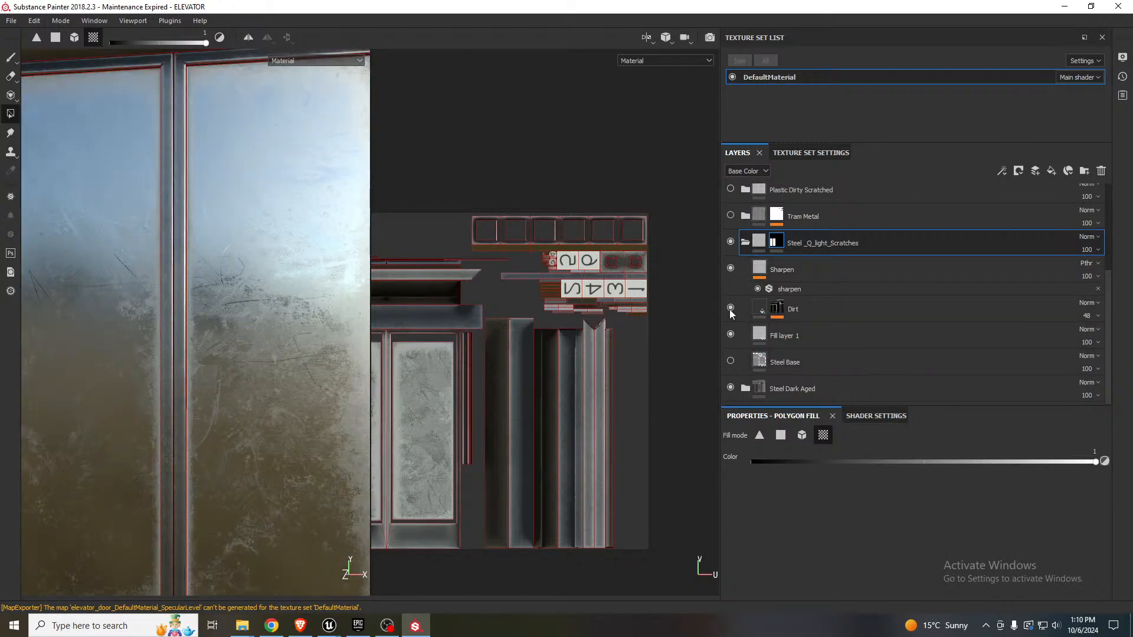
- Examine the Dirt layer's fill projection and material settings, enlarging the properties area
click(761, 309)
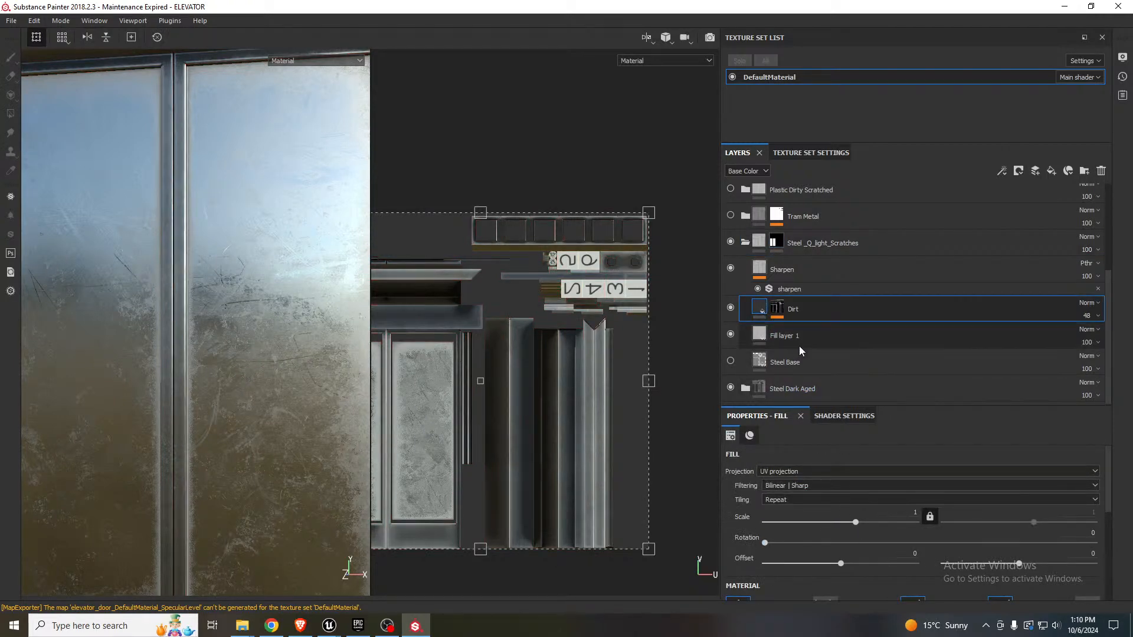
scroll(877, 487, down, 3)
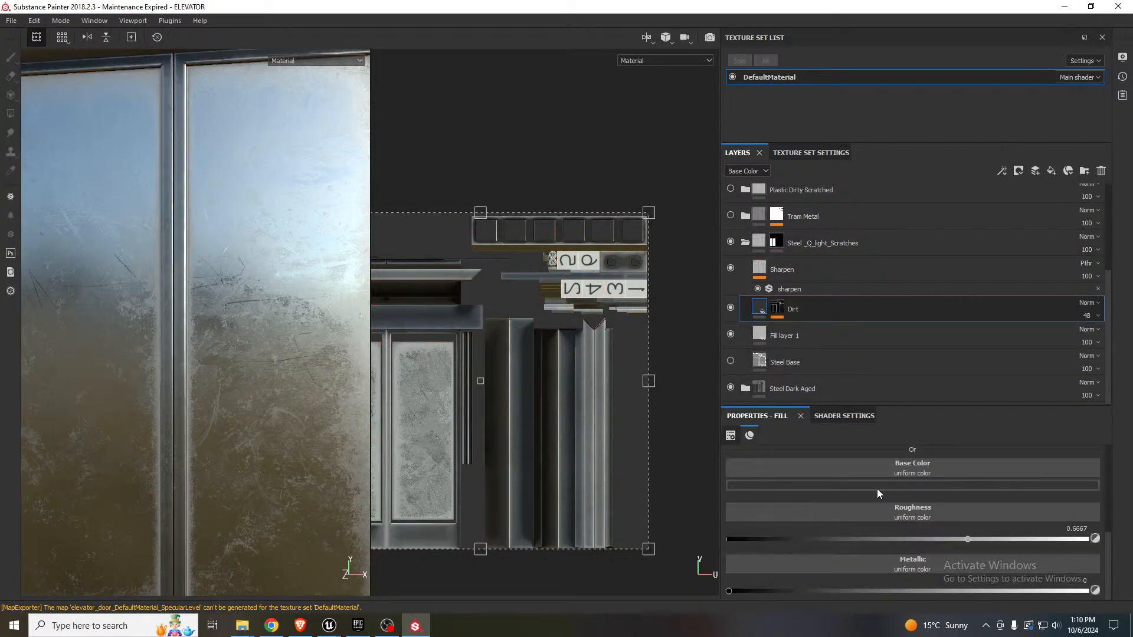
scroll(904, 525, up, 1)
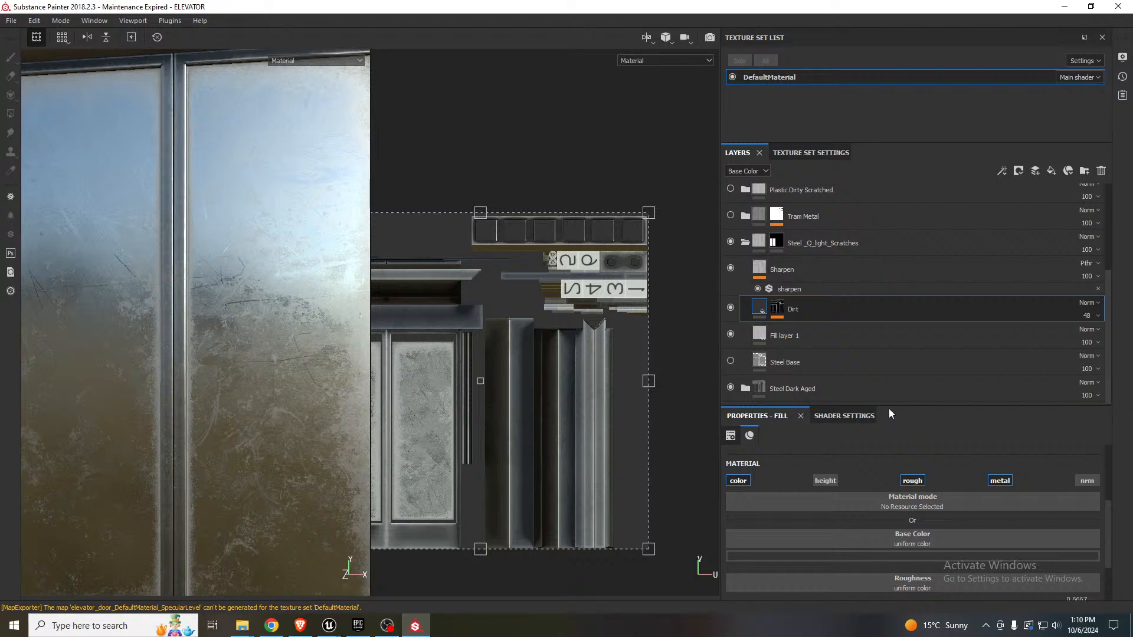
drag(889, 408, 897, 343)
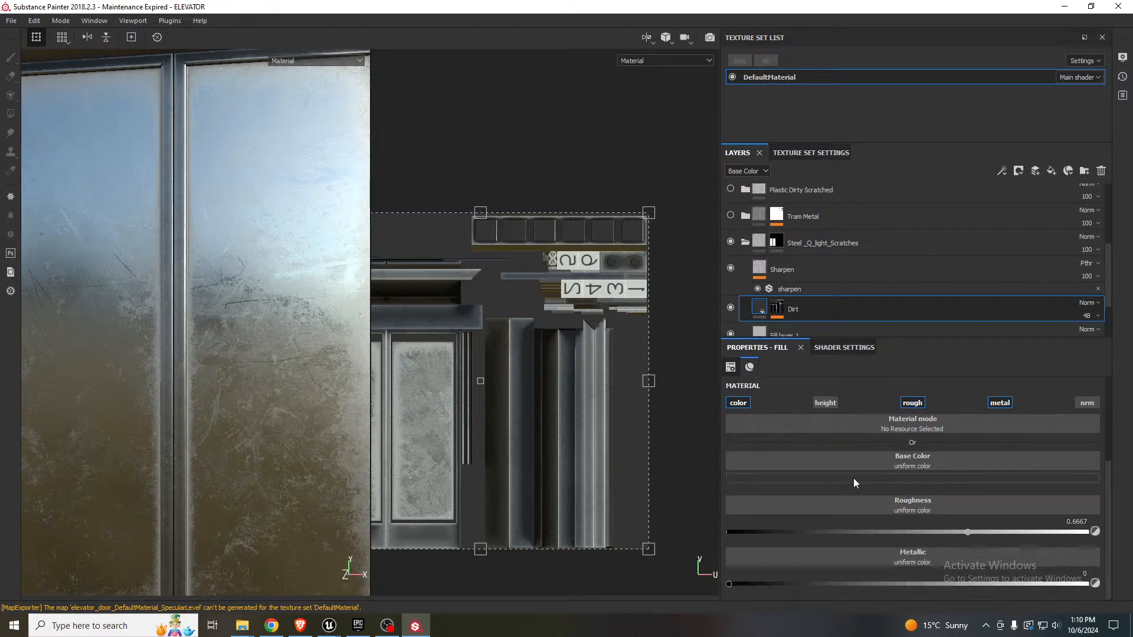
scroll(853, 478, up, 3)
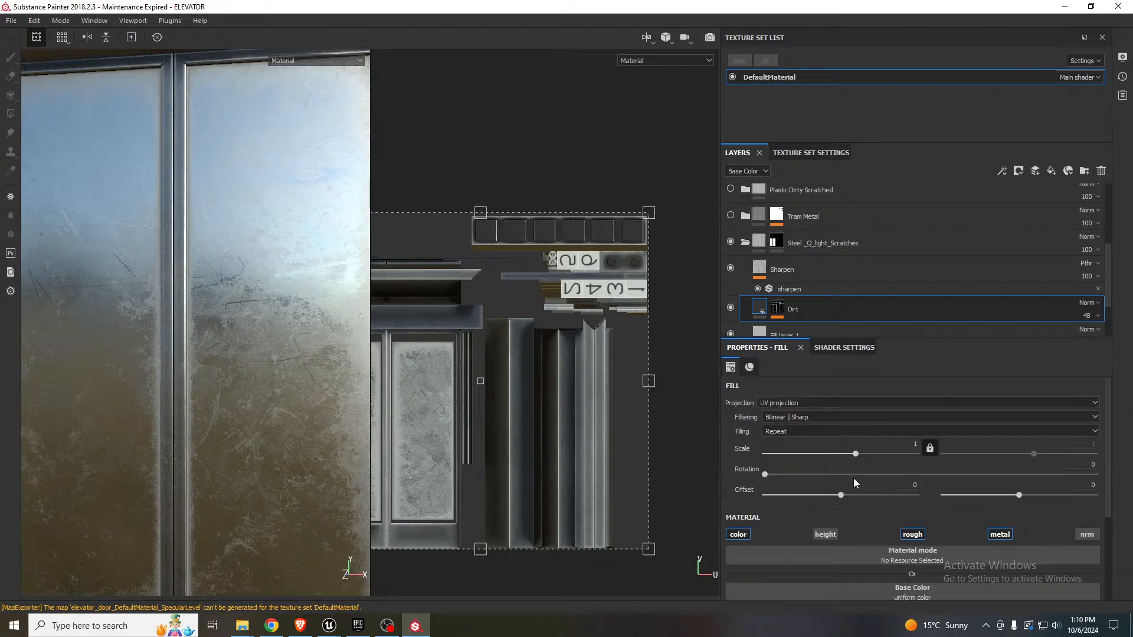
- In the Dirt mask's mg_dirt generator, set the Dirt Contrast to 0.36 and the Dirt Level to 0.58
click(779, 314)
click(820, 329)
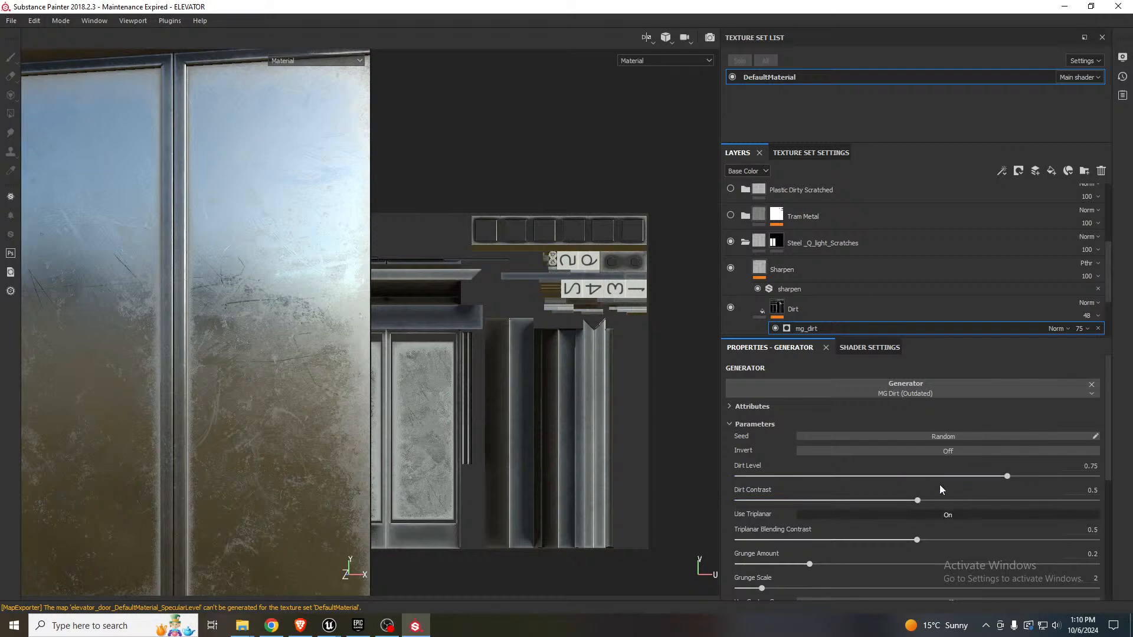
drag(899, 500, 946, 476)
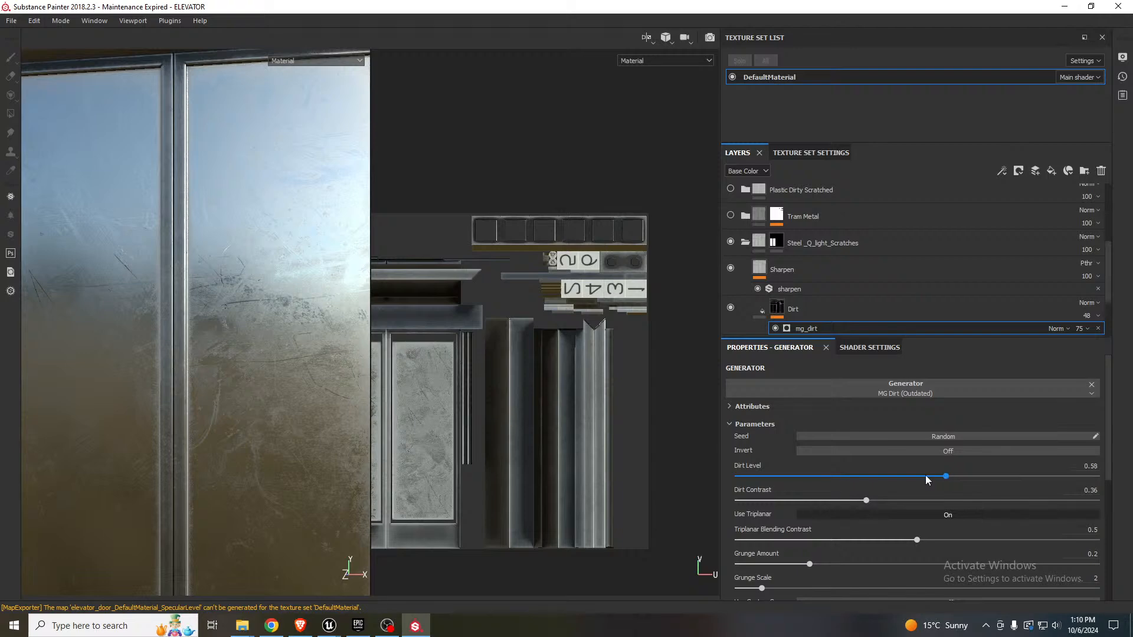
- Darken the Dirt layer's uniform Base Color to a near-black neutral tone in its fill settings
click(754, 310)
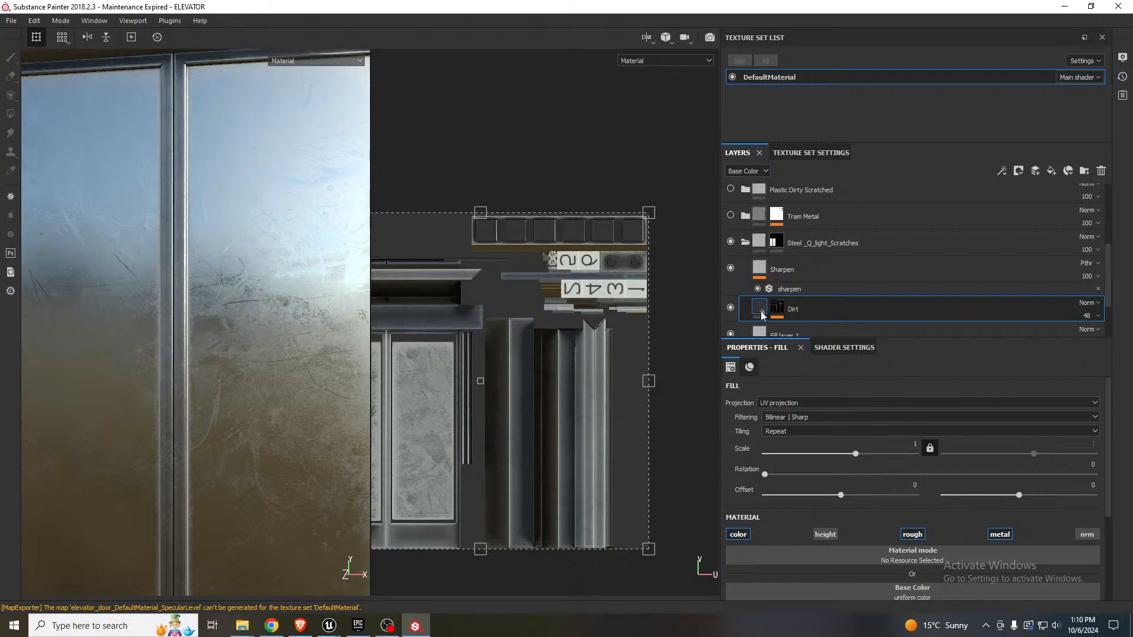
scroll(886, 463, down, 3)
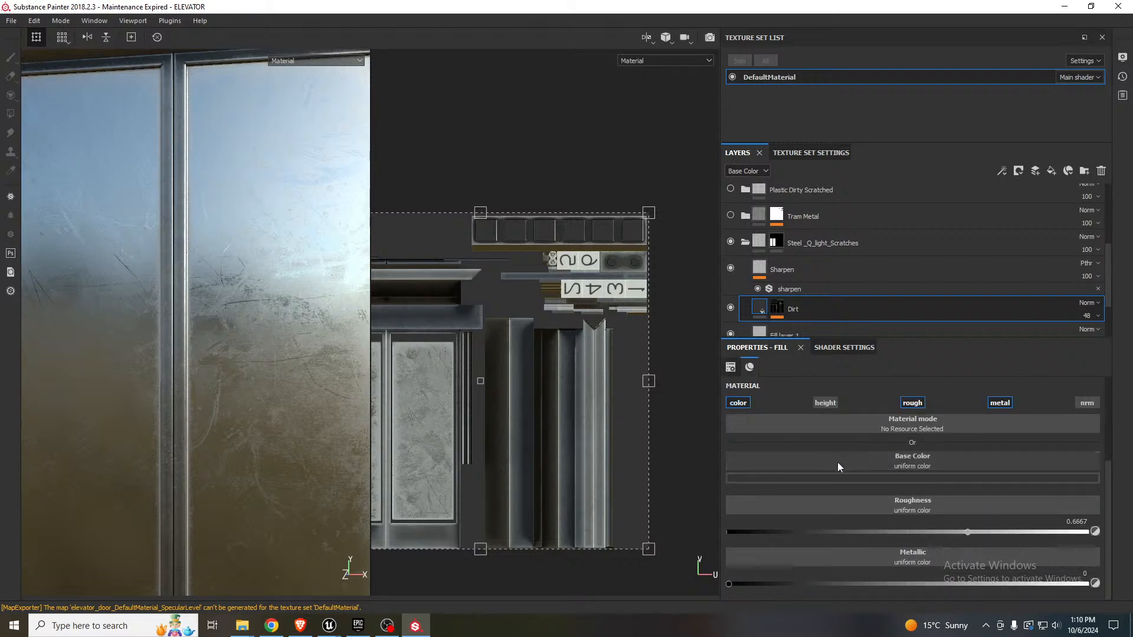
click(901, 477)
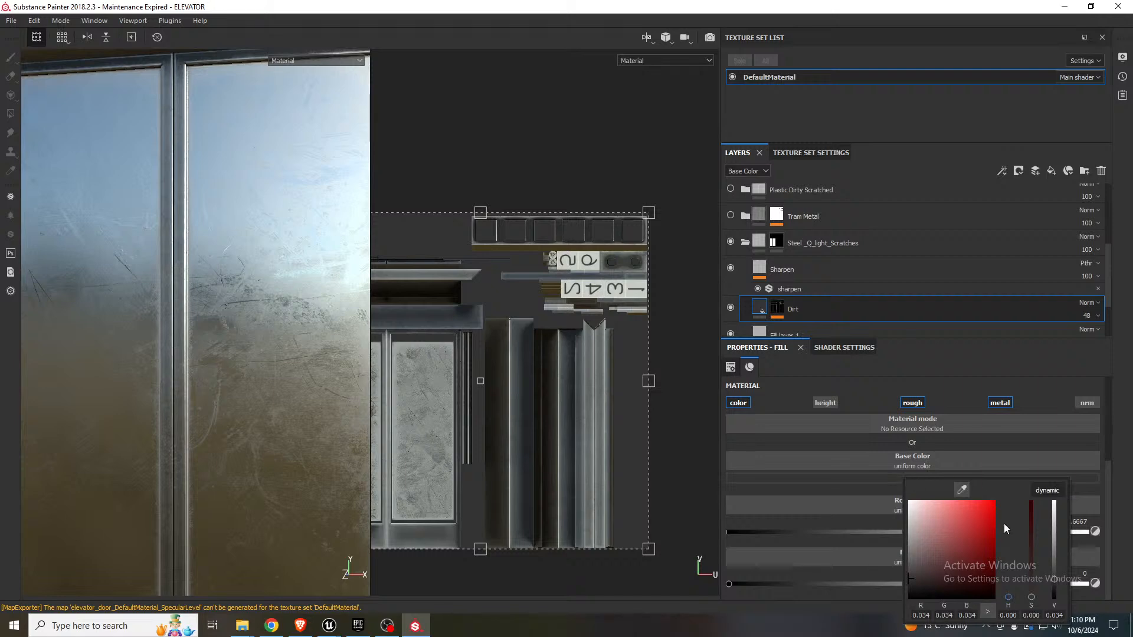
click(907, 593)
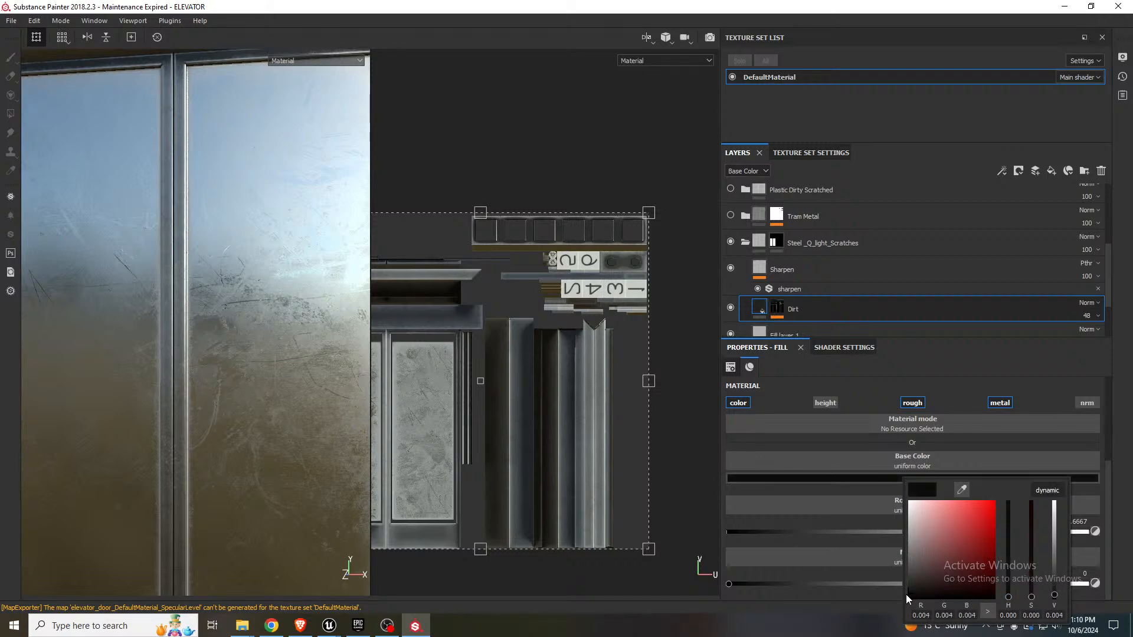
drag(913, 594, 906, 594)
click(872, 478)
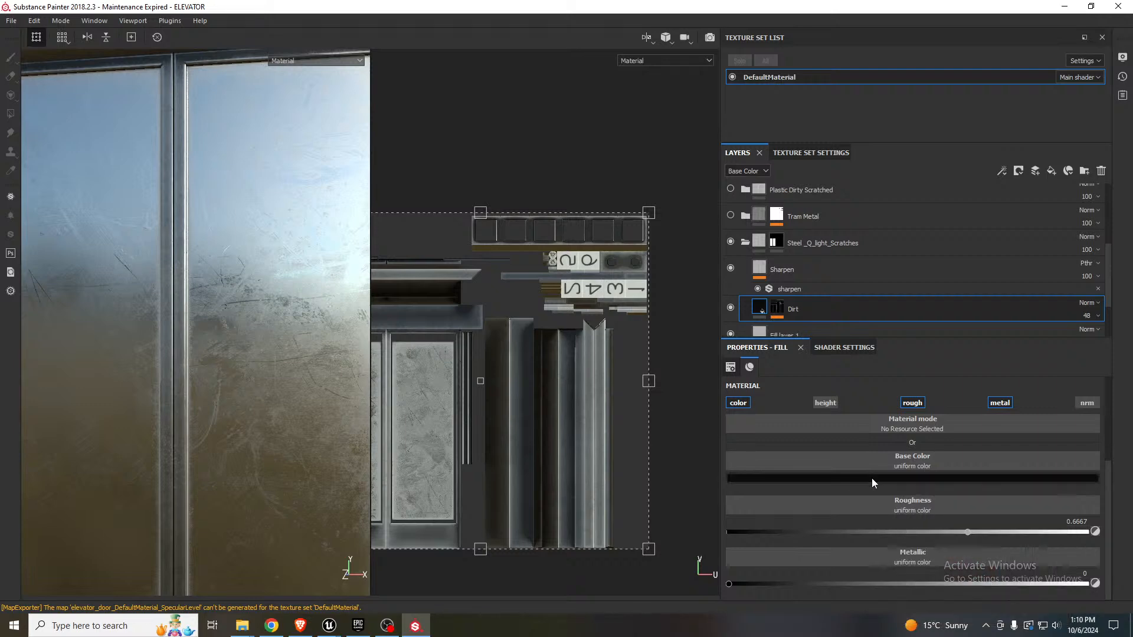
click(872, 478)
drag(887, 585, 879, 590)
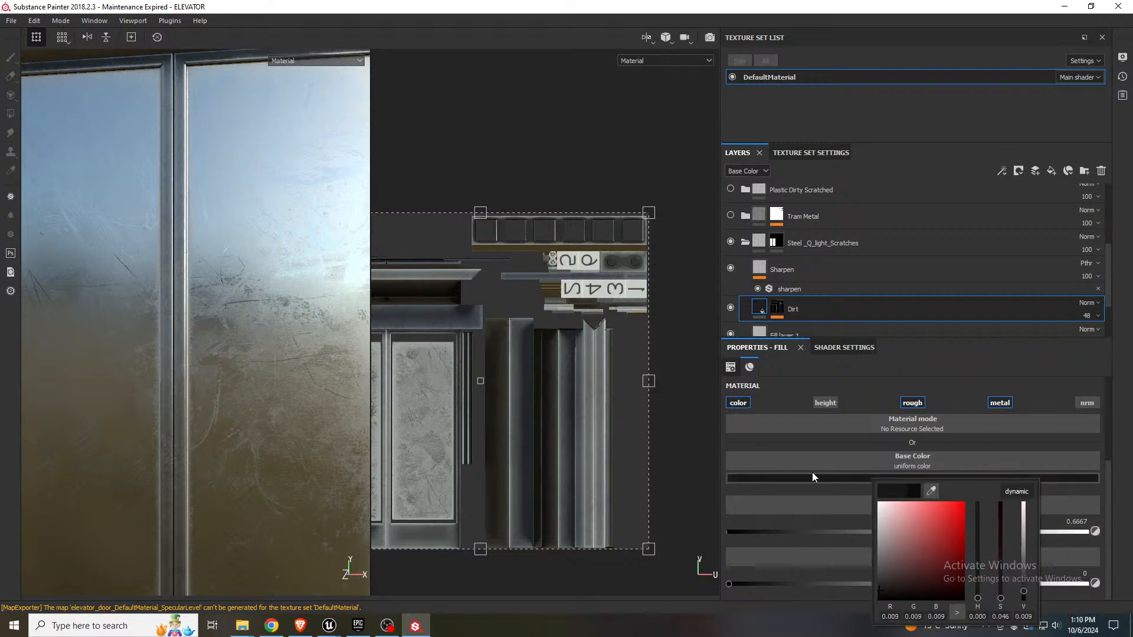
click(802, 509)
- Set the Dirt fill's Roughness to 0.7684 and Metallic to 0.0294, checking the effect on the doors
drag(968, 532, 1004, 532)
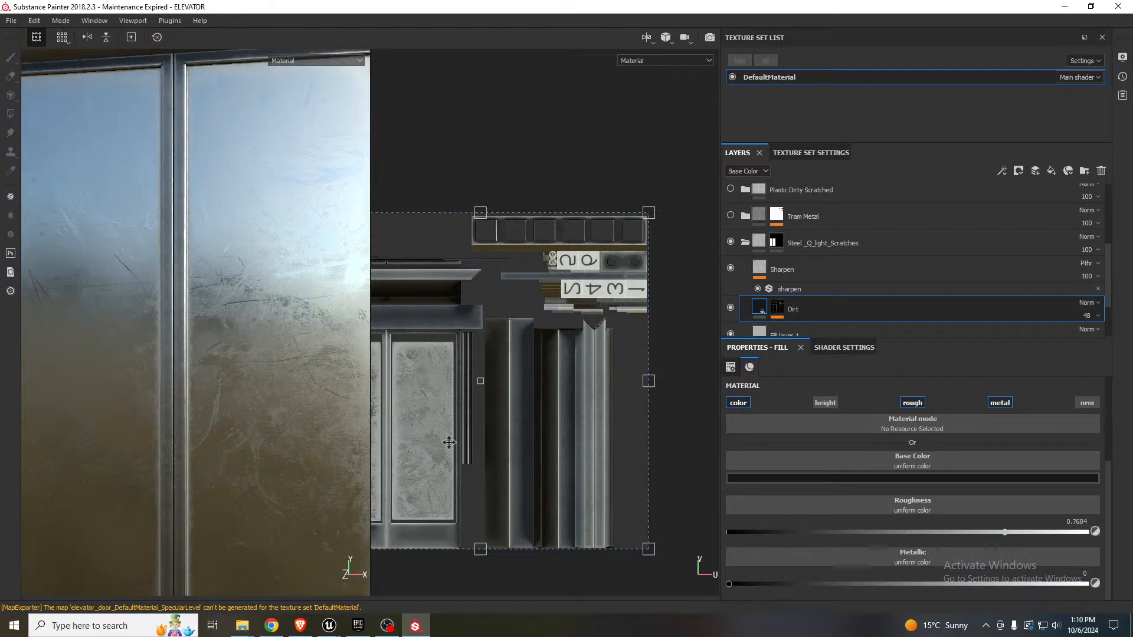
alt+drag(234, 386, 213, 354)
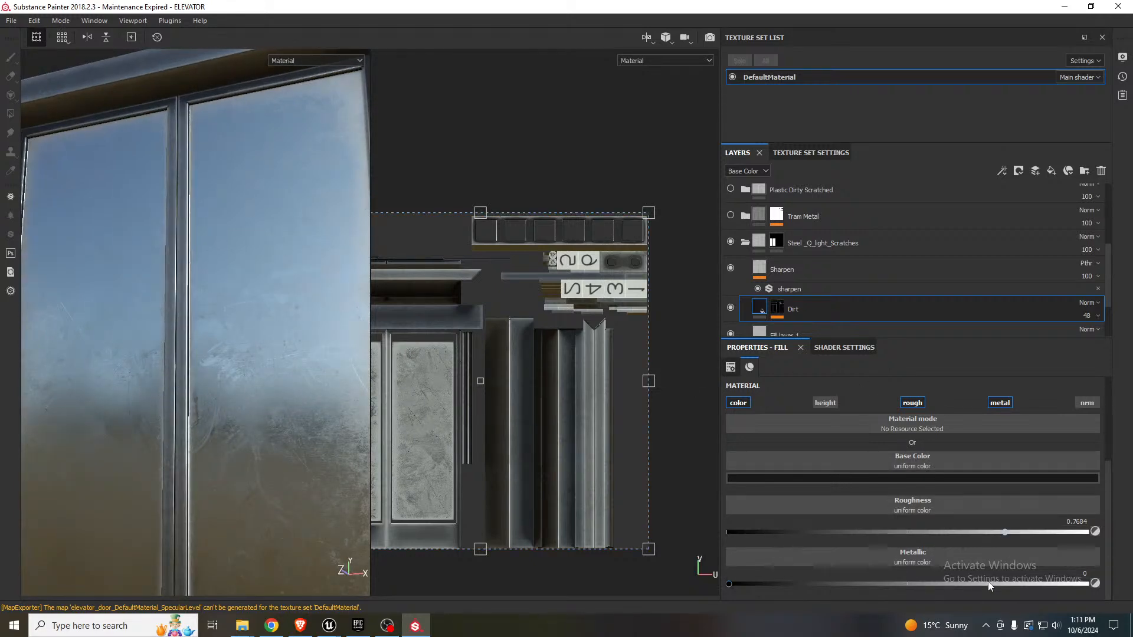
drag(938, 584, 1117, 590)
alt+drag(259, 349, 243, 376)
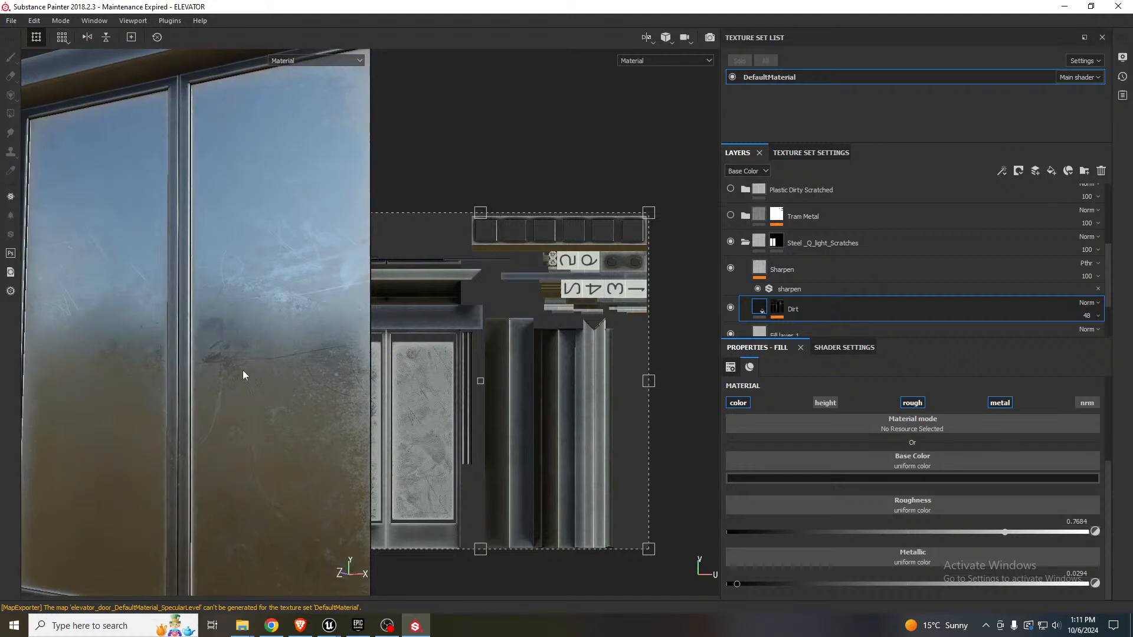
- Export the DefaultMaterial textures with the PBR MetalRough config as 8-bit PNG at 2048x2048 to the Elevator folder
click(11, 21)
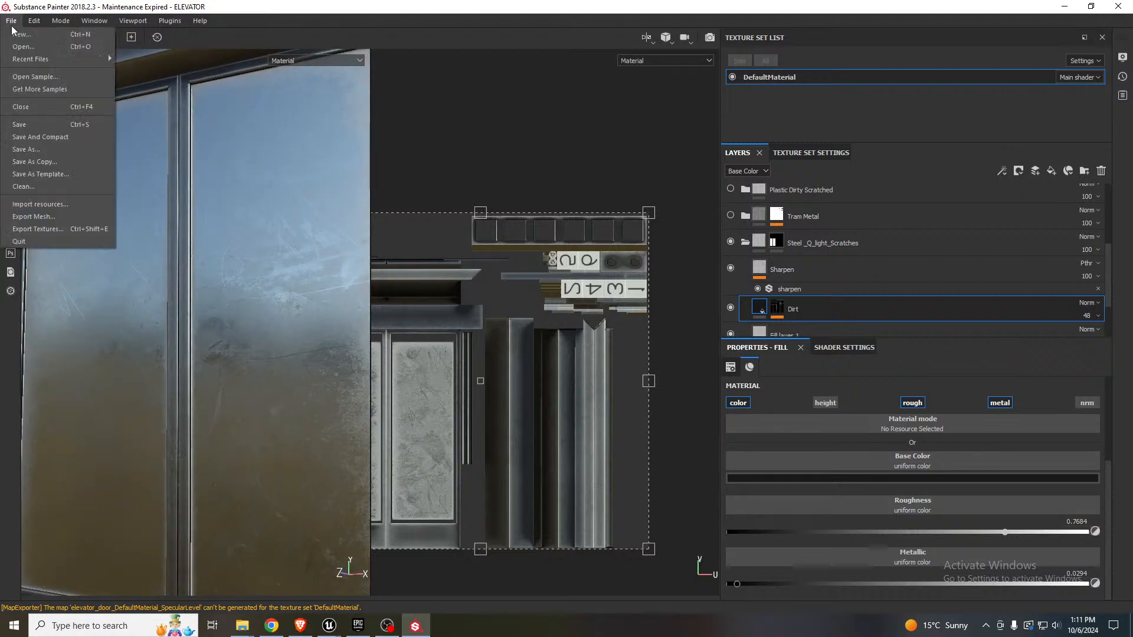
click(41, 229)
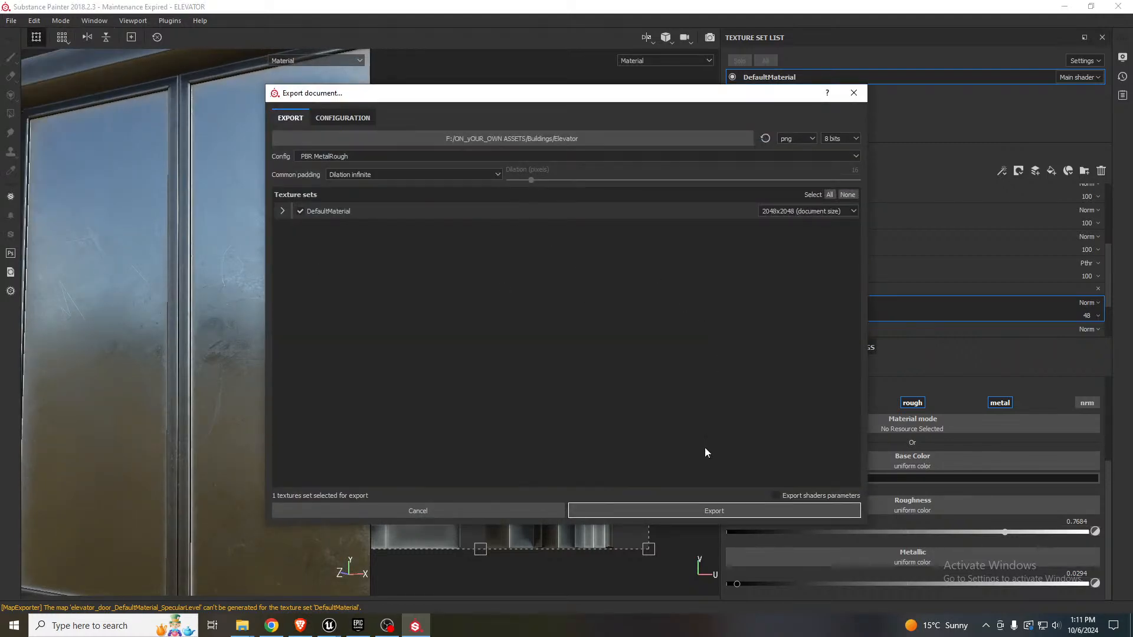
click(703, 509)
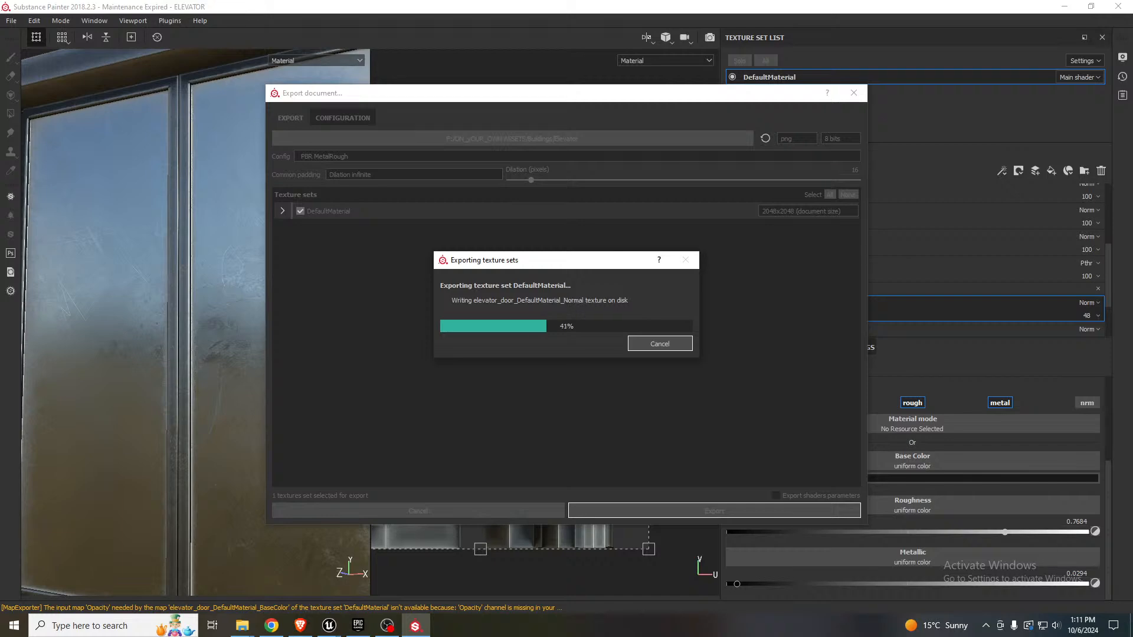
click(610, 327)
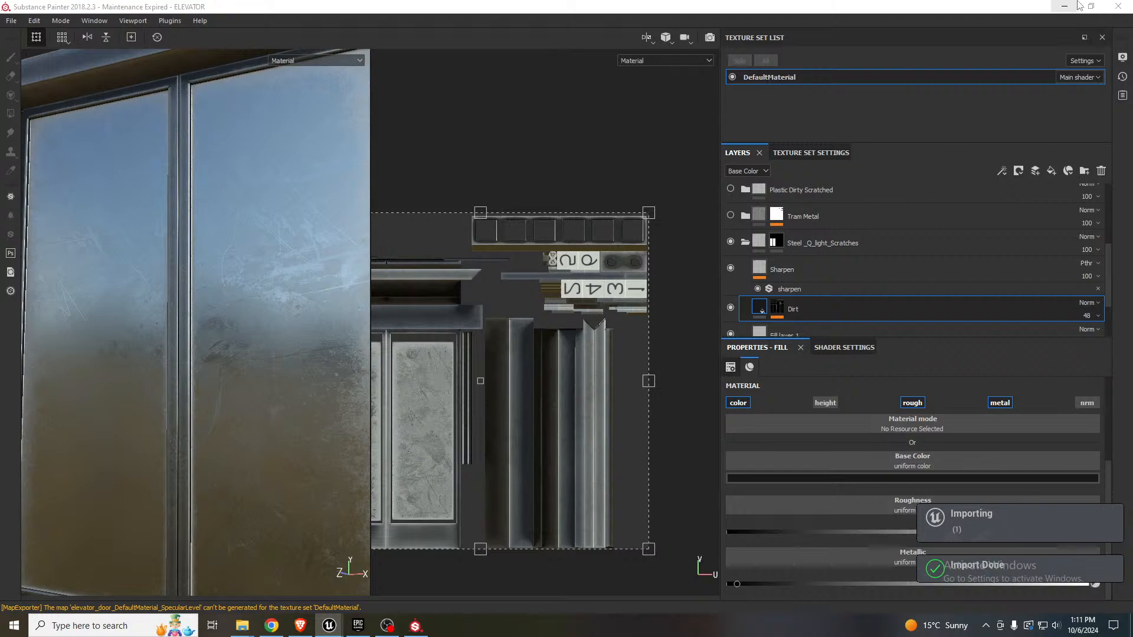
- Switch to Unreal Editor and inspect the updated elevator_door surfaces in Main_Level from a distance and up close
key(alt+Tab)
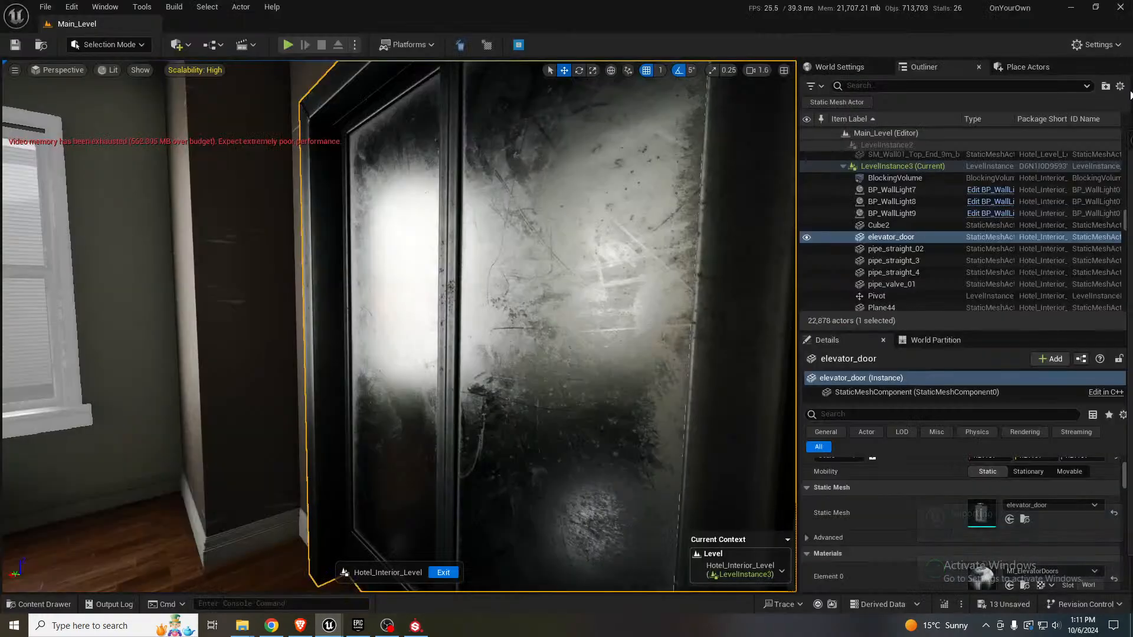
mouse_move(413, 325)
right_down()
mouse_move(443, 333)
mouse_move(425, 366)
mouse_move(404, 354)
mouse_move(412, 341)
right_up()
key(s)
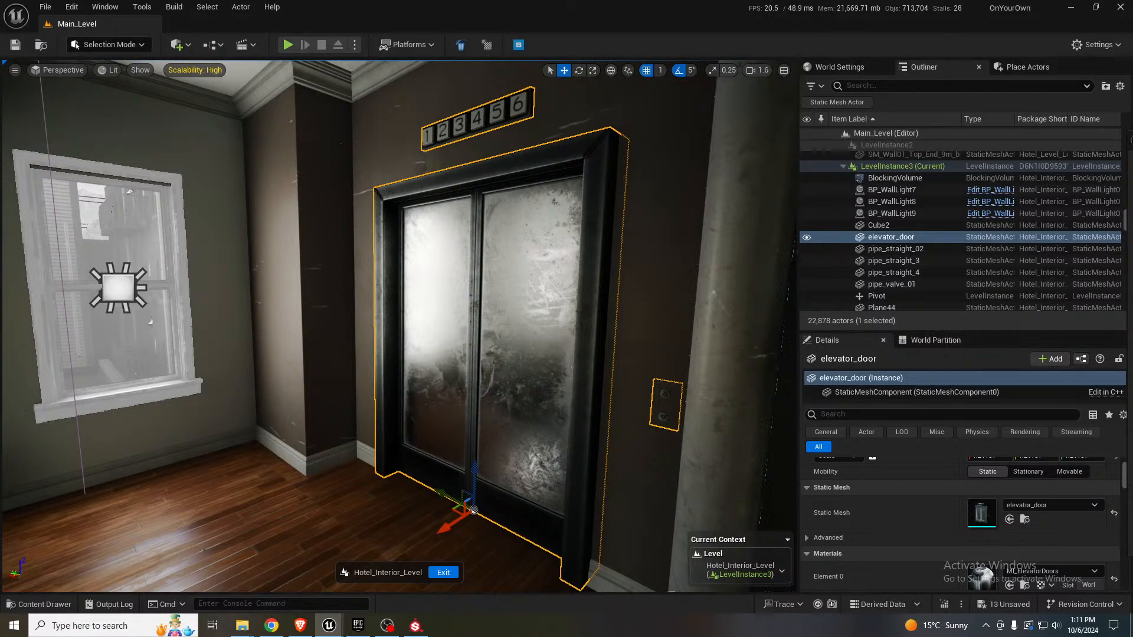
mouse_move(541, 395)
right_down()
mouse_move(561, 411)
mouse_move(550, 385)
right_up()
key(a)
key(w)
key(s)
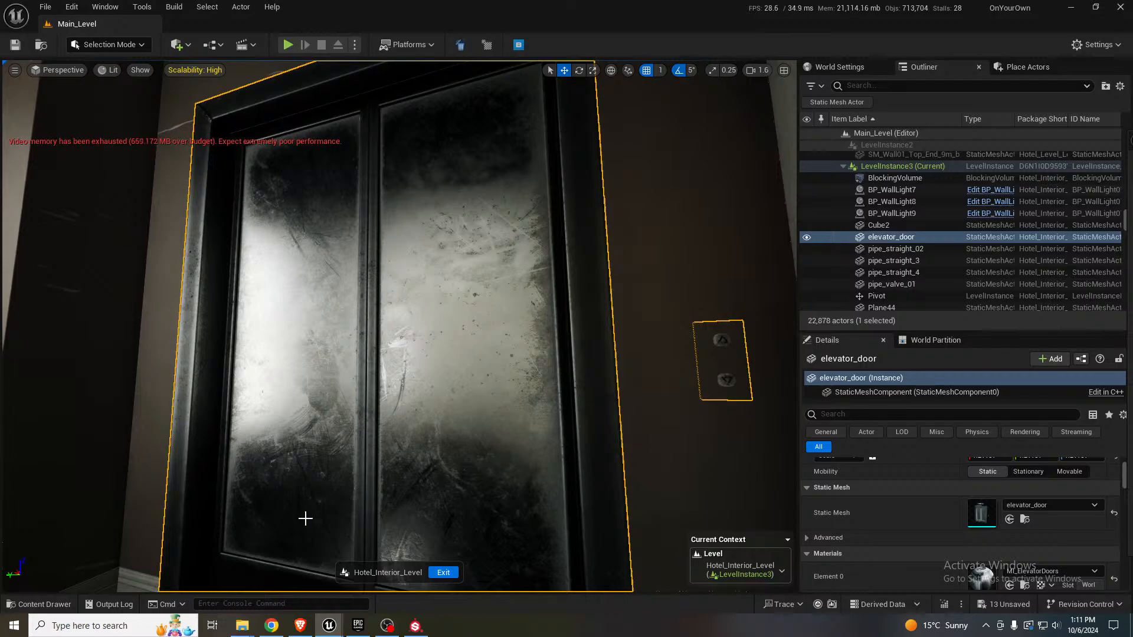
- Switch back to Substance Painter, widen the 3D view and examine the door panels from the side
click(416, 625)
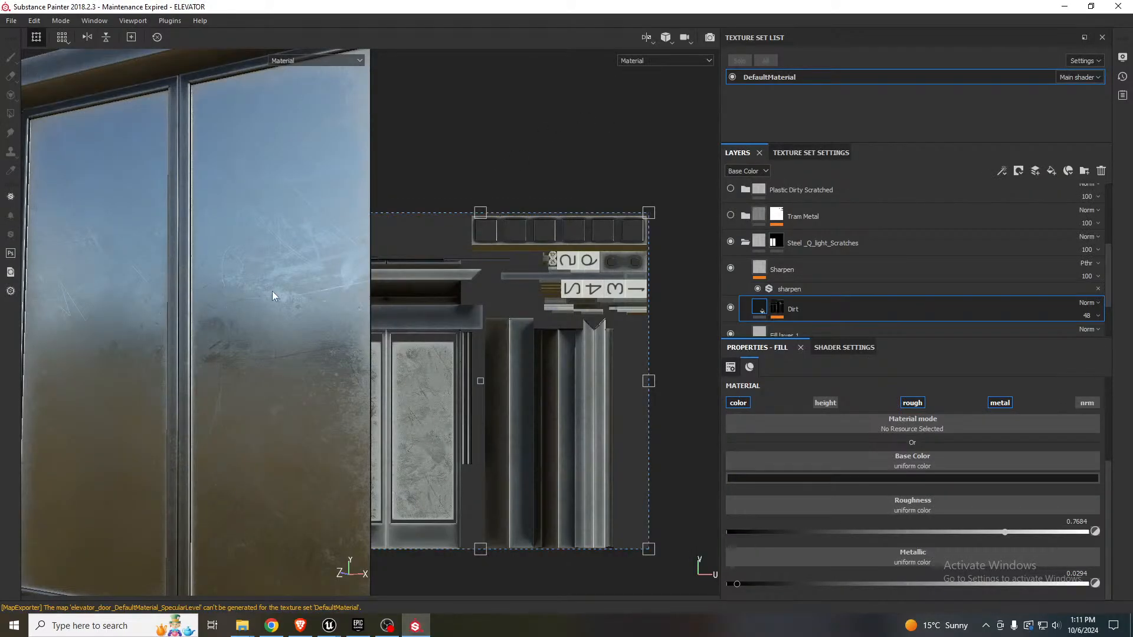
alt+drag(236, 327, 316, 354)
right_click(316, 354)
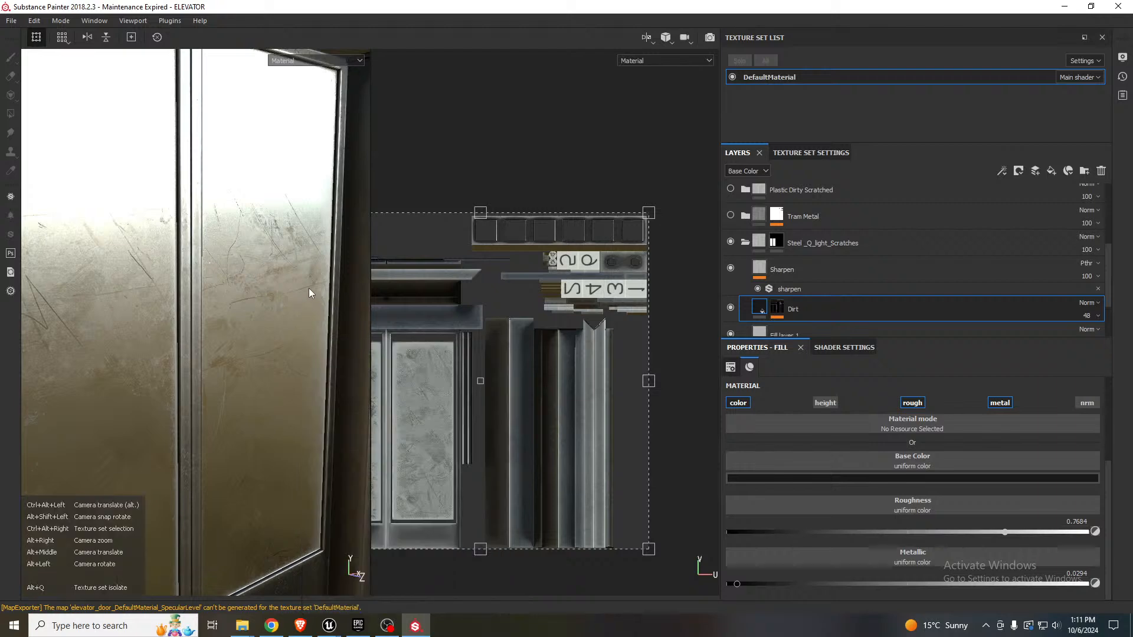
alt+drag(326, 296, 573, 320)
alt+drag(402, 330, 437, 341)
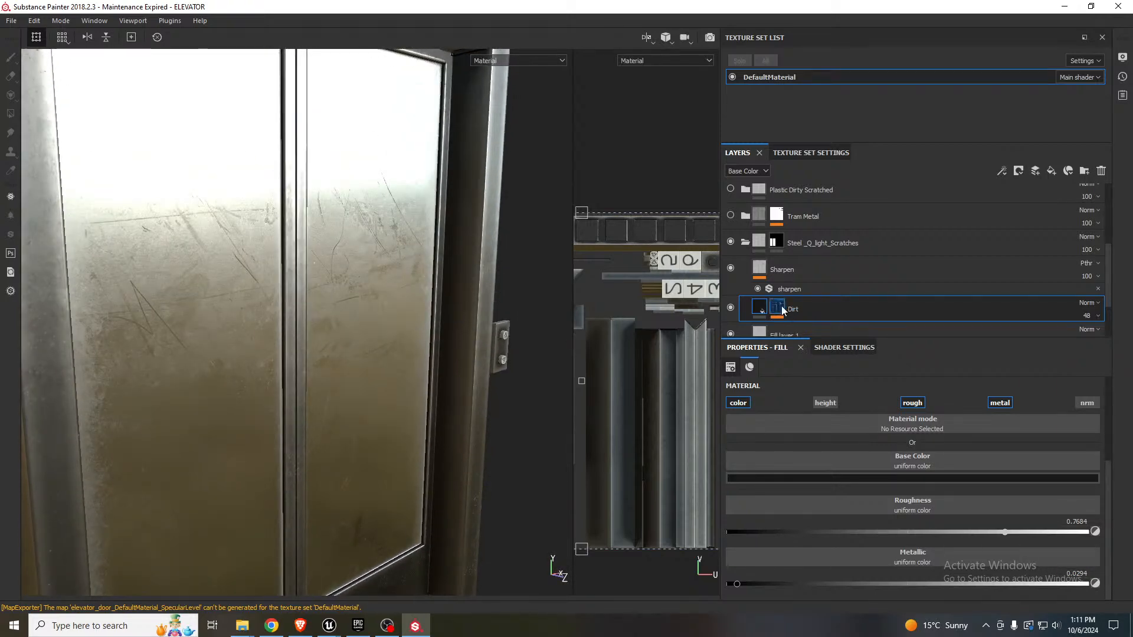
- Hide the Dirt layer and compare the doors with Fill layer 1 hidden and shown
click(731, 308)
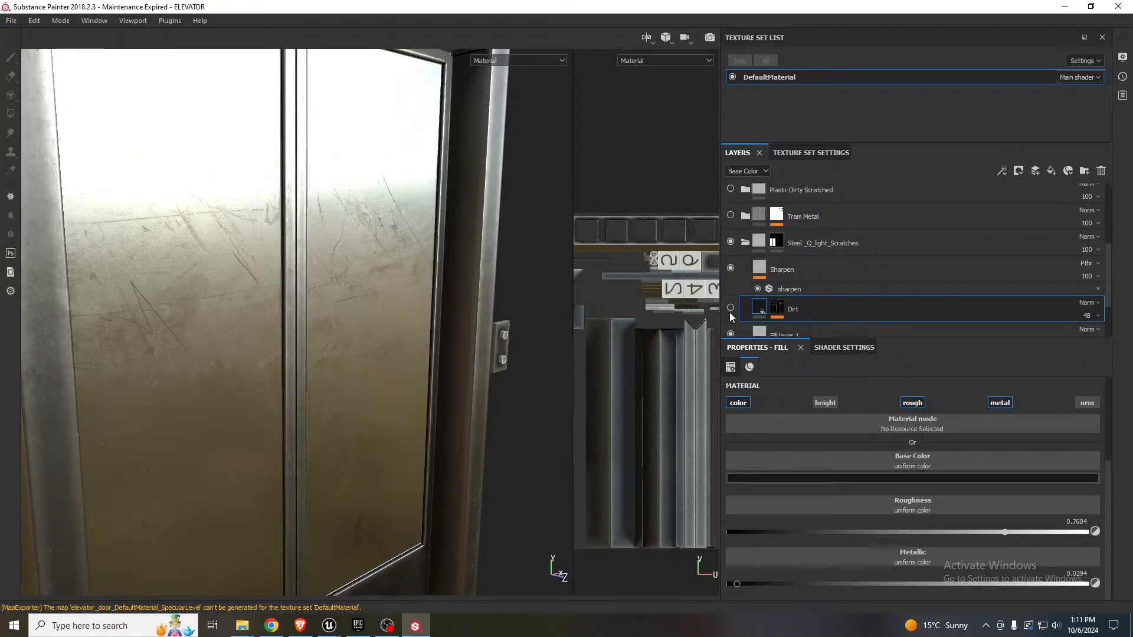
alt+drag(402, 314, 408, 321)
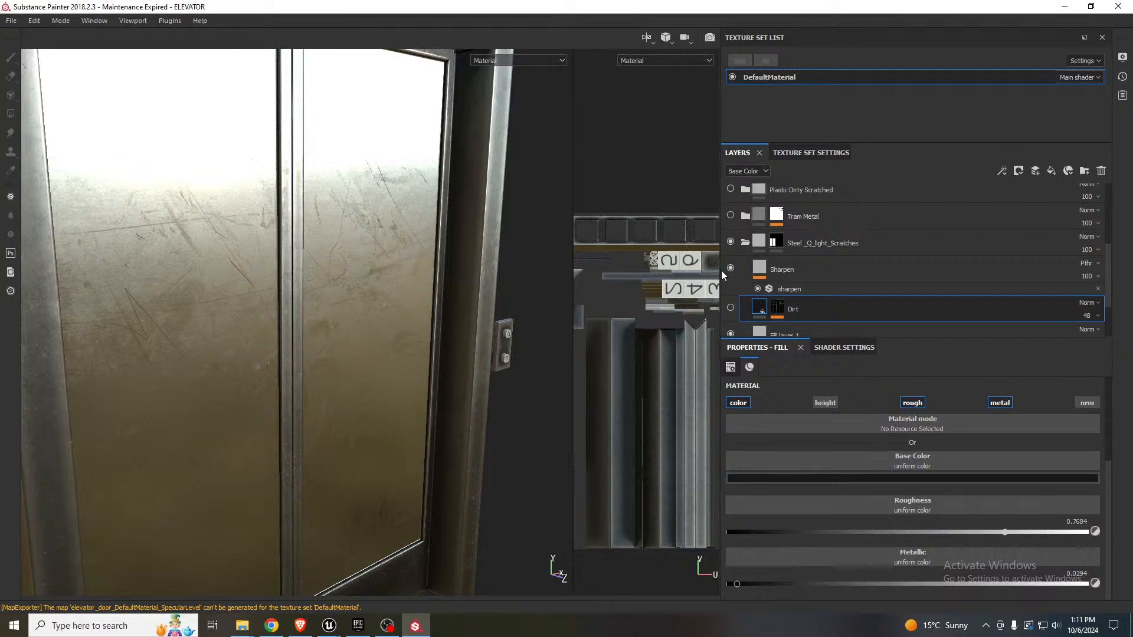
scroll(731, 269, down, 2)
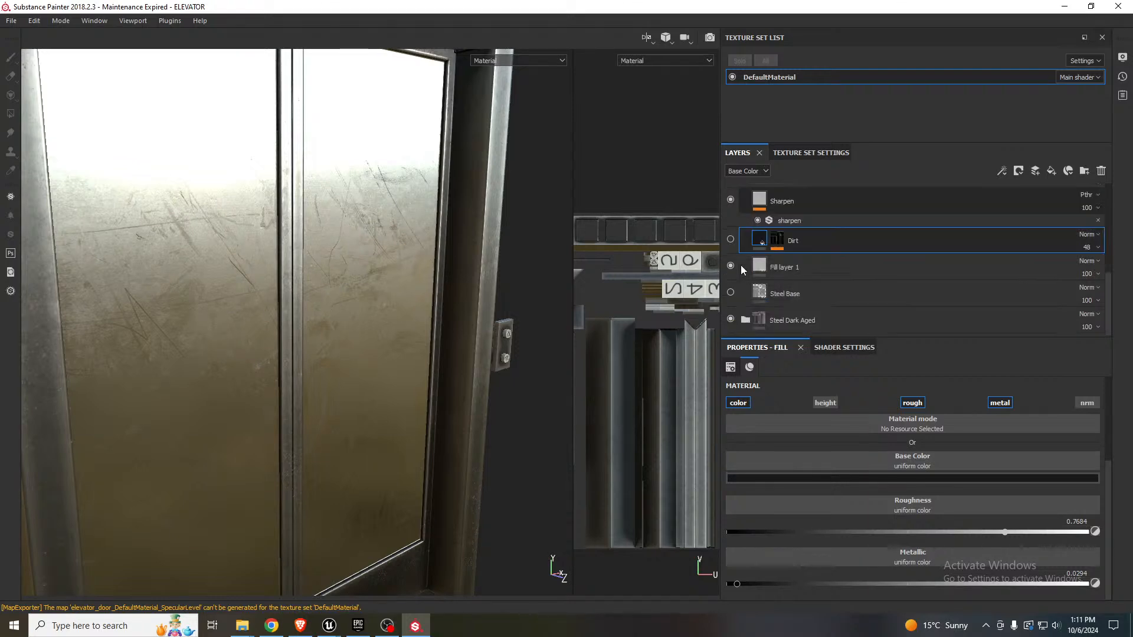
click(731, 267)
click(731, 267)
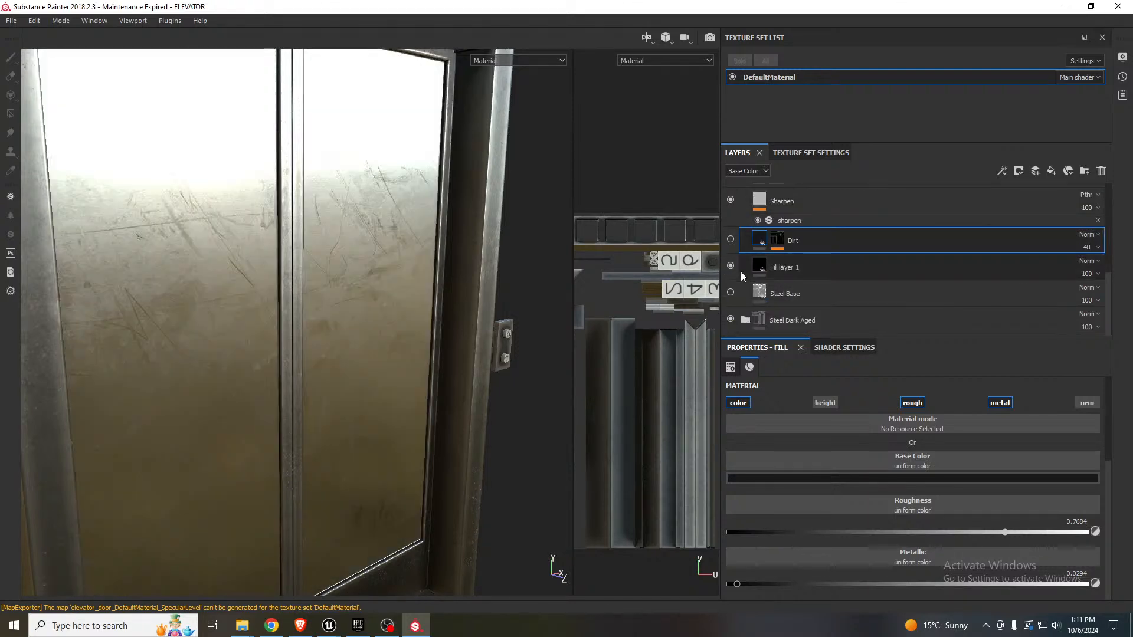
- Remove the _Plane001_Plane002_AlbedoM texture from Fill layer 1's Base Color, leaving a uniform color
click(761, 270)
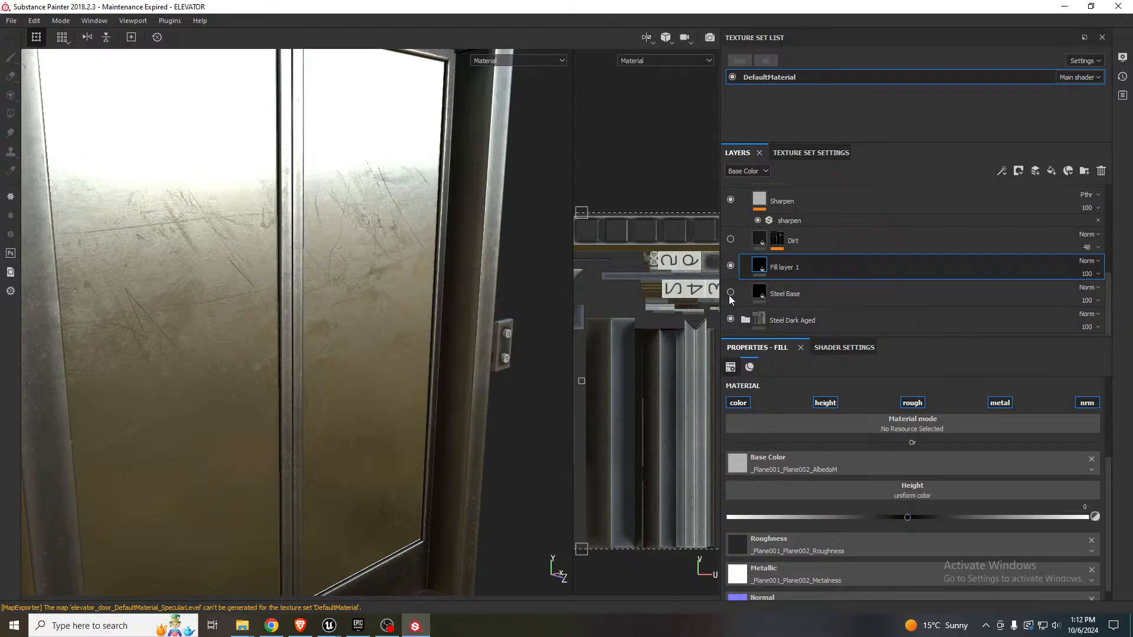
mouse_move(346, 352)
alt+mouse_down()
mouse_move(331, 295)
mouse_move(256, 323)
mouse_move(259, 333)
alt+mouse_up()
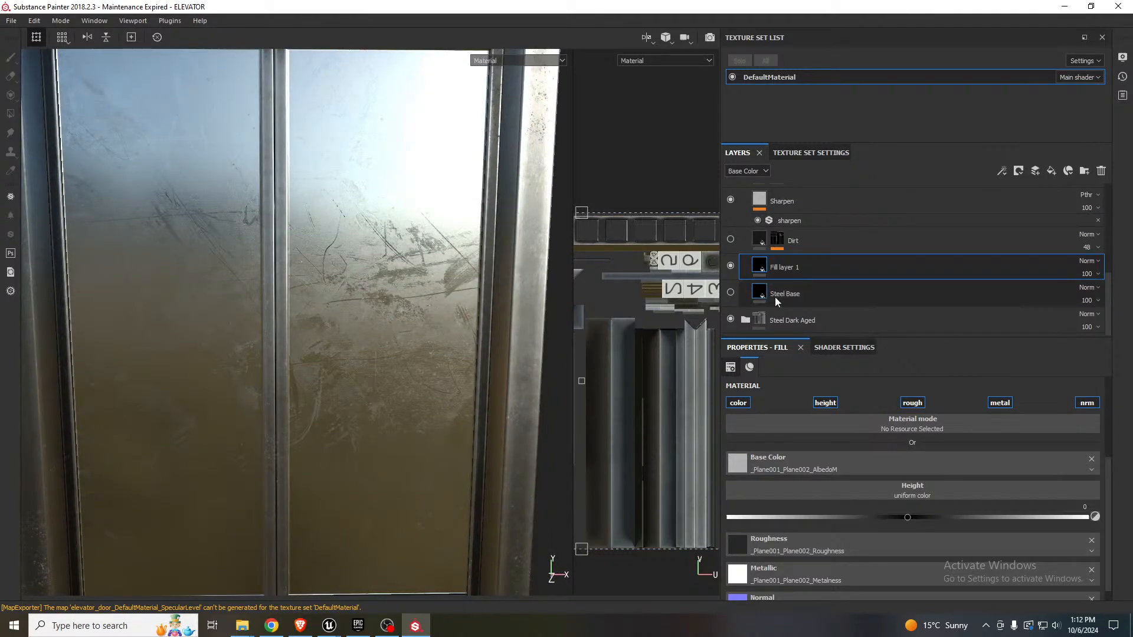
click(735, 463)
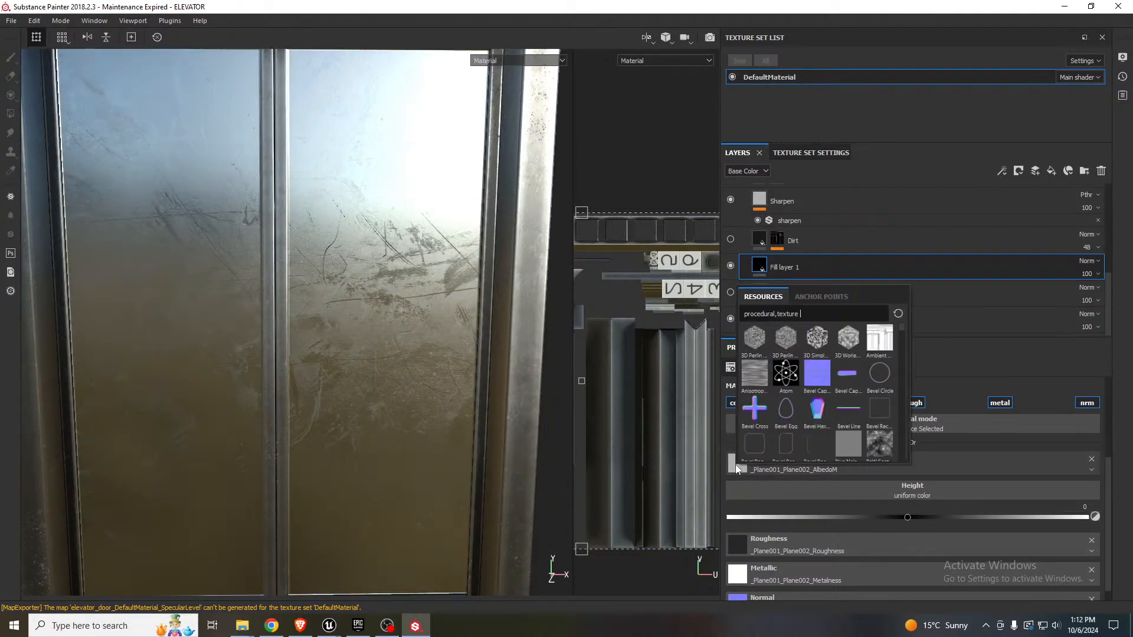
click(968, 469)
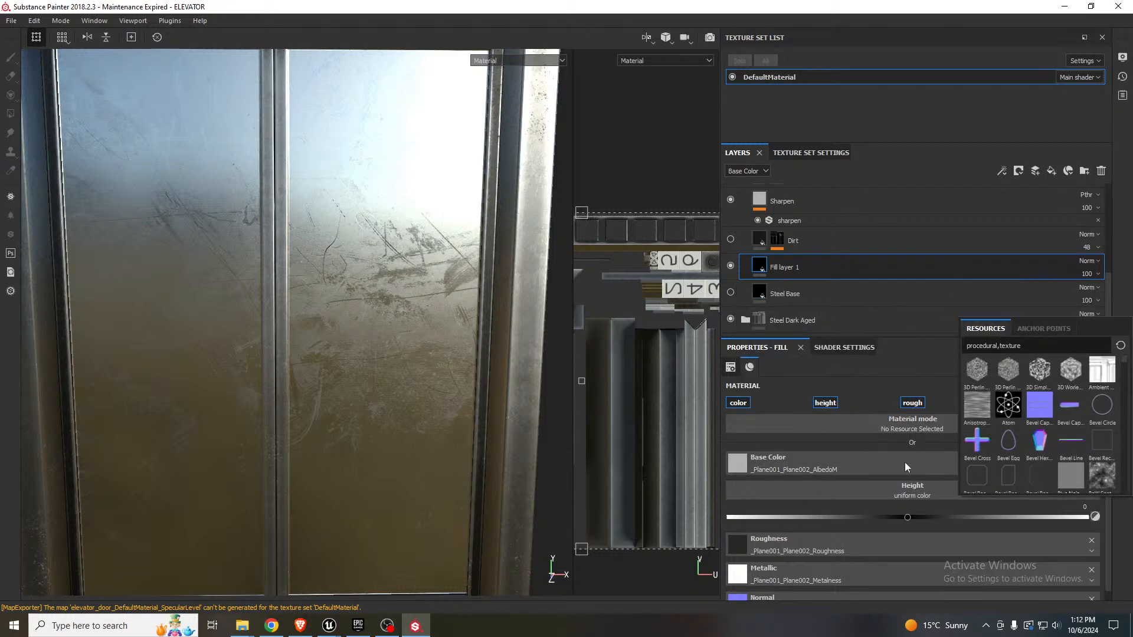
click(1095, 461)
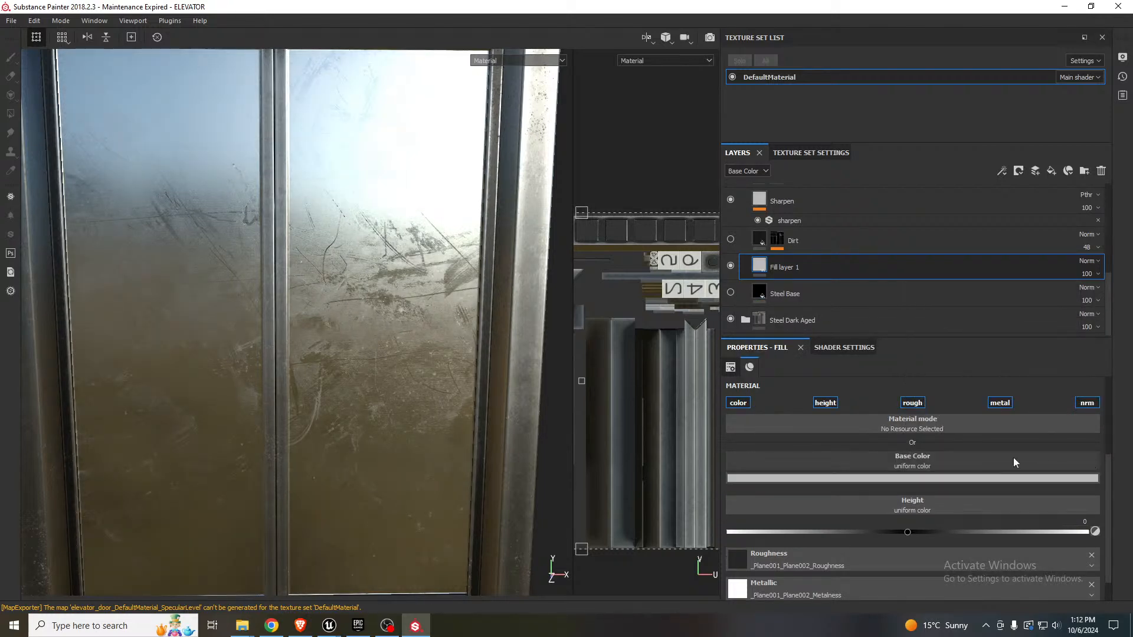
- Try Fill layer 1 without its Roughness texture, check the doors and undo the removal
click(1091, 555)
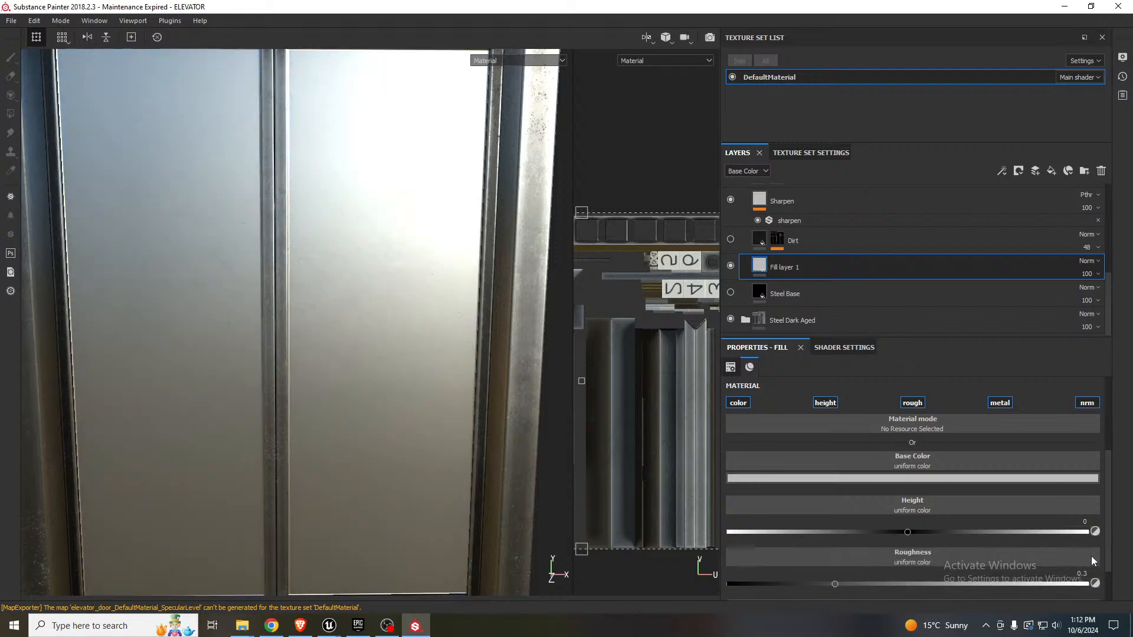
mouse_move(354, 381)
alt+mouse_down()
mouse_move(379, 366)
mouse_move(360, 387)
alt+mouse_up()
key(ctrl+z)
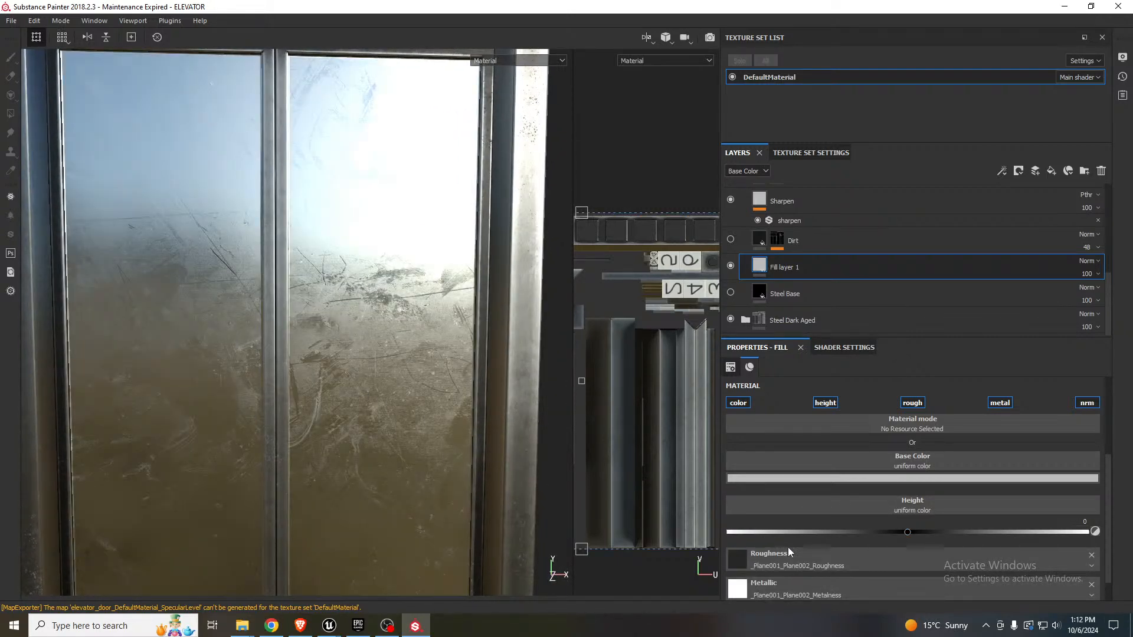
- Assign Grunge Concrete Cracked to Fill layer 1's Roughness channel and examine it on the doors
click(840, 560)
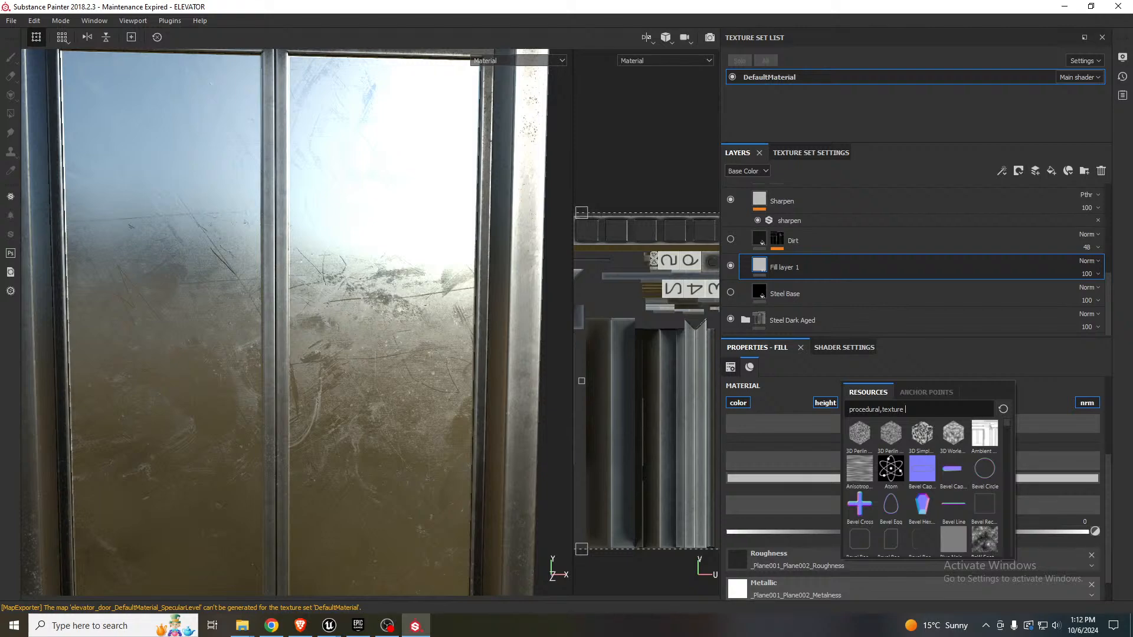
key(alt+Tab)
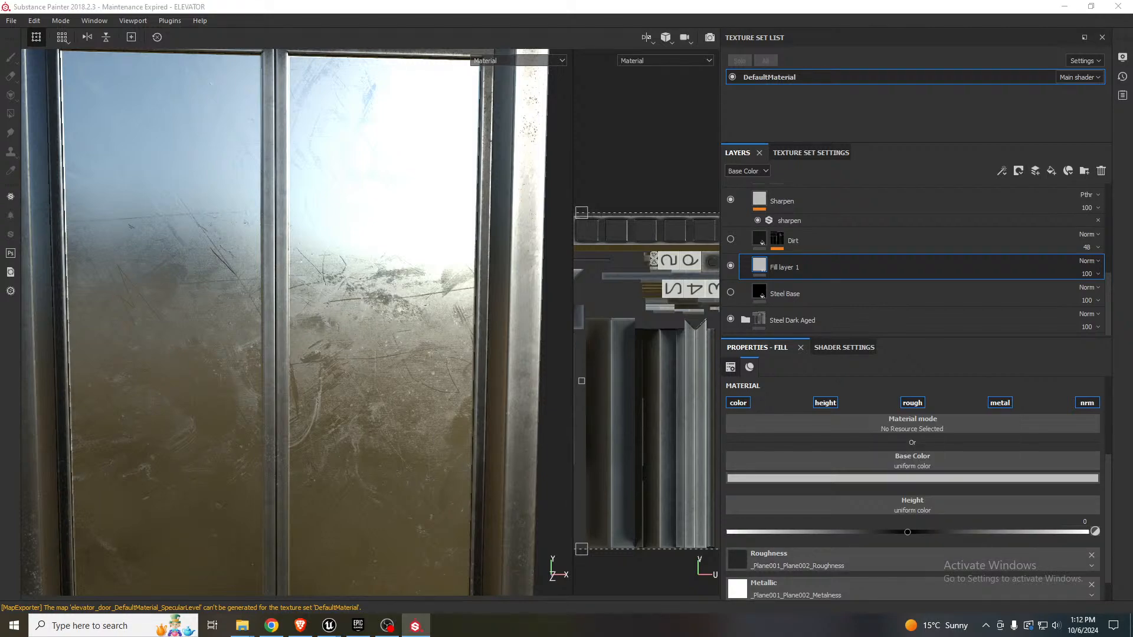
mouse_move(378, 320)
alt+mouse_down()
mouse_move(404, 278)
mouse_move(377, 308)
alt+mouse_up()
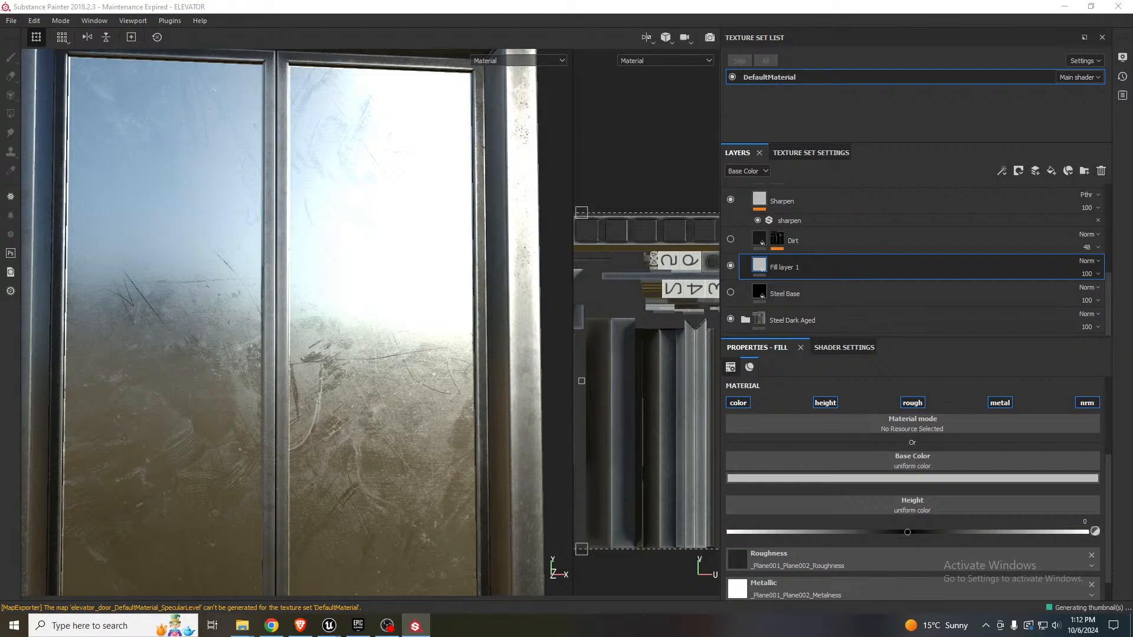
drag(914, 530, 843, 569)
mouse_move(417, 374)
alt+mouse_down()
mouse_move(417, 359)
mouse_move(469, 329)
mouse_move(357, 374)
mouse_move(385, 360)
mouse_move(359, 394)
mouse_move(473, 339)
mouse_move(419, 324)
mouse_move(440, 377)
mouse_move(414, 391)
mouse_move(402, 366)
alt+mouse_up()
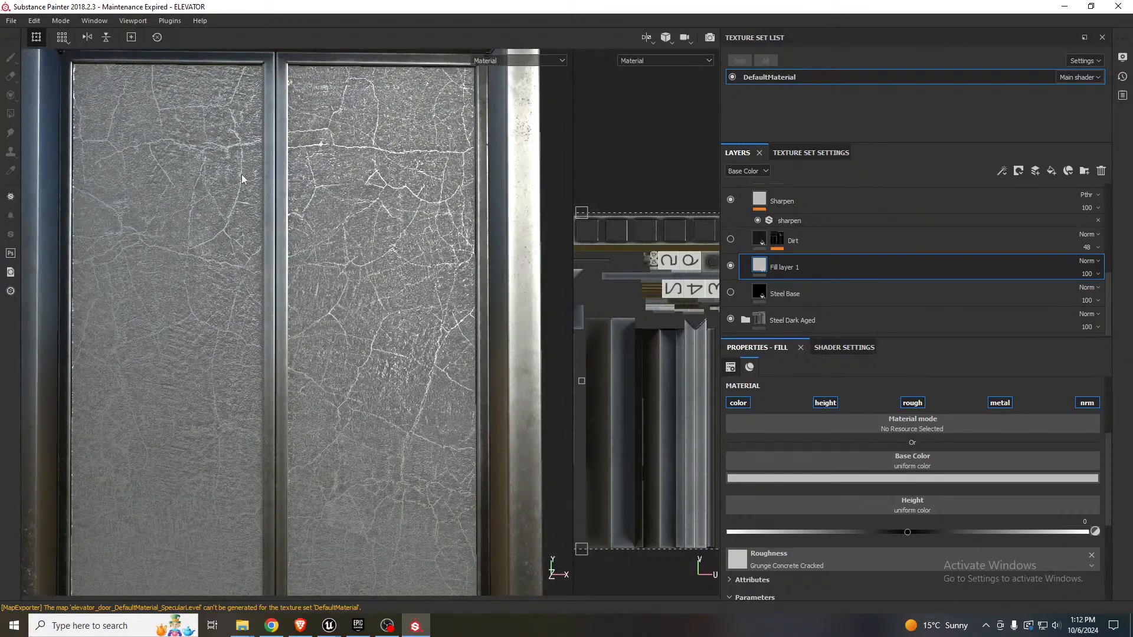
alt+drag(242, 178, 346, 238)
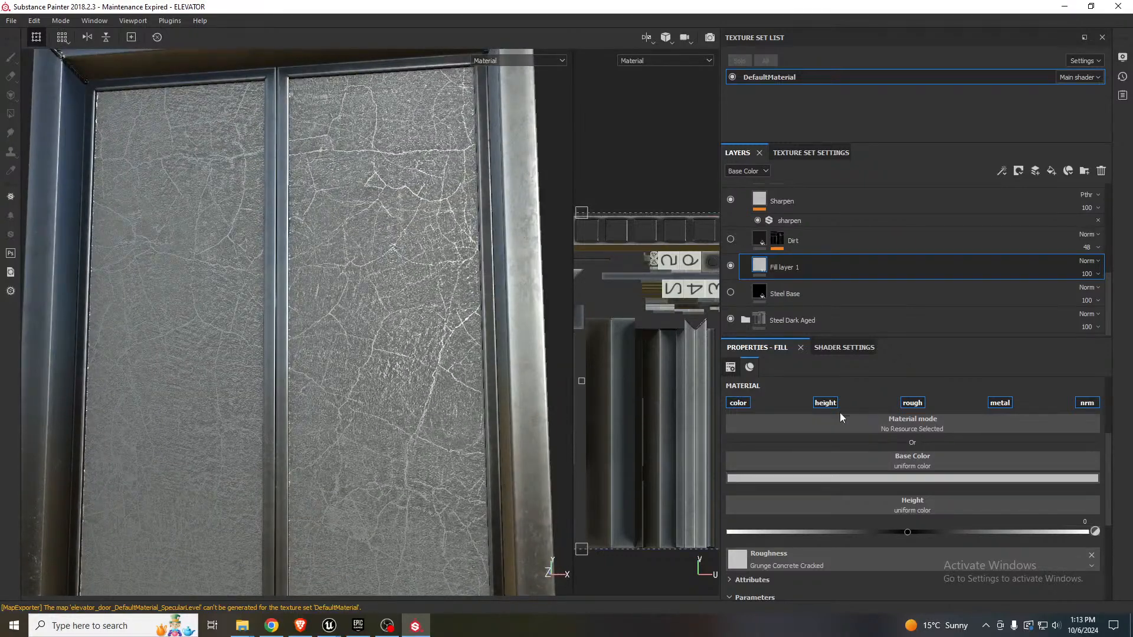
- Try Grunge Leak Small as Fill layer 1's Roughness texture, check it on the doors and undo the swap
scroll(913, 545, down, 2)
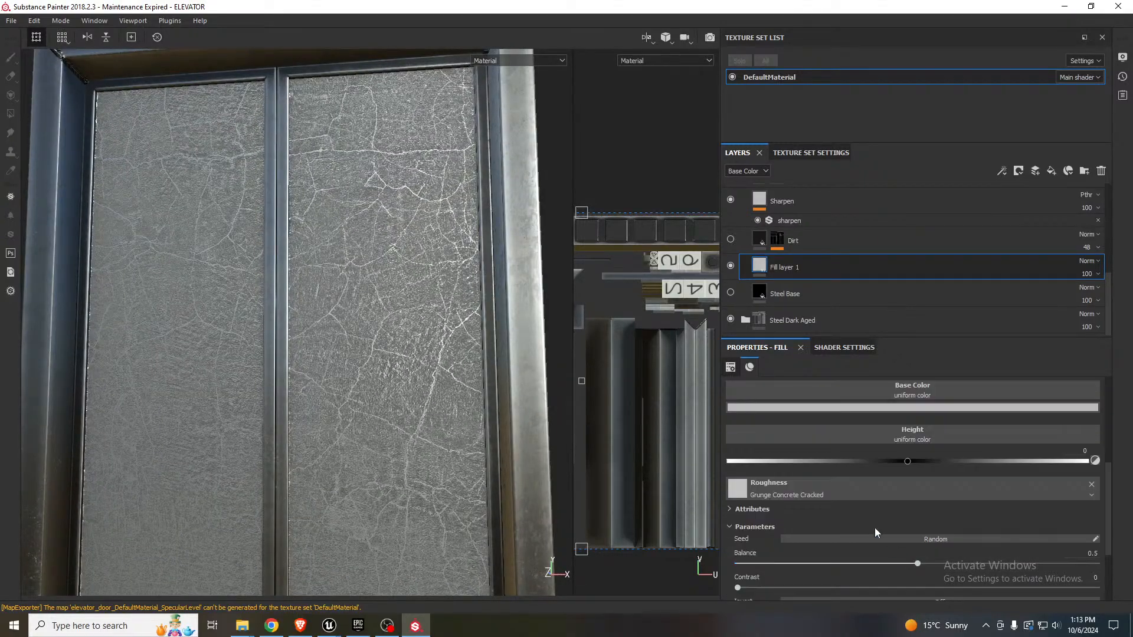
click(731, 508)
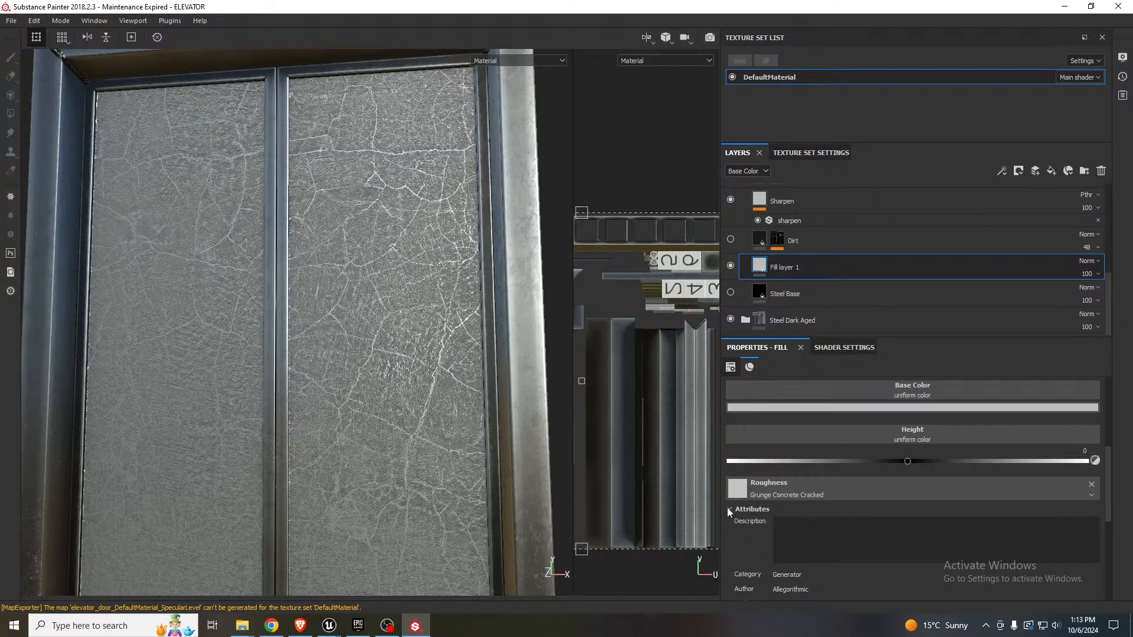
click(727, 508)
click(780, 486)
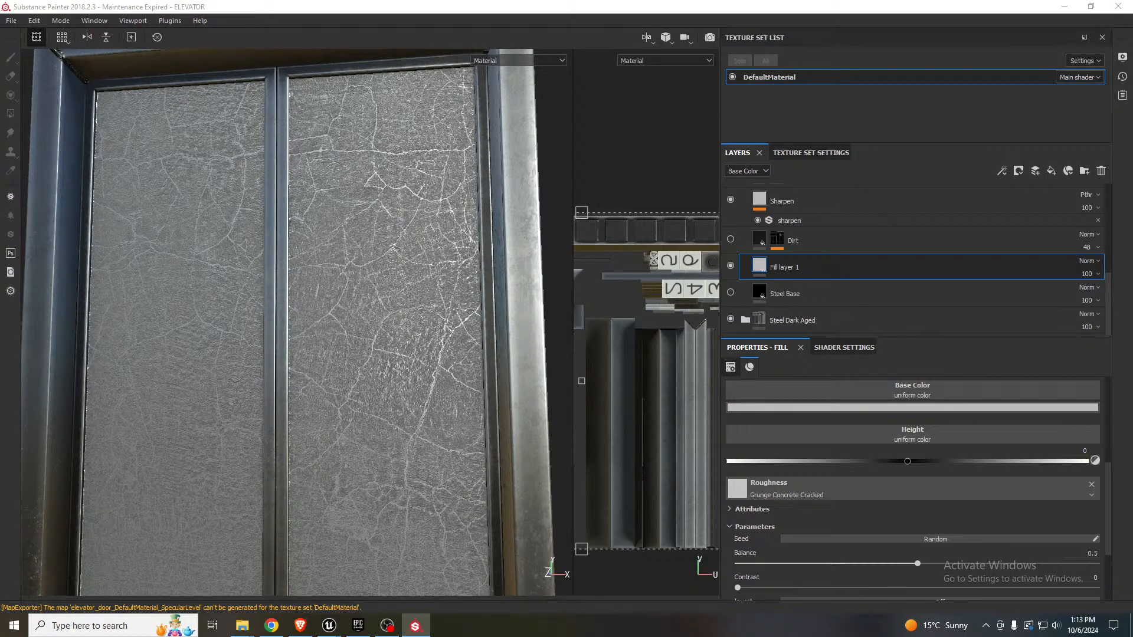
drag(994, 512, 890, 486)
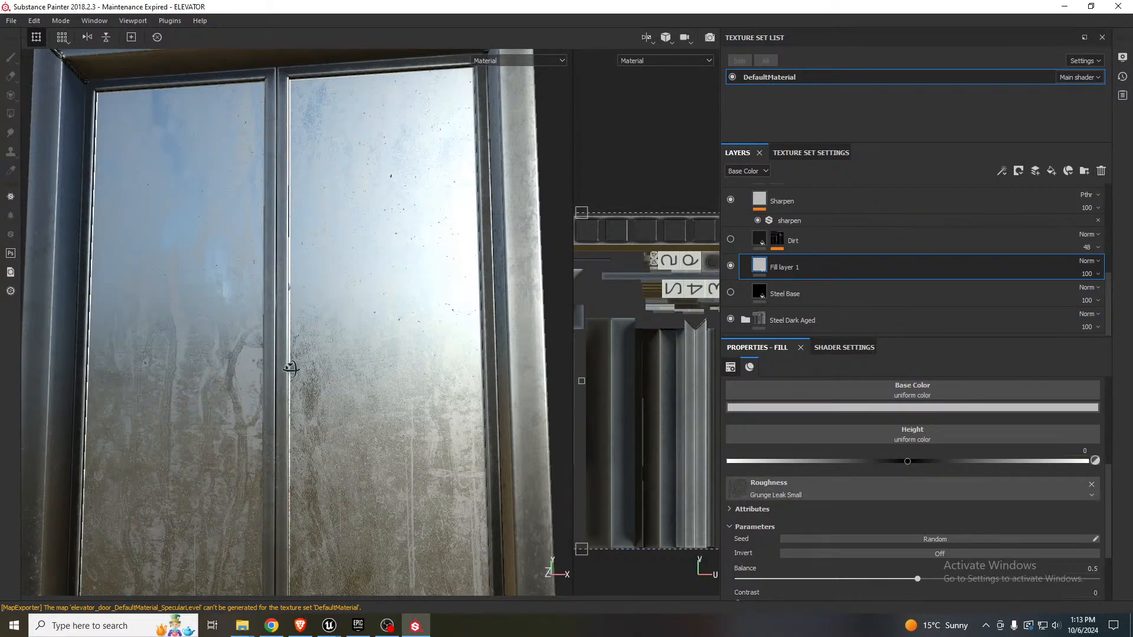
mouse_move(290, 368)
alt+mouse_down()
mouse_move(263, 385)
mouse_move(344, 384)
mouse_move(299, 374)
mouse_move(305, 365)
mouse_move(311, 402)
mouse_move(294, 387)
alt+mouse_up()
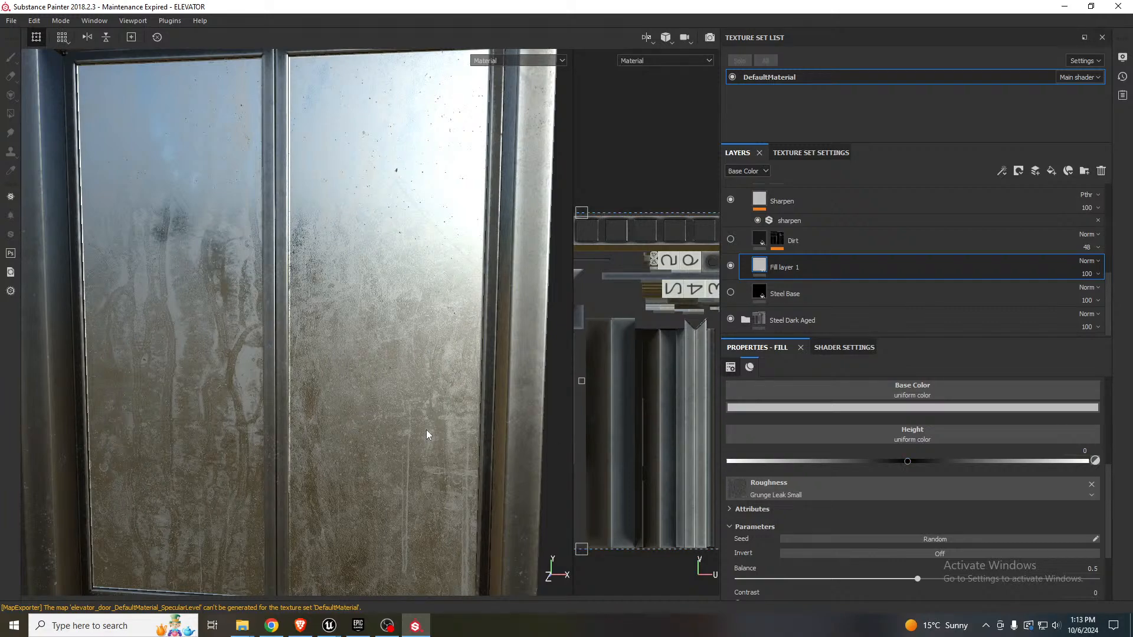
key(ctrl+z)
alt+drag(381, 358, 339, 350)
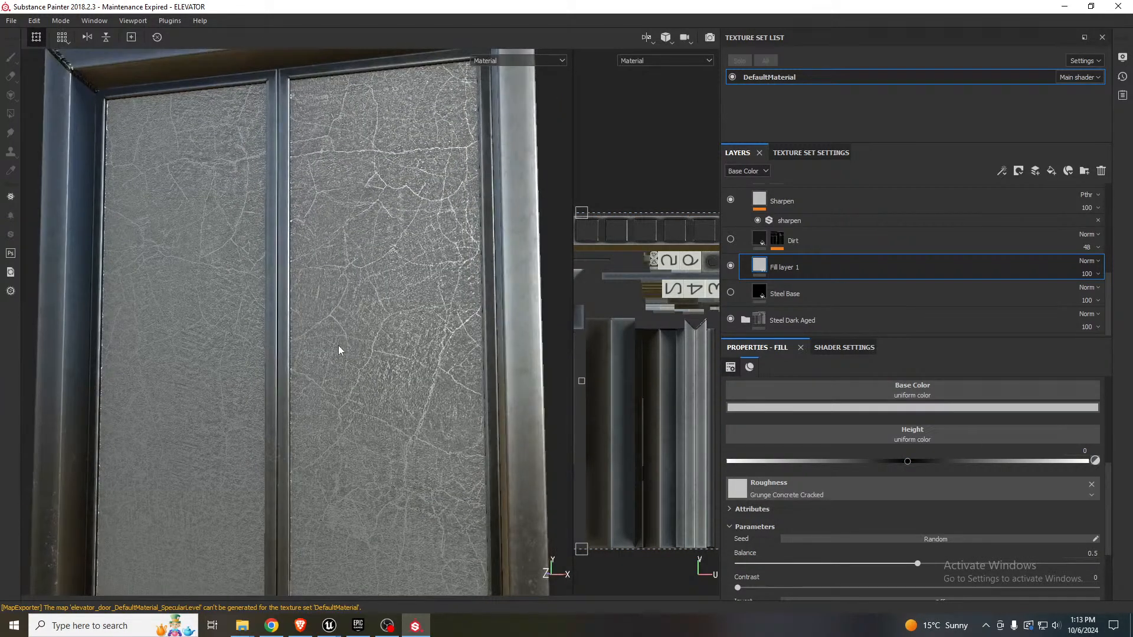
- Export the DefaultMaterial textures as 8-bit PNG at 2048x2048 with the PBR MetalRough configuration to the Elevator folder
click(12, 20)
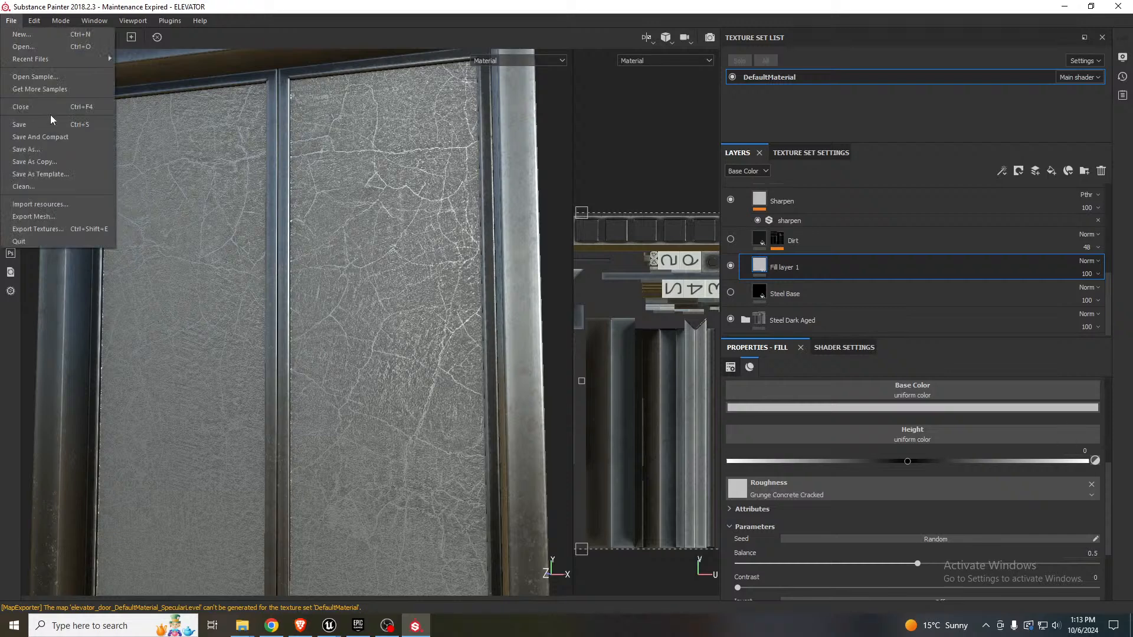
click(41, 230)
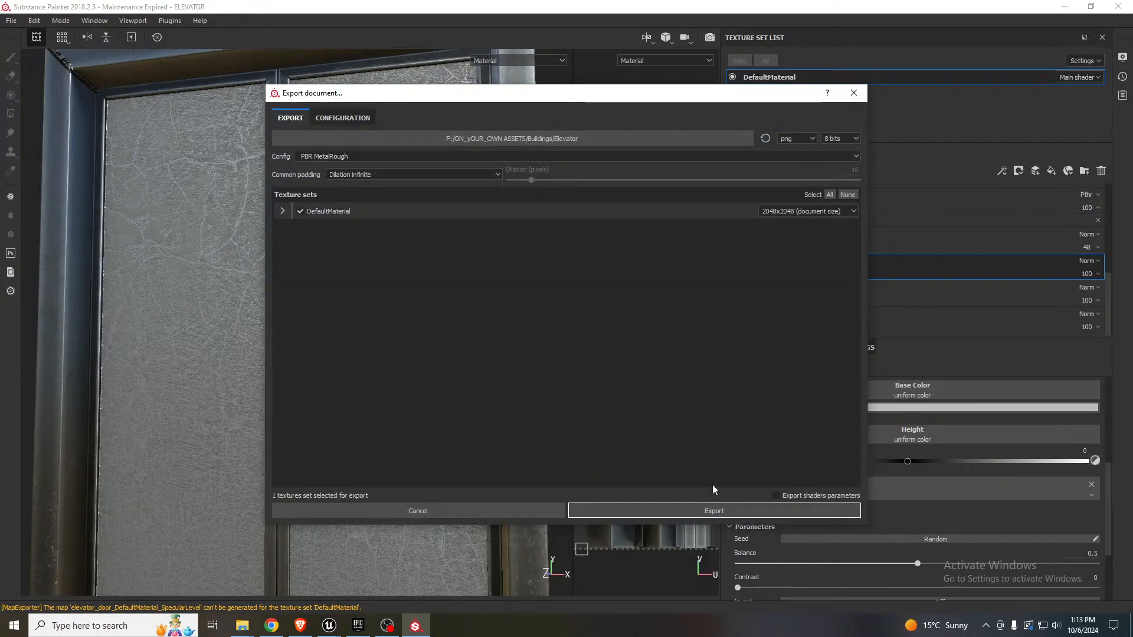
click(700, 511)
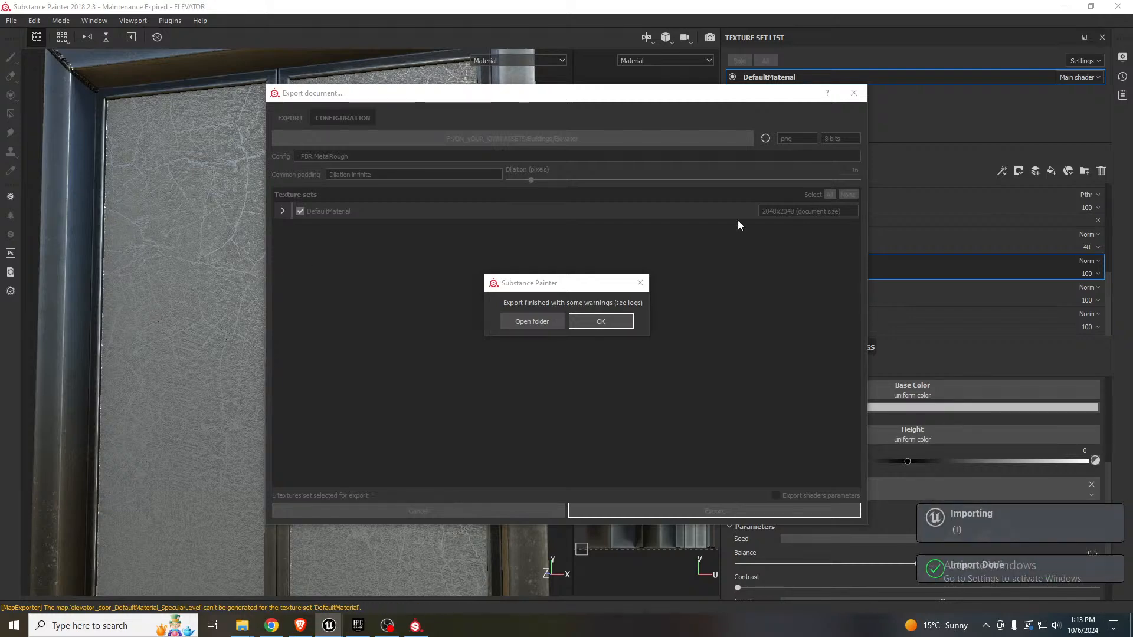
click(601, 320)
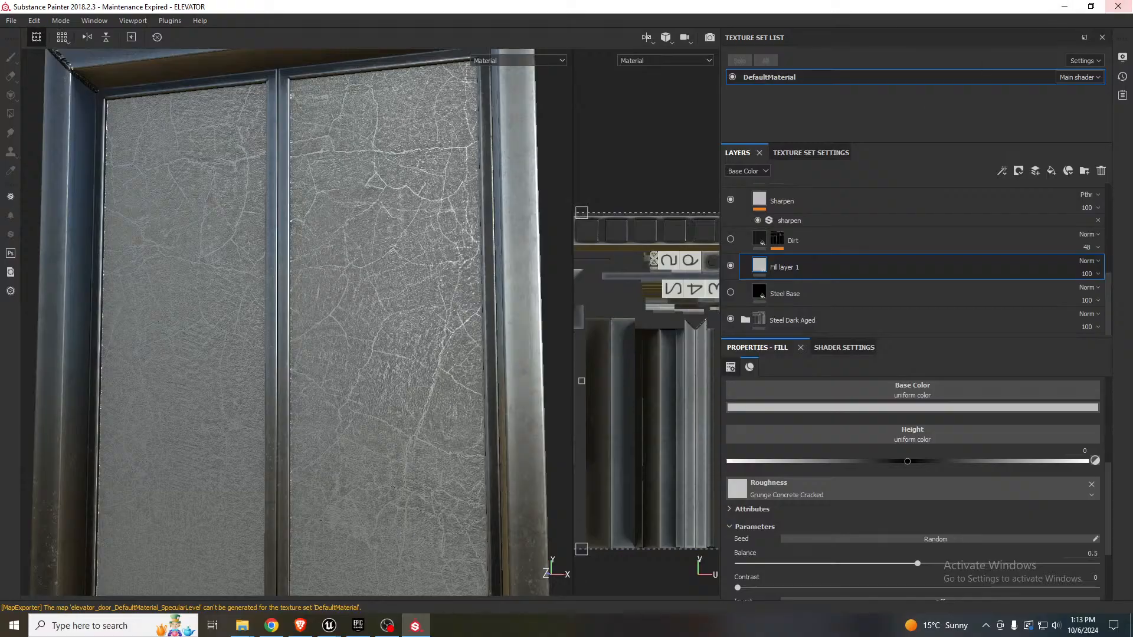
- Switch to Unreal Engine and examine the re-exported textures on elevator_door up close and from farther back
click(1065, 6)
mouse_move(437, 289)
right_down()
mouse_move(372, 378)
mouse_move(466, 328)
mouse_move(428, 342)
right_up()
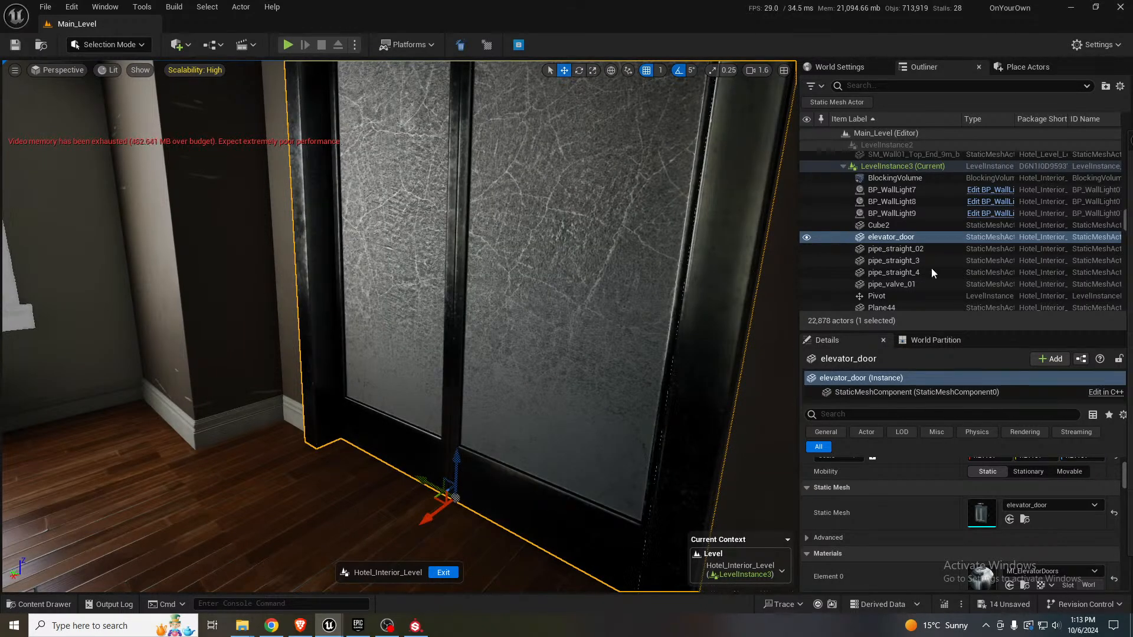
right_drag(706, 254, 731, 243)
key(s)
key(s)
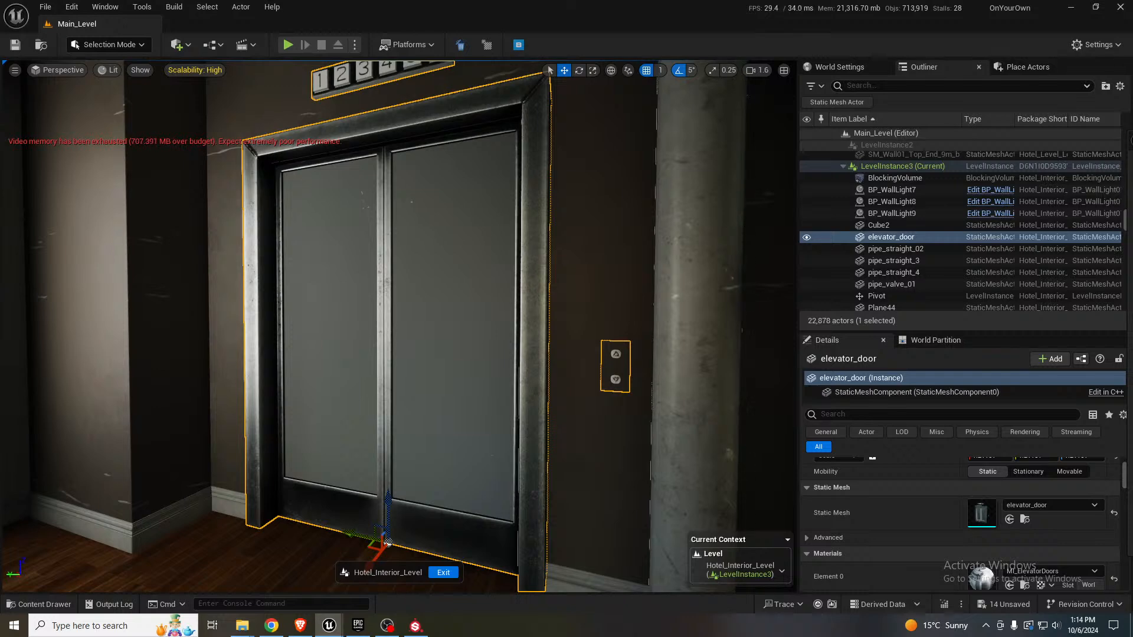
mouse_move(344, 314)
right_down()
mouse_move(344, 334)
mouse_move(389, 309)
mouse_move(338, 312)
right_up()
key(a)
key(d)
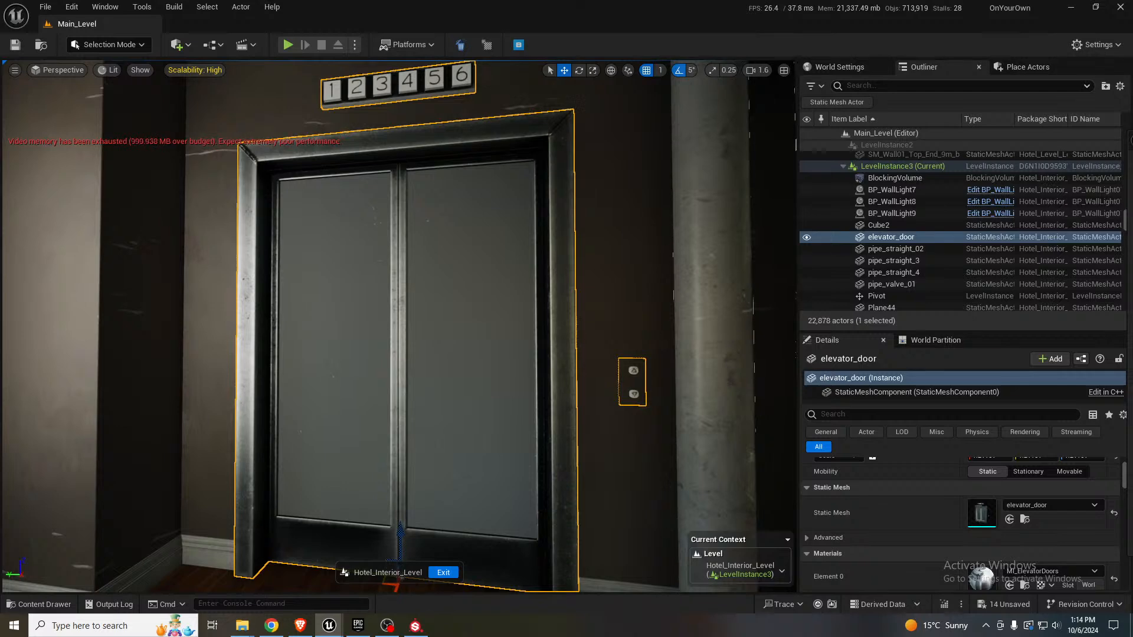
- Open the color parameter of elevator_door's MI_ElevatorDoors material instance, try a value of 1 and return it to 3
double_click(981, 575)
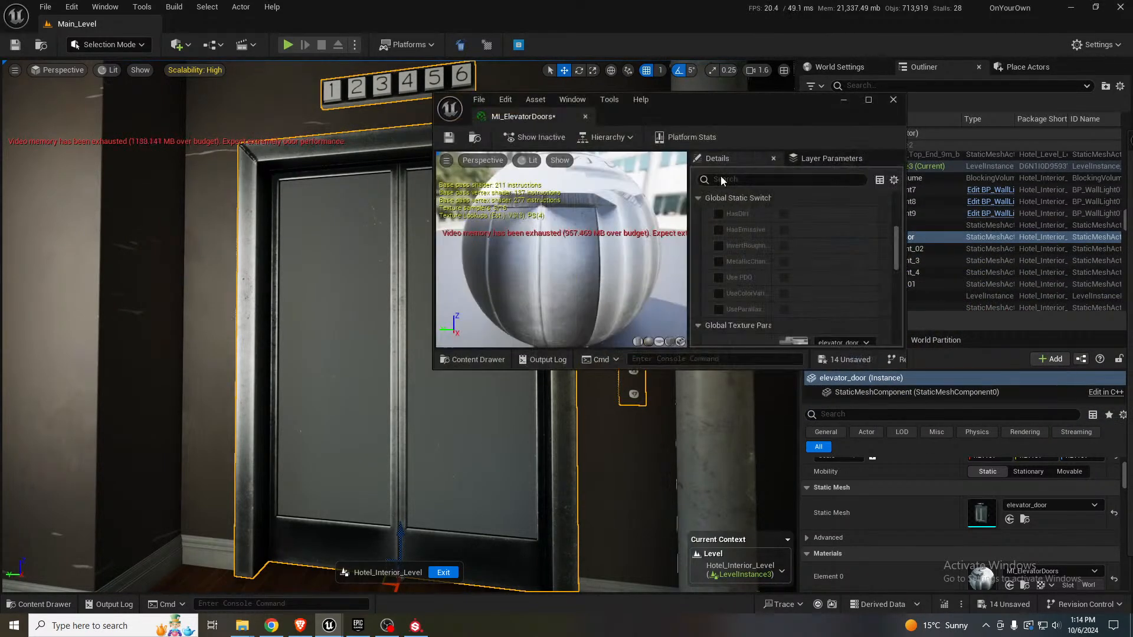
drag(979, 291, 866, 174)
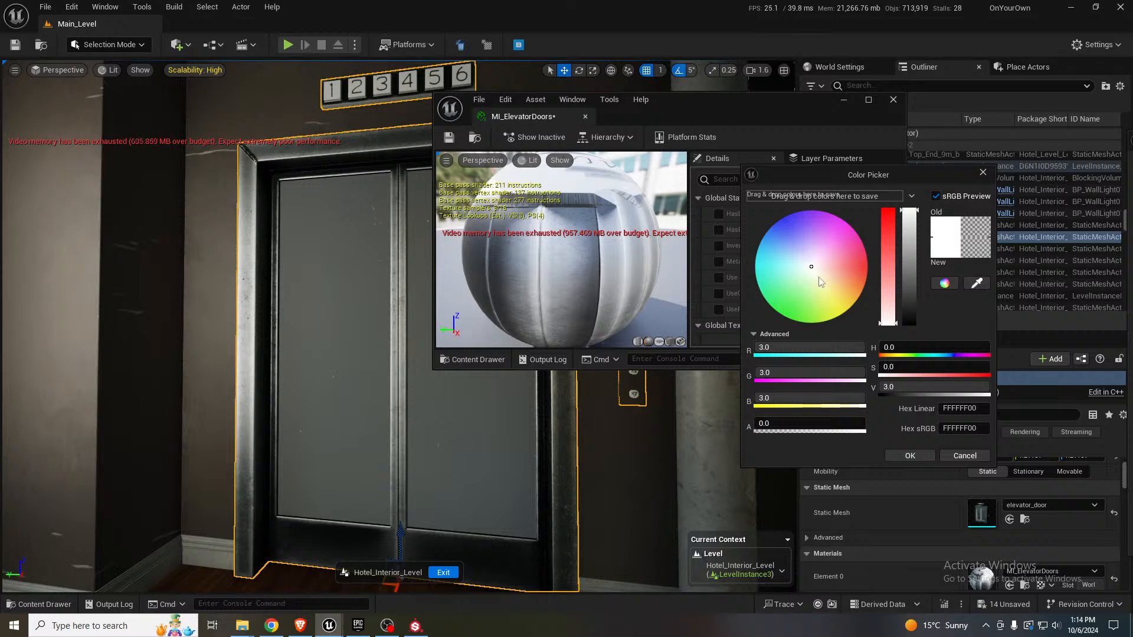
click(909, 387)
text(1)
key(Return)
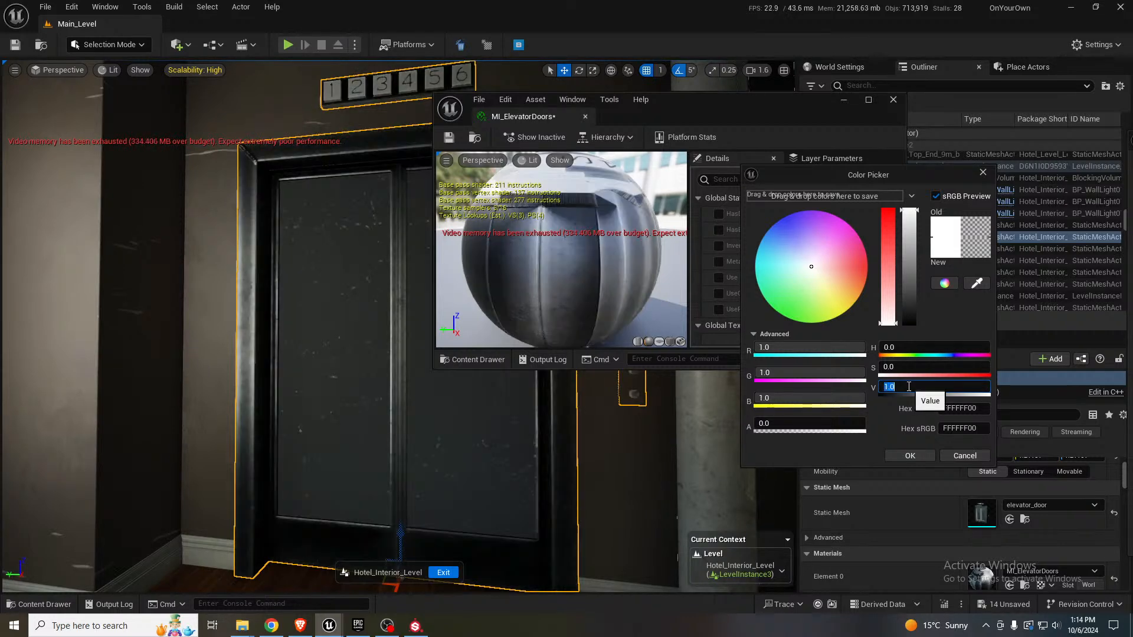
text(3)
key(Return)
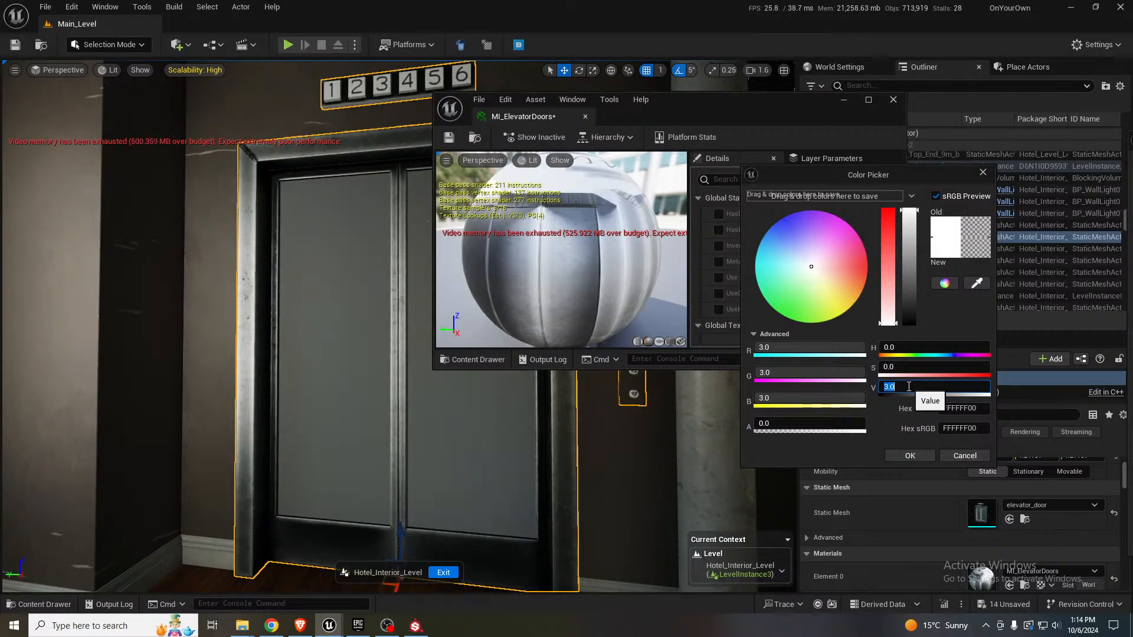
- Try a color value of 10 on MI_ElevatorDoors, return it to 3, accept the color and move the material editor aside
text(10)
key(Return)
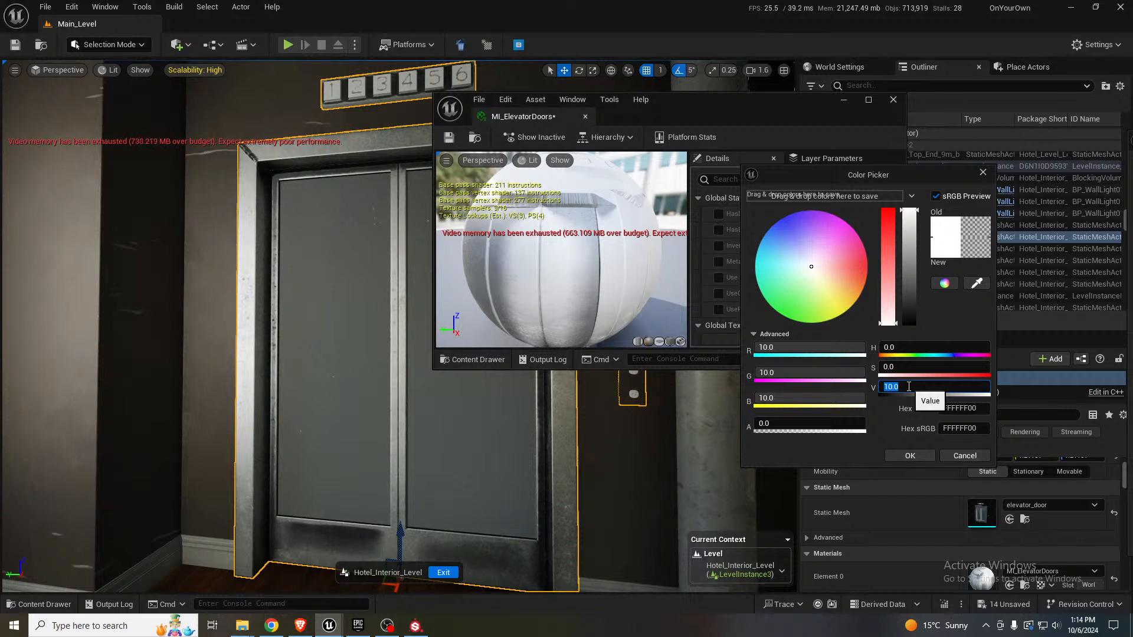
text(3)
key(Return)
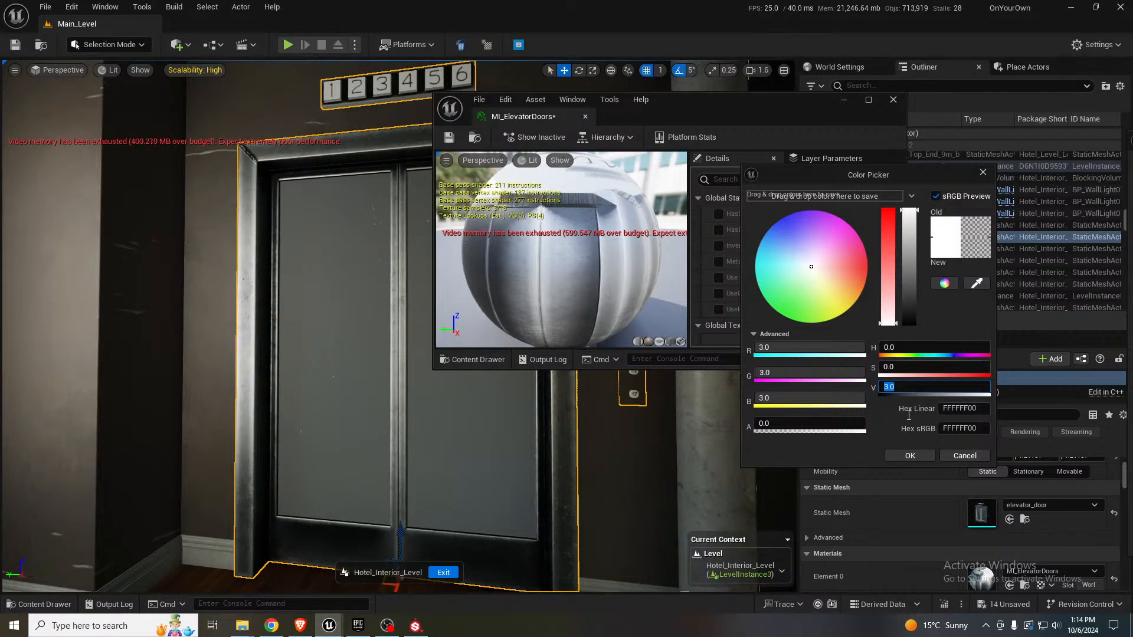
click(910, 455)
drag(740, 109, 1132, 180)
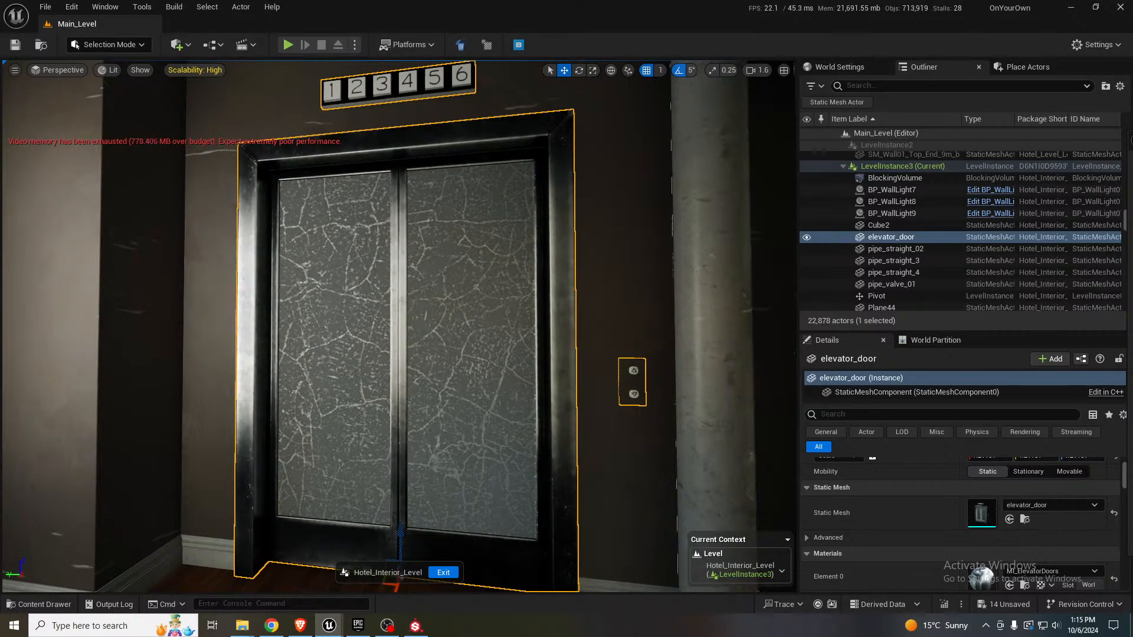
- Check the elevator doors from an angle, then switch to Blender and open elevatorDoors.blend
right_drag(311, 259, 281, 267)
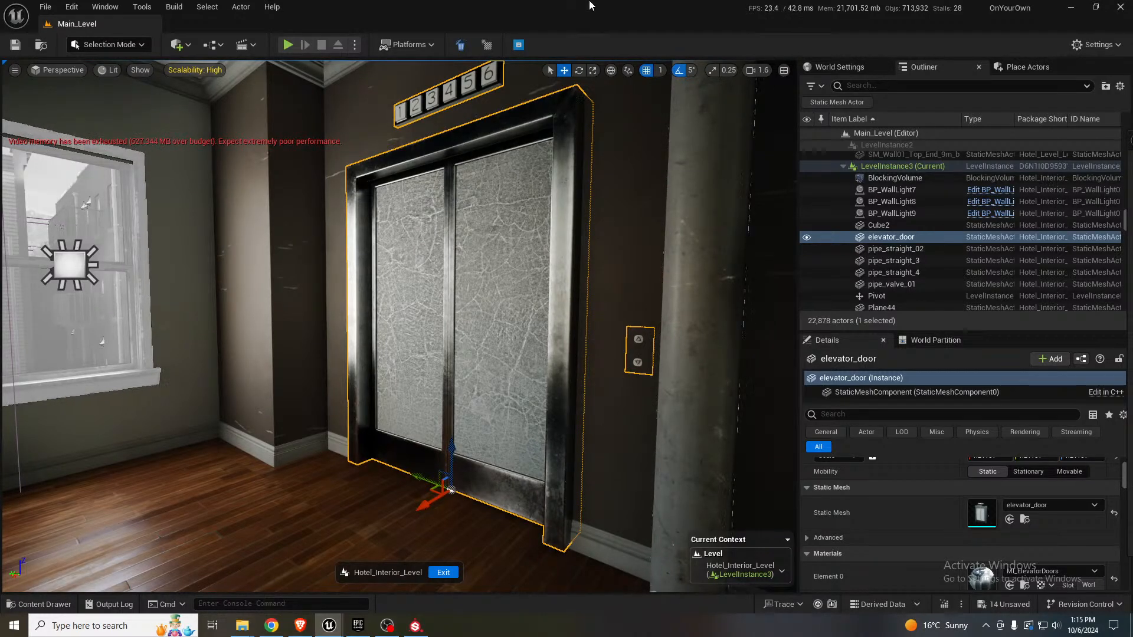
drag(590, 11, 632, 60)
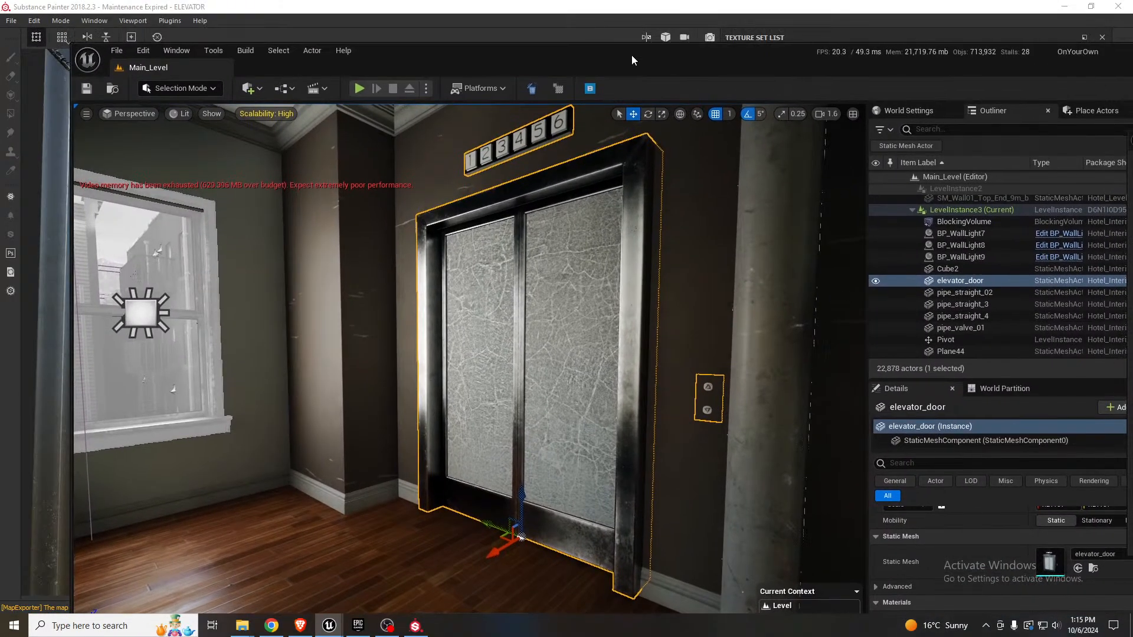
click(1064, 6)
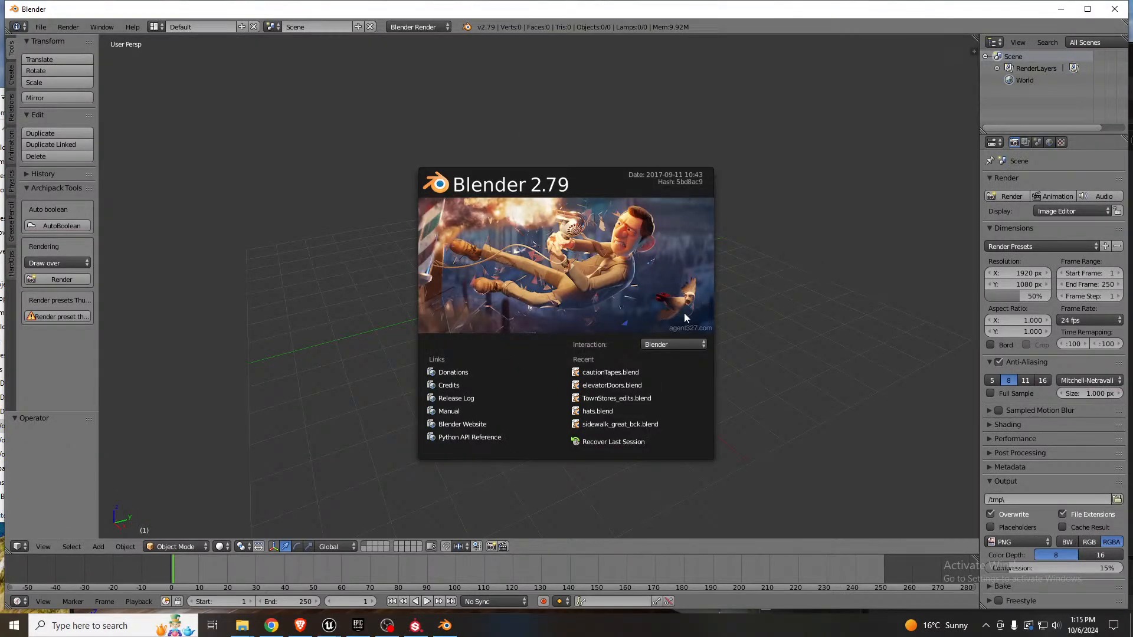
click(600, 384)
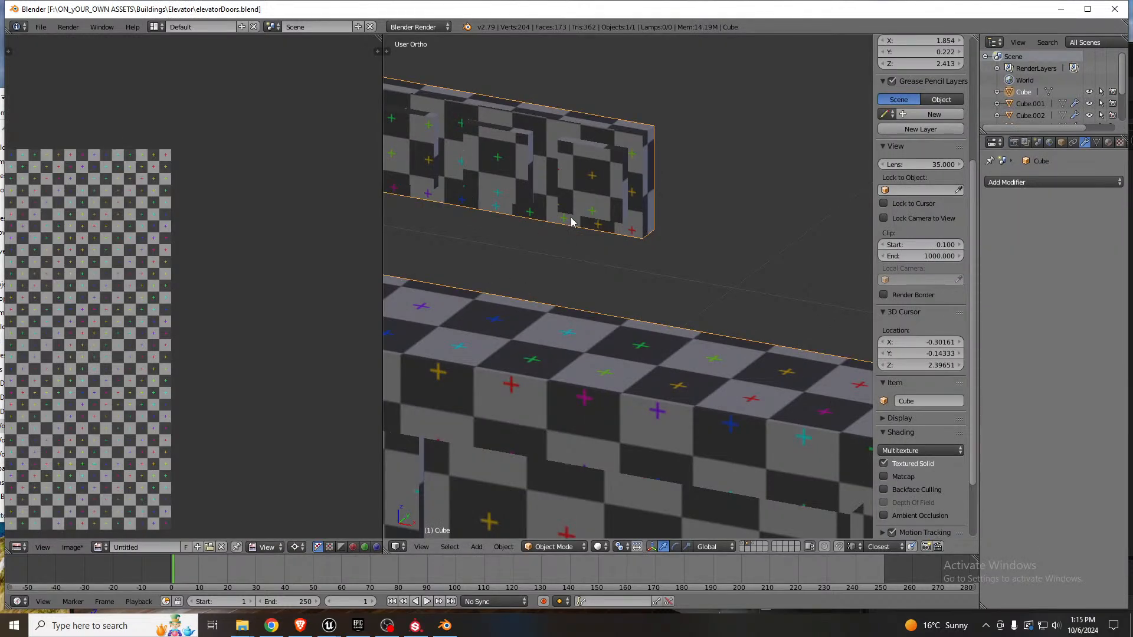
scroll(571, 222, down, 3)
middle_drag(571, 222, 626, 281)
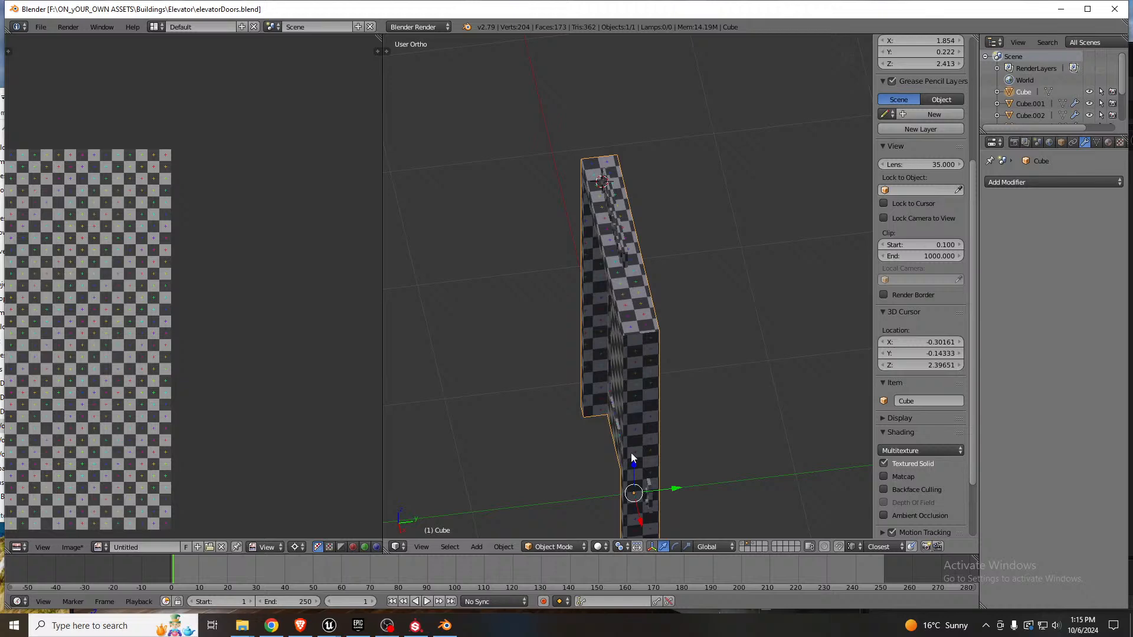
- Move the call-button panel of the Cube mesh about -0.04 along global Y, level with the floor-number panel
right_click(651, 485)
key(Tab)
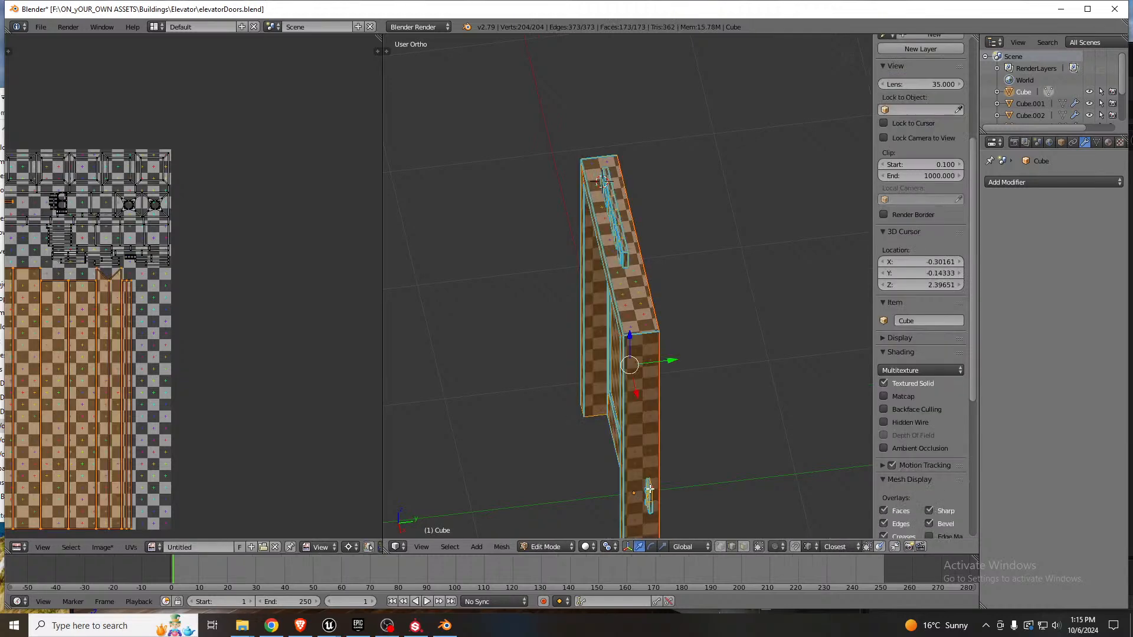
middle_drag(652, 493, 745, 453)
key(z)
key(a)
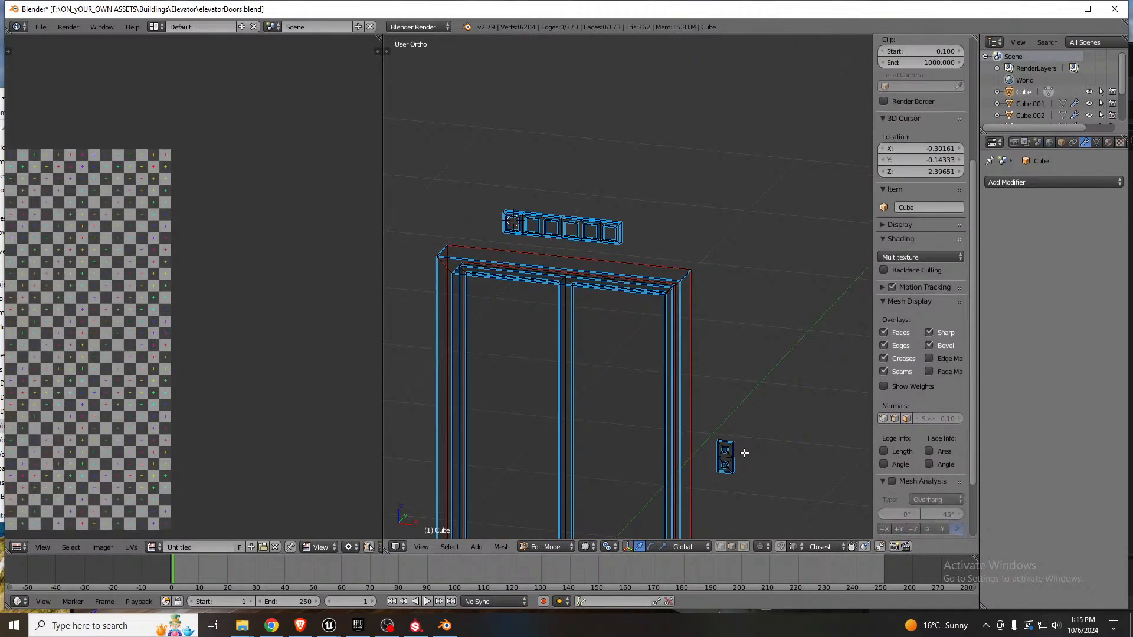
key(b)
drag(688, 426, 762, 506)
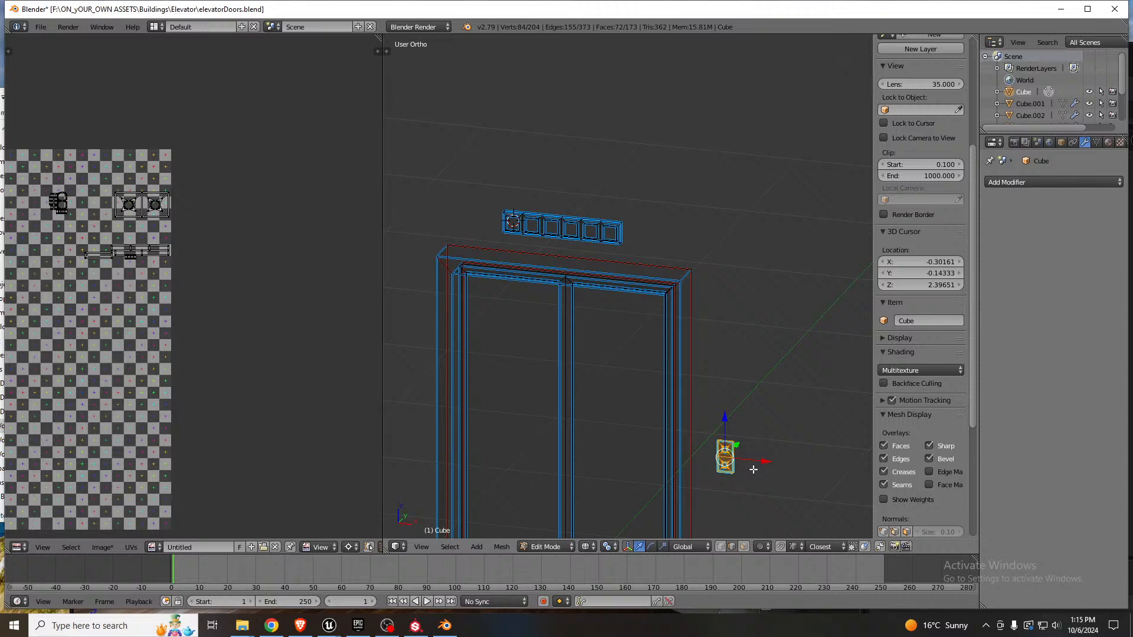
key(KP_7)
scroll(616, 499, up, 5)
key(ctrl+Up)
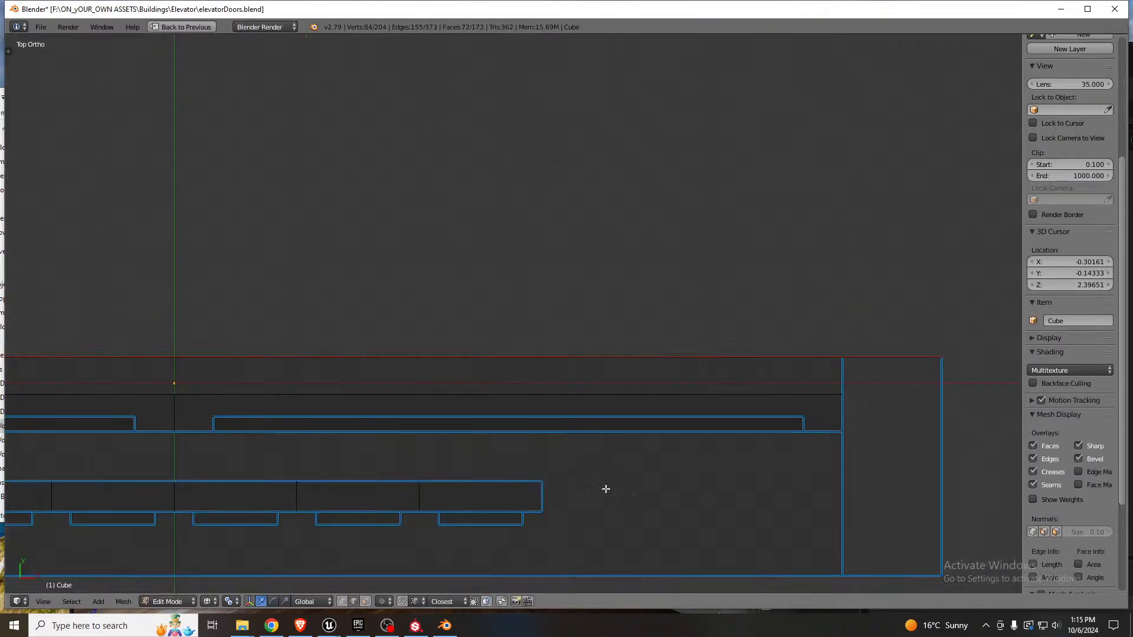
scroll(586, 391, down, 4)
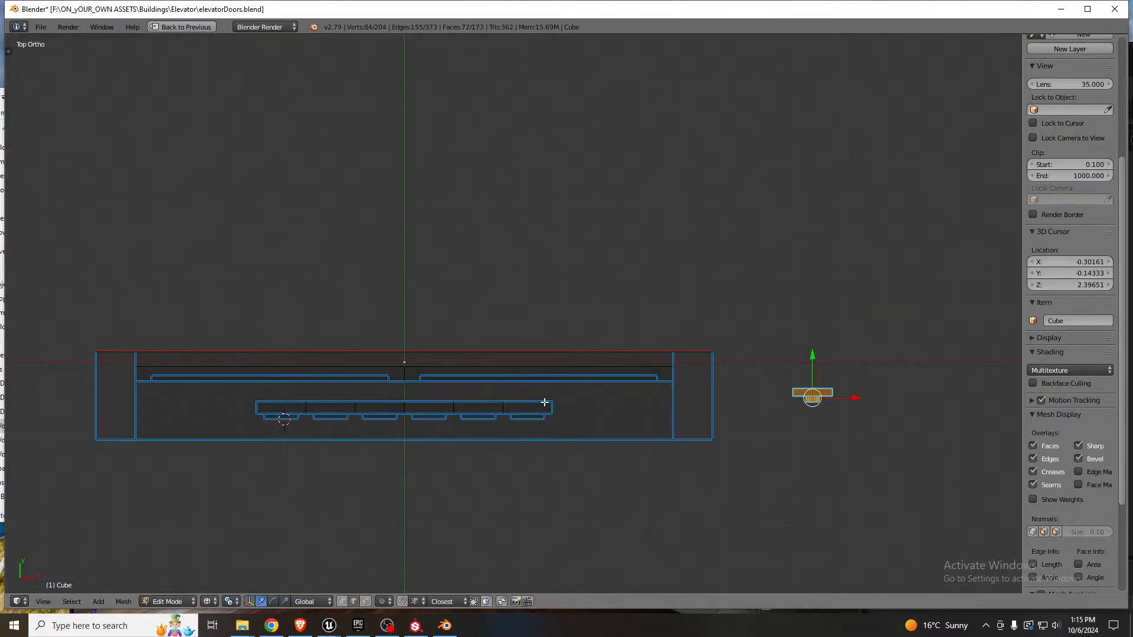
key(g)
key(y)
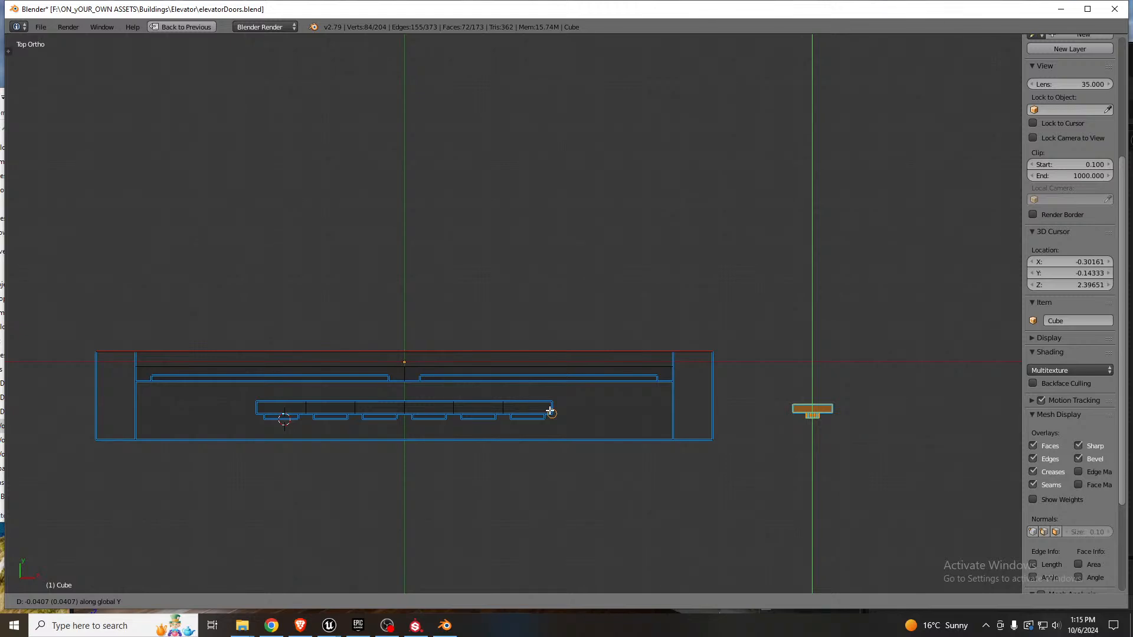
click(550, 410)
scroll(550, 427, up, 4)
scroll(448, 379, down, 3)
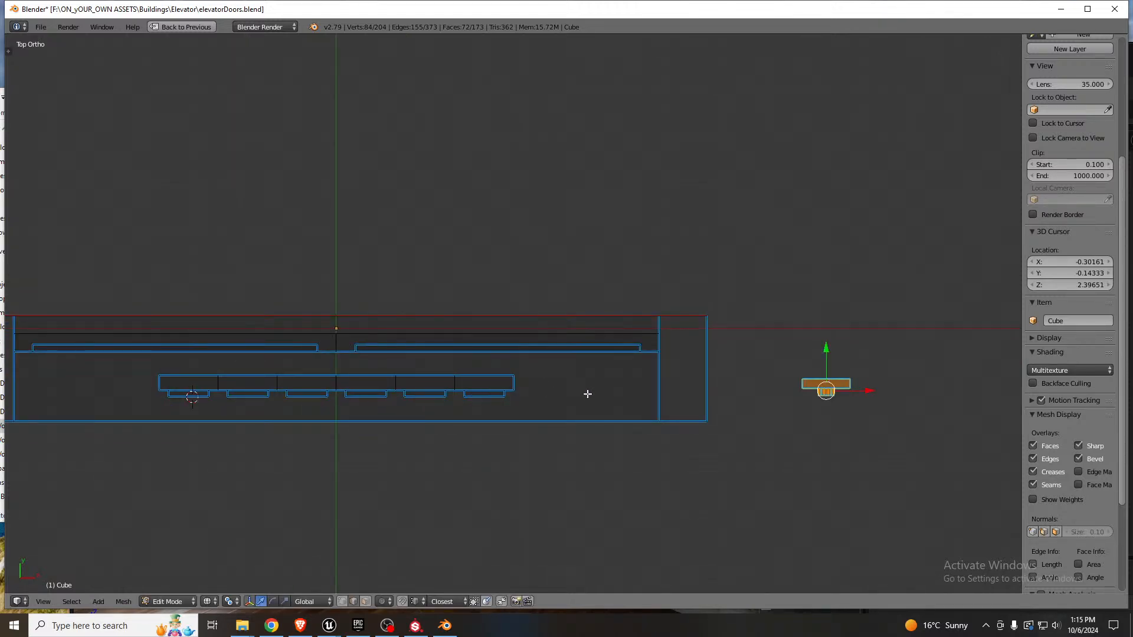
key(Tab)
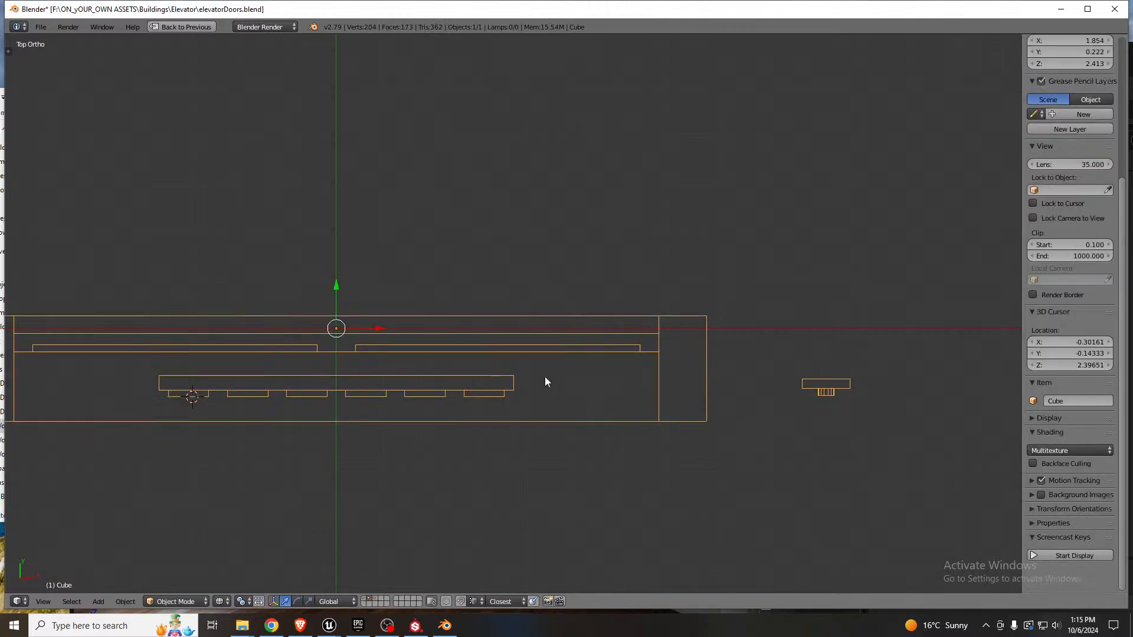
- Export the elevator mesh as FBX with an operator preset, overwriting elevator_door.fbx in the Elevator folder
scroll(502, 354, down, 5)
click(47, 27)
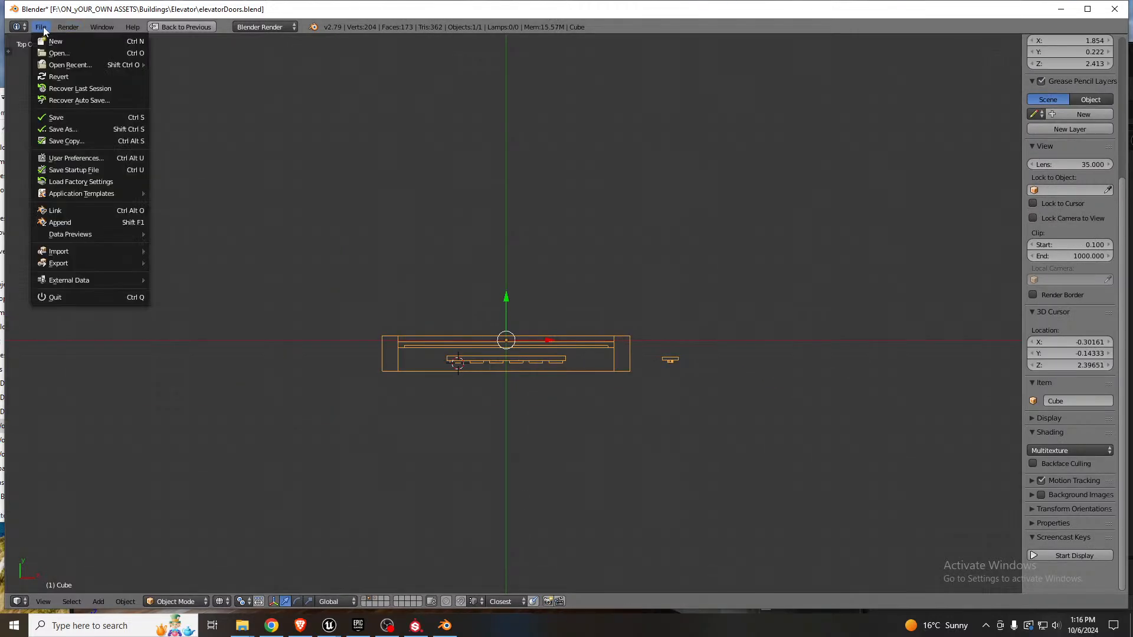
mouse_move(88, 263)
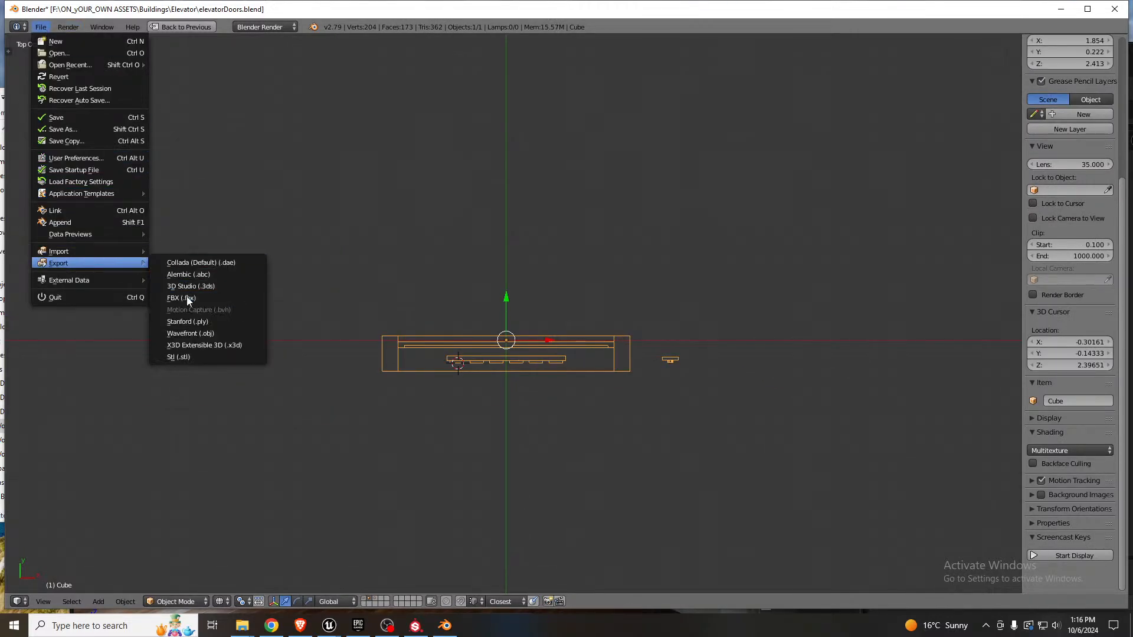
click(192, 296)
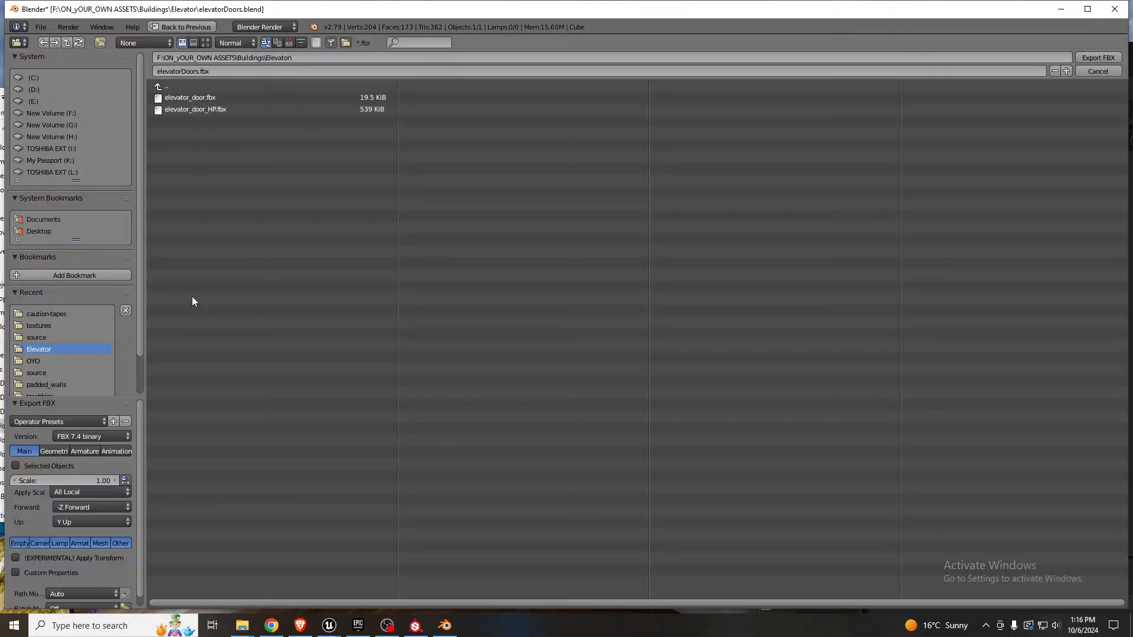
click(80, 420)
click(72, 440)
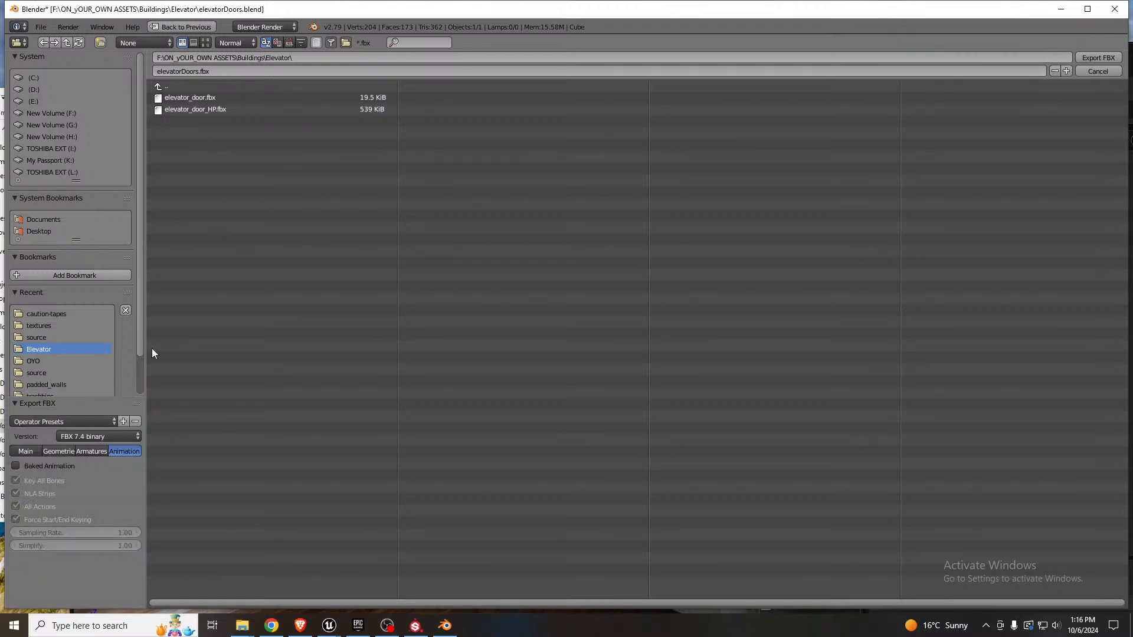
double_click(207, 98)
- Switch to Unreal, check the reimported elevator_door from the front and nudge it slightly along its Y axis
key(alt+Tab)
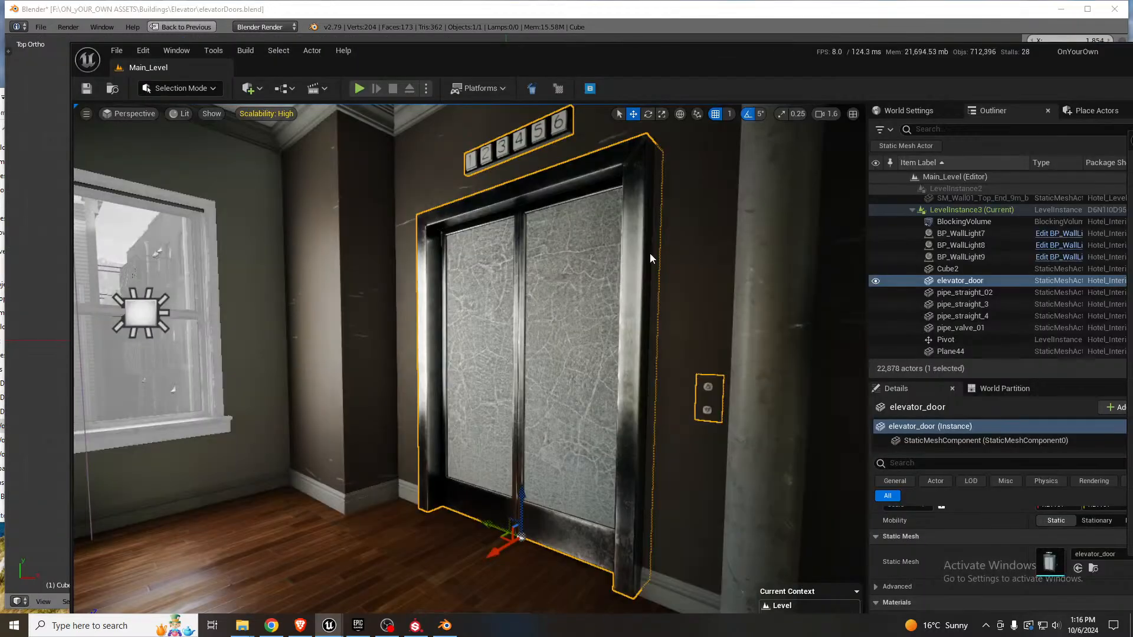
double_click(679, 59)
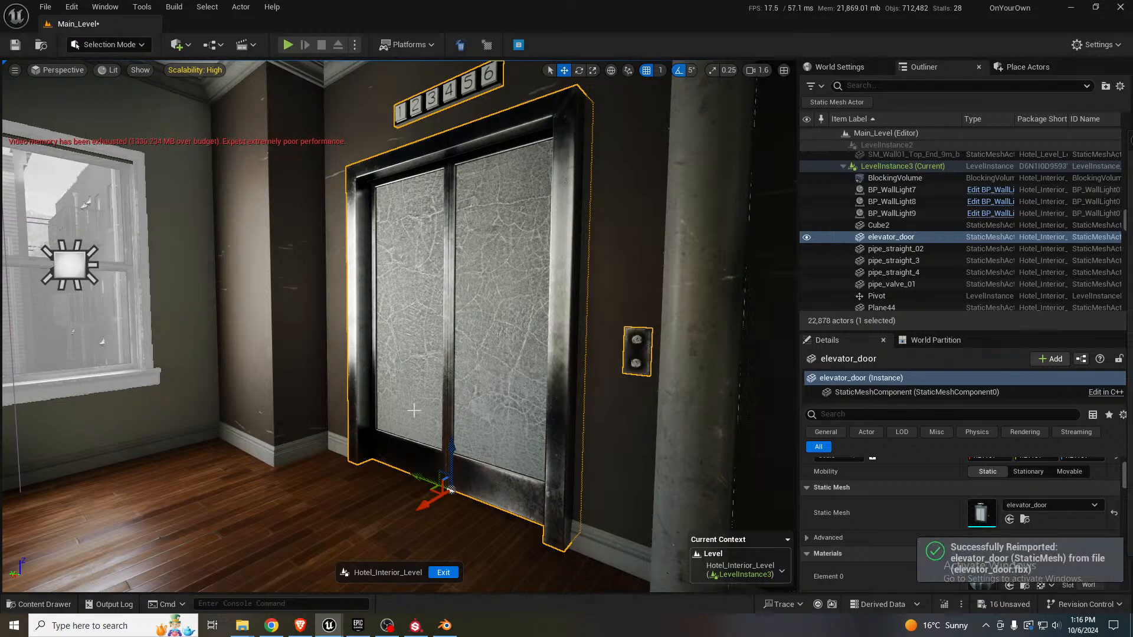
right_drag(497, 411, 393, 456)
key(w)
key(s)
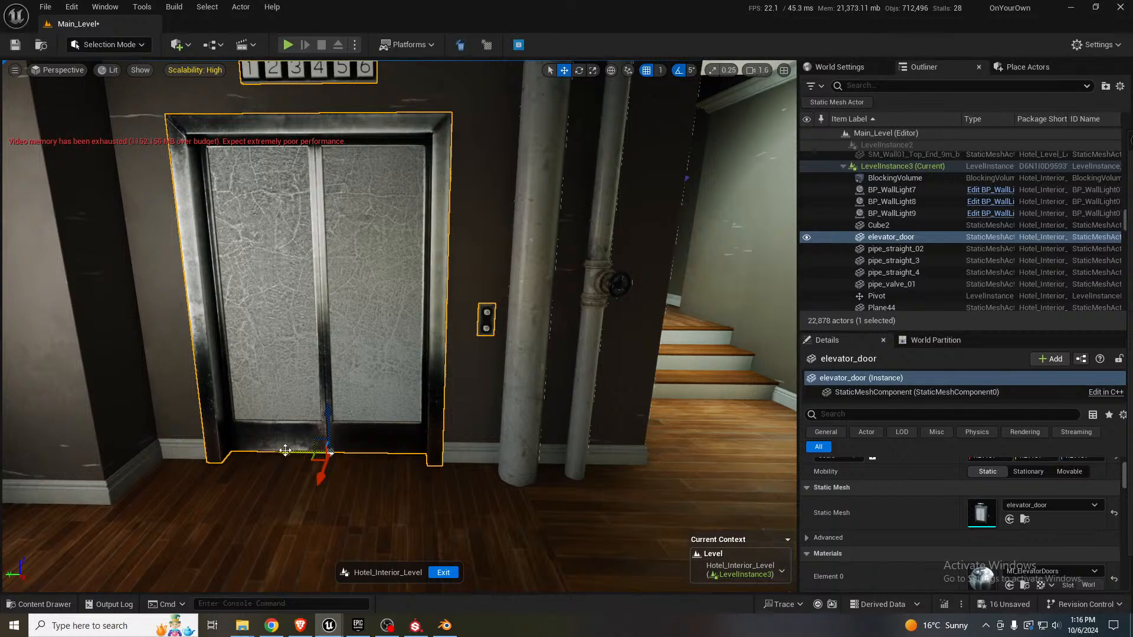
mouse_move(281, 455)
mouse_down()
mouse_move(266, 454)
mouse_move(283, 455)
mouse_up()
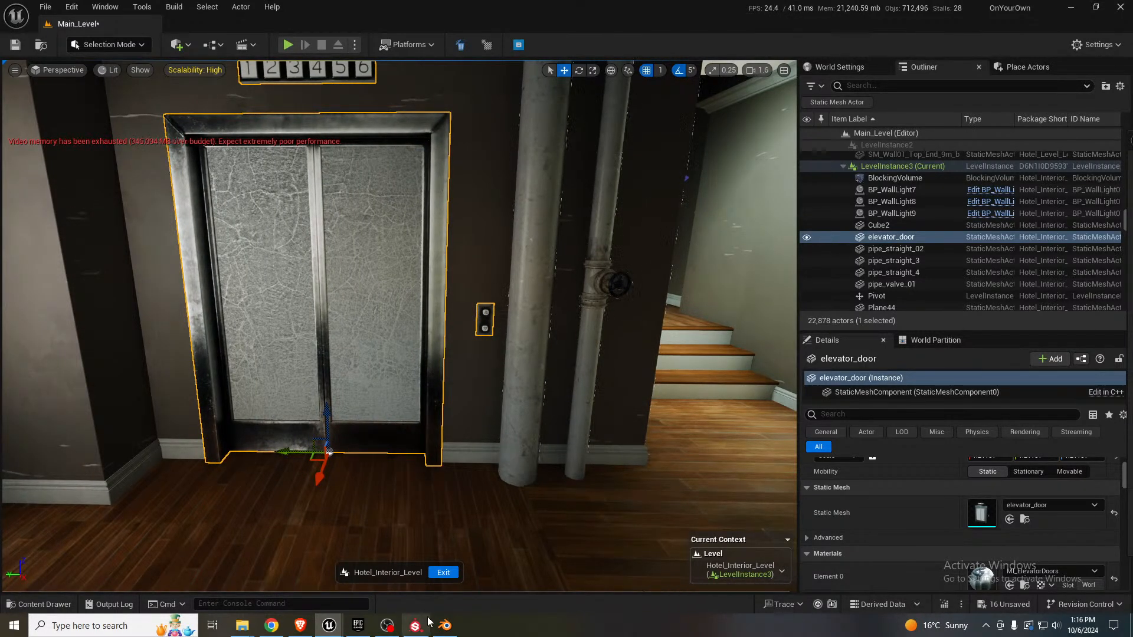
- Switch to Blender and move the call-button panel of the Cube mesh along global X, closer to the door frame
click(444, 626)
key(Tab)
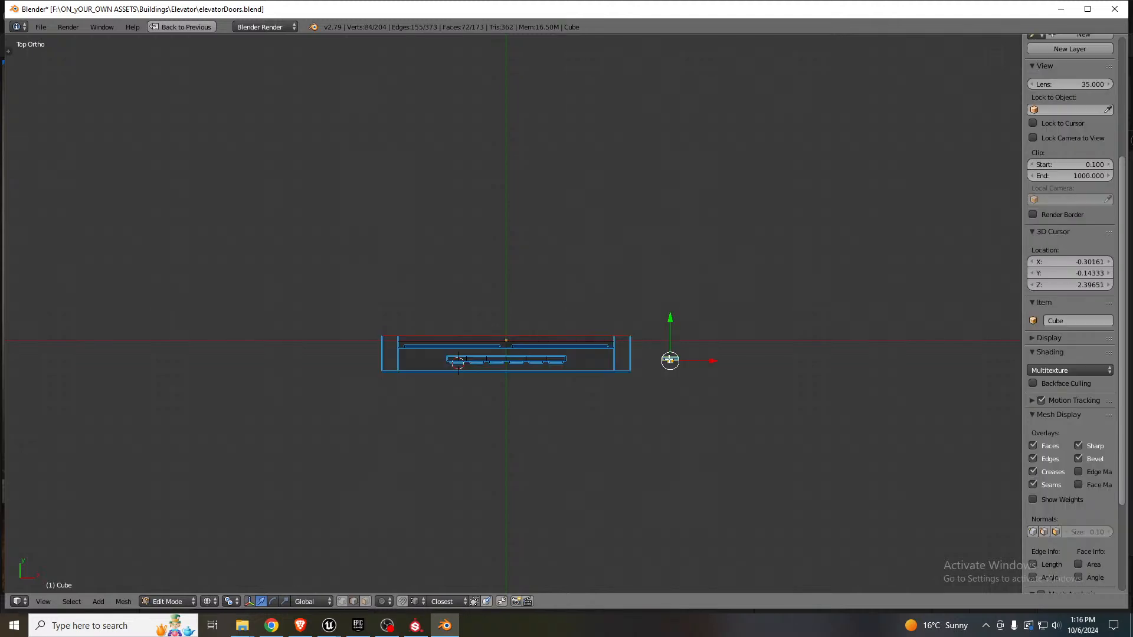
scroll(668, 361, up, 4)
drag(715, 362, 667, 365)
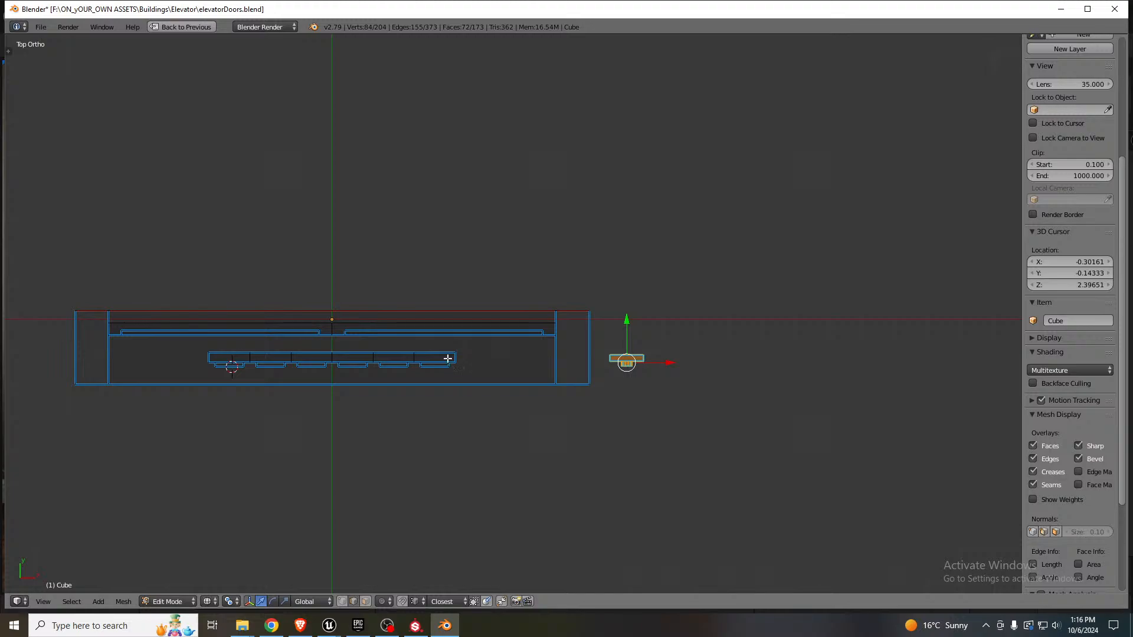
- Return to Unreal and examine the call-button panel, door frame and nearby pipe on elevator_door from several angles
drag(505, 10, 0, 224)
click(294, 423)
right_drag(294, 422, 236, 434)
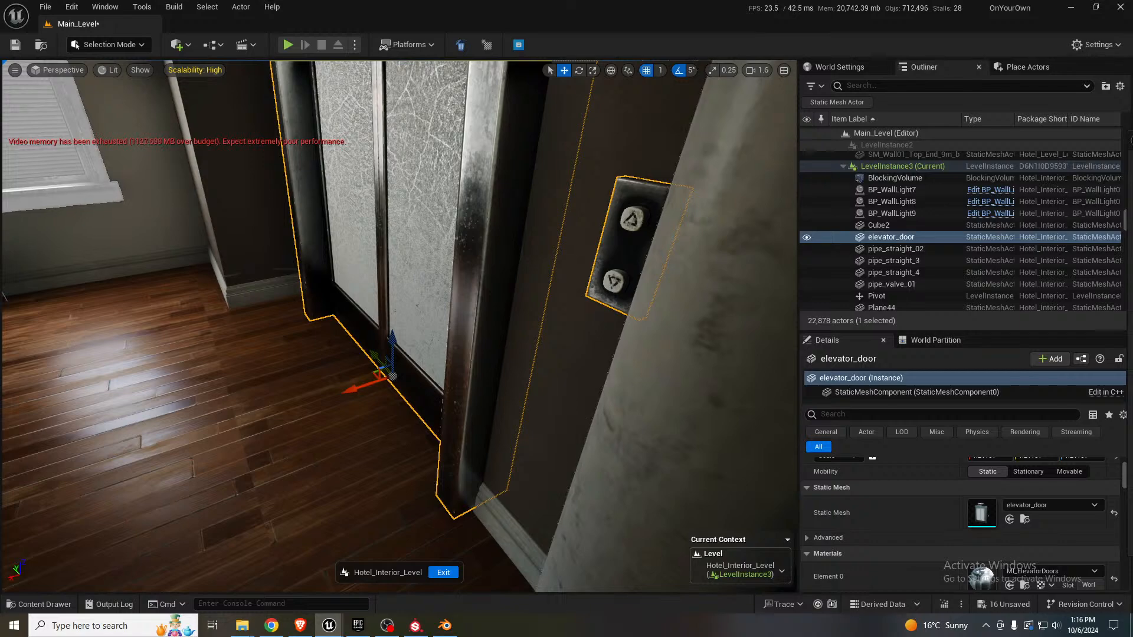
key(alt+Tab)
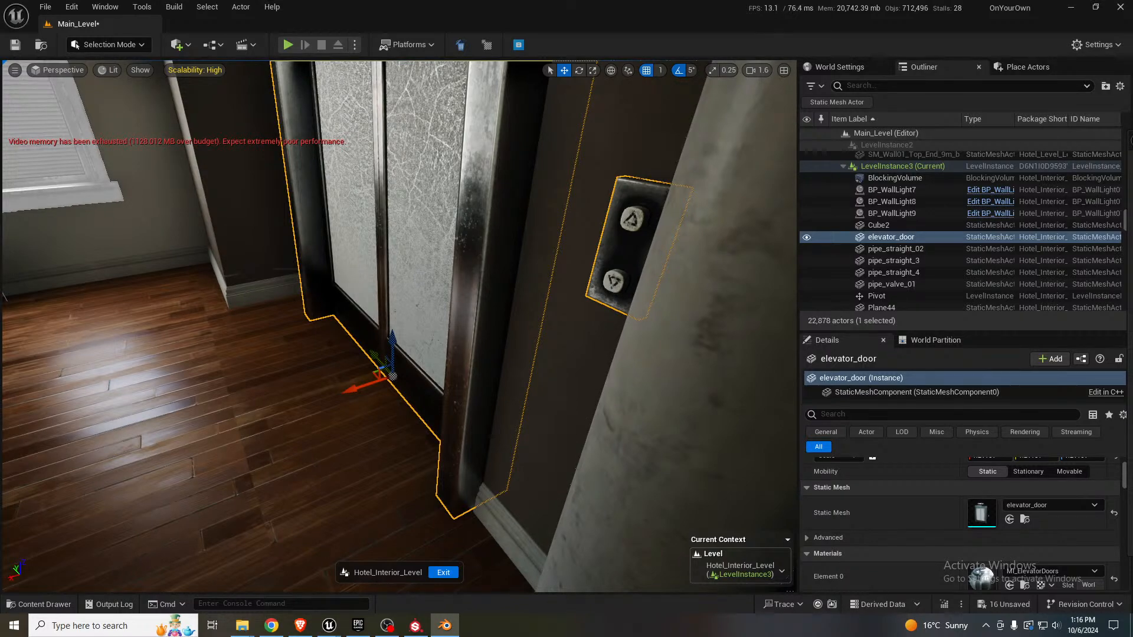
right_drag(183, 382, 183, 248)
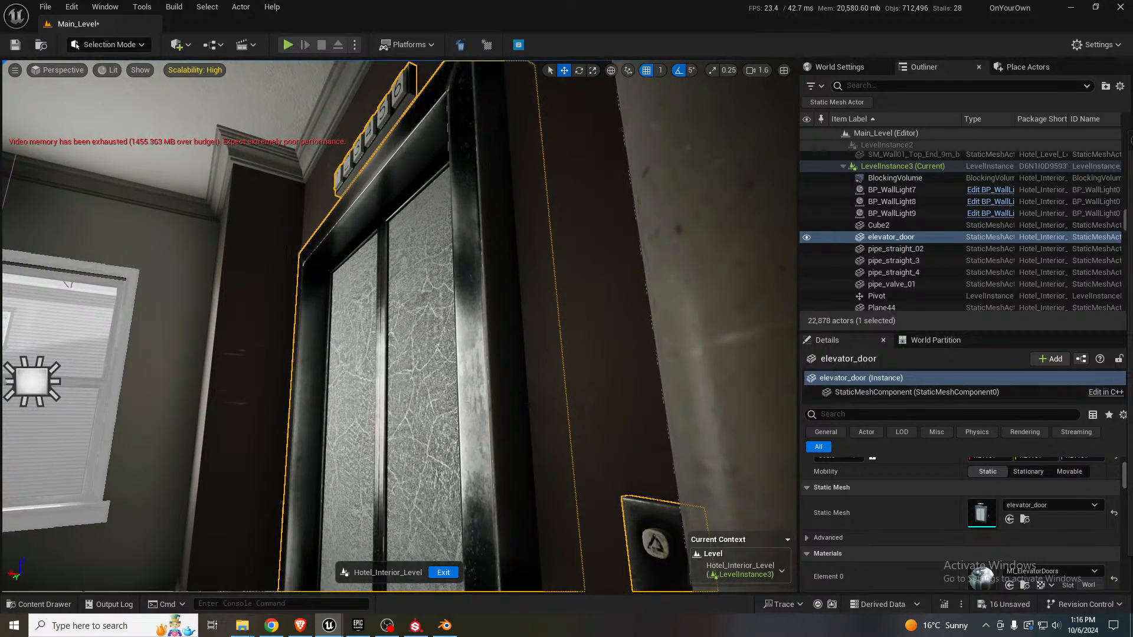
right_drag(260, 397, 284, 317)
drag(295, 319, 299, 317)
right_drag(175, 379, 277, 369)
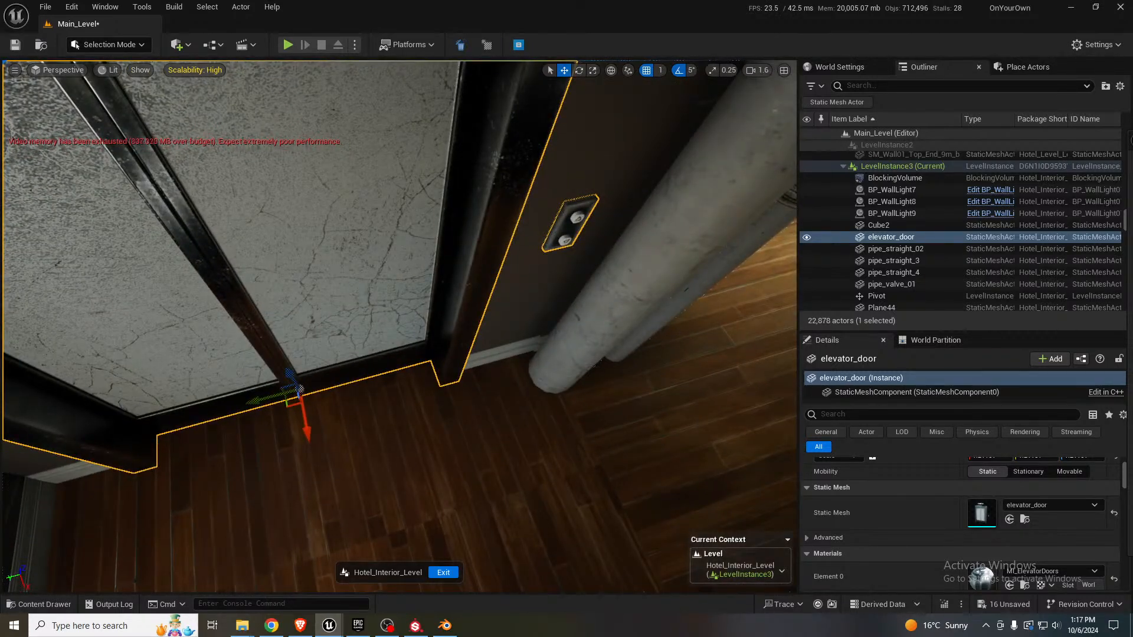
- Re-export elevator_door.fbx from Blender with the moved panel and check the reimported call buttons up close in Unreal
key(alt+Tab)
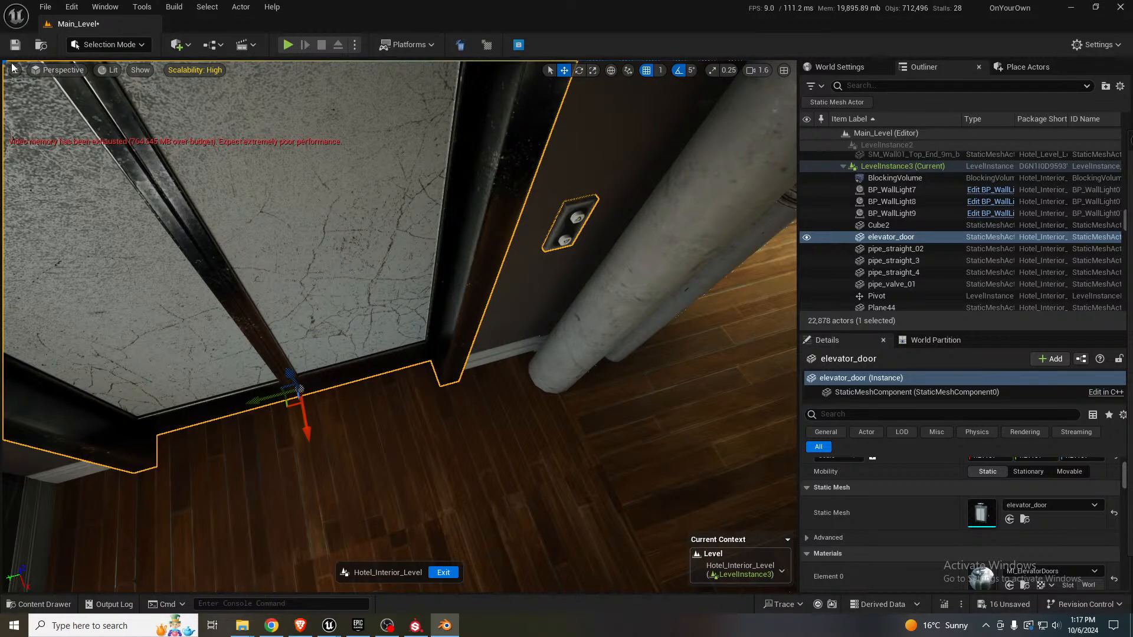
click(347, 18)
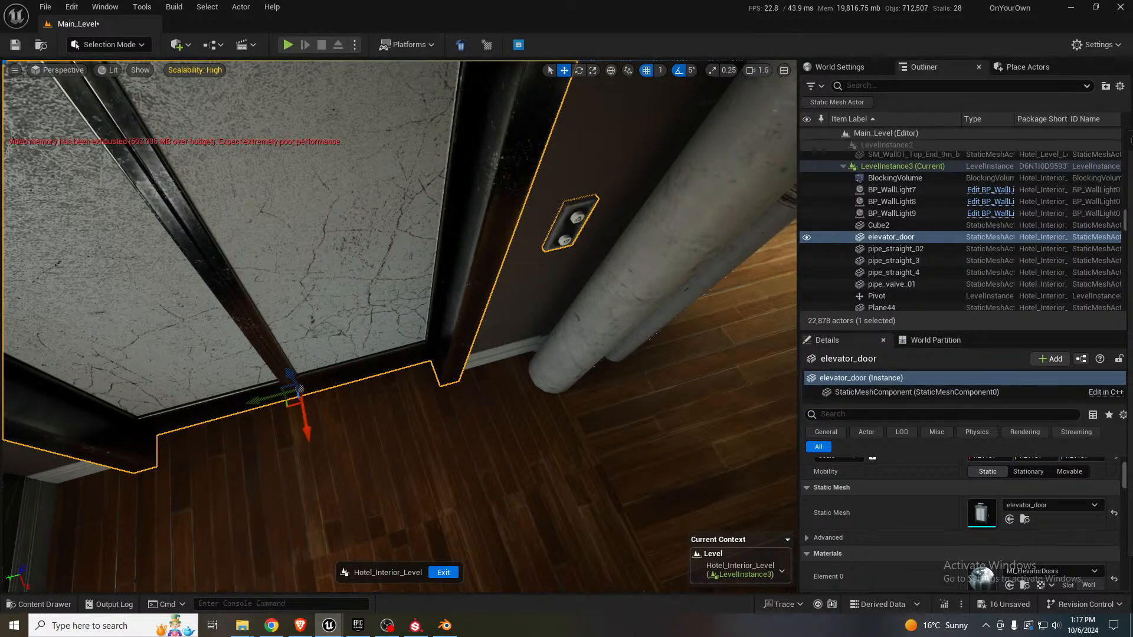
right_drag(480, 384, 438, 380)
key(d)
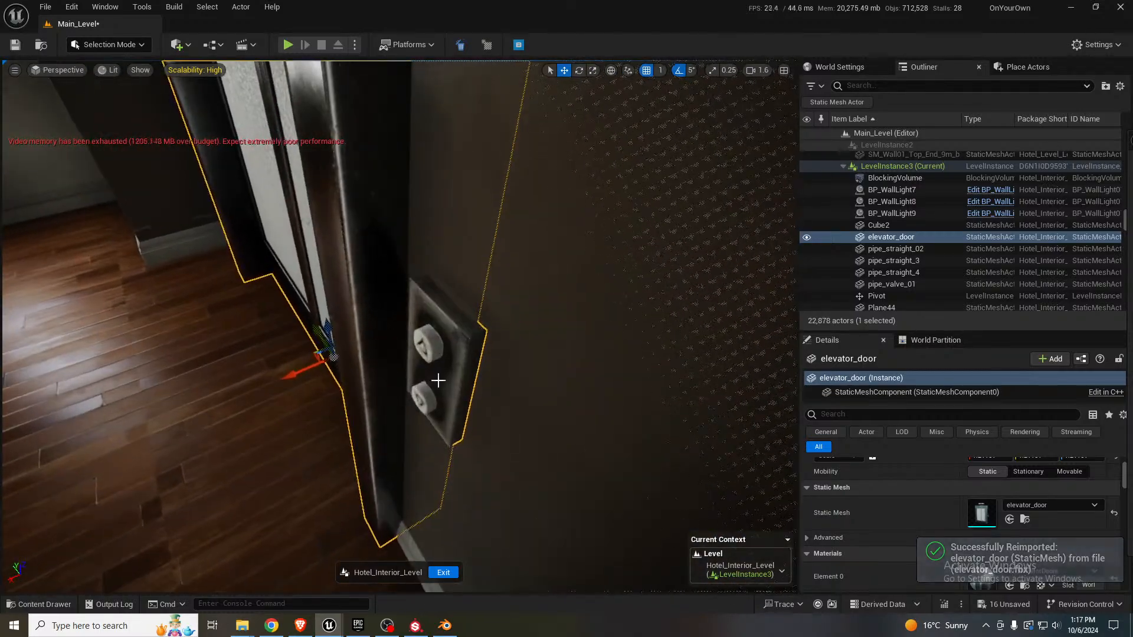
- Shift elevator_door slightly along its X axis to adjust its depth in the wall, and deselect it
drag(300, 370, 302, 375)
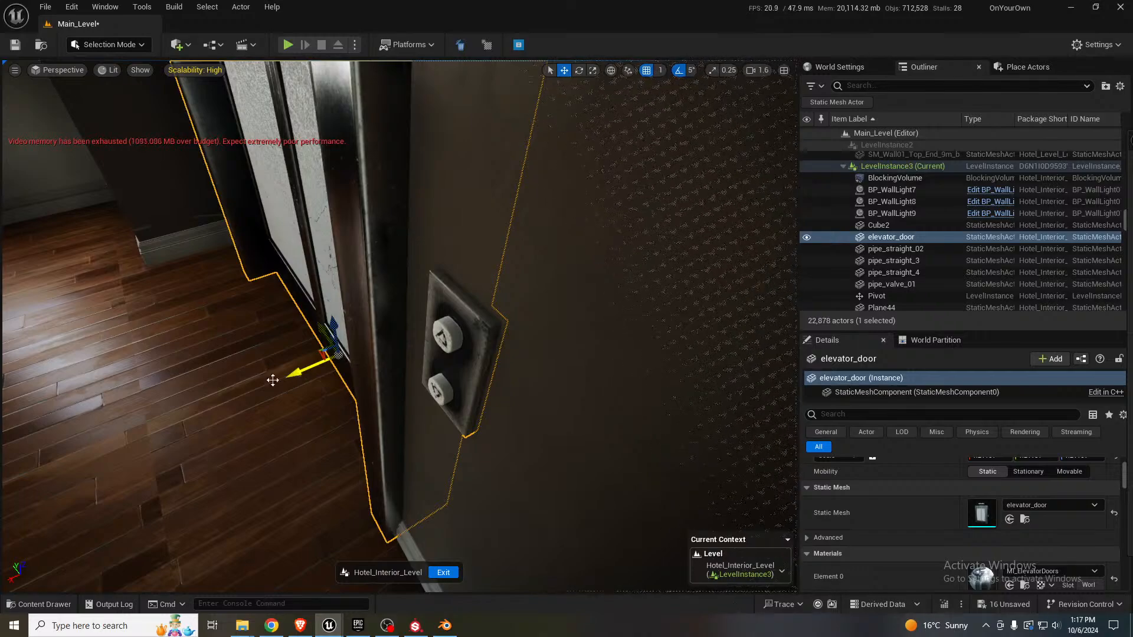
right_drag(273, 380, 213, 390)
click(193, 392)
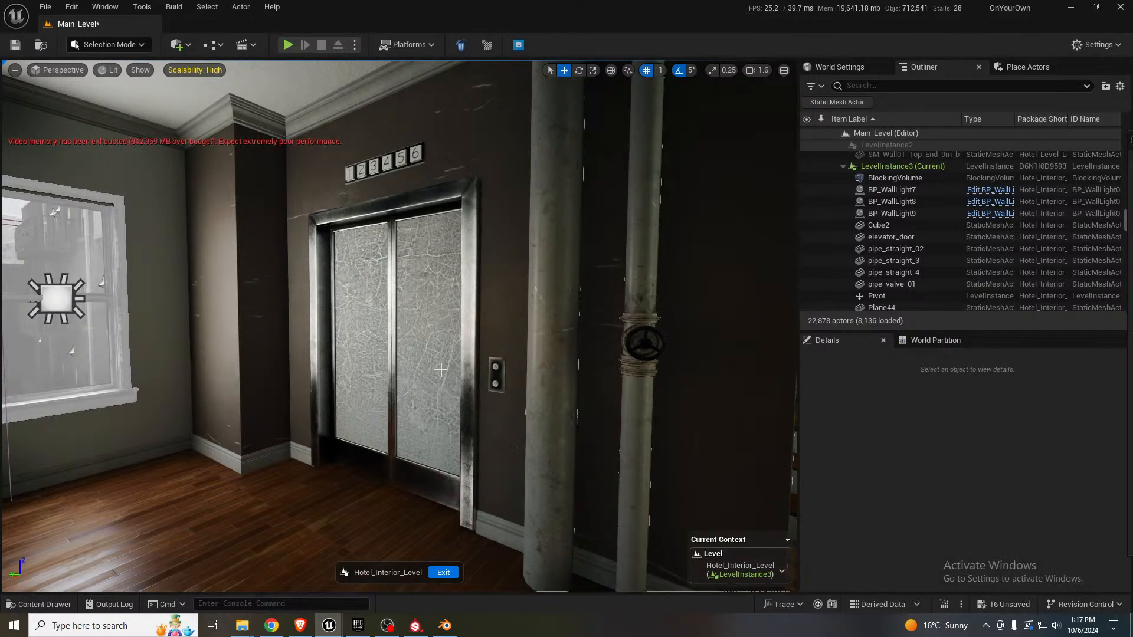
- Try SM_RubberMat_01_A as a floor mat in front of the elevator doors, aligned with the doorway
right_drag(399, 376, 398, 376)
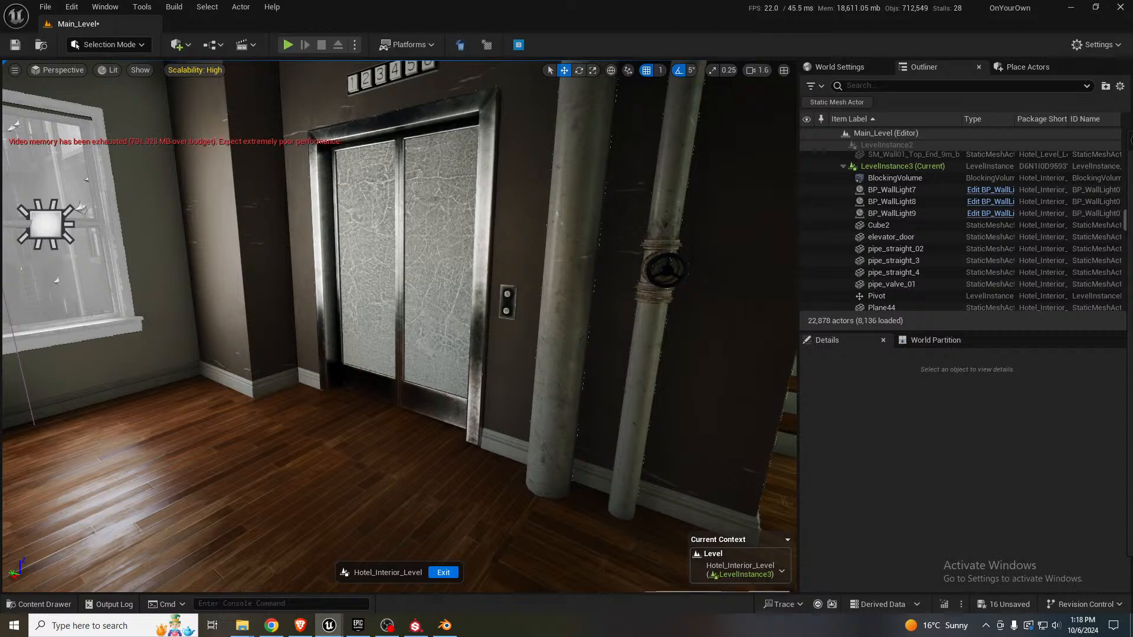
drag(379, 462, 335, 435)
key(e)
key(w)
key(Escape)
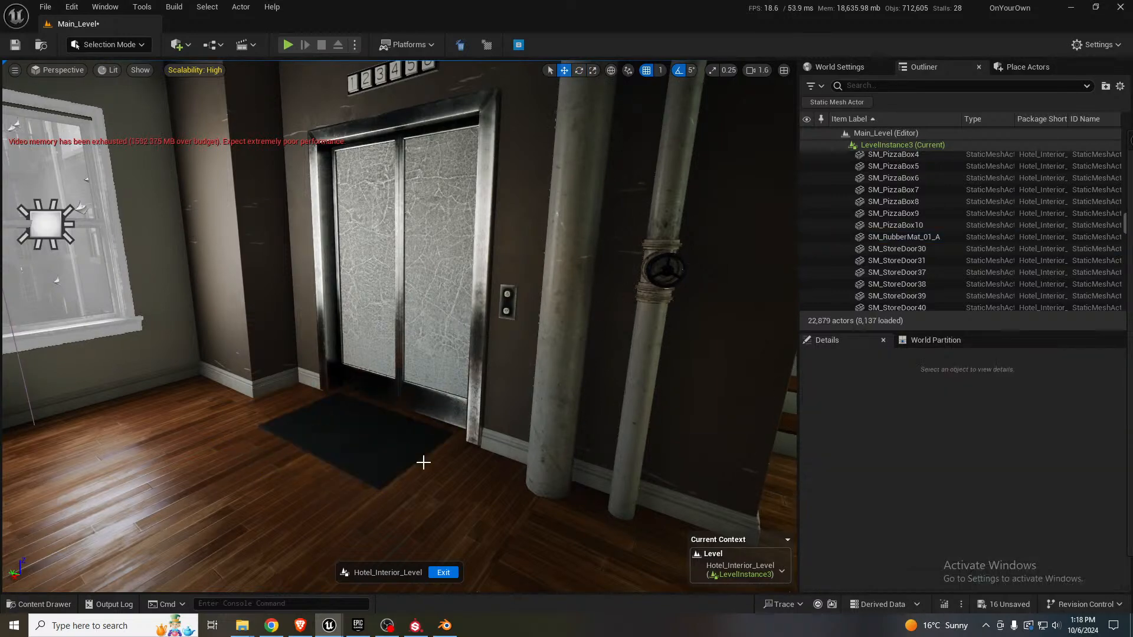
- Place doormat_Carpet_01 on the floor beside the rubber mat and delete SM_RubberMat_01_A
right_drag(423, 462, 408, 490)
key(w)
key(s)
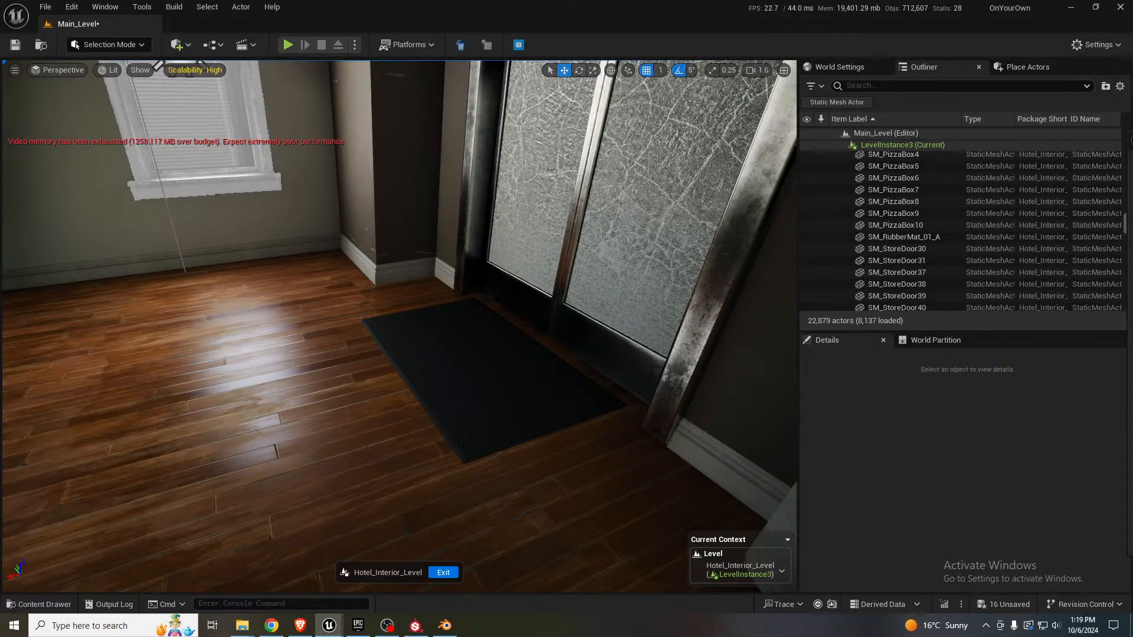
drag(366, 334, 336, 382)
click(476, 439)
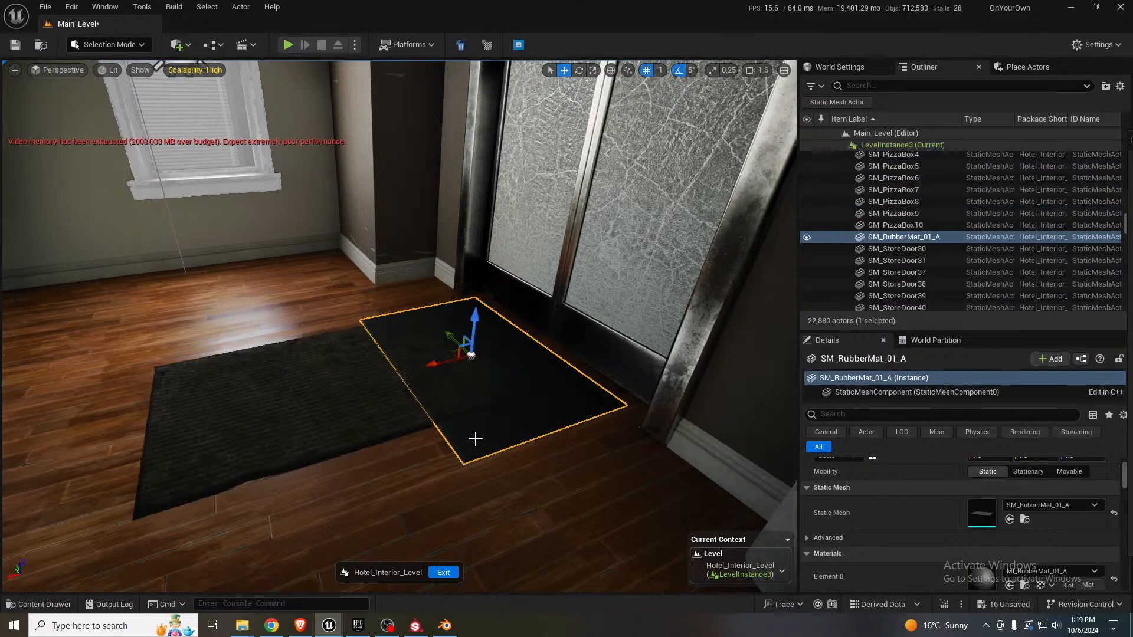
key(Delete)
- Rotate doormat_Carpet_01 parallel to the elevator doors and move it in front of them
click(357, 392)
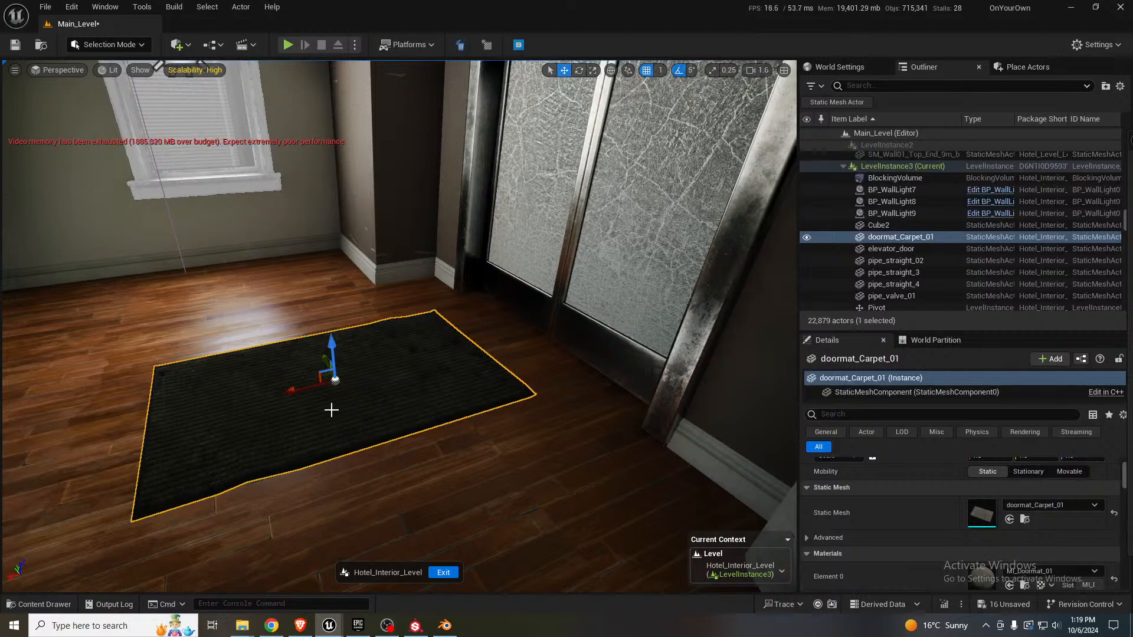
key(e)
drag(323, 419, 378, 442)
key(w)
drag(289, 389, 372, 374)
- Duplicate doormat_Carpet_01 and place the copy across the floor, near the room door beside the window
right_drag(392, 450, 147, 439)
key(w)
right_drag(392, 330, 97, 459)
key(w)
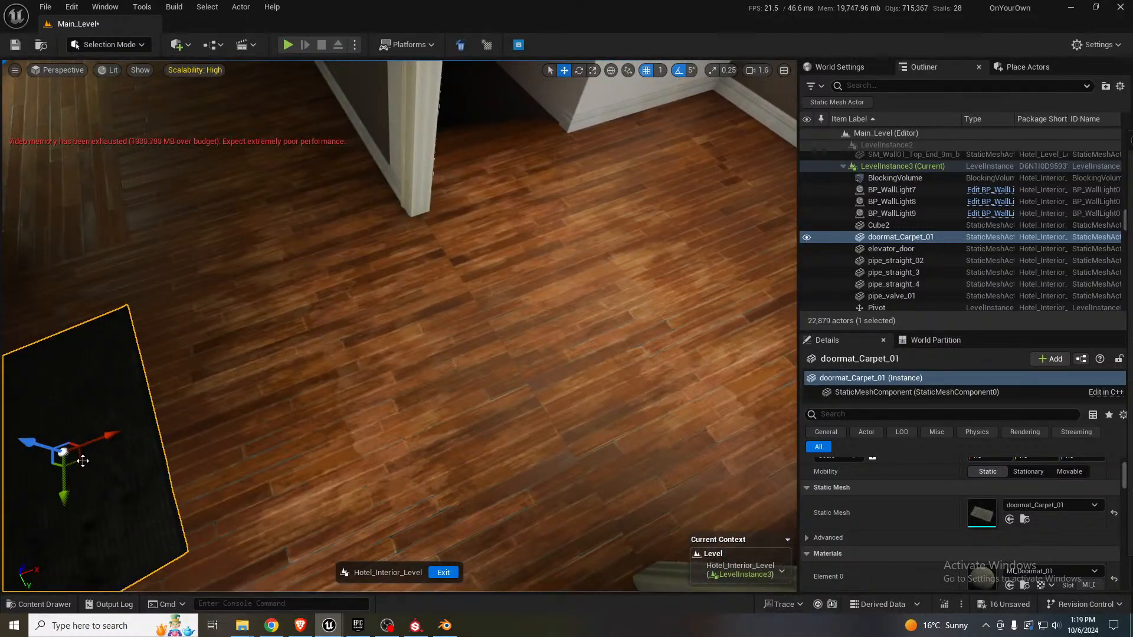
alt+drag(82, 461, 771, 237)
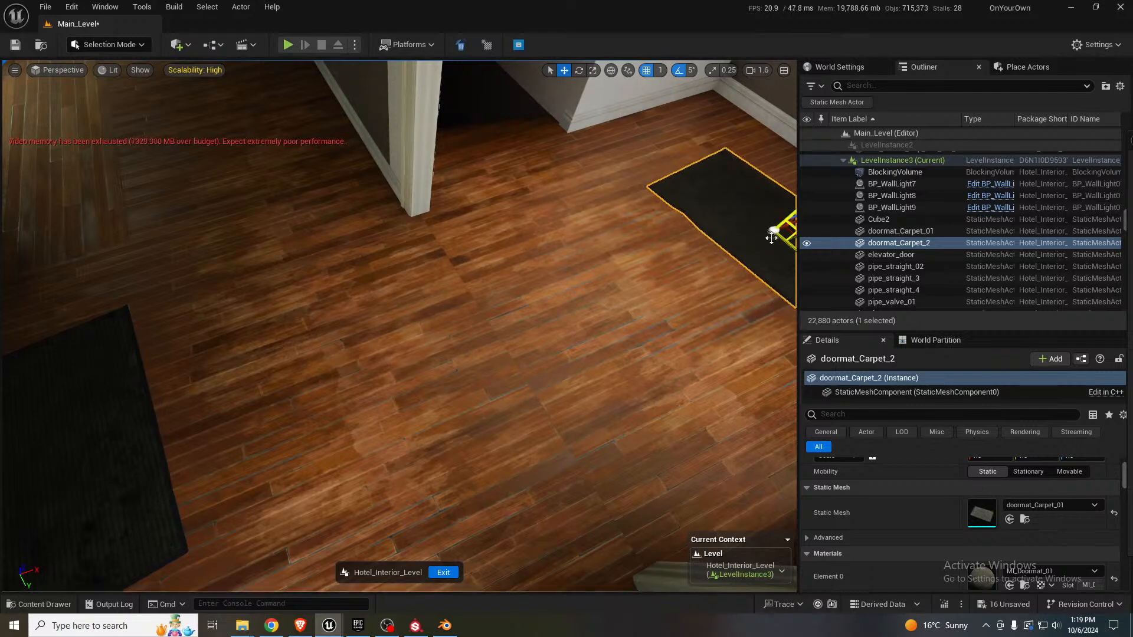
key(f)
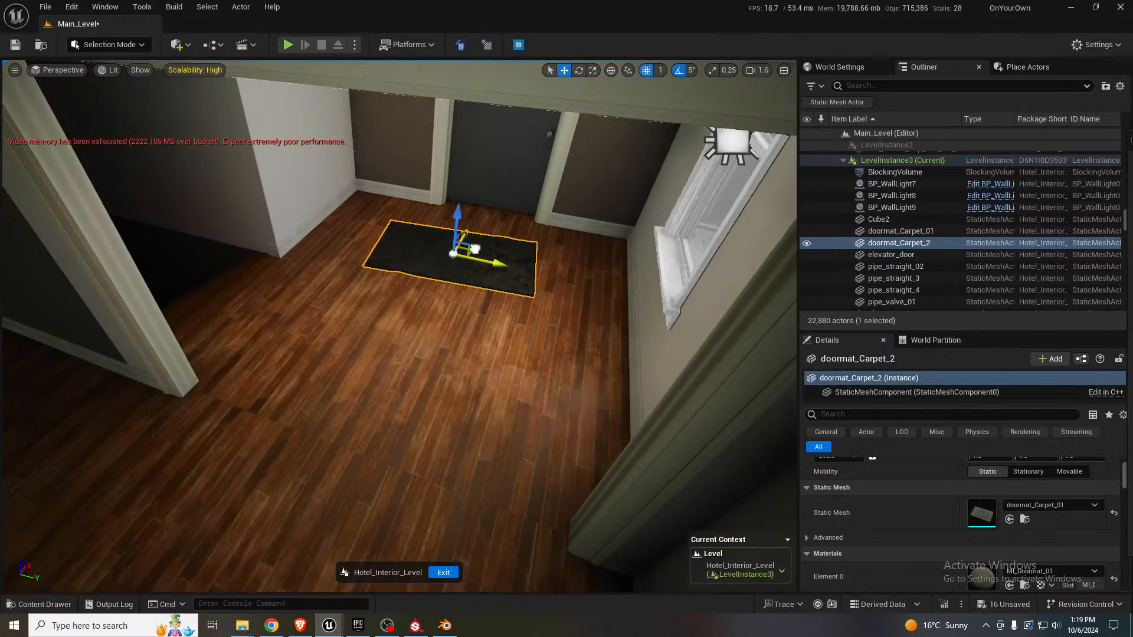
- Move the copied doormat closer to the room door and rotate it slightly so it lies at an angle
mouse_move(475, 249)
mouse_down()
mouse_move(506, 224)
mouse_move(487, 232)
mouse_up()
key(e)
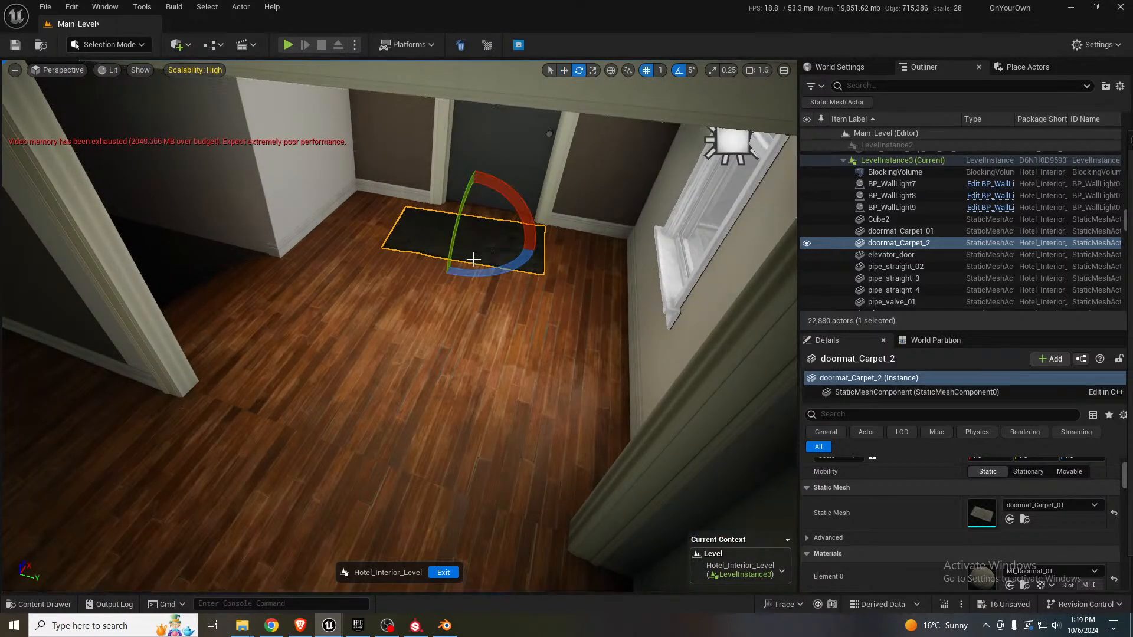
drag(475, 270, 501, 272)
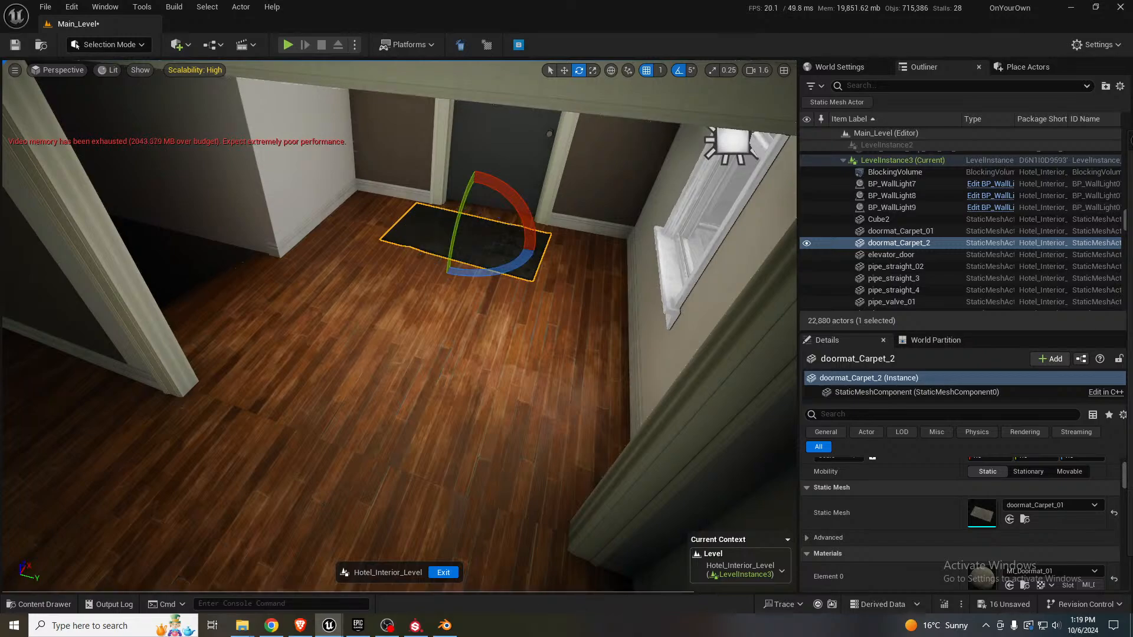
- Return to the elevator and place the SM_CautionTape2 mesh across its doors
right_drag(387, 355, 457, 435)
key(w)
key(s)
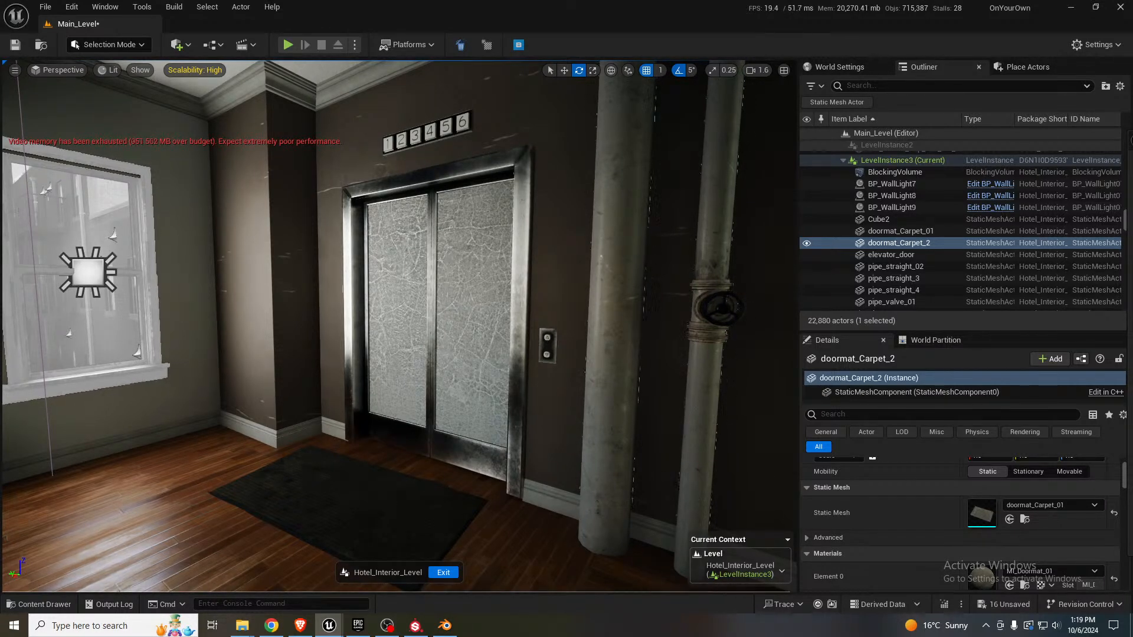
drag(982, 512, 351, 313)
scroll(1010, 484, up, 2)
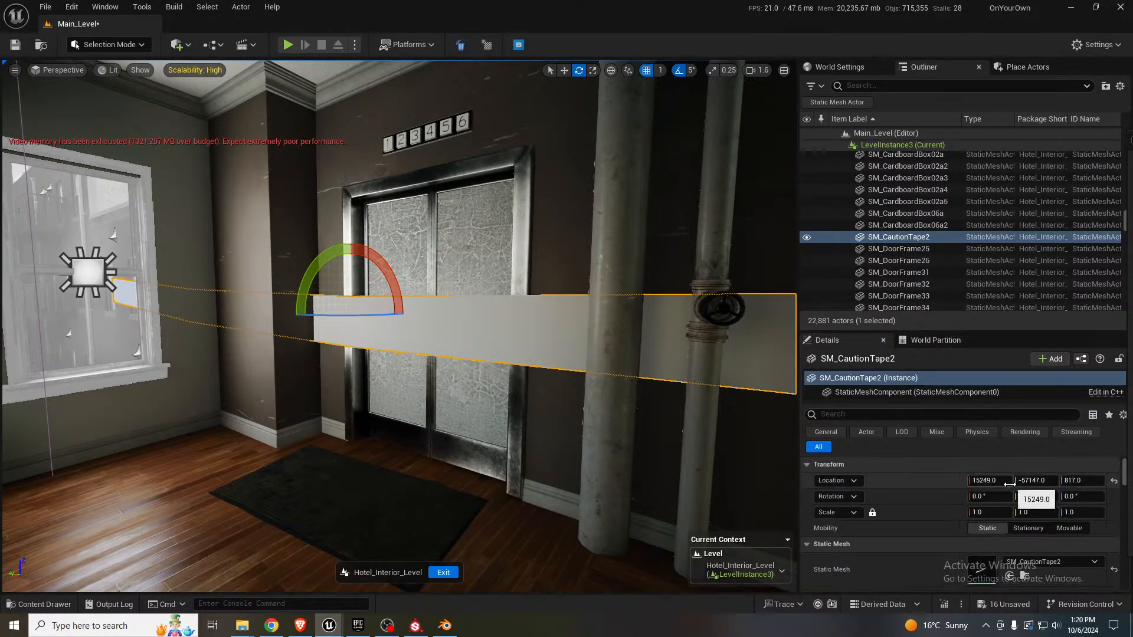
- Scale SM_CautionTape2 uniformly to 0.3 after trying 0.5 and 0.4, and rotate it -45° about X
click(992, 512)
text(0.5)
key(Return)
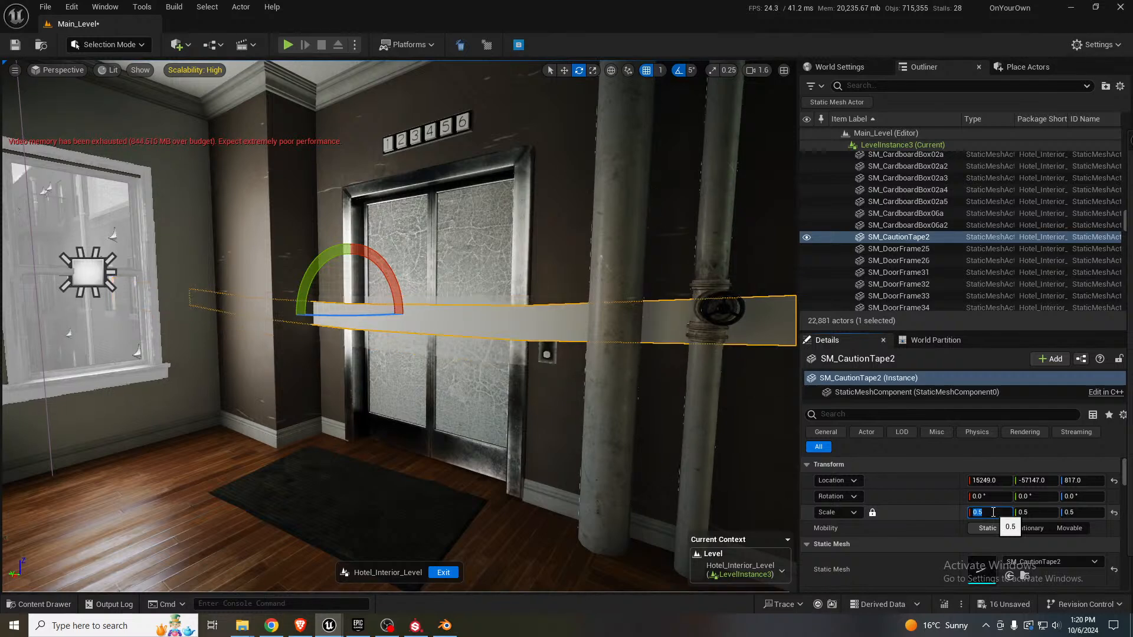
text(0.4)
key(Return)
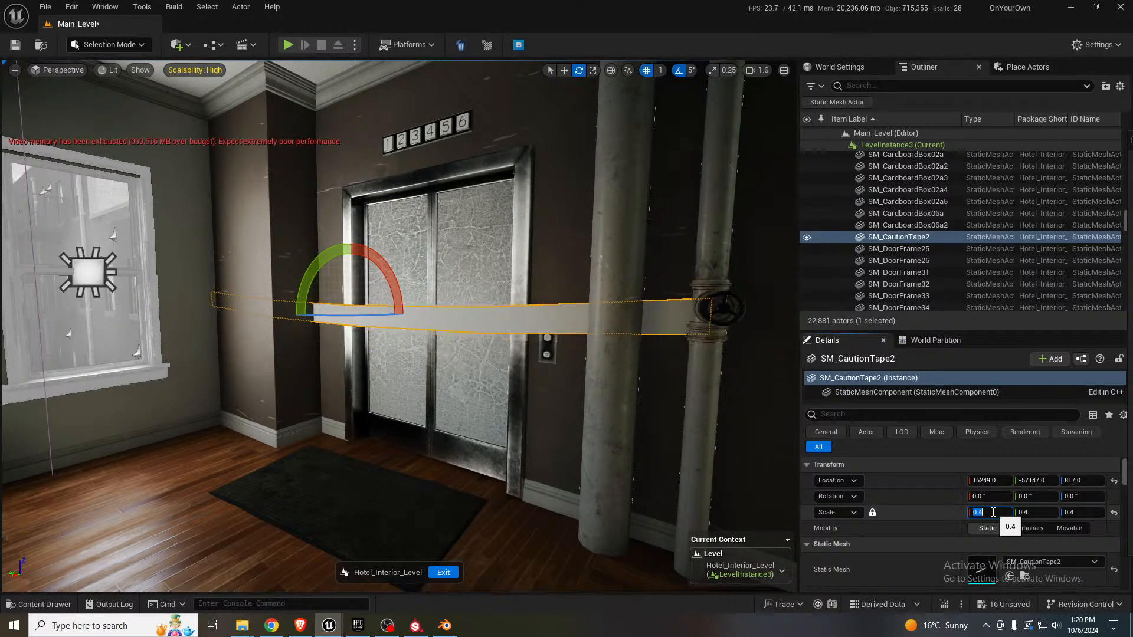
text(0.3)
key(Return)
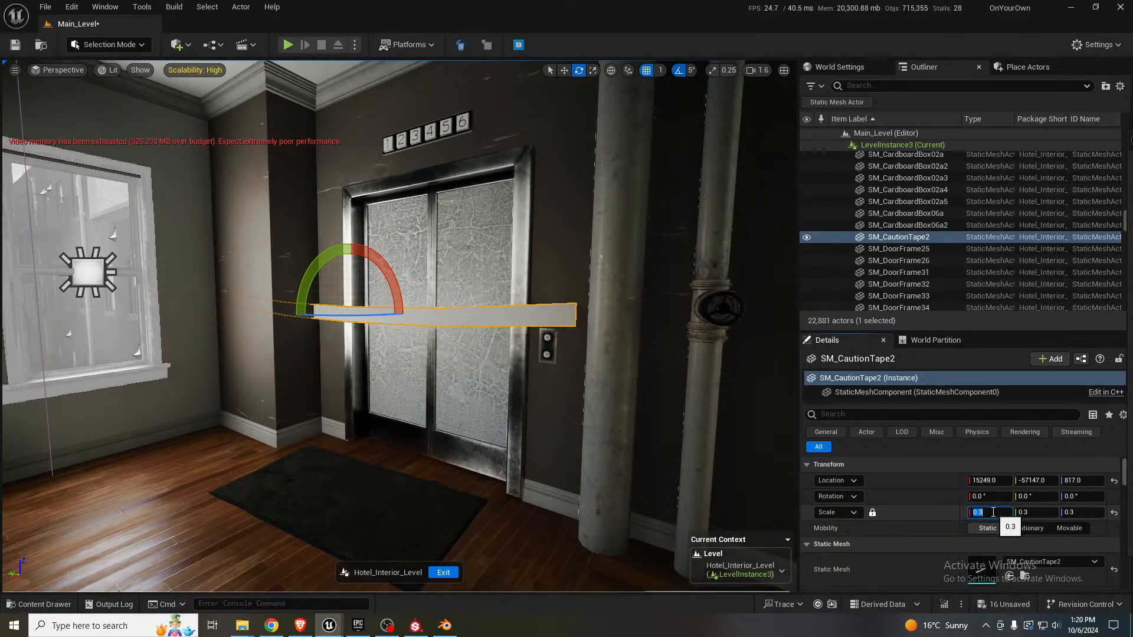
drag(386, 268, 416, 310)
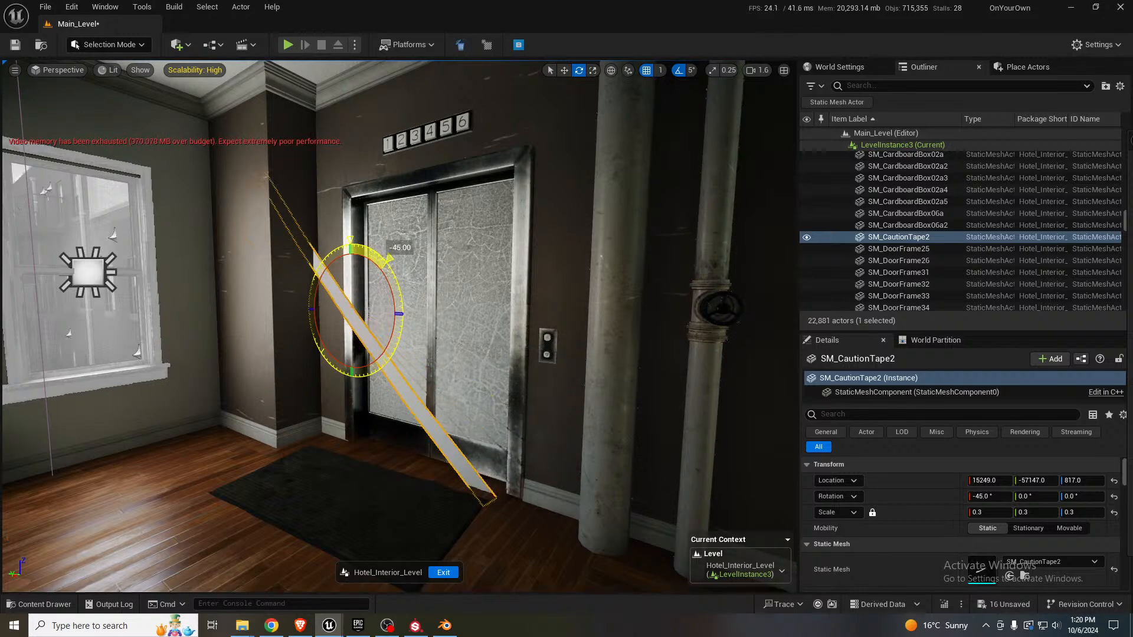
- Shift SM_CautionTape2 across the elevator doors to about Y -57211 and set its uniform scale to 0.2
key(w)
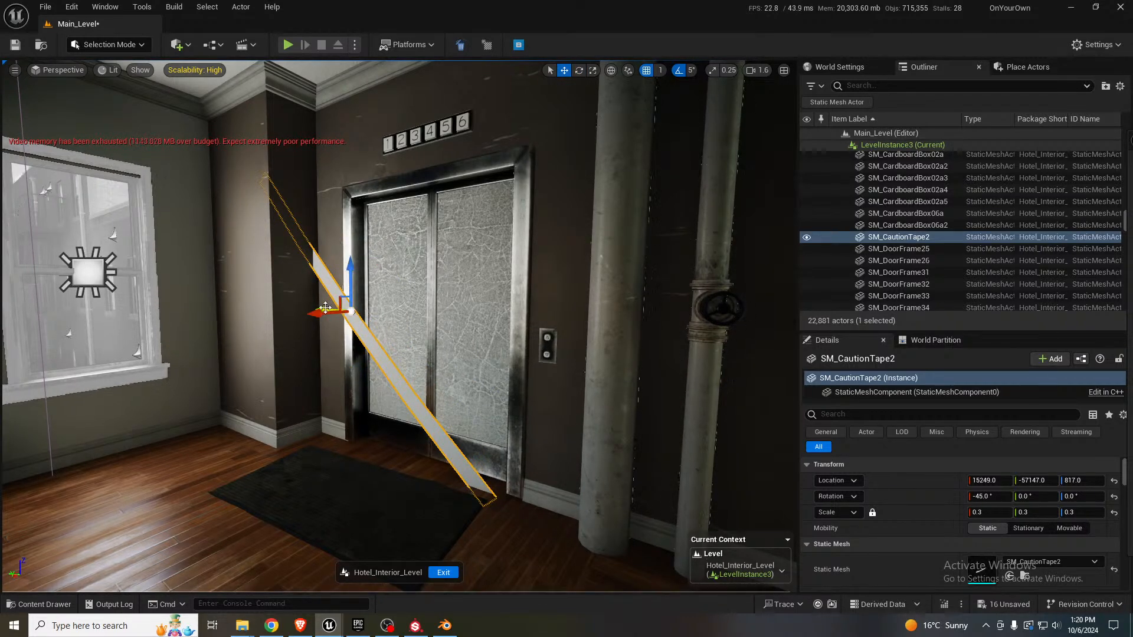
drag(325, 307, 378, 310)
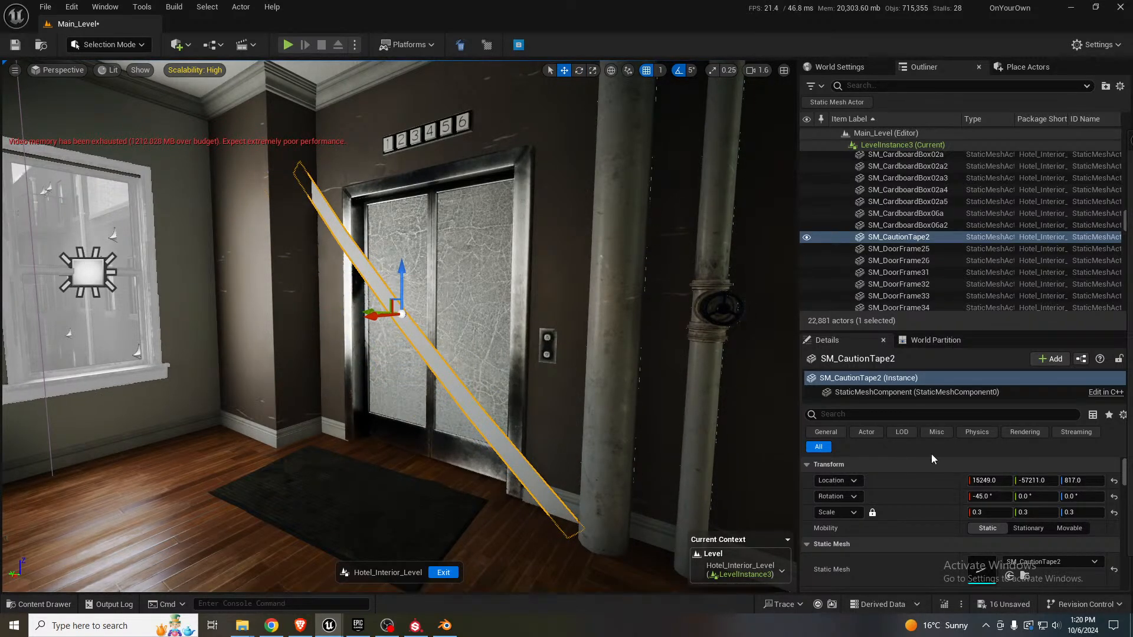
click(1004, 513)
text(.2)
key(Return)
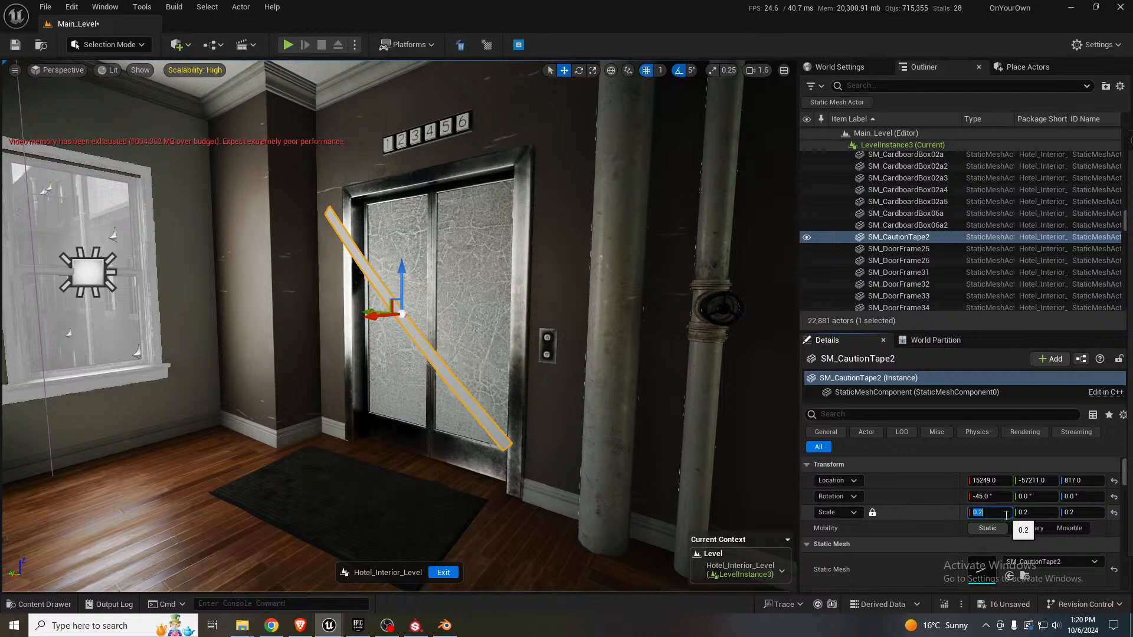
- Center SM_CautionTape2 over the elevator doors at about Y -57229, Z 824, and rotate it to -50° about X
mouse_move(411, 339)
right_down()
mouse_move(425, 339)
mouse_move(410, 339)
right_up()
key(d)
key(w)
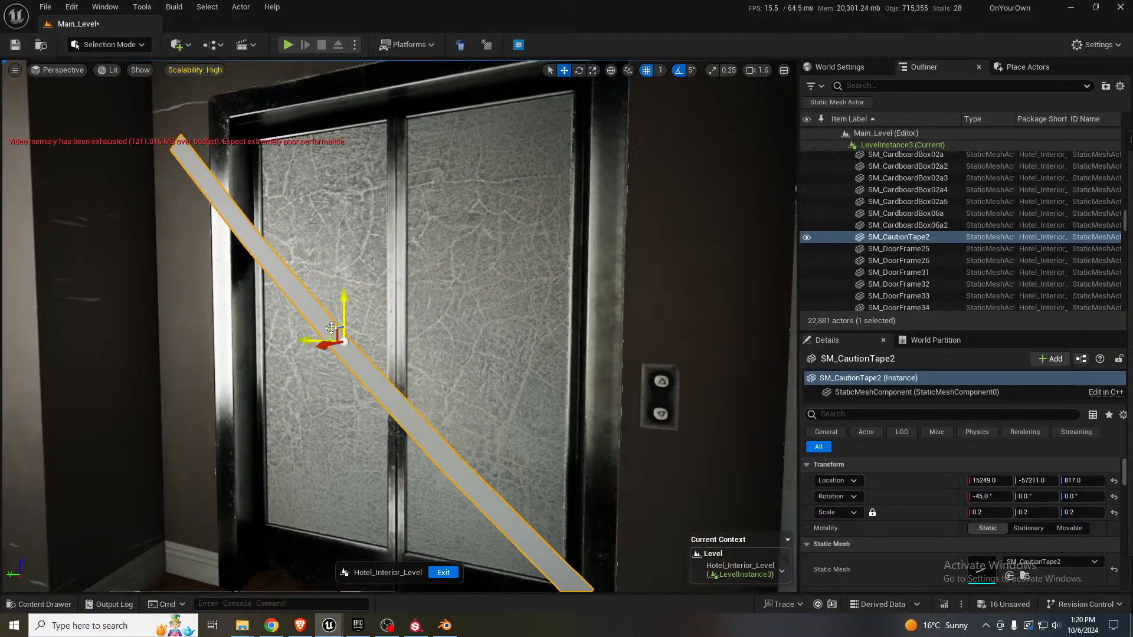
drag(331, 328, 369, 295)
key(e)
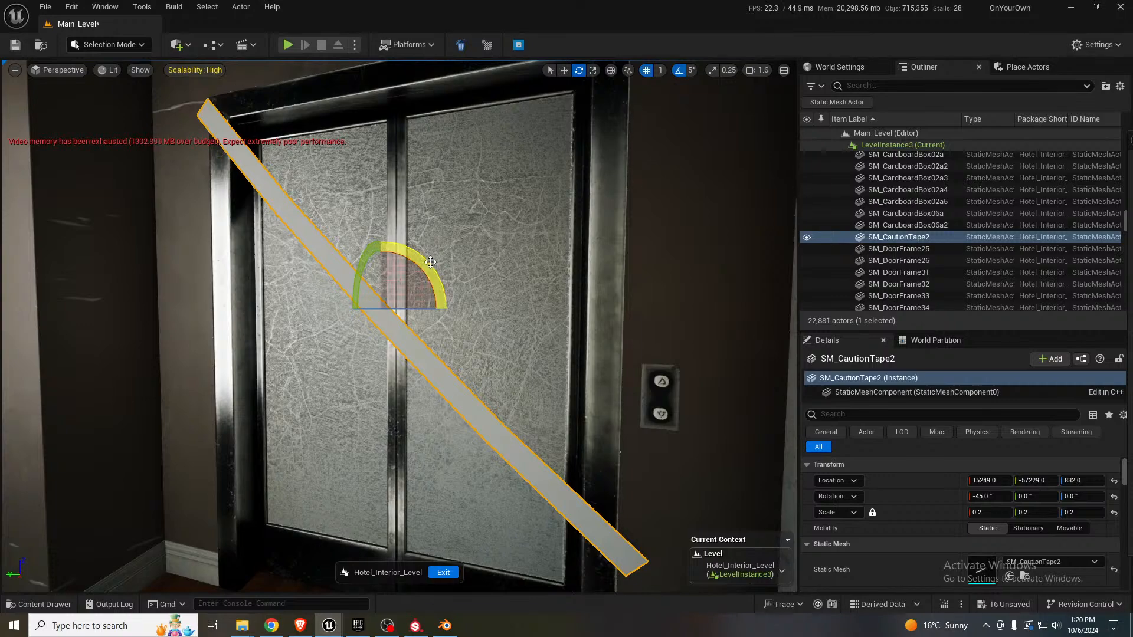
drag(428, 269, 377, 285)
key(w)
key(s)
mouse_move(411, 272)
right_down()
mouse_move(387, 253)
mouse_move(395, 276)
right_up()
key(s)
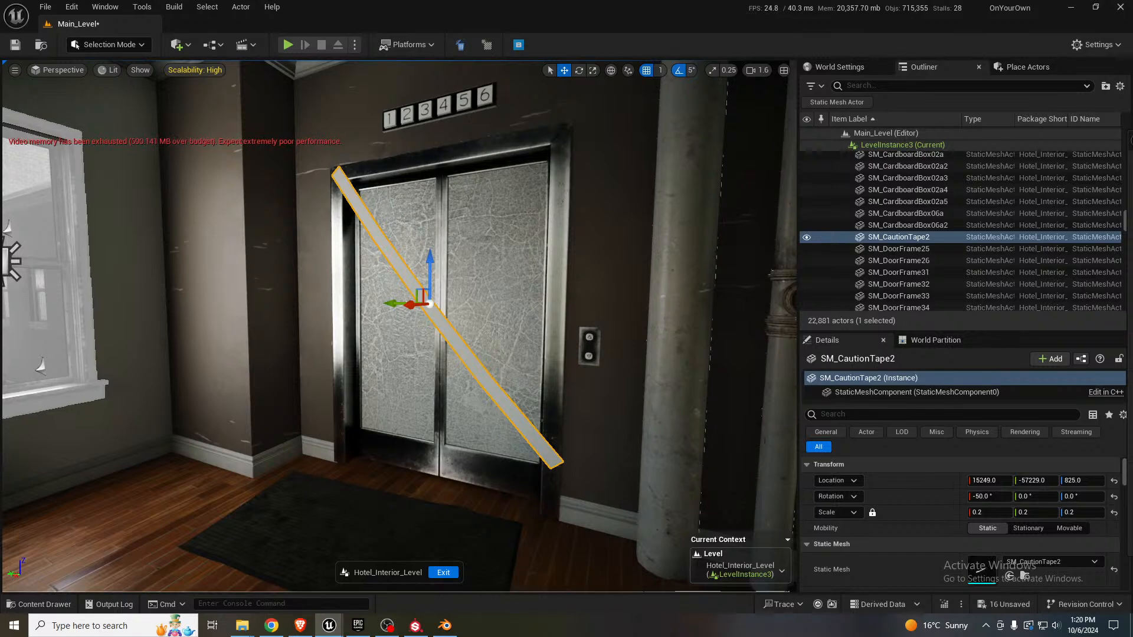
drag(431, 263, 431, 265)
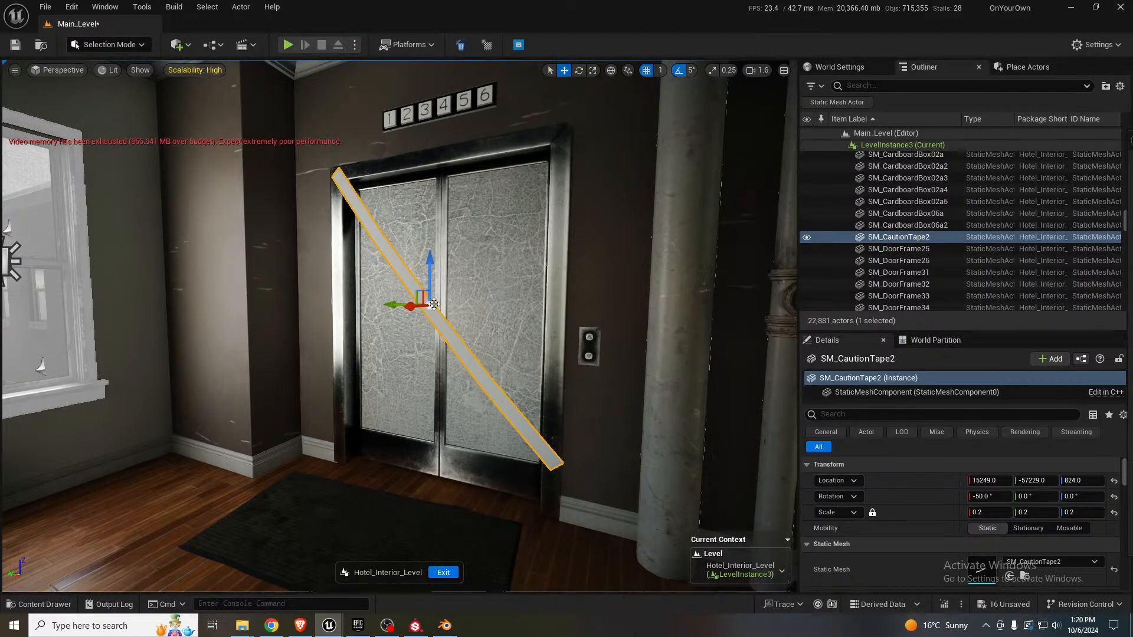
- Duplicate SM_CautionTape2, rotate the copy to 50° about X so the strips cross, and lower it to about Z 812
key(e)
alt+drag(489, 283, 489, 226)
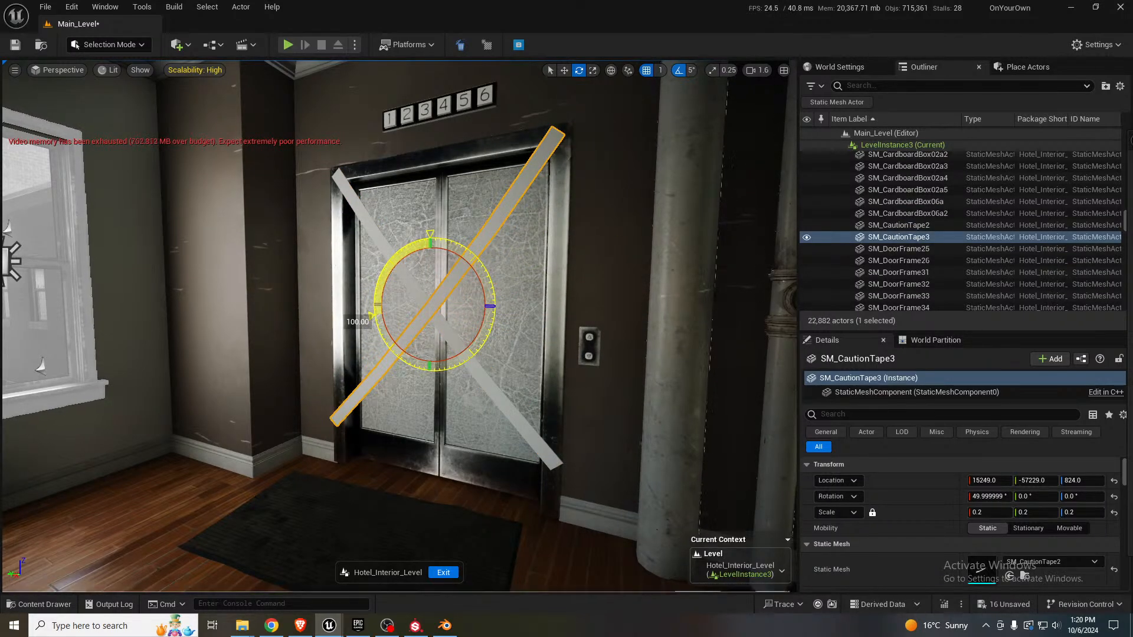
key(w)
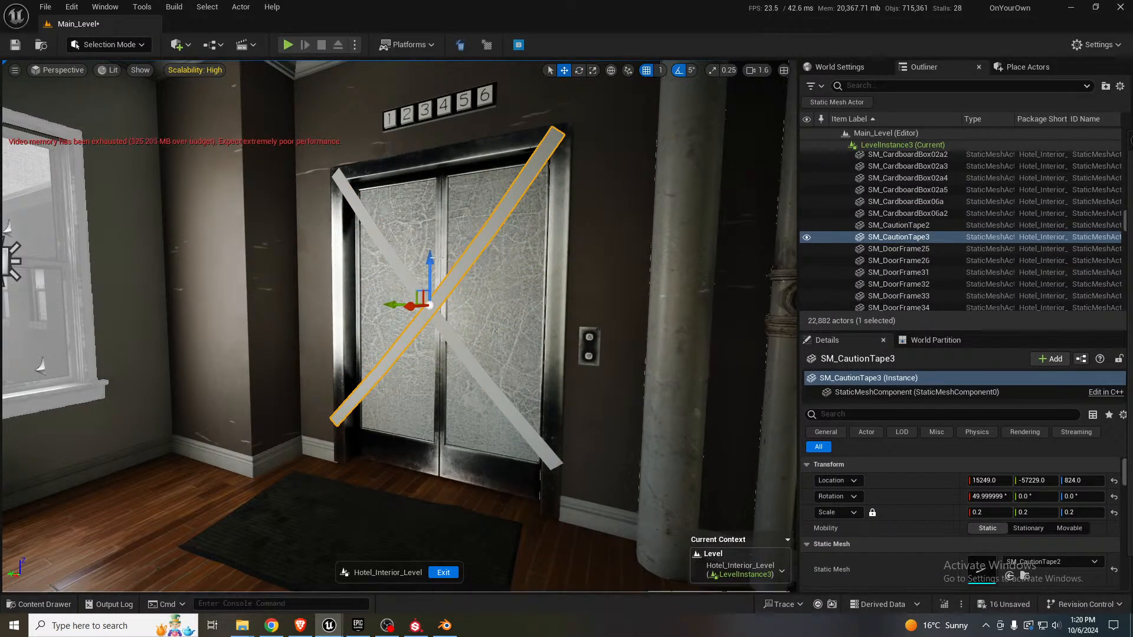
drag(431, 265, 432, 282)
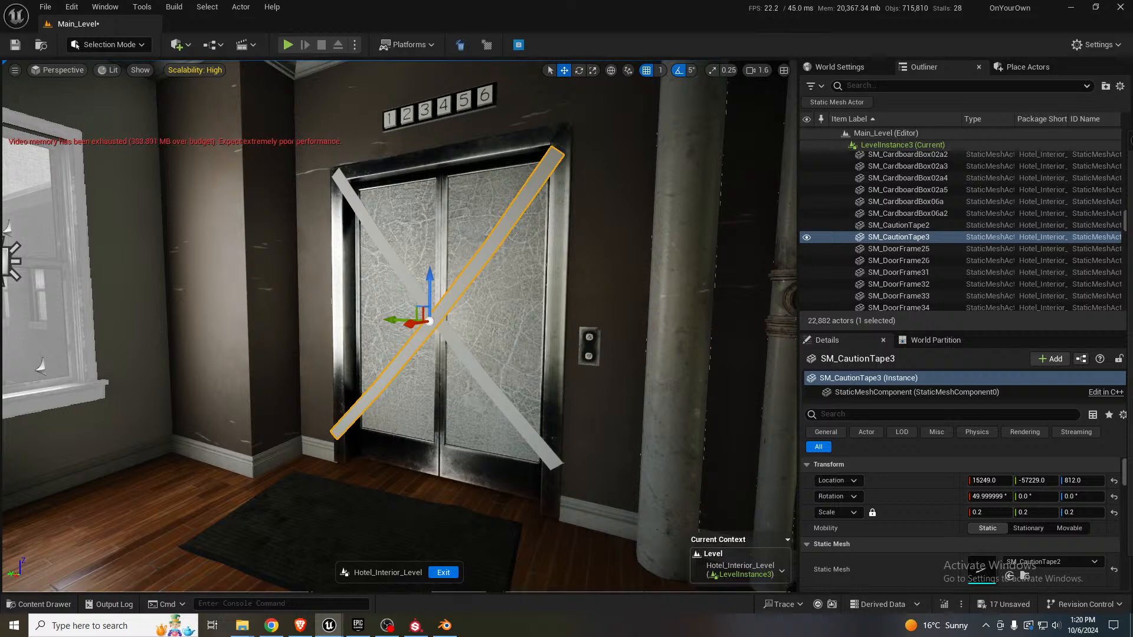
- In the MI_CautionTape material instance, set the parent material to M_MainMasterRegular
drag(1132, 140, 282, 30)
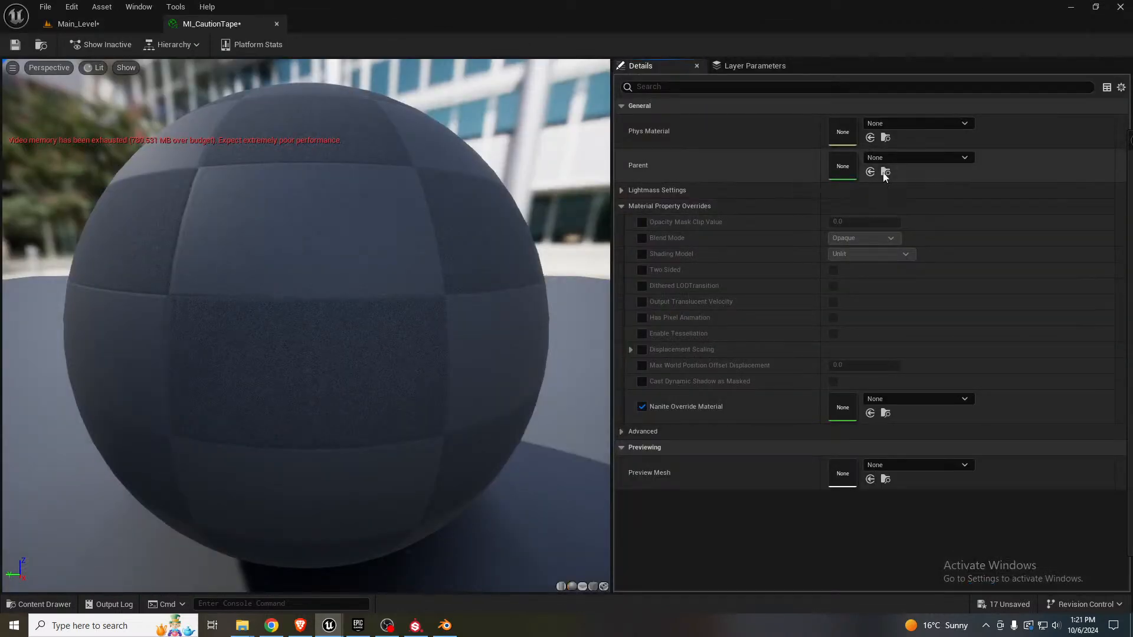
click(899, 158)
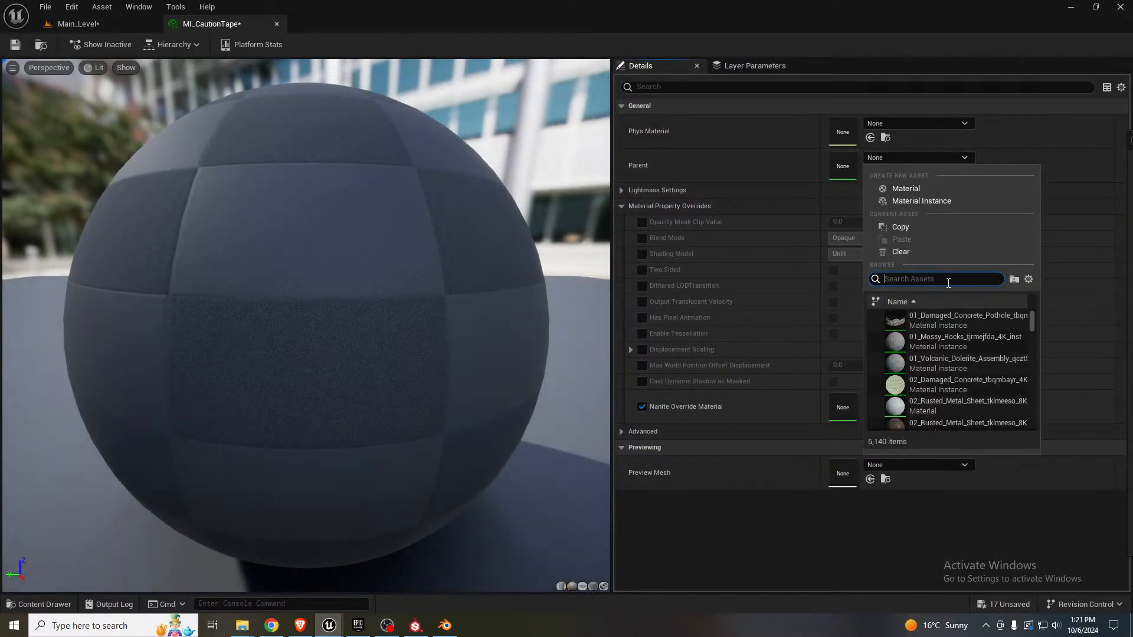
text(master regular)
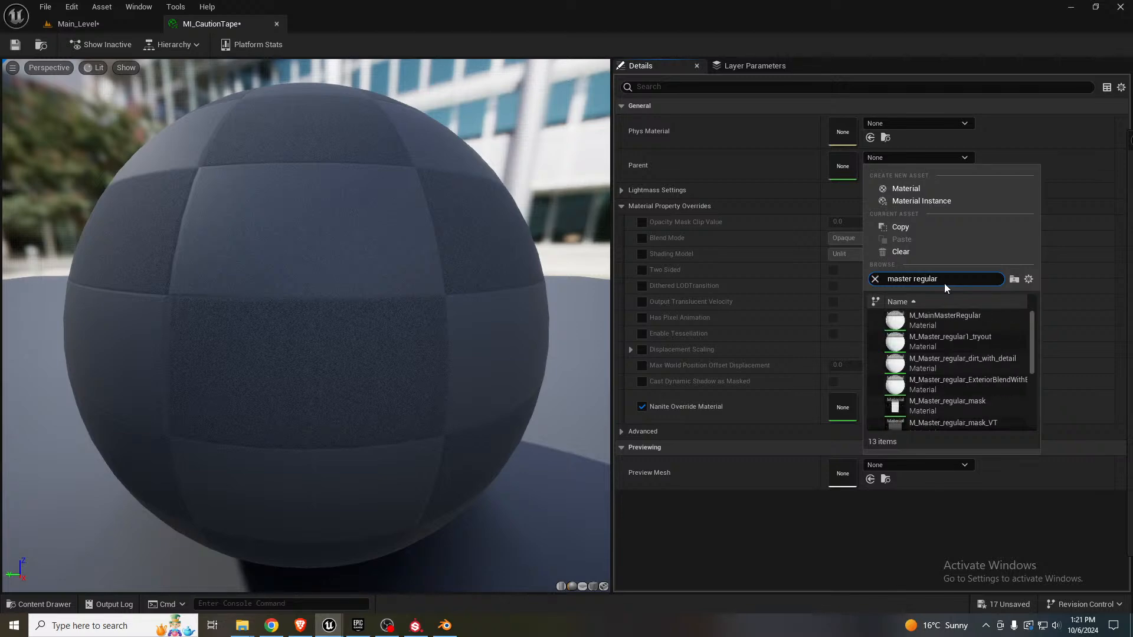
click(954, 314)
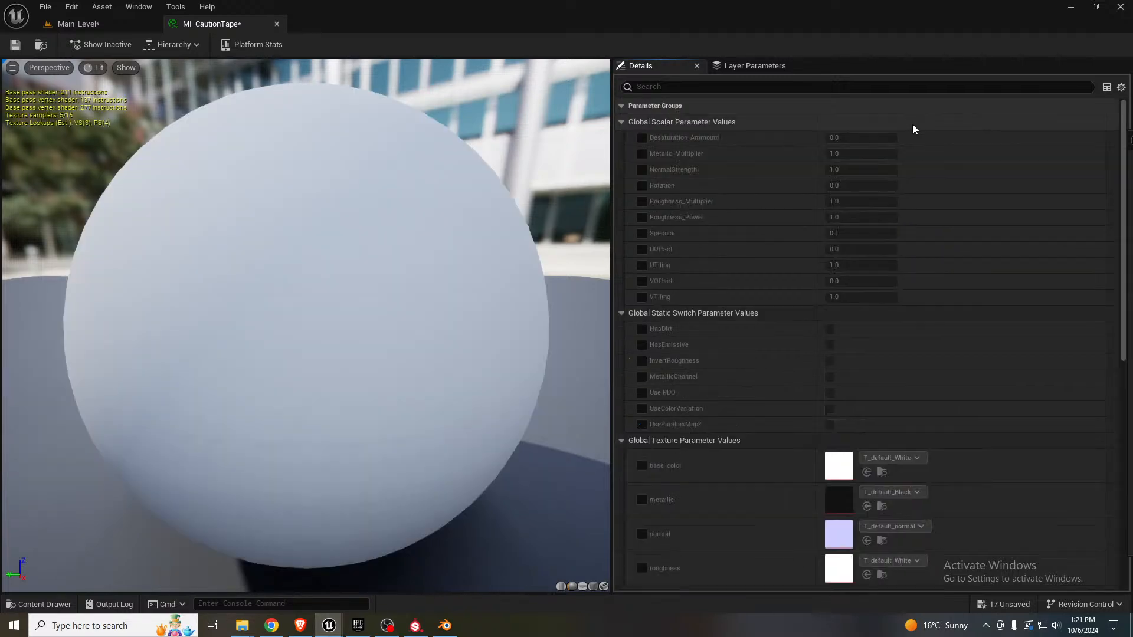
- Assign M_Plastic_PM as the physical material of MI_CautionTape
scroll(788, 311, down, 8)
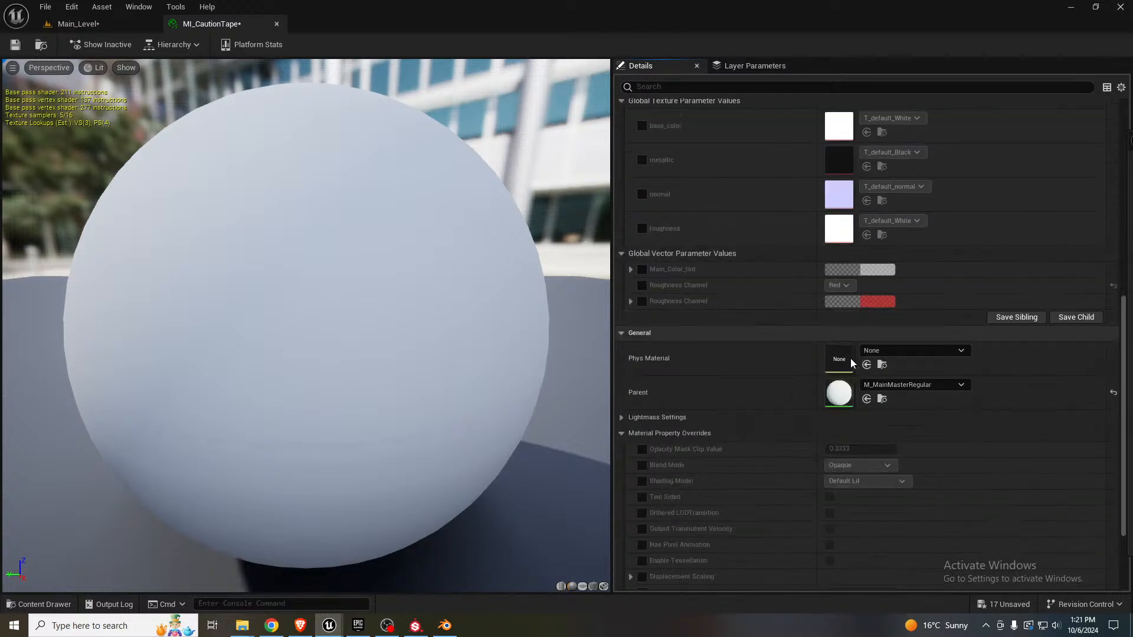
click(913, 350)
text(plastic)
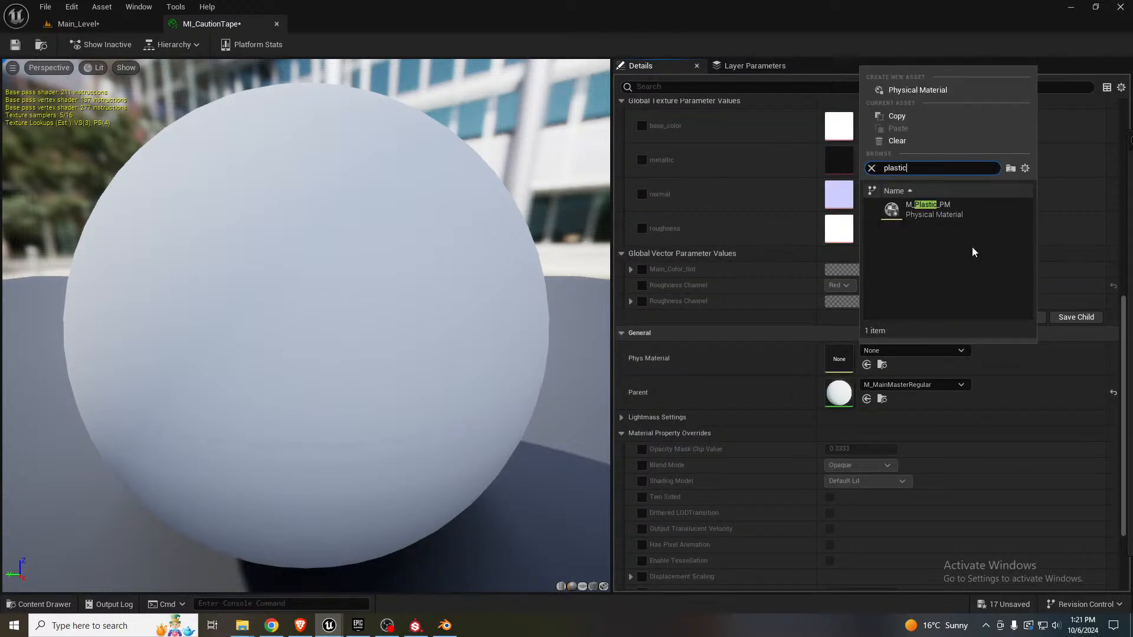
click(941, 210)
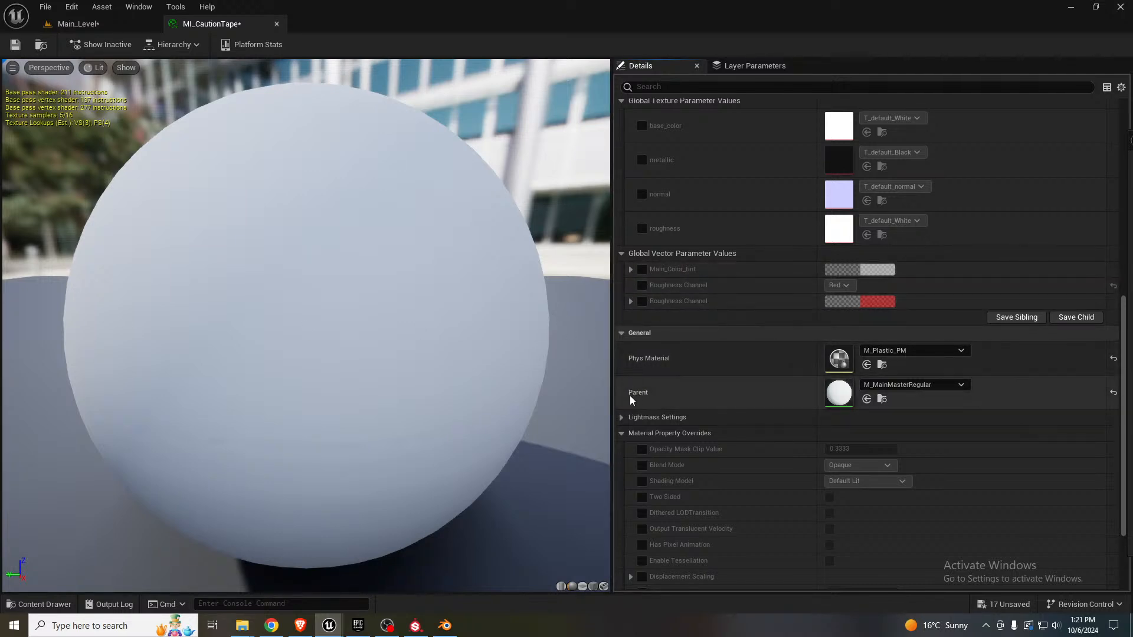
- Enable the base_color, metallic, normal and roughness texture overrides in MI_CautionTape
scroll(685, 366, up, 4)
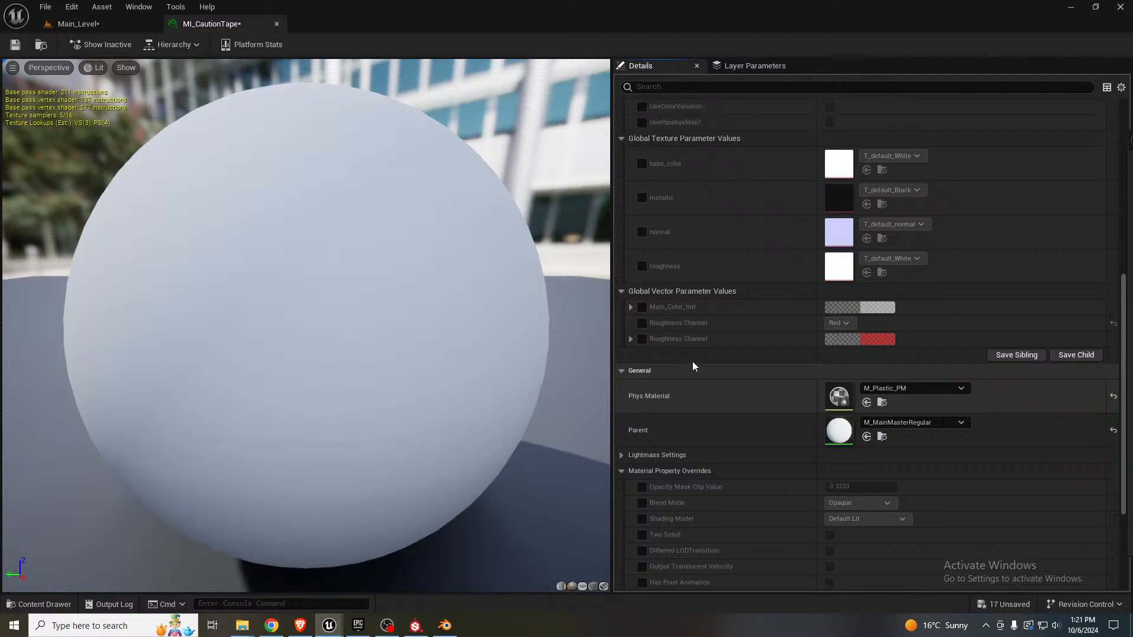
click(642, 258)
click(642, 292)
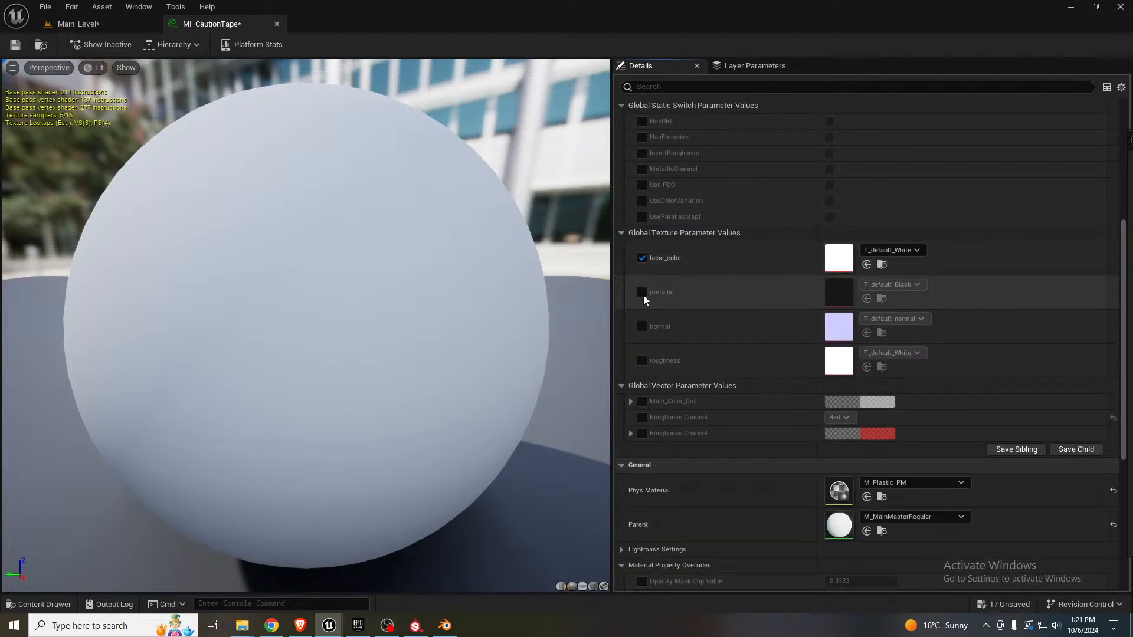
click(642, 326)
click(642, 361)
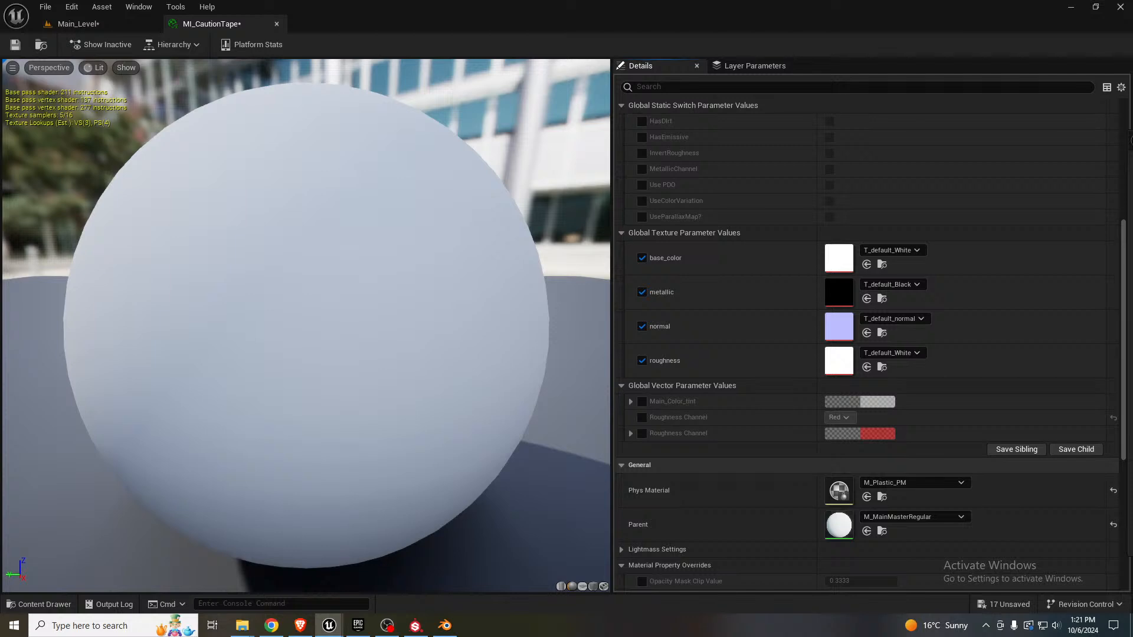
- Assign caution-tapes_basecolor to base_color, caution-tapes_normal to normal and the matching map to roughness, with the metallic override disabled
drag(14, 316, 834, 256)
click(642, 326)
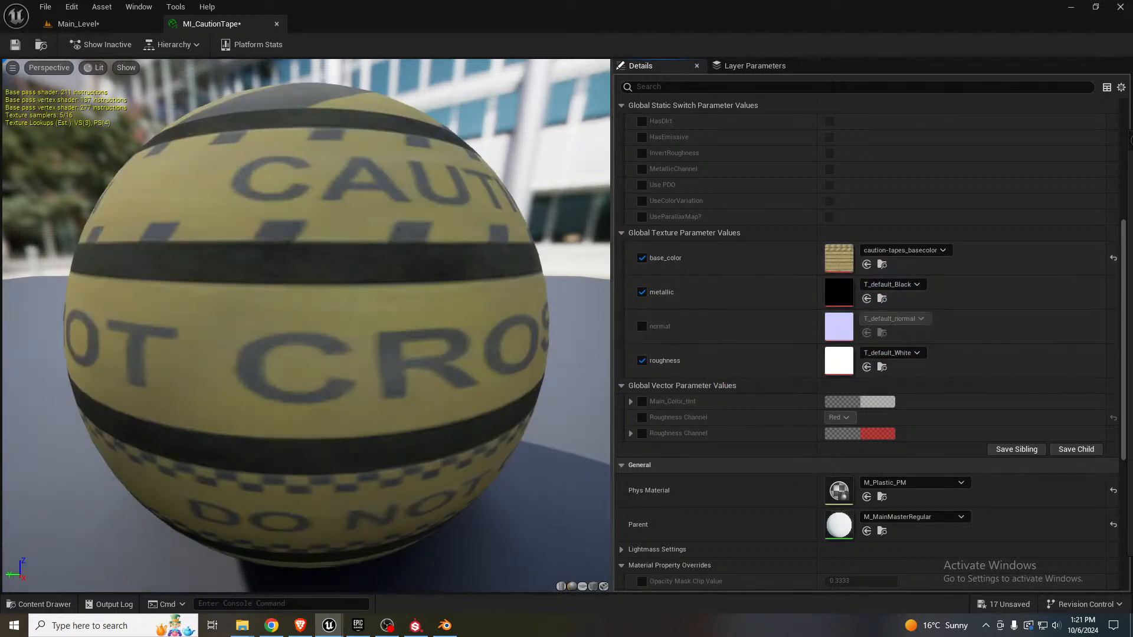
drag(2, 342, 841, 333)
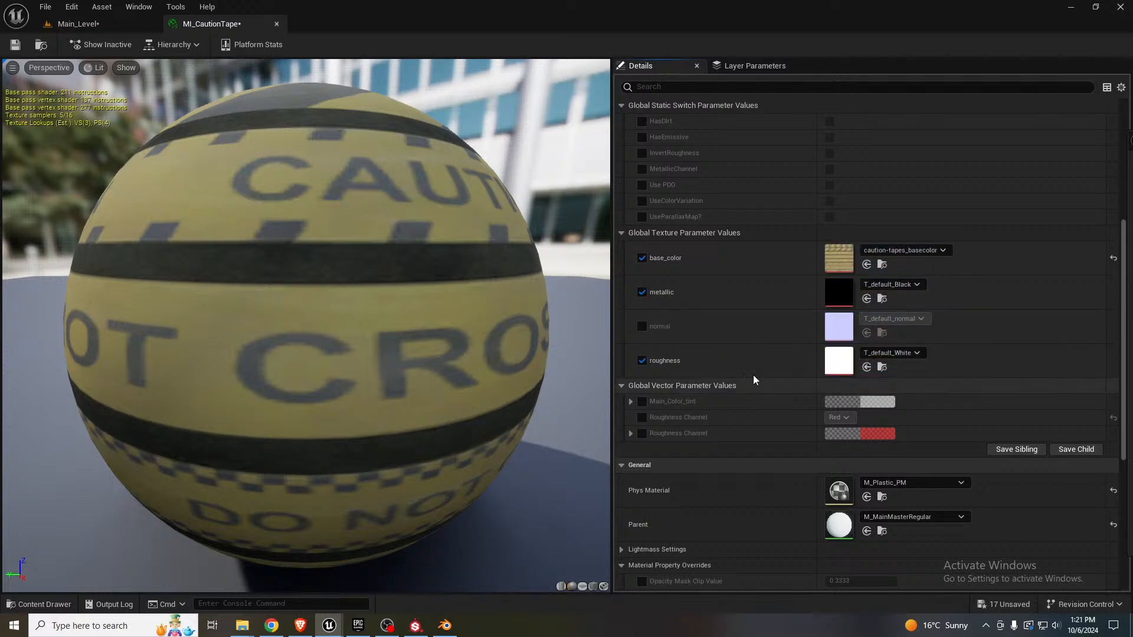
click(643, 326)
click(642, 292)
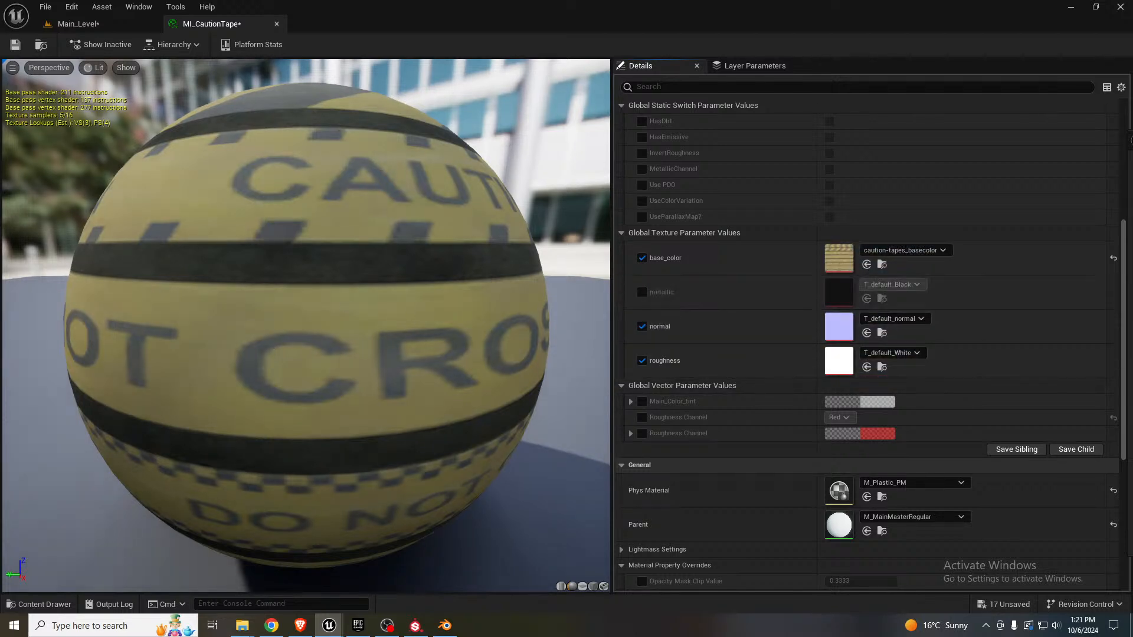
drag(789, 374, 839, 326)
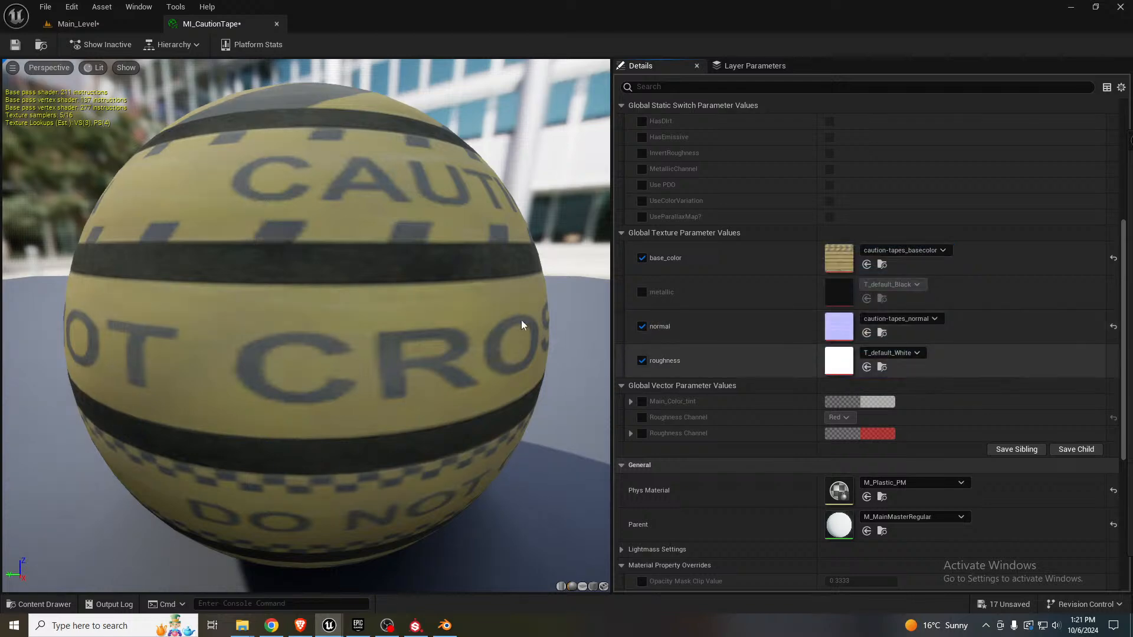
drag(731, 386, 840, 358)
- Open the SM_CautionTape2 mesh from the level, assign MI_CautionTape to its material slot, and return to Main_Level
click(114, 26)
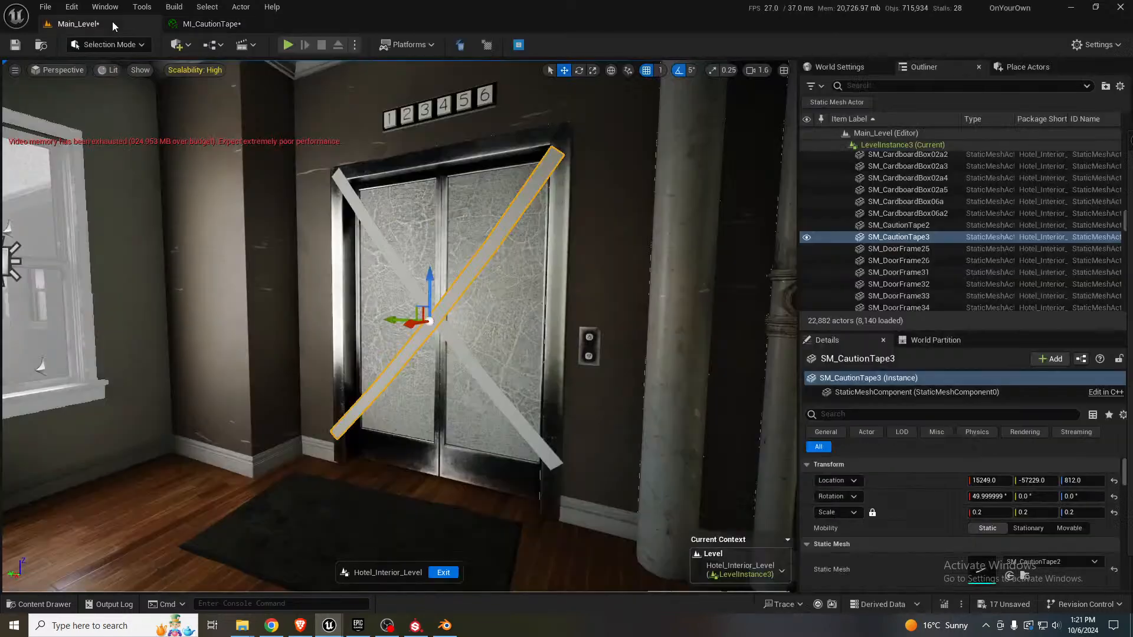
scroll(946, 518, down, 3)
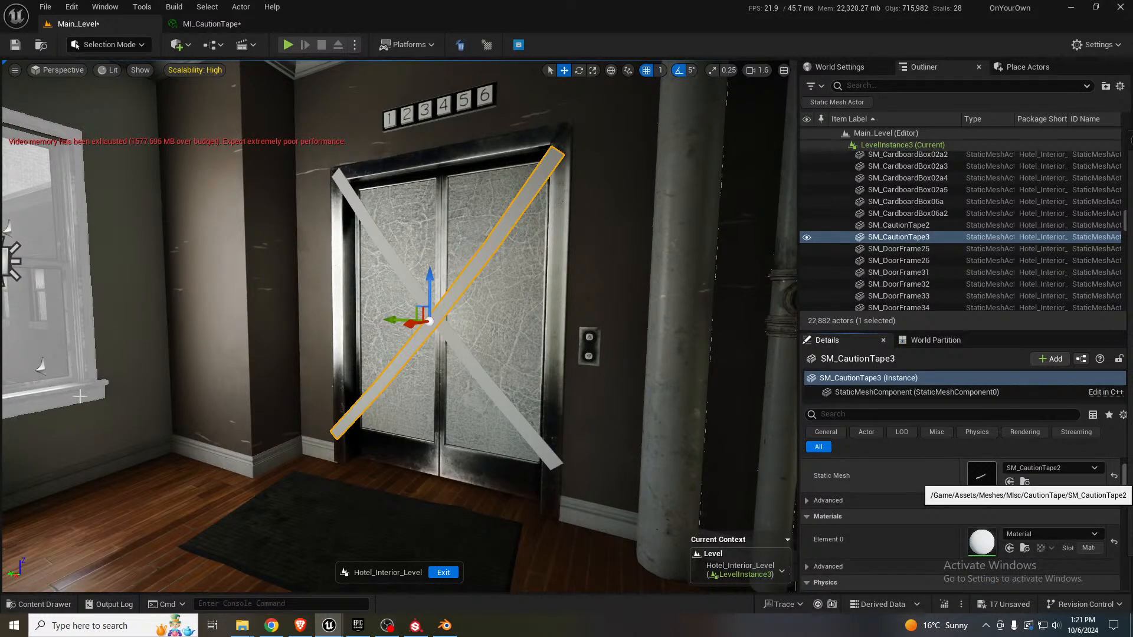
double_click(981, 476)
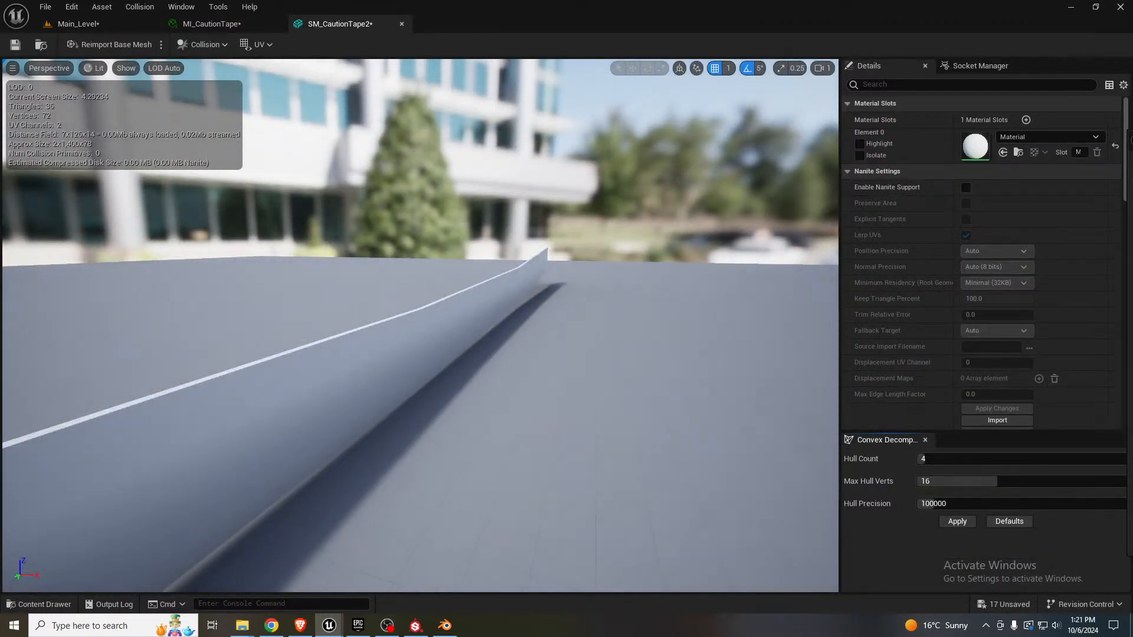
click(1002, 152)
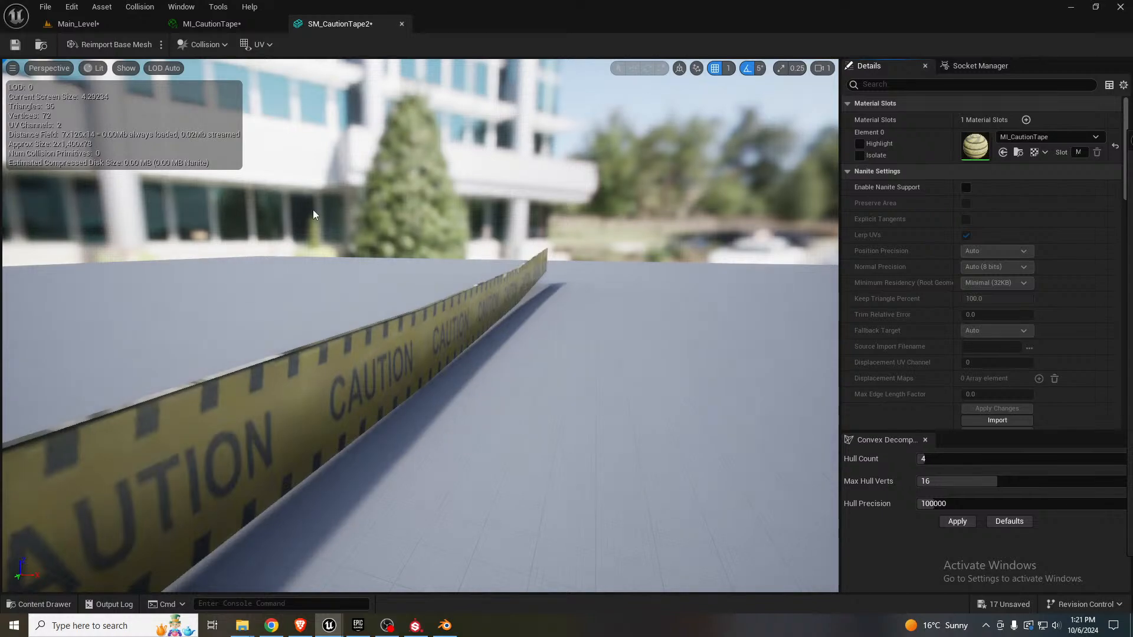
click(105, 24)
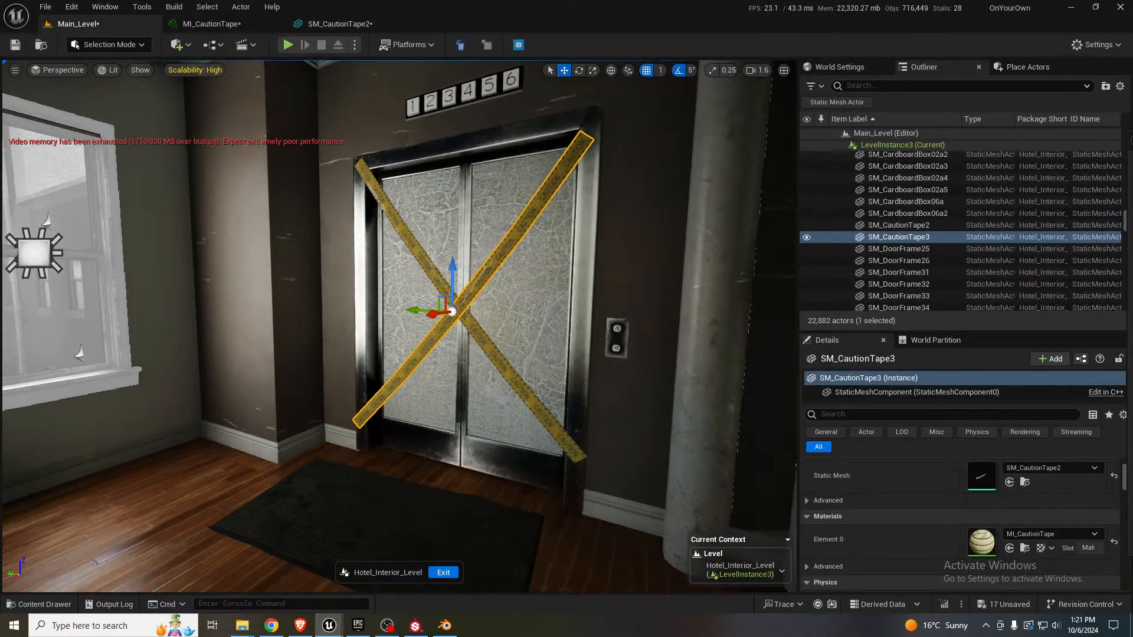
- Examine the caution texture on both crossed tapes over the elevator doors, up close and from farther back
key(w)
mouse_move(400, 326)
right_down()
mouse_move(330, 325)
mouse_move(383, 320)
right_up()
key(d)
key(a)
key(a)
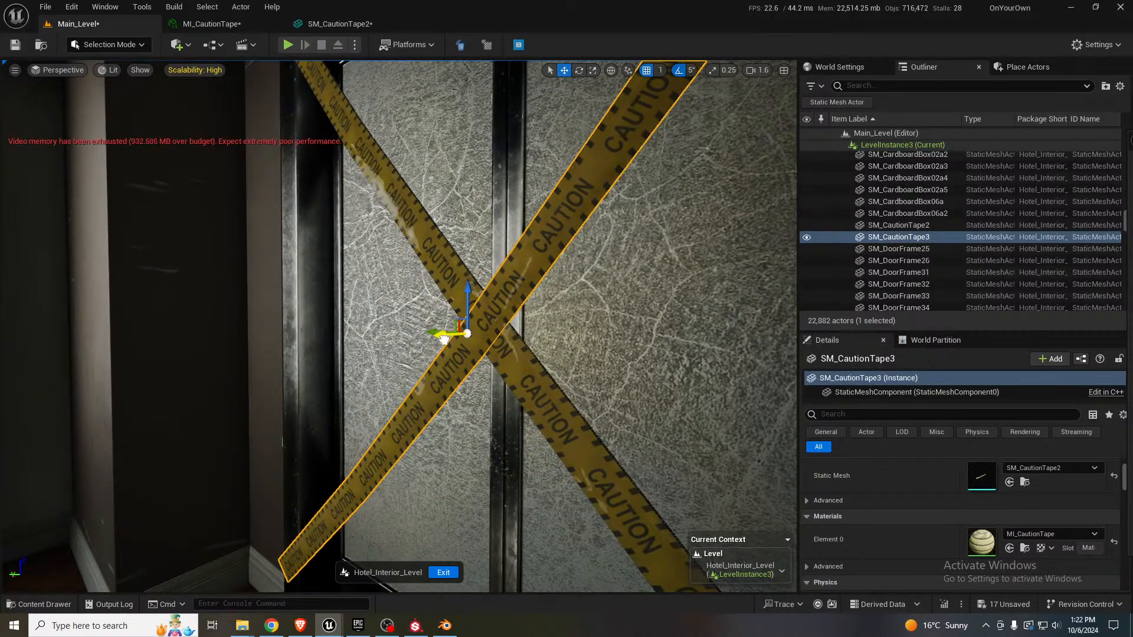
drag(444, 339, 443, 340)
key(s)
mouse_move(498, 338)
right_down()
mouse_move(514, 340)
mouse_move(487, 347)
mouse_move(506, 346)
right_up()
key(Escape)
key(s)
key(a)
key(w)
key(d)
key(s)
key(s)
key(w)
right_drag(505, 331, 506, 331)
- Rotate SM_CautionTape3 to a steeper angle and shift it sideways until its lower end overlaps the left side of the elevator frame
click(444, 291)
key(f)
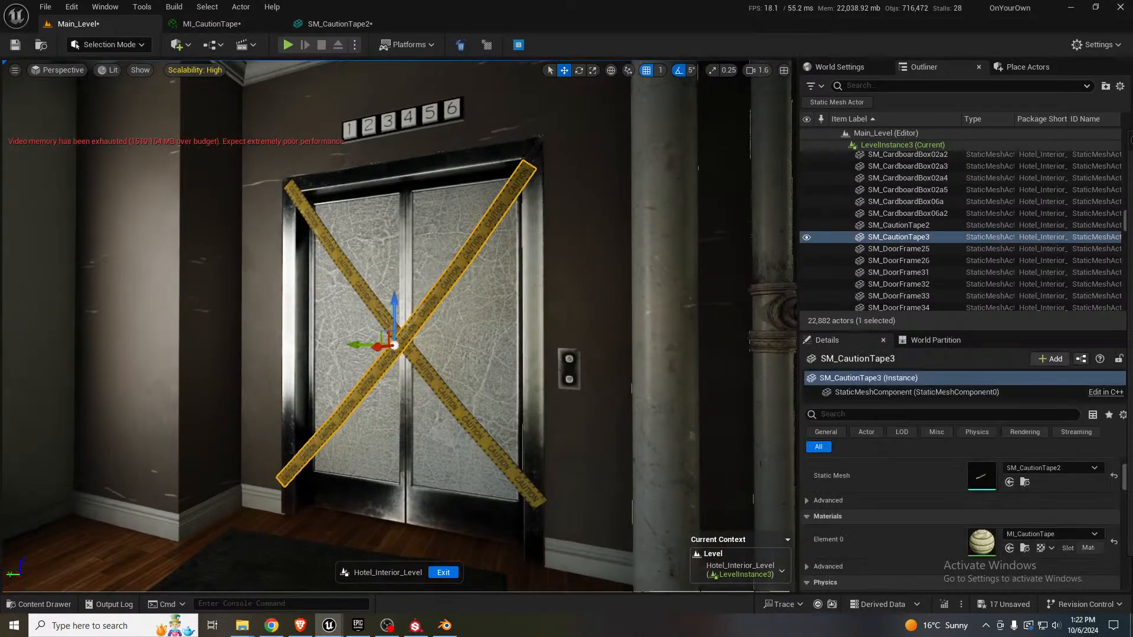
key(r)
key(e)
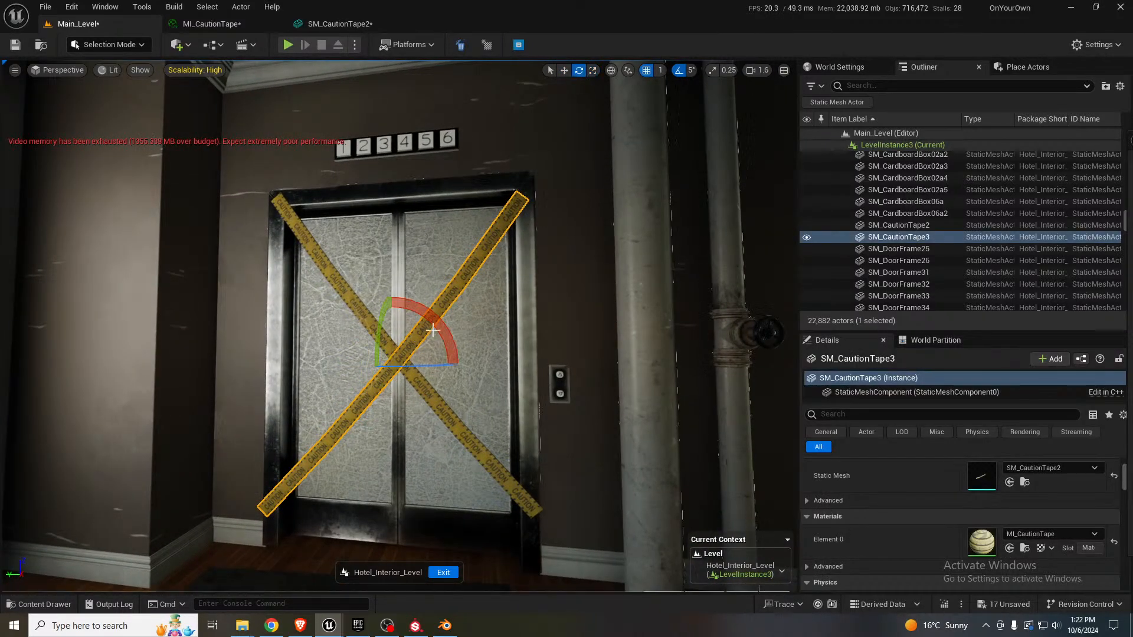
drag(413, 351, 439, 345)
key(w)
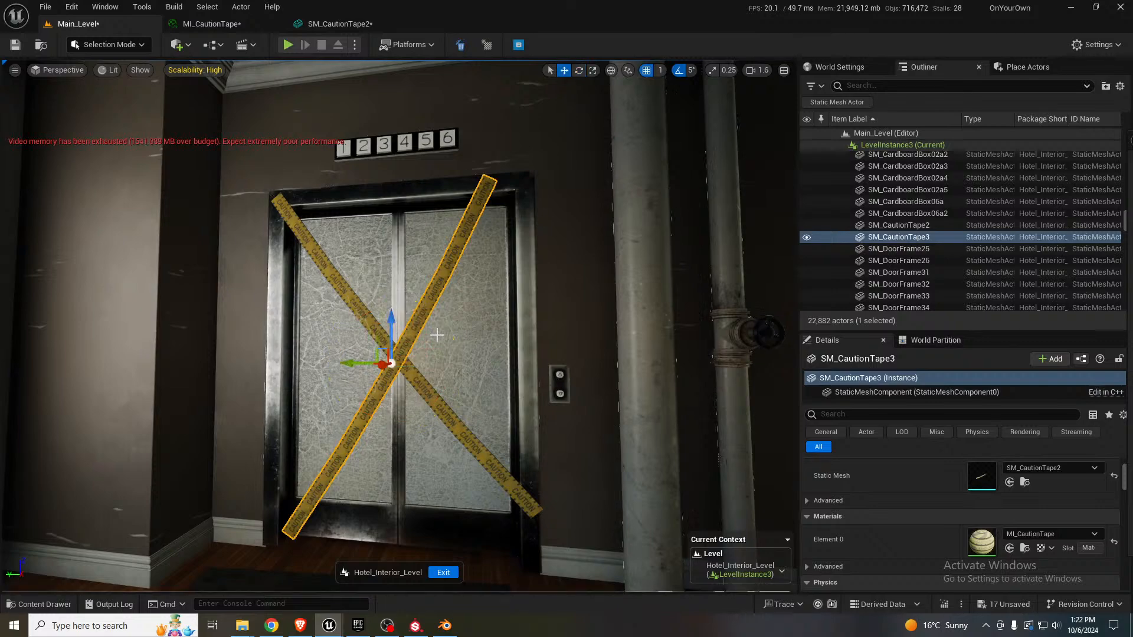
drag(364, 366, 337, 364)
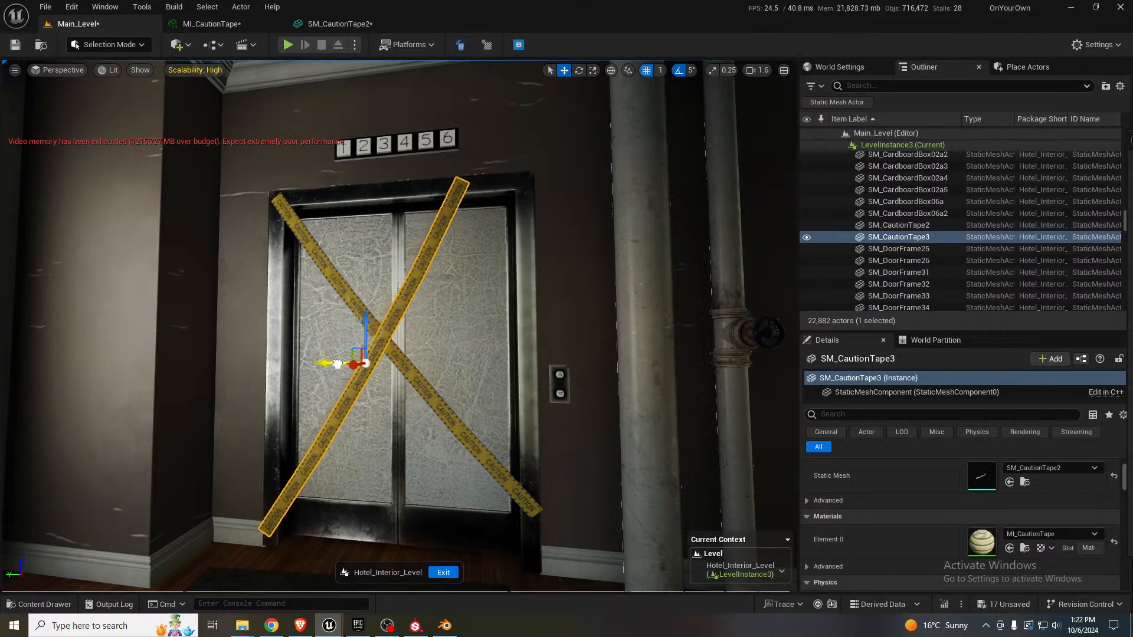
- Nudge SM_CautionTape3 slightly closer to the elevator doors, judging its depth from the side
mouse_move(411, 358)
right_down()
mouse_move(434, 342)
mouse_move(428, 315)
mouse_move(433, 352)
right_up()
key(w)
key(s)
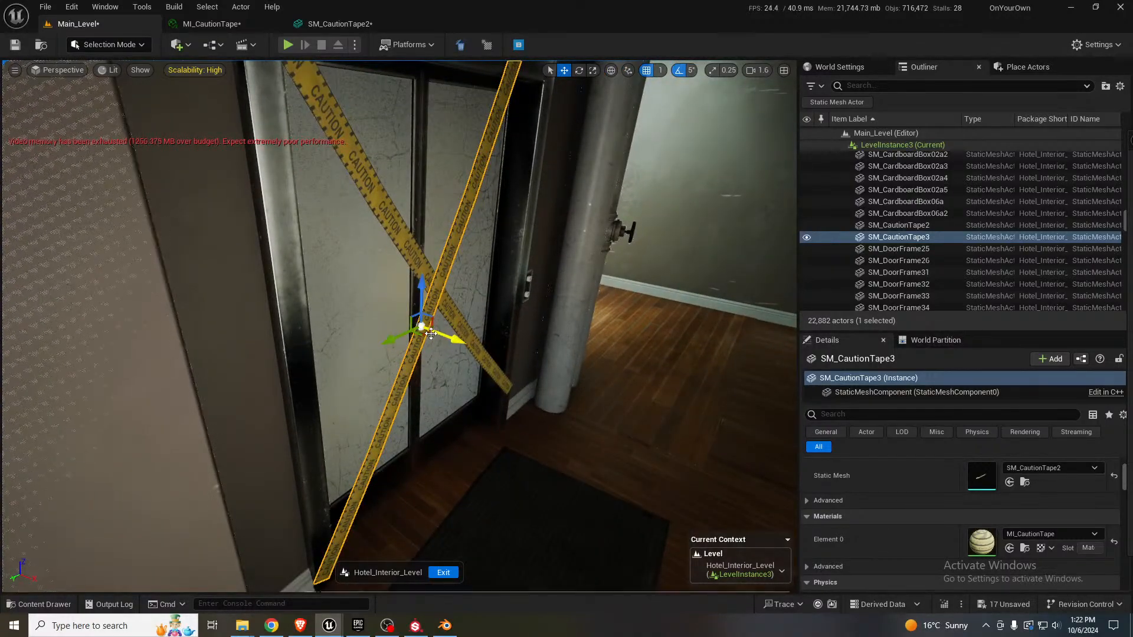
drag(455, 342, 453, 343)
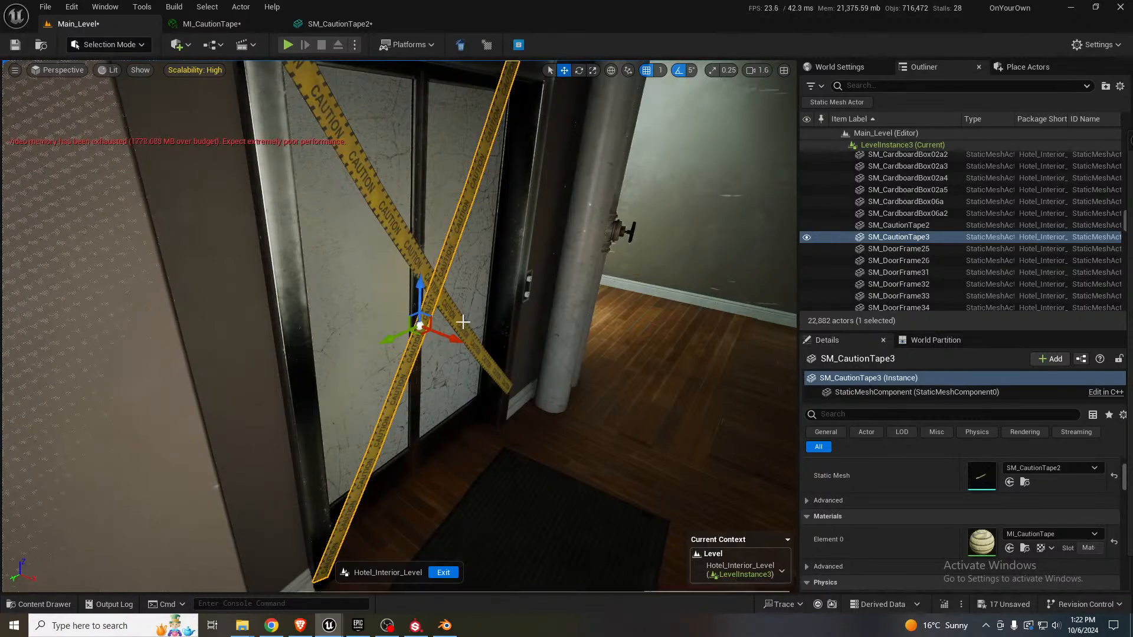
- Nudge SM_CautionTape2 slightly outward from the doors so it lies in front of the other tape, and save everything
right_drag(462, 322, 439, 324)
mouse_move(527, 331)
right_down()
mouse_move(485, 330)
mouse_move(526, 331)
right_up()
click(346, 357)
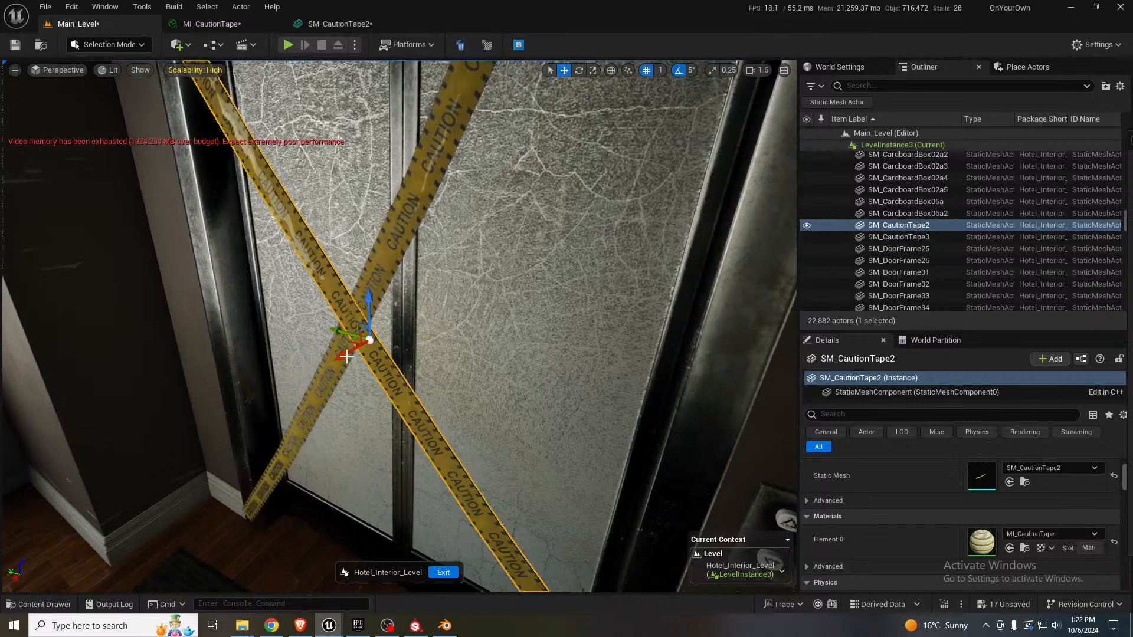
drag(356, 347, 353, 349)
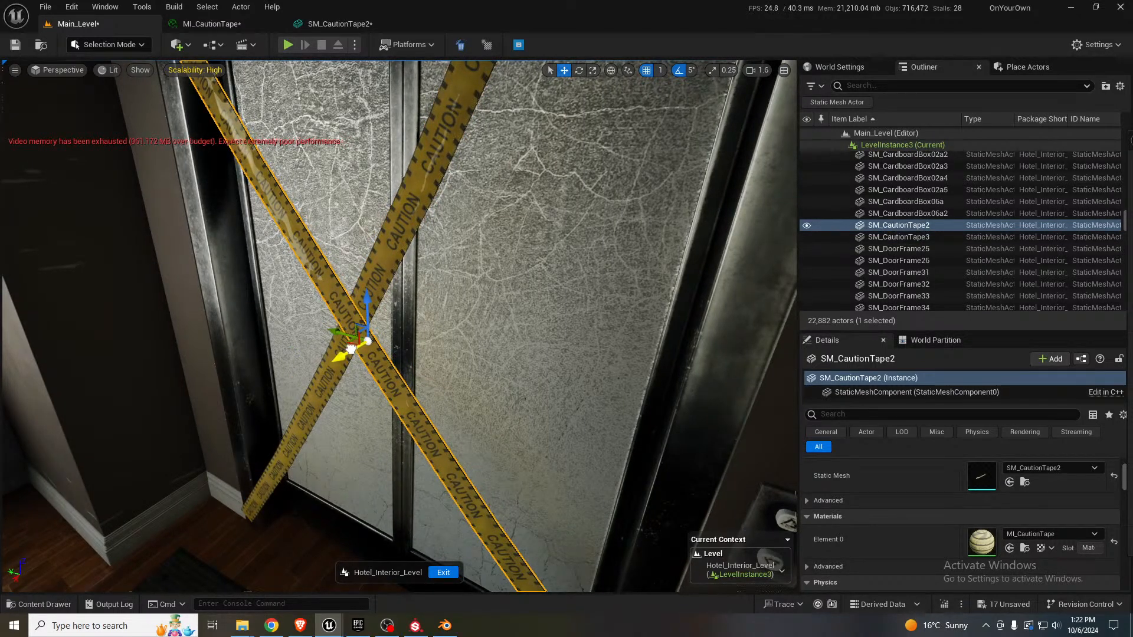
mouse_move(320, 168)
right_down()
mouse_move(310, 176)
mouse_move(319, 148)
right_up()
key(ctrl+shift+s)
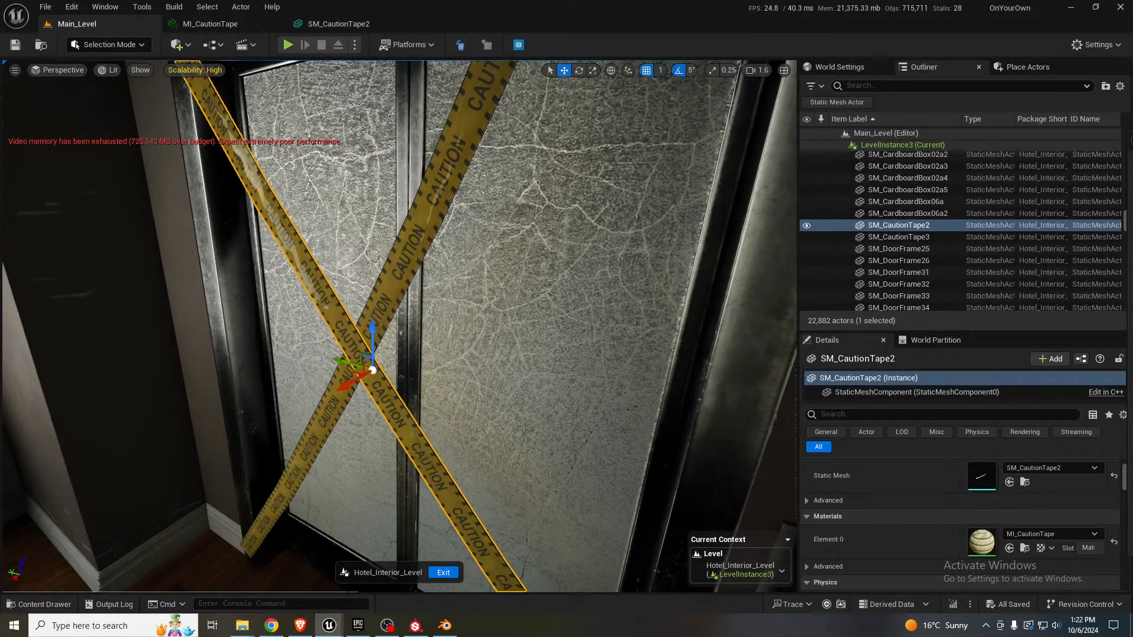
- Add sign_outoforder_01 to the wall beside the elevator and move it over the doors above the tape crossing
key(s)
mouse_move(235, 272)
right_down()
mouse_move(260, 230)
mouse_move(239, 267)
right_up()
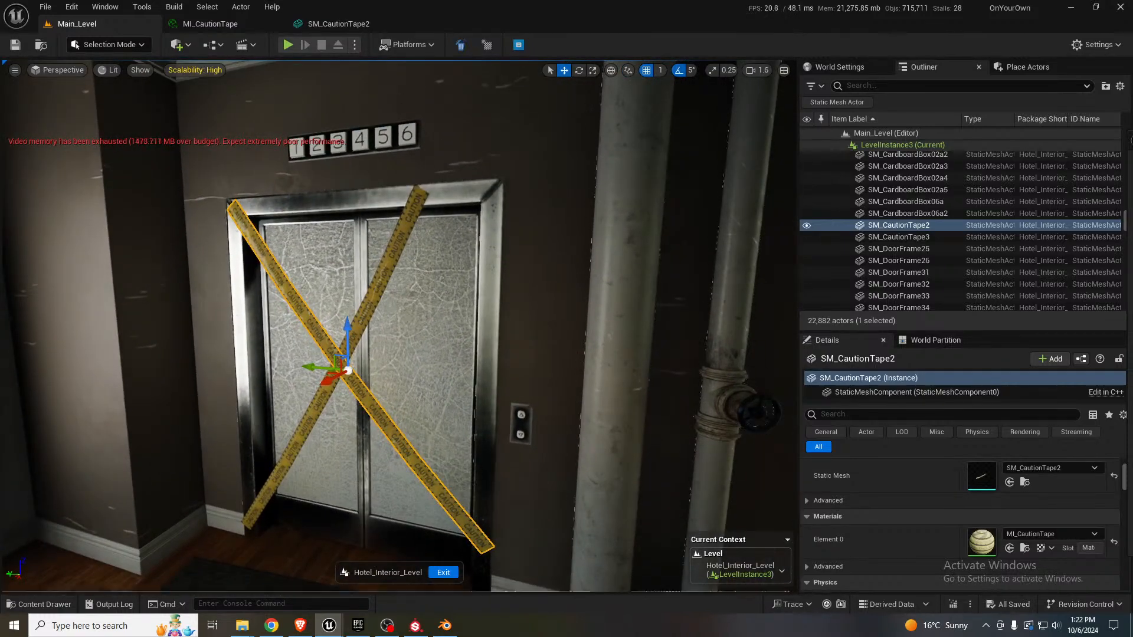
drag(1, 306, 613, 328)
key(e)
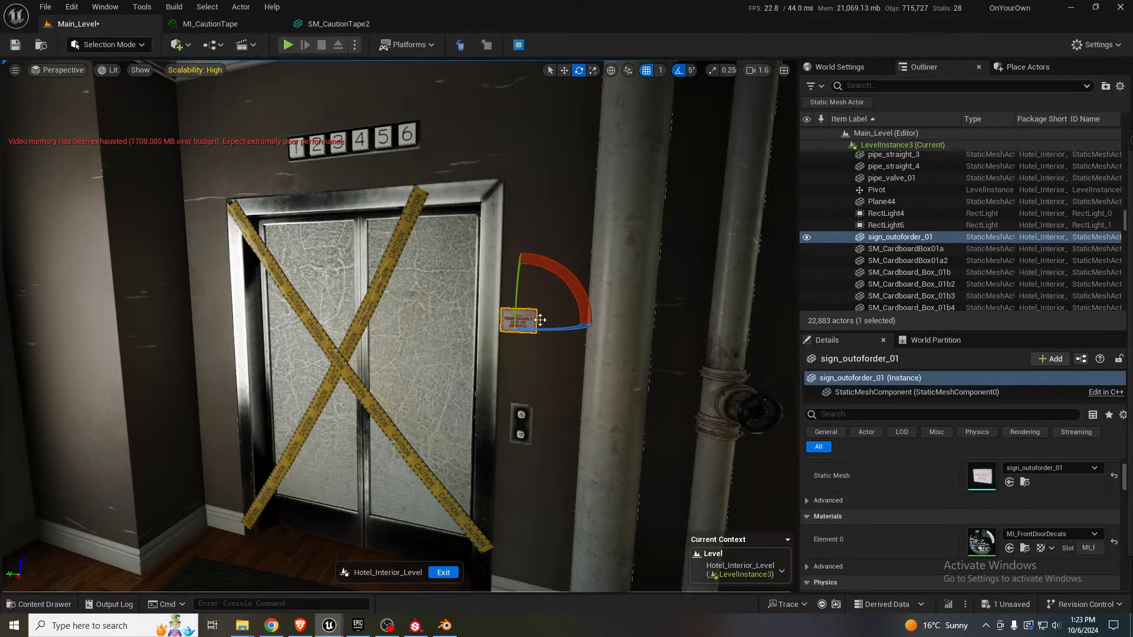
key(w)
drag(507, 310, 338, 297)
- Enlarge the out-of-service sign uniformly to a scale of 3
mouse_move(338, 297)
right_down()
mouse_move(310, 271)
mouse_move(331, 277)
right_up()
key(w)
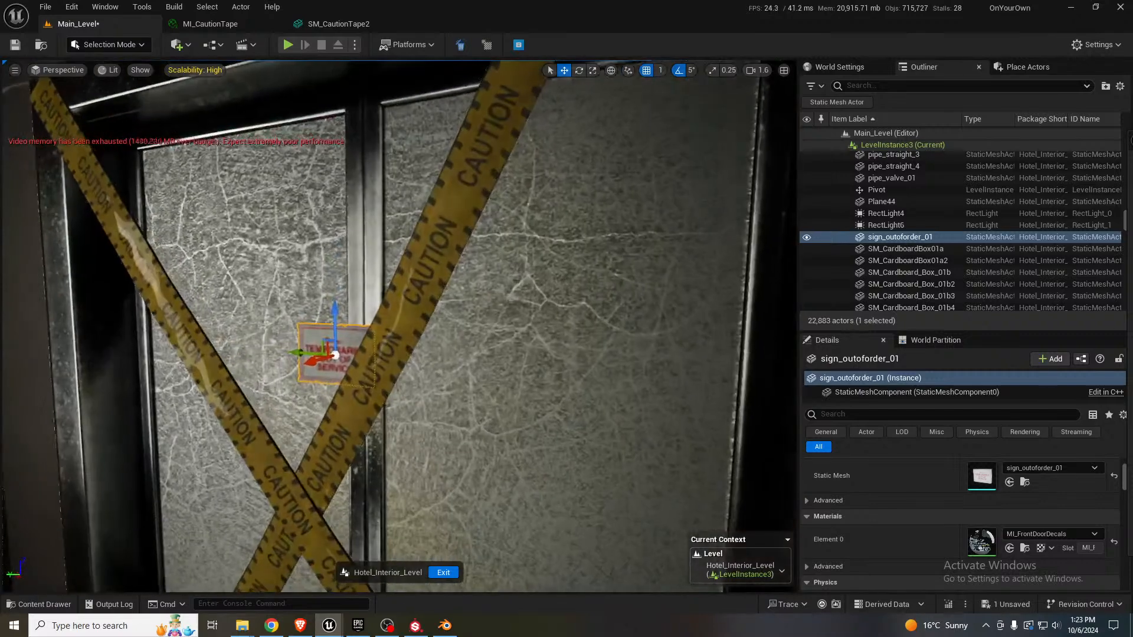
scroll(1004, 482, up, 3)
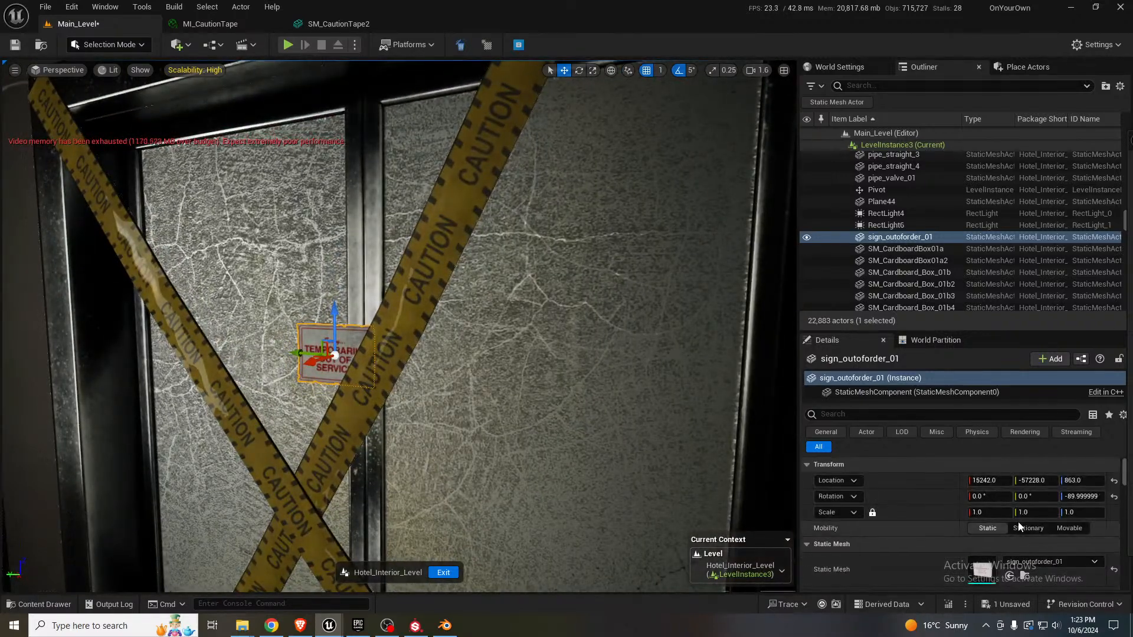
click(991, 513)
text(2)
key(Return)
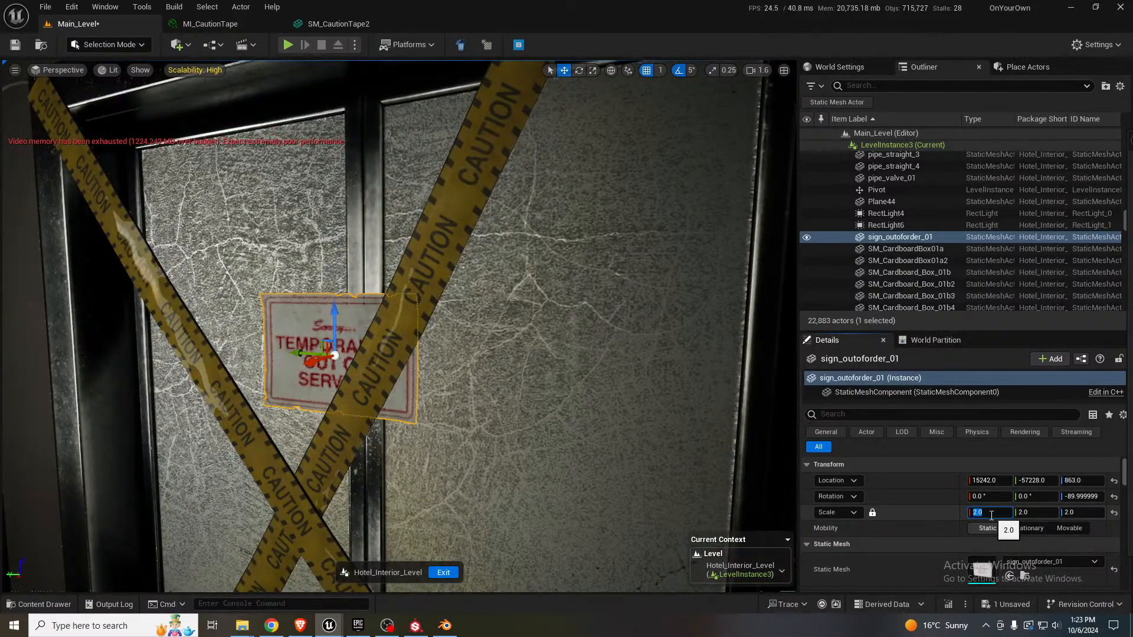
text(3)
key(Return)
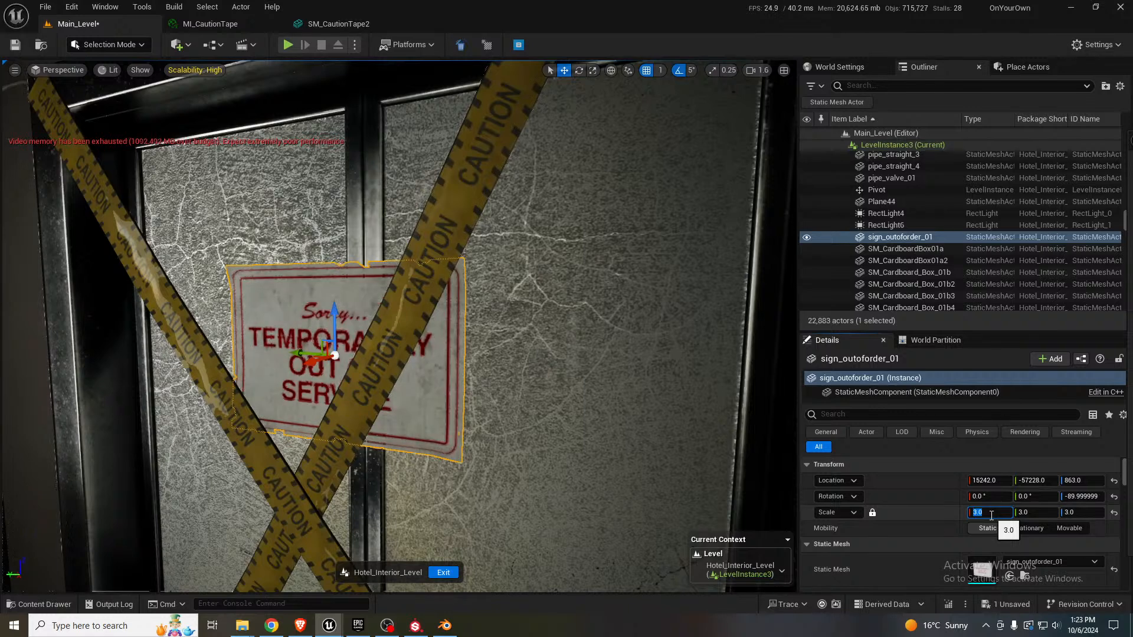
- Position the out-of-service sign on the right elevator door at X 15232, Y -57269 and Z 851
drag(315, 363, 282, 380)
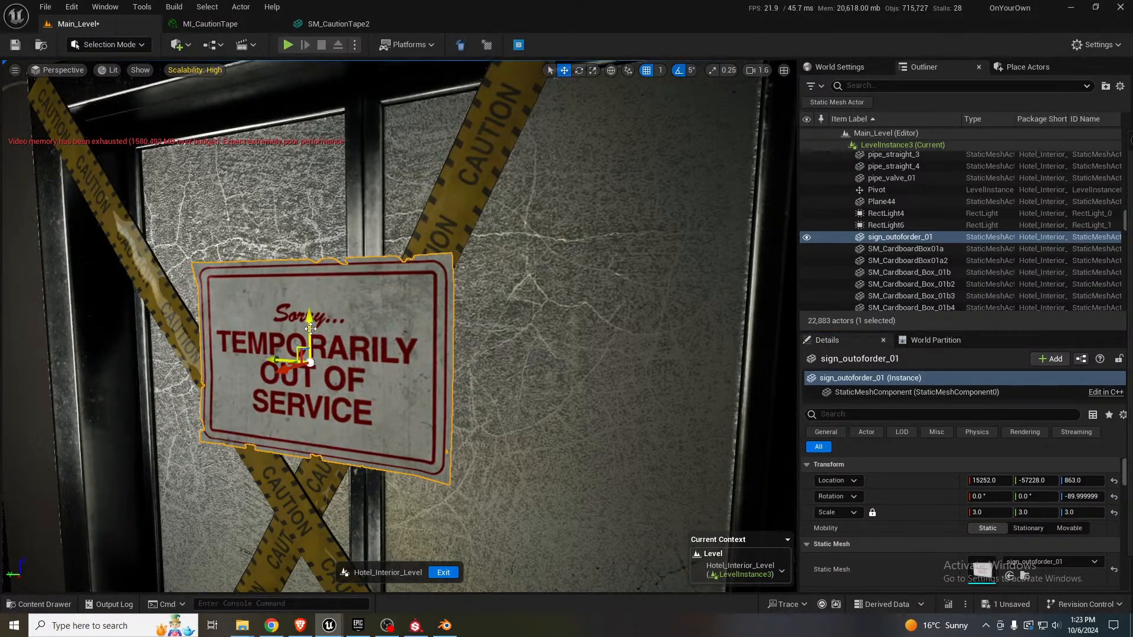
drag(309, 318, 312, 382)
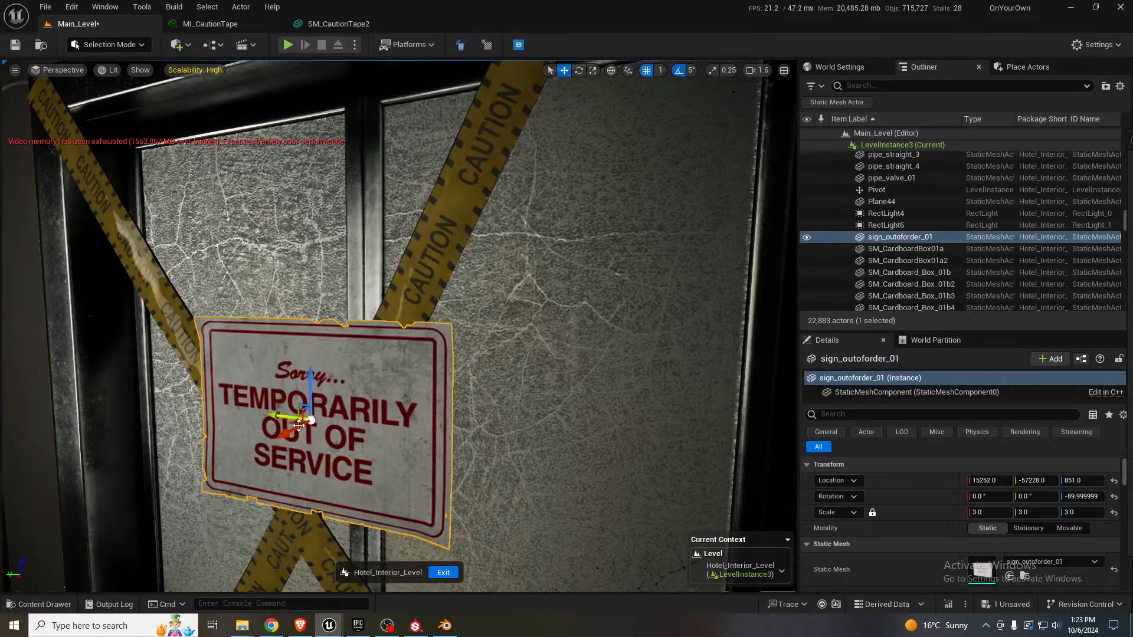
drag(298, 425, 490, 394)
right_drag(490, 393, 528, 378)
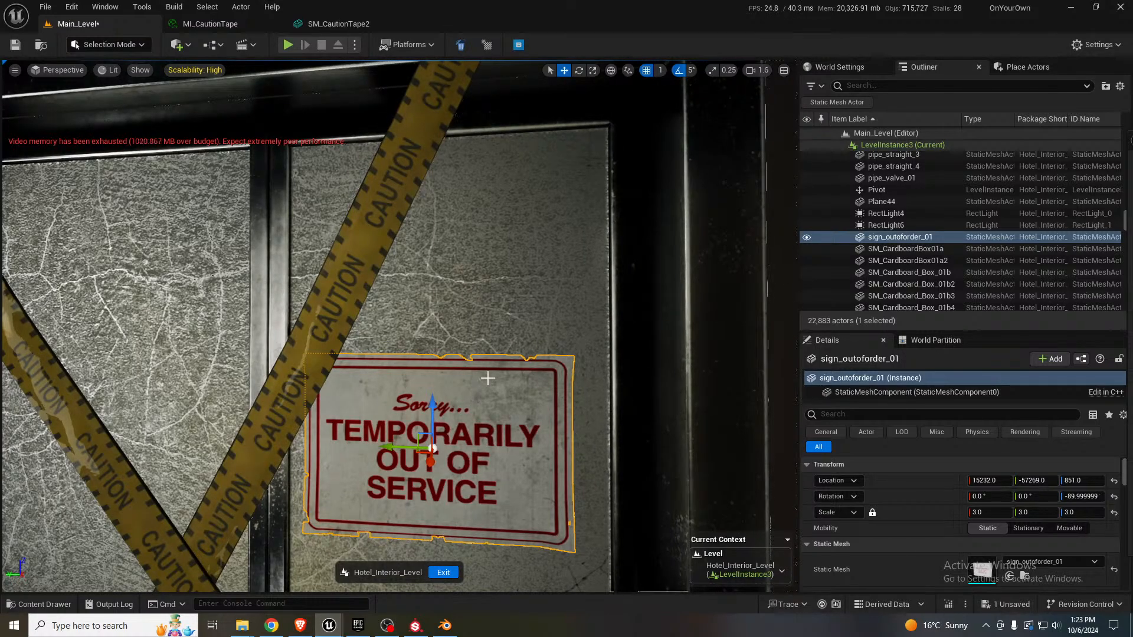
- Examine the out-of-service sign and the taped doors up close and from farther back
right_drag(344, 401, 399, 420)
key(s)
key(Escape)
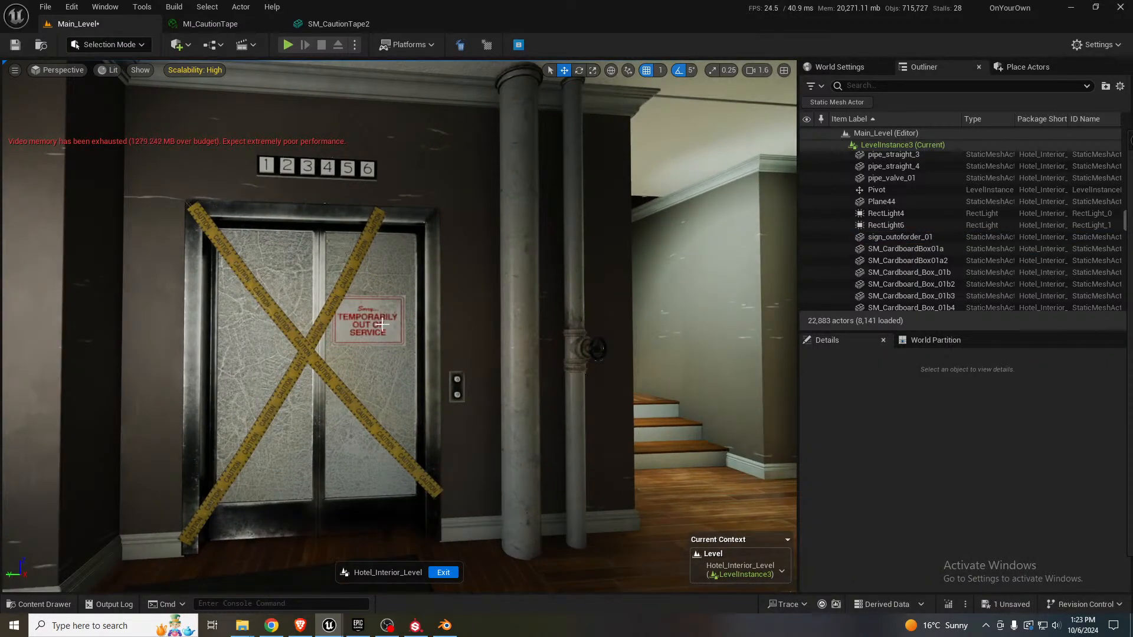
click(381, 323)
key(Escape)
mouse_move(366, 372)
right_down()
mouse_move(354, 373)
mouse_move(382, 371)
mouse_move(360, 372)
right_up()
key(w)
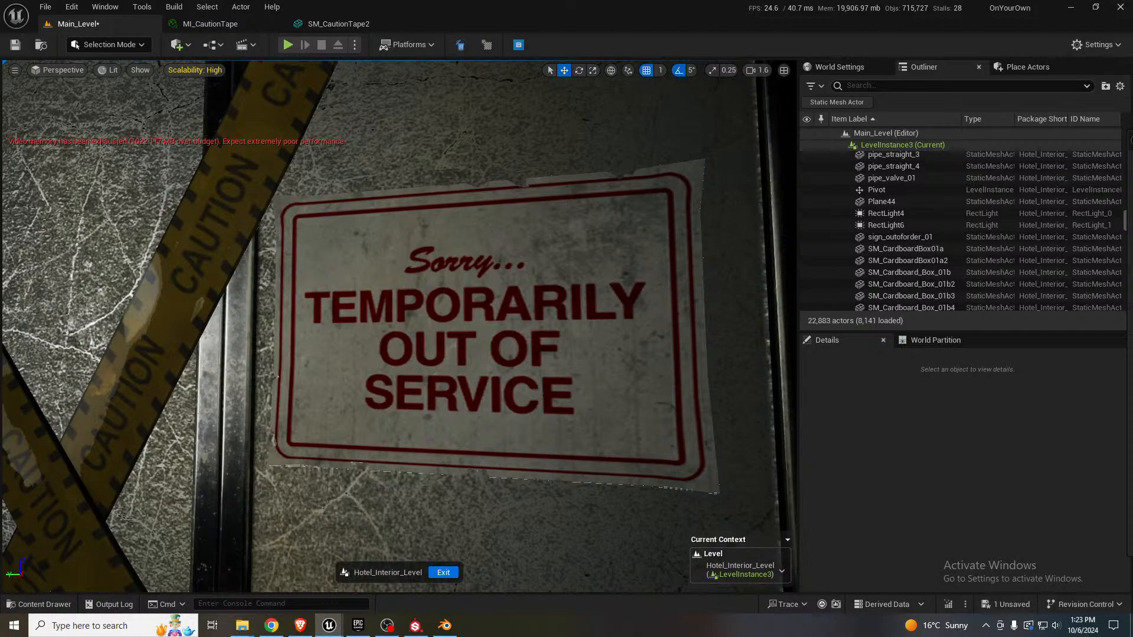
key(a)
right_drag(259, 376, 322, 384)
key(s)
key(a)
key(d)
key(s)
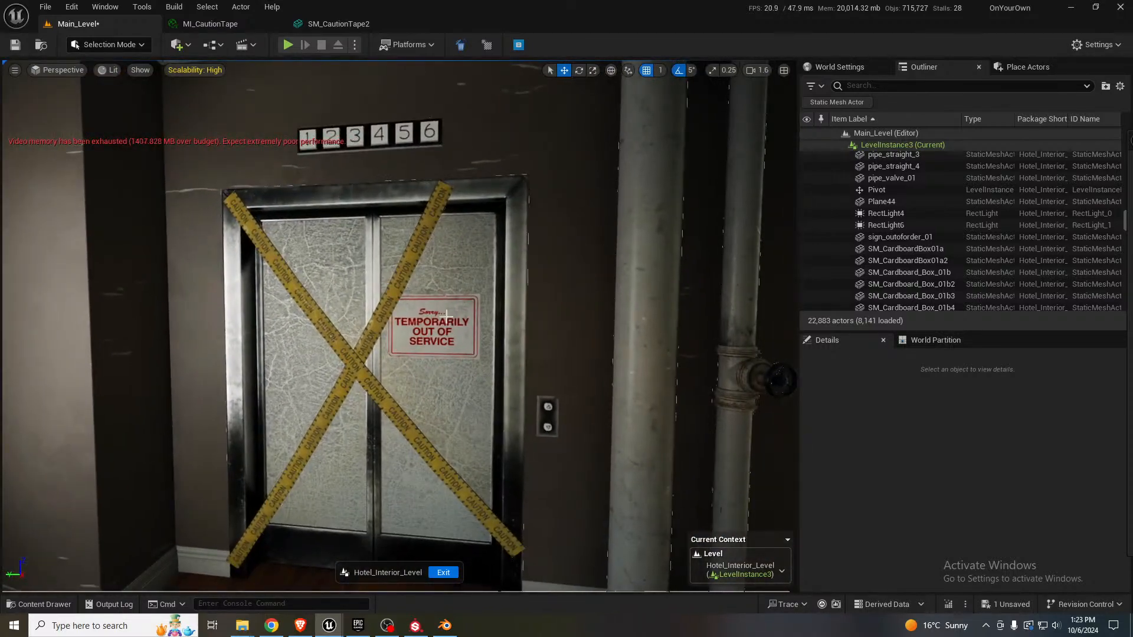
- Lower the out-of-service sign on the right door to Z 837 and deselect it
click(431, 327)
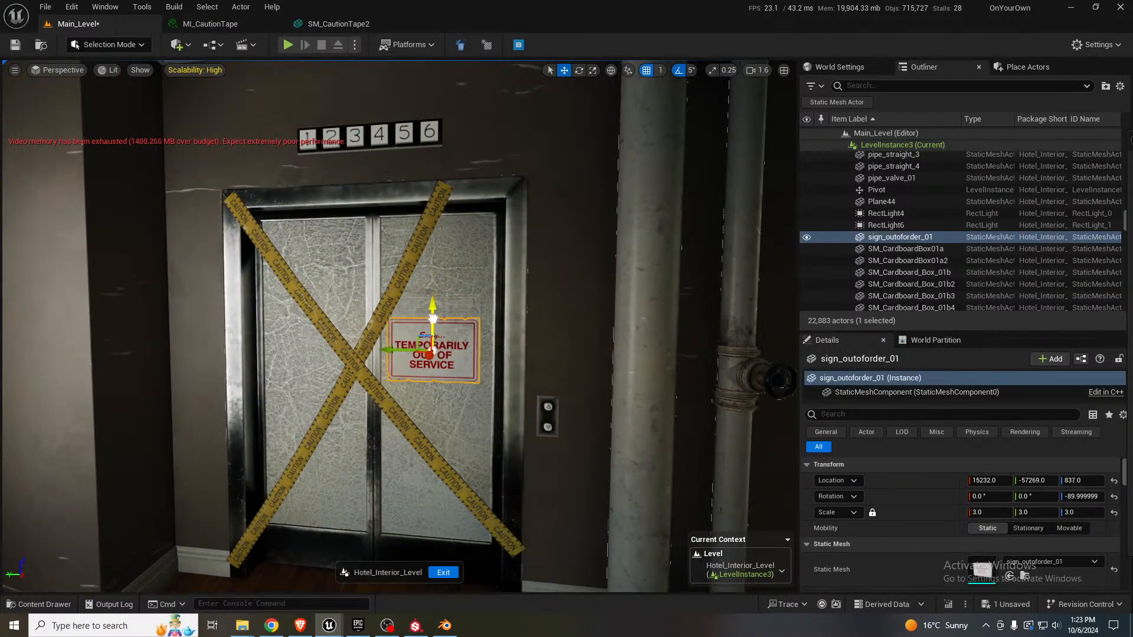
key(Escape)
right_drag(429, 327, 400, 347)
key(s)
key(s)
key(w)
key(s)
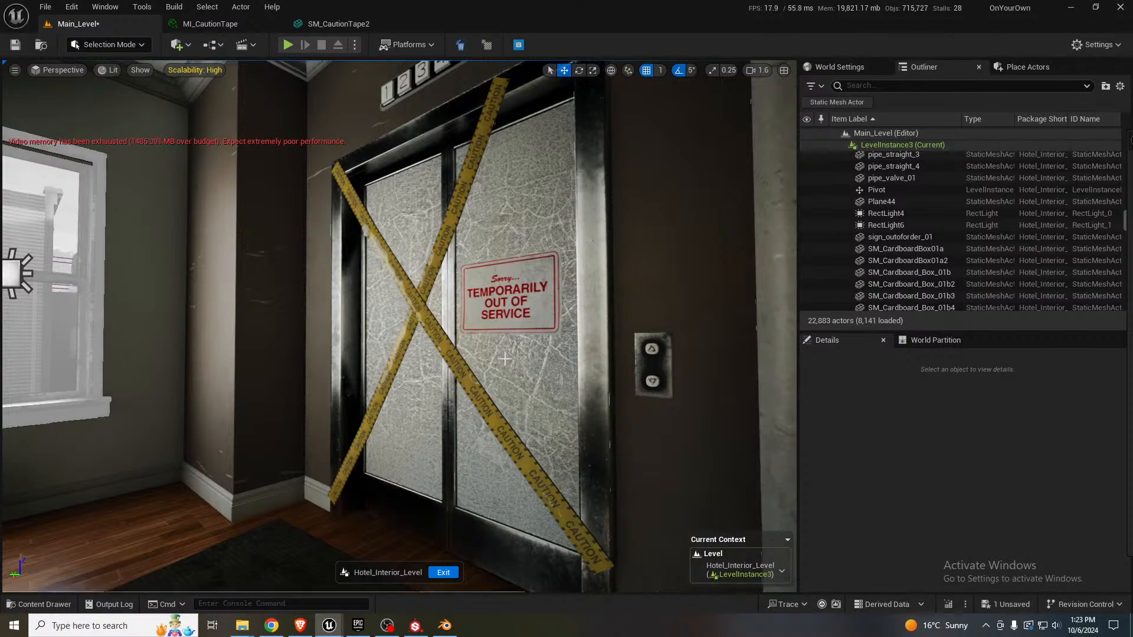
- Examine the finished elevator entrance and the surrounding hallway from several viewpoints, including the door surface under the tapes and sign
mouse_move(505, 359)
right_down()
mouse_move(484, 377)
mouse_move(483, 336)
mouse_move(510, 338)
mouse_move(494, 356)
mouse_move(512, 355)
mouse_move(490, 344)
right_up()
key(a)
key(d)
key(a)
key(d)
key(s)
right_drag(565, 306, 427, 308)
key(d)
key(a)
key(w)
scroll(595, 301, up, 5)
key(s)
key(w)
key(s)
scroll(594, 299, down, 4)
key(w)
key(s)
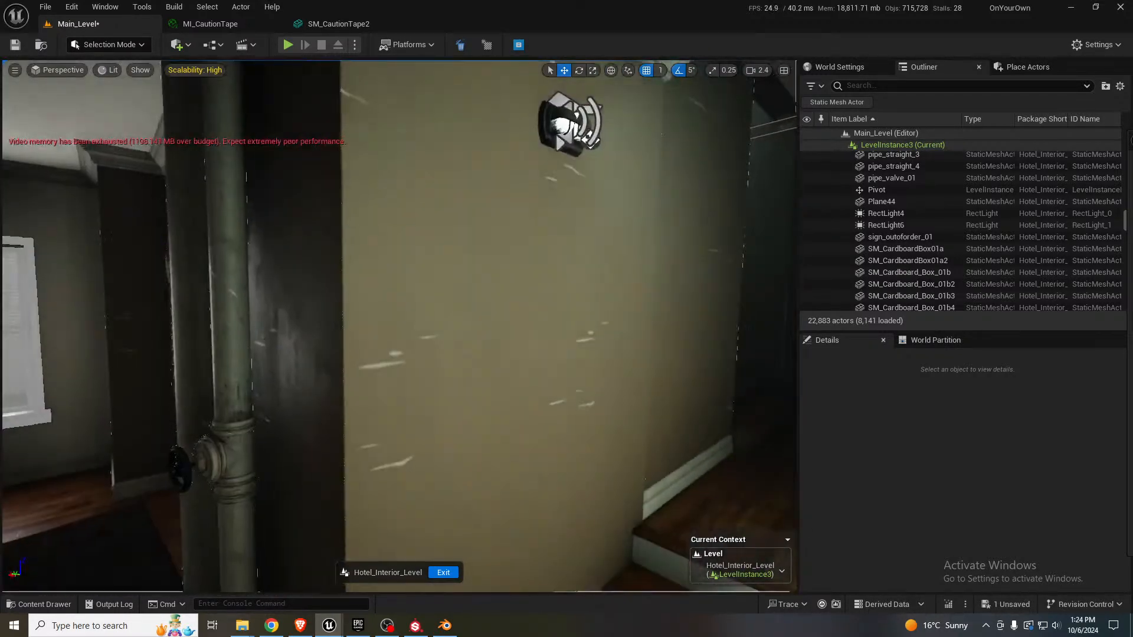
mouse_move(534, 498)
right_down()
mouse_move(478, 496)
mouse_move(534, 497)
right_up()
key(w)
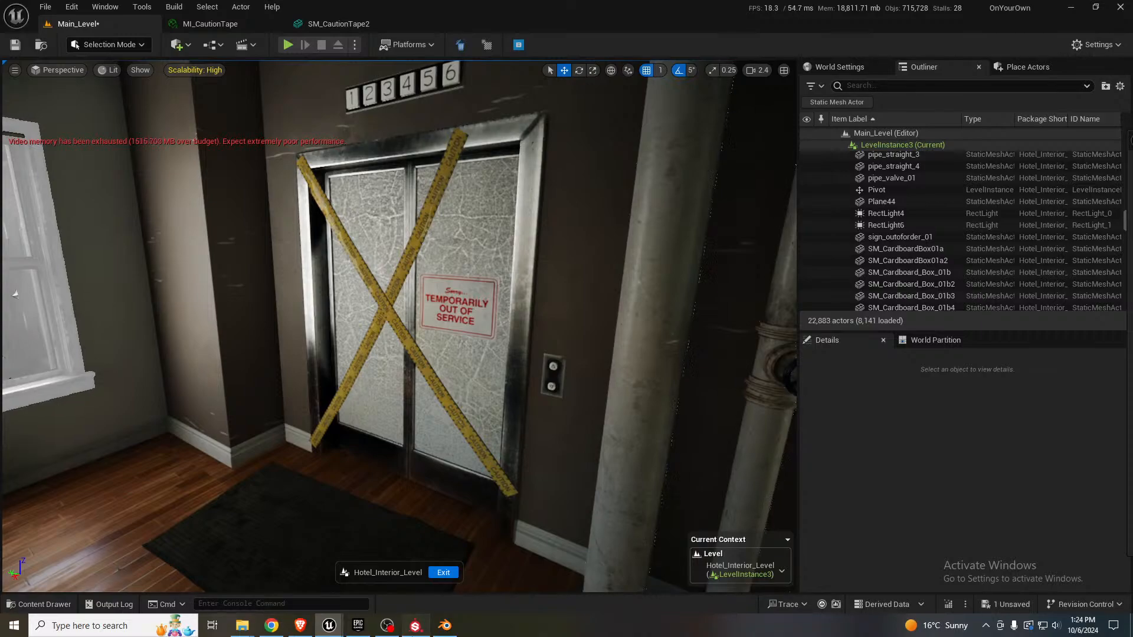
- Switch to the ELEVATOR project in Substance Painter, examine the cracked door panels from several angles, and save the project
click(415, 625)
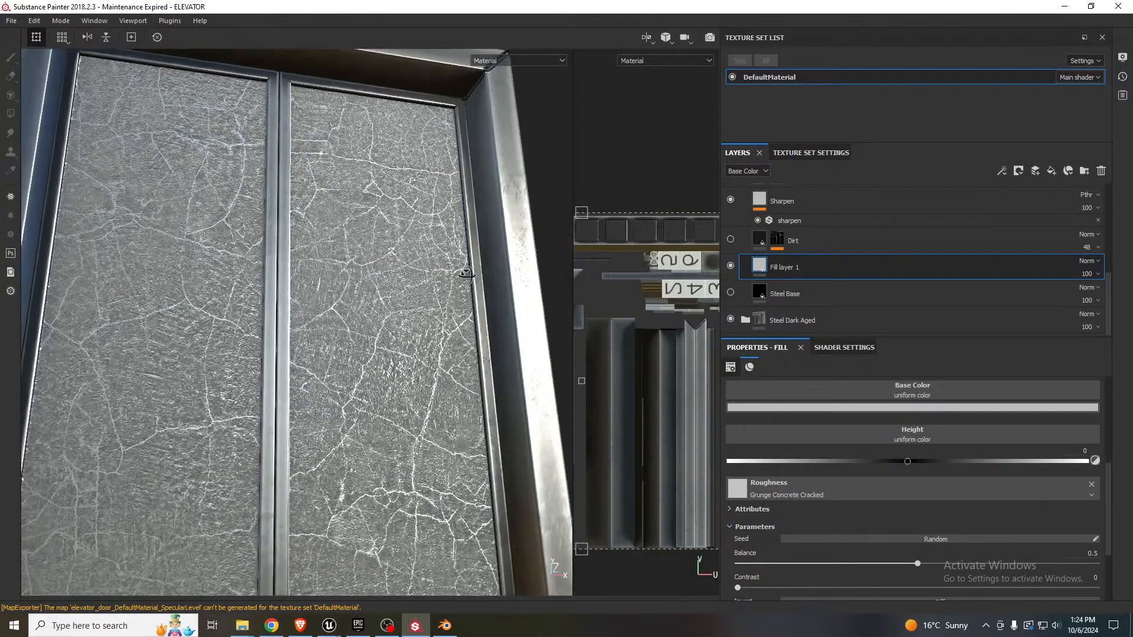
mouse_move(342, 370)
alt+mouse_down()
mouse_move(374, 361)
mouse_move(344, 370)
mouse_move(369, 405)
mouse_move(294, 418)
mouse_move(372, 407)
mouse_move(286, 412)
mouse_move(374, 362)
mouse_move(336, 391)
alt+mouse_up()
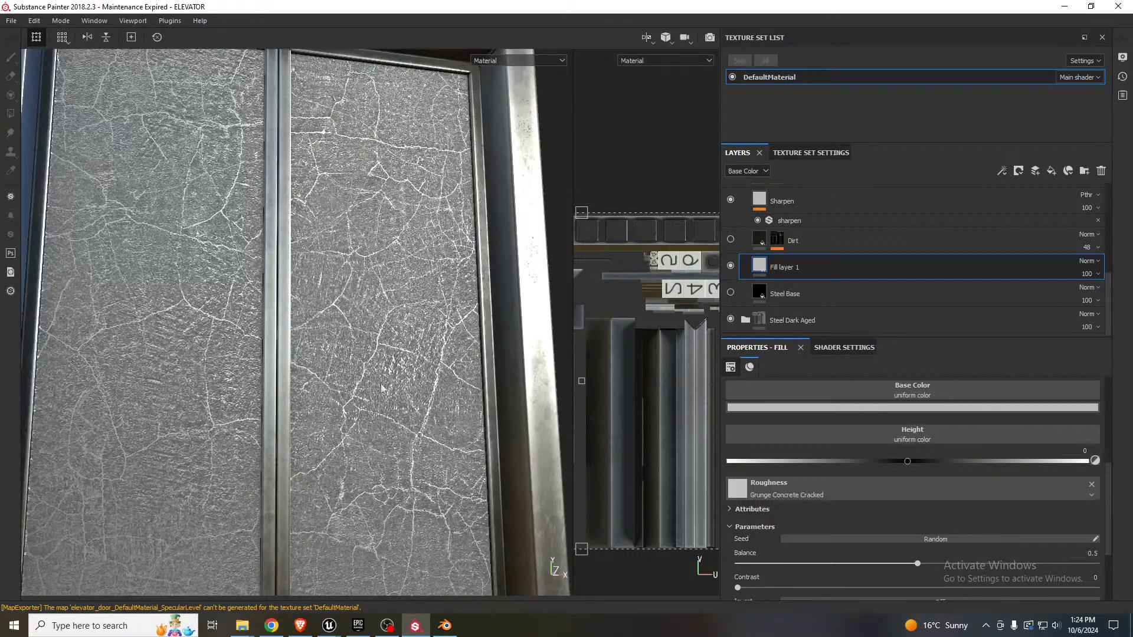
scroll(804, 295, up, 3)
scroll(801, 275, down, 3)
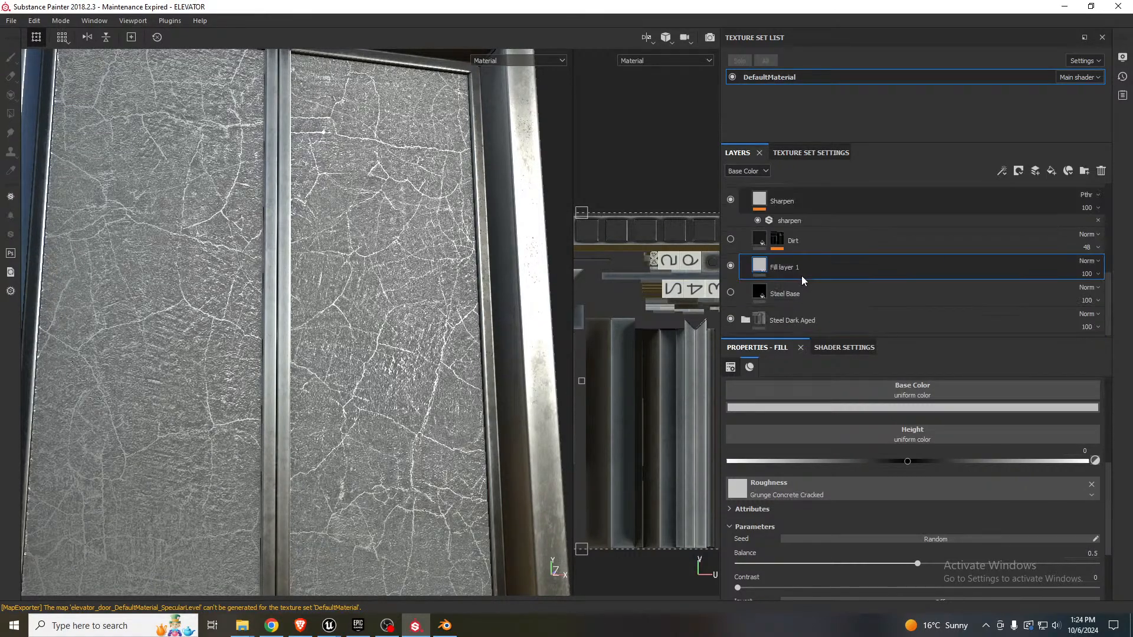
alt+drag(450, 296, 364, 331)
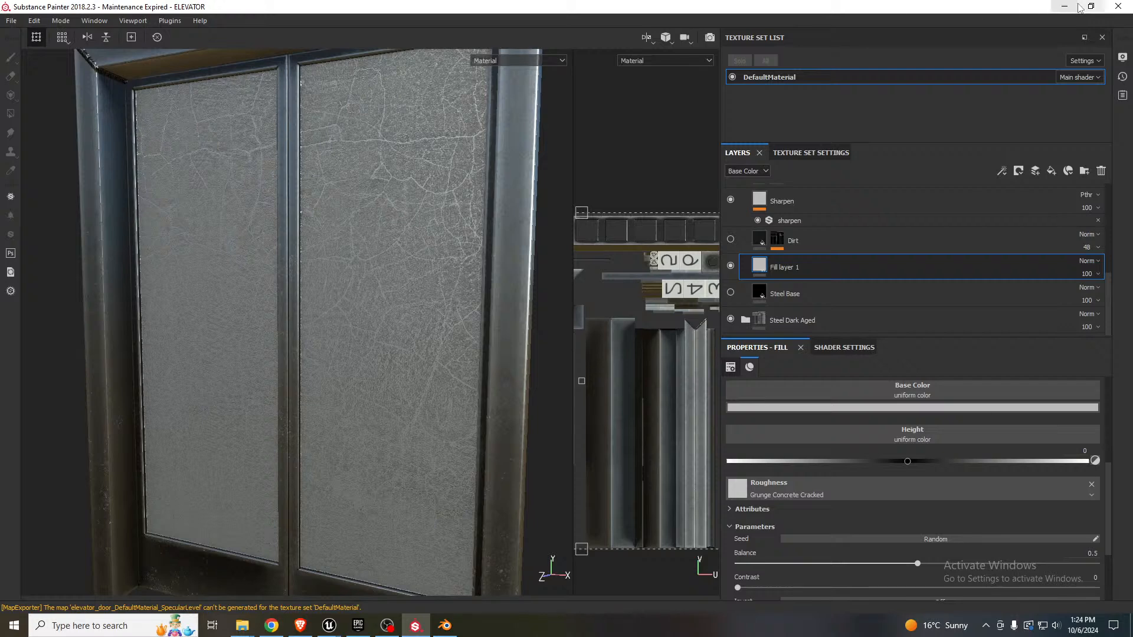
alt+drag(387, 236, 374, 242)
key(ctrl+s)
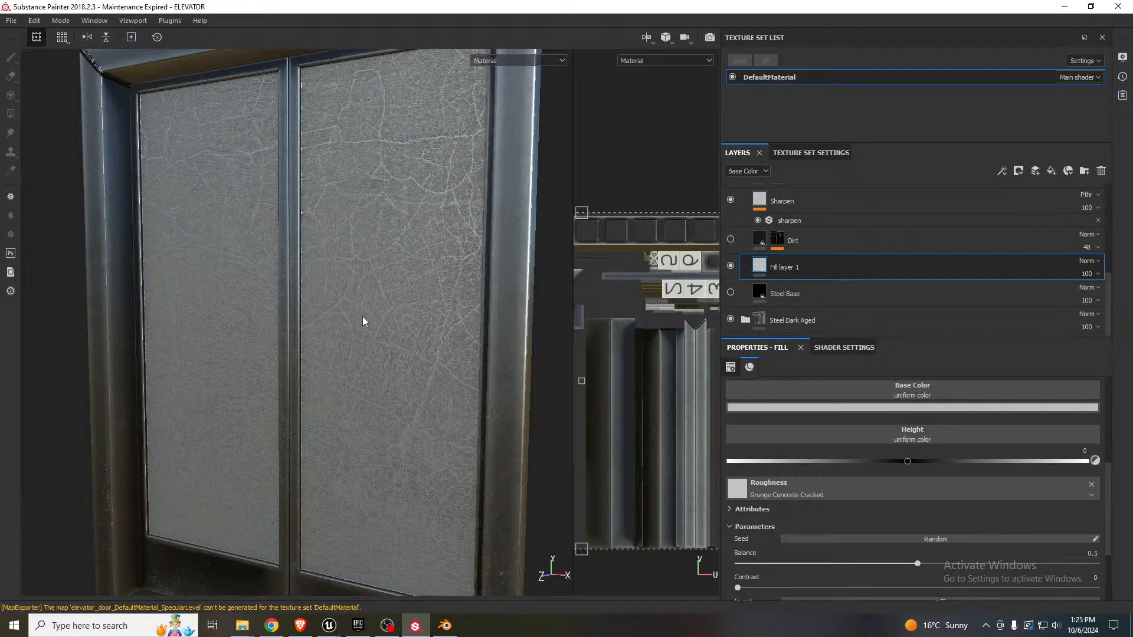
mouse_move(363, 317)
alt+mouse_down()
mouse_move(404, 273)
mouse_move(382, 323)
alt+mouse_up()
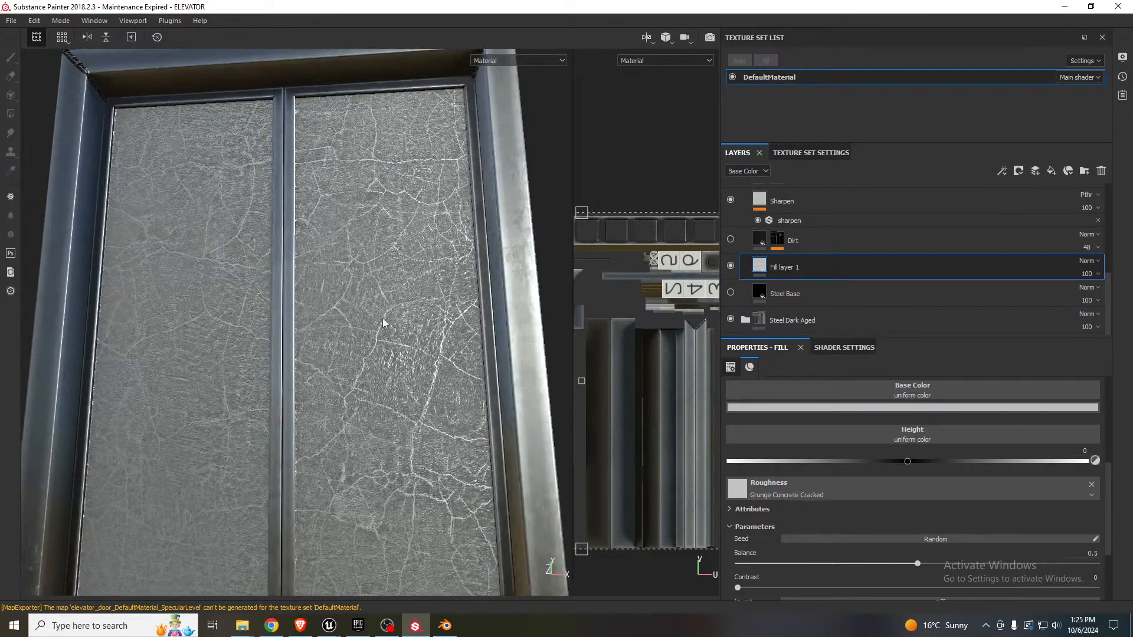
- Replace the roughness map of Fill layer 1 with Grunge Dust Spread and check the door panels from another angle
scroll(799, 520, down, 2)
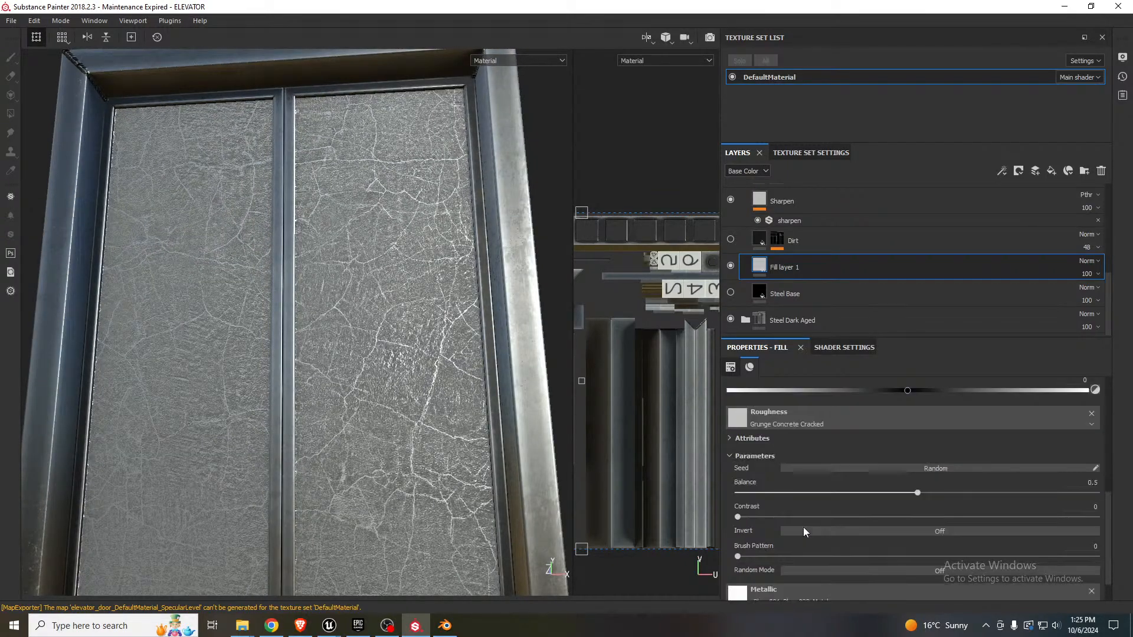
scroll(803, 531, down, 1)
scroll(802, 531, up, 2)
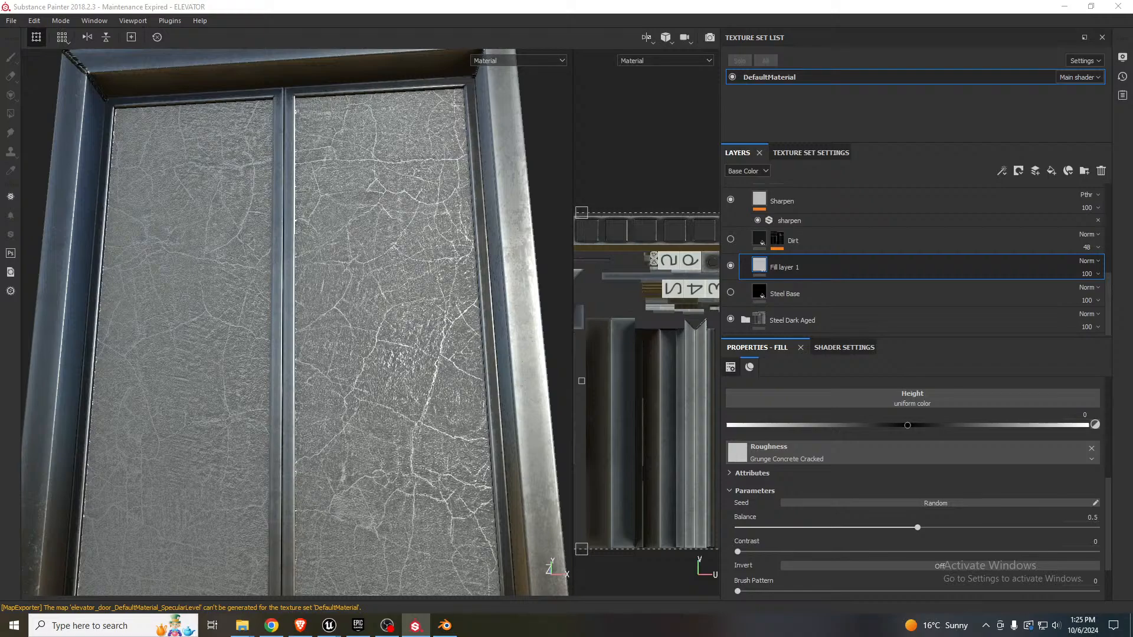
drag(872, 429, 850, 451)
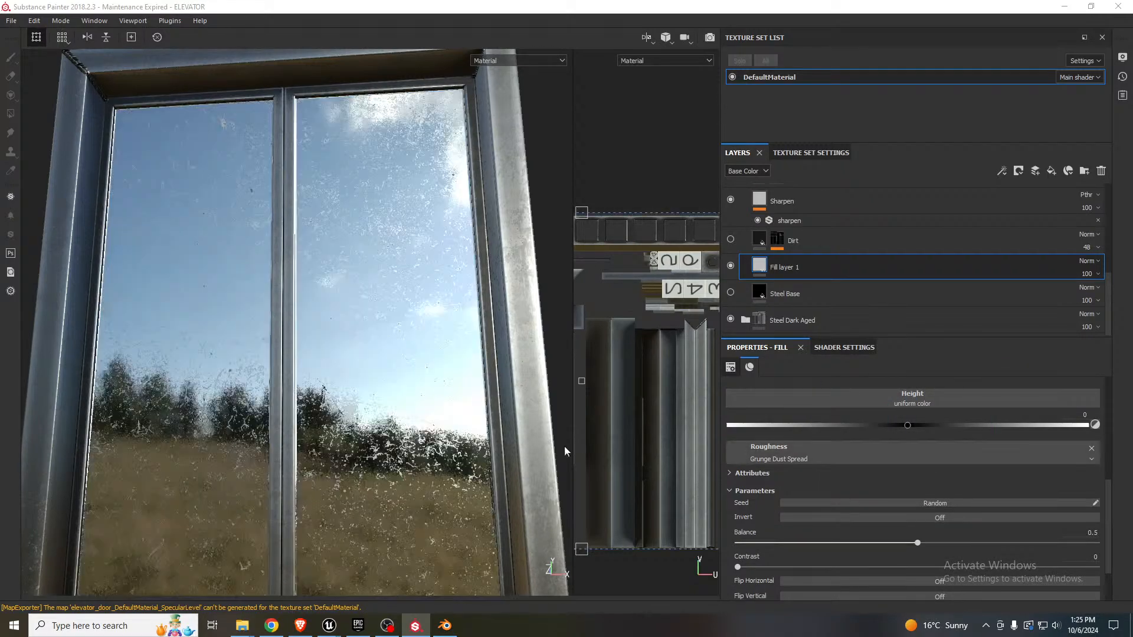
mouse_move(395, 386)
alt+mouse_down()
mouse_move(419, 431)
mouse_move(395, 443)
mouse_move(387, 406)
alt+mouse_up()
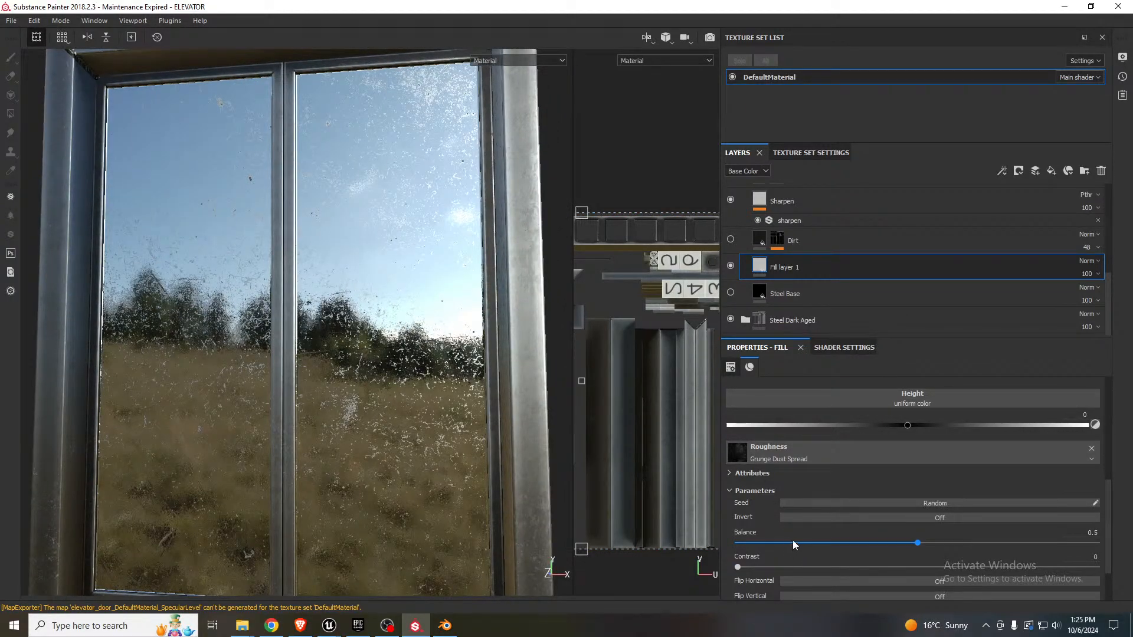
- Try roughness balance values from 0.09 up to 0.93 for the Grunge Dust Spread map on Fill layer 1
drag(793, 543, 758, 543)
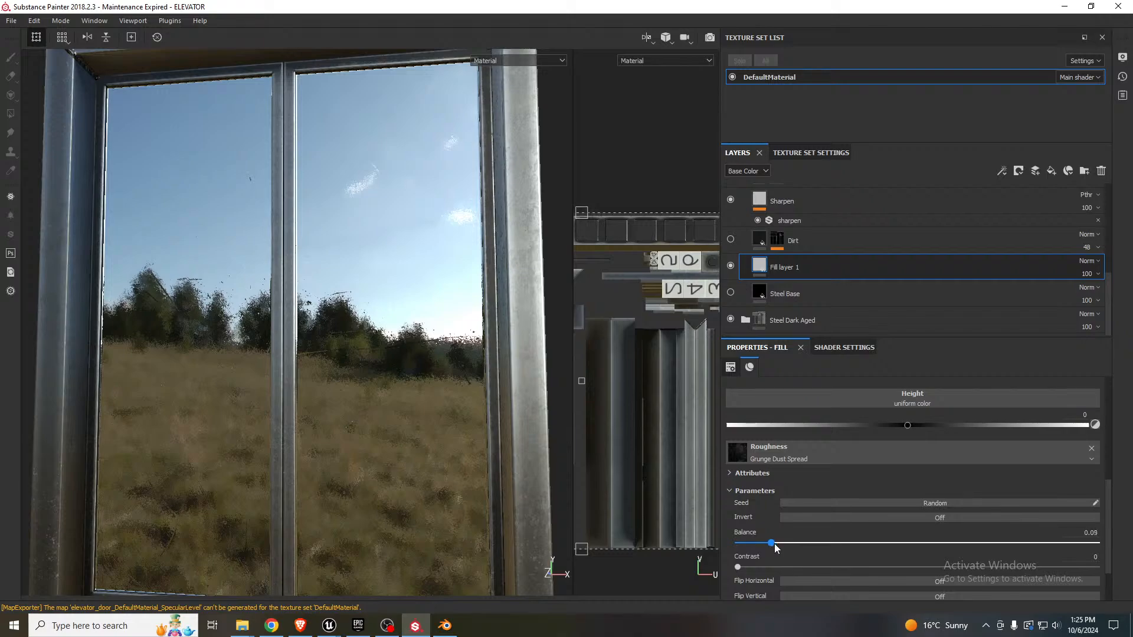
drag(922, 549, 1040, 552)
drag(1103, 551, 1068, 555)
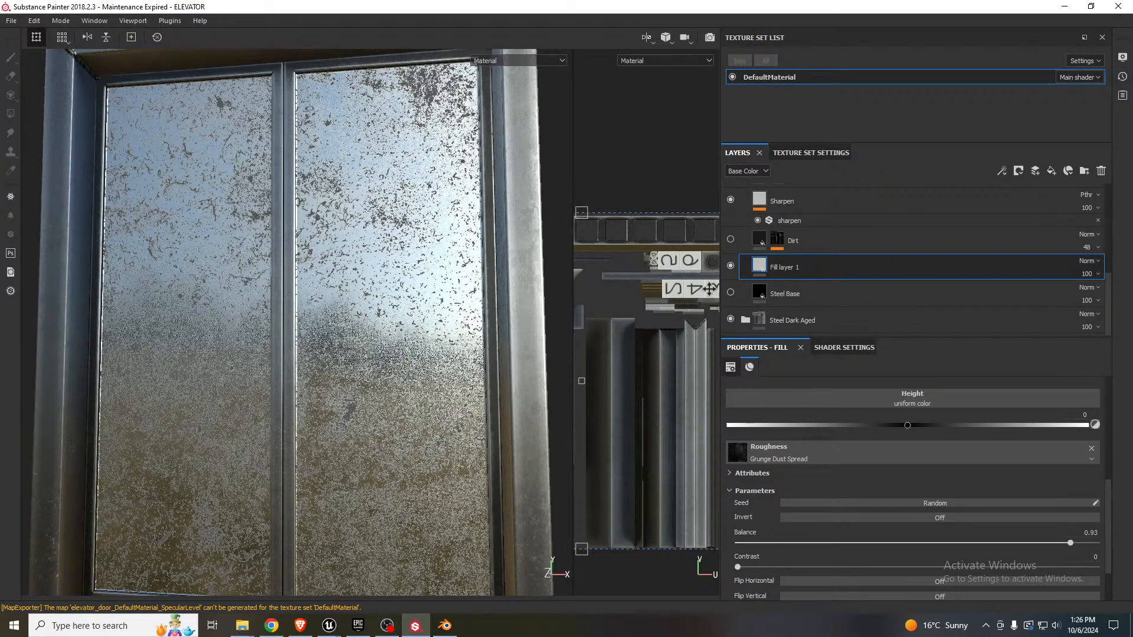
alt+drag(384, 298, 508, 341)
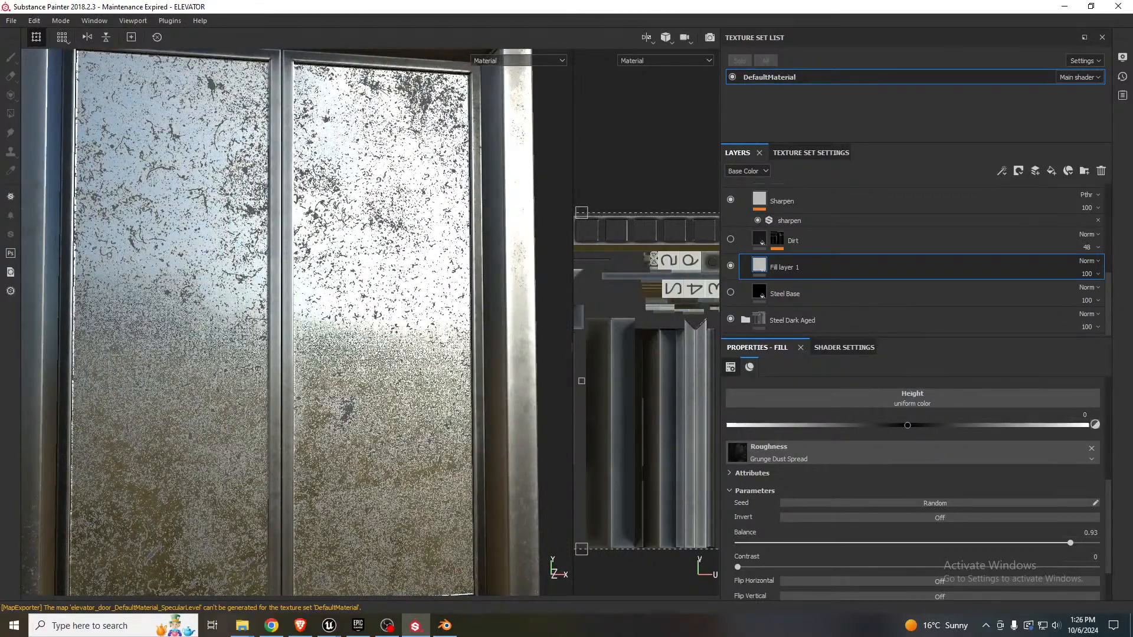
- Try Grunge Dirt Muddy as the roughness map of Fill layer 1, with balance 0.59 and contrast 0
drag(870, 407, 827, 452)
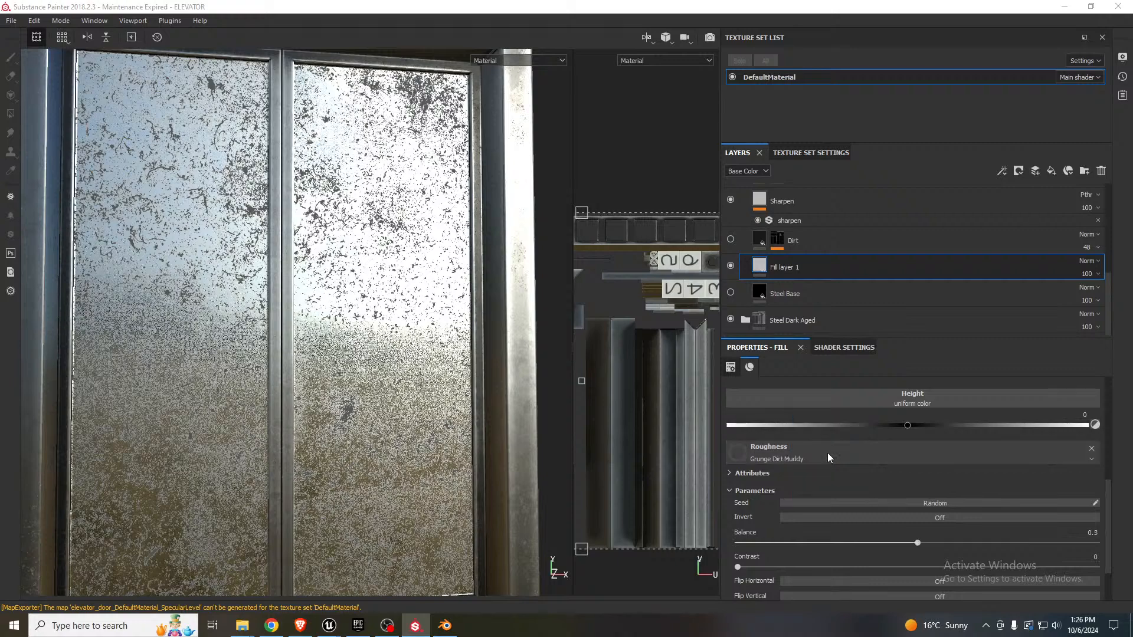
alt+drag(396, 358, 350, 358)
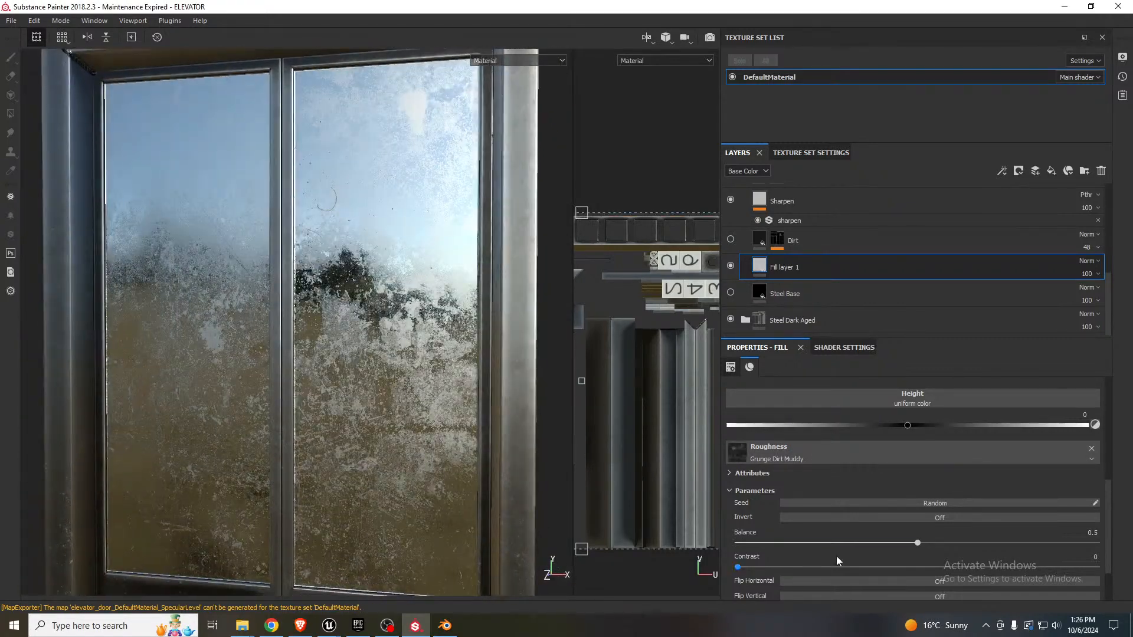
drag(775, 566, 813, 570)
drag(900, 573, 831, 542)
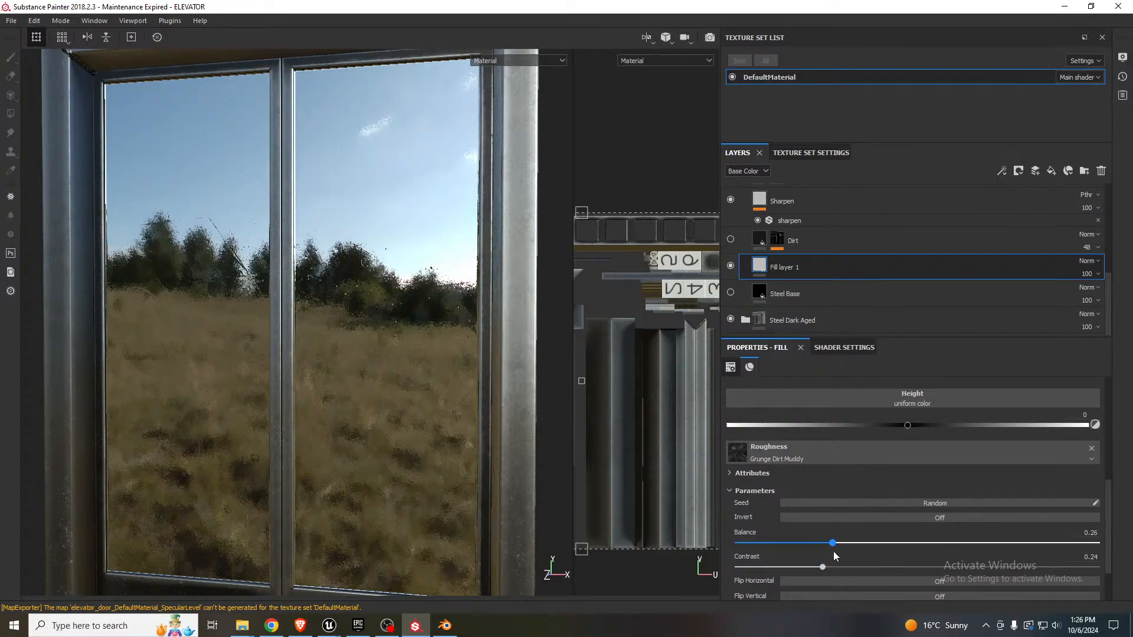
drag(1053, 550, 950, 558)
drag(822, 566, 737, 567)
mouse_move(378, 348)
alt+mouse_down()
mouse_move(407, 327)
mouse_move(390, 386)
mouse_move(378, 364)
mouse_move(423, 328)
mouse_move(412, 367)
mouse_move(367, 416)
mouse_move(369, 334)
alt+mouse_up()
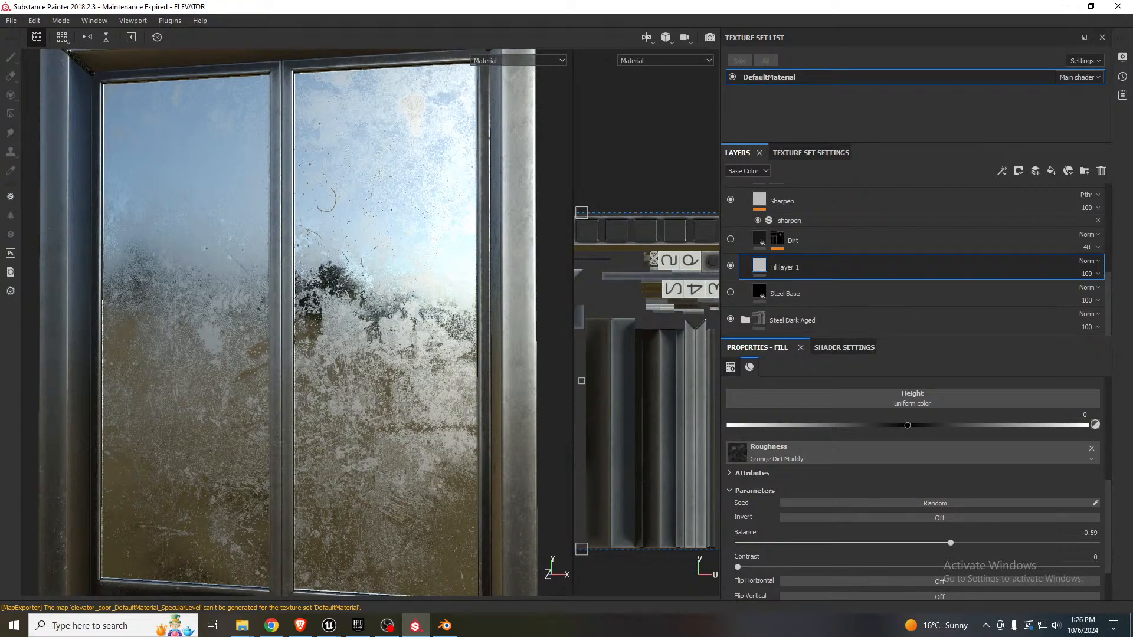
- Replace the roughness map of Fill layer 1 with Grunge Wipe Brushed and check the door panels from another angle
drag(1132, 444, 735, 449)
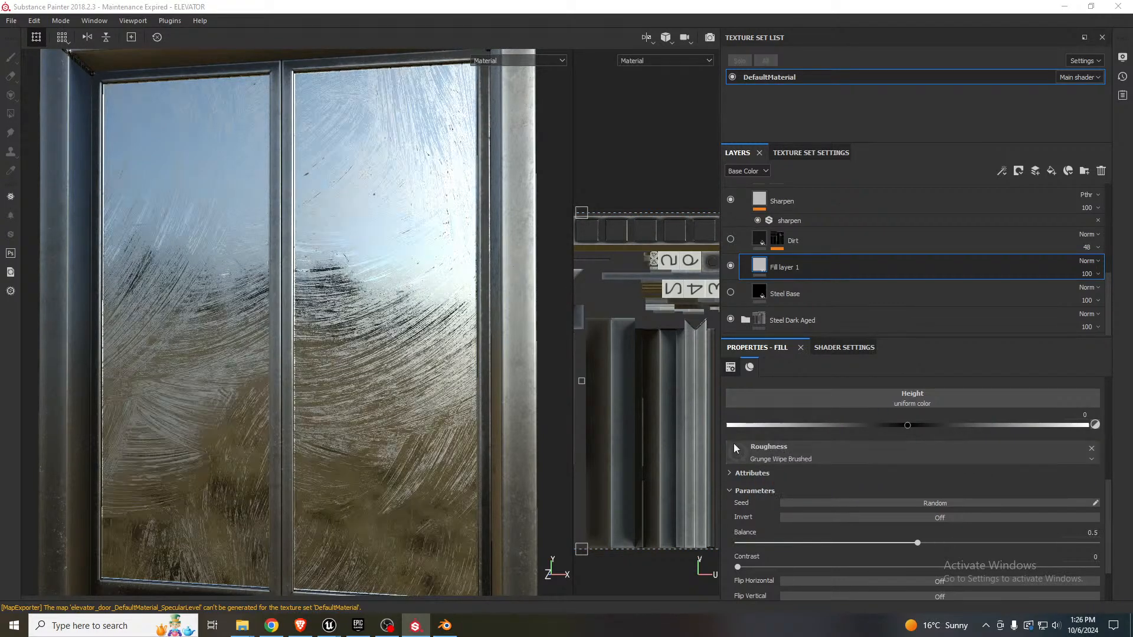
mouse_move(399, 313)
alt+mouse_down()
mouse_move(425, 301)
mouse_move(405, 319)
mouse_move(414, 352)
mouse_move(437, 348)
mouse_move(407, 370)
alt+mouse_up()
alt+middle_drag(408, 376, 393, 359)
mouse_move(394, 365)
alt+mouse_down()
mouse_move(418, 305)
mouse_move(390, 345)
mouse_move(402, 349)
alt+mouse_up()
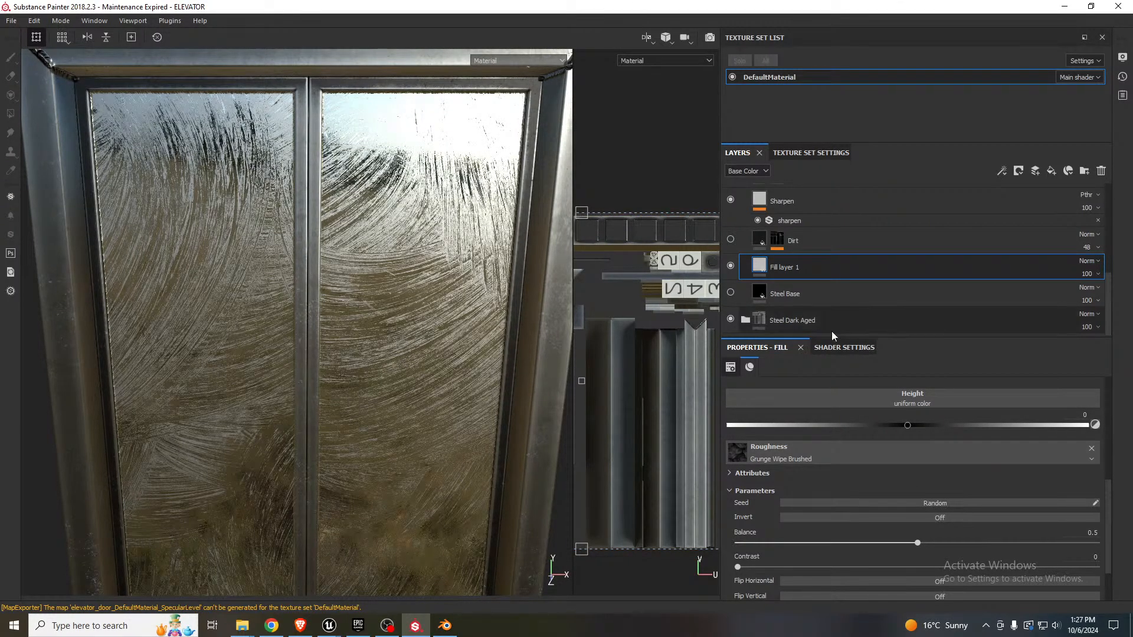
- Set the UV scale of Fill layer 1 to 1.93 and check the smear pattern on the door panels
click(763, 269)
mouse_move(855, 454)
mouse_down()
mouse_move(873, 453)
mouse_move(858, 463)
mouse_up()
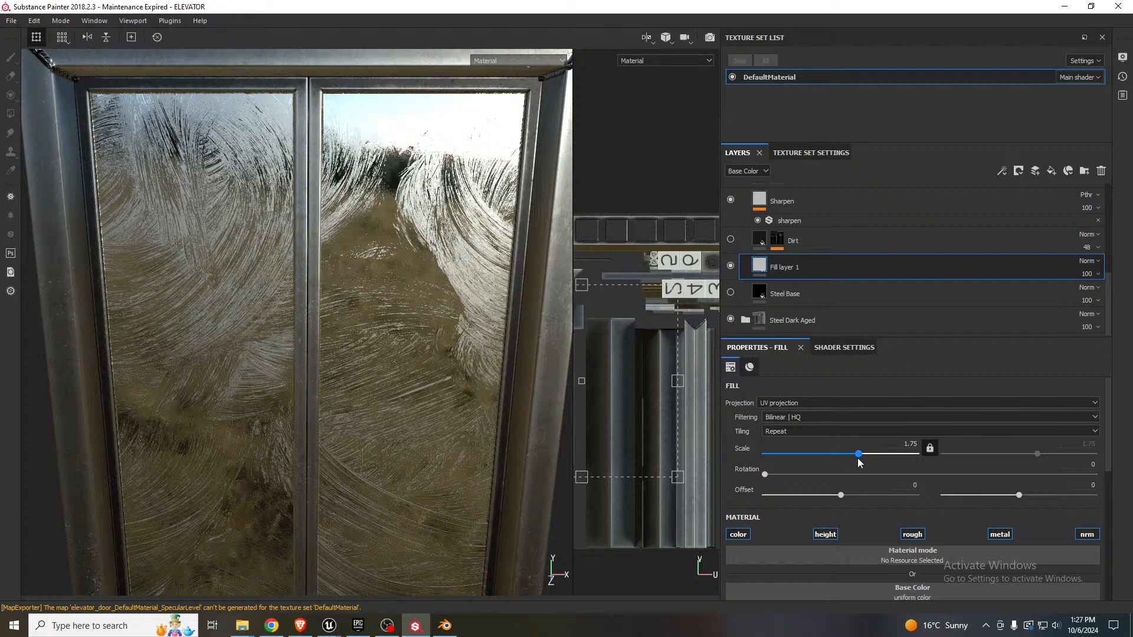
drag(859, 462, 858, 459)
mouse_move(428, 373)
alt+mouse_down()
mouse_move(427, 352)
mouse_move(447, 372)
alt+mouse_up()
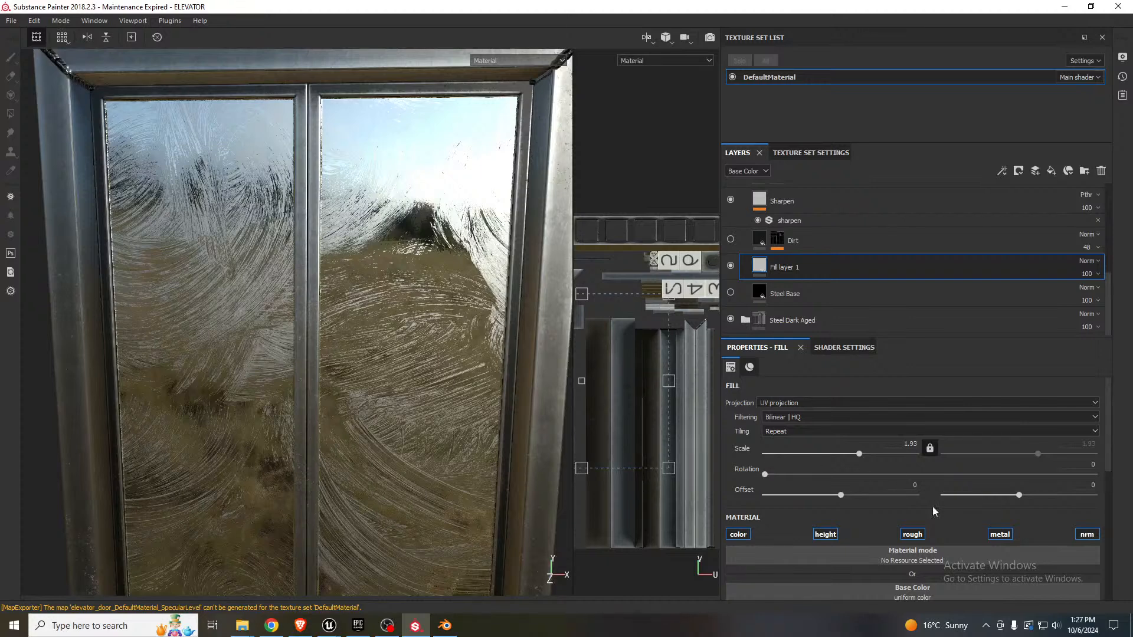
- Set the roughness balance of Fill layer 1 to 0.48, keeping the contrast at 0
scroll(887, 515, down, 10)
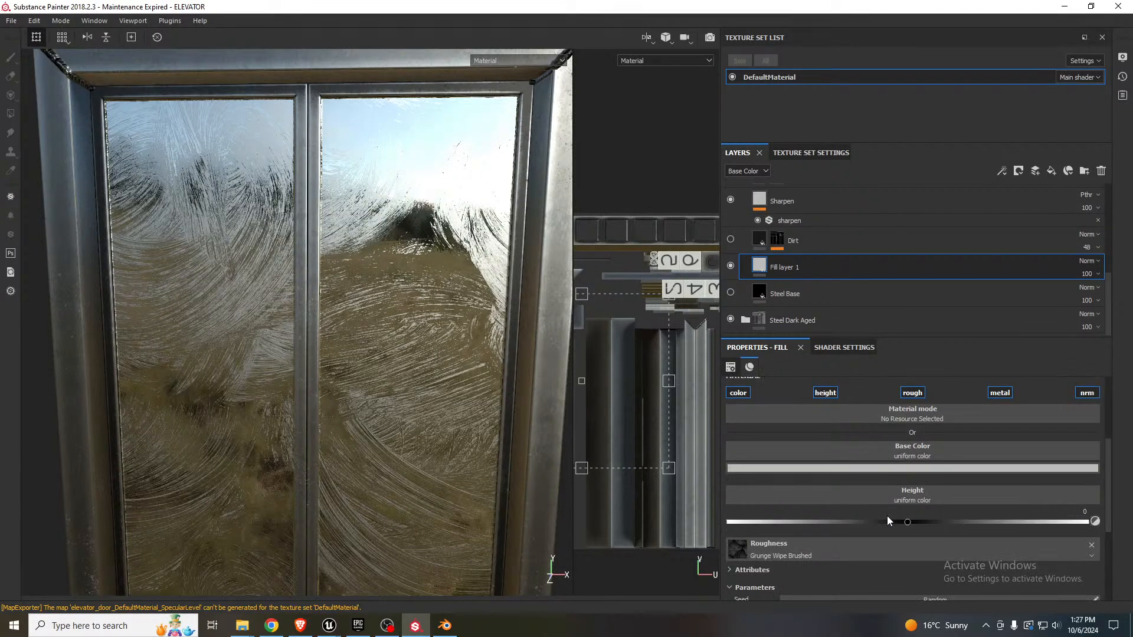
drag(872, 498, 916, 499)
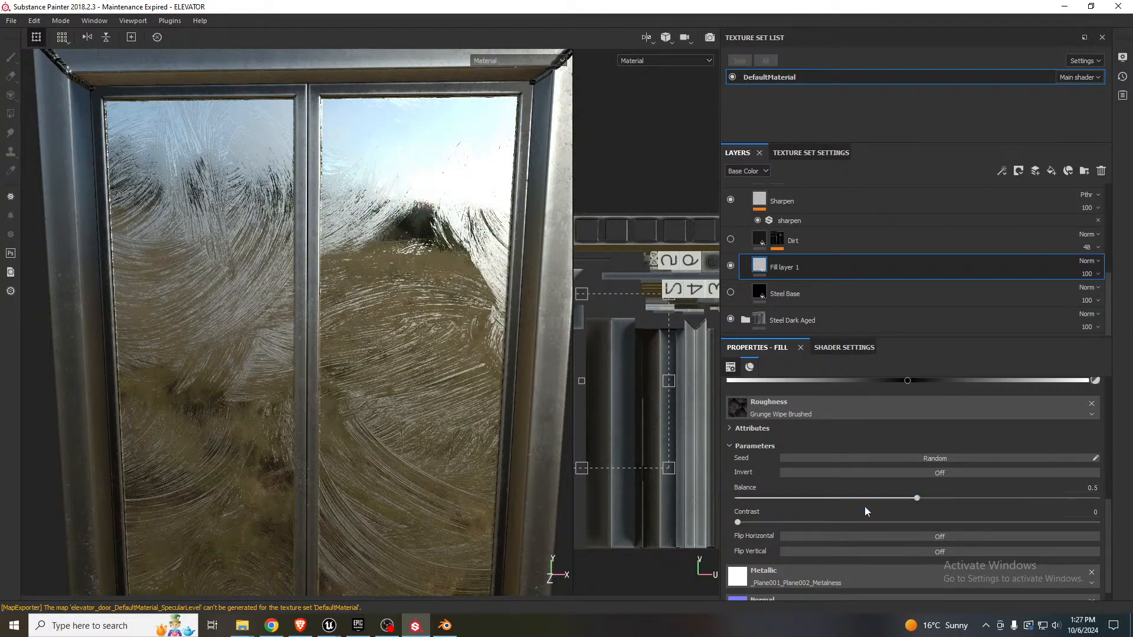
mouse_move(738, 523)
mouse_down()
mouse_move(910, 523)
mouse_move(736, 523)
mouse_up()
alt+drag(359, 374, 336, 360)
scroll(926, 511, down, 1)
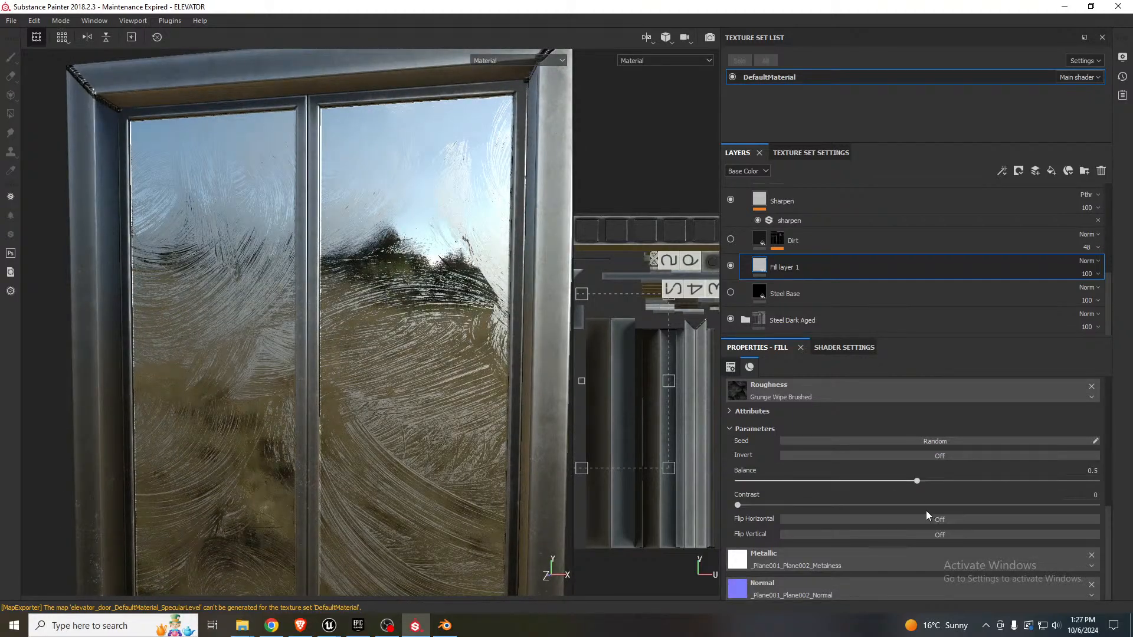
scroll(926, 511, up, 4)
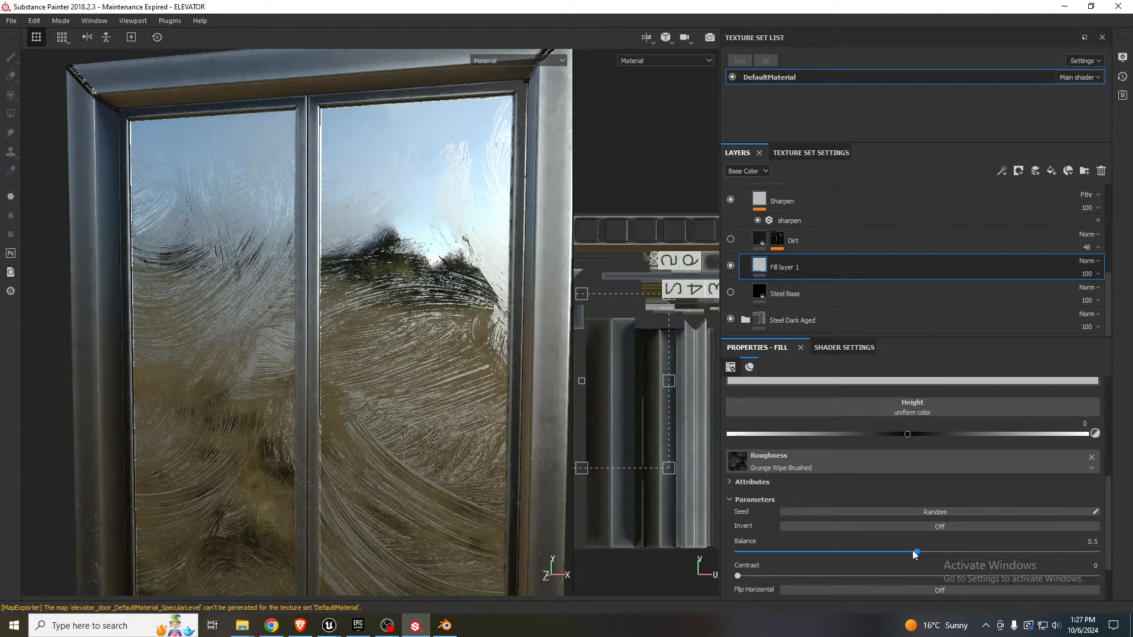
mouse_move(914, 553)
mouse_down()
mouse_move(1027, 543)
mouse_move(879, 543)
mouse_move(920, 544)
mouse_move(911, 545)
mouse_up()
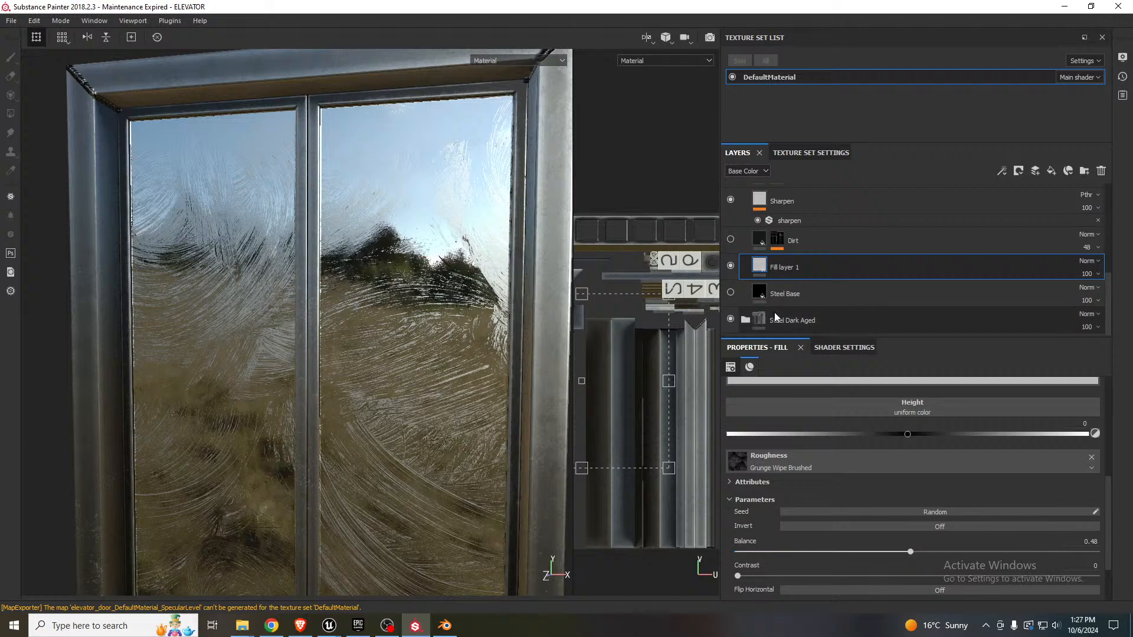
- Duplicate Fill layer 1 and bring up the copy's projection and scale settings
key(ctrl+d)
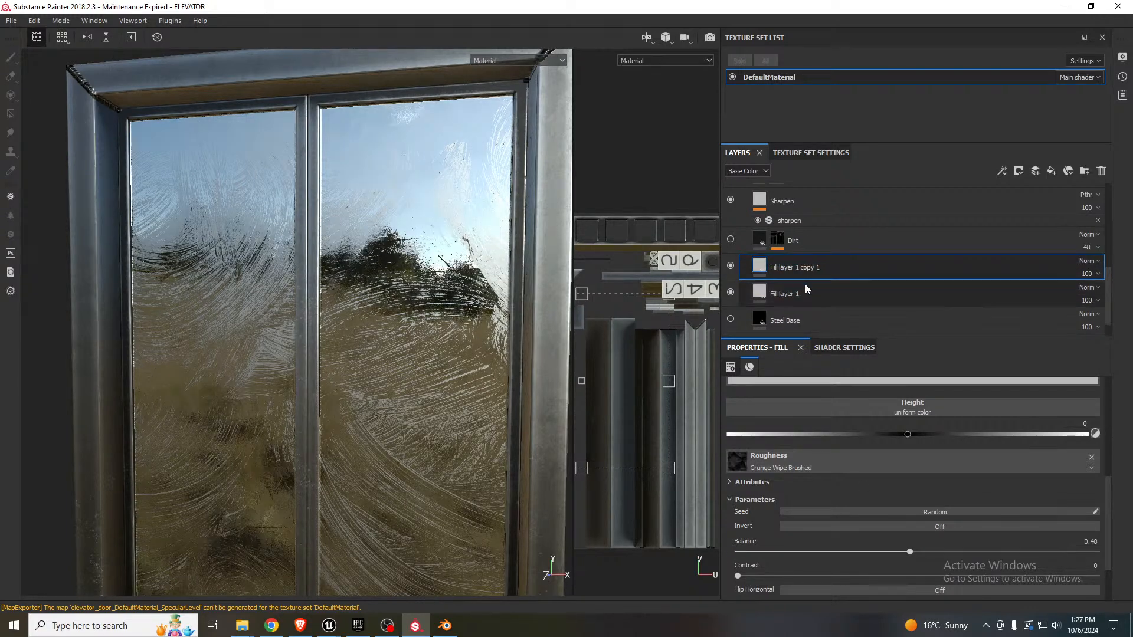
scroll(898, 487, up, 5)
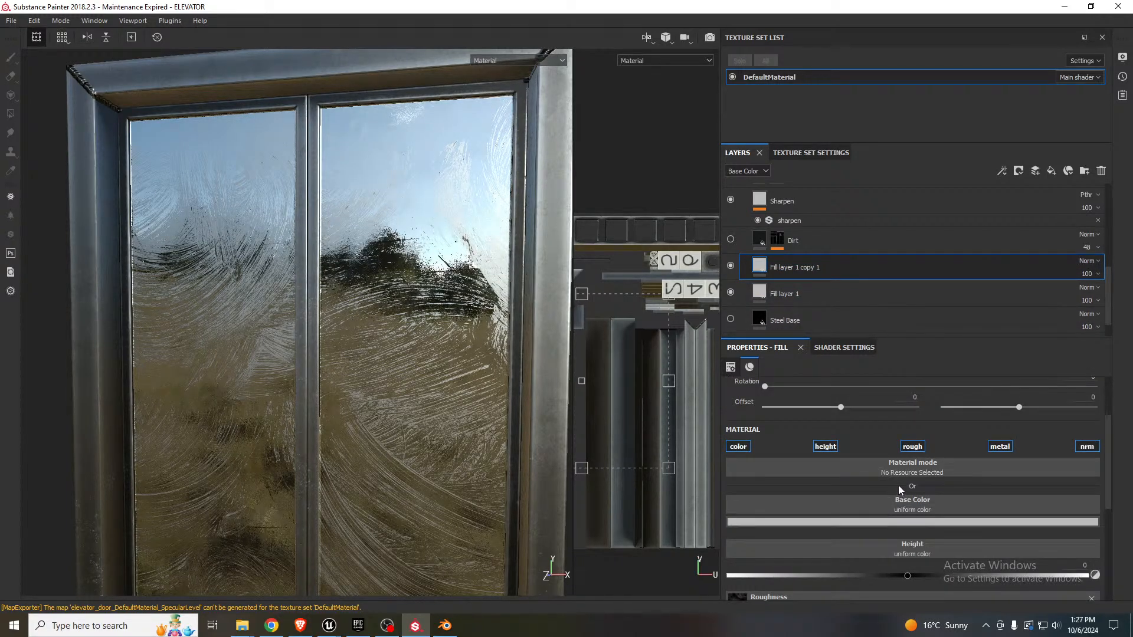
drag(843, 480, 842, 483)
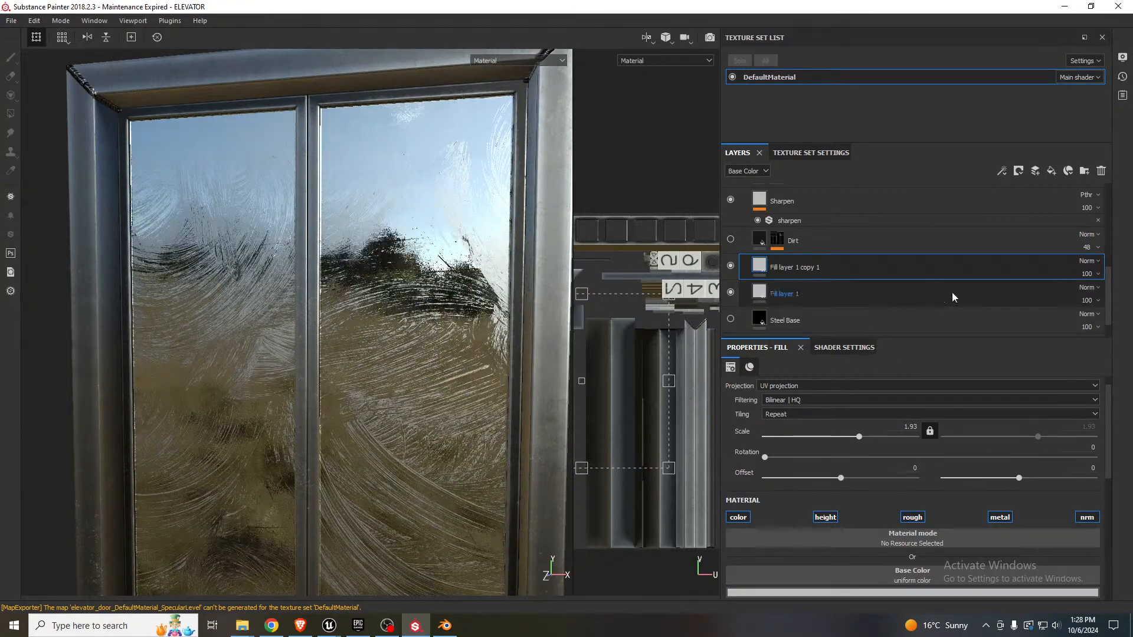
- Try the Multiply and Overlay blend modes on Fill layer 1 copy 1, checking the door reflections from other angles and lighting
click(1090, 262)
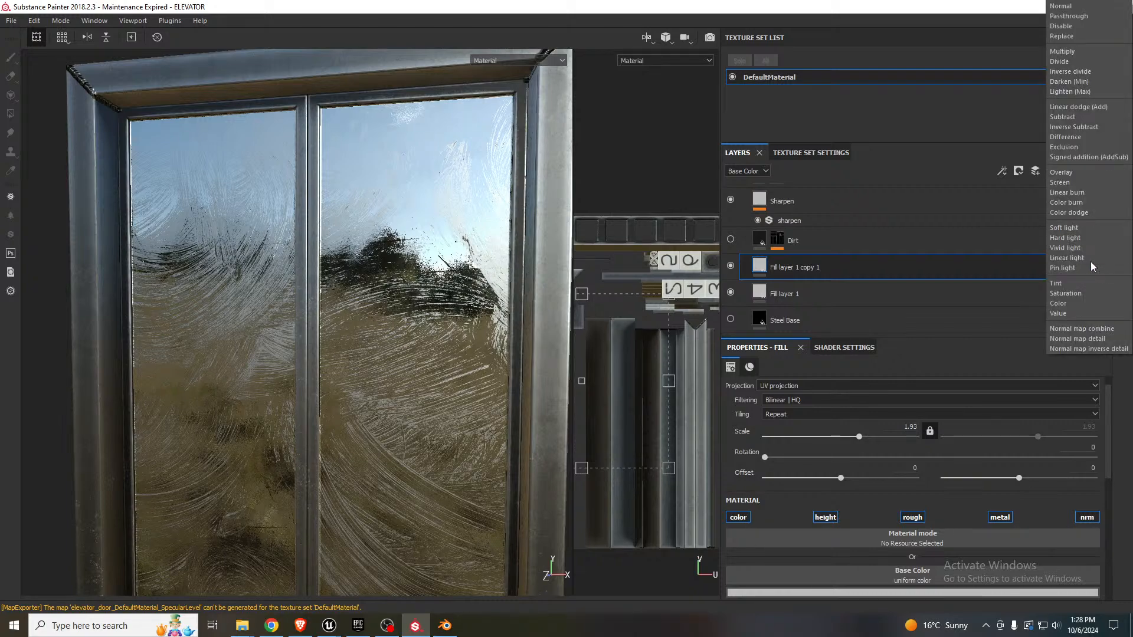
click(1056, 50)
mouse_move(429, 262)
alt+mouse_down()
mouse_move(453, 251)
mouse_move(437, 265)
alt+mouse_up()
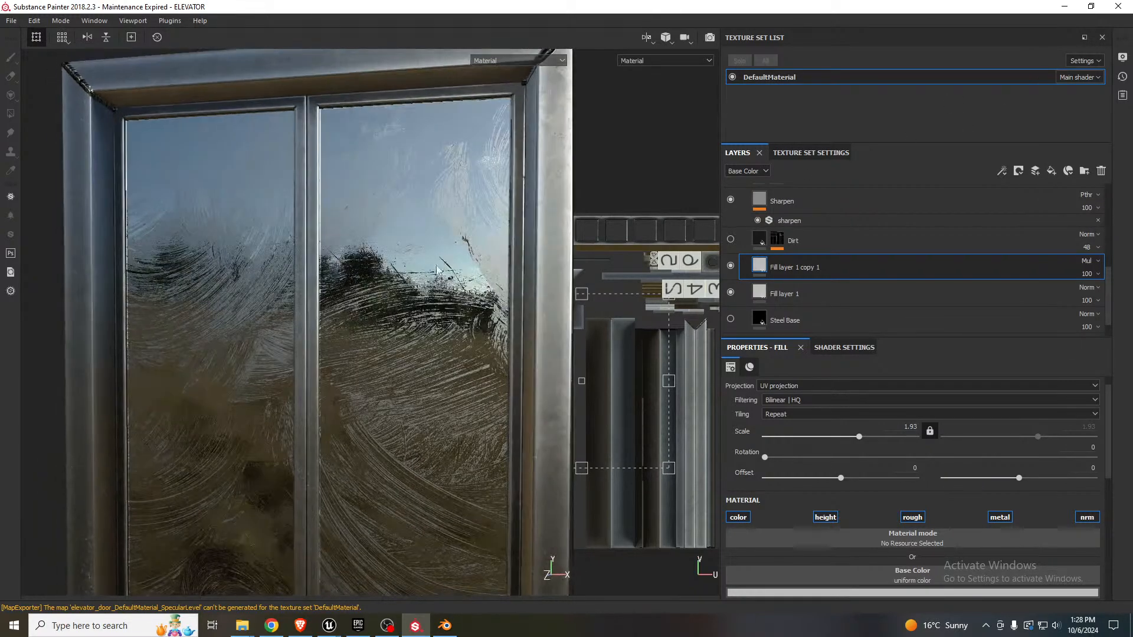
click(1087, 260)
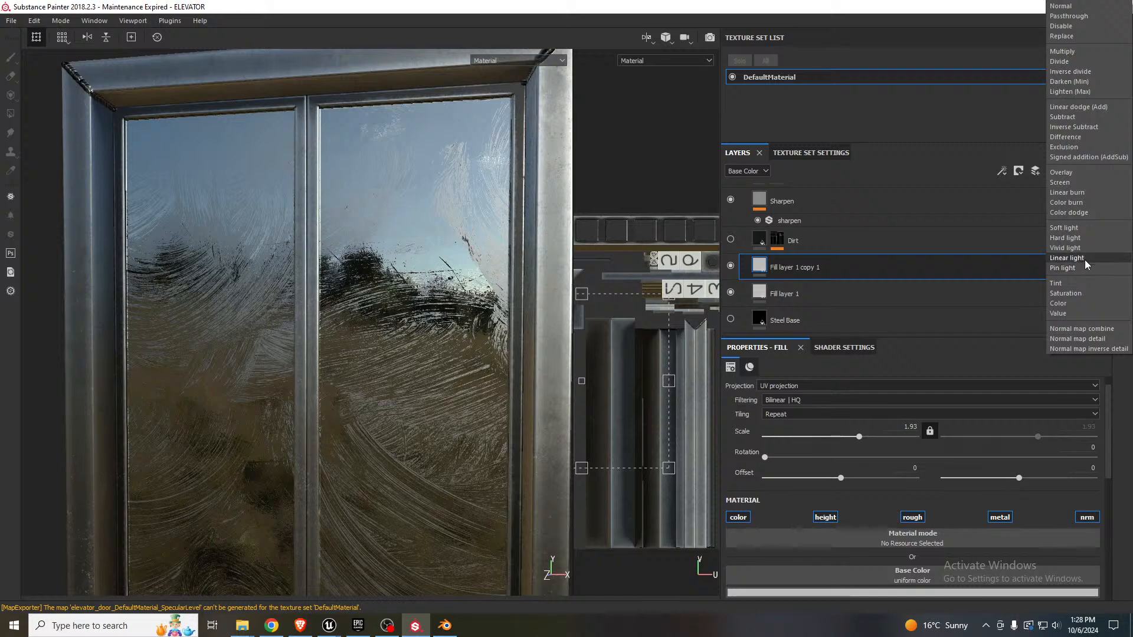
click(1075, 173)
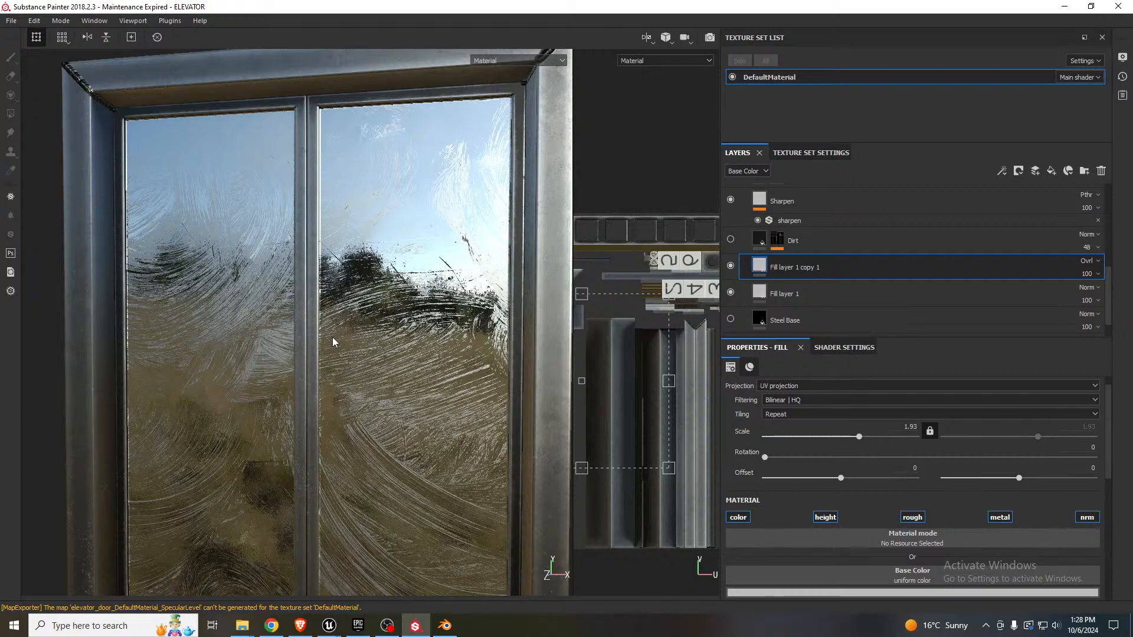
alt+drag(332, 341, 329, 371)
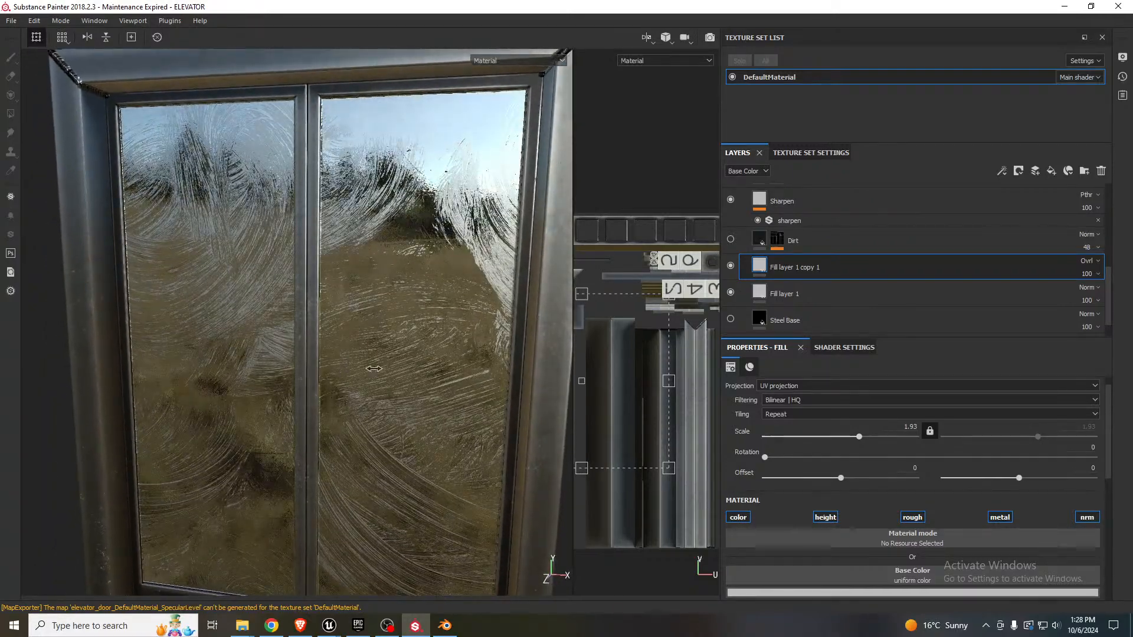
shift+right_drag(330, 371, 372, 371)
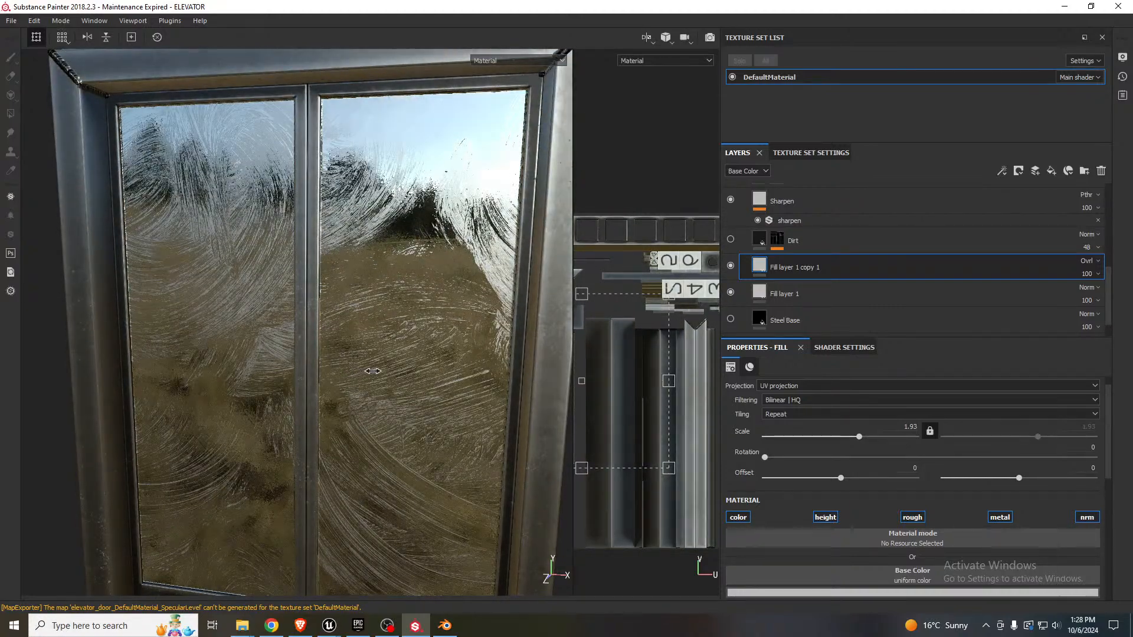
alt+drag(414, 357, 414, 343)
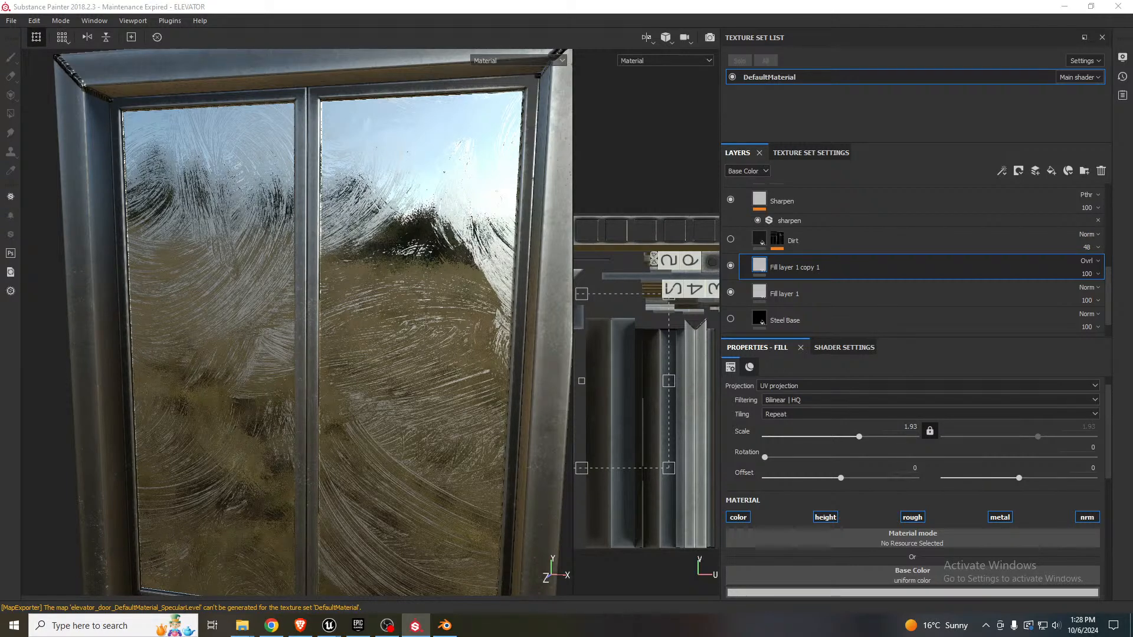
- Replace the roughness map of Fill layer 1 copy 1 with Grunge Wipe Brushed Partial and set its balance to 0.67
scroll(859, 430, down, 5)
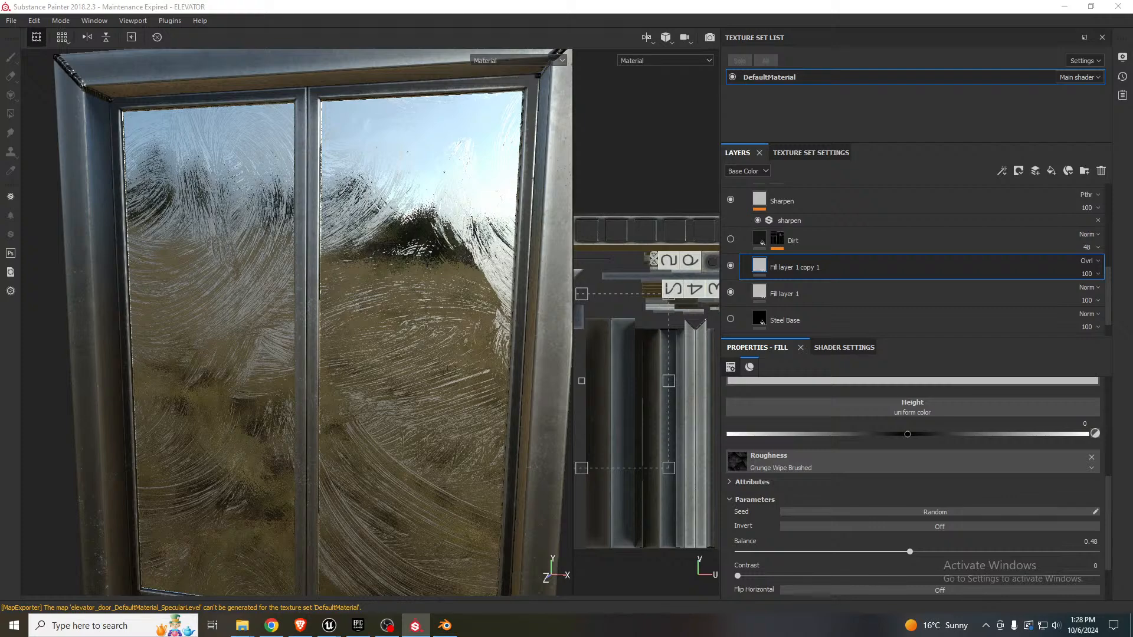
drag(1128, 477, 890, 468)
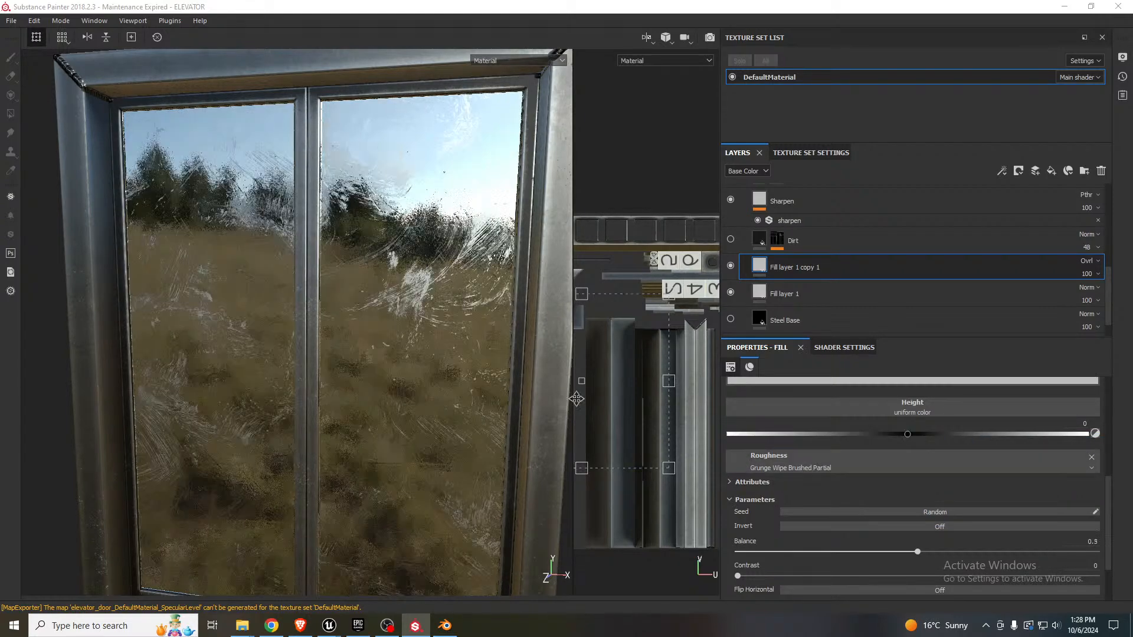
mouse_move(396, 342)
alt+mouse_down()
mouse_move(392, 321)
mouse_move(391, 349)
alt+mouse_up()
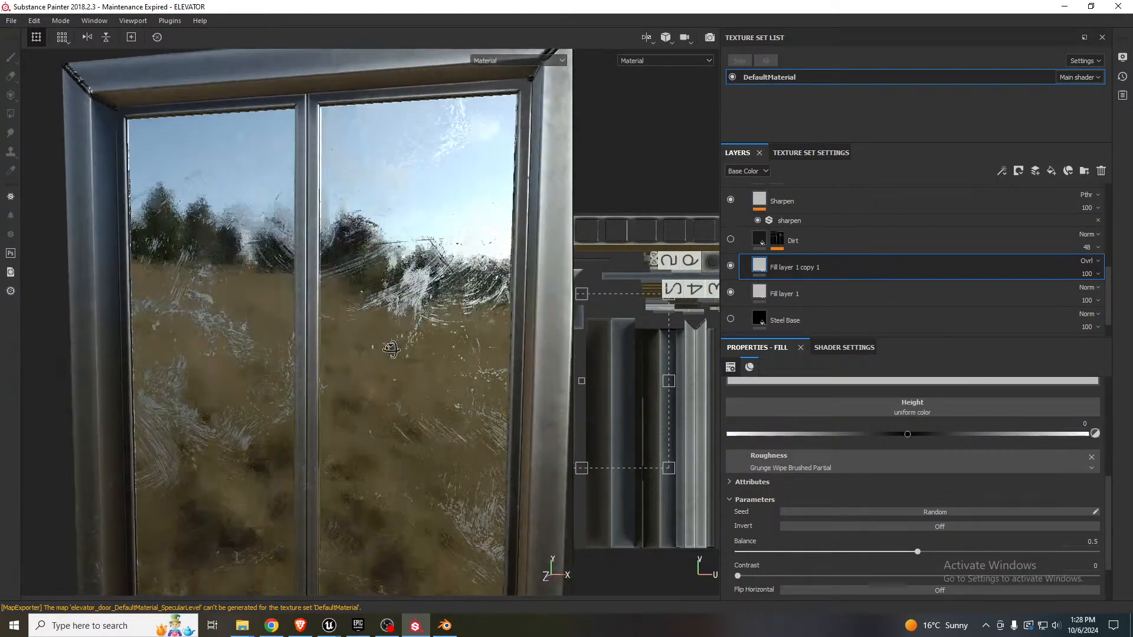
mouse_move(917, 552)
mouse_down()
mouse_move(813, 557)
mouse_move(1077, 560)
mouse_move(976, 568)
mouse_up()
mouse_move(981, 565)
mouse_down()
mouse_move(1010, 558)
mouse_move(977, 561)
mouse_up()
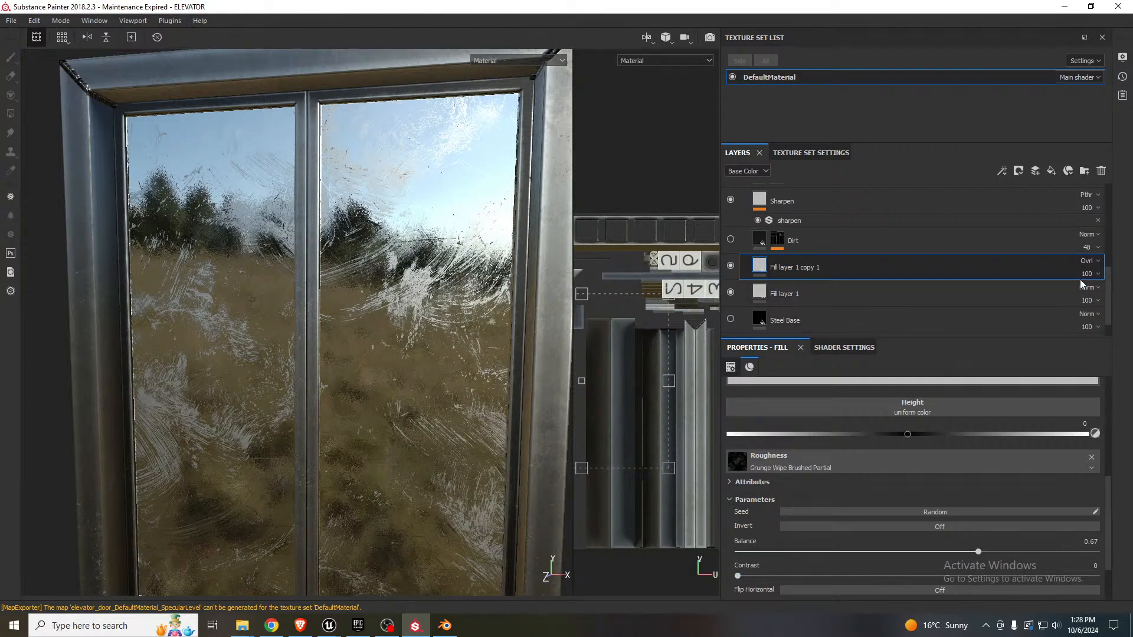
- Set the blend mode of Fill layer 1 copy 1 to Passthrough and compare the door with each fill layer briefly hidden
click(731, 266)
click(731, 266)
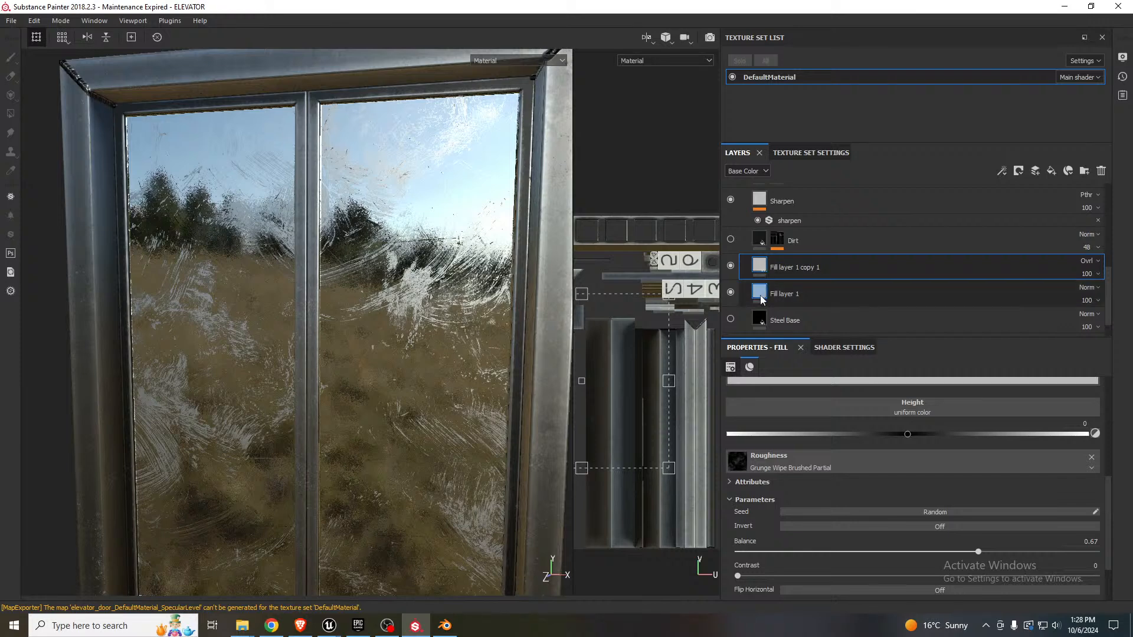
click(1098, 262)
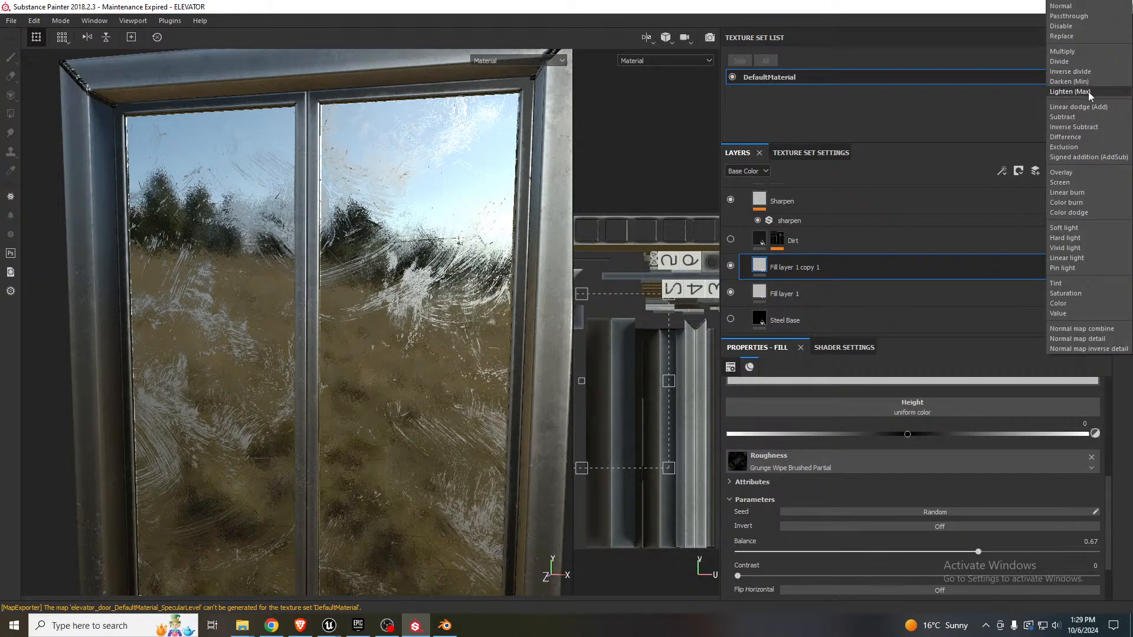
click(1073, 16)
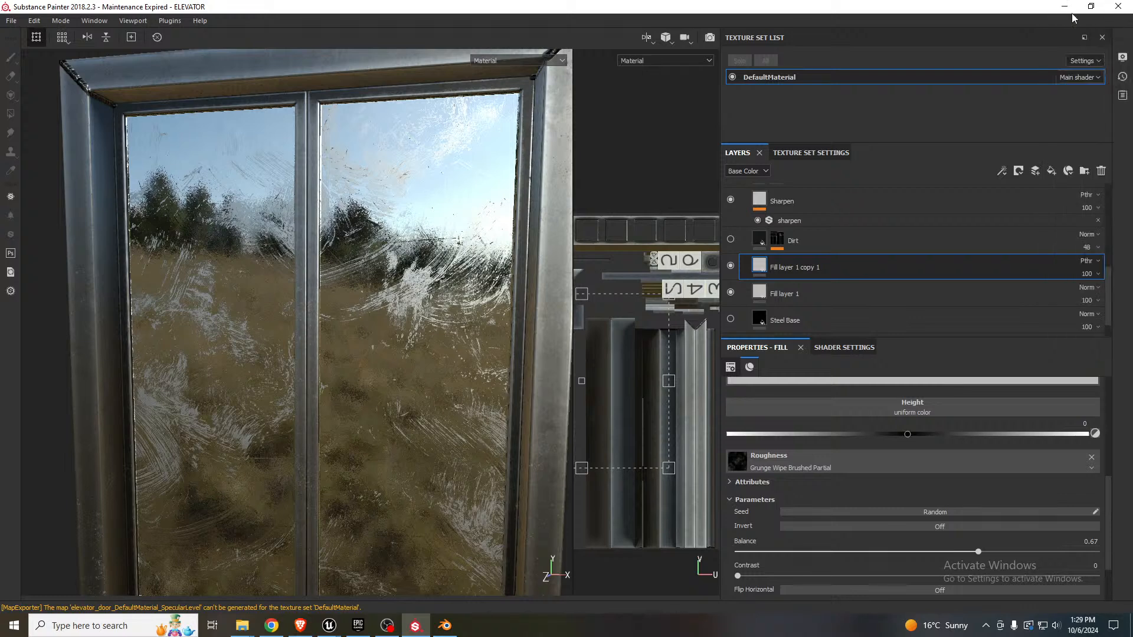
click(731, 292)
click(731, 292)
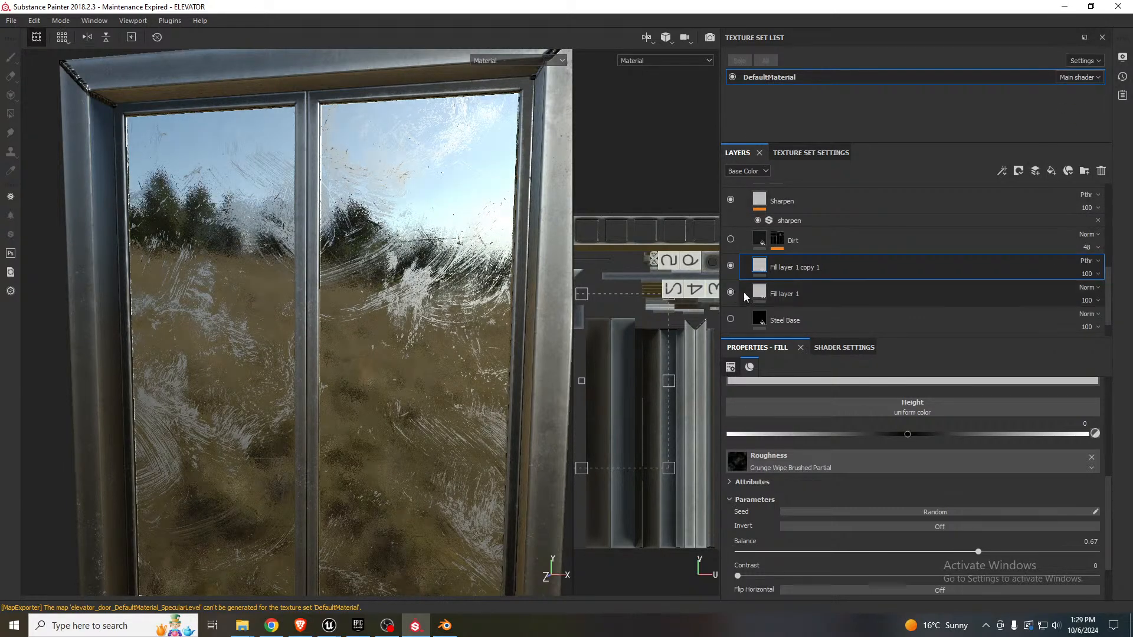
- Try the Multiply, Divide, Overlay and Screen blend modes on Fill layer 1 copy 1
click(1090, 262)
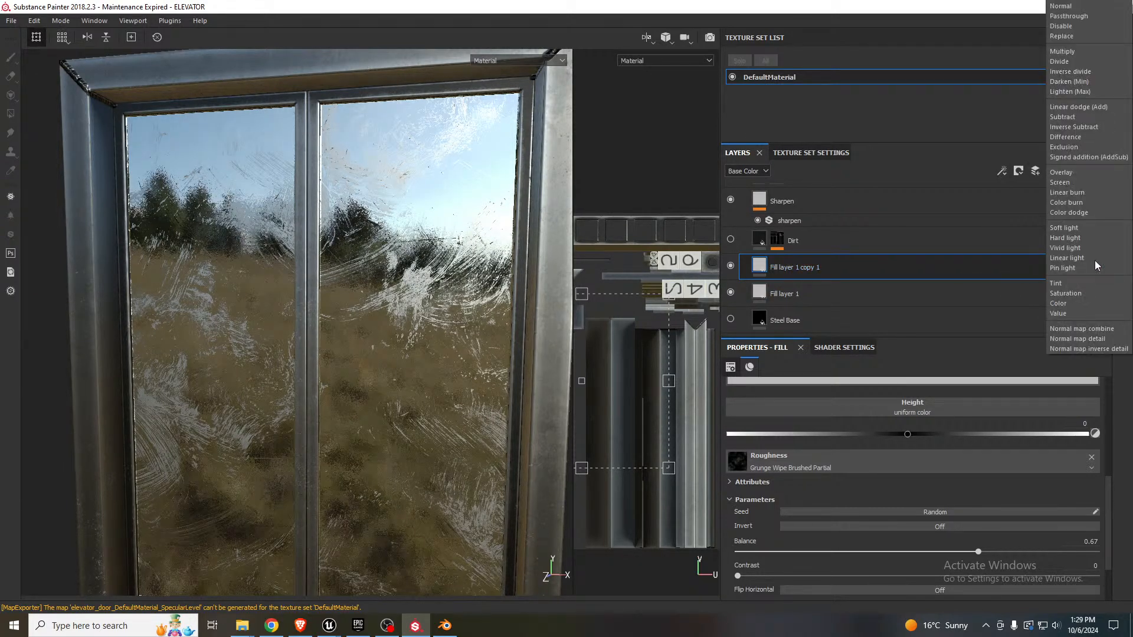
click(1074, 52)
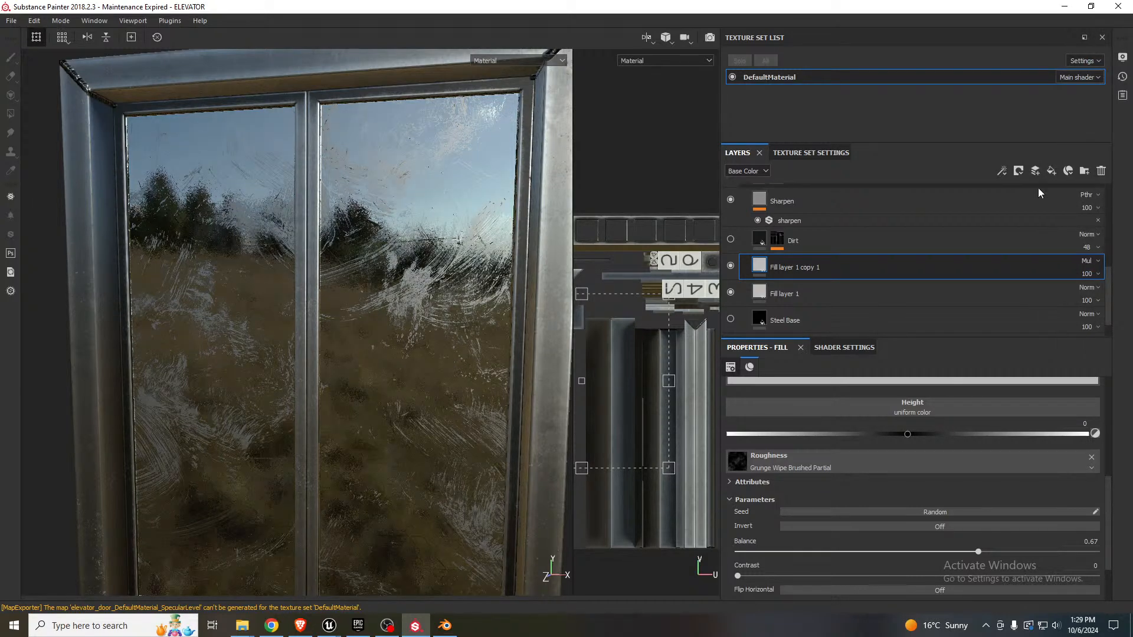
click(1093, 261)
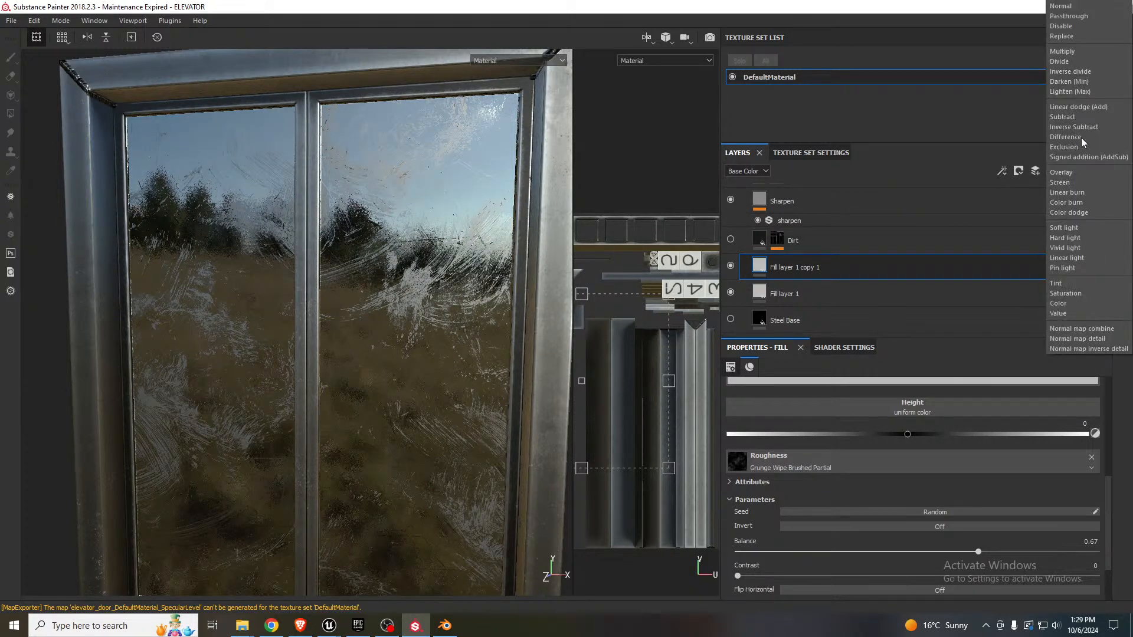
click(1072, 62)
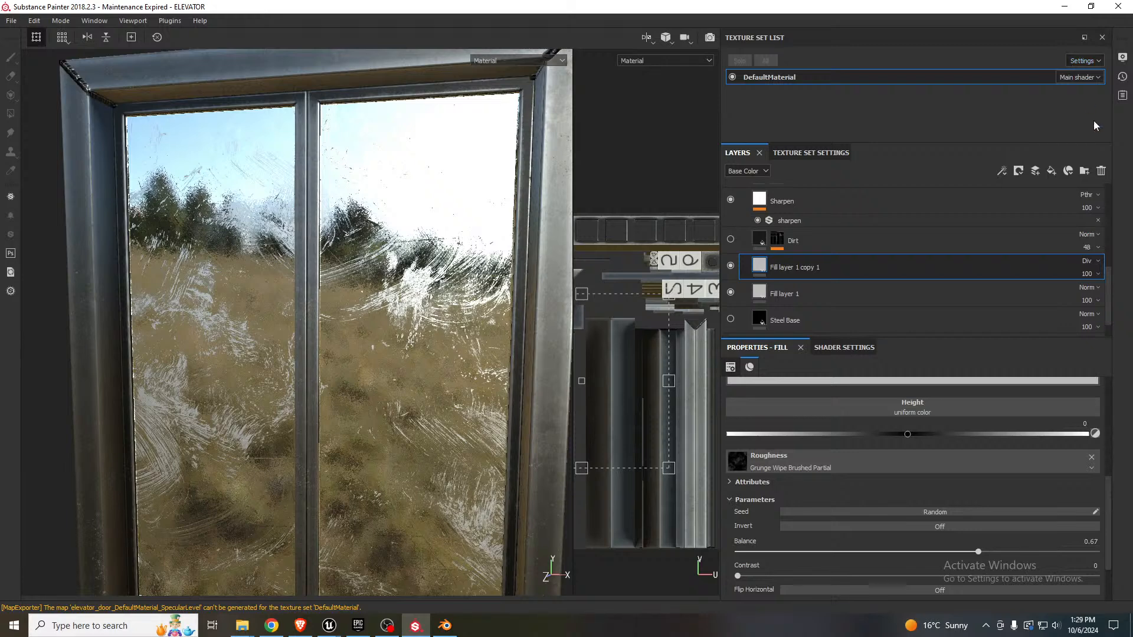
click(1098, 260)
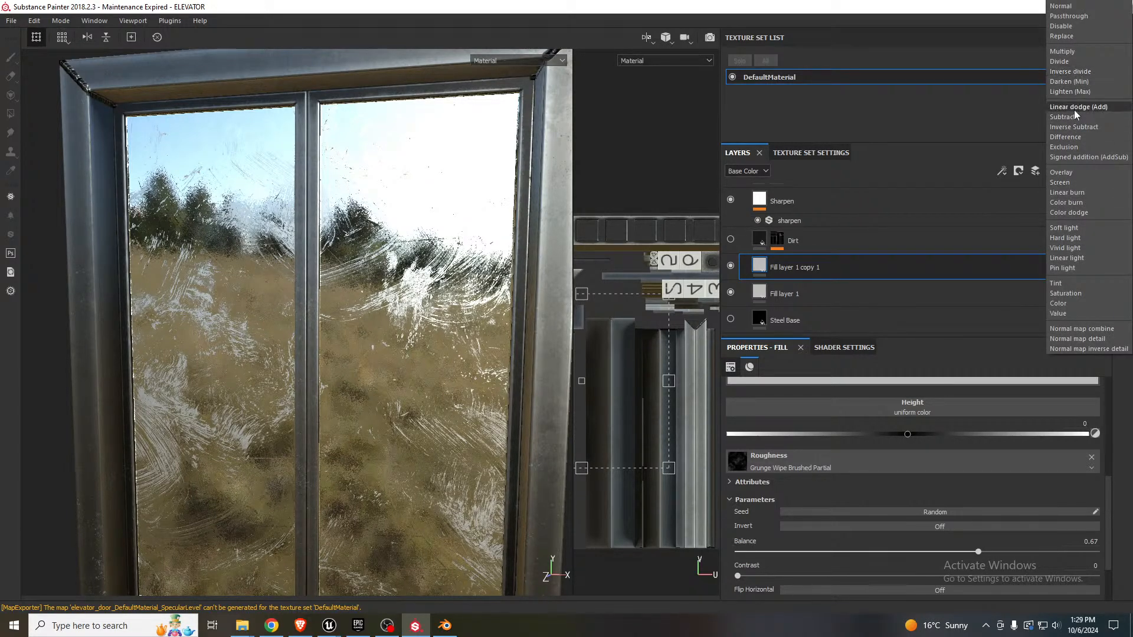
click(1075, 173)
click(1092, 261)
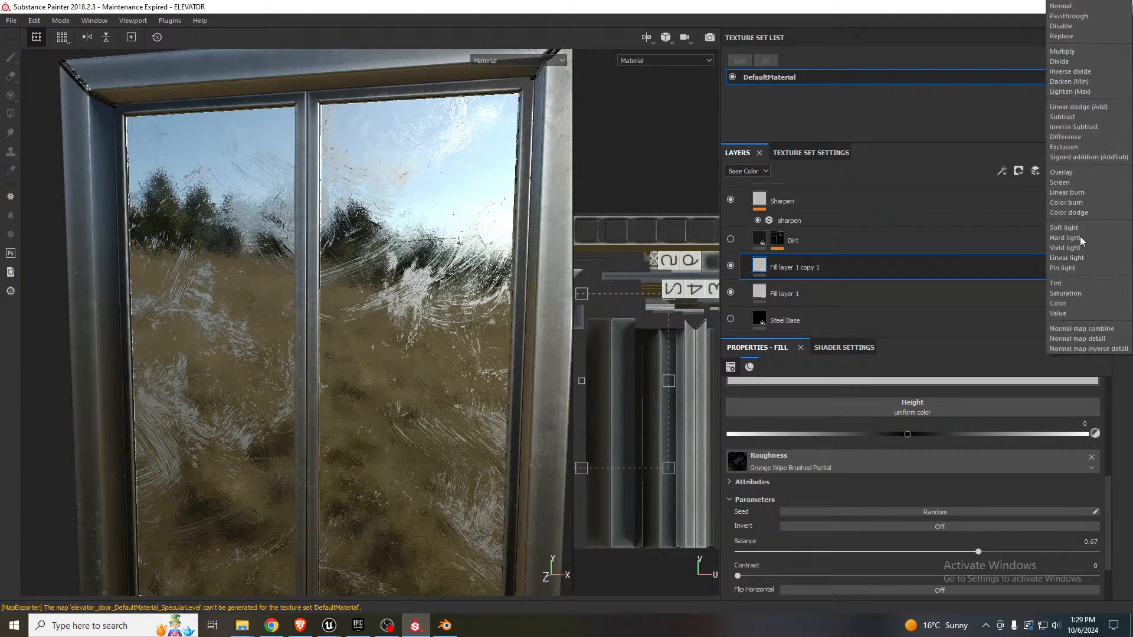
click(1064, 182)
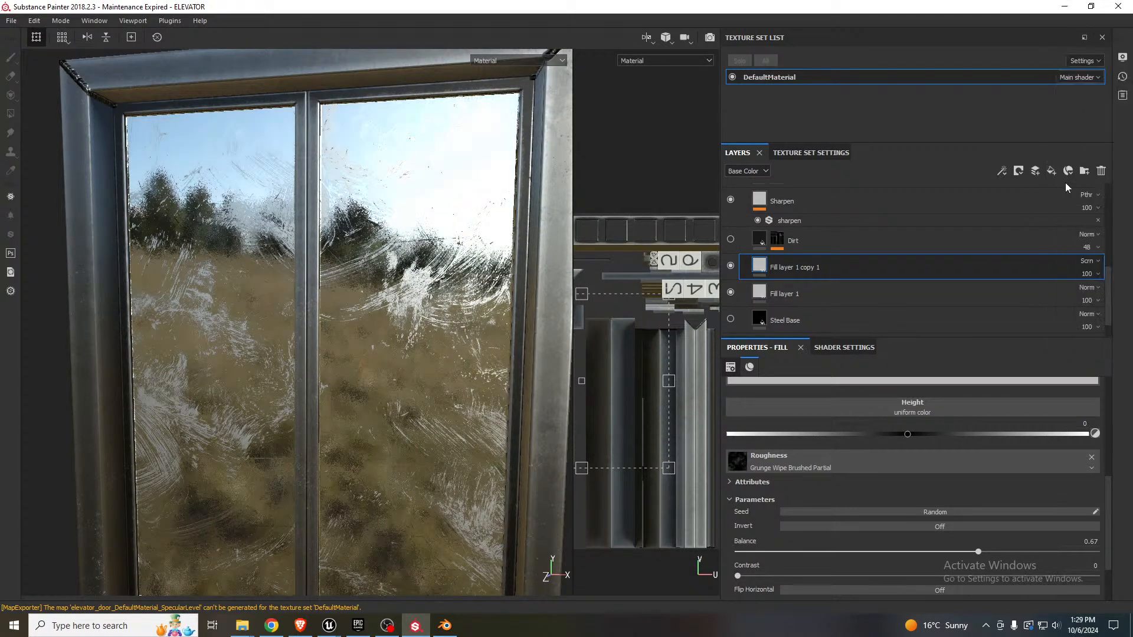
- Try the Soft light blend mode on Fill layer 1 copy 1, testing a lower opacity before returning it to 100
click(1095, 265)
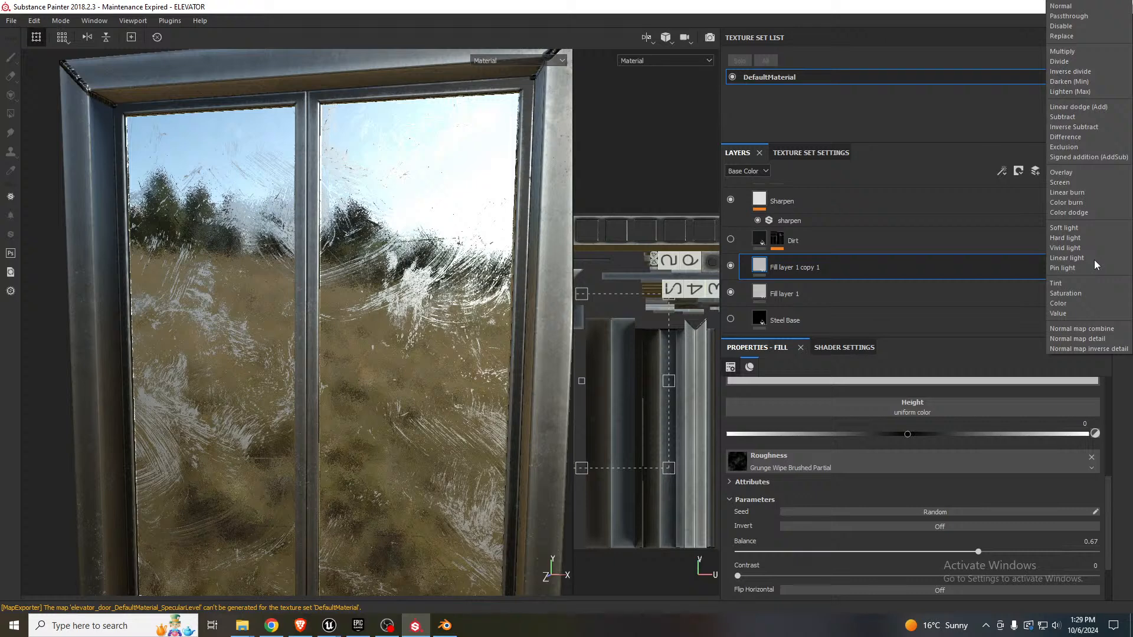
click(1075, 231)
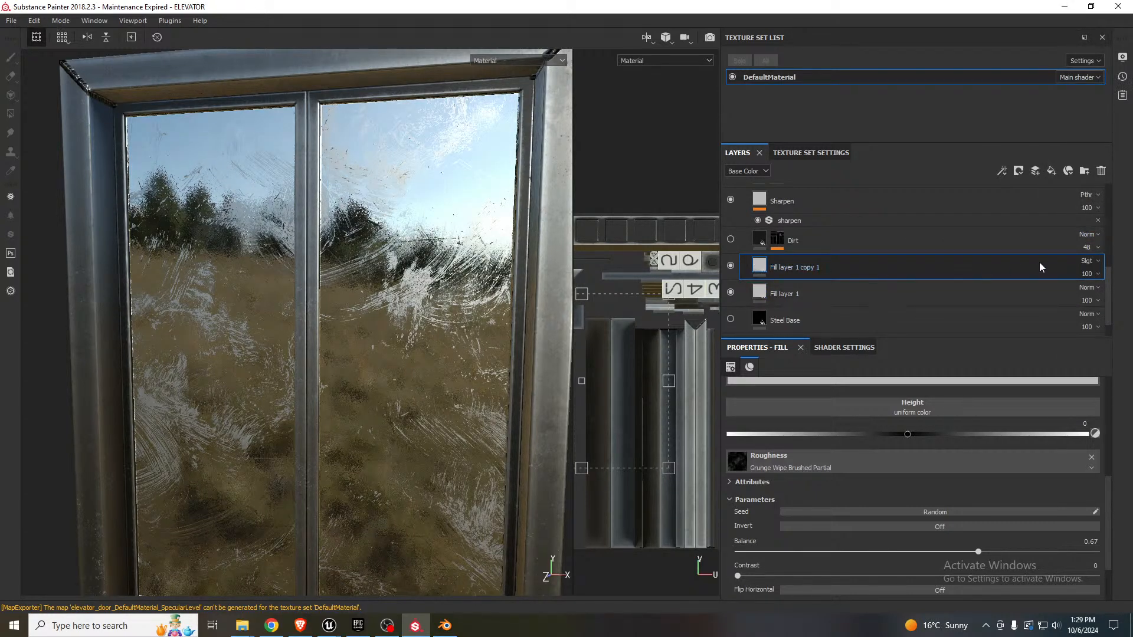
click(1086, 274)
click(1088, 295)
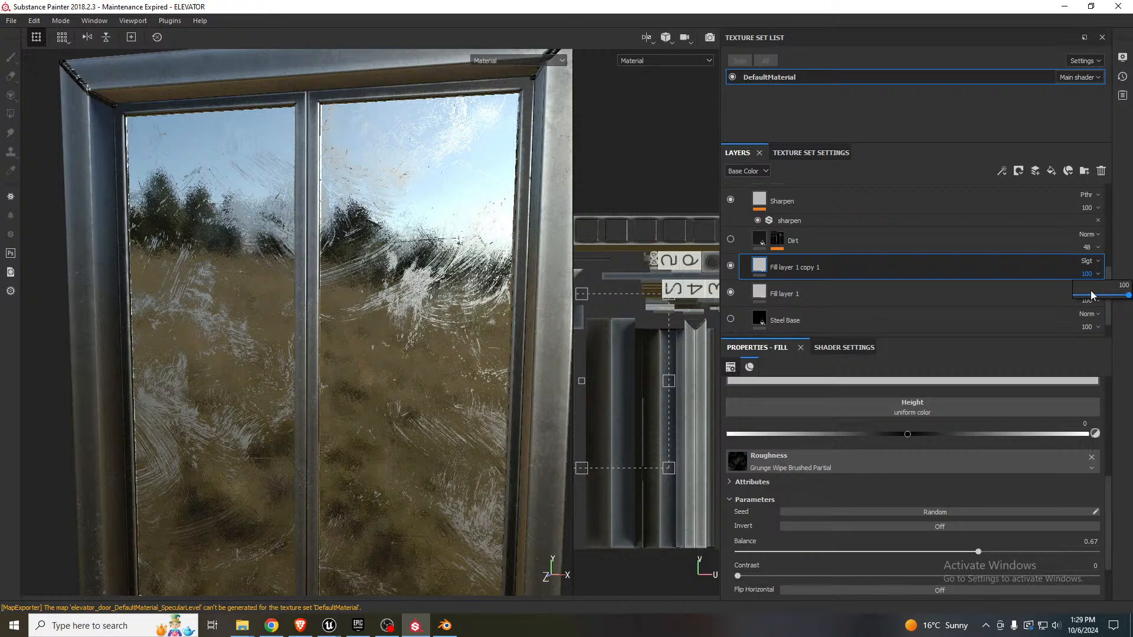
drag(1088, 295, 1128, 295)
- Switch Fill layer 1 copy 1 to the Normal blend mode and compare the door with the layer briefly hidden
click(1089, 261)
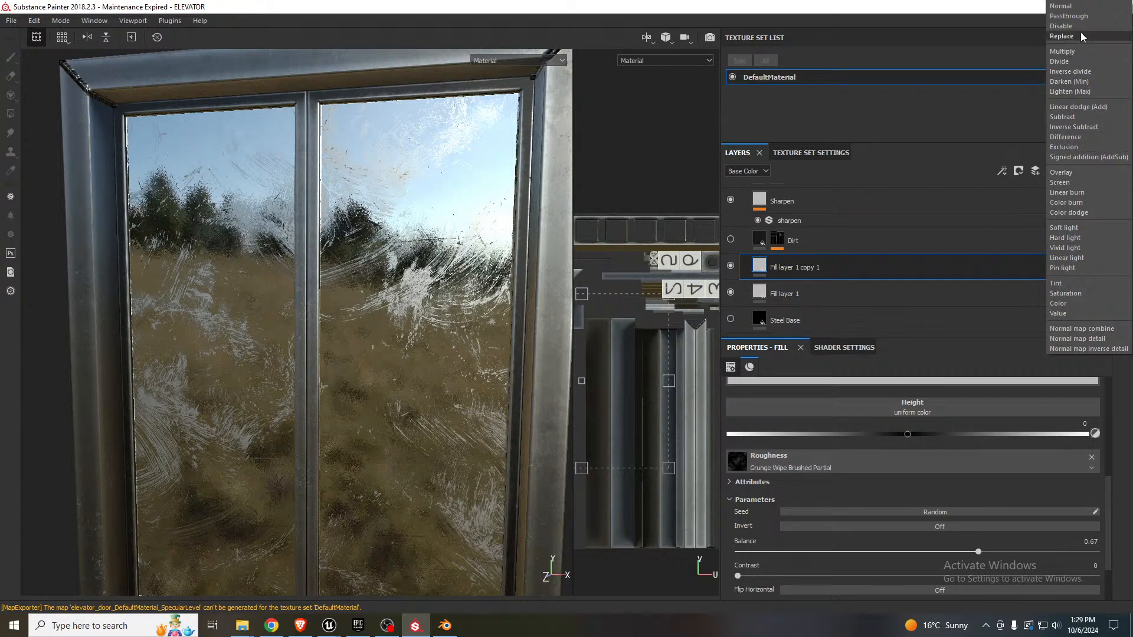
click(1061, 6)
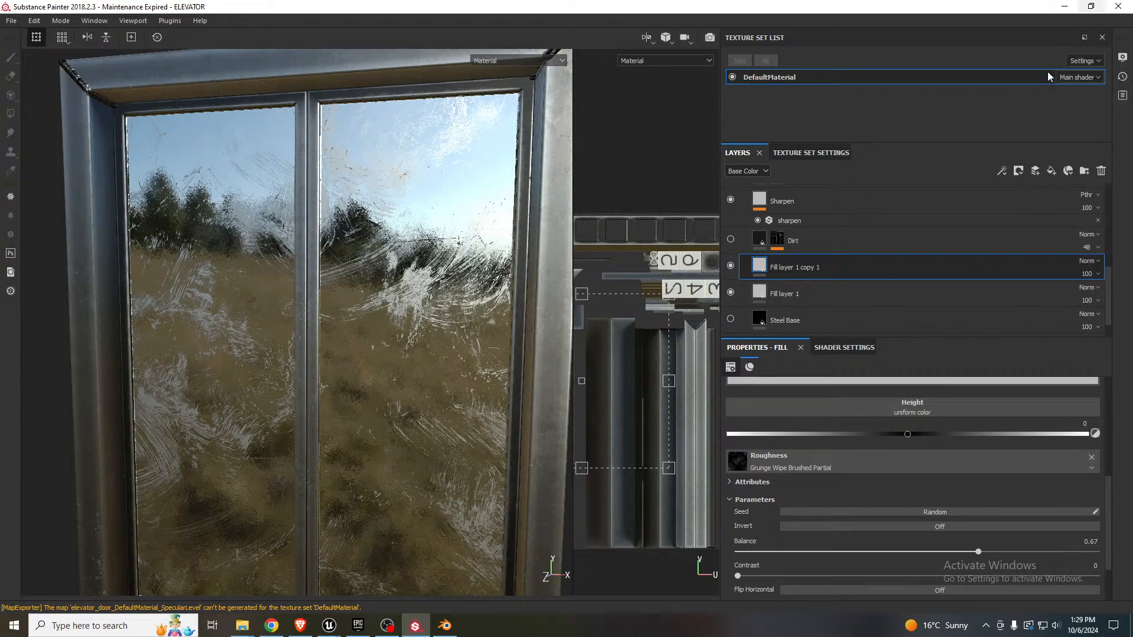
click(730, 266)
click(730, 266)
- Try the Passthrough, Replace and Inverse divide blend modes on Fill layer 1 copy 1
click(1093, 262)
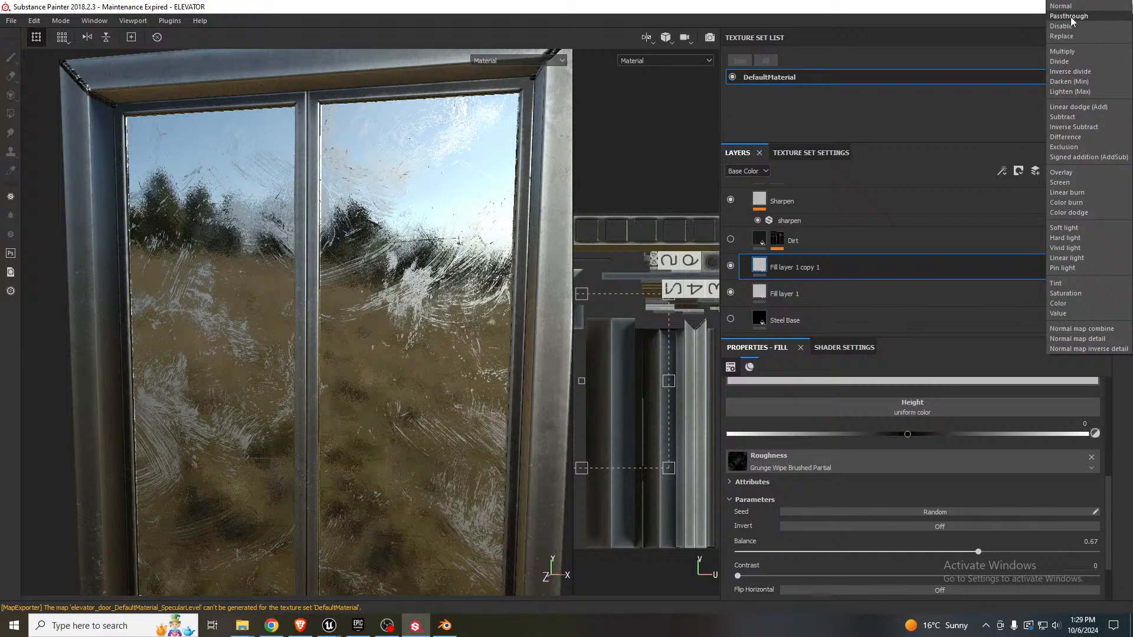
click(1070, 16)
click(1092, 262)
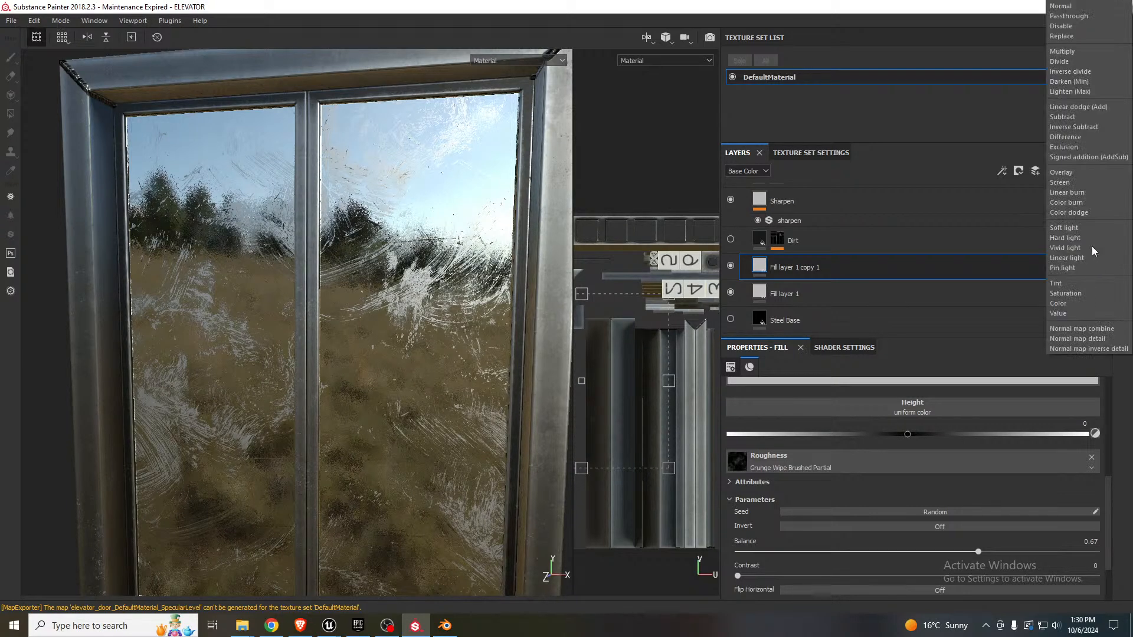
click(1075, 38)
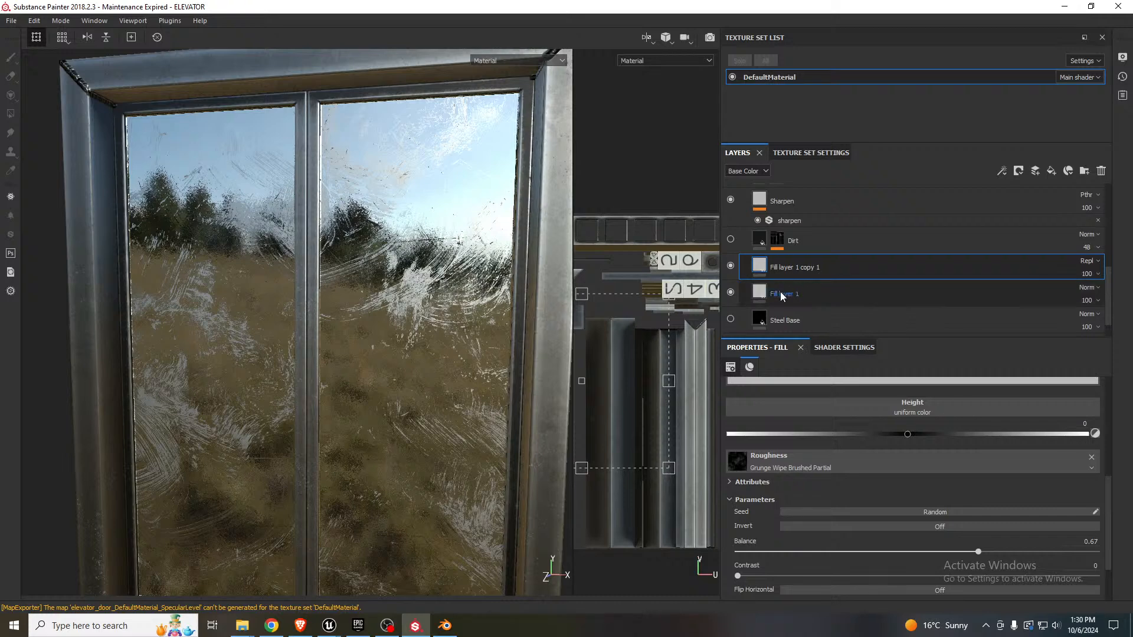
click(1095, 261)
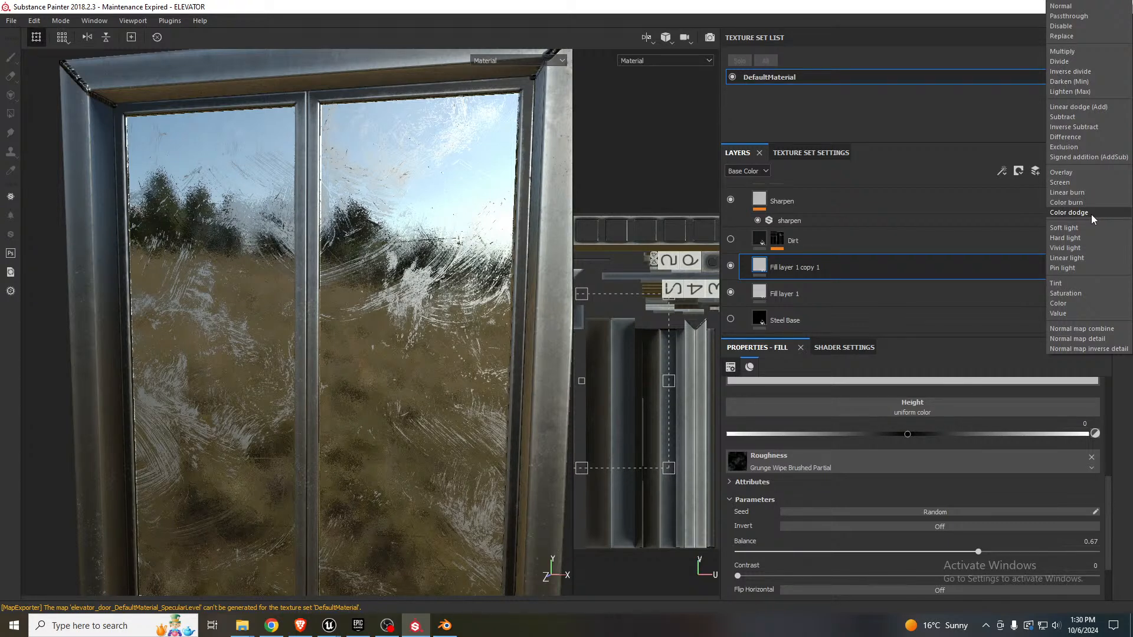
click(1083, 72)
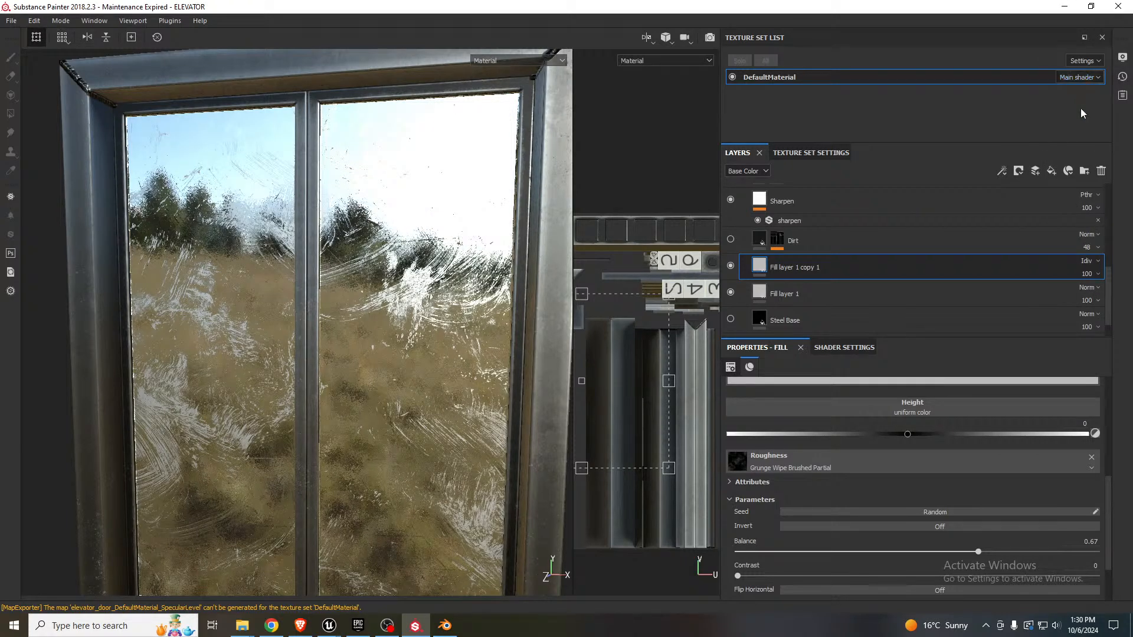
- Try Divide and Multiply as blend modes for Fill layer 1 copy 1, checking the door reflections from another angle
click(1091, 261)
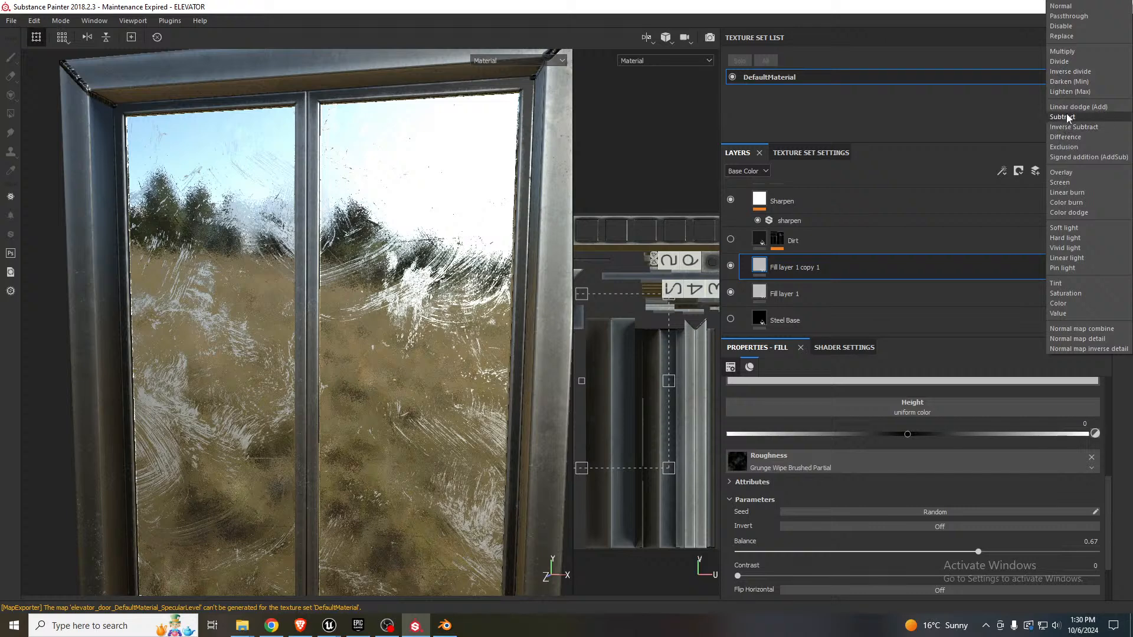
click(1071, 62)
click(1086, 261)
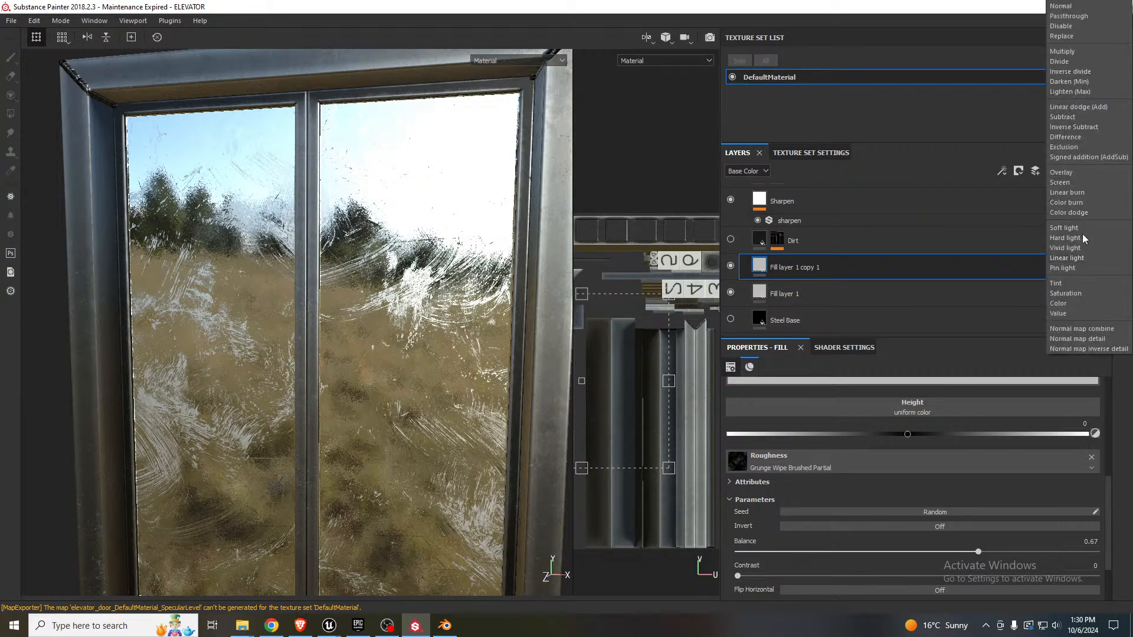
click(1068, 52)
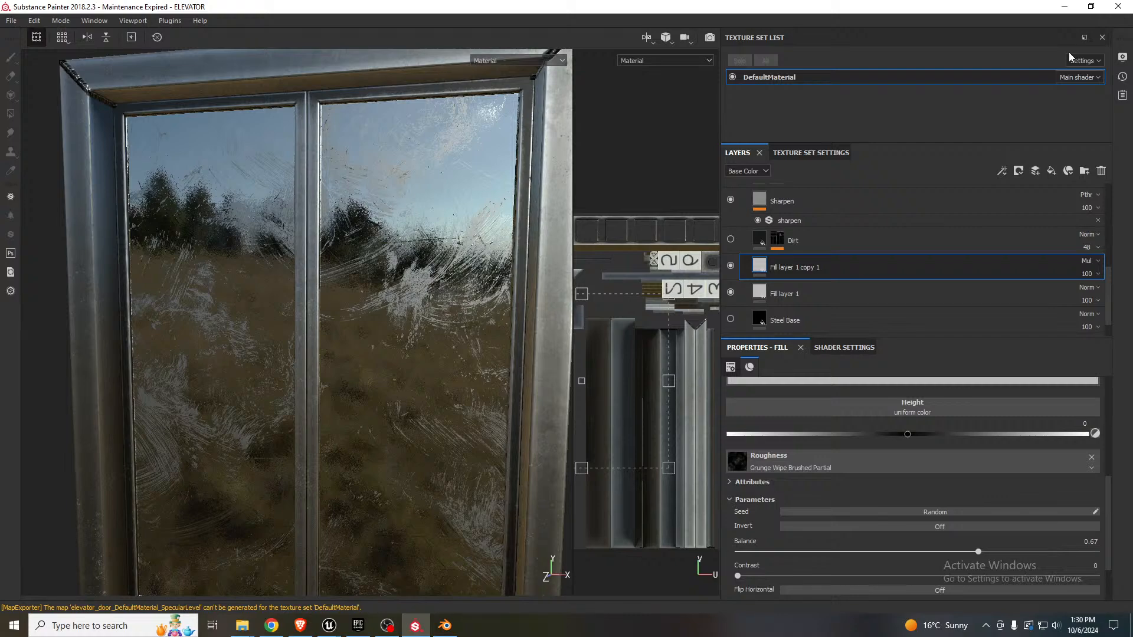
alt+drag(377, 373, 401, 354)
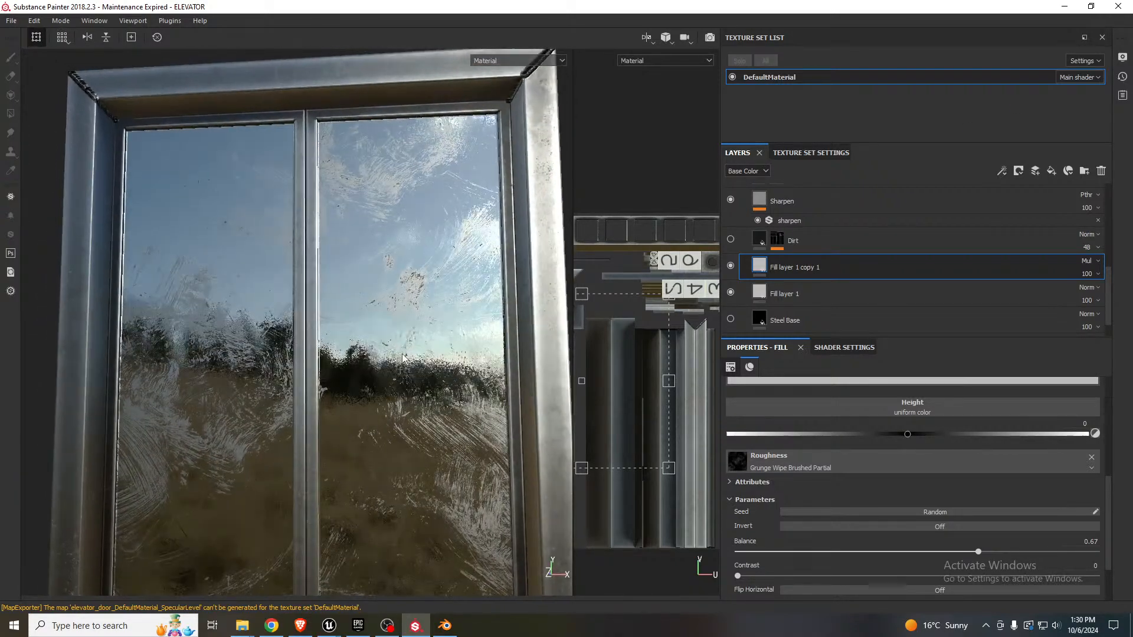
- Try the Overlay blend mode on Fill layer 1 copy 1 and vary the layer's opacity before restoring it to 100
click(1087, 262)
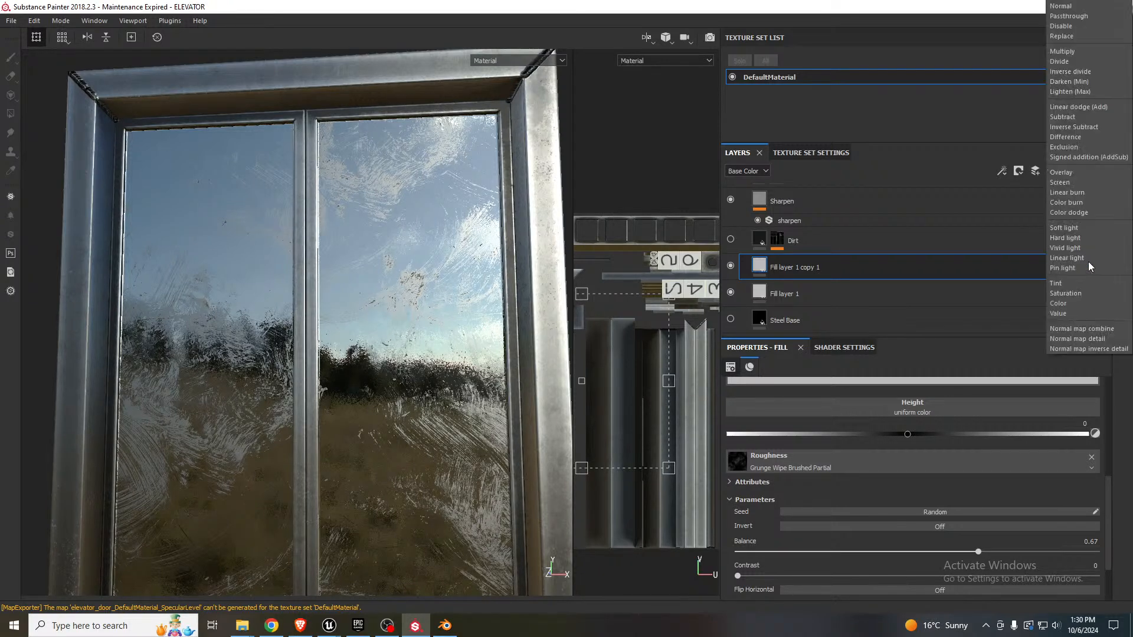
click(1070, 173)
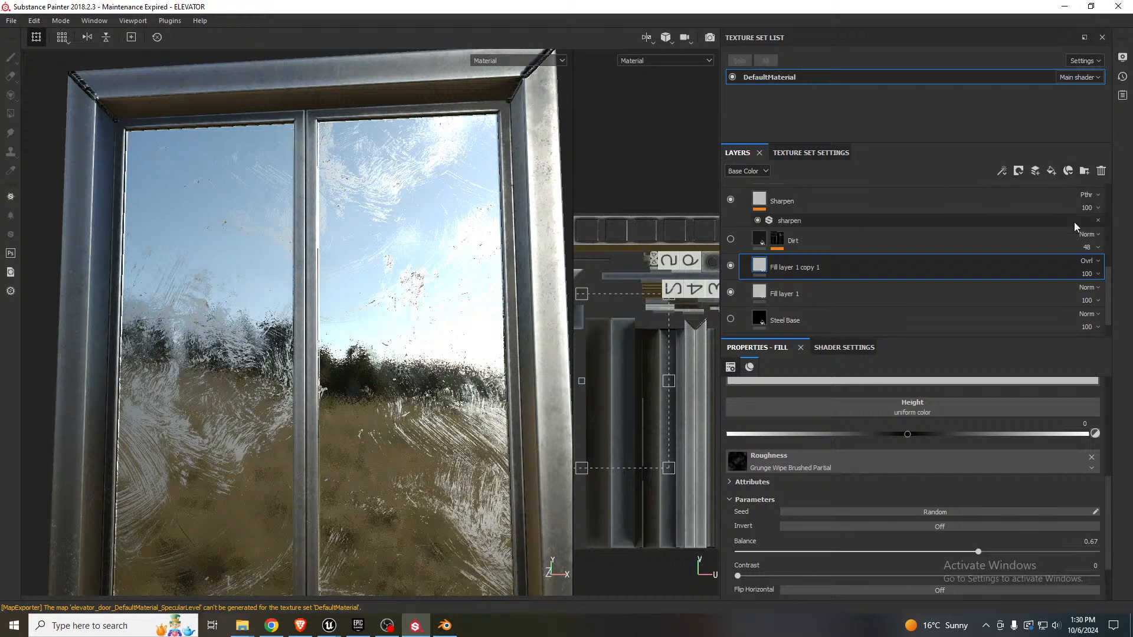
click(1087, 274)
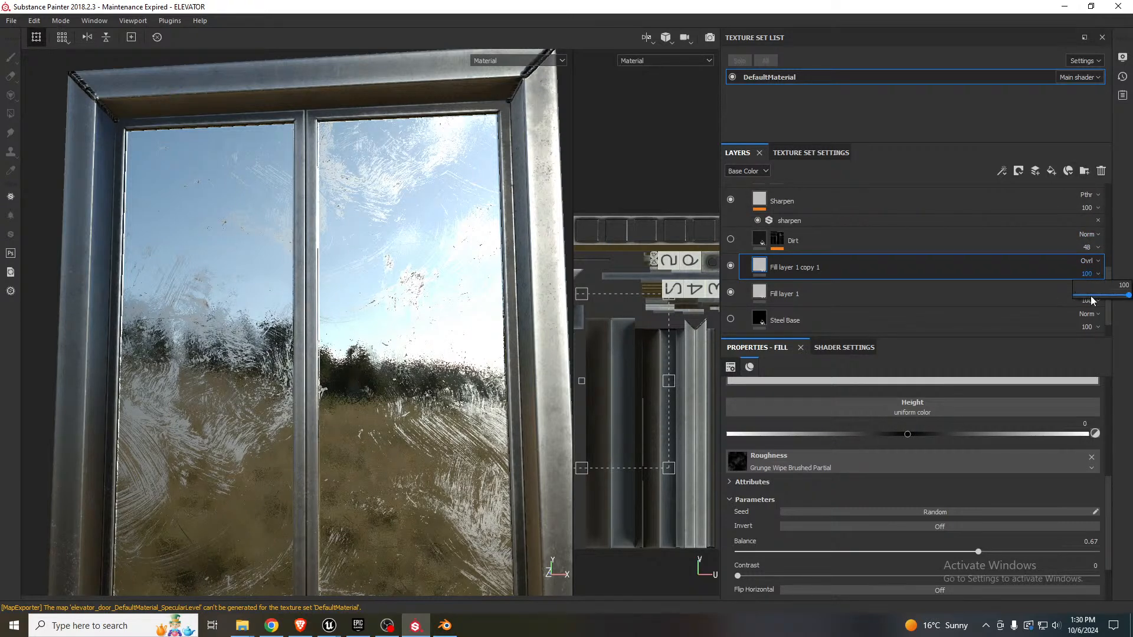
drag(1089, 296, 1132, 296)
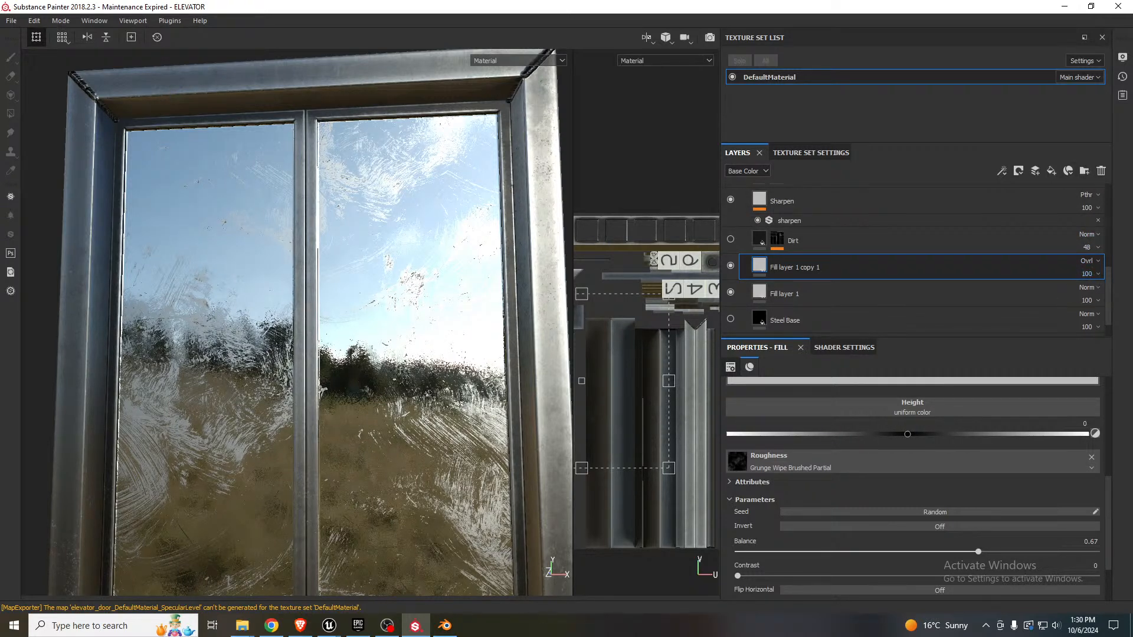
- Set the blend mode of Fill layer 1 copy 1 to Multiply and check the door reflections
click(1089, 260)
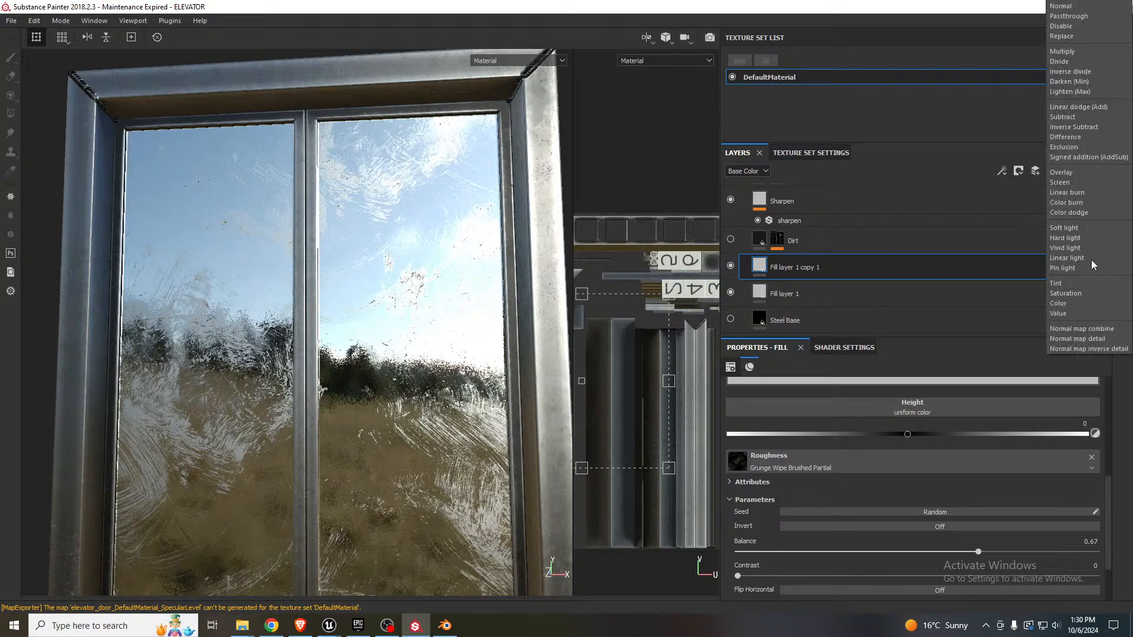
click(1068, 50)
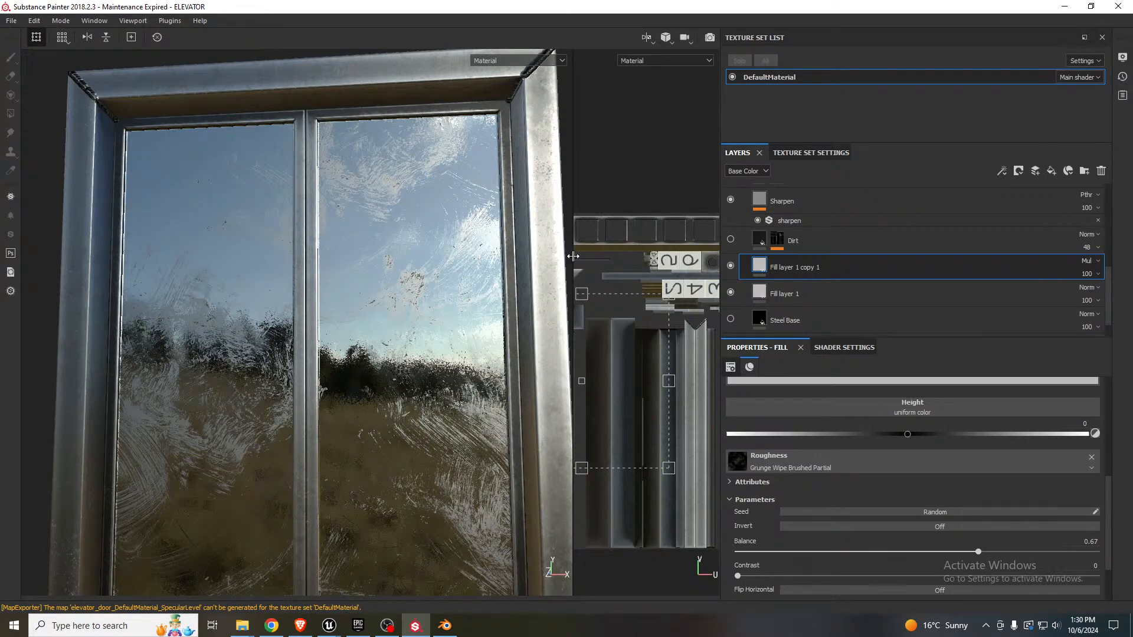
mouse_move(423, 306)
alt+mouse_down()
mouse_move(399, 311)
mouse_move(447, 271)
mouse_move(430, 305)
alt+mouse_up()
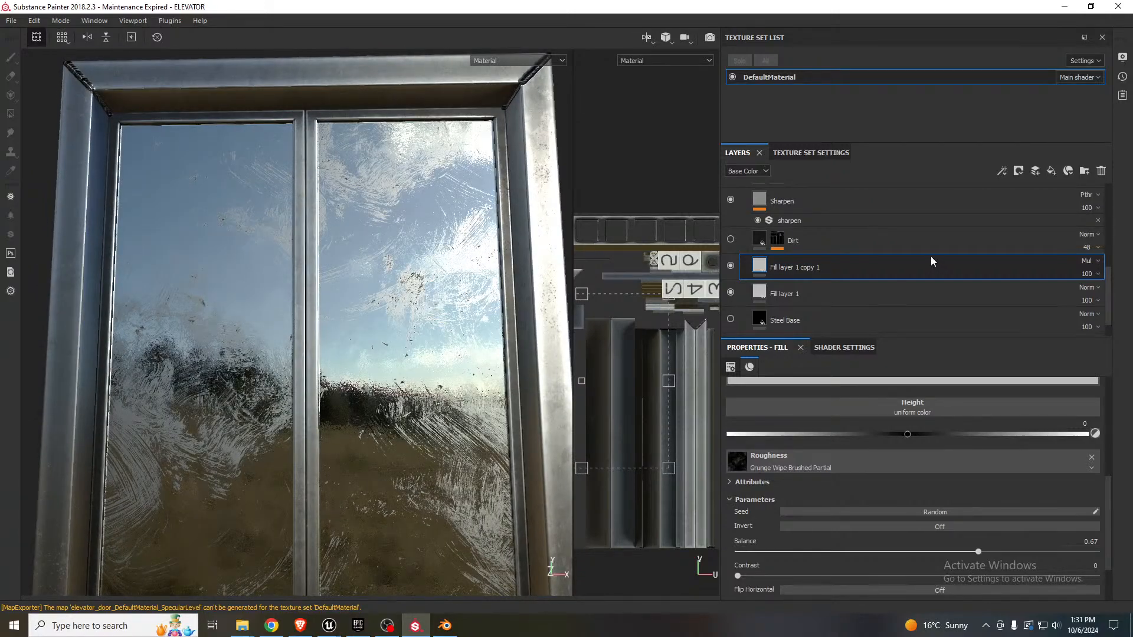
- Review Fill layer 1's projection and roughness settings with its copy temporarily hidden, and reselect Fill layer 1 copy 1
click(731, 266)
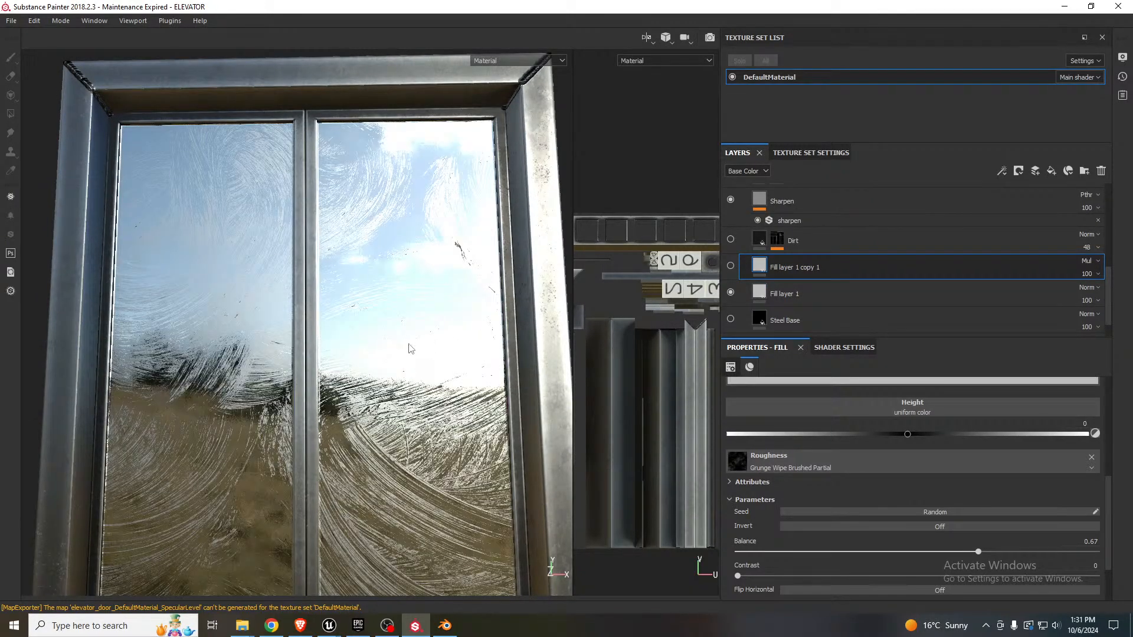
alt+drag(411, 348, 426, 385)
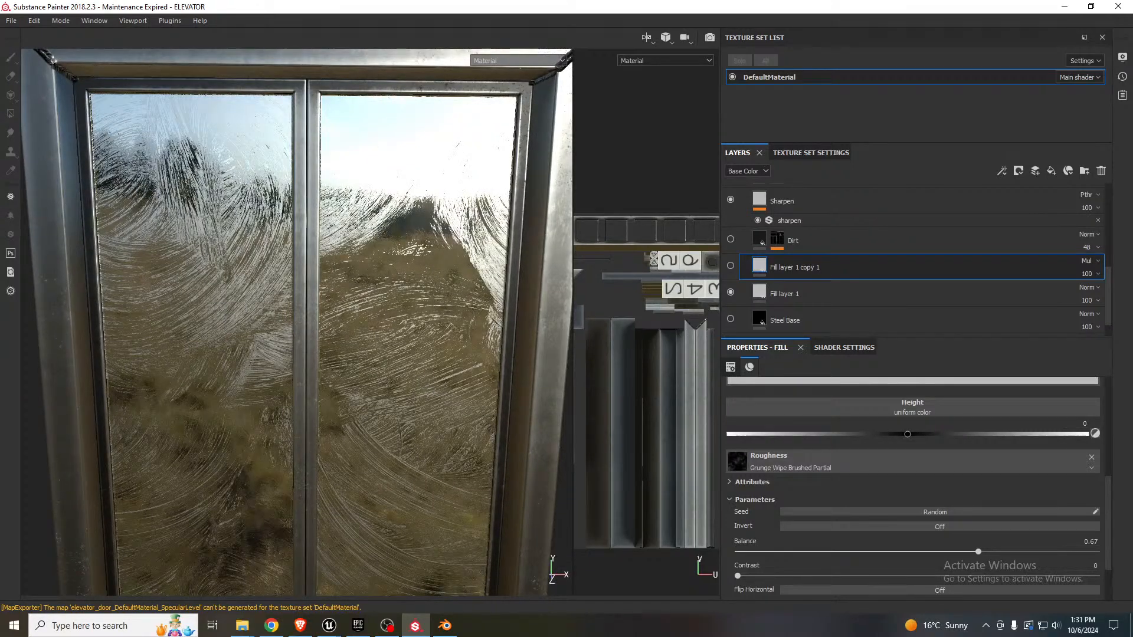
click(765, 289)
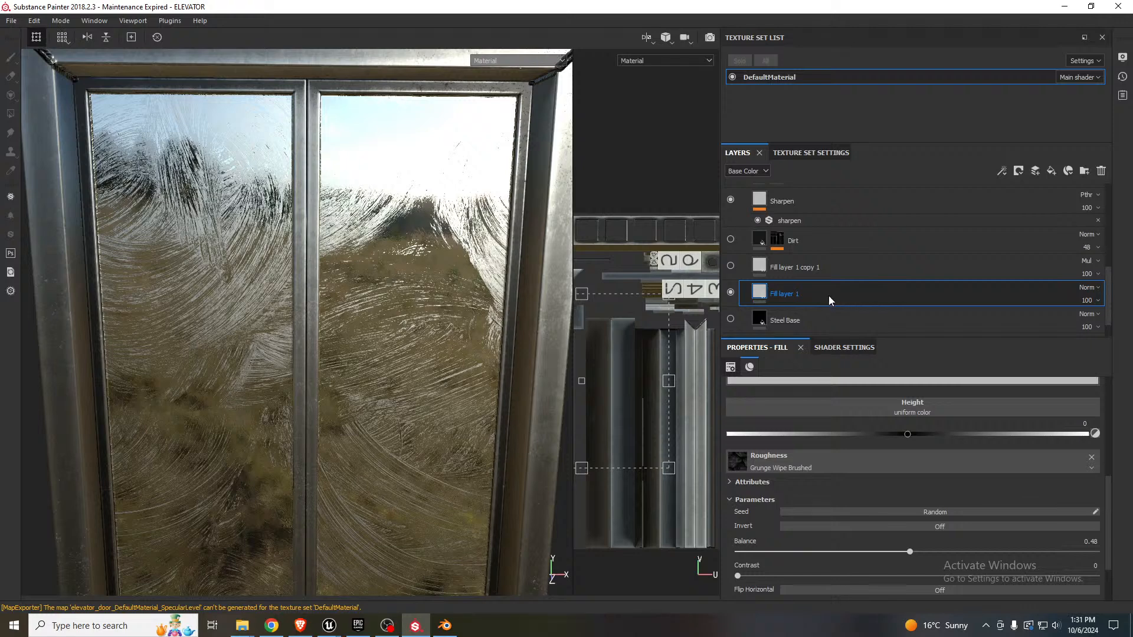
scroll(973, 463, up, 5)
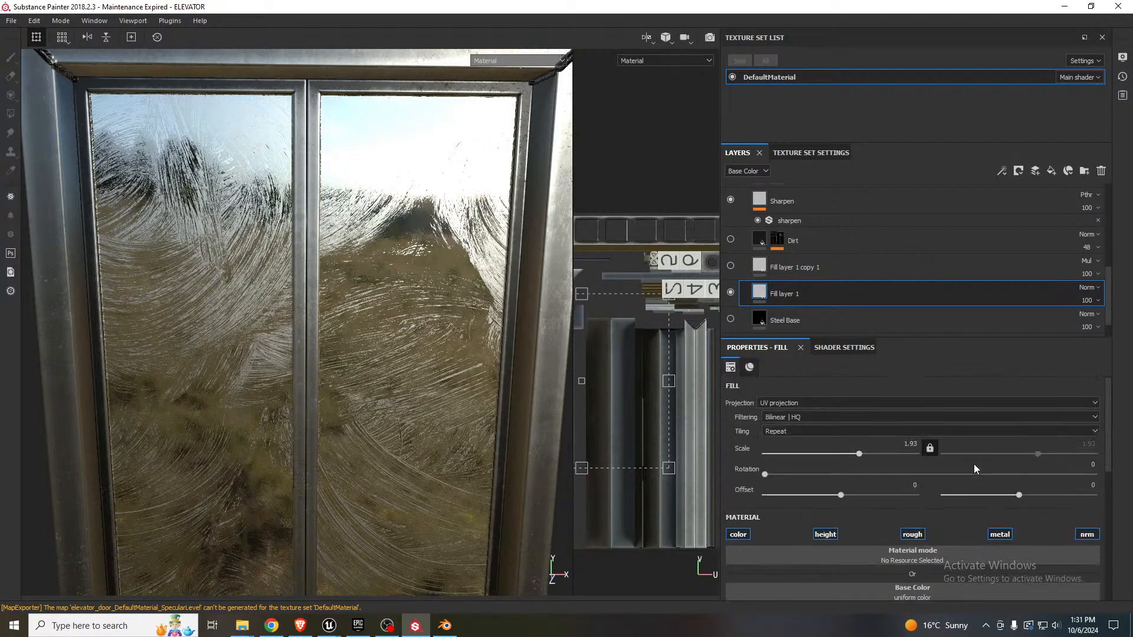
scroll(974, 464, down, 4)
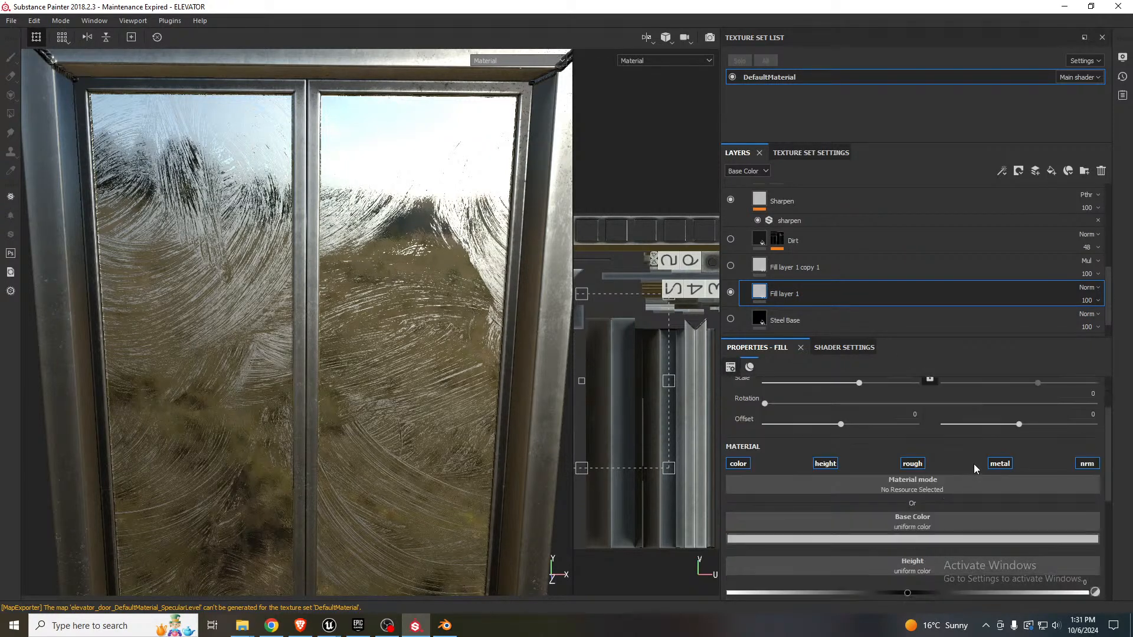
scroll(974, 464, down, 3)
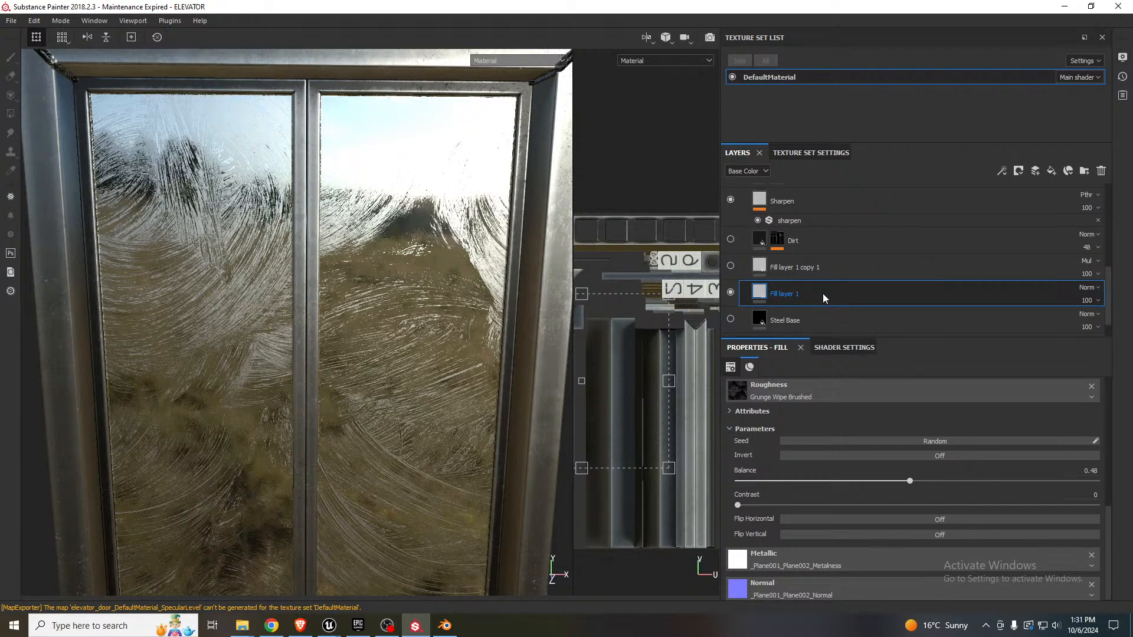
click(731, 265)
click(812, 268)
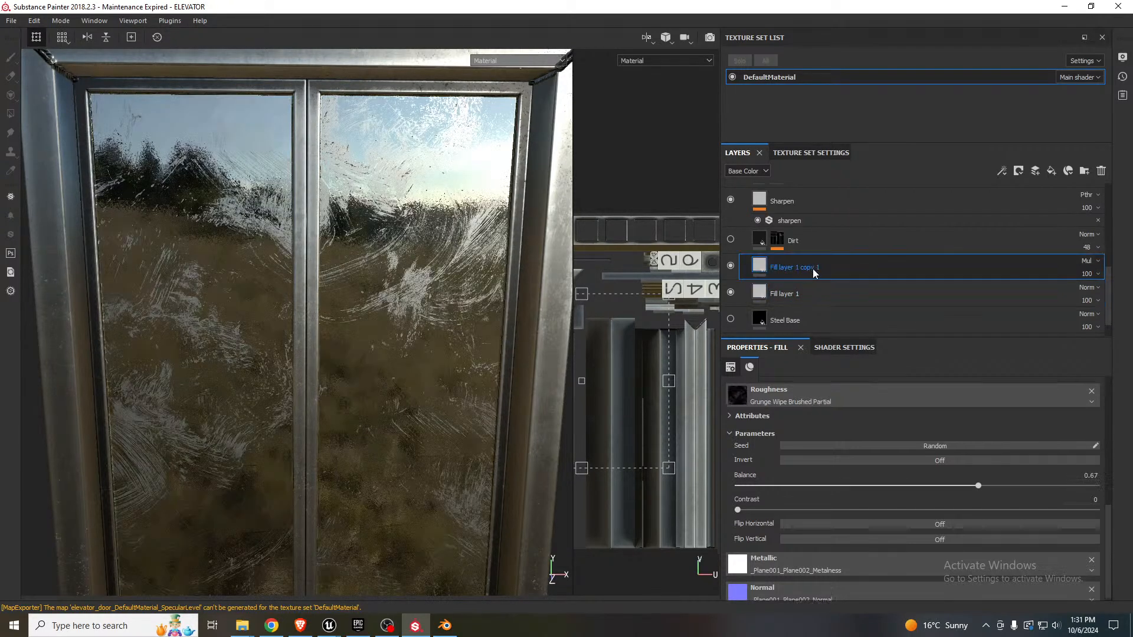
- Switch the layer stack to the Roughness channel and set Fill layer 1 copy 1's blend mode to Multiply
click(758, 171)
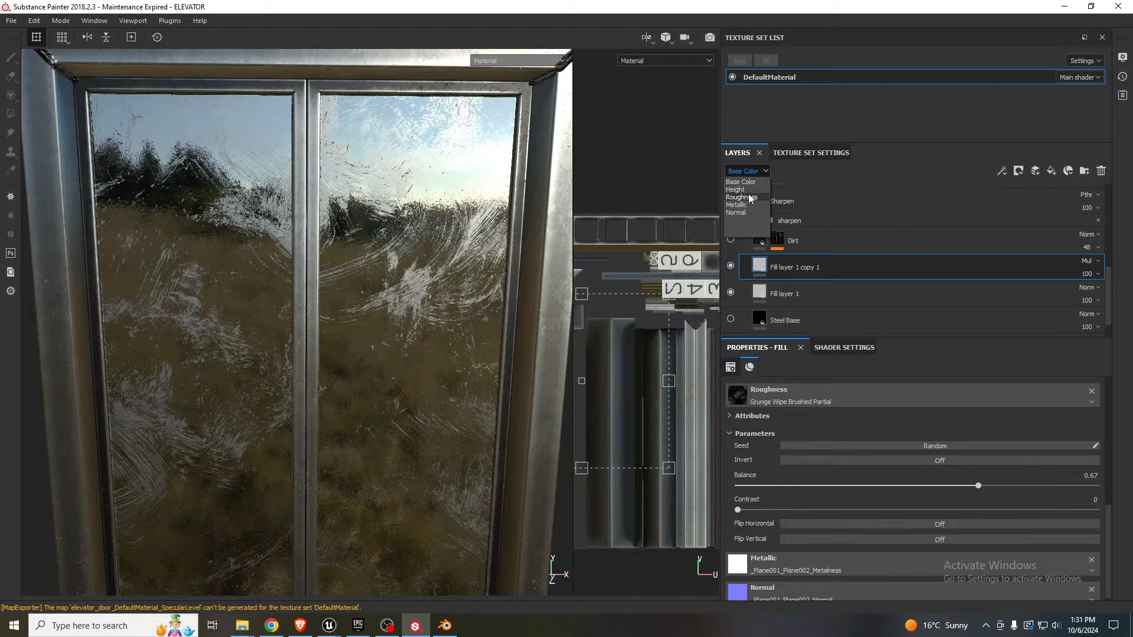
click(744, 198)
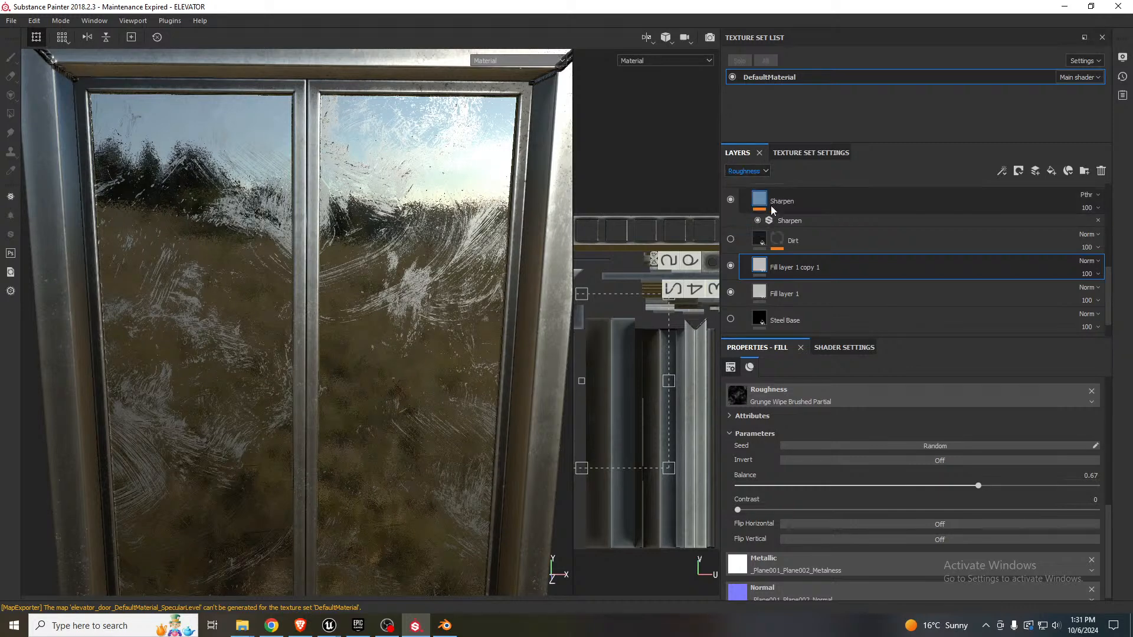
click(1088, 261)
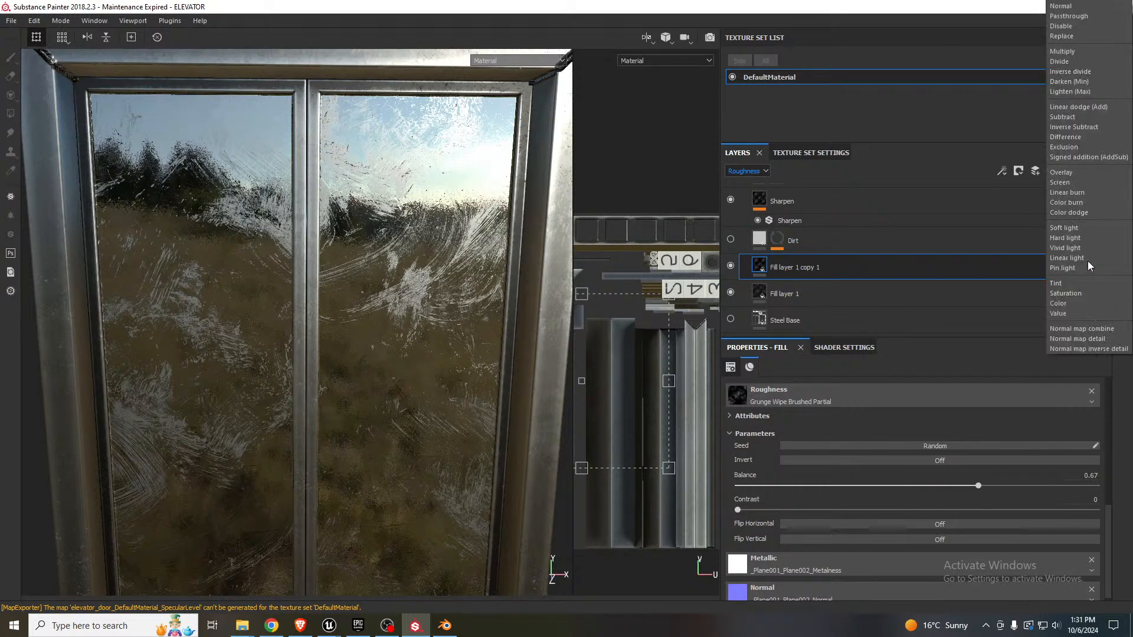
click(1070, 50)
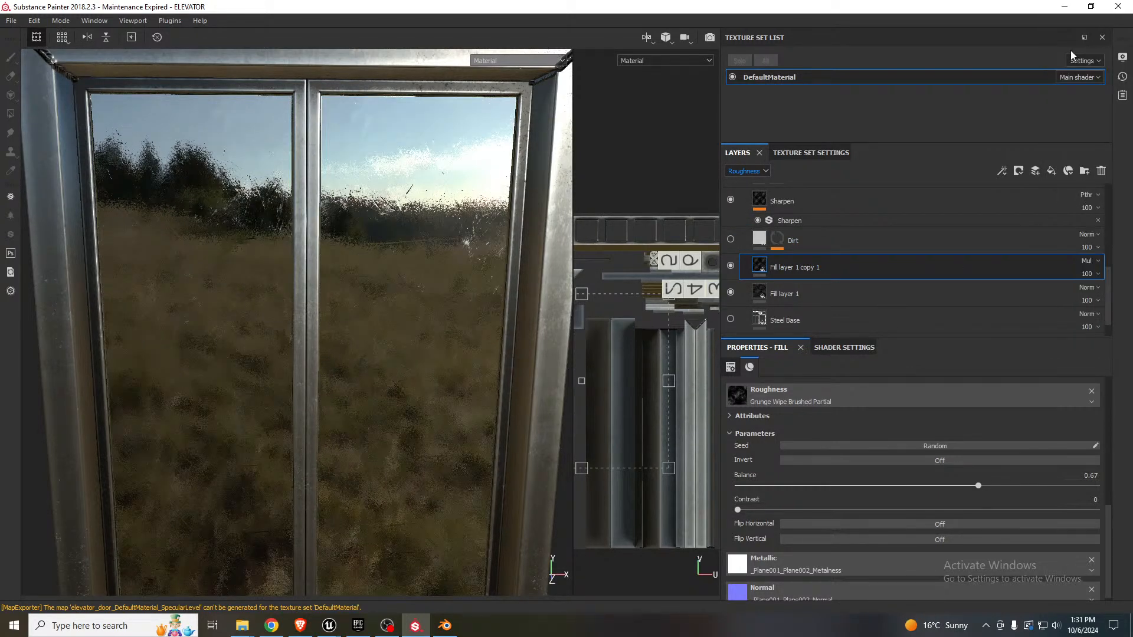
- Change Fill layer 1 copy 1's roughness blend mode to Overlay, then return the layer stack to the Base Color channel
click(1088, 260)
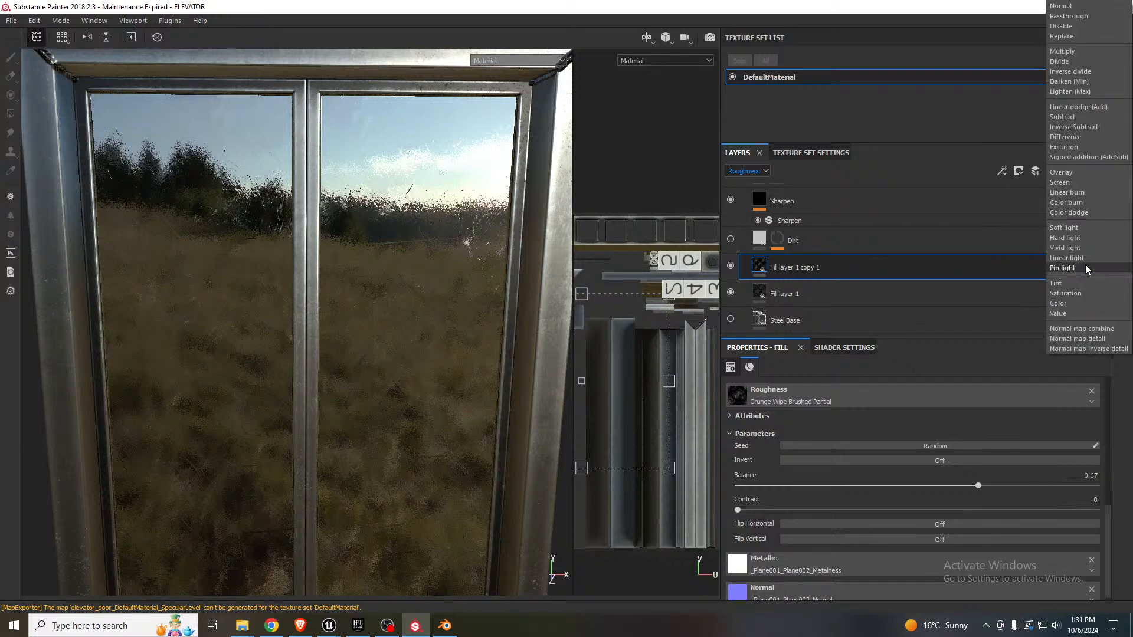
click(1068, 173)
alt+drag(430, 350, 410, 319)
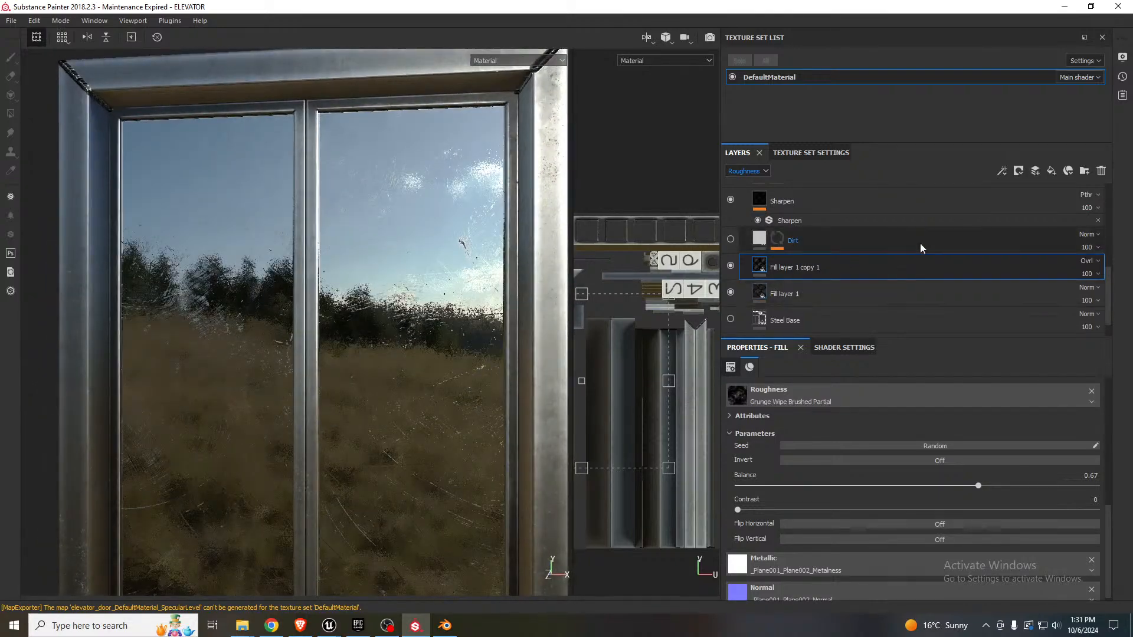
click(764, 172)
click(740, 182)
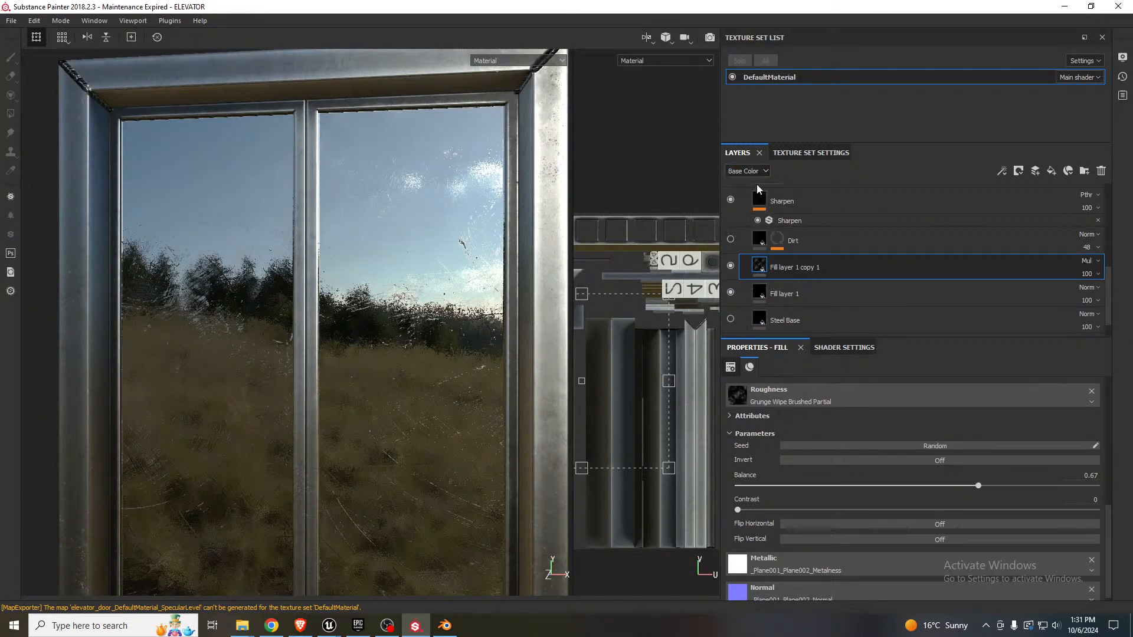
- Set Fill layer 1 copy 1 to Normal blending for base color and Passthrough blending for roughness
click(1090, 263)
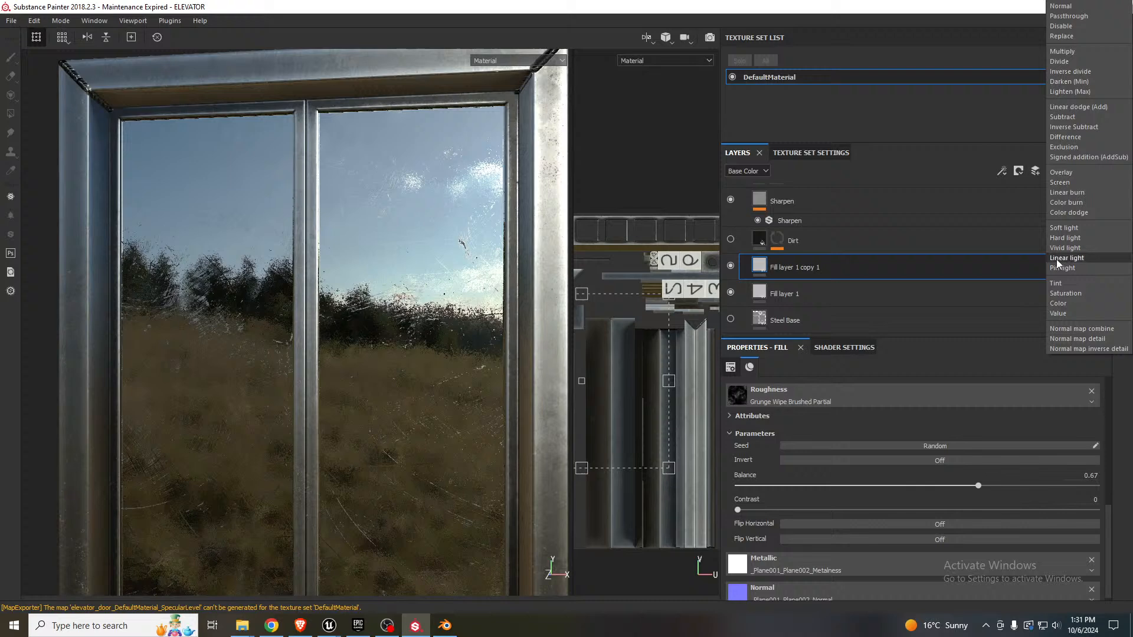
click(1068, 9)
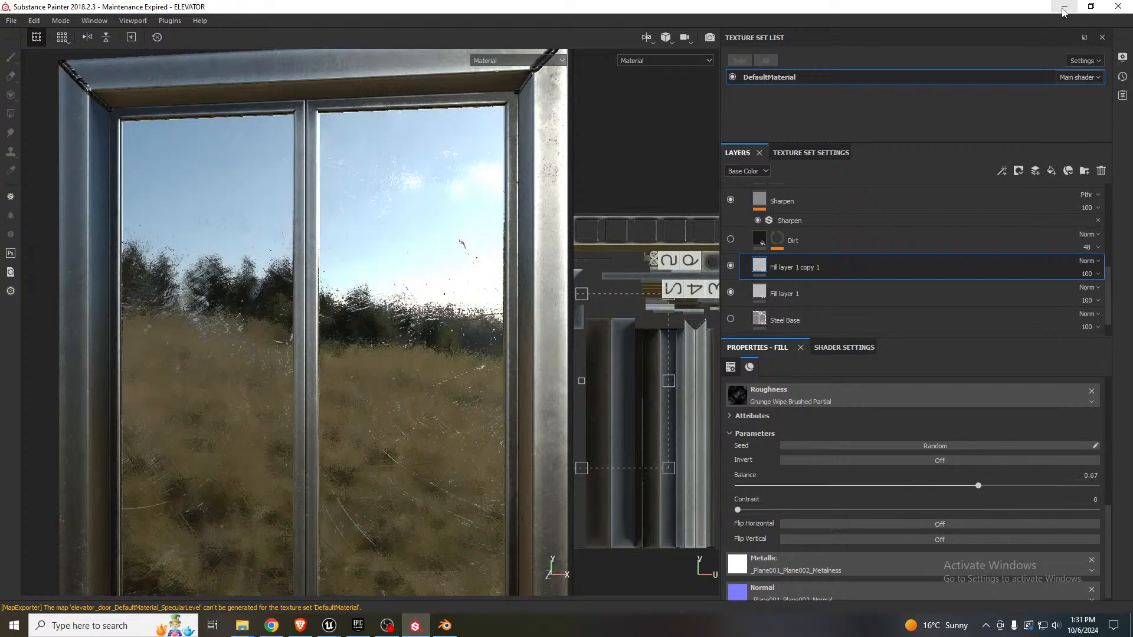
click(746, 171)
click(742, 197)
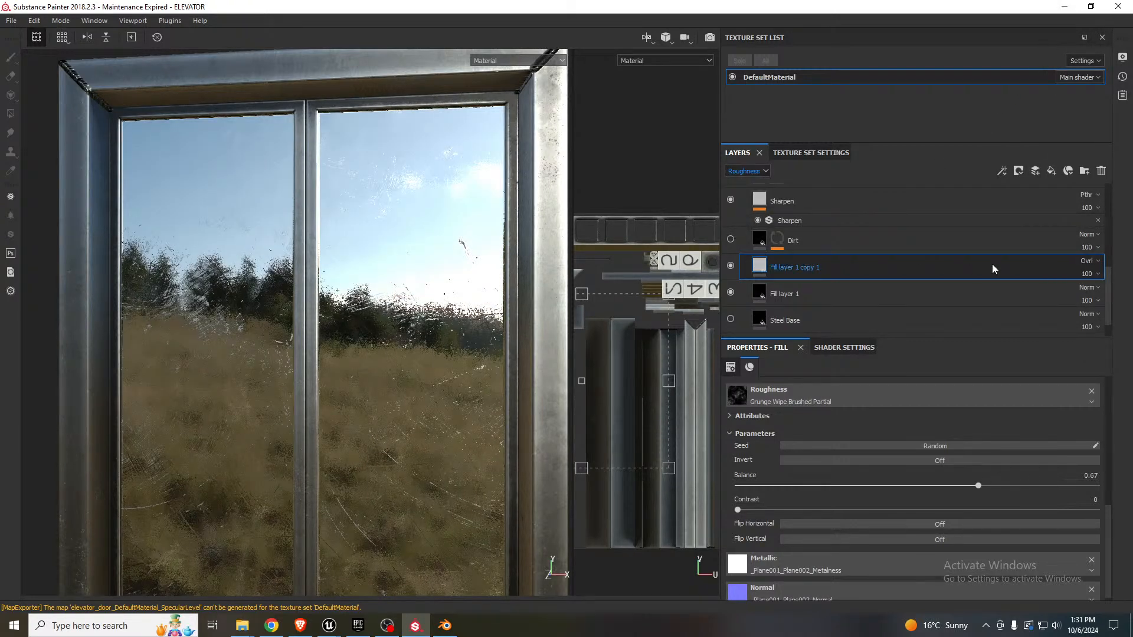
click(1087, 261)
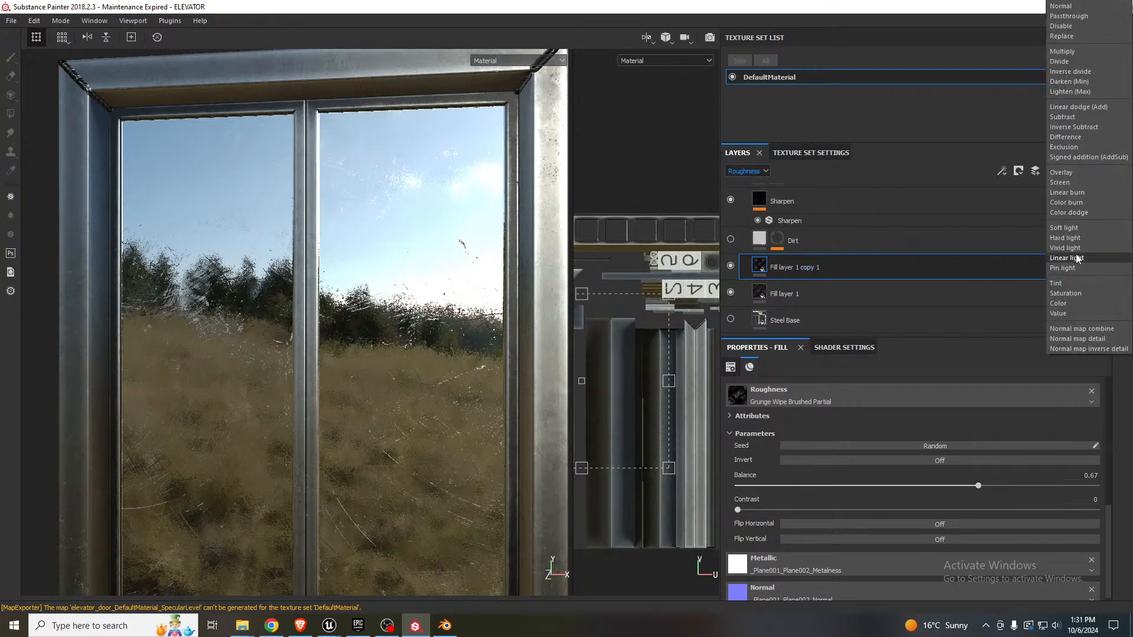
click(1065, 17)
alt+drag(443, 298, 419, 307)
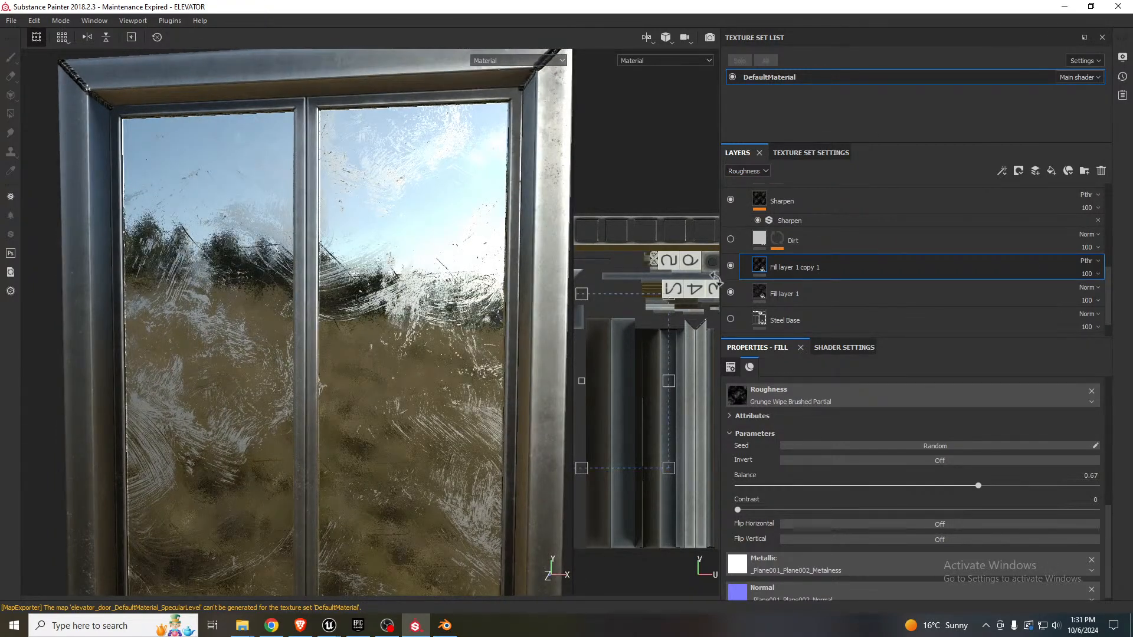
- Toggle both fill layers to compare their effect and reselect Normal as Fill layer 1's roughness blend mode
click(731, 266)
click(731, 292)
click(763, 293)
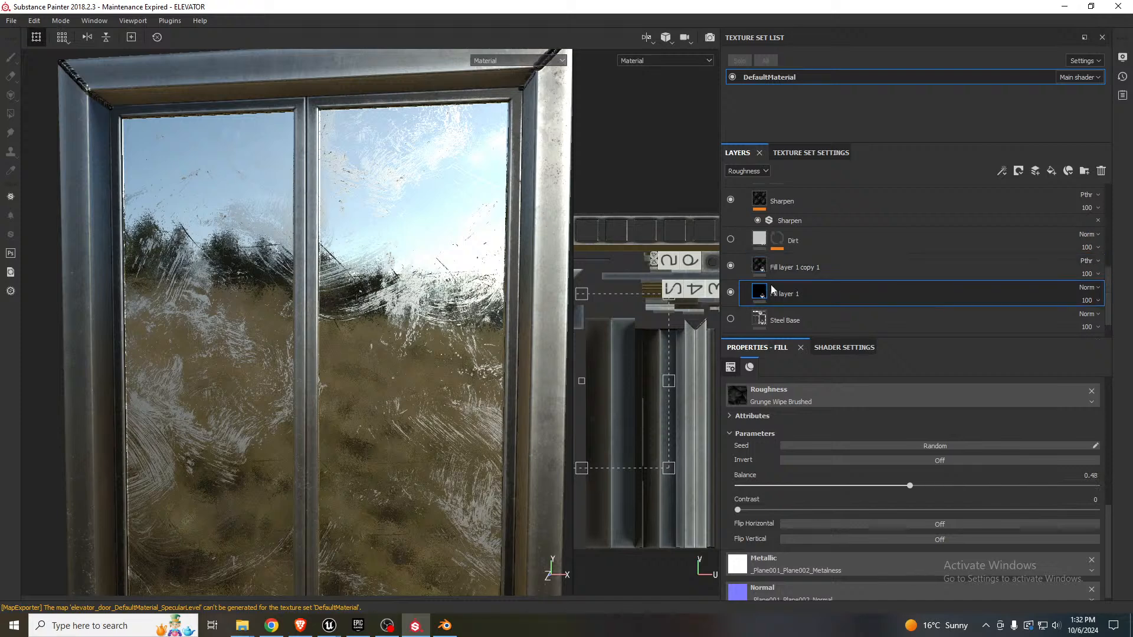
click(1087, 288)
click(1089, 288)
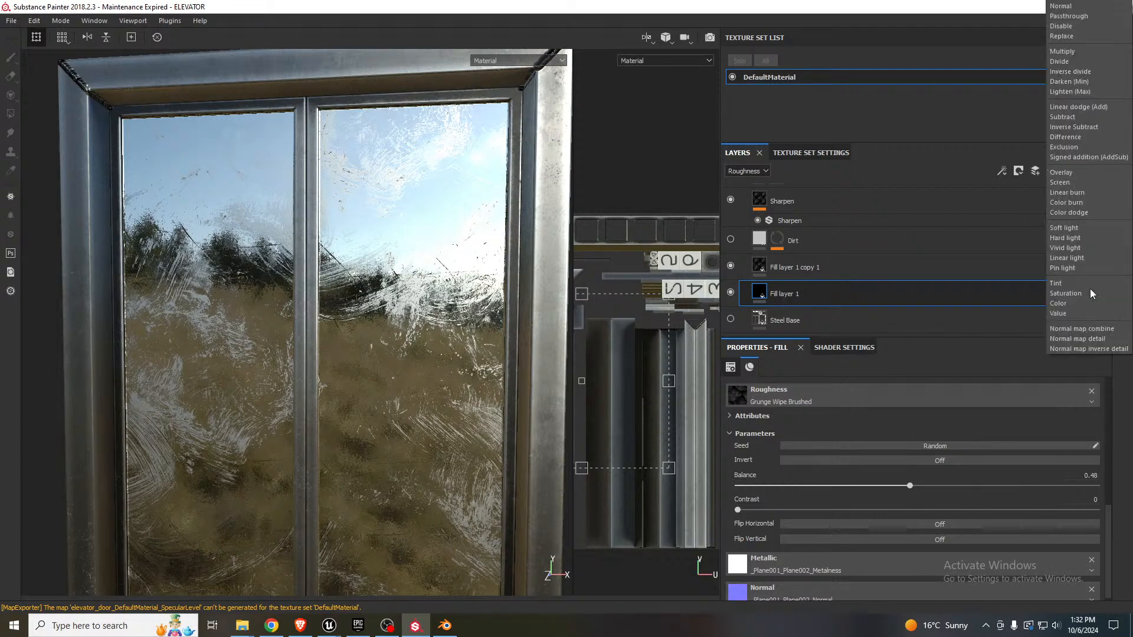
click(1083, 7)
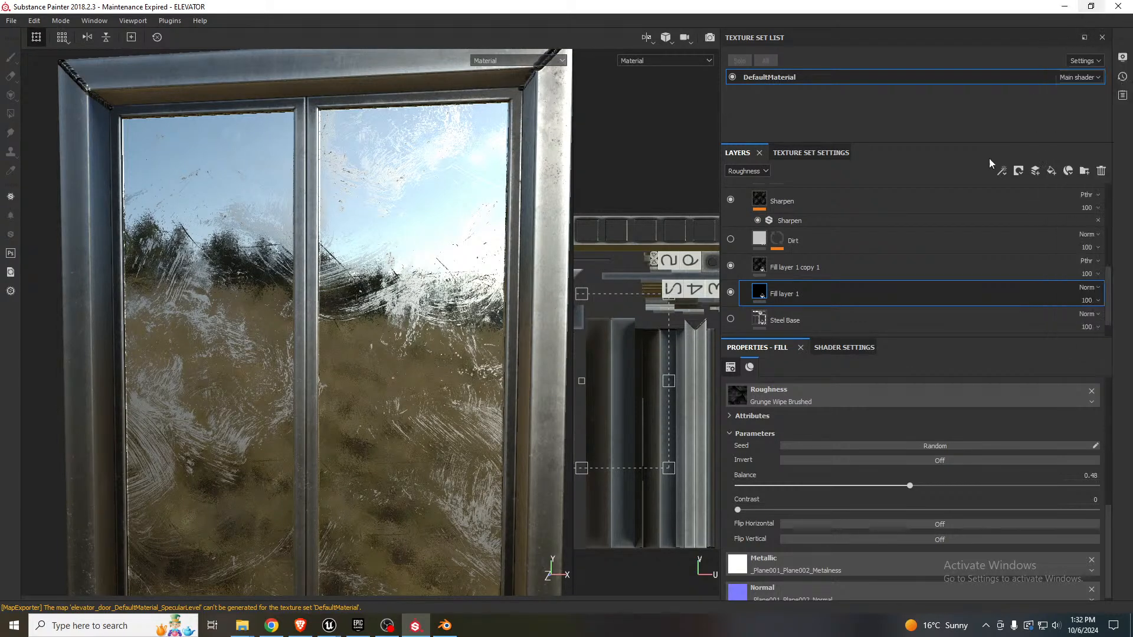
- Return Fill layer 1 copy 1's roughness blending to Normal and delete that layer
click(763, 263)
click(1086, 260)
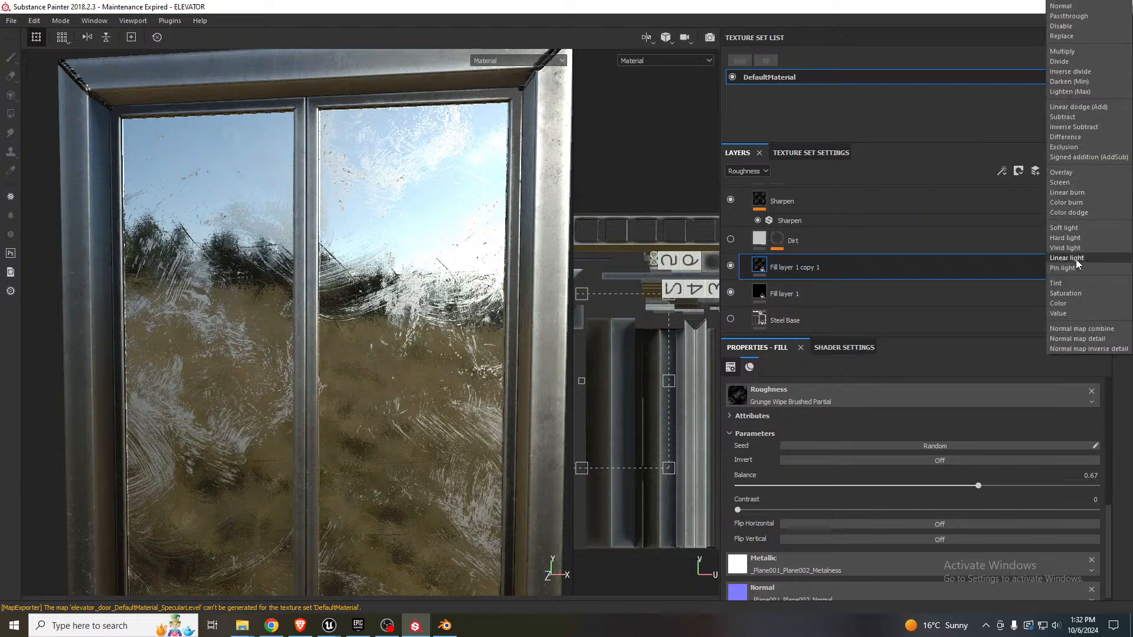
click(1061, 7)
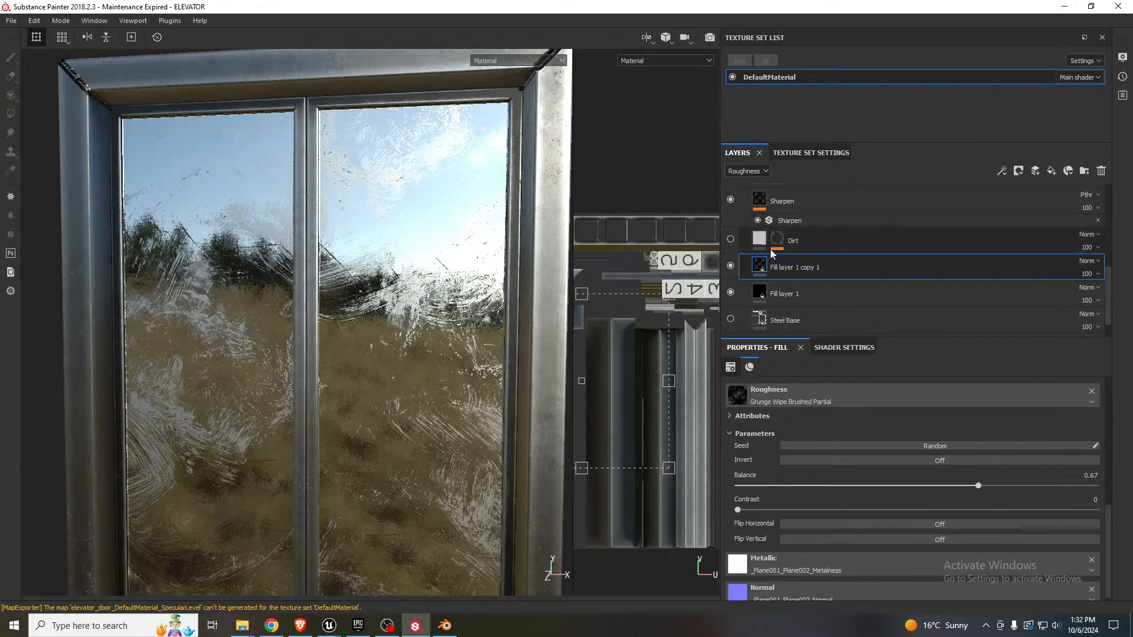
click(1101, 170)
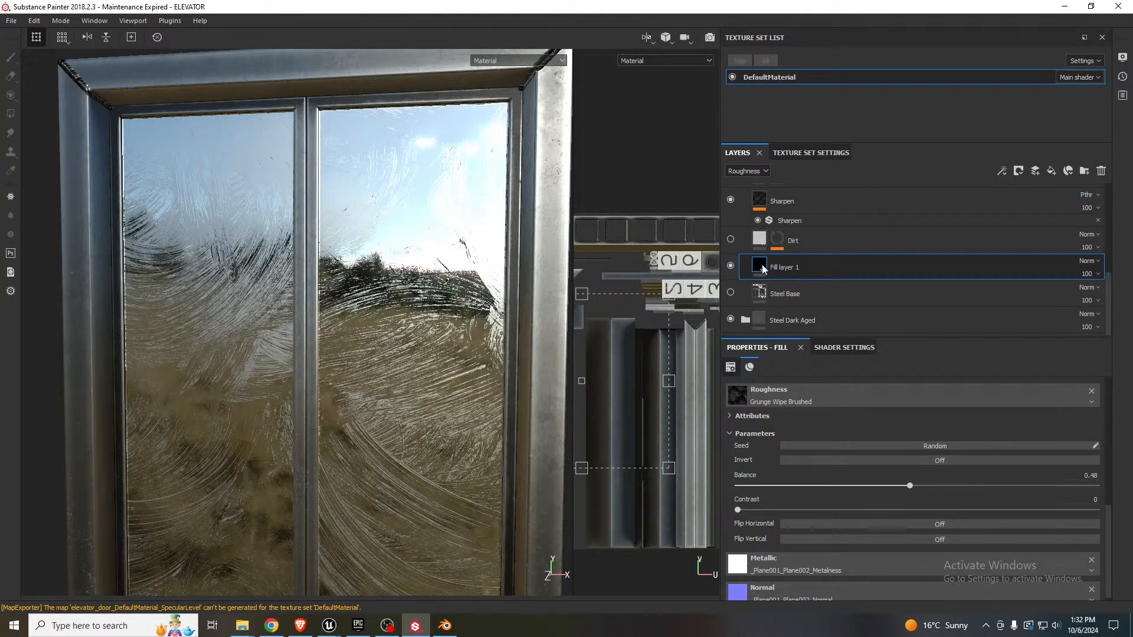
- Change Fill layer 1's projection to Tri-planar projection and inspect the grunge on the door panels
scroll(857, 479, up, 5)
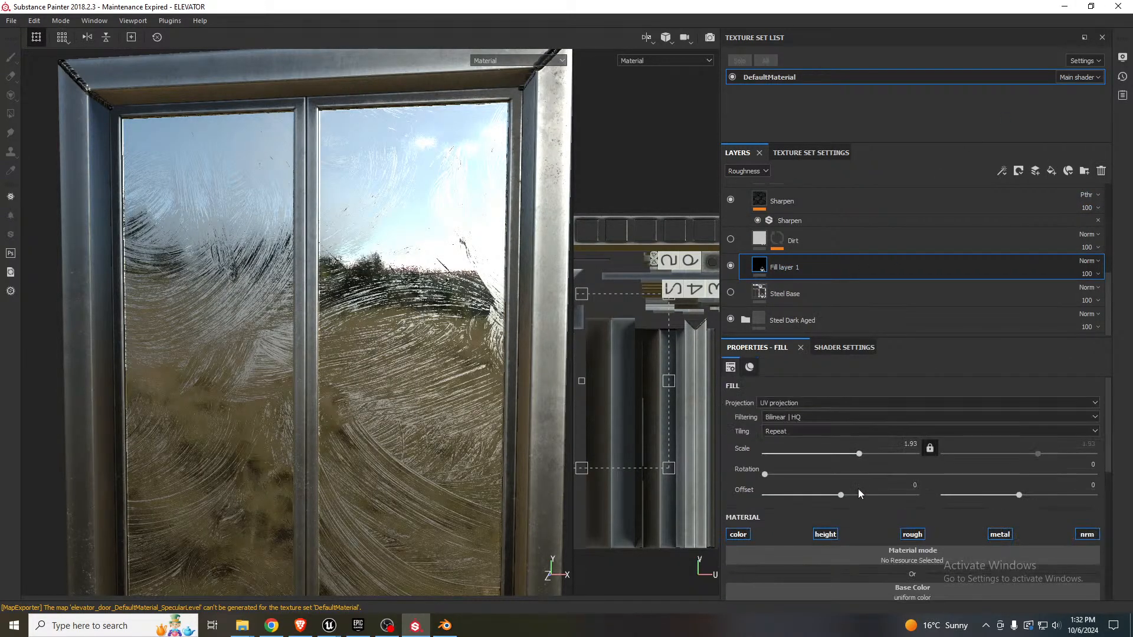
click(819, 403)
click(805, 419)
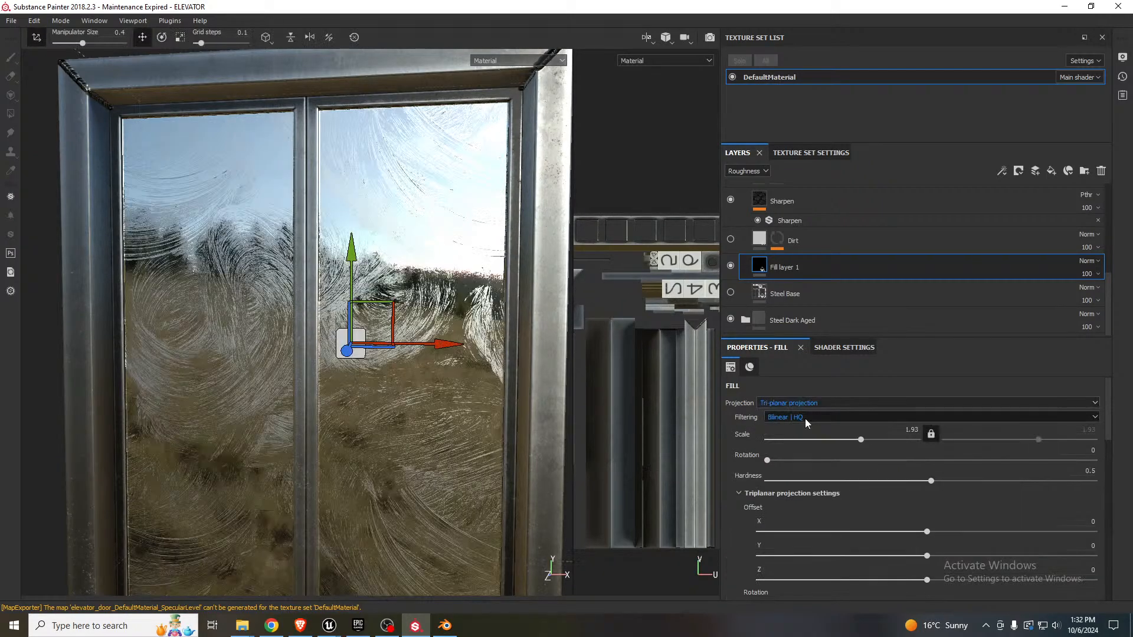
mouse_move(438, 388)
alt+mouse_down()
mouse_move(391, 394)
mouse_move(437, 350)
mouse_move(463, 361)
mouse_move(417, 388)
alt+mouse_up()
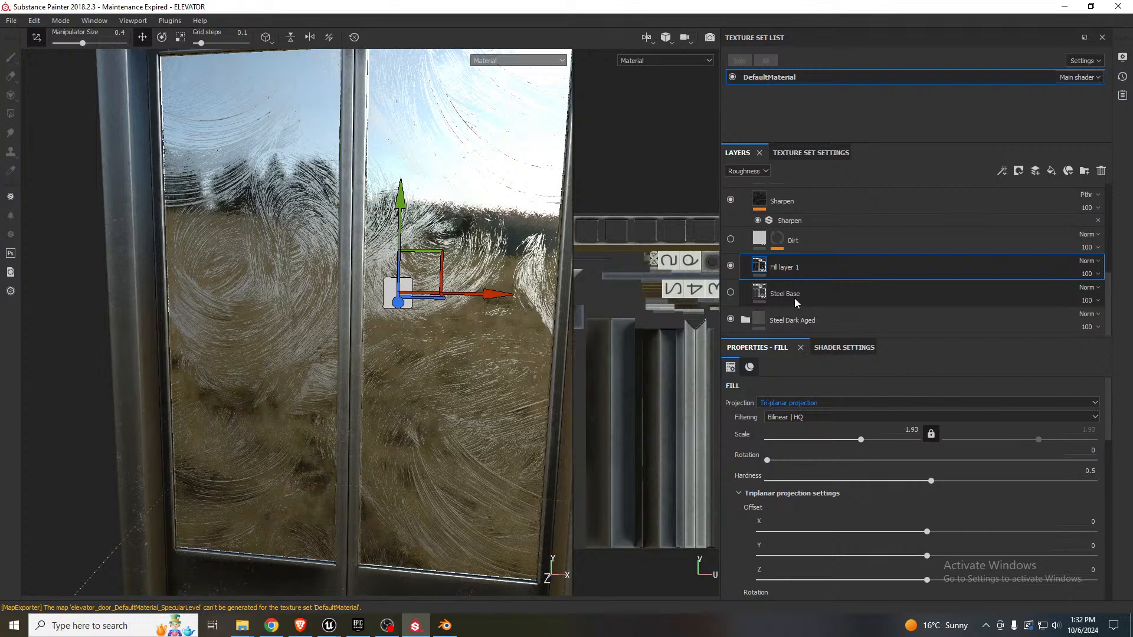
- Toggle the visibility of Fill layer 1 and Steel Dark Aged to compare their effect on the door
scroll(748, 289, up, 2)
scroll(741, 291, down, 2)
click(730, 266)
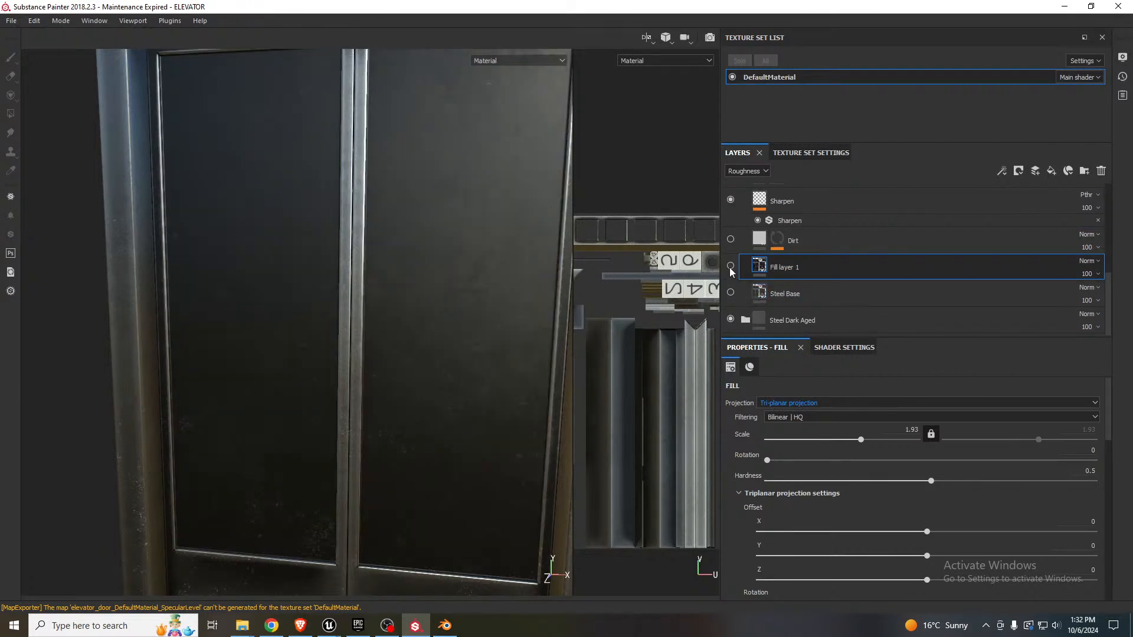
click(730, 267)
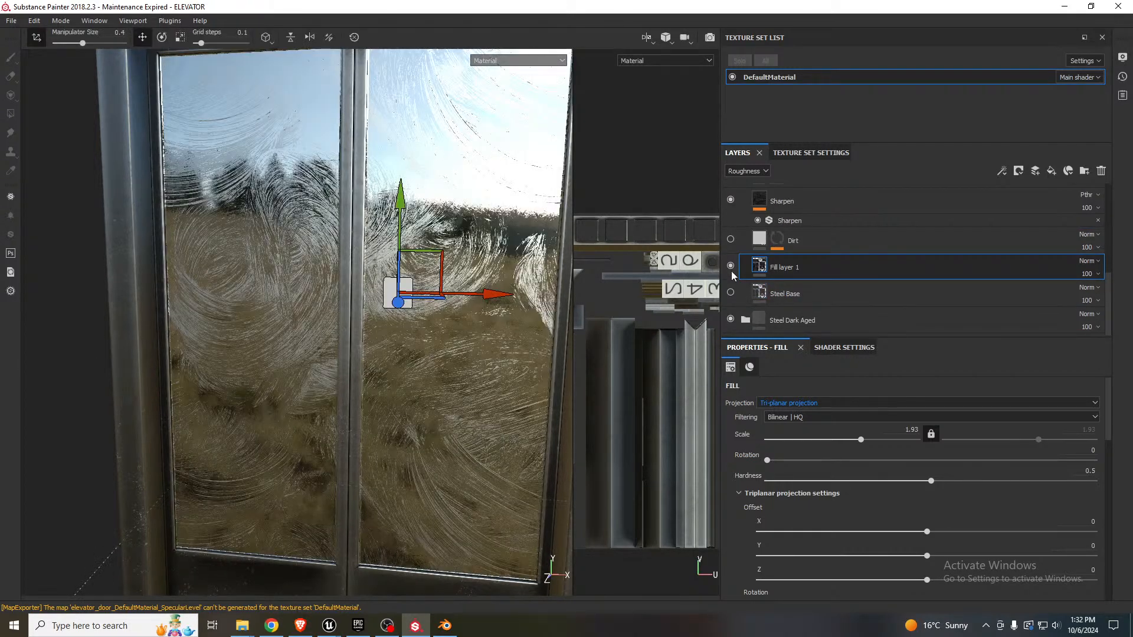
click(731, 319)
click(730, 319)
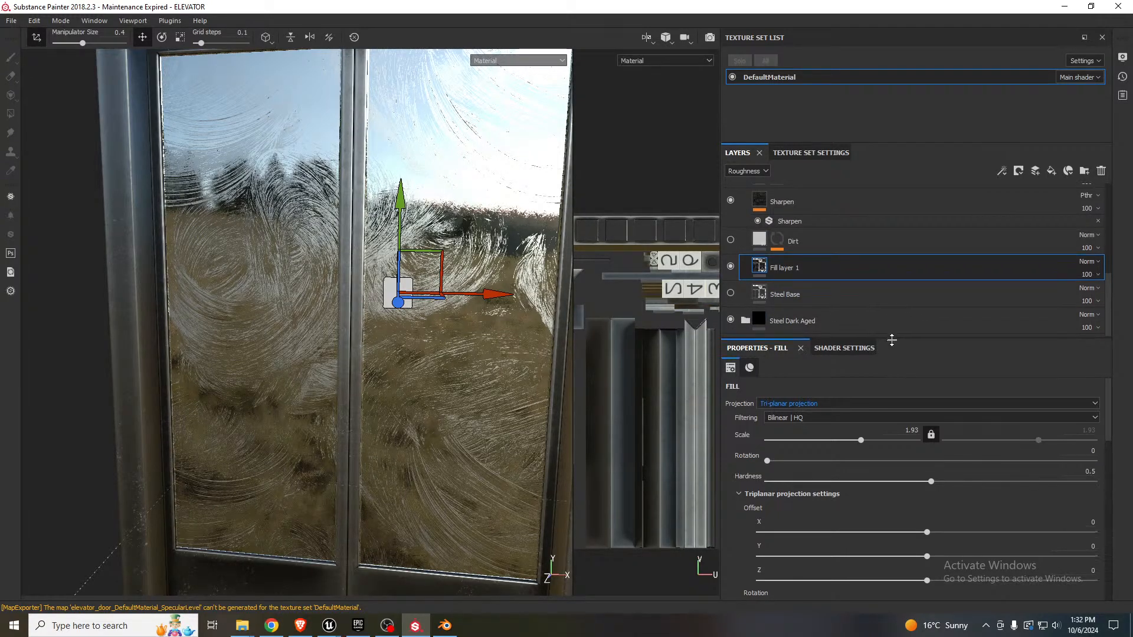
- Set the balance of Fill layer 1's Grunge Wipe Brushed roughness to 0.5
drag(892, 337, 892, 351)
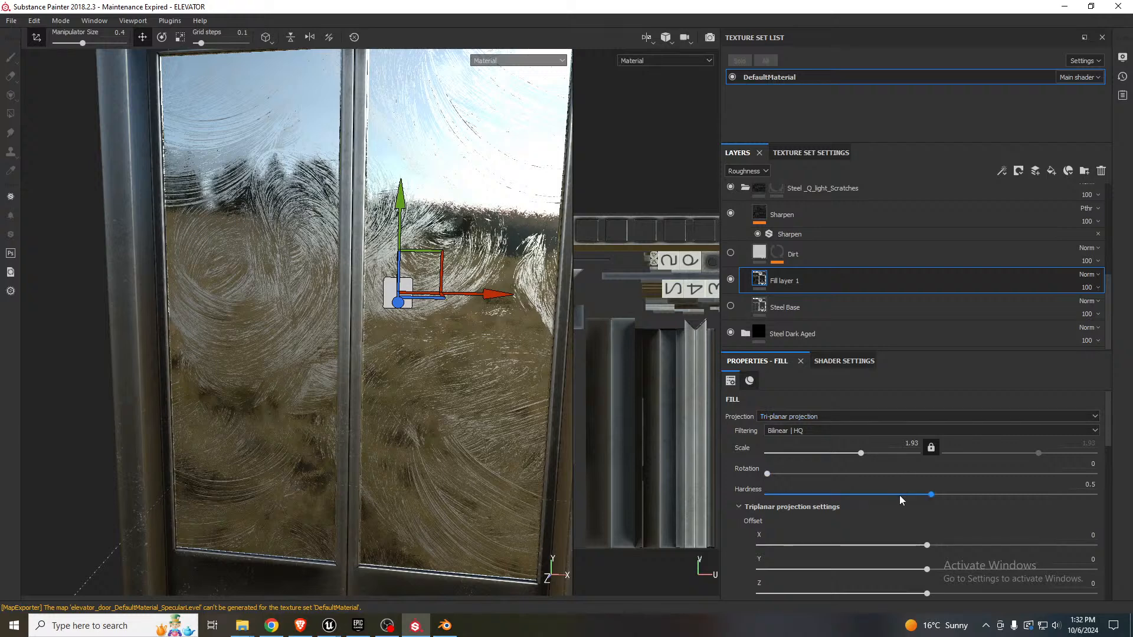
scroll(898, 494, down, 10)
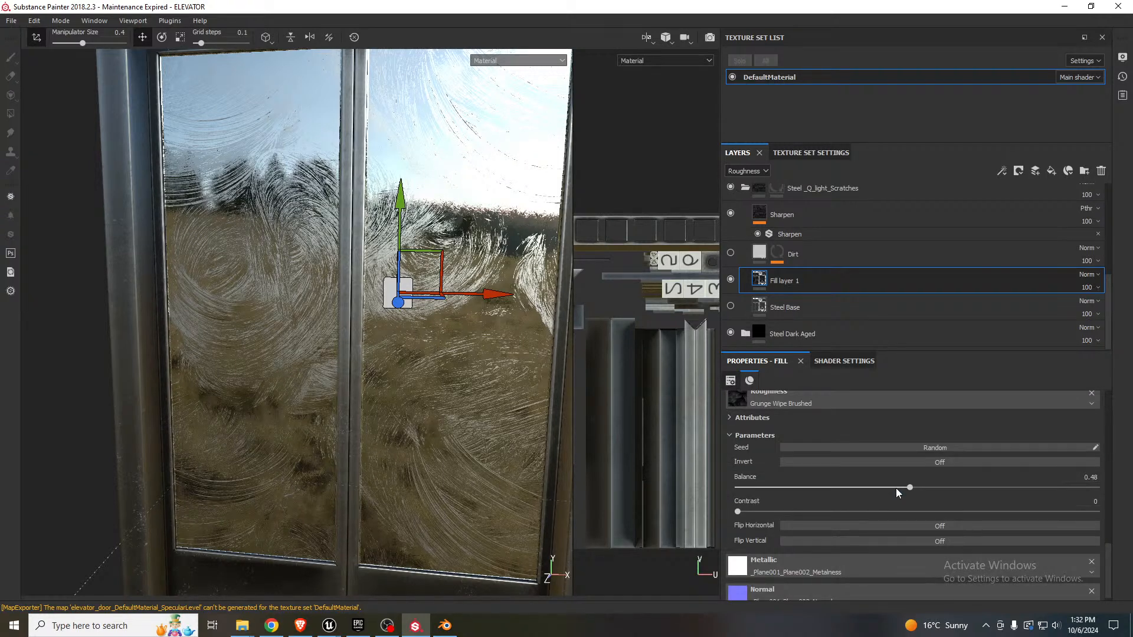
scroll(897, 493, up, 3)
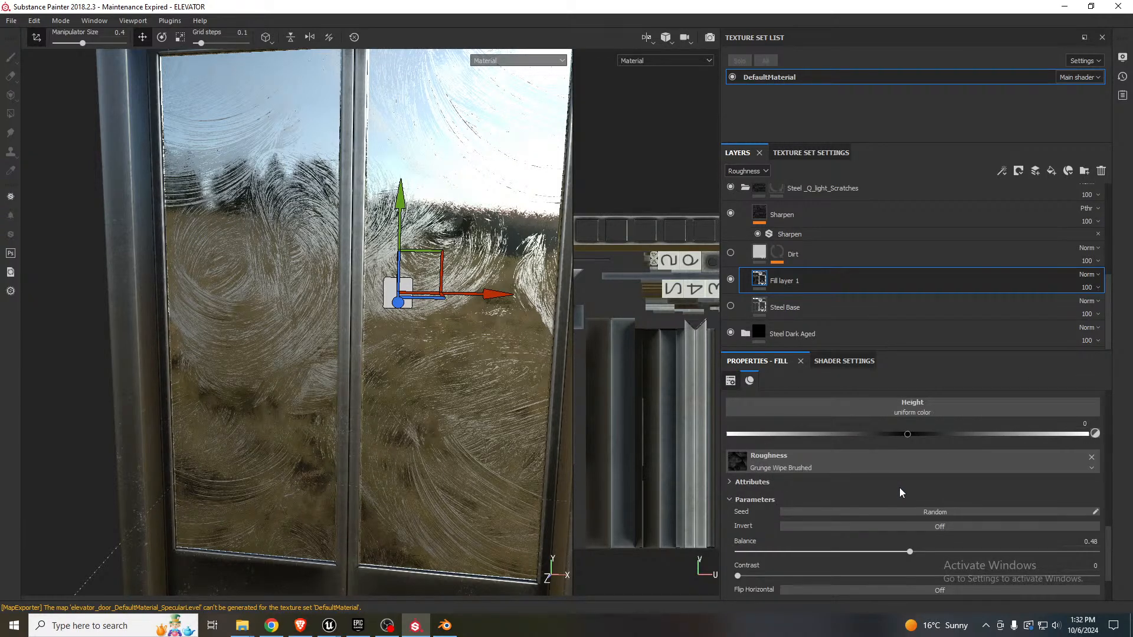
mouse_move(909, 552)
mouse_down()
mouse_move(1003, 551)
mouse_move(917, 552)
mouse_up()
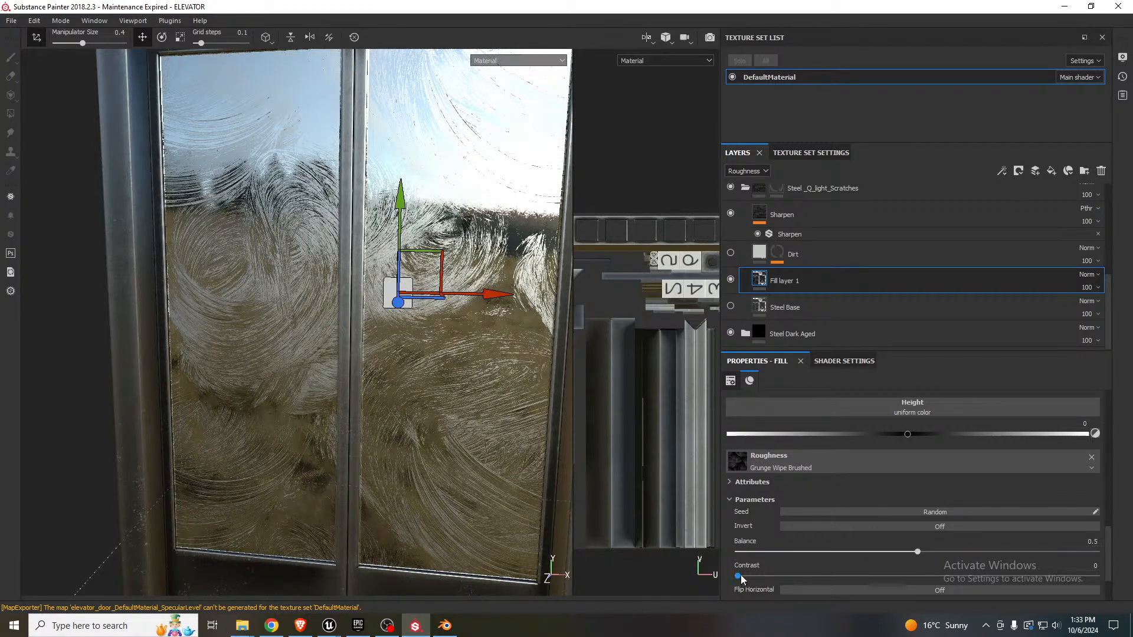
- Compare the door with and without the Sharpen layer and leave that layer hidden
click(731, 214)
click(730, 213)
click(731, 215)
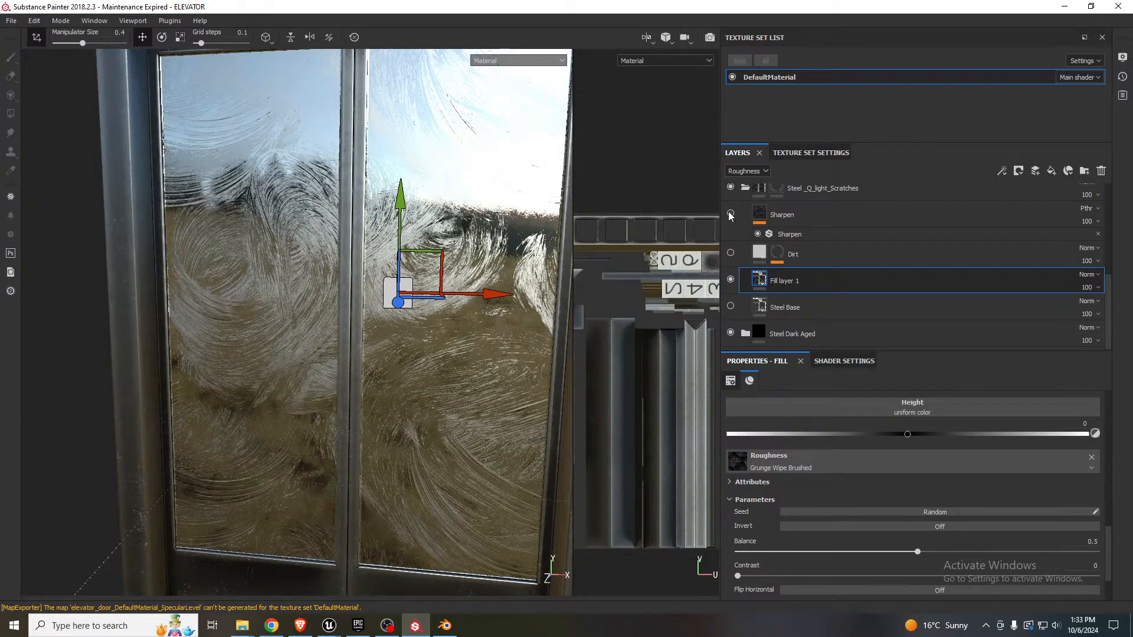
mouse_move(472, 293)
alt+mouse_down()
mouse_move(511, 250)
mouse_move(488, 260)
mouse_move(484, 294)
alt+mouse_up()
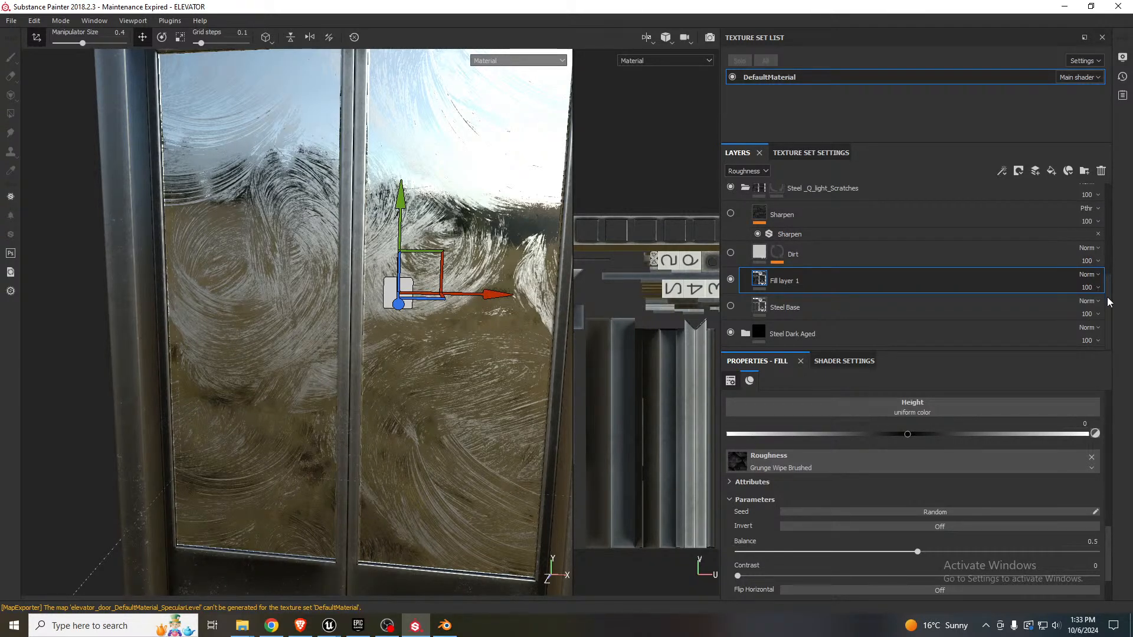
scroll(1108, 298, up, 1)
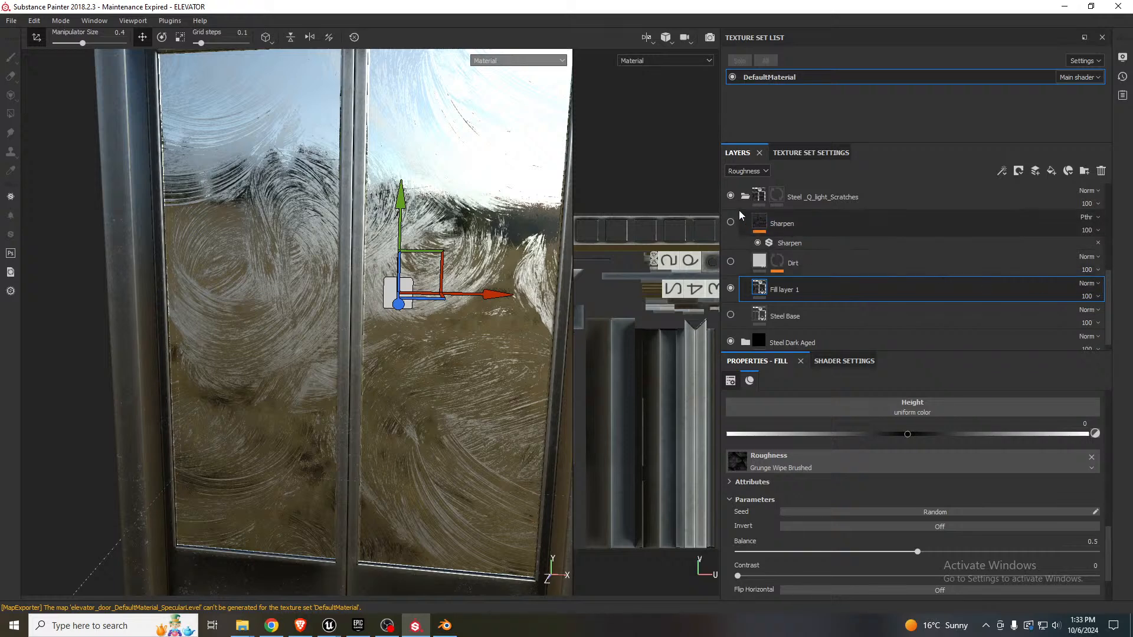
- Check the effect of the Steel _Q_light_Scratches folder and make the Steel Base layer visible
click(730, 195)
click(730, 196)
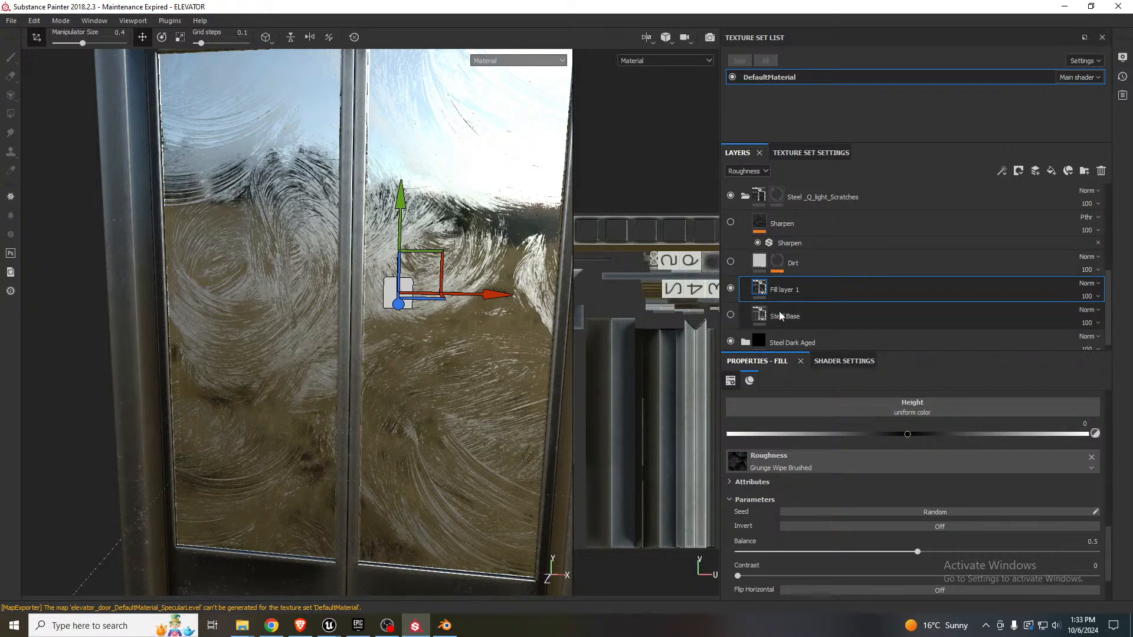
click(731, 316)
click(730, 316)
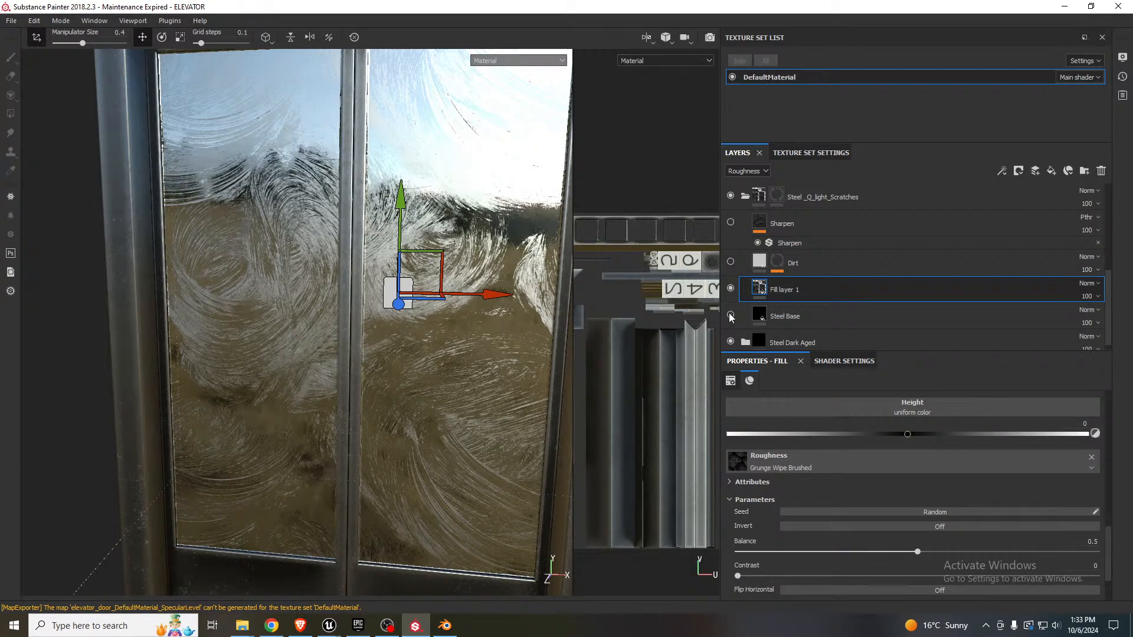
click(731, 316)
- Review the Steel Base layer's material parameters and turn off its roughness channel
click(767, 313)
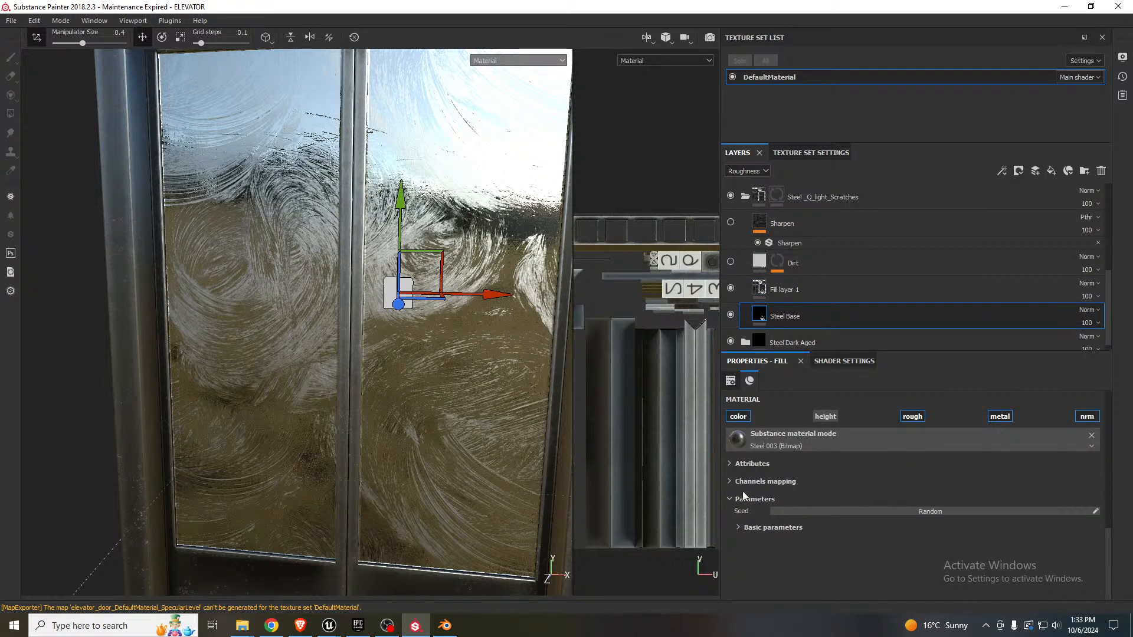
click(740, 528)
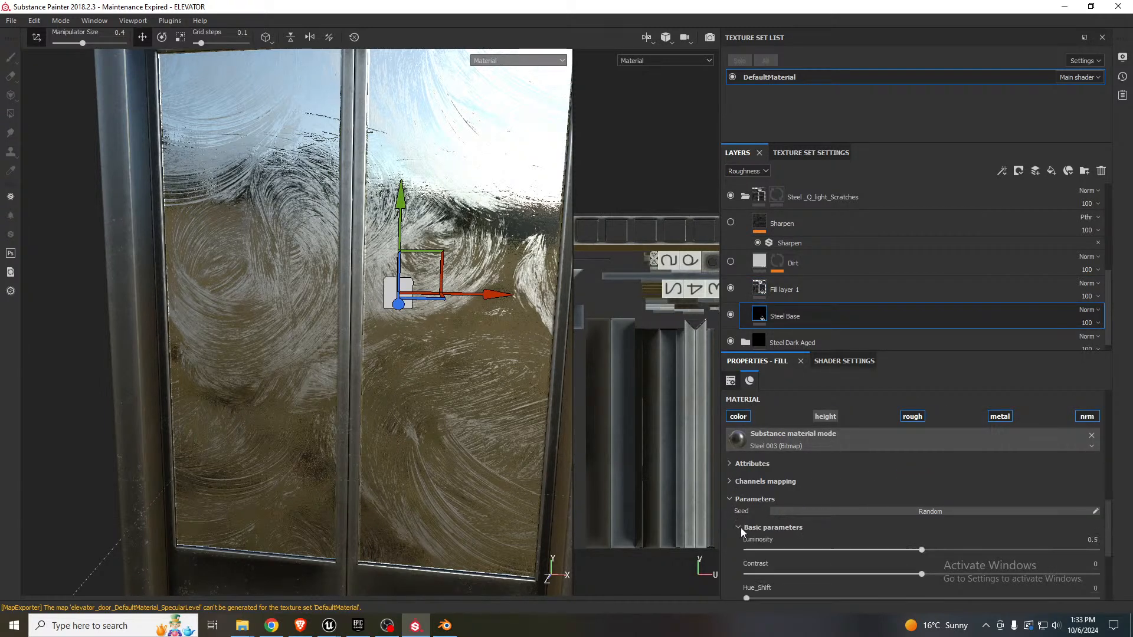
click(740, 528)
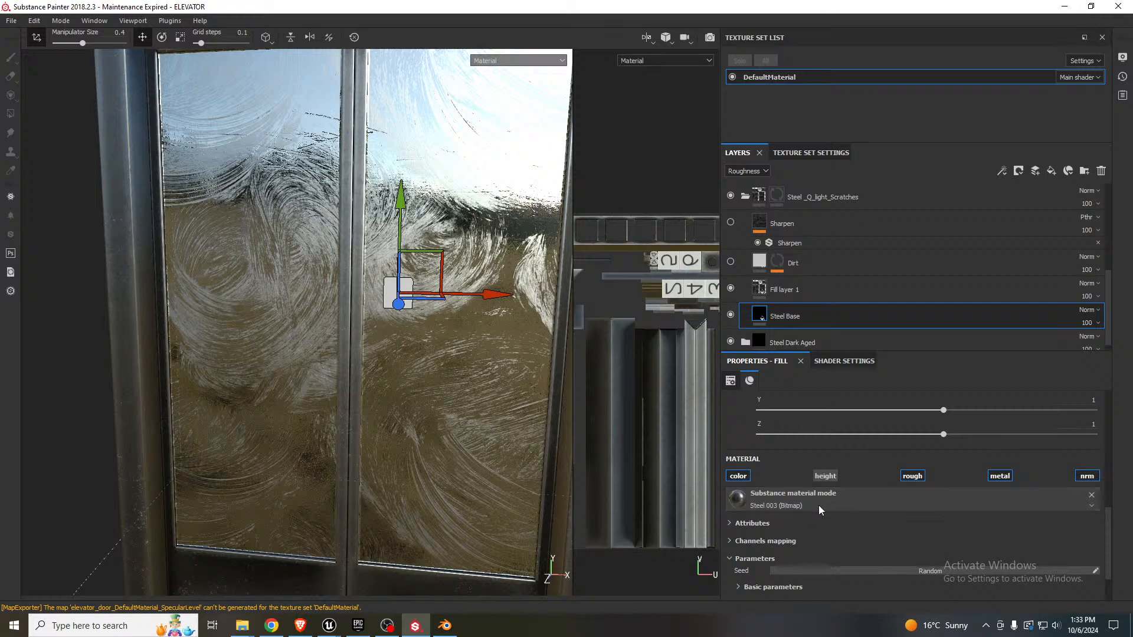
scroll(875, 532, down, 2)
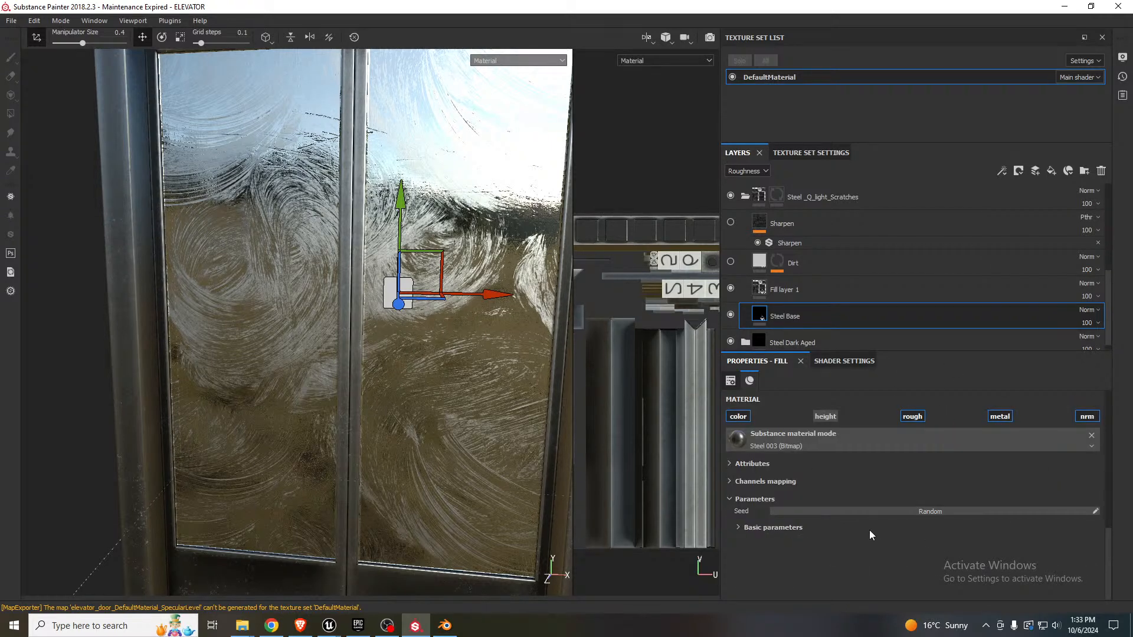
click(912, 419)
- Add a fill layer above Steel Base and assign Grunge Wipe Brushed Partial to its roughness
click(1051, 171)
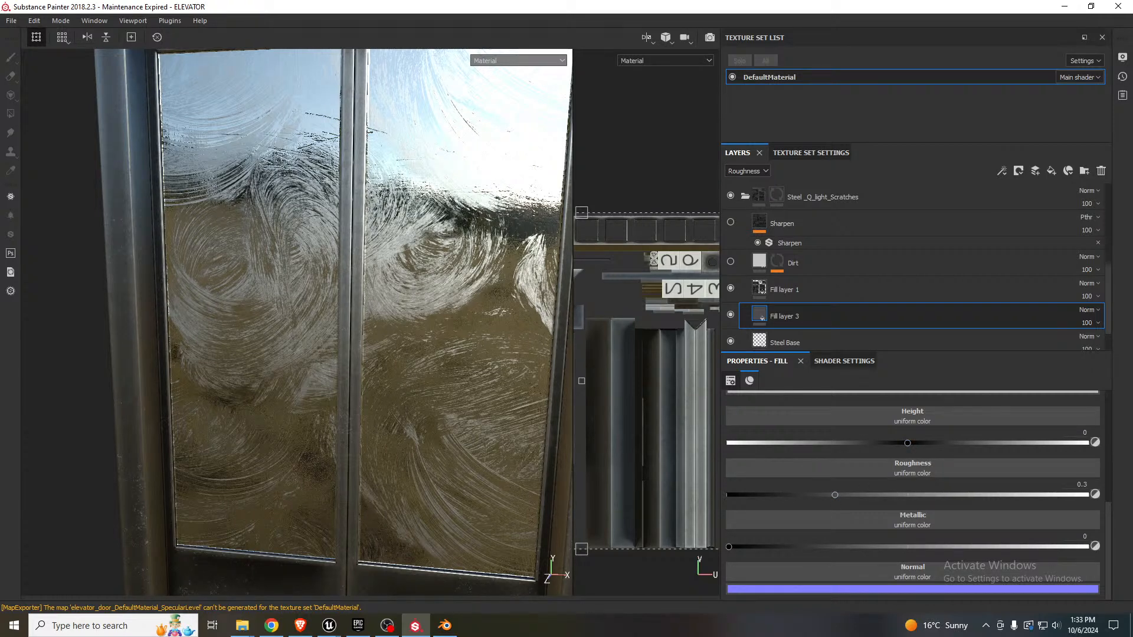
mouse_move(1109, 519)
mouse_down()
mouse_move(1017, 523)
mouse_move(951, 469)
mouse_up()
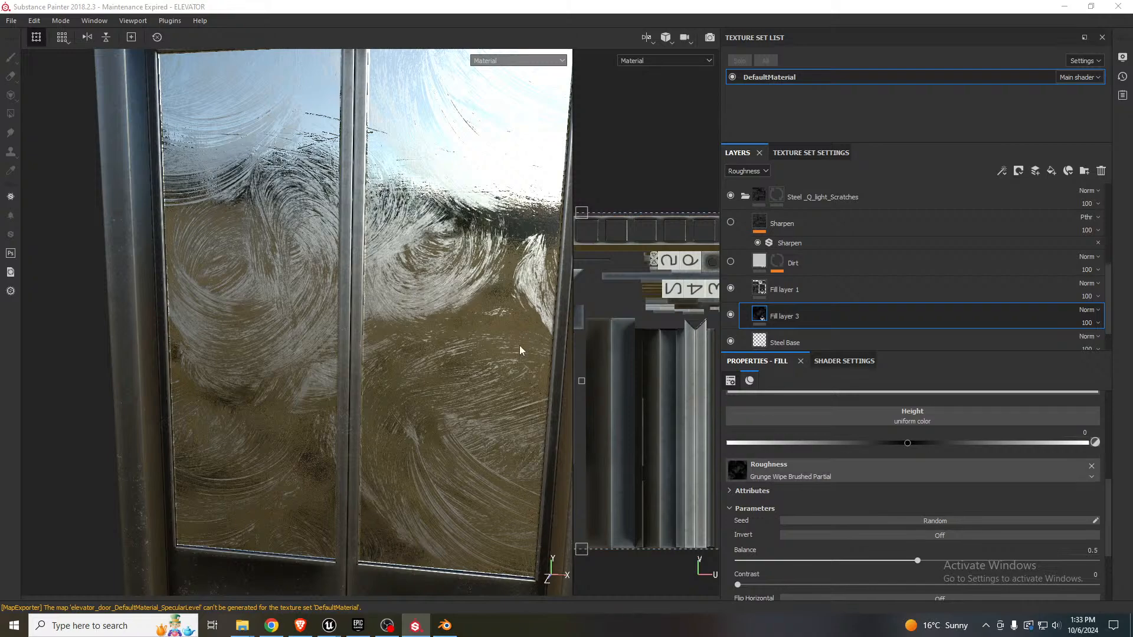
alt+drag(500, 307, 505, 330)
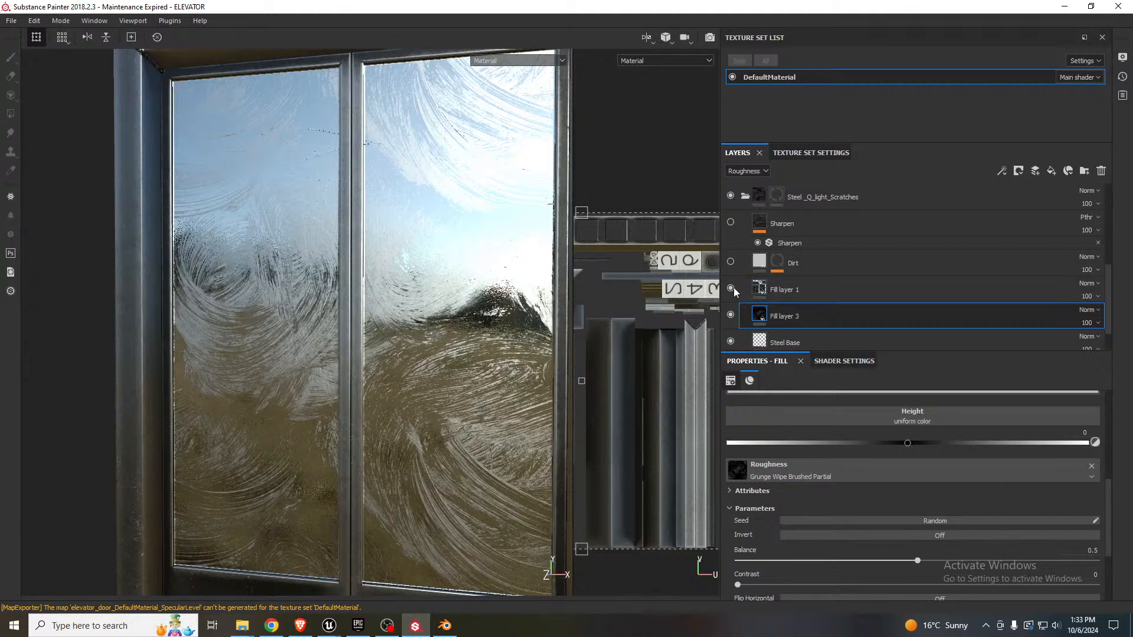
- Hide the Fill layer 3 and Steel Base layers to compare the door's reflections
click(731, 314)
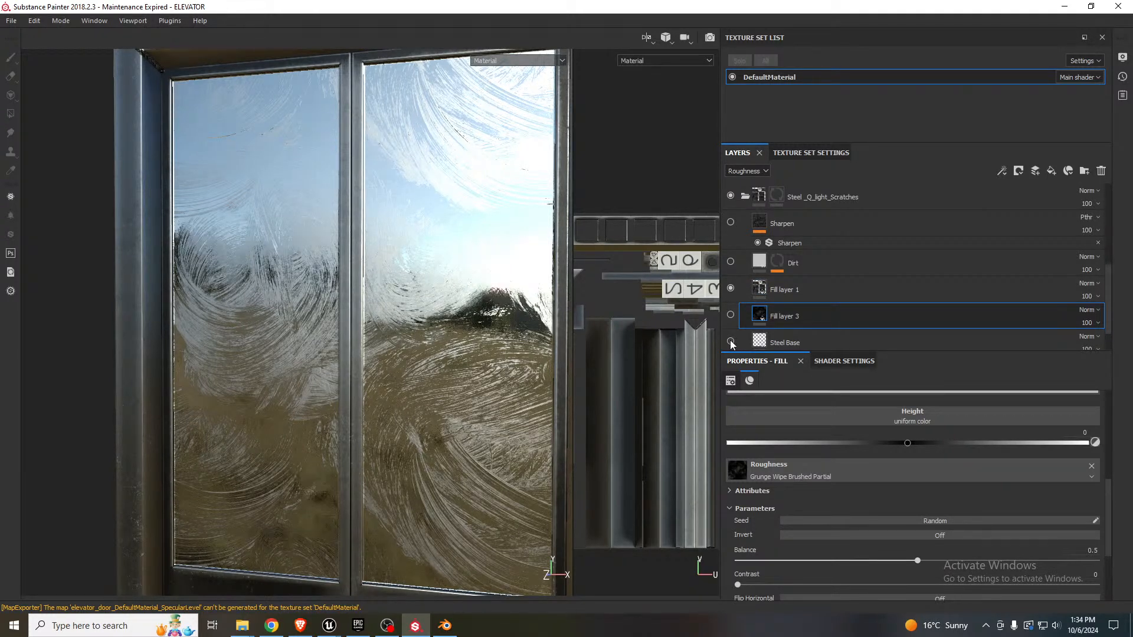
click(730, 342)
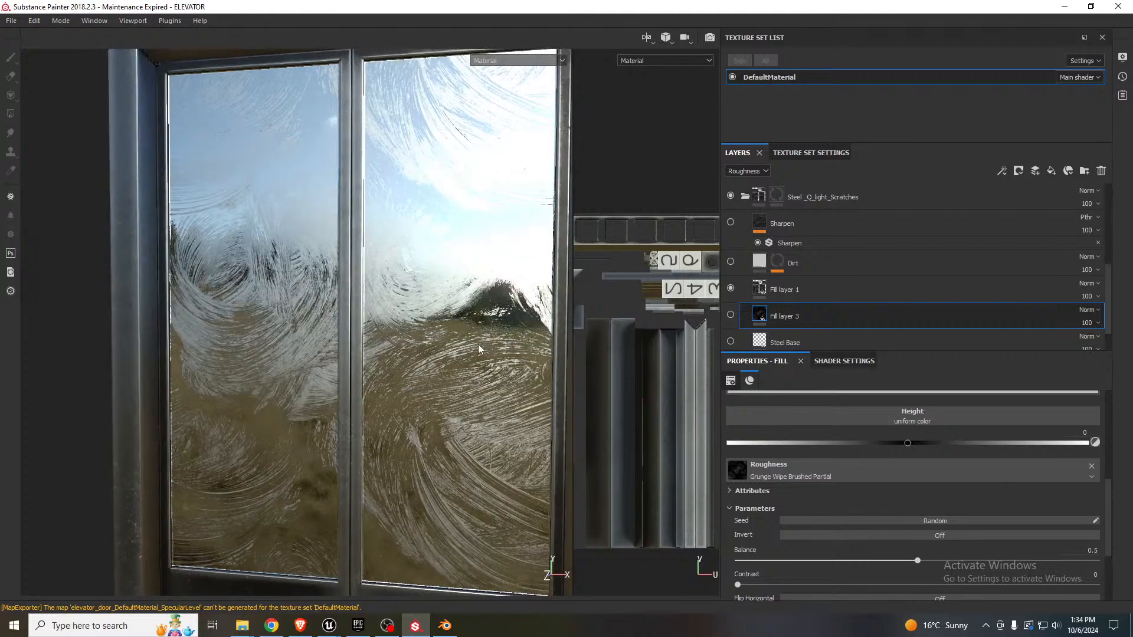
- Examine the wiped reflections on the elevator door panels from several angles and distances
scroll(485, 339, up, 3)
scroll(493, 334, down, 5)
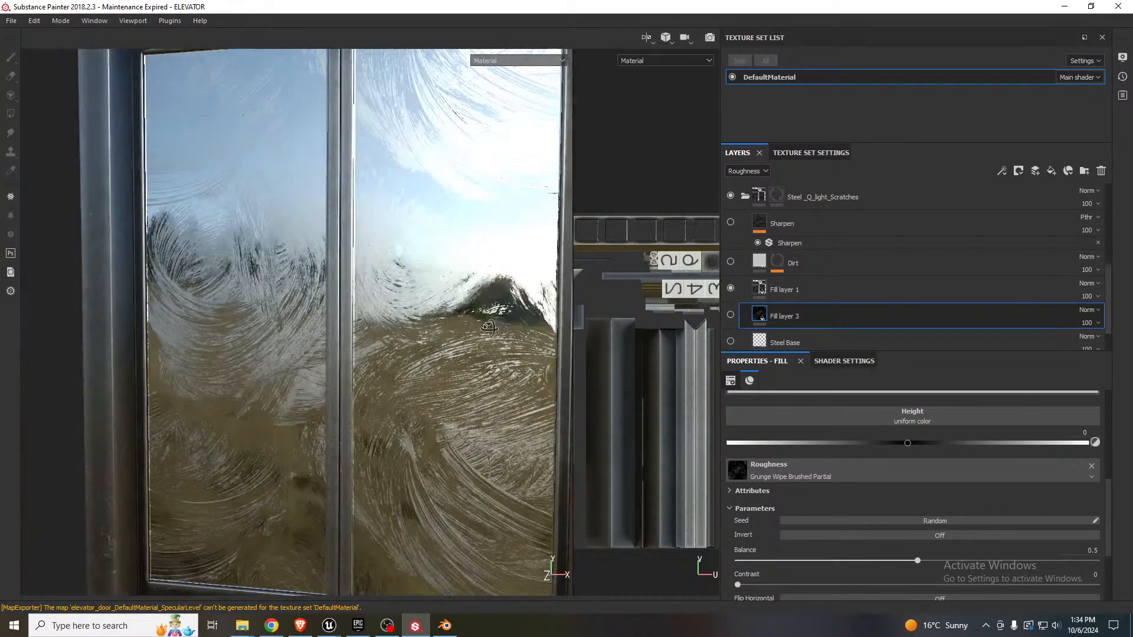
alt+drag(480, 340, 478, 330)
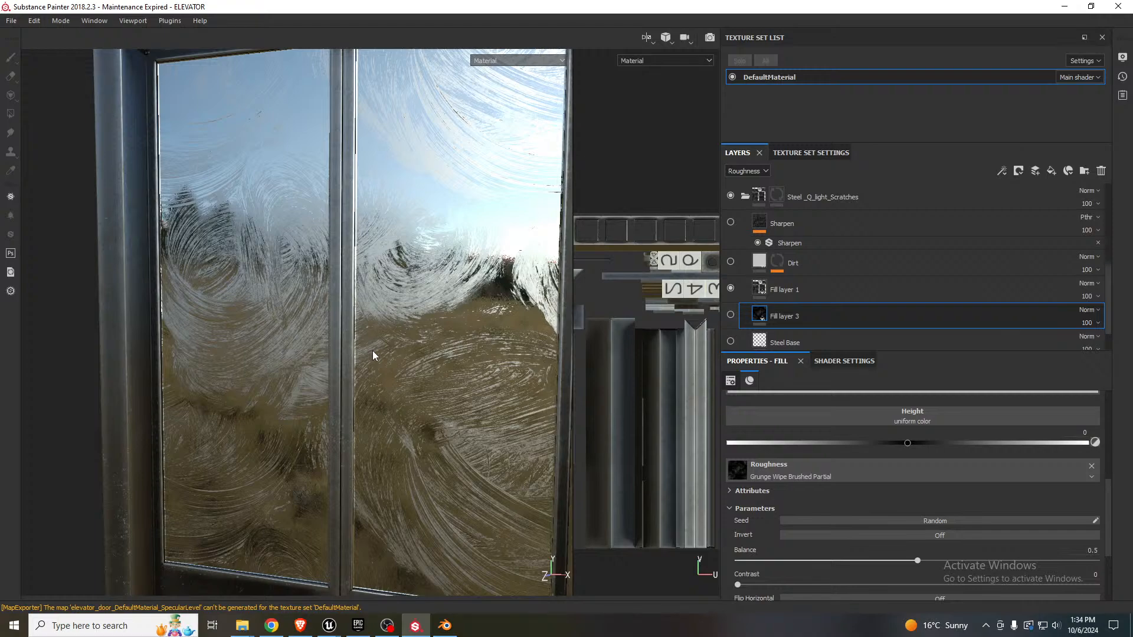
scroll(289, 370, up, 2)
scroll(287, 370, down, 4)
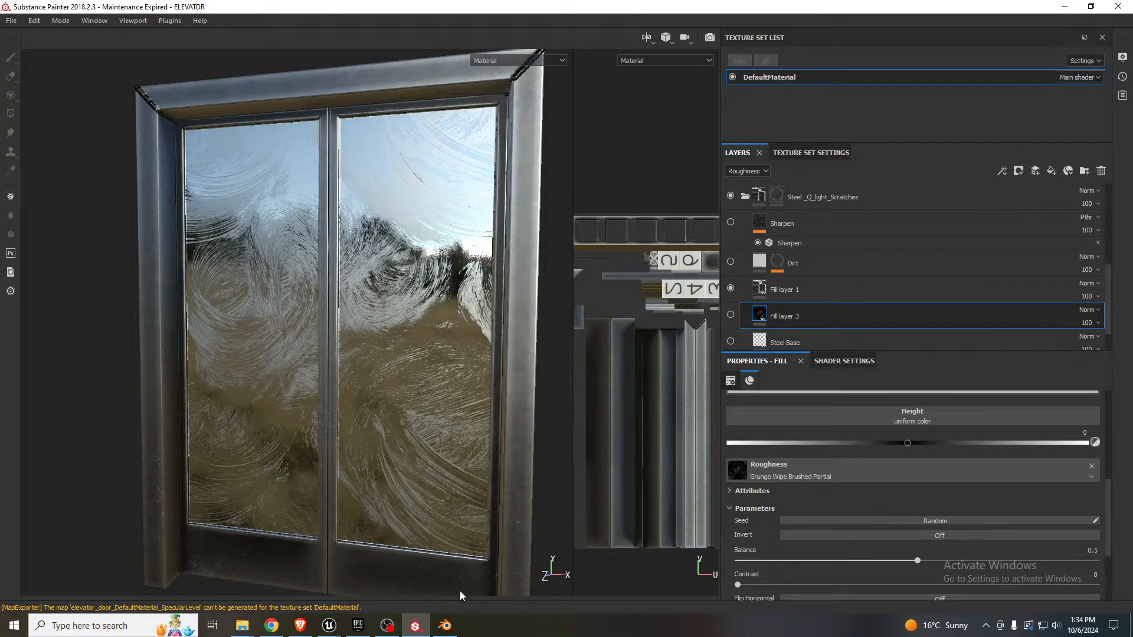
- Switch to Blender and examine the elevator door in solid shading, including the version on layer 2
click(445, 625)
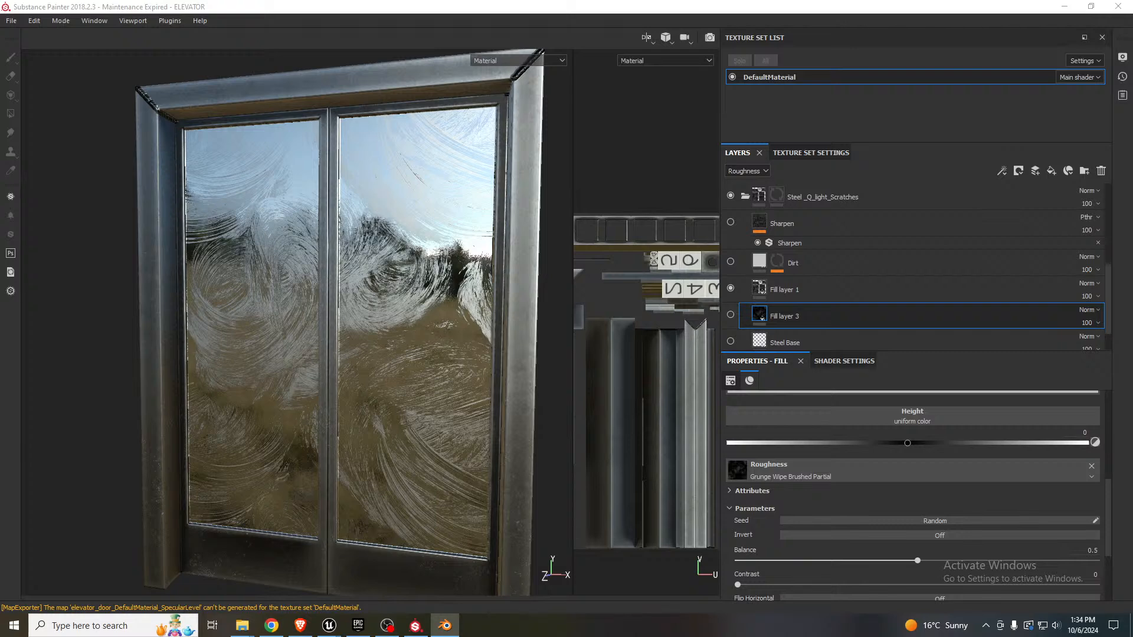
drag(0, 86, 599, 4)
middle_drag(506, 356, 446, 276)
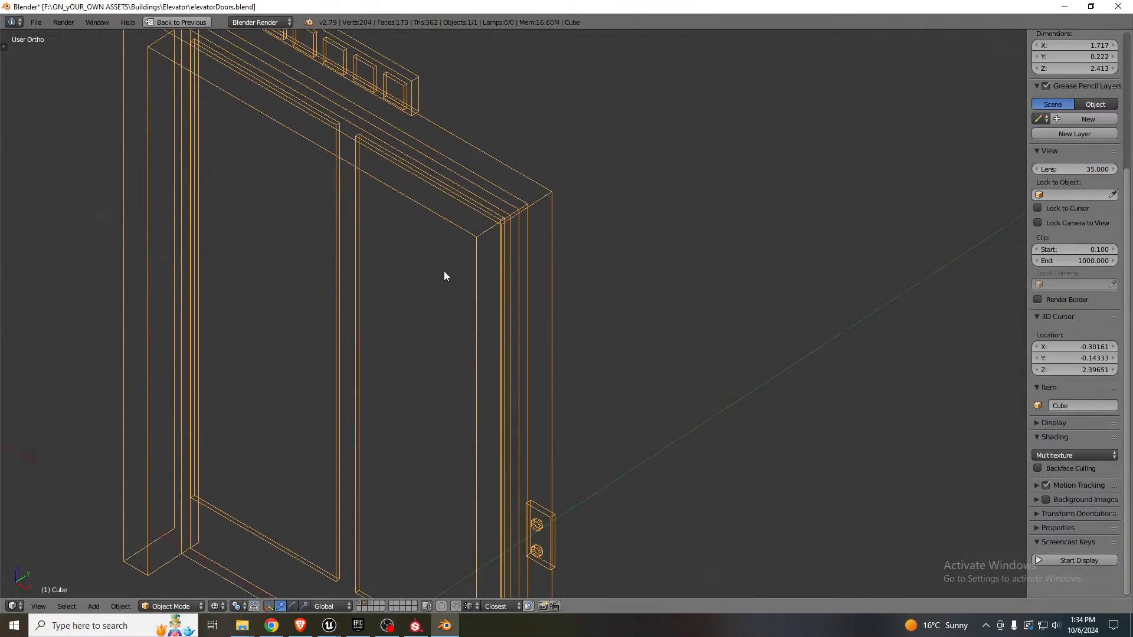
scroll(455, 307, down, 5)
middle_drag(461, 323, 473, 296)
key(z)
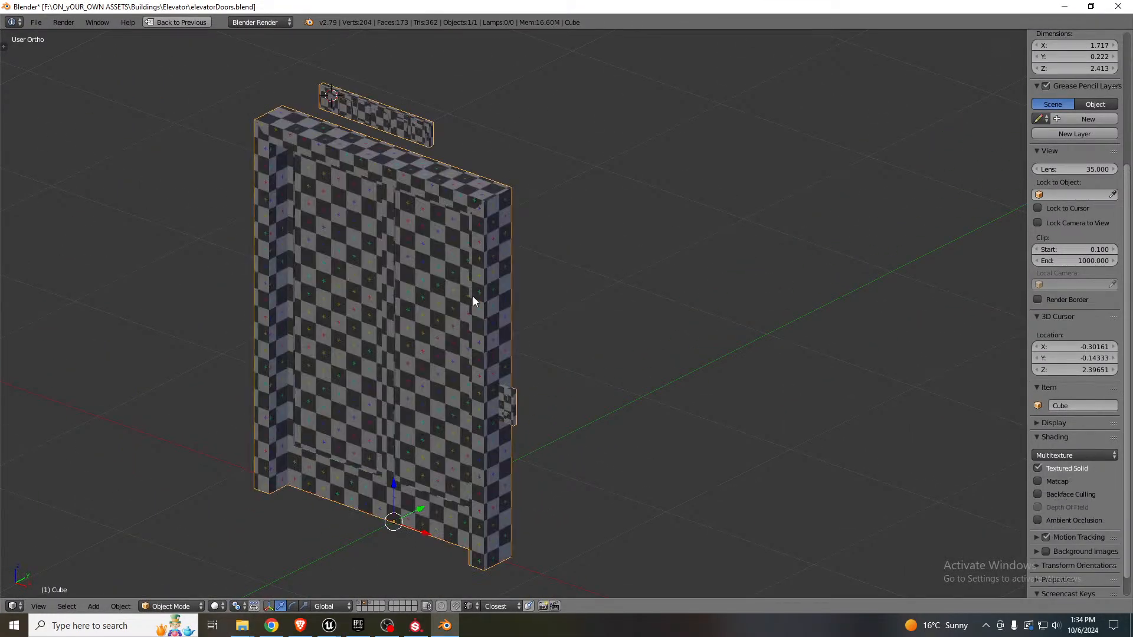
key(2)
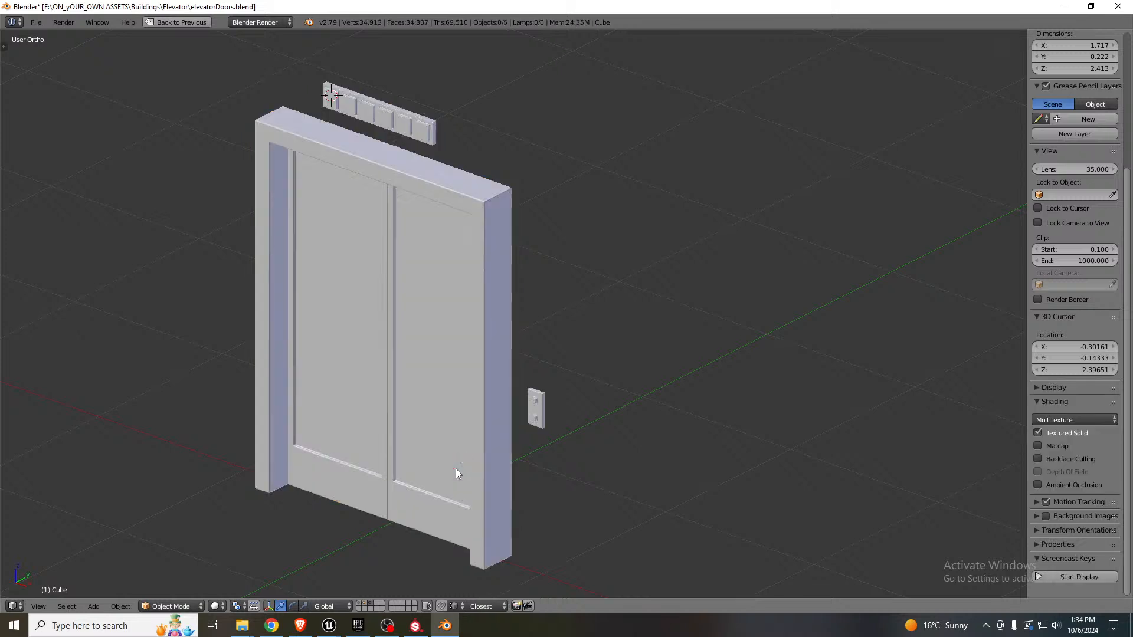
scroll(436, 129, up, 5)
scroll(517, 533, down, 4)
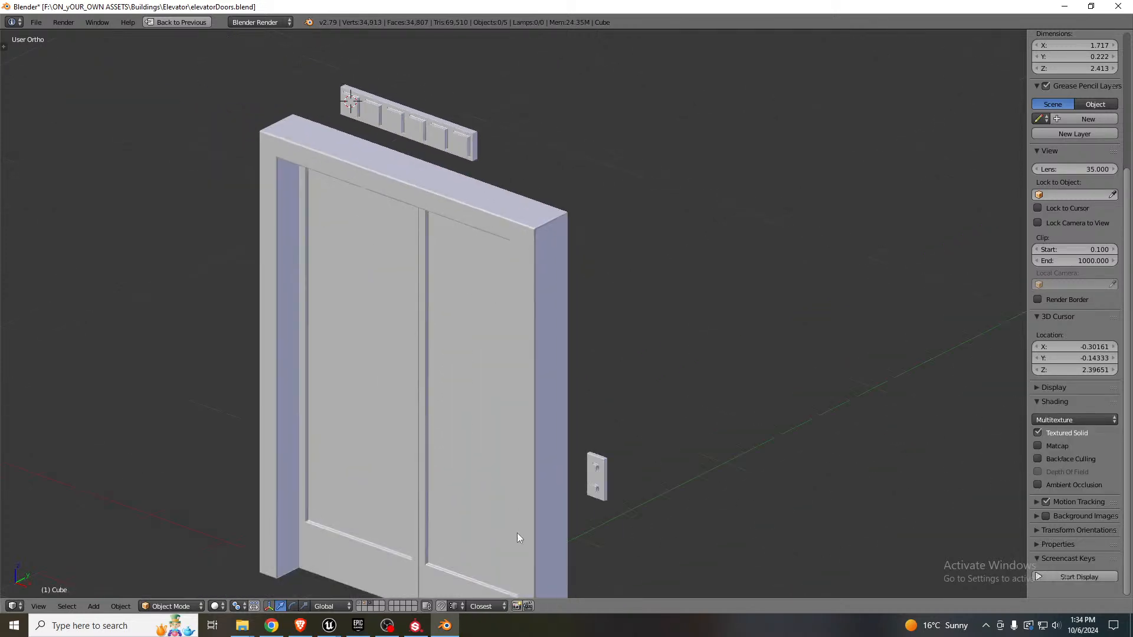
scroll(510, 572, up, 5)
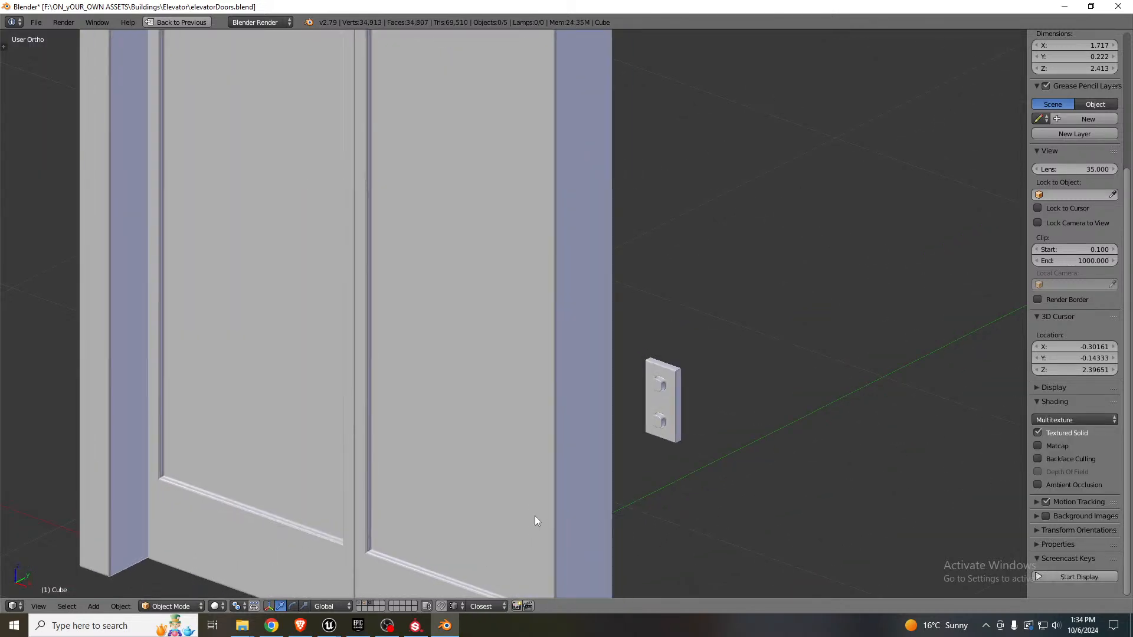
click(1066, 7)
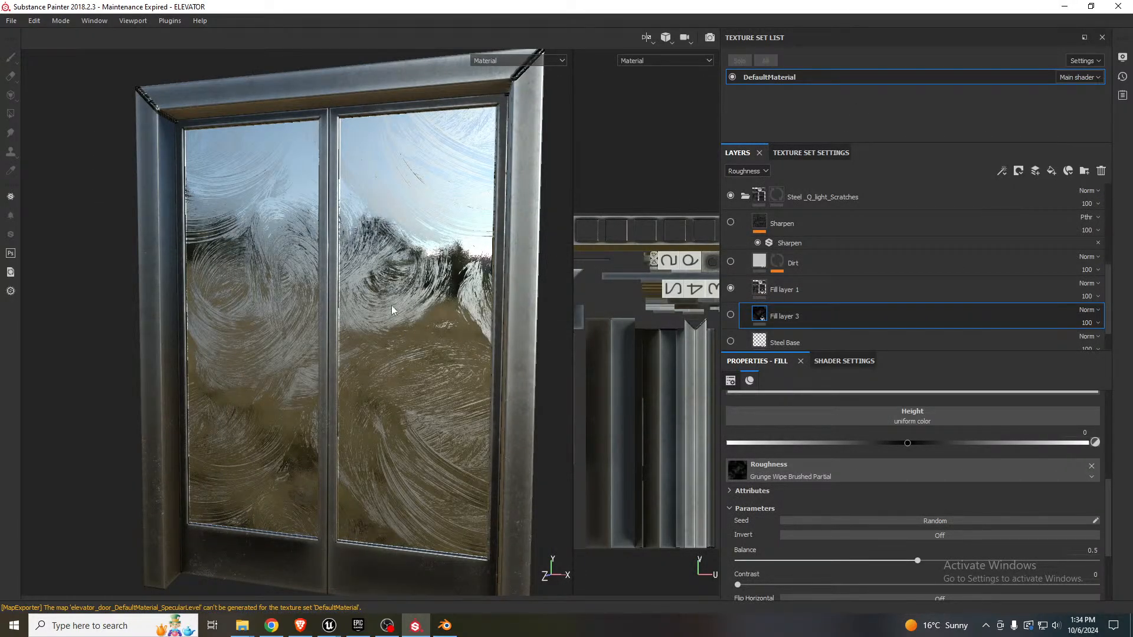
- Examine the steel finish on the door frame, call-button plate and door panels up close and from a distance in Substance Painter
mouse_move(391, 306)
alt+mouse_down()
mouse_move(444, 294)
mouse_move(448, 310)
mouse_move(425, 324)
mouse_move(380, 319)
alt+mouse_up()
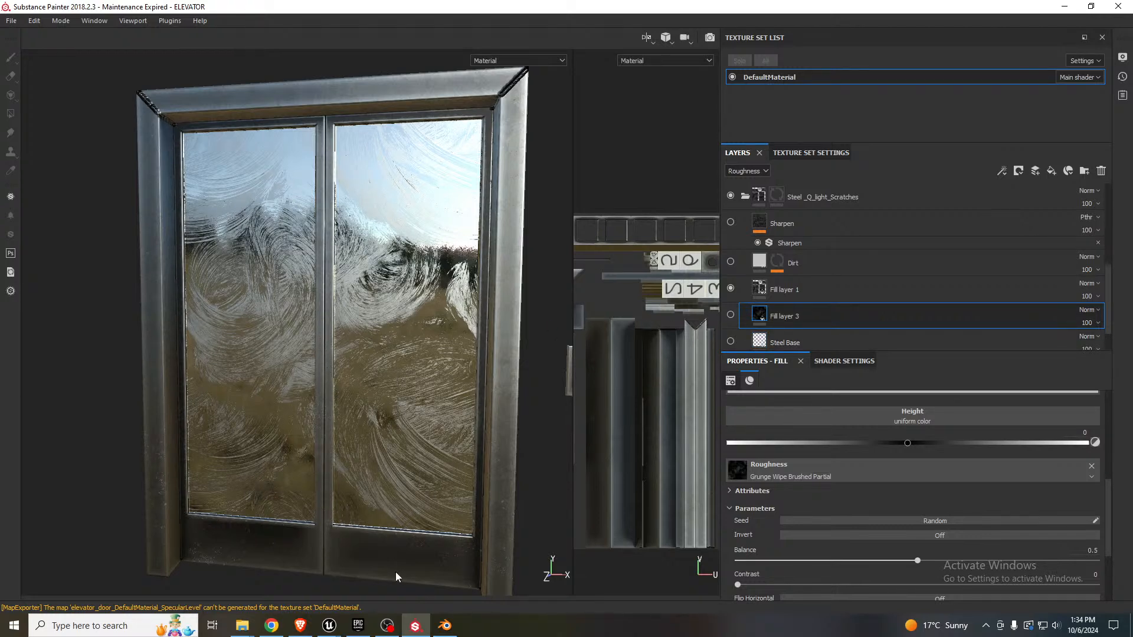
scroll(491, 212, up, 8)
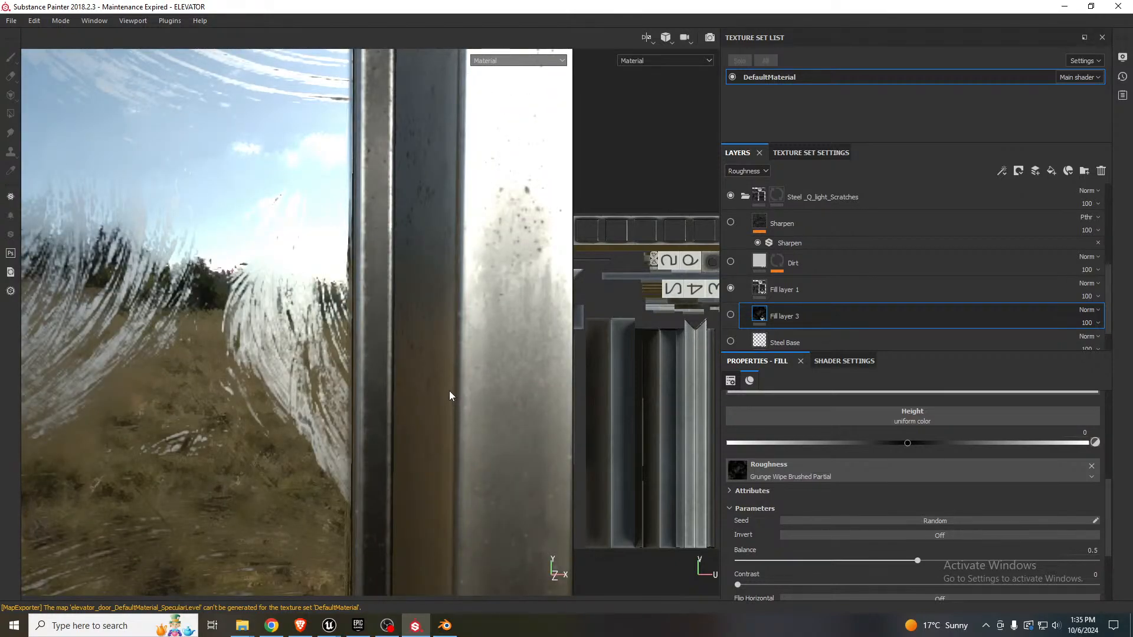
scroll(449, 390, down, 5)
scroll(539, 457, up, 5)
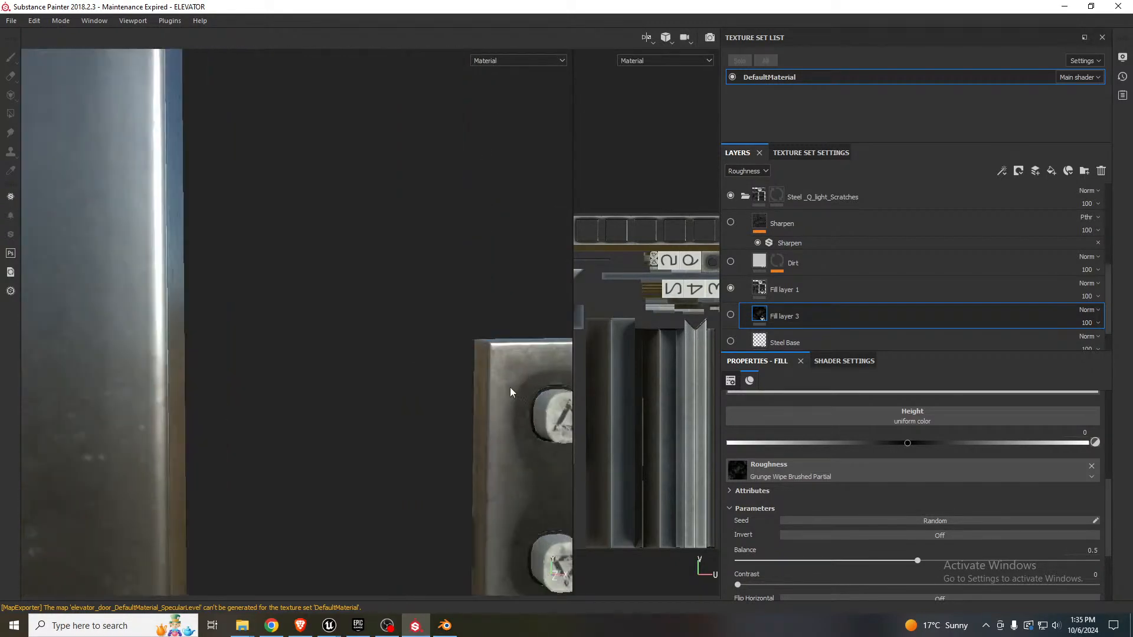
scroll(234, 313, down, 8)
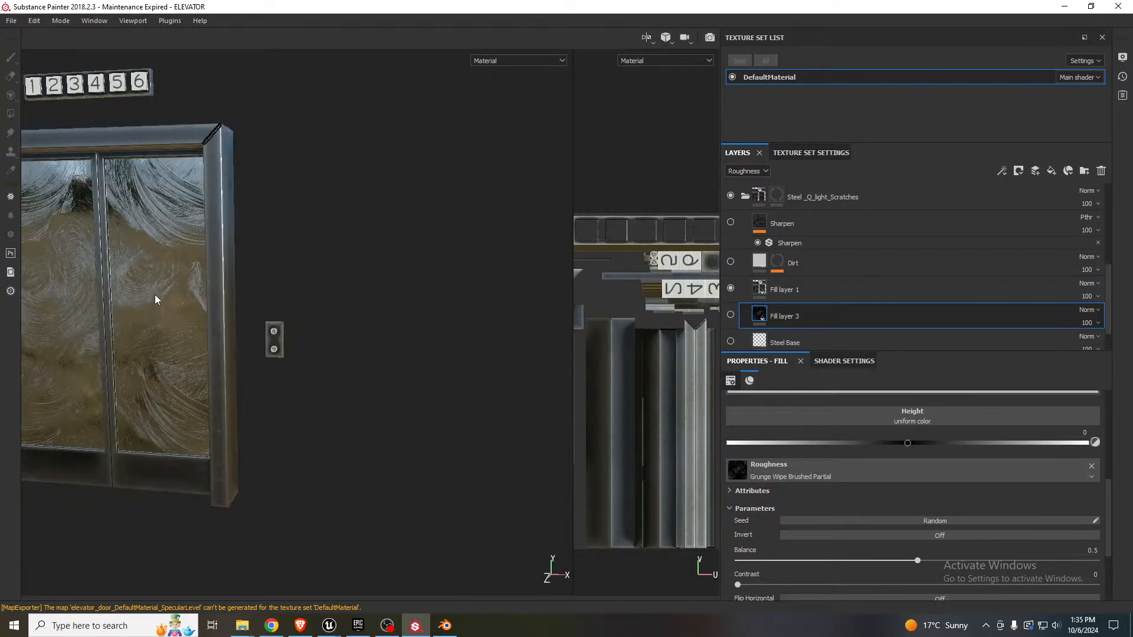
middle_drag(154, 300, 293, 326)
scroll(252, 373, up, 5)
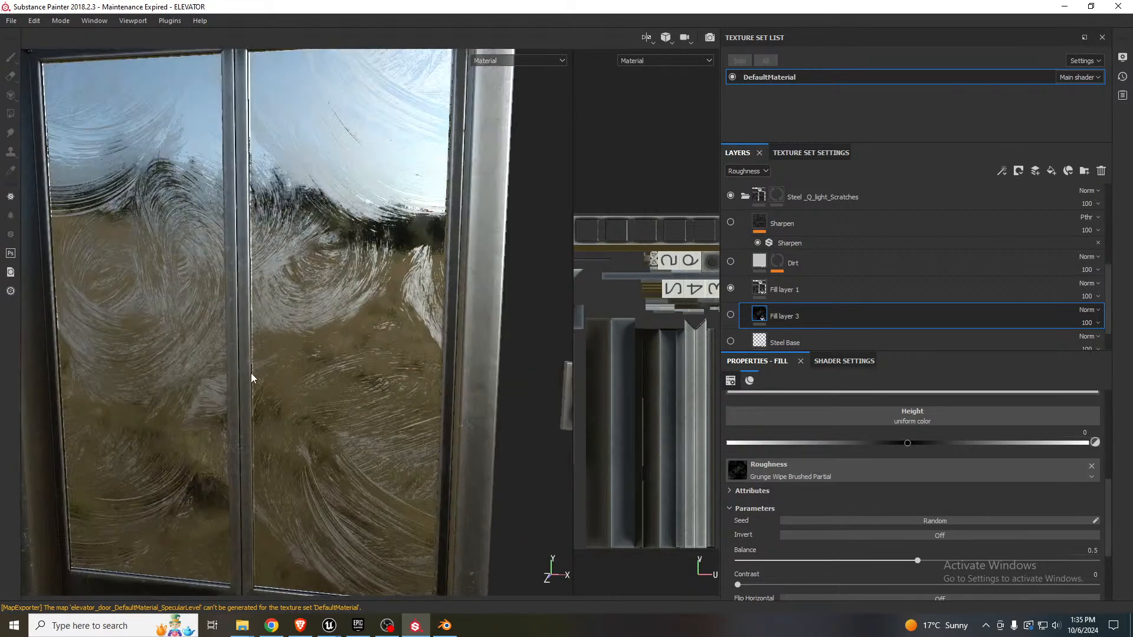
scroll(259, 359, down, 3)
alt+drag(263, 354, 257, 341)
scroll(265, 357, down, 3)
scroll(266, 362, up, 3)
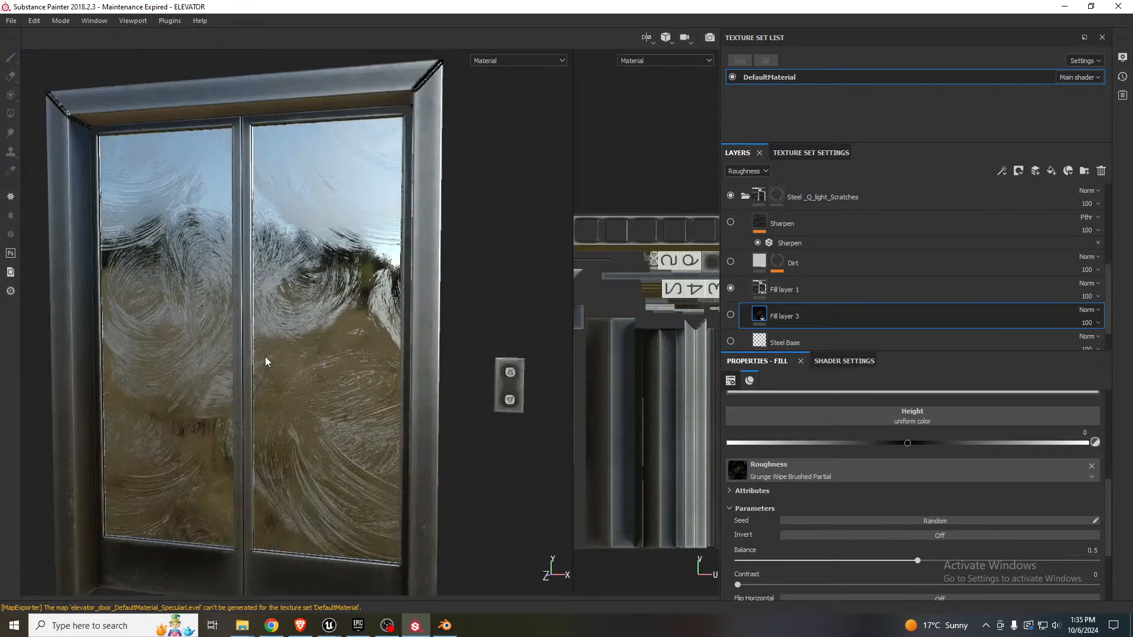
- Export the DefaultMaterial textures to the Elevator folder as 8-bit PNG at 2048x2048 with the PBR MetalRough configuration
click(11, 20)
click(81, 231)
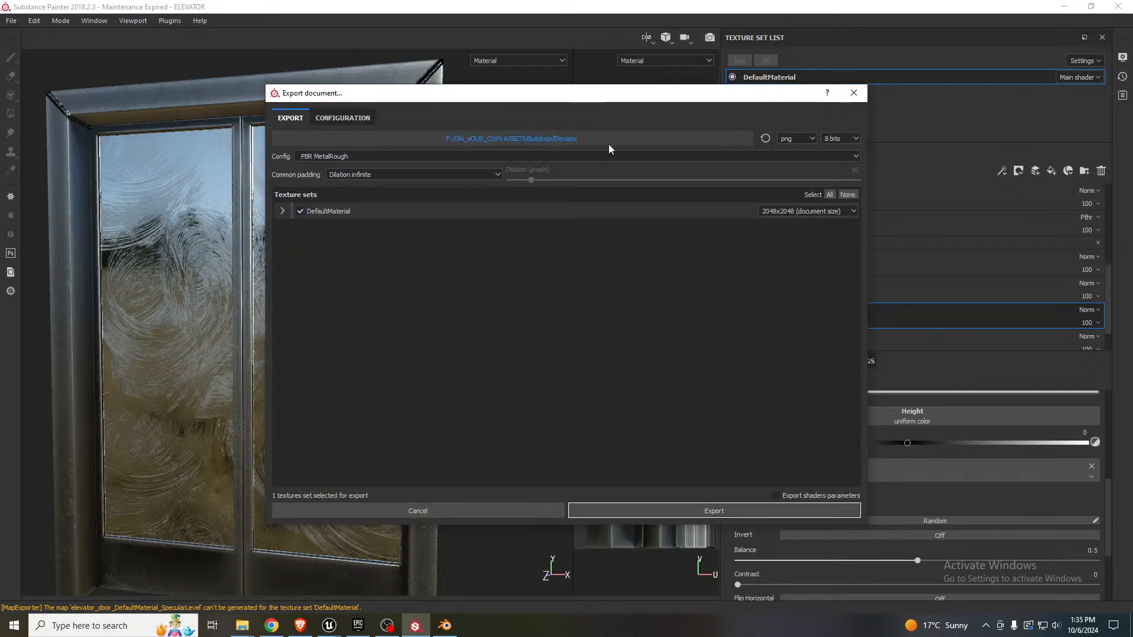
click(701, 511)
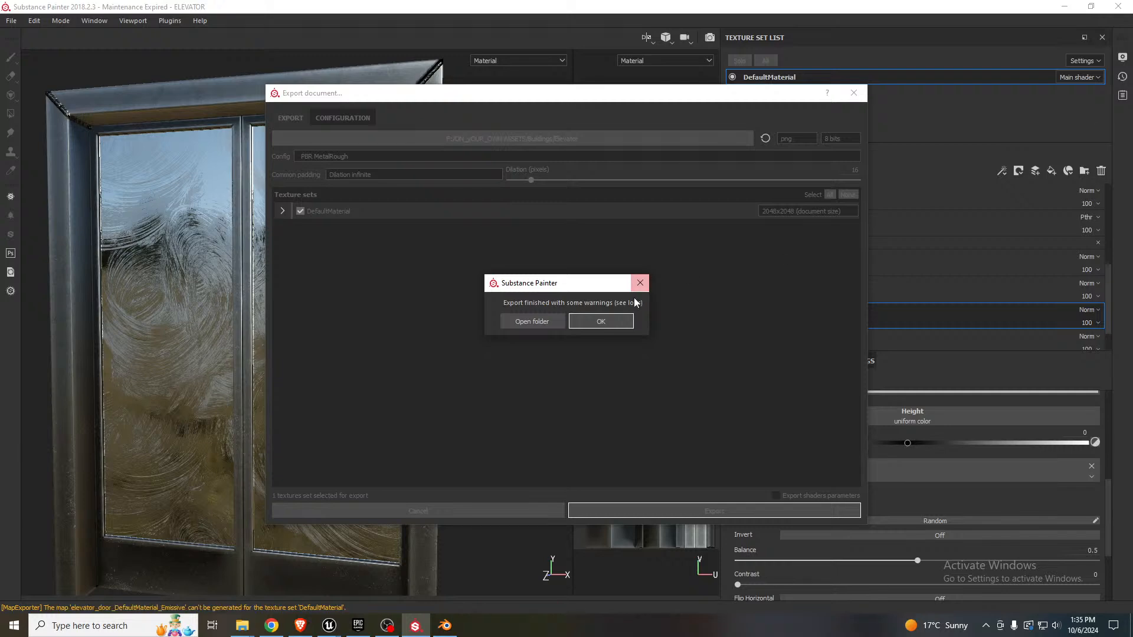
click(640, 283)
- Switch to Unreal Editor, select the elevator door and reimport its updated textures to check them in the hotel interior
key(alt+Tab)
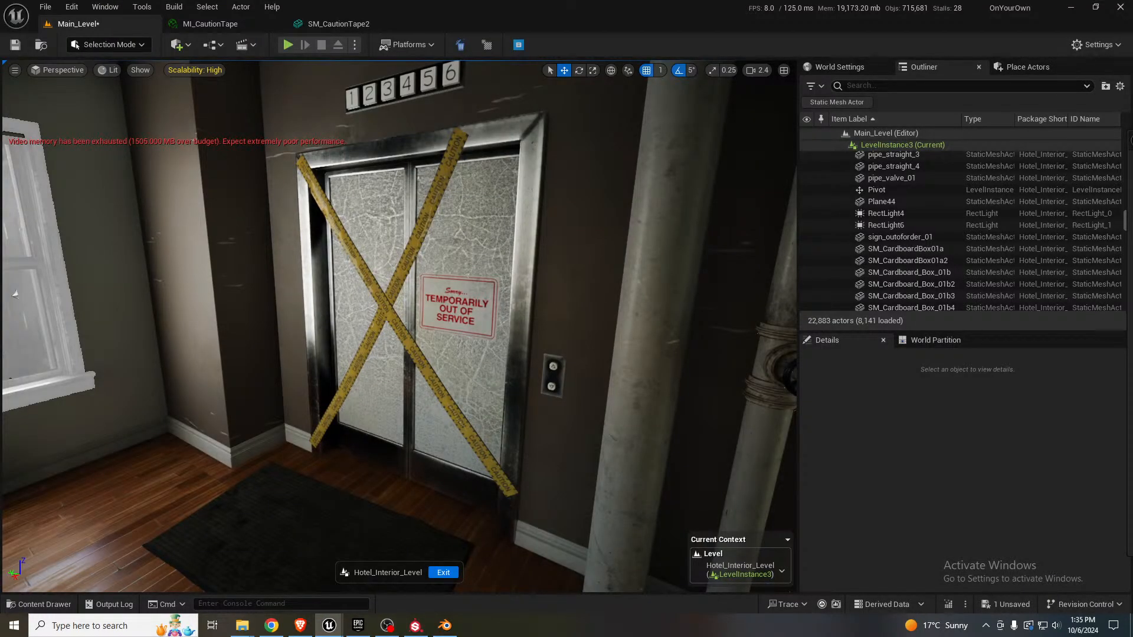
click(449, 274)
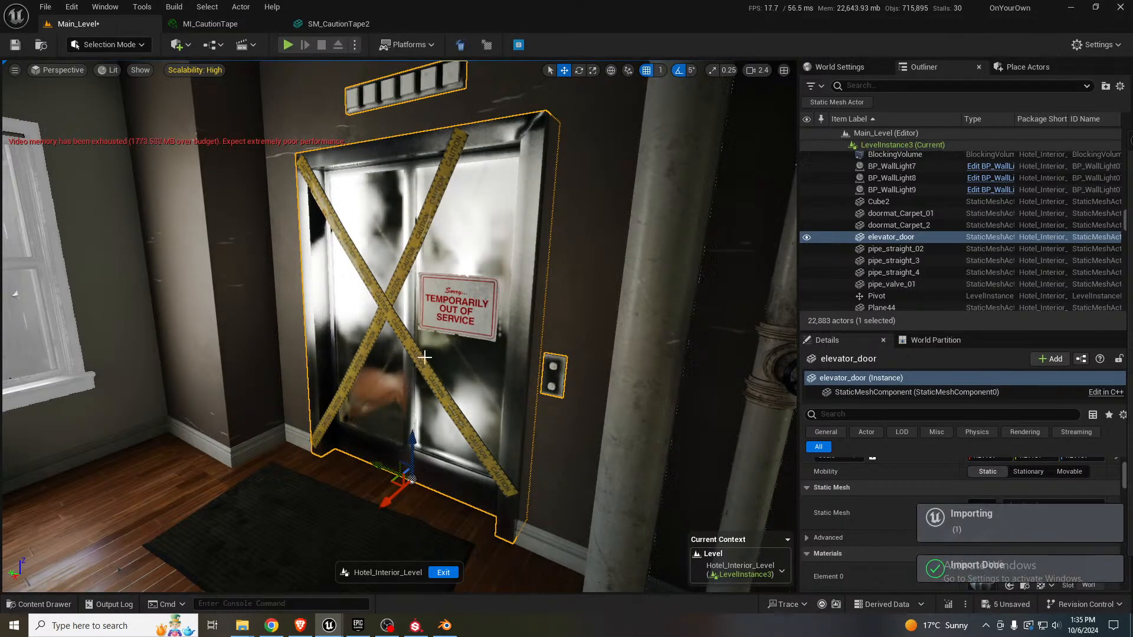
mouse_move(423, 354)
right_down()
mouse_move(409, 333)
mouse_move(444, 378)
mouse_move(409, 349)
right_up()
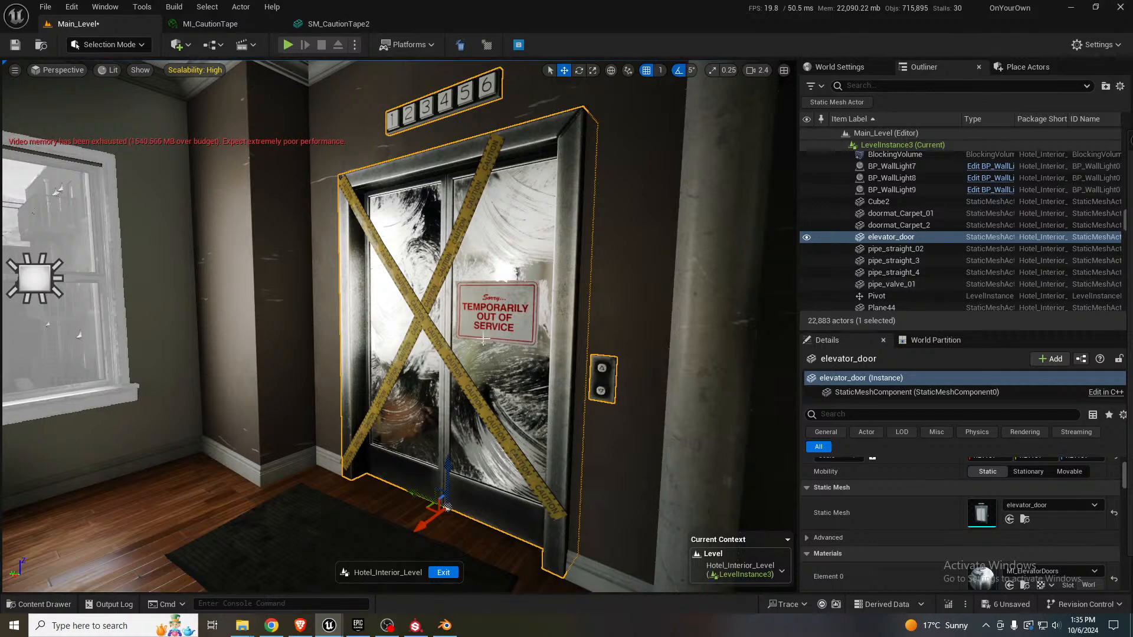
- Switch to Substance Painter, compare the door with Steel Base shown and hidden, and select that layer
click(415, 626)
mouse_move(323, 319)
alt+mouse_down()
mouse_move(336, 291)
mouse_move(313, 304)
mouse_move(312, 329)
mouse_move(314, 311)
alt+mouse_up()
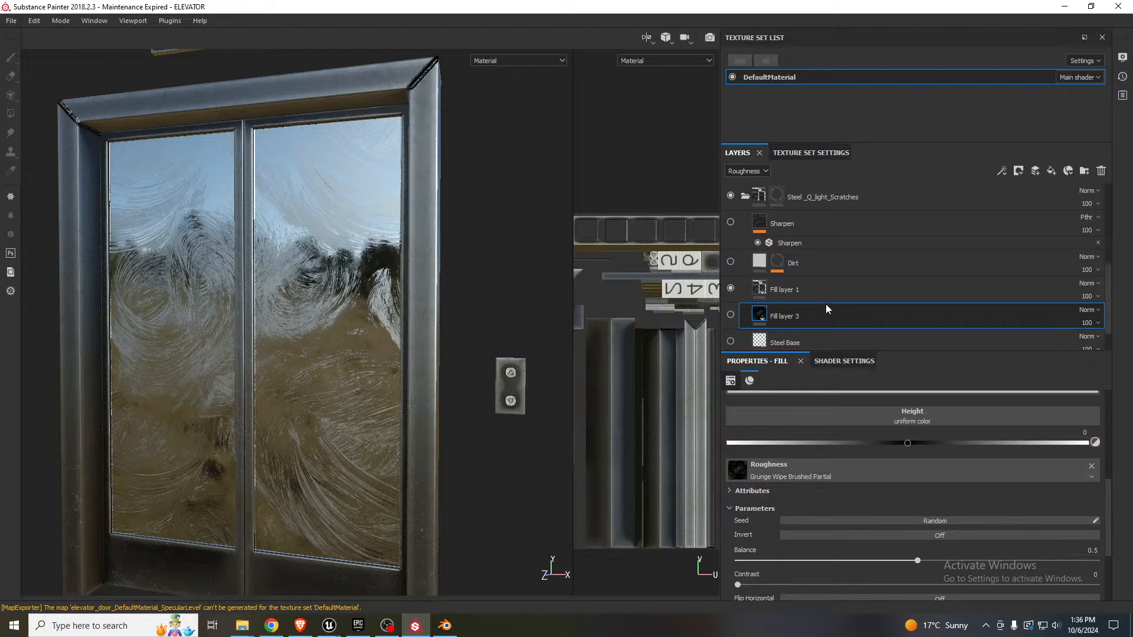
scroll(826, 308, down, 1)
click(730, 305)
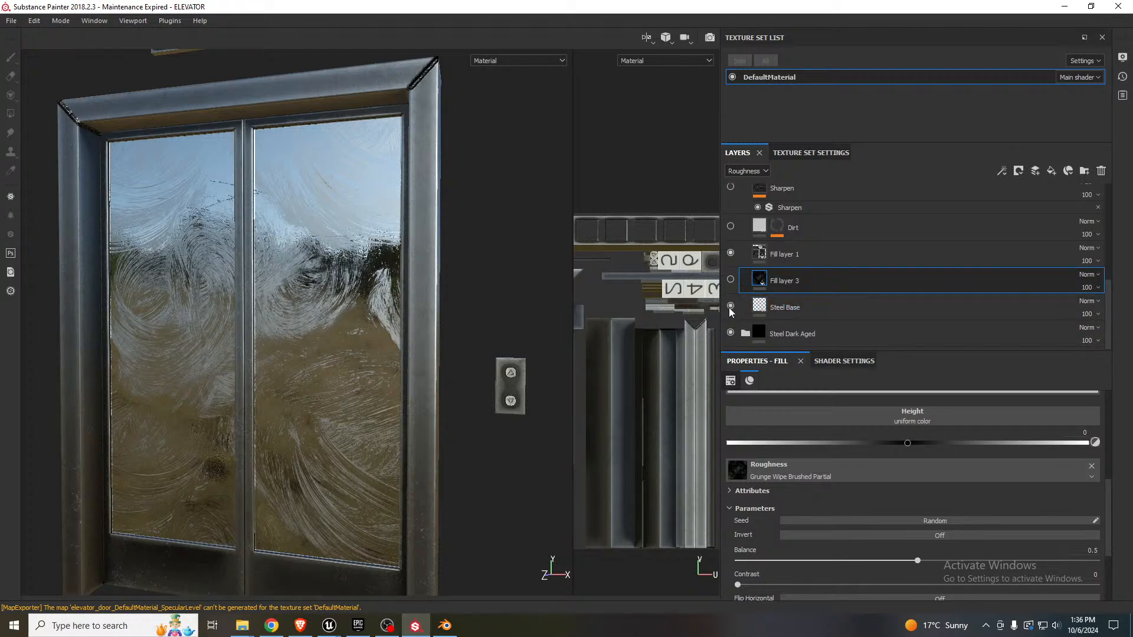
click(760, 310)
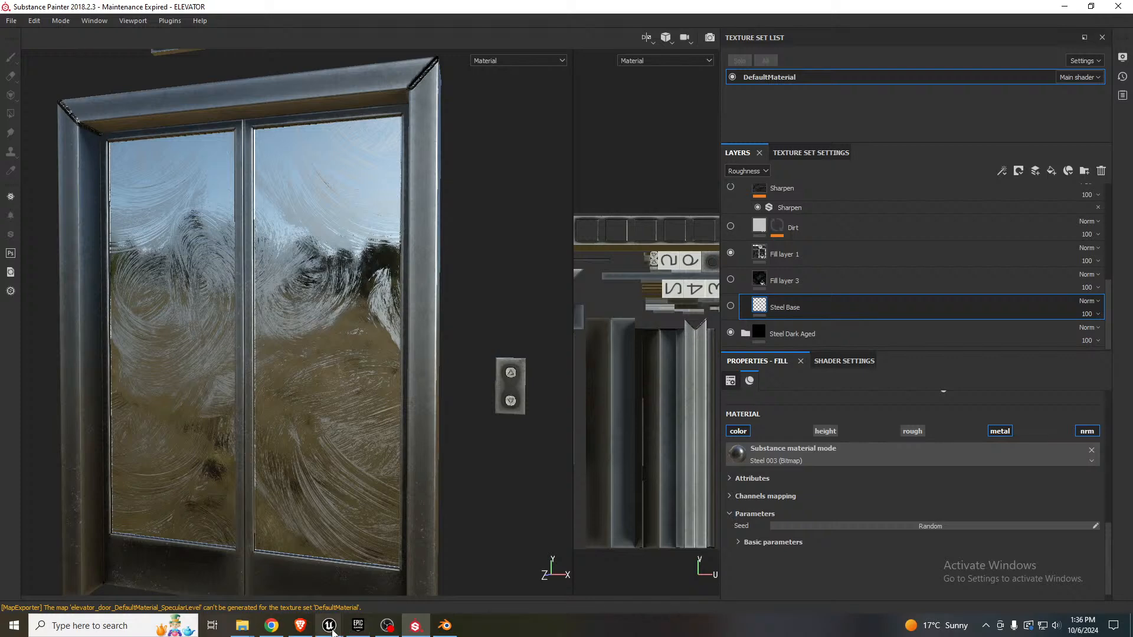
- Switch to Unreal Editor and examine the elevator door's reflections in the hotel interior from several viewpoints
mouse_move(329, 625)
click(190, 577)
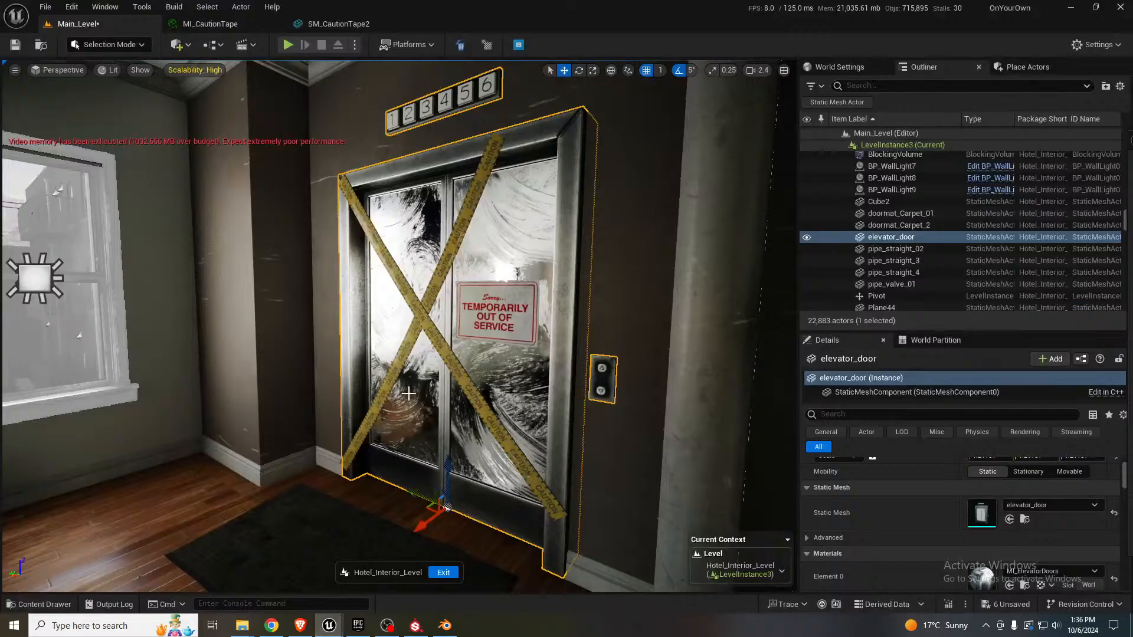
right_drag(489, 379, 696, 381)
key(s)
key(s)
right_drag(454, 264, 557, 351)
scroll(454, 264, up, 4)
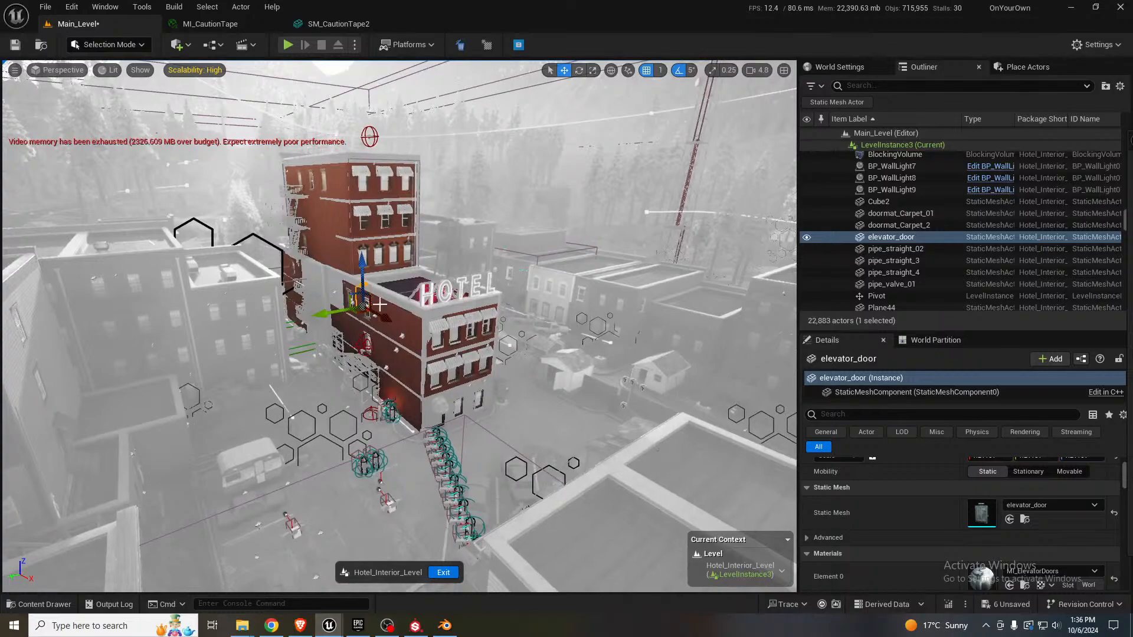
right_drag(454, 264, 258, 320)
key(w)
key(s)
scroll(241, 302, down, 4)
key(w)
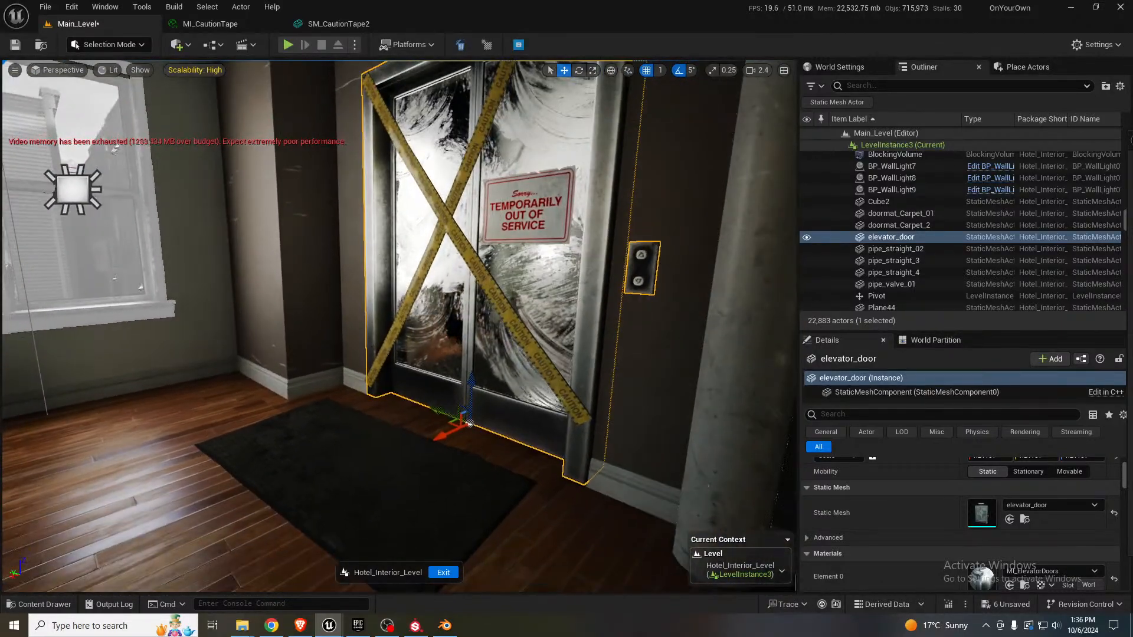
right_drag(501, 204, 512, 195)
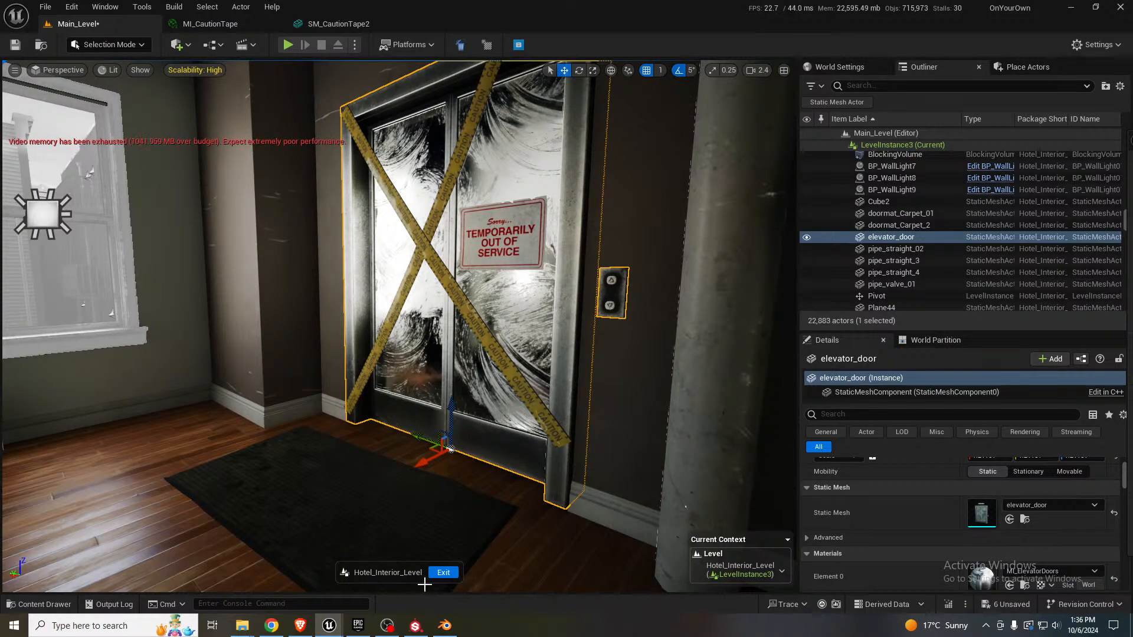
- Switch to Substance Painter, try the Aluminium brushed material above Steel Base, and delete that layer
click(416, 626)
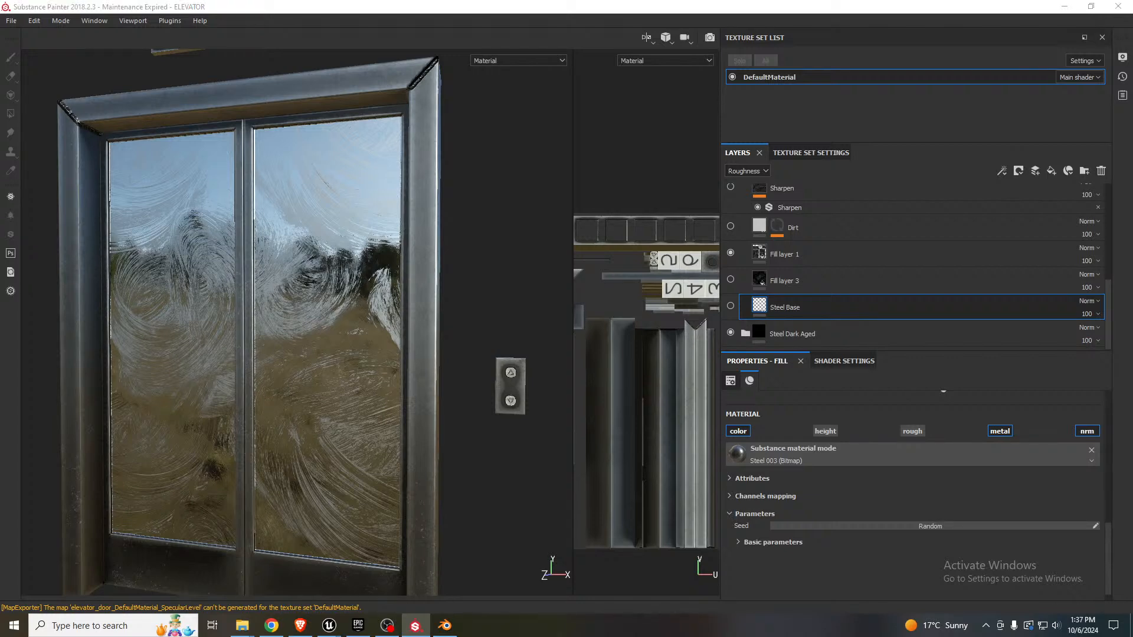
mouse_move(738, 324)
mouse_down()
mouse_move(889, 314)
mouse_move(848, 295)
mouse_up()
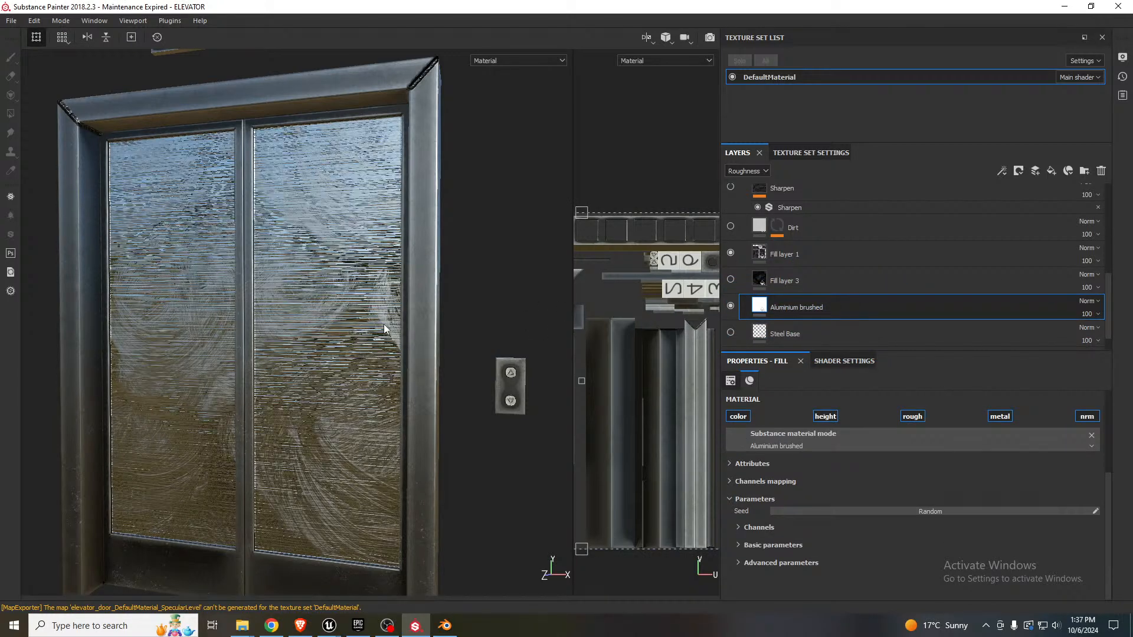
scroll(341, 342, up, 5)
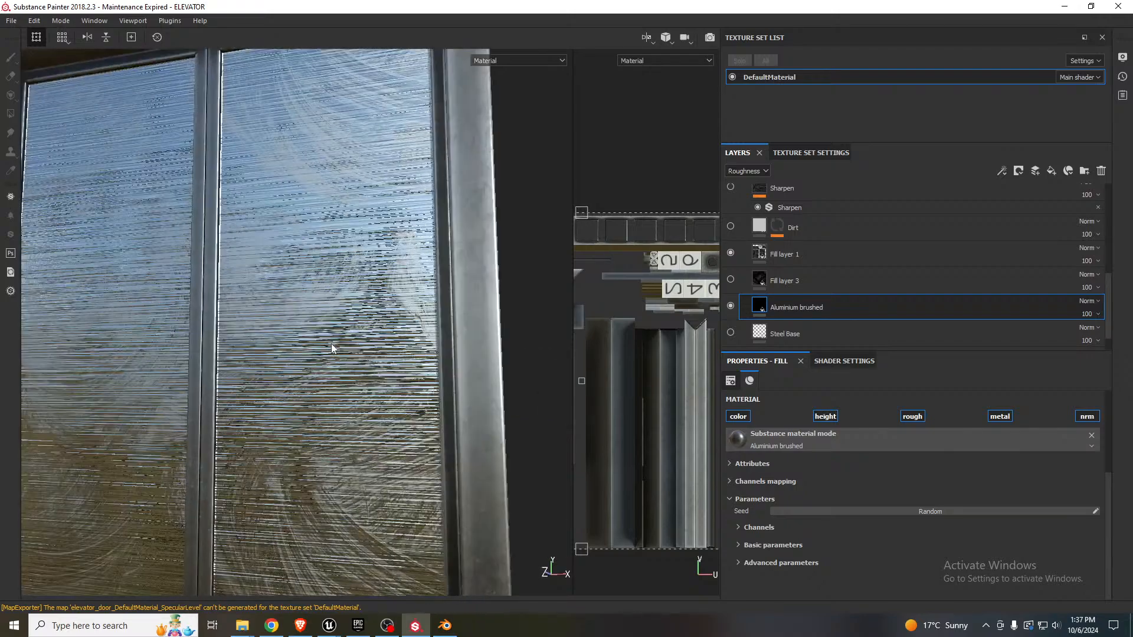
scroll(331, 348, down, 5)
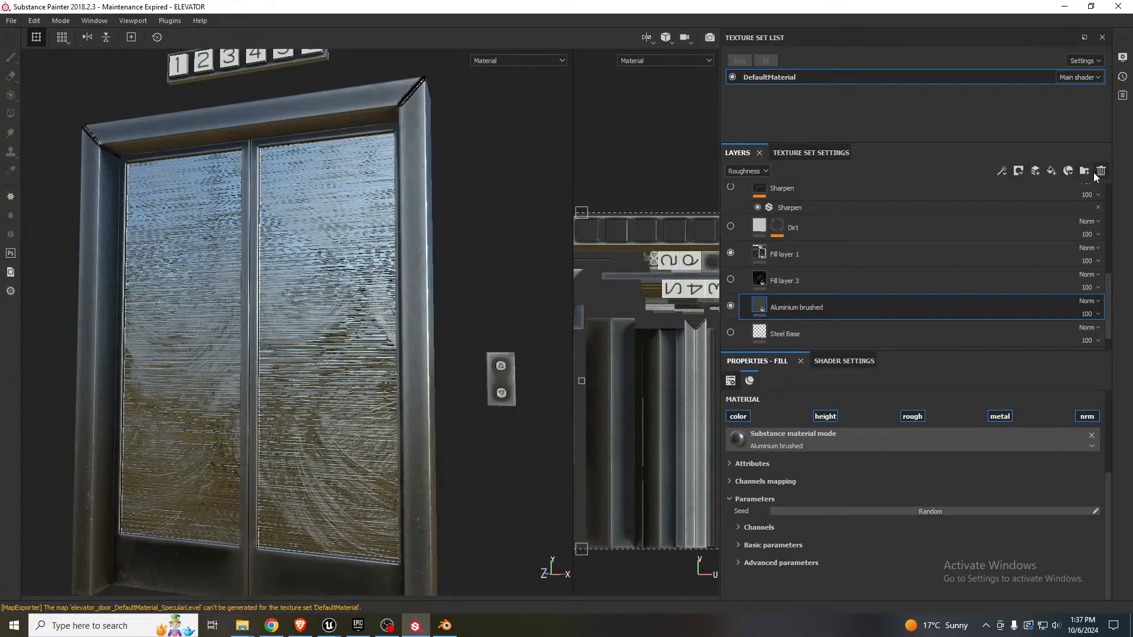
click(1098, 172)
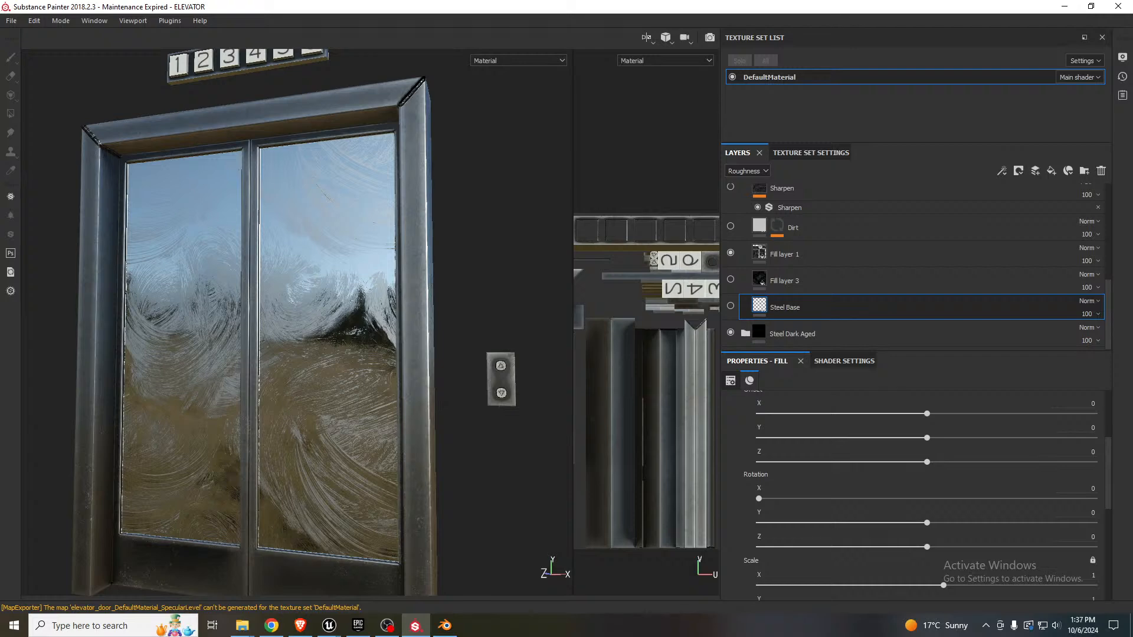
- Add the Copper Pure material above Steel Base and compare the door with Fill layer 3 shown and hidden
drag(981, 413, 841, 295)
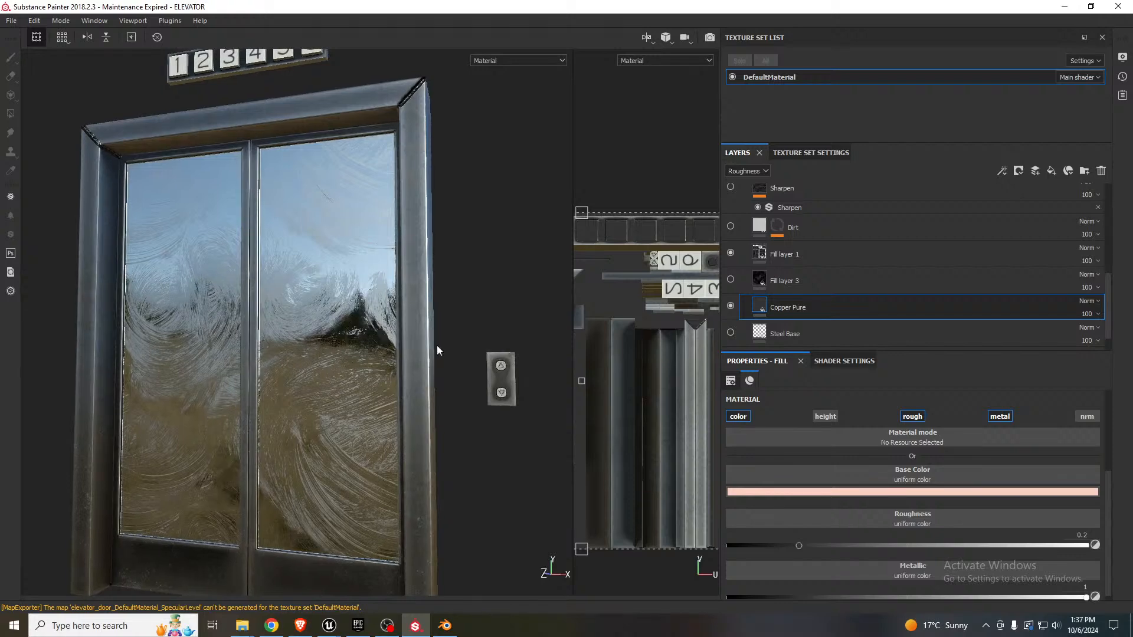
click(730, 279)
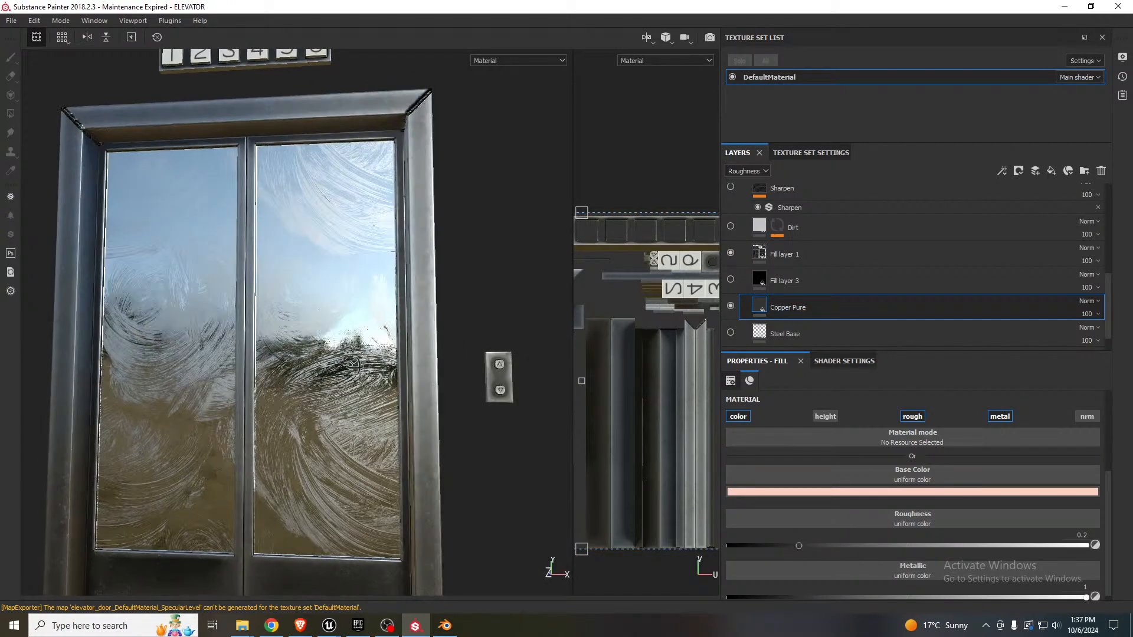
- Delete the Copper Pure layer and add the Steel material above Steel Base
alt+drag(353, 362, 321, 379)
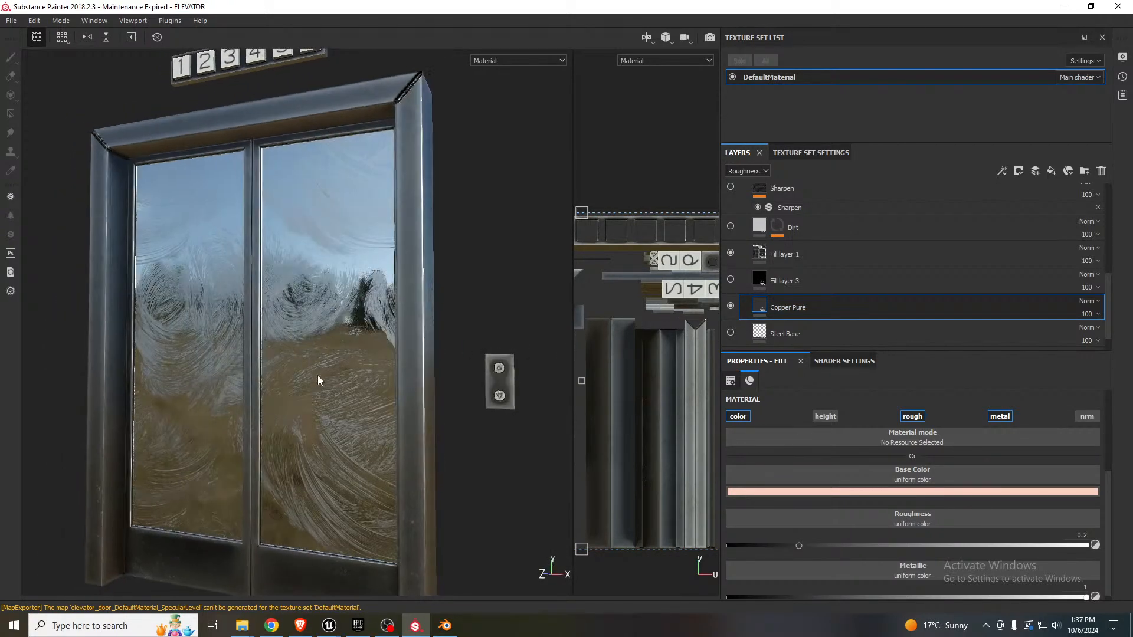
click(1101, 171)
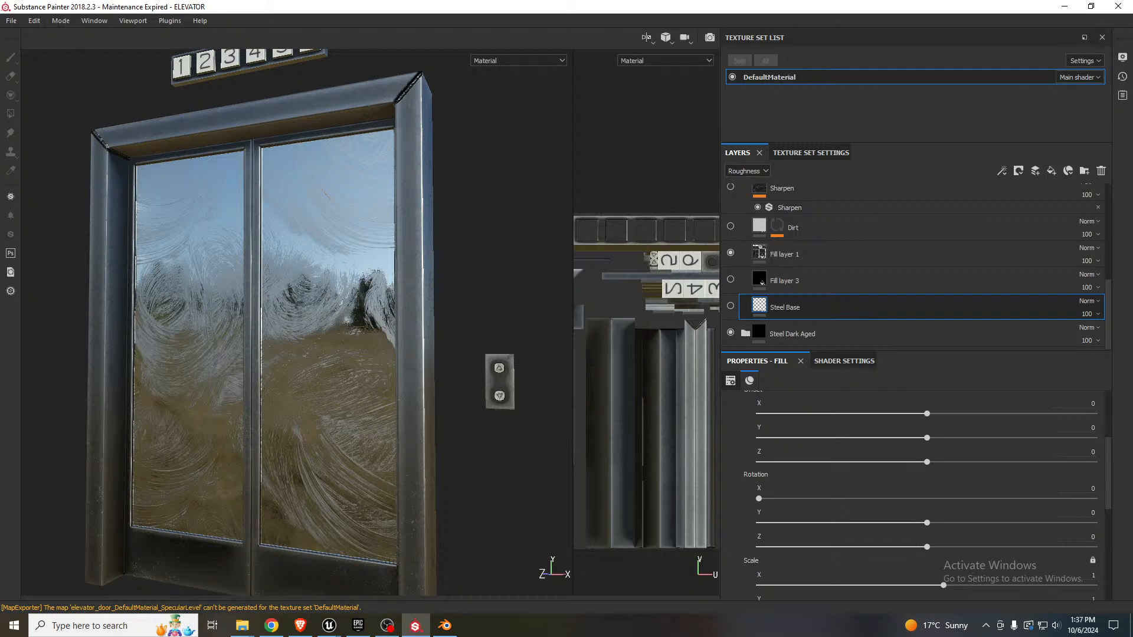
drag(941, 340, 833, 290)
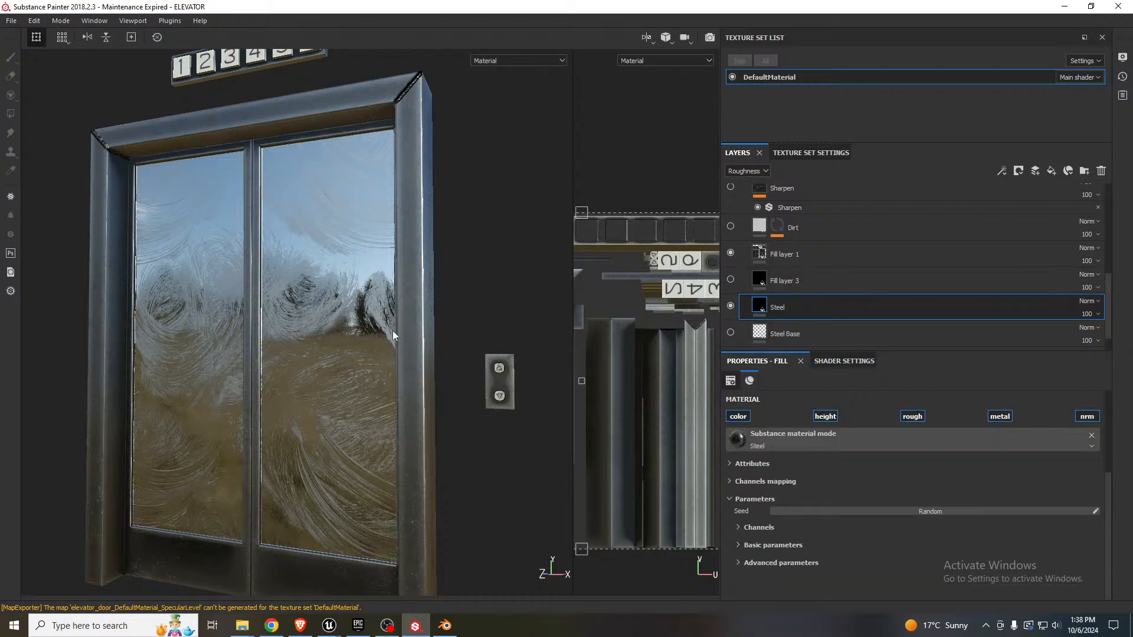
- Set the Dirt amount in the Steel layer's advanced parameters to 0.61
click(730, 464)
scroll(857, 489, down, 1)
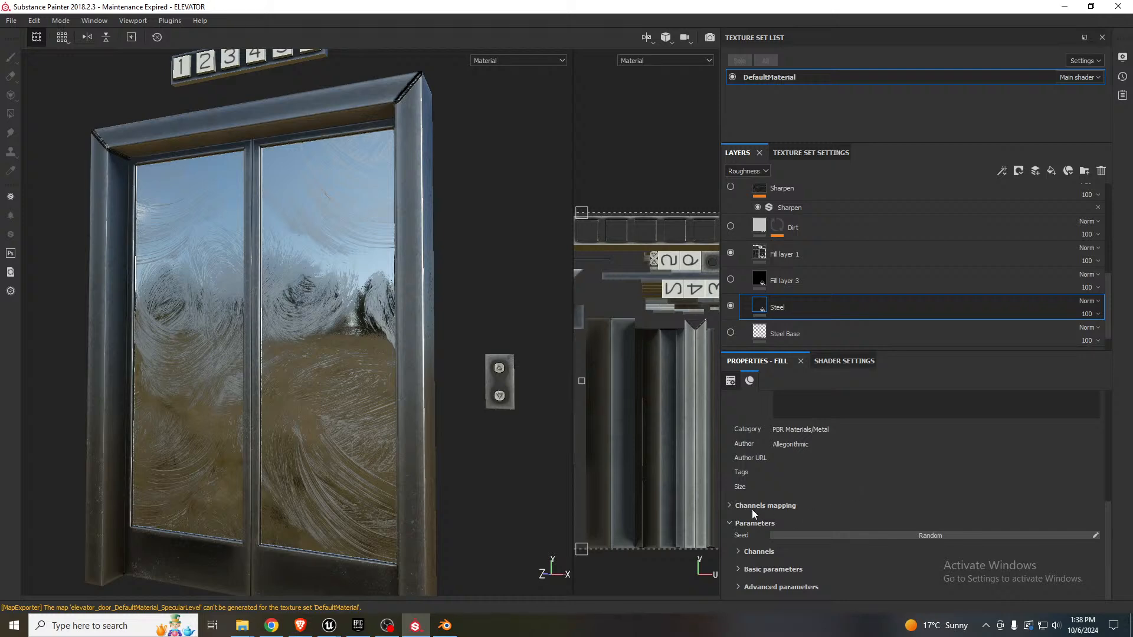
click(741, 569)
scroll(784, 537, down, 3)
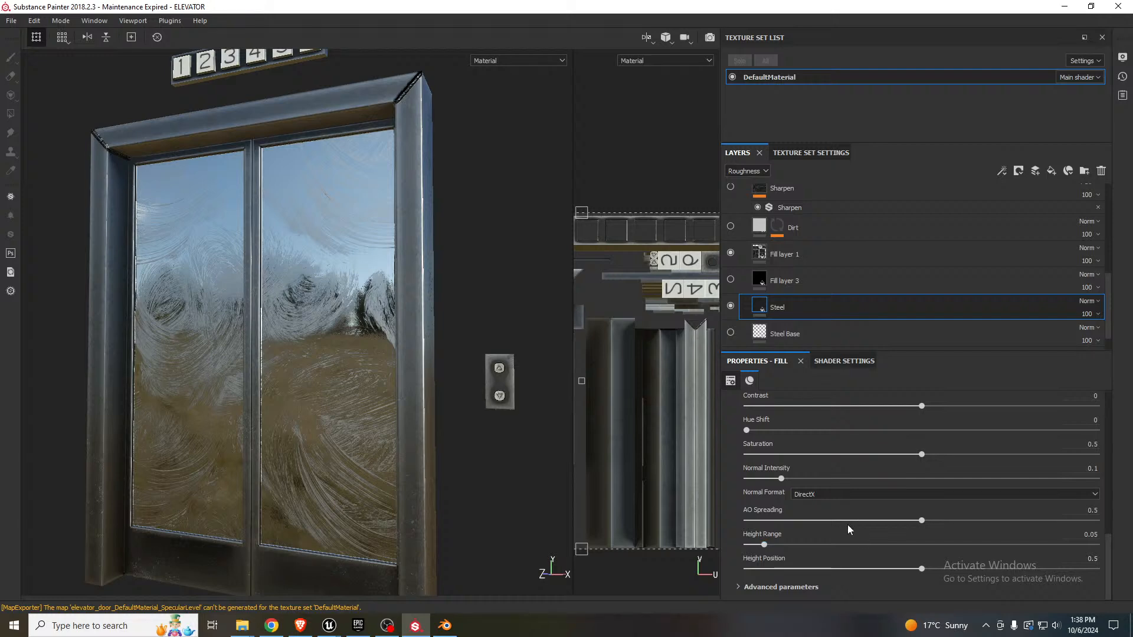
scroll(847, 525, up, 3)
scroll(847, 525, down, 3)
scroll(848, 476, down, 5)
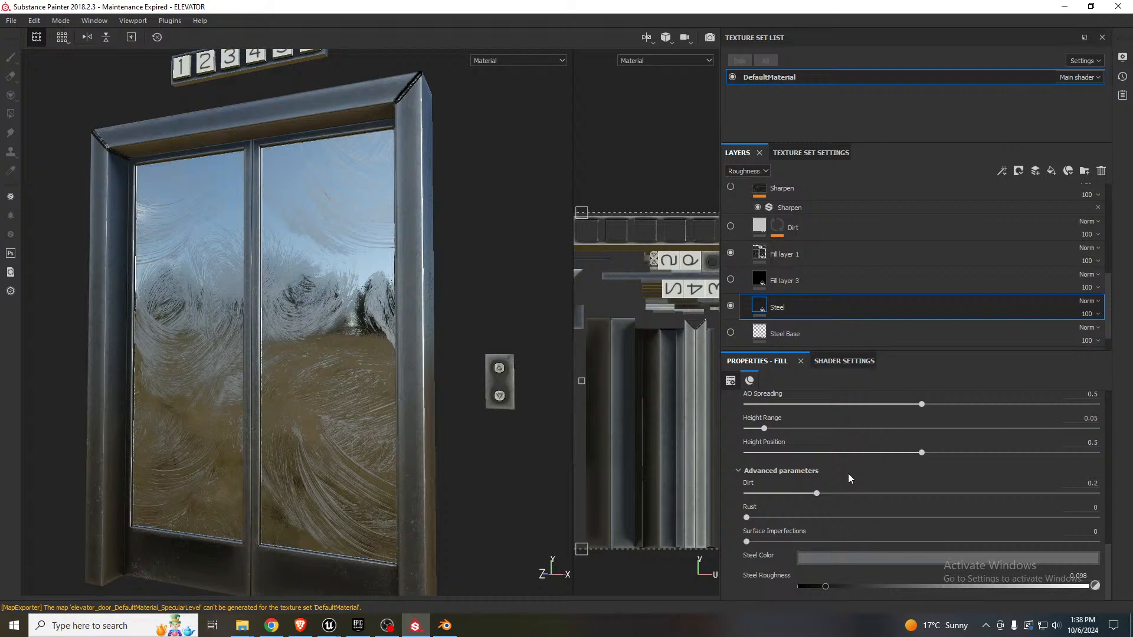
drag(816, 493, 959, 496)
- Examine the steel door panels' reflections from several viewpoints and under rotated environment lighting
mouse_move(378, 381)
alt+mouse_down()
mouse_move(379, 338)
mouse_move(393, 372)
mouse_move(421, 320)
mouse_move(367, 396)
mouse_move(365, 381)
alt+mouse_up()
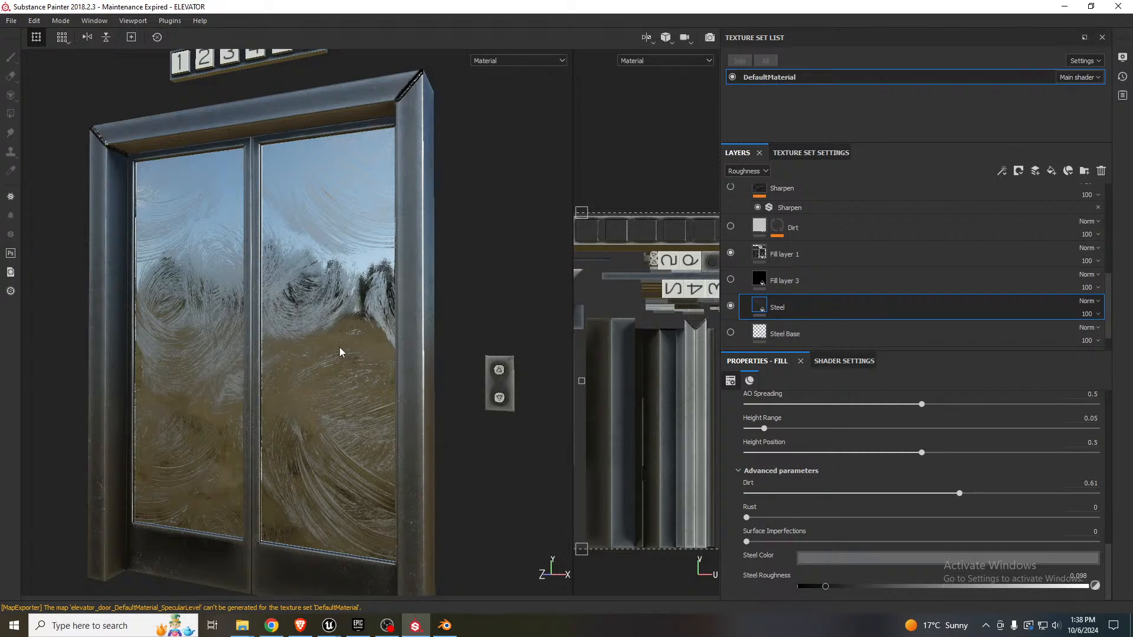
alt+middle_drag(342, 352, 390, 337)
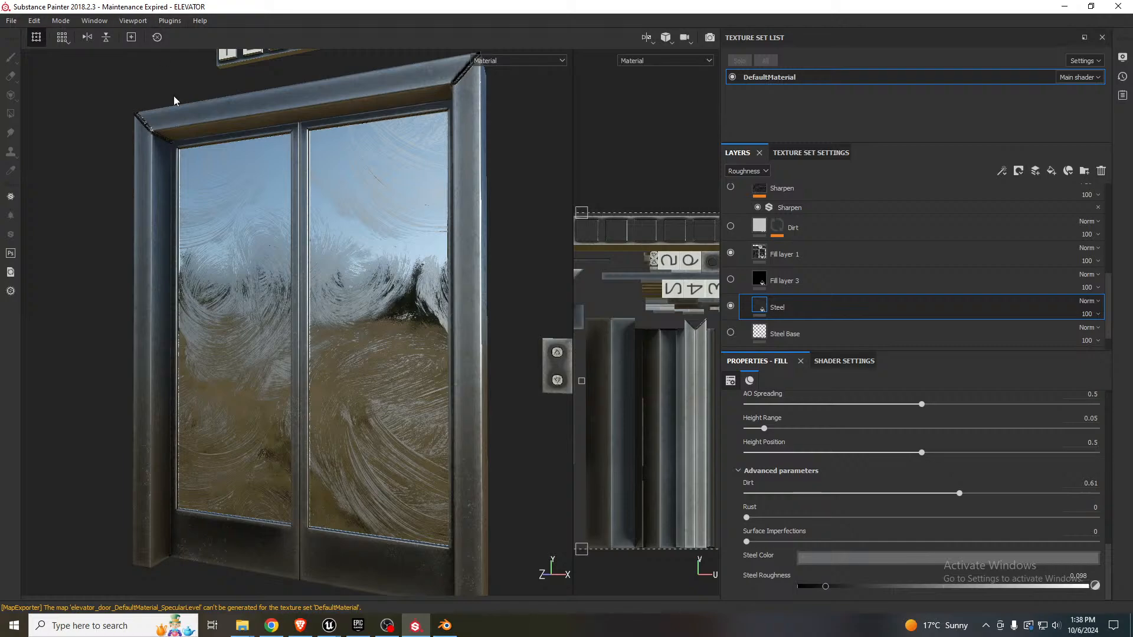
mouse_move(357, 341)
alt+mouse_down()
mouse_move(394, 306)
mouse_move(373, 330)
alt+mouse_up()
alt+right_drag(373, 330, 416, 305)
alt+drag(417, 306, 394, 334)
scroll(347, 350, down, 5)
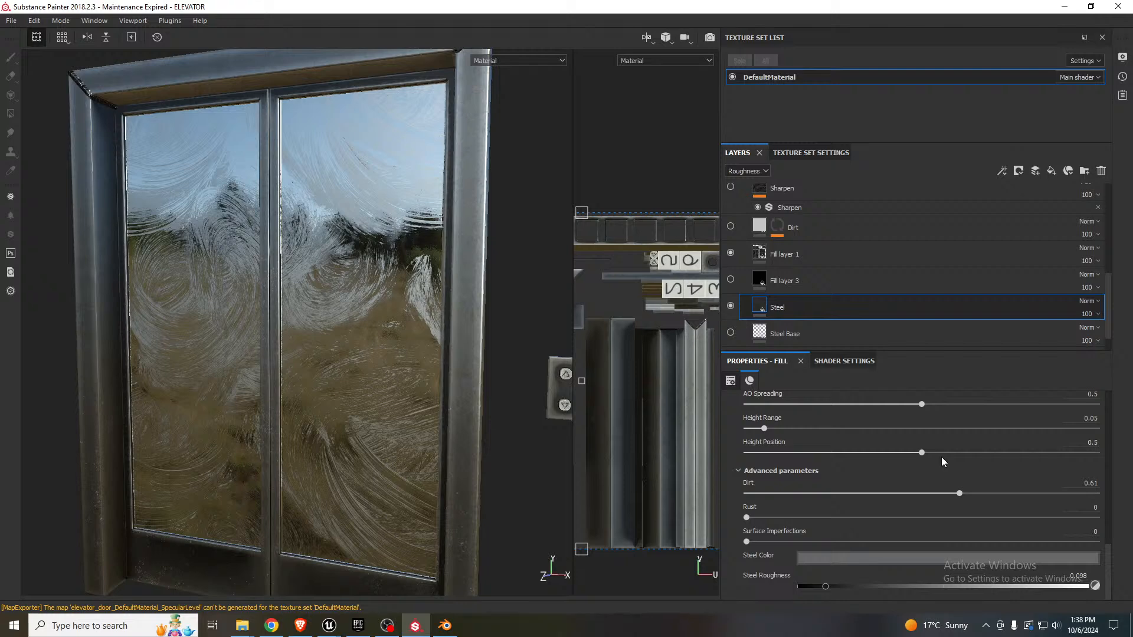
alt+drag(417, 387, 414, 373)
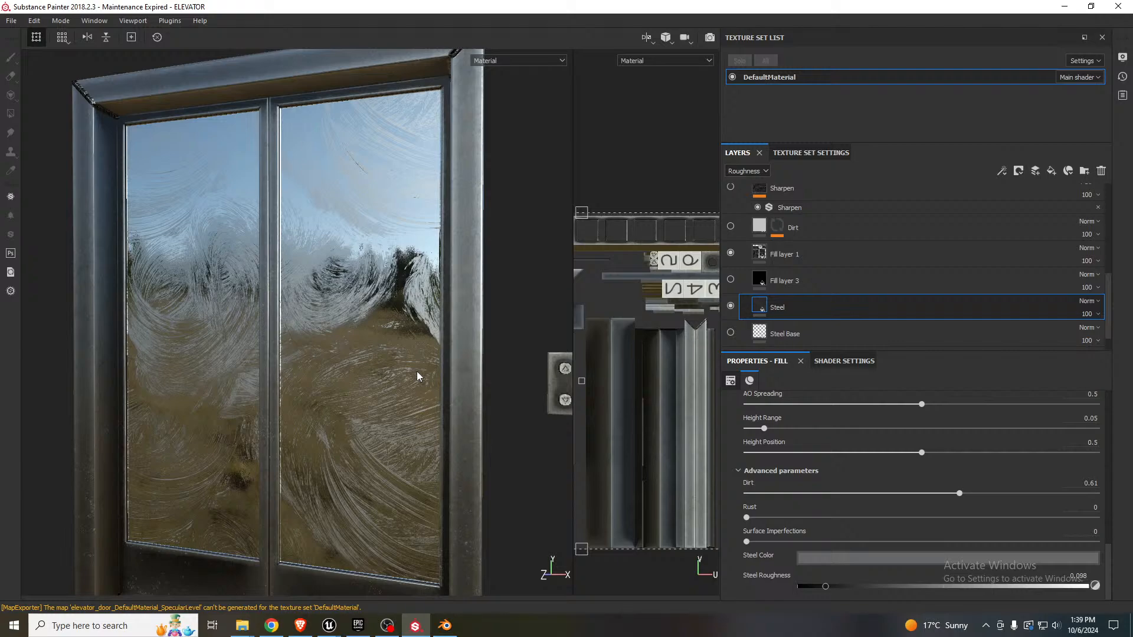
shift+right_drag(416, 371, 378, 370)
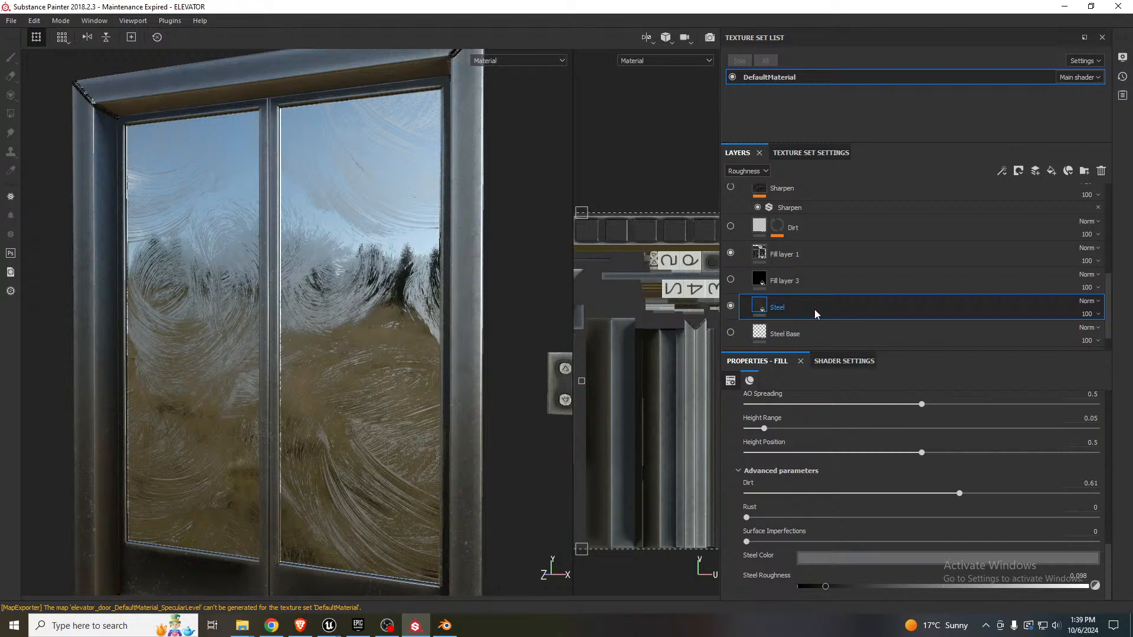
- Delete the Steel layer and add the Steel Rough material above Steel Base
click(1101, 171)
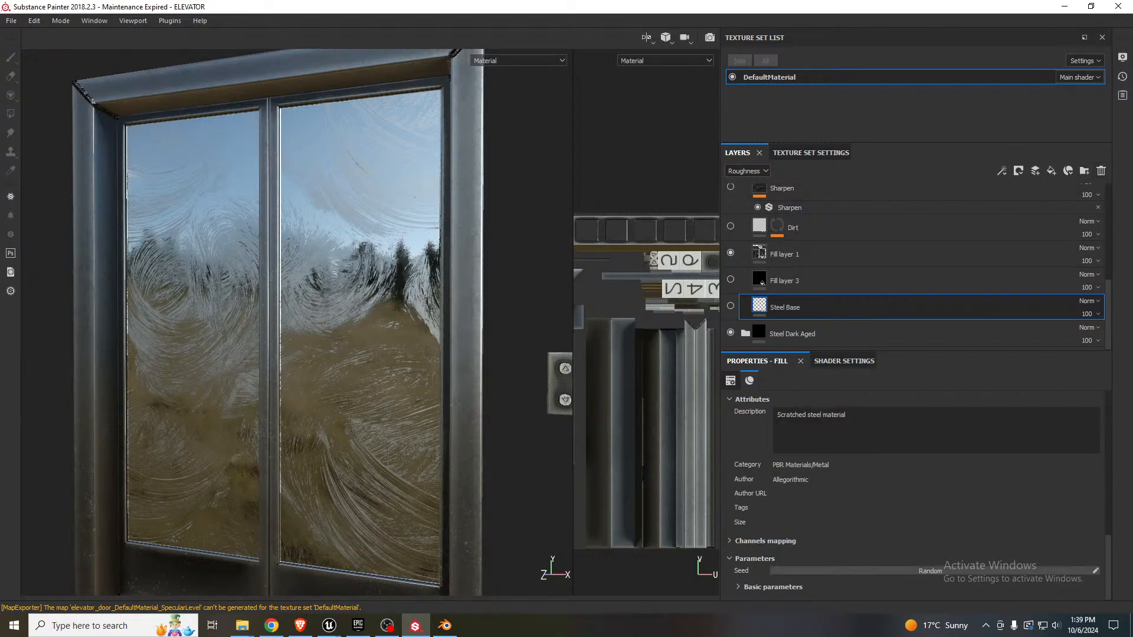
drag(1132, 324, 844, 297)
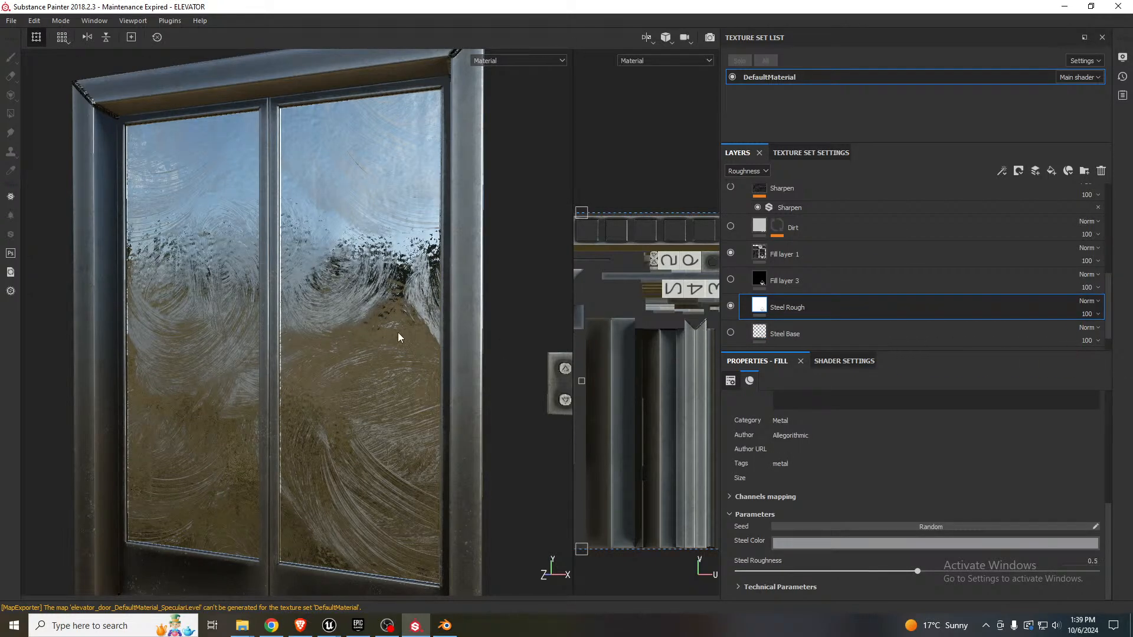
alt+drag(400, 331, 377, 320)
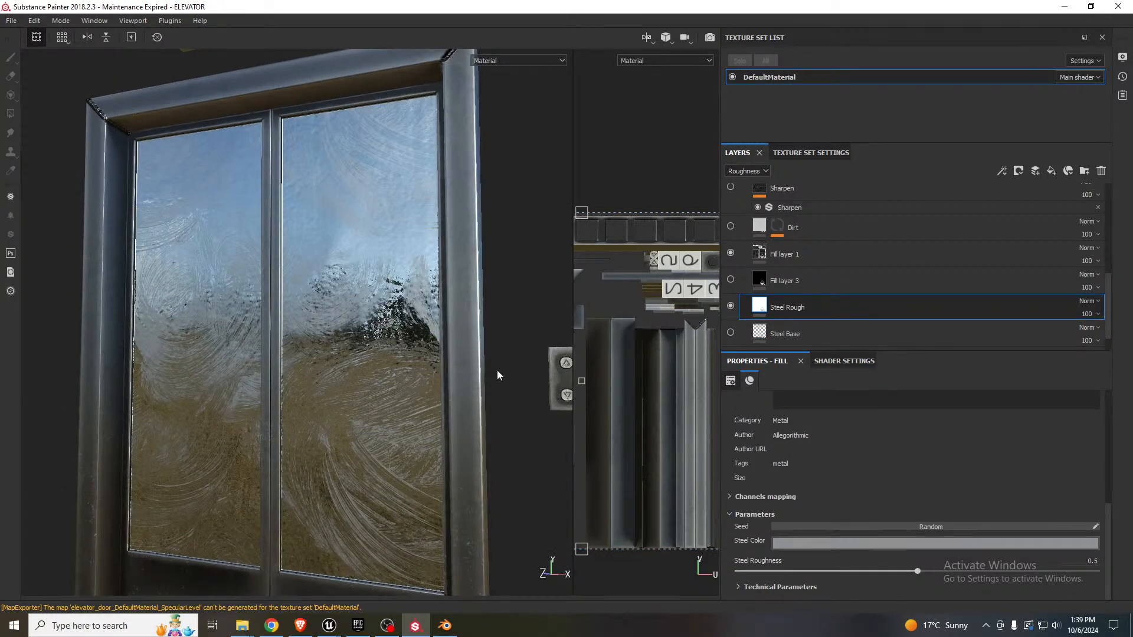
- Set the Steel Rough layer's Steel Roughness to 0.98 and disable its normal channel
scroll(877, 501, up, 2)
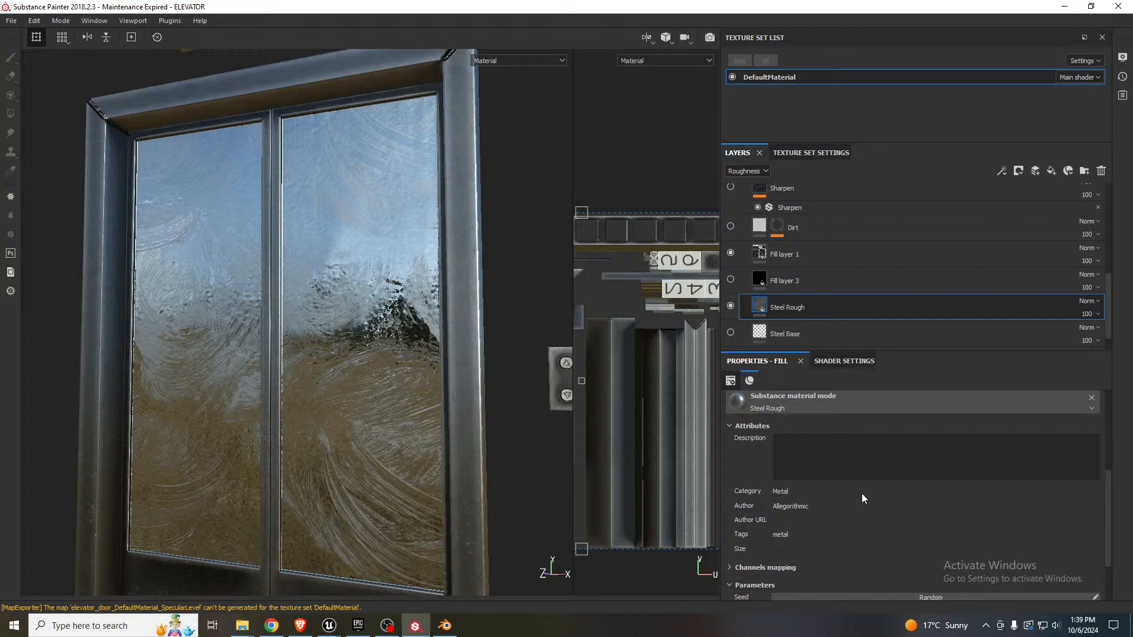
scroll(876, 517, down, 2)
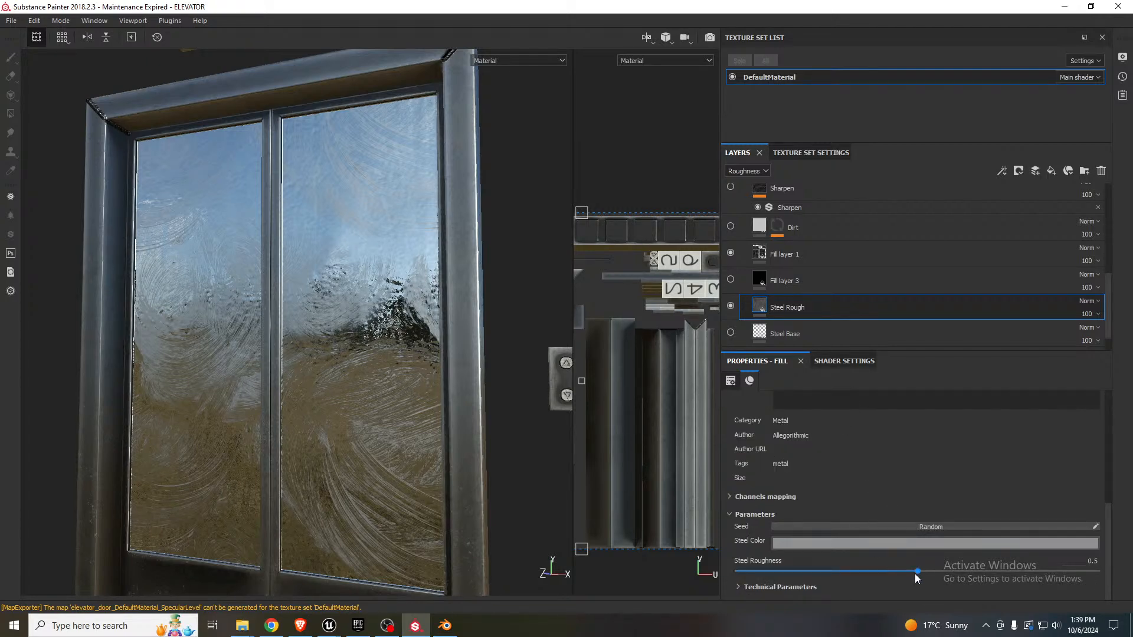
drag(917, 571, 1092, 576)
mouse_move(286, 398)
alt+mouse_down()
mouse_move(273, 397)
mouse_move(285, 398)
alt+mouse_up()
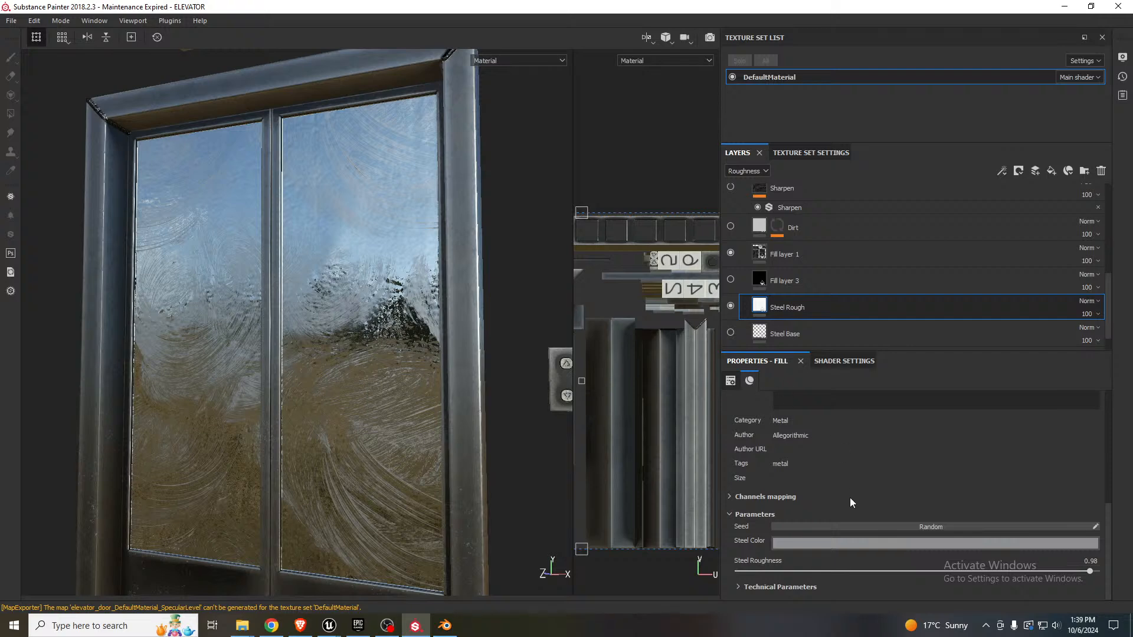
scroll(760, 506, up, 3)
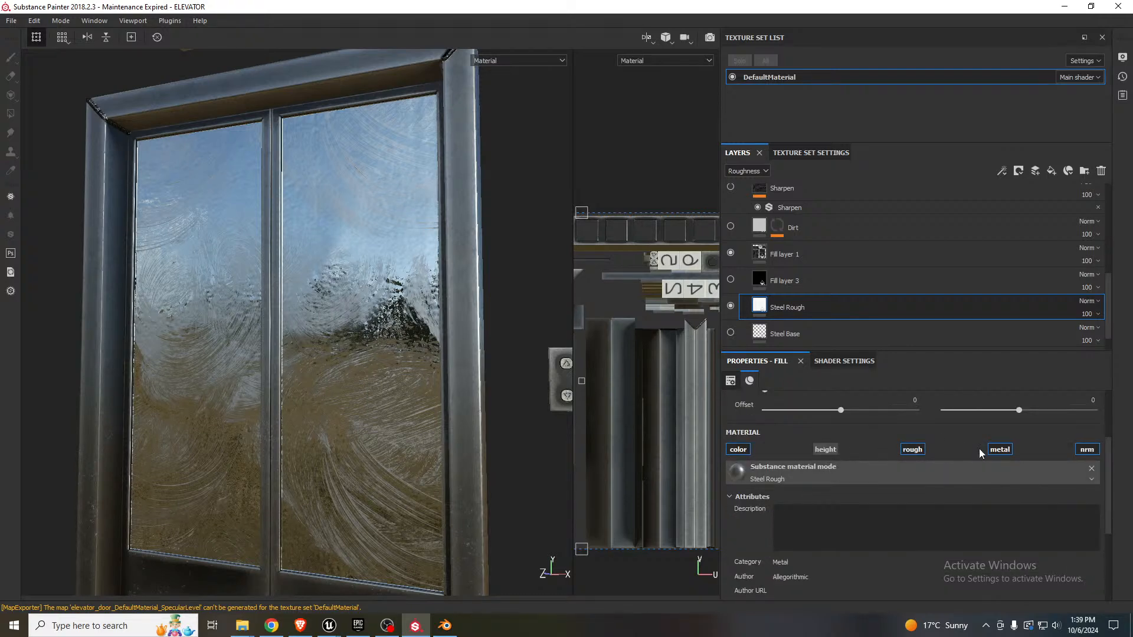
click(1088, 450)
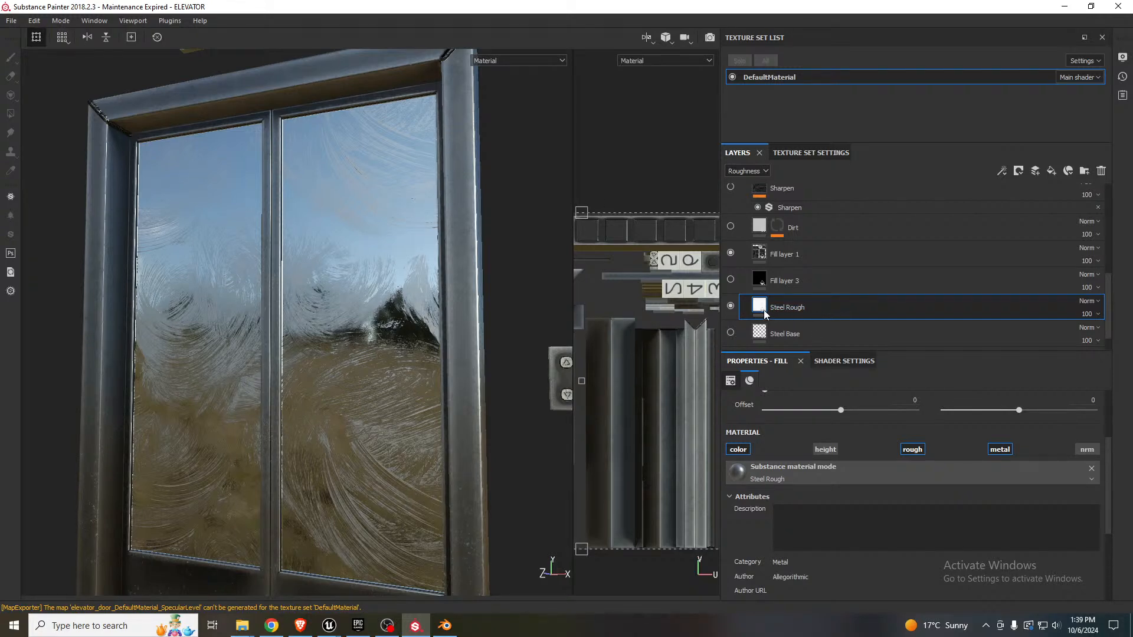
- Set the Steel Rough layer's Steel Color to a blue of R 0.112, G 0.273, B 0.515
scroll(865, 508, down, 3)
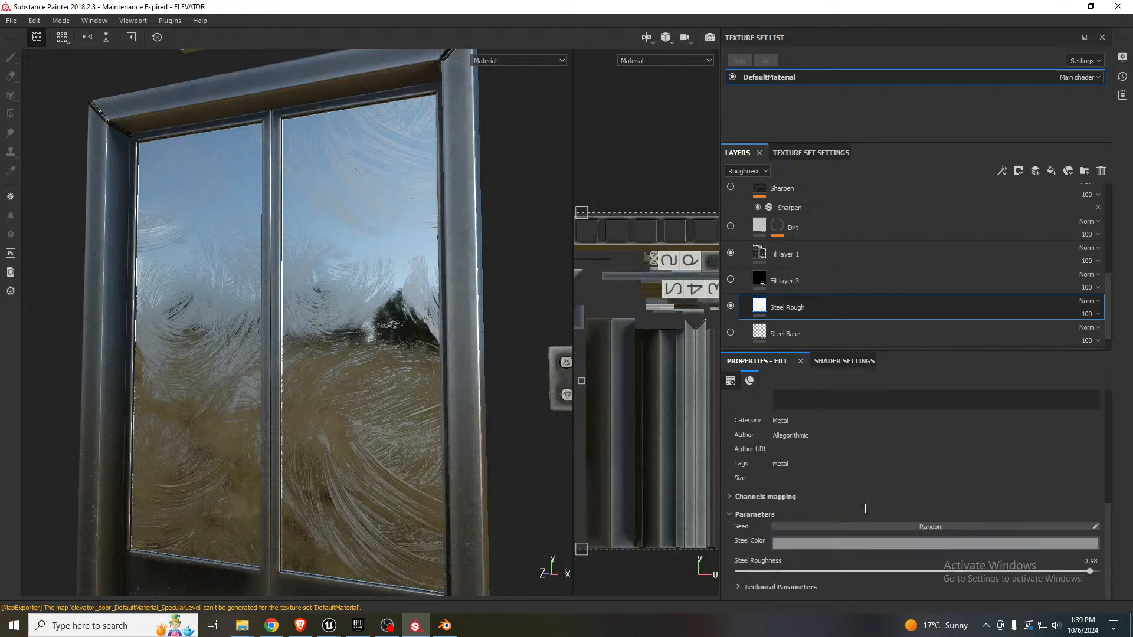
click(875, 540)
mouse_move(944, 472)
mouse_down()
mouse_move(987, 451)
mouse_move(846, 474)
mouse_move(997, 448)
mouse_move(1003, 503)
mouse_move(993, 500)
mouse_move(1003, 401)
mouse_move(997, 489)
mouse_move(971, 461)
mouse_move(844, 461)
mouse_move(951, 465)
mouse_up()
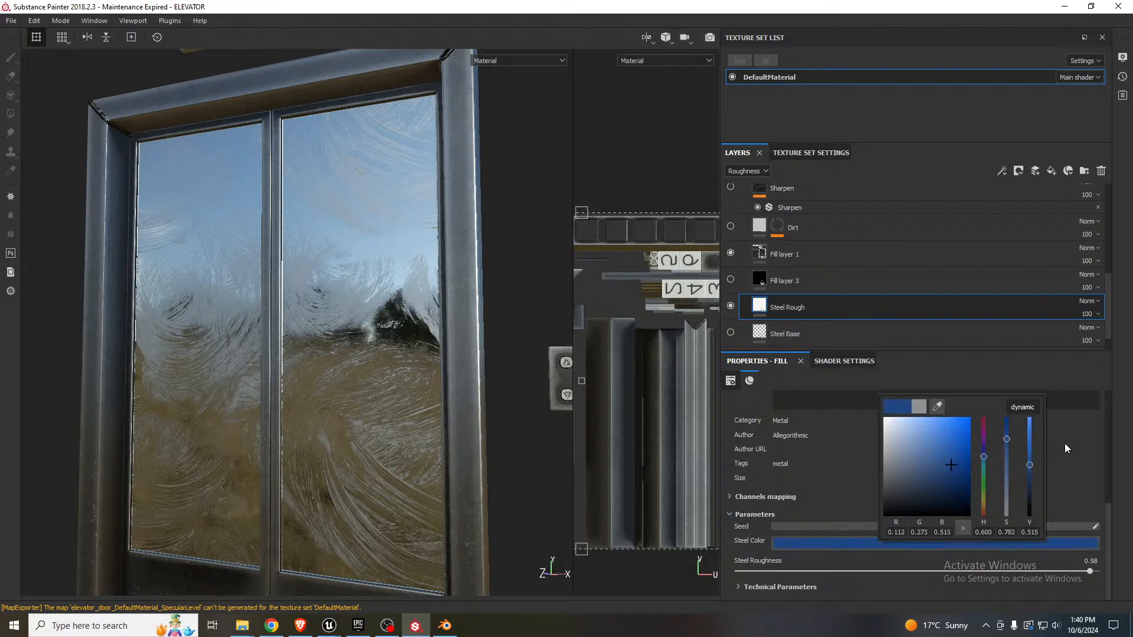
click(1079, 446)
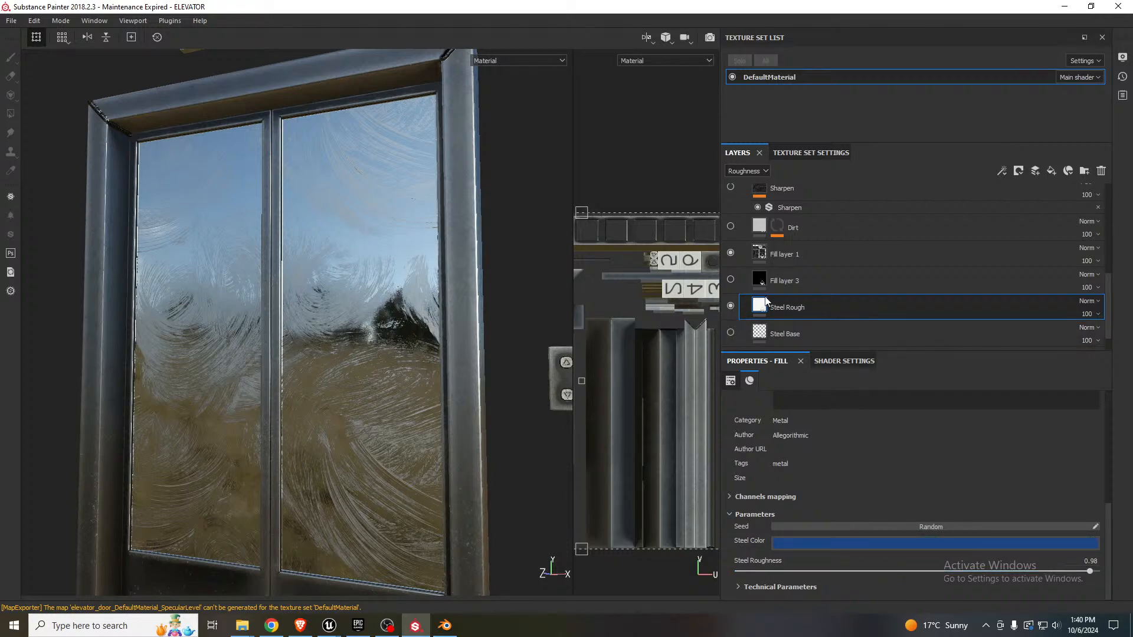
- Move Steel Rough above Fill layer 1, and place Fill layer 1 back on top of it
drag(762, 310, 763, 242)
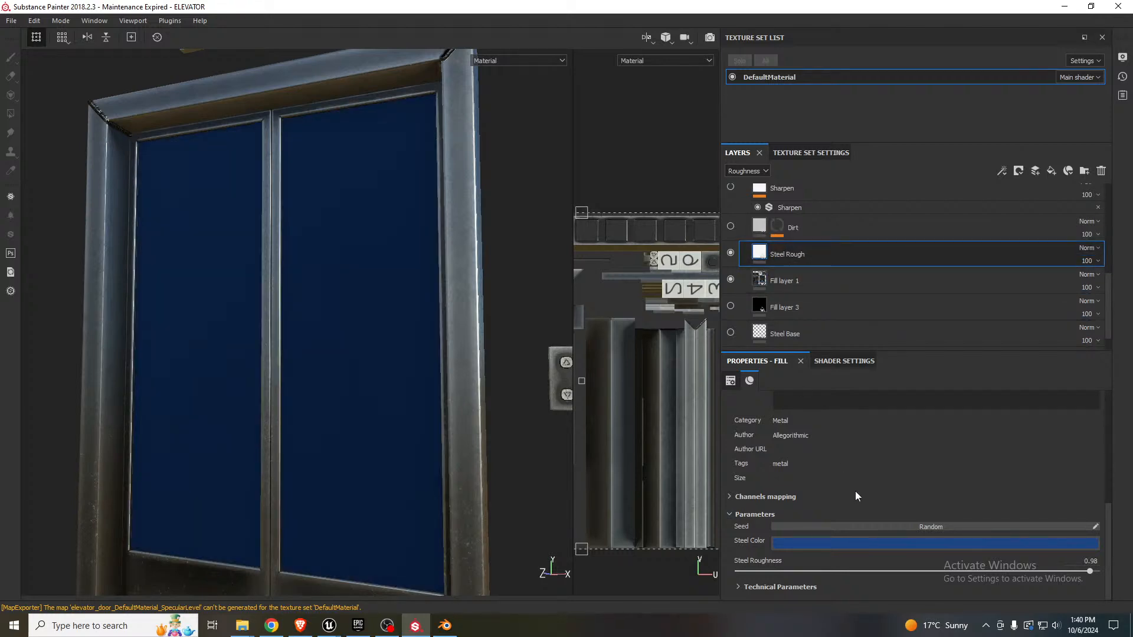
click(759, 283)
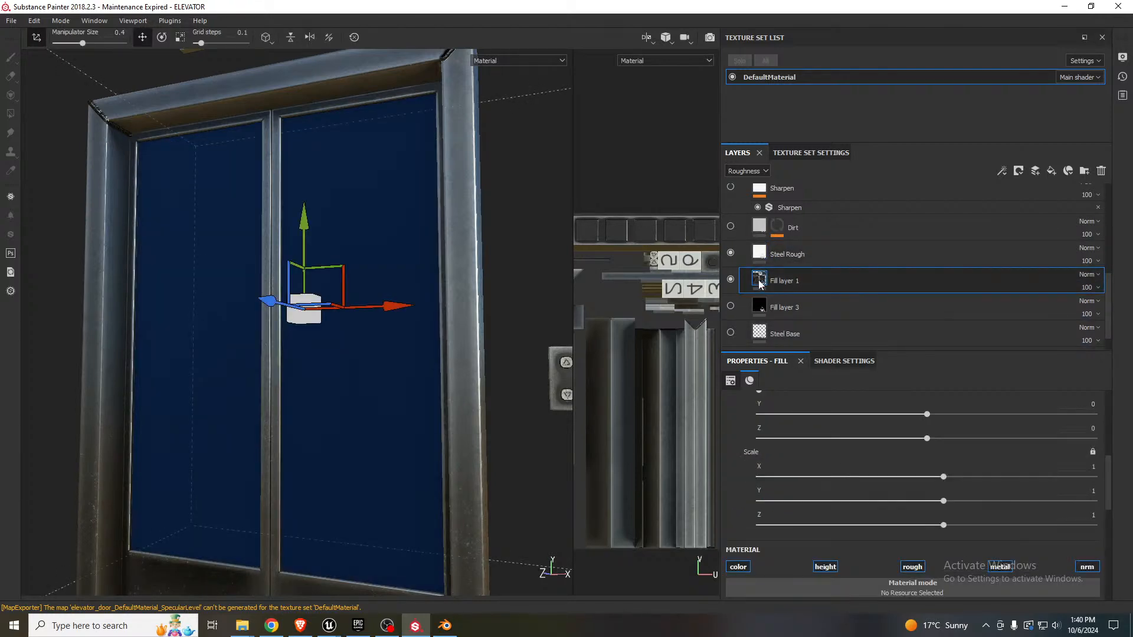
mouse_move(760, 282)
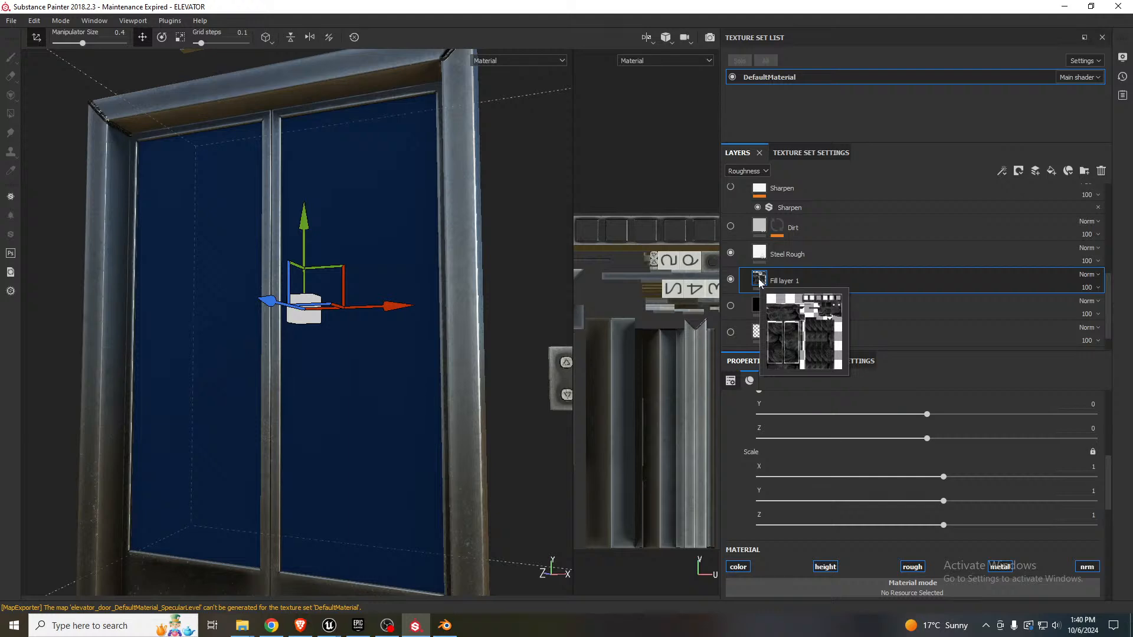
drag(760, 282, 762, 253)
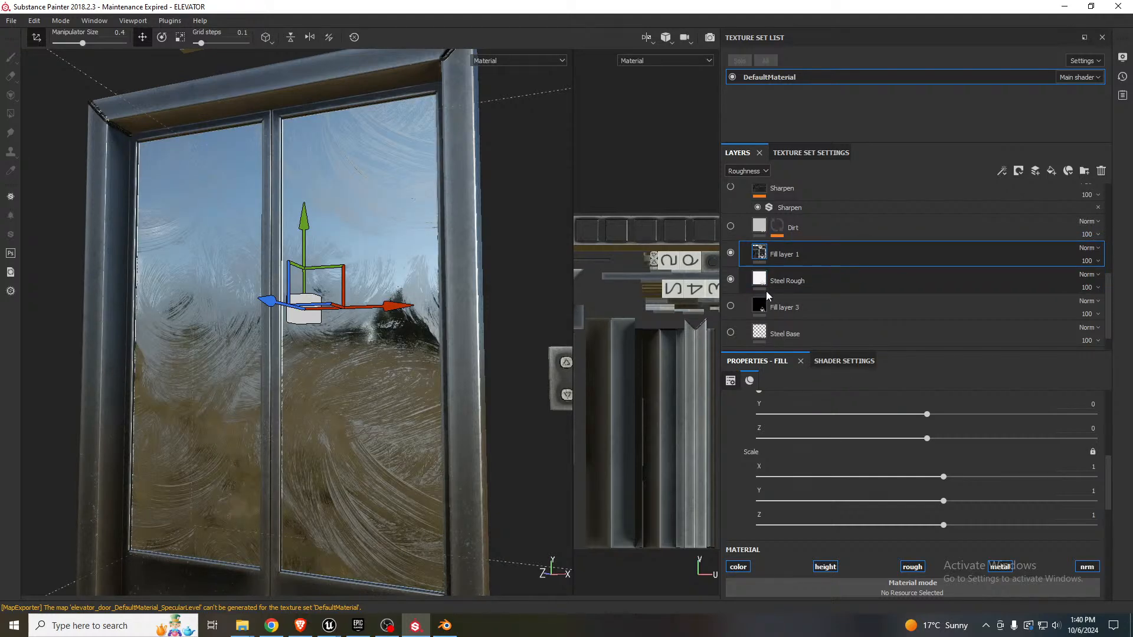
- Try the Passthrough blending mode on Fill layer 1's roughness and restore it to Normal
click(1095, 257)
click(1085, 264)
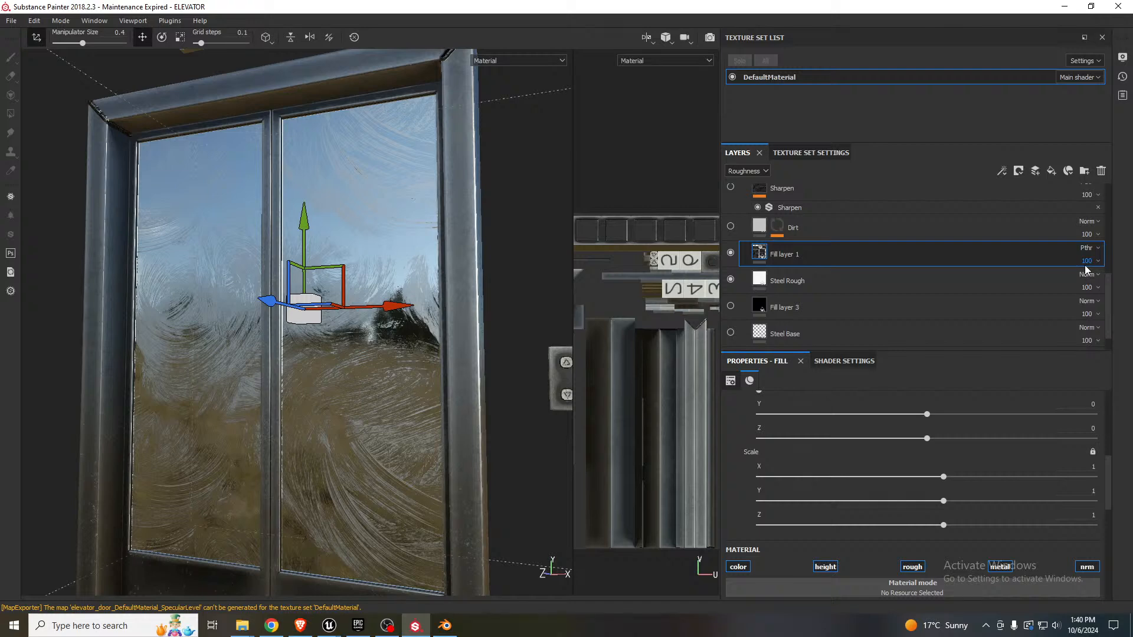
click(1086, 248)
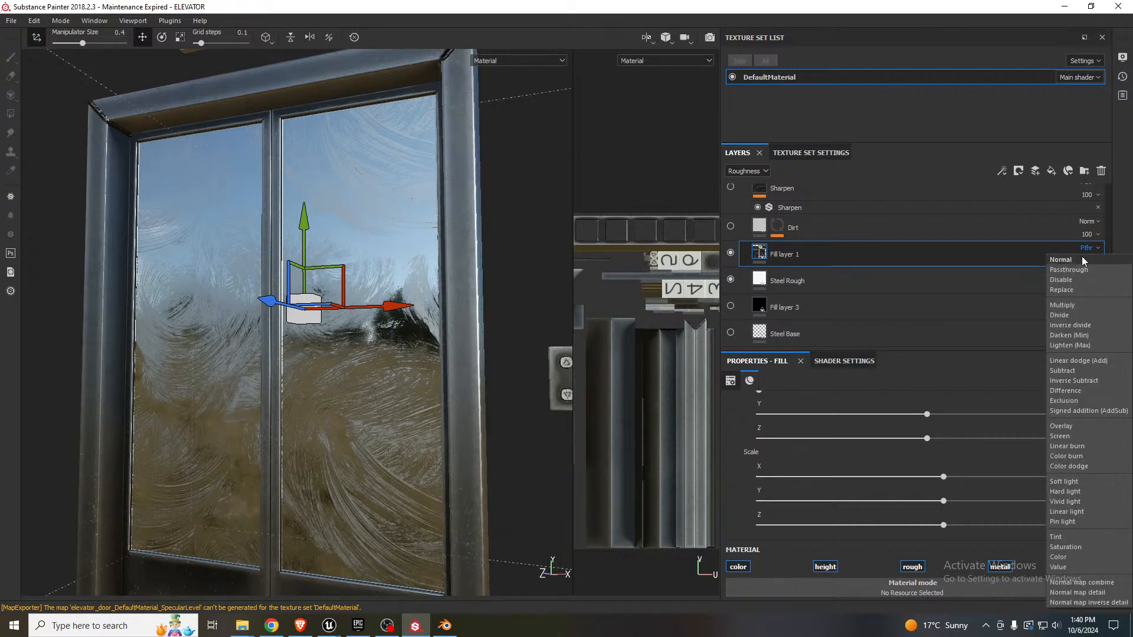
click(1079, 258)
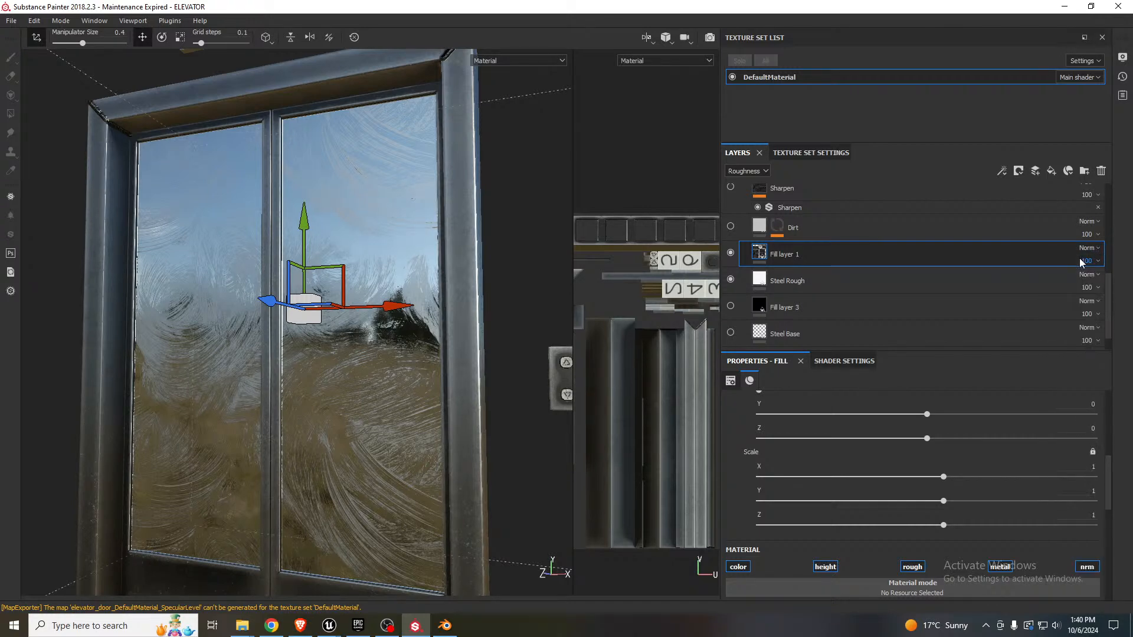
- Switch the layer stack's displayed channel from Roughness to Base Color
click(765, 174)
click(756, 183)
click(766, 173)
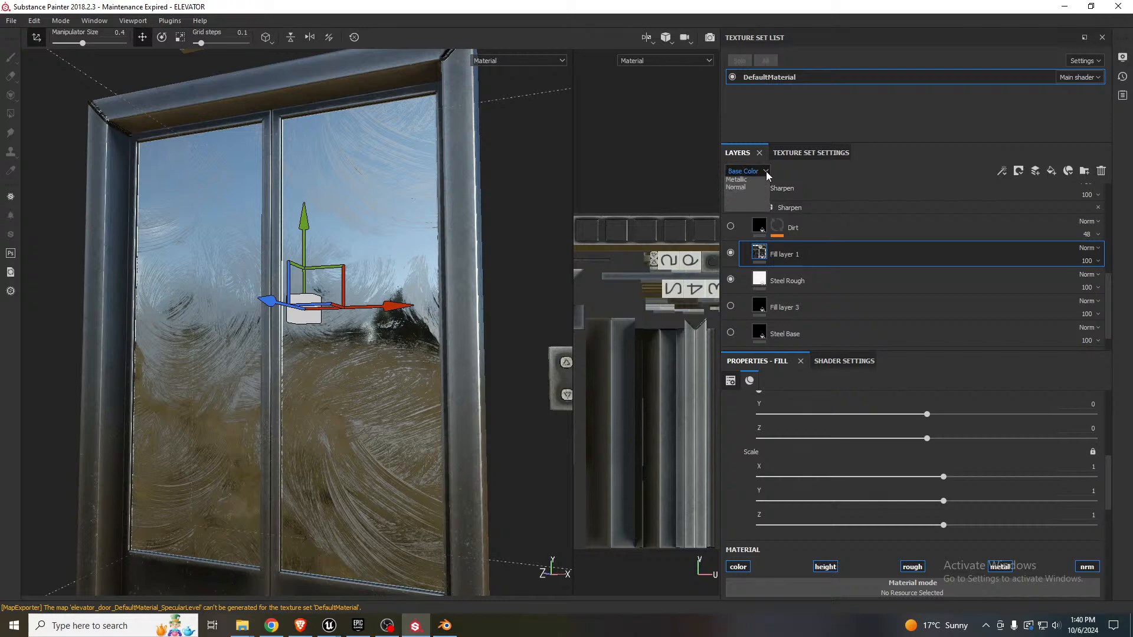
click(766, 172)
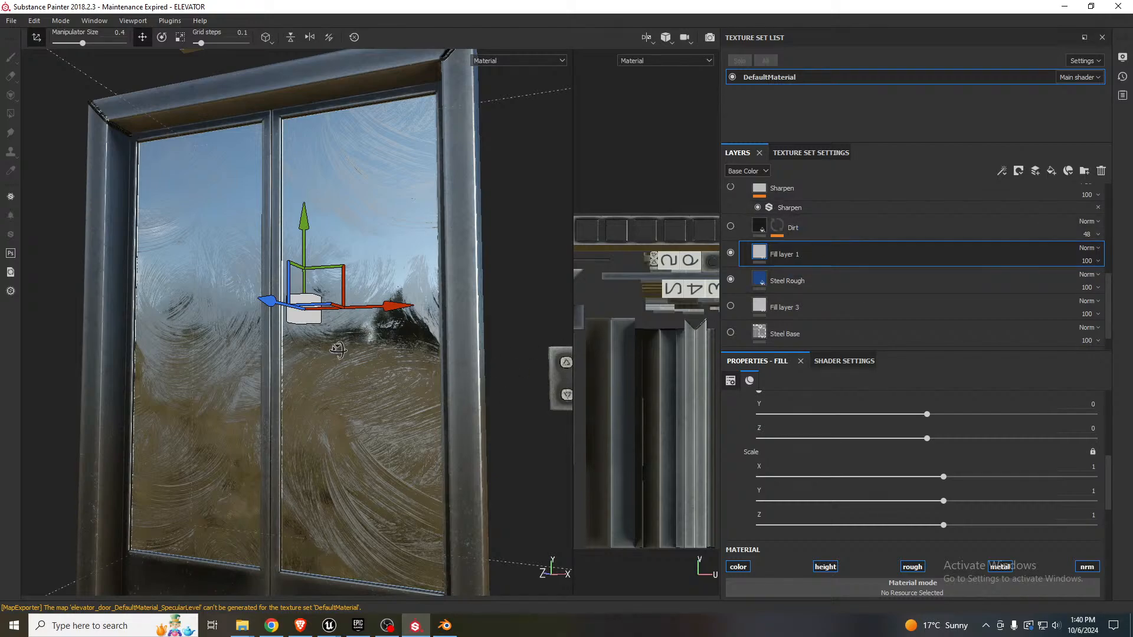
- Examine the door's reflections and review Fill layer 1's material channels and Grunge Wipe Brushed roughness parameters
alt+drag(340, 350, 386, 373)
drag(397, 317, 309, 335)
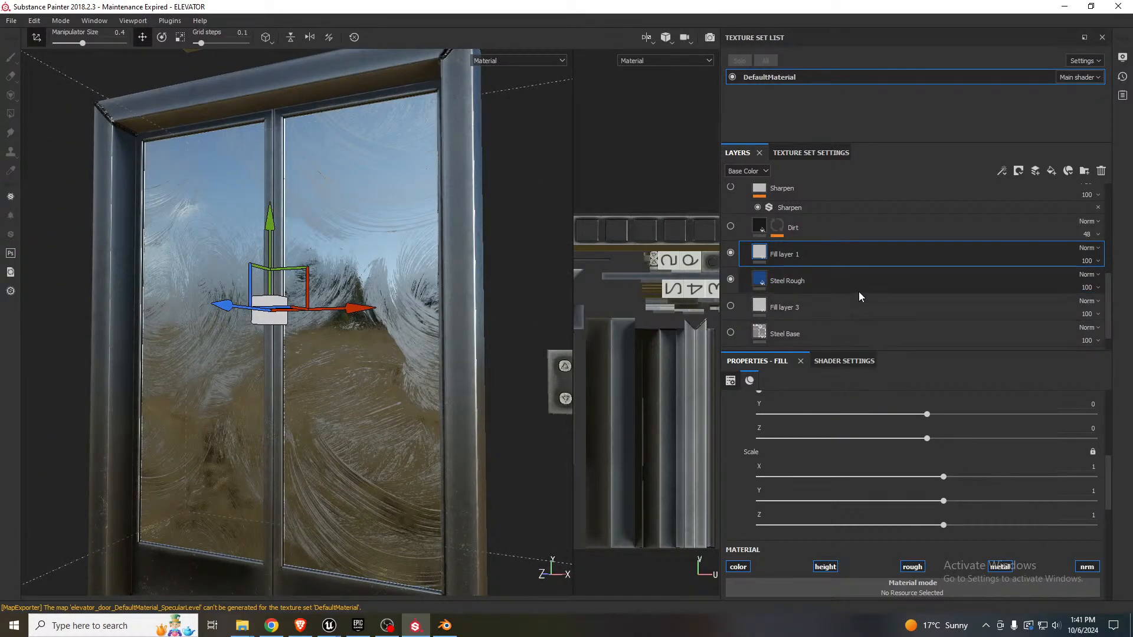
scroll(941, 438, down, 3)
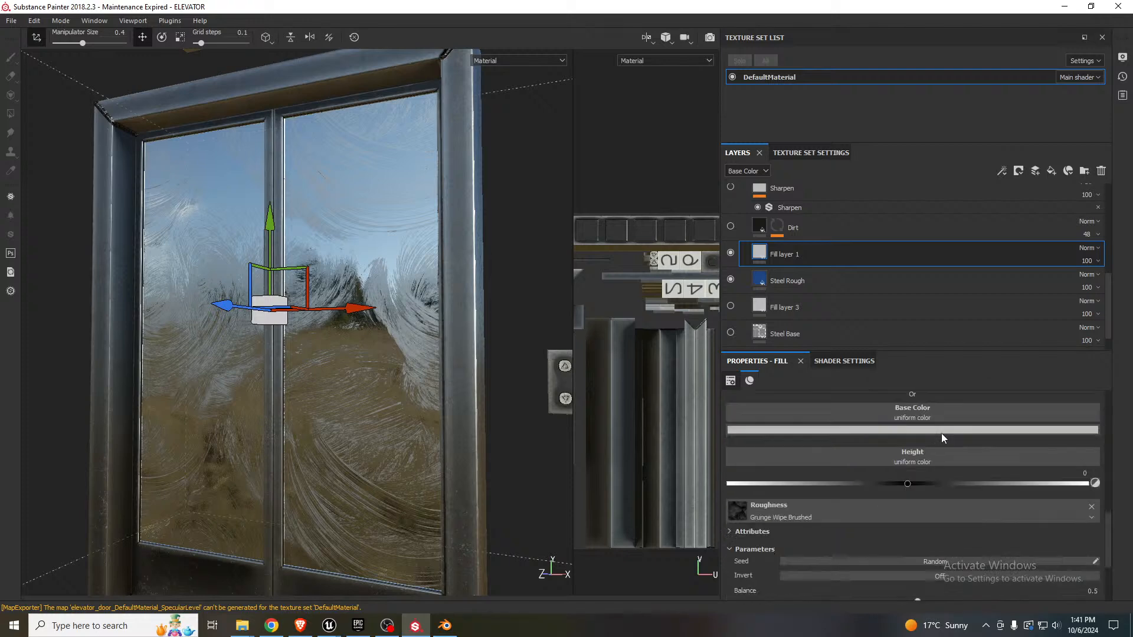
scroll(942, 435, down, 2)
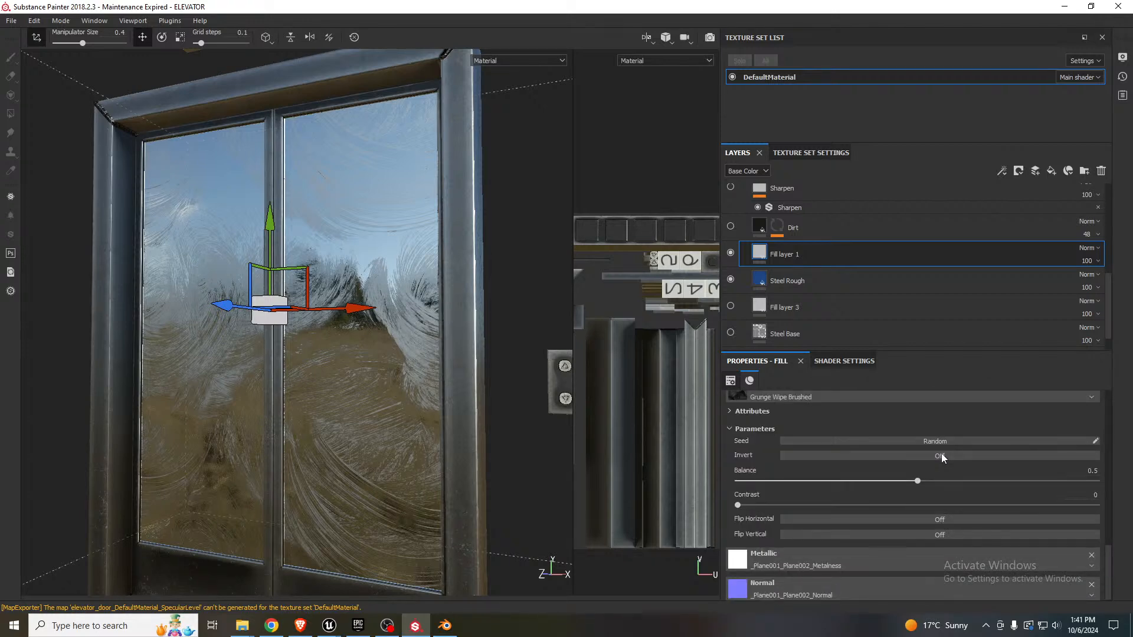
scroll(940, 453, up, 4)
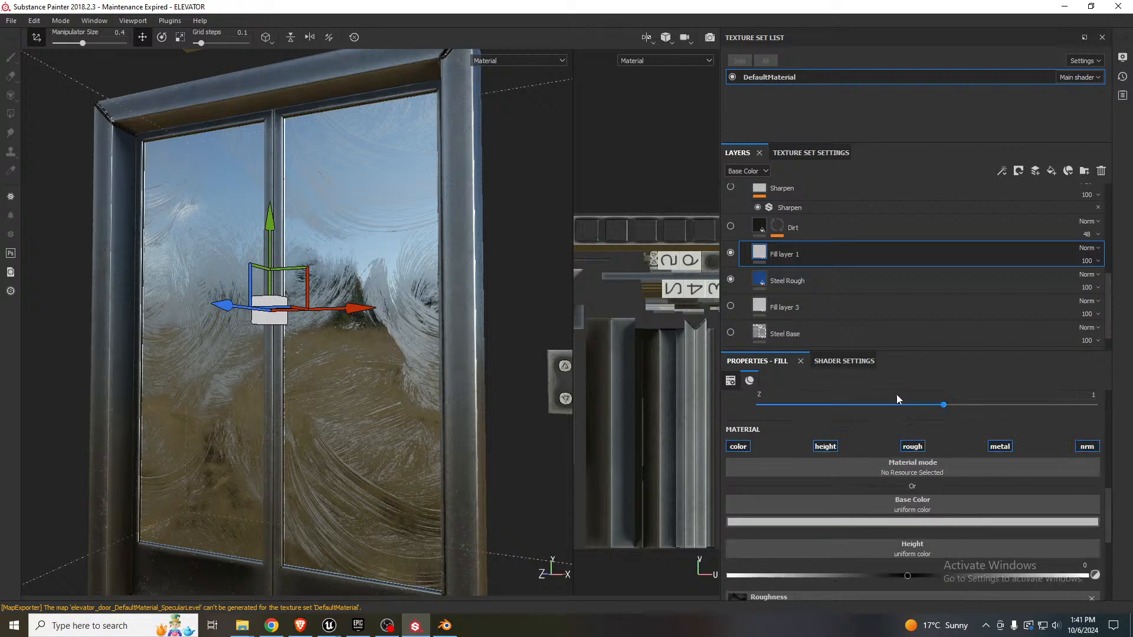
- Try a neutral grey steel color of 0.557 and a steel roughness of 0.14 on Steel Rough with Fill layer 1 hidden
click(732, 254)
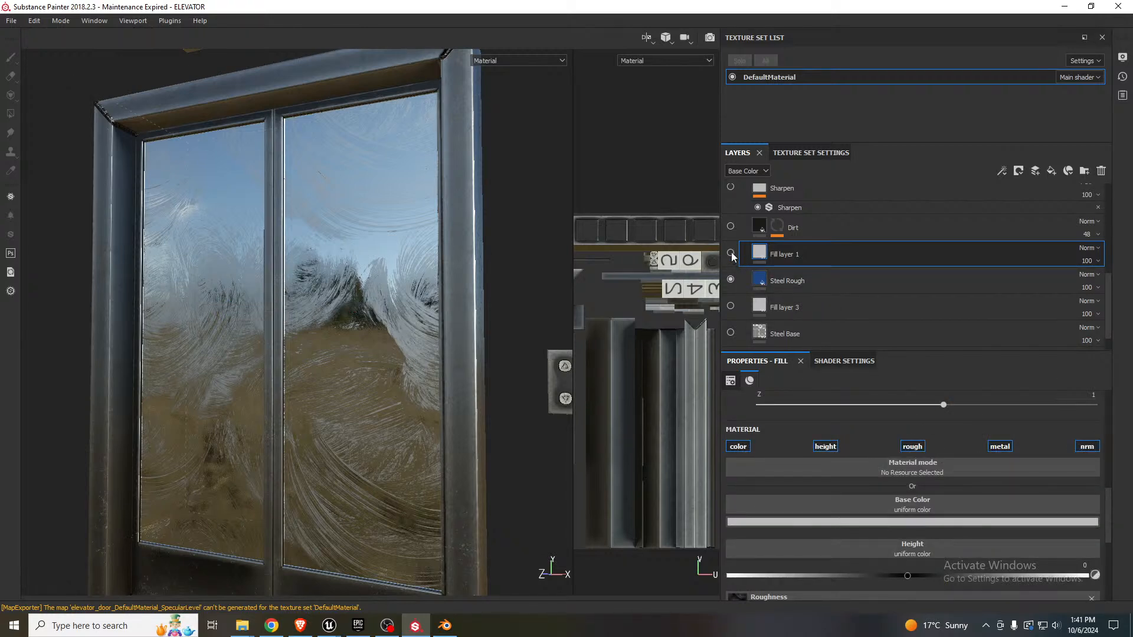
click(732, 254)
click(745, 282)
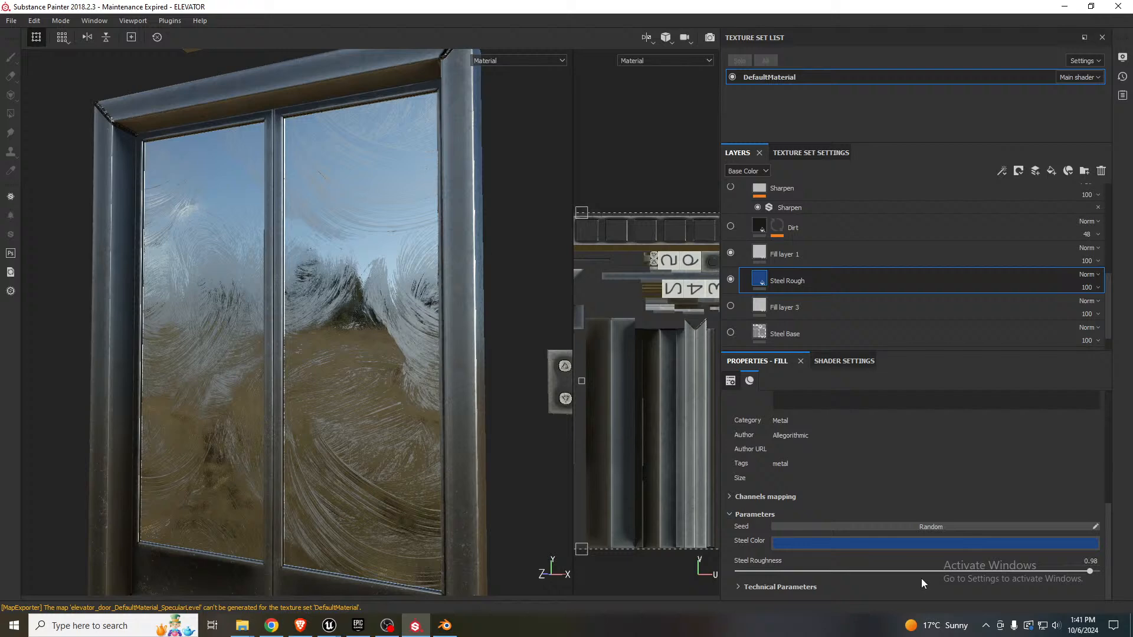
click(923, 544)
drag(936, 445, 898, 458)
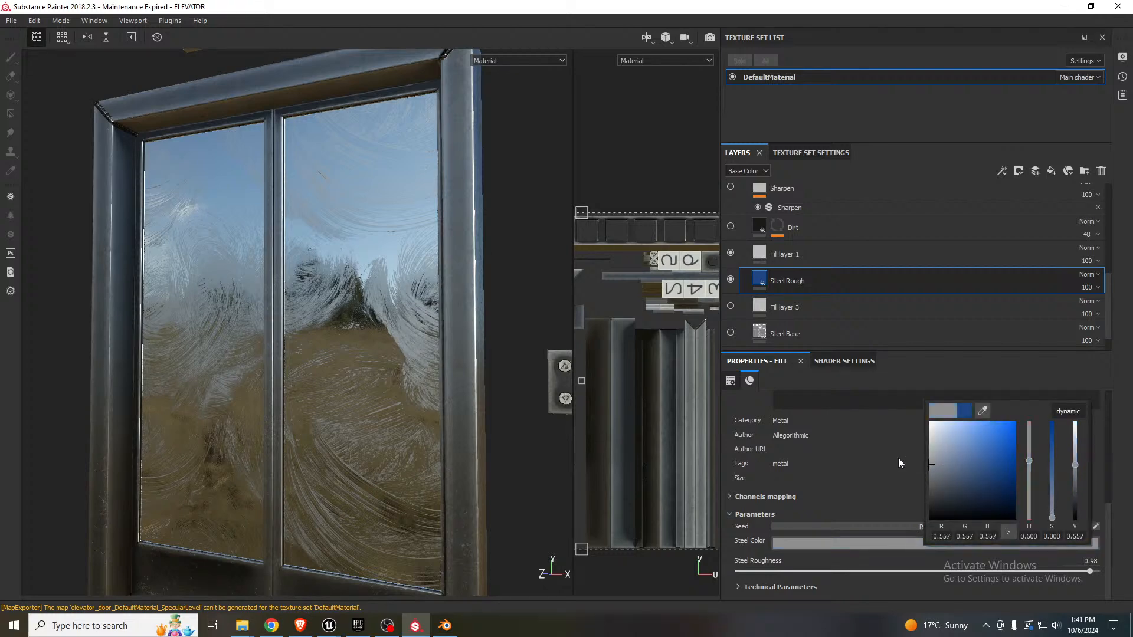
click(731, 254)
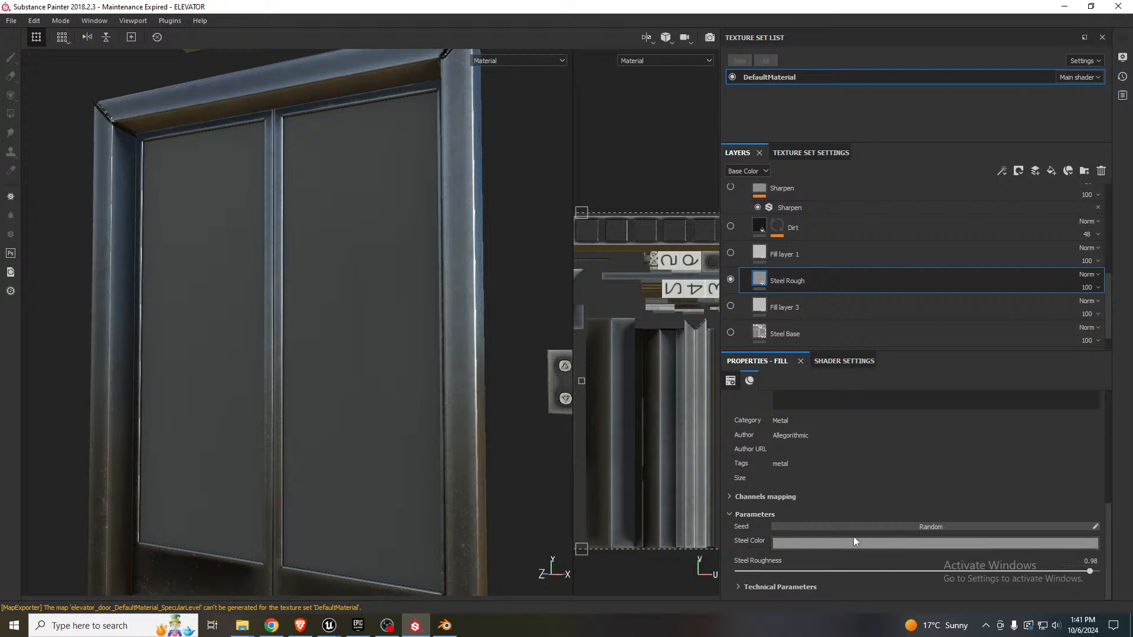
mouse_move(782, 571)
mouse_down()
mouse_move(868, 571)
mouse_move(731, 574)
mouse_move(789, 575)
mouse_up()
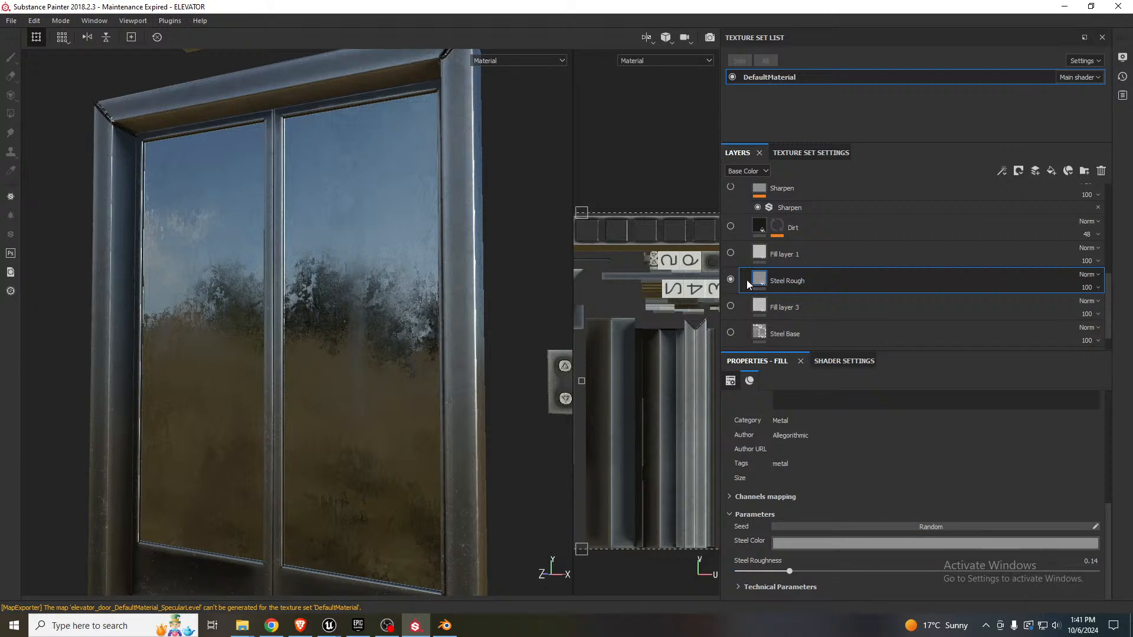
- Delete the Steel Rough layer and make Fill layer 1 visible again
click(1101, 171)
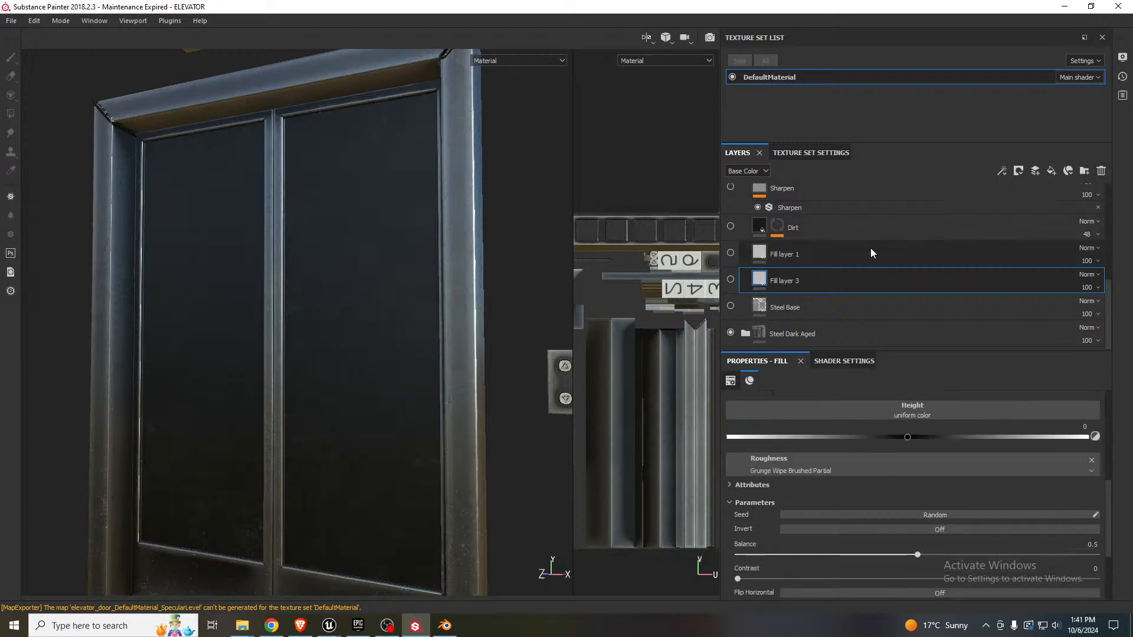
click(730, 253)
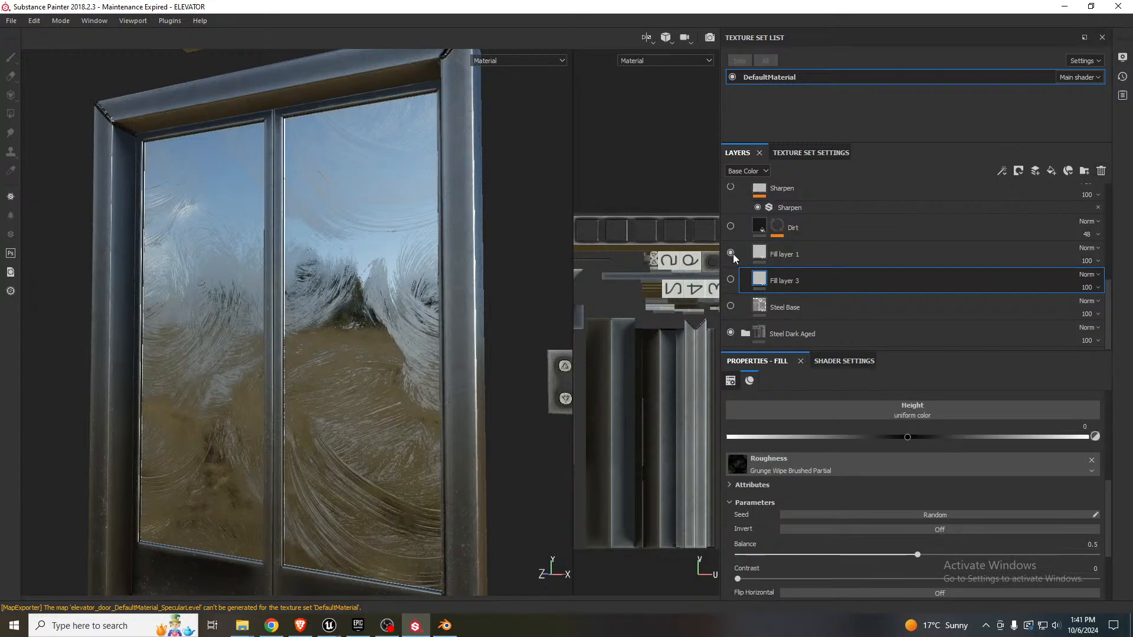
alt+drag(354, 354, 380, 347)
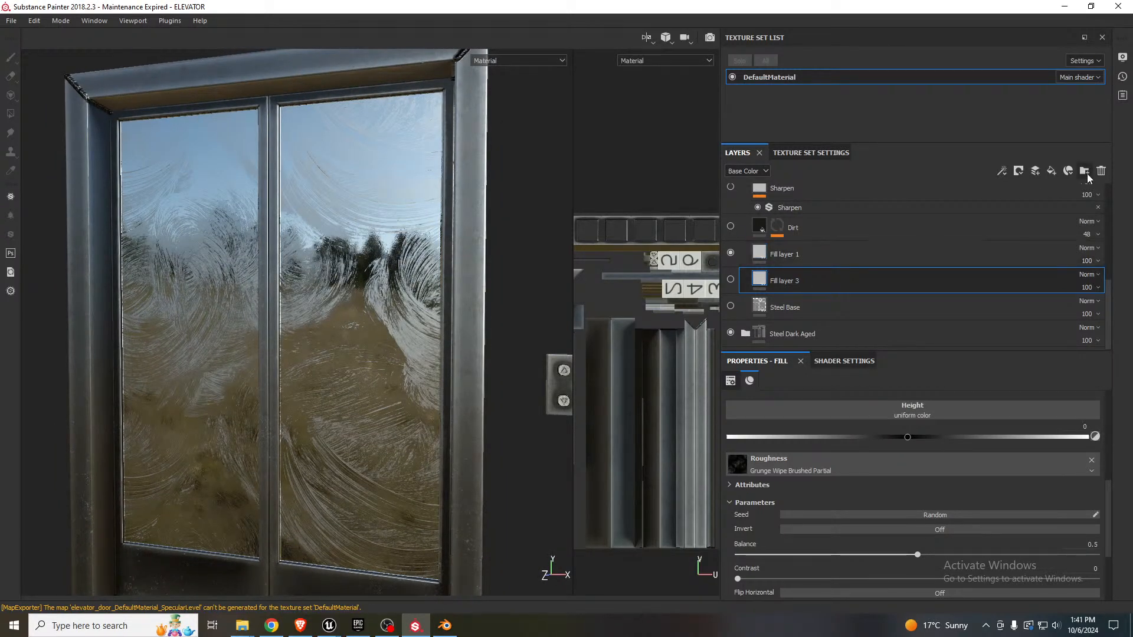
- Add a fill layer above Fill layer 3 with color, height, metal and normal disabled, leaving only roughness active
click(1050, 172)
scroll(841, 472, up, 5)
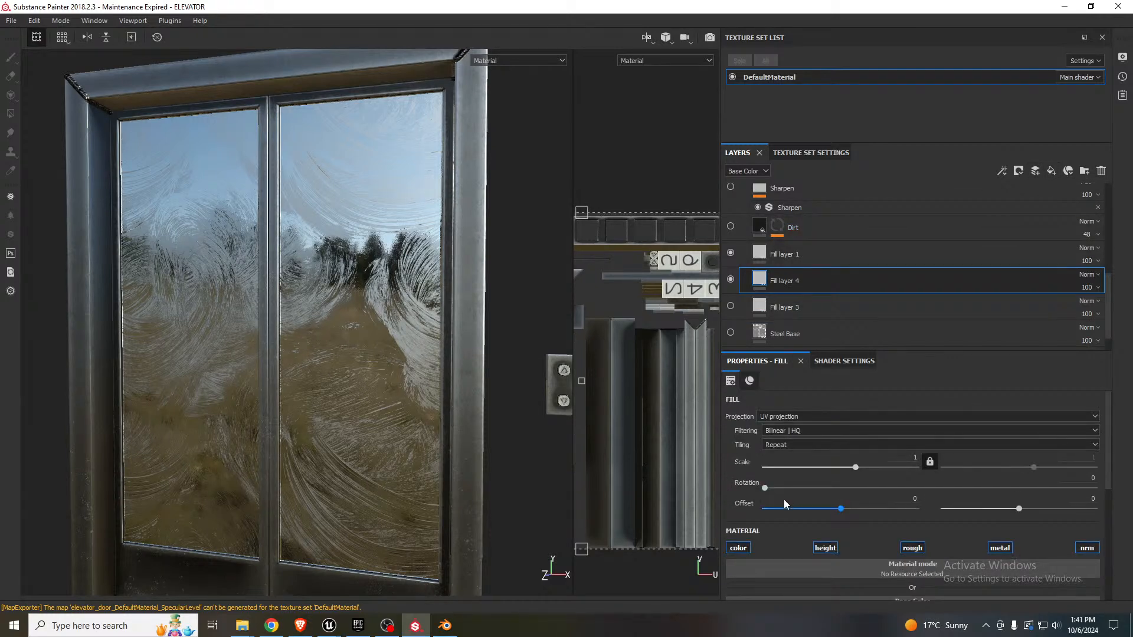
click(738, 547)
click(825, 547)
click(1000, 547)
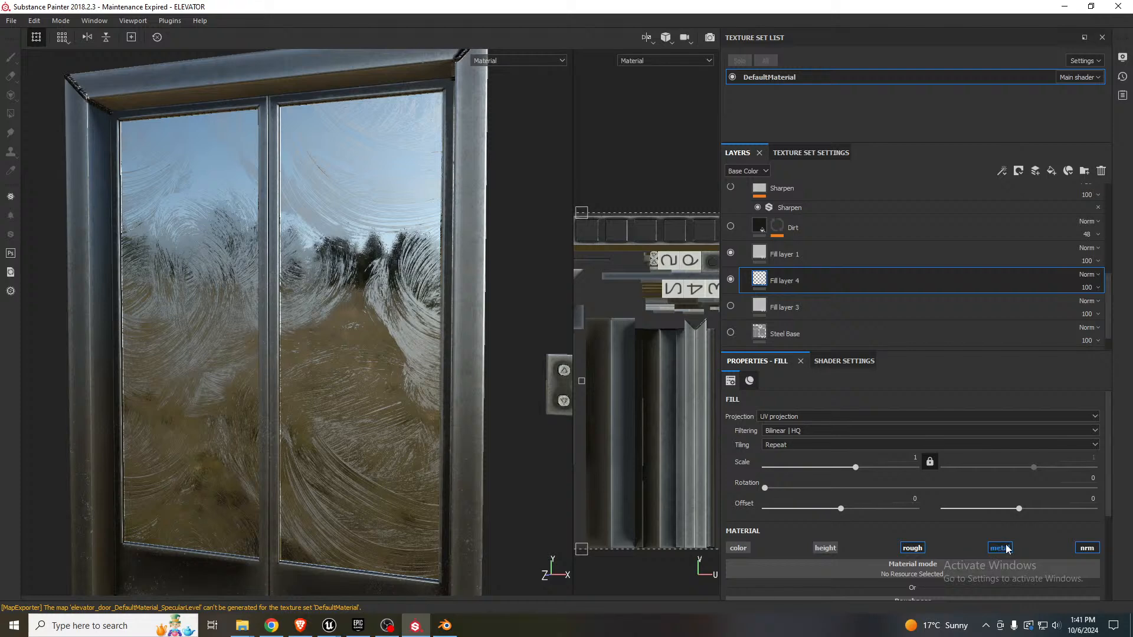
click(1087, 547)
- Assign Grunge Map 004 to Fill layer 4's roughness and place the layer above Fill layer 1
scroll(939, 480, down, 3)
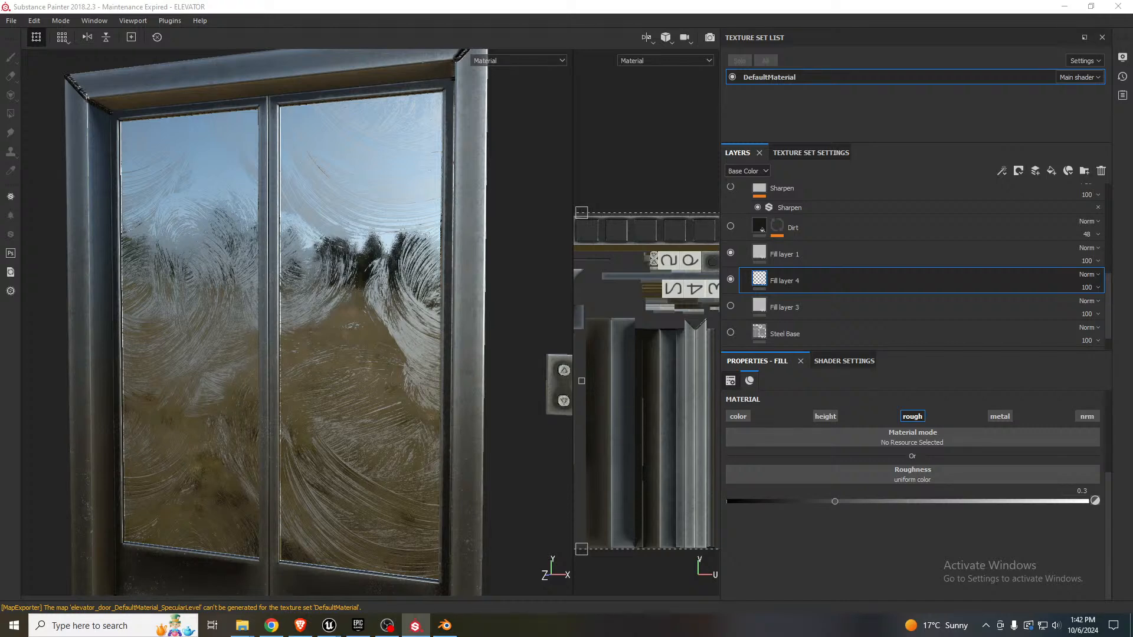
drag(1032, 499, 965, 480)
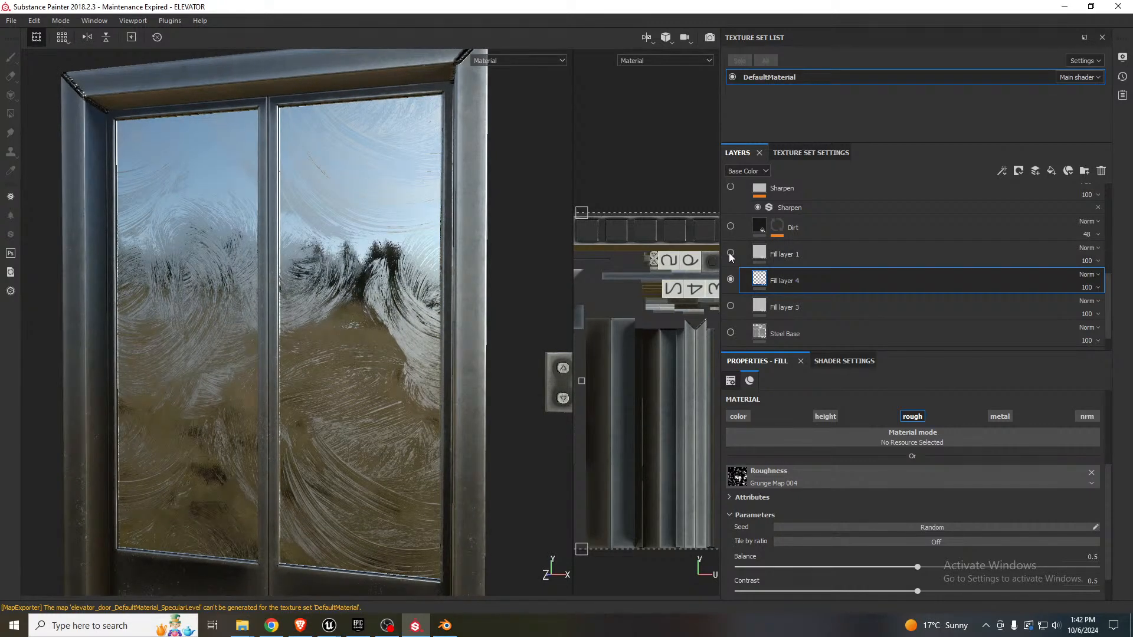
click(730, 252)
click(730, 252)
drag(805, 281, 805, 245)
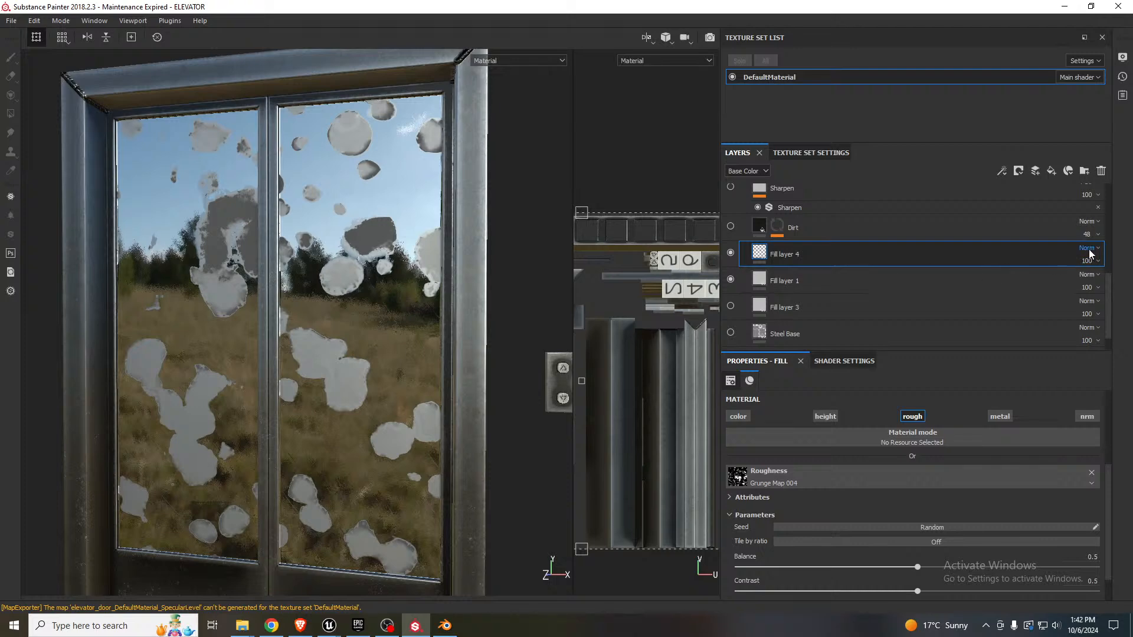
- Switch the layer stack's displayed channel from Base Color to Roughness
click(1089, 248)
click(744, 171)
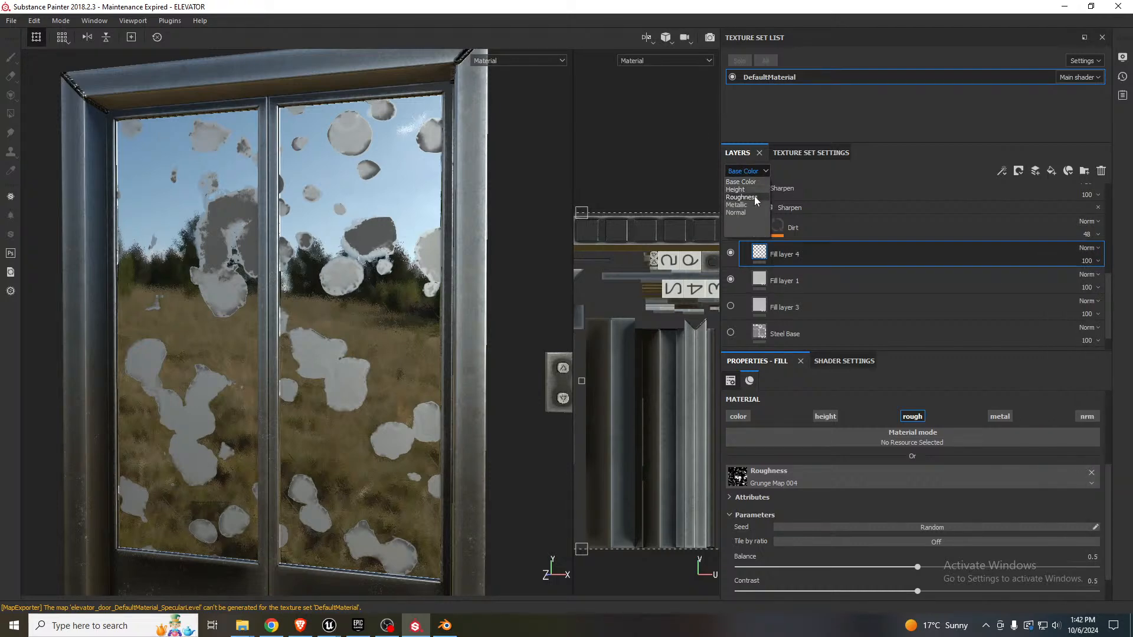
click(742, 197)
- Try the Passthrough and Multiply blending modes on Fill layer 4's roughness
click(1085, 249)
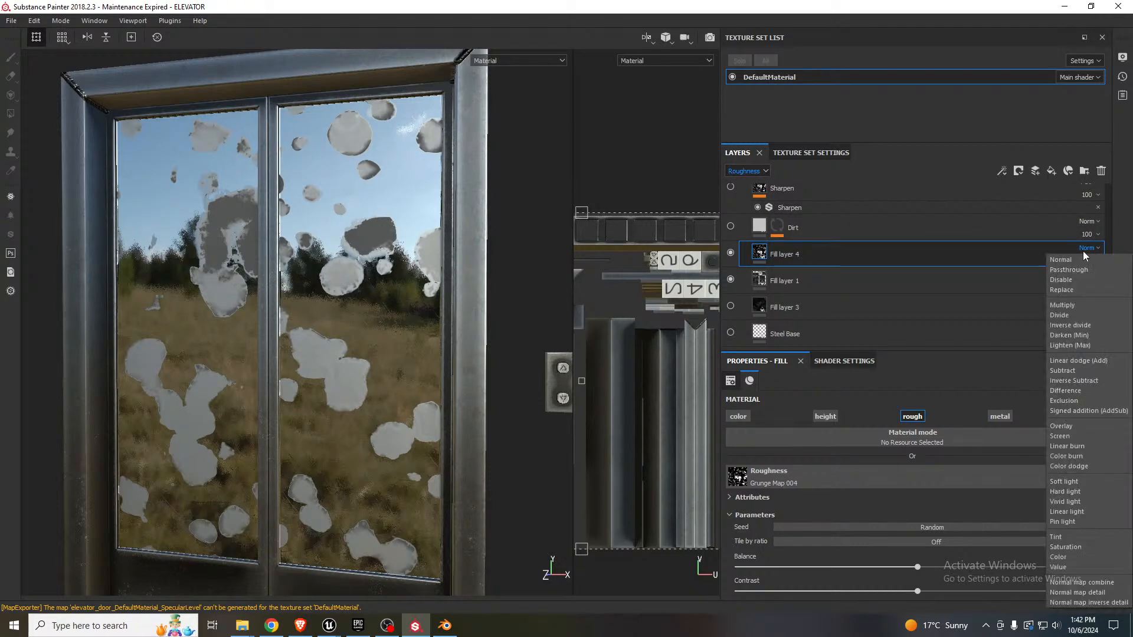
click(1074, 269)
click(1089, 250)
click(1071, 304)
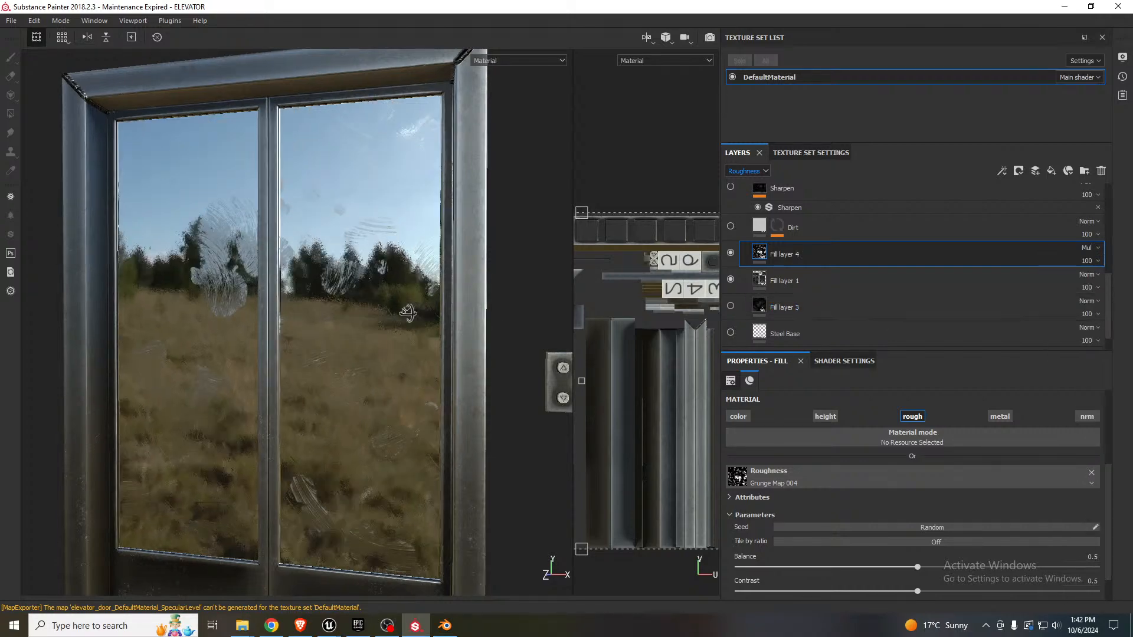
alt+drag(408, 313, 443, 329)
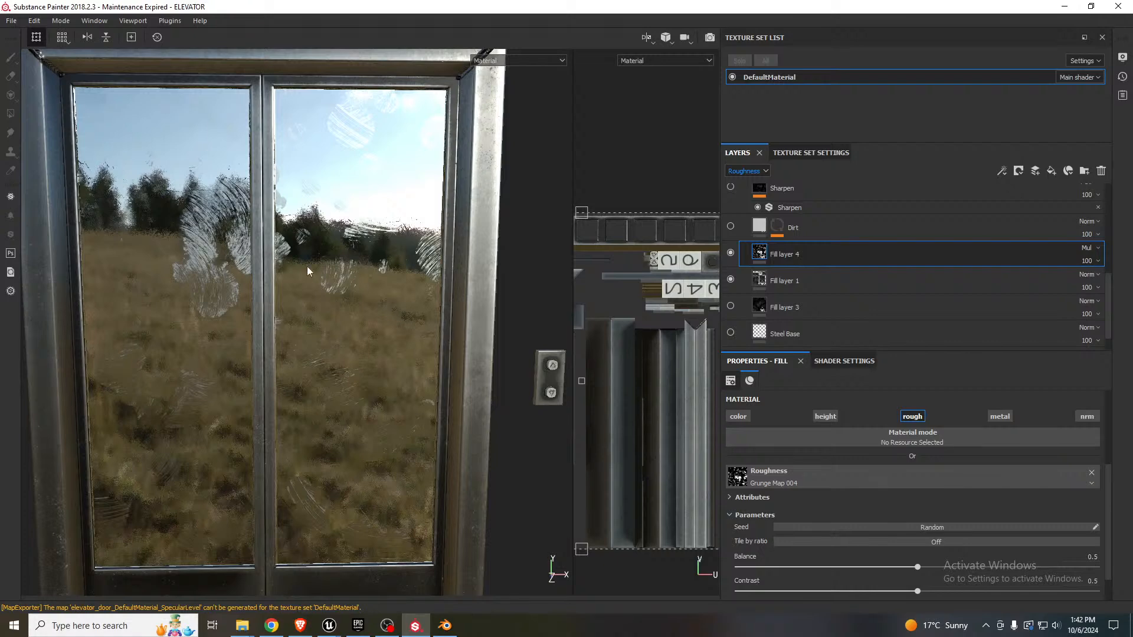
- Set Fill layer 4's roughness blending mode to Linear dodge (Add) and check the door's reflections
click(1082, 247)
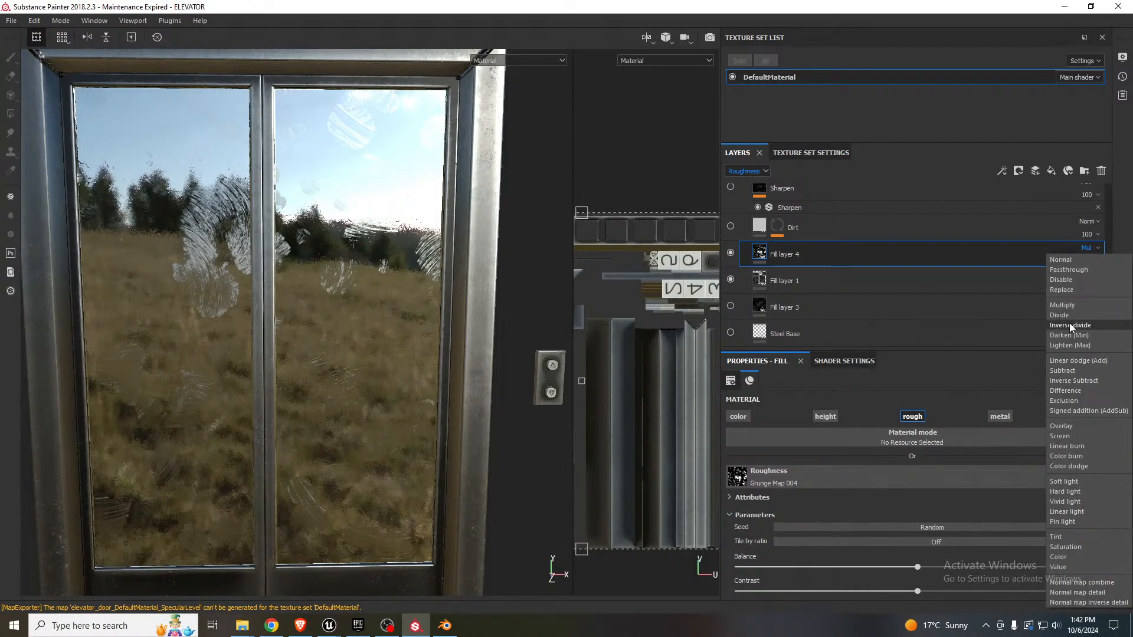
click(1069, 360)
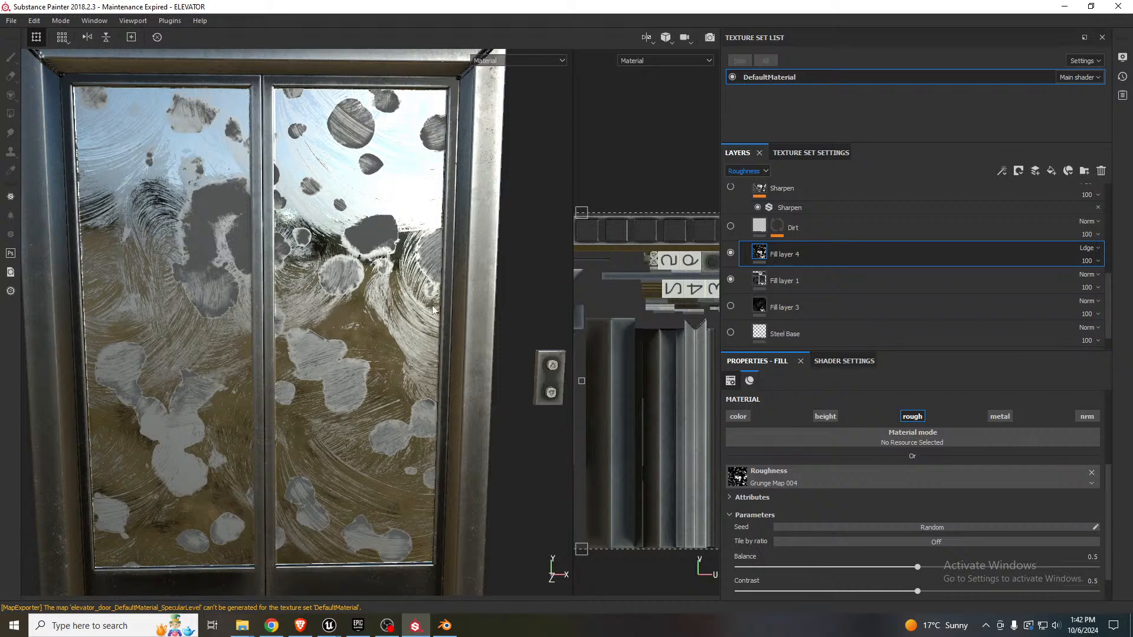
mouse_move(389, 283)
alt+mouse_down()
mouse_move(410, 285)
mouse_move(398, 286)
alt+mouse_up()
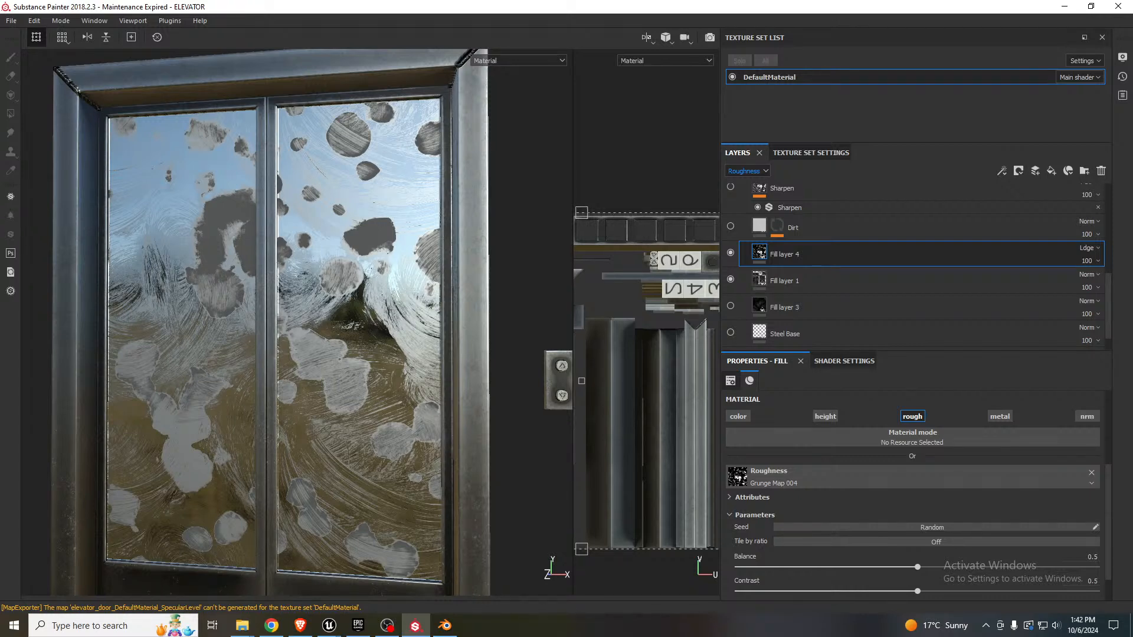
key(alt+Tab)
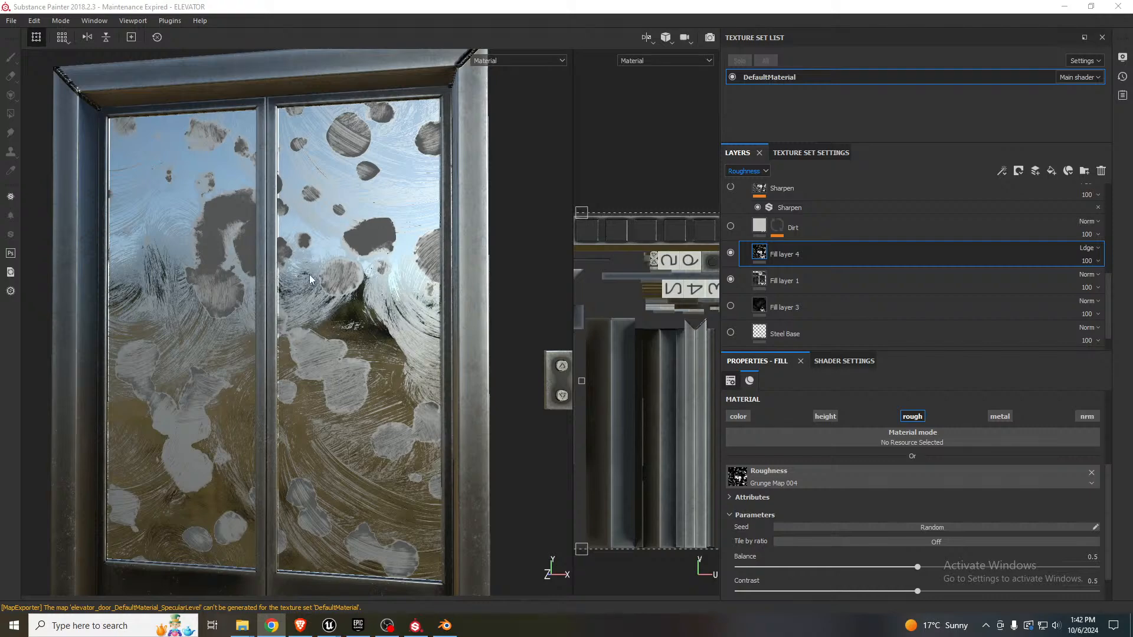
alt+drag(380, 289, 407, 338)
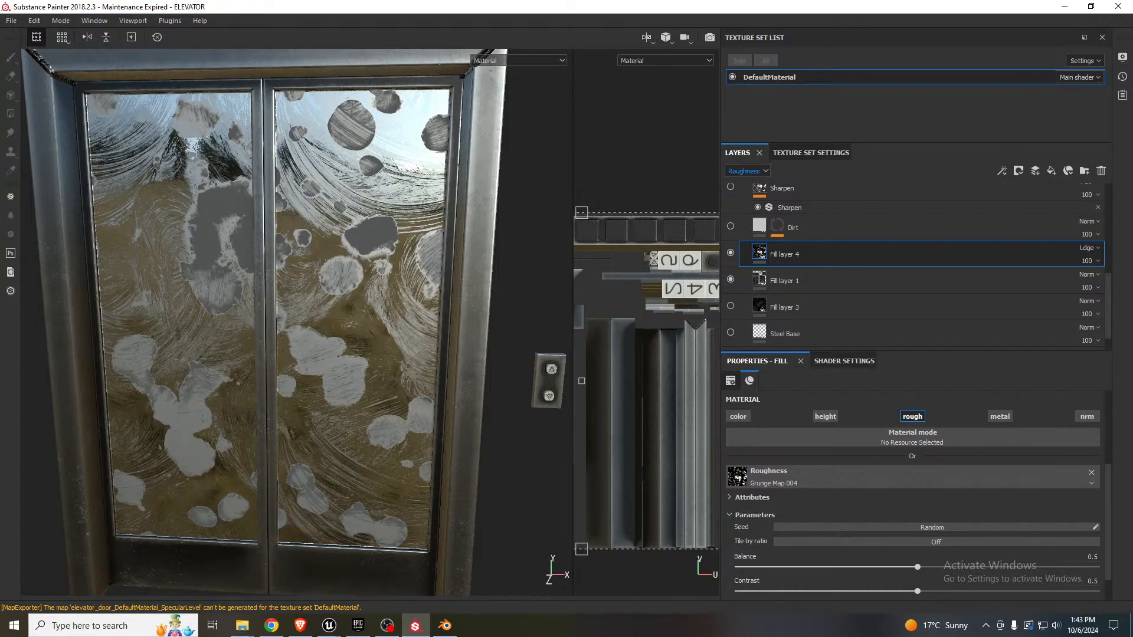
- Try Grunge Leak Large as Fill layer 4's roughness map with a balance of 0.29
click(737, 475)
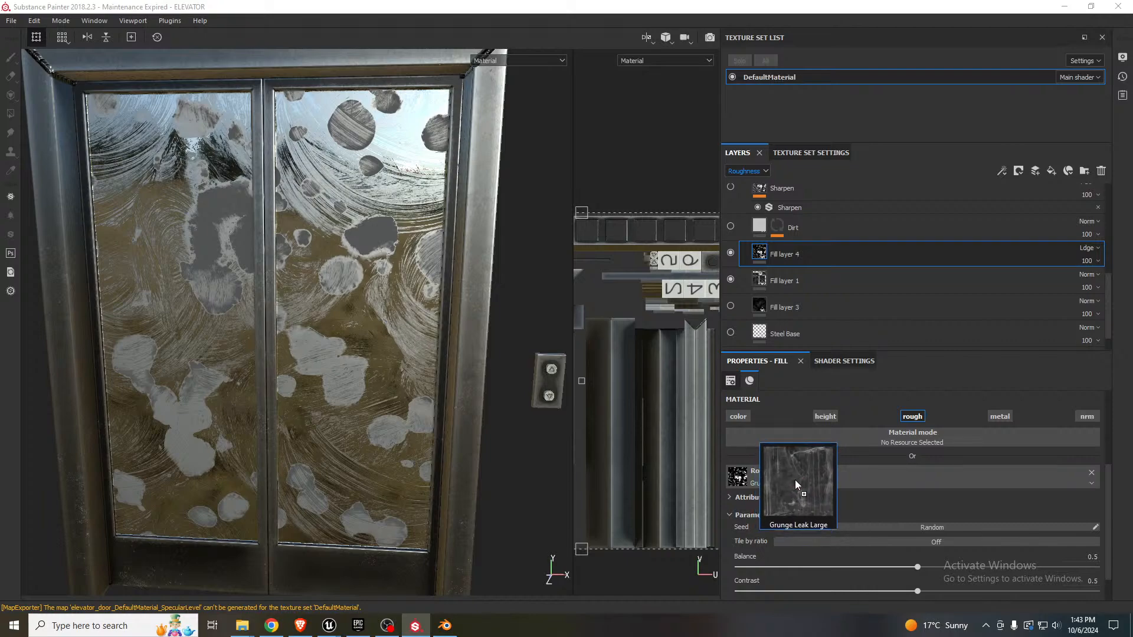
click(795, 480)
alt+drag(363, 308, 354, 263)
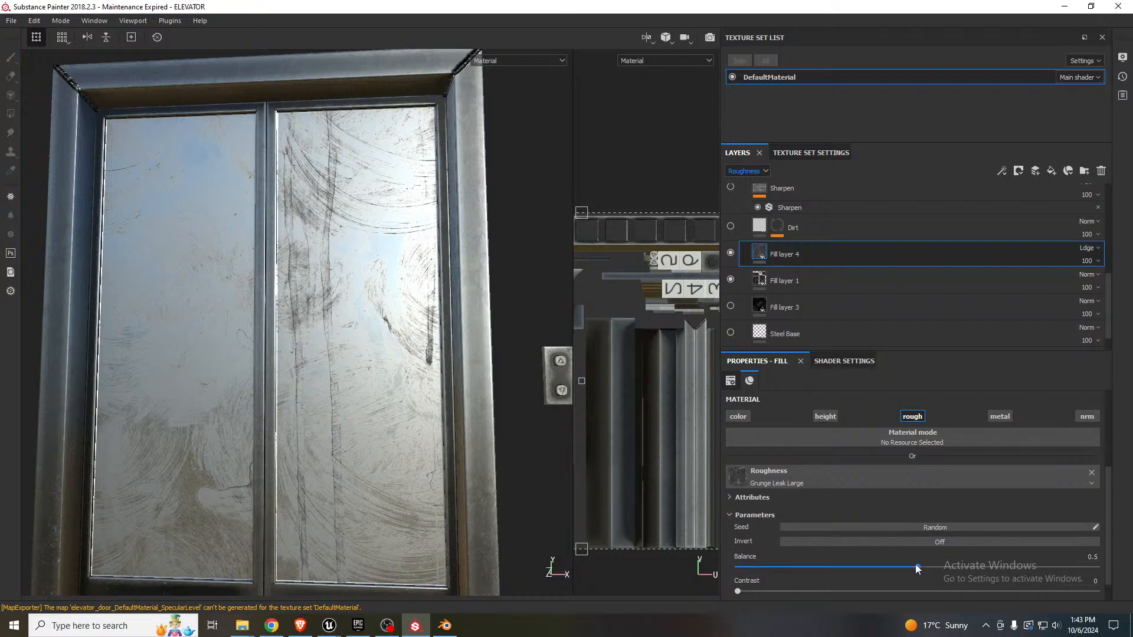
drag(916, 567, 840, 570)
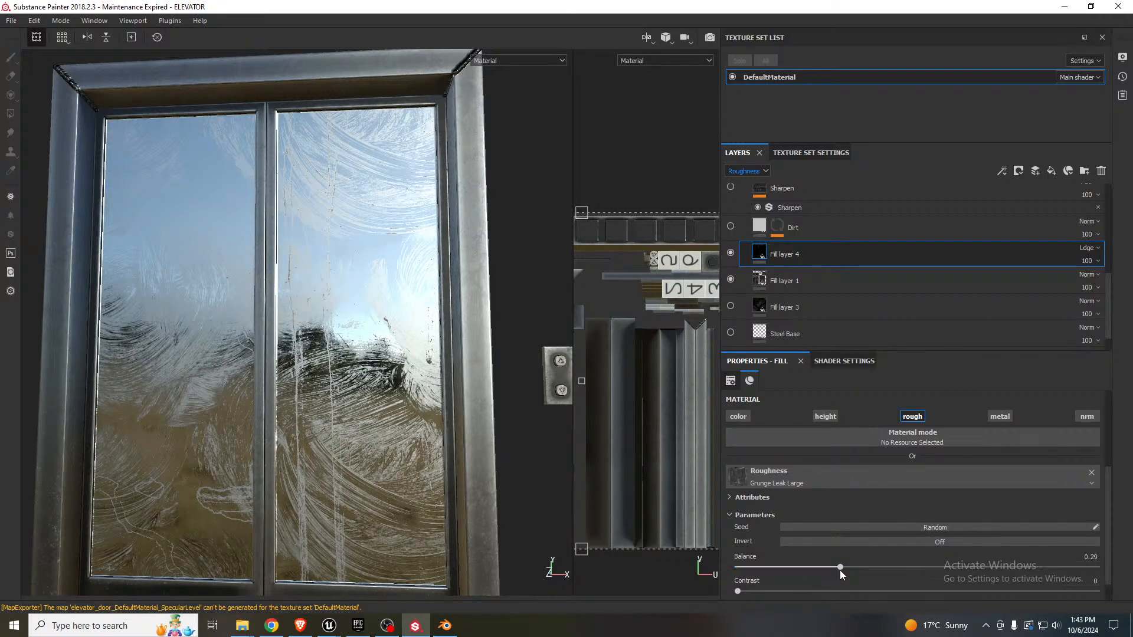
alt+drag(267, 321, 255, 330)
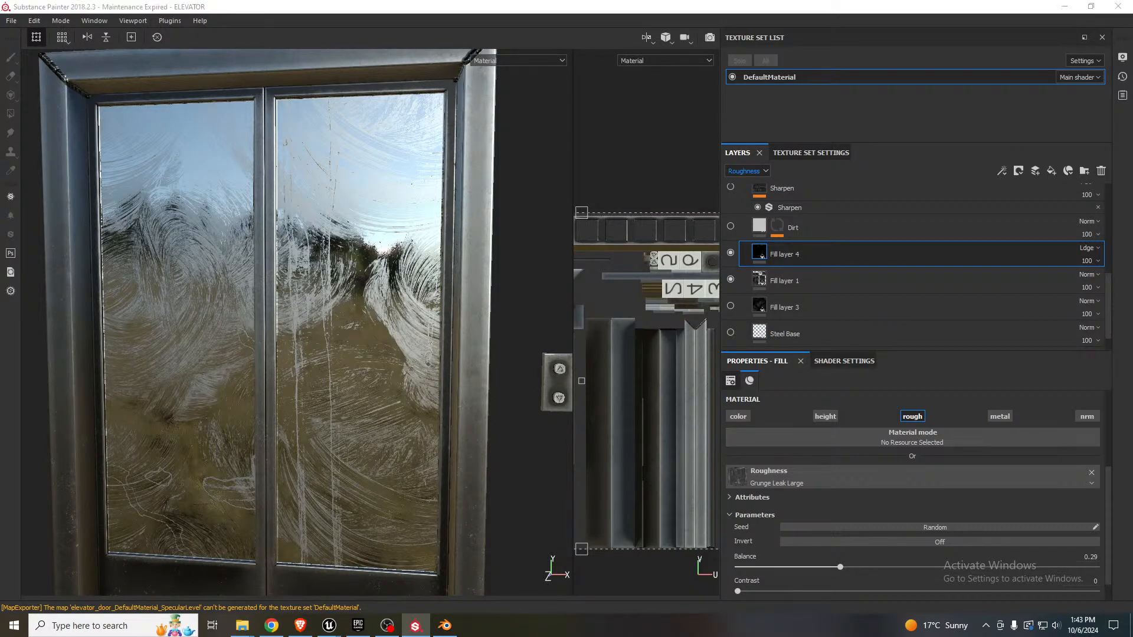
- Assign Grunge Dirt Thin to Fill layer 4's roughness and set its balance to 0.42
drag(983, 310, 802, 477)
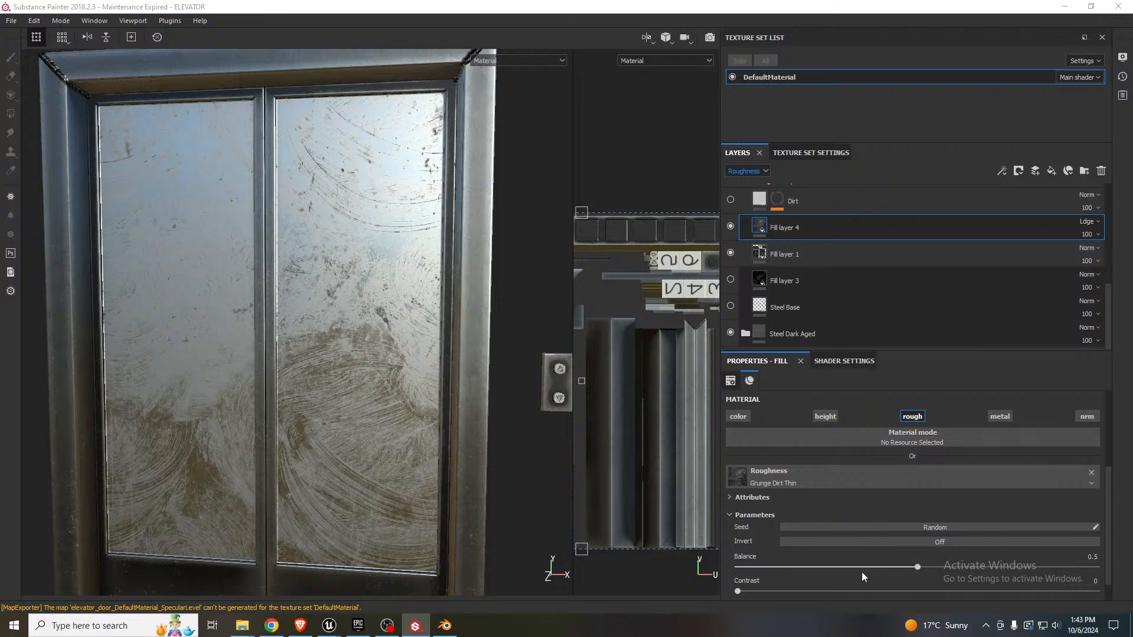
mouse_move(861, 568)
mouse_down()
mouse_move(794, 567)
mouse_move(876, 552)
mouse_move(844, 557)
mouse_up()
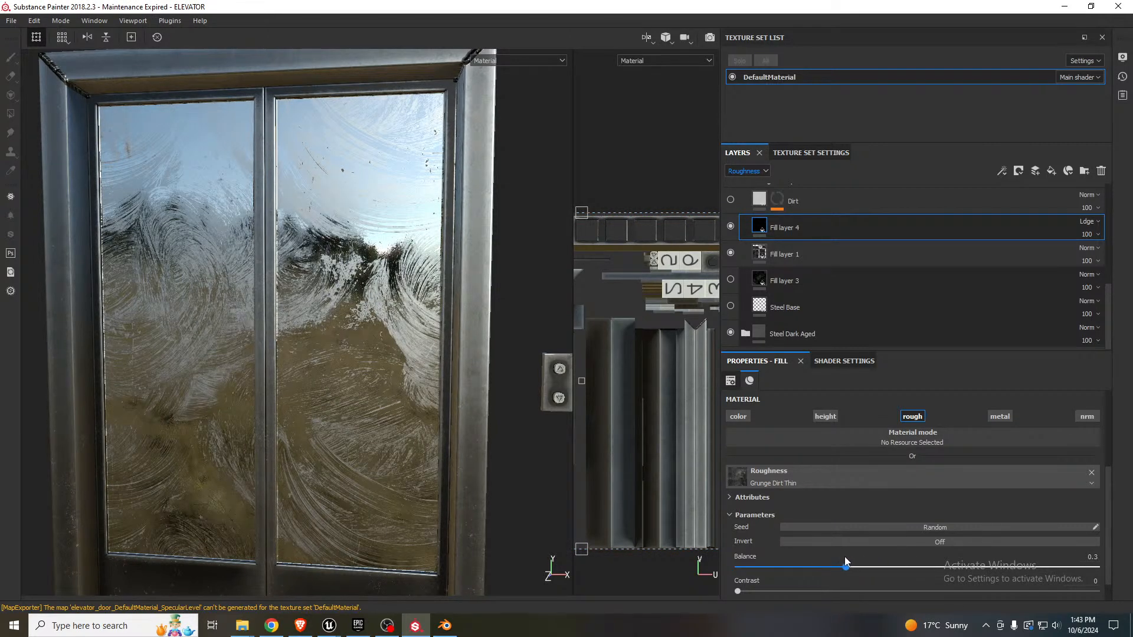
mouse_move(277, 320)
alt+mouse_down()
mouse_move(331, 279)
mouse_move(314, 308)
mouse_move(277, 316)
alt+mouse_up()
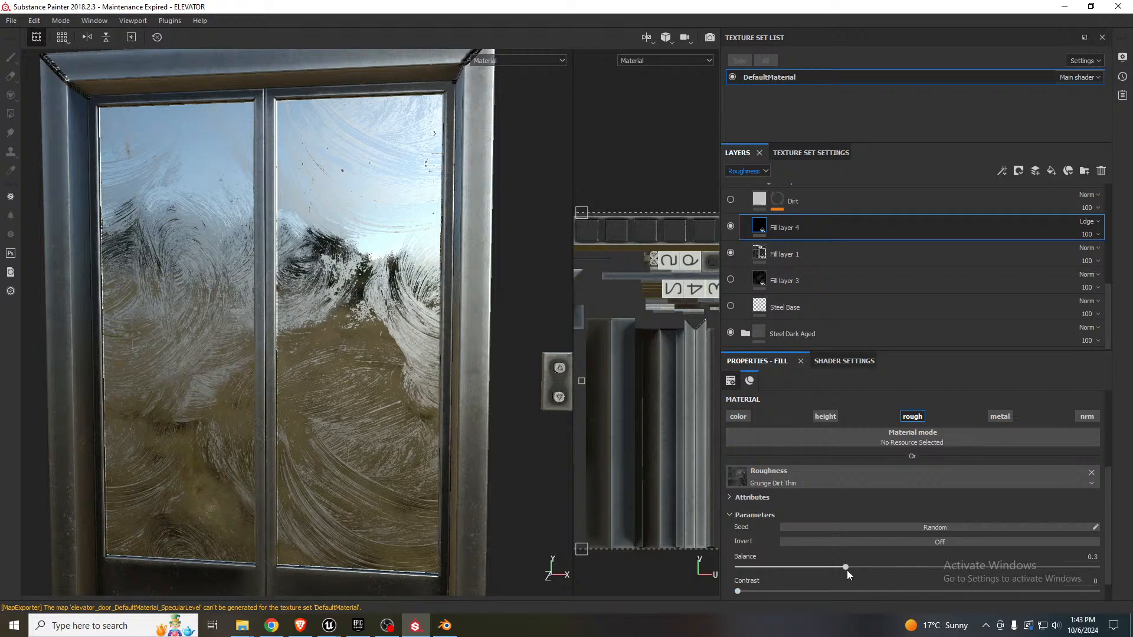
drag(846, 567, 887, 566)
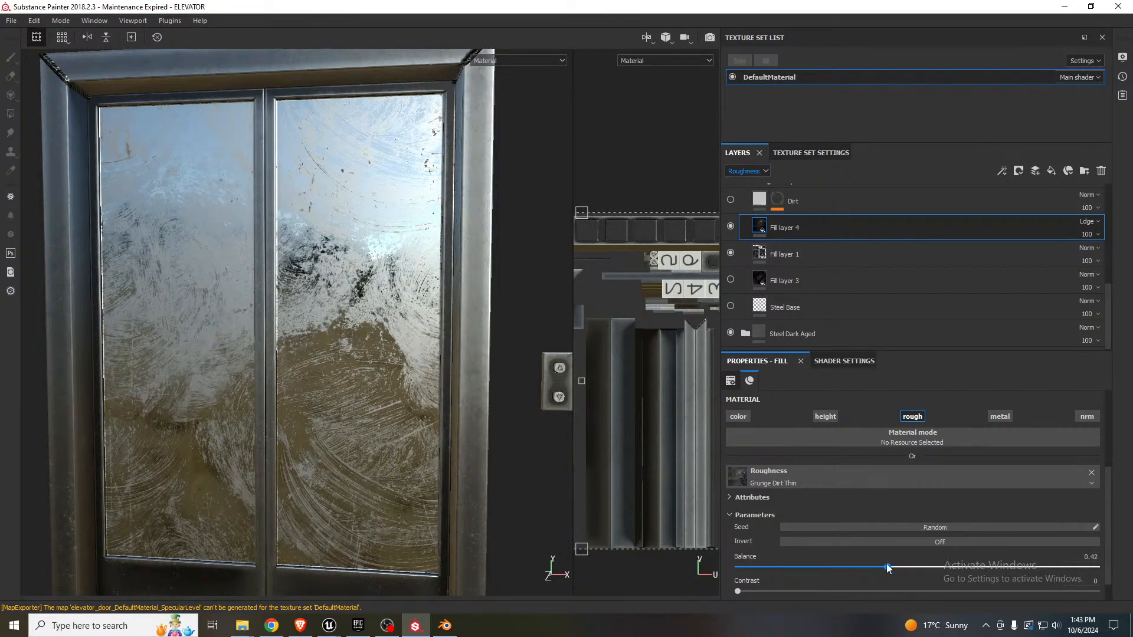
- Try the color channel on Fill layer 4, disable it again, and inspect the door's reflections under different angles and lighting
click(738, 416)
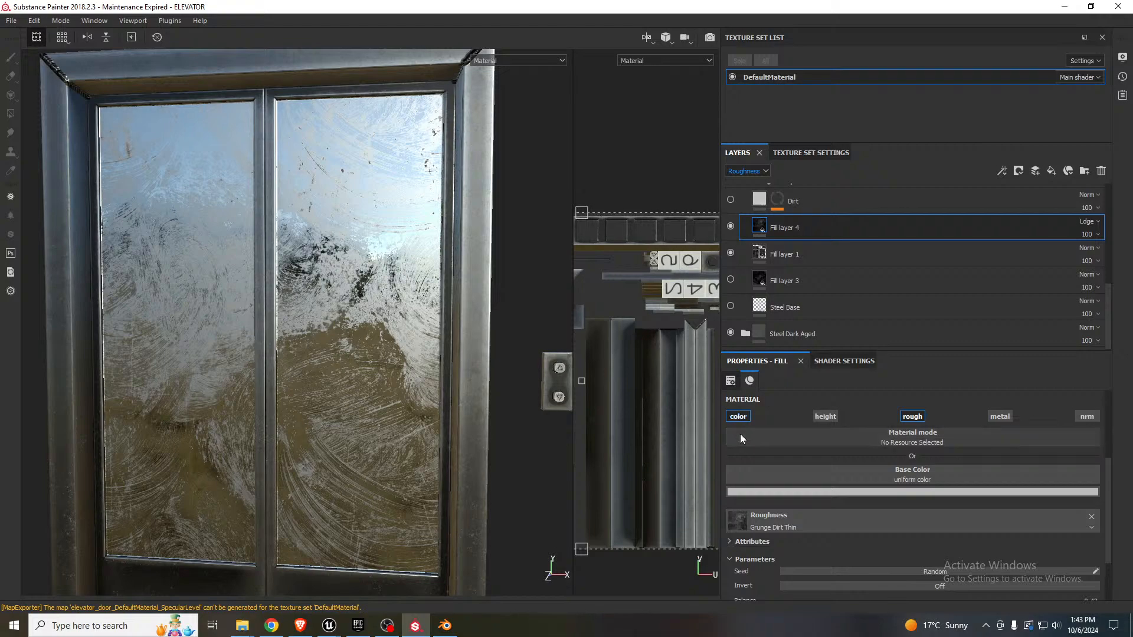
click(738, 417)
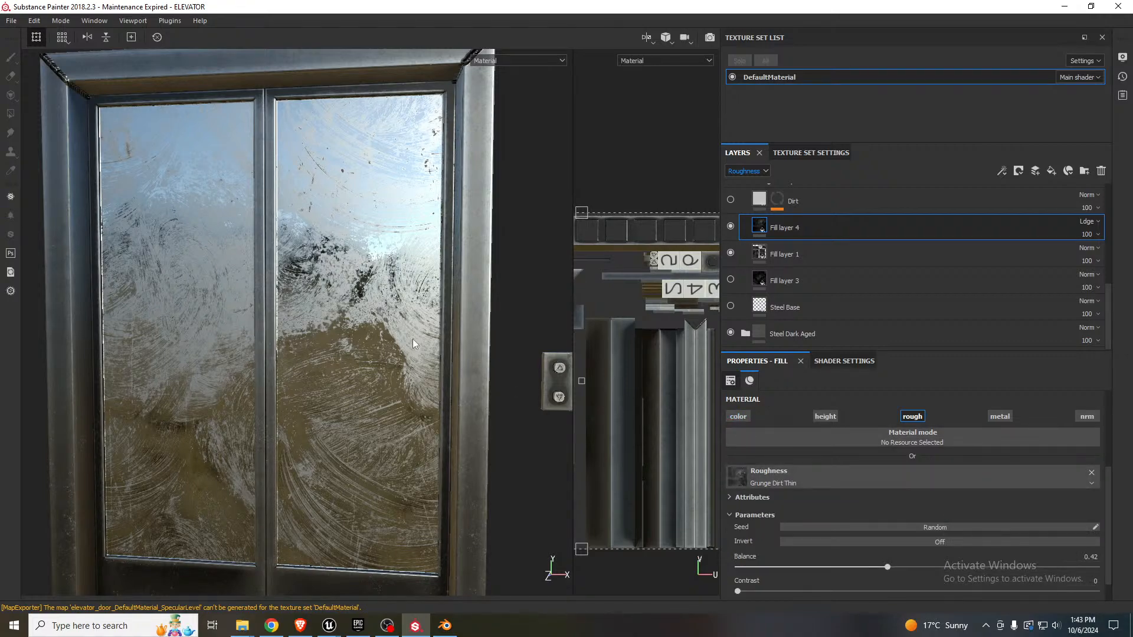
mouse_move(413, 344)
alt+mouse_down()
mouse_move(388, 341)
mouse_move(413, 318)
mouse_move(394, 337)
alt+mouse_up()
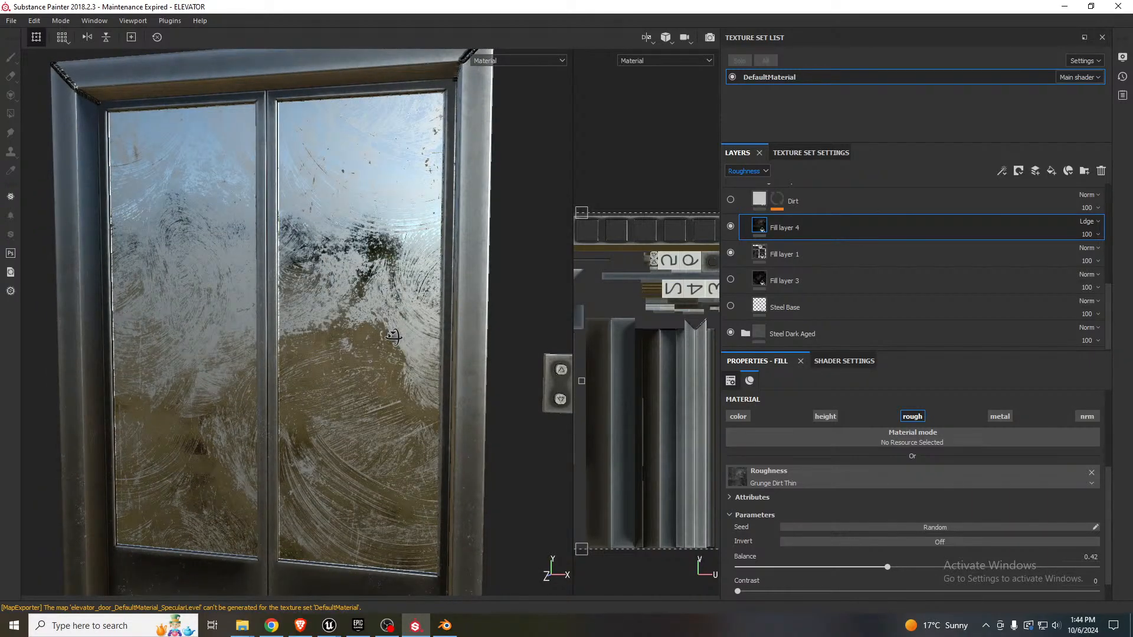
mouse_move(342, 305)
alt+mouse_down()
mouse_move(330, 319)
mouse_move(361, 278)
mouse_move(341, 278)
mouse_move(340, 314)
alt+mouse_up()
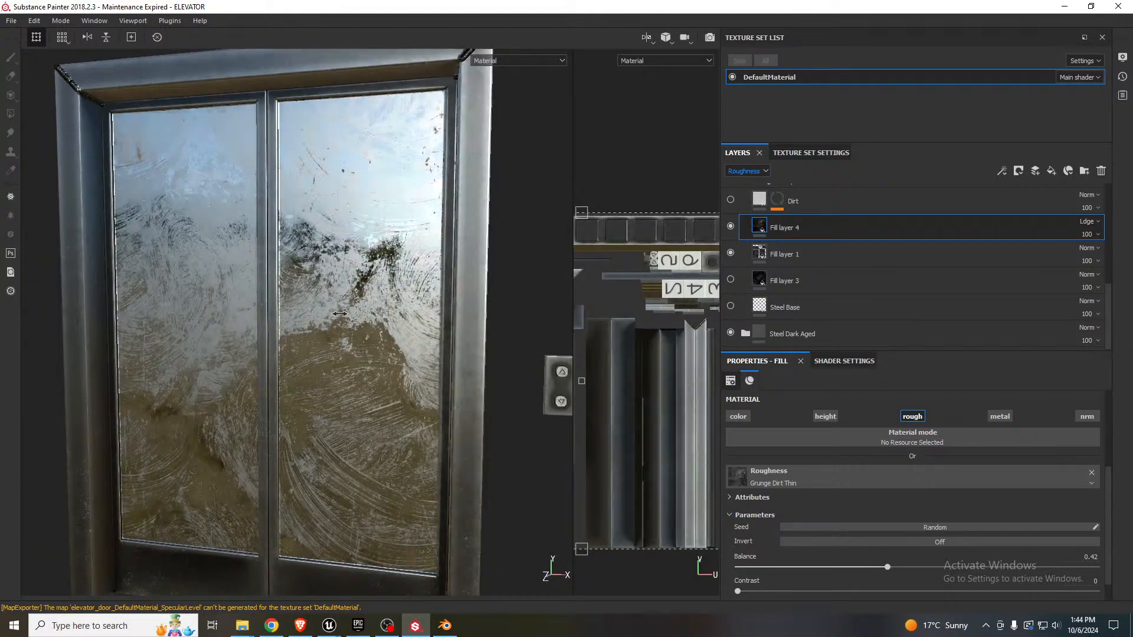
shift+right_drag(339, 313, 347, 320)
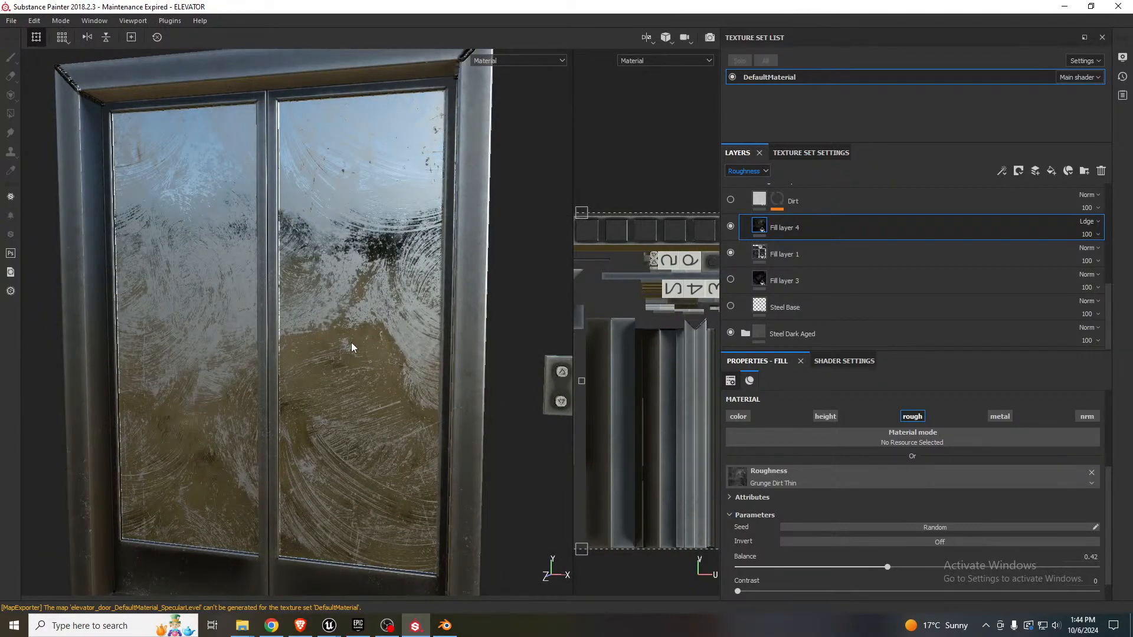
- Replace Fill layer 4's roughness map with Grunge Leak Dirty and check the door's reflections
alt+middle_drag(352, 347, 375, 312)
mouse_move(374, 312)
alt+mouse_down()
mouse_move(380, 297)
mouse_move(378, 319)
alt+mouse_up()
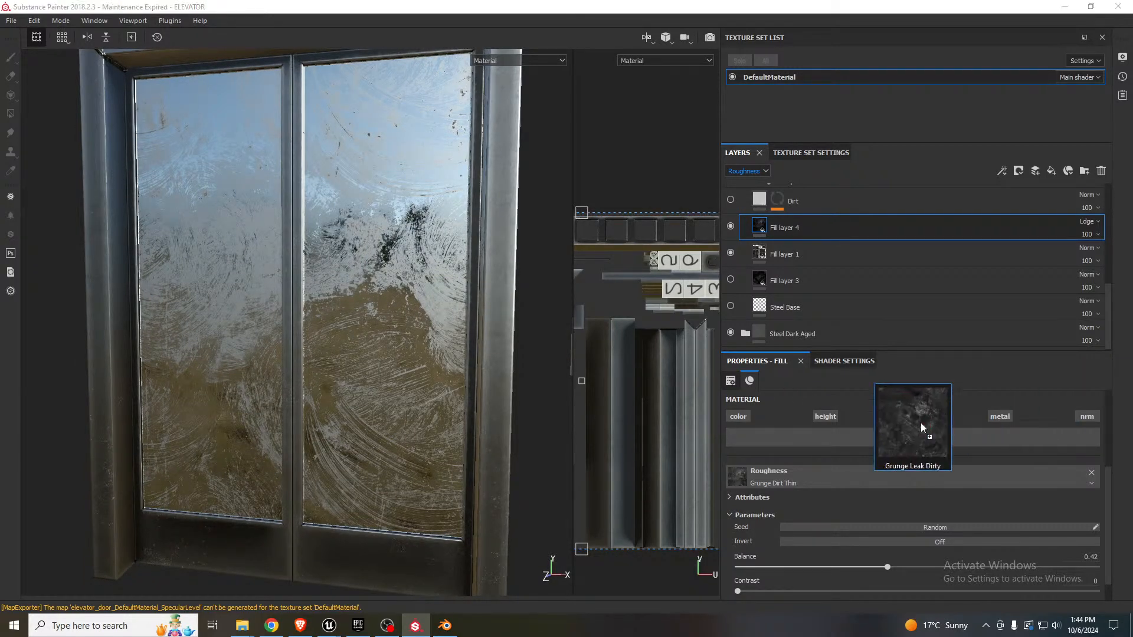
drag(912, 426, 821, 477)
alt+drag(420, 302, 397, 268)
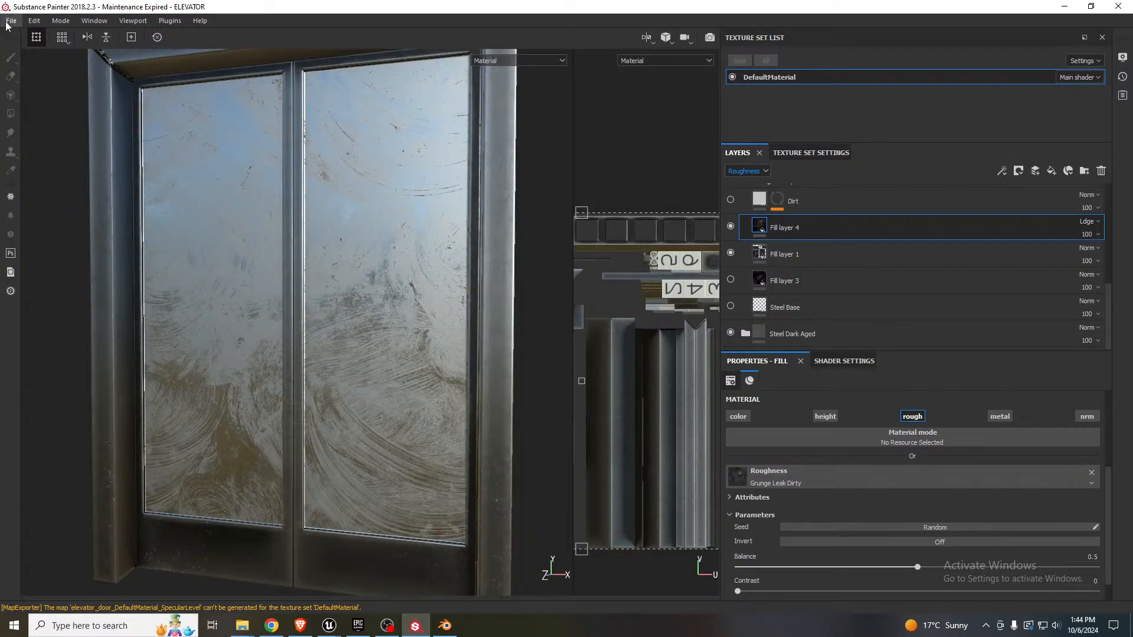
- Export the DefaultMaterial texture set as 2048x2048 8-bit PNGs using the PBR MetalRough configuration
click(11, 21)
click(27, 226)
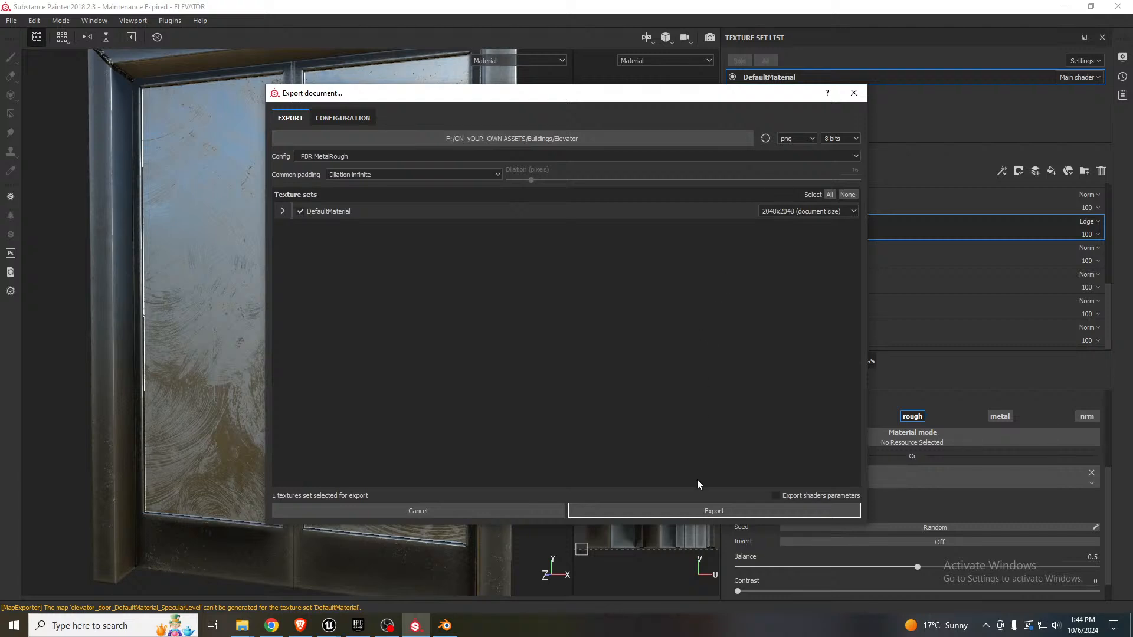
click(692, 510)
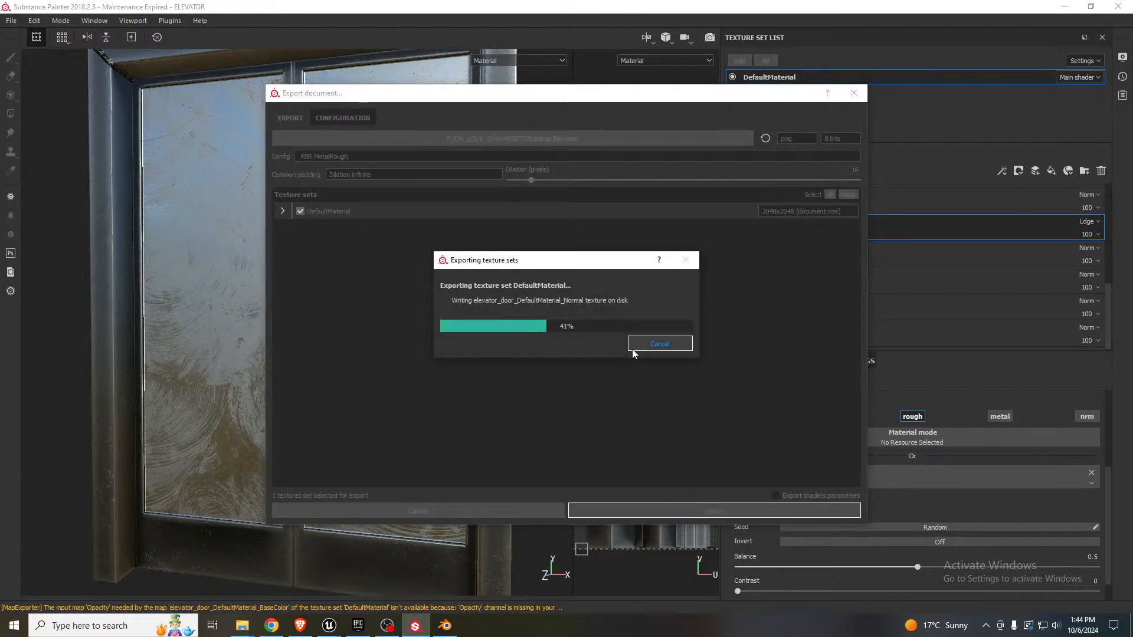
click(610, 328)
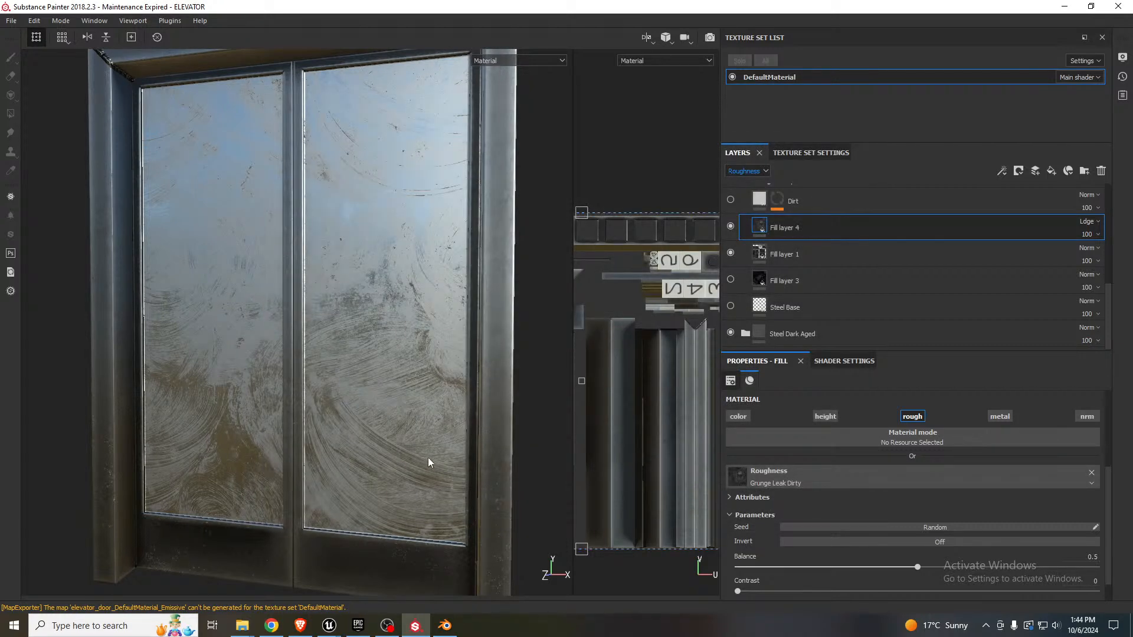
- Switch to the OnYourOwn level in Unreal Editor and examine the elevator door's reflections from several viewpoints
mouse_move(329, 626)
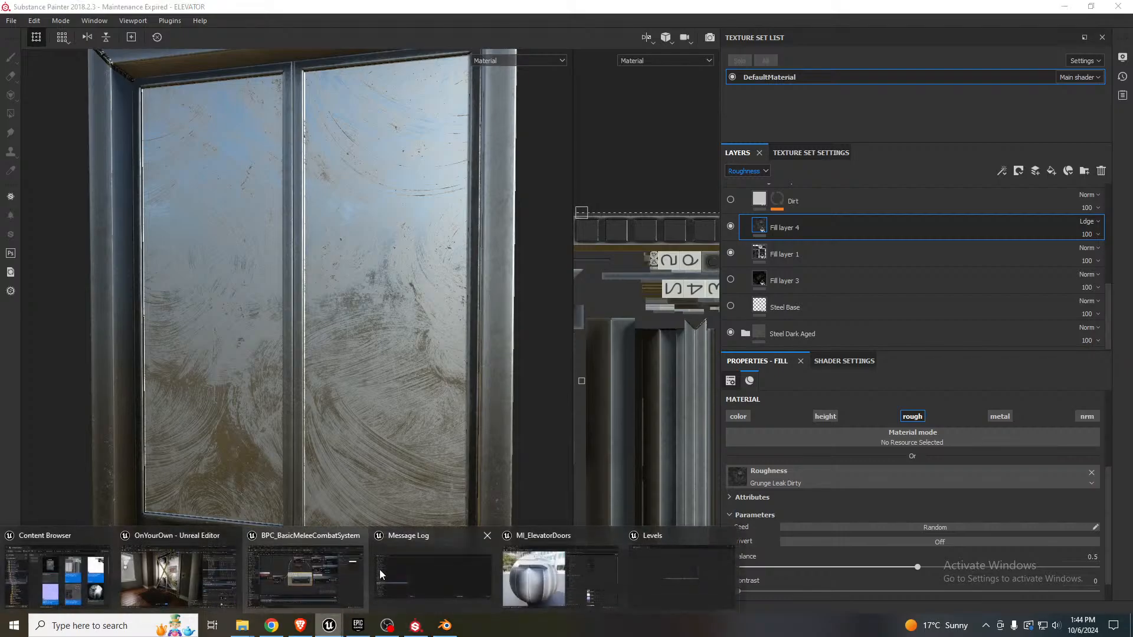
click(193, 579)
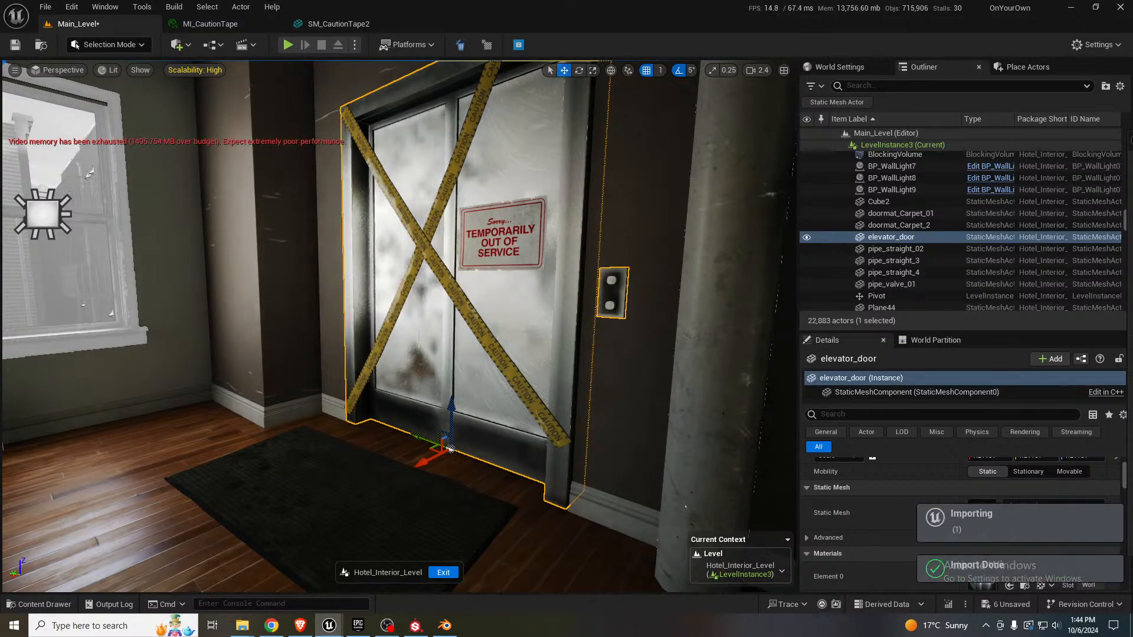
mouse_move(303, 324)
right_down()
mouse_move(293, 322)
mouse_move(313, 309)
right_up()
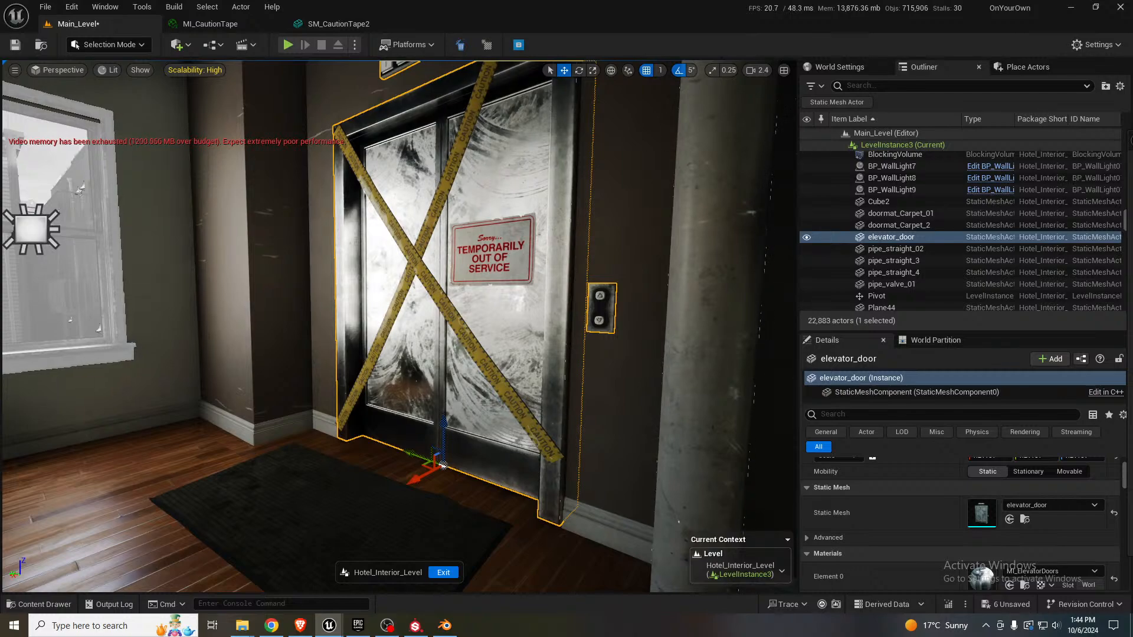
key(a)
right_drag(531, 307, 501, 313)
key(d)
key(s)
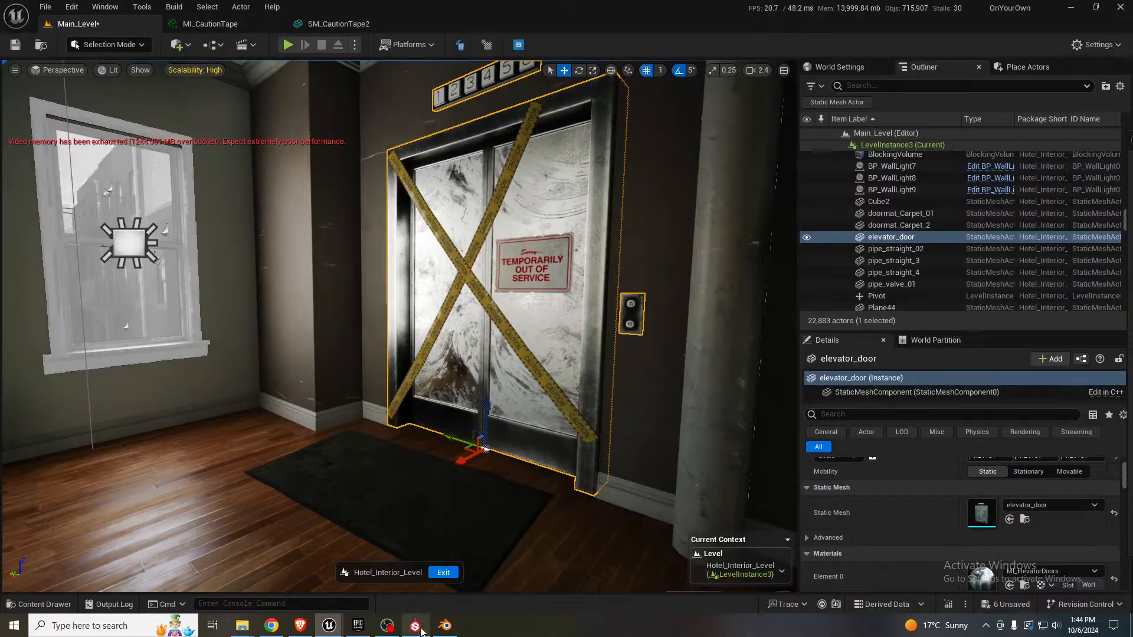
- Return to Substance Painter and hide Fill layer 1 to examine the door panels without the wiped grunge
click(415, 625)
mouse_move(387, 290)
shift+right_down()
mouse_move(412, 253)
mouse_move(393, 268)
shift+right_up()
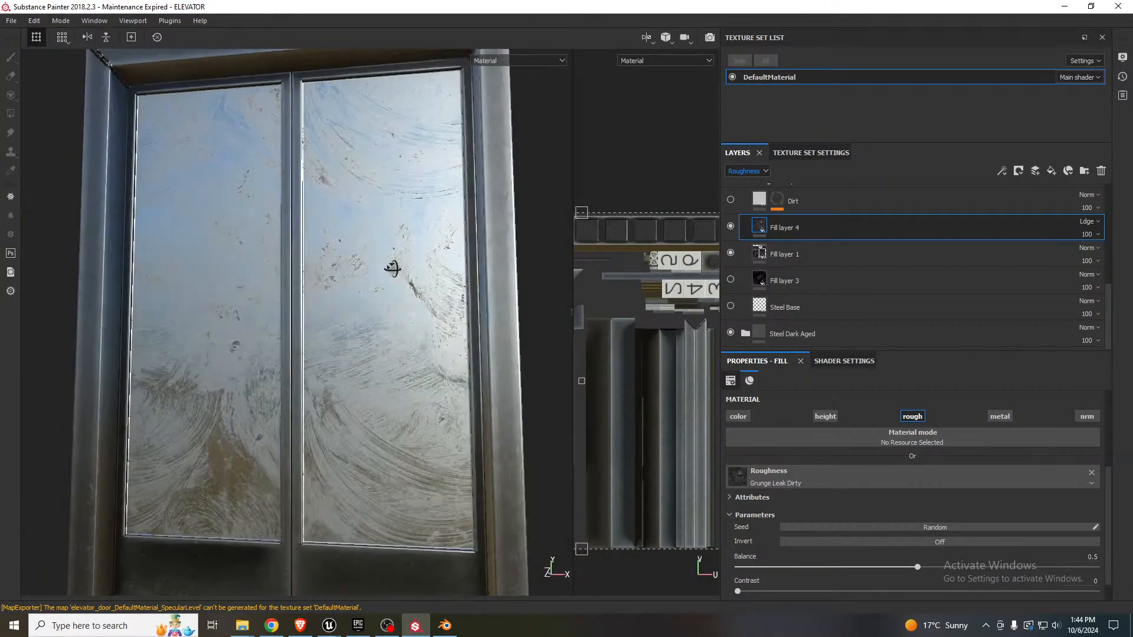
alt+drag(392, 268, 386, 273)
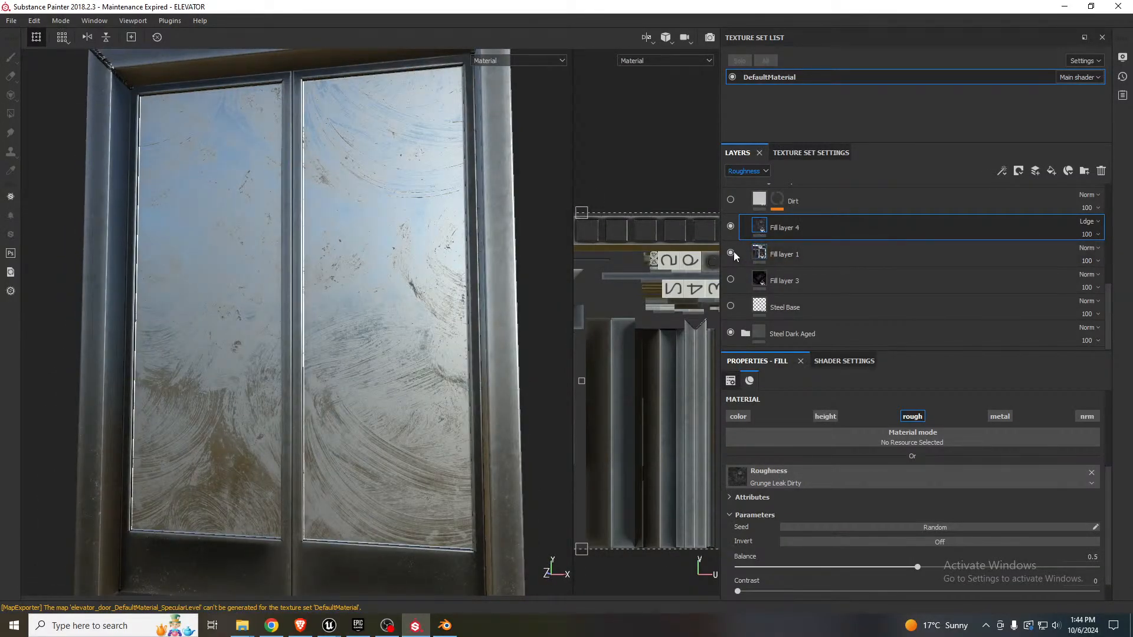
click(731, 252)
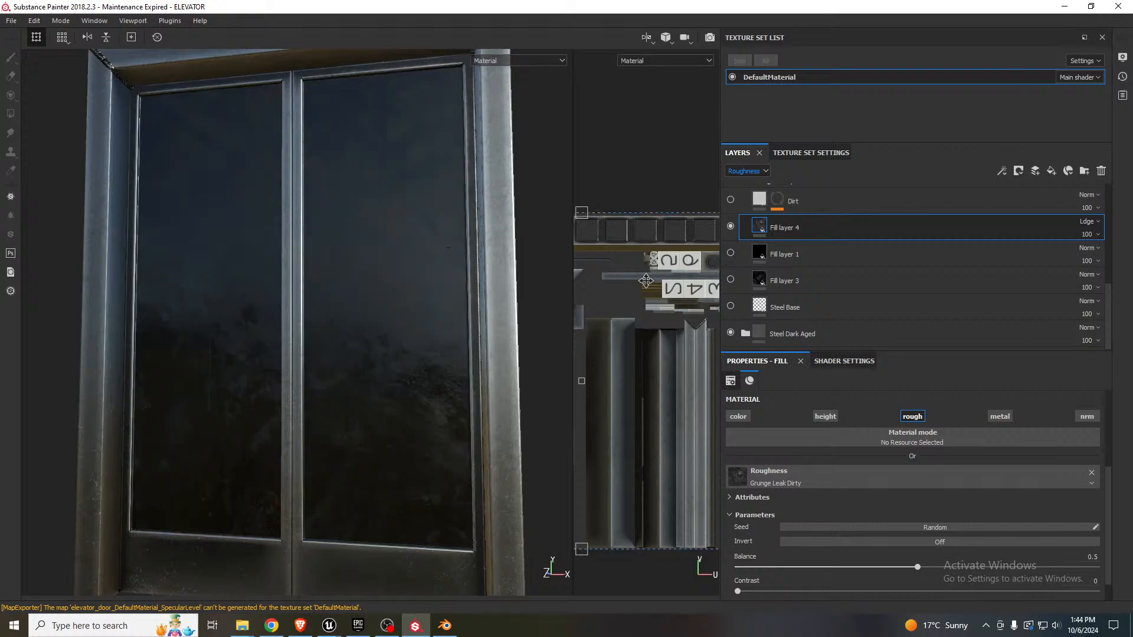
alt+drag(340, 295, 323, 311)
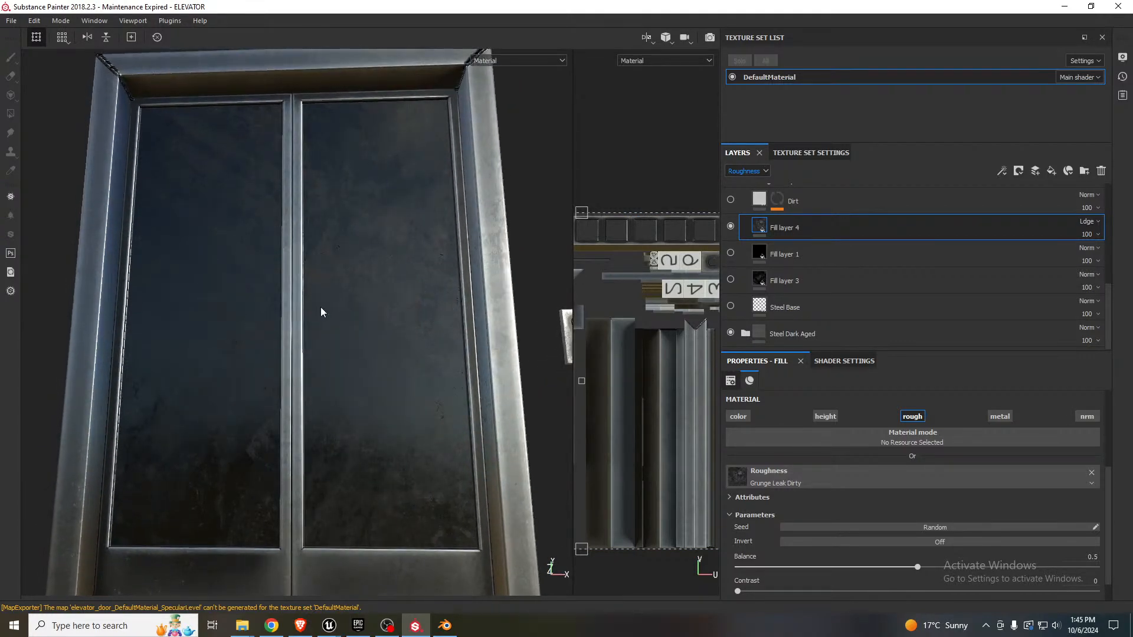
- Hide Fill layer 4, compare the door with Fill layer 3 shown, and make Fill layer 1 visible again
click(731, 227)
click(731, 280)
click(731, 280)
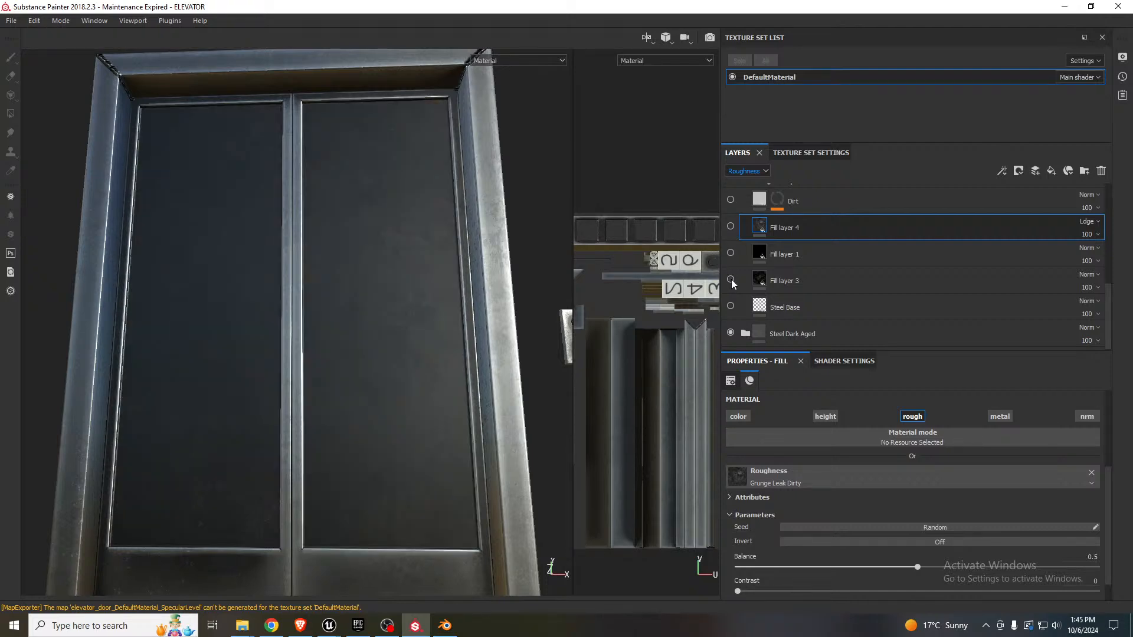
click(731, 279)
alt+drag(373, 300, 304, 343)
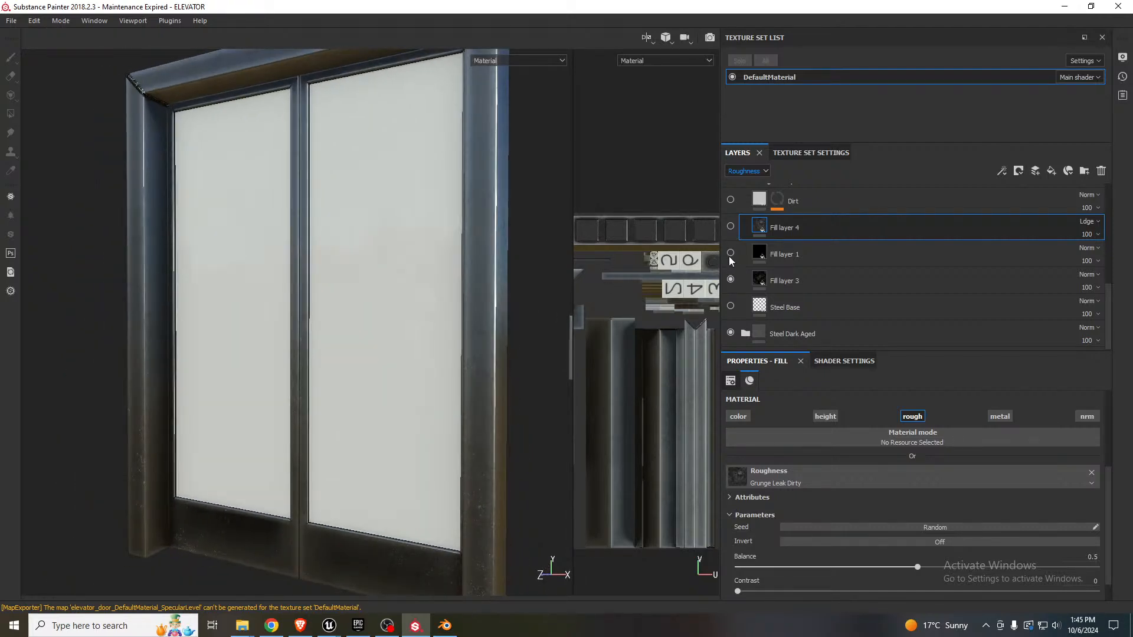
click(731, 252)
mouse_move(435, 325)
alt+mouse_down()
mouse_move(410, 312)
mouse_move(412, 326)
mouse_move(432, 296)
mouse_move(427, 315)
alt+mouse_up()
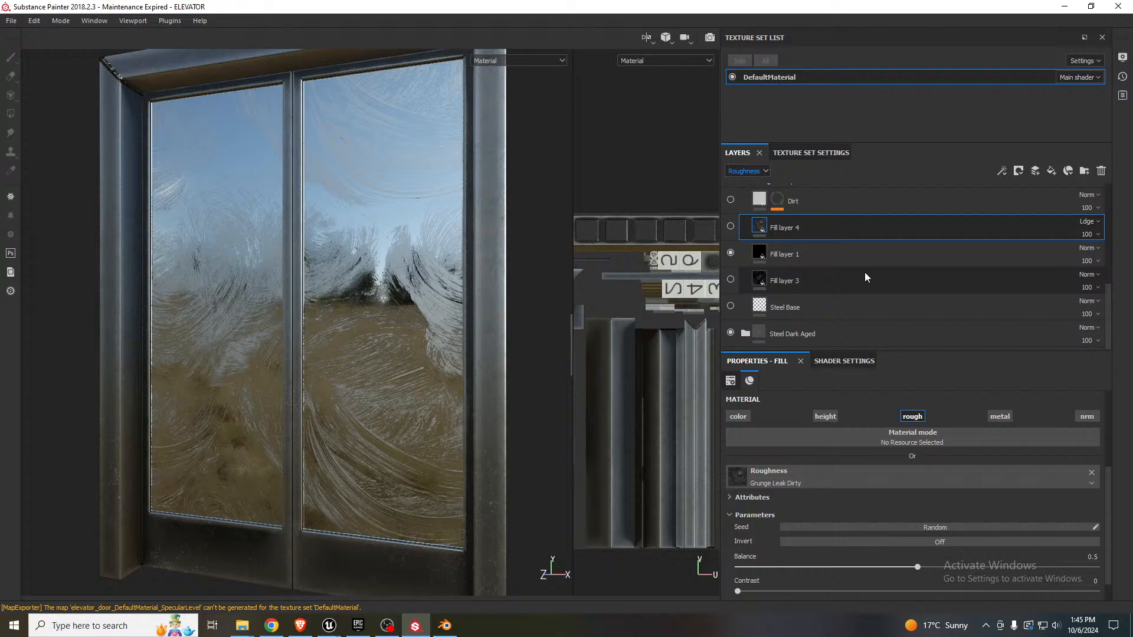
- Insert a Steel Rough material layer beneath Fill layer 1, with its normal channel disabled and its Steel Roughness raised
click(812, 263)
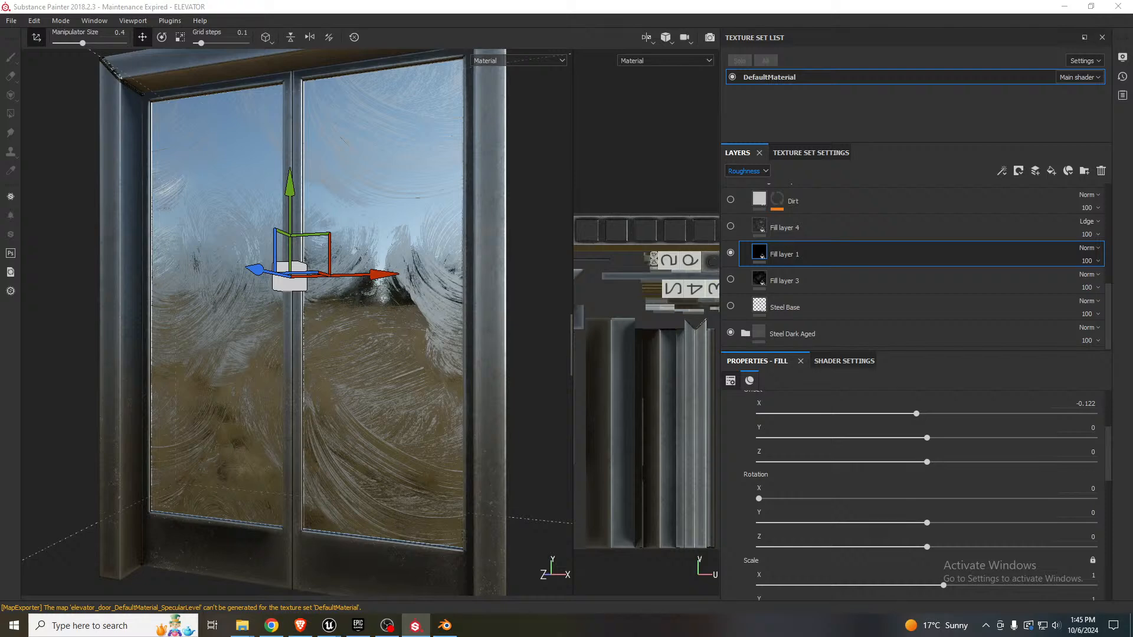
drag(944, 318, 819, 268)
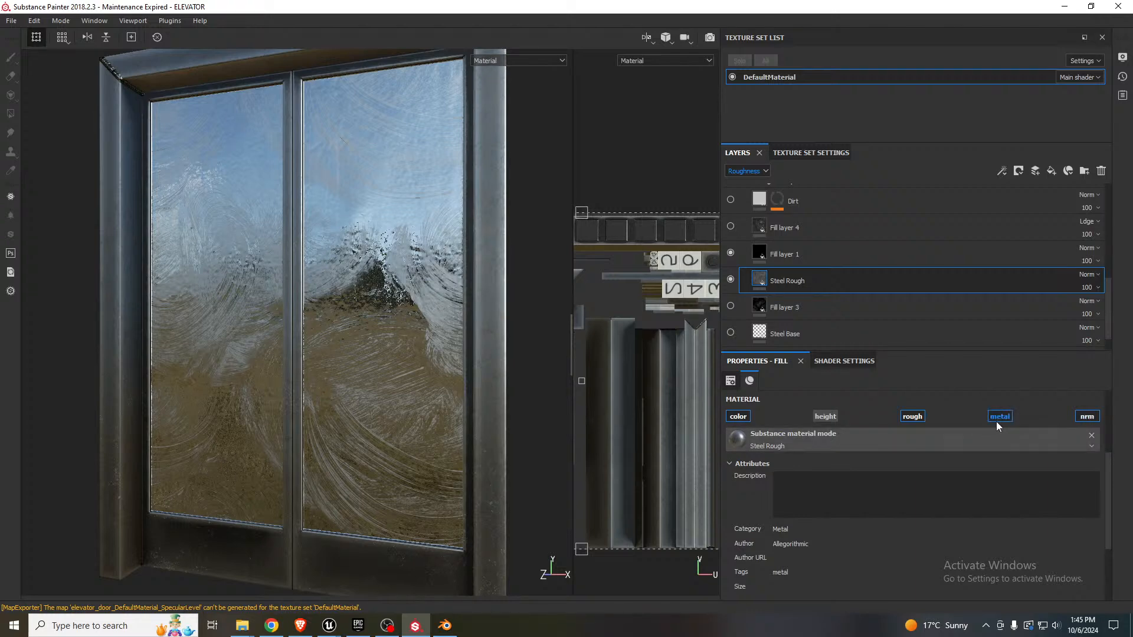
click(1077, 420)
alt+drag(398, 311, 429, 307)
scroll(865, 548, down, 3)
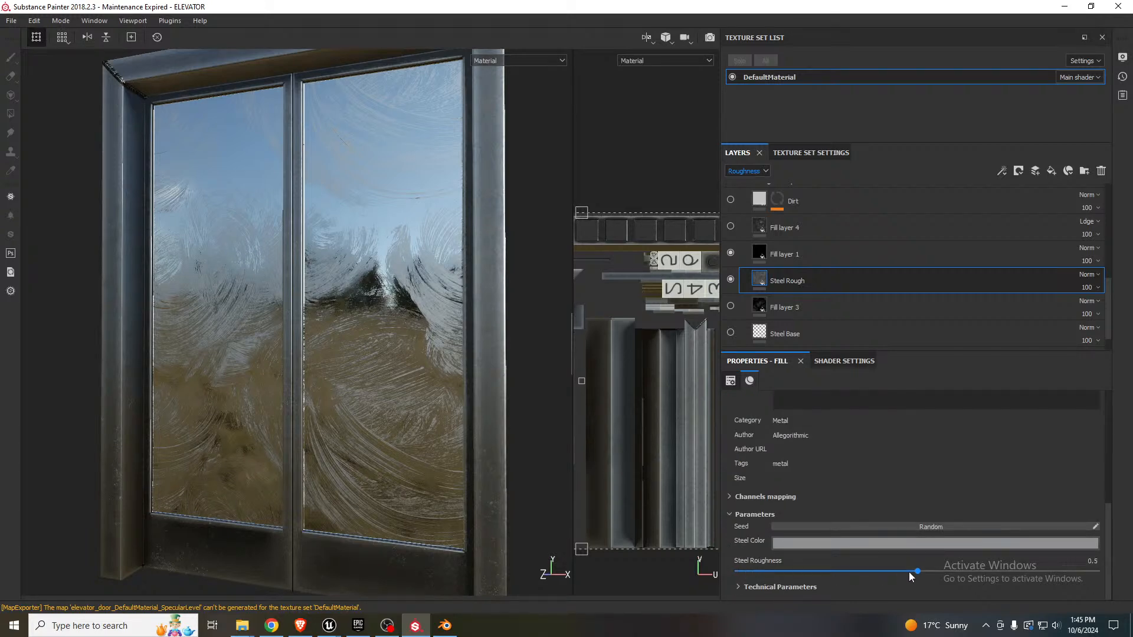
drag(916, 571, 1054, 571)
- Set Fill layer 1's roughness blending mode to Linear dodge (Add)
click(843, 251)
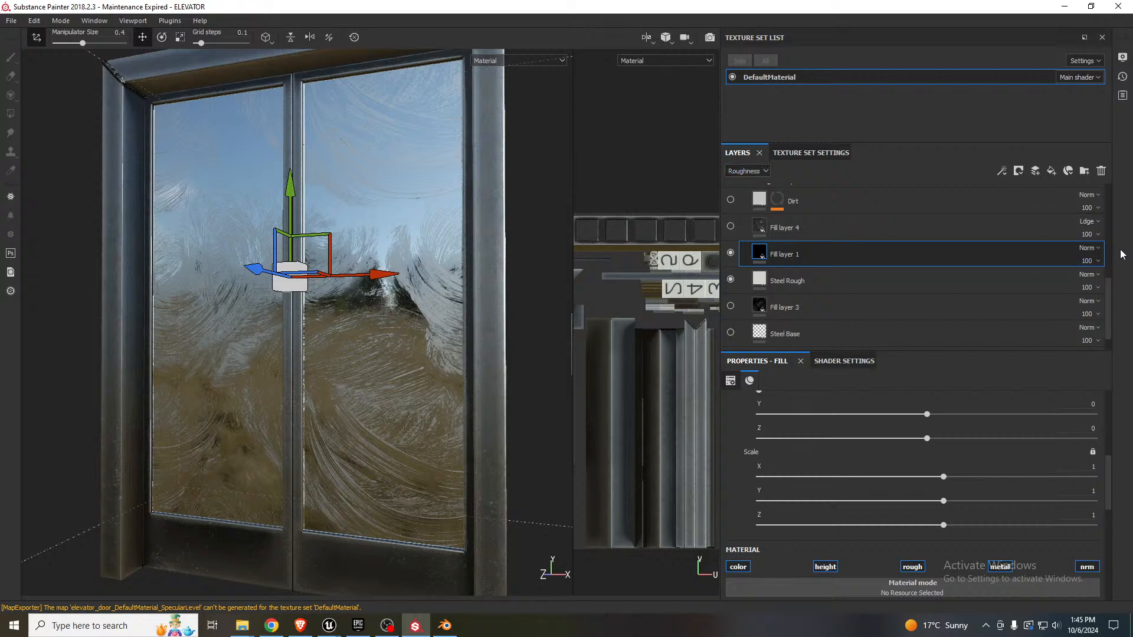
click(1089, 248)
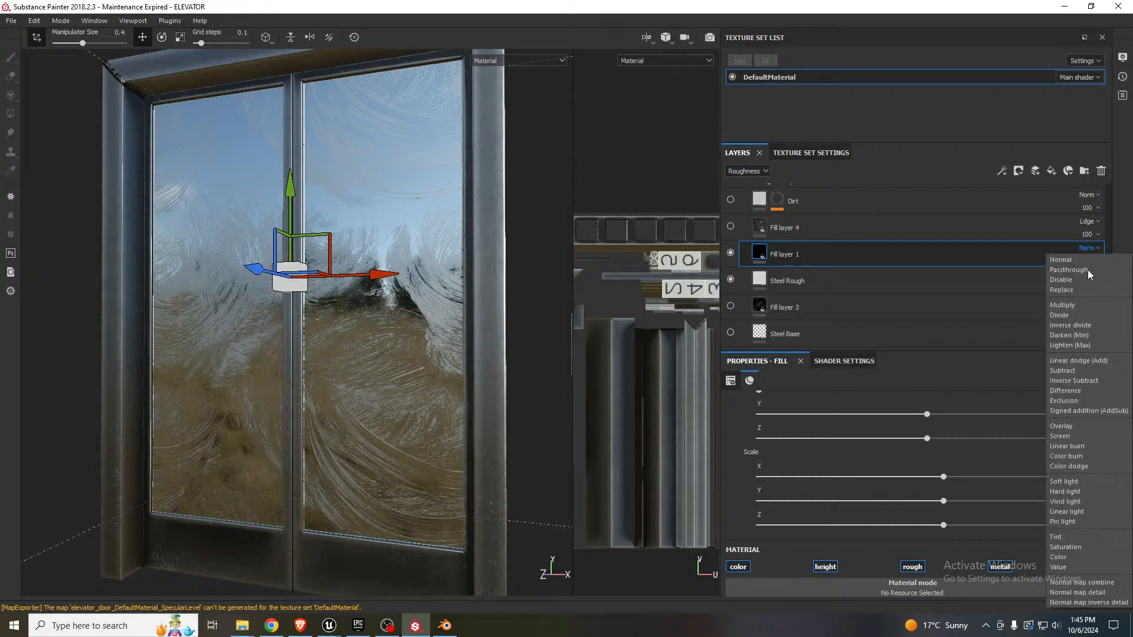
click(1078, 360)
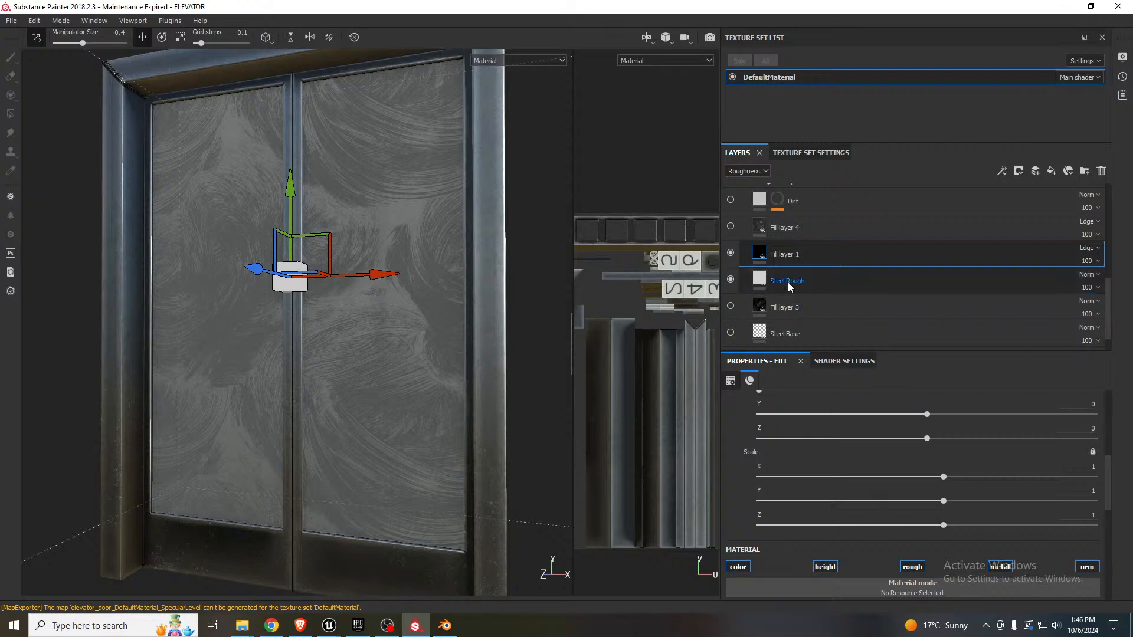
- Set the Steel Rough layer's Steel Roughness to 0.16 and check the door's reflections
click(767, 282)
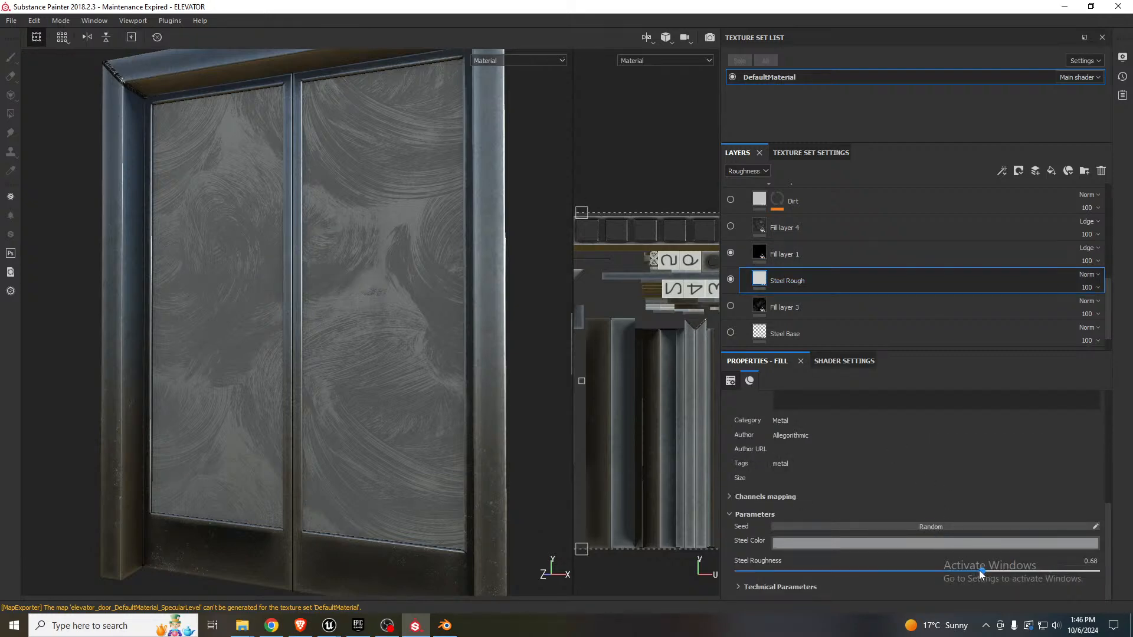
drag(978, 570, 794, 558)
alt+drag(471, 363, 377, 319)
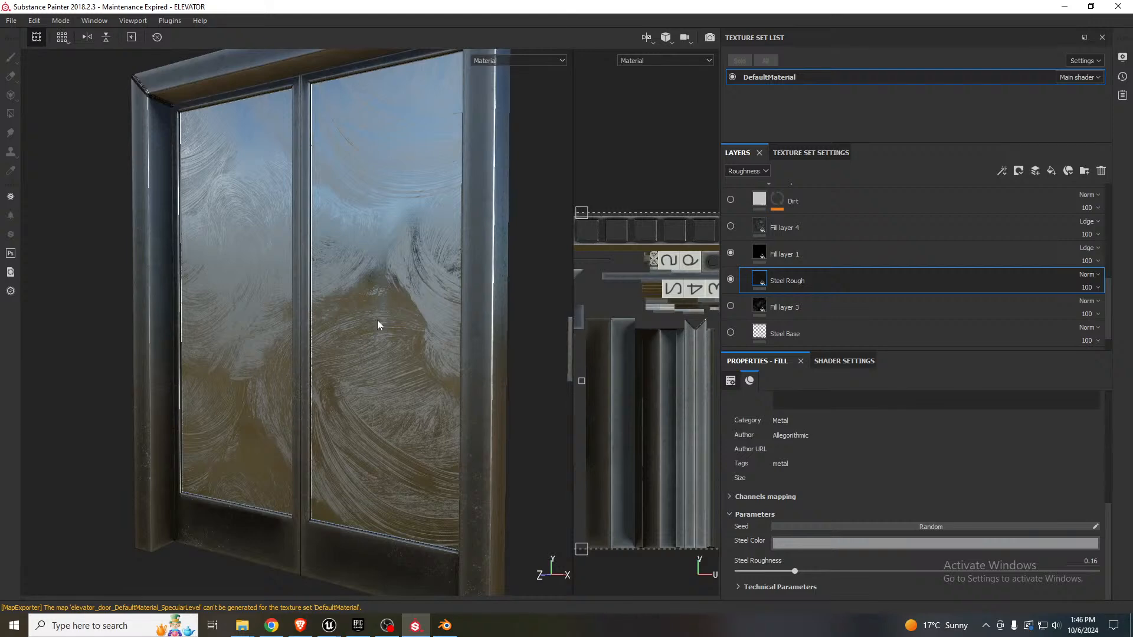
- Set Fill layer 1's tri-planar scale to 2.83 and rotate its projection to about -41.21 degrees on Z
click(759, 254)
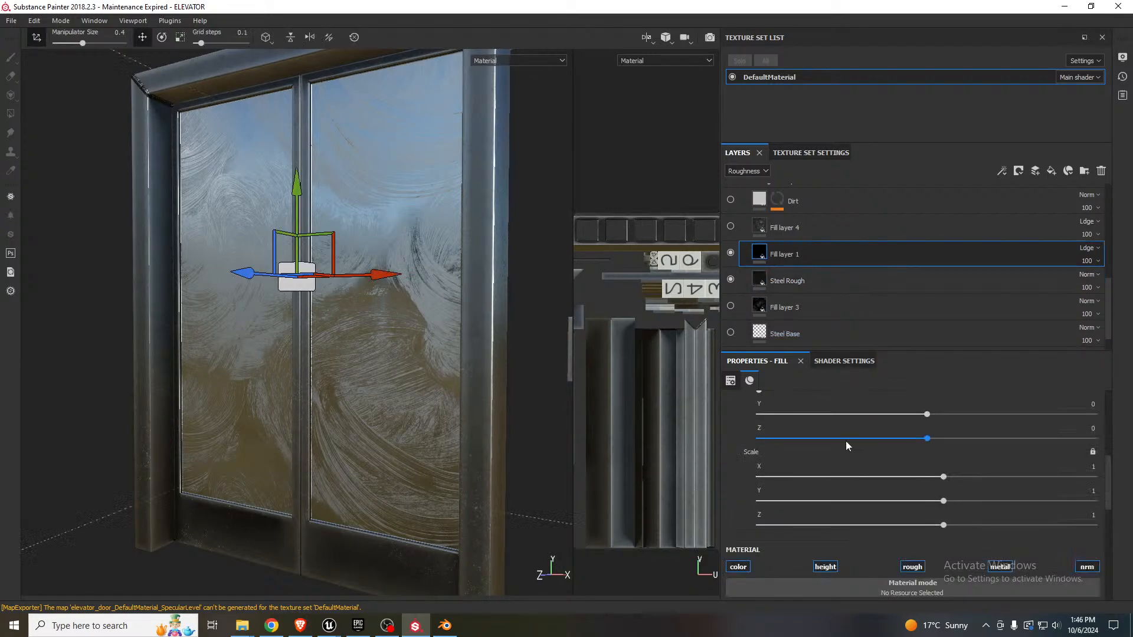
click(730, 254)
click(731, 253)
scroll(925, 405, down, 3)
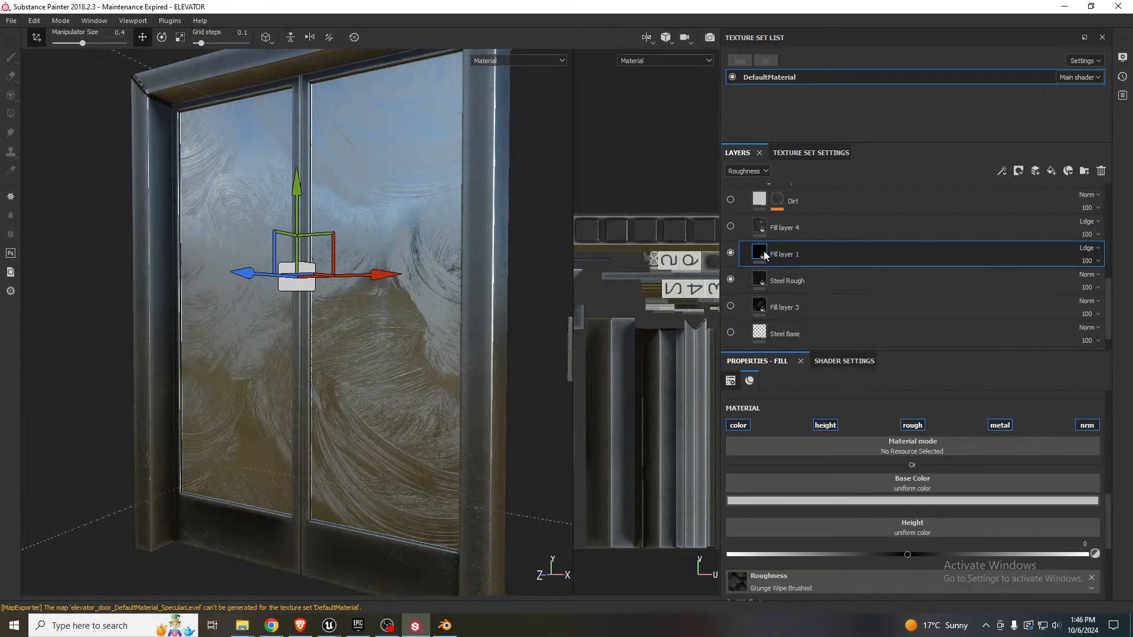
scroll(902, 507, up, 5)
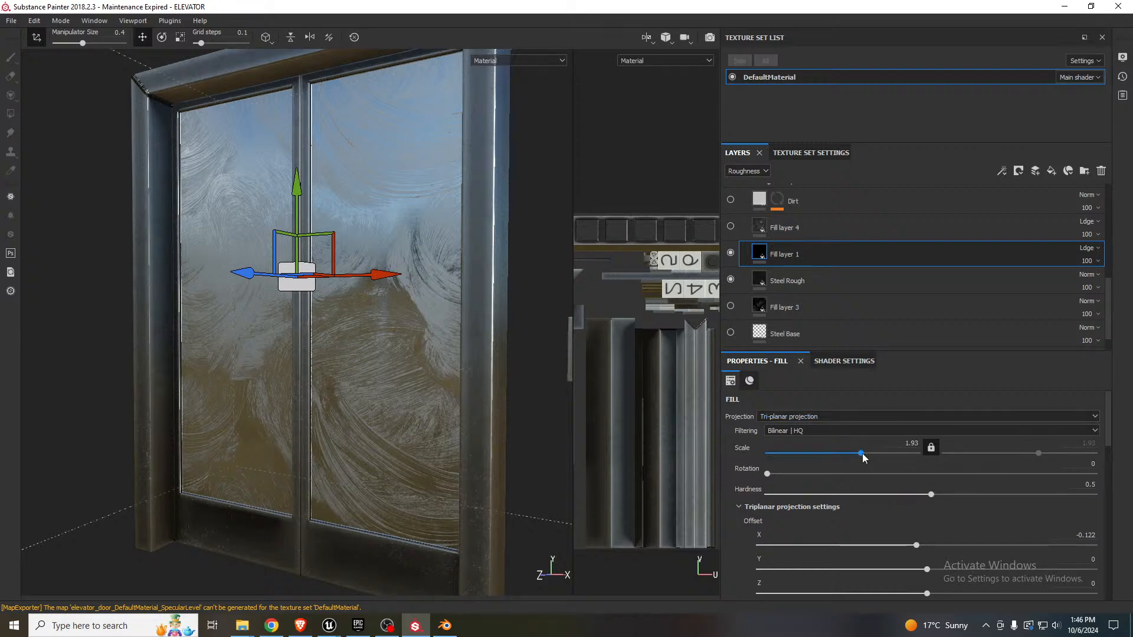
mouse_move(862, 454)
mouse_down()
mouse_move(871, 455)
mouse_move(862, 459)
mouse_up()
key(e)
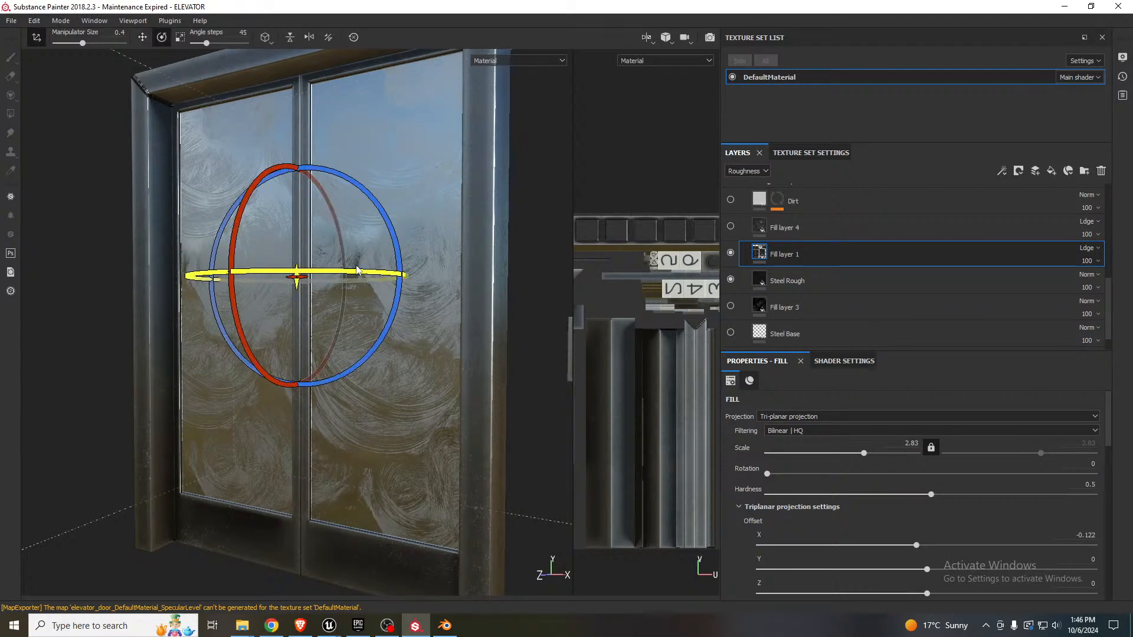
drag(356, 270, 400, 394)
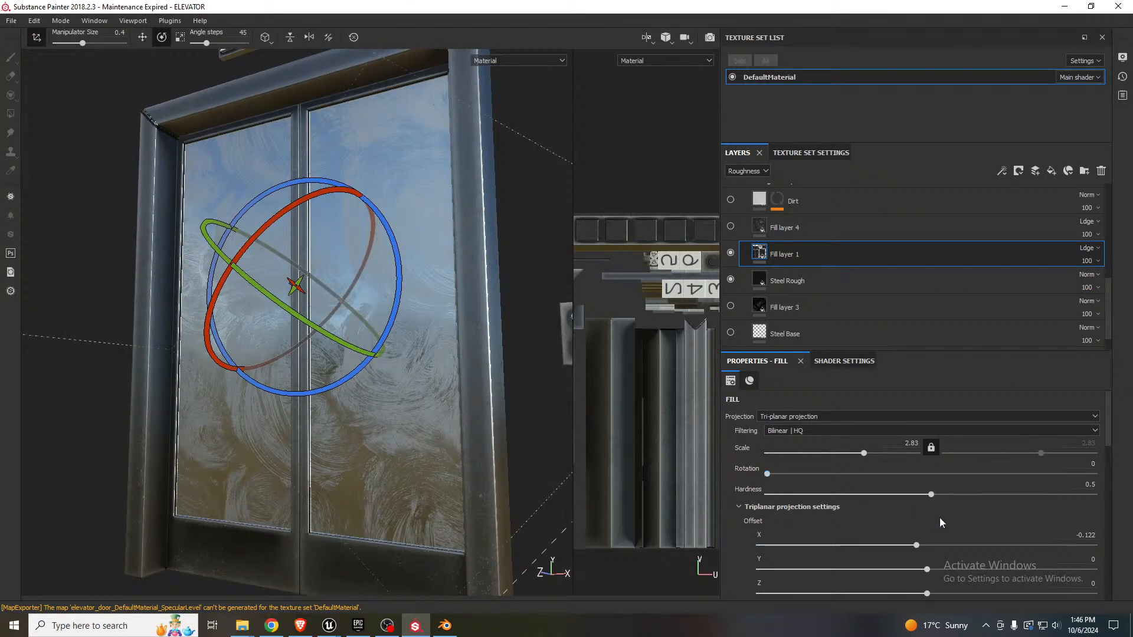
- Review Fill layer 1's Grunge Wipe Brushed settings, reduce the layer's roughness opacity to 44, and check the reflections
scroll(969, 522, down, 5)
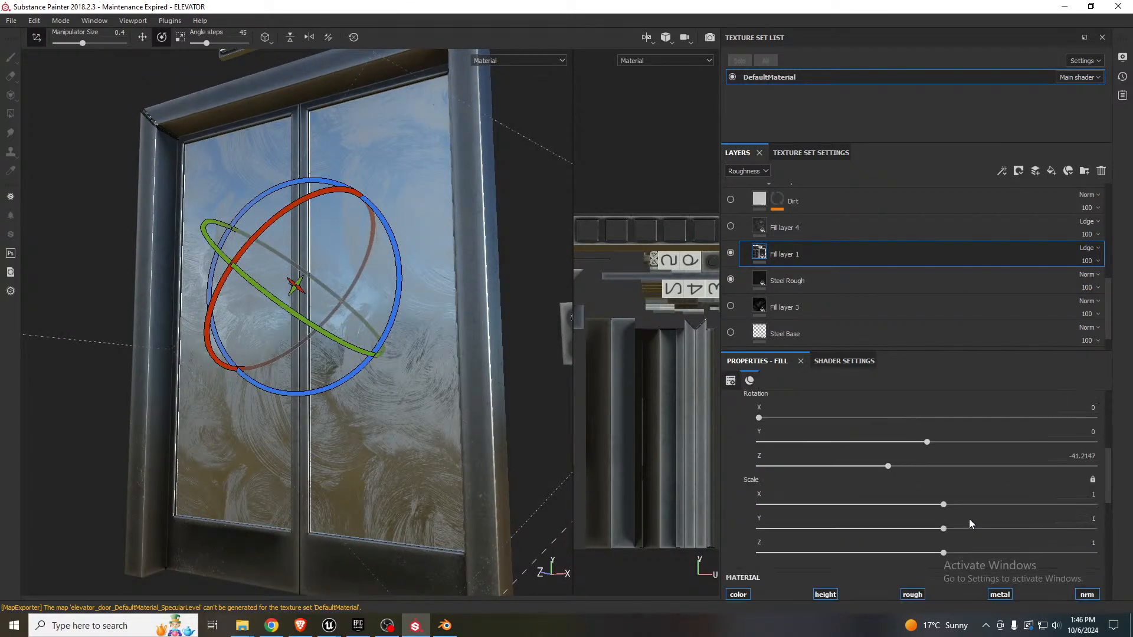
scroll(969, 518, down, 2)
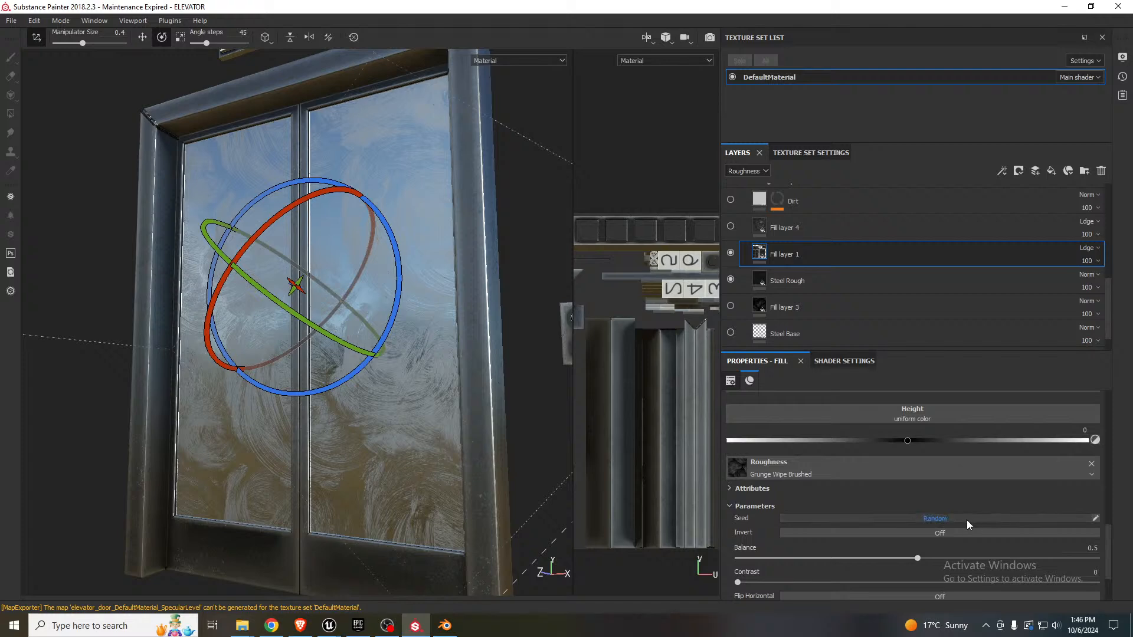
scroll(967, 519, down, 2)
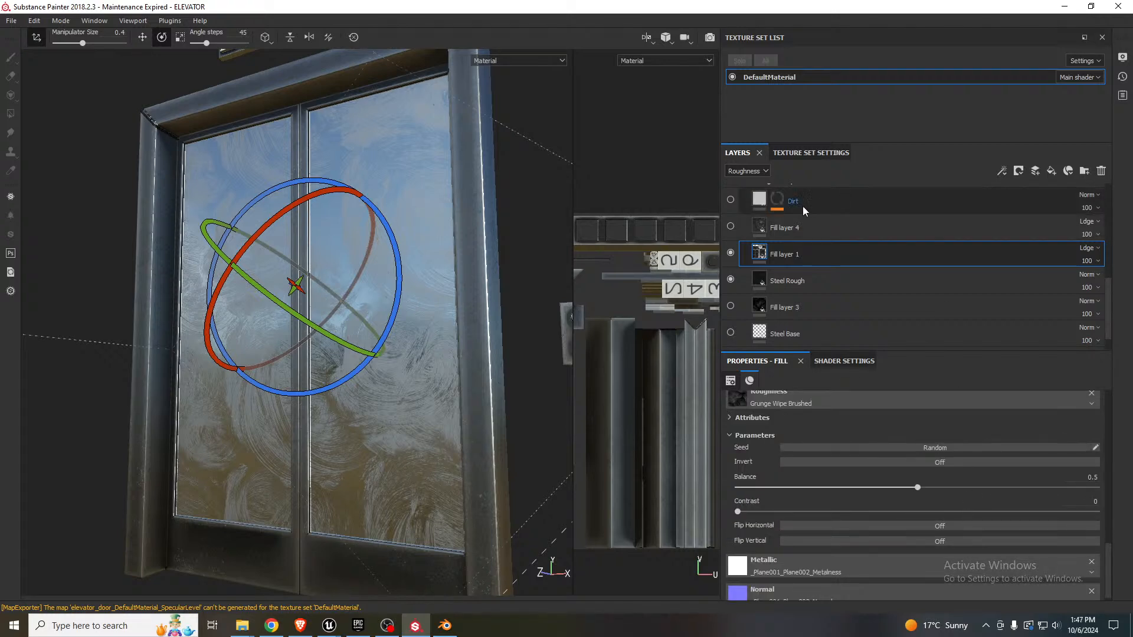
click(1087, 260)
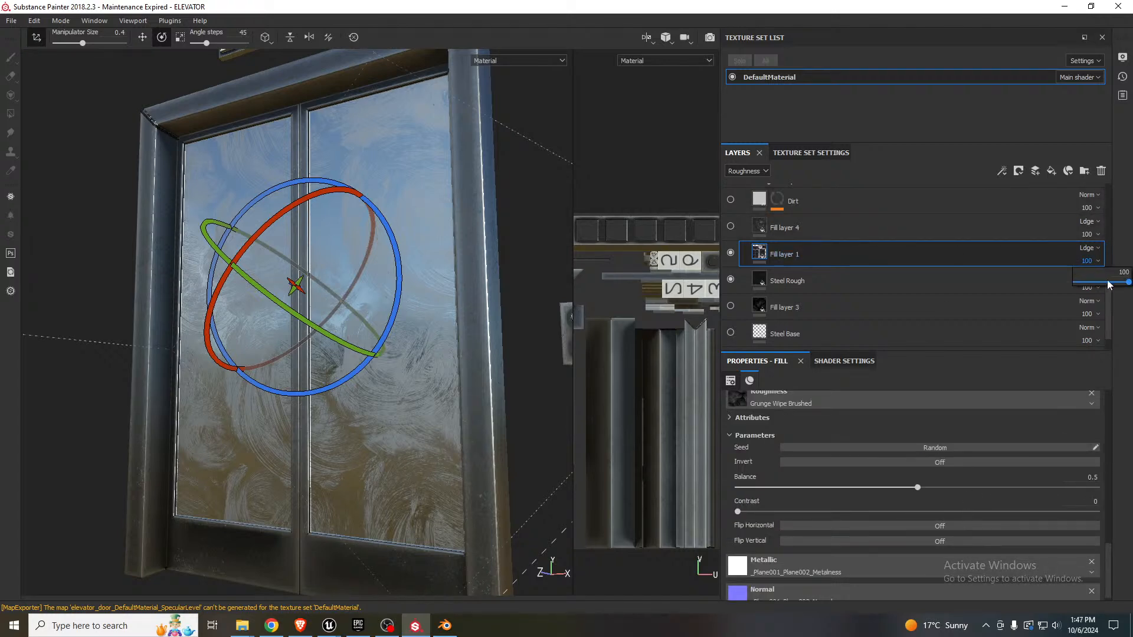
drag(1109, 282, 1101, 286)
alt+drag(358, 255, 396, 260)
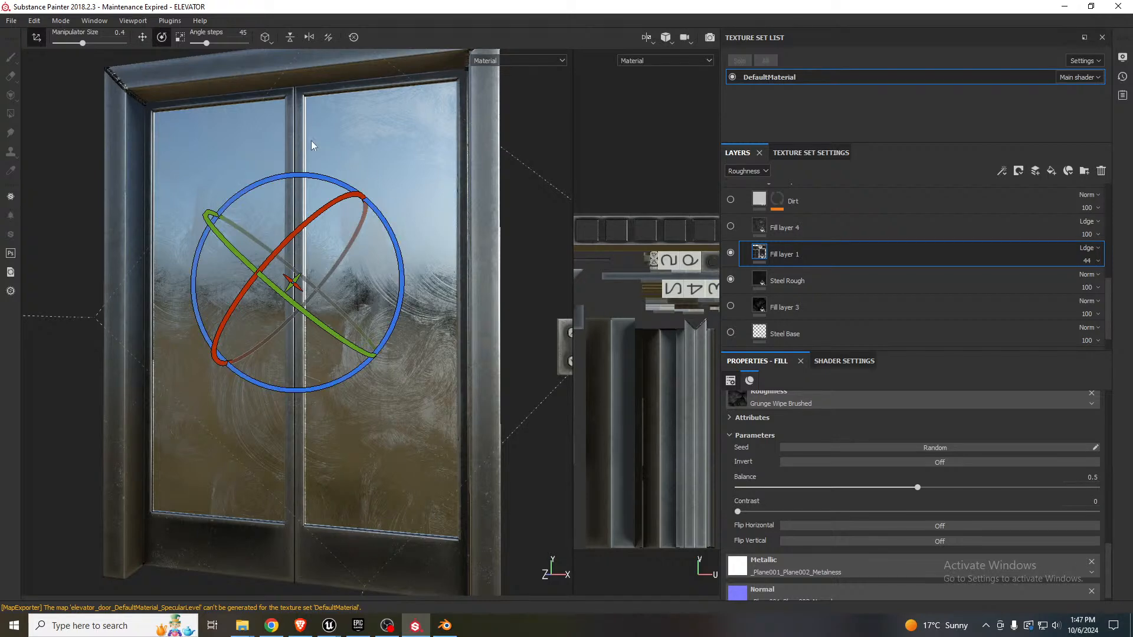
- Re-export the elevator door's DefaultMaterial textures with the PBR MetalRough configuration and switch to Unreal Editor
click(11, 21)
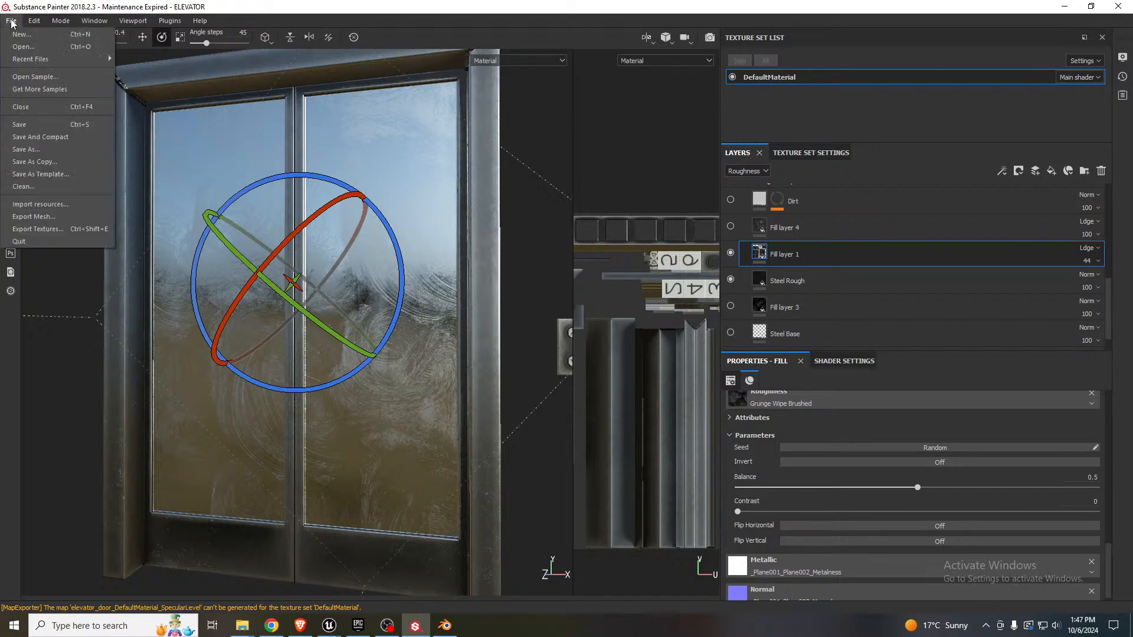
click(47, 230)
click(698, 505)
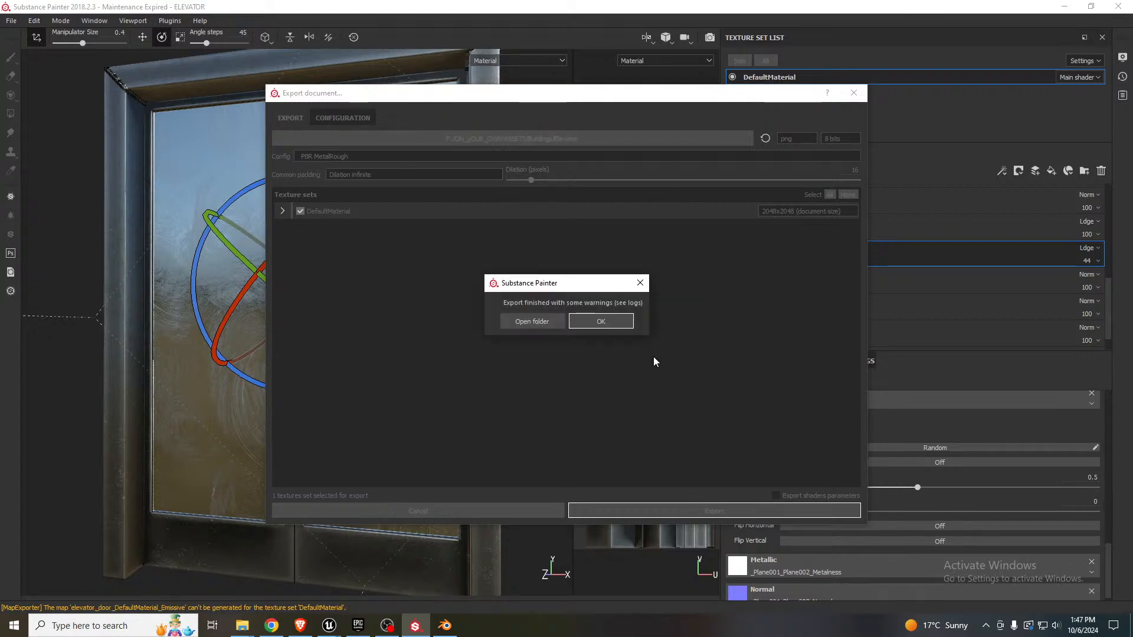
click(589, 321)
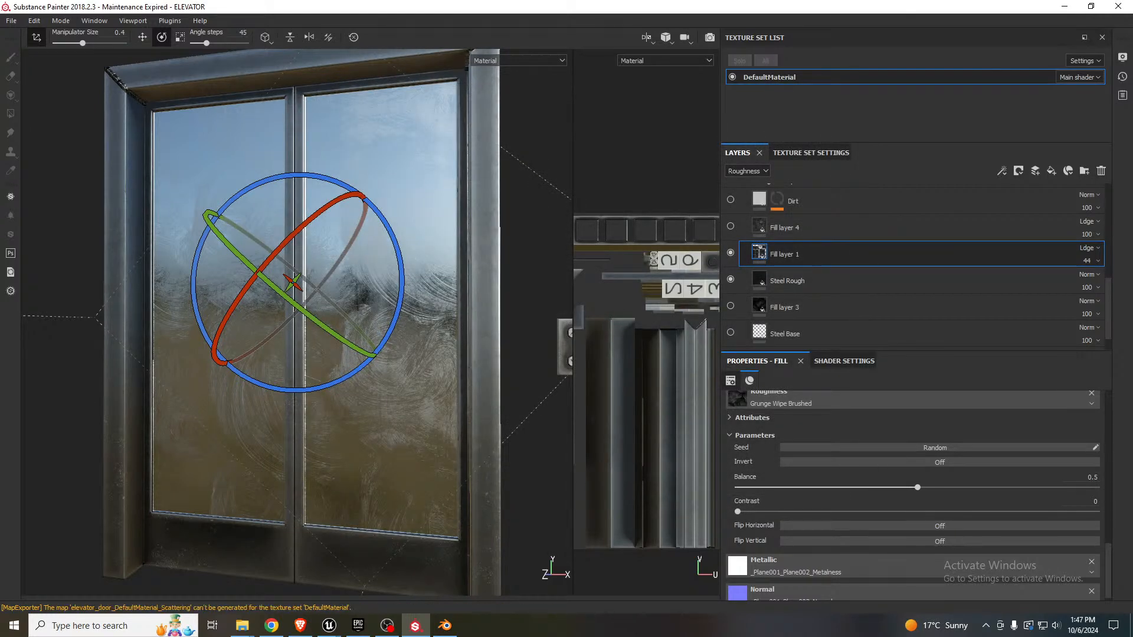
key(alt+Tab)
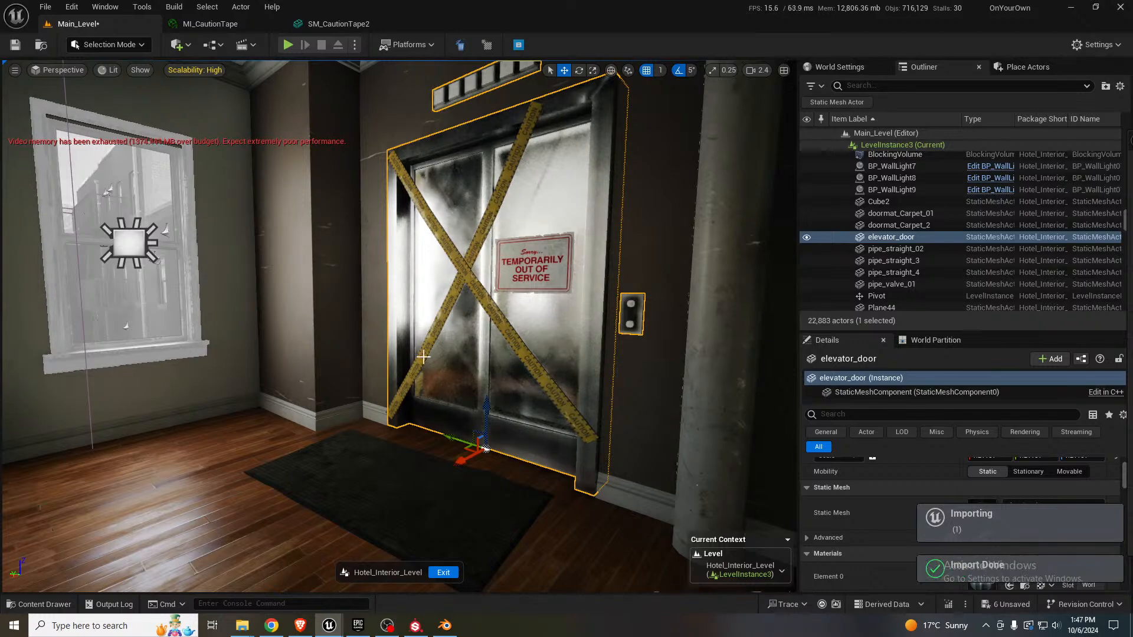
- Examine the elevator door's updated metal reflections in the lobby up close and from several angles, and deselect the door
right_drag(401, 324, 413, 300)
right_drag(502, 356, 547, 353)
key(w)
key(s)
key(a)
key(s)
key(d)
key(s)
key(w)
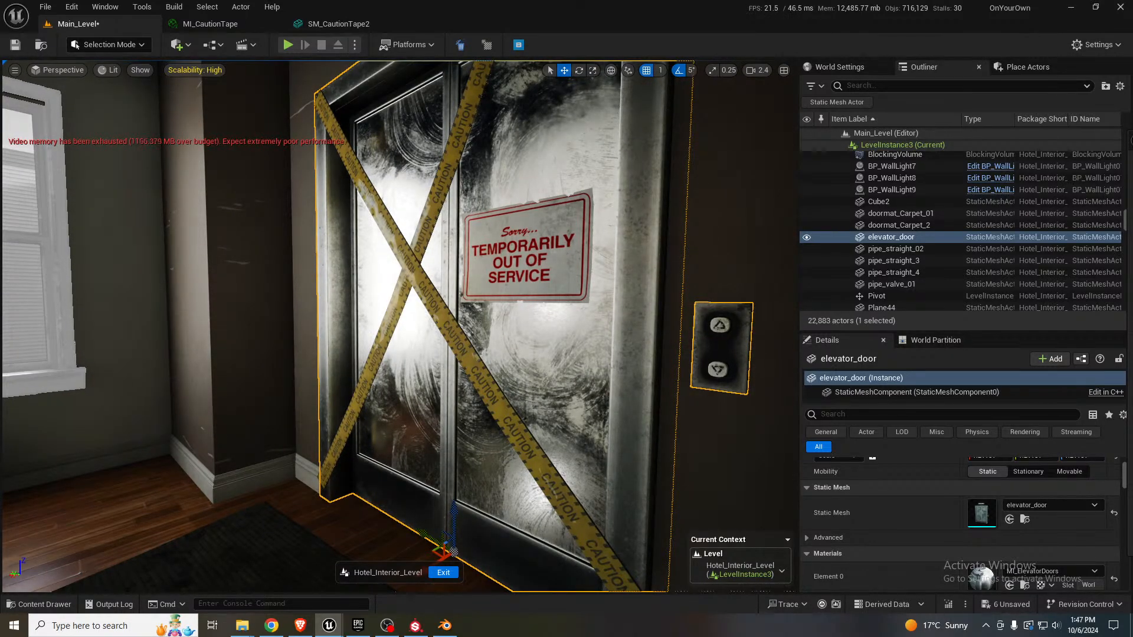
key(s)
right_drag(590, 378, 619, 379)
key(a)
key(a)
key(d)
key(d)
right_drag(413, 392, 437, 394)
key(Escape)
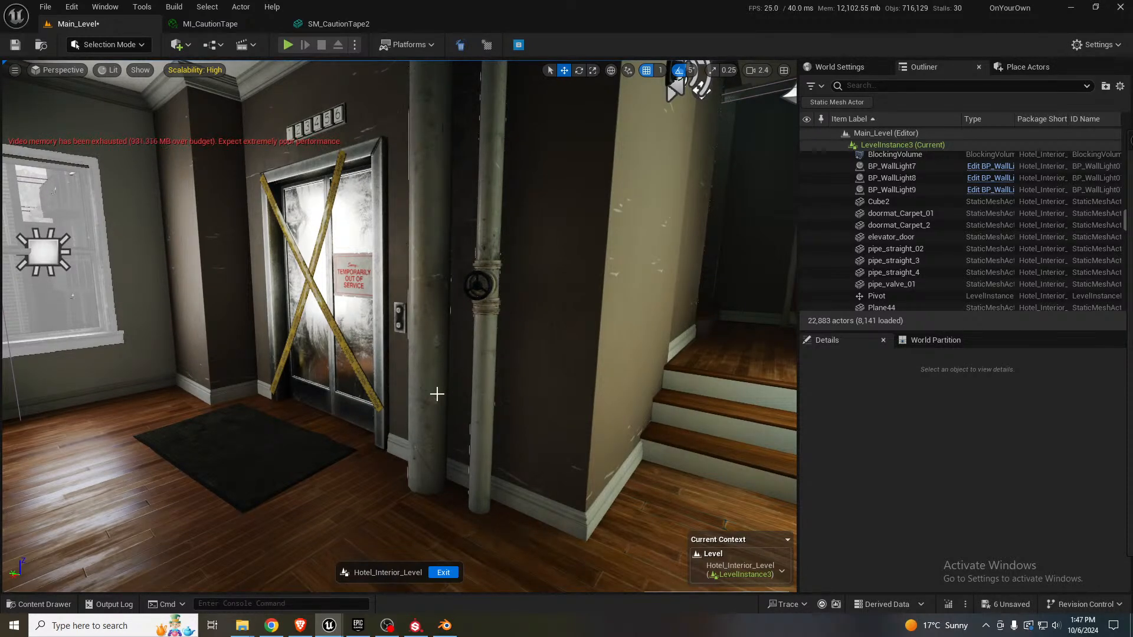
- Inspect the rest of the hotel interior, from the windows and red striped room to the stairs and bare wall beside the elevator
key(s)
right_drag(335, 422, 161, 397)
key(w)
key(w)
key(w)
key(w)
key(s)
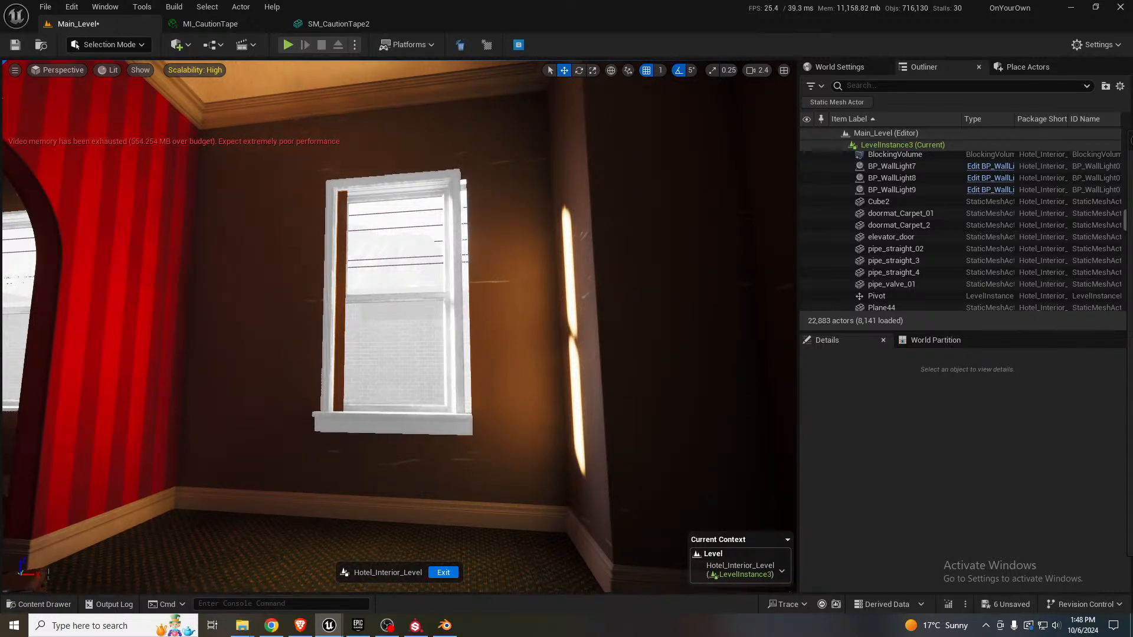
right_drag(399, 326, 579, 329)
key(w)
right_drag(399, 326, 295, 325)
key(w)
key(w)
key(d)
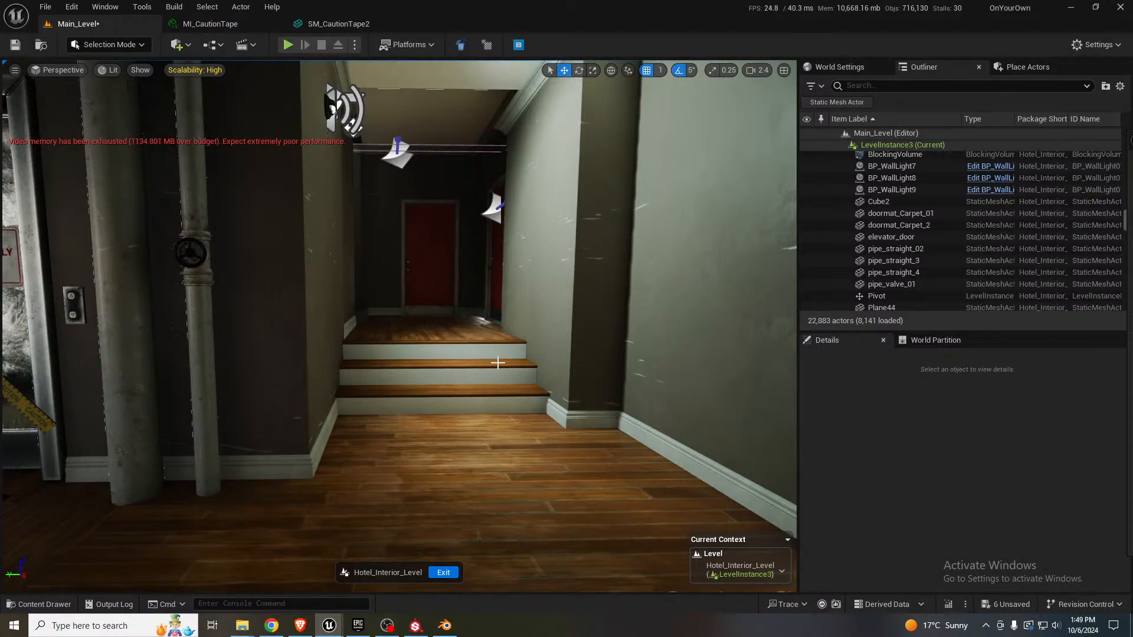
key(s)
right_drag(513, 373, 548, 380)
key(d)
key(a)
key(s)
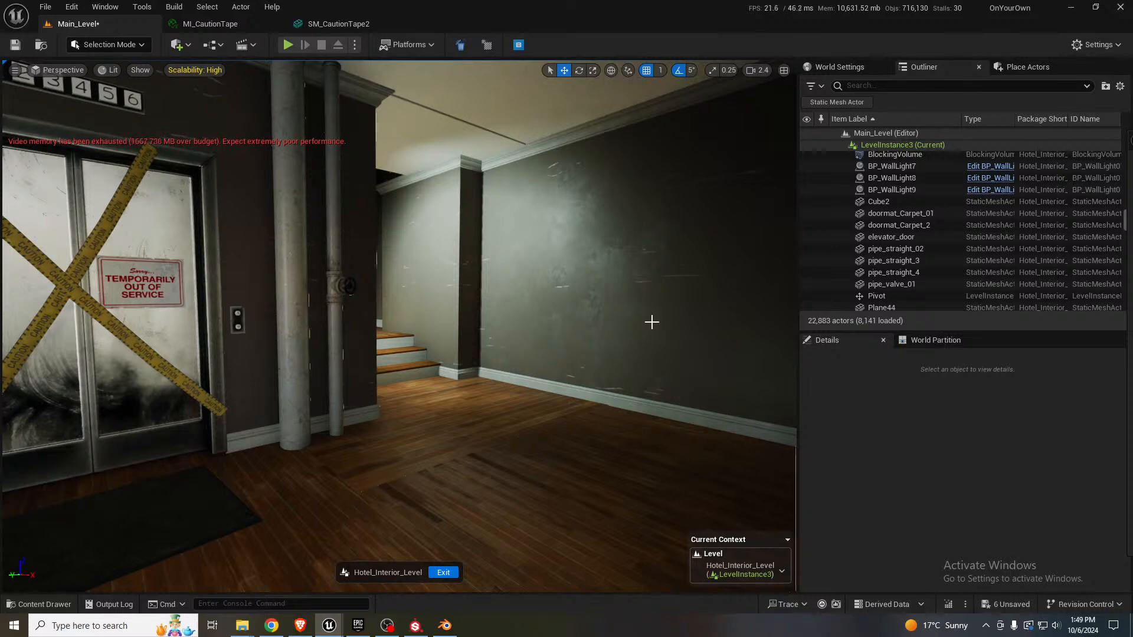
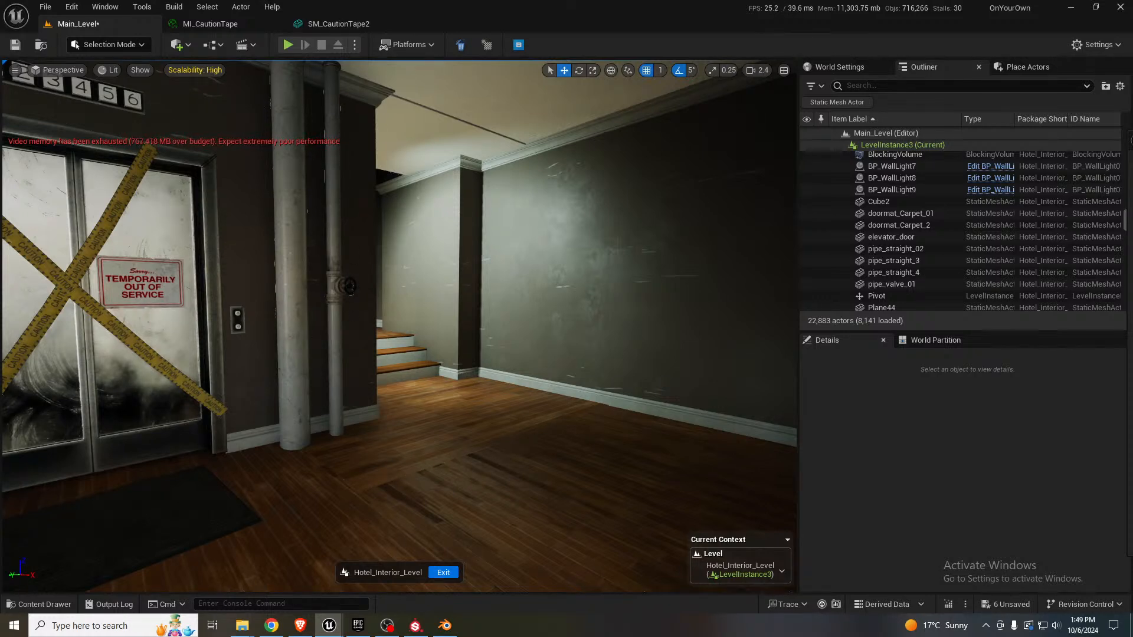
- Place the MI_Decal_Number1 material from the Decals_paintings folder as a decal on the bare wall and rotate it toward the surface
drag(0, 268, 423, 204)
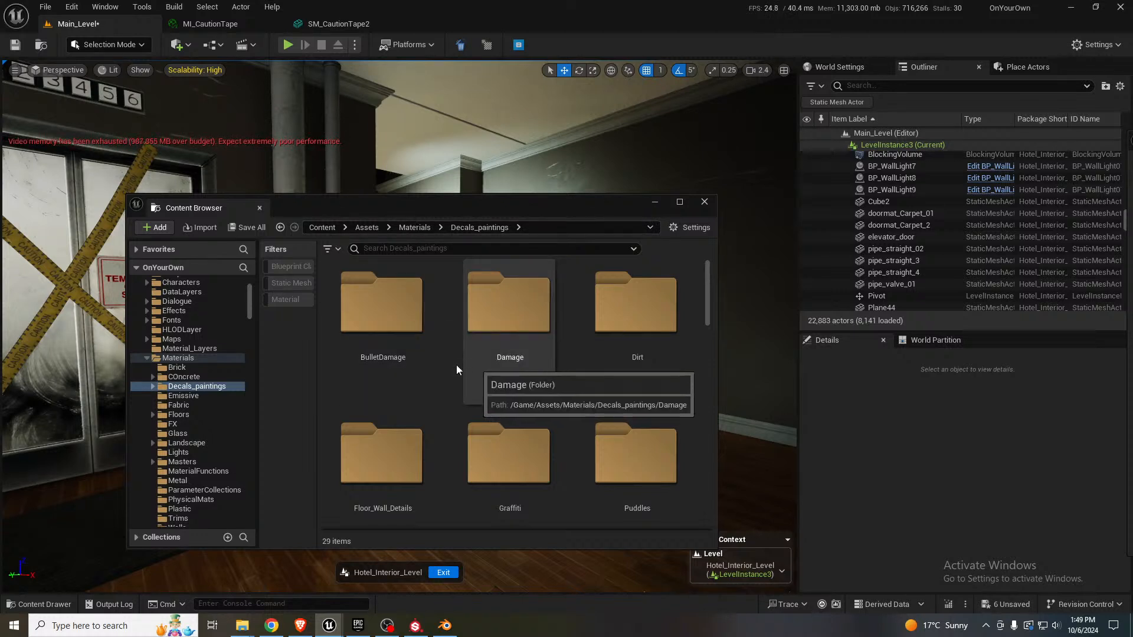
scroll(456, 365, down, 2)
scroll(455, 367, down, 3)
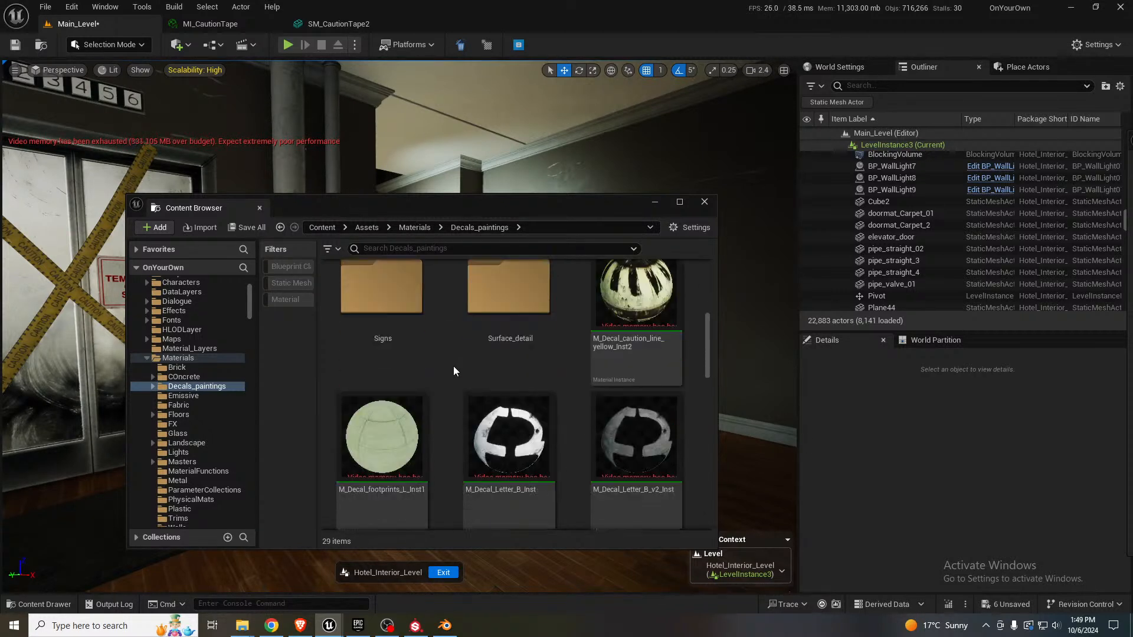
scroll(452, 366, down, 6)
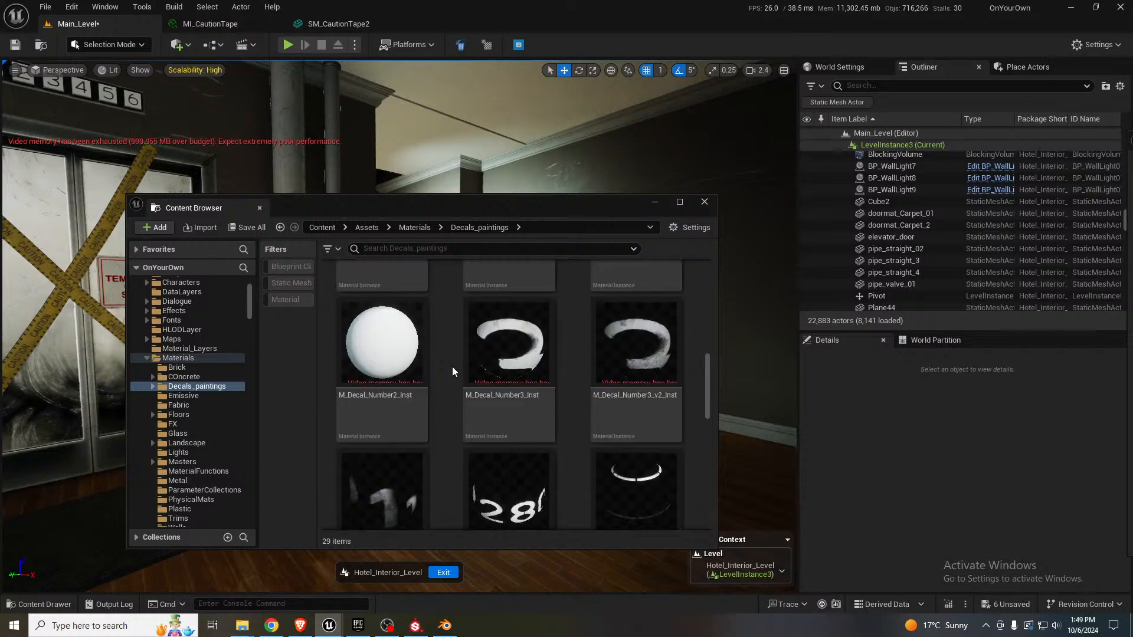
scroll(452, 366, down, 4)
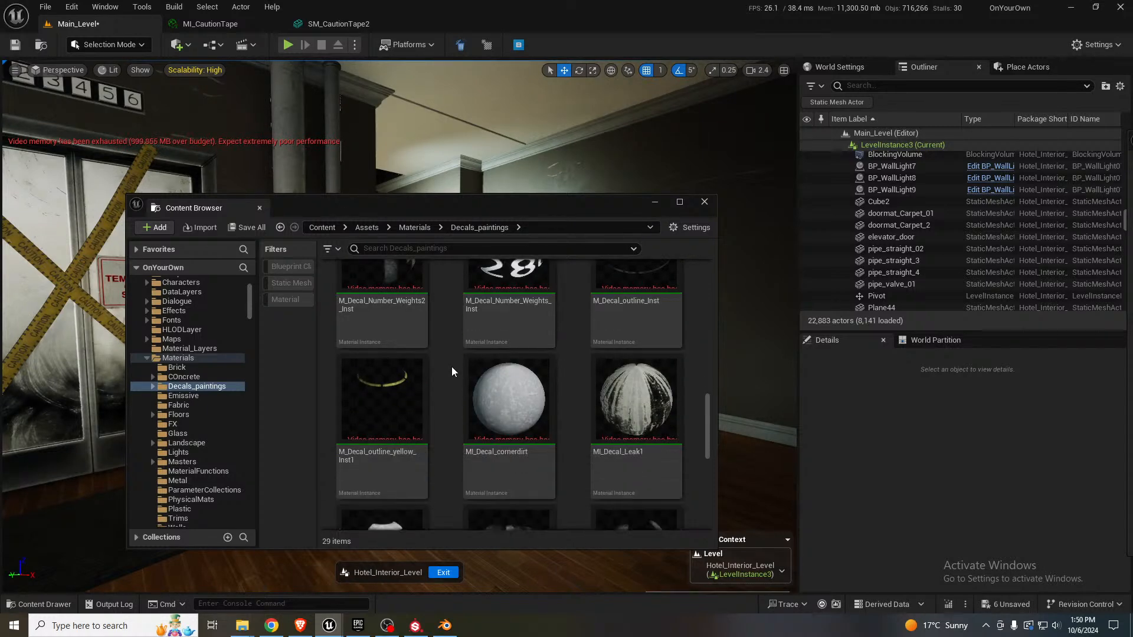
scroll(451, 367, down, 3)
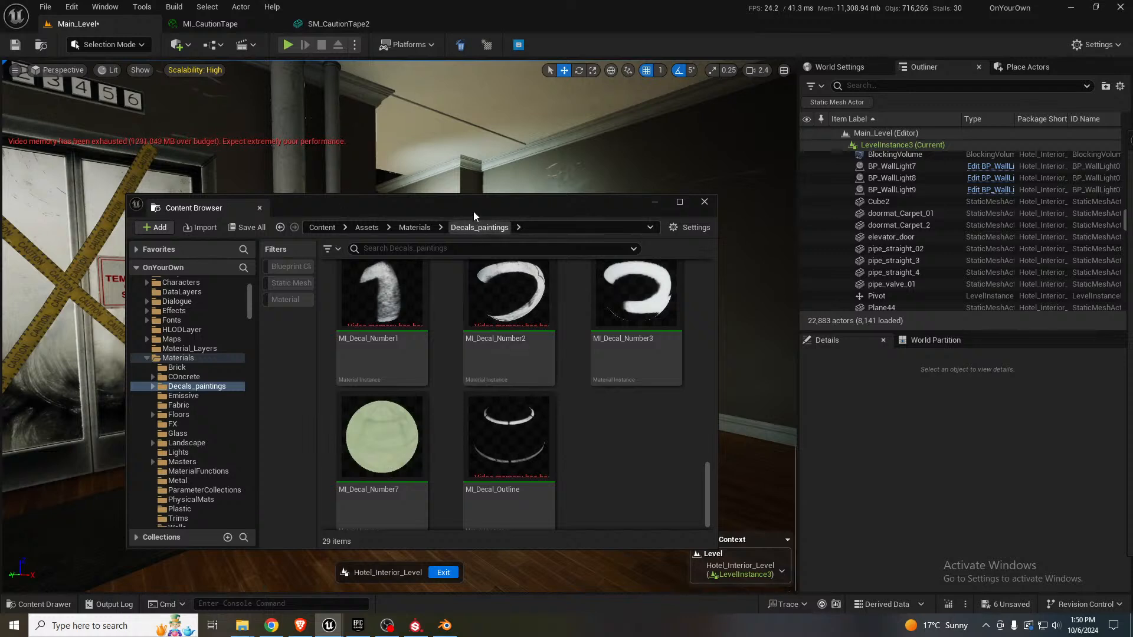
drag(474, 210, 0, 192)
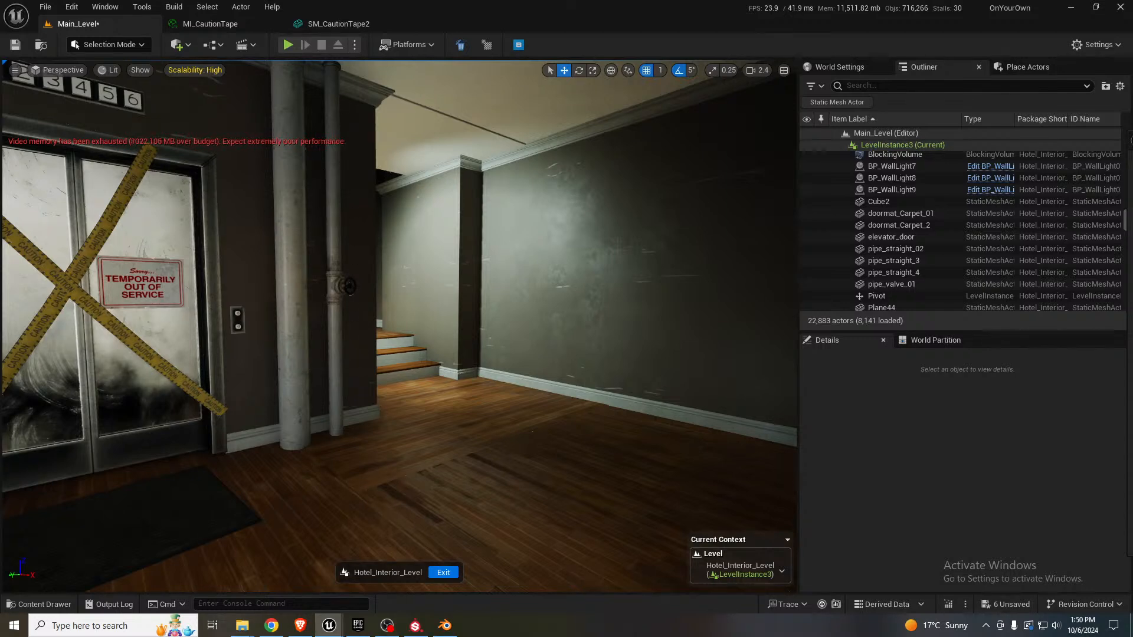
drag(418, 382, 673, 312)
key(e)
drag(671, 257, 605, 232)
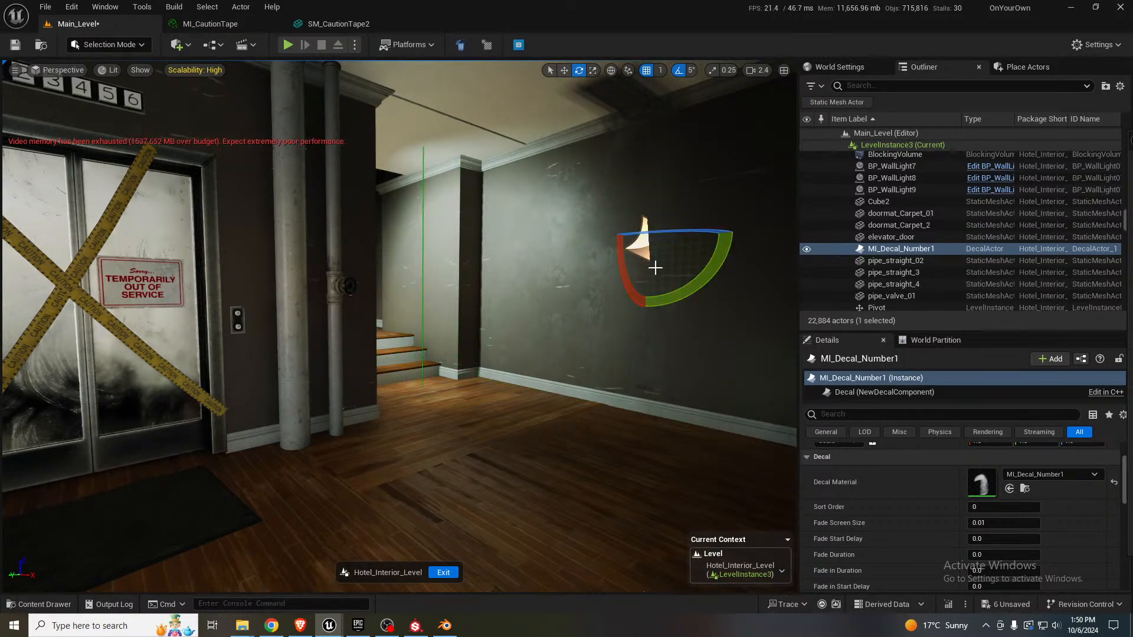
- Scale the MI_Decal_Number1 decal down and adjust its rotation against the wall
key(r)
drag(664, 253, 643, 238)
key(f)
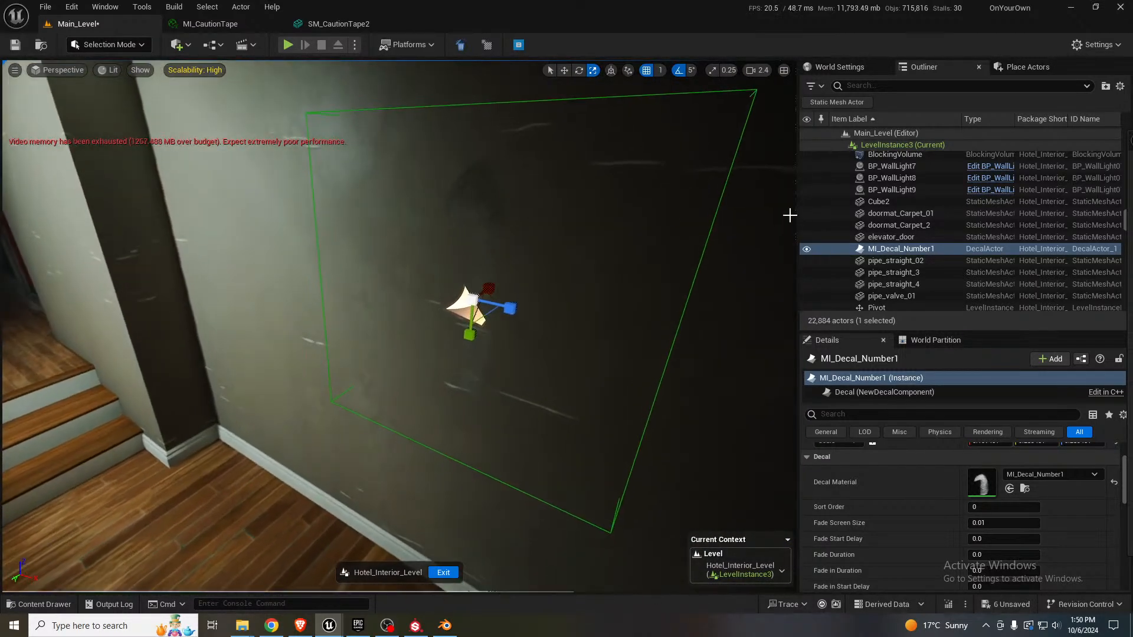
key(e)
drag(523, 271, 533, 300)
right_drag(609, 199, 614, 162)
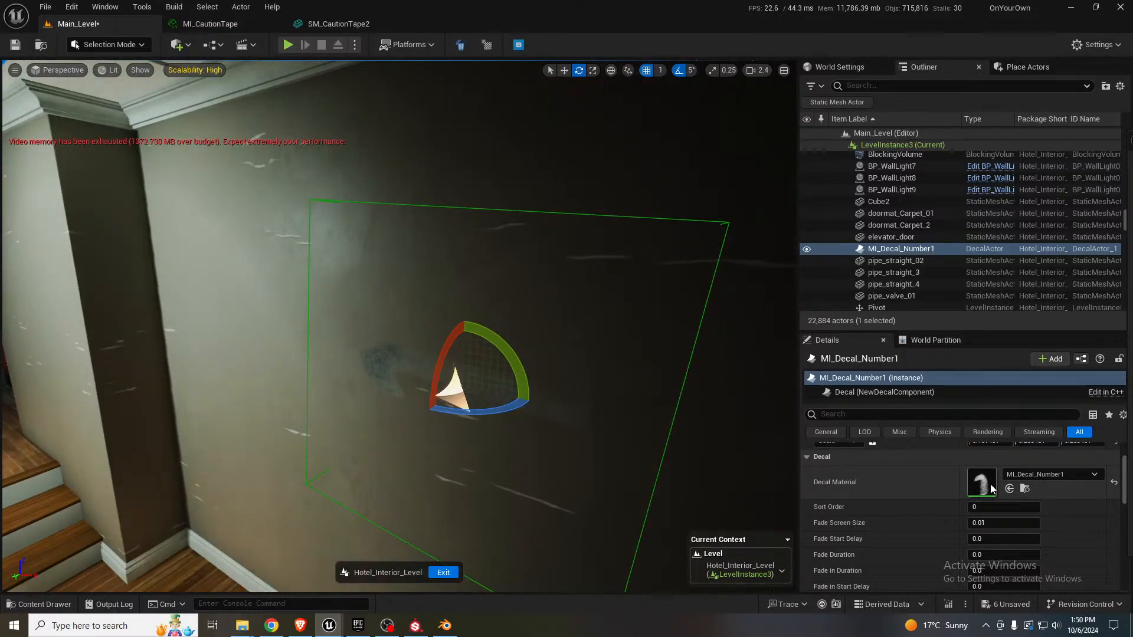
drag(445, 361, 459, 468)
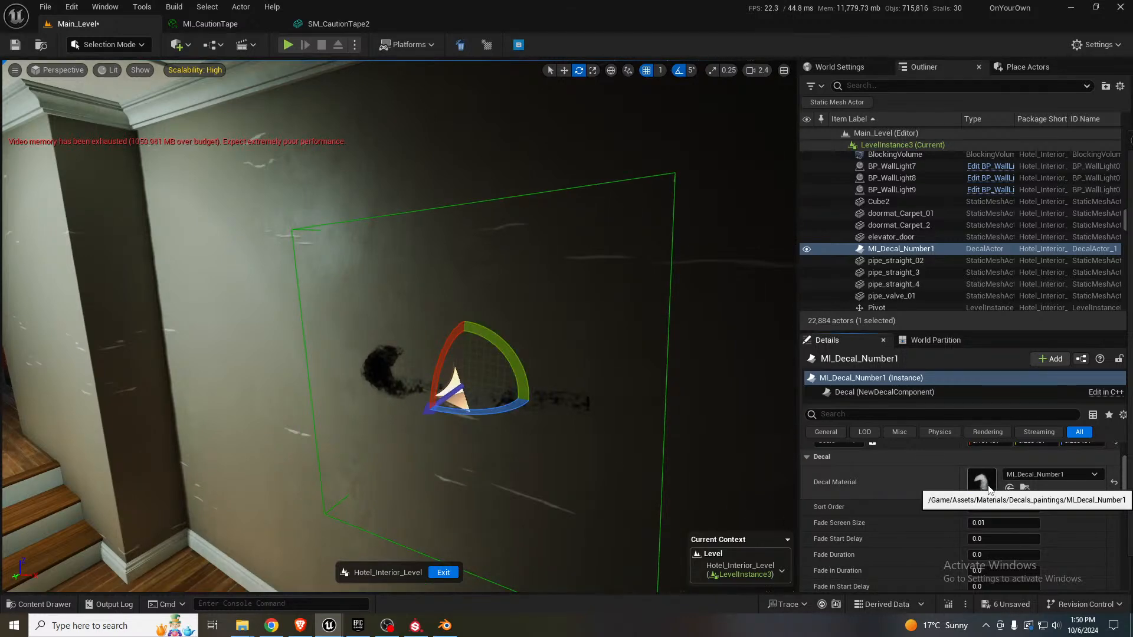
- Reset RoughnessMultiply to its default of 1.0 in the MI_Decal_Number1 material instance and check the decal in the preview
double_click(1012, 478)
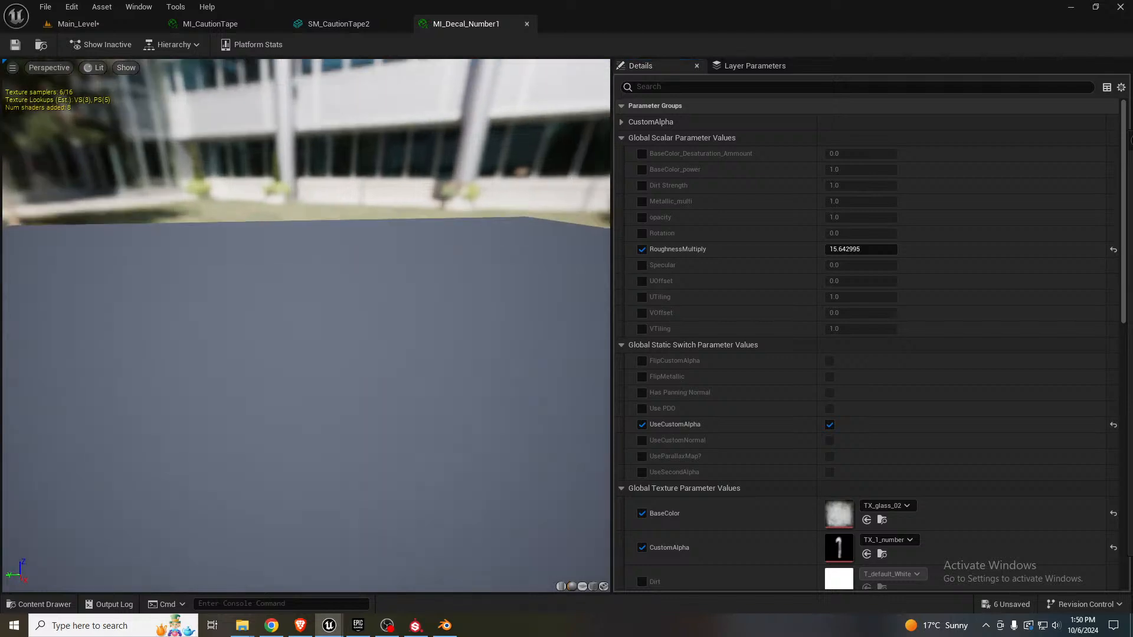
scroll(802, 435, down, 5)
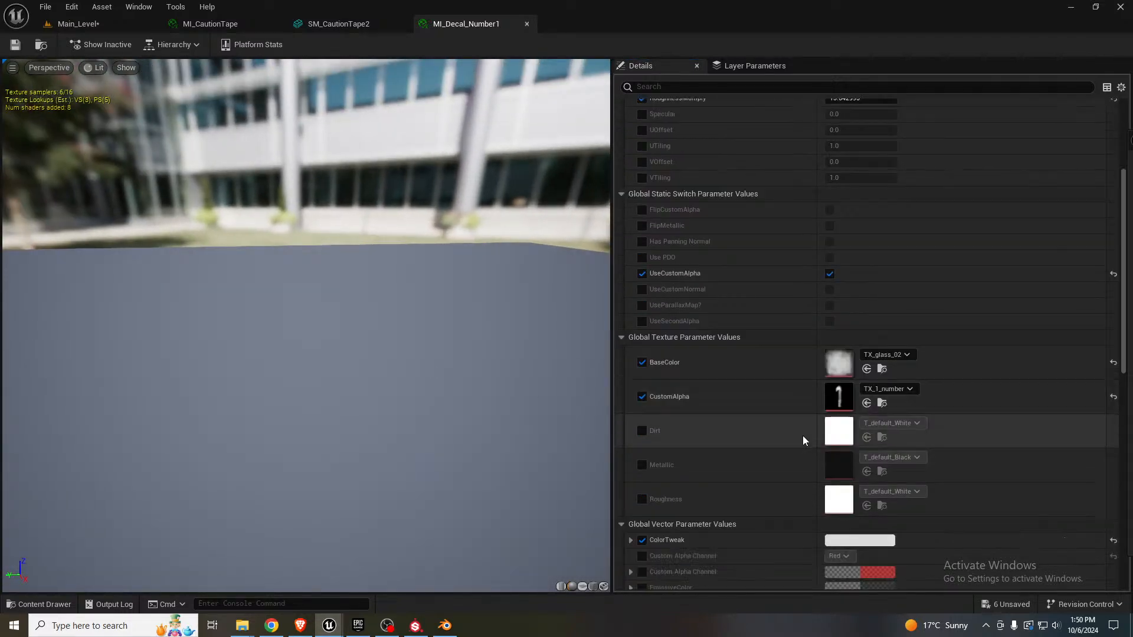
scroll(763, 501, up, 5)
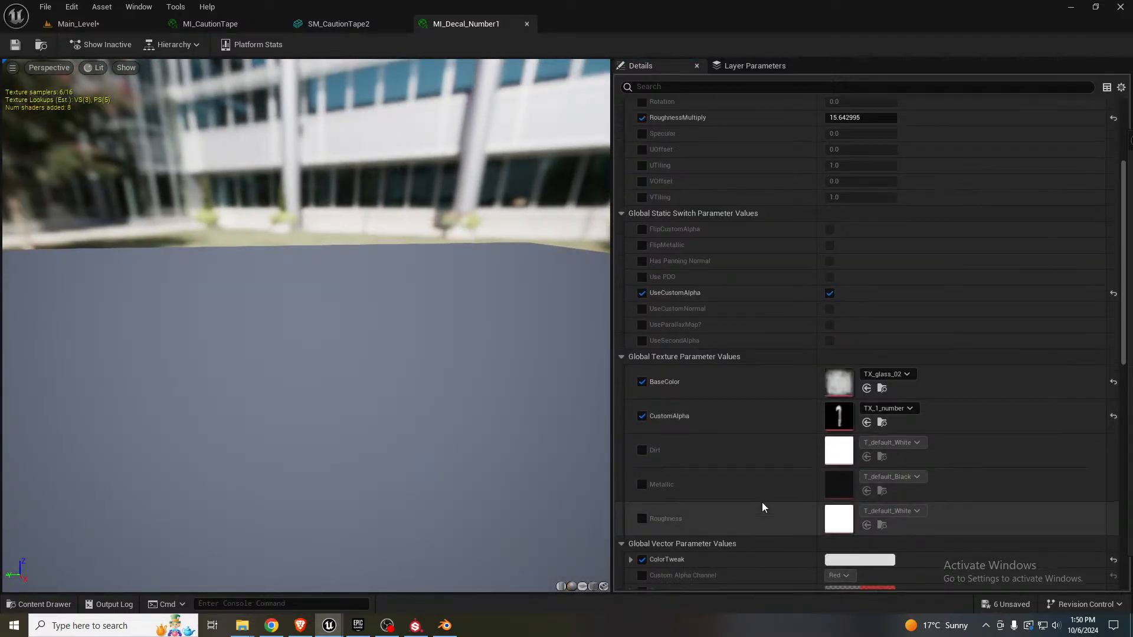
click(1113, 249)
drag(329, 275, 666, 560)
drag(239, 385, 312, 363)
scroll(238, 385, down, 6)
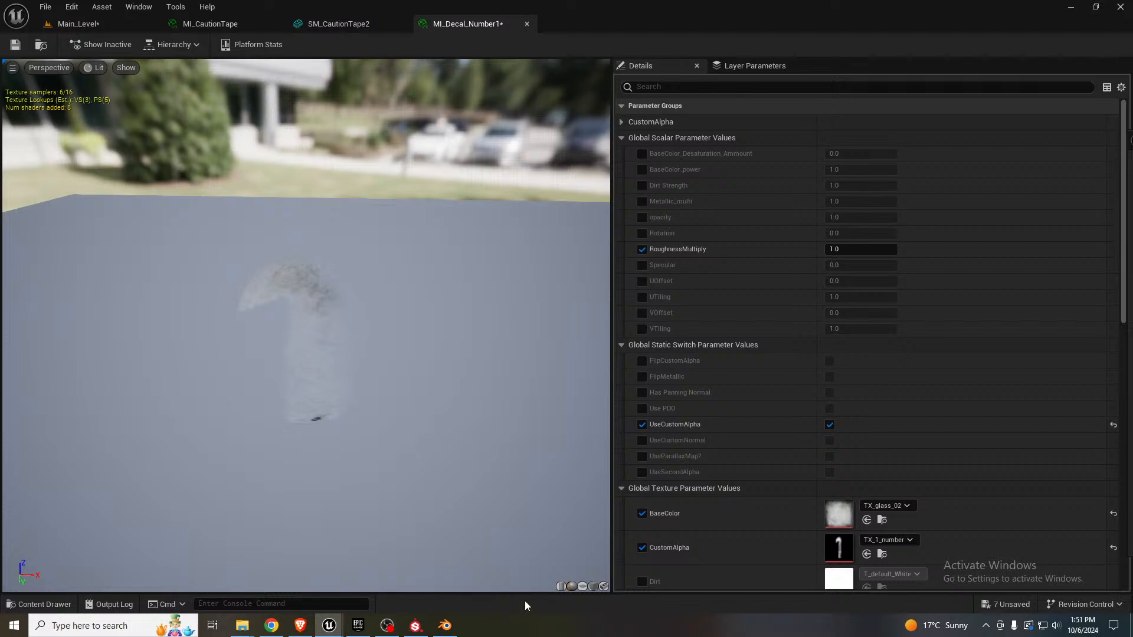
click(594, 586)
drag(430, 433, 394, 407)
- Close the MI_Decal_Number1 and SM_CautionTape2 editors and return to Main_Level
middle_click(486, 25)
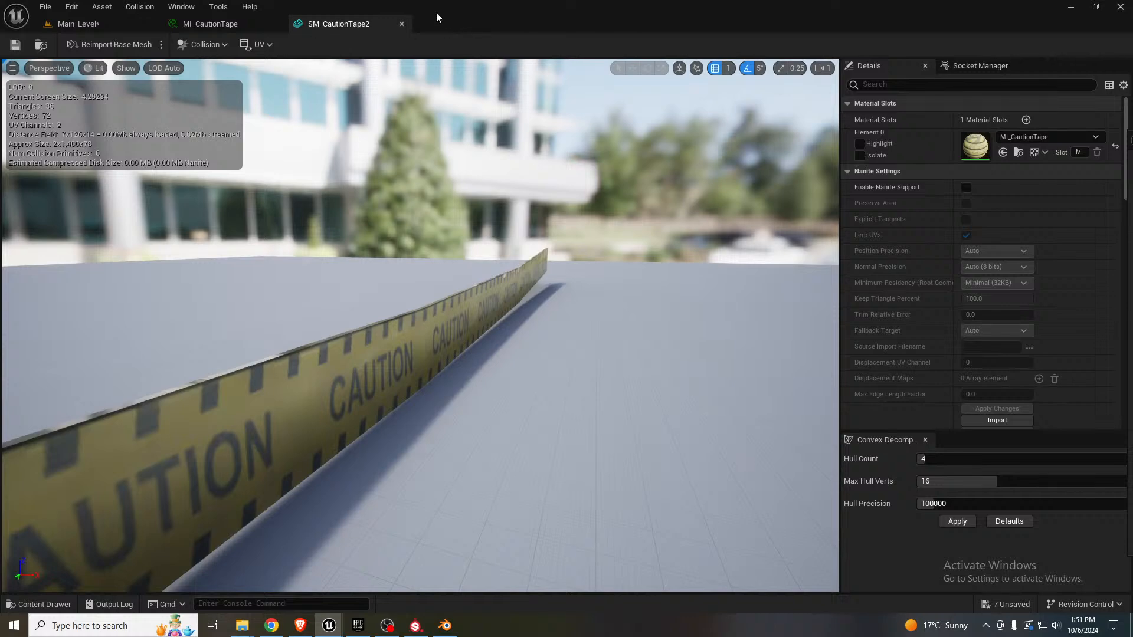
click(401, 24)
click(105, 23)
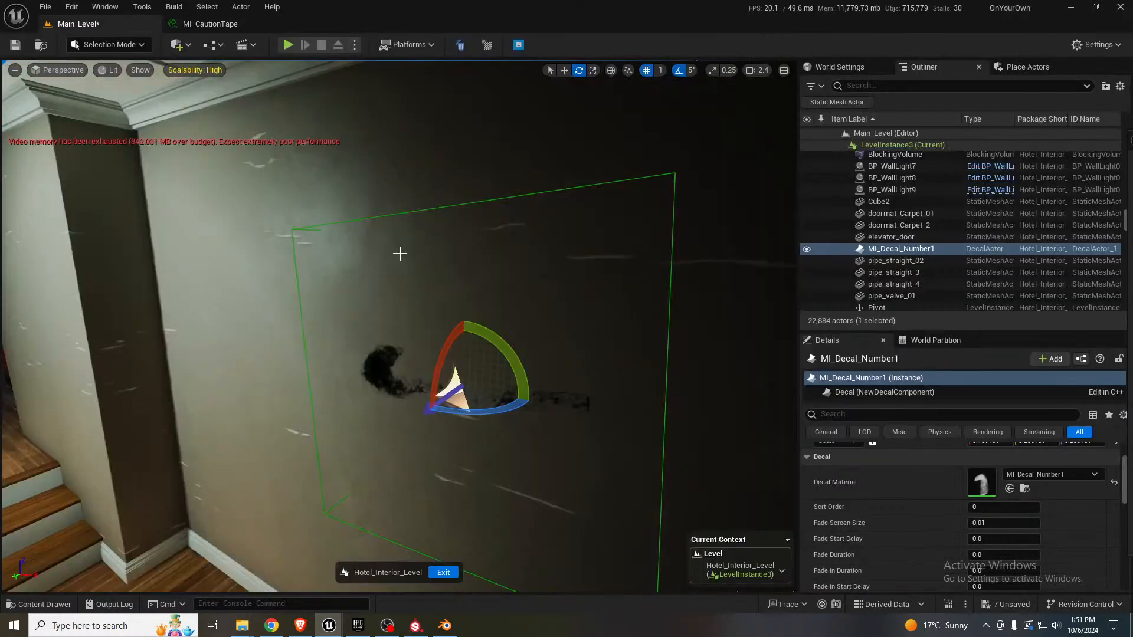
- Rotate the MI_Decal_Number1 decal further and reposition it against the wall so the painted mark projects onto it
key(w)
mouse_move(526, 343)
right_down()
mouse_move(519, 361)
mouse_move(525, 343)
right_up()
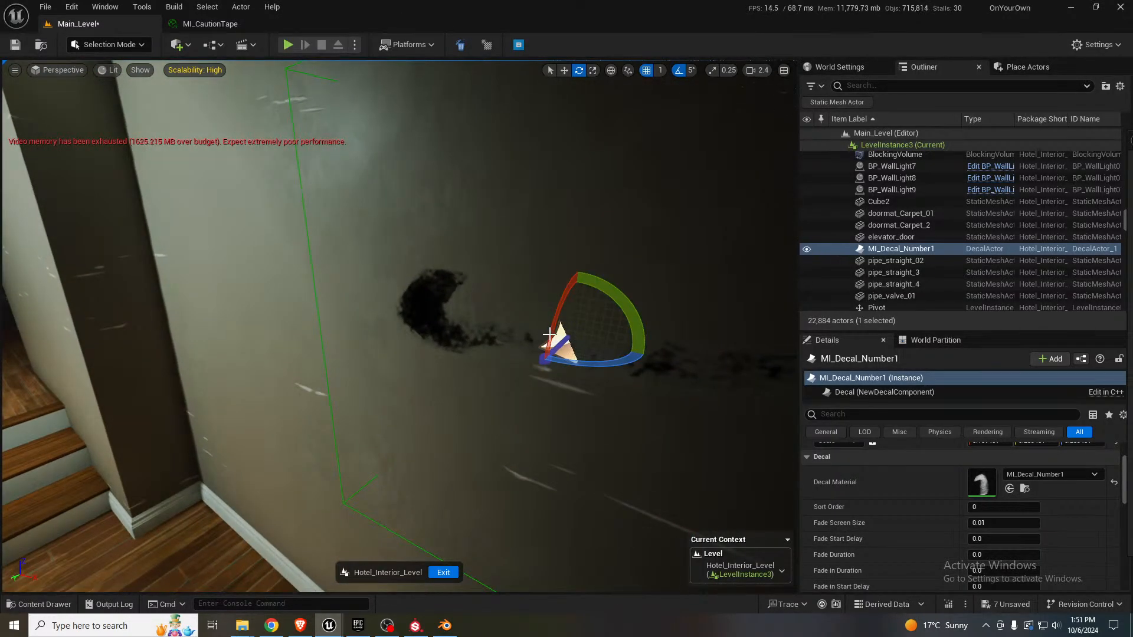
drag(548, 335, 526, 369)
right_drag(605, 354, 561, 390)
key(w)
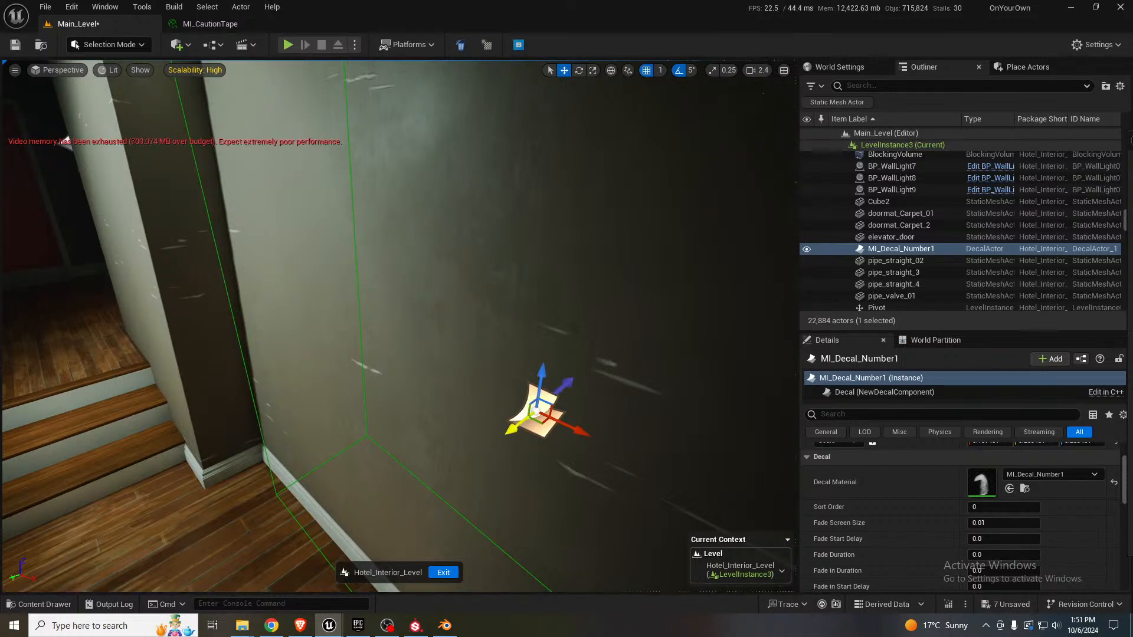
drag(510, 430, 622, 354)
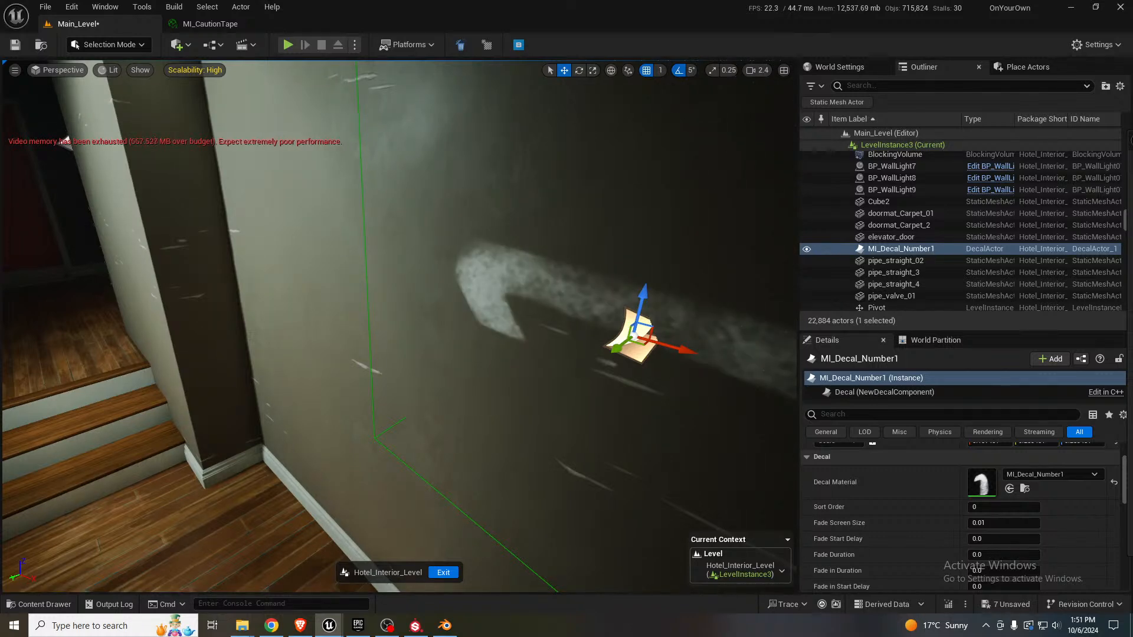
- Move the painted decal along the wall closer to the stairs and tilt it
key(s)
right_drag(670, 362, 649, 320)
key(a)
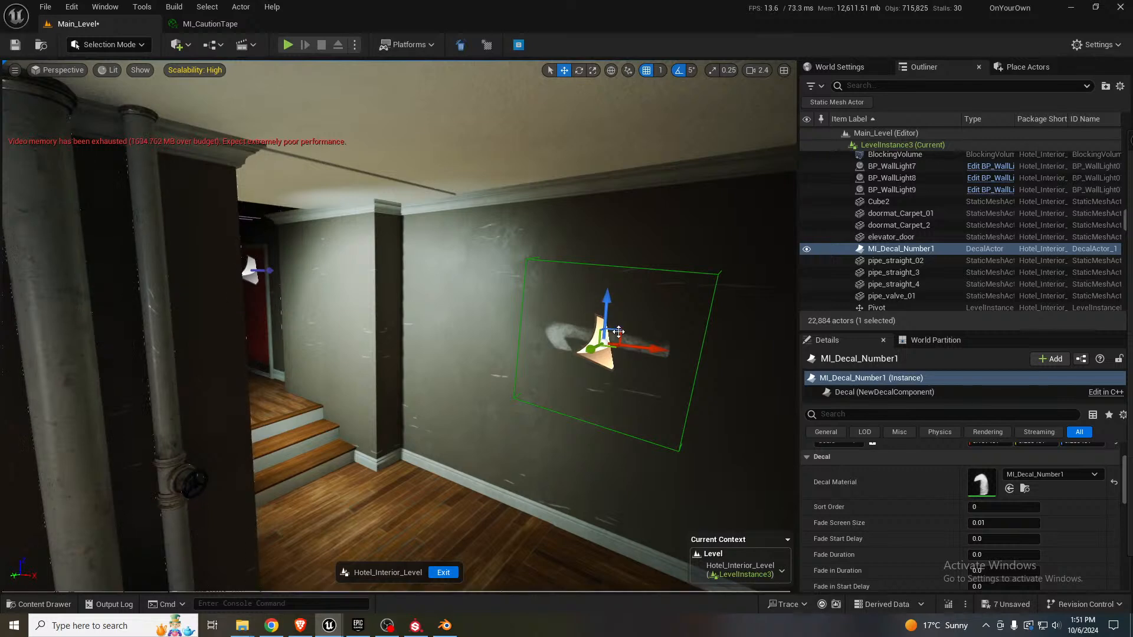
drag(617, 332, 491, 347)
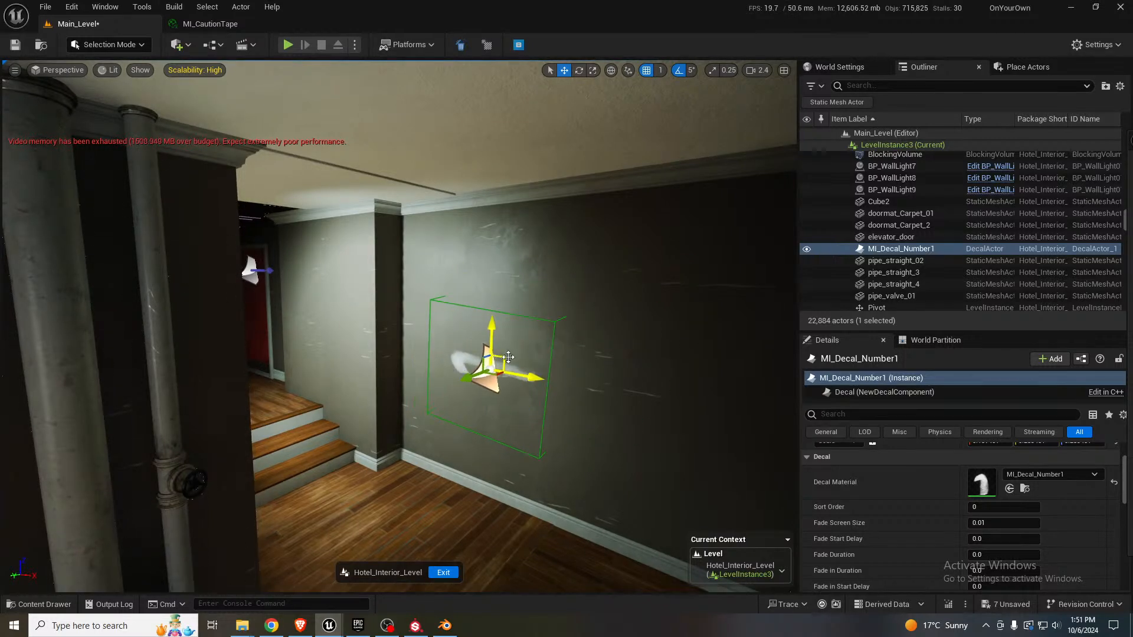
key(e)
drag(549, 383, 557, 401)
- Duplicate the painted decal into the hallway above the short steps and rotate the copy
key(s)
right_drag(627, 316, 569, 321)
key(w)
key(d)
key(d)
key(w)
key(w)
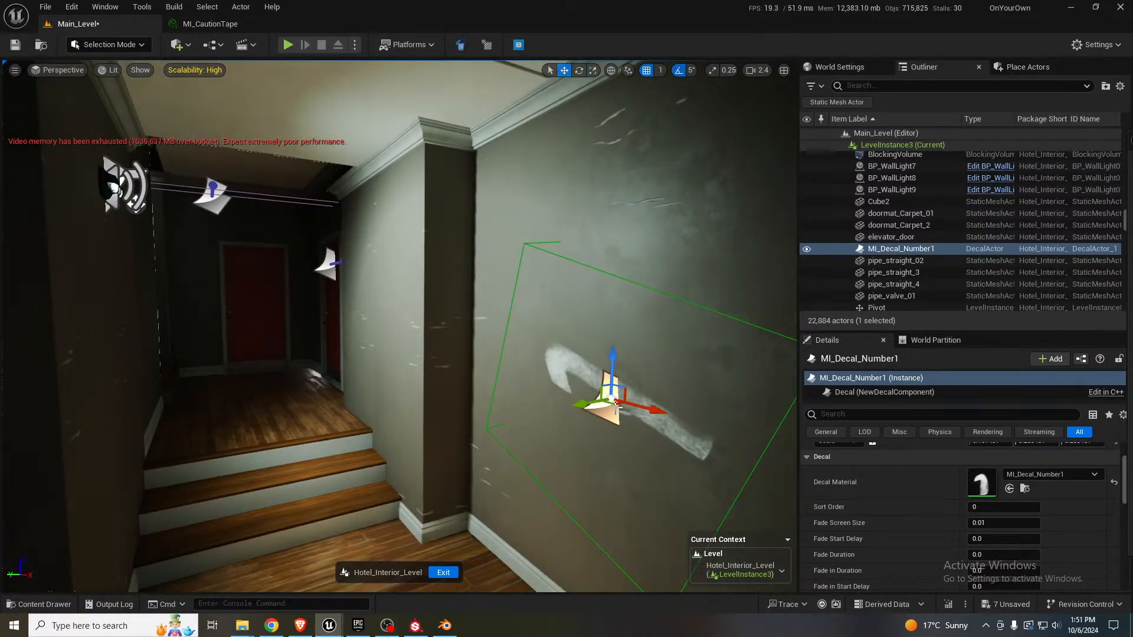
alt+drag(617, 406, 220, 333)
key(w)
mouse_move(367, 313)
right_down()
mouse_move(313, 322)
mouse_move(307, 360)
mouse_move(379, 314)
right_up()
key(s)
key(e)
drag(313, 432, 380, 405)
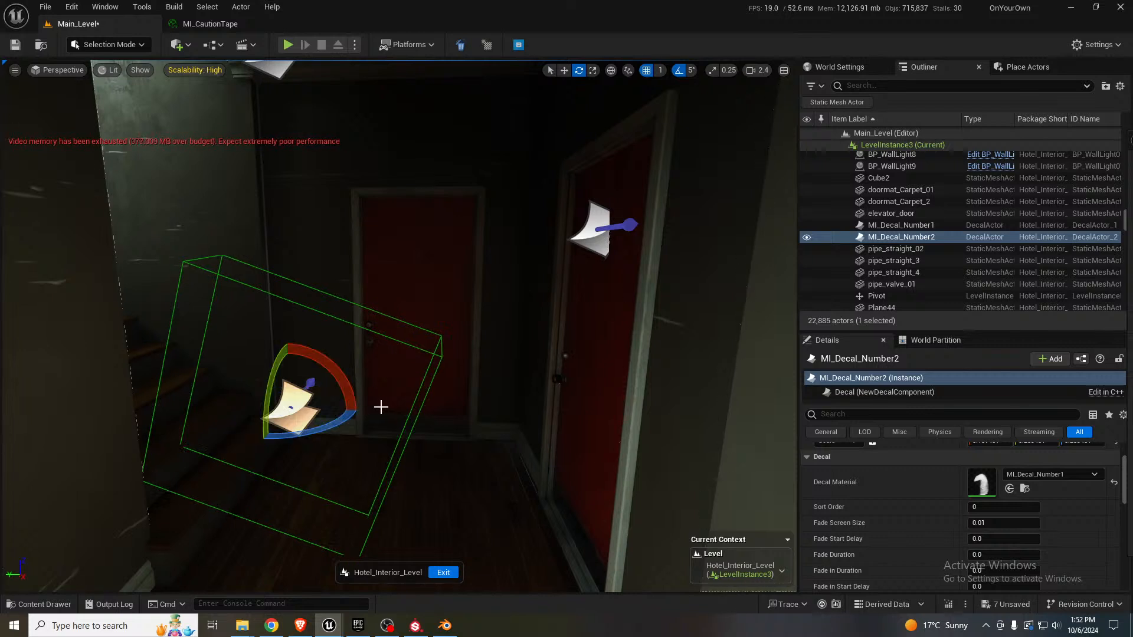
- Move the MI_Decal_Number2 copy onto the wall above the staircase and adjust its placement there
key(w)
drag(271, 411, 147, 129)
key(f)
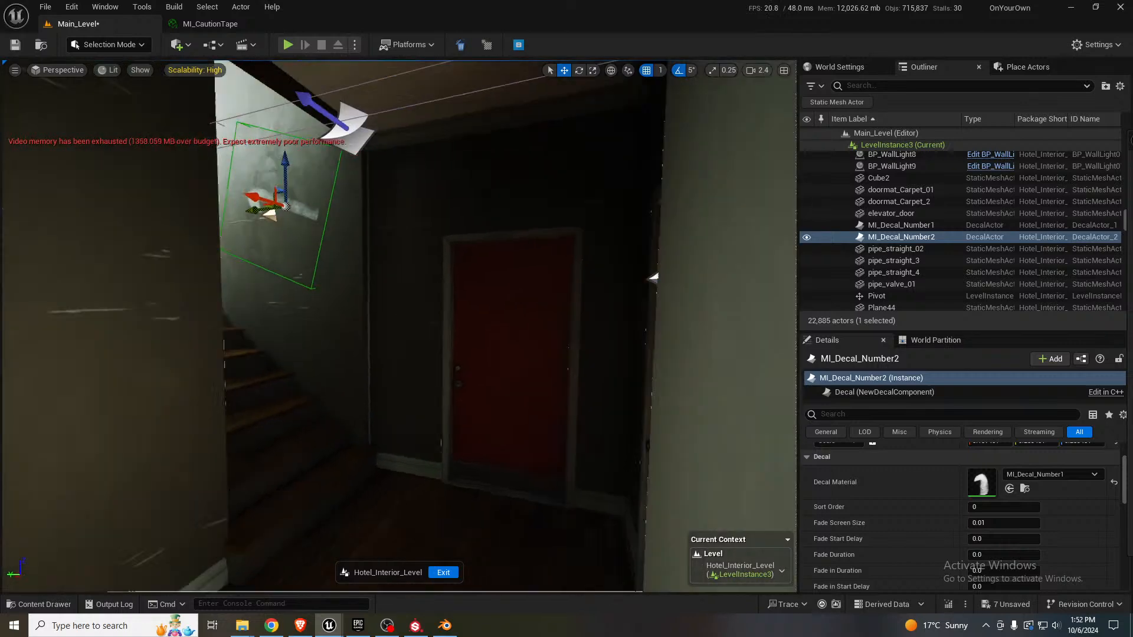
drag(308, 265, 293, 176)
key(s)
right_drag(306, 232, 380, 239)
drag(199, 186, 256, 253)
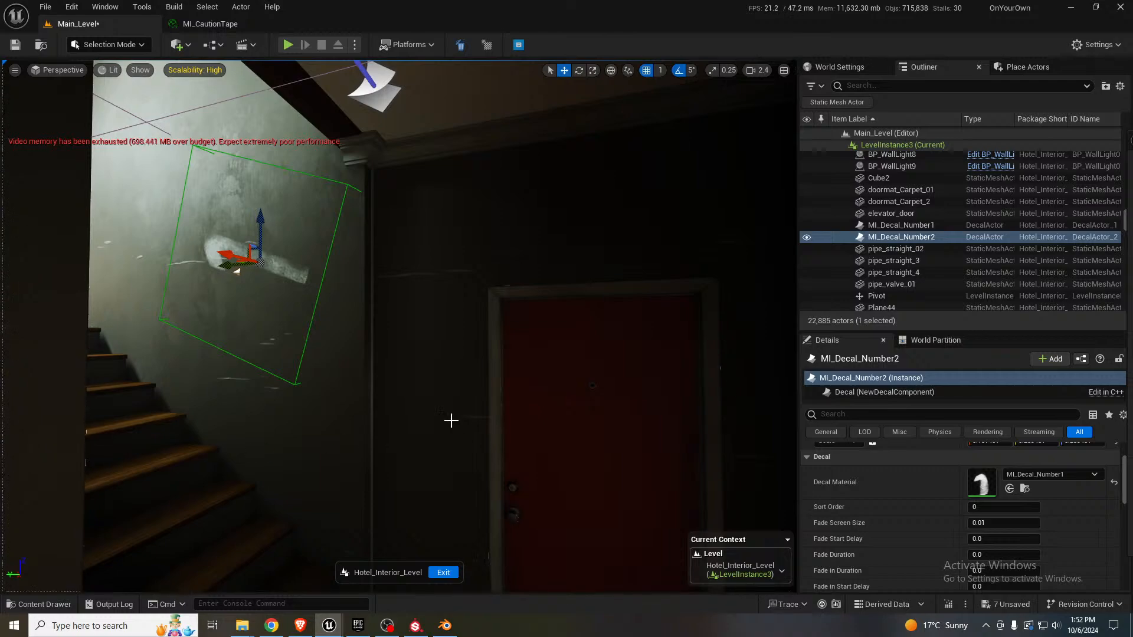
- Look over the painted stairwell wall, the surrounding buildings and the carpeted room with the window beside the stairs
key(s)
right_drag(440, 392, 564, 419)
key(s)
scroll(441, 392, up, 4)
right_drag(410, 419, 454, 420)
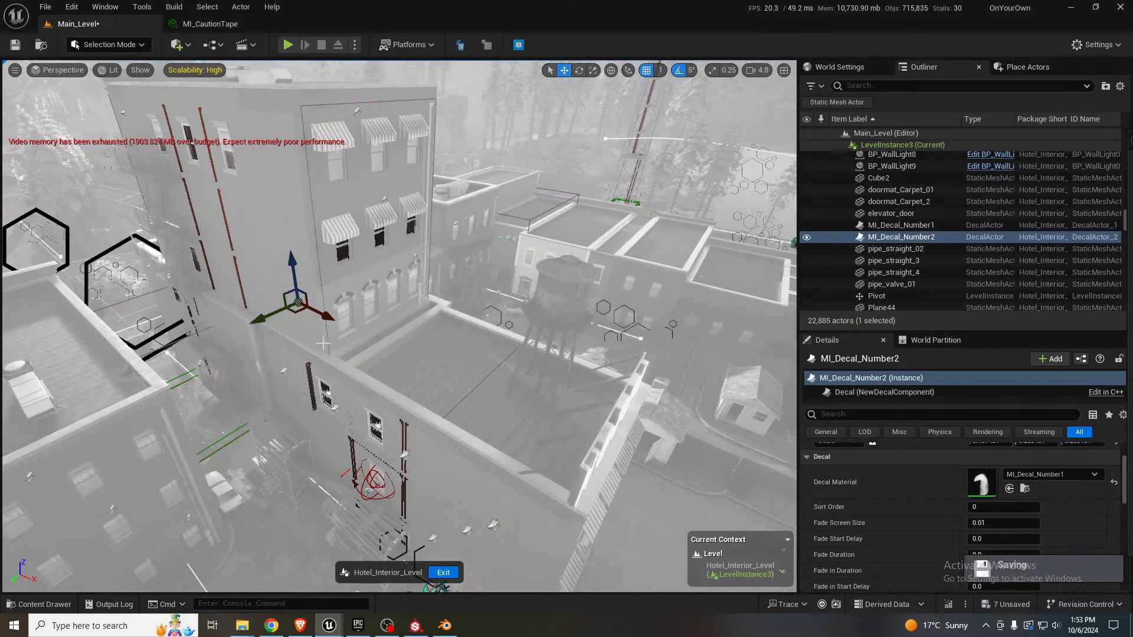
right_drag(323, 343, 421, 312)
key(w)
key(w)
key(w)
key(w)
key(s)
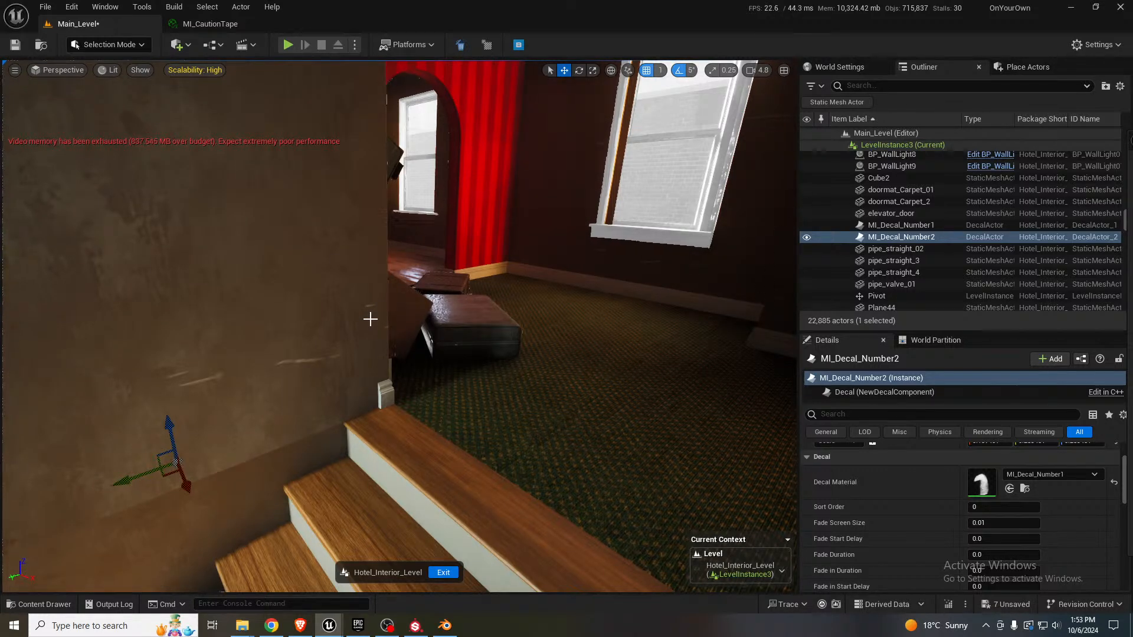
right_drag(403, 326, 482, 332)
key(a)
key(d)
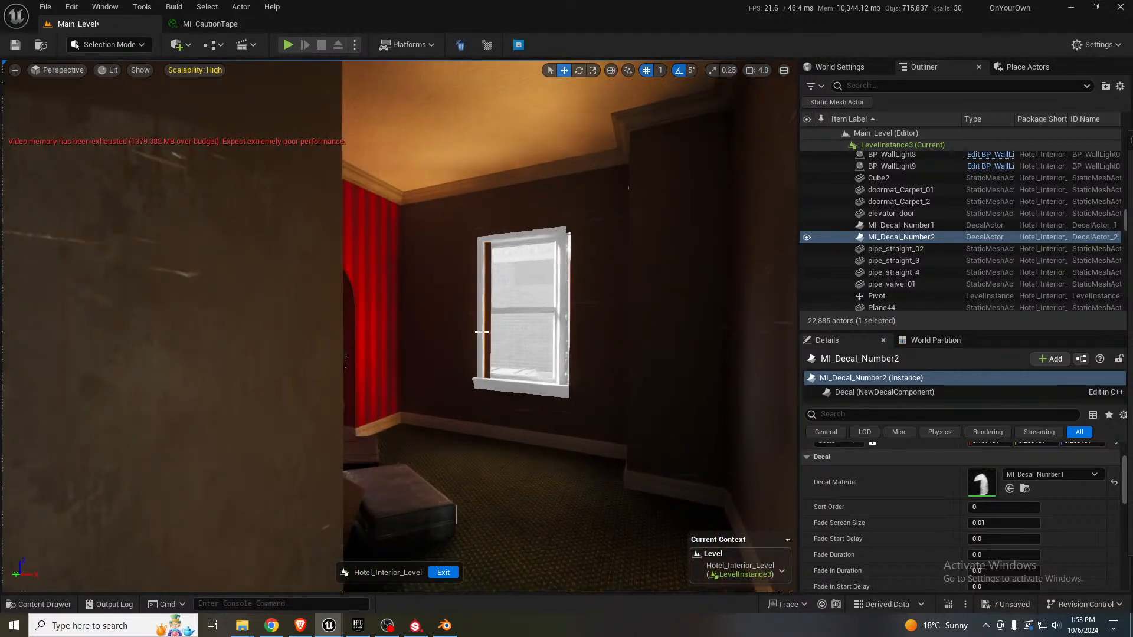
click(446, 342)
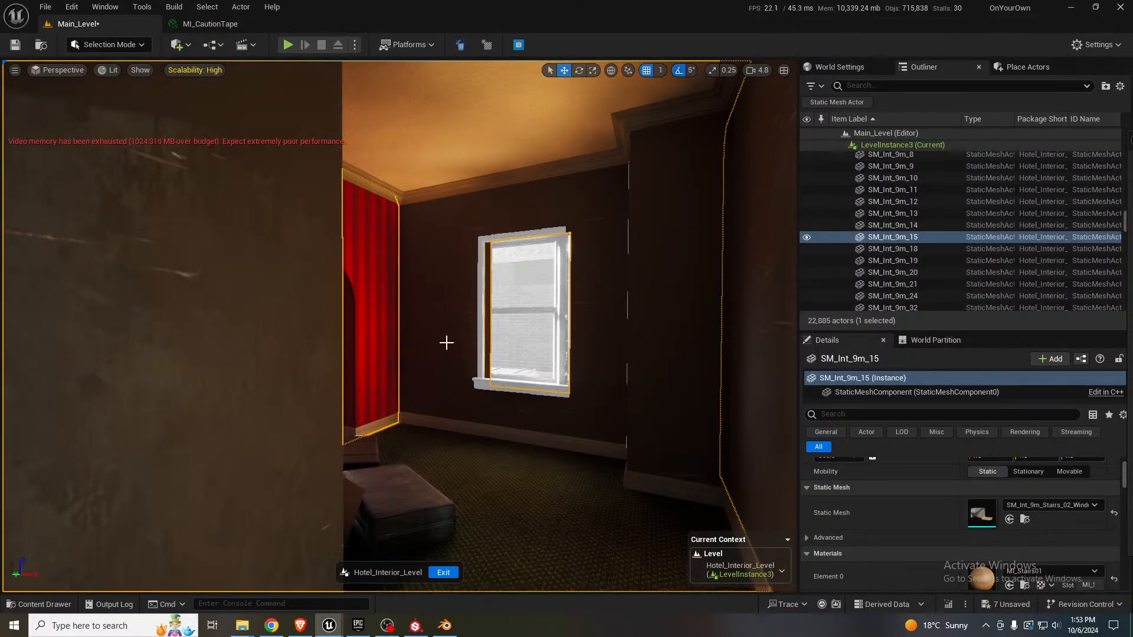
key(Escape)
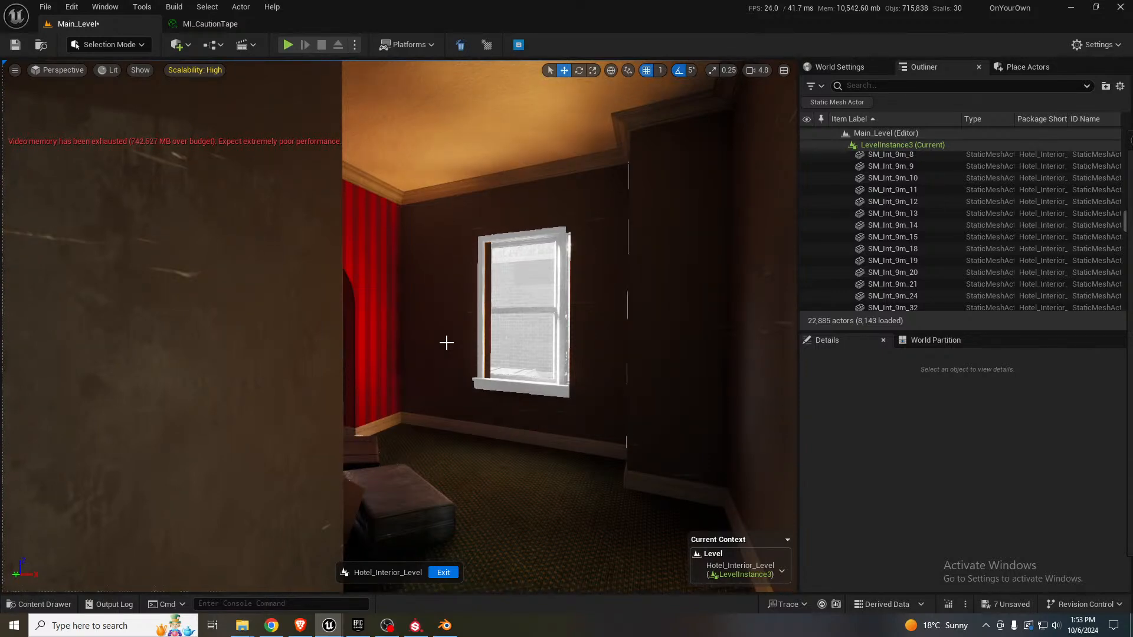
- Leave the Hotel_Interior_Level instance edit mode and save its level changes
mouse_move(446, 342)
right_down()
mouse_move(405, 383)
mouse_move(384, 355)
mouse_move(443, 354)
mouse_move(431, 357)
right_up()
key(s)
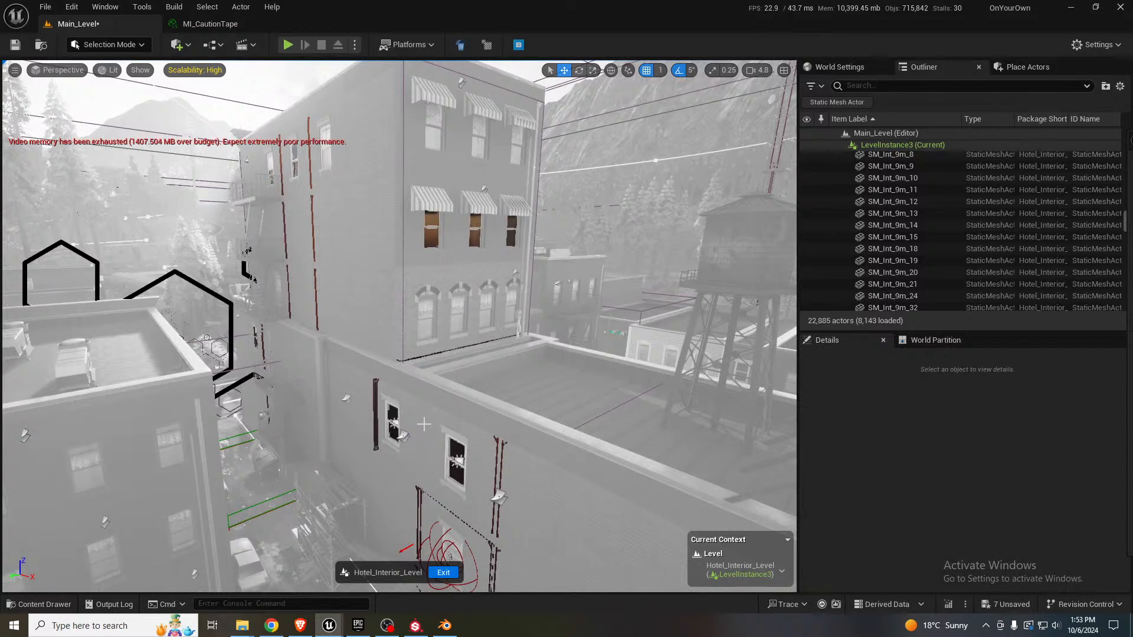
click(443, 572)
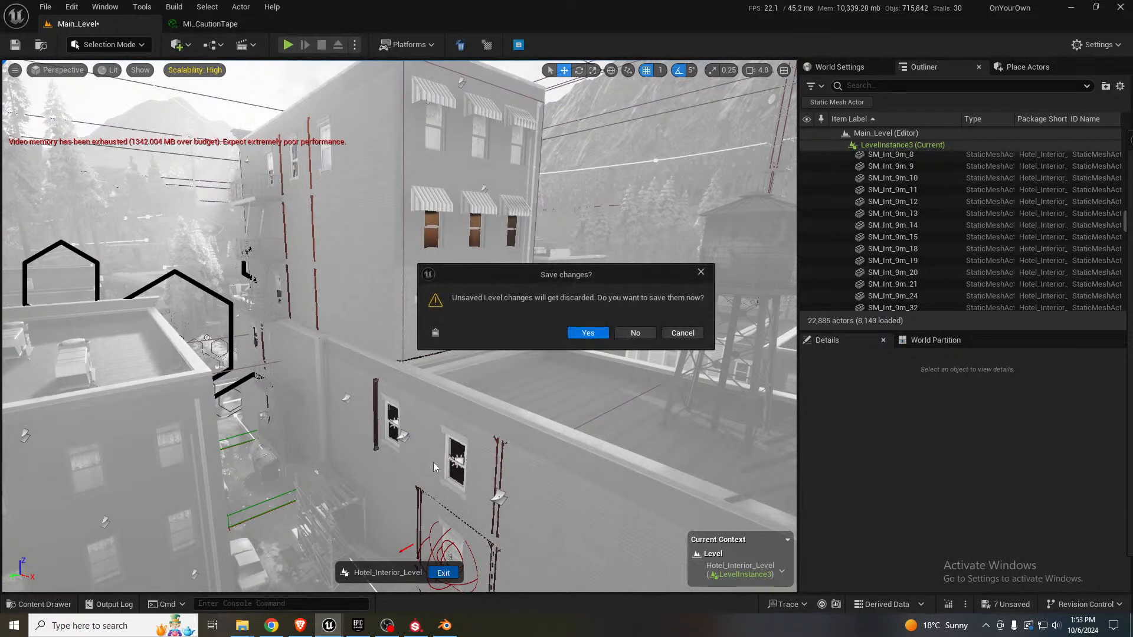
click(587, 333)
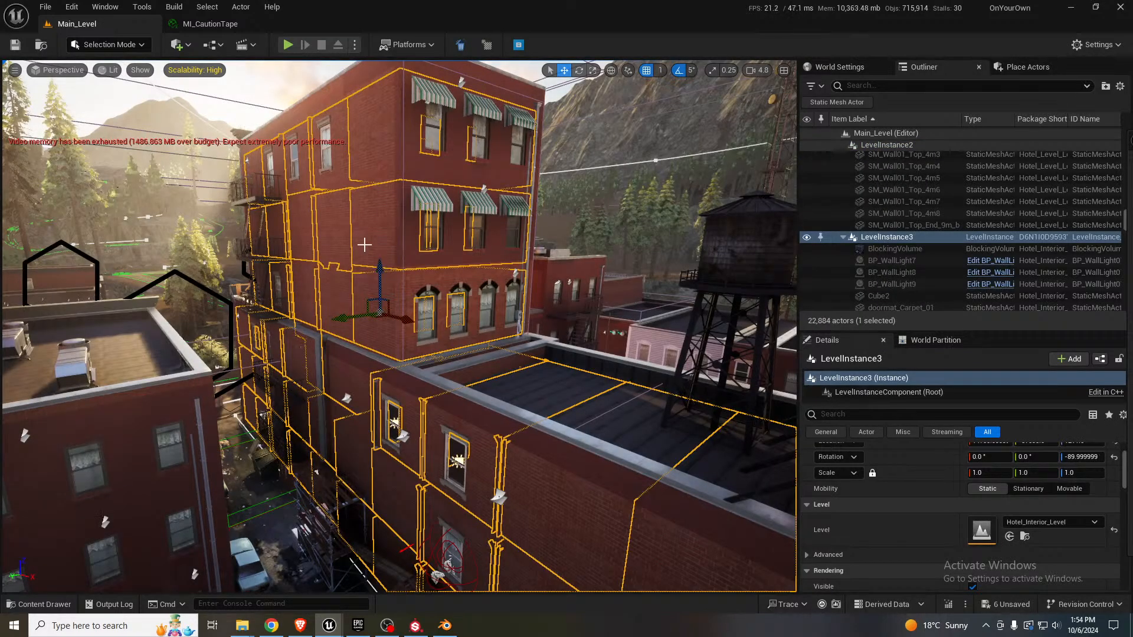
- Examine the hotel's brick exterior, checking how its side wall and windows line up with the interior
right_drag(365, 236, 416, 239)
key(Escape)
key(w)
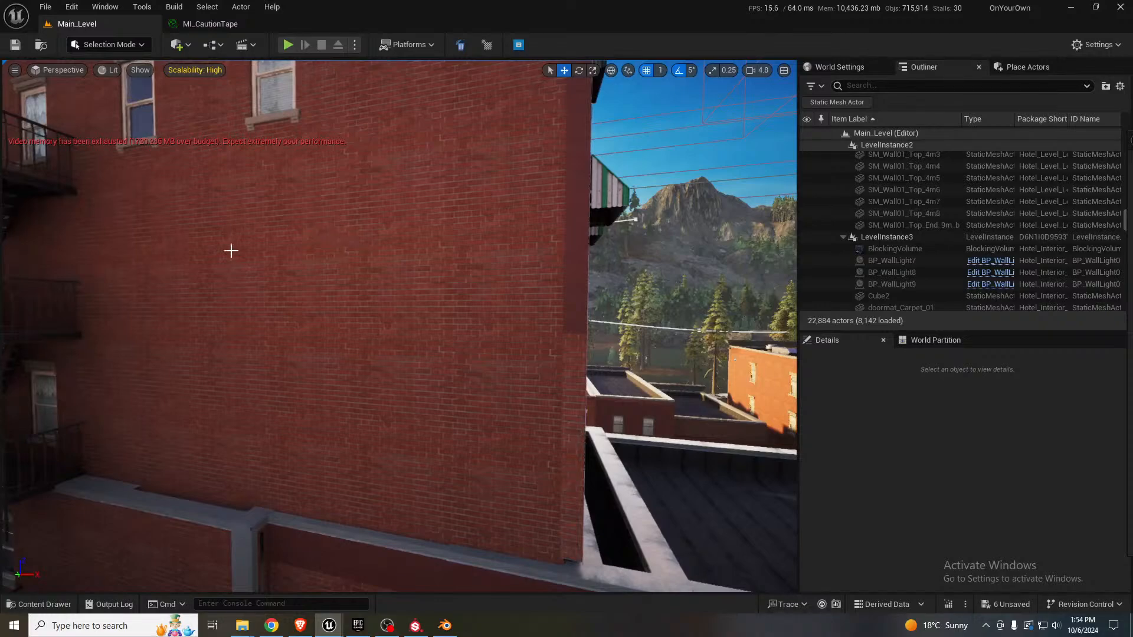
click(257, 237)
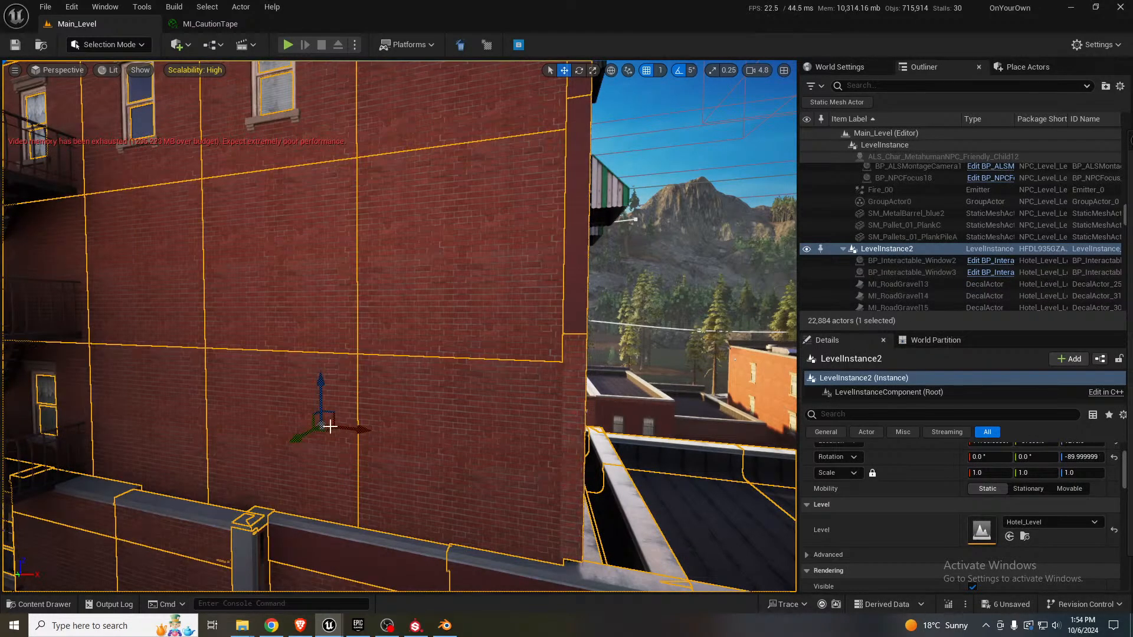
right_drag(419, 219, 419, 180)
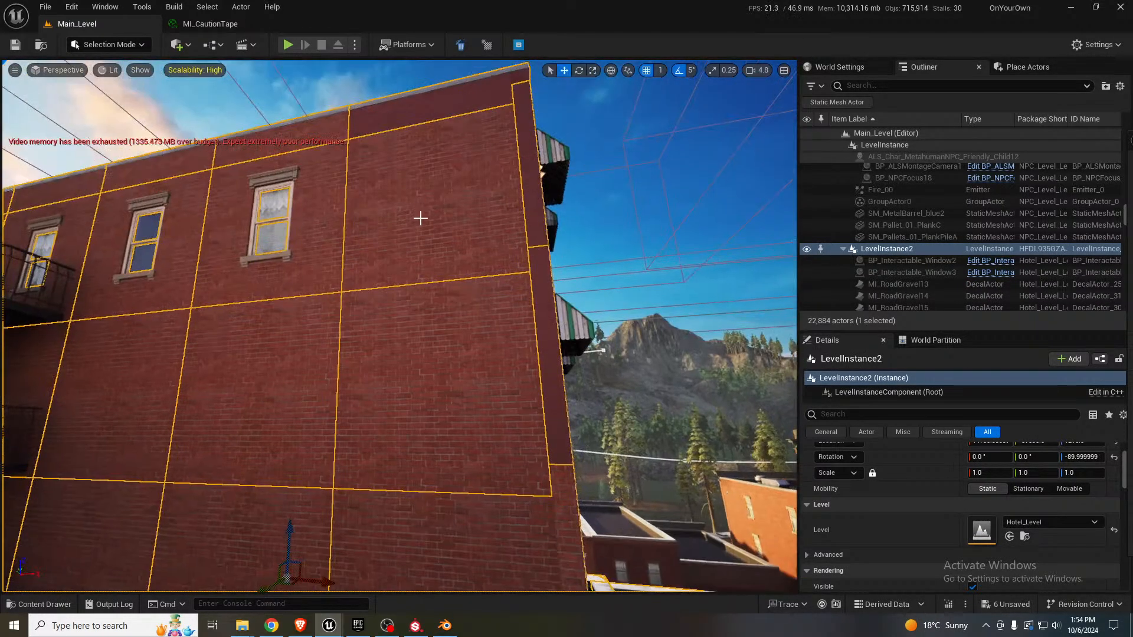
right_drag(311, 324, 270, 338)
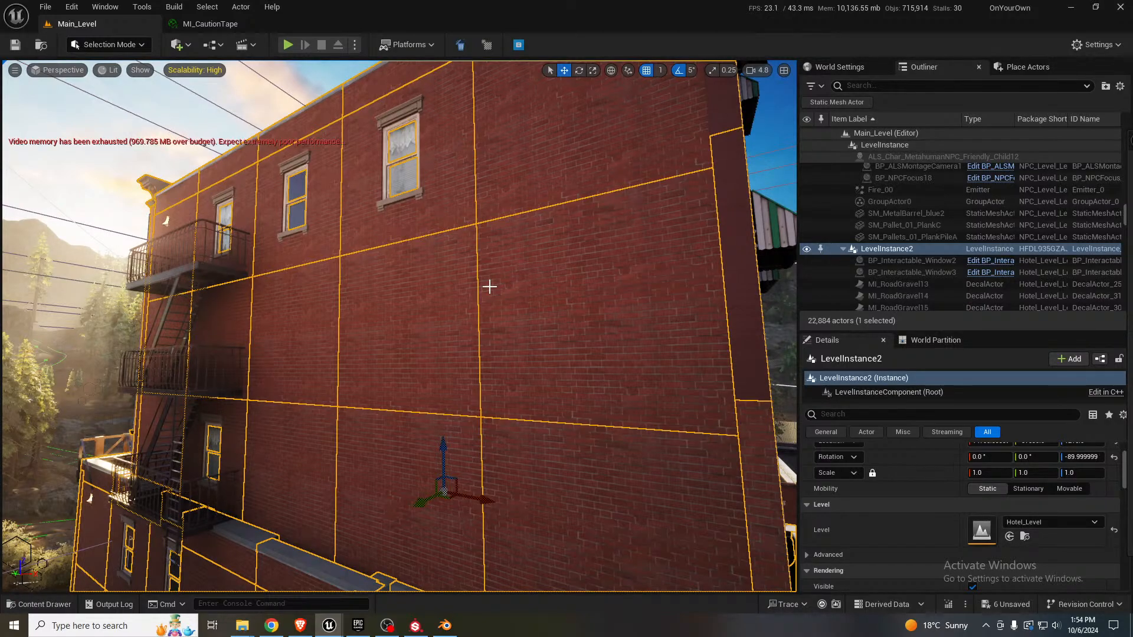
right_drag(534, 203, 626, 339)
key(s)
right_drag(288, 200, 299, 199)
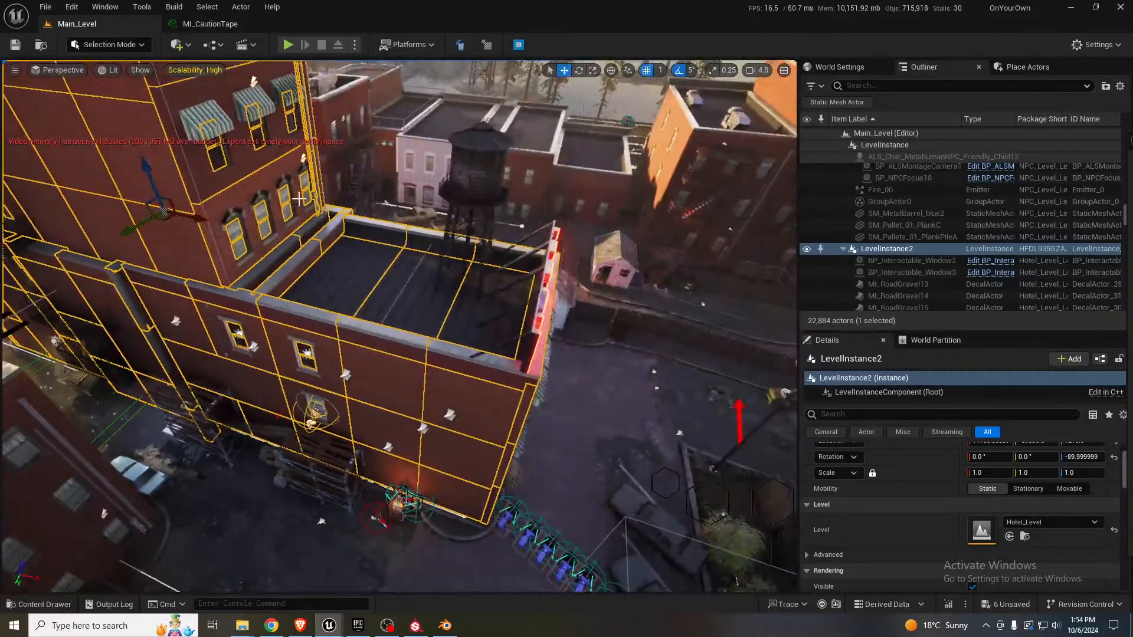
mouse_move(363, 290)
right_down()
mouse_move(354, 254)
mouse_move(363, 289)
right_up()
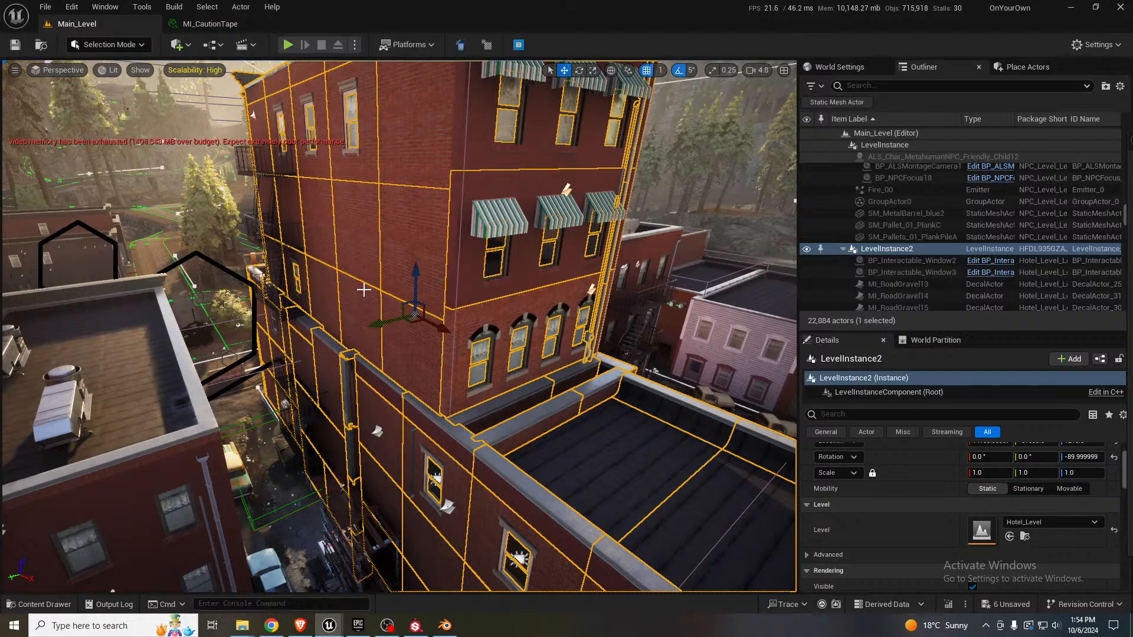
- Open the Hotel_Interior_Level instance for editing from inside the carpeted room
key(w)
right_drag(363, 290, 468, 354)
scroll(501, 257, down, 4)
key(d)
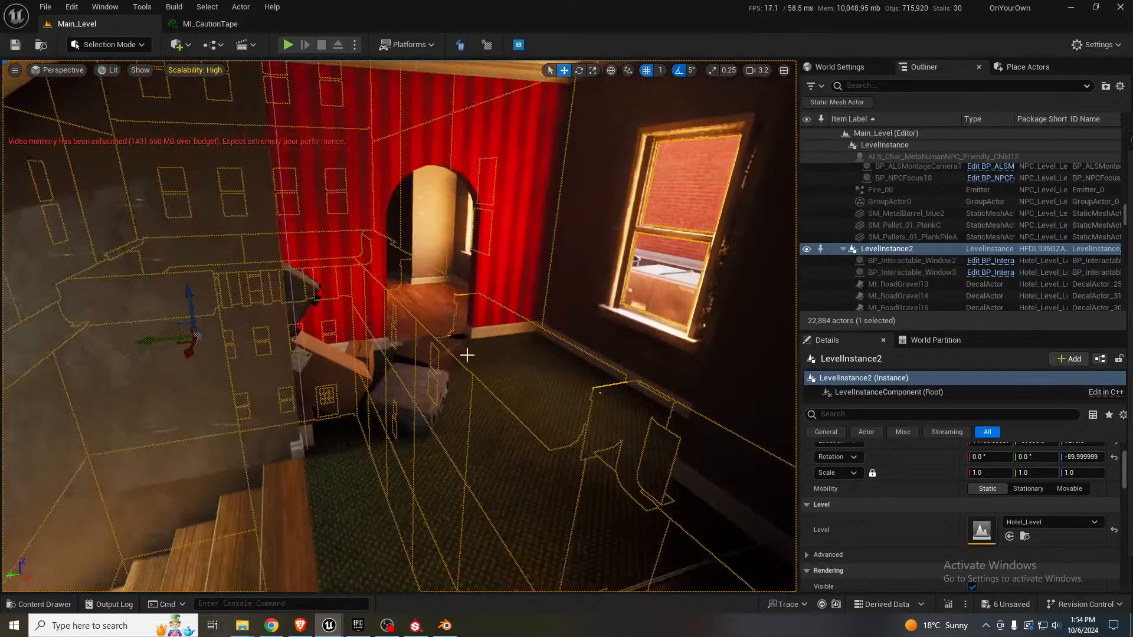
click(535, 380)
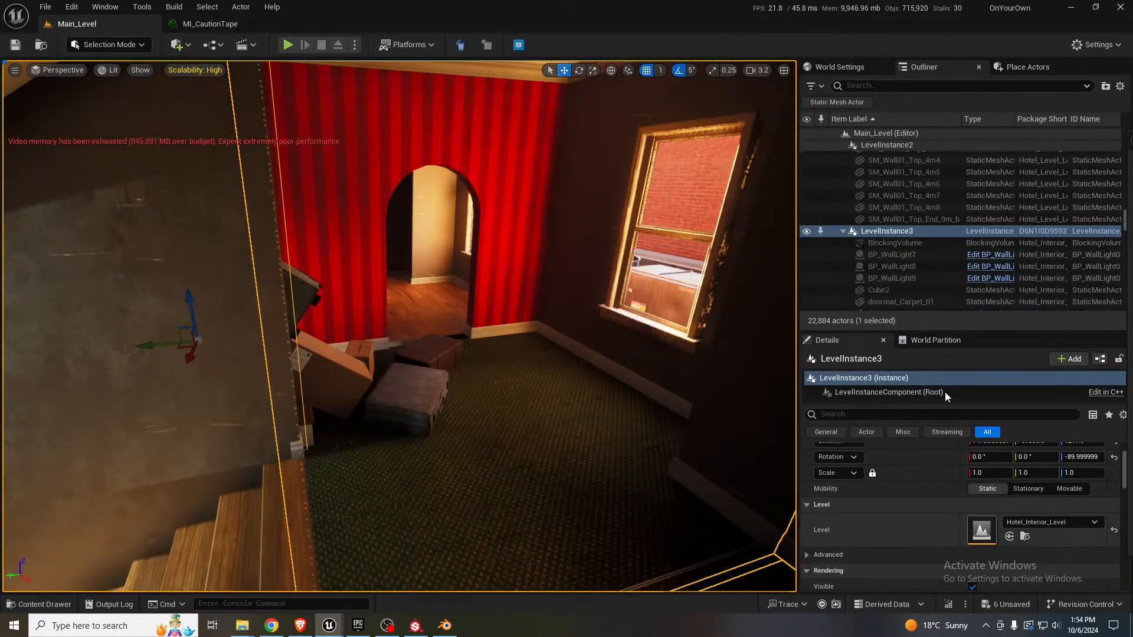
scroll(951, 506, up, 2)
click(947, 467)
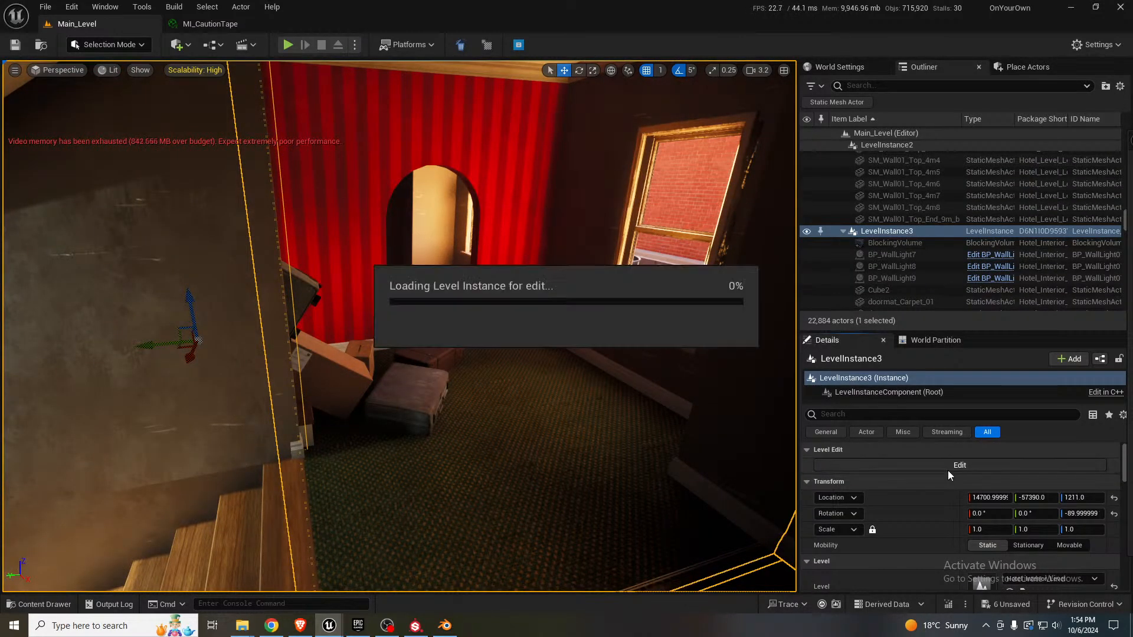
- Duplicate the MI_Decal_Number2 painted decal from the stairwell wall to the red striped wall beside the boxes
right_drag(543, 407, 460, 395)
right_drag(578, 407, 479, 423)
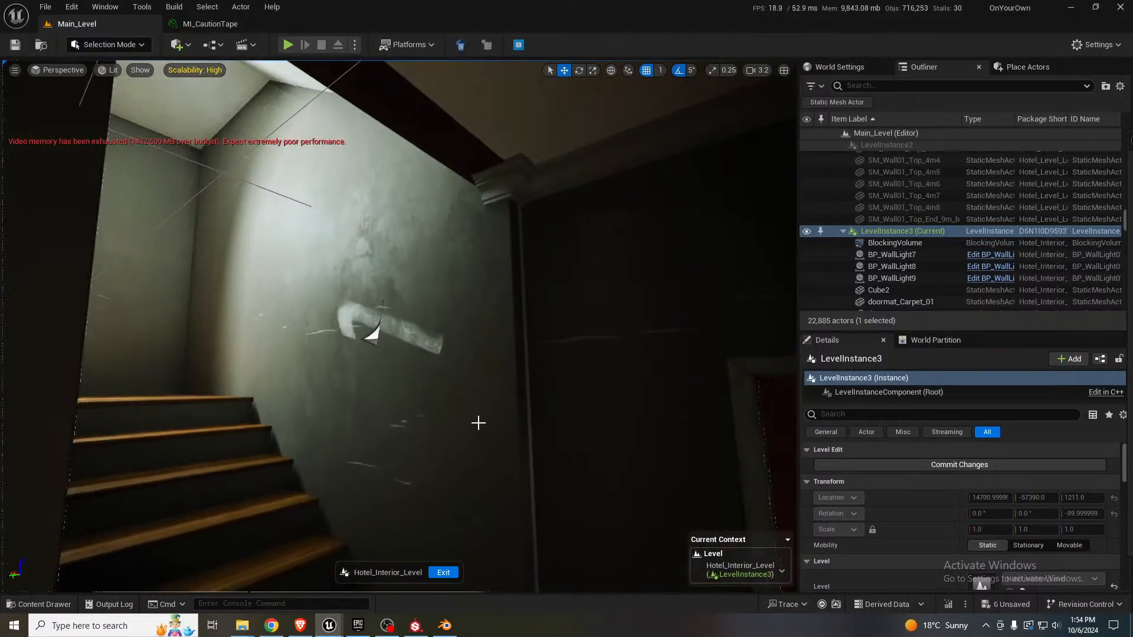
click(374, 335)
right_drag(455, 372, 372, 407)
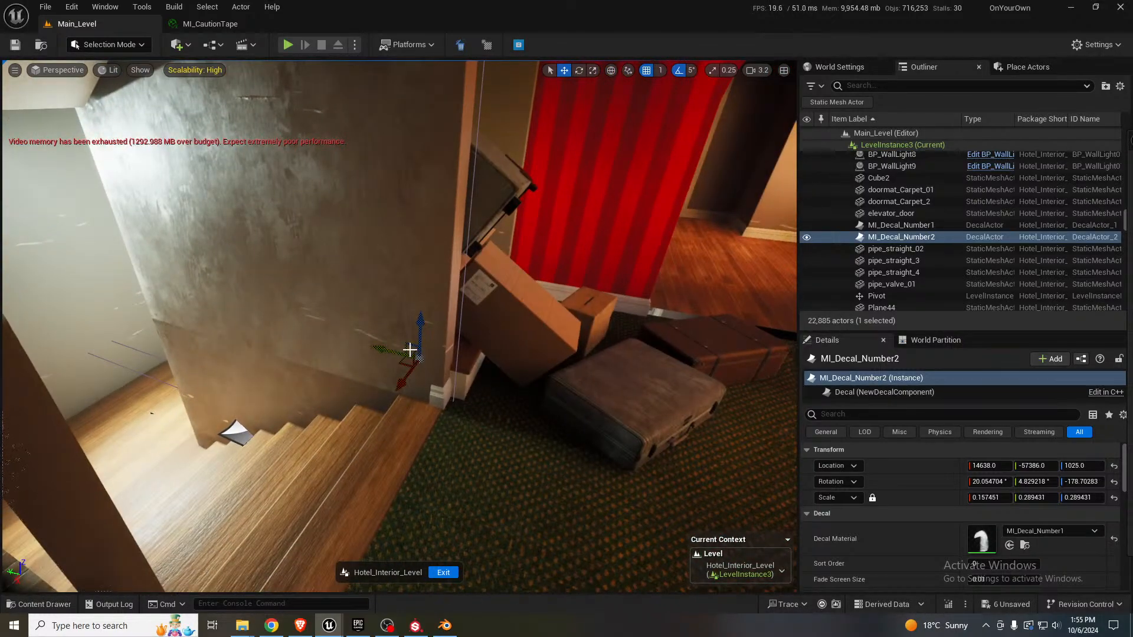
alt+drag(409, 347, 622, 192)
right_drag(622, 191, 619, 230)
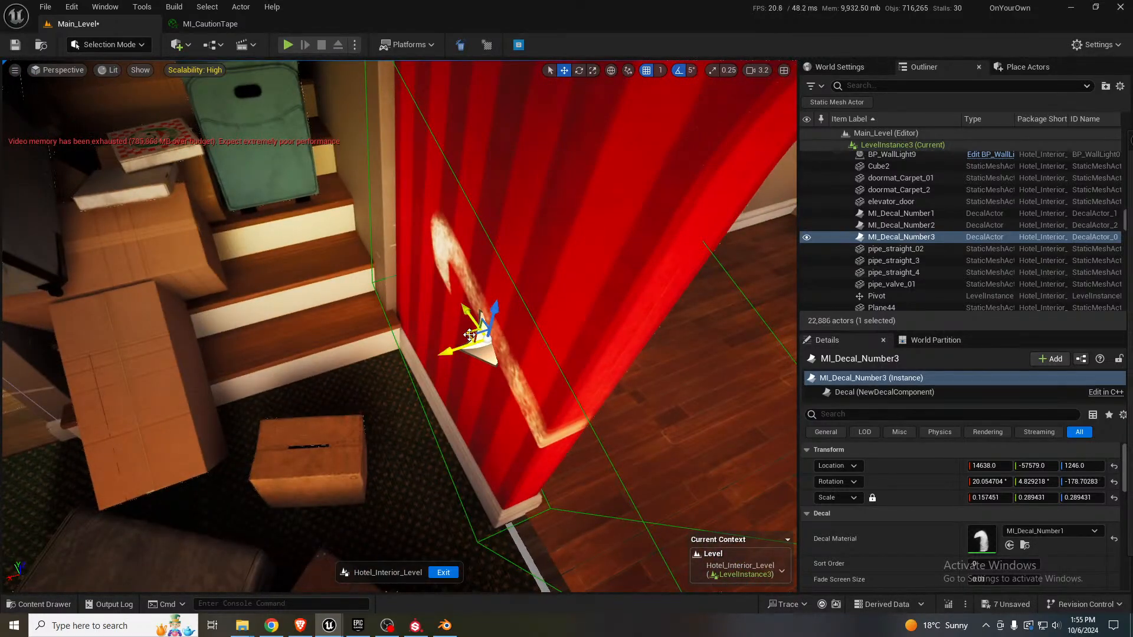
- Move the new decal copy through the archway and up onto the dark wall above the wooden staircase
drag(469, 335, 564, 322)
right_drag(597, 314, 538, 329)
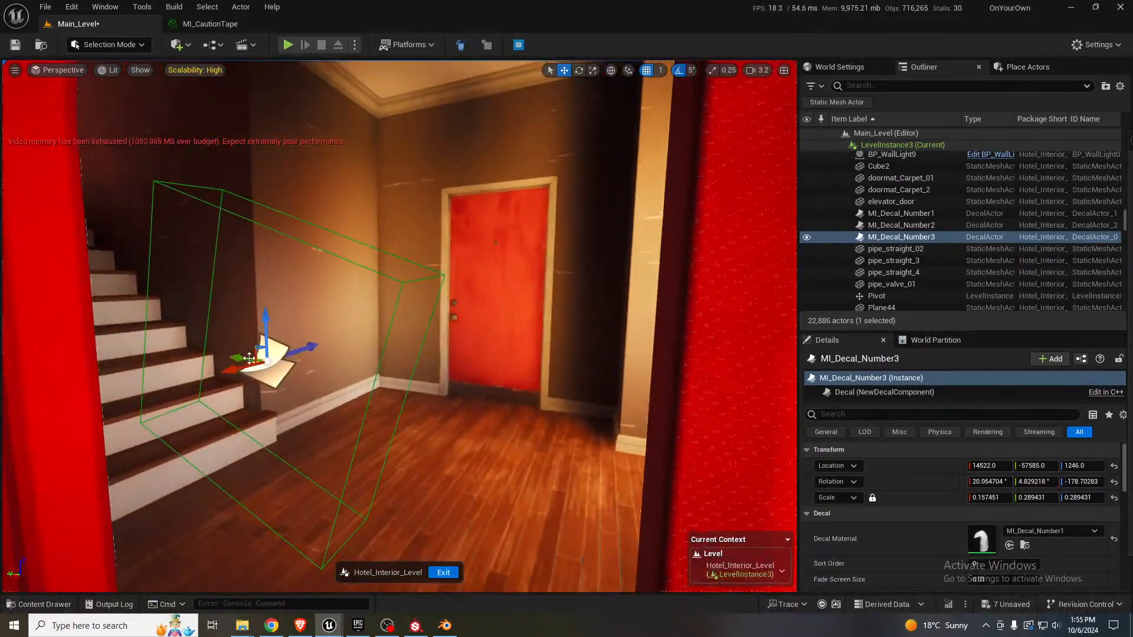
drag(254, 354, 289, 199)
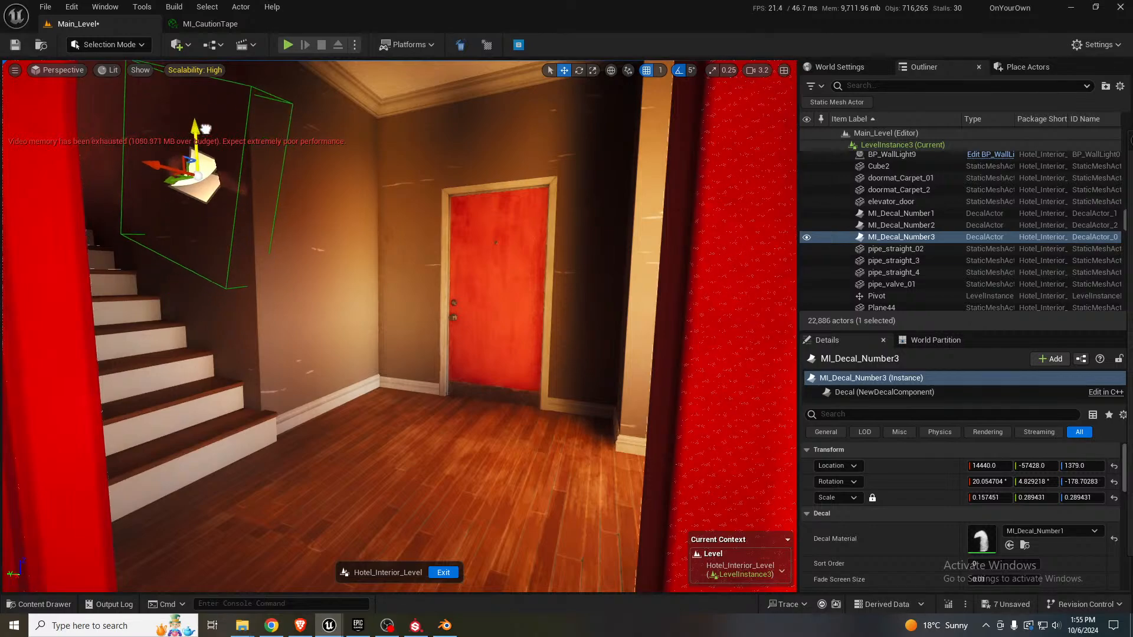
right_drag(205, 129, 207, 118)
- Deselect the decal and inspect the stair hall, the red door and the plain wall of the carpeted room
click(266, 244)
right_drag(266, 245, 319, 298)
key(w)
right_drag(399, 326, 313, 321)
key(s)
key(a)
key(d)
key(s)
right_drag(316, 263, 310, 262)
key(s)
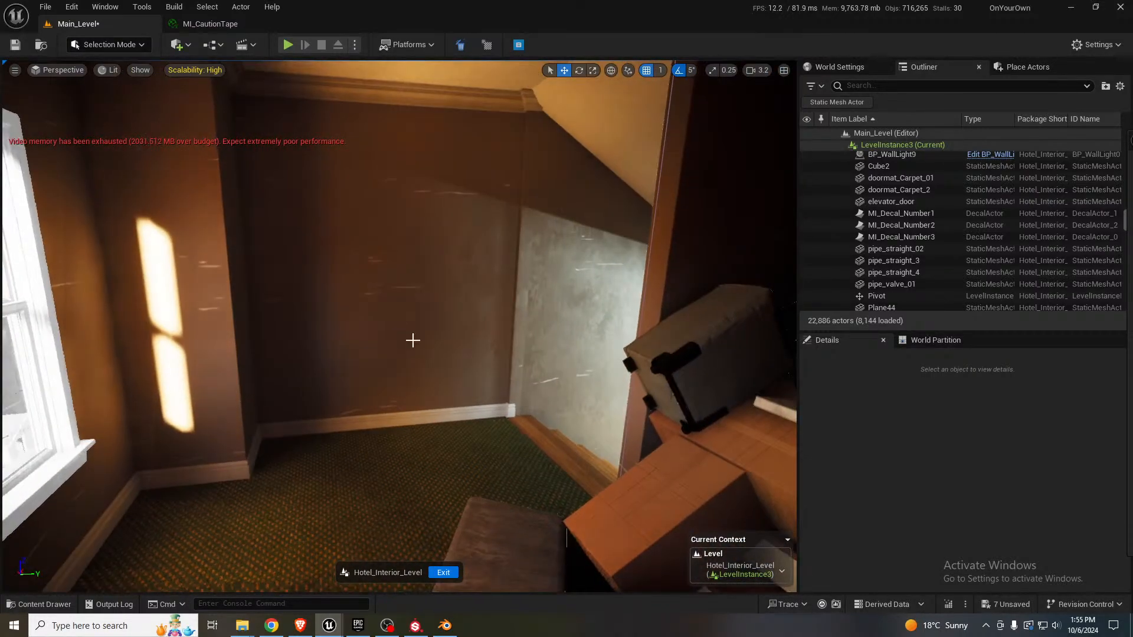
key(s)
right_drag(413, 340, 649, 346)
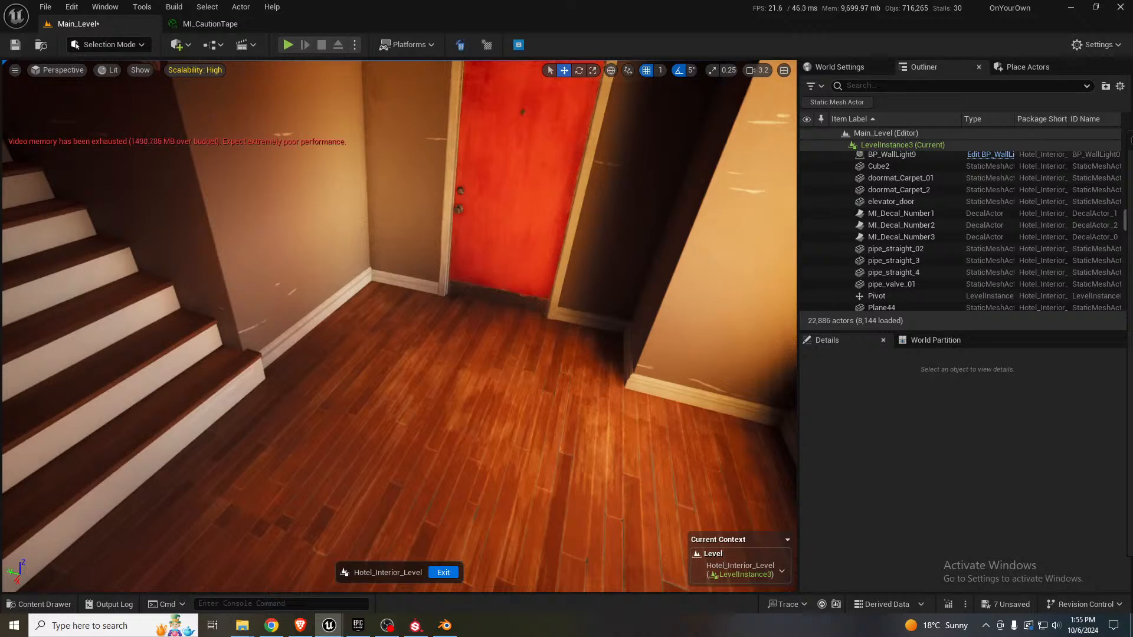
- Delete the plain SM_Int_Wall_4m16 wall at the end of the carpeted room
click(466, 267)
click(435, 261)
click(413, 255)
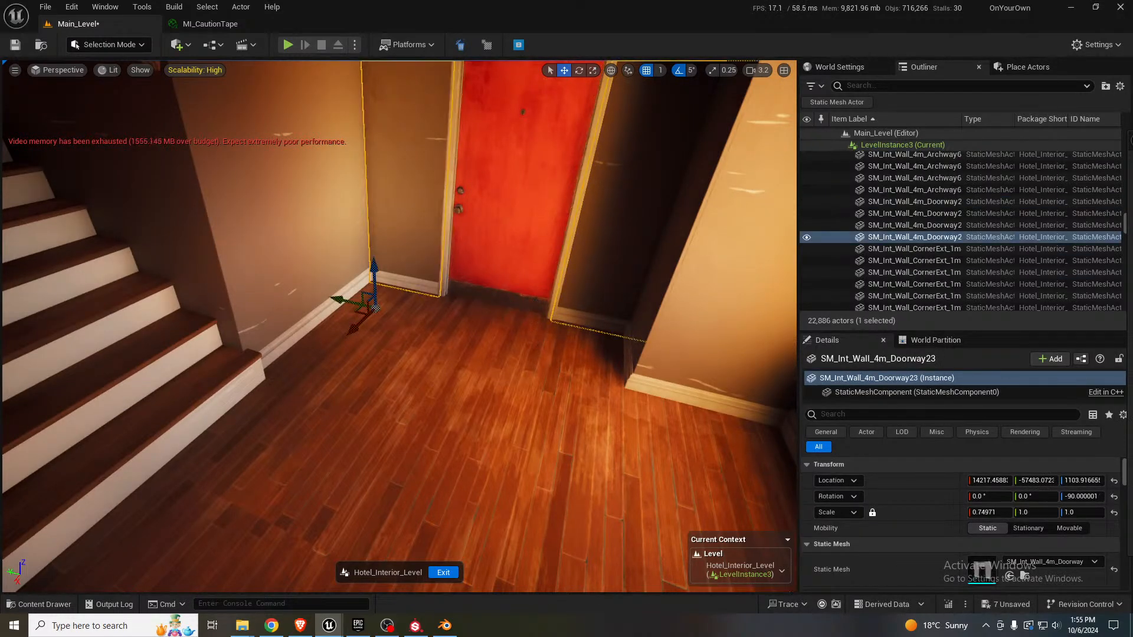
right_drag(410, 265, 260, 266)
key(w)
click(338, 263)
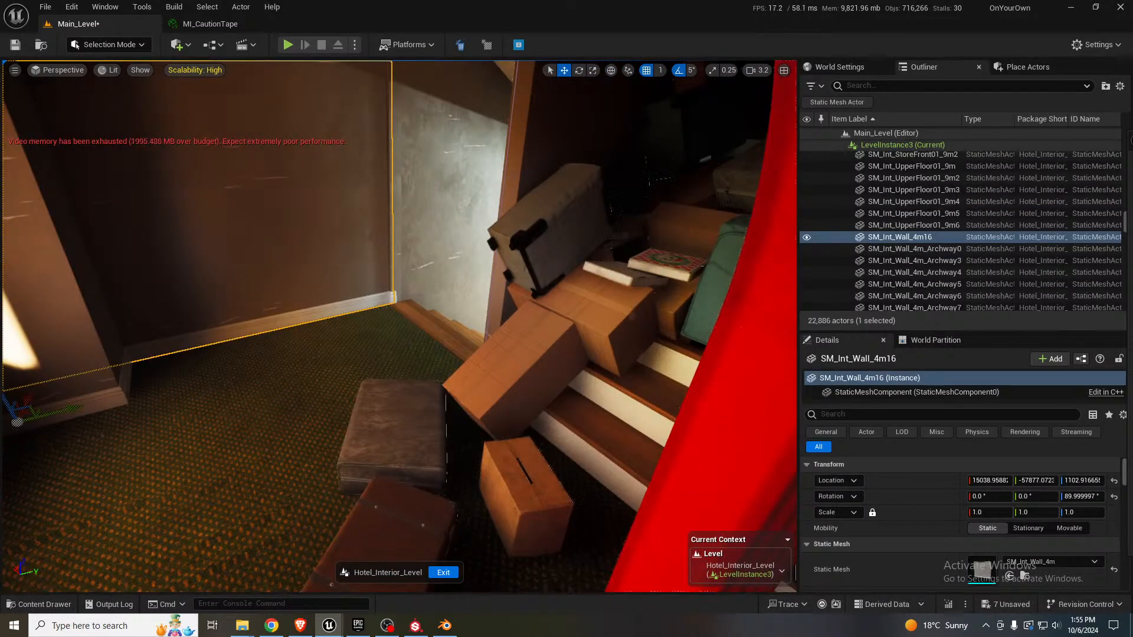
key(f)
key(Delete)
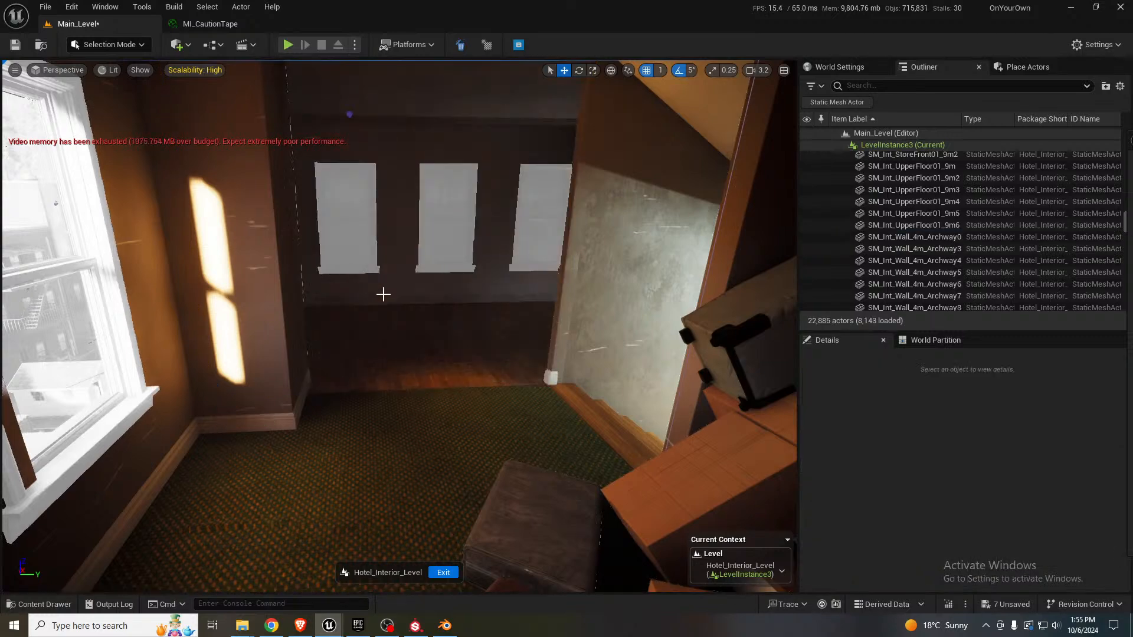
- Duplicate the doorway wall together with its red door and frame, bringing the copies toward the carpeted room
right_drag(400, 301, 649, 302)
key(w)
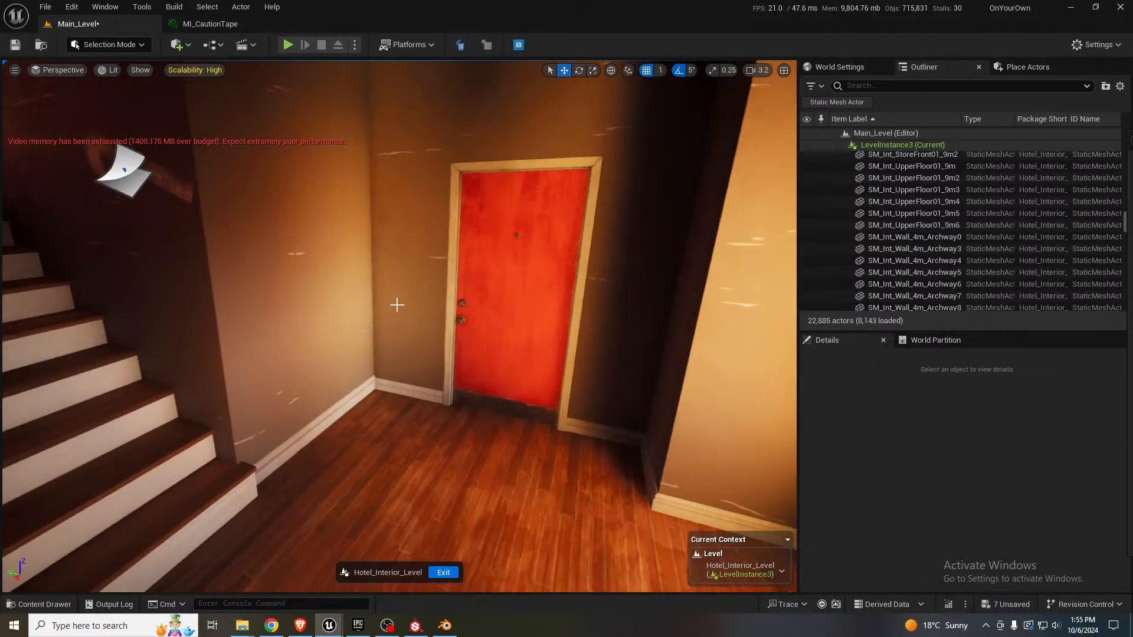
click(446, 288)
ctrl+click(495, 293)
ctrl+click(485, 359)
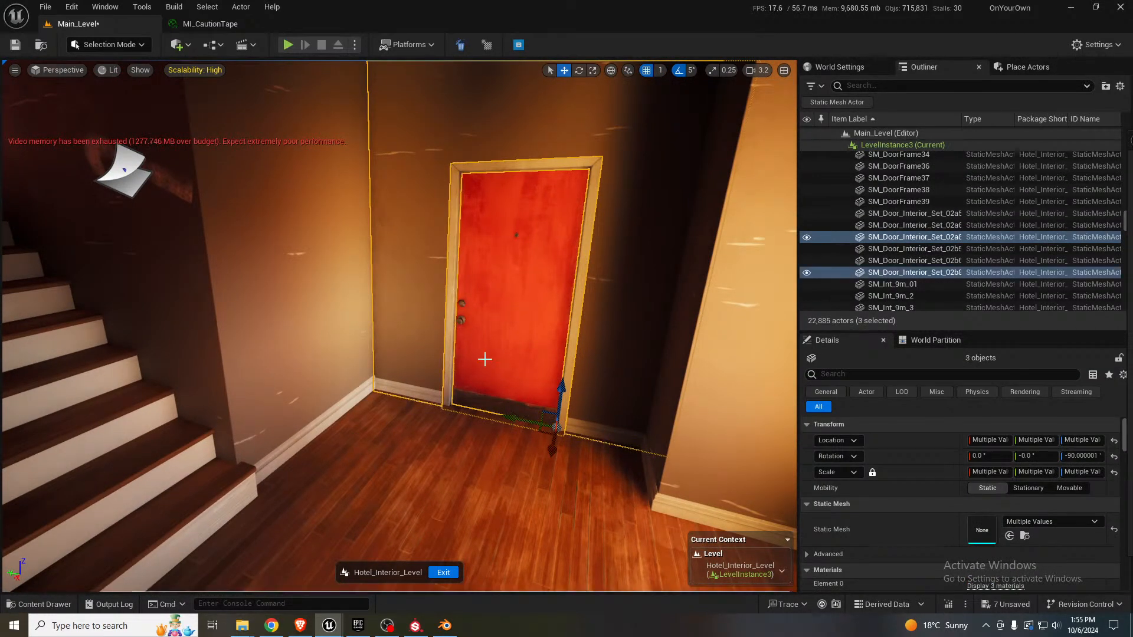
right_drag(484, 360, 655, 437)
key(s)
right_drag(340, 370, 389, 330)
key(w)
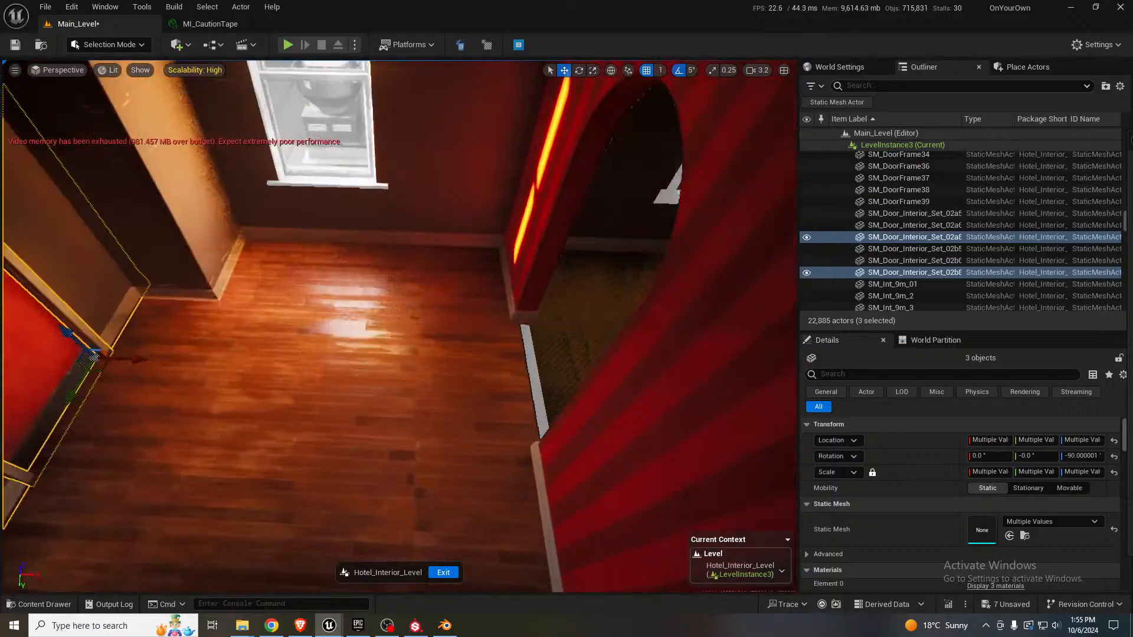
alt+drag(126, 382, 668, 415)
right_drag(668, 415, 790, 413)
key(w)
right_drag(480, 417, 640, 416)
- Rotate the copied doorway wall, door and frame by -180 degrees around the vertical axis
key(e)
right_drag(378, 461, 375, 465)
key(s)
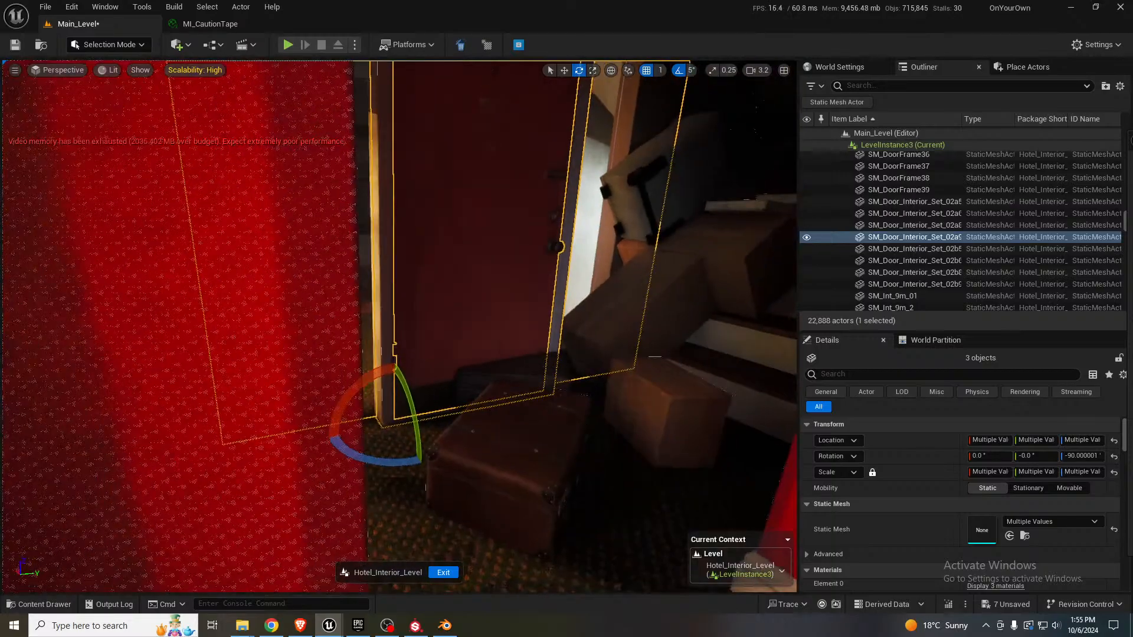
drag(377, 460, 432, 477)
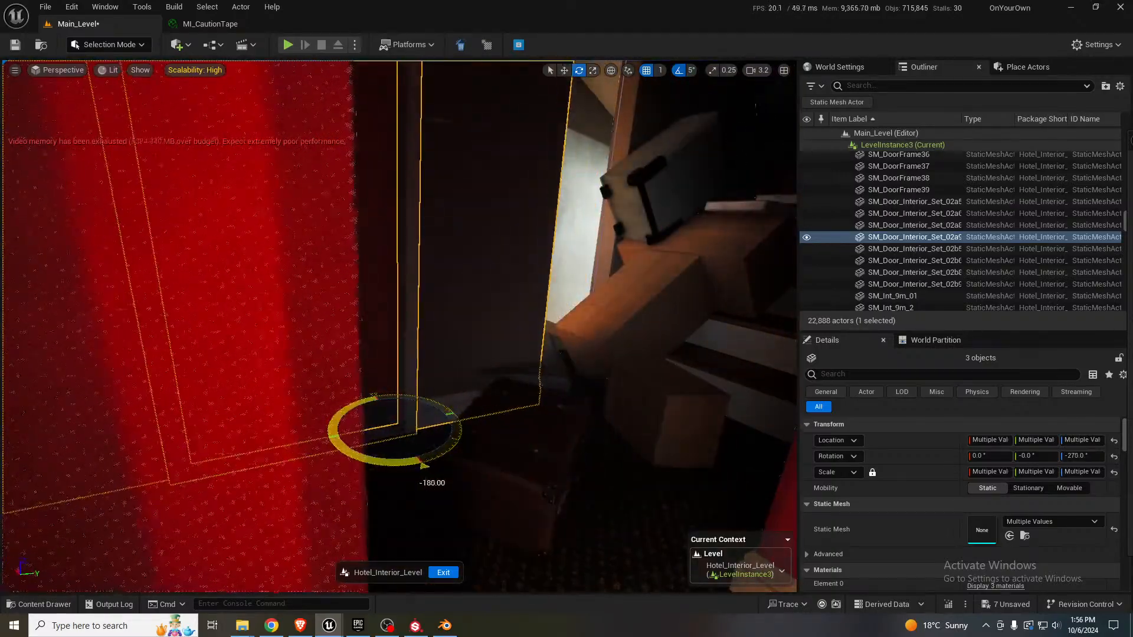
- Move the copied doorway wall, red door and frame into the gap at the end of the carpeted room, flush with the neighbouring wall
key(w)
right_drag(422, 464, 417, 440)
key(s)
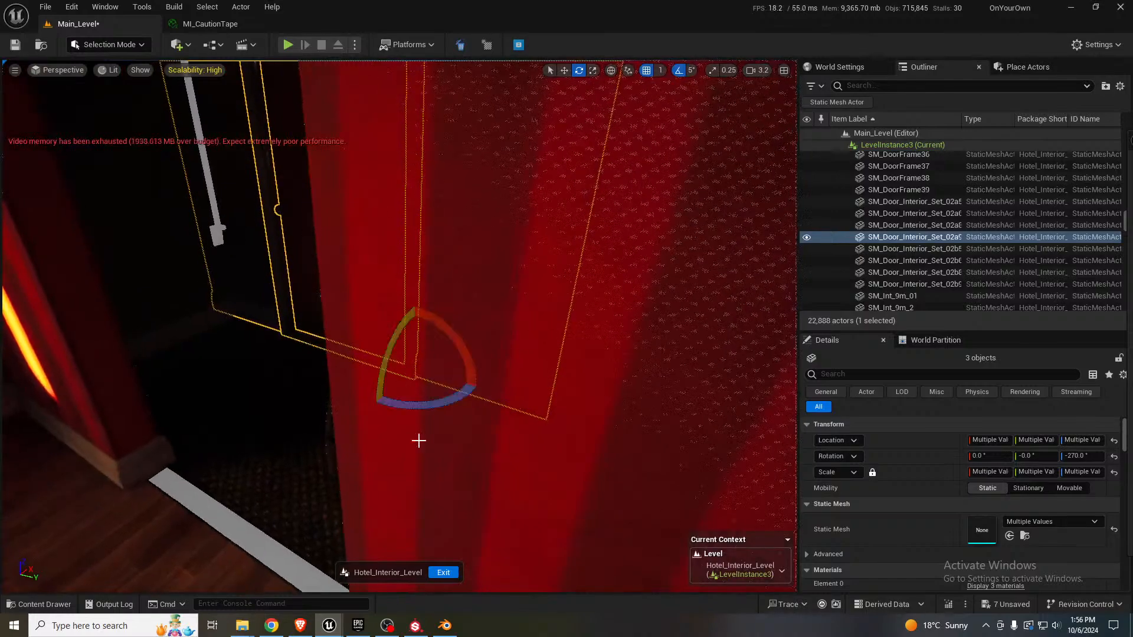
key(w)
drag(435, 366, 666, 278)
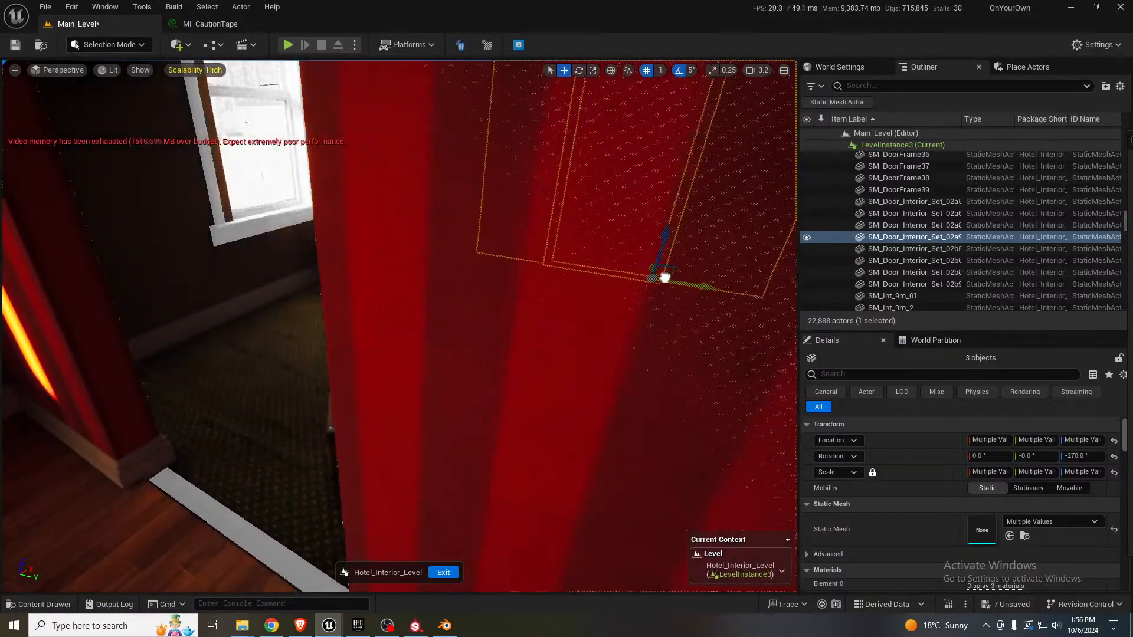
right_drag(667, 278, 354, 305)
key(w)
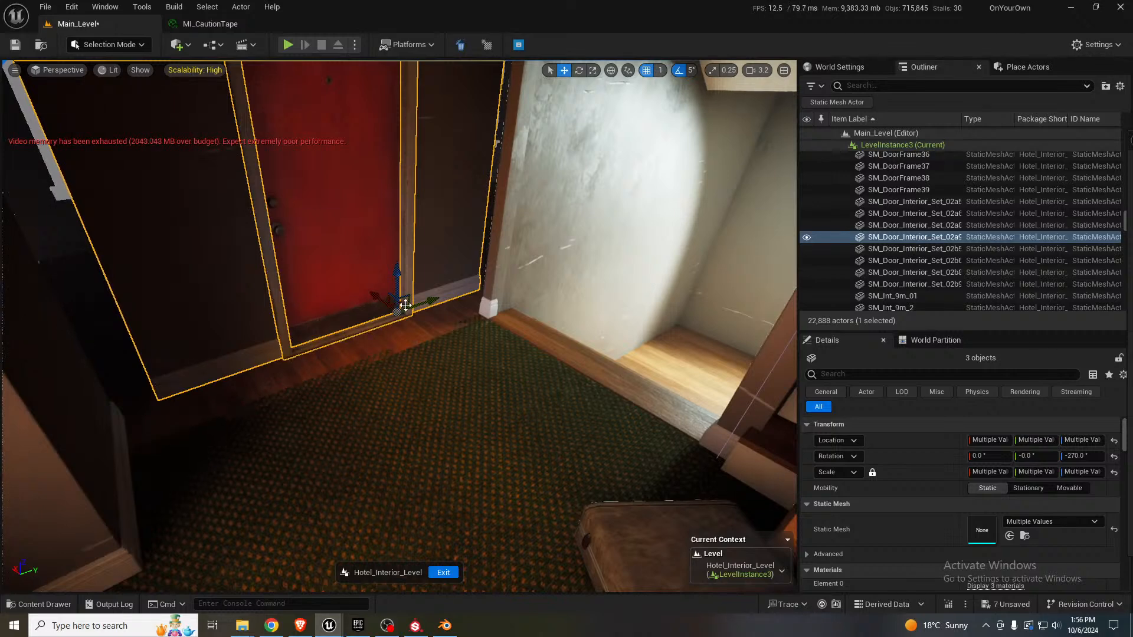
drag(398, 303, 405, 335)
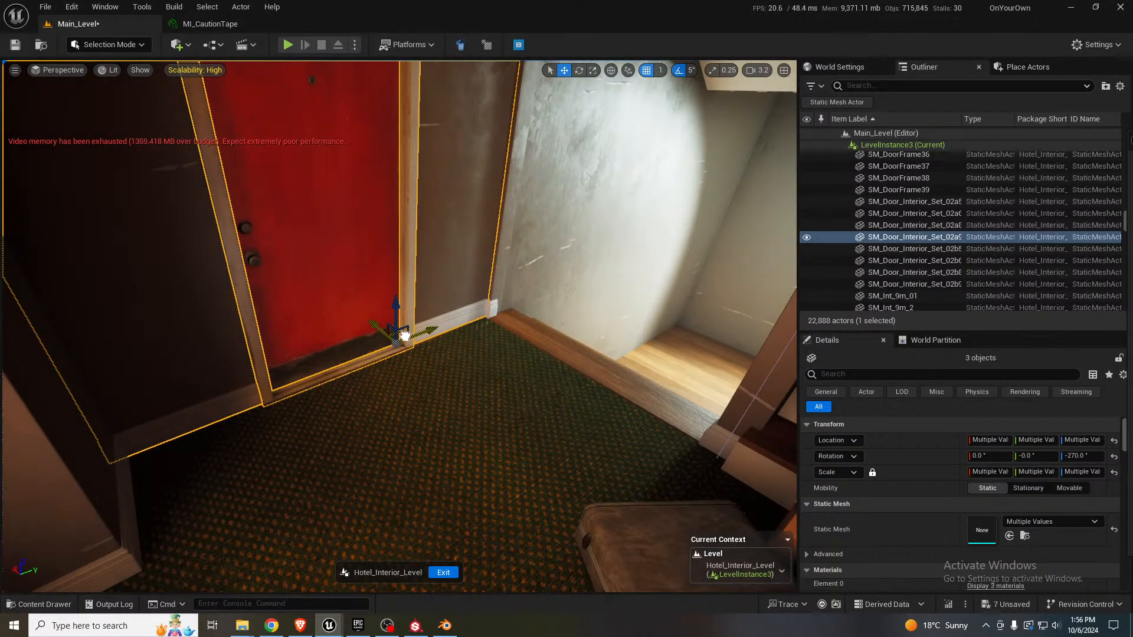
right_drag(405, 336, 341, 376)
- Try the SM_Door_Interior_Set_02c and SM_Door_Interior_Set_02d meshes on the copied red door
click(387, 418)
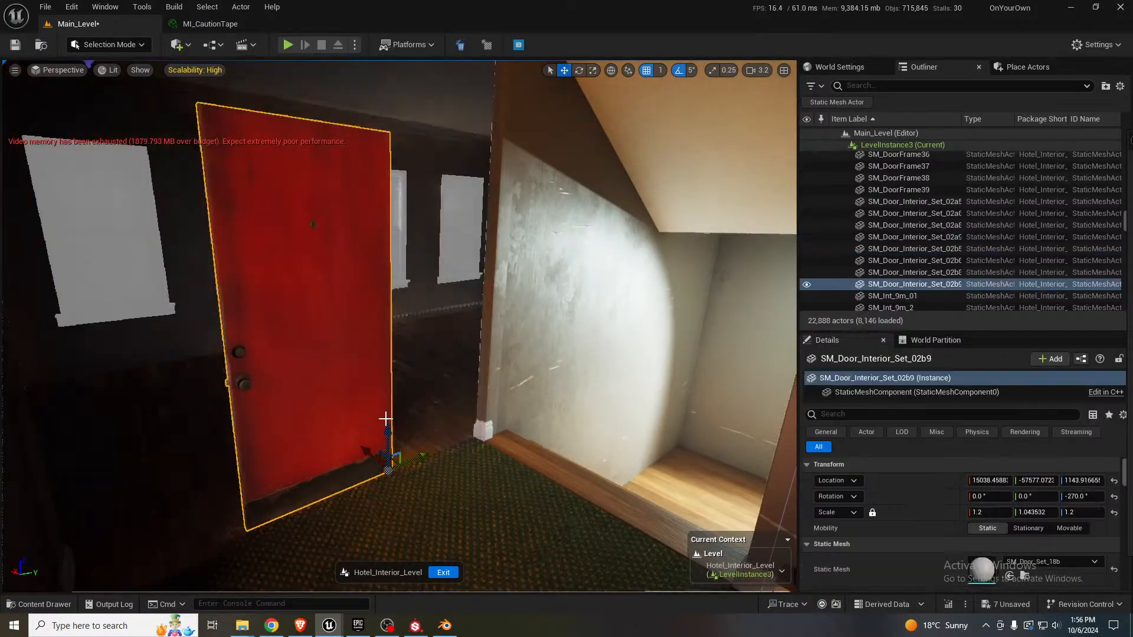
right_drag(738, 472, 688, 473)
key(w)
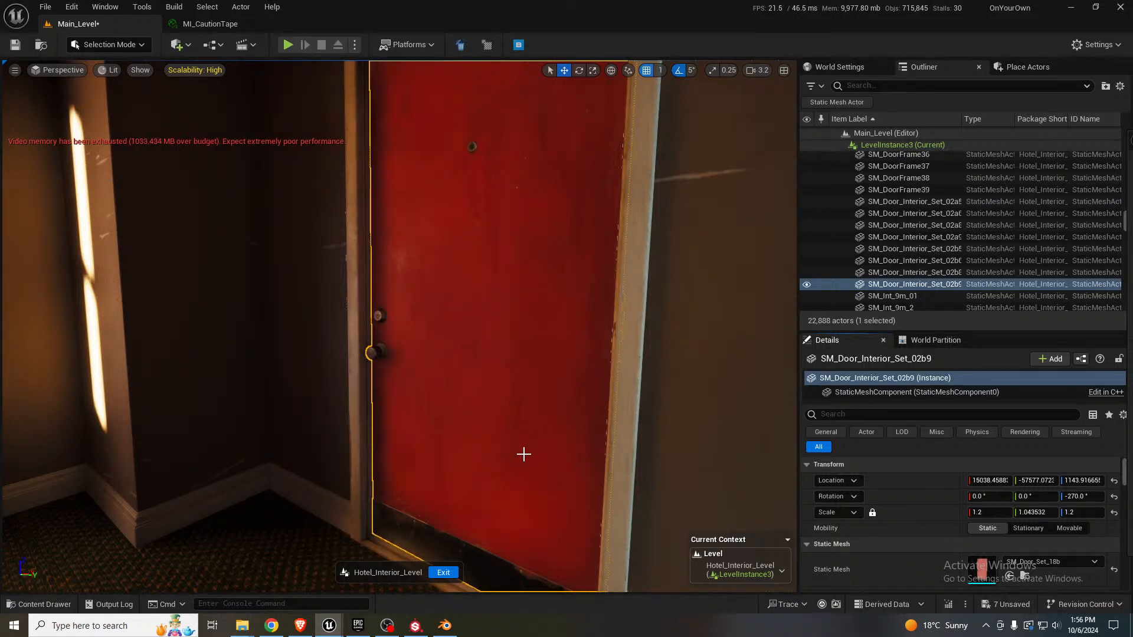
click(1008, 576)
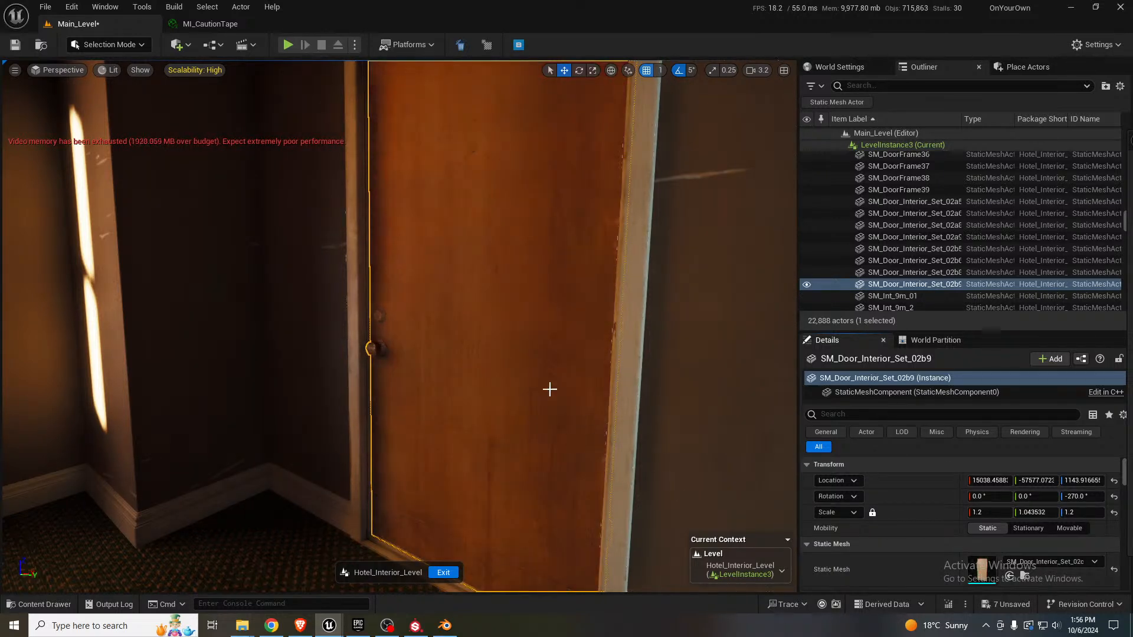
mouse_move(509, 357)
right_down()
mouse_move(522, 401)
mouse_move(509, 345)
right_up()
key(s)
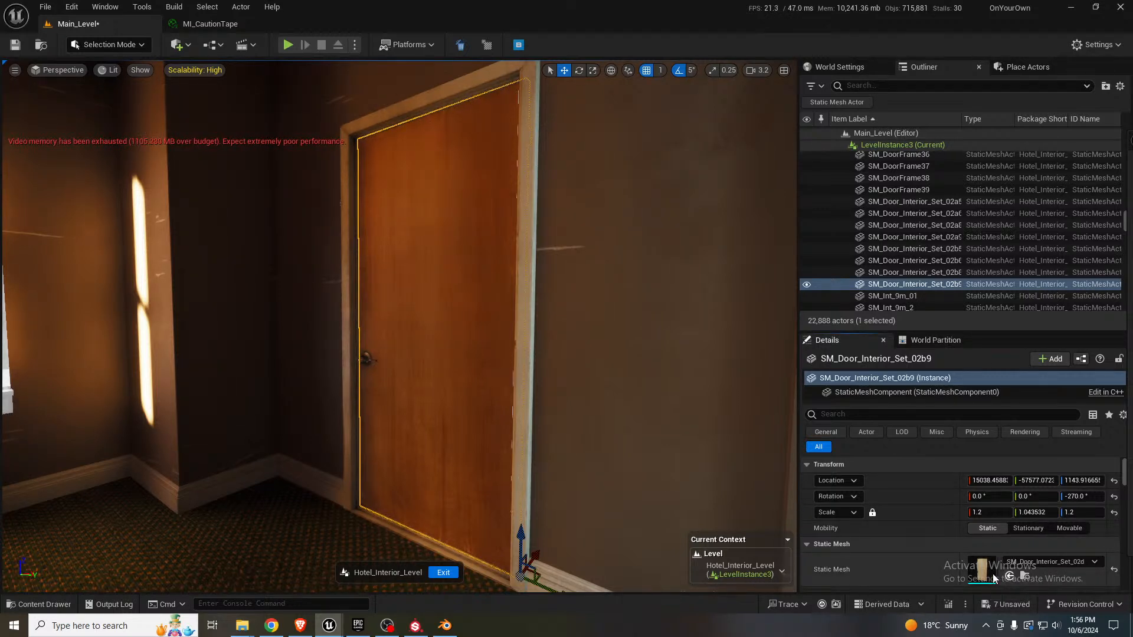
key(a)
right_drag(431, 448, 475, 448)
key(w)
scroll(501, 449, down, 3)
key(s)
key(d)
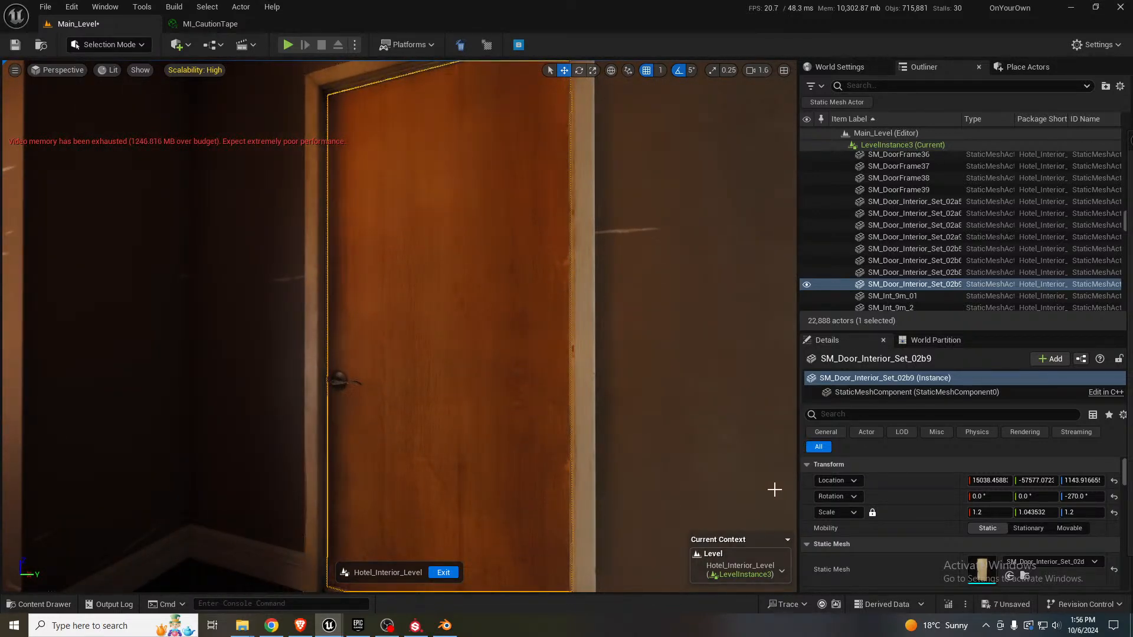
- Try the SM_Door_Interior_Set_02b mesh on the copied door and view it up close
click(1009, 577)
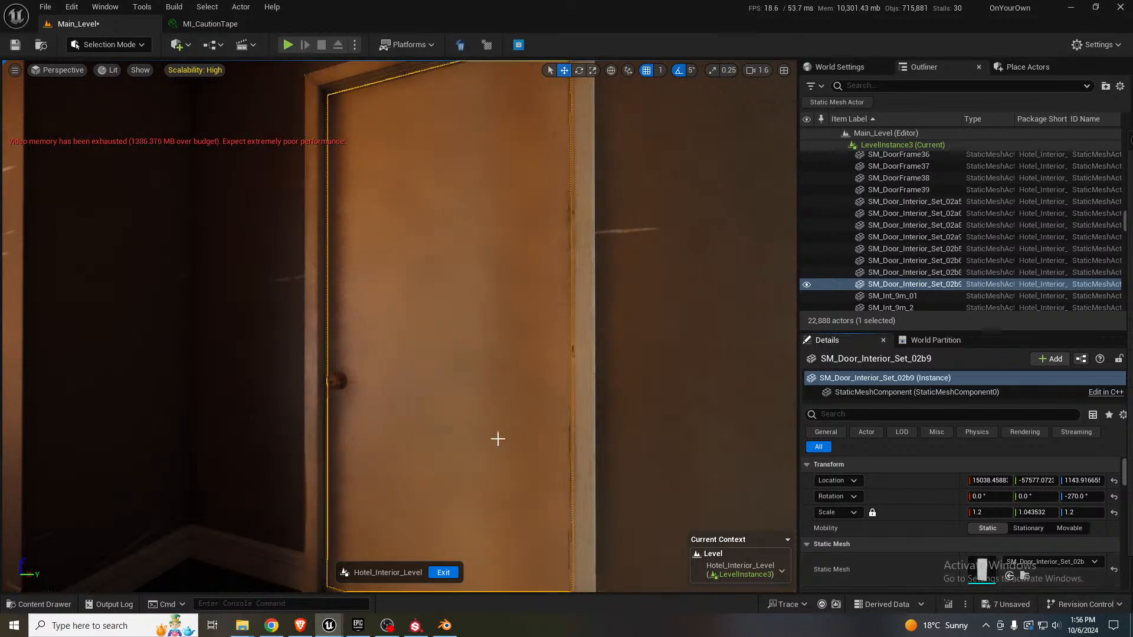
right_drag(498, 437, 484, 433)
right_drag(416, 382, 408, 366)
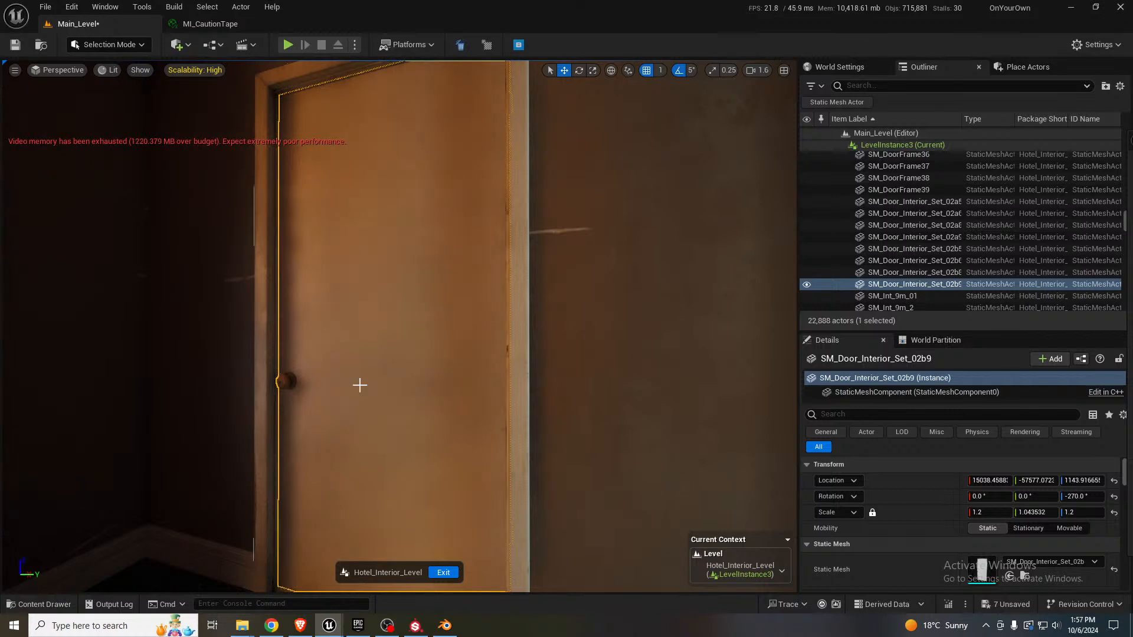
right_drag(675, 380, 679, 459)
- Open the copied door's MI_Door_Interior_Set_02d material, examine its preview, and return to the main level
scroll(968, 507, down, 4)
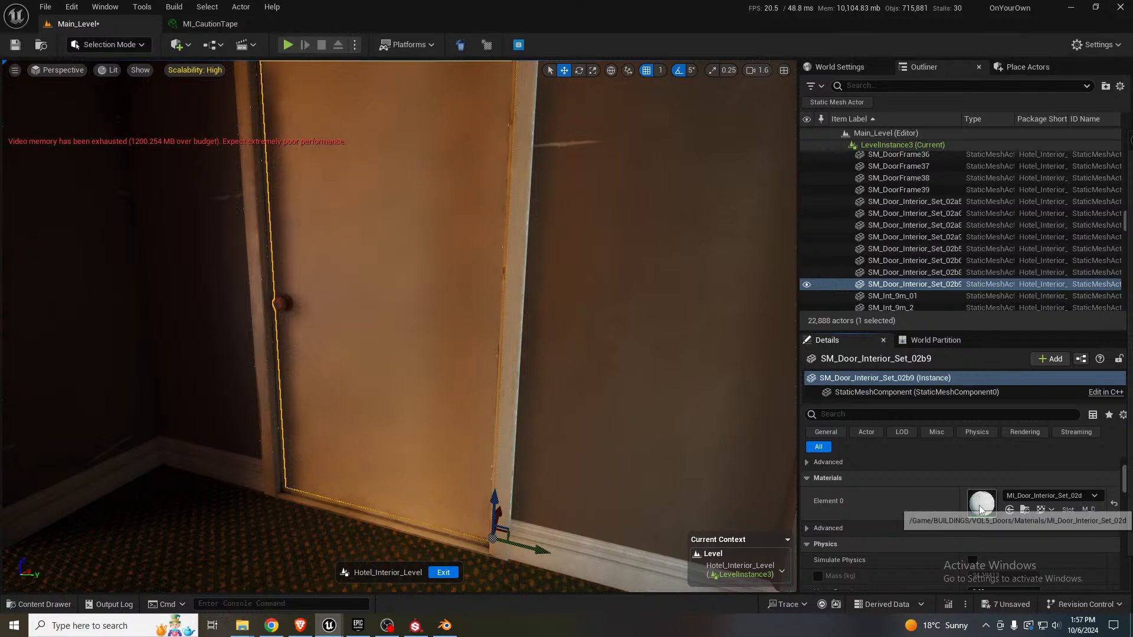
double_click(980, 505)
drag(511, 364, 747, 358)
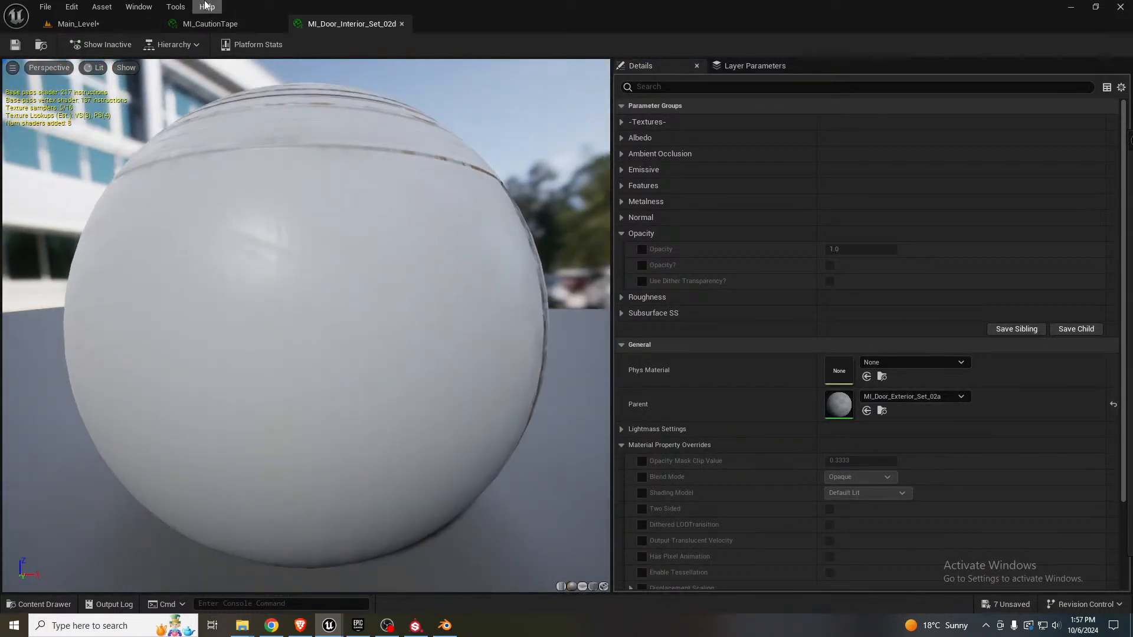
click(402, 24)
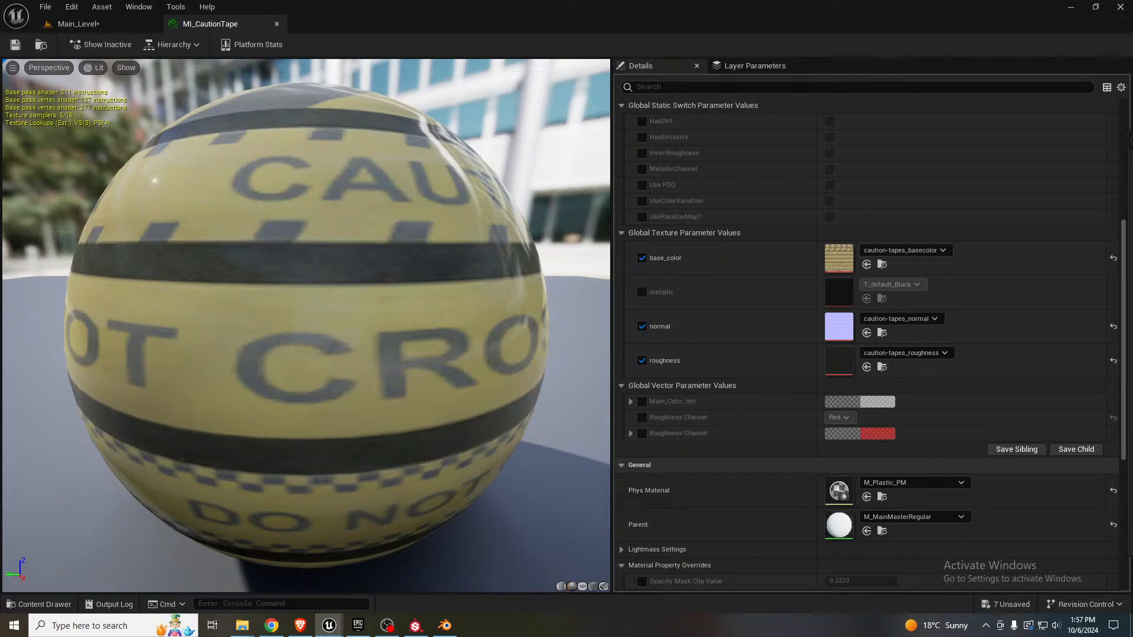
click(78, 24)
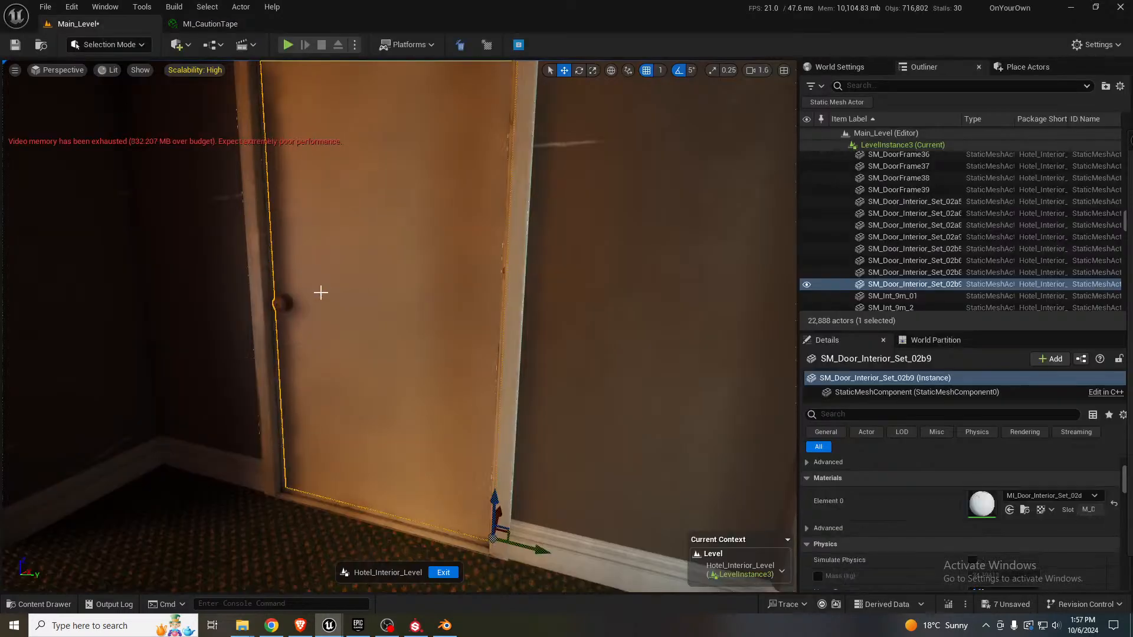
- Replace the copied door's static mesh with SM_Door_Interior_42d, deselect it and check the door in the room
right_drag(321, 292, 260, 262)
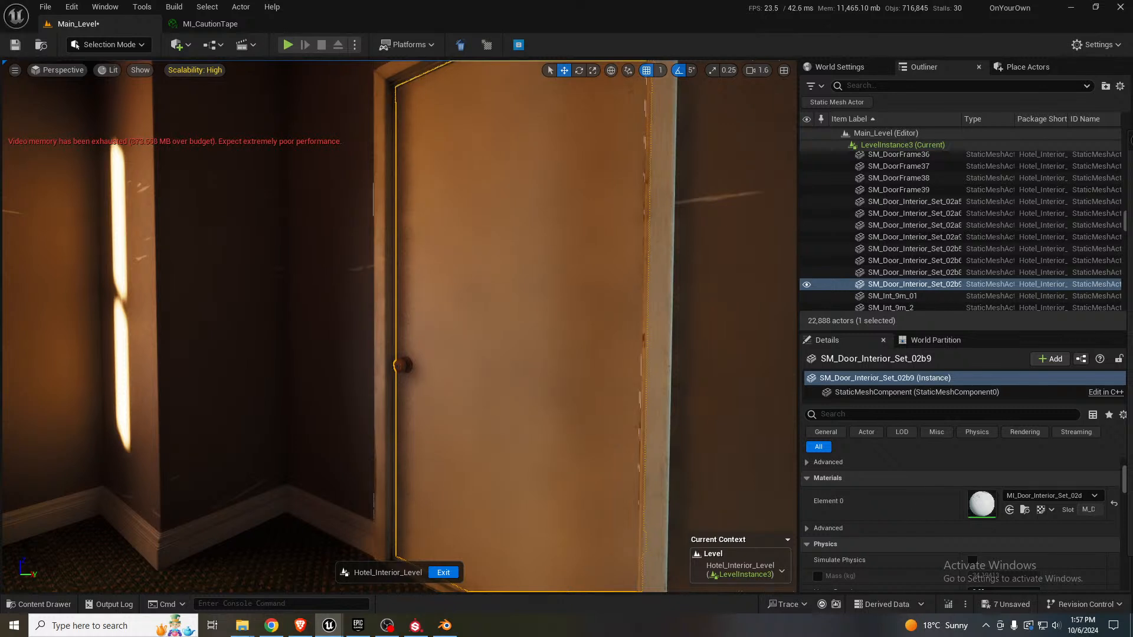
scroll(1003, 501, up, 3)
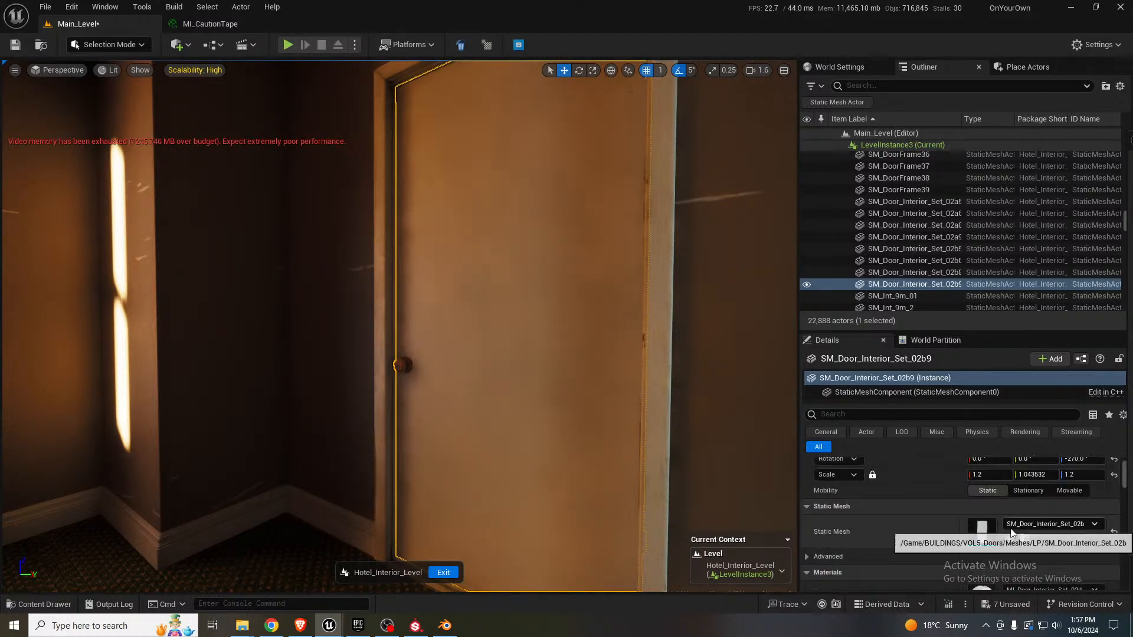
click(1010, 538)
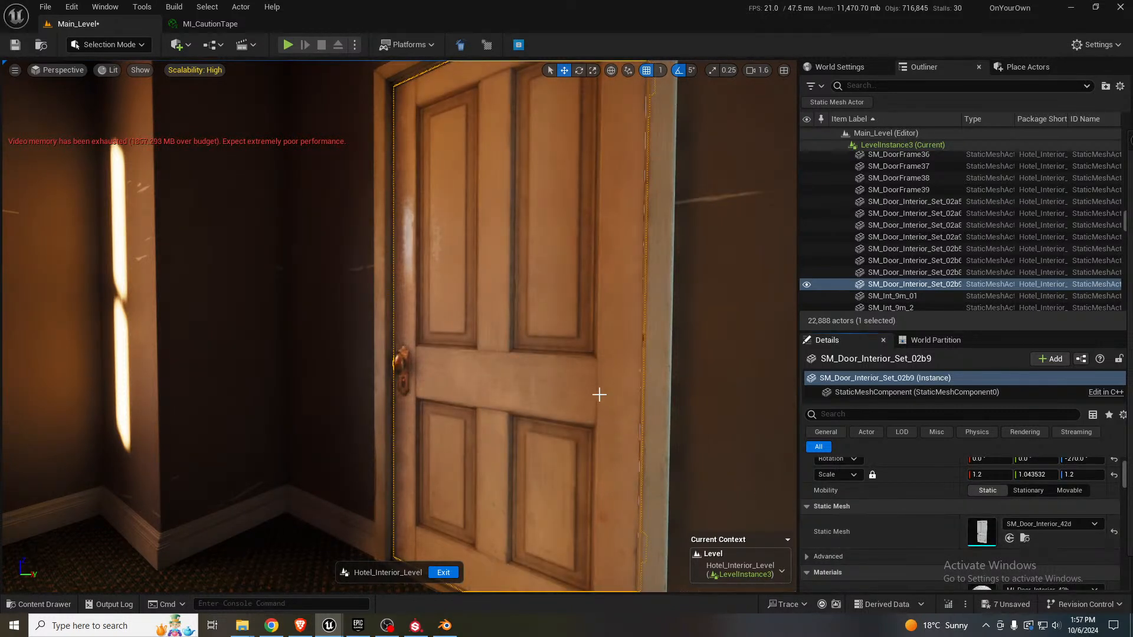
scroll(567, 370, up, 2)
key(Escape)
key(s)
right_drag(567, 370, 581, 399)
key(w)
key(a)
key(d)
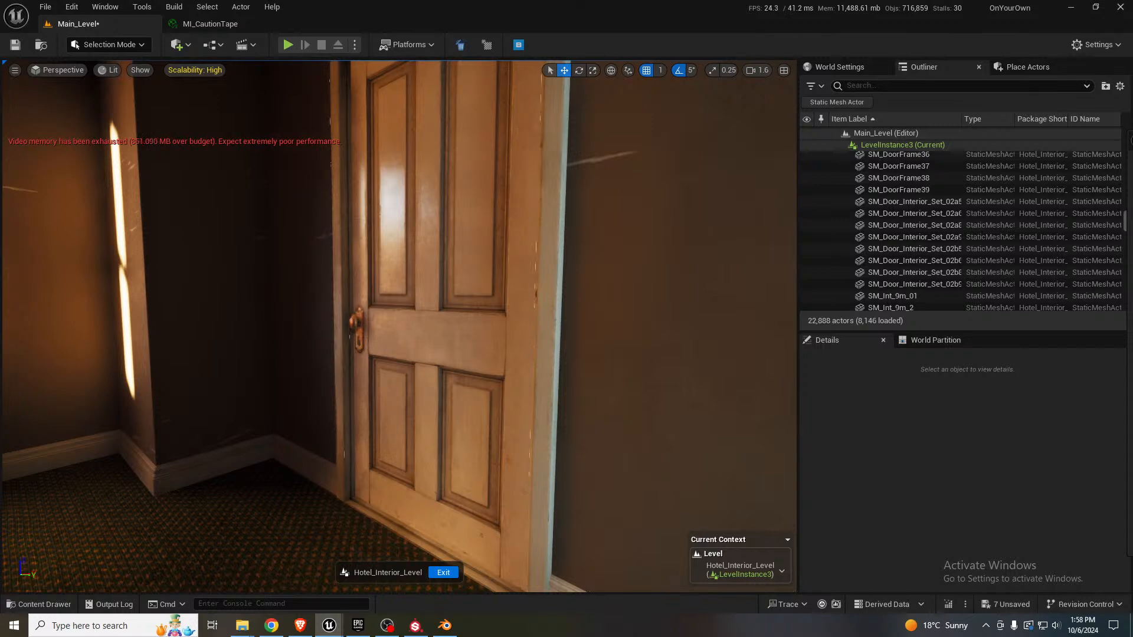
- Try the SM_Door_Exterior_Set_02f mesh on the copied door, undo the swap and deselect the door
click(466, 330)
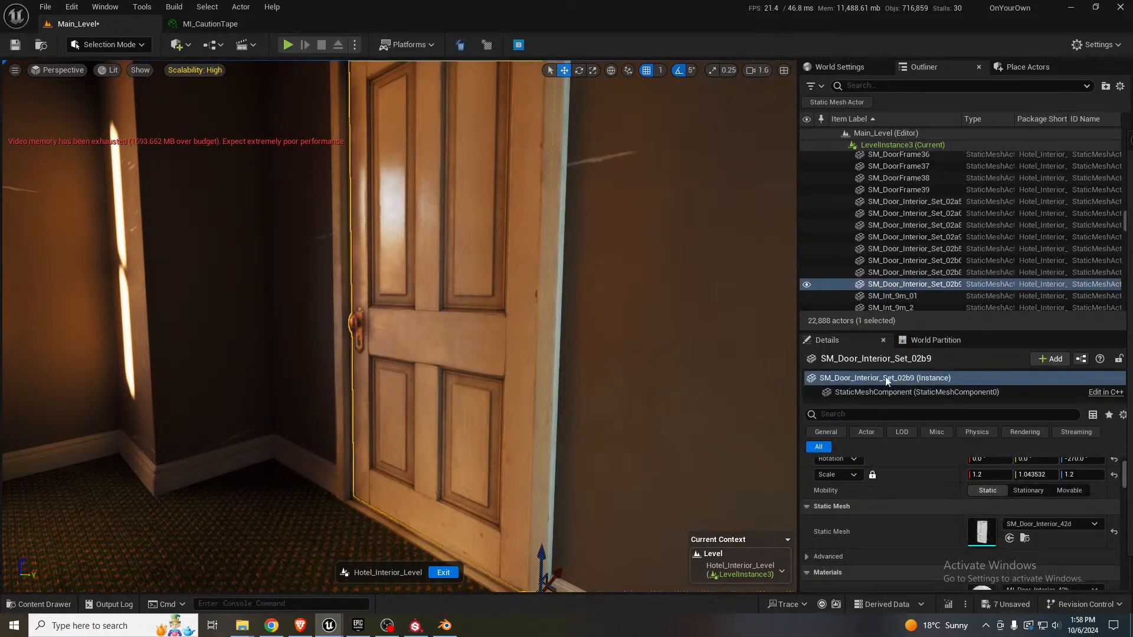
click(1010, 539)
right_drag(745, 476, 771, 426)
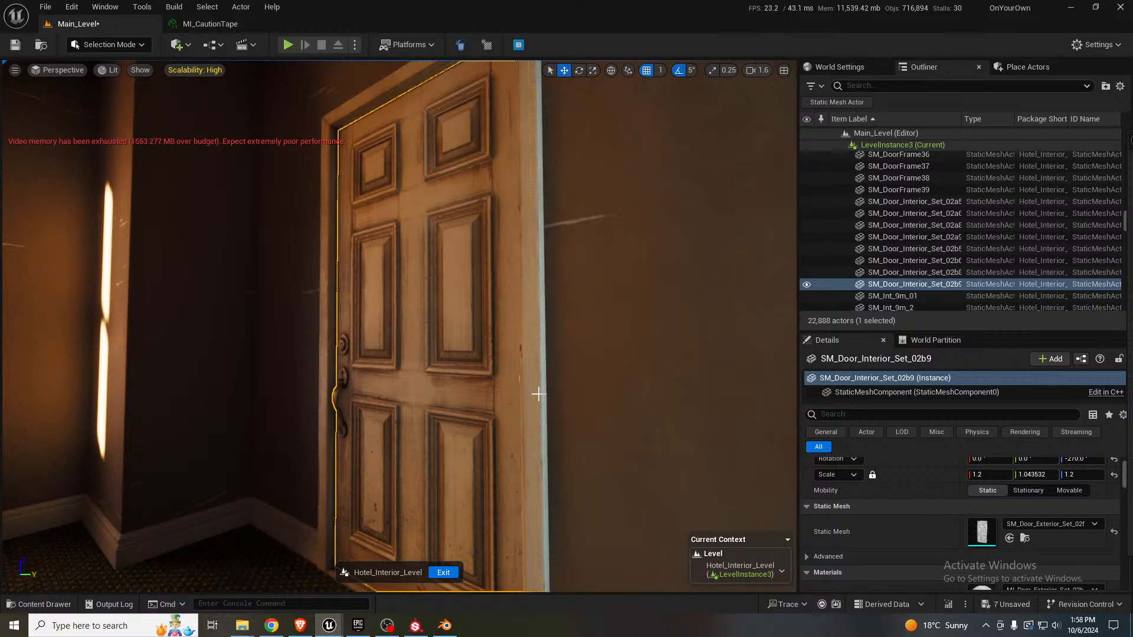
key(ctrl+z)
mouse_move(497, 379)
right_down()
mouse_move(472, 395)
mouse_move(514, 381)
mouse_move(467, 382)
mouse_move(519, 380)
mouse_move(389, 378)
mouse_move(504, 364)
right_up()
key(Escape)
- Replace the mesh of the red door seen through the arched opening with SM_Door_Exterior_Set_02f
key(w)
key(w)
key(s)
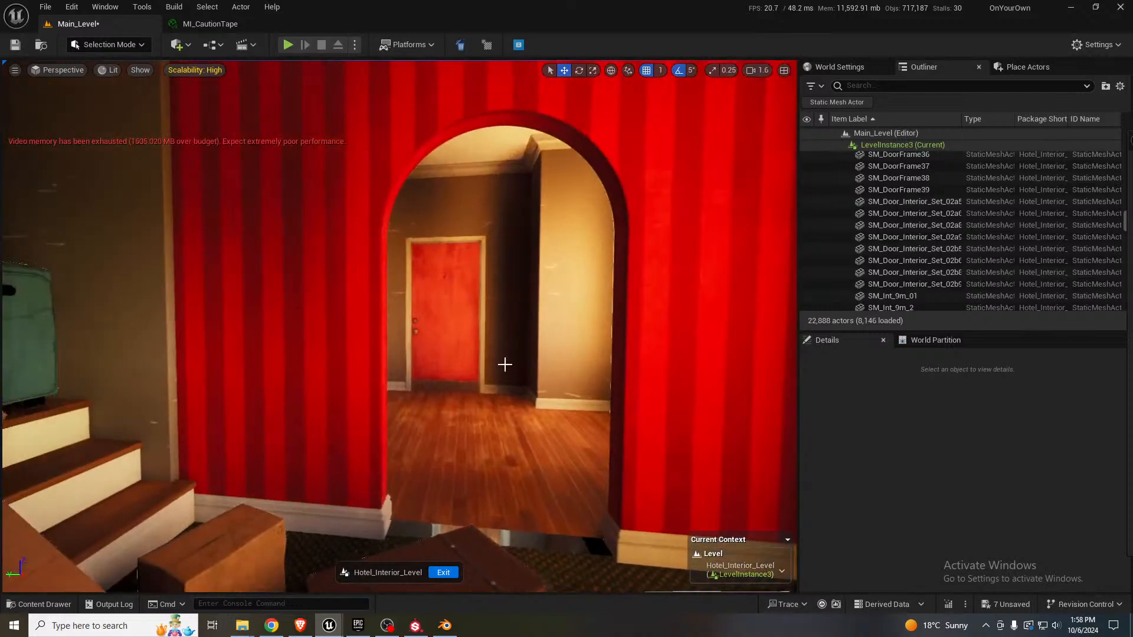
click(446, 276)
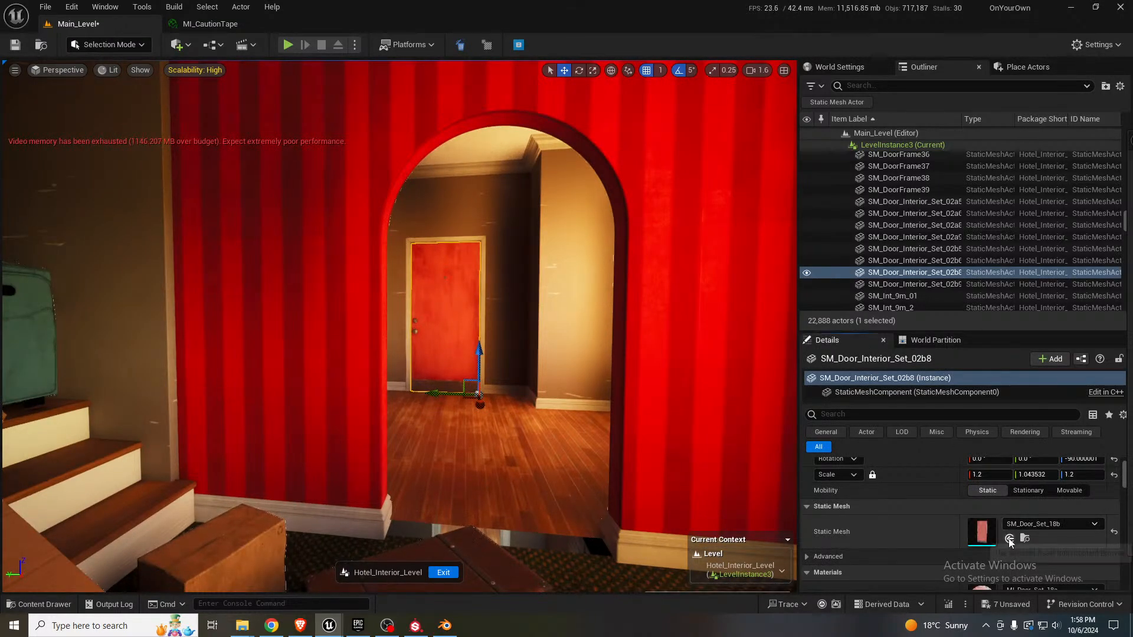
key(w)
right_drag(401, 357, 360, 356)
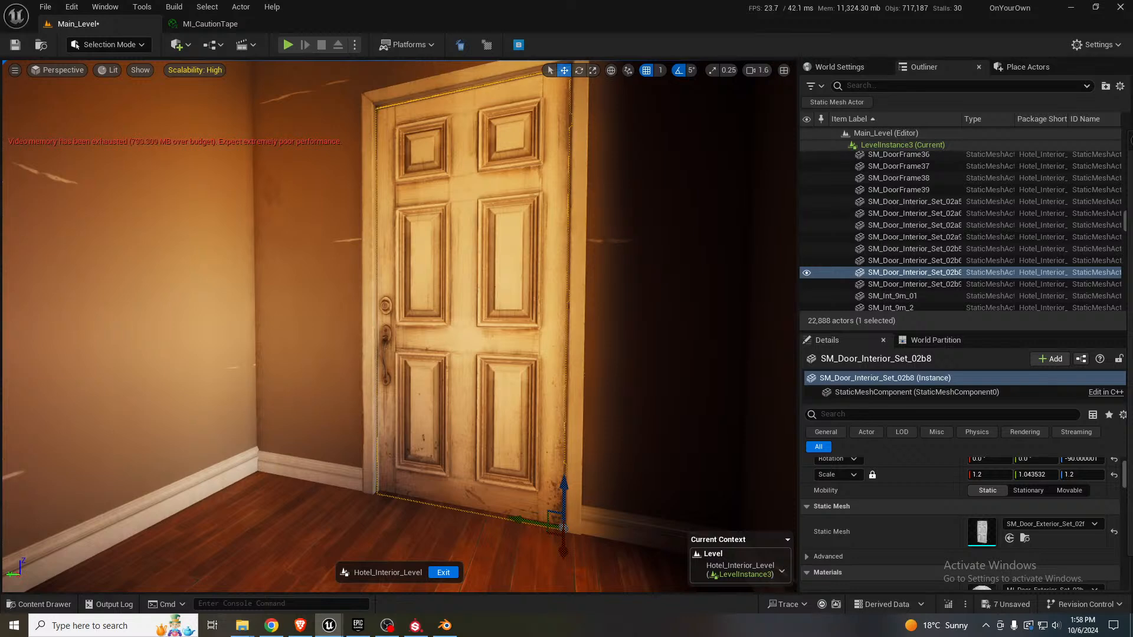
- Change the wood-floored hall door's static mesh to SM_Door_Interior_42b, deselect it and check it from the stairs
click(1009, 538)
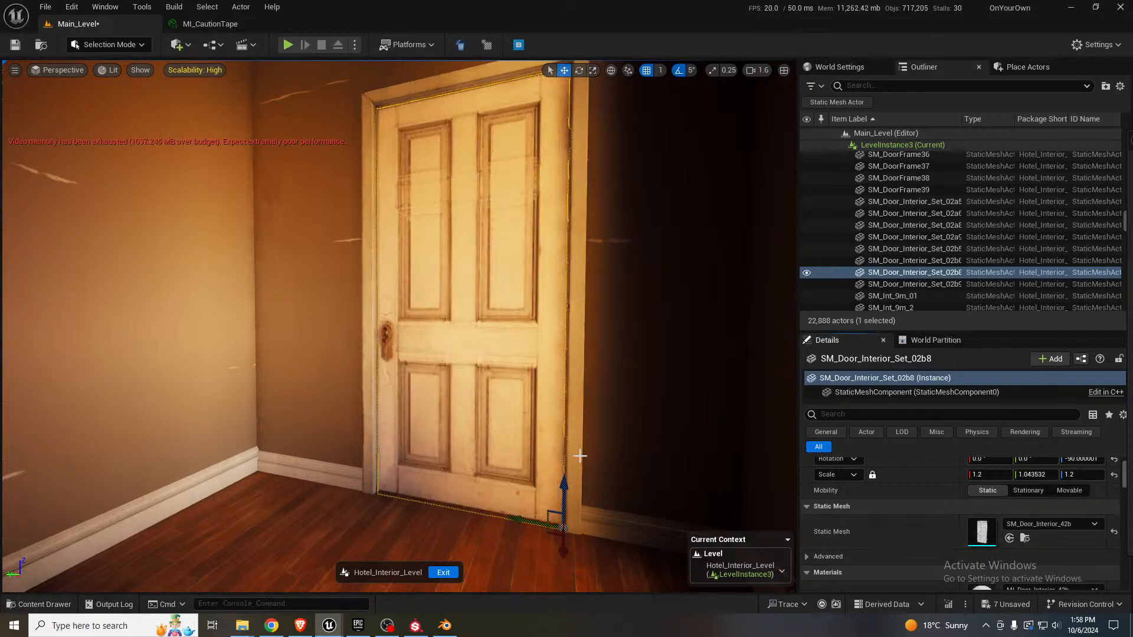
right_drag(576, 458, 495, 455)
key(Escape)
right_drag(562, 432, 617, 444)
key(w)
key(s)
key(s)
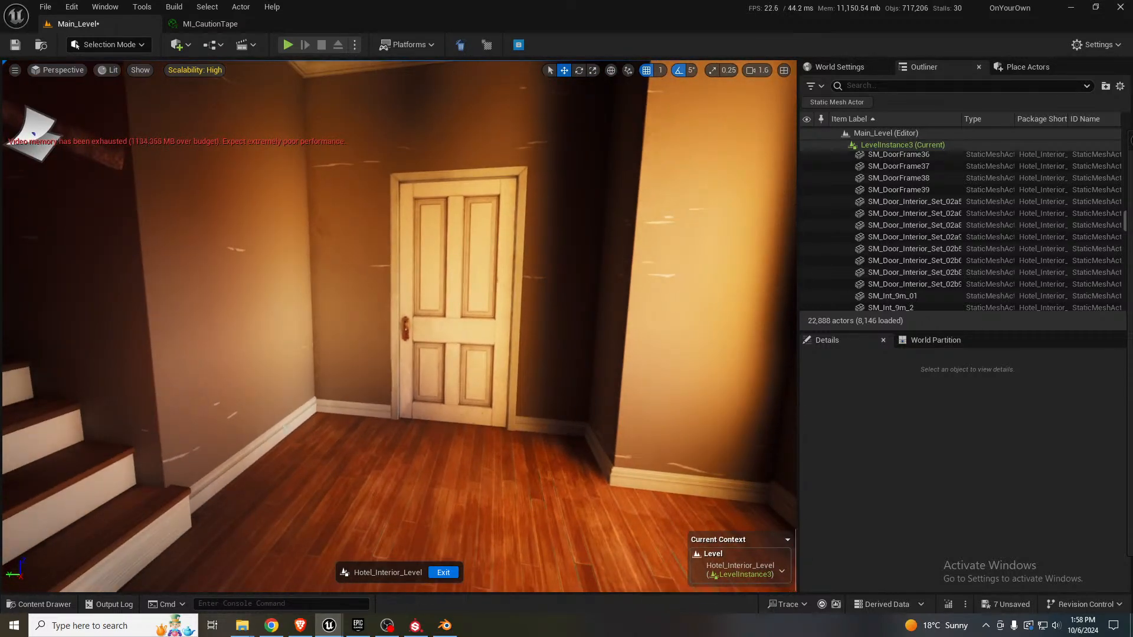
- Browse the door meshes in the VOL5_Doors LP folder for alternative doors and door numbers, and put the asset browser away
drag(0, 144, 402, 143)
scroll(464, 371, up, 3)
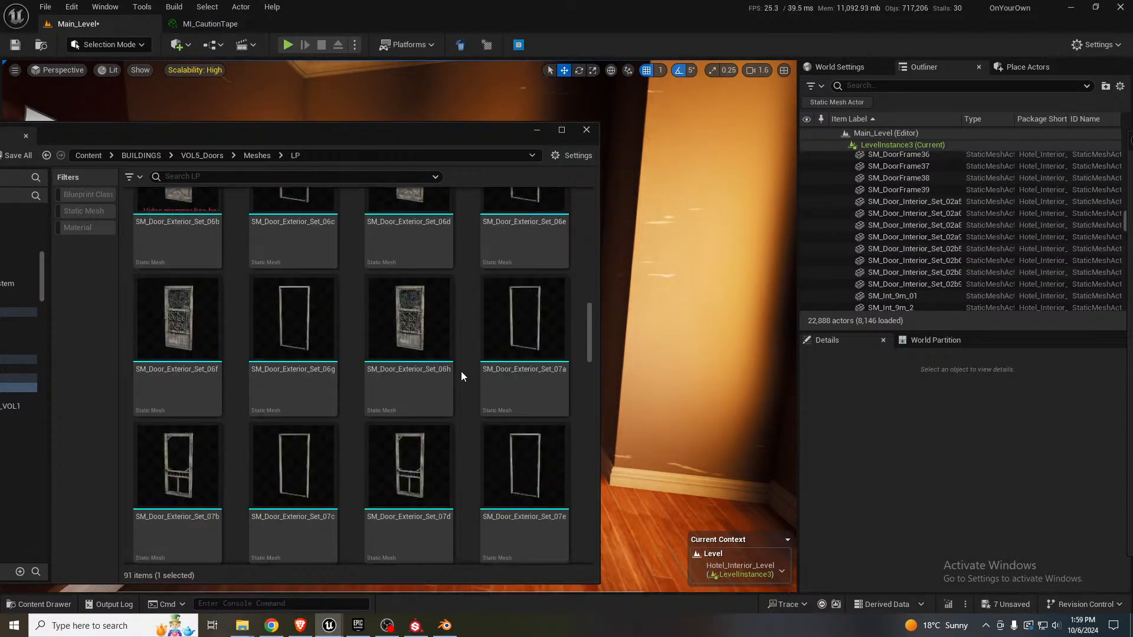
scroll(462, 371, up, 10)
scroll(461, 370, up, 8)
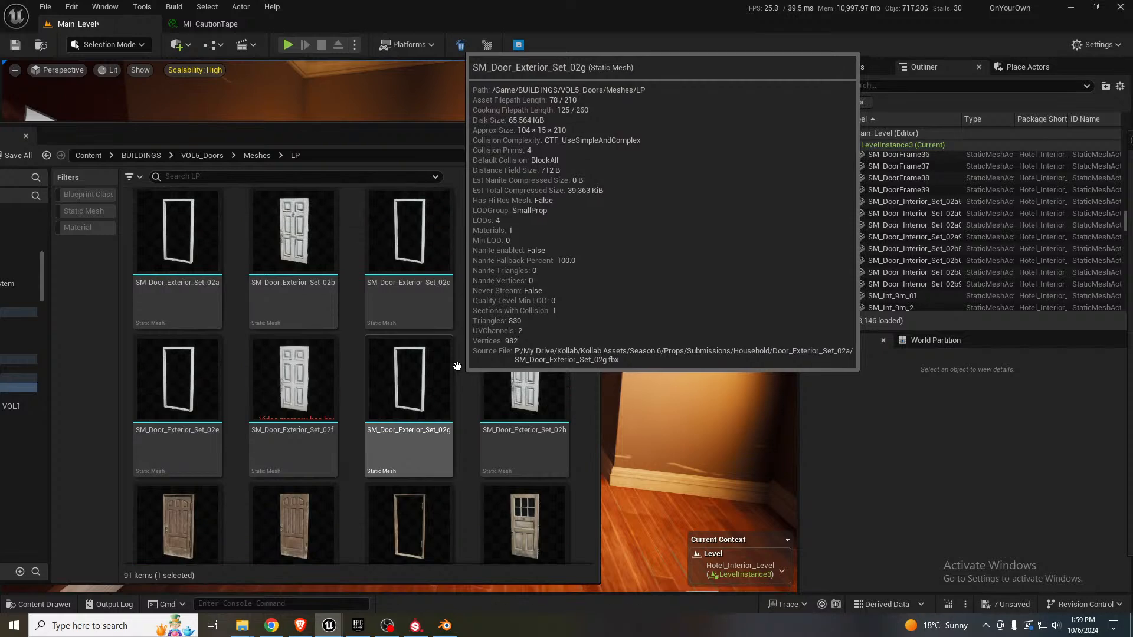
scroll(463, 395, down, 5)
scroll(455, 422, down, 12)
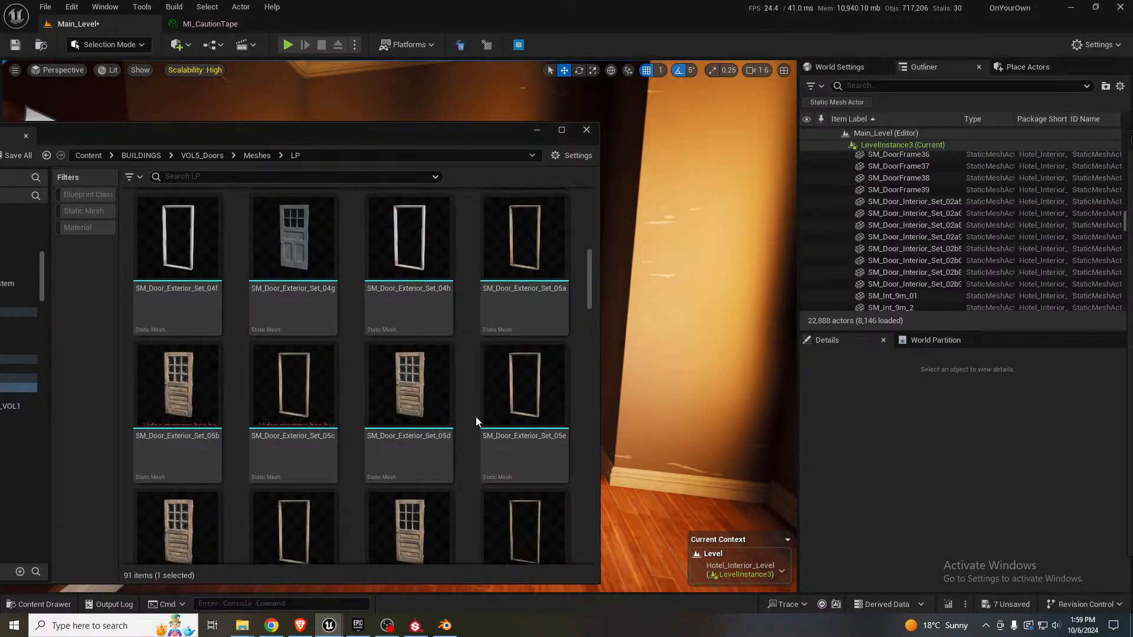
scroll(470, 434, down, 9)
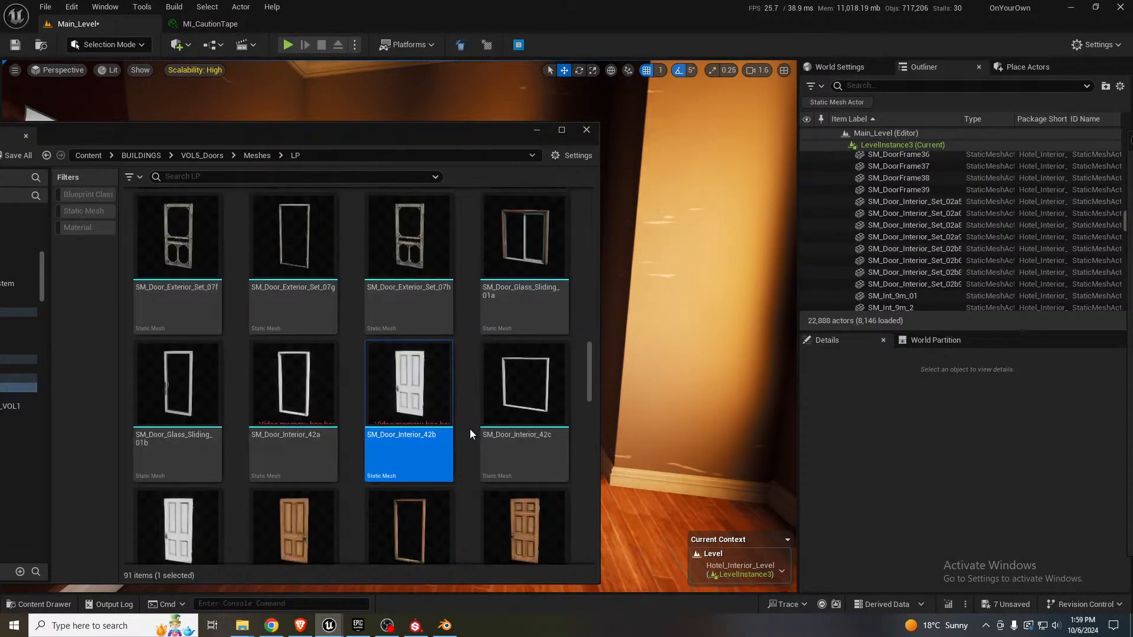
scroll(470, 434, down, 2)
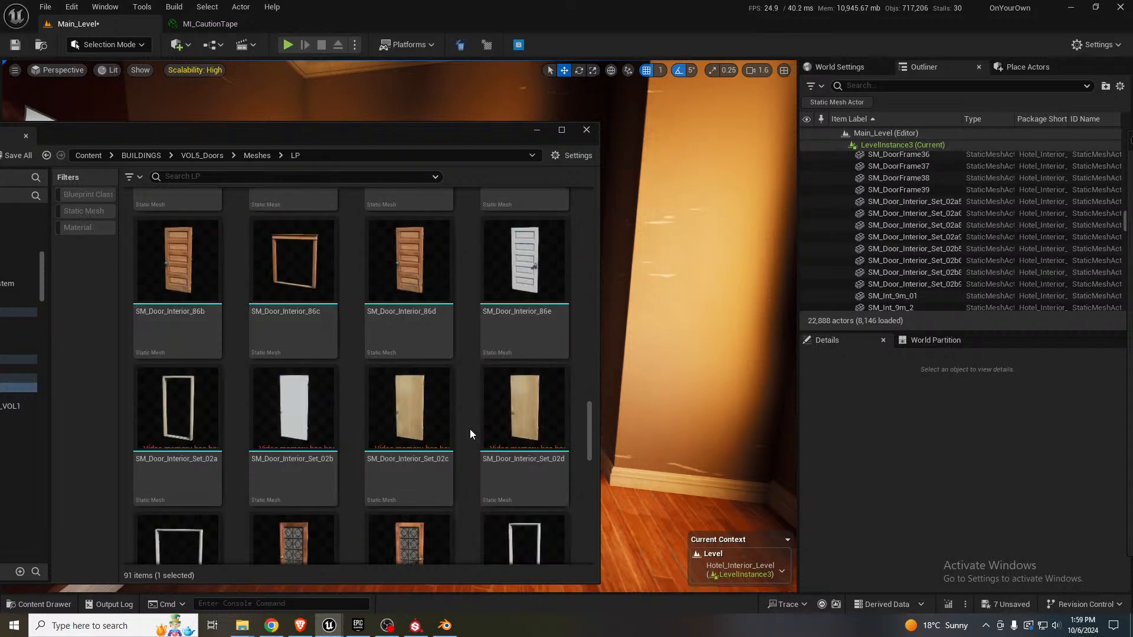
scroll(472, 428, down, 4)
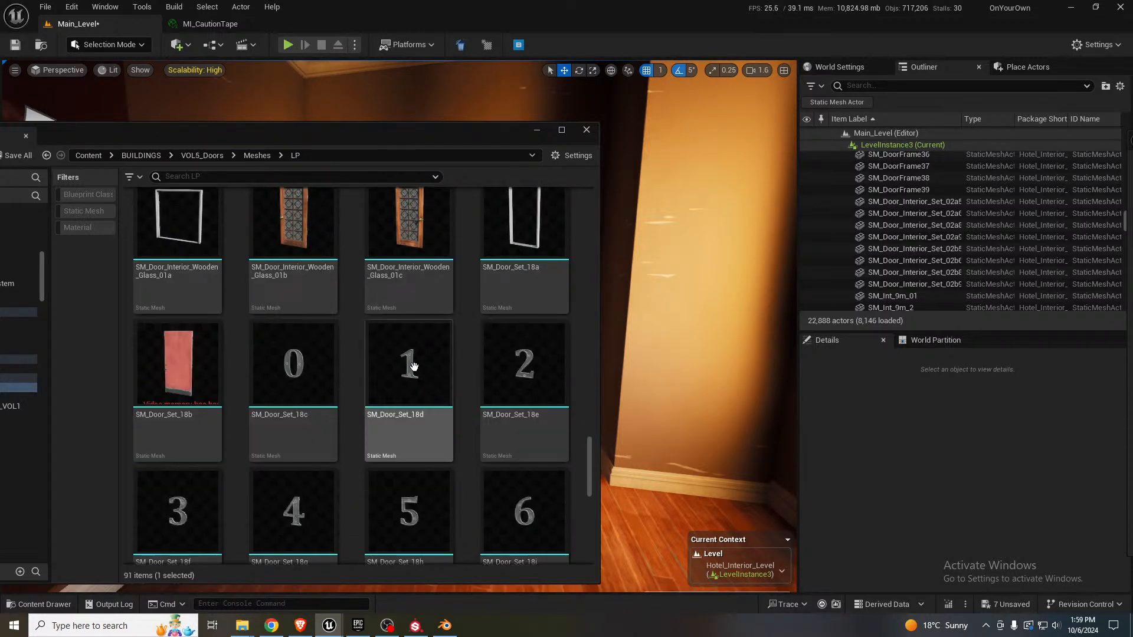
mouse_move(413, 366)
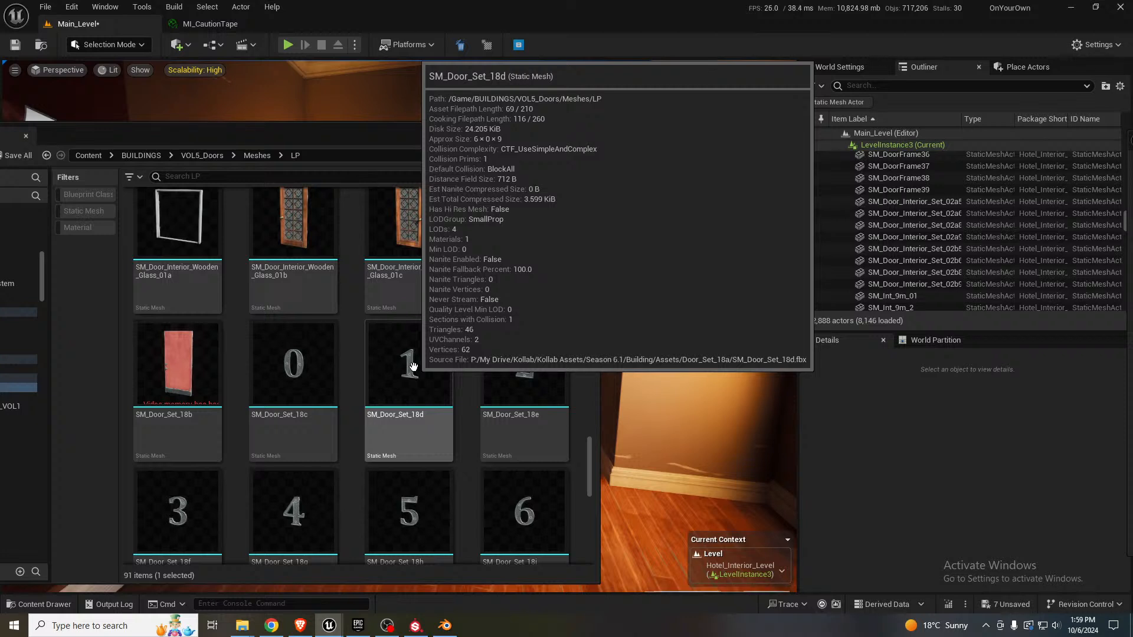
drag(360, 136, 0, 154)
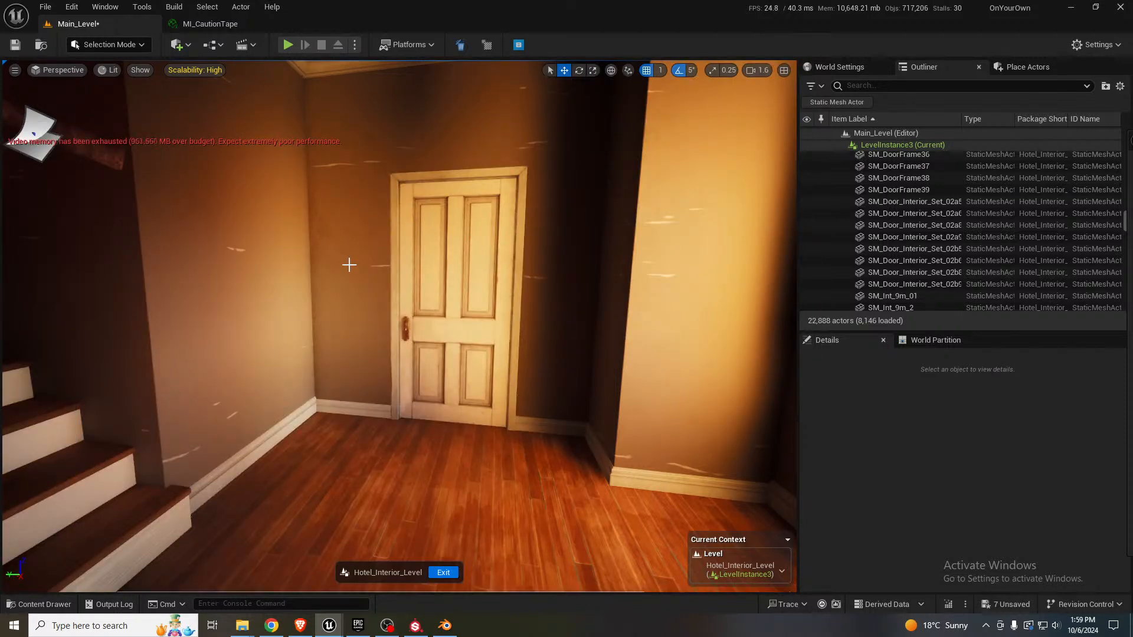
- Review the wood-floored hall door's mesh, scale and collision-related properties, and deselect it
click(450, 274)
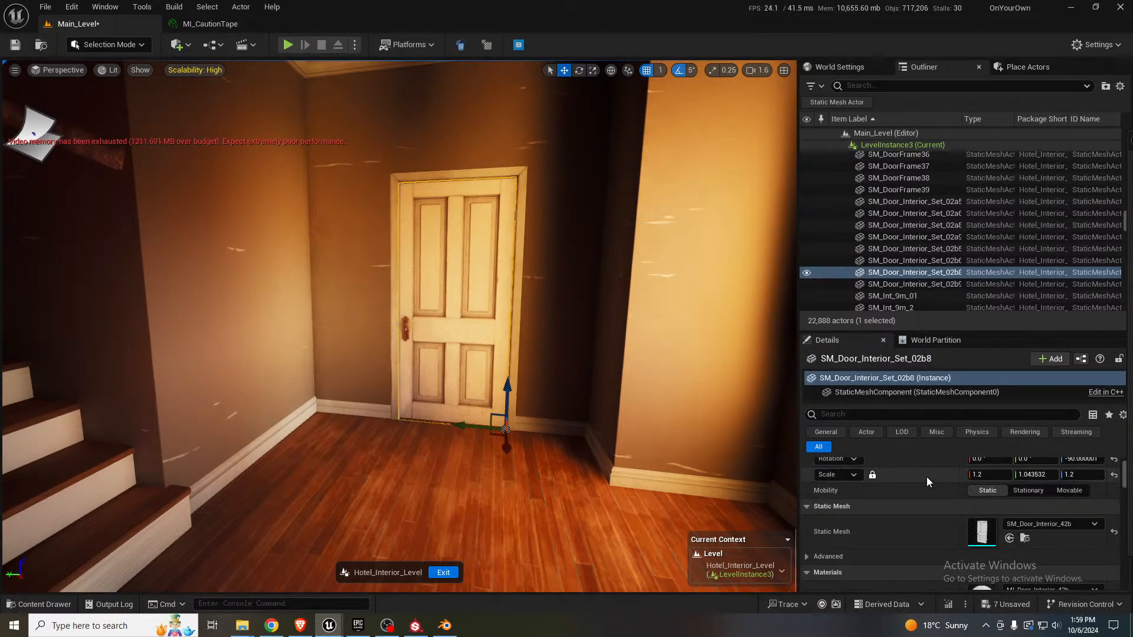
scroll(928, 479, down, 10)
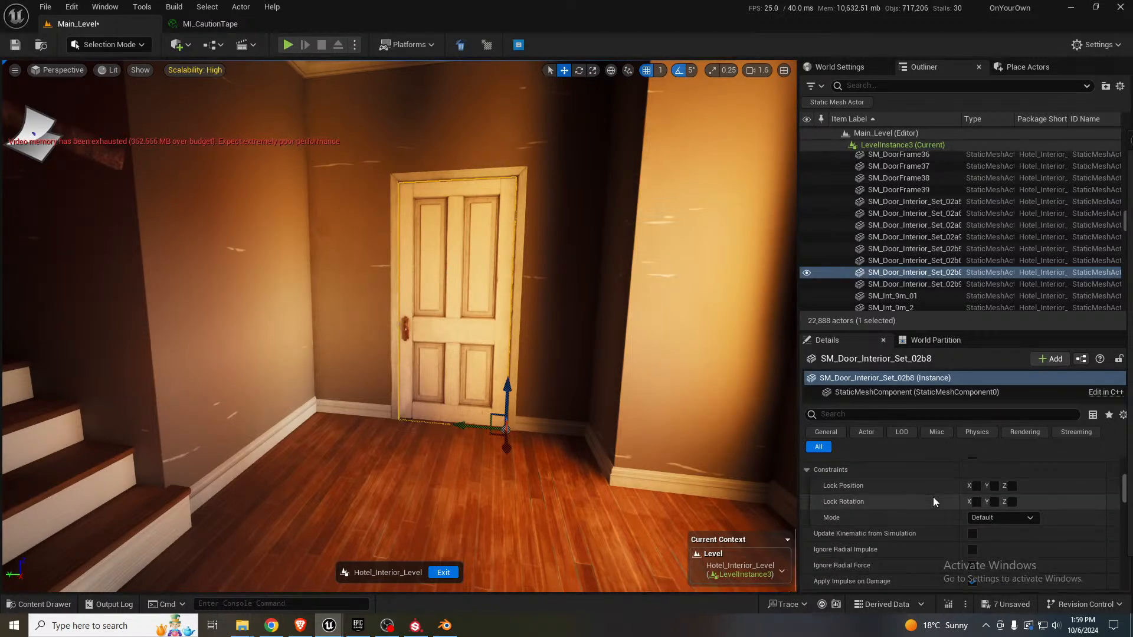
scroll(933, 501, down, 2)
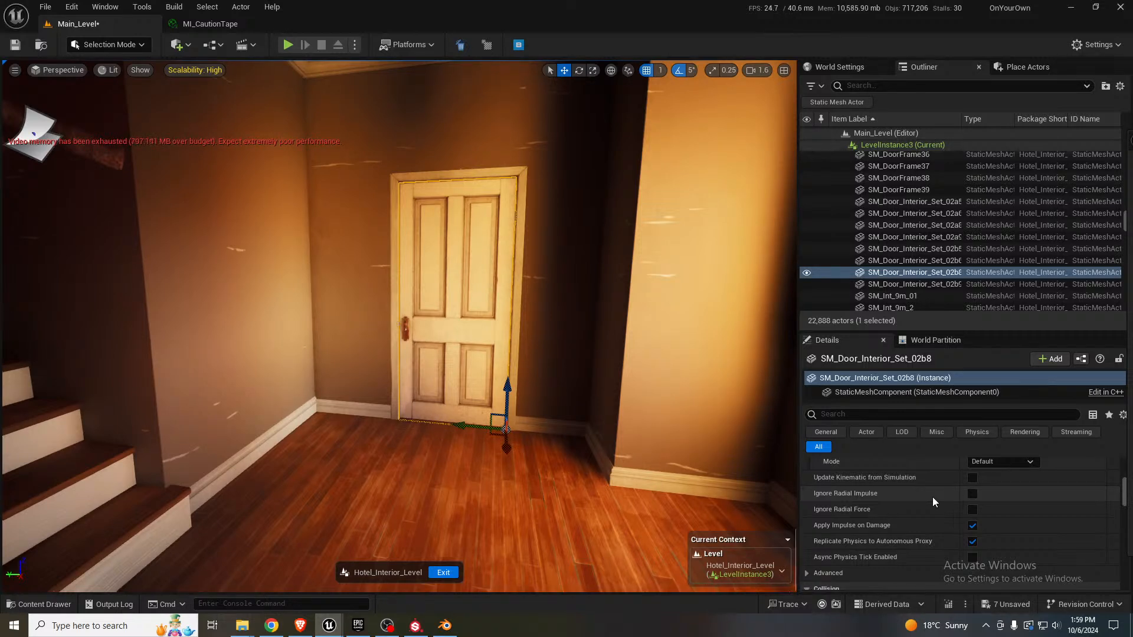
right_drag(633, 380, 627, 394)
key(Escape)
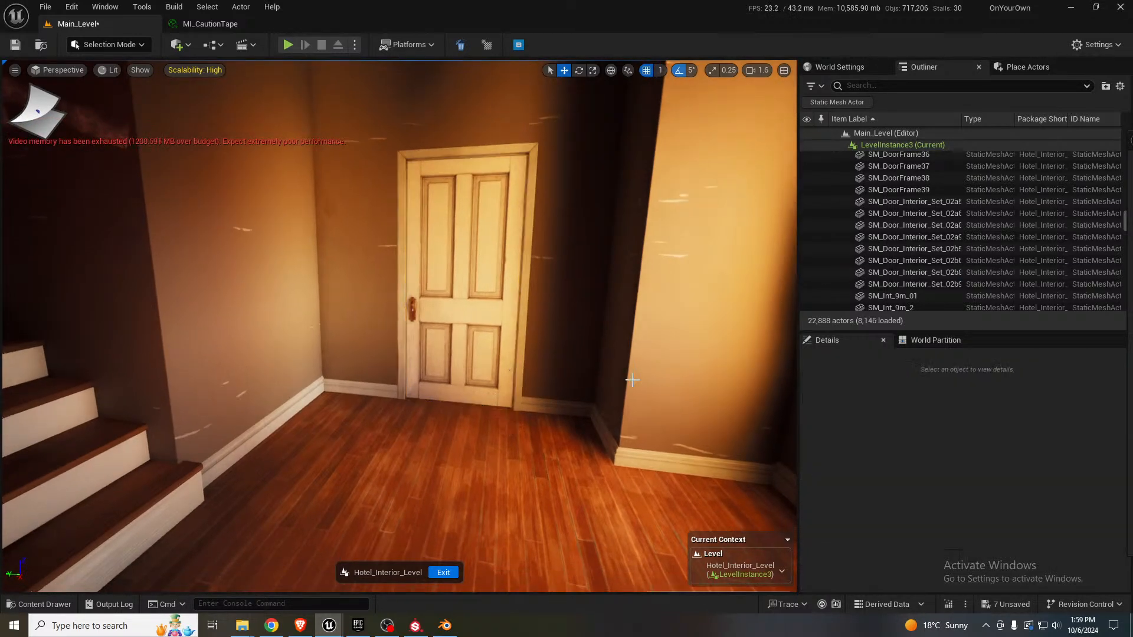
- Finish editing Hotel_Interior_Level, save its changes, and deselect the level instance
click(443, 571)
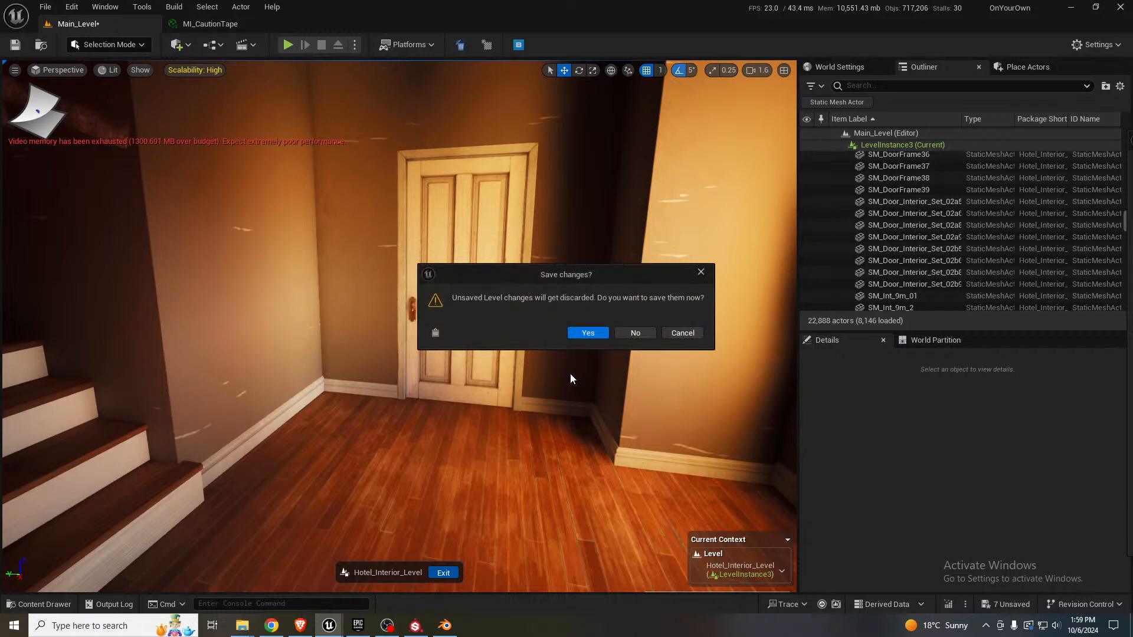
click(586, 334)
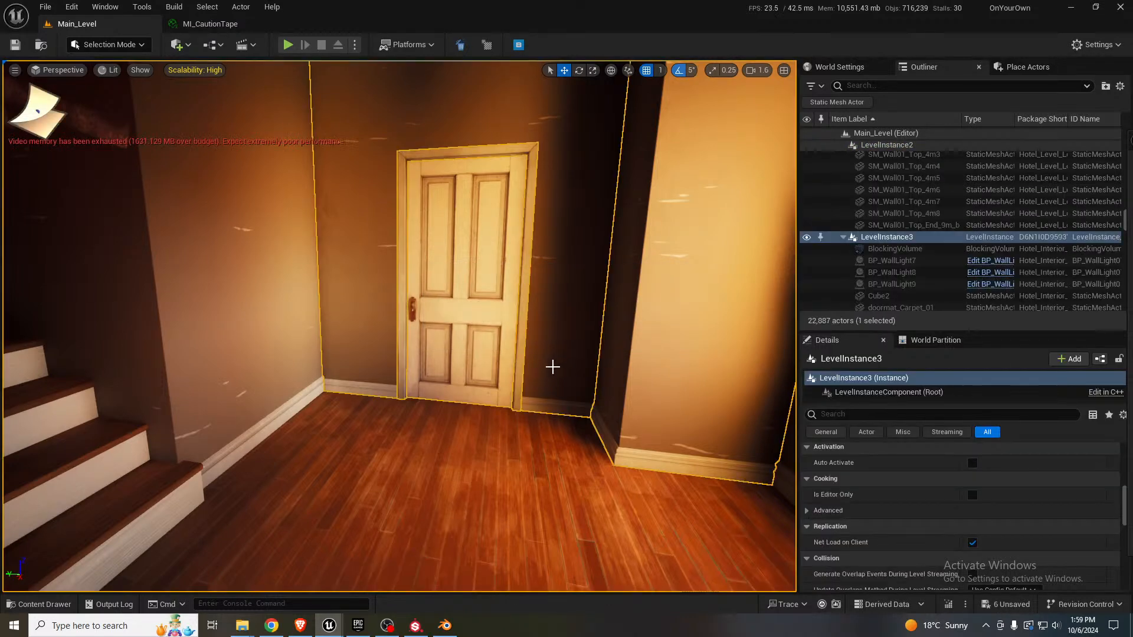
right_drag(549, 367, 542, 365)
key(Escape)
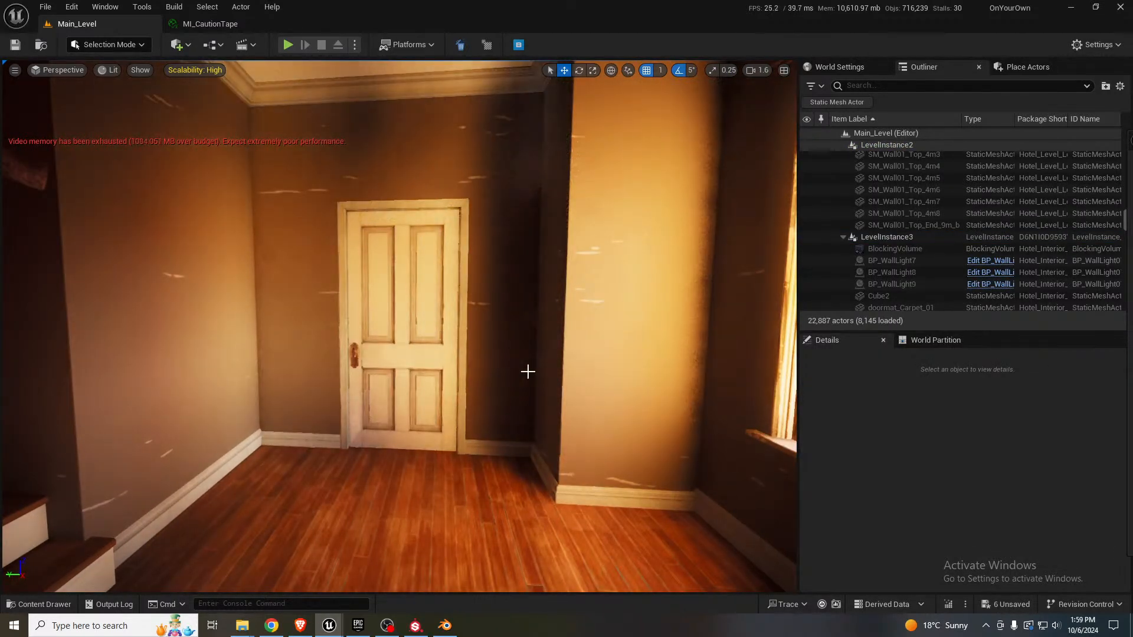
key(s)
mouse_move(500, 381)
right_down()
mouse_move(533, 378)
mouse_move(498, 381)
right_up()
key(w)
key(s)
key(w)
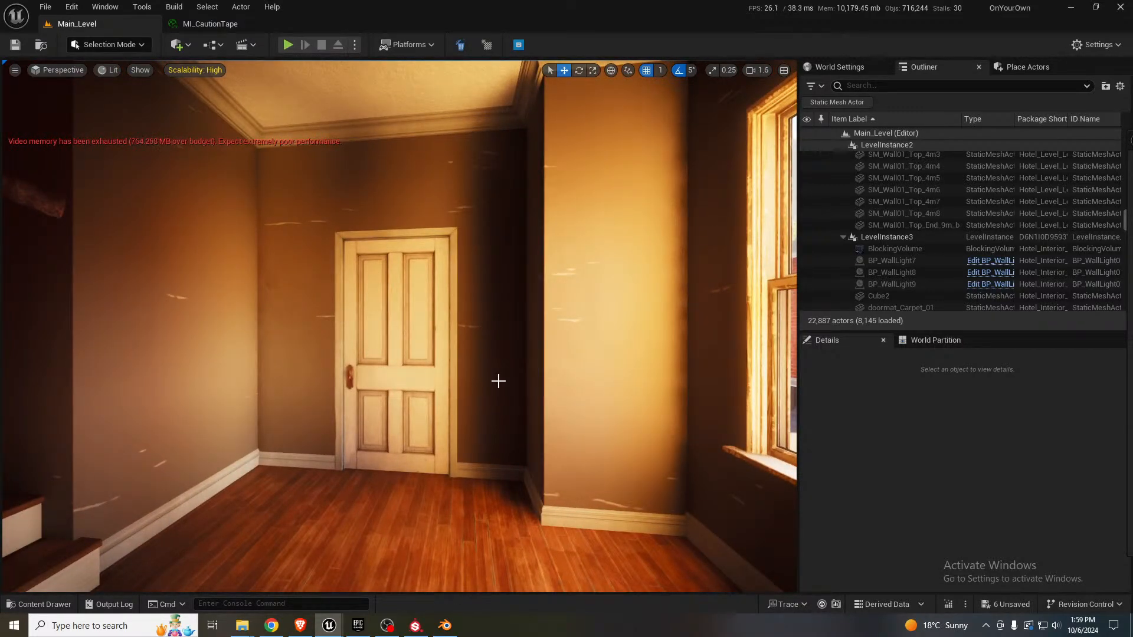
- Reopen the hotel interior level instance for editing, starting from the white panelled door
click(394, 381)
key(w)
right_drag(394, 380, 460, 396)
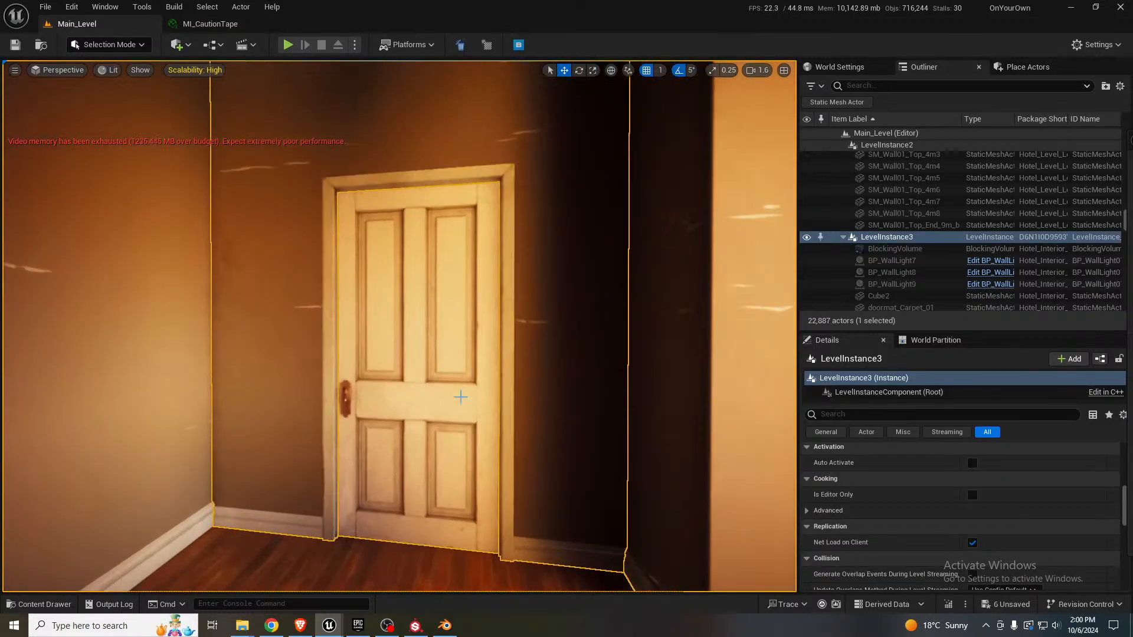
scroll(940, 494, up, 5)
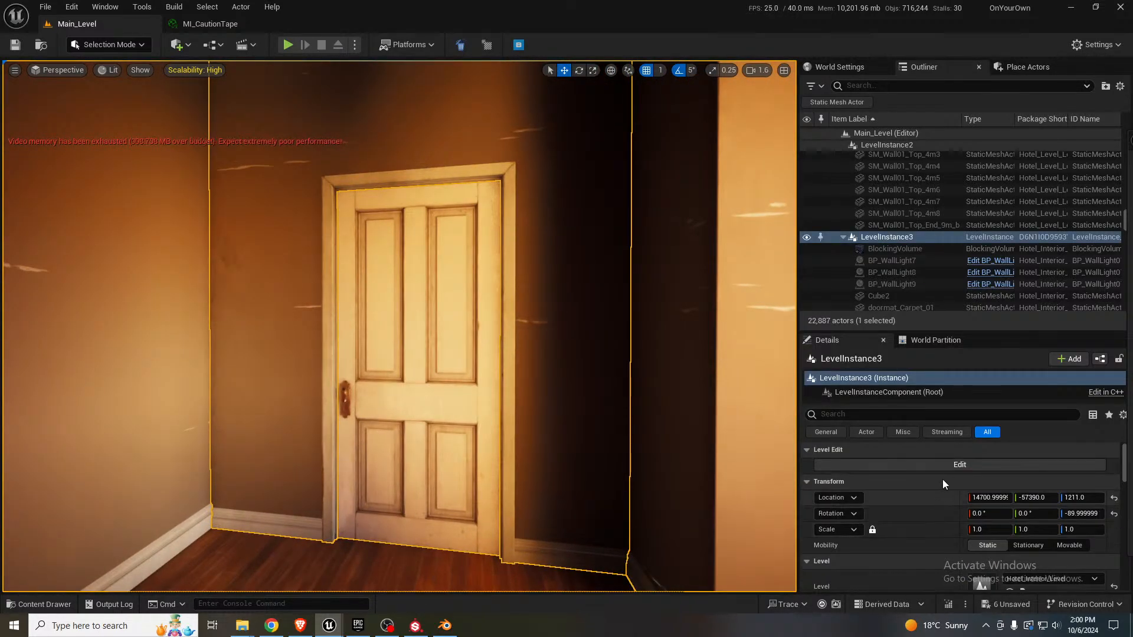
click(950, 464)
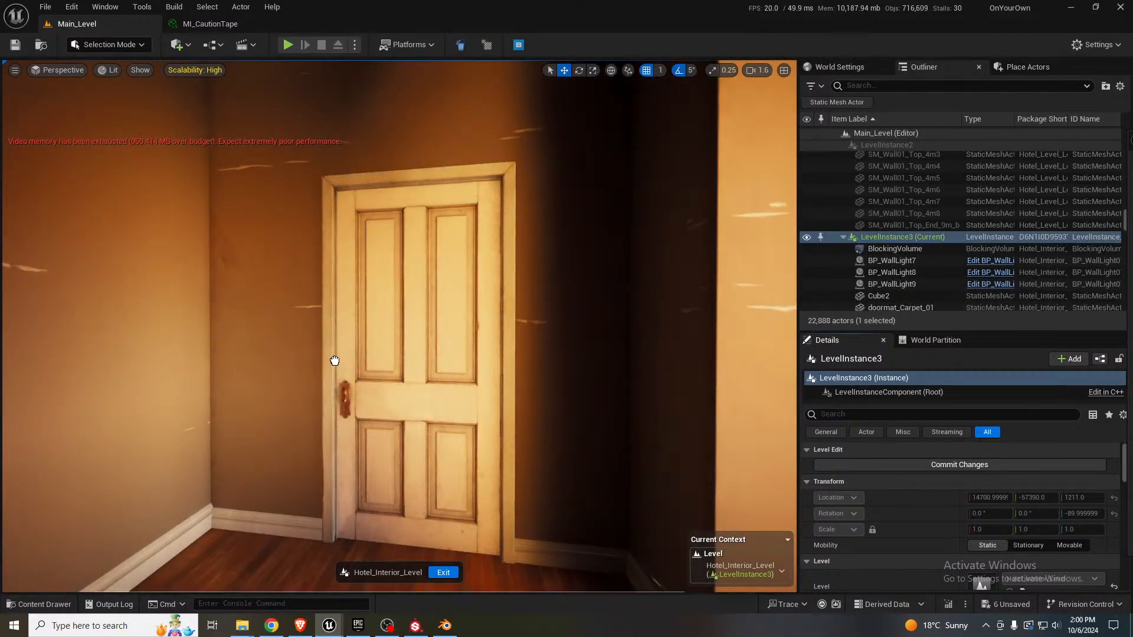
- Place the number 1 mesh SM_Door_Set_18d on the white door's upper centre and rotate it to -90° about Z
click(413, 277)
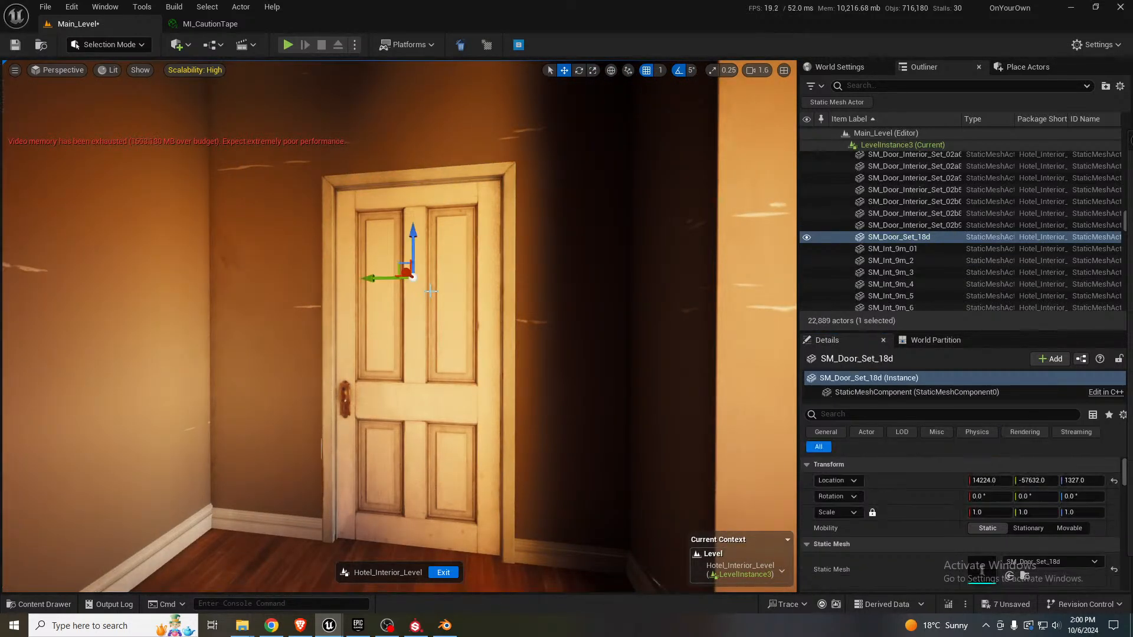
key(e)
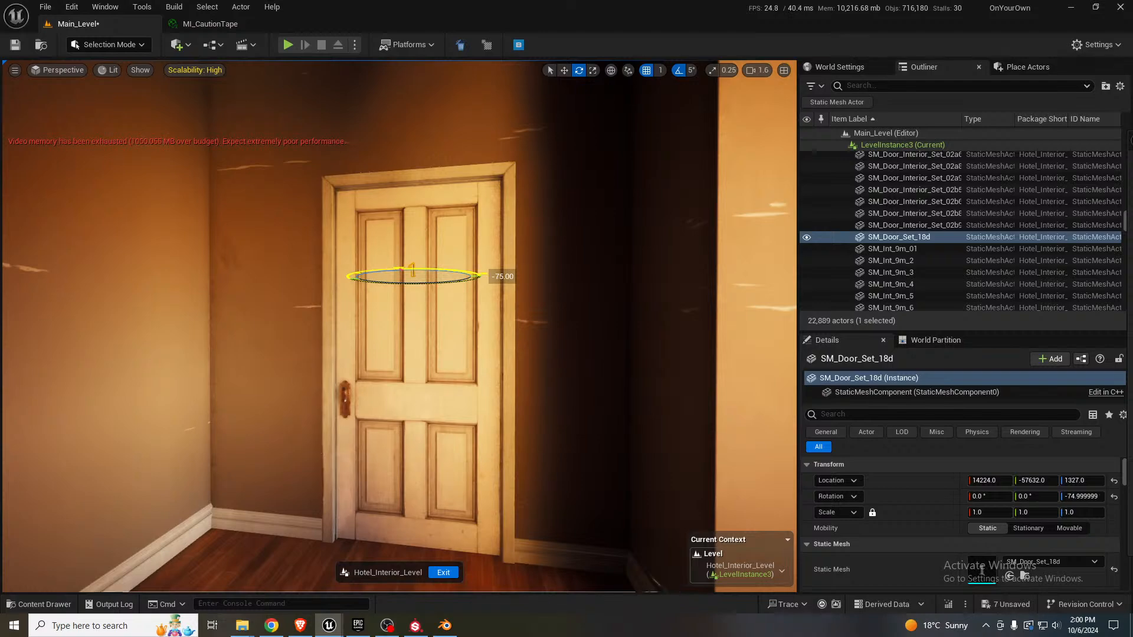
right_drag(413, 277, 472, 253)
key(w)
key(w)
key(s)
key(a)
right_drag(354, 250, 353, 249)
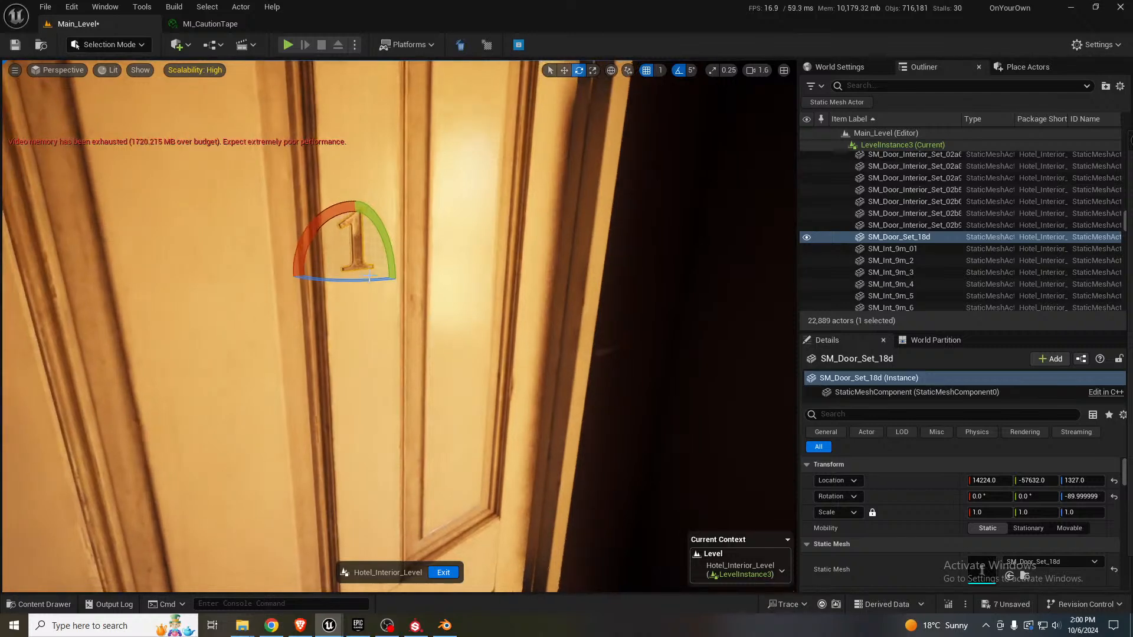
- Shift the door number to Y -57634 against the door face and enlarge it uniformly to about 1.29
key(w)
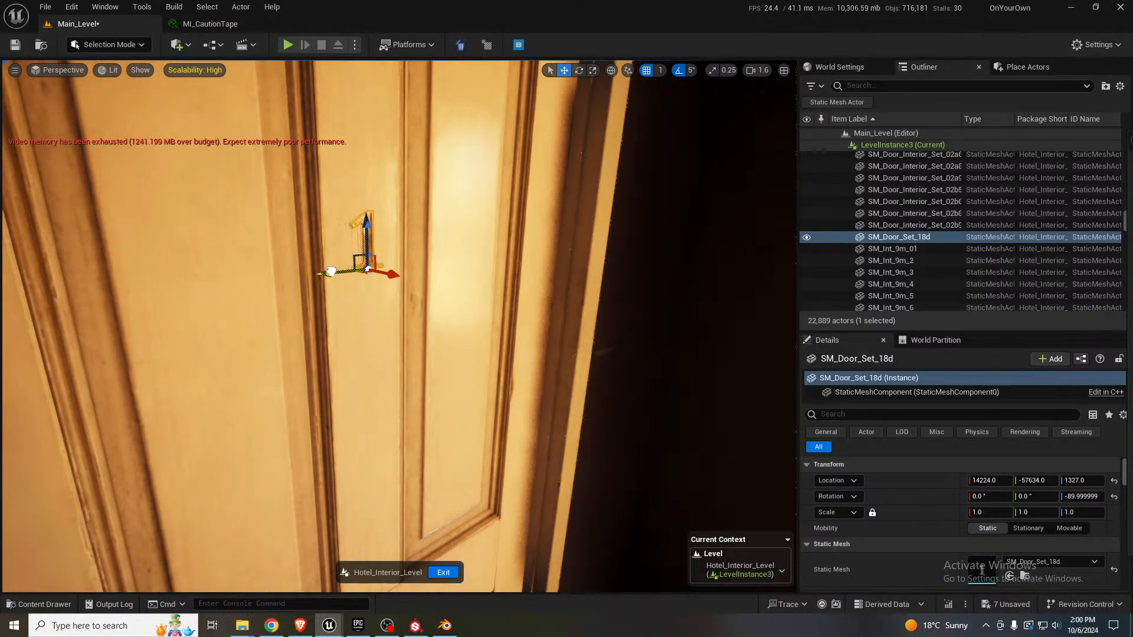
key(r)
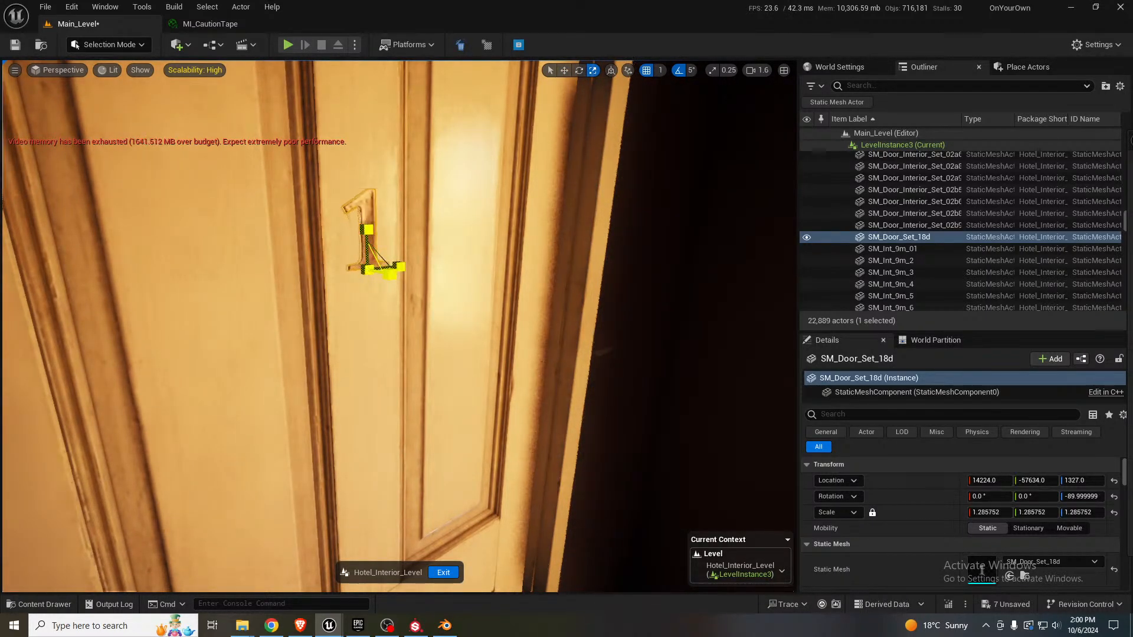
key(s)
right_drag(378, 265, 382, 238)
right_drag(372, 352, 409, 343)
key(Escape)
key(s)
click(383, 344)
key(w)
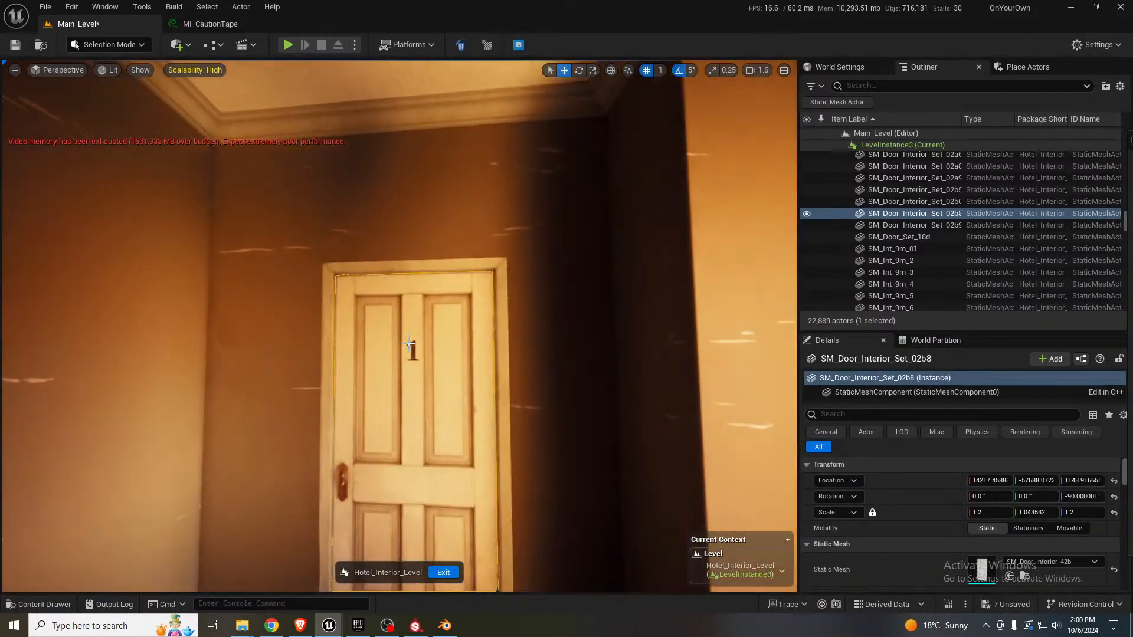
- Set the door number's Min Draw Distance and Desired Max Draw Distance to 200, keeping it selected
click(412, 348)
scroll(920, 514, down, 5)
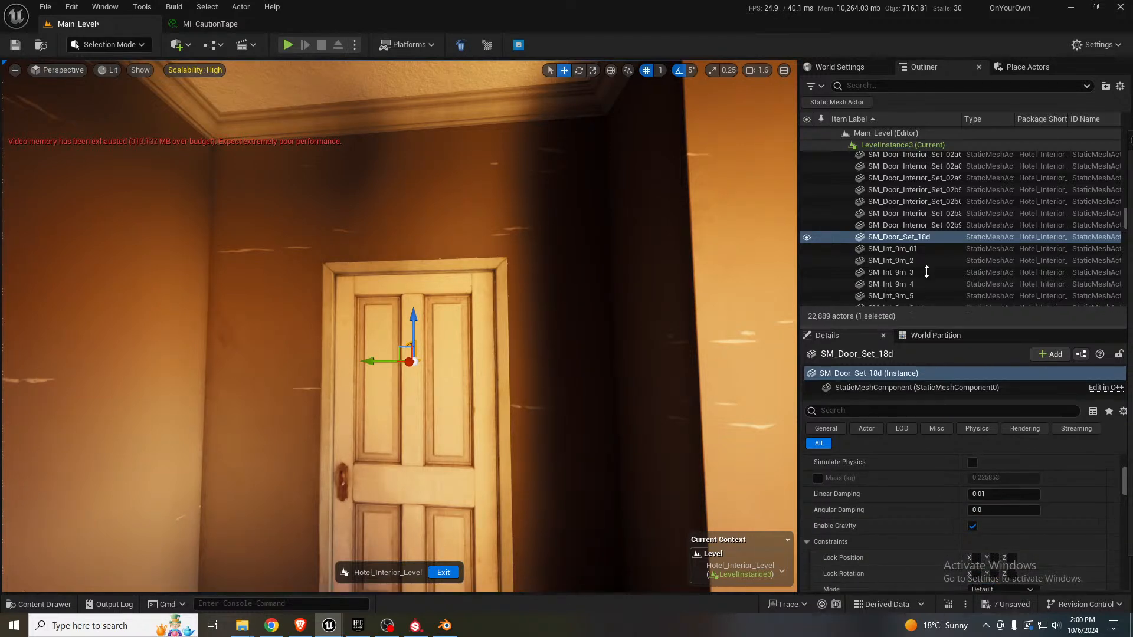
drag(930, 333, 931, 213)
scroll(930, 500, down, 6)
scroll(931, 502, down, 8)
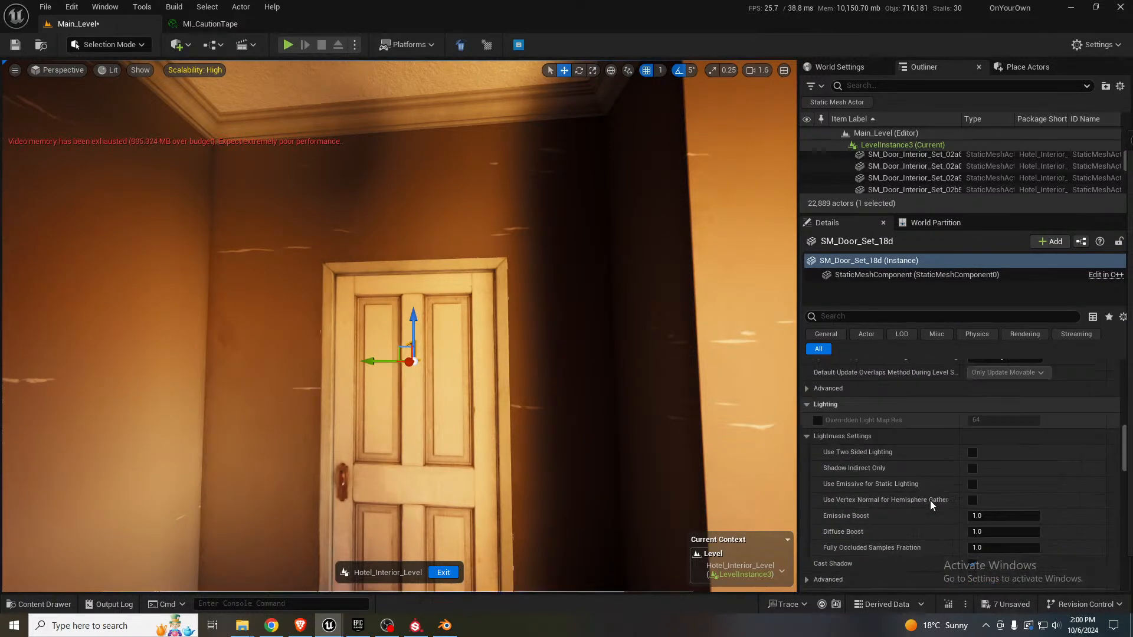
scroll(930, 500, down, 10)
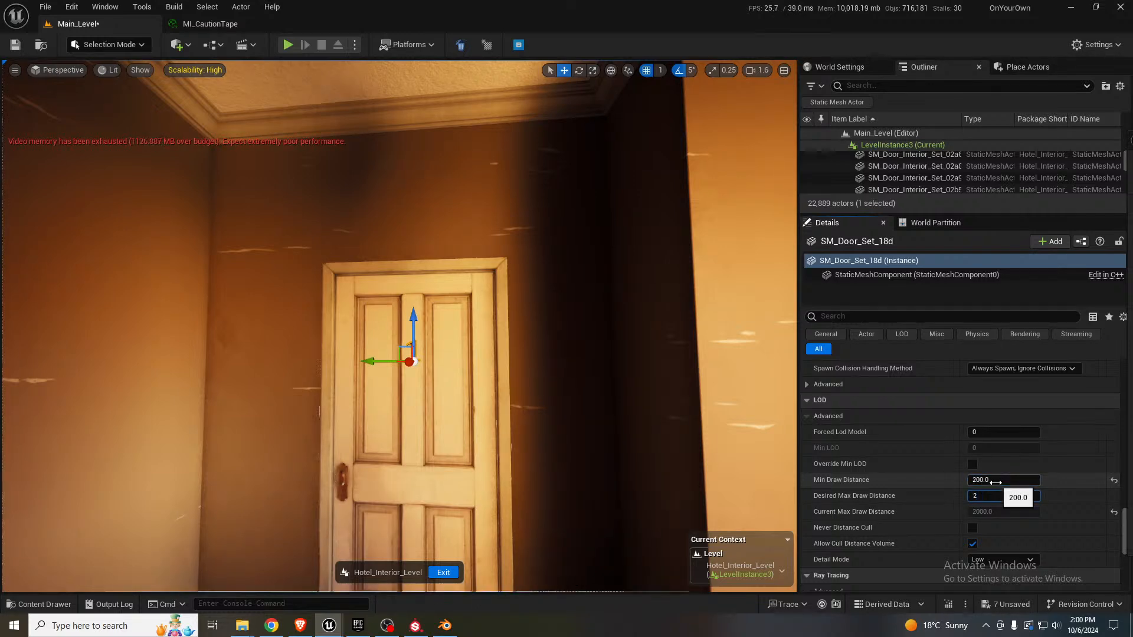
key(s)
right_drag(354, 398, 405, 388)
key(Escape)
key(w)
key(s)
click(404, 390)
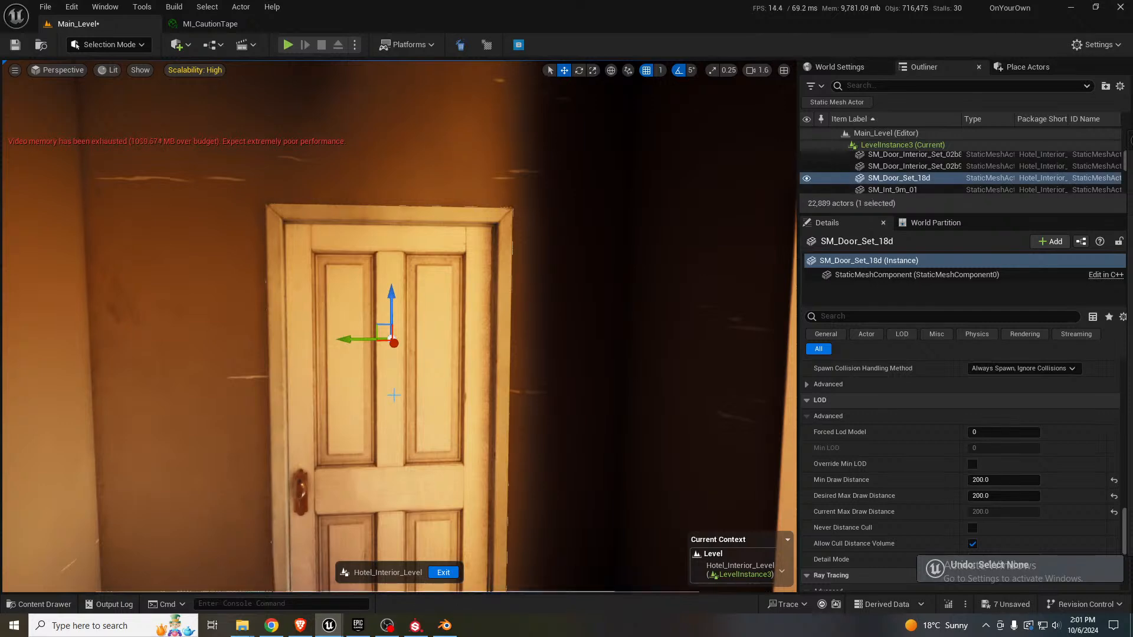
- Examine the door number's visibility up close, checking it in wireframe and returning to lit shading
right_drag(678, 435, 715, 432)
key(a)
key(w)
scroll(716, 431, down, 4)
key(s)
key(alt+2)
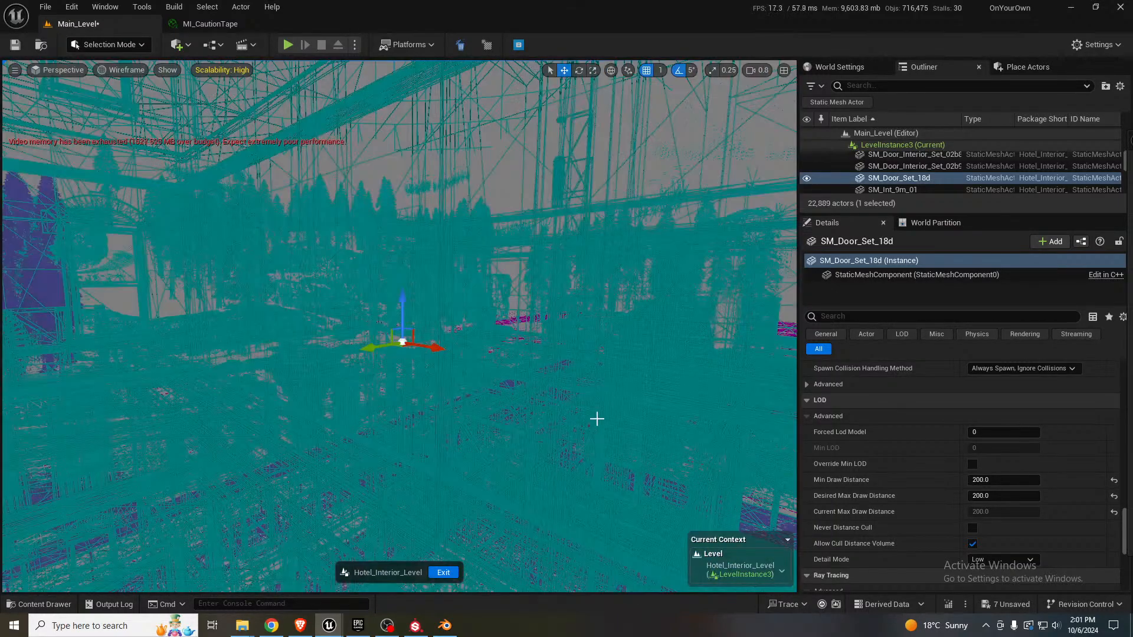
key(alt+4)
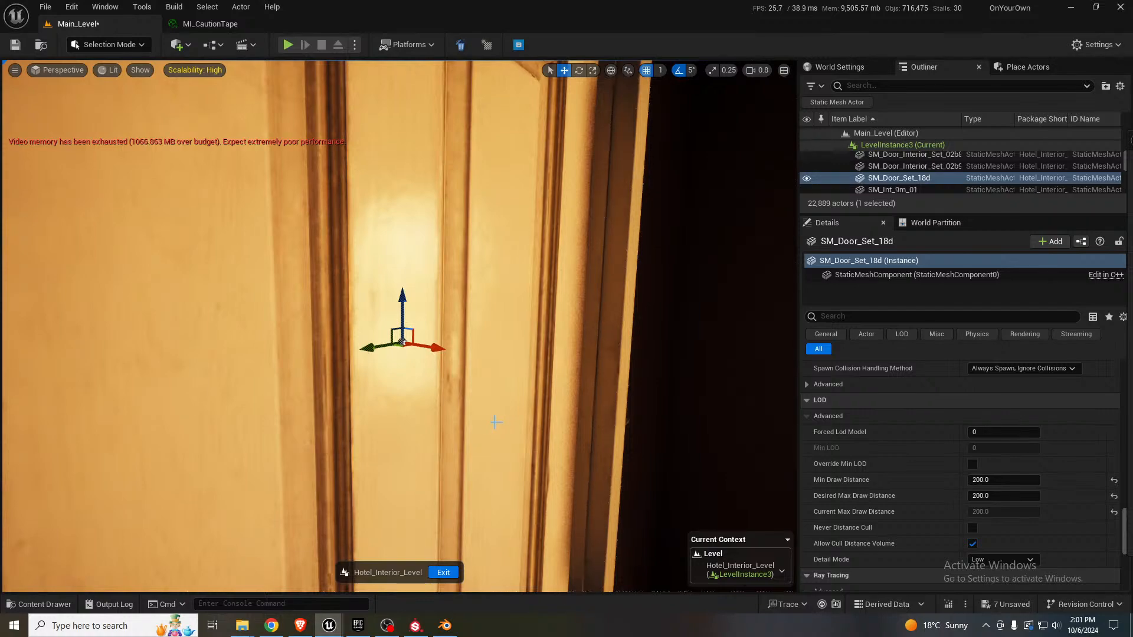
- Save the door number changes to Hotel_Interior_Level, leave level instance editing and clear the selection
key(s)
right_drag(399, 327, 425, 328)
key(s)
scroll(416, 331, up, 1)
key(w)
scroll(581, 383, up, 1)
key(s)
key(w)
key(w)
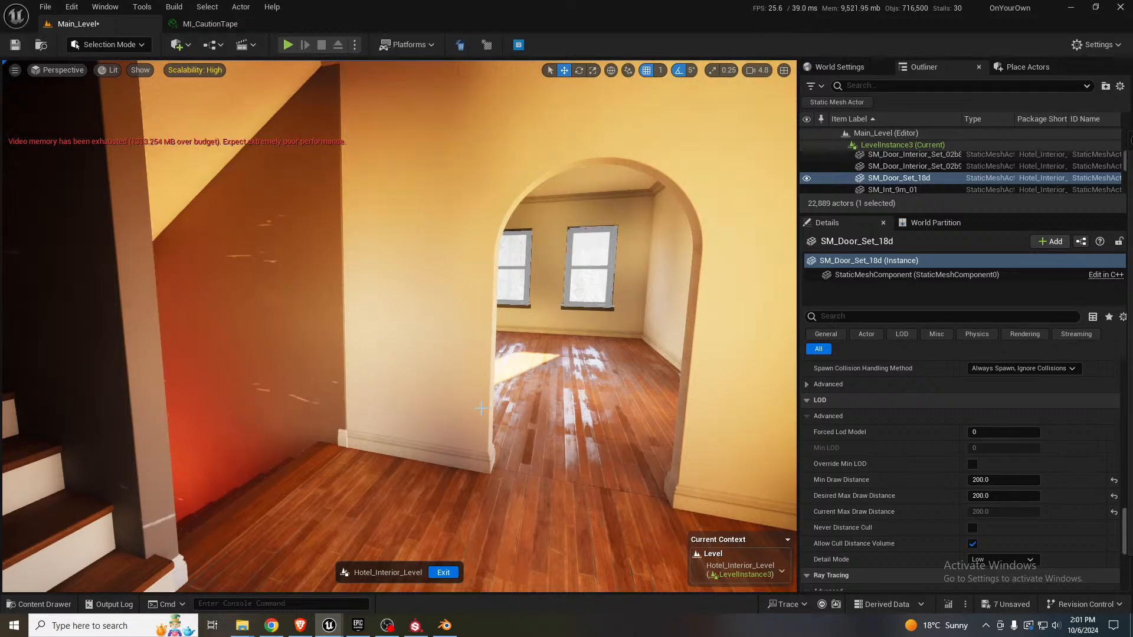
click(447, 572)
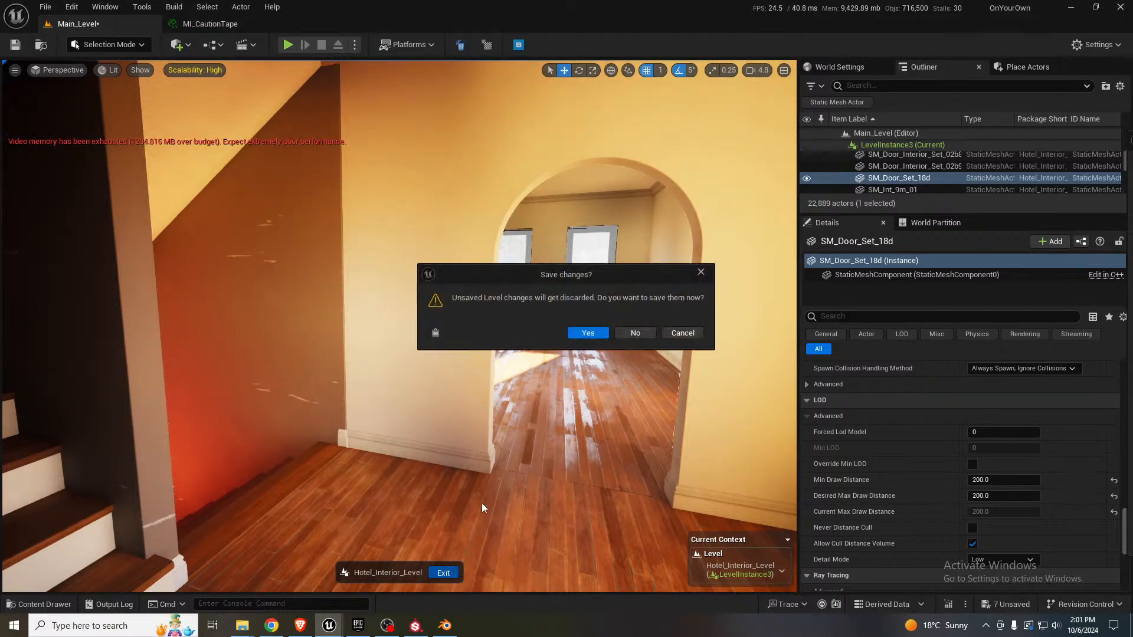
click(581, 334)
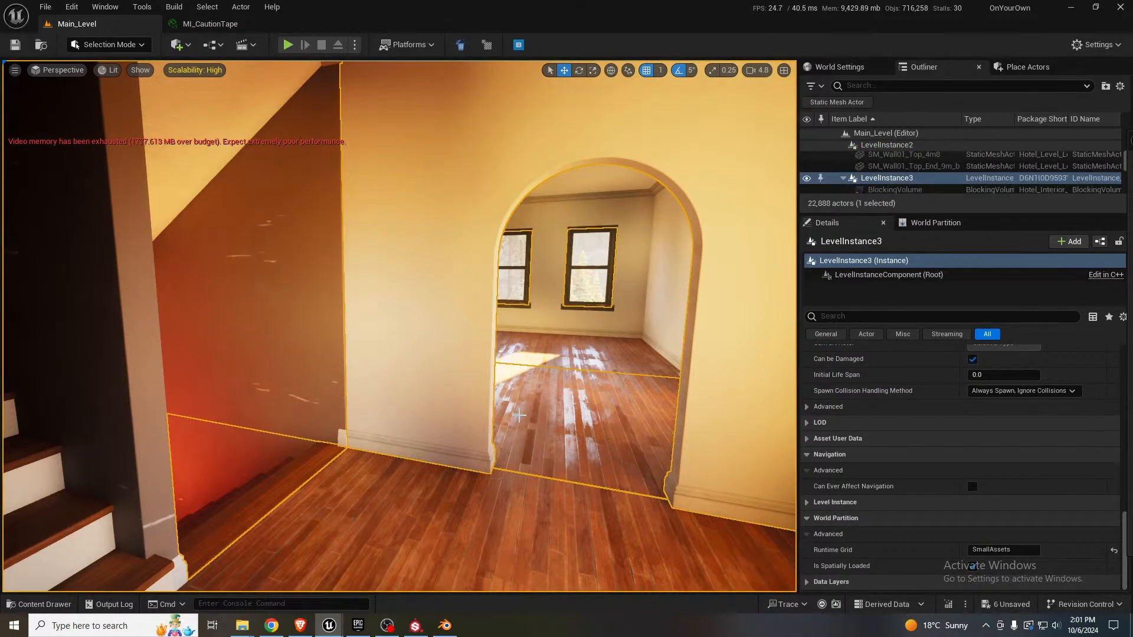
key(Escape)
- Survey the route out of the hotel to the orange containers, concrete barriers and chain-link fence
right_drag(582, 333, 729, 376)
key(w)
key(s)
scroll(696, 354, up, 4)
key(d)
key(w)
key(w)
scroll(779, 389, down, 4)
key(w)
key(w)
right_drag(532, 412, 533, 410)
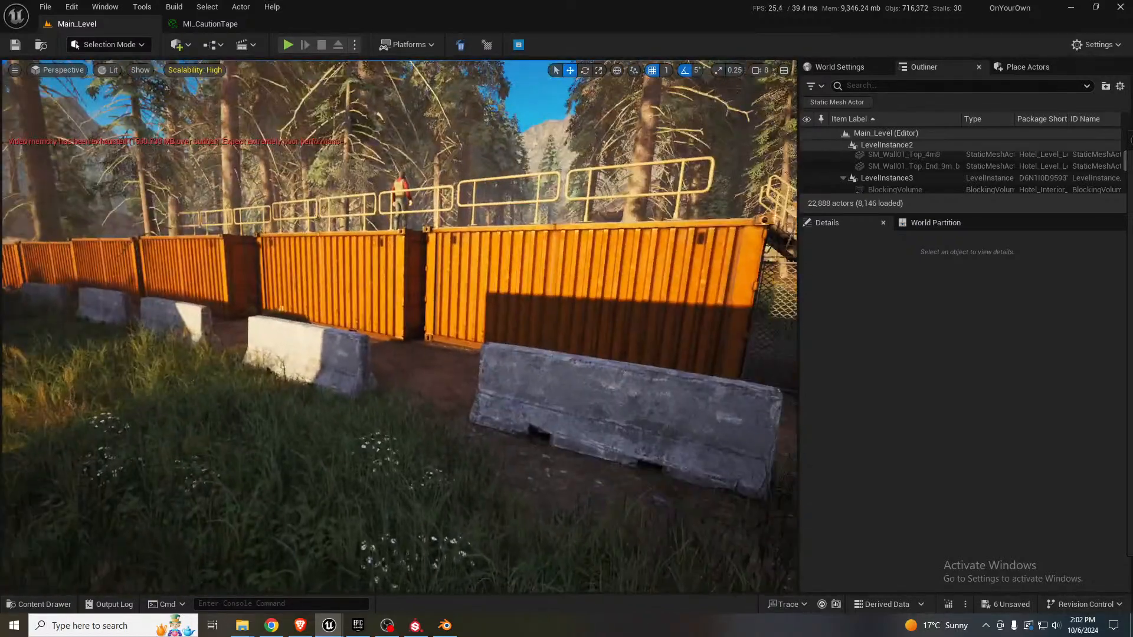
right_drag(436, 378, 519, 378)
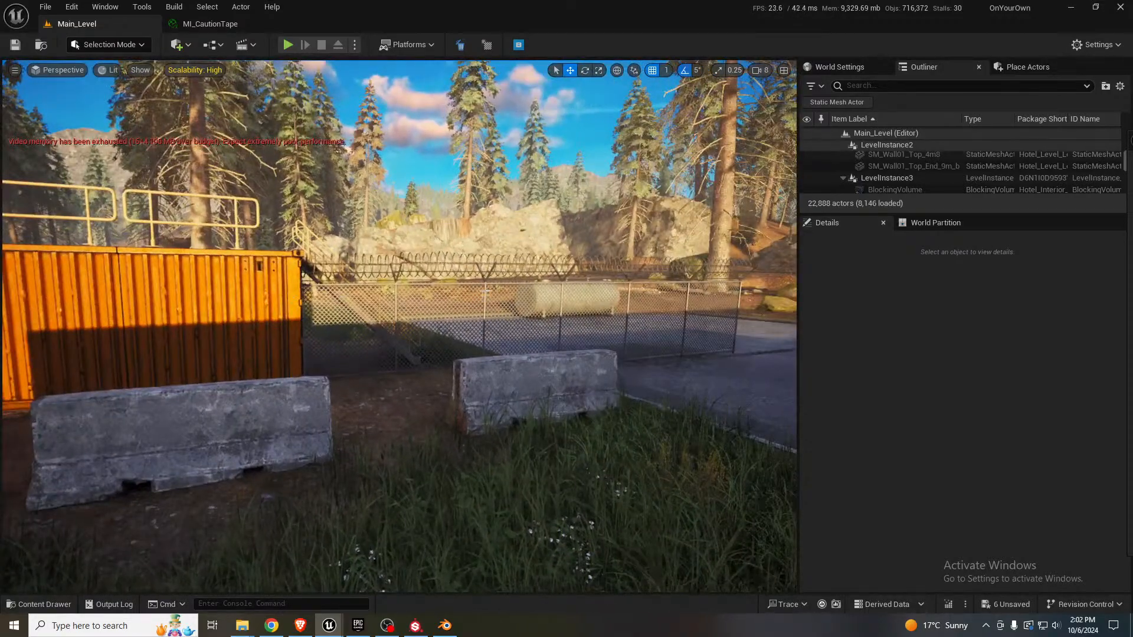
right_drag(487, 291, 354, 292)
- Rotate the ALS_Char_NPC_Enemy character standing on the orange containers to -190° about Z
click(160, 250)
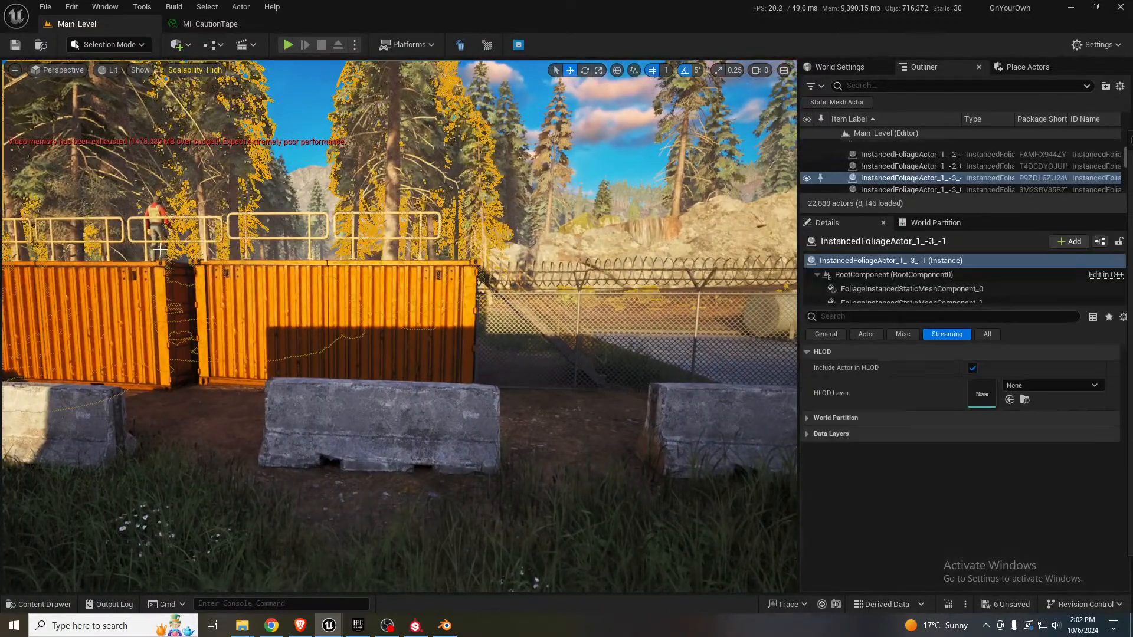
click(160, 225)
key(e)
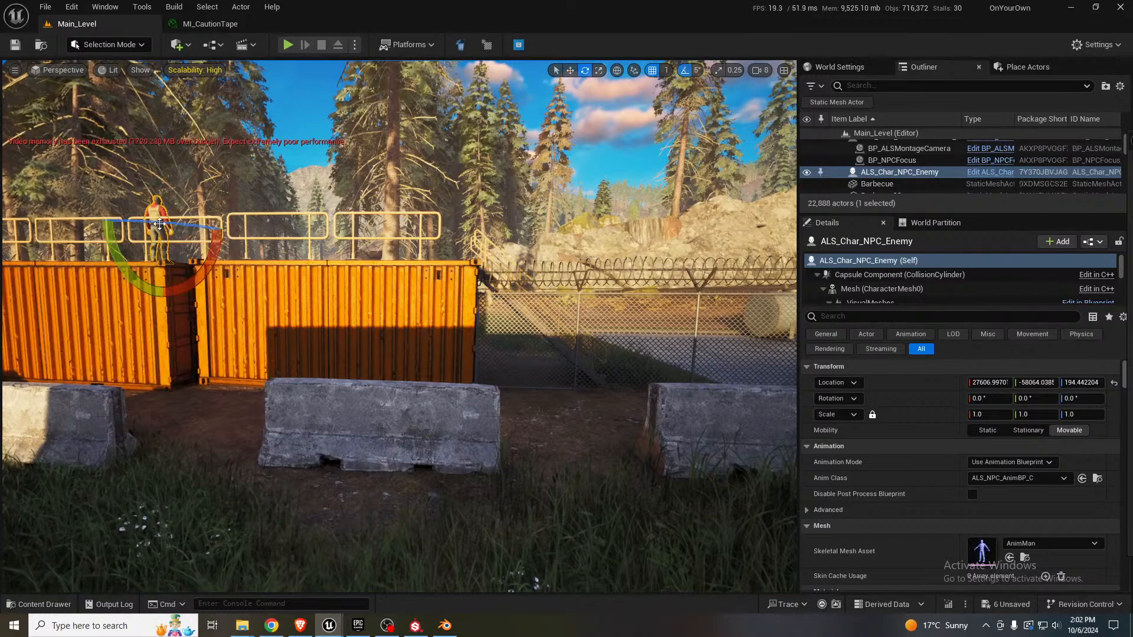
drag(159, 224, 376, 365)
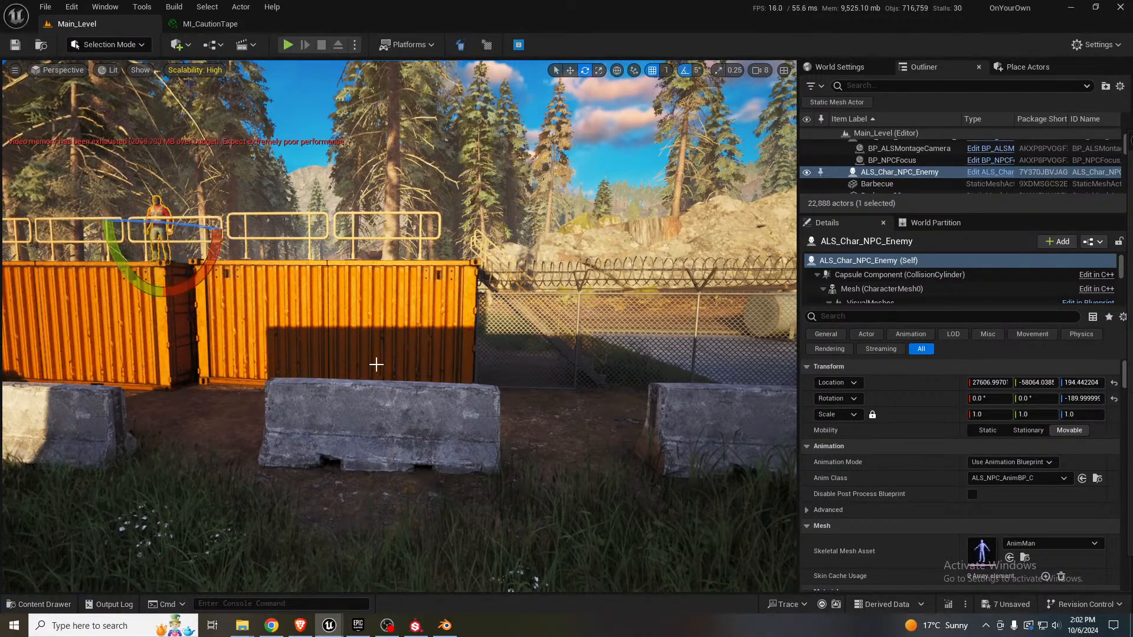
- View the parked cars outside and open the Data Layers Outliner
right_drag(375, 365, 508, 350)
key(w)
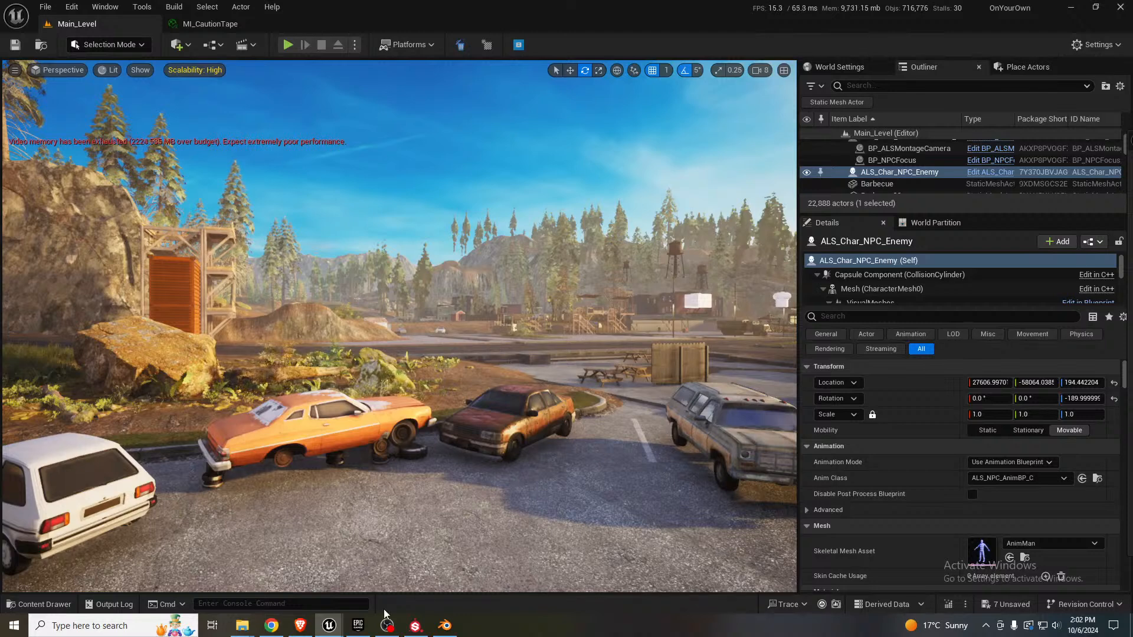
mouse_move(330, 625)
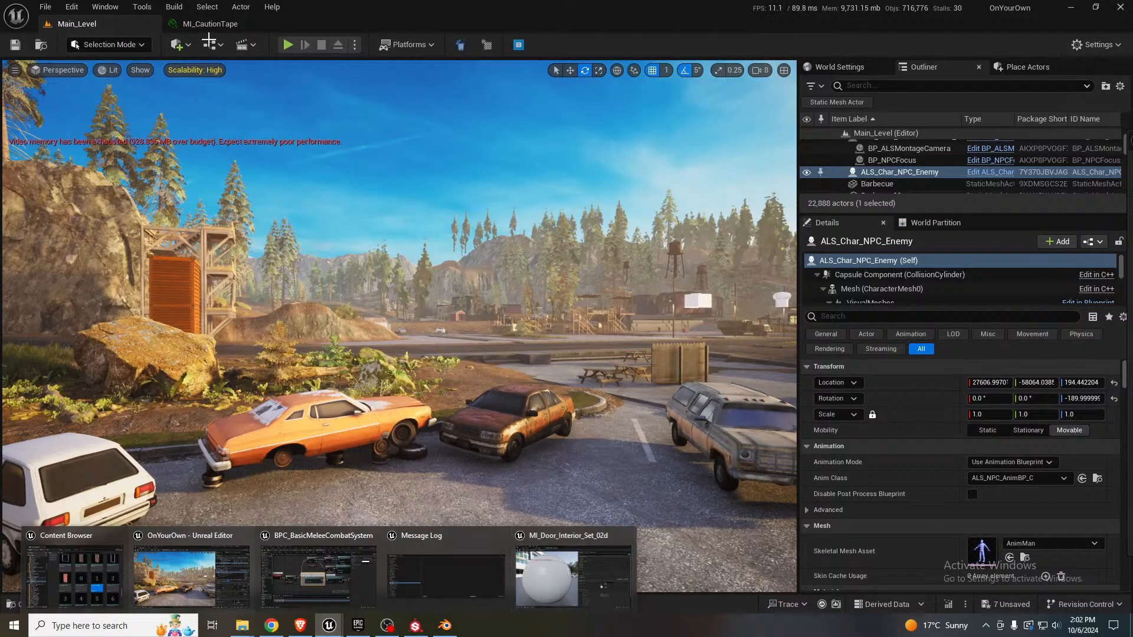
click(142, 6)
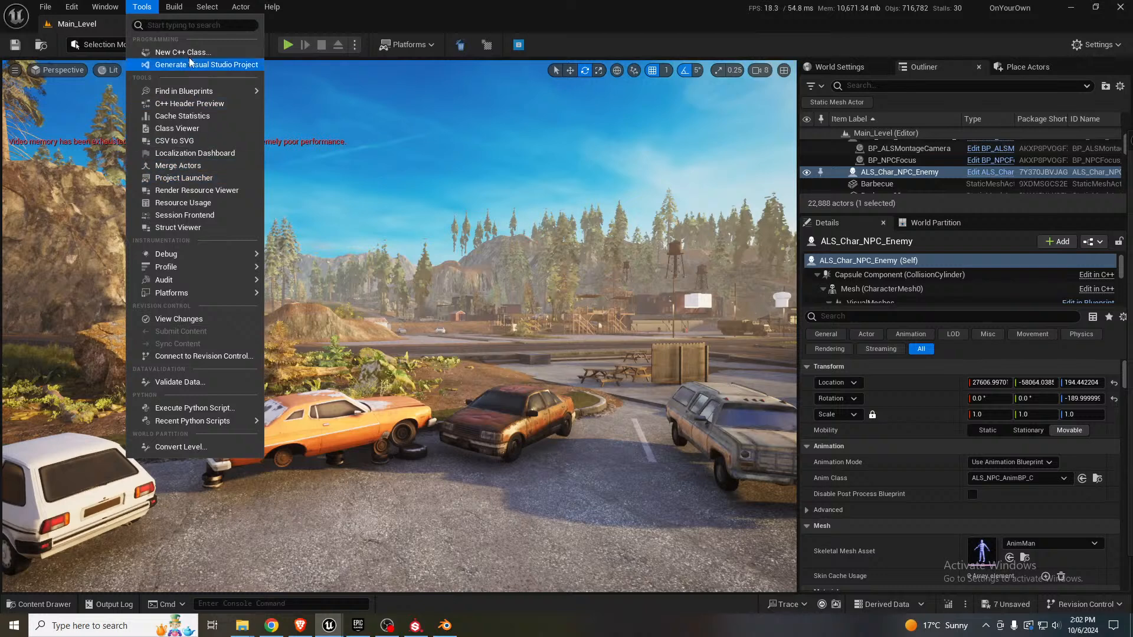
mouse_move(105, 6)
mouse_move(183, 152)
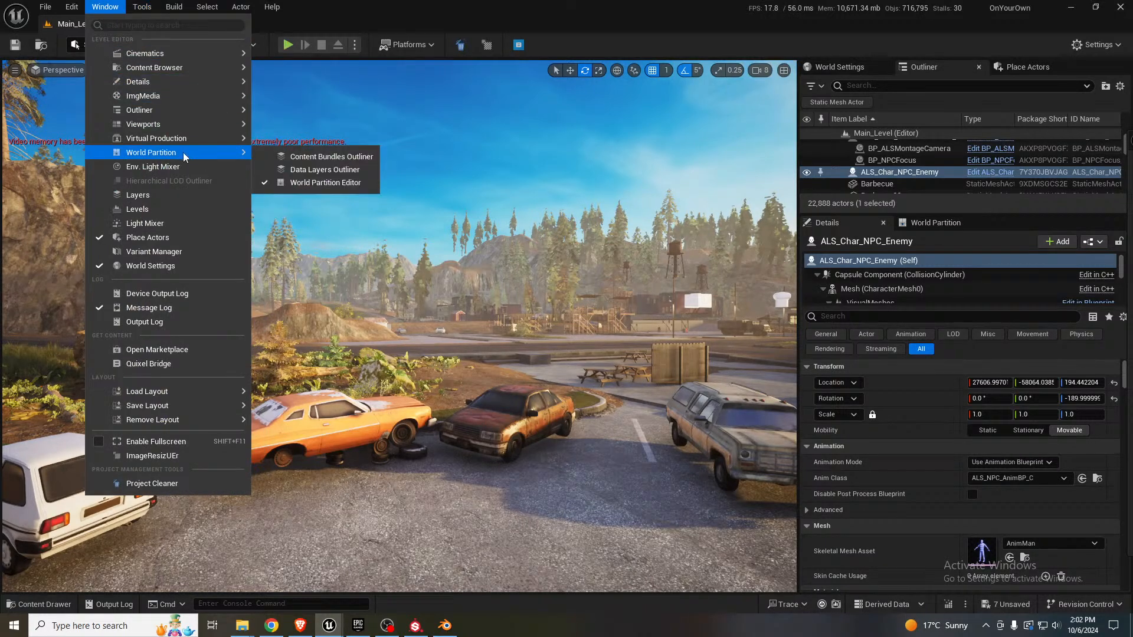
click(324, 173)
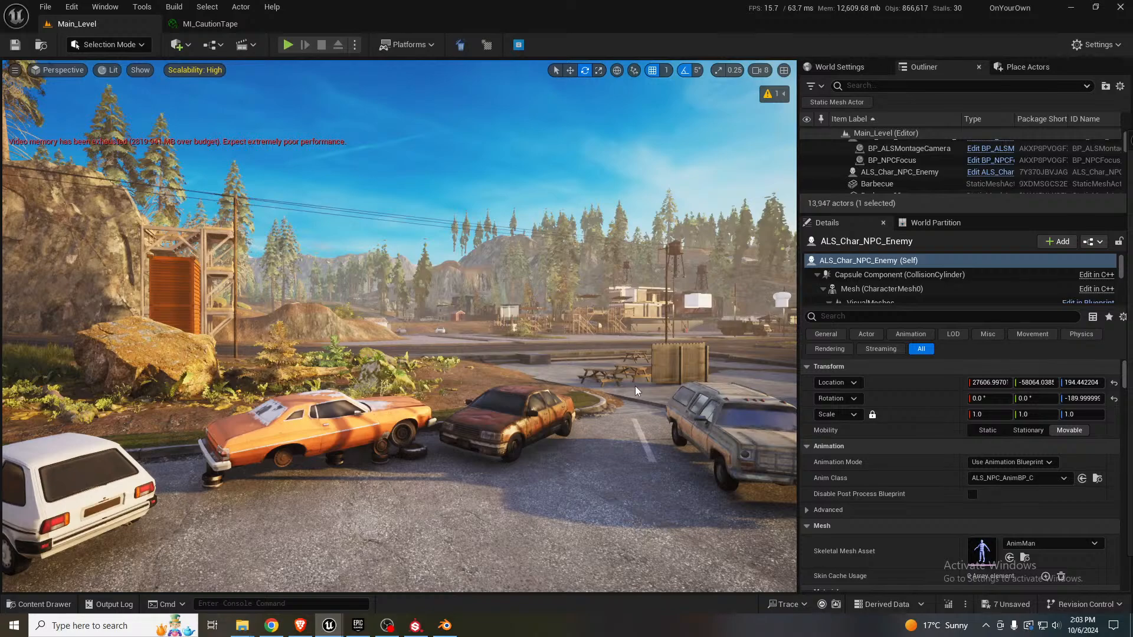
- Examine the town and surrounding terrain from above, with the editor's helper outlines shown
key(w)
right_drag(568, 382, 687, 359)
key(w)
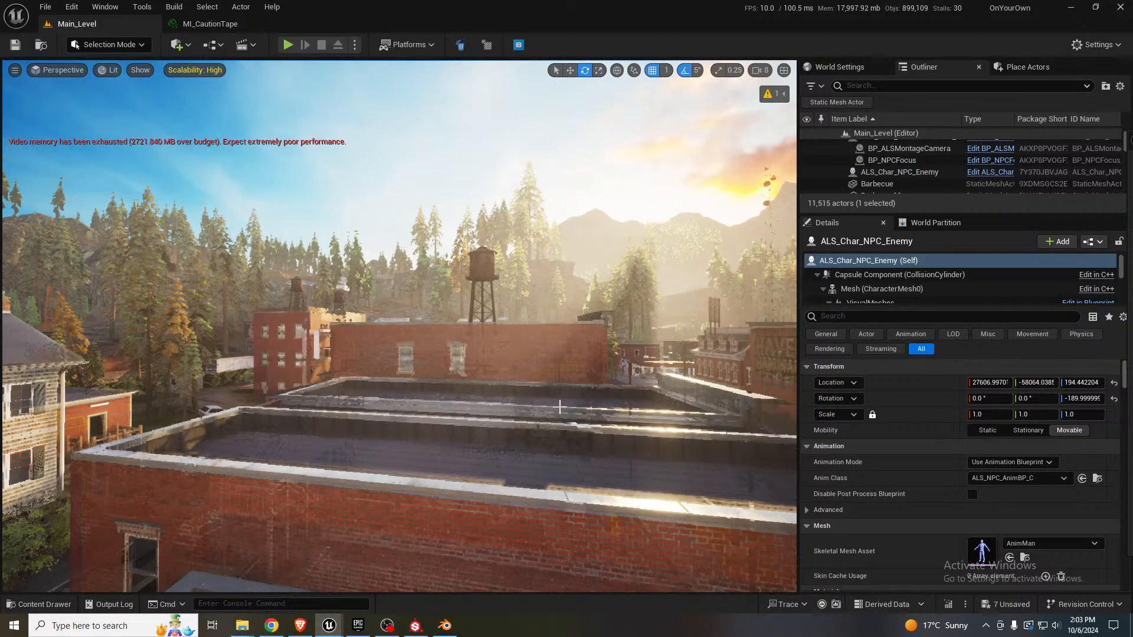
right_drag(565, 396, 378, 387)
key(w)
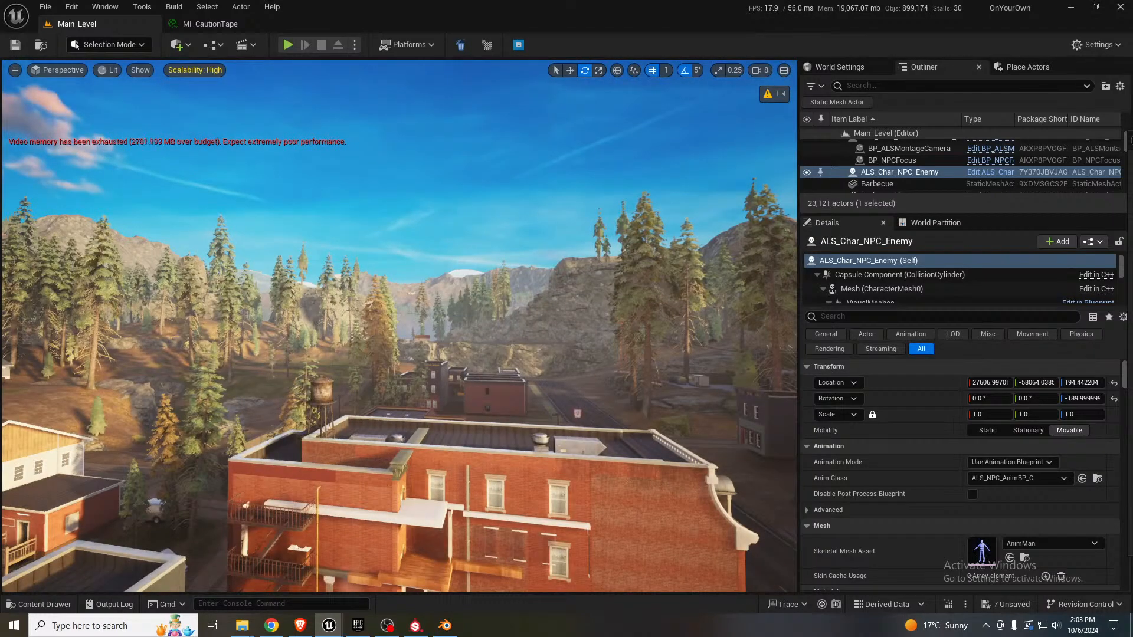
key(g)
key(w)
right_drag(570, 396, 548, 372)
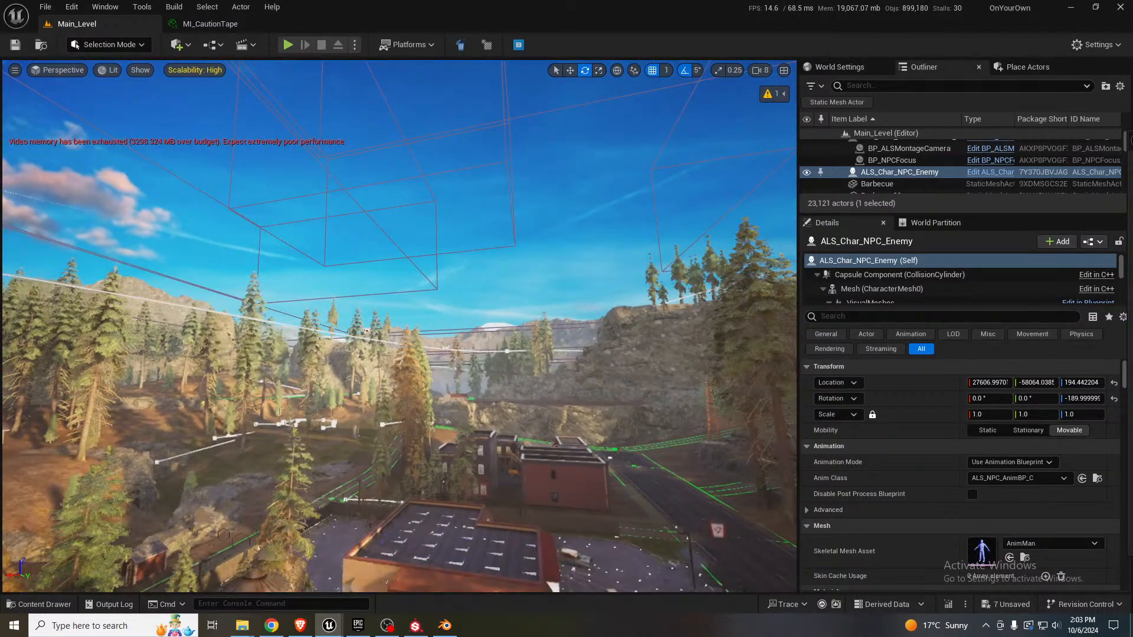
key(w)
scroll(400, 327, up, 3)
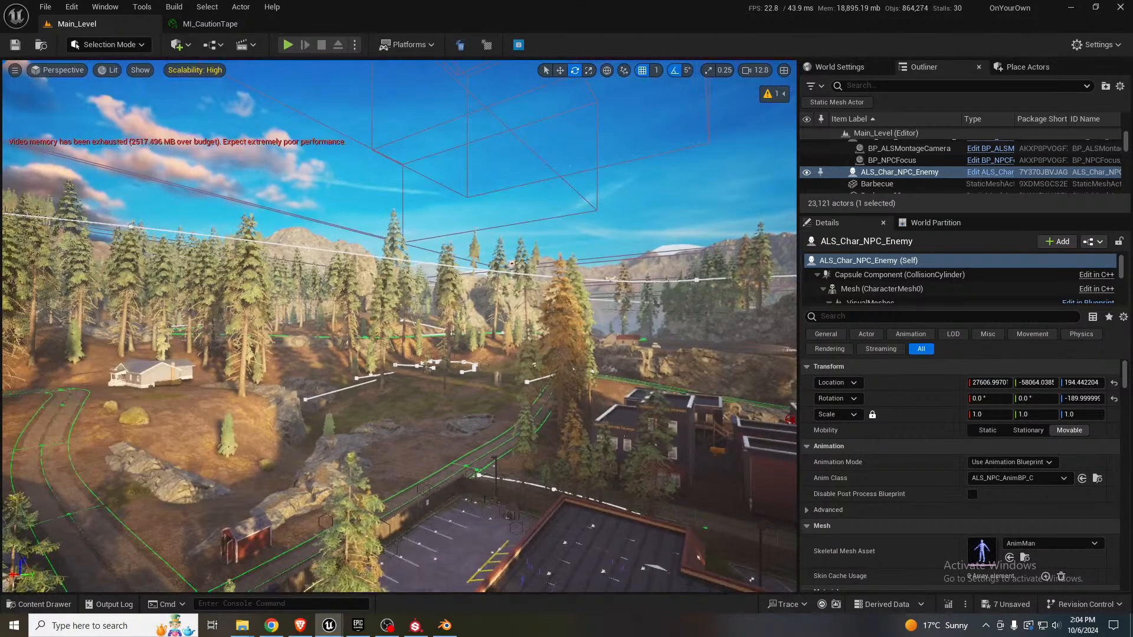
key(w)
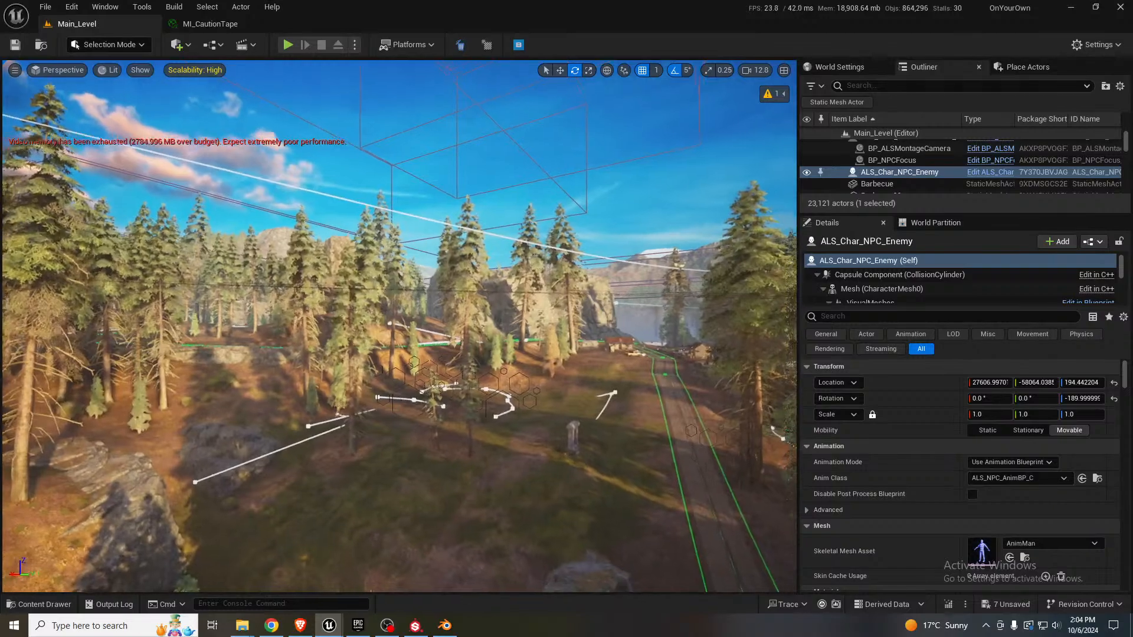
key(s)
right_drag(399, 326, 614, 337)
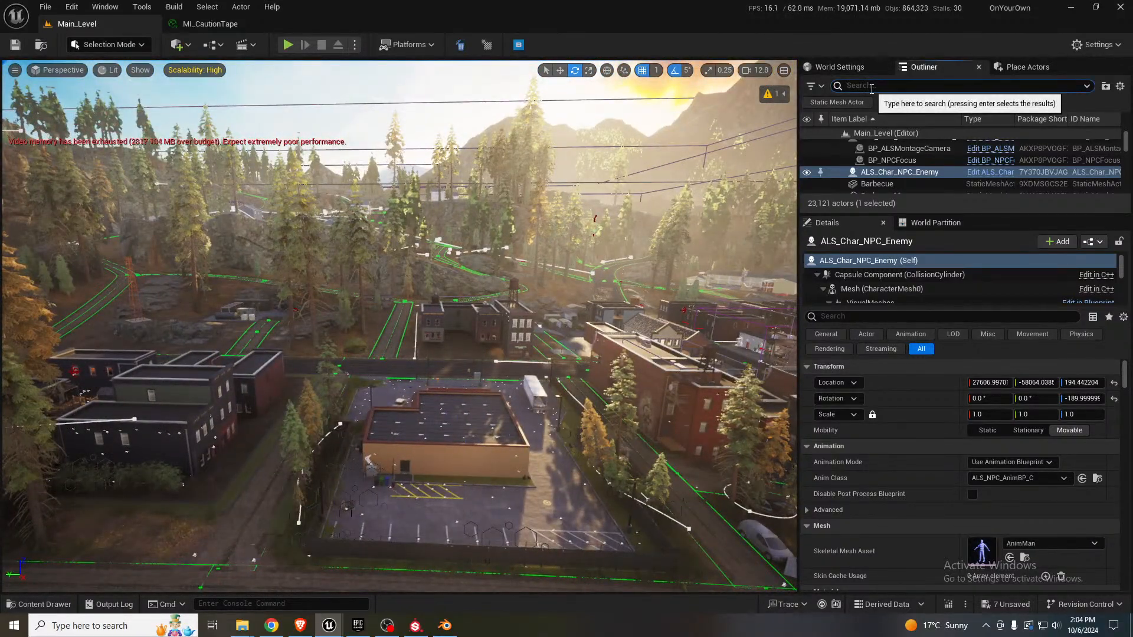
- Search the level's actors for "plane", select BP_DownedPlane and focus the view on it
text(plane)
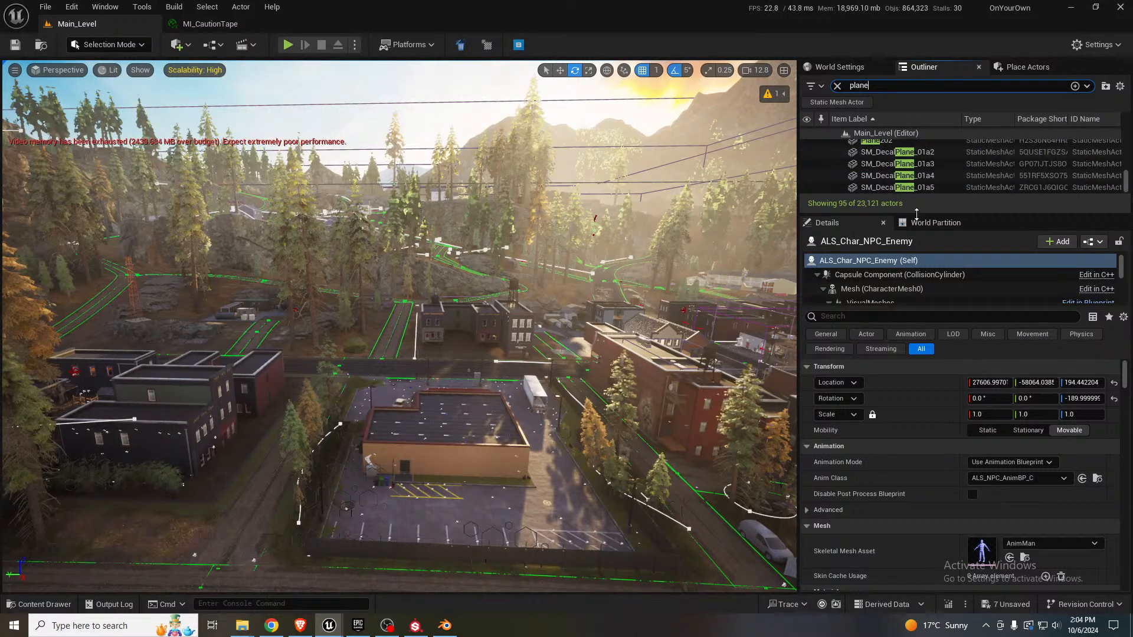
drag(916, 213, 920, 334)
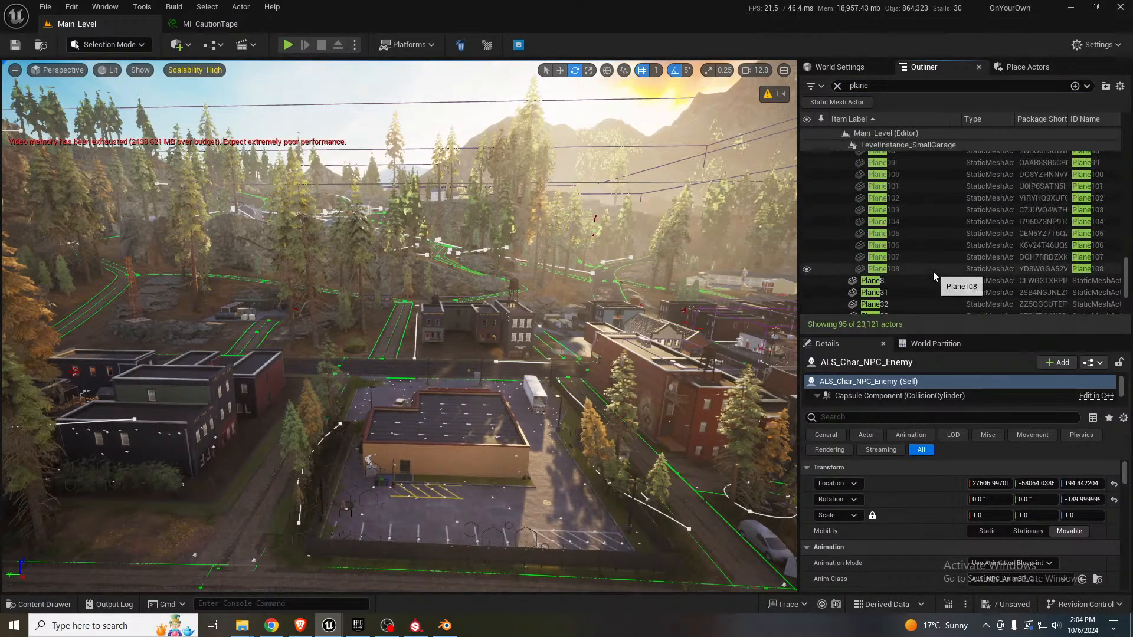
scroll(933, 271, up, 10)
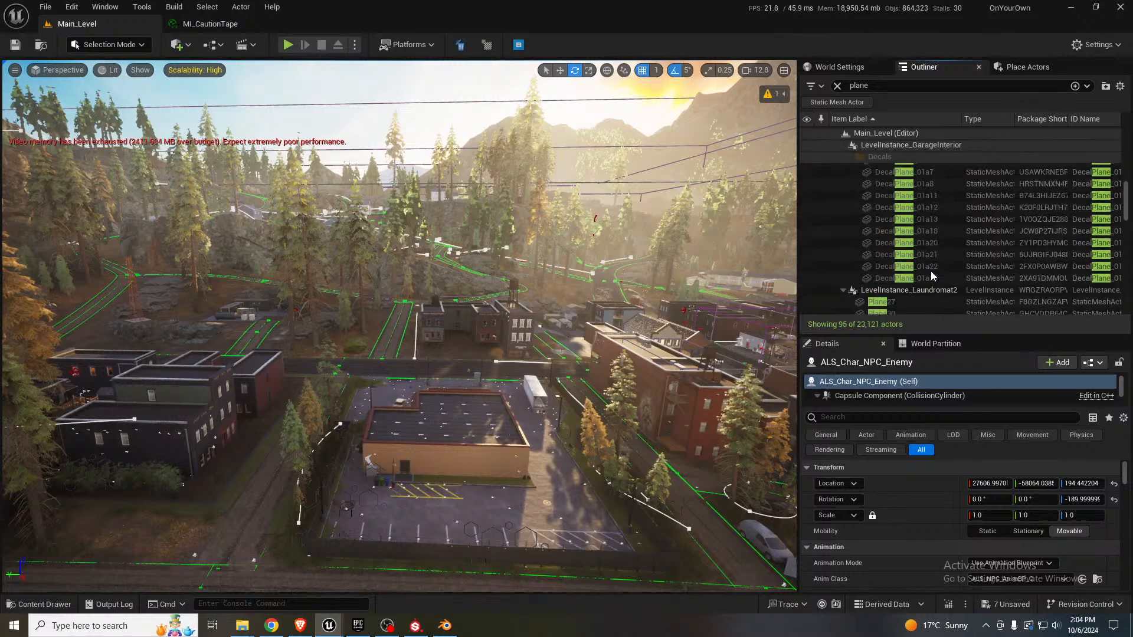
scroll(929, 270, up, 10)
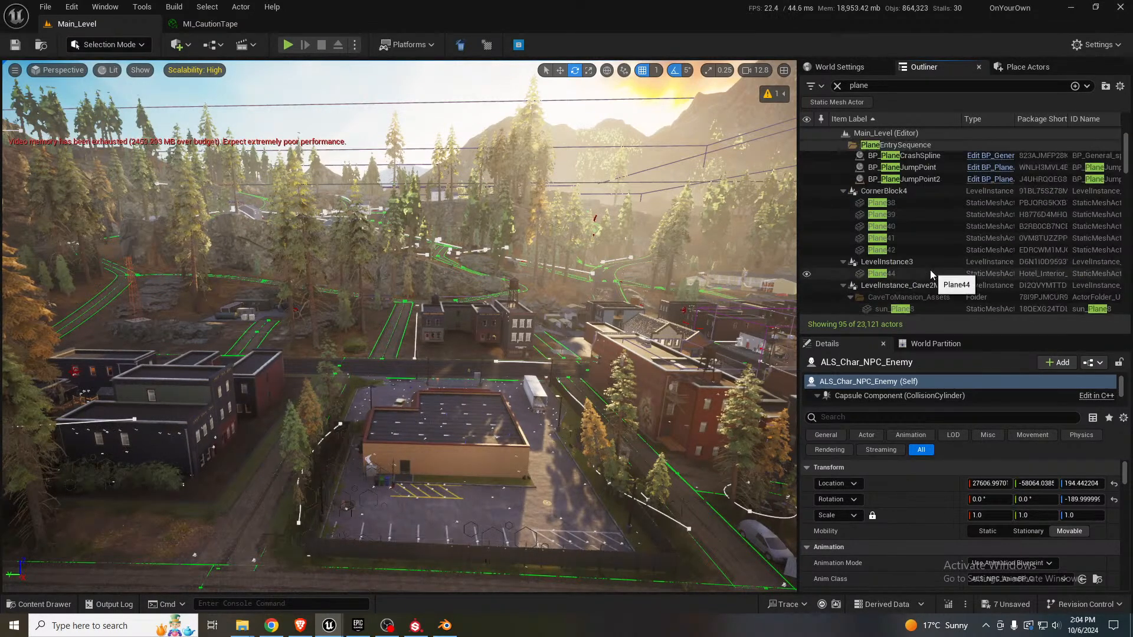
scroll(918, 189, up, 1)
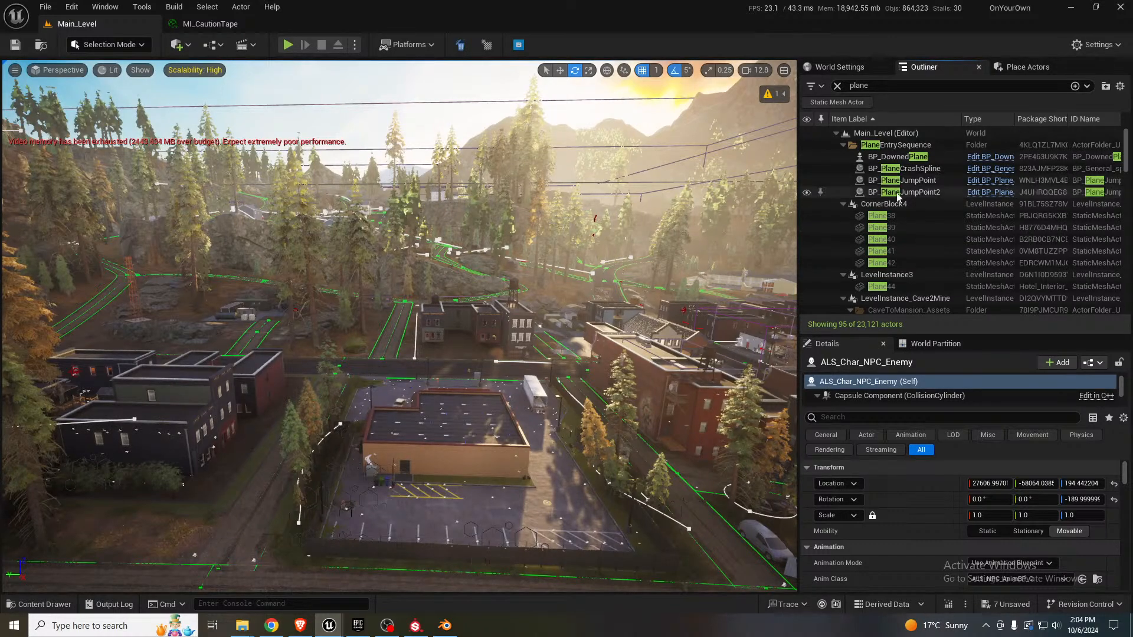
click(913, 158)
key(w)
key(f)
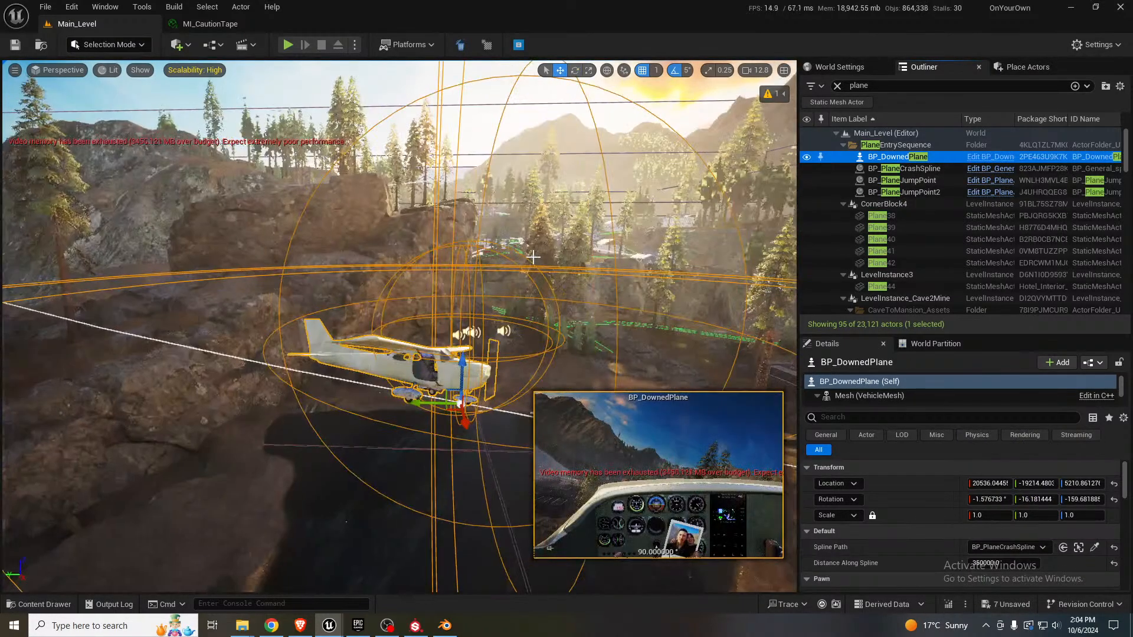
- Deselect the plane and examine its cockpit up close, including the instrument gauges and the photo on the panel
right_drag(525, 263, 559, 251)
key(w)
scroll(536, 268, down, 1)
key(Escape)
key(s)
key(w)
scroll(575, 269, down, 3)
scroll(571, 260, down, 2)
key(w)
key(w)
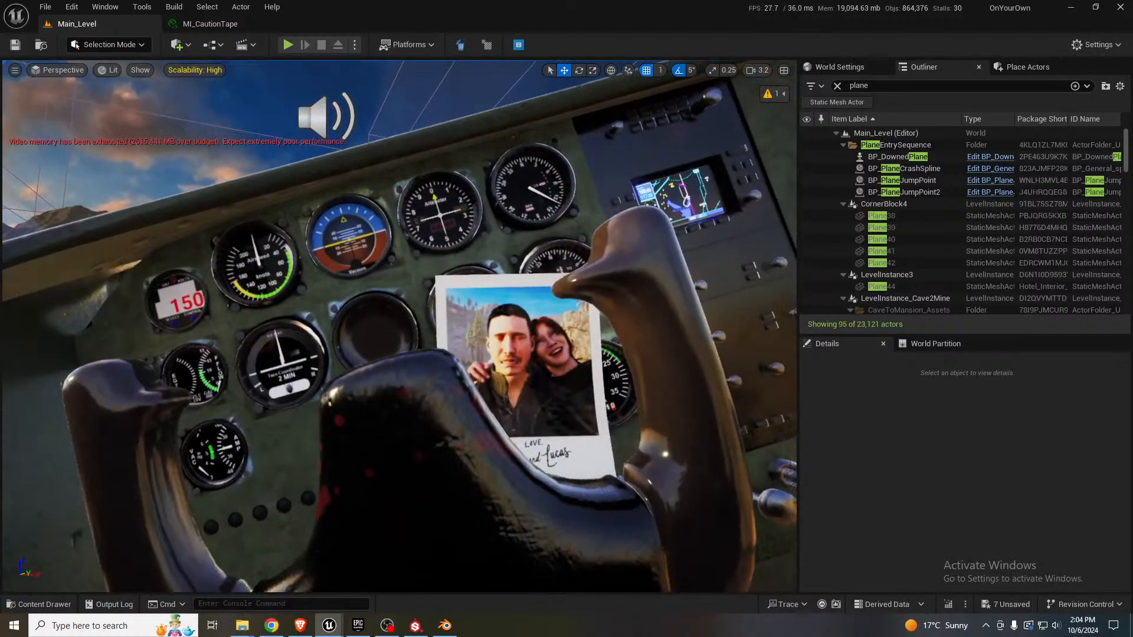
middle_drag(540, 287, 535, 321)
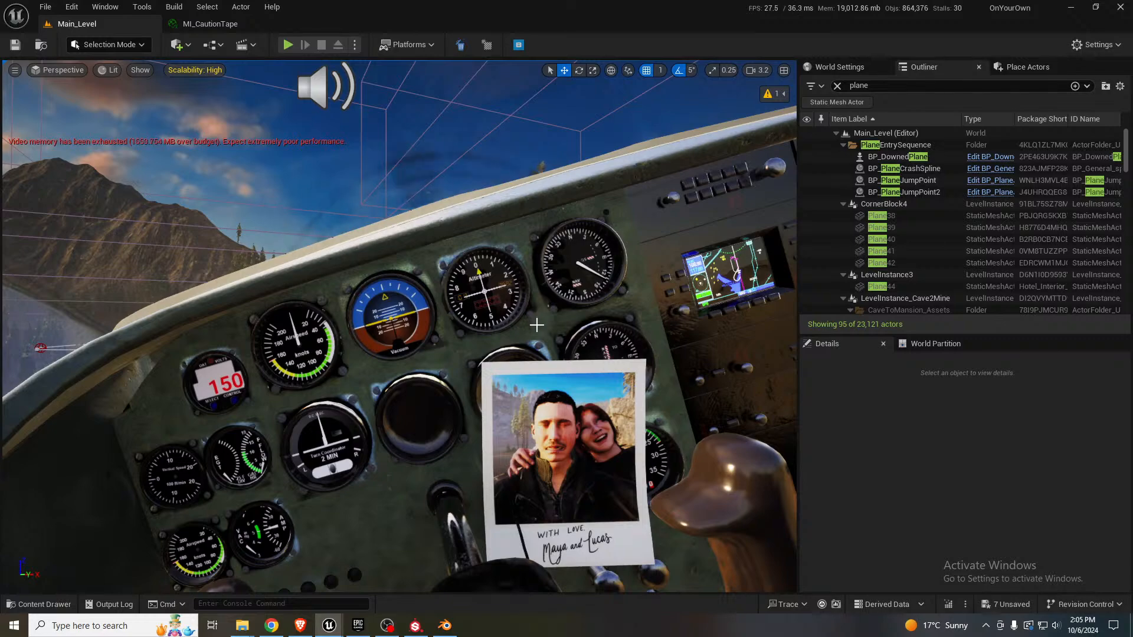
right_drag(551, 386, 499, 422)
key(w)
scroll(472, 404, up, 2)
scroll(477, 429, down, 3)
- Select the level sequence actor above the lakeside barbecue and open its SelfieLevelSequence asset
key(g)
key(w)
key(s)
scroll(485, 400, down, 4)
key(w)
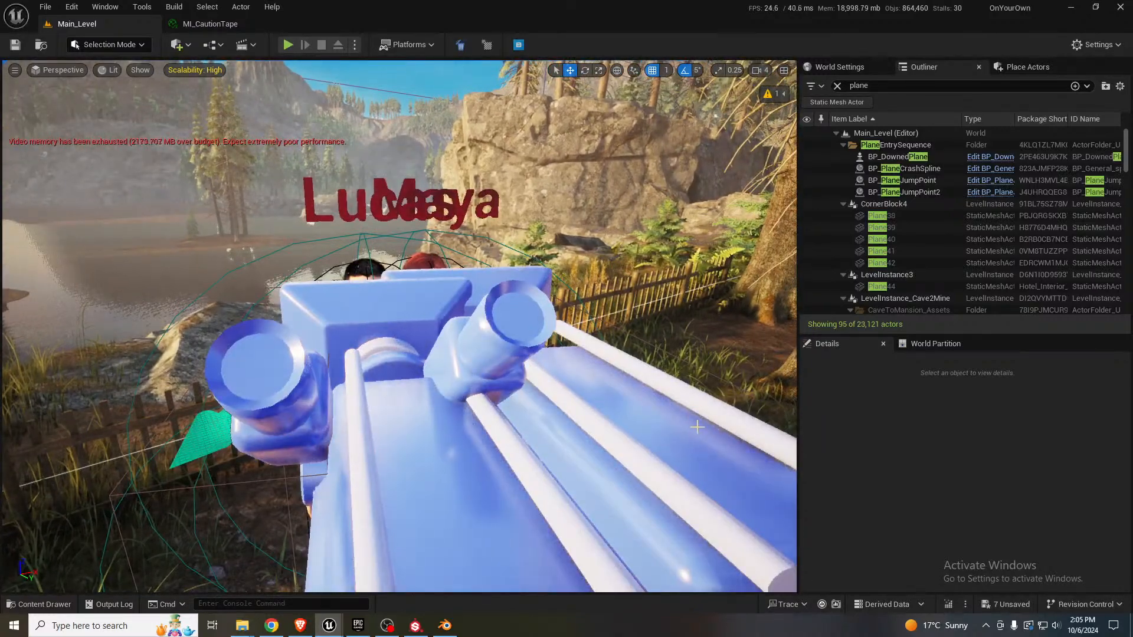
middle_drag(696, 427, 744, 415)
click(618, 459)
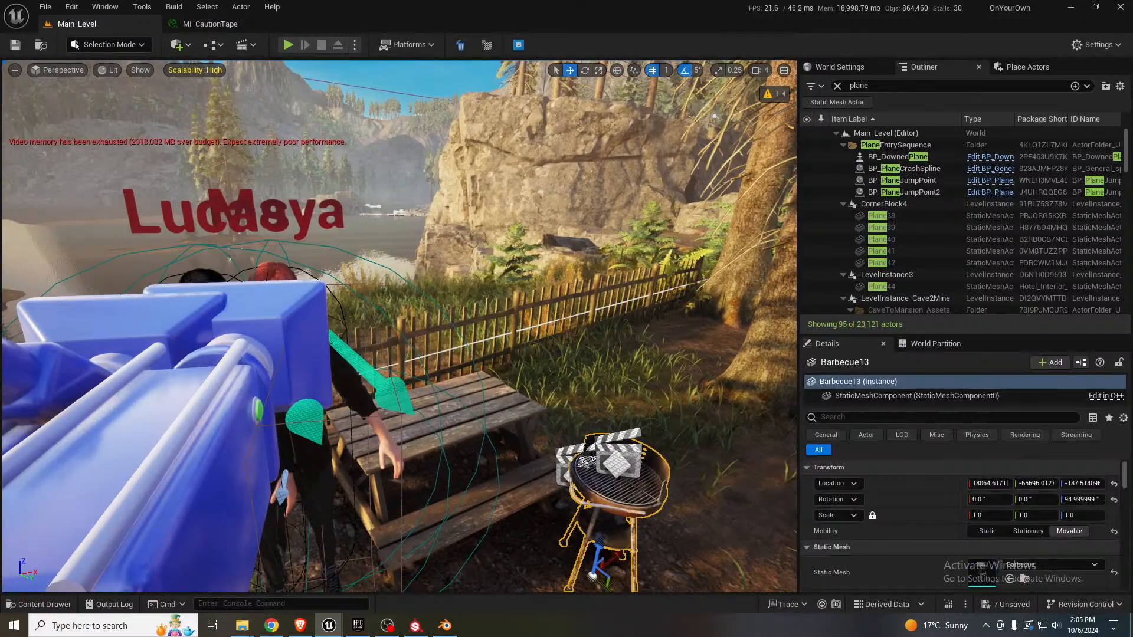
click(580, 456)
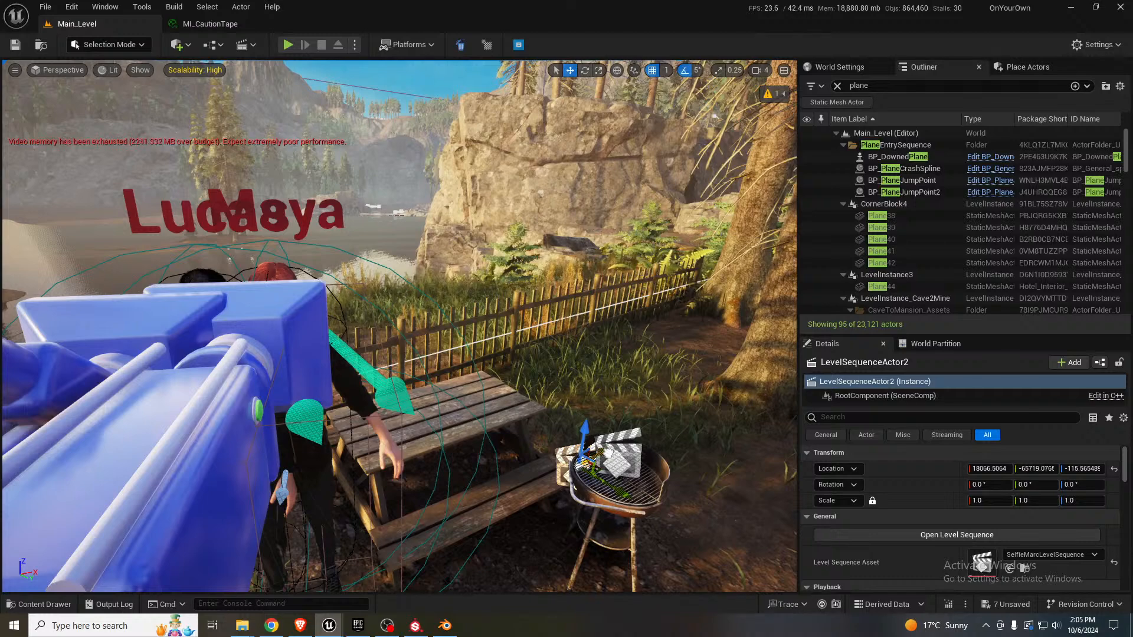
click(618, 459)
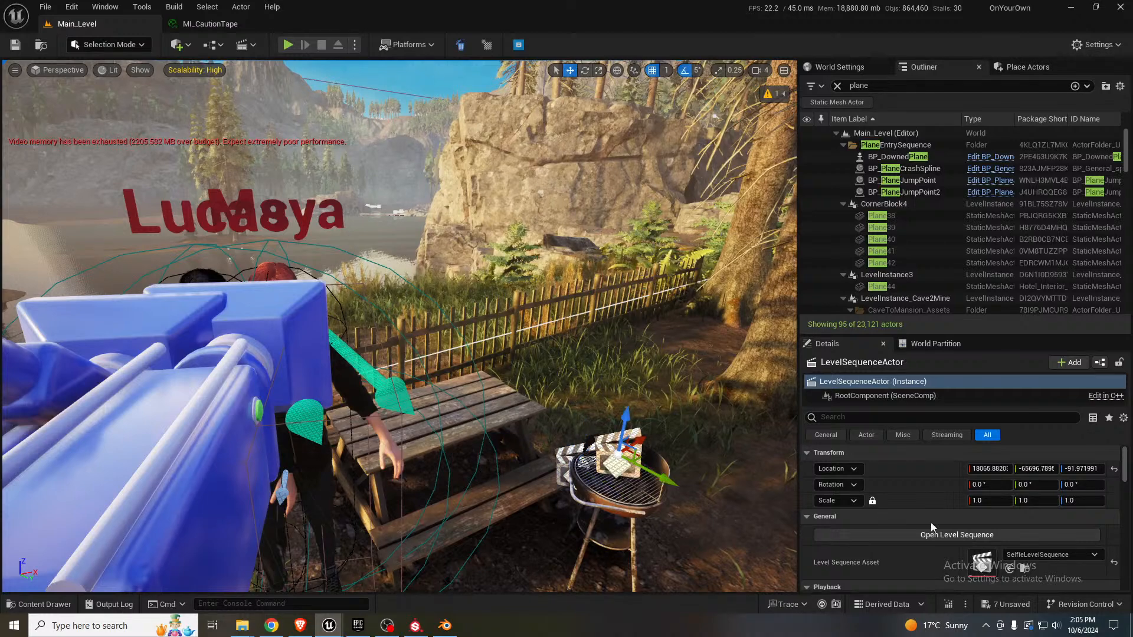
double_click(982, 561)
- Try setting the Z location of the red-haired selfie character to -48.0 and undo the change
right_drag(531, 354, 484, 357)
scroll(491, 349, down, 4)
key(w)
key(w)
right_drag(506, 412, 506, 411)
click(506, 412)
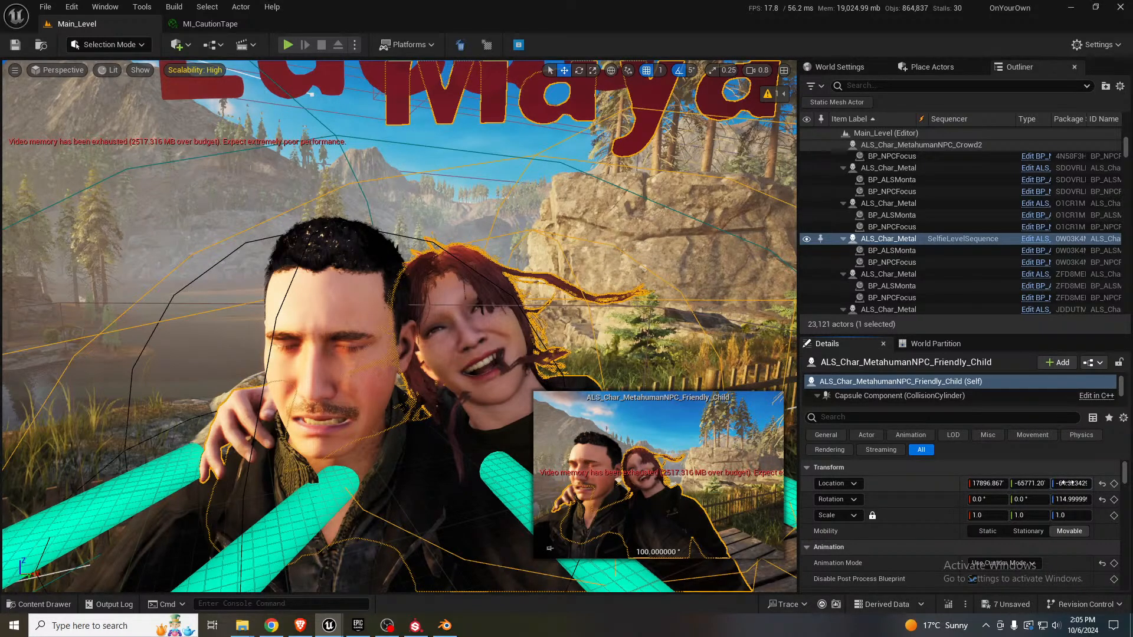
drag(1067, 483, 1076, 484)
right_drag(502, 306, 504, 331)
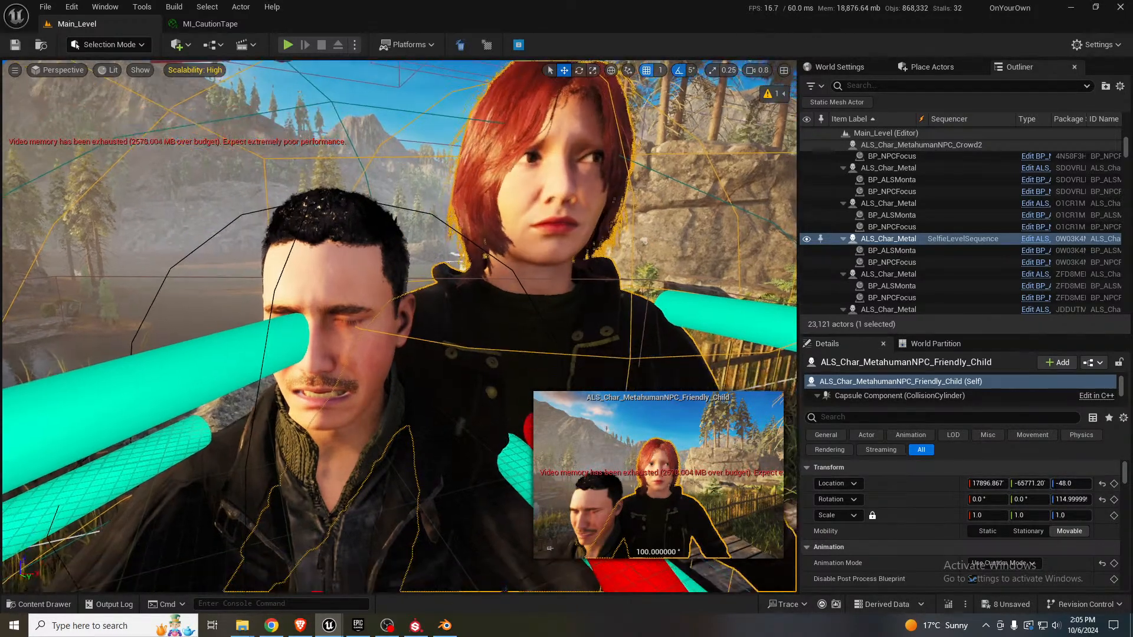
key(ctrl+z)
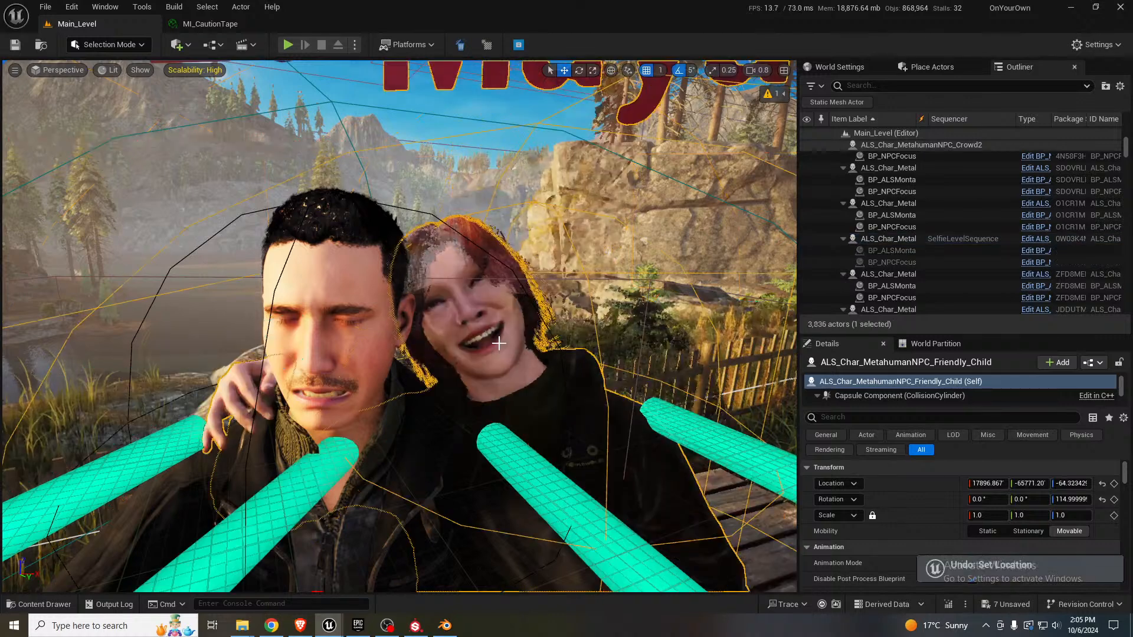
- Examine the selfie pair without helper graphics, as well as the lakeshore and the area around the log cabin
key(g)
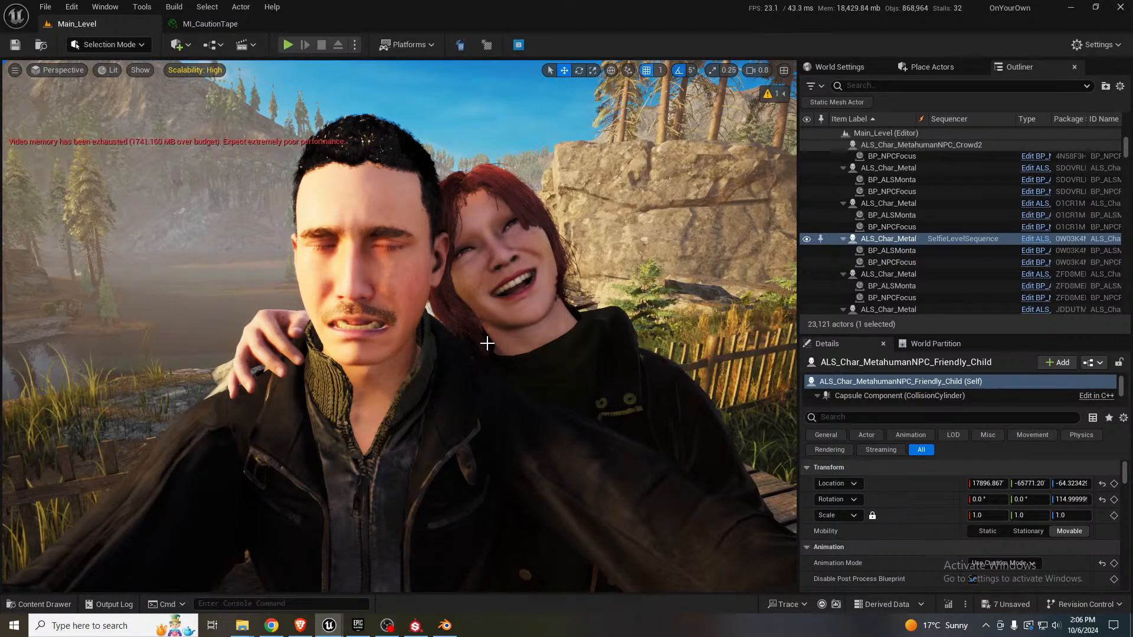
right_drag(487, 343, 263, 350)
key(s)
scroll(487, 344, up, 5)
key(s)
scroll(460, 378, up, 3)
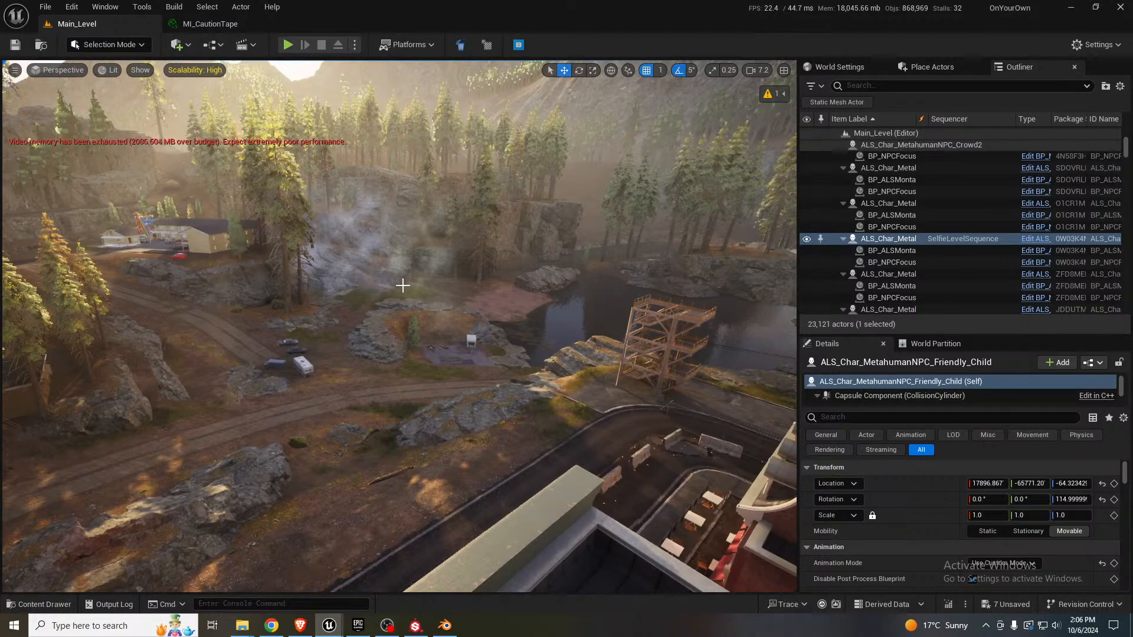
right_drag(450, 330, 590, 320)
key(w)
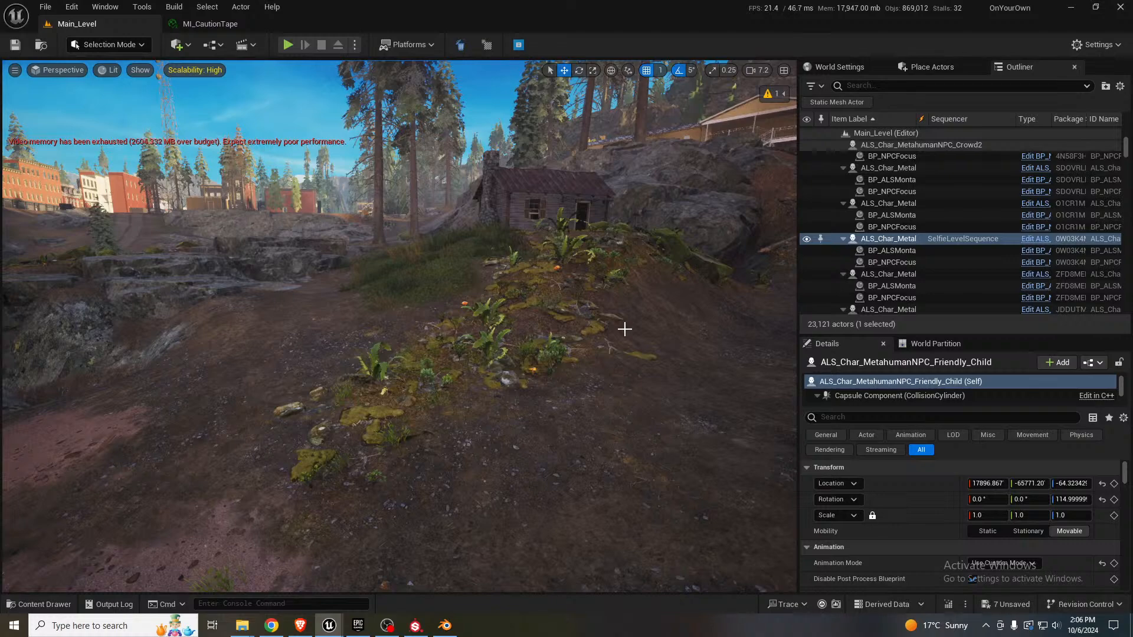
right_drag(576, 327, 441, 322)
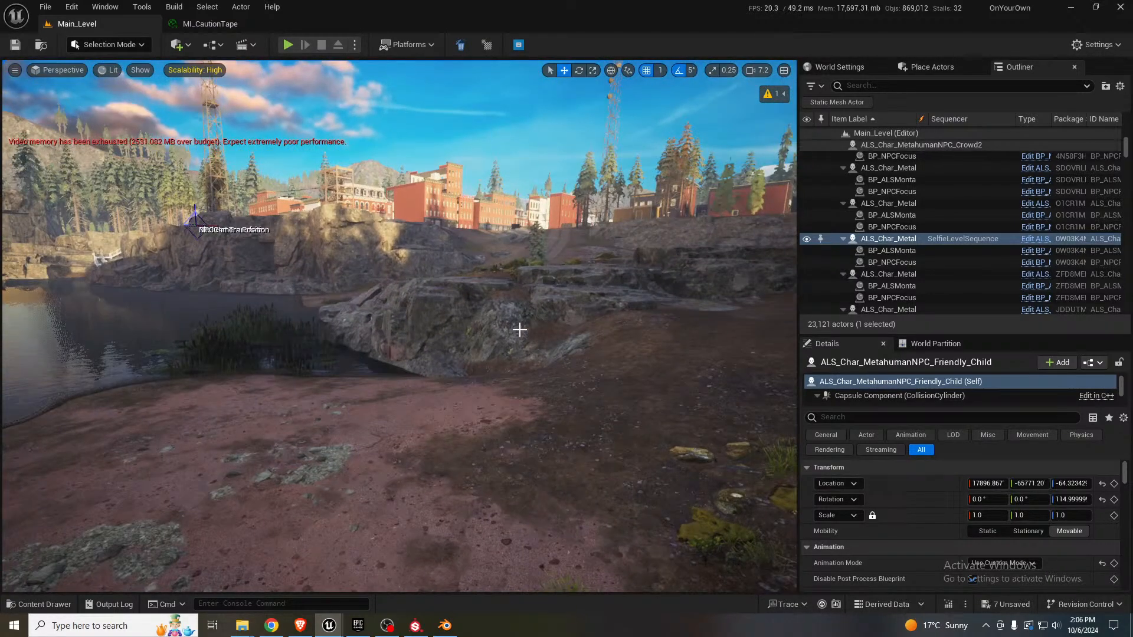
right_drag(519, 329, 448, 328)
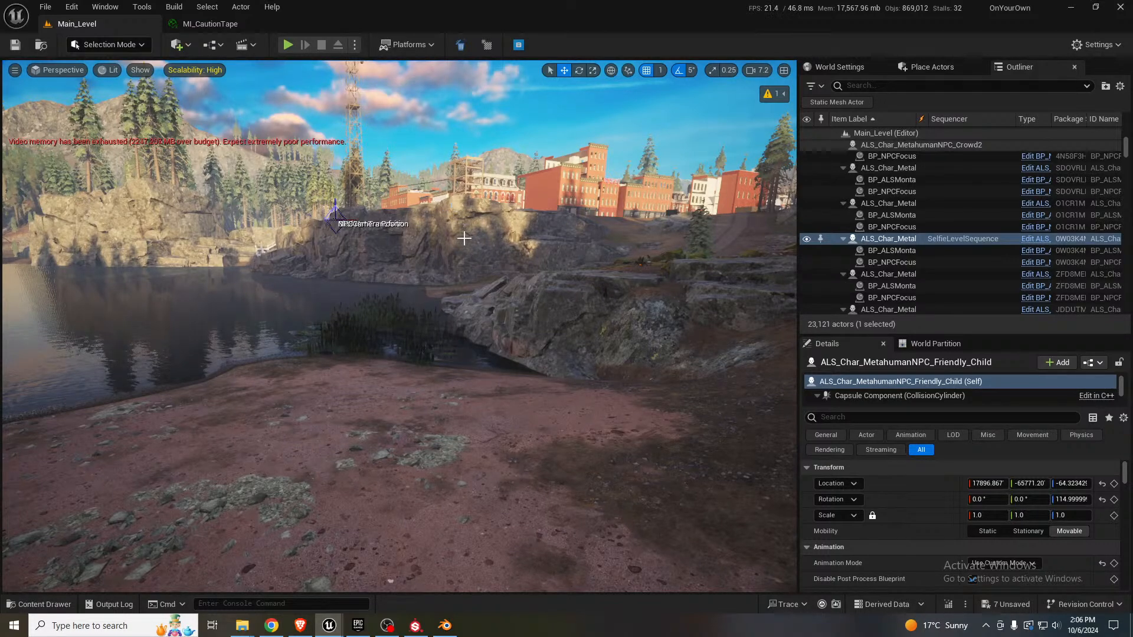
mouse_move(464, 238)
right_down()
mouse_move(472, 201)
mouse_move(452, 206)
mouse_move(519, 216)
mouse_move(548, 256)
mouse_move(463, 264)
right_up()
key(w)
scroll(480, 204, down, 2)
scroll(519, 216, down, 3)
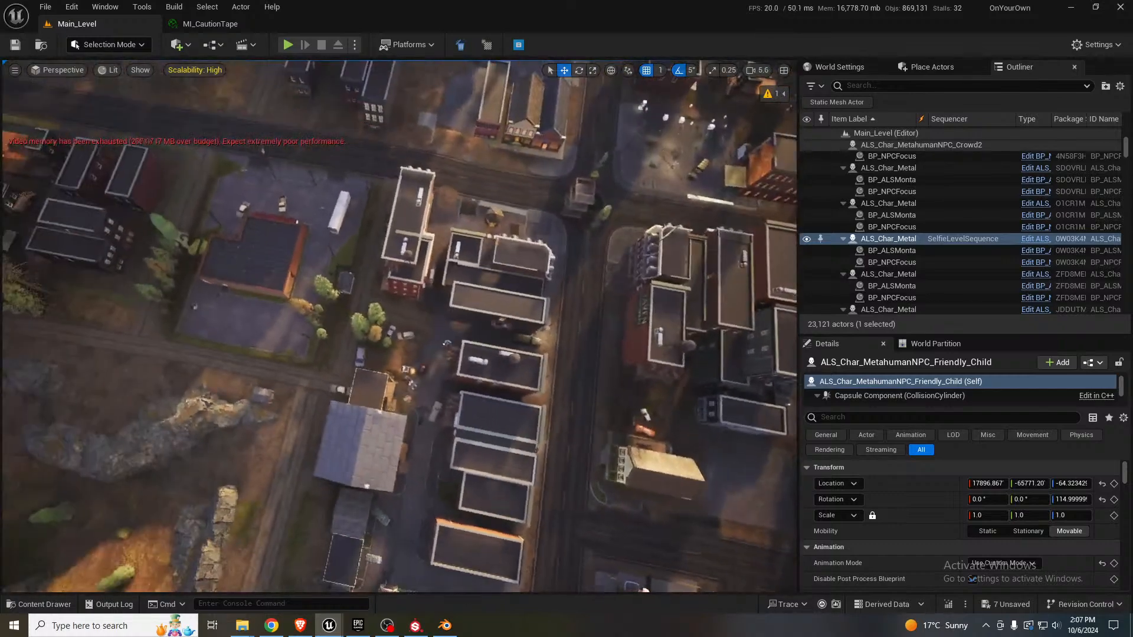
- Examine the overall map layout from the air, covering the town blocks, hillside houses, pond and dam
mouse_move(177, 186)
right_down()
mouse_move(191, 187)
mouse_move(177, 187)
right_up()
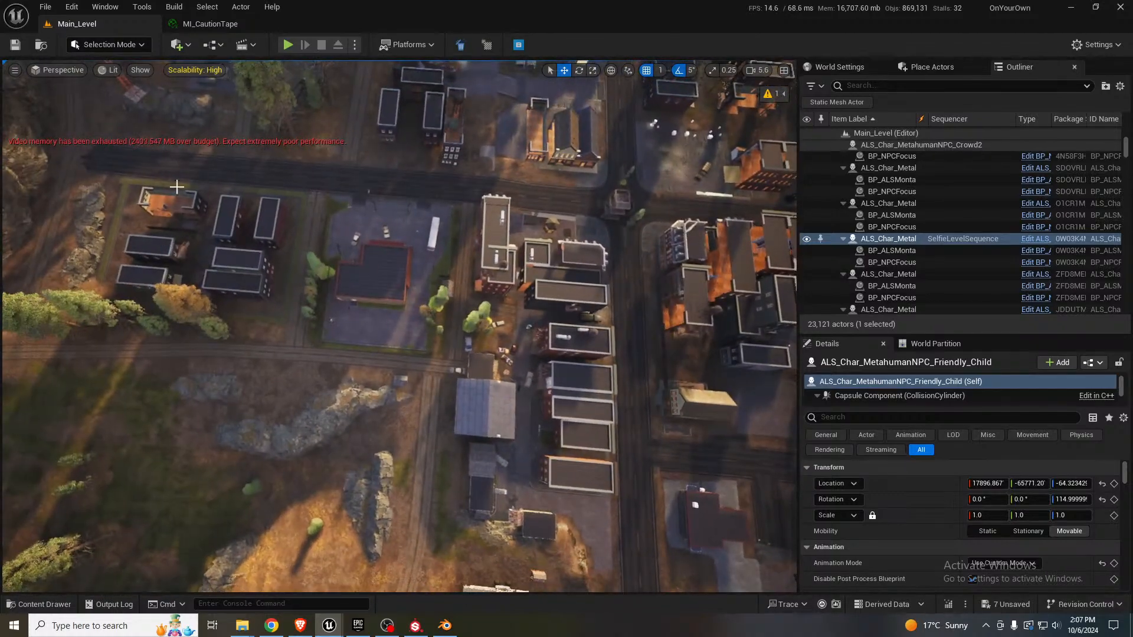
right_drag(415, 269, 413, 212)
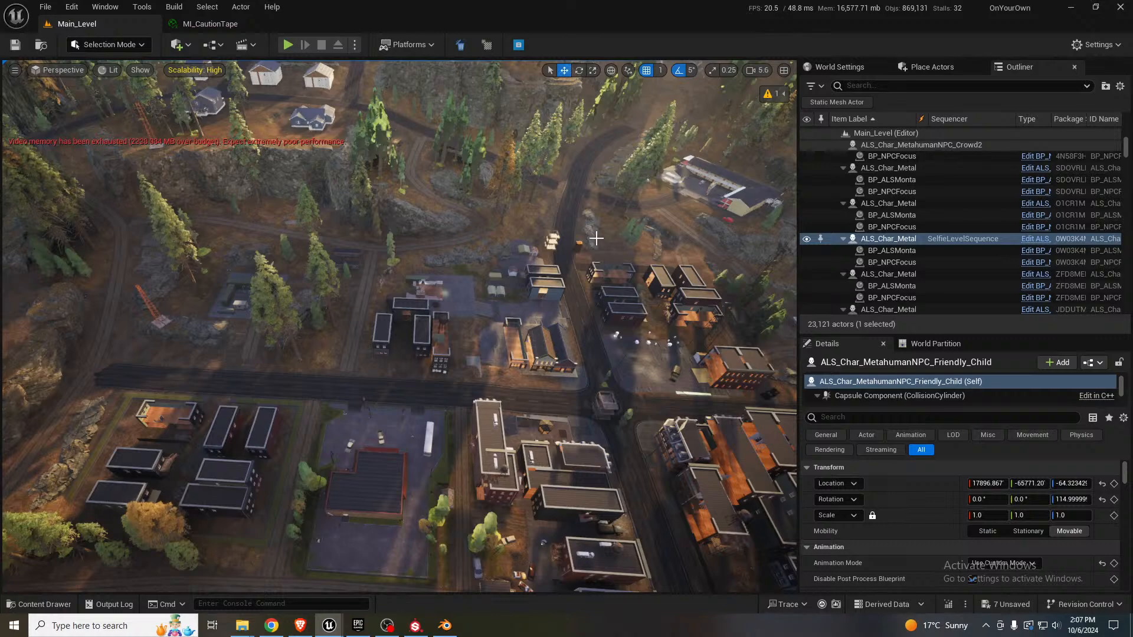
right_drag(708, 284, 730, 253)
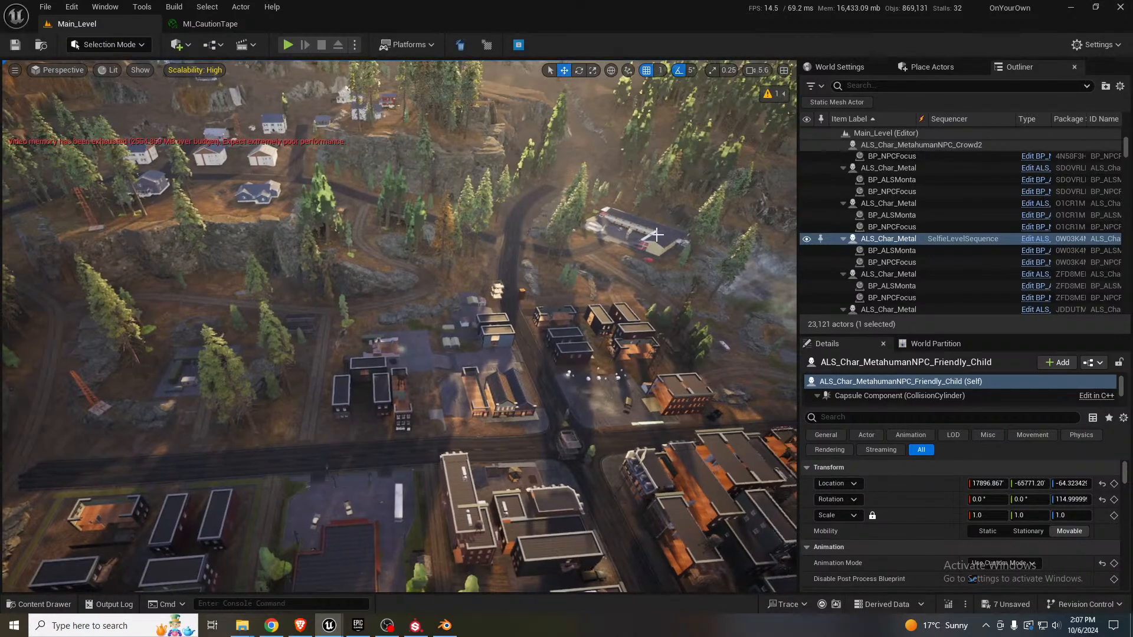
right_drag(319, 214, 186, 185)
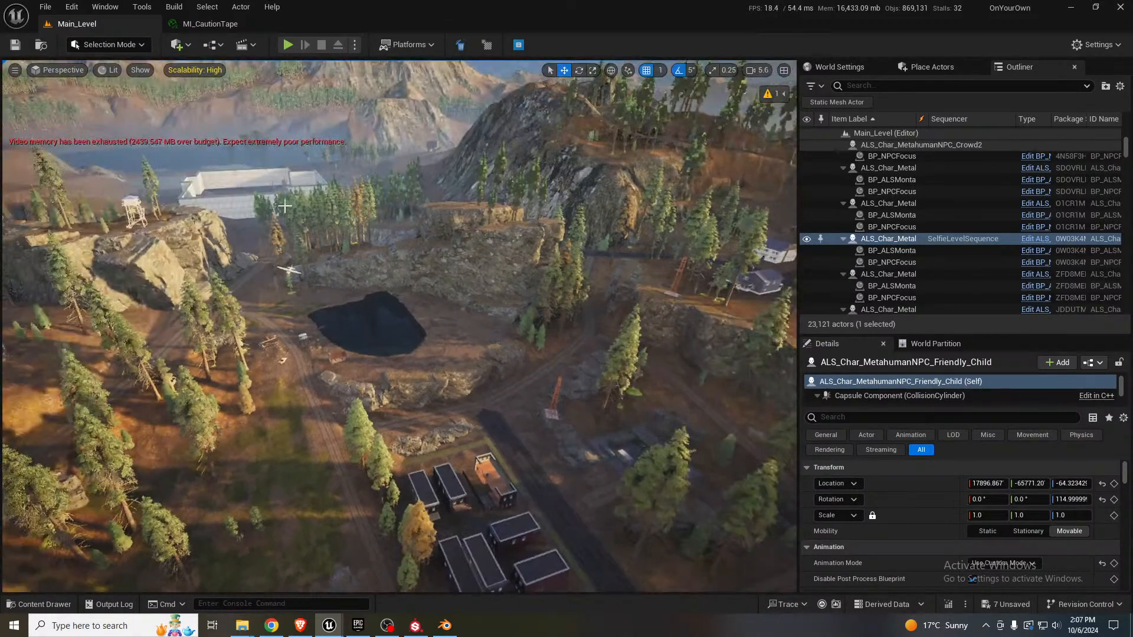
right_drag(311, 233, 199, 224)
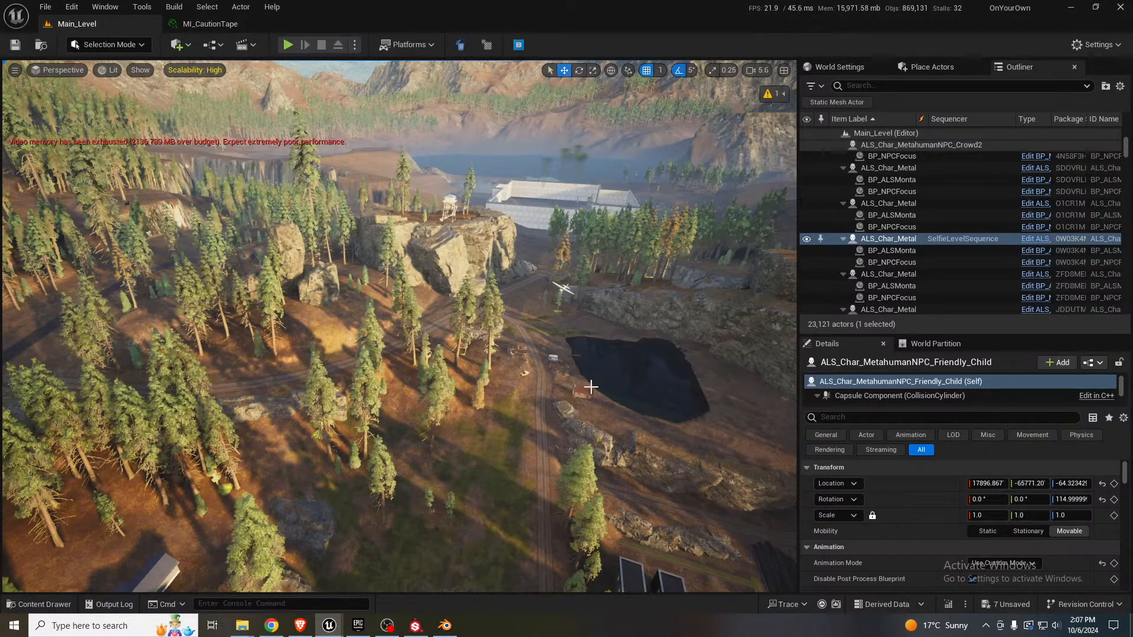
key(w)
right_drag(589, 386, 743, 359)
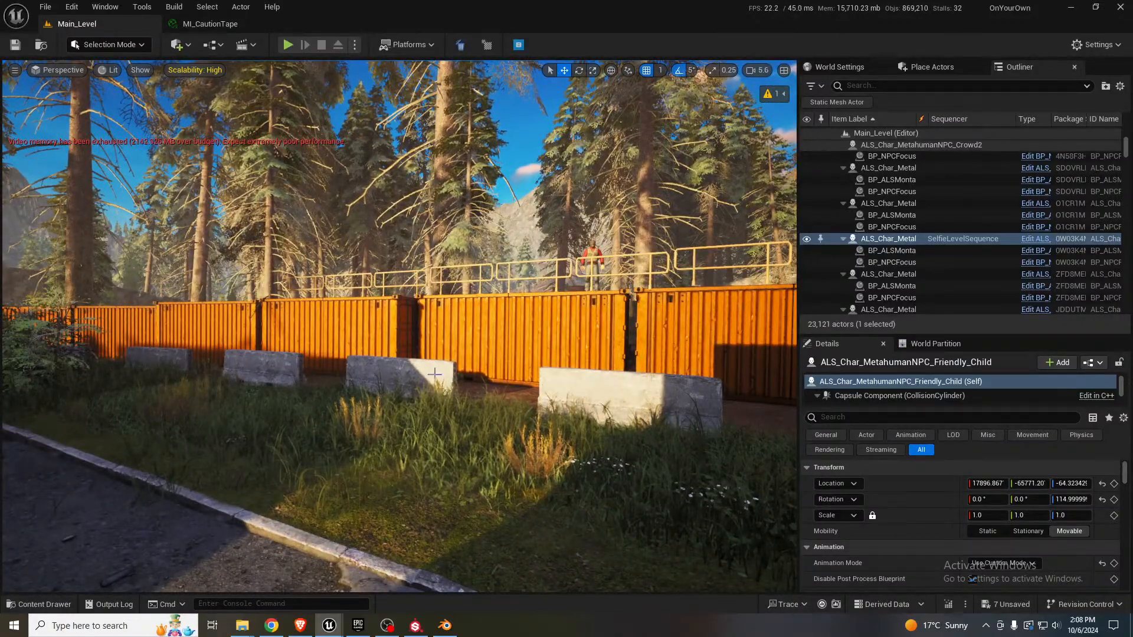
- Examine the container barricade and the town's brick buildings, alleys and roads from close to street level
mouse_move(434, 374)
right_down()
mouse_move(35, 373)
mouse_move(21, 385)
mouse_move(436, 379)
right_up()
key(w)
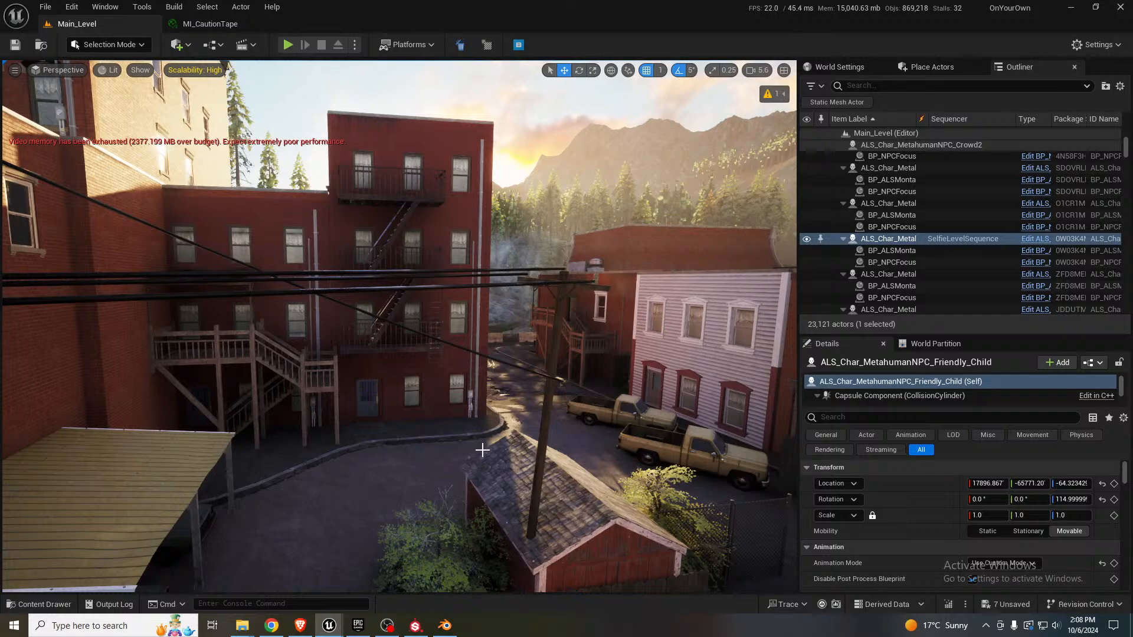
key(s)
right_drag(455, 453, 235, 438)
key(w)
key(w)
key(w)
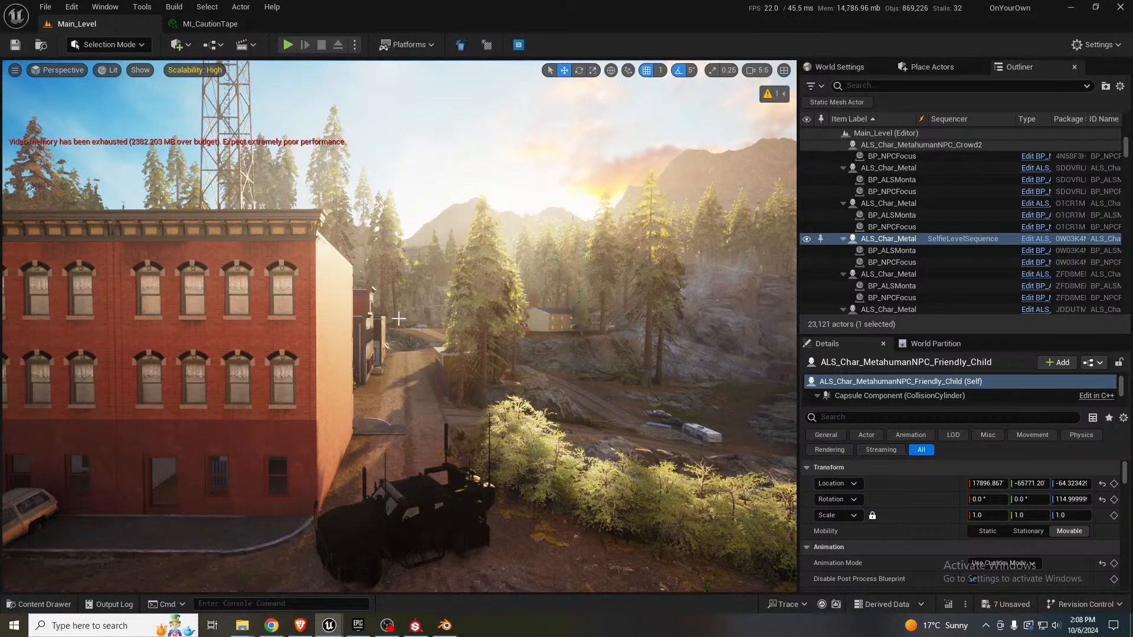
- Examine the convenience store parking lot and, from high above, the map's overall layout with its lake, pond and wooded hills
mouse_move(399, 318)
right_down()
mouse_move(254, 316)
mouse_move(269, 309)
mouse_move(324, 340)
mouse_move(354, 384)
mouse_move(348, 306)
mouse_move(372, 298)
mouse_move(348, 292)
mouse_move(399, 318)
right_up()
key(w)
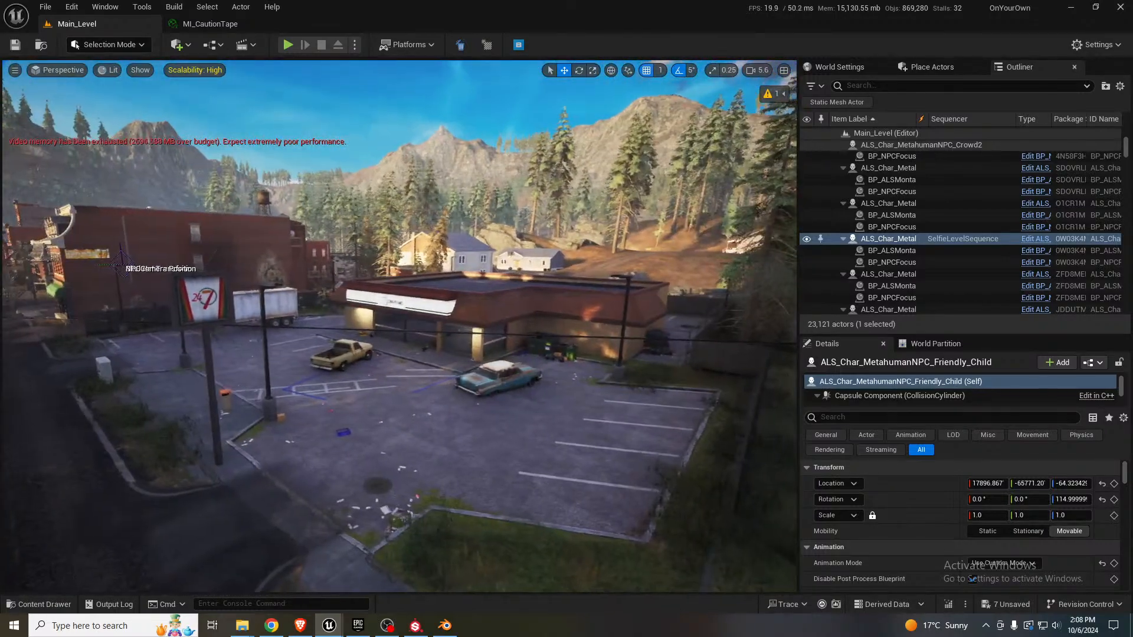
key(s)
right_drag(399, 326, 27, 328)
key(w)
key(w)
key(w)
key(s)
key(s)
key(s)
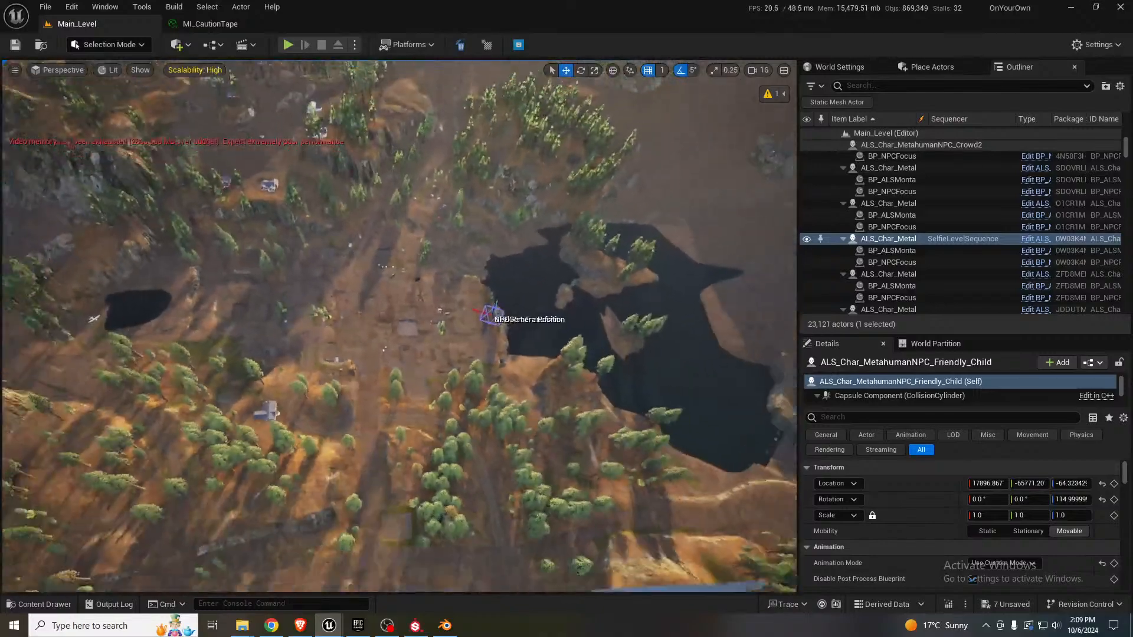
key(s)
mouse_move(313, 203)
right_down()
mouse_move(298, 205)
mouse_move(313, 203)
right_up()
scroll(314, 204, up, 1)
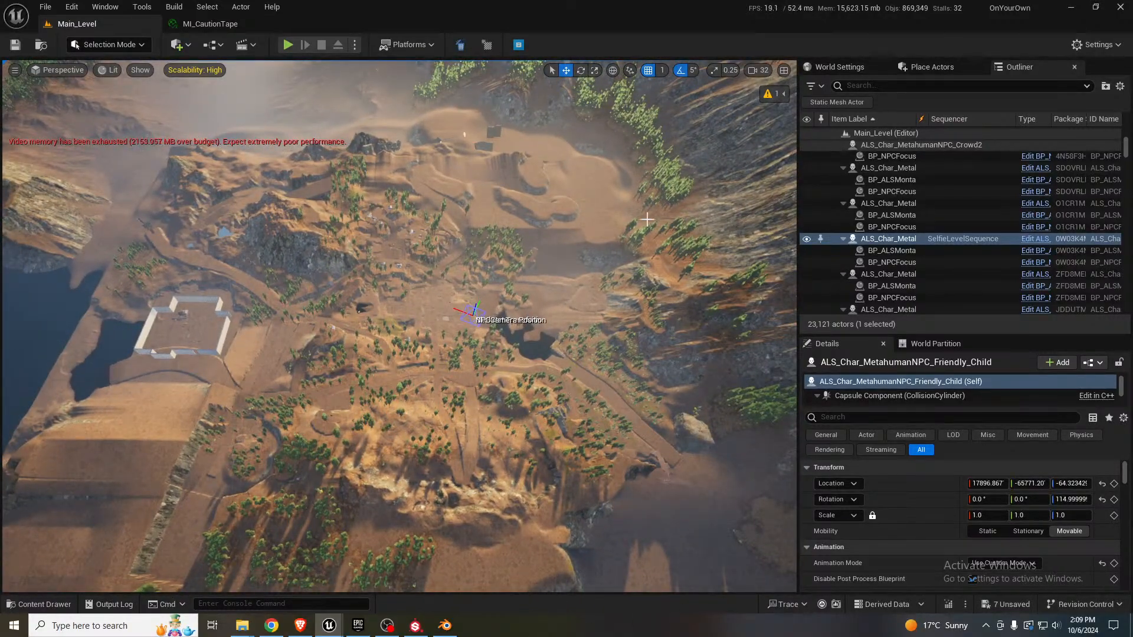
- Examine the terrain around the town and the street where a row of people stands beside the red brick building
right_drag(647, 301, 624, 337)
key(w)
key(w)
key(w)
scroll(659, 315, down, 2)
key(s)
scroll(663, 296, down, 2)
key(w)
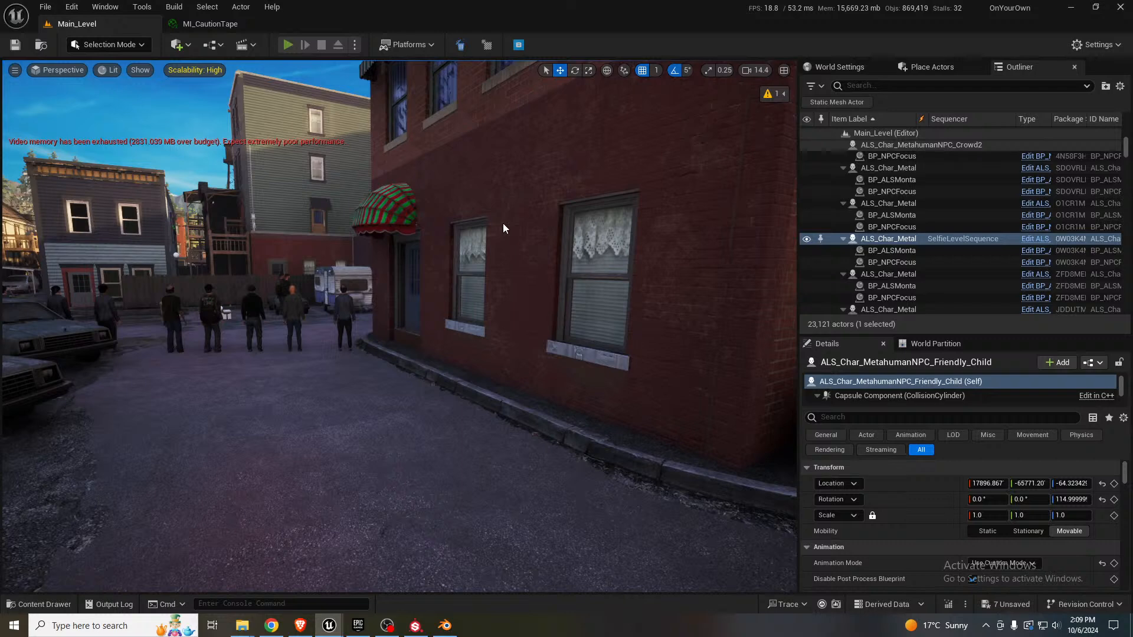
- Start a play session of Main_Level in the editor and close the MI_CautionTape material
key(alt+p)
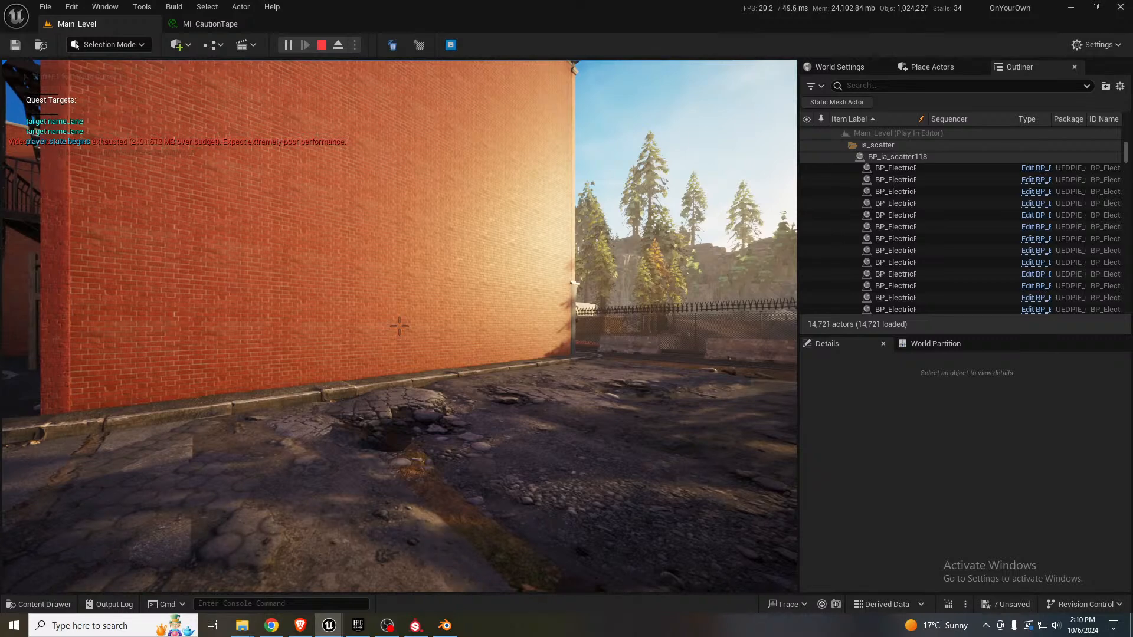
key(shift+F1)
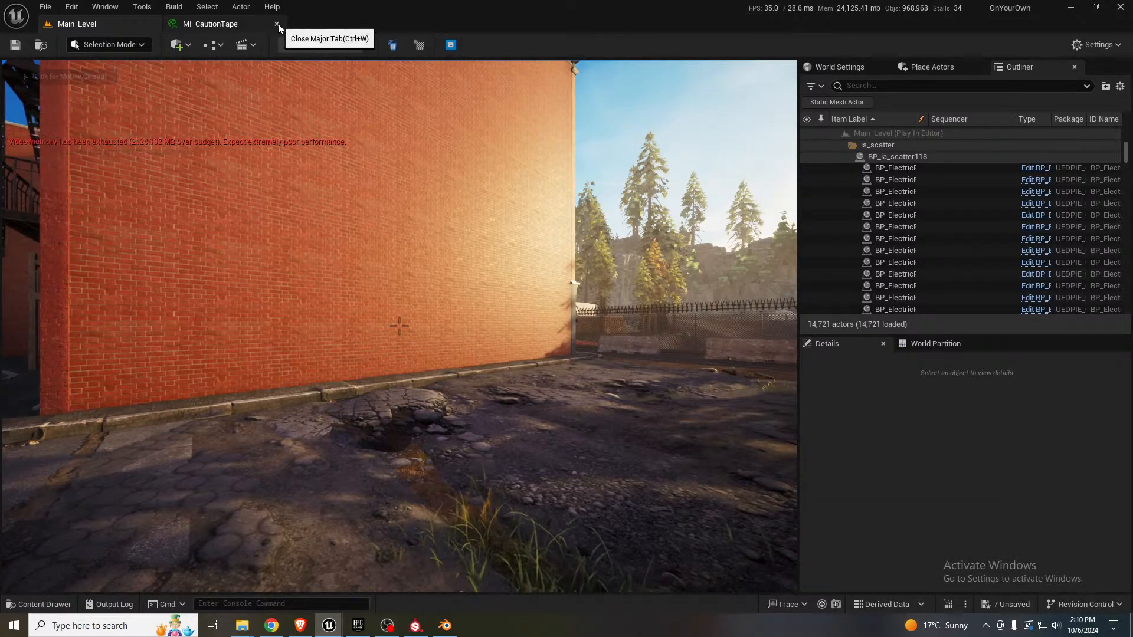
click(277, 23)
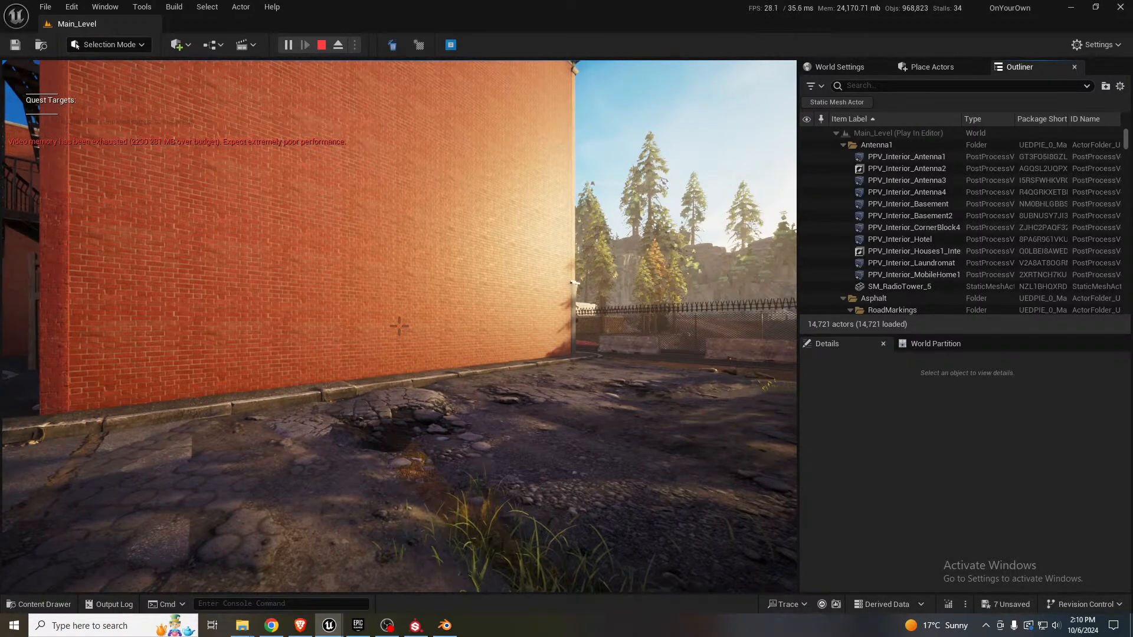
- Switch to Substance Painter, quit it, and give control back to the running game in Unreal Editor
key(alt+Tab)
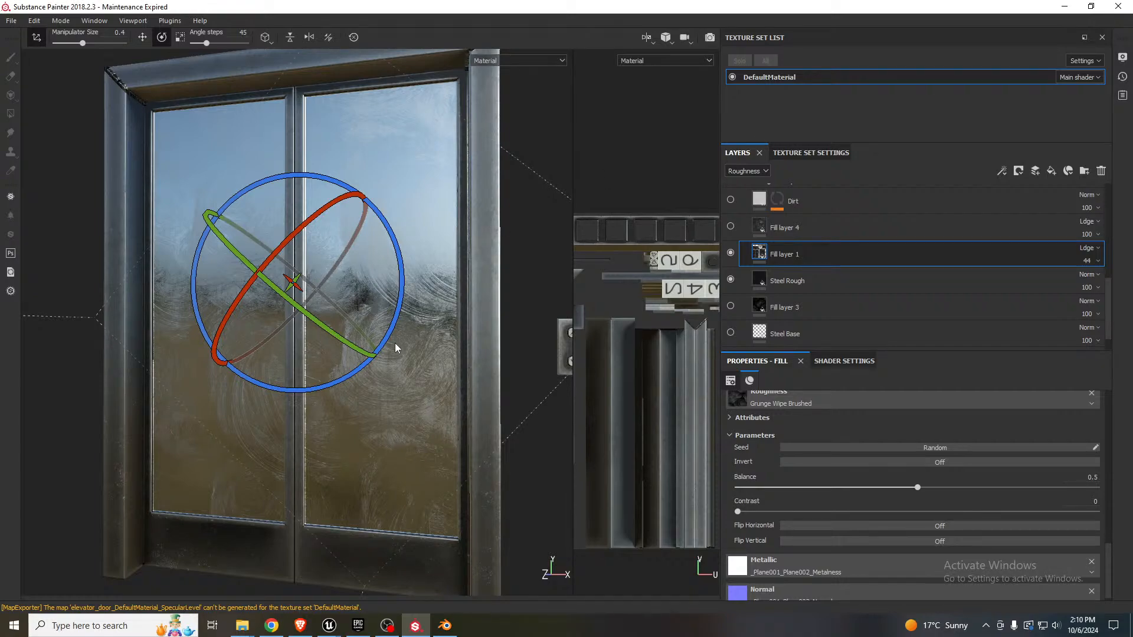
key(alt+F4)
click(407, 321)
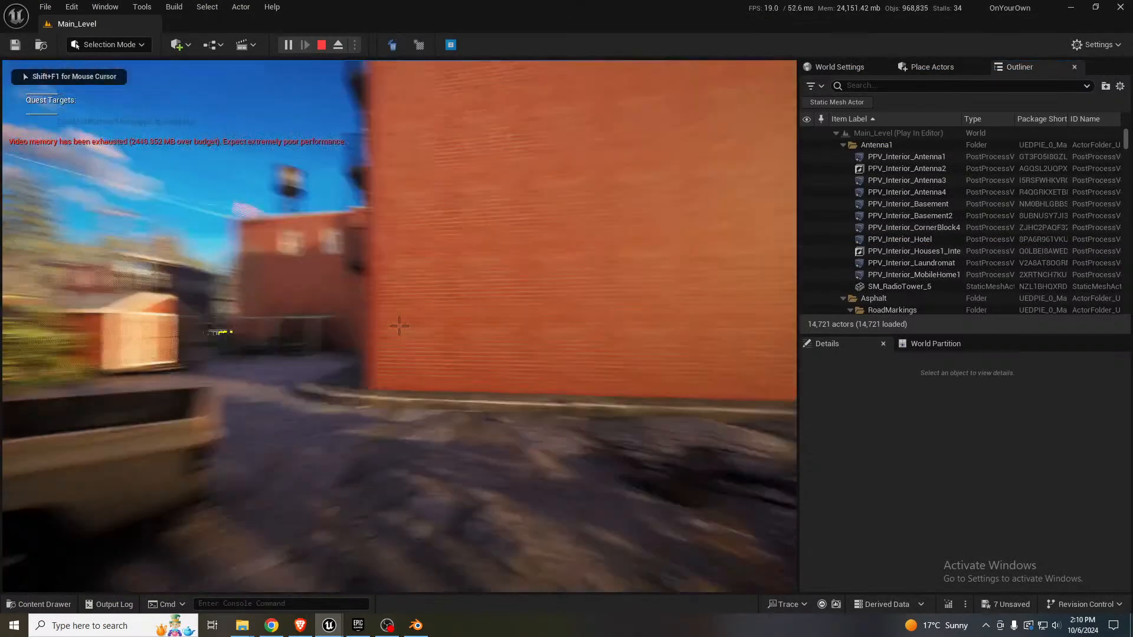
- Explore the brick building from its open back door through the box-filled rooms and up the red staircase to the upper rooms
key(w)
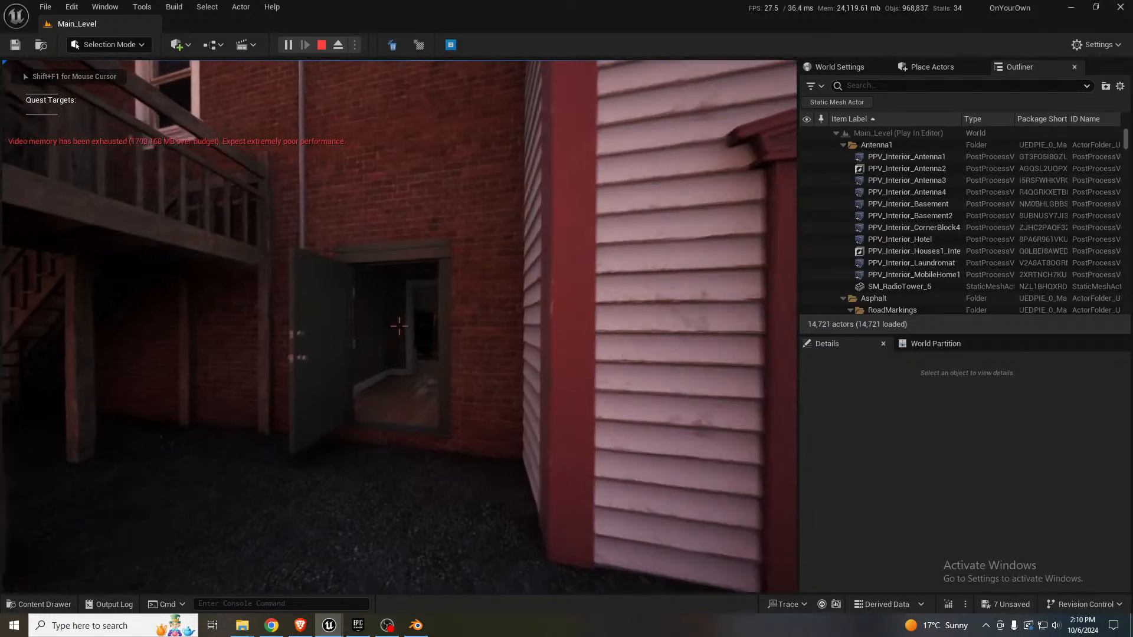
key(w)
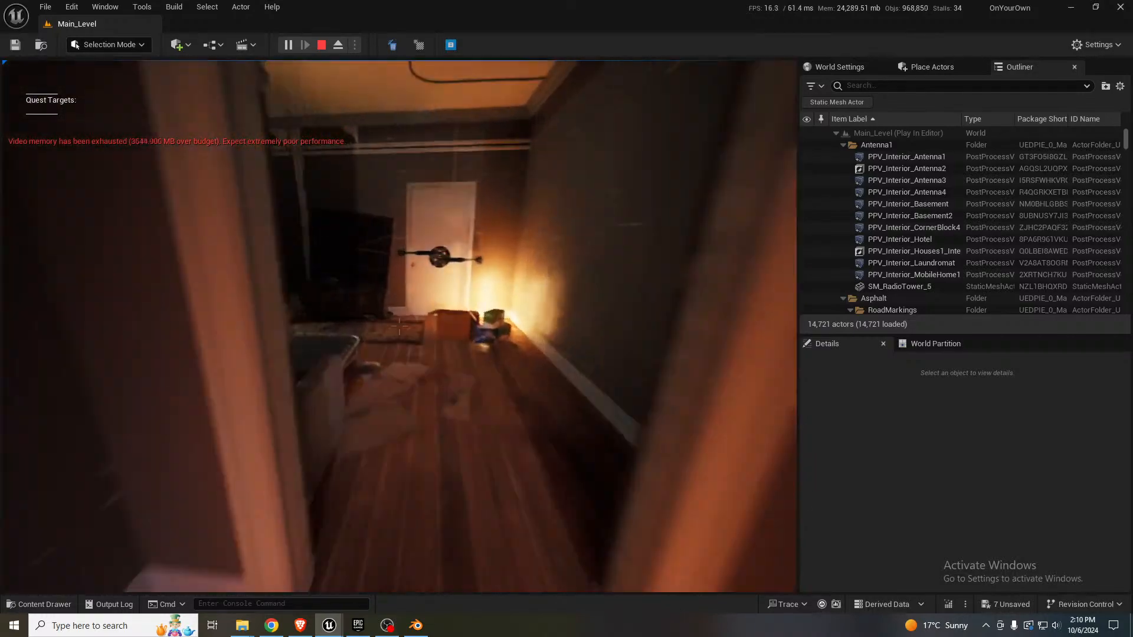
key(w)
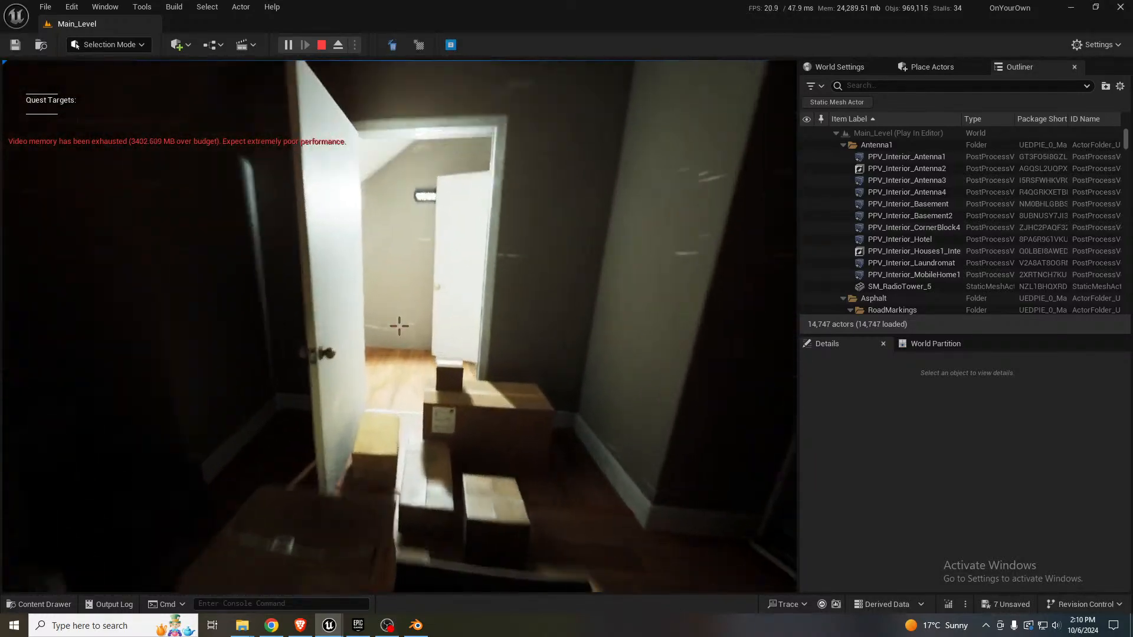
key(w)
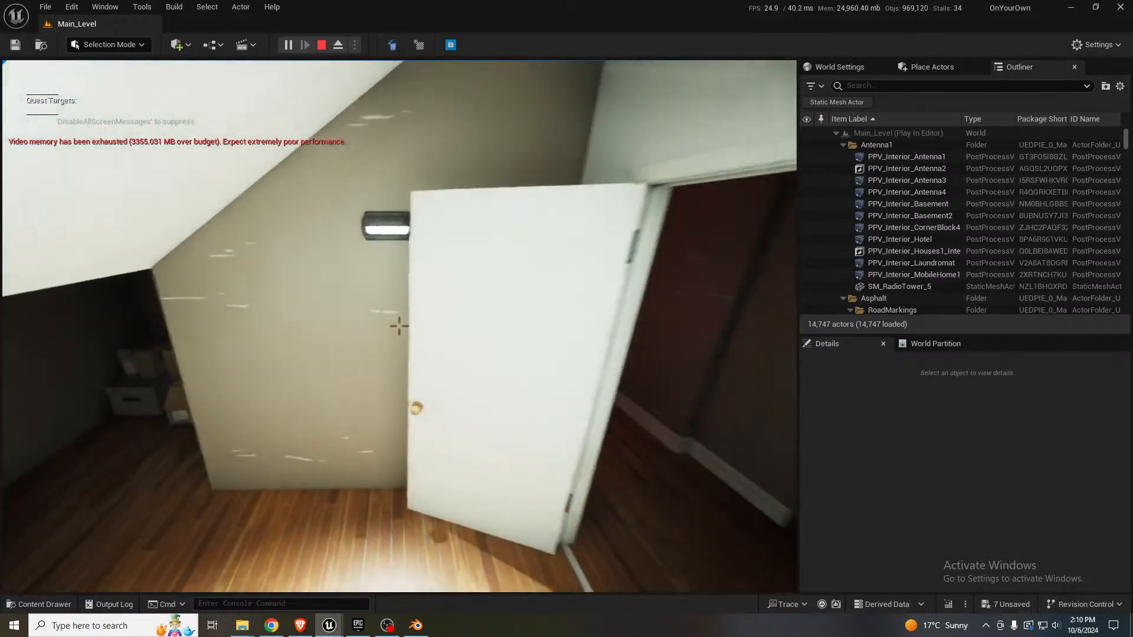
key(s)
key(w)
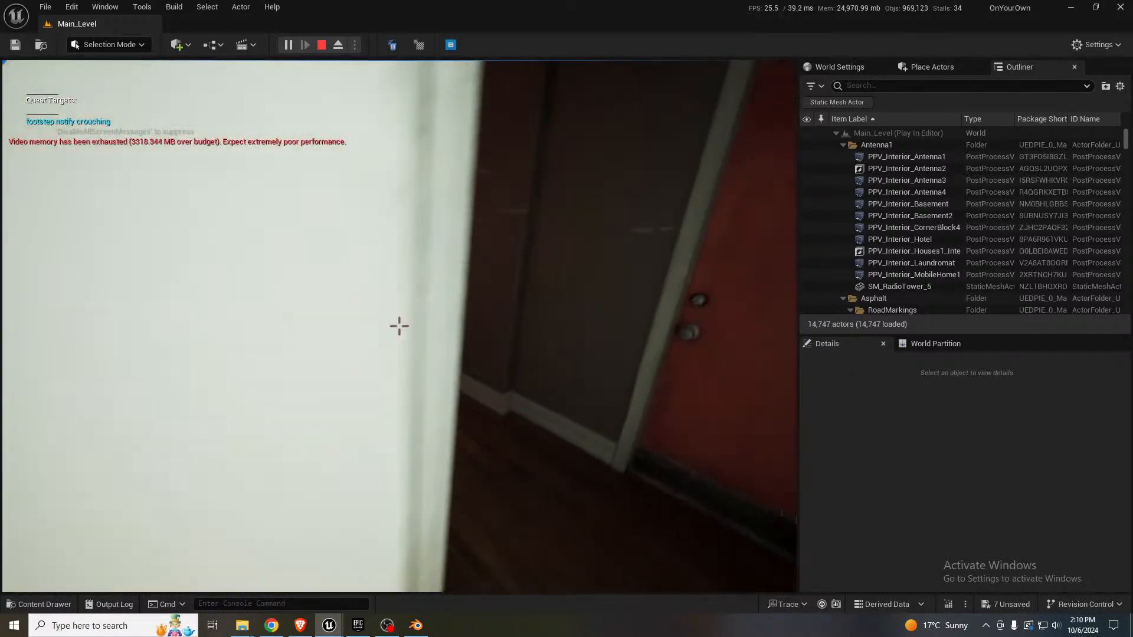
key(w)
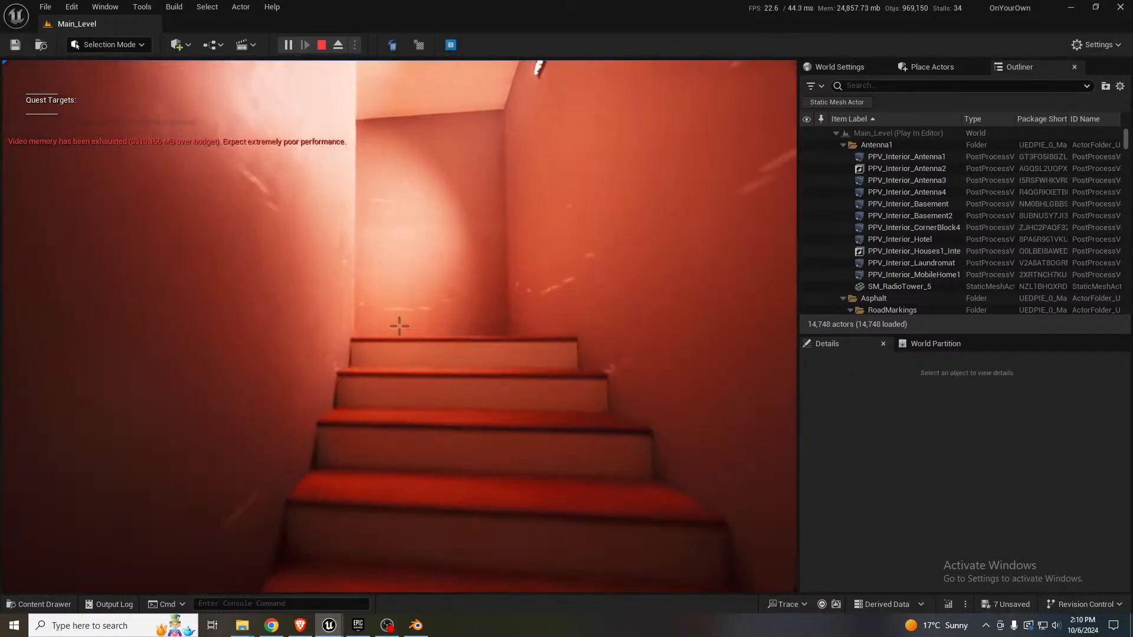
key(w)
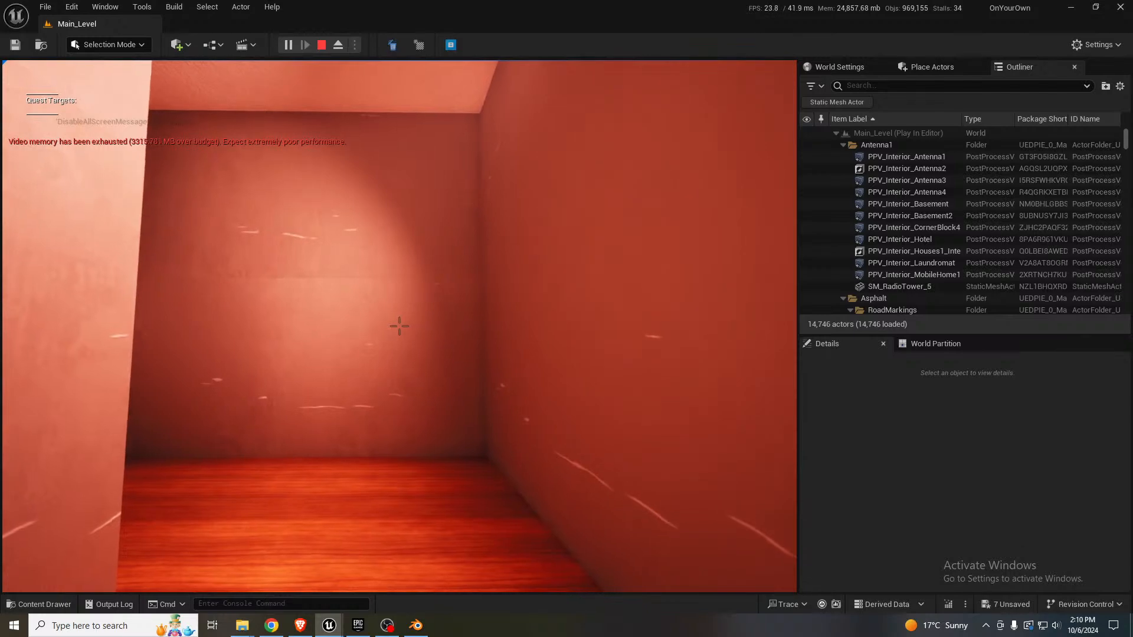
key(w)
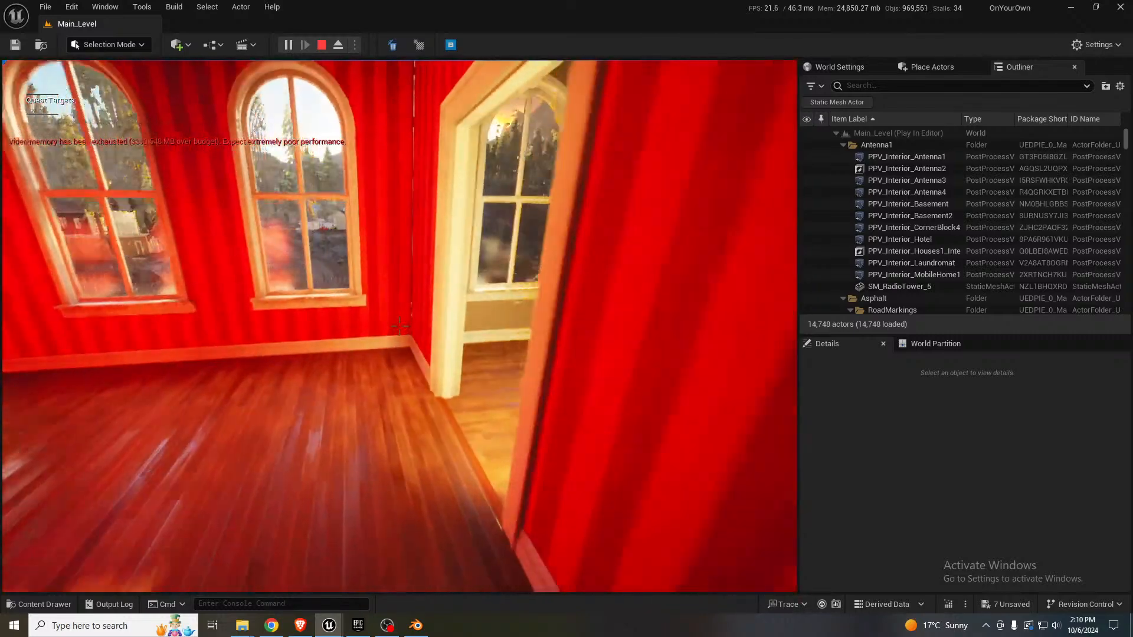
key(w)
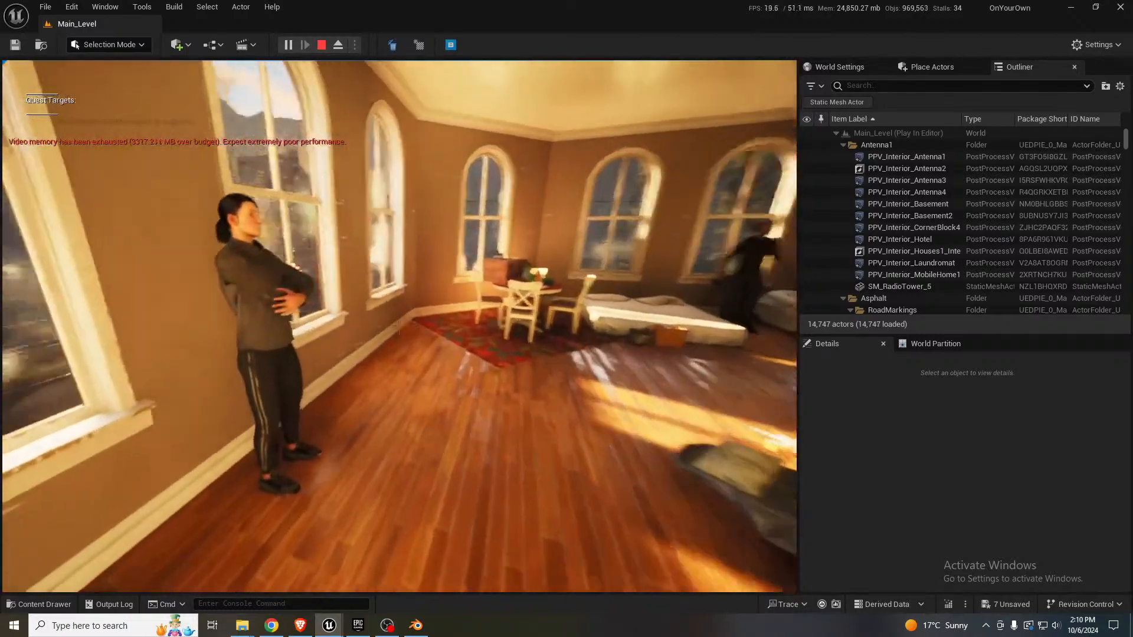
- Try picking up the device held by the woman at the window and approach the man between the beds to talk
key(w)
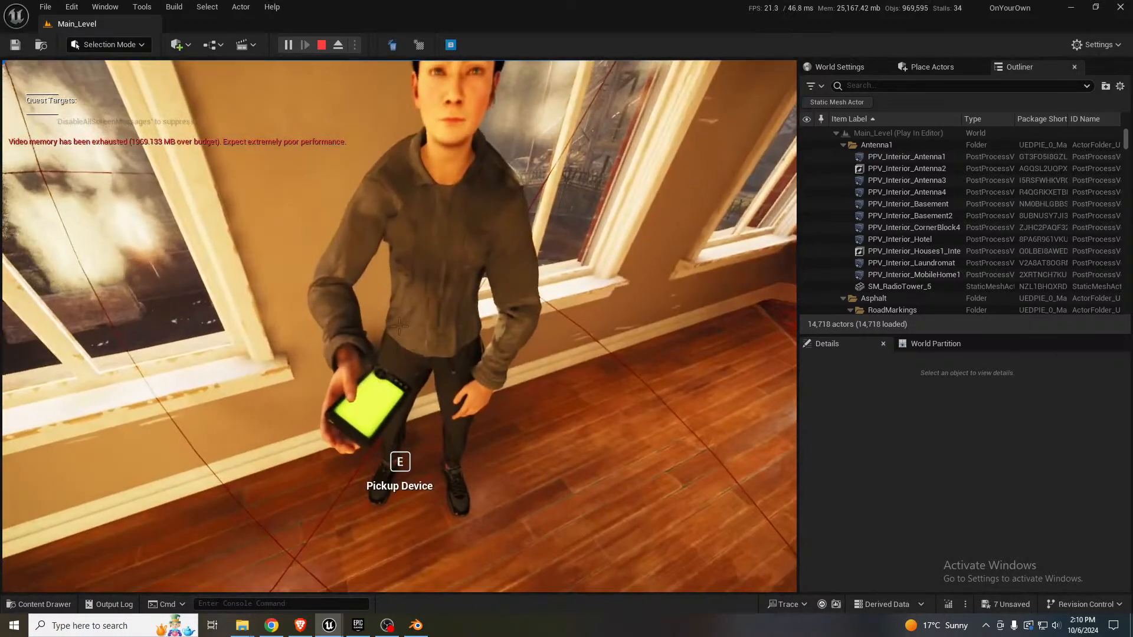
key(w)
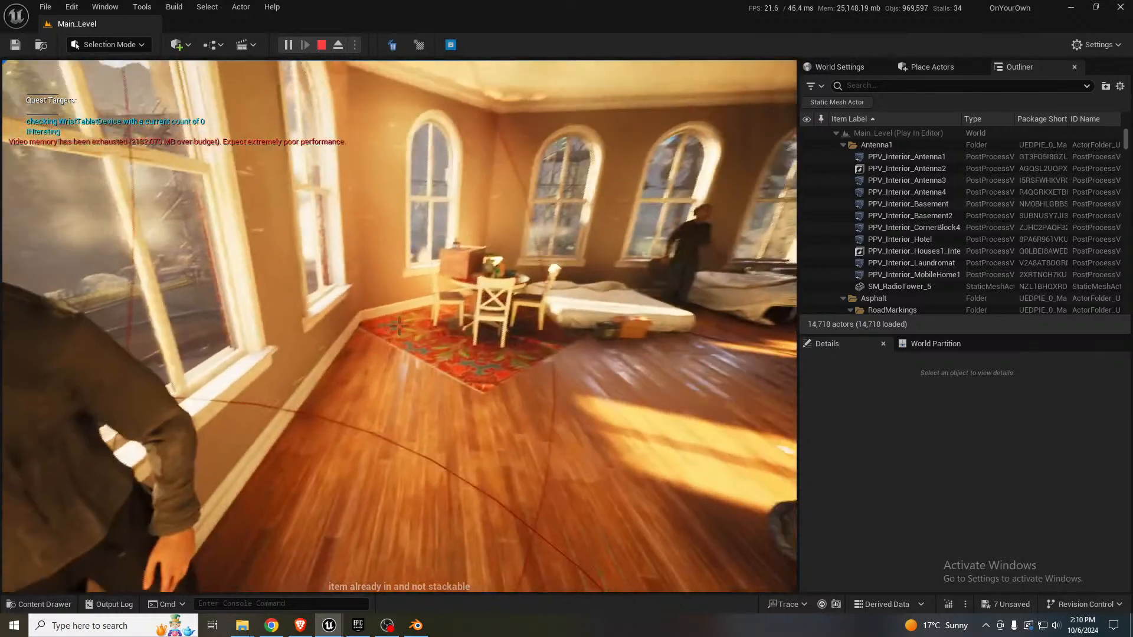
key(w)
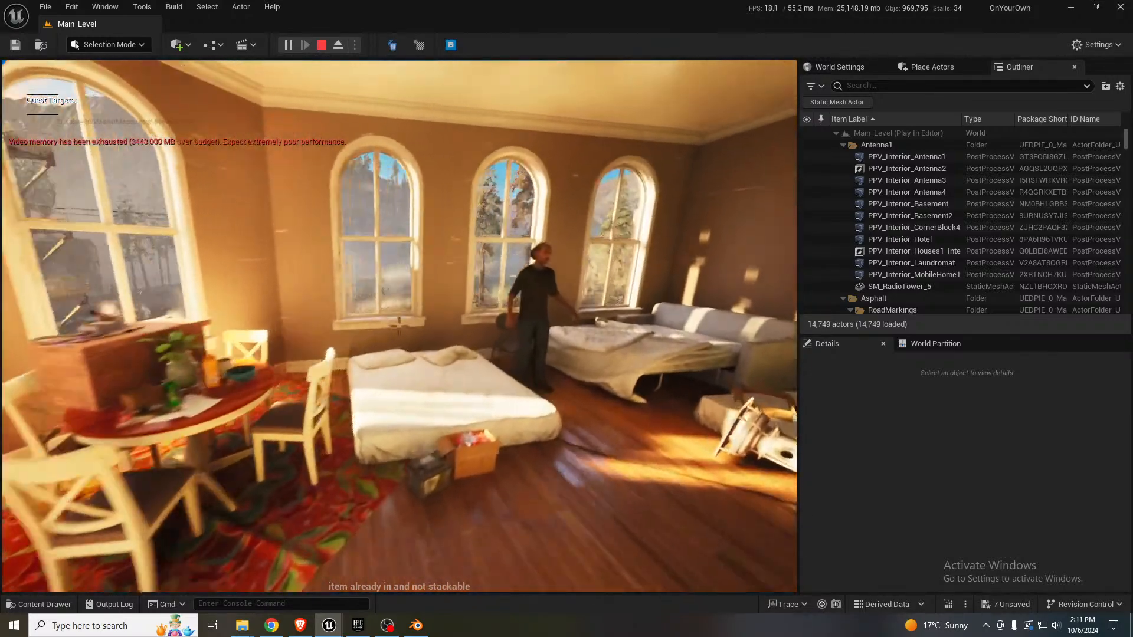
key(w)
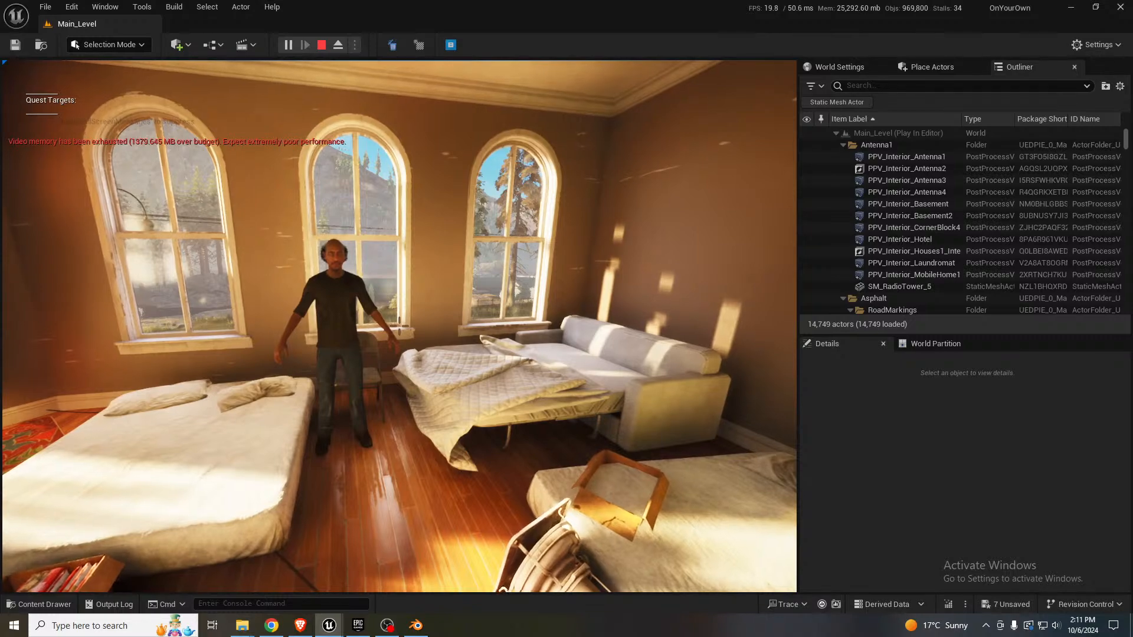
key(w)
key(w)
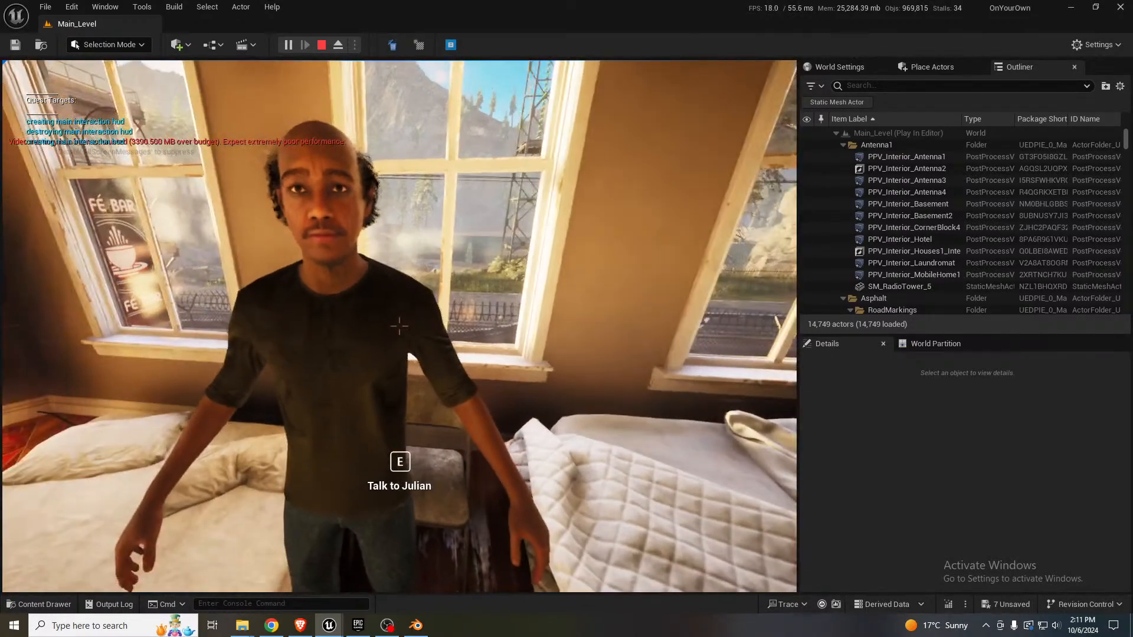
key(s)
key(e)
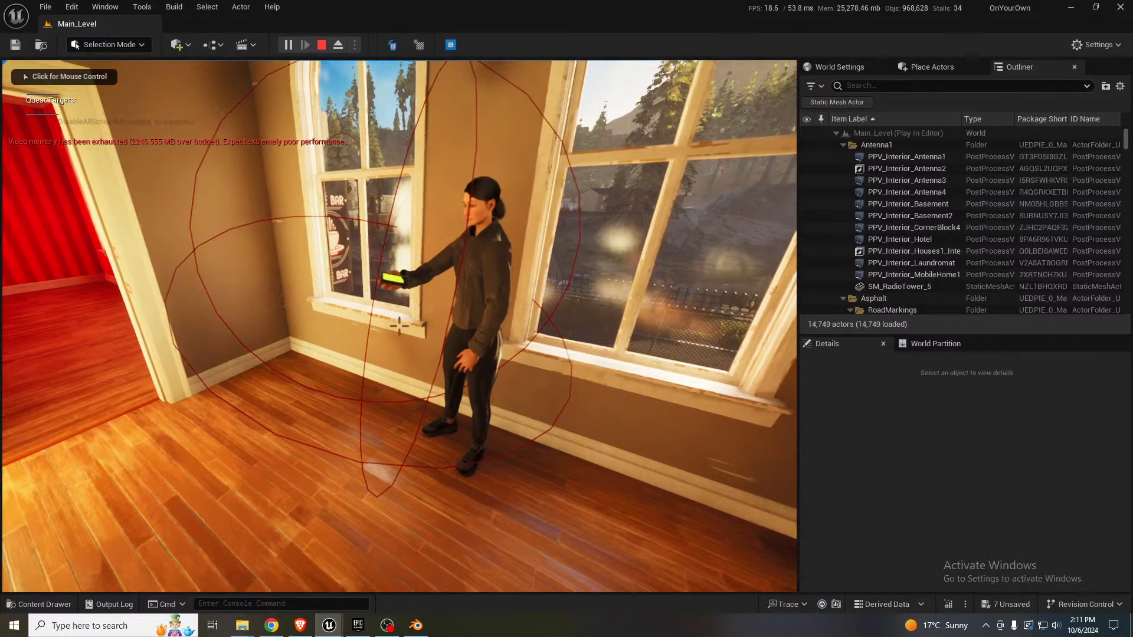
- Interact with the device held by the woman at the window and walk back into the red-striped room
click(399, 326)
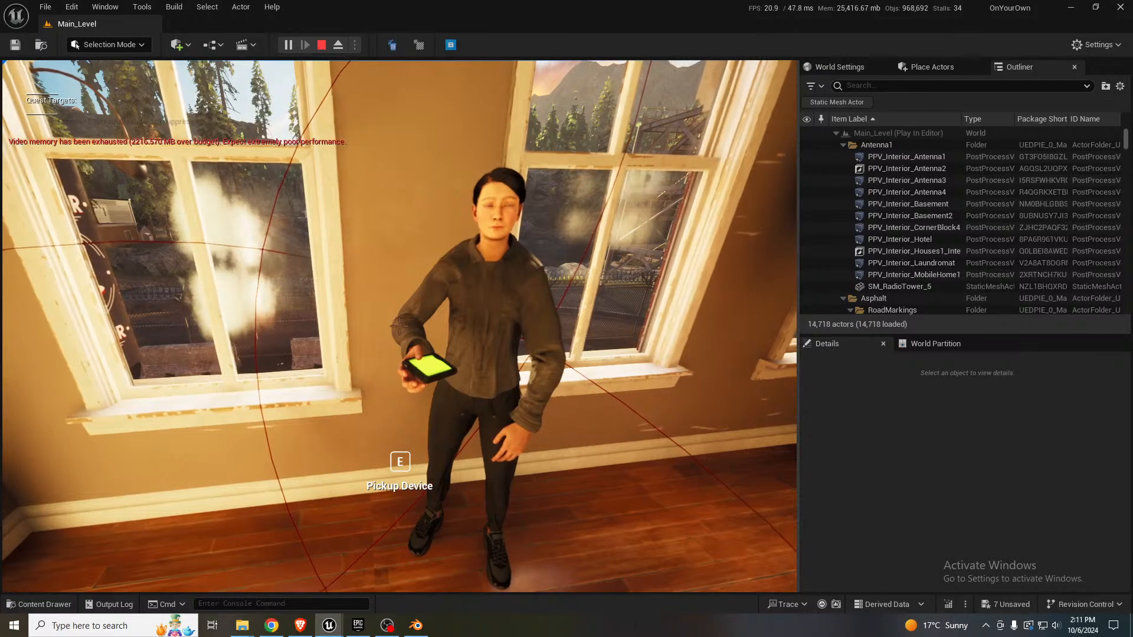
key(e)
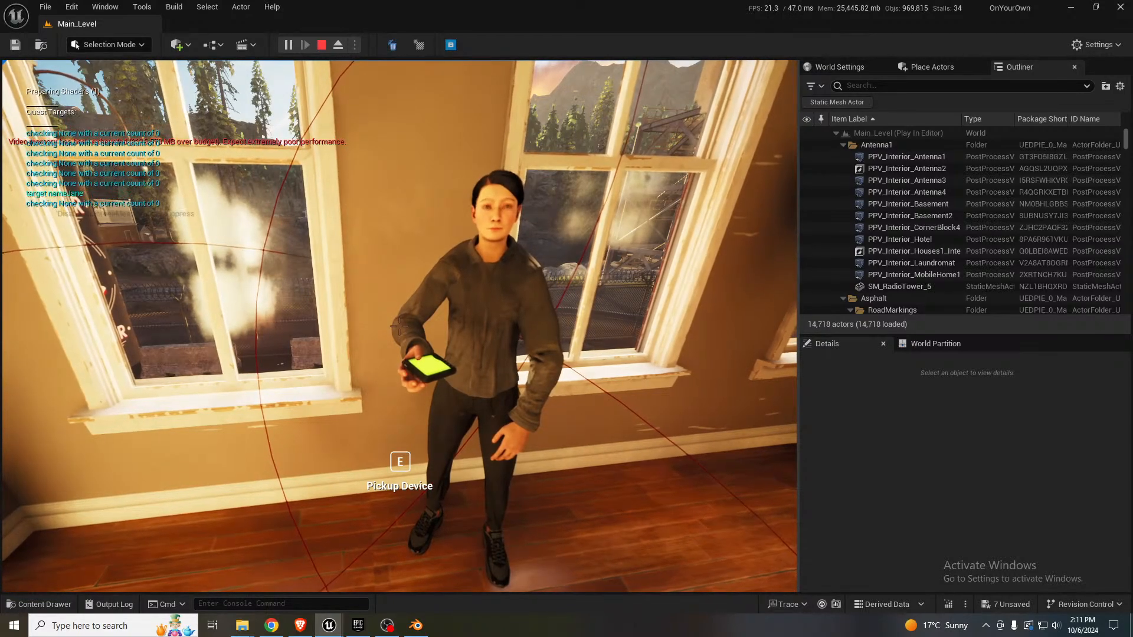
key(w)
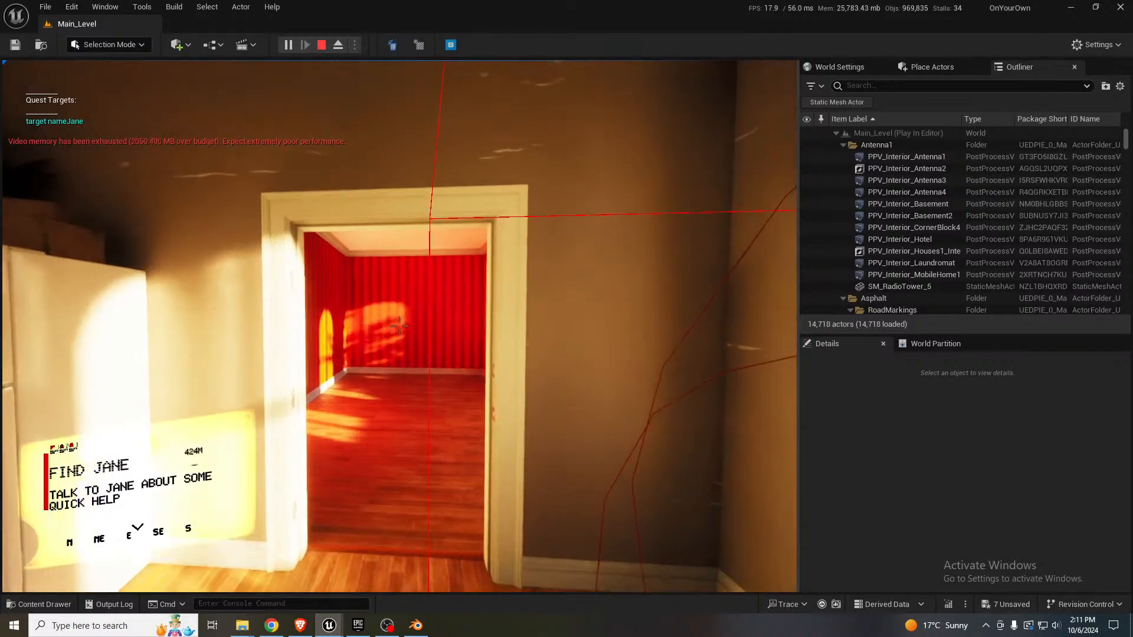
key(w)
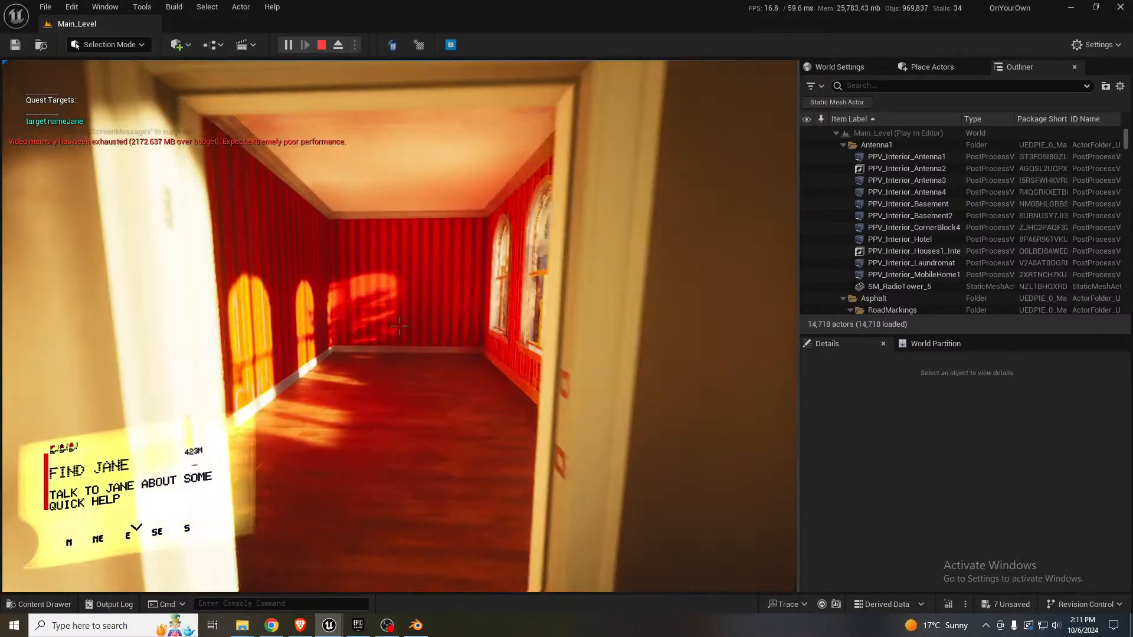
key(w)
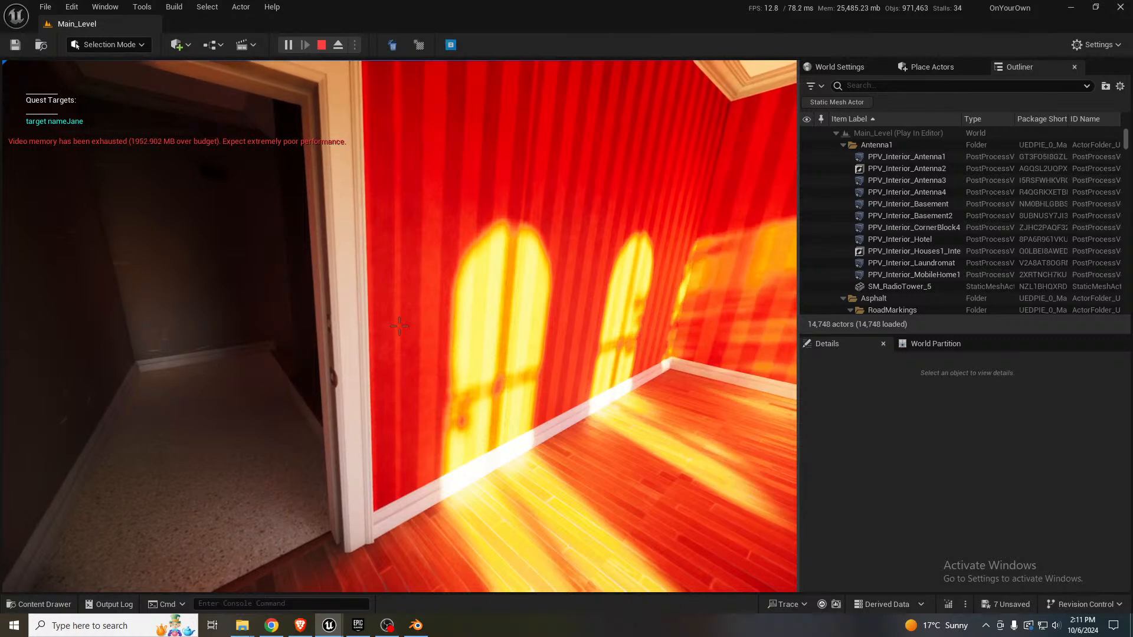
- Display the quest tracker, view the Game settings from the game's pause screen, and return to play
key(Tab)
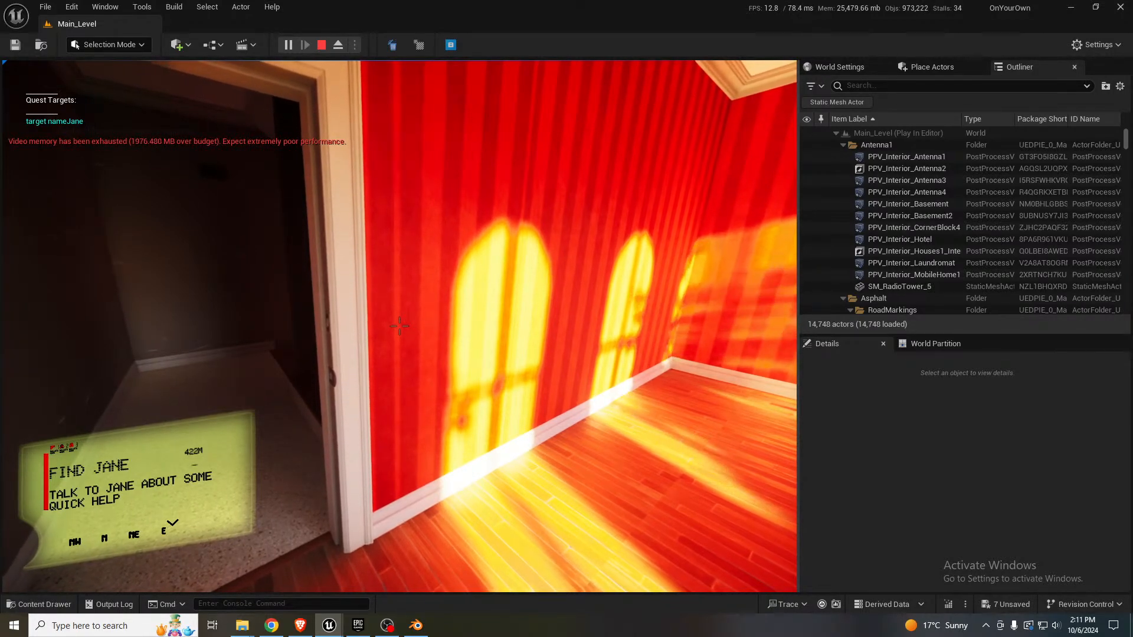
key(Tab)
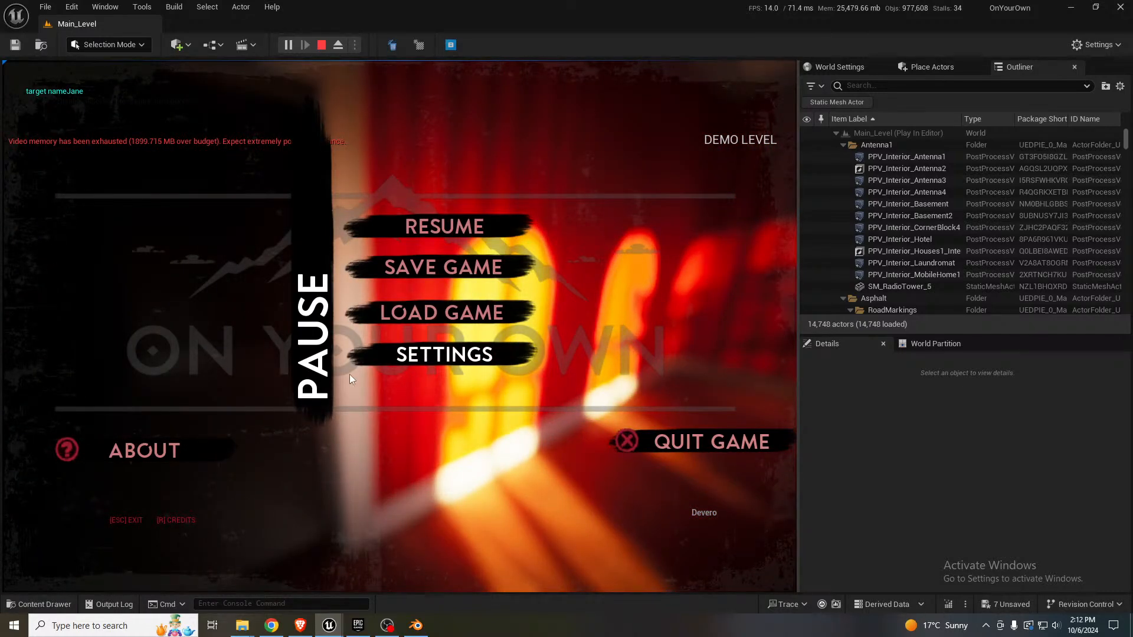
click(376, 362)
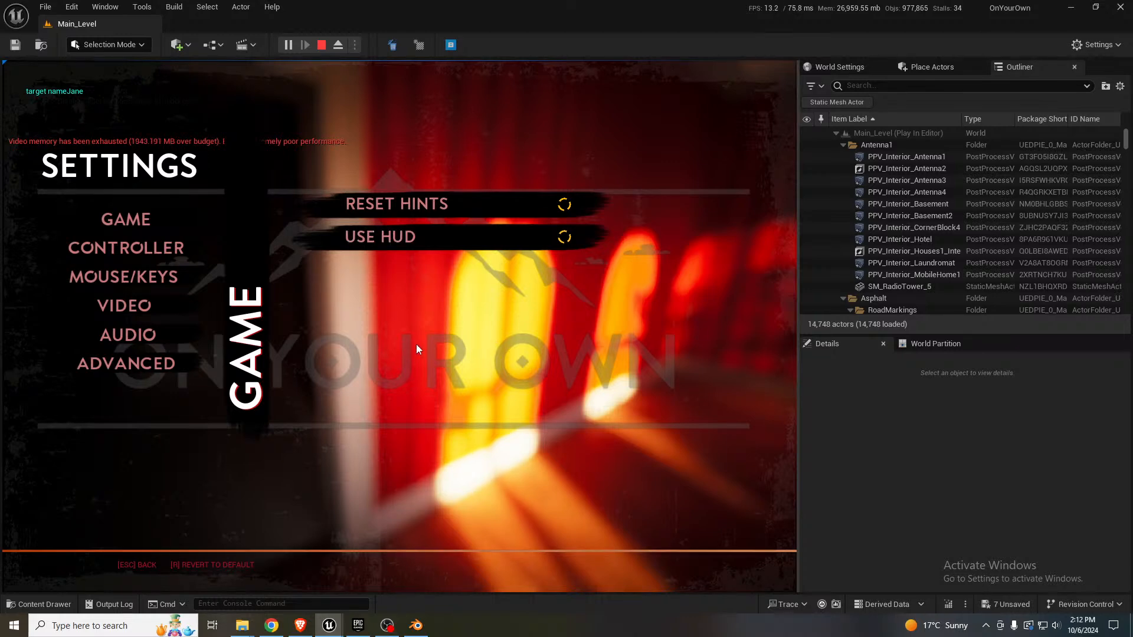
key(Escape)
key(Escape)
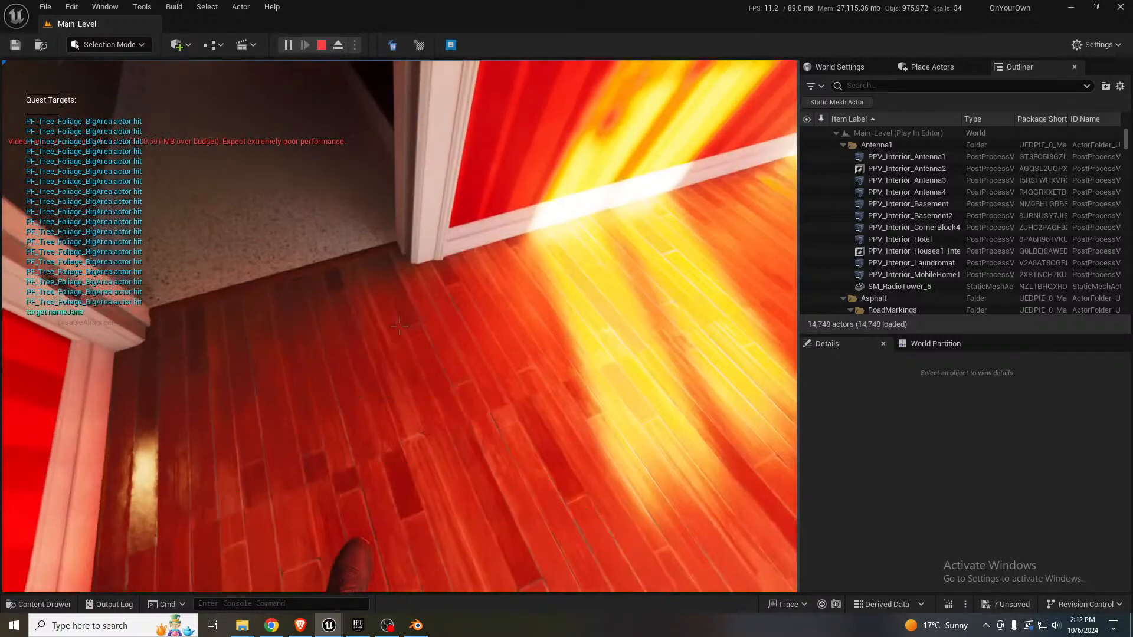
- Pause the running play session in the red-striped room
key(Pause)
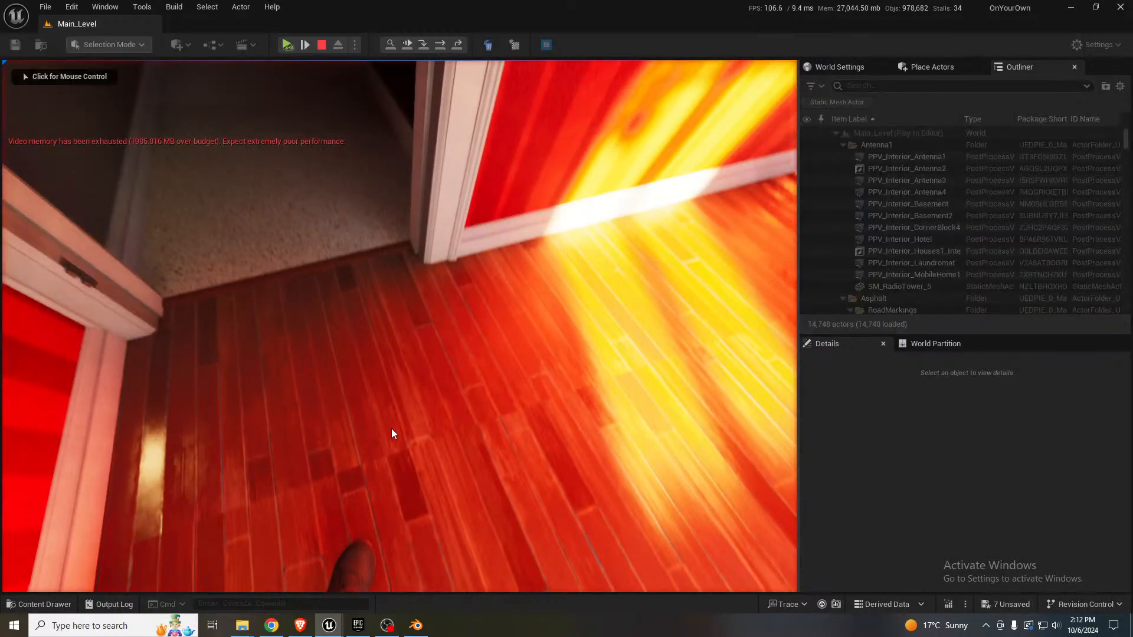
click(383, 463)
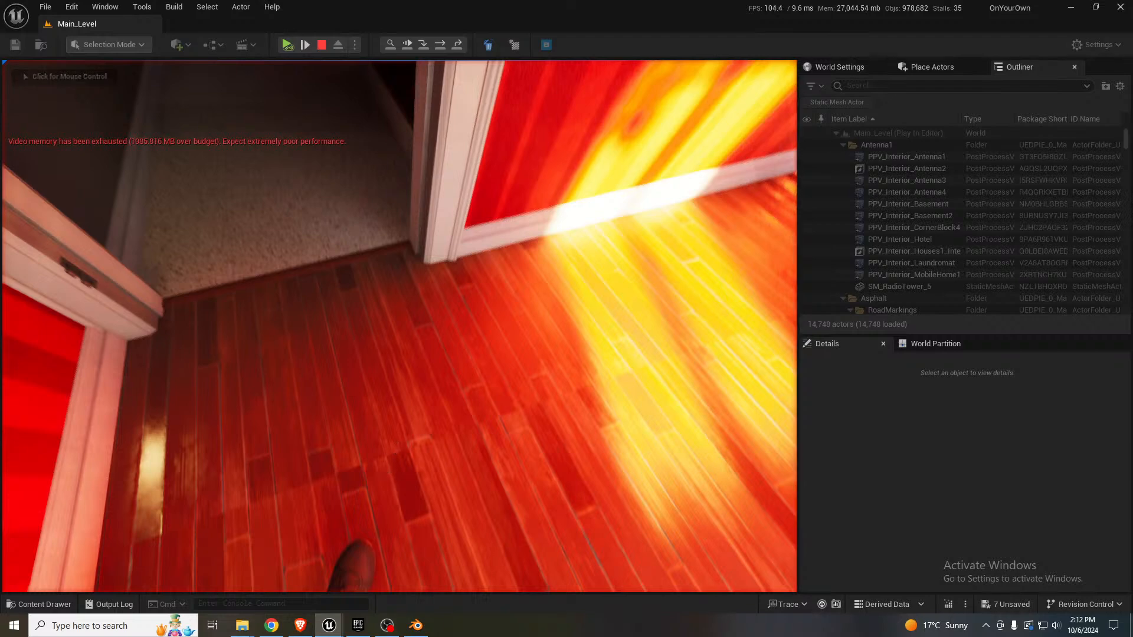
- Resume play, interact with the glowing device on the wooden floor beside the doorway, and pause the session facing the dark corridor
key(Pause)
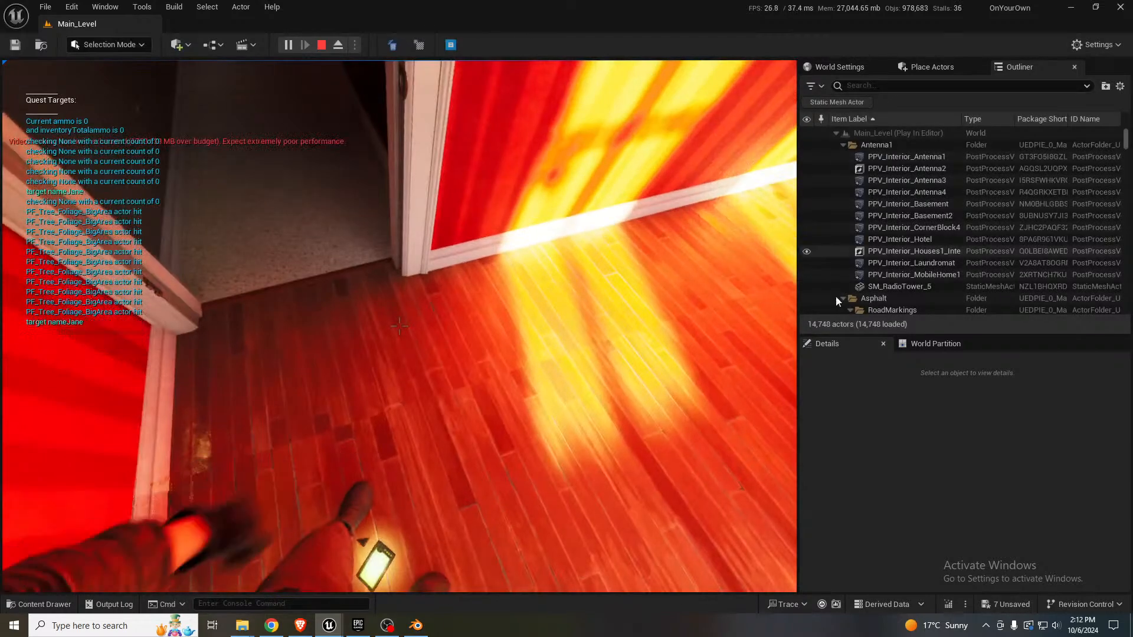
click(572, 384)
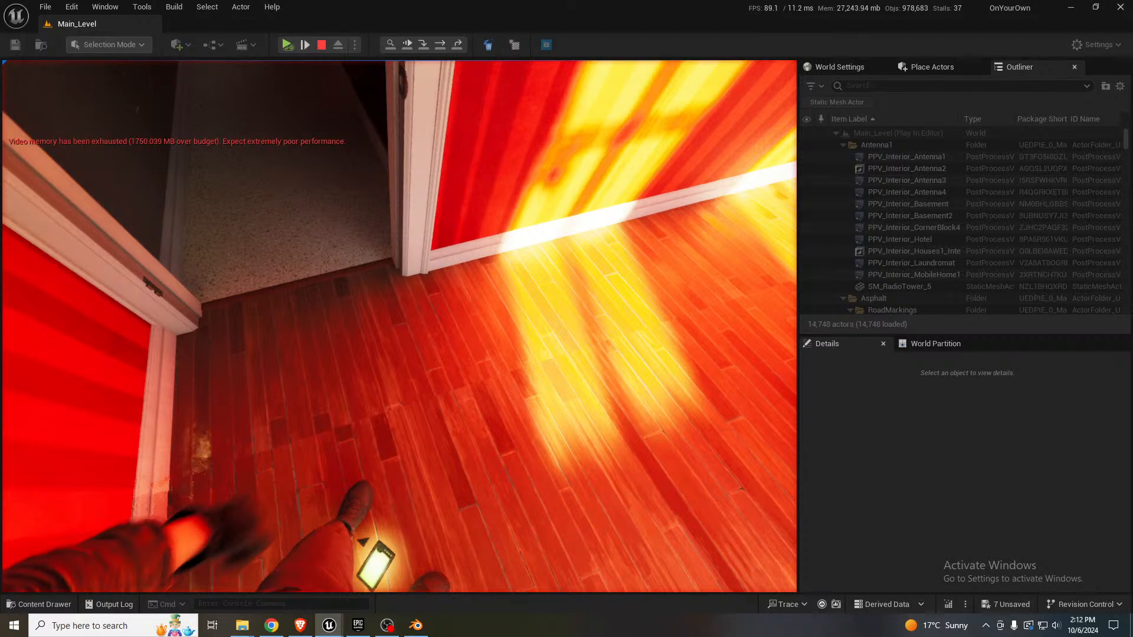
key(shift+F1)
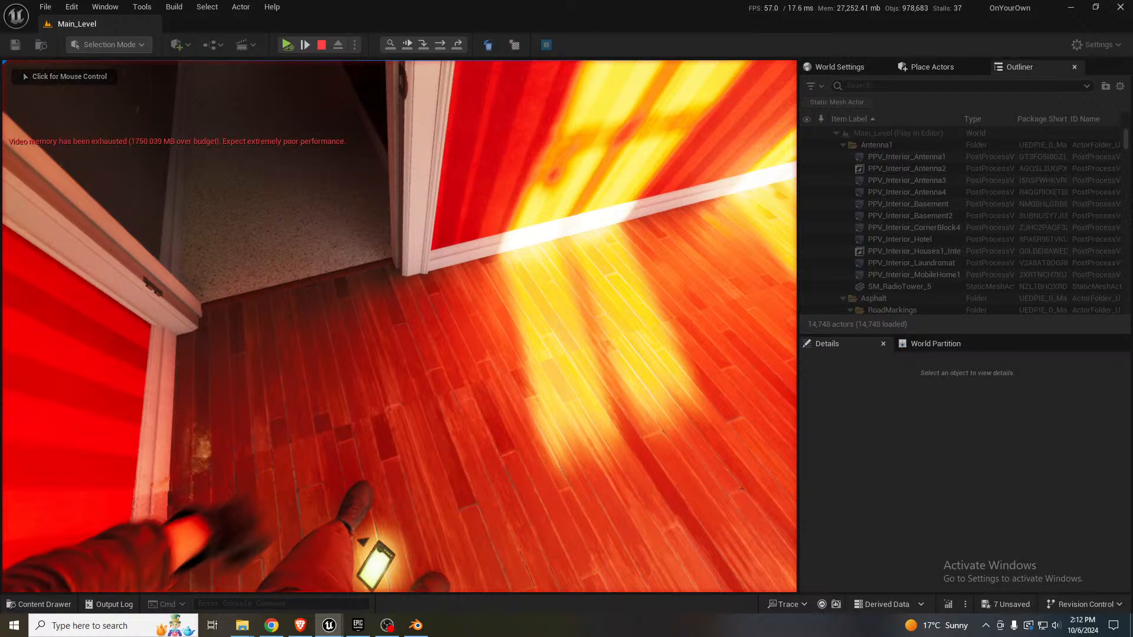
key(Pause)
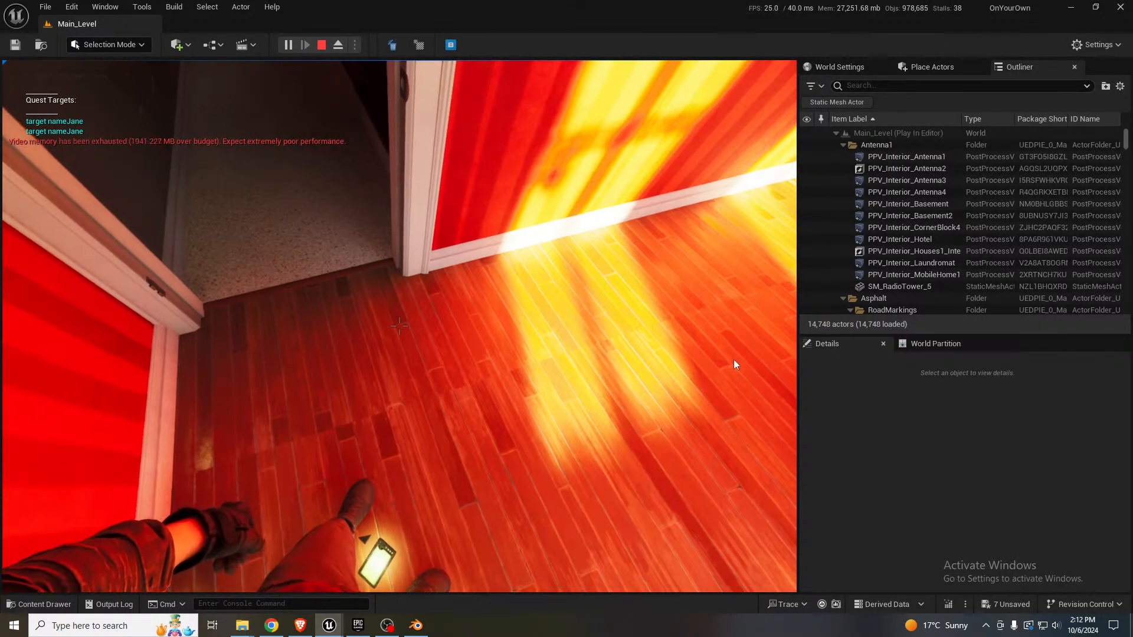
click(735, 367)
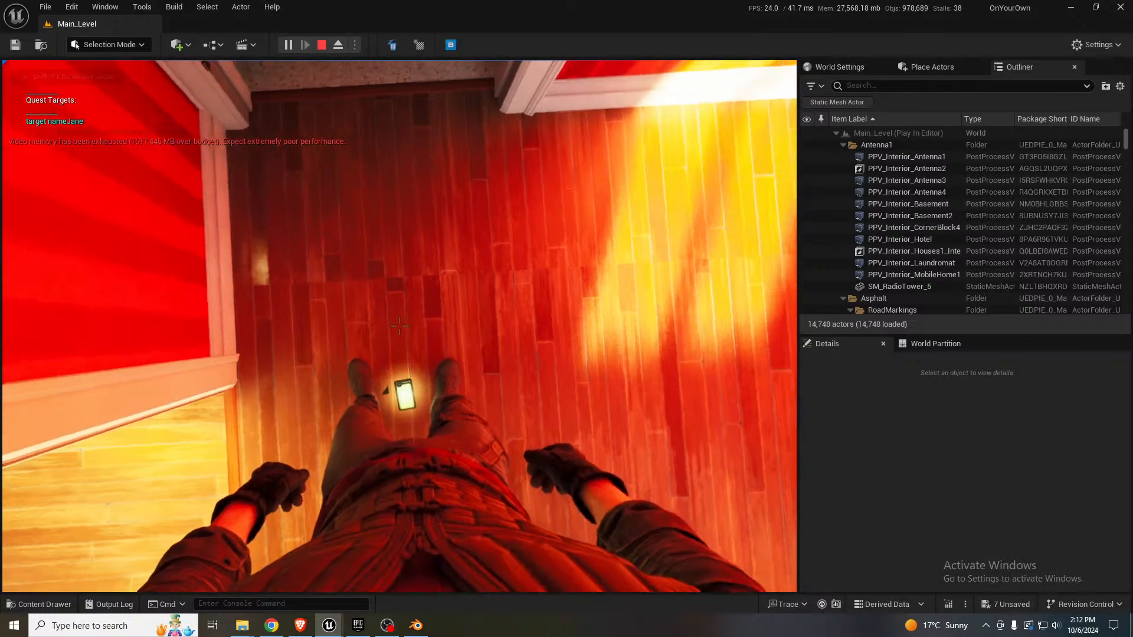
key(e)
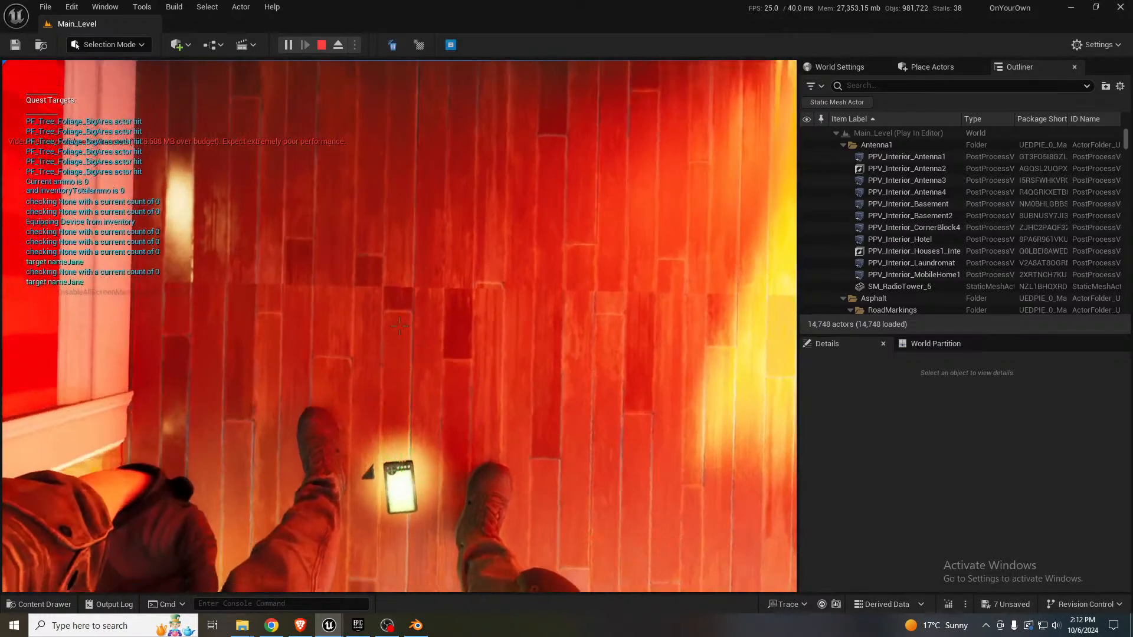
key(Pause)
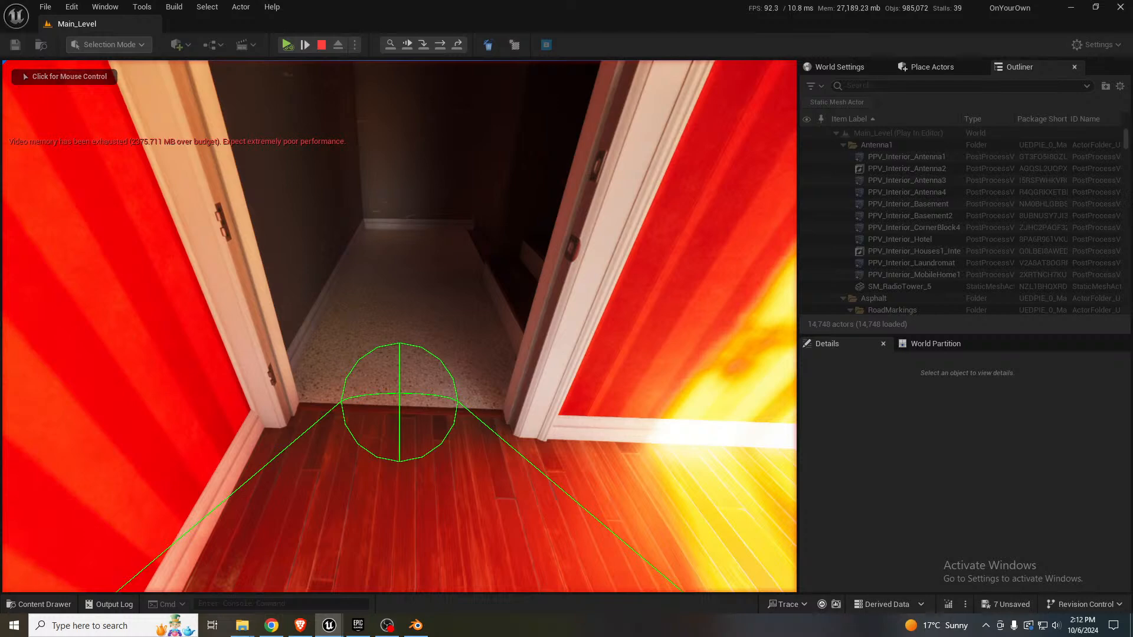
- Resume play and walk through the dark corridor and down the red-lit stairs to the floor below
key(Pause)
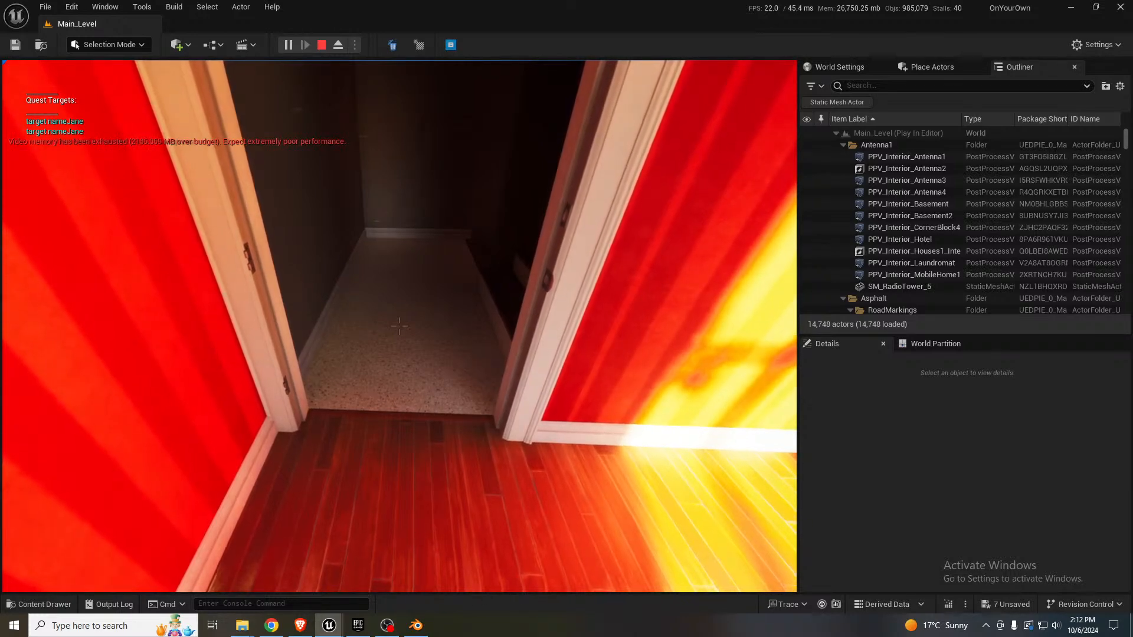
key(w)
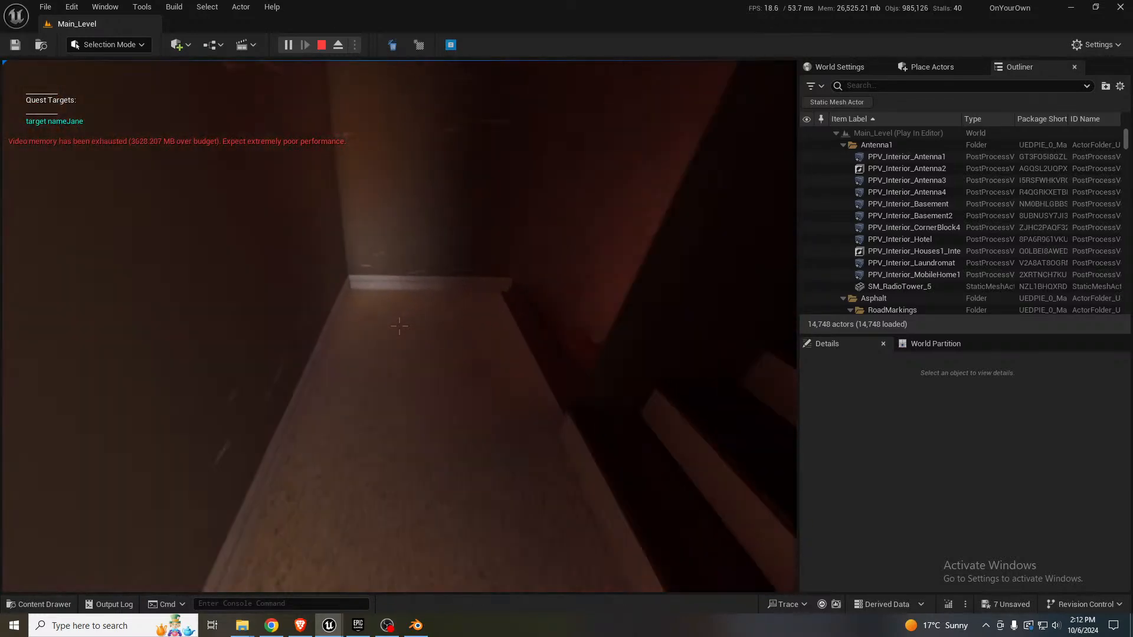
key(w)
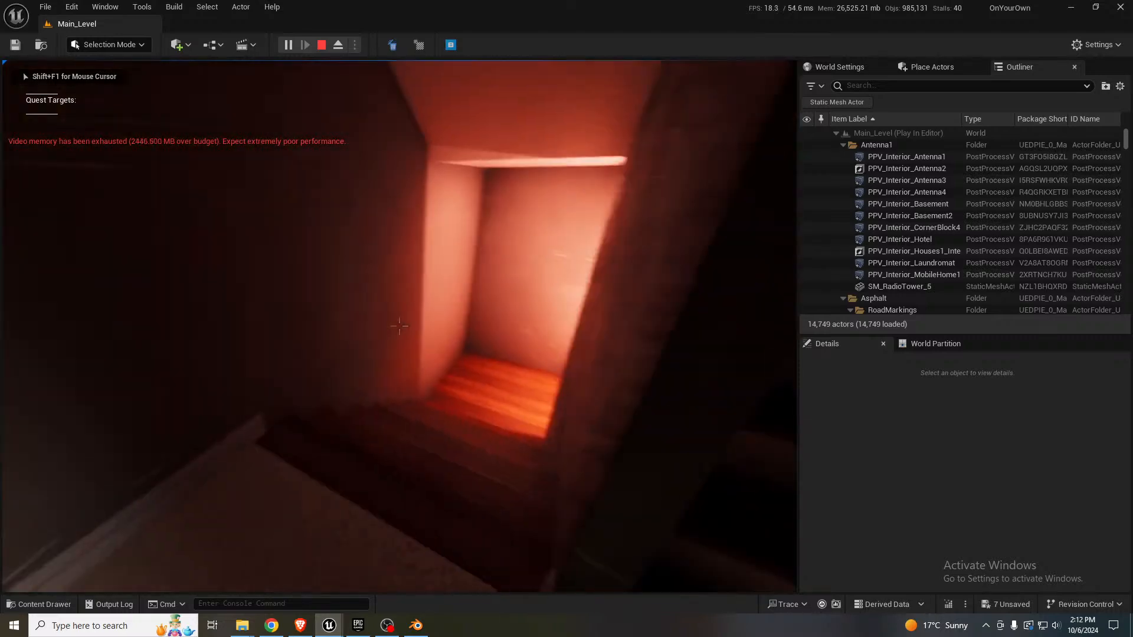
key(w)
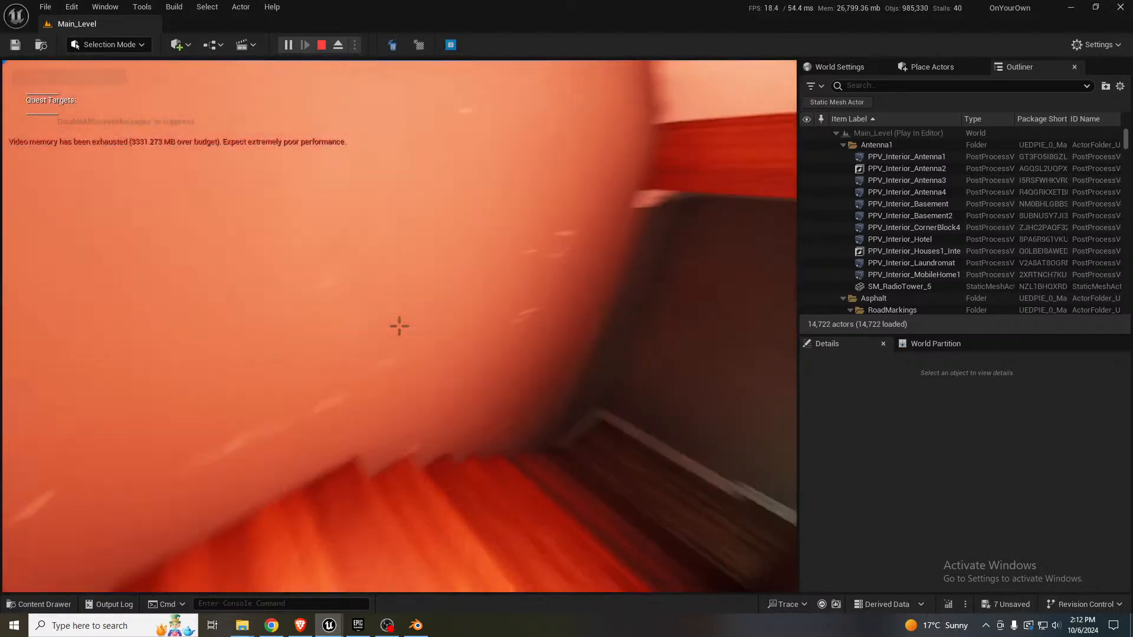
key(w)
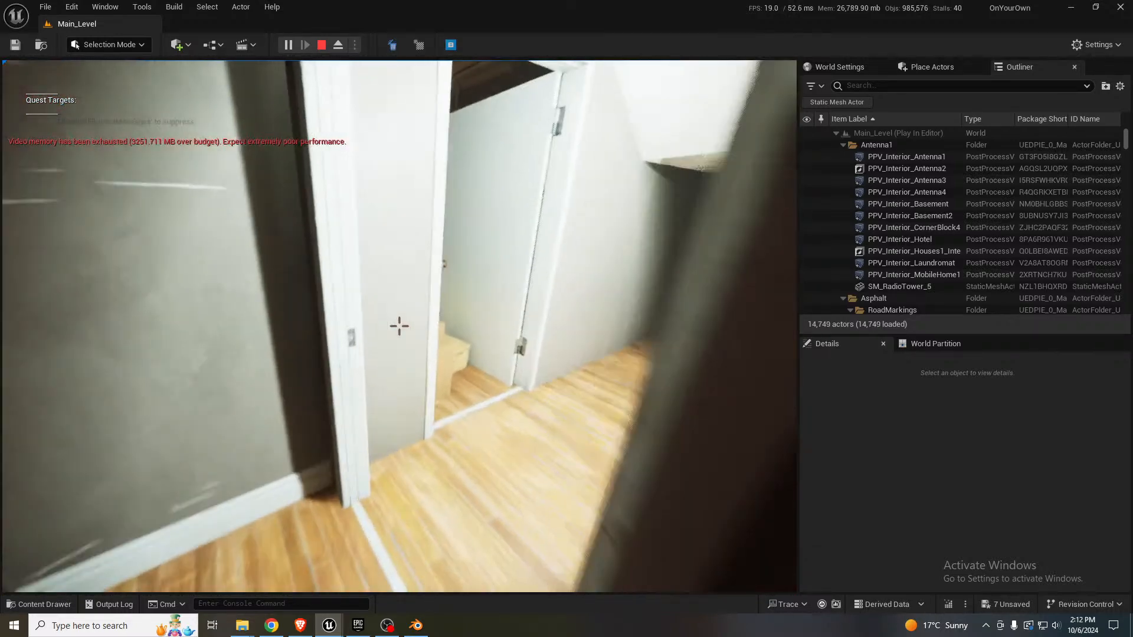
- Cross the cluttered living room past the bookshelves and leave the building through the open door at the hallway's end
key(w)
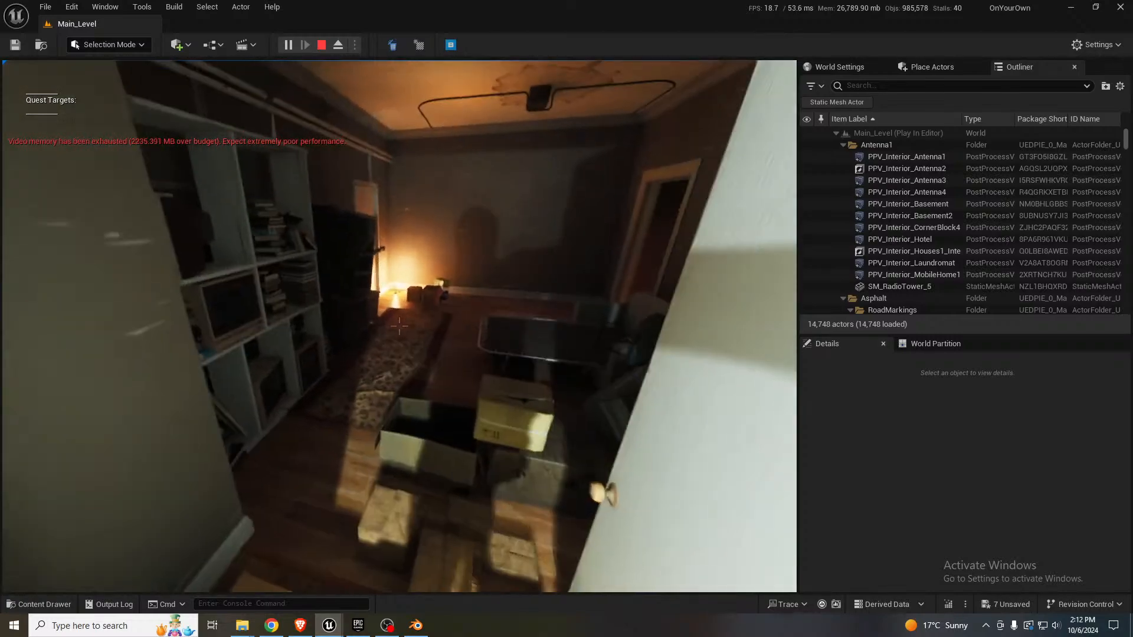
key(w)
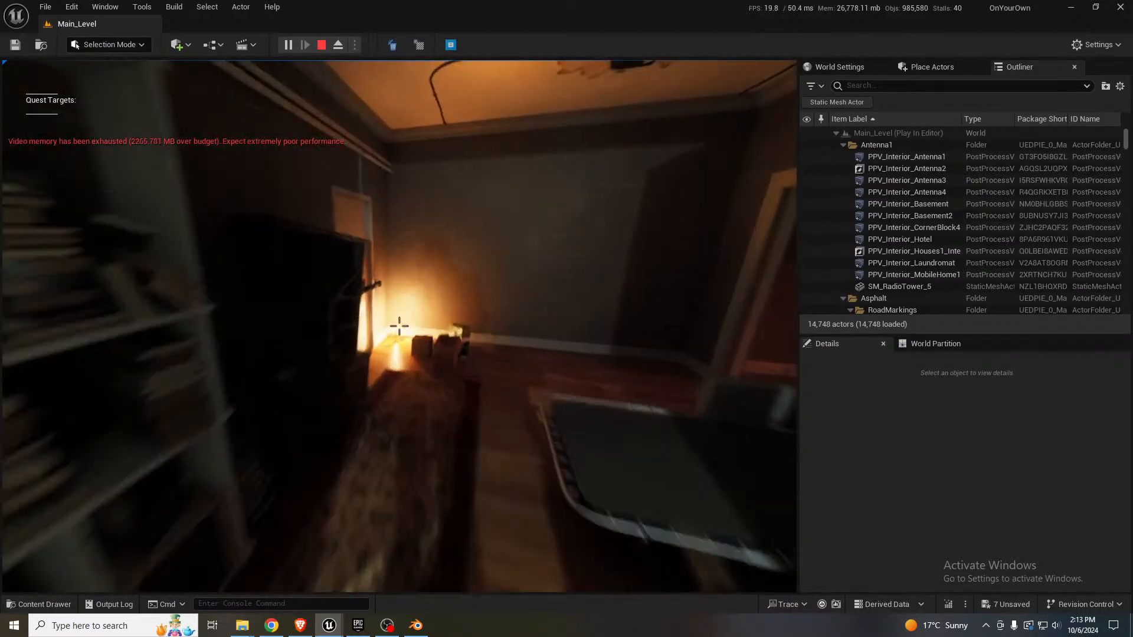
key(w)
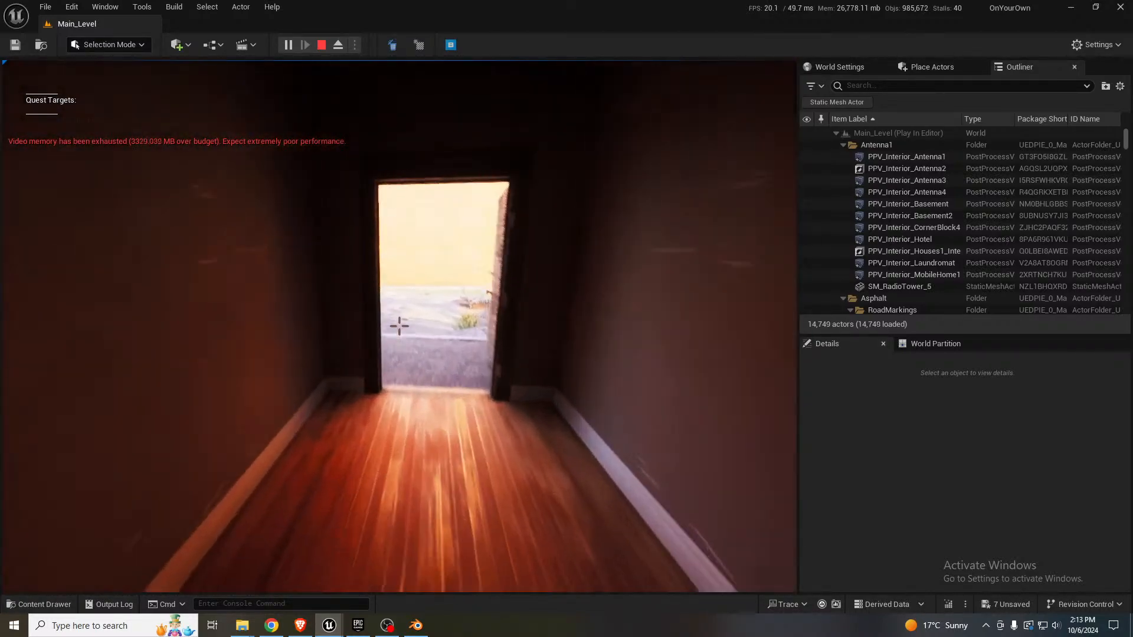
key(w)
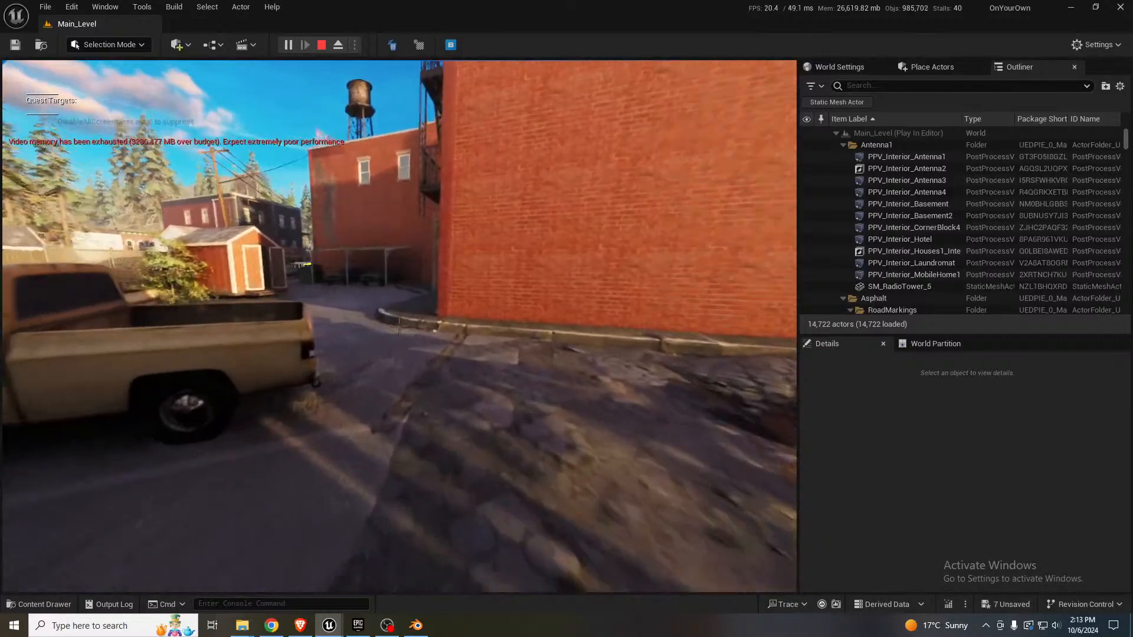
- Walk from the pickup truck past the shed, carport and dumpsters towards the crowd beside the brick building
key(w)
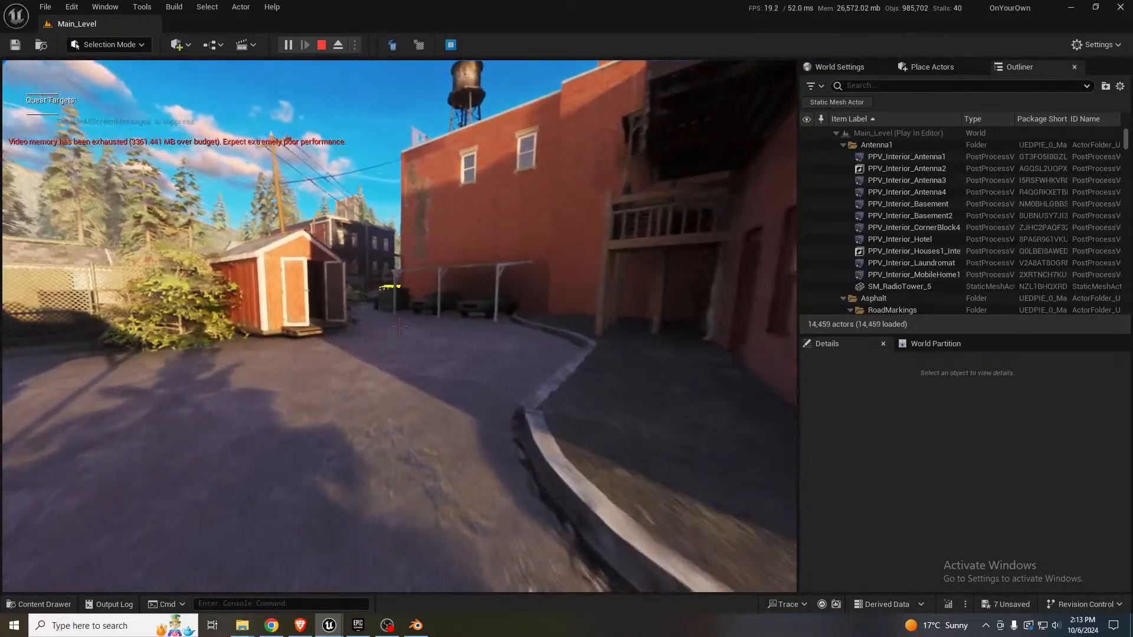
key(w)
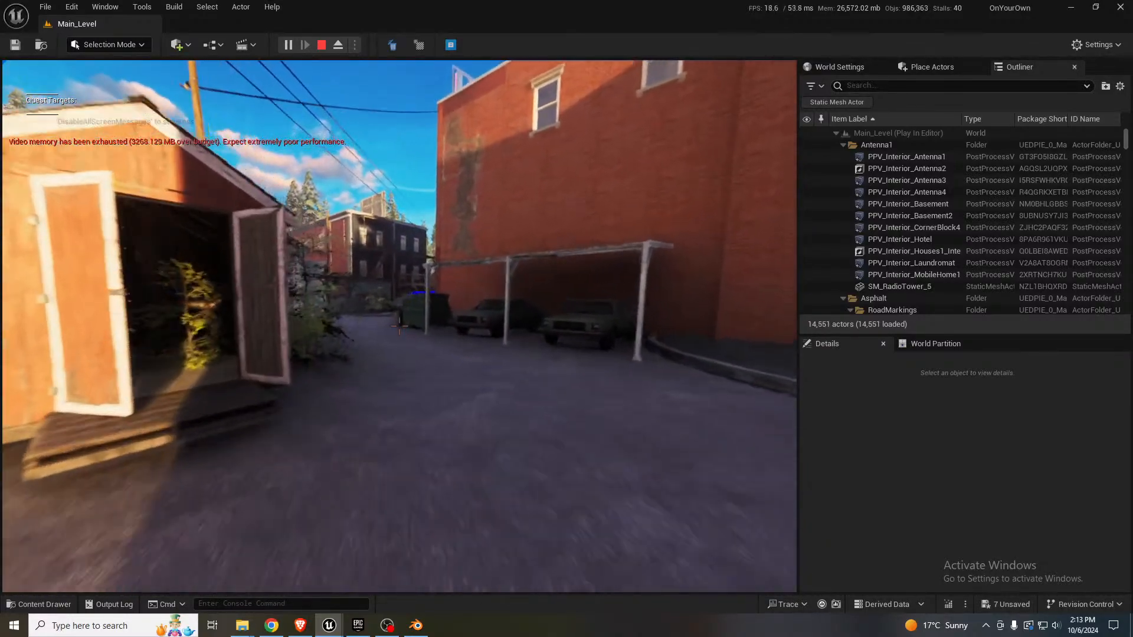
key(w)
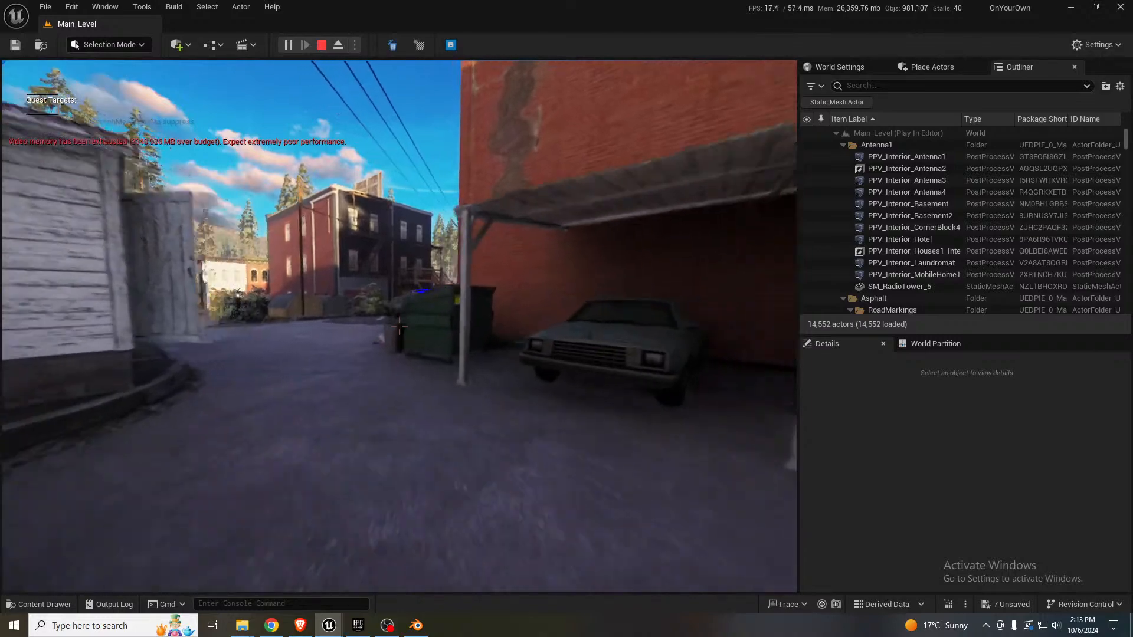
key(w)
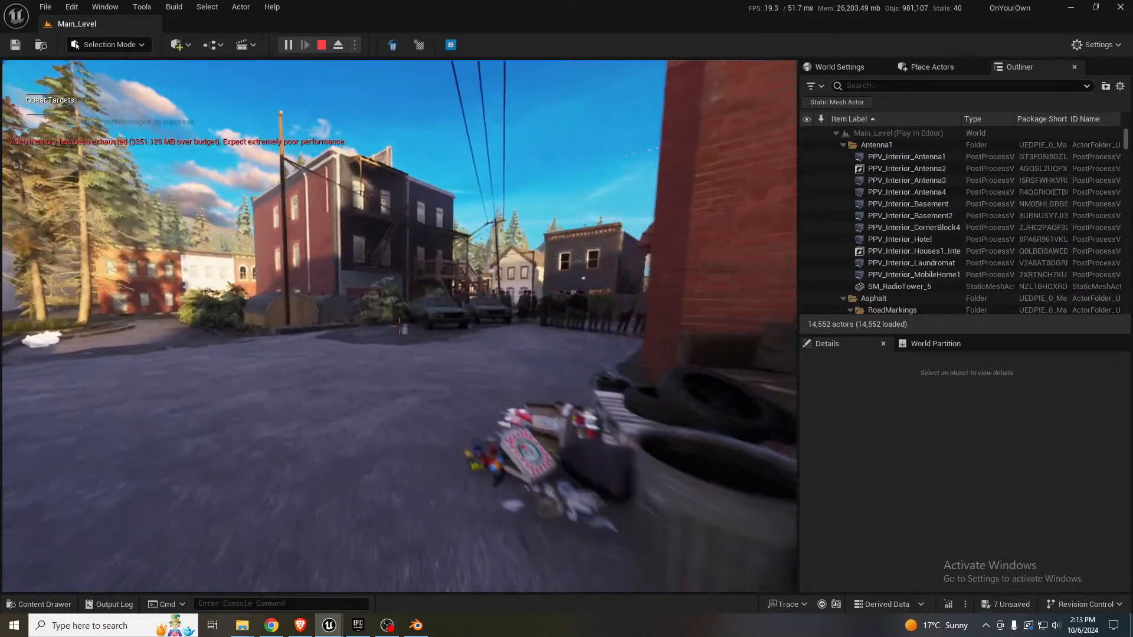
key(w)
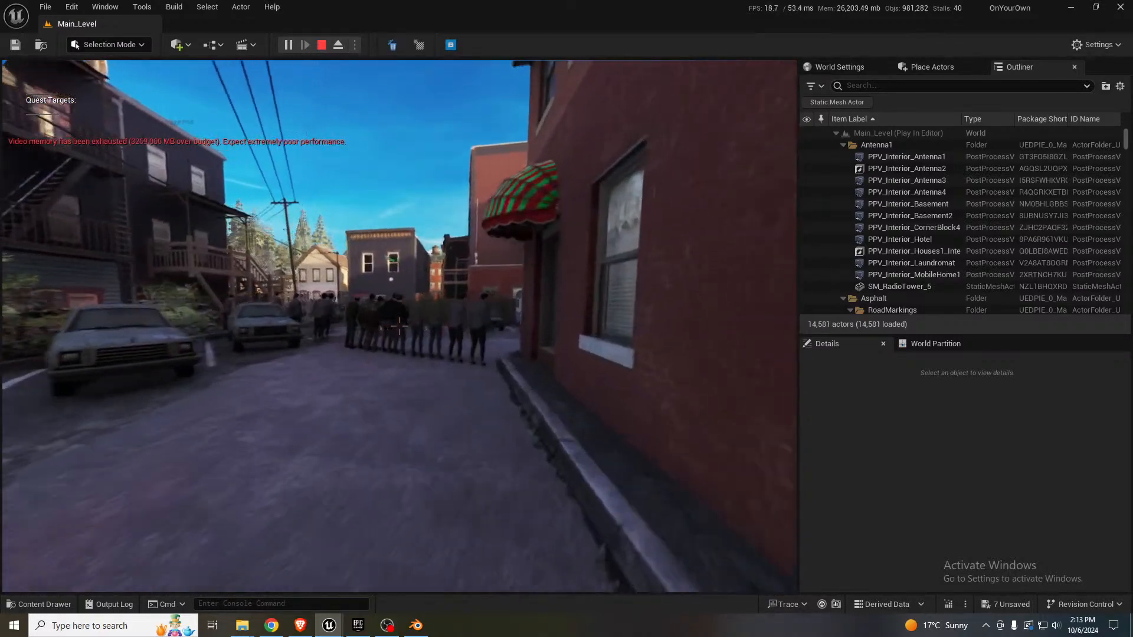
- Inspect the lined-up crowd and the parking lot, and approach the two men standing at the burning barrel
key(w)
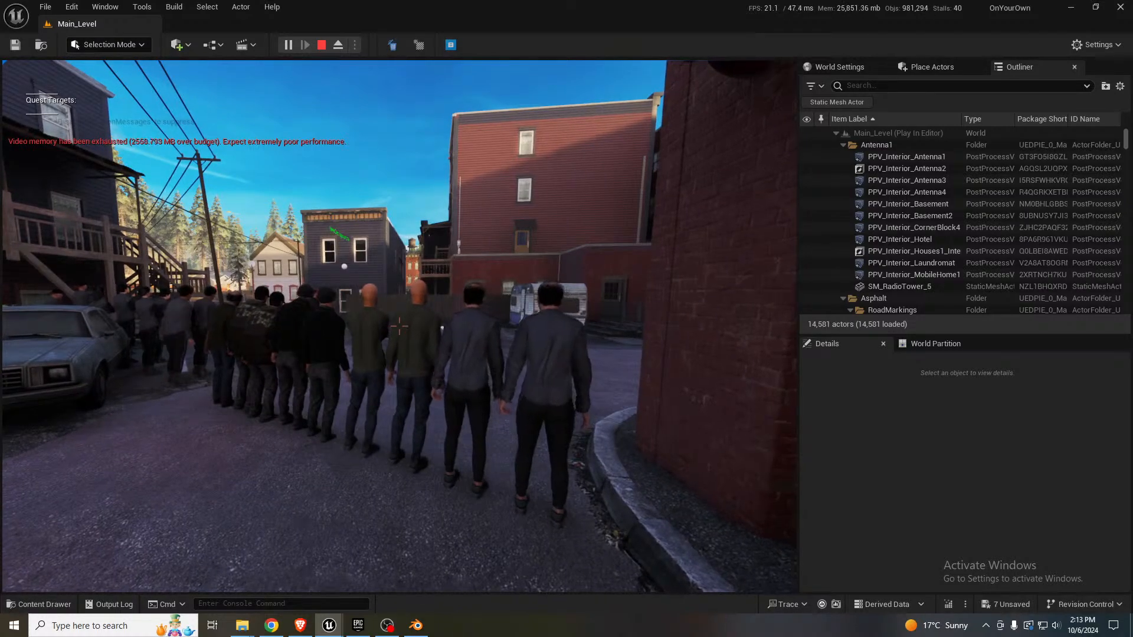
key(w)
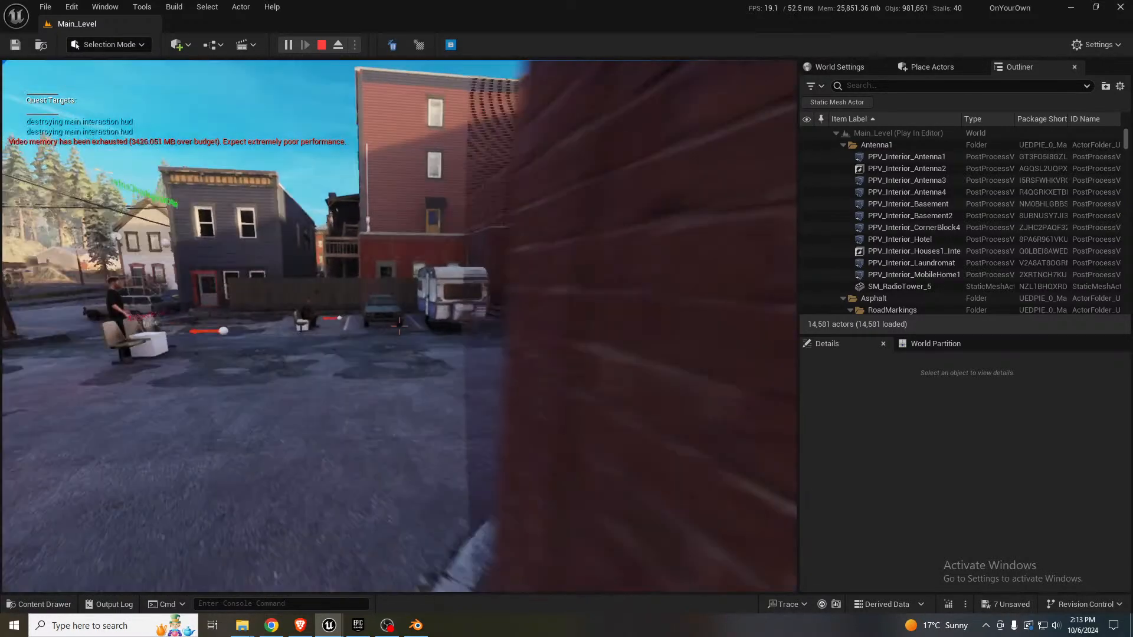
key(w)
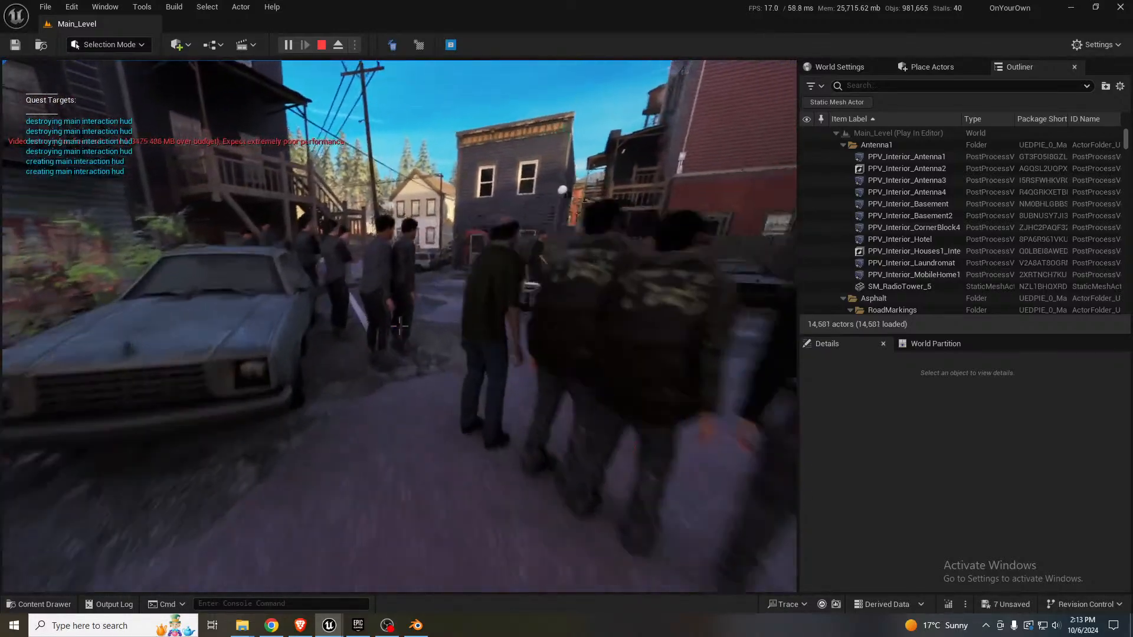
key(w)
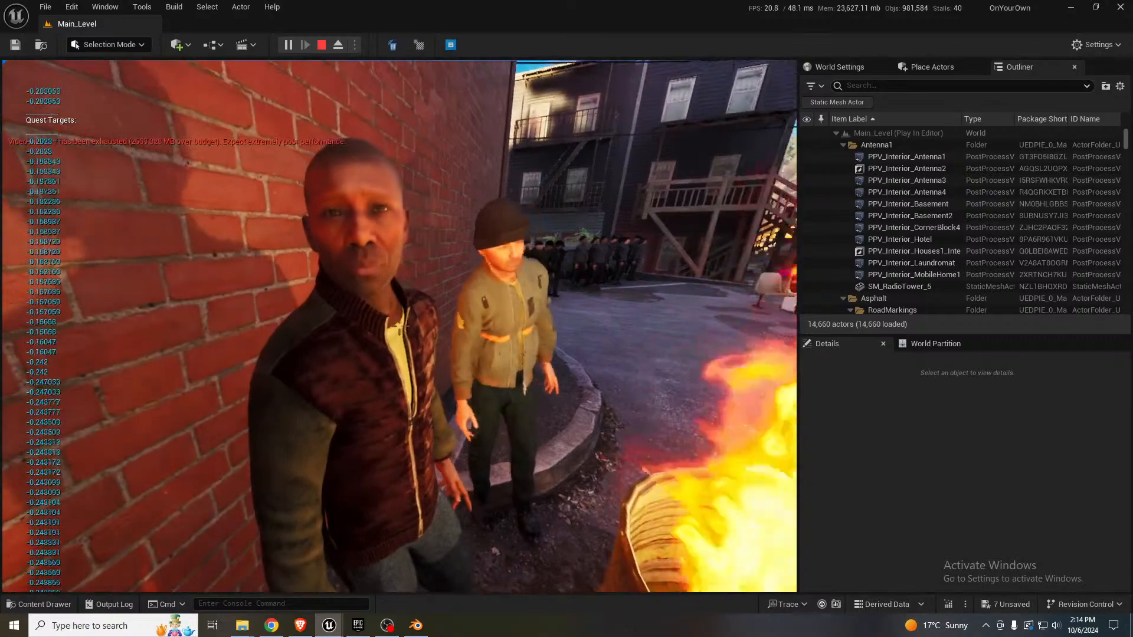
key(w)
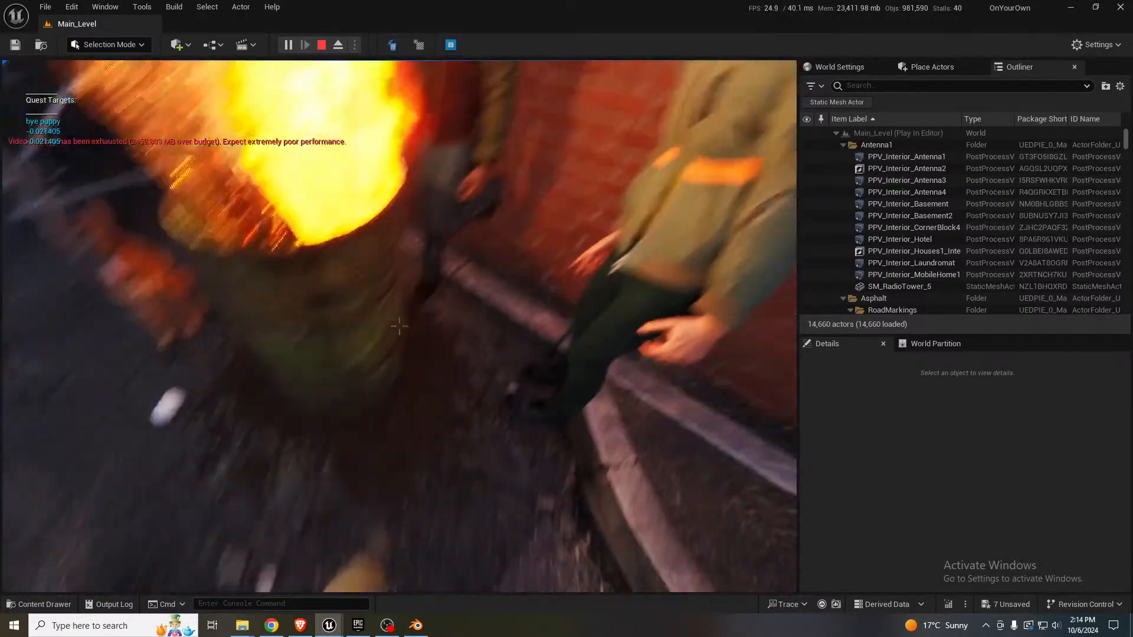
- Leave the burning barrel and walk down the alley past the scaffolding, parked cars and dumpster to the fenced street
key(s)
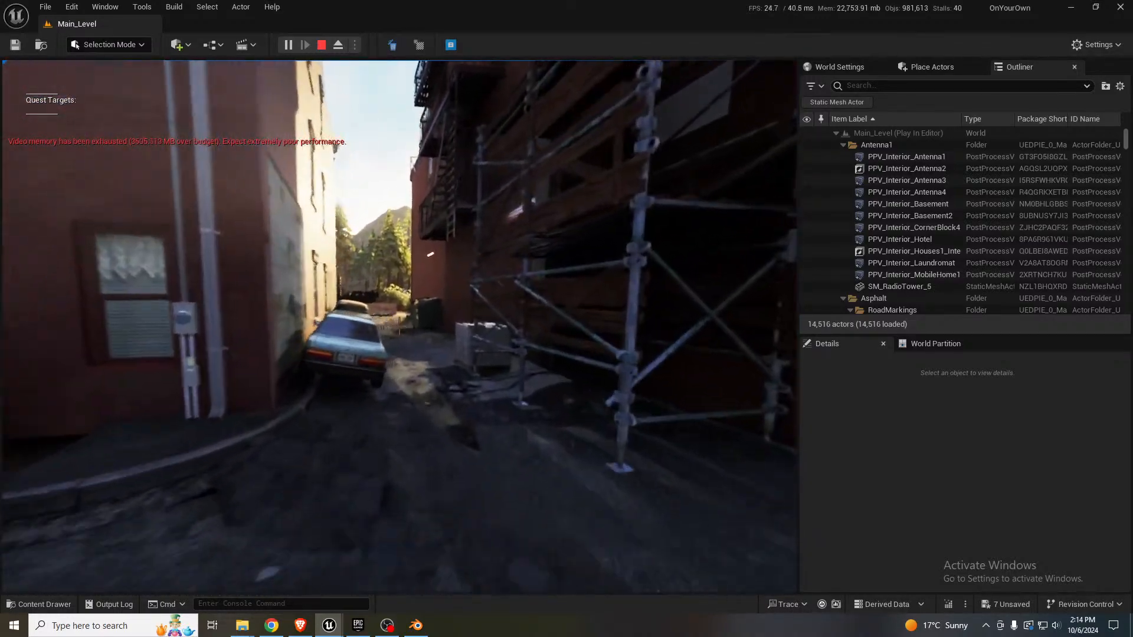
key(w)
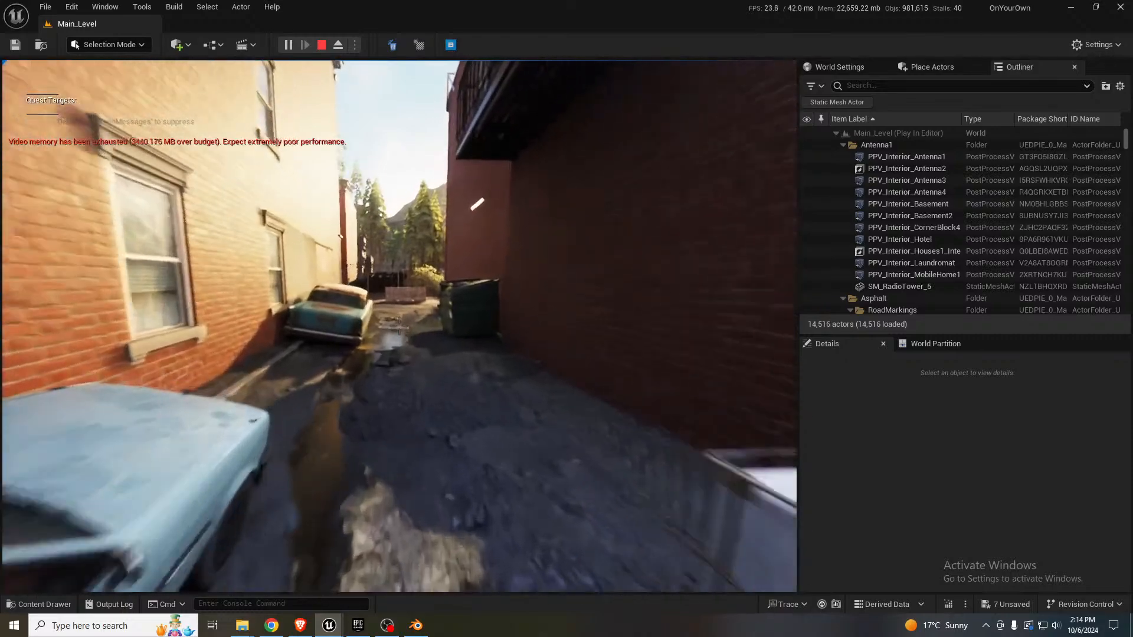
key(w)
key(w)
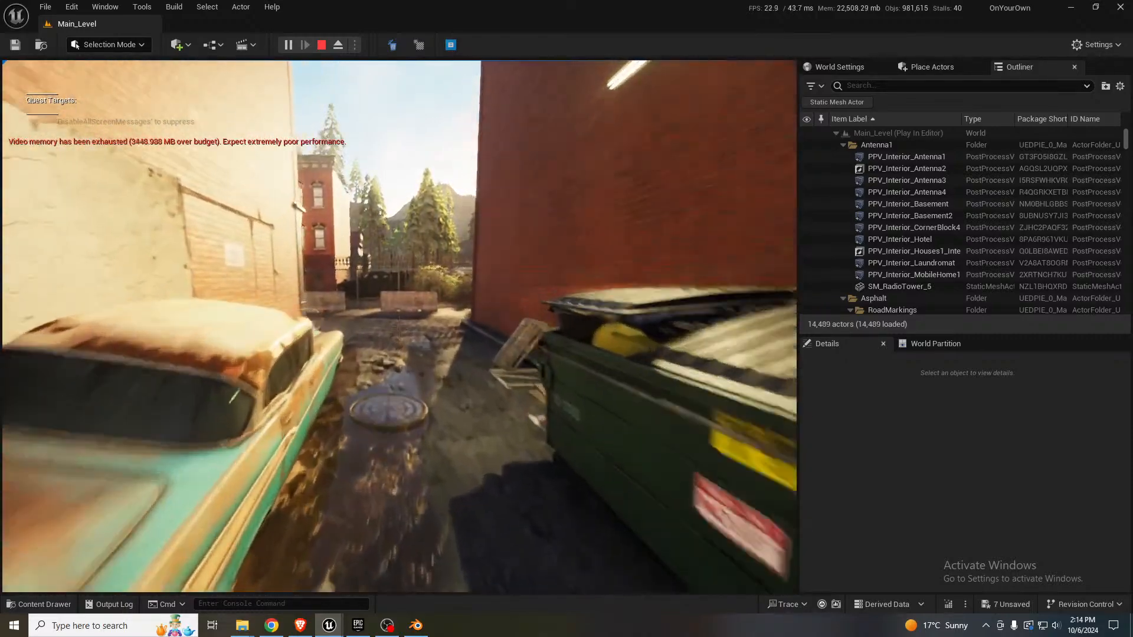
key(w)
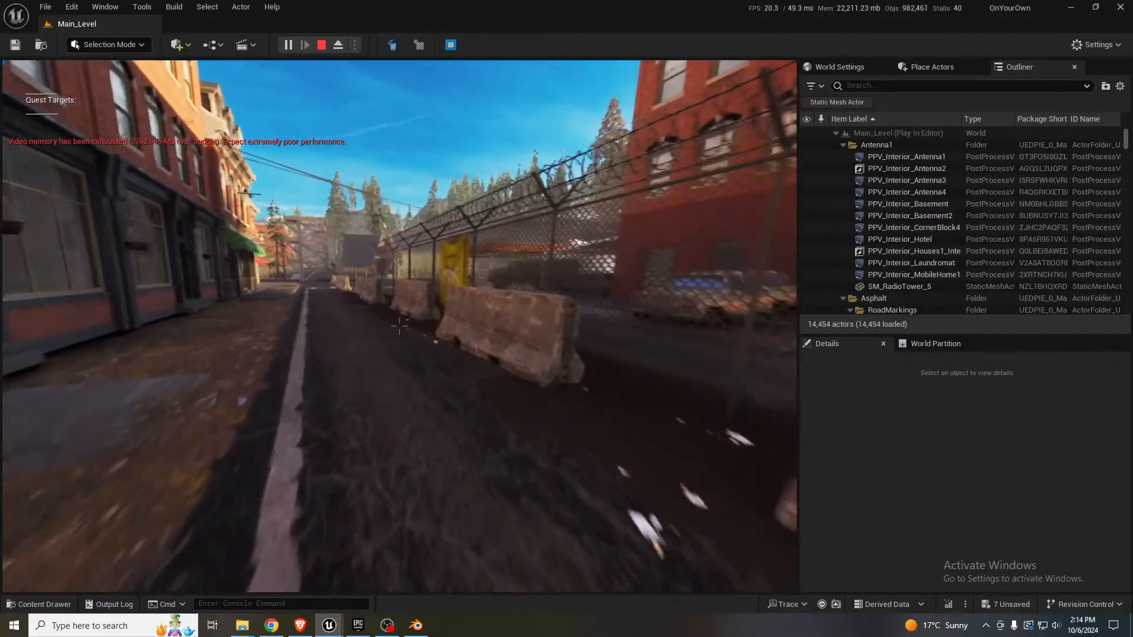
- Follow the street along the concrete barriers, past Patrick's and the crosswalk, to the horse statue fountain by the tower
key(w)
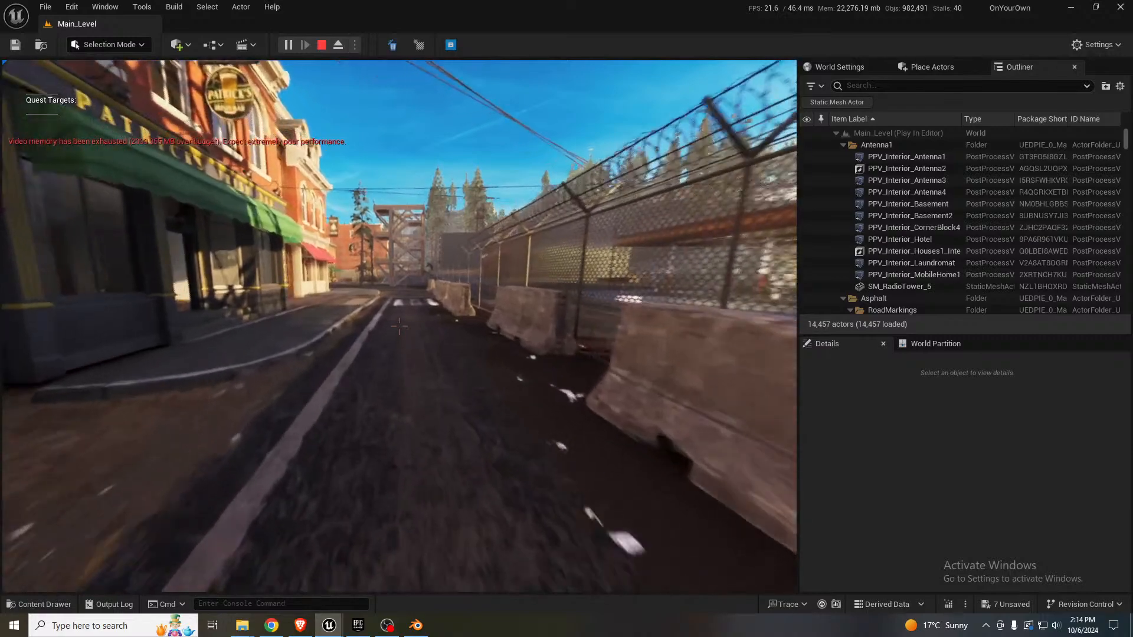
key(w)
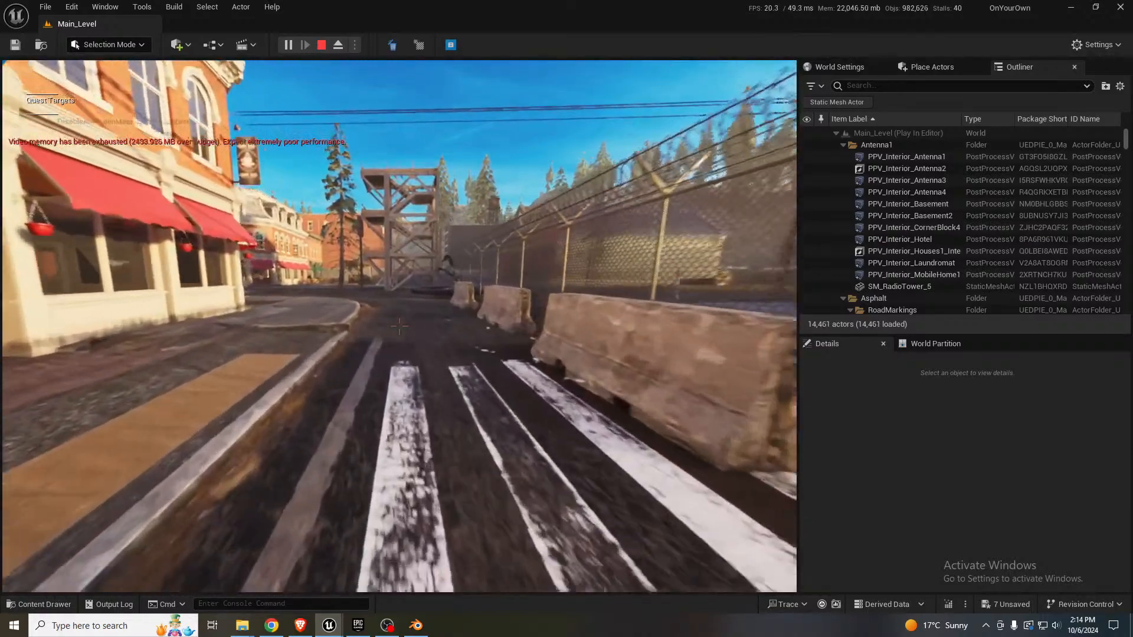
key(w)
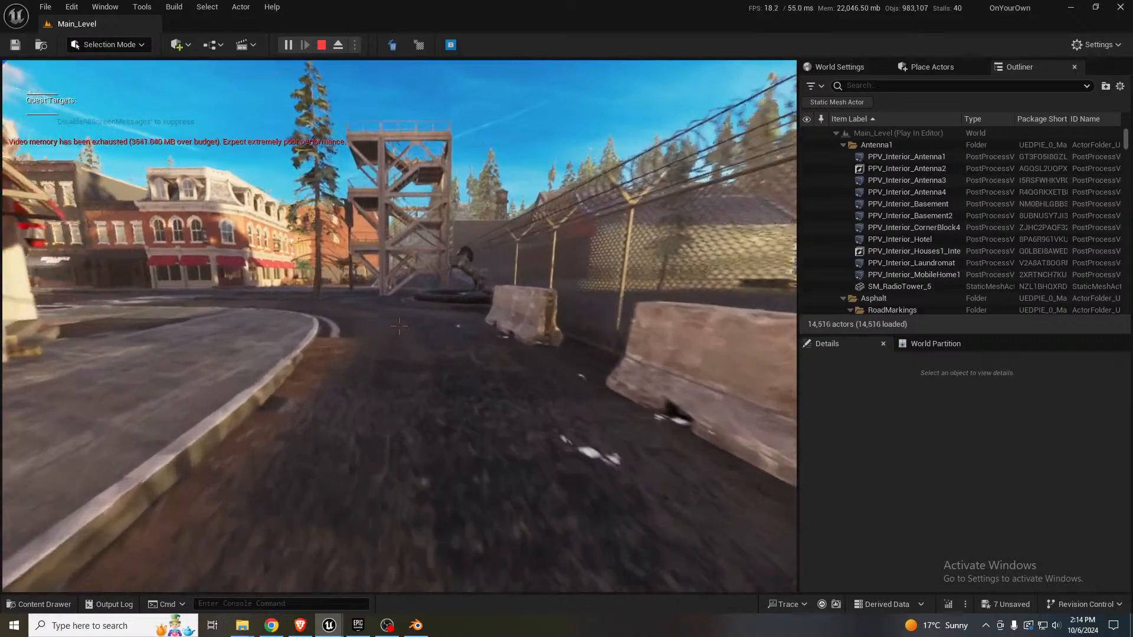
key(w)
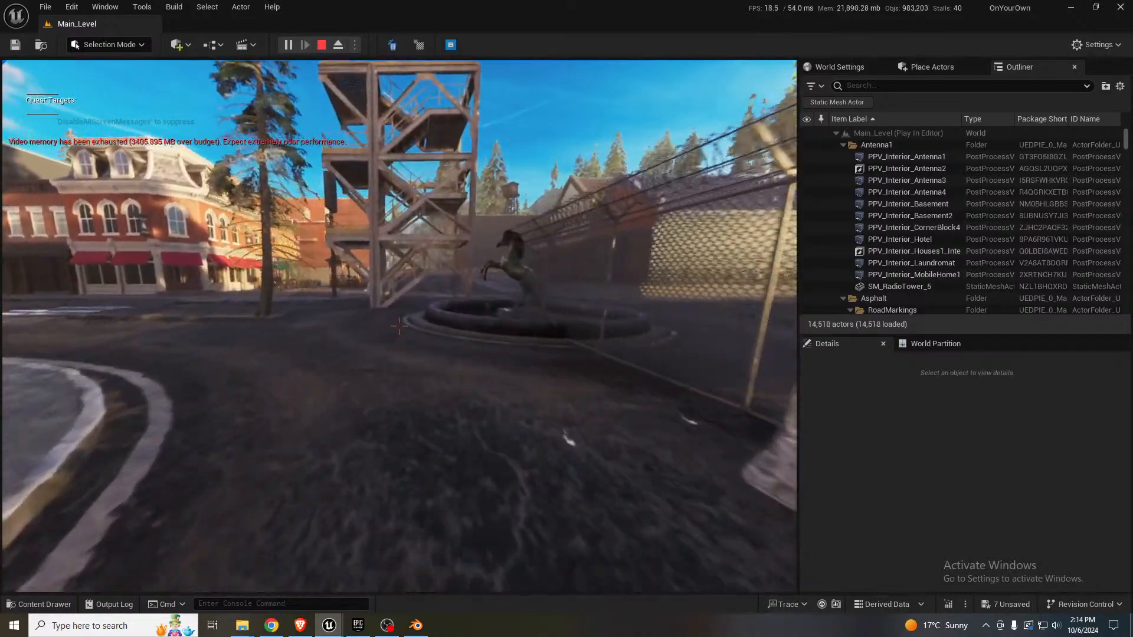
key(w)
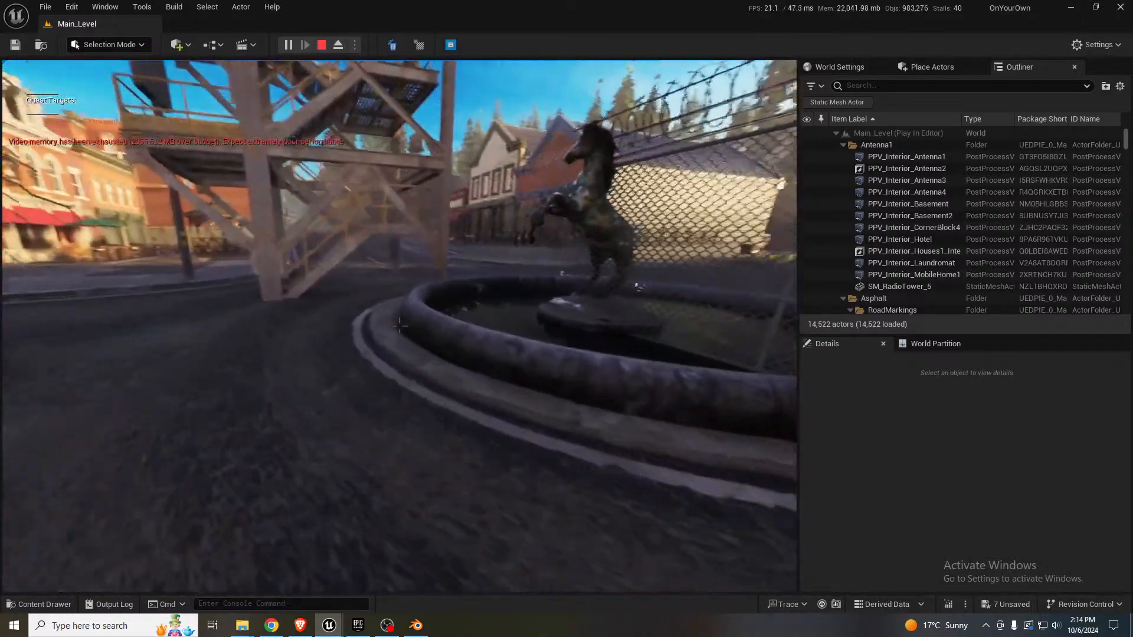
- Walk from the horse statue fountain down the road past the gas station to the white phone booth beside the dark building
key(w)
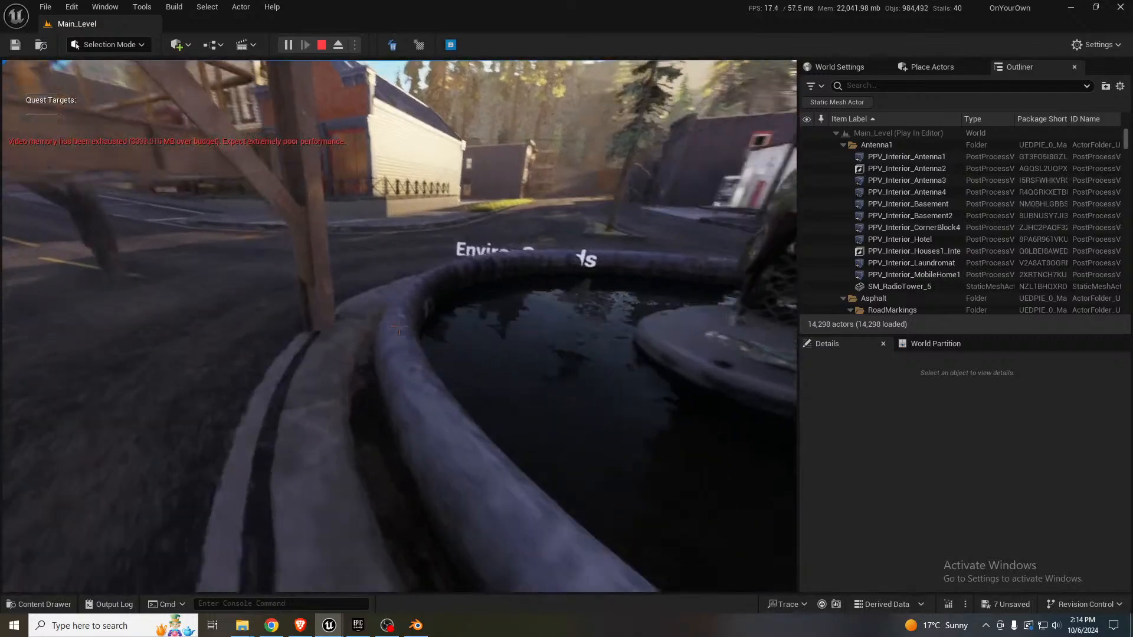
key(w)
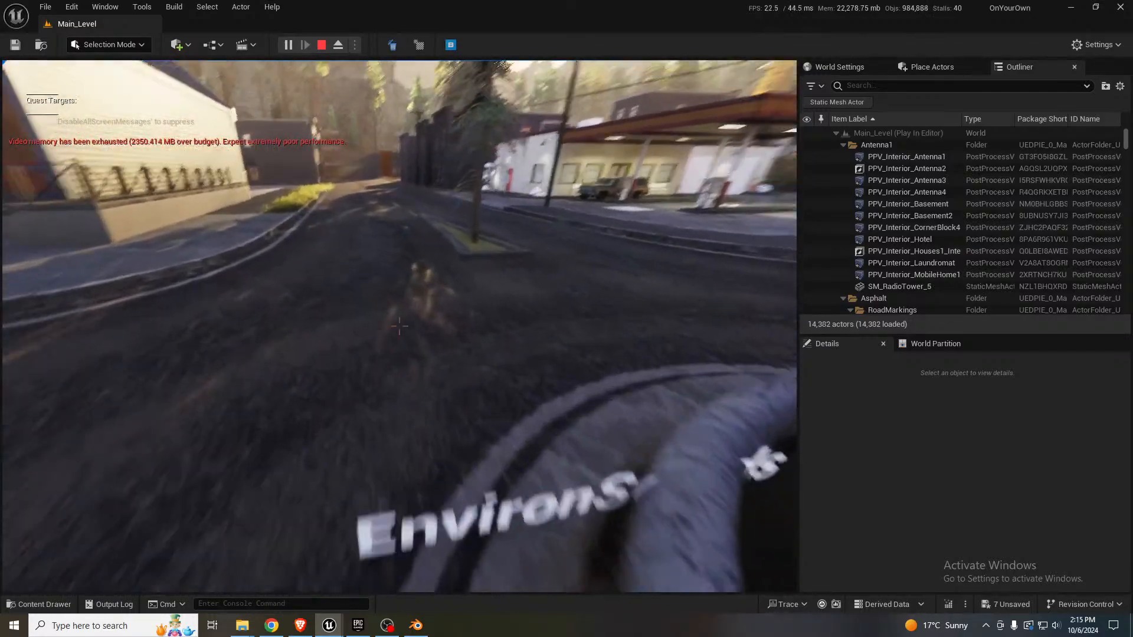
key(w)
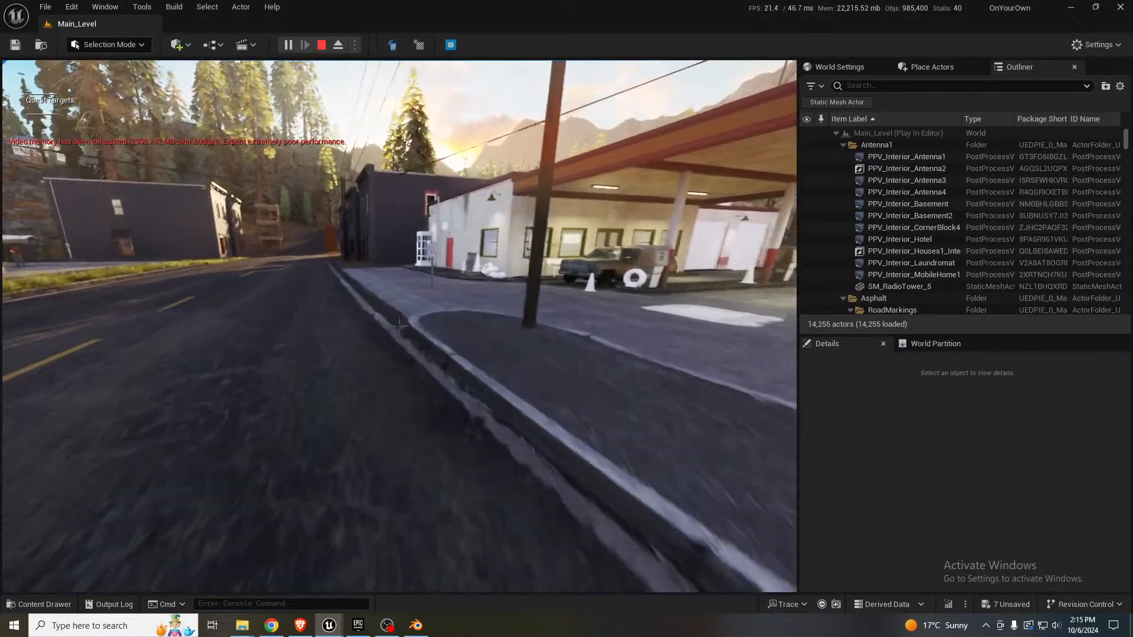
key(w)
key(w)
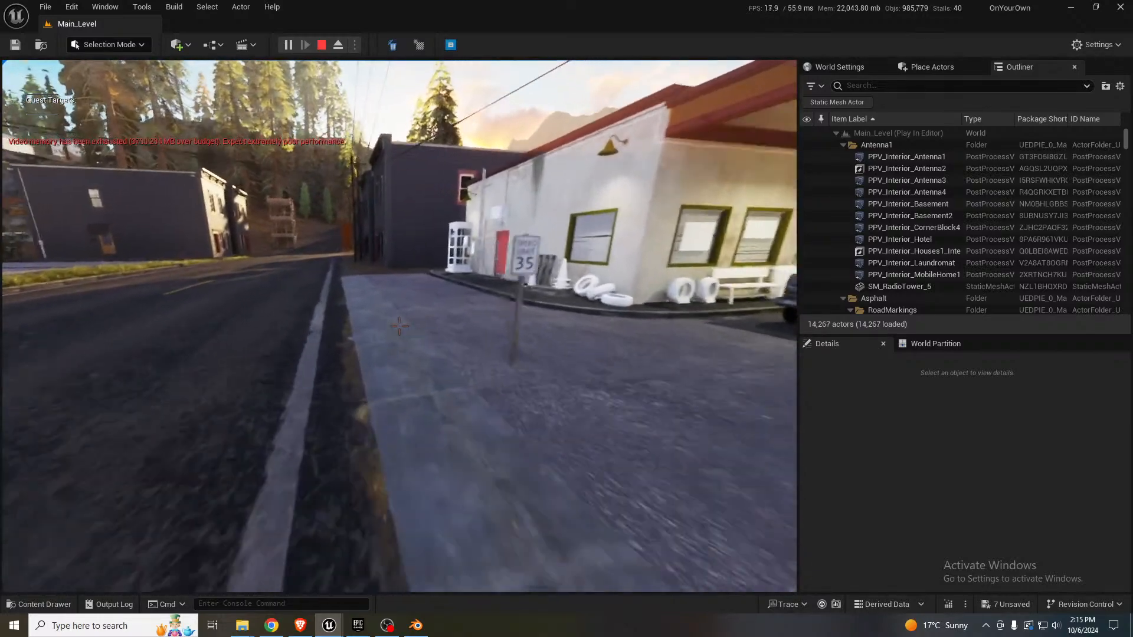
key(w)
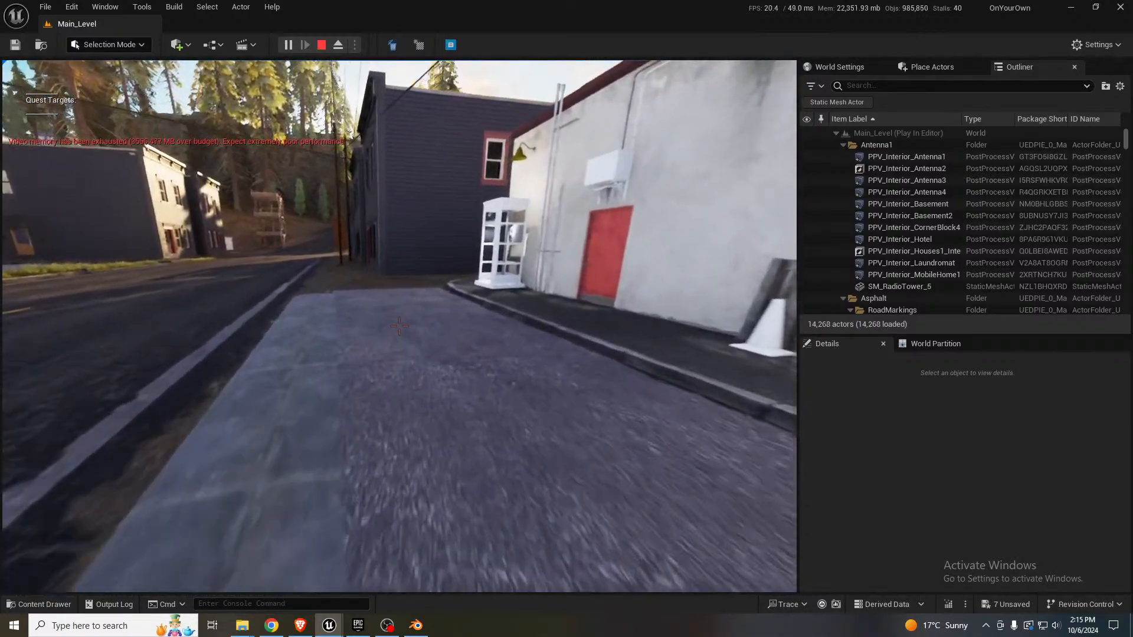
key(w)
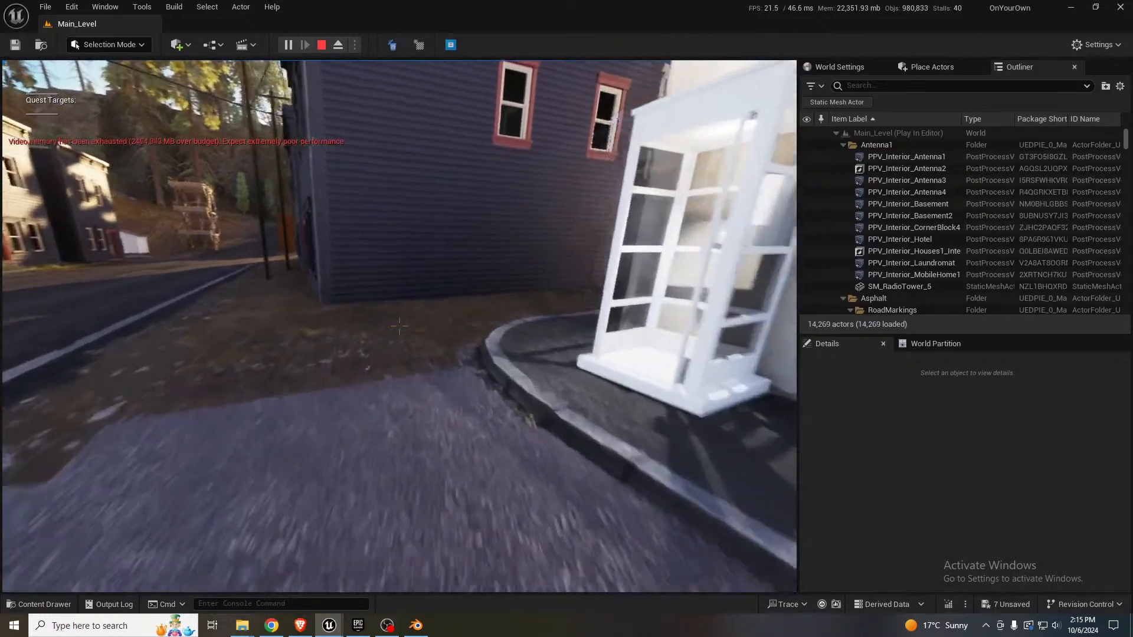
key(w)
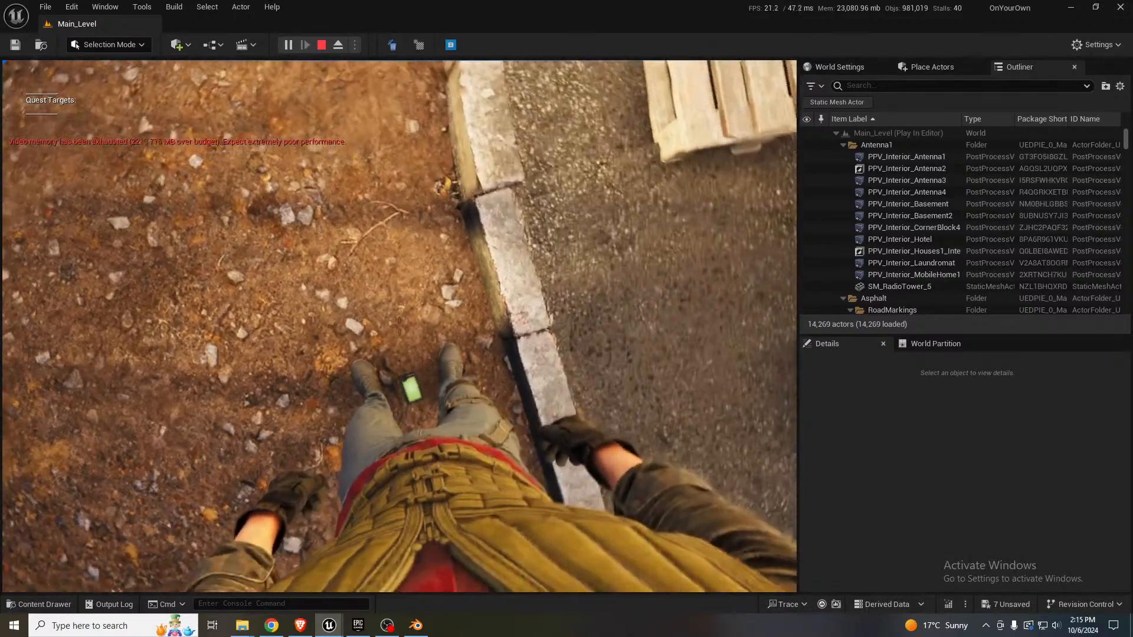
- Test switching between the AR15 rifle and the Device on the dirt path behind the building, trying the equipped item's action
key(1)
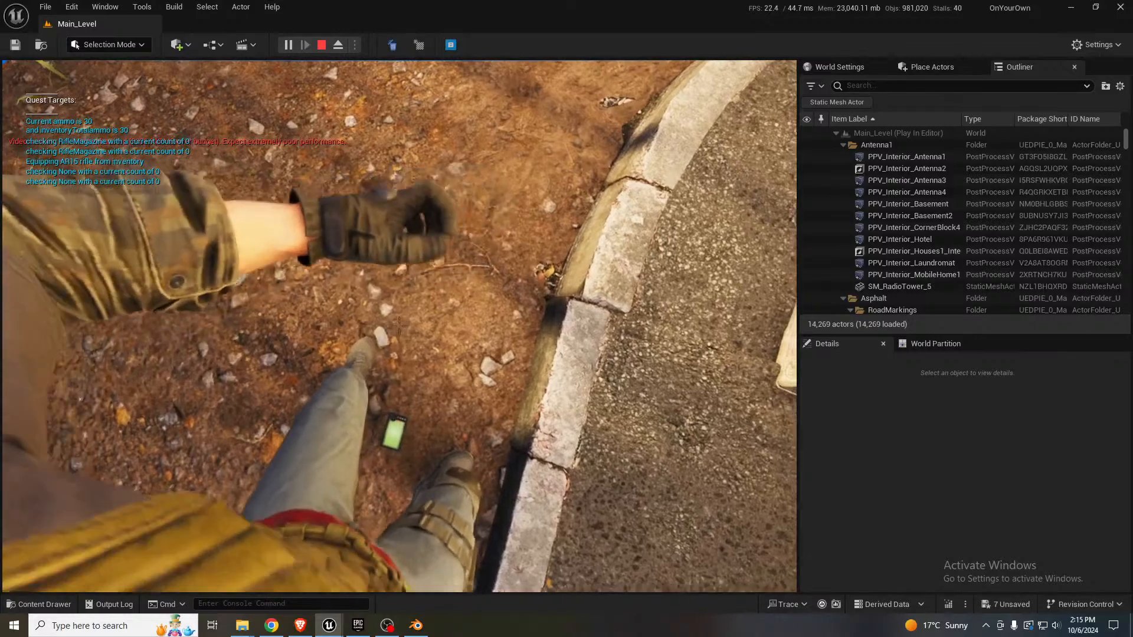
key(2)
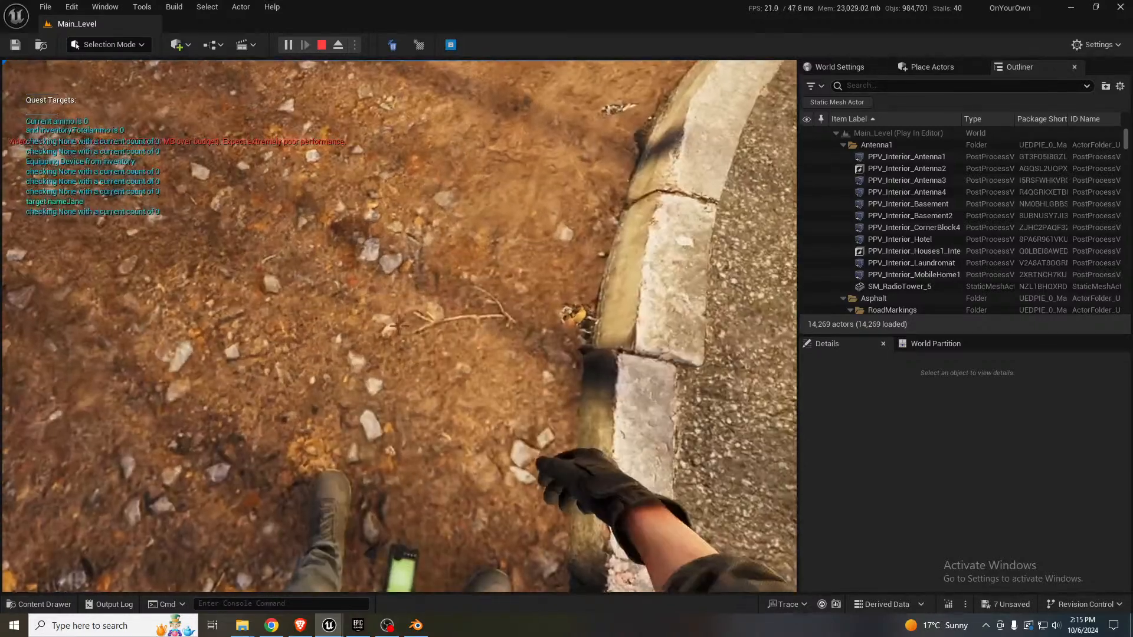
click(399, 326)
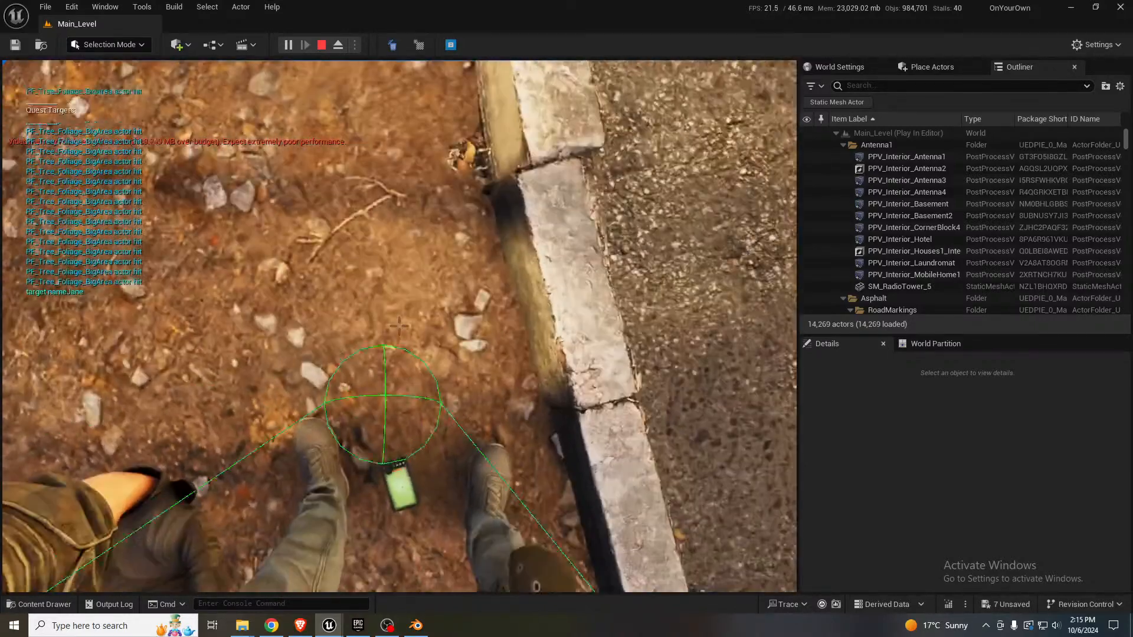
key(1)
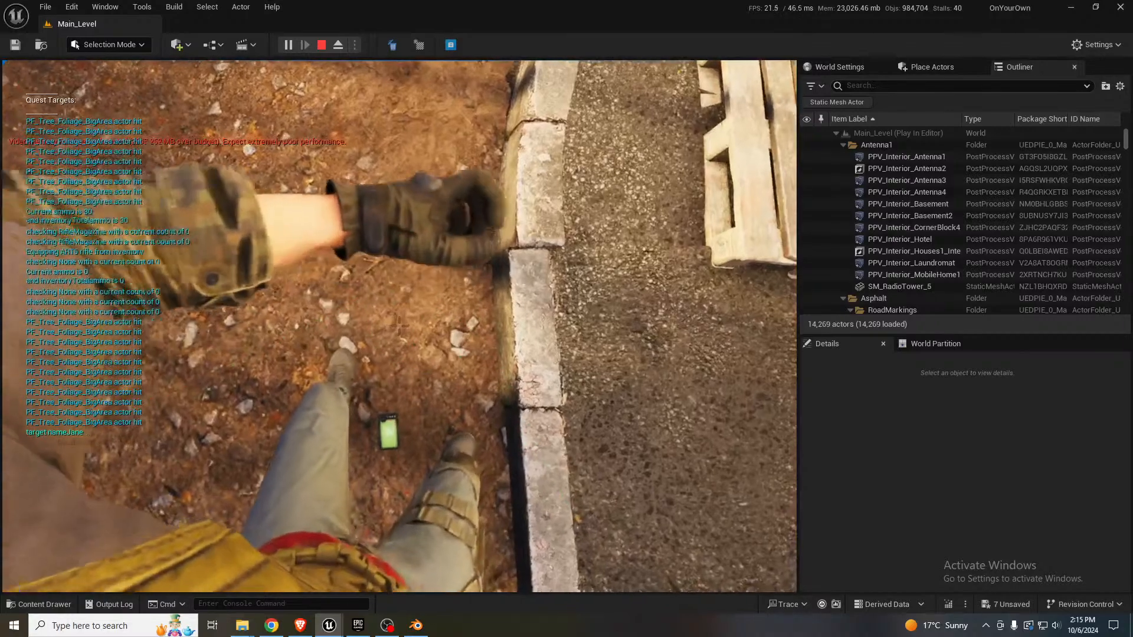
click(400, 326)
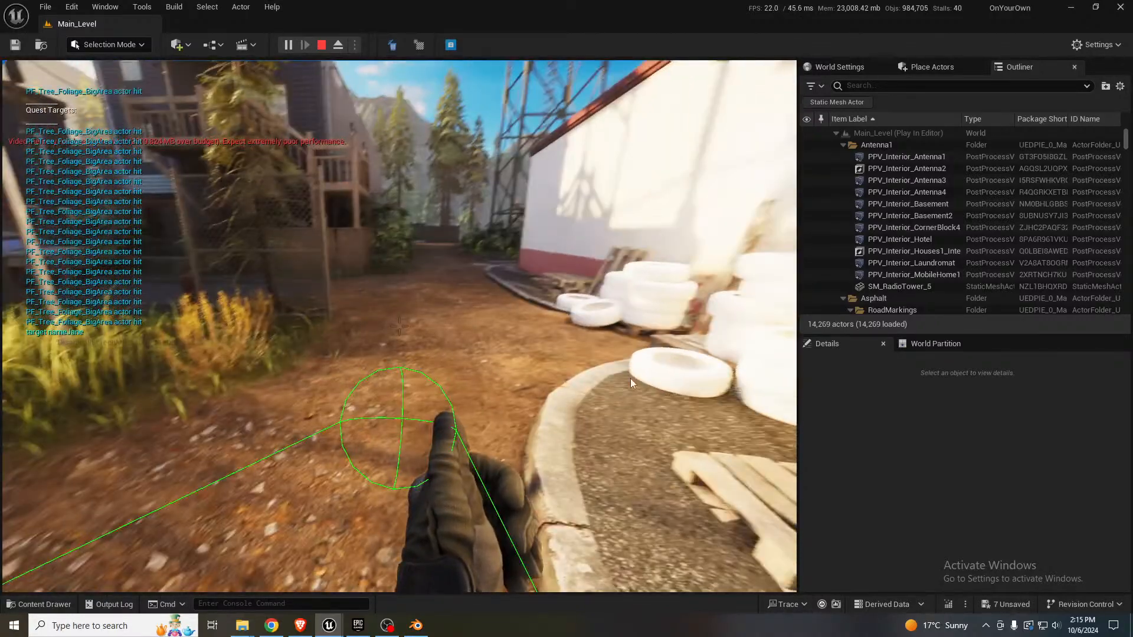
- Stop the play session and open the recent level EmptyLevel_AI_test
key(Escape)
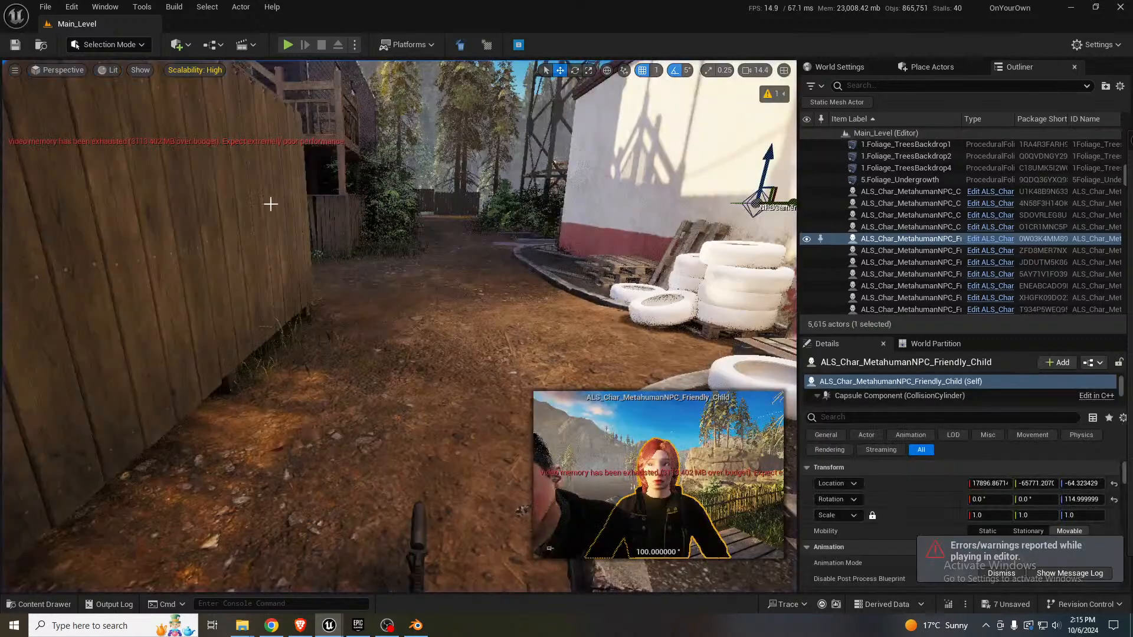
click(46, 7)
mouse_move(139, 88)
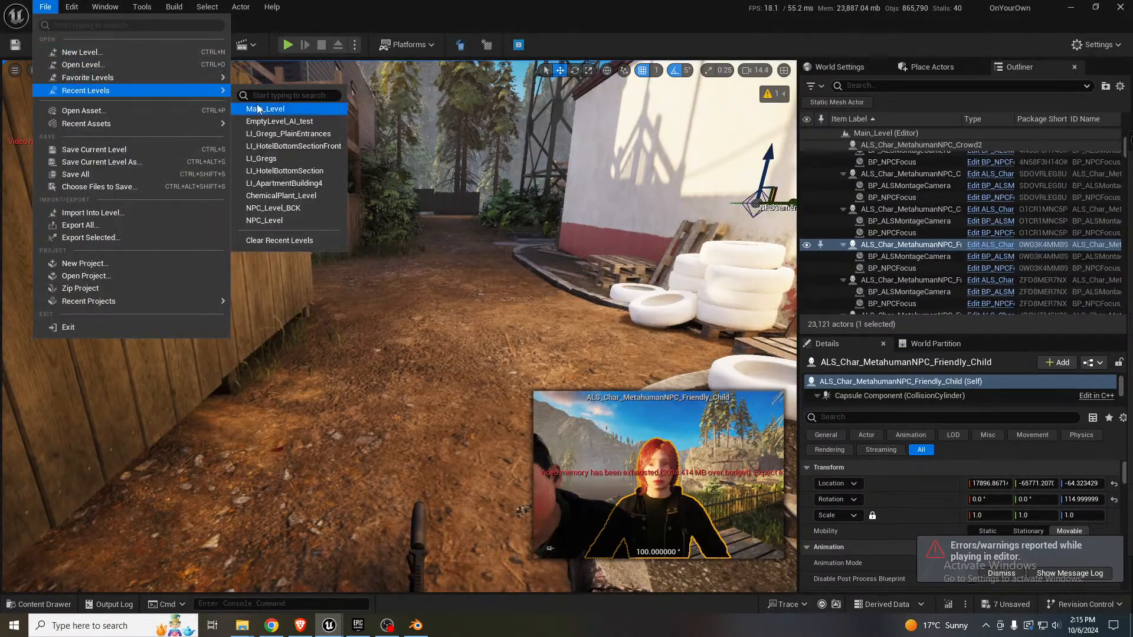
click(283, 121)
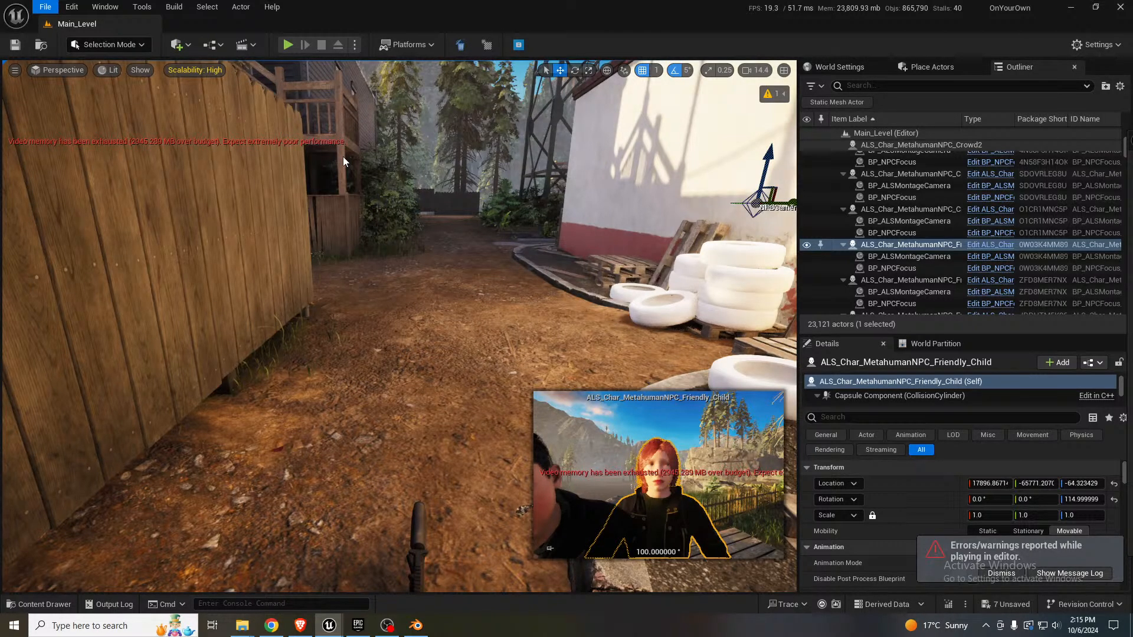
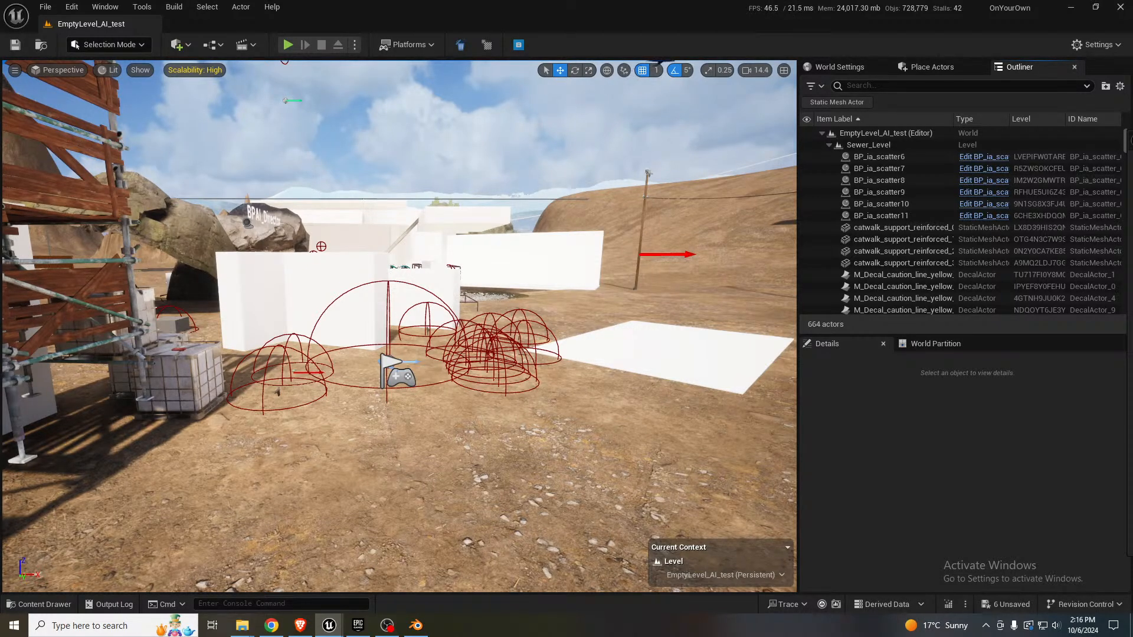
- Start play-testing EmptyLevel_AI_test, moving across the dirt ground around the white walls and testing interaction near the pickup markers
key(alt+p)
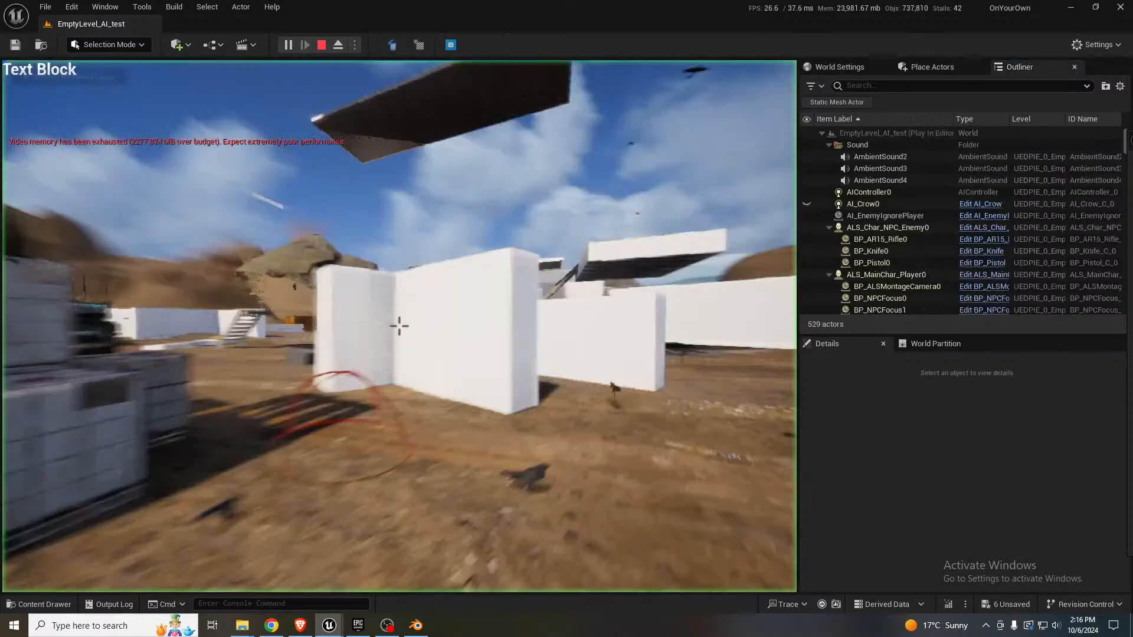
key(w)
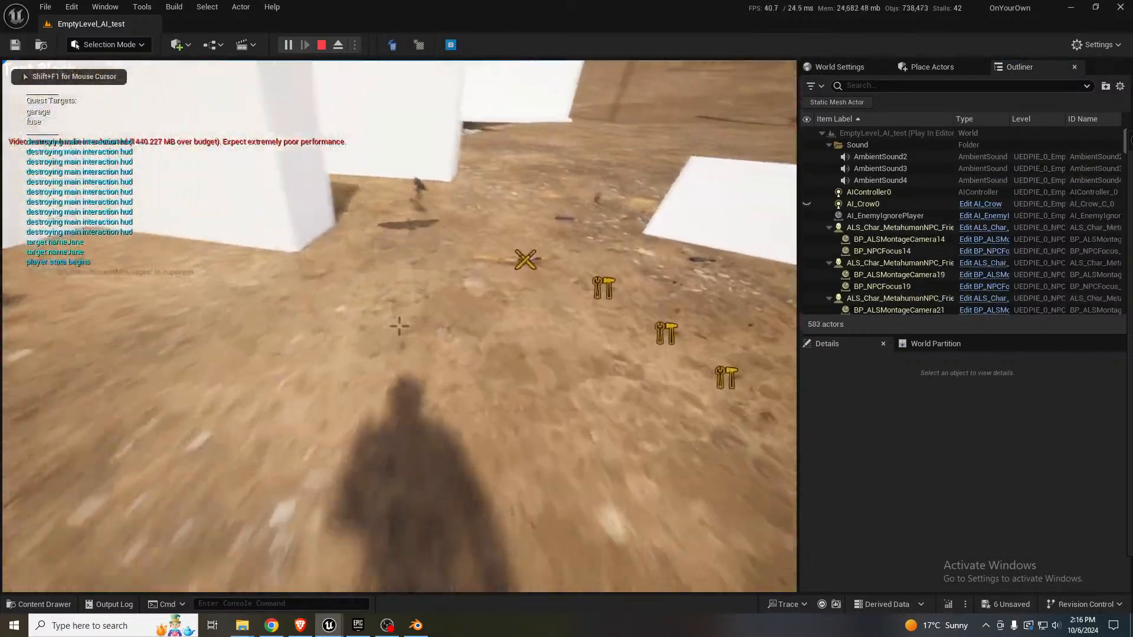
key(e)
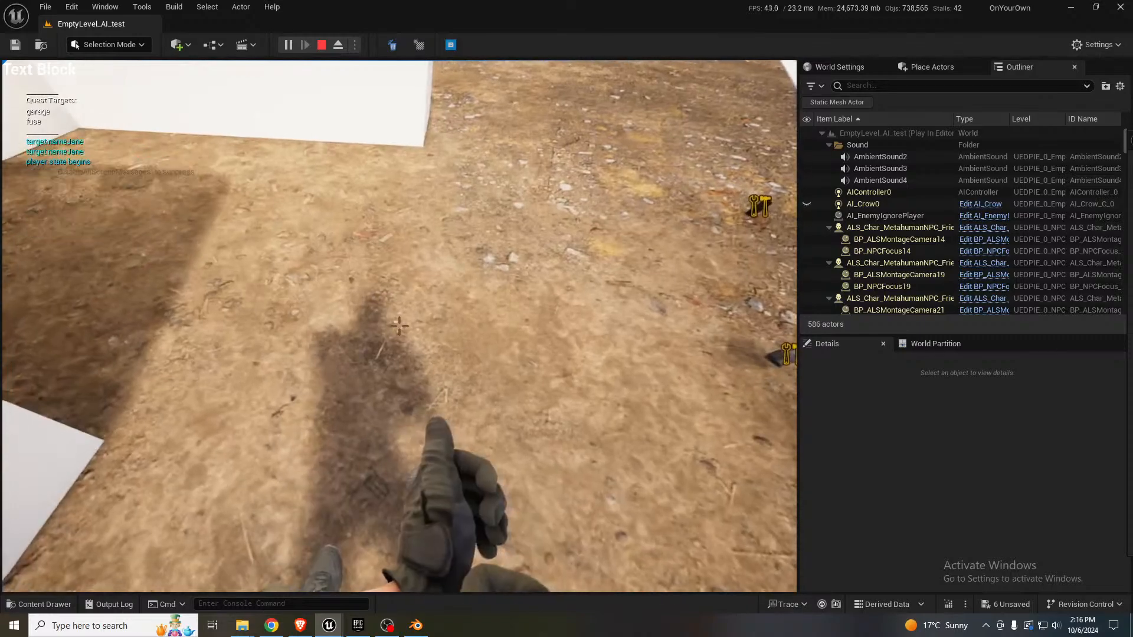
key(s)
key(w)
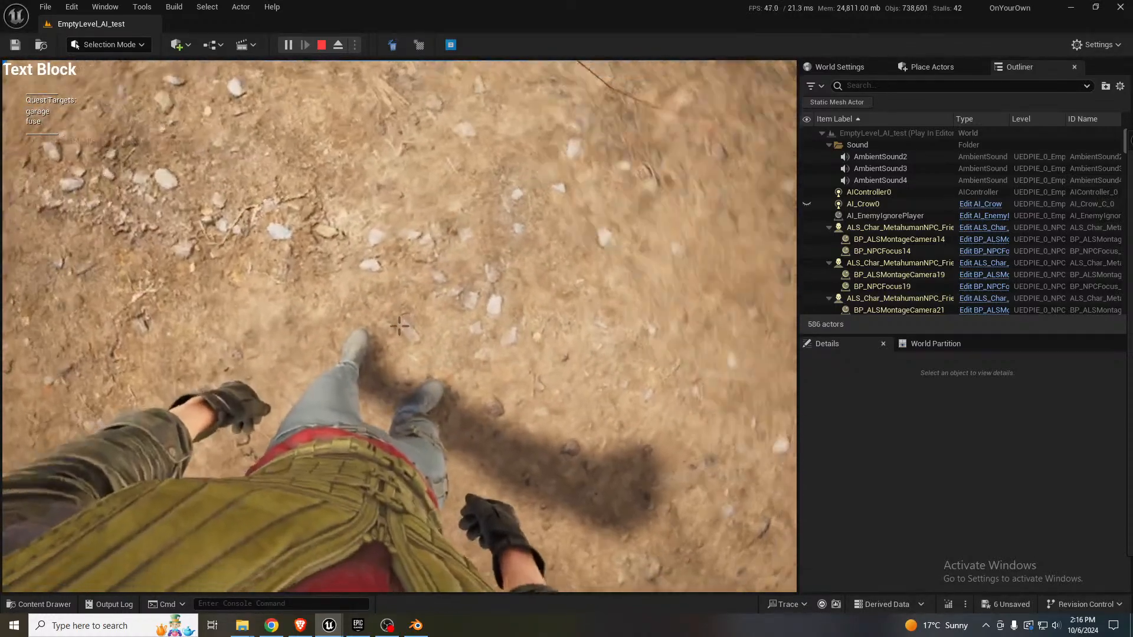
key(w)
key(c)
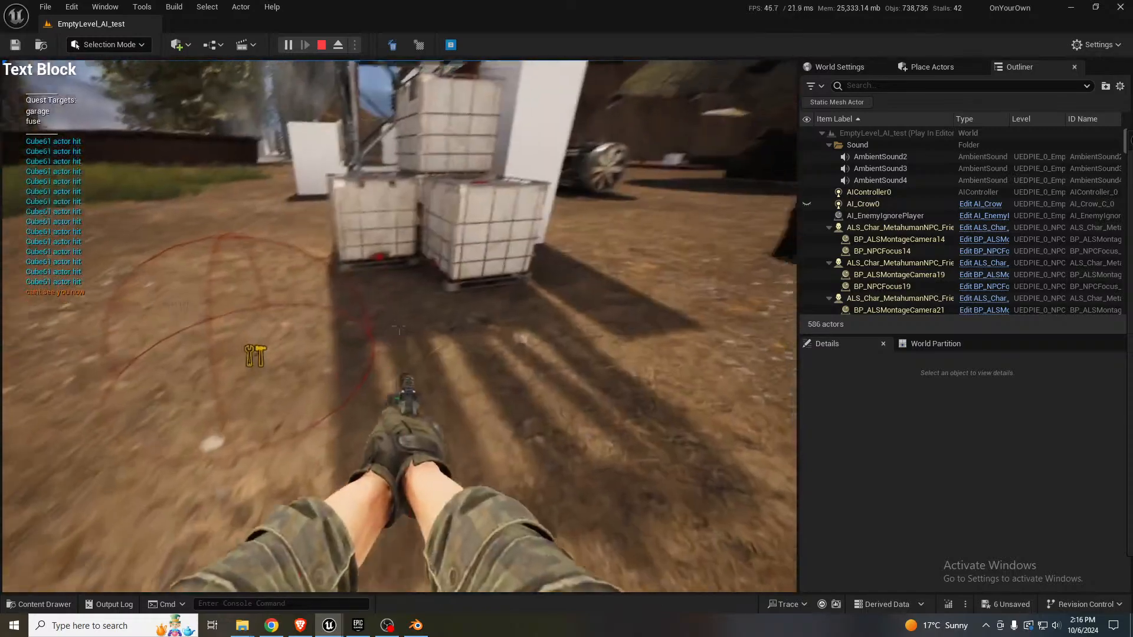
- Approach the stacked white water tanks with the pistol drawn and test jumping onto them
key(w)
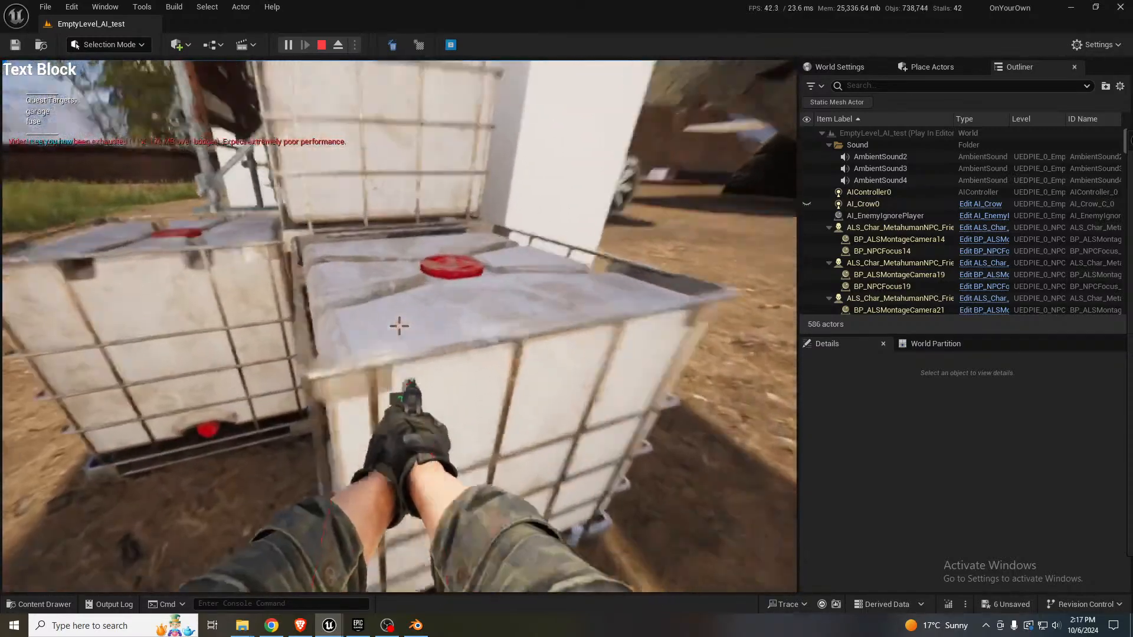
key(space)
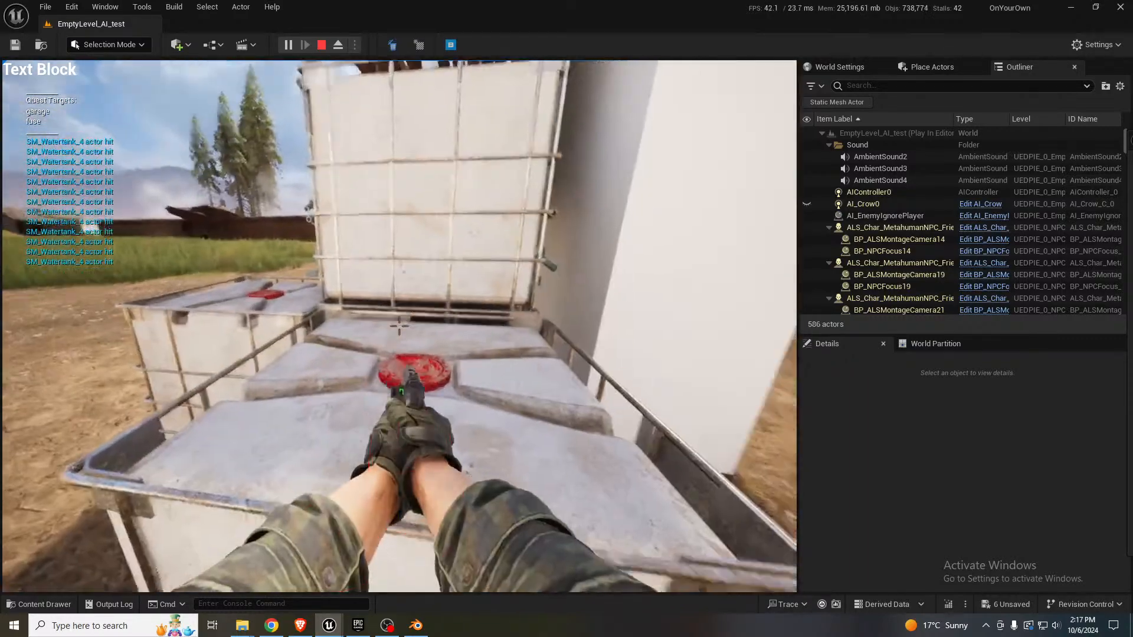
key(space)
key(space)
key(w)
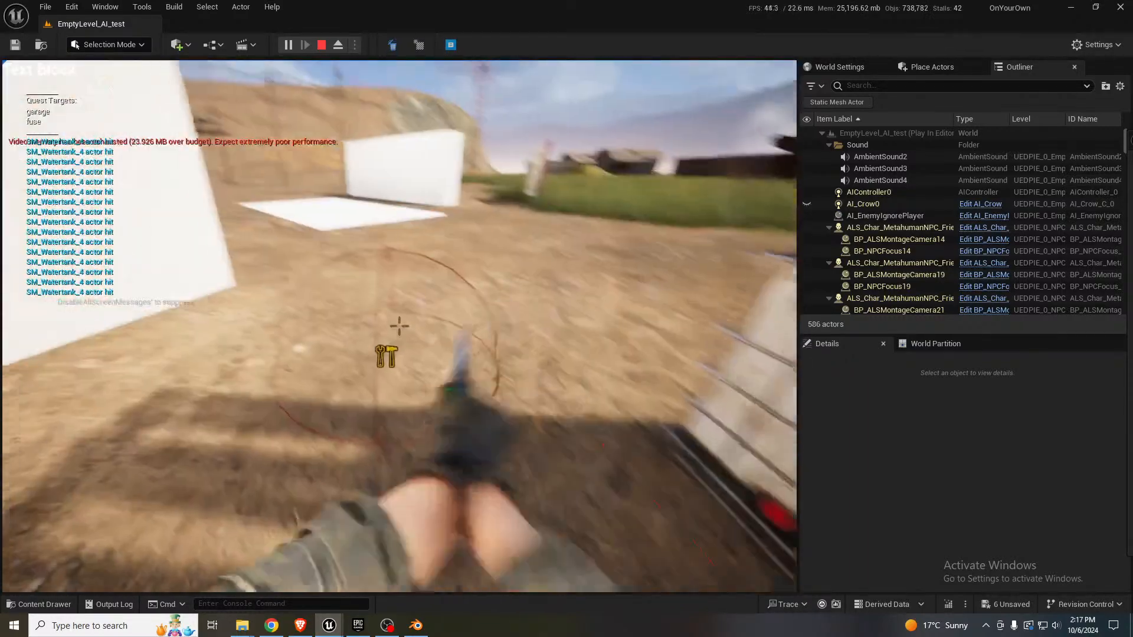
- Run from the water tanks to the tall white wall and test climbing it with repeated jumps
key(space)
key(w)
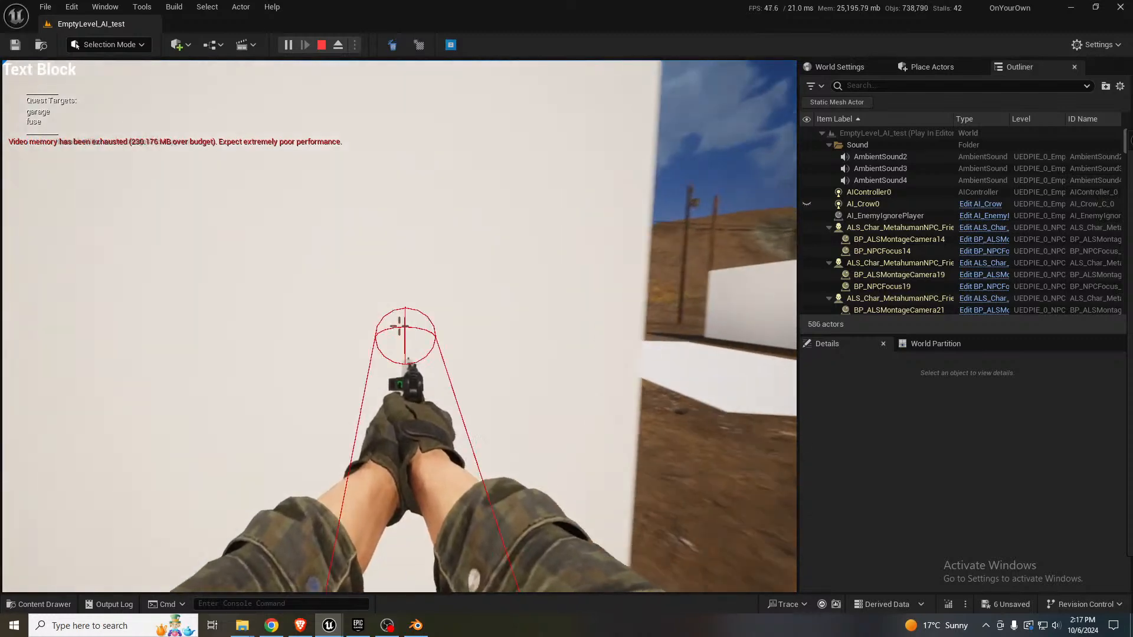
key(space)
key(w)
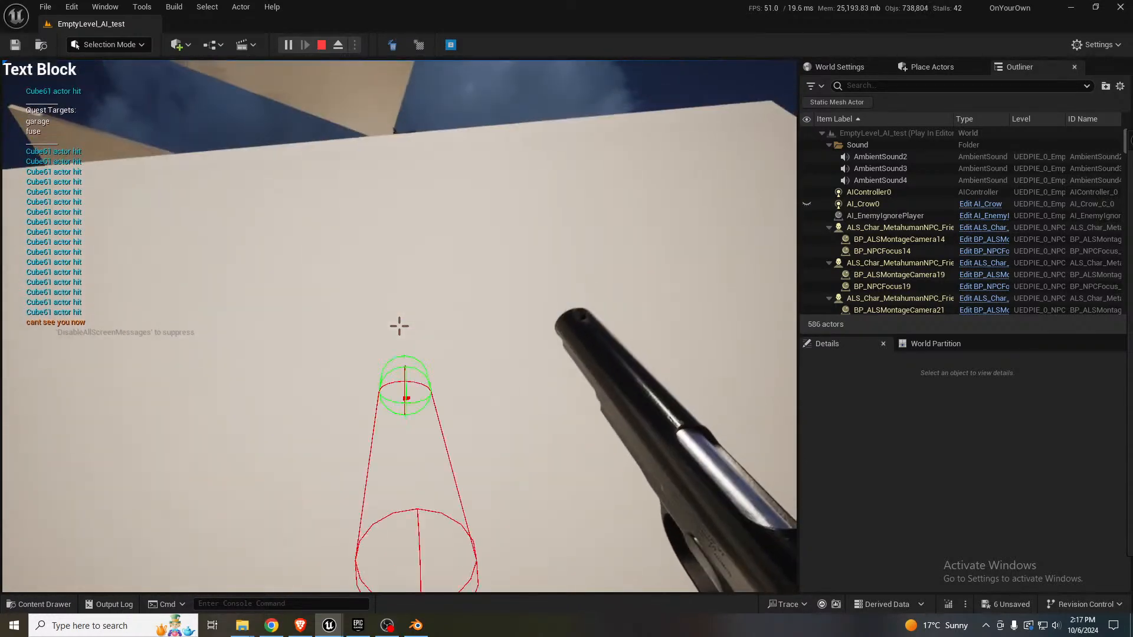
key(space)
key(w)
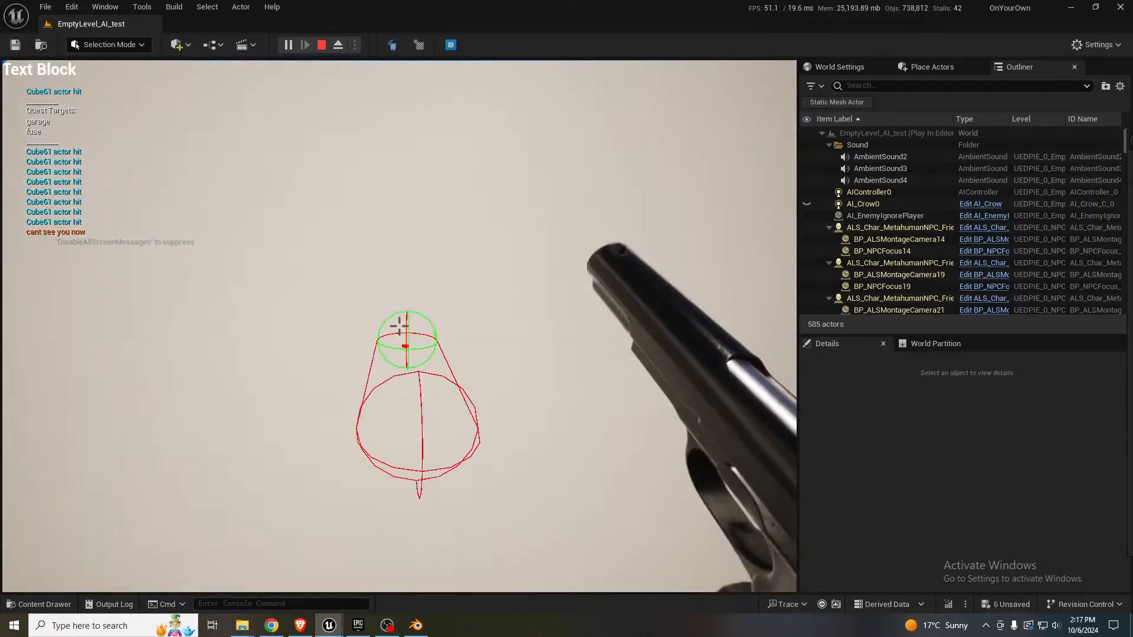
key(space)
key(space)
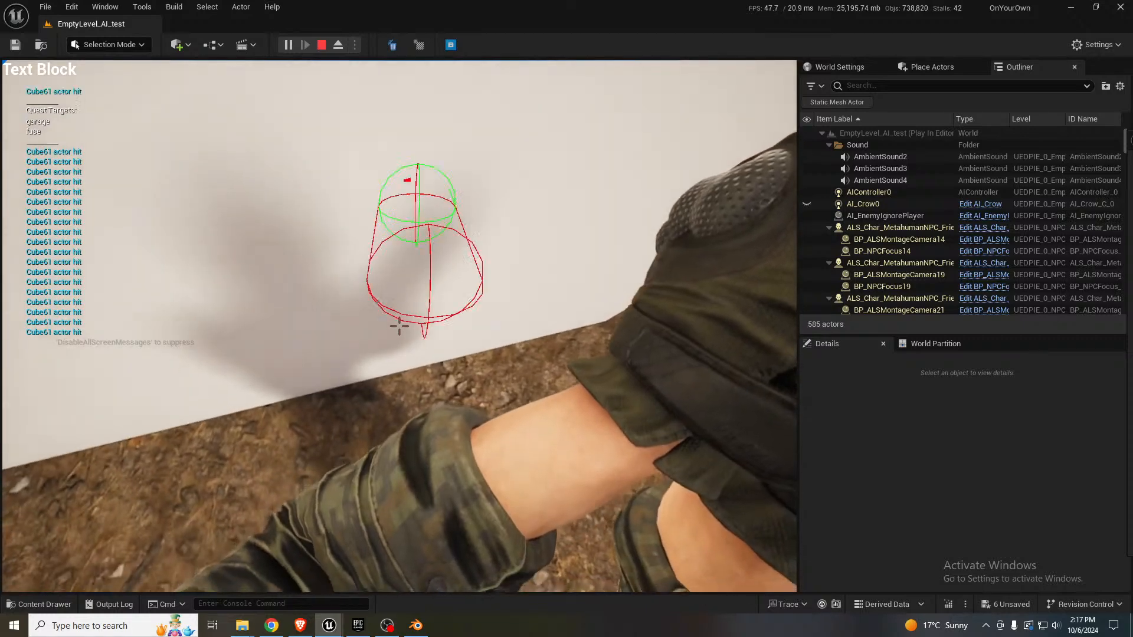
key(space)
key(space)
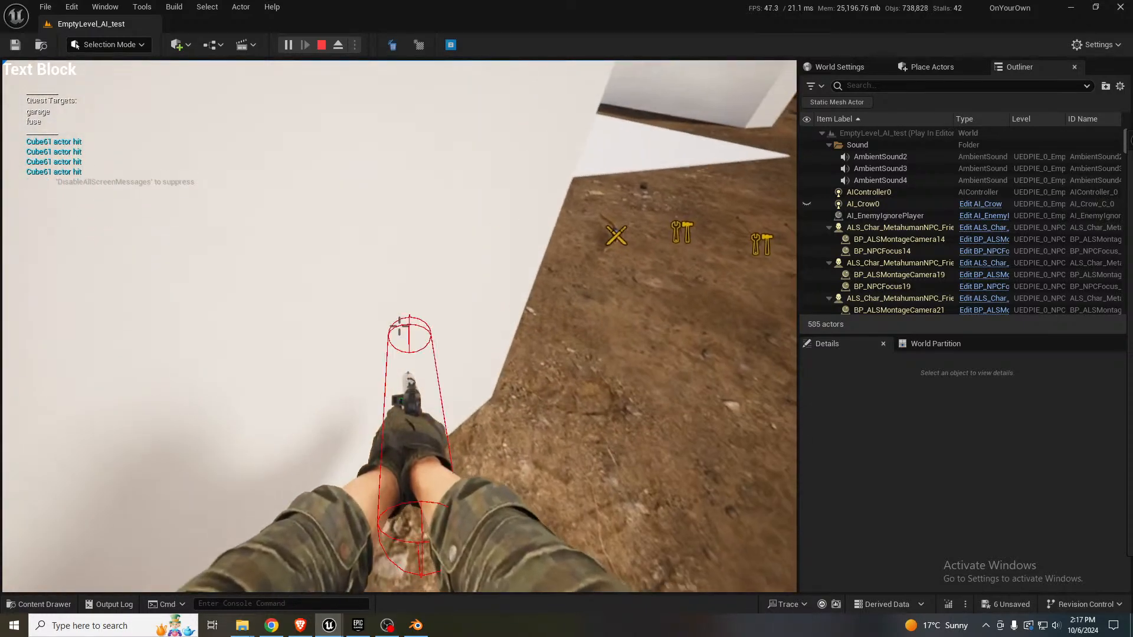
key(space)
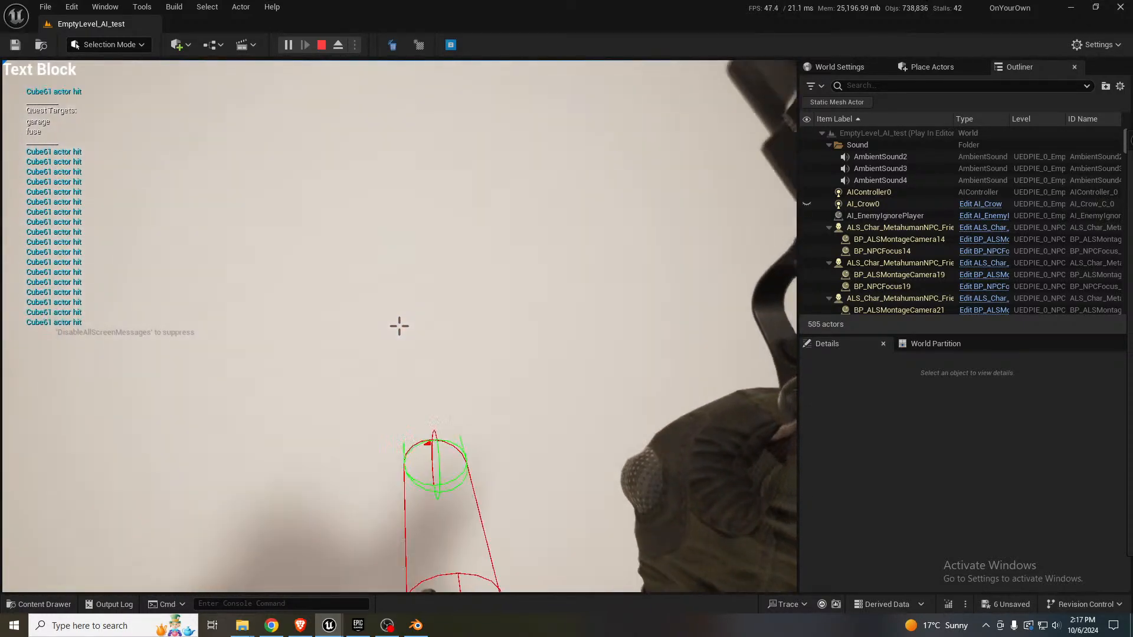
key(space)
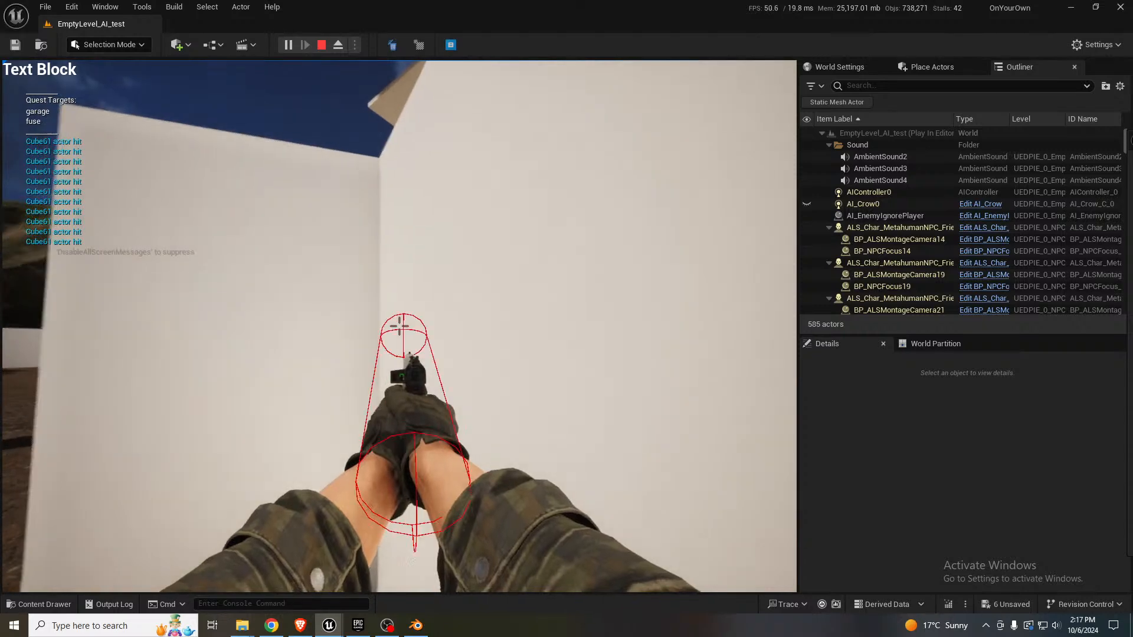
- Move along the white wall, back away from it and walk past its corner onto the open ground
key(w)
key(d)
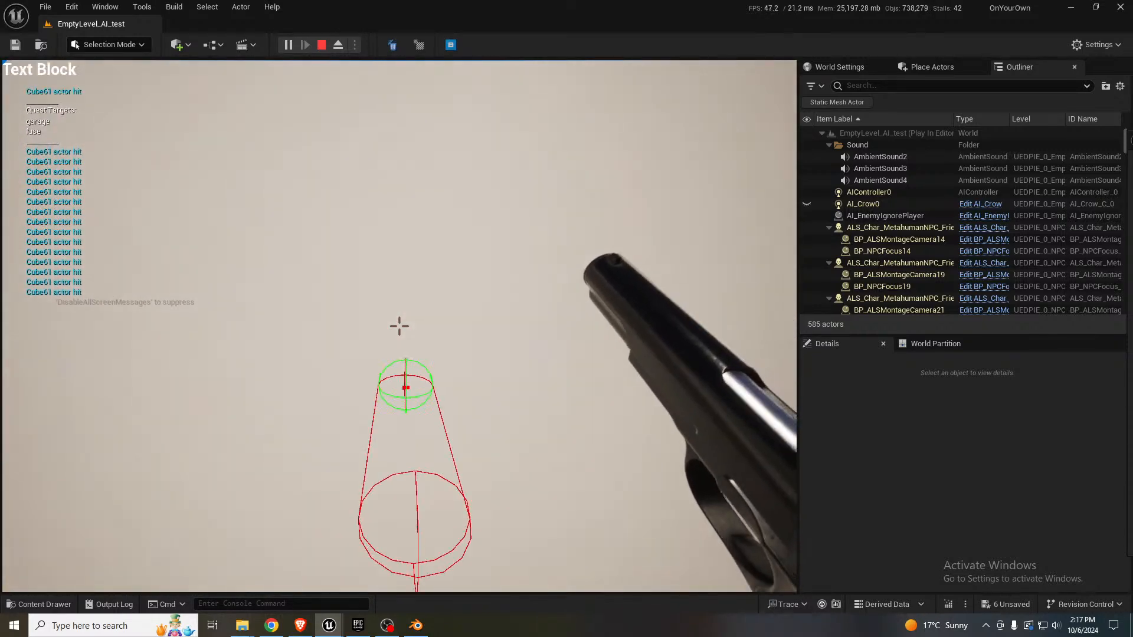
key(s)
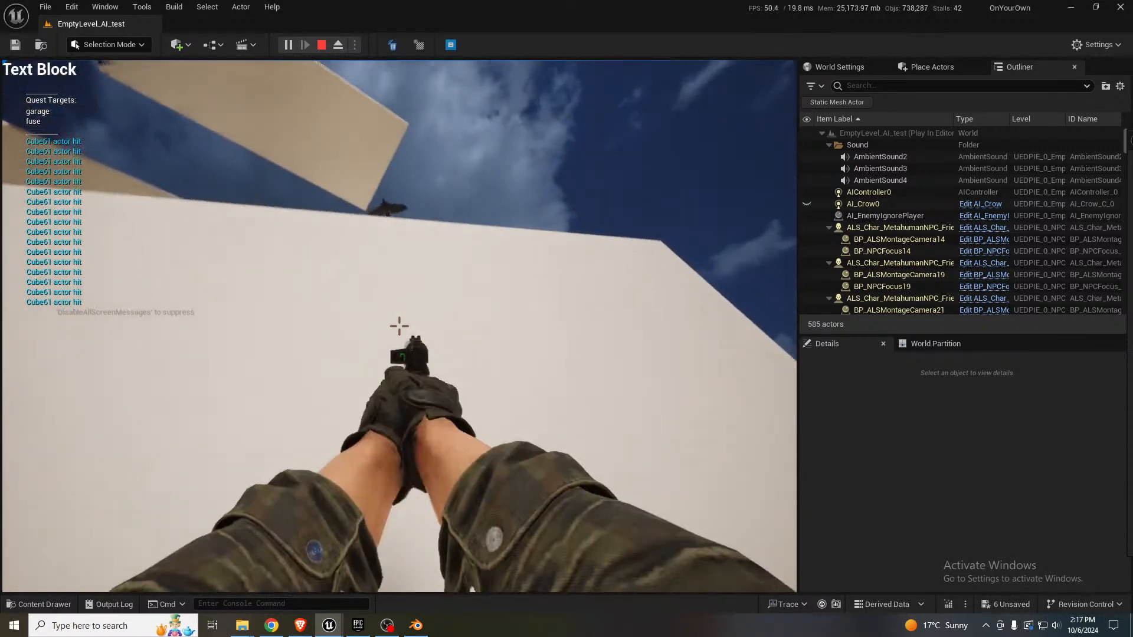
key(w)
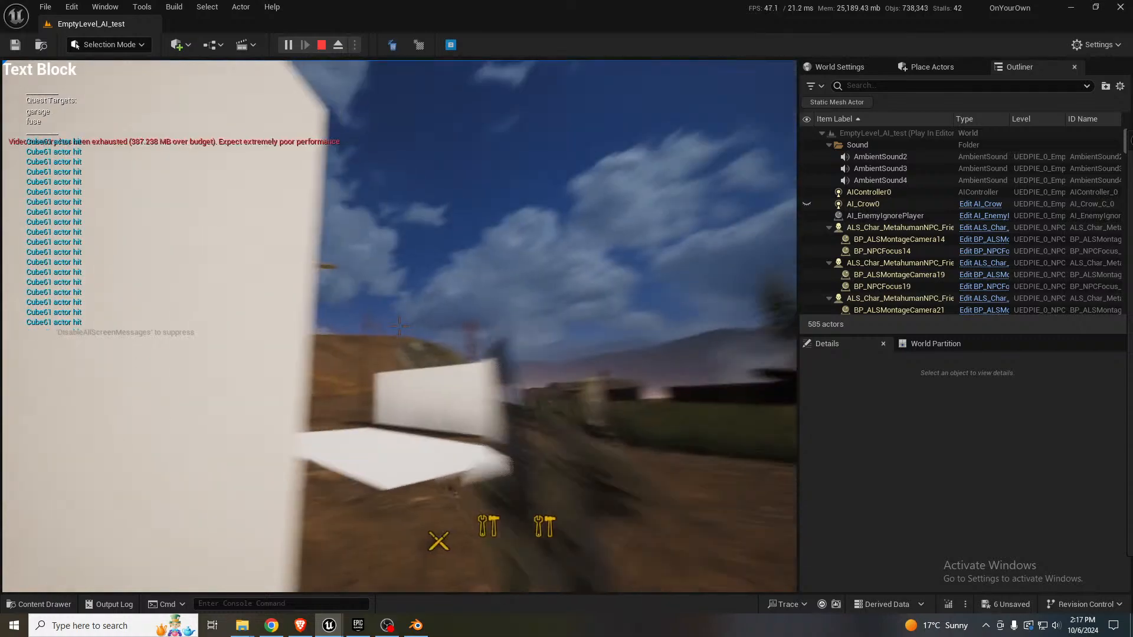
key(w)
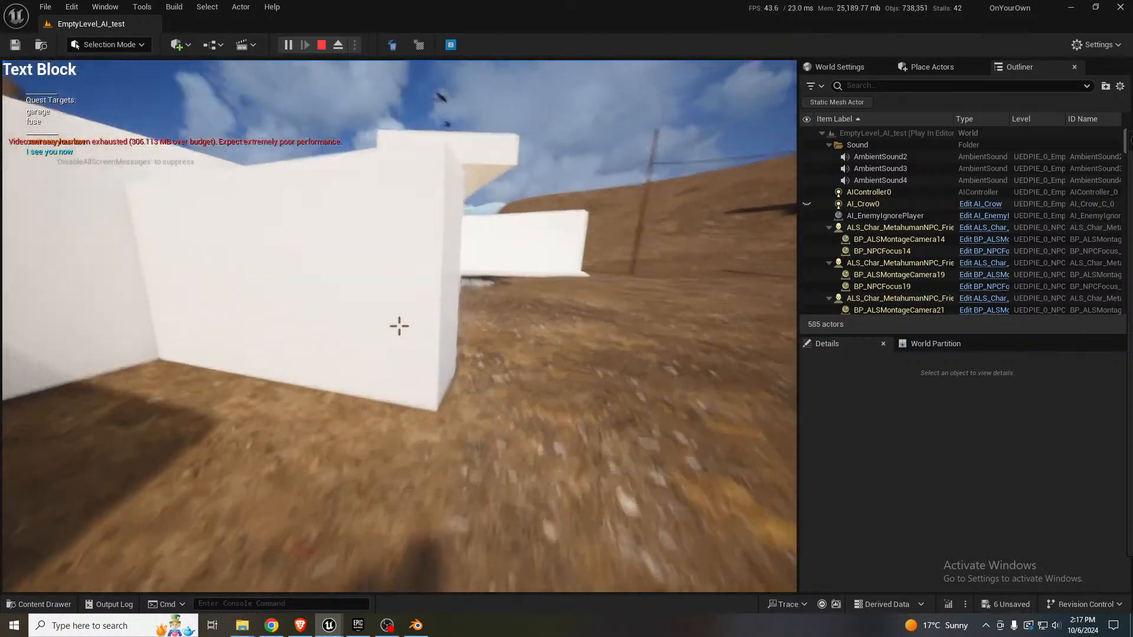
- Advance past the white wall's corner with the pistol drawn, using the wall as cover while aiming and firing at the enemy
key(w)
key(d)
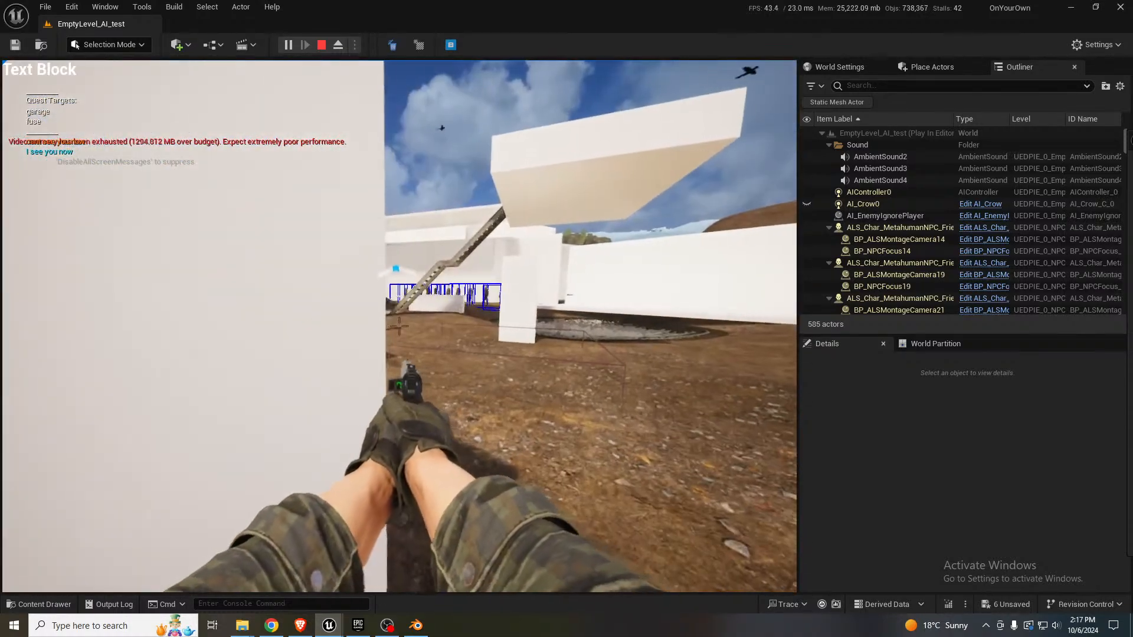
key(d)
key(a)
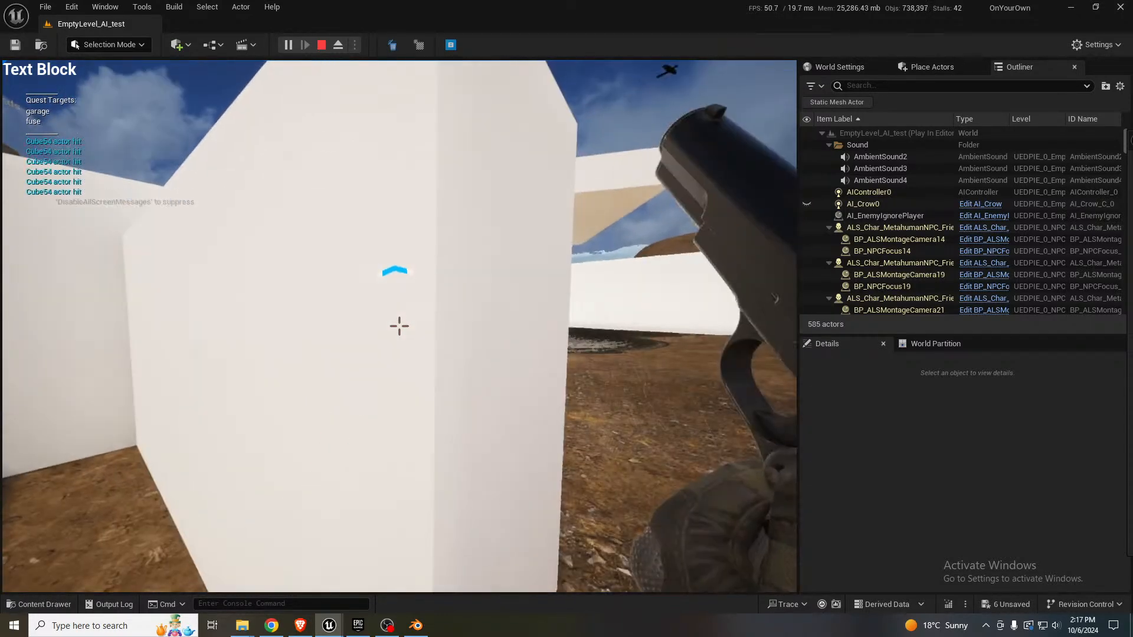
key(d)
right_click(400, 327)
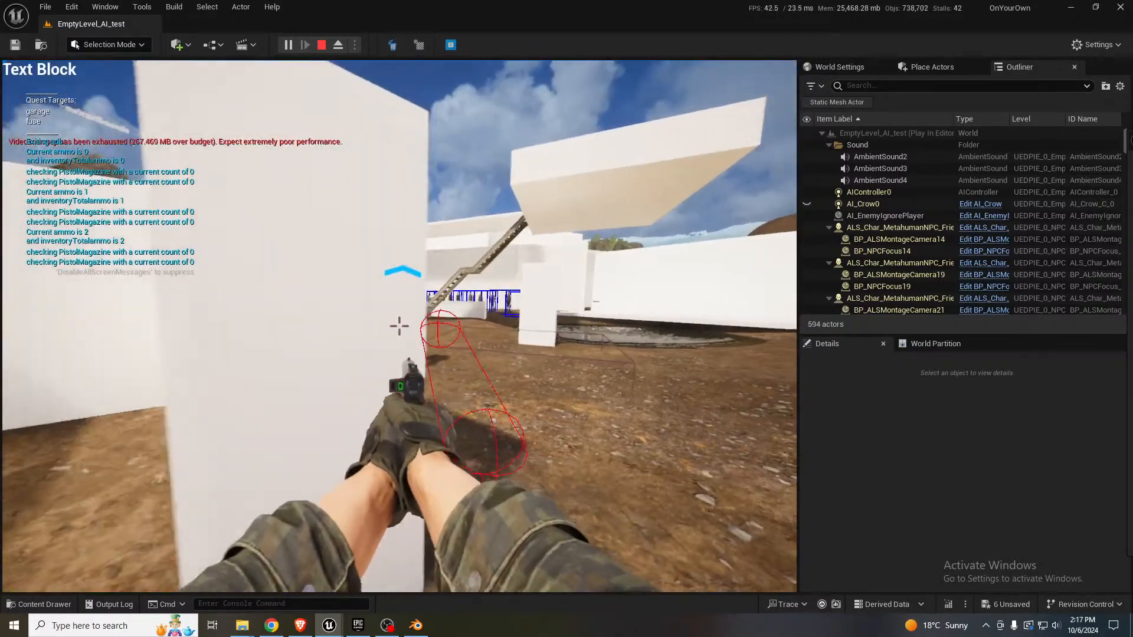
click(400, 326)
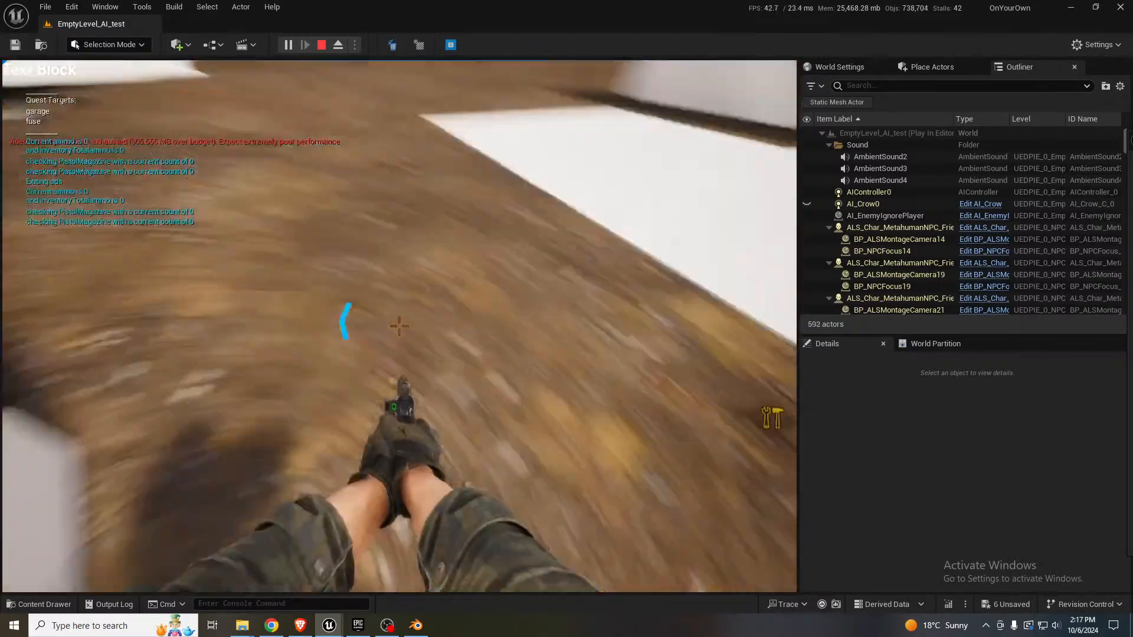
- Collect the magazines from the ground, return past the white wall and shoot at the enemy with the pistol
key(e)
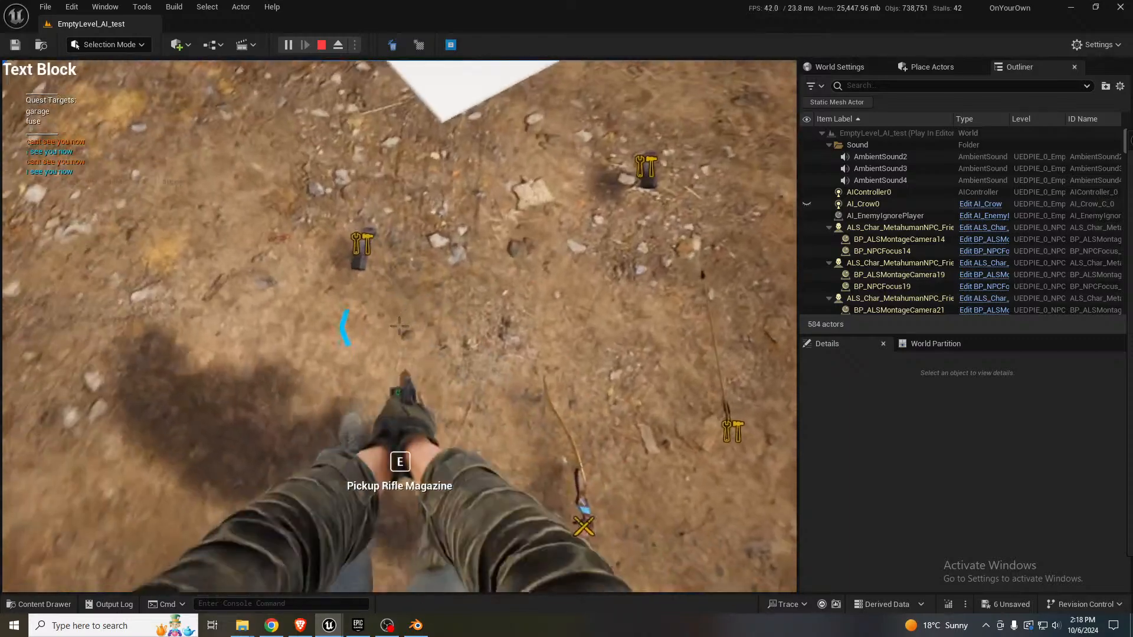
key(e)
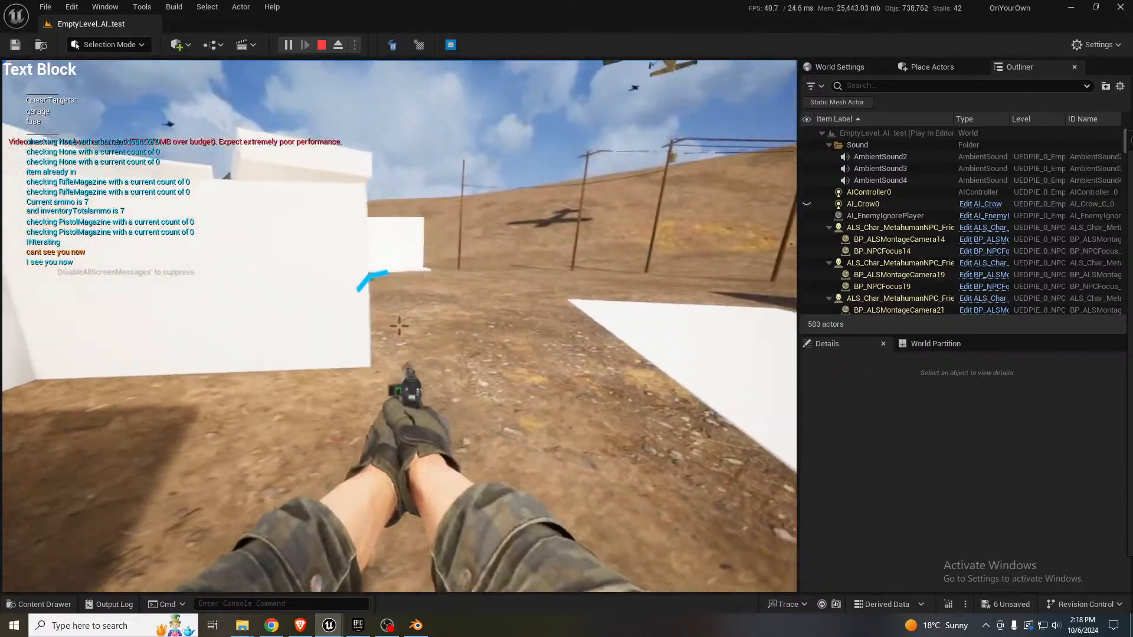
key(w)
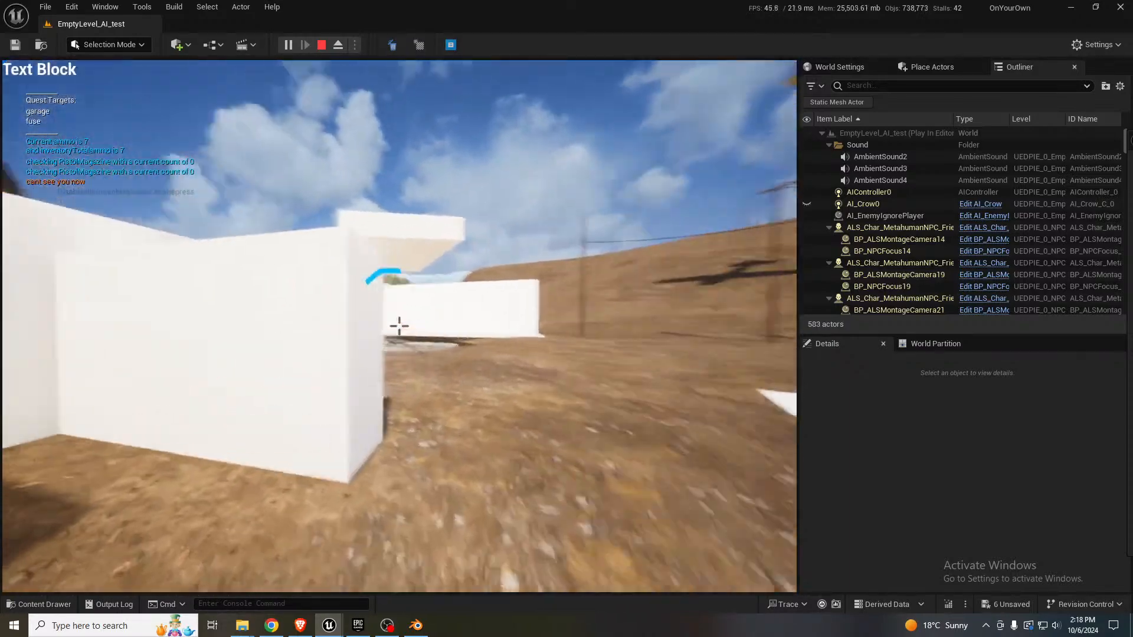
right_click(400, 326)
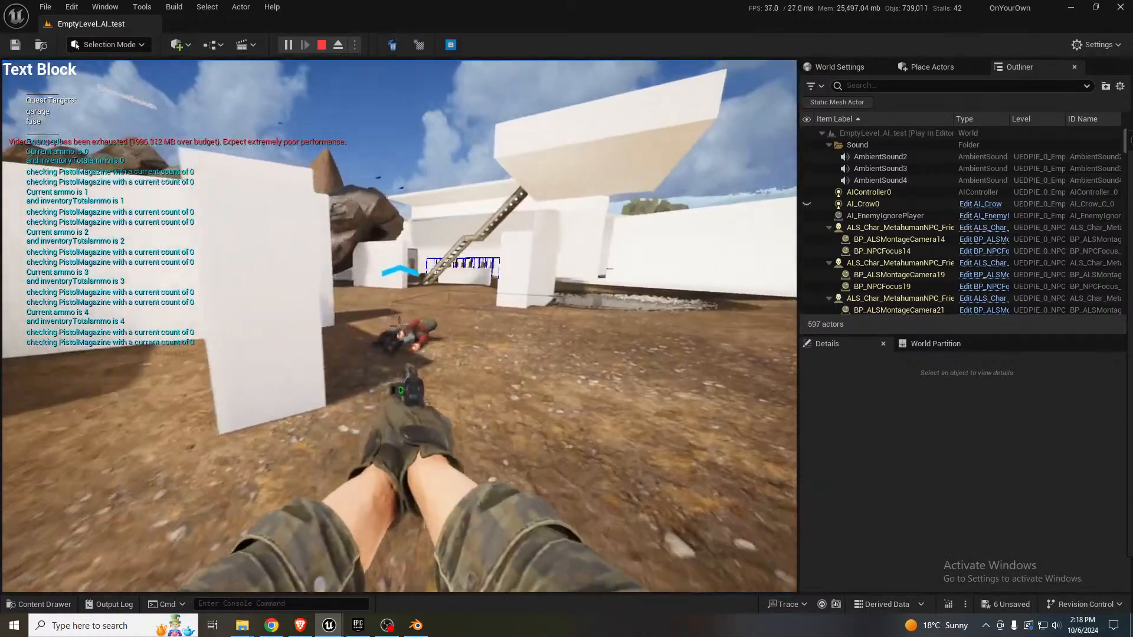
- Walk up to the fallen enemies and test aiming down the pistol's sights toward the rocks and staircase
key(w)
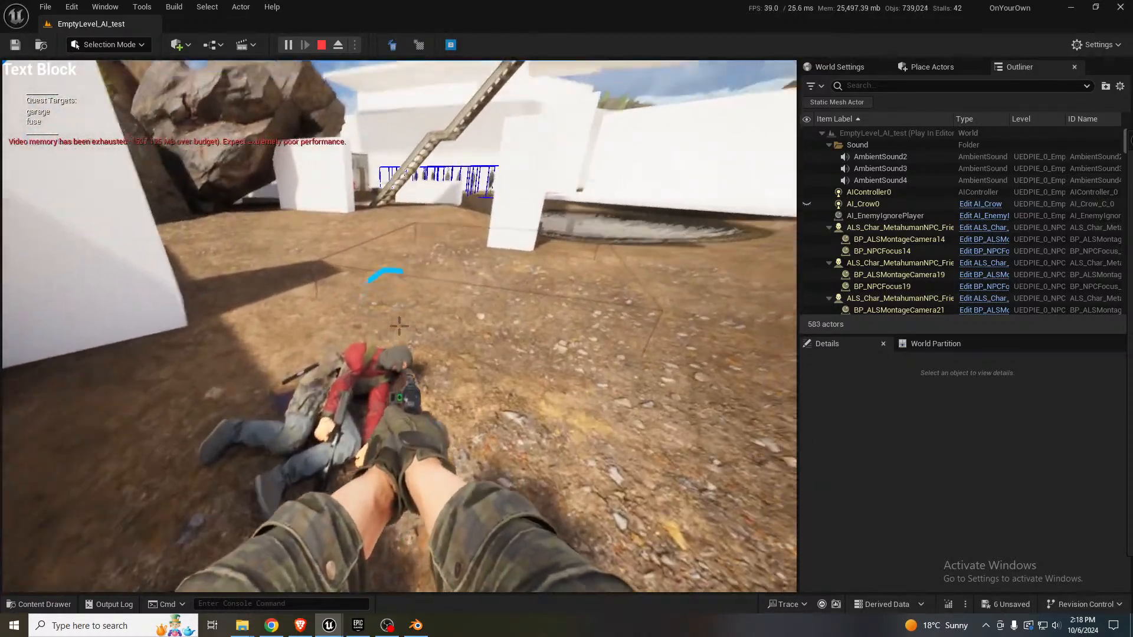
right_click(399, 326)
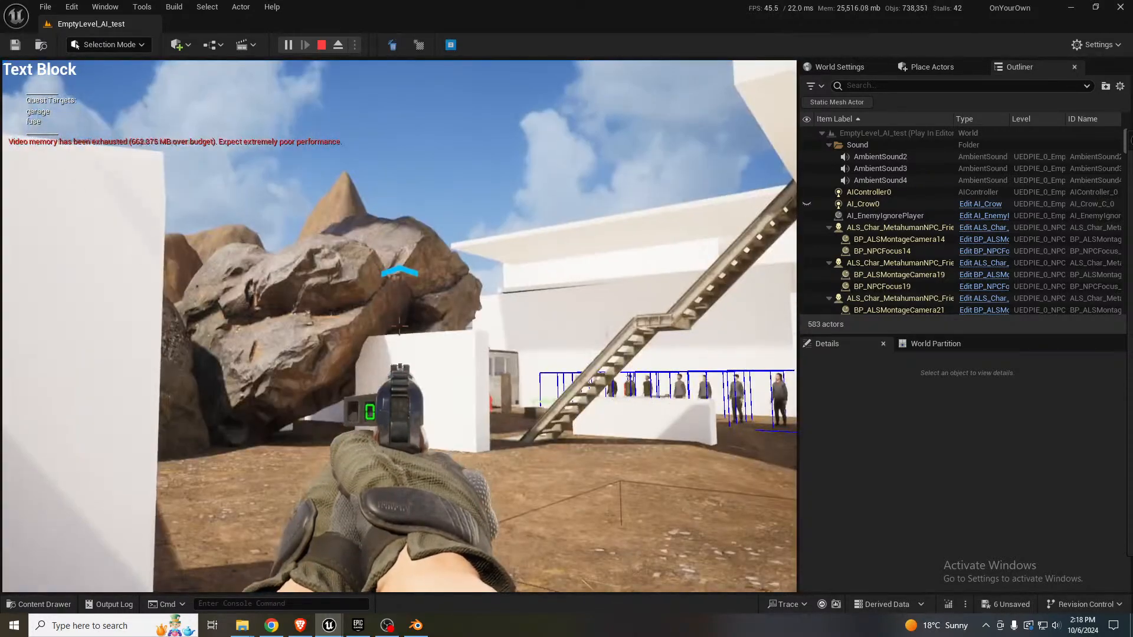
right_click(399, 325)
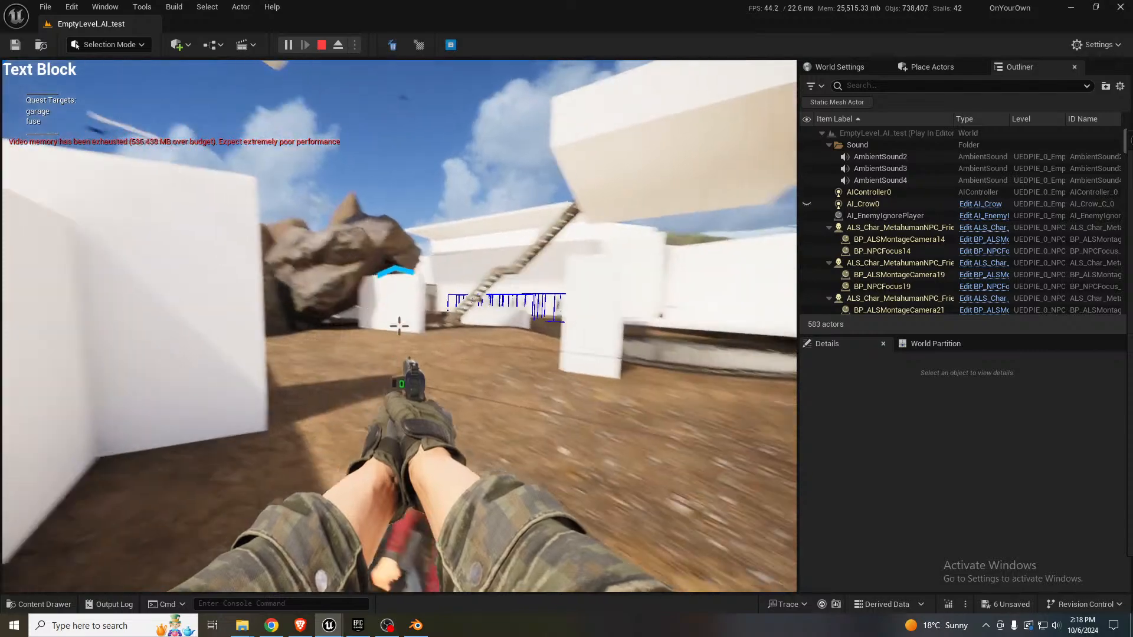
- Switch the running game to full-screen view and test entering and leaving the pistol's aimed view
key(shift+F1)
click(560, 366)
key(F11)
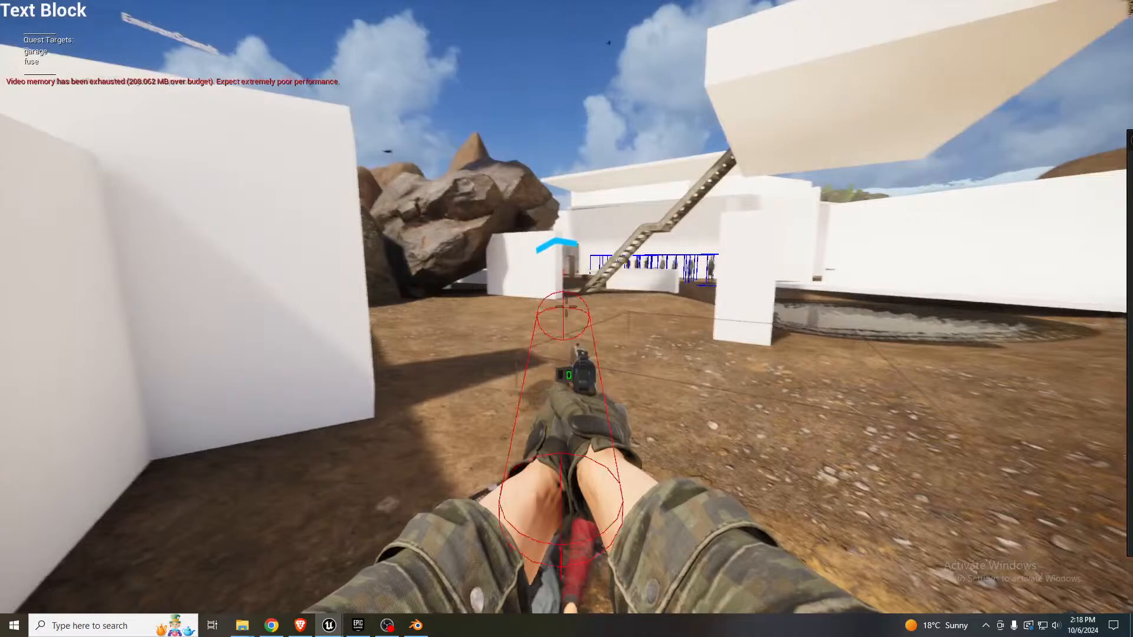
right_click(566, 307)
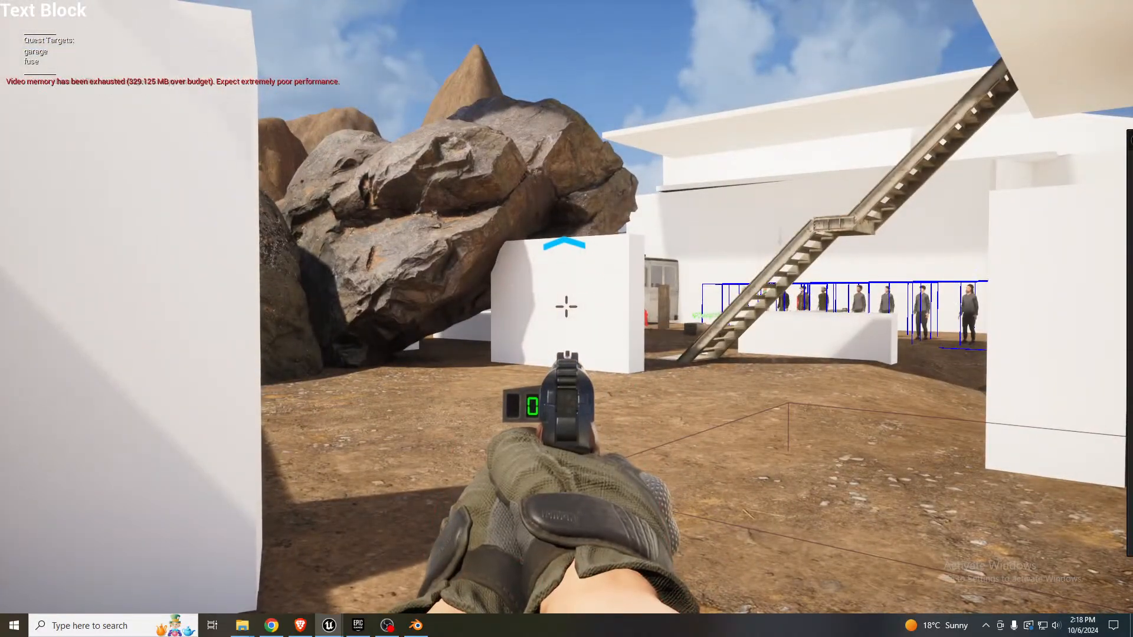
right_click(566, 307)
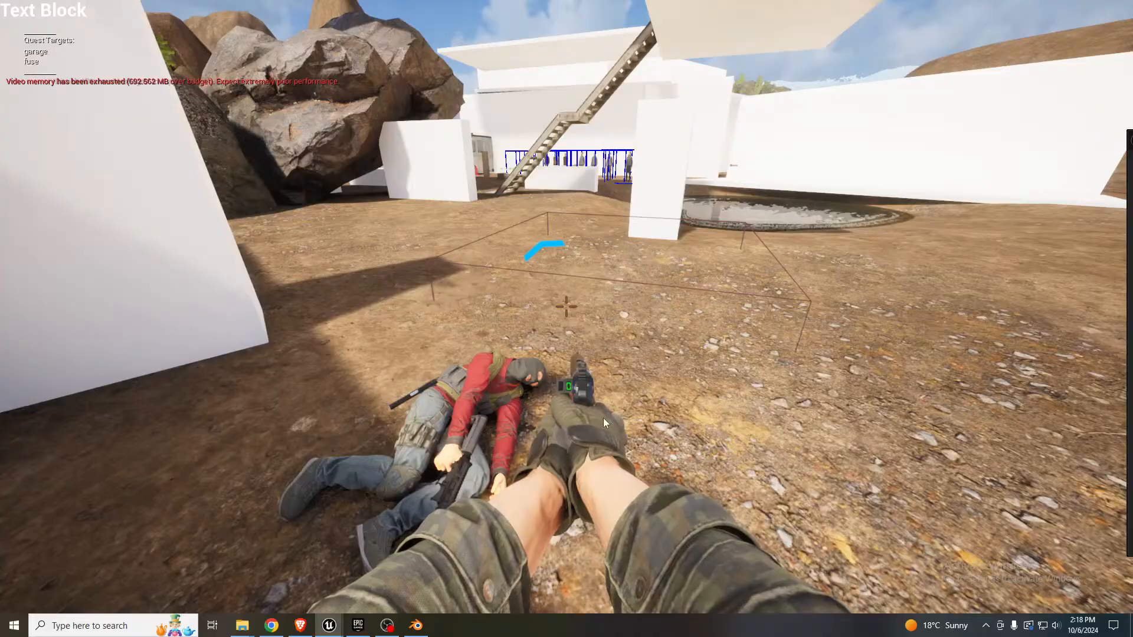
- Restart the play session, pick up the pistol beside the white water tanks and equip it
key(Escape)
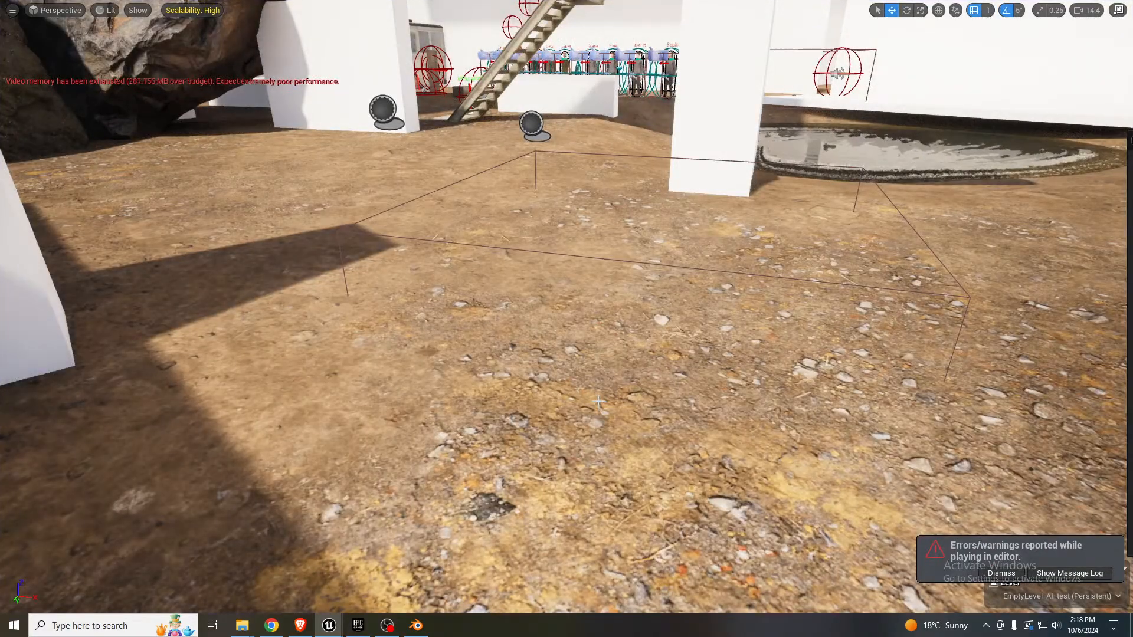
key(alt+p)
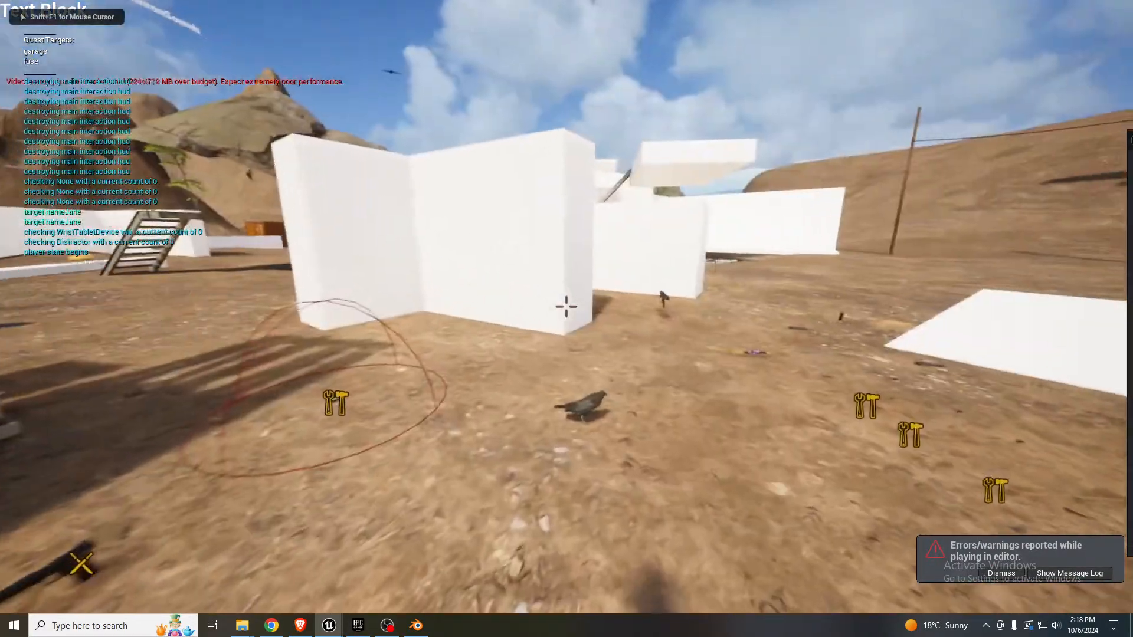
key(w)
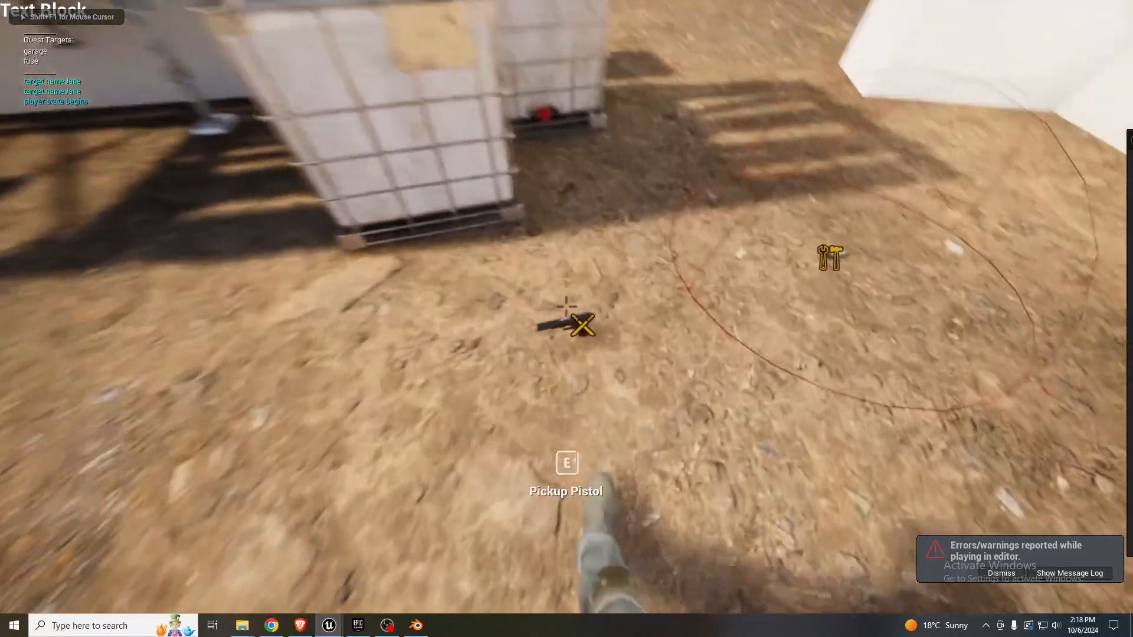
key(e)
key(w)
key(1)
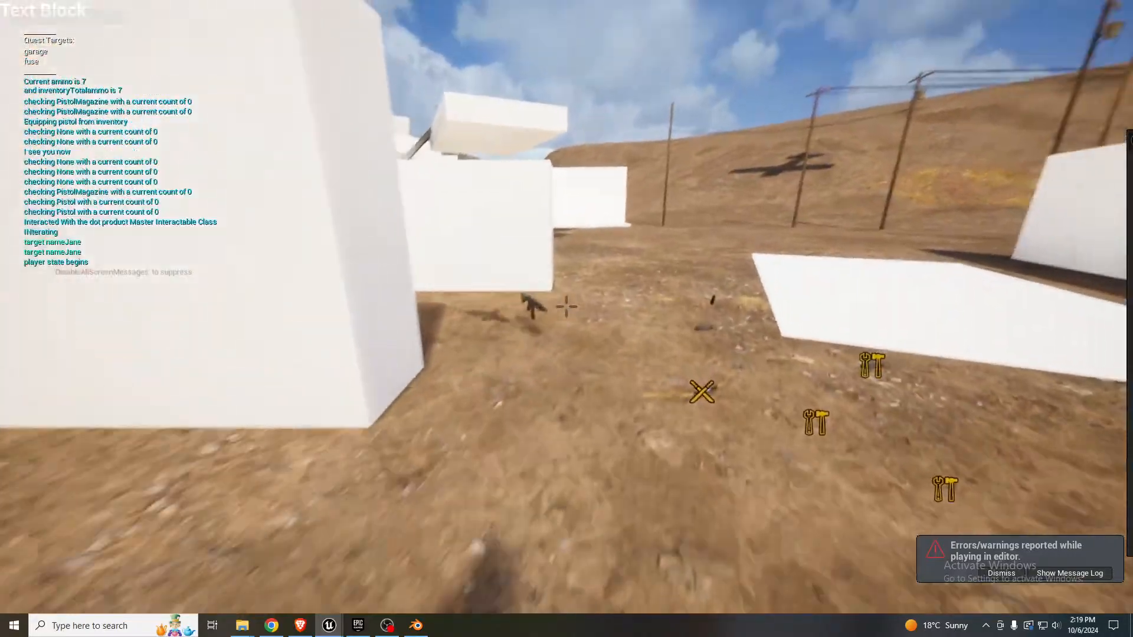
- Run past the white walls onto the open ground and close in on the red-shirted armed enemy
key(w)
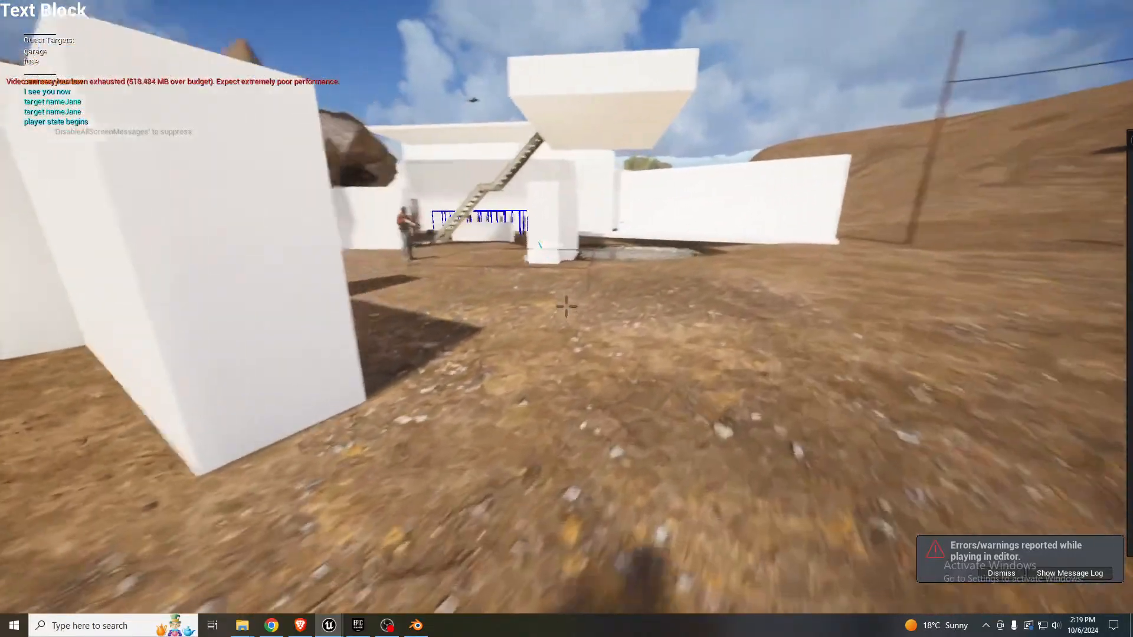
key(w)
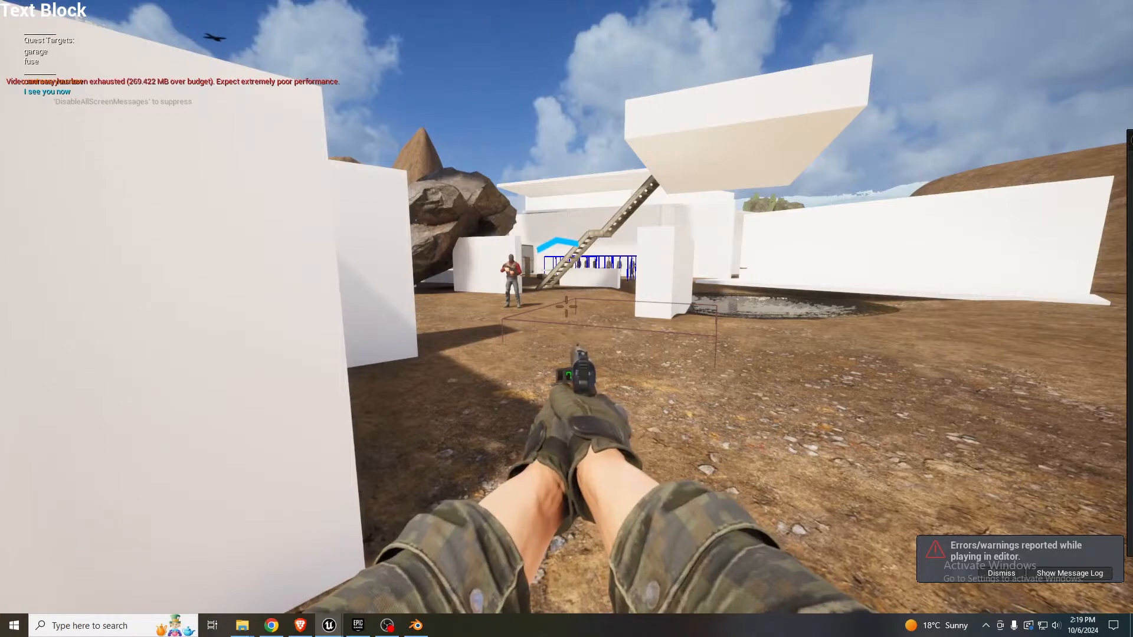
key(w)
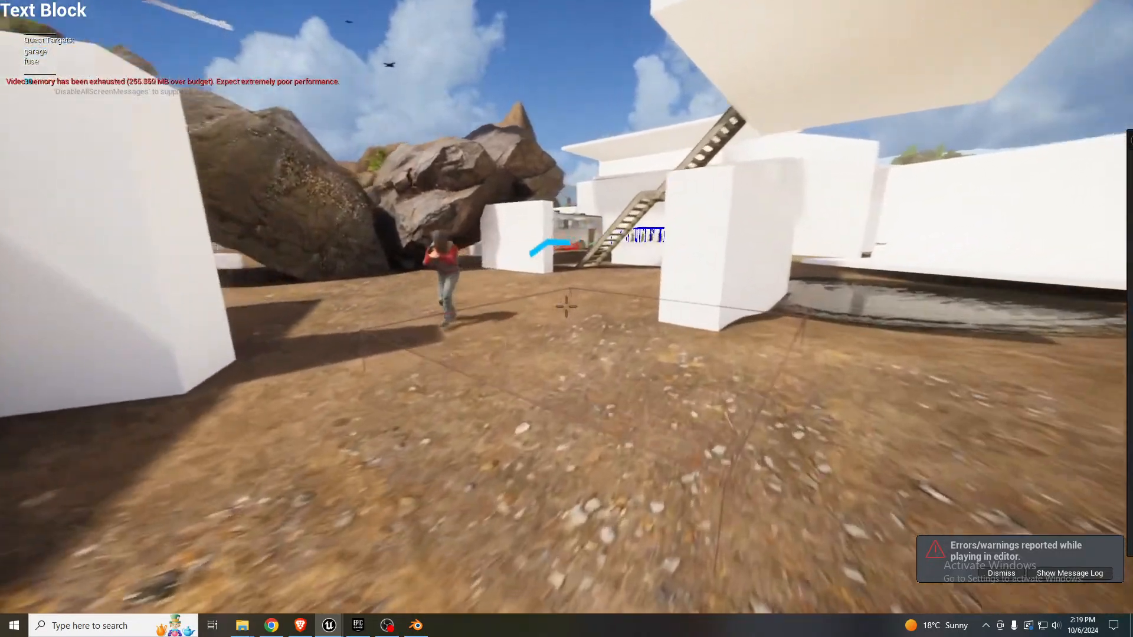
key(r)
key(w)
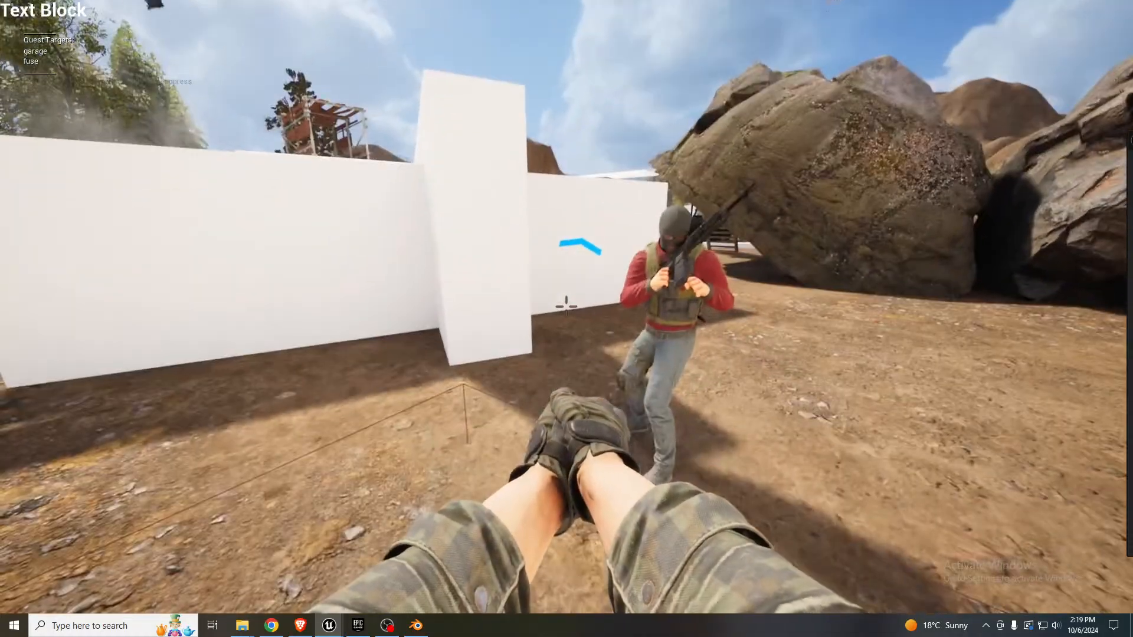
- Circle the enemy, draw the pistol and back away across the dirt while keeping him in view
key(d)
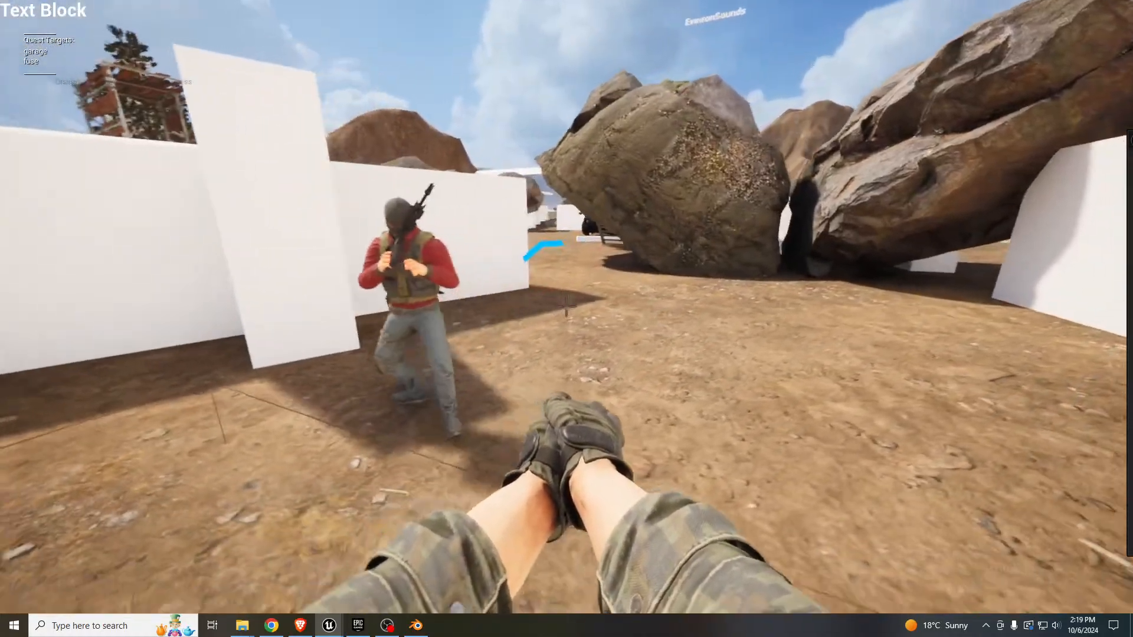
key(d)
key(1)
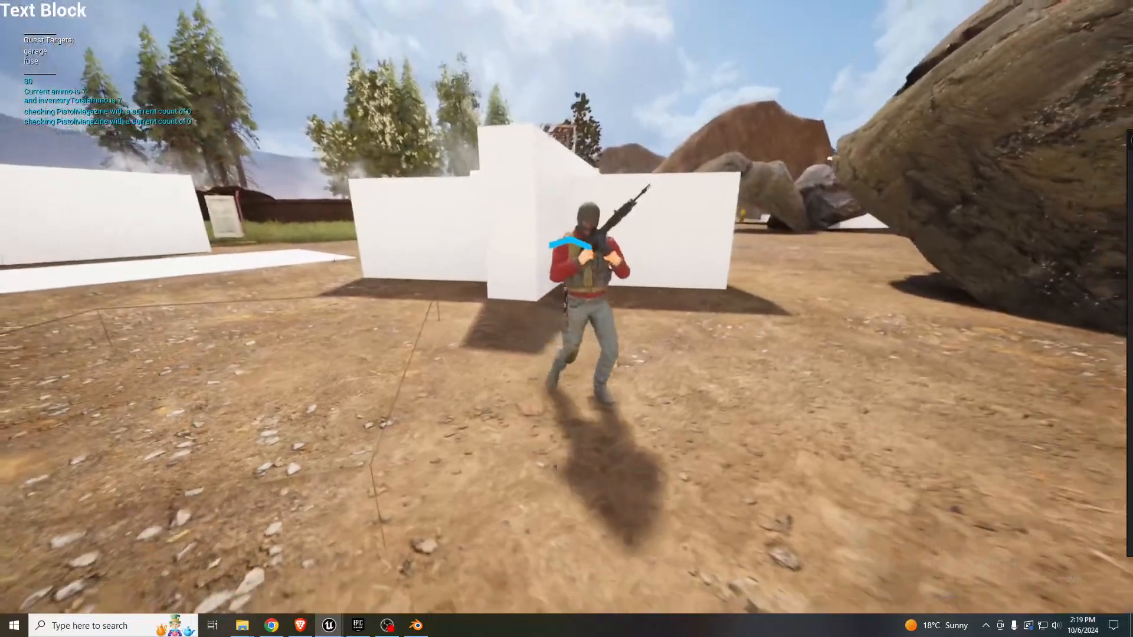
key(s)
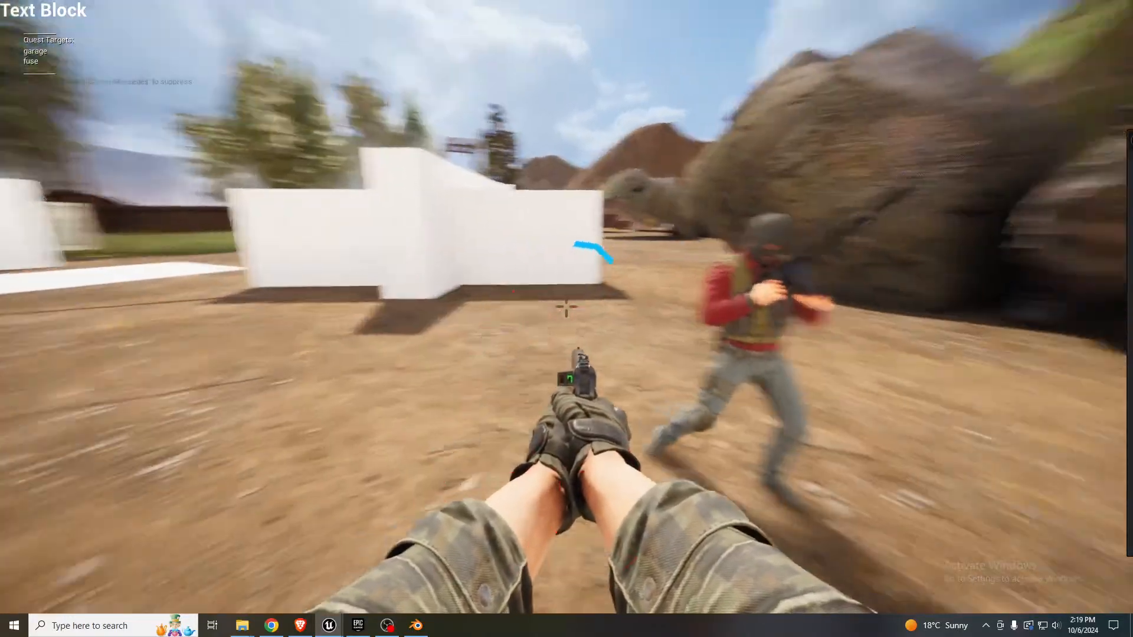
key(s)
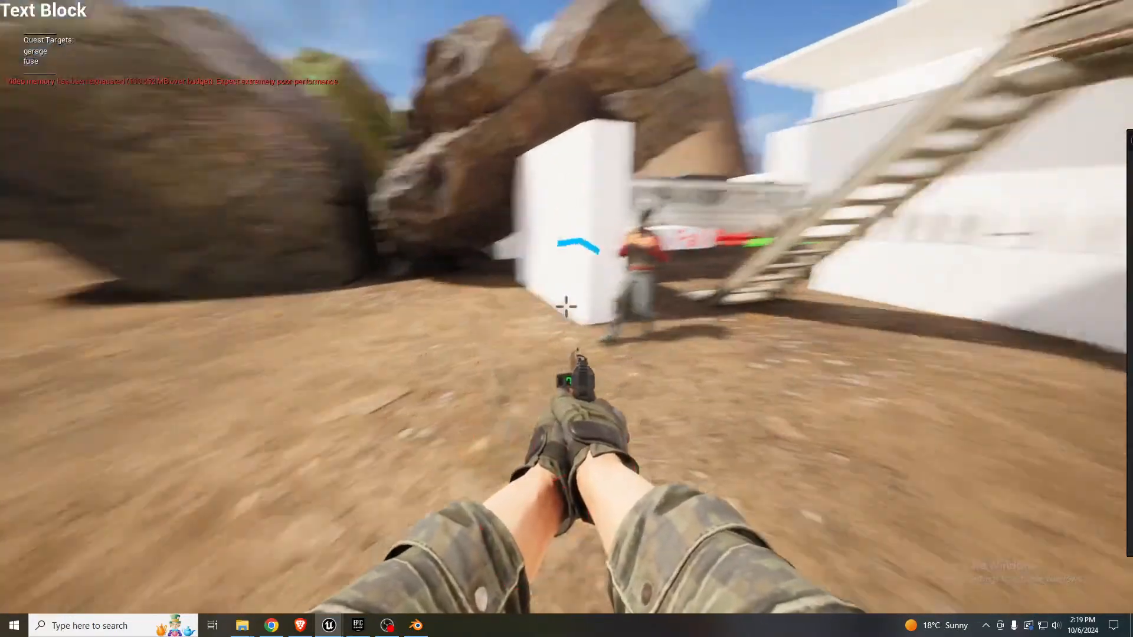
key(s)
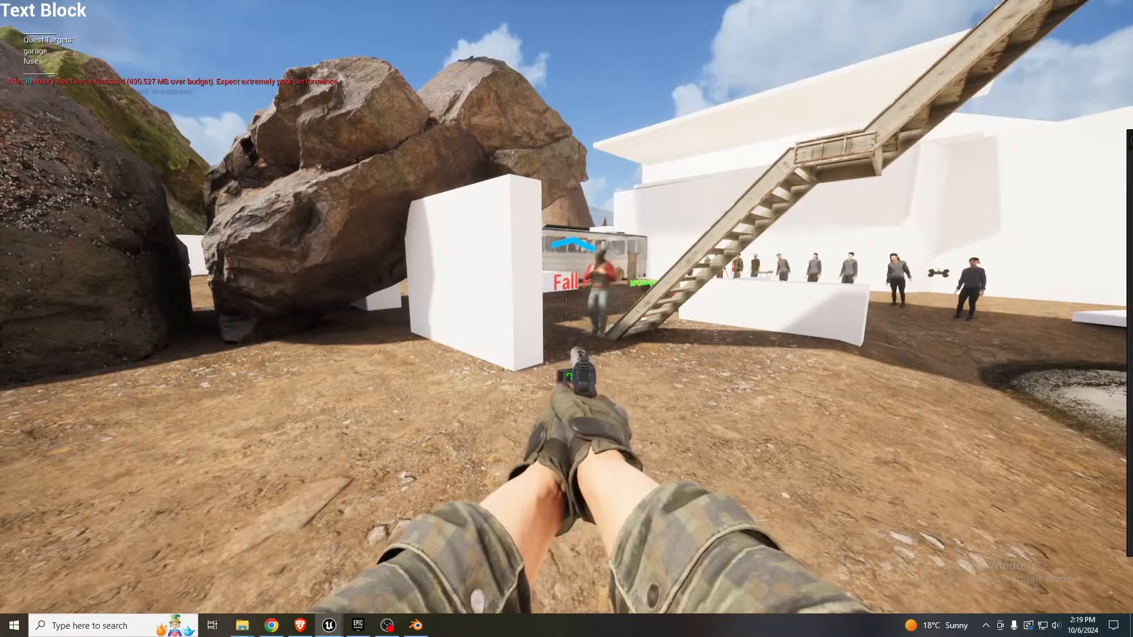
key(s)
key(1)
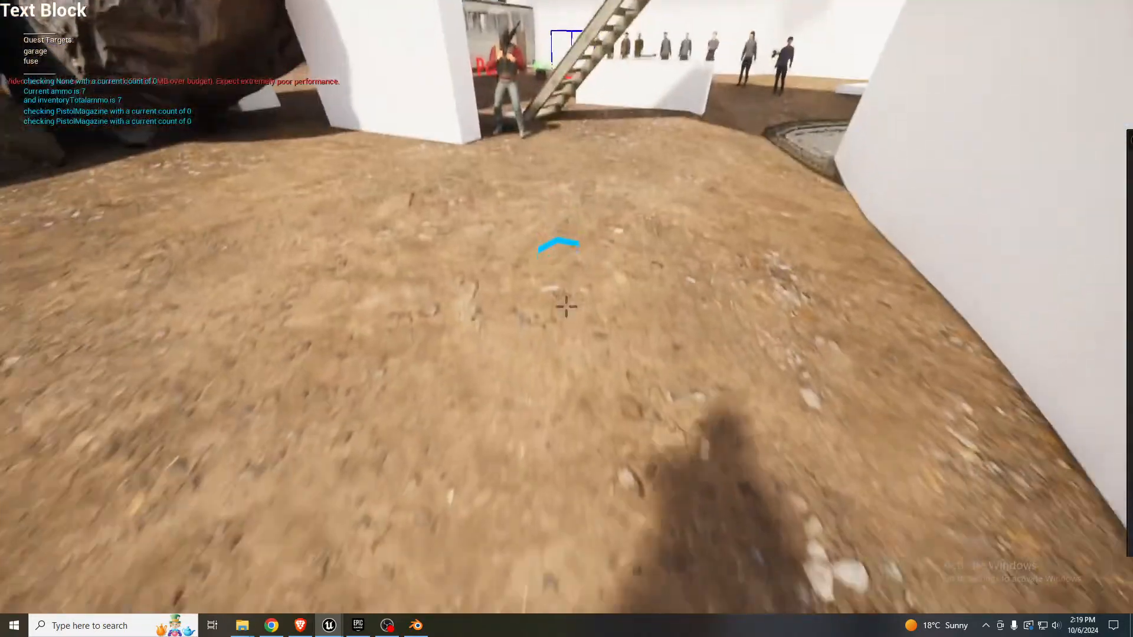
- Test switching weapons while moving back and forth near the white pillar under the enemy's fire
key(s)
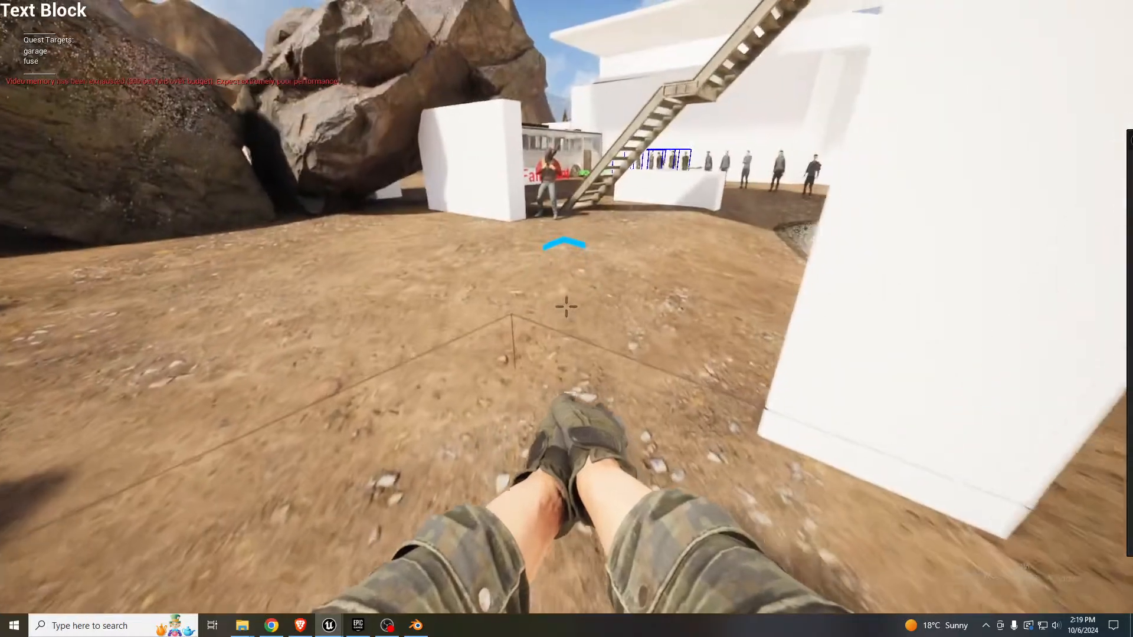
key(1)
key(w)
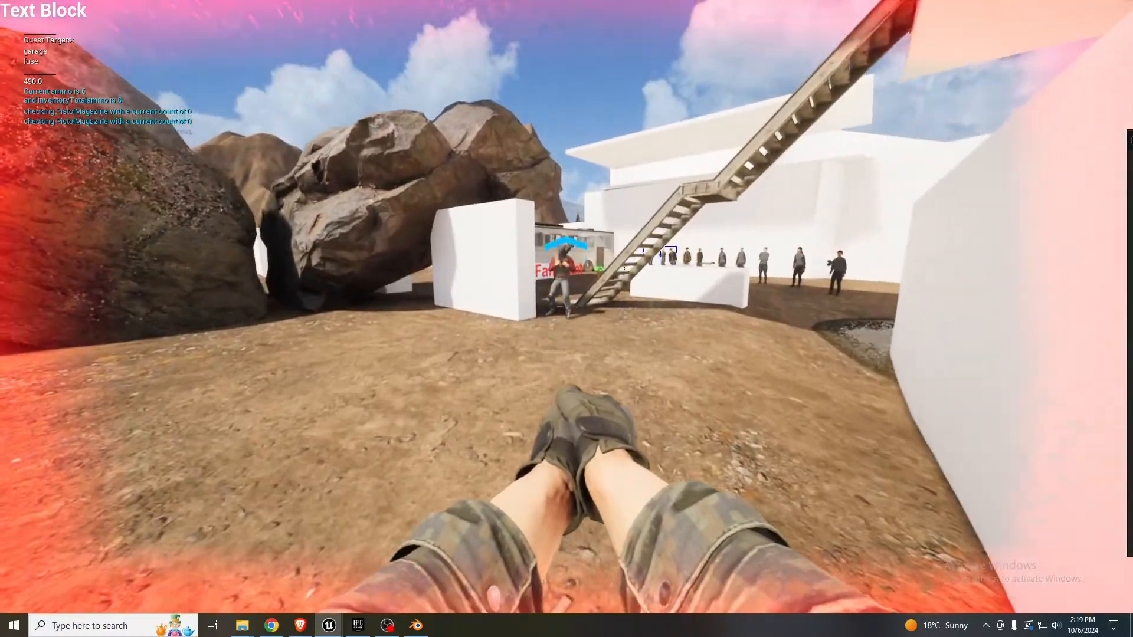
key(1)
key(s)
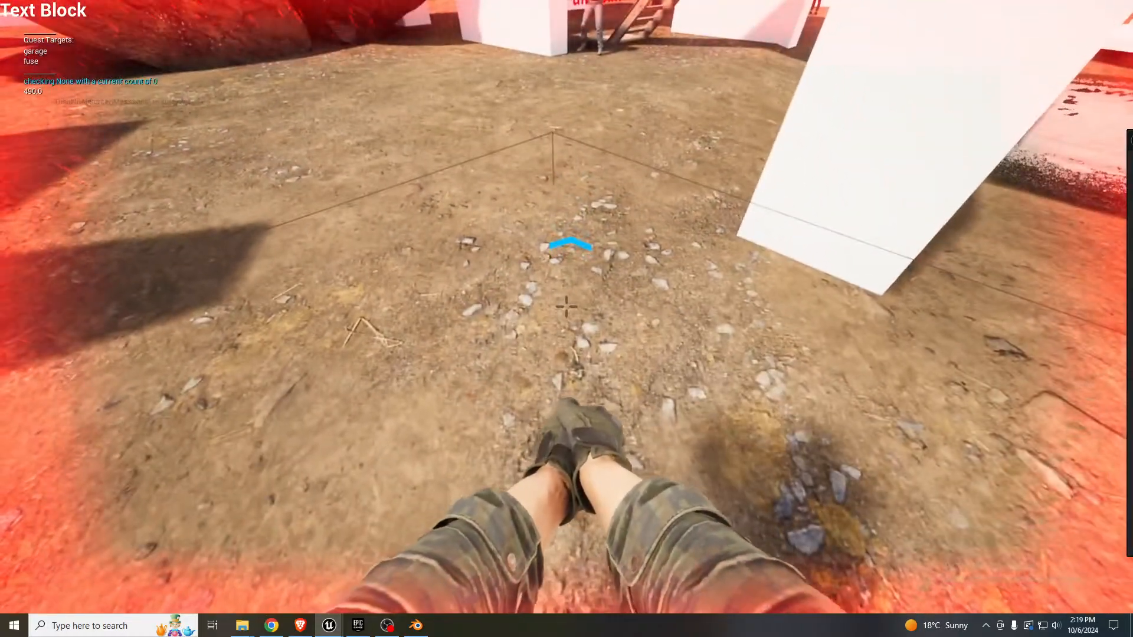
key(w)
key(w)
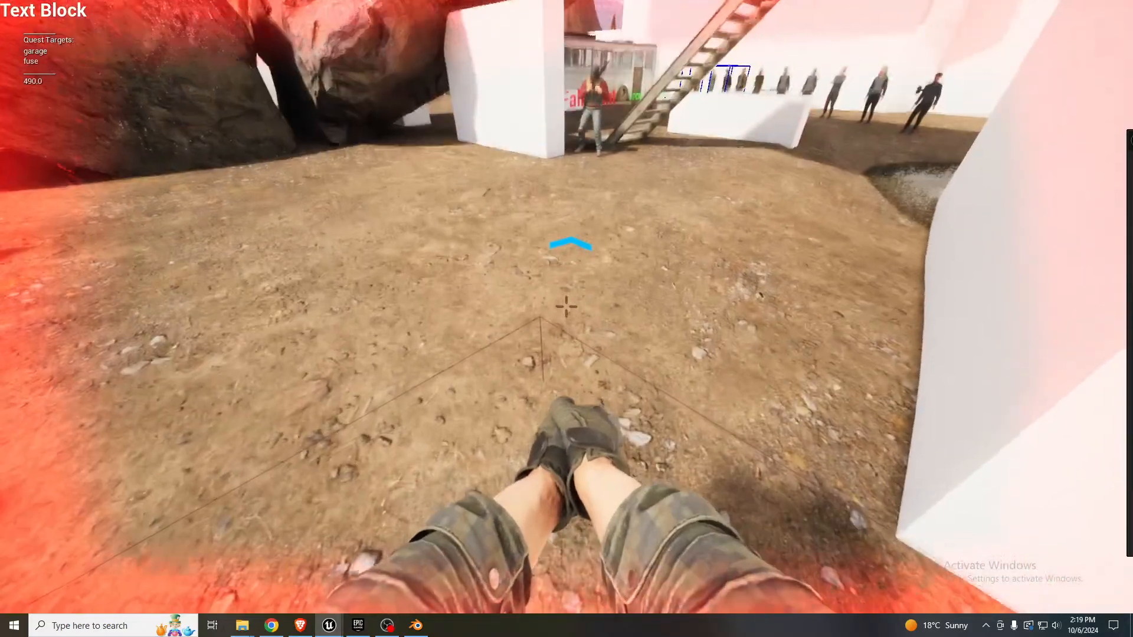
key(w)
key(2)
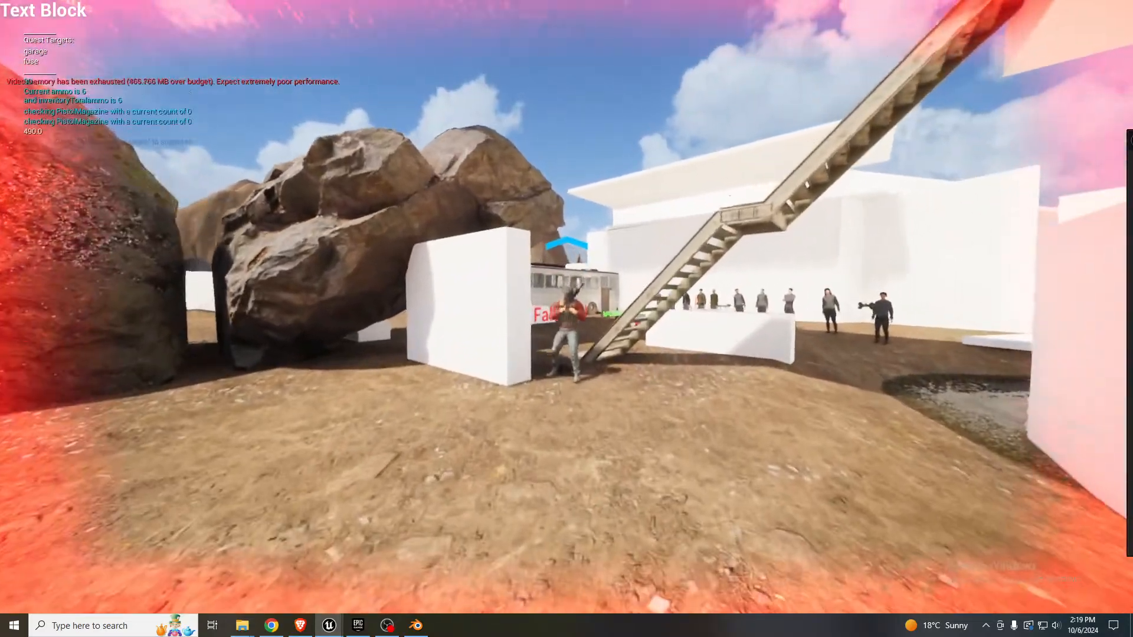
- Stop the current play session and start a fresh one in EmptyLevel_AI_test
key(Escape)
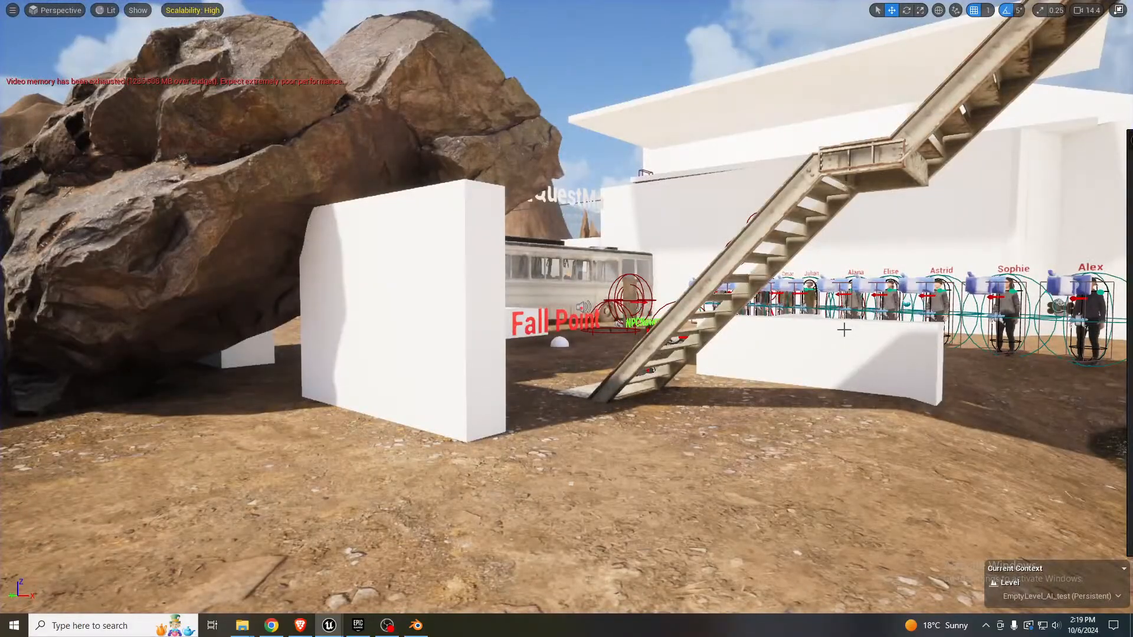
key(alt+p)
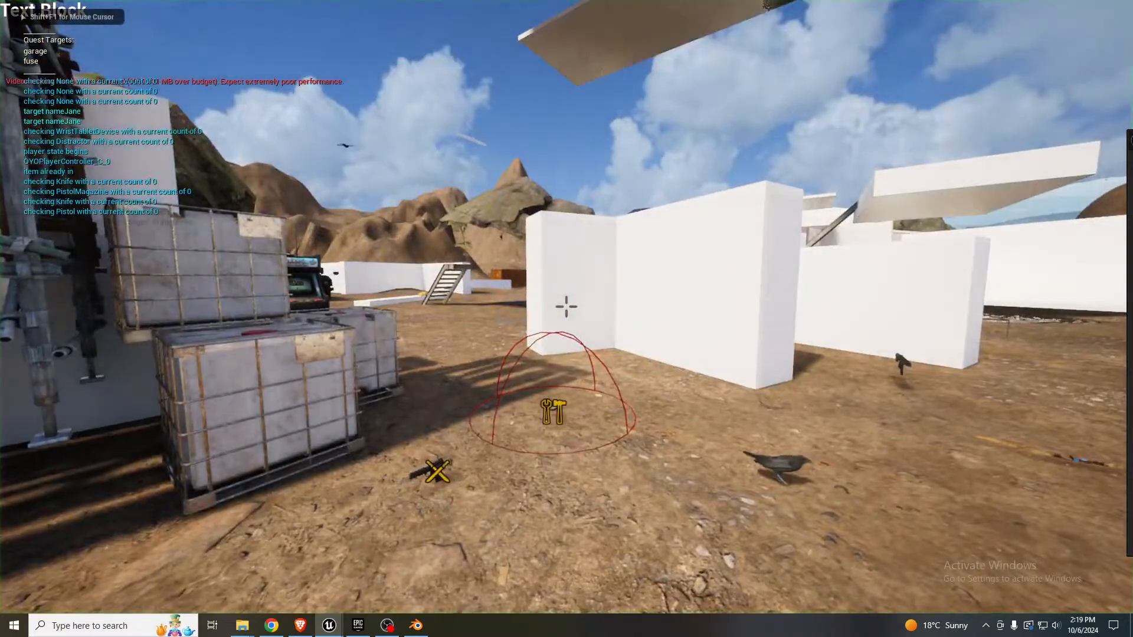
- Run past the white walls in the new session and approach the red-shirted armed enemy across the dirt
key(w)
key(w)
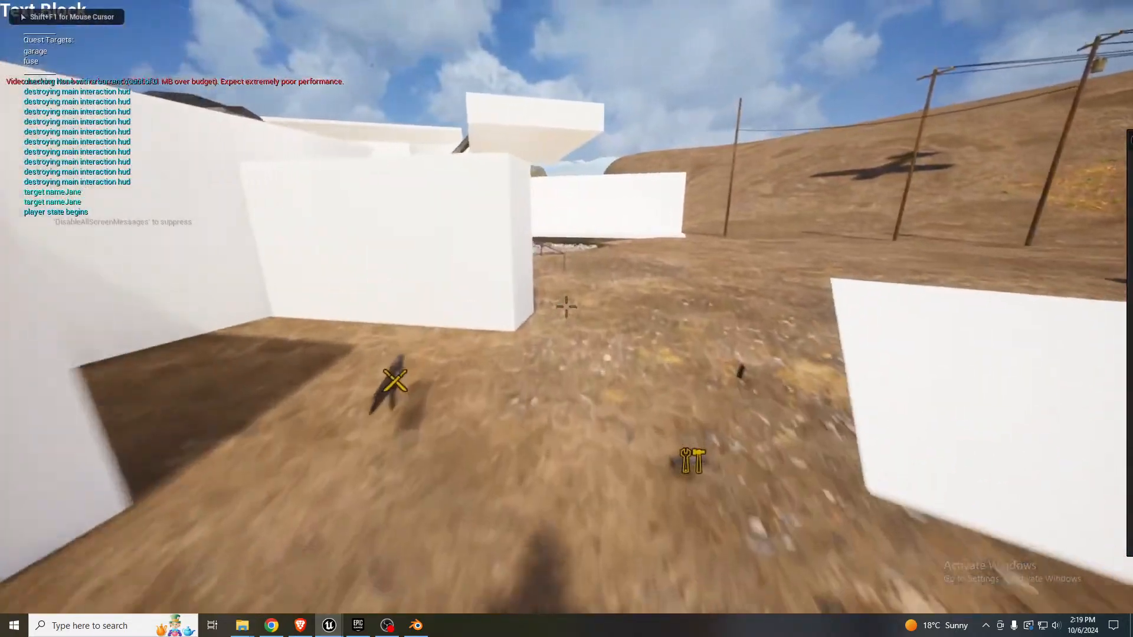
key(w)
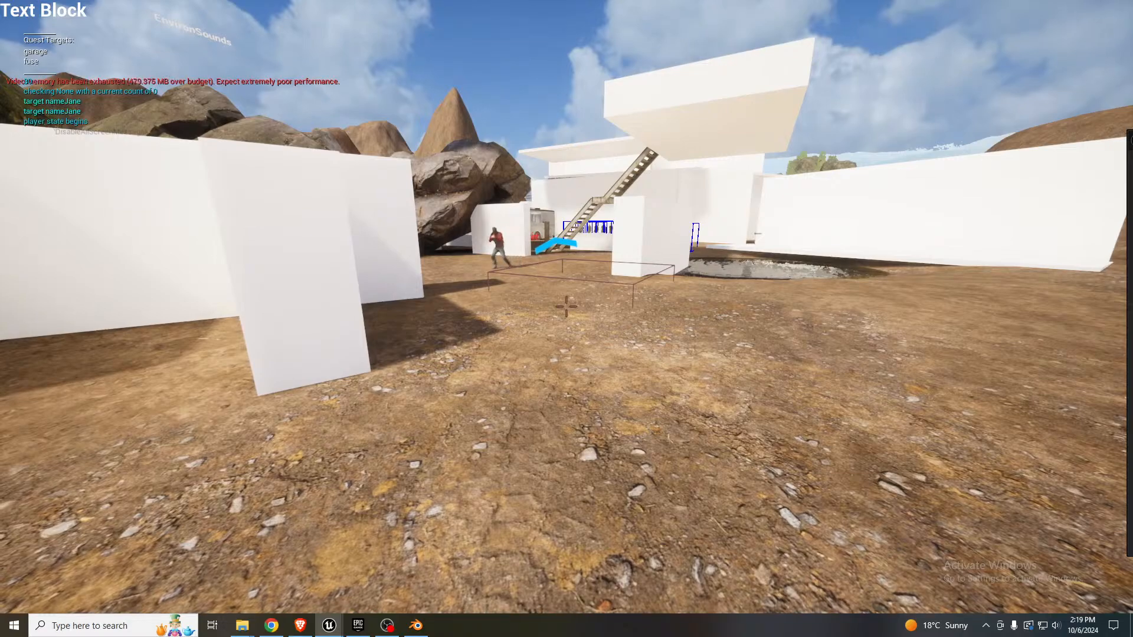
key(w)
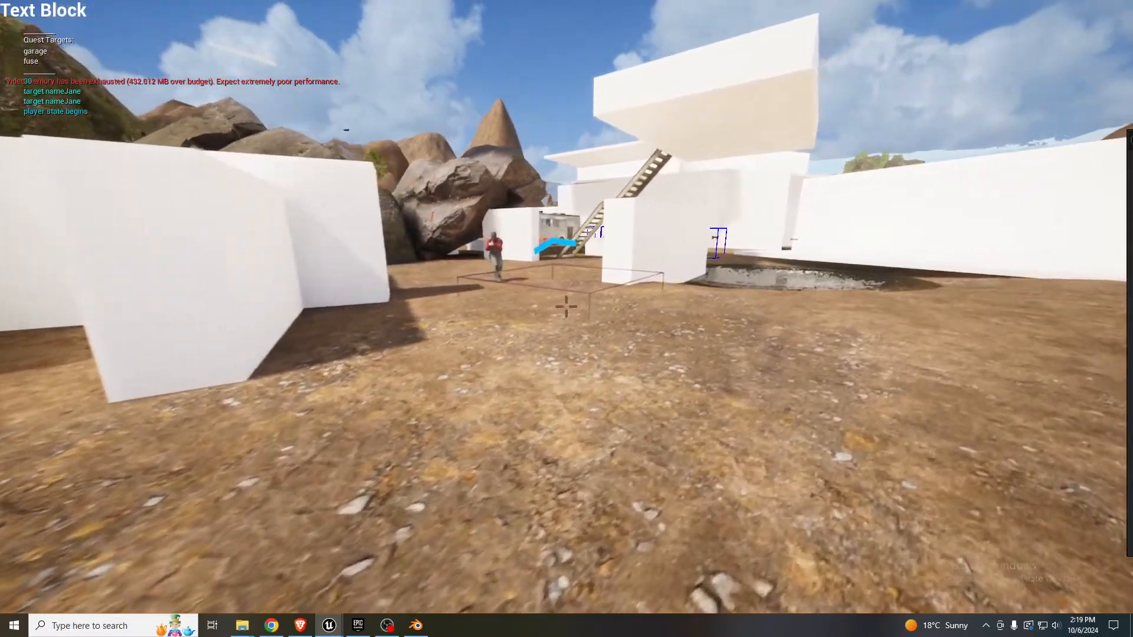
key(w)
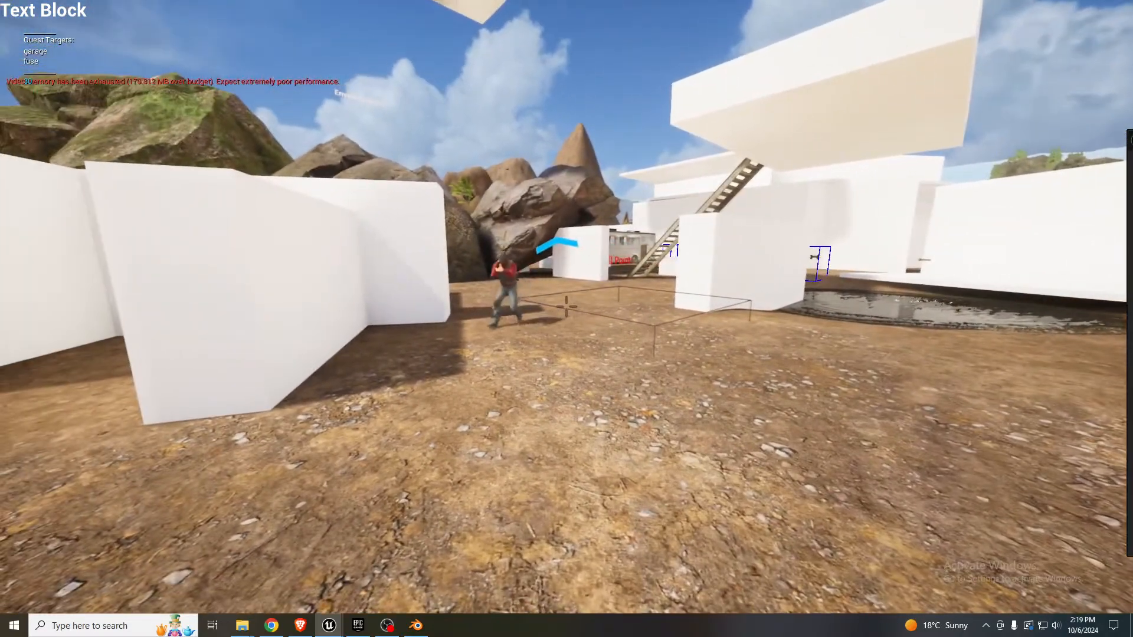
- Strafe around the approaching enemy and put the angled white wall between him and the player
key(d)
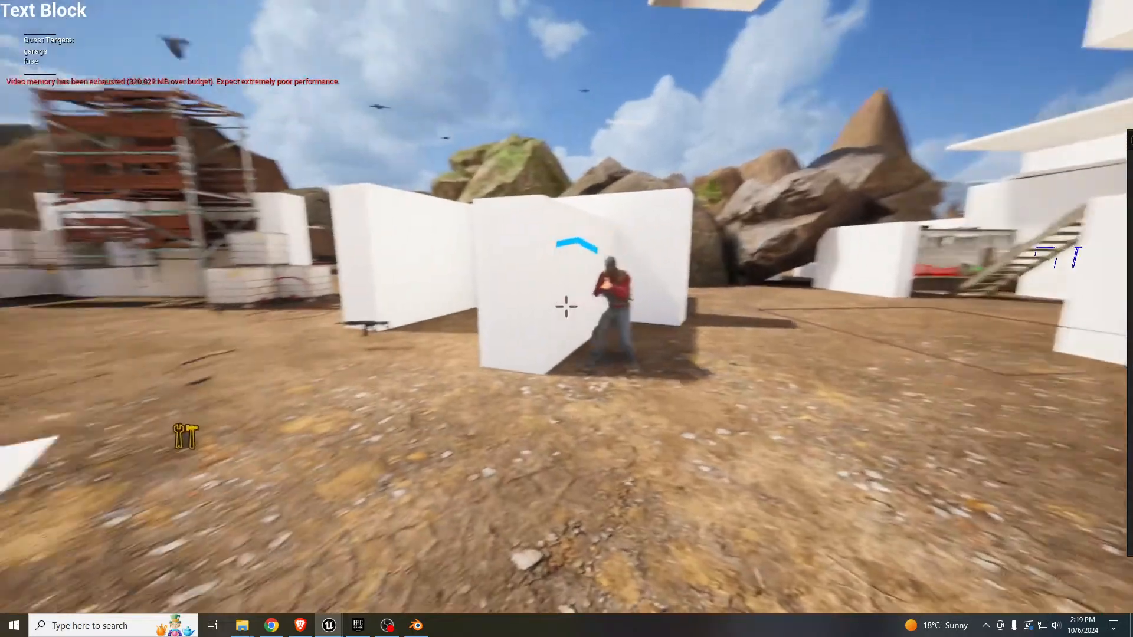
key(d)
key(w)
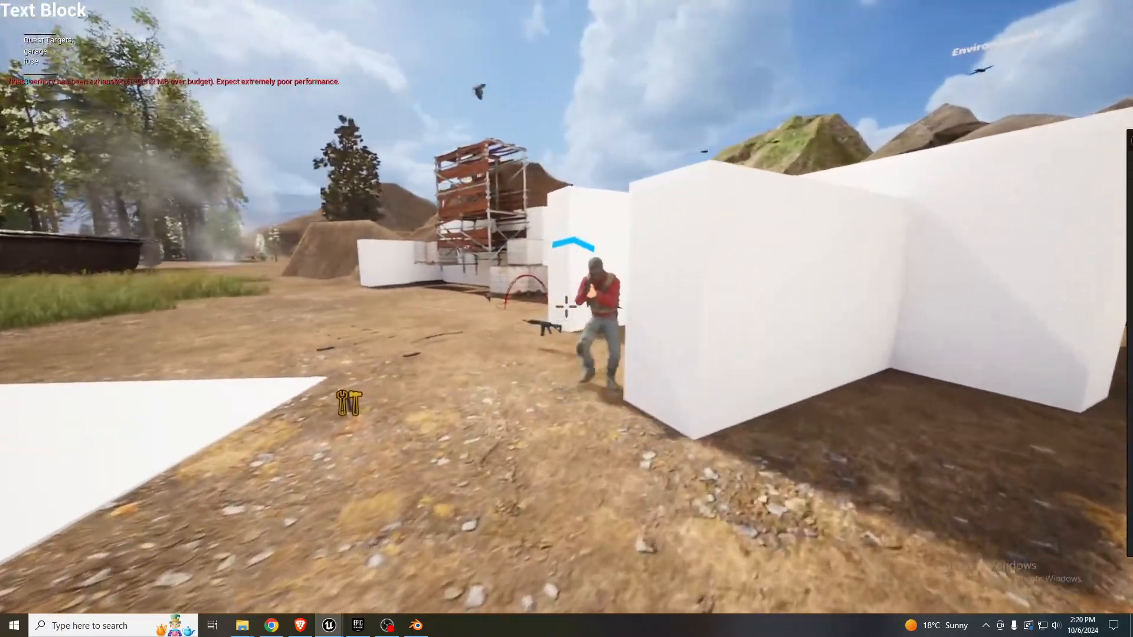
key(d)
key(a)
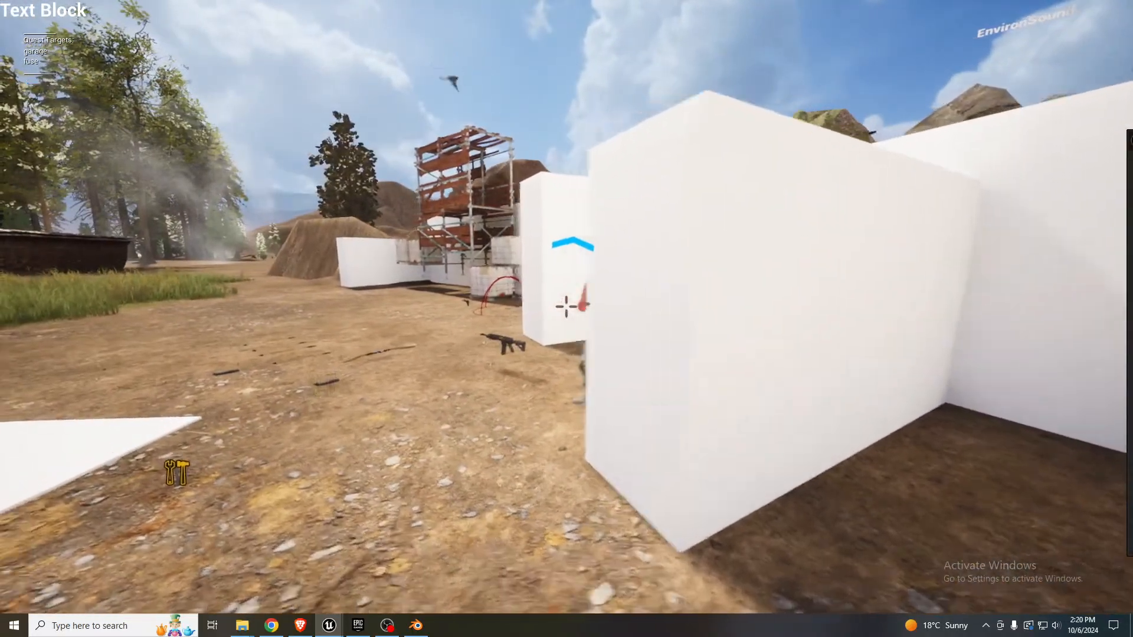
key(s)
key(d)
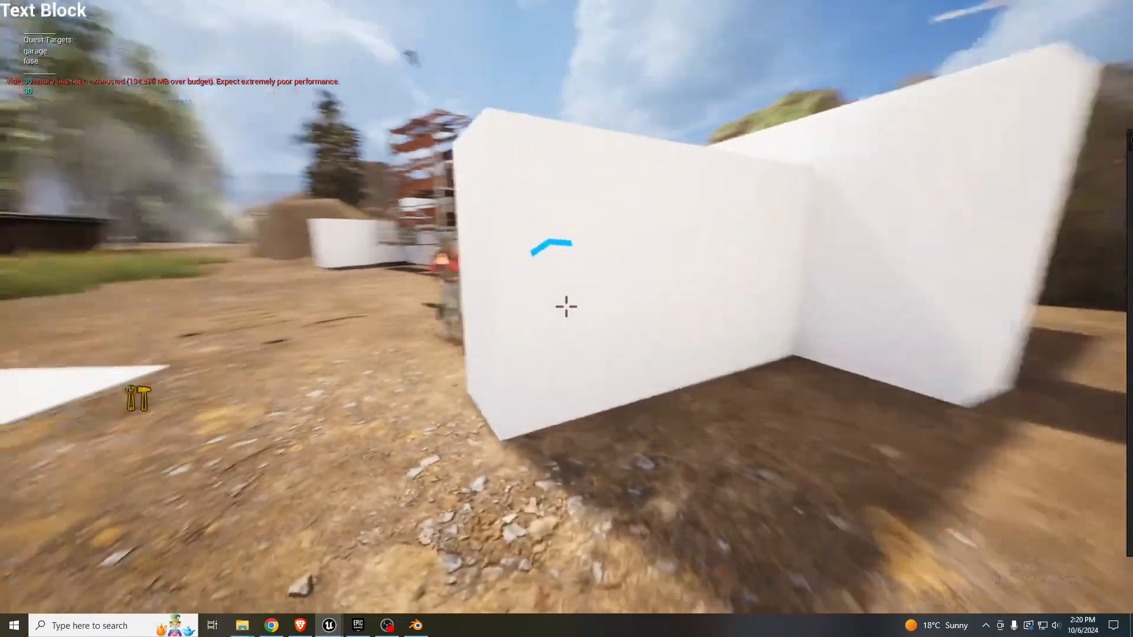
- Peek out from behind the white wall to expose the enemy, then slip around its far side
key(w)
key(s)
key(a)
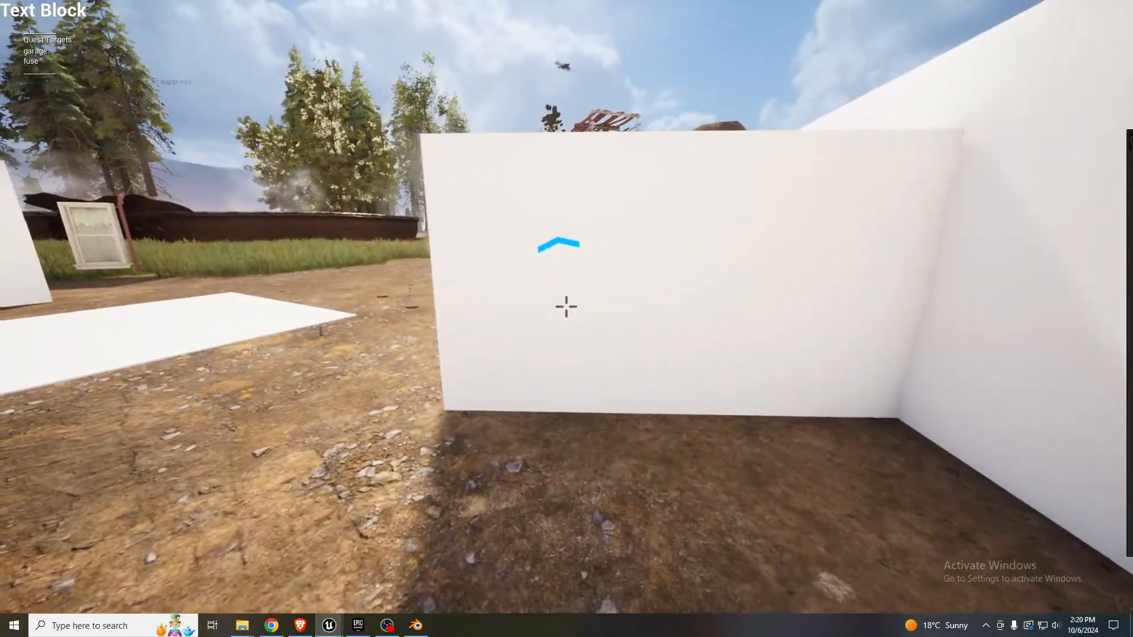
key(a)
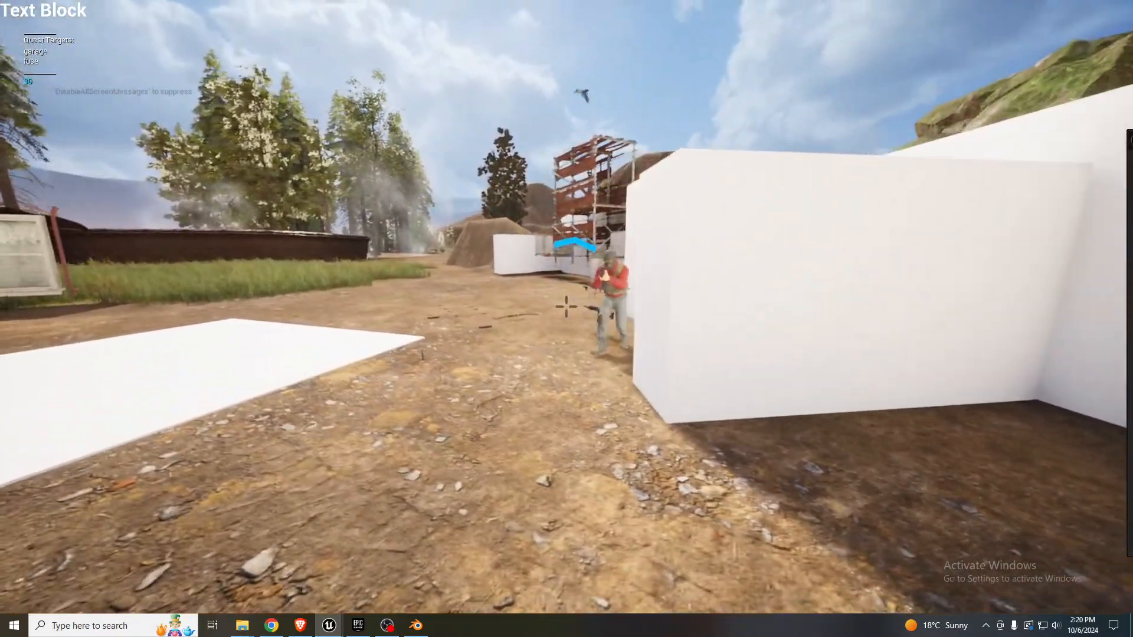
key(d)
key(d)
key(w)
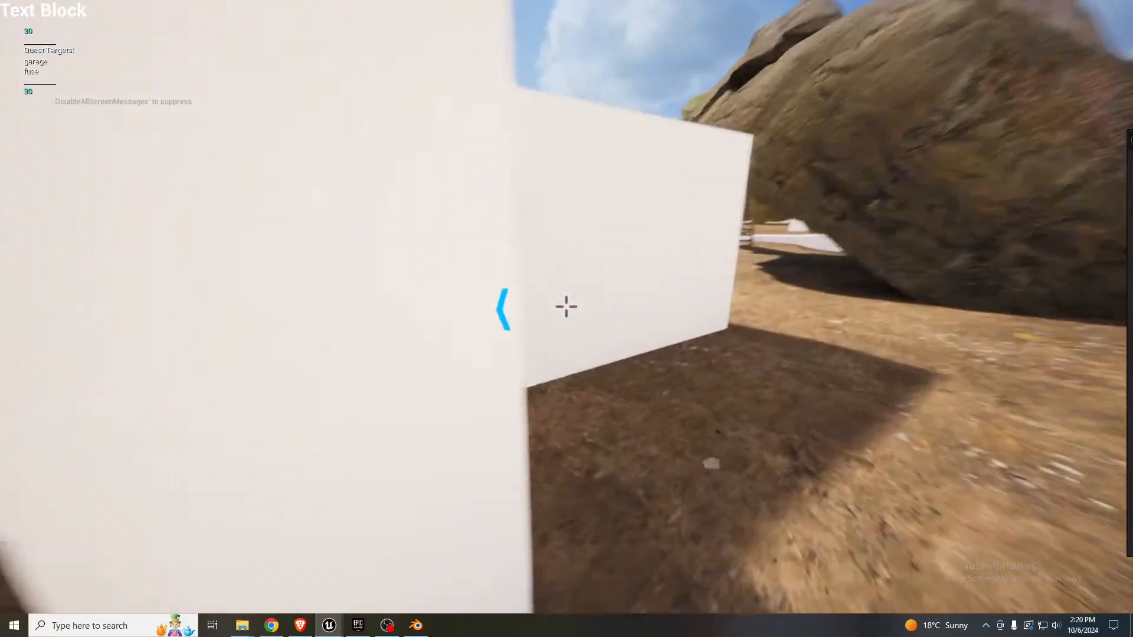
- Test the enemy's pursuit by backing away and sidestepping in and out of his sight around the white walls
key(s)
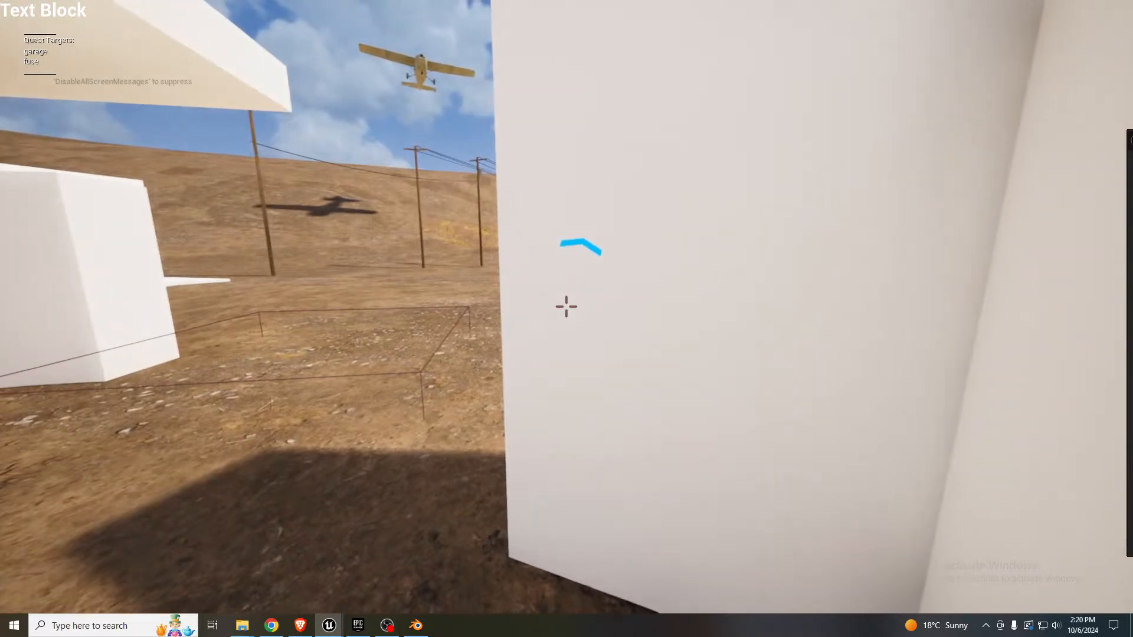
key(a)
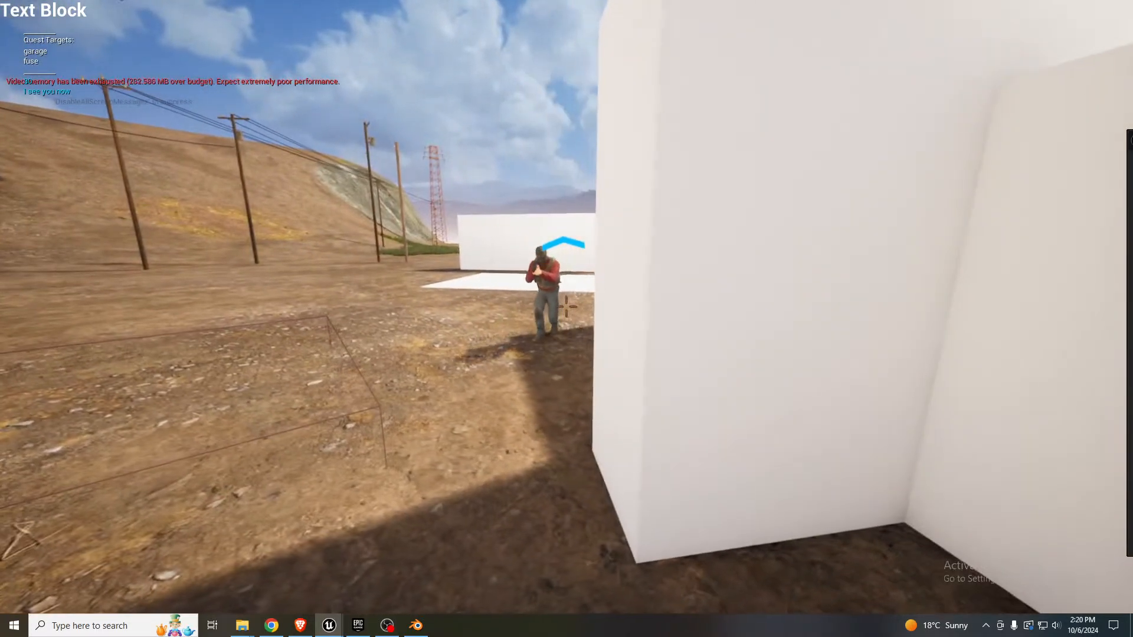
key(d)
key(s)
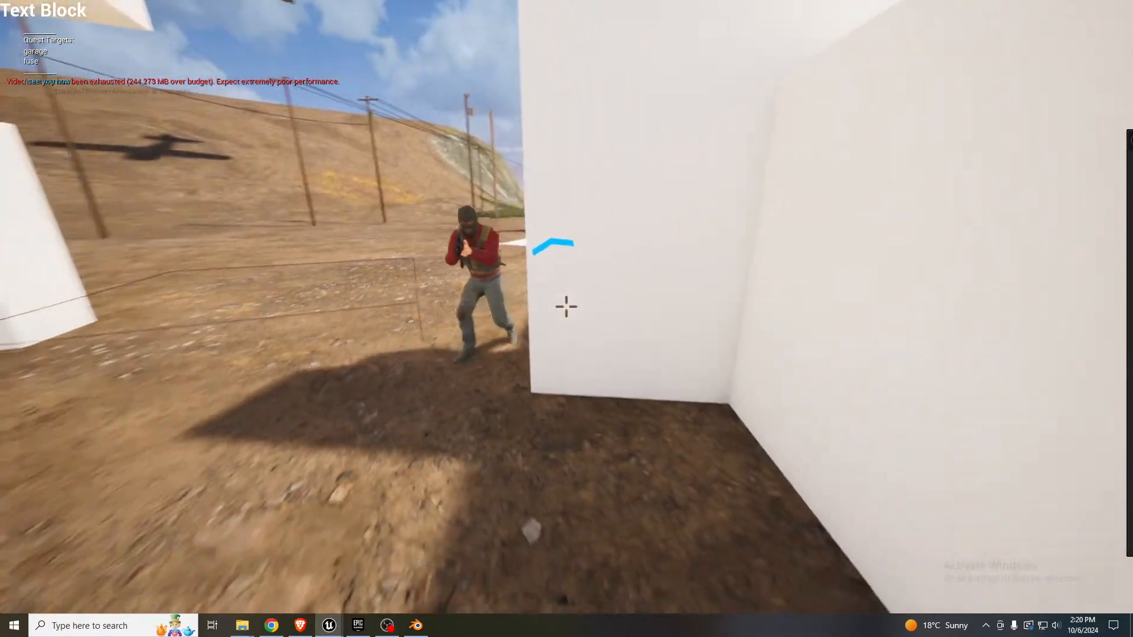
key(s)
key(d)
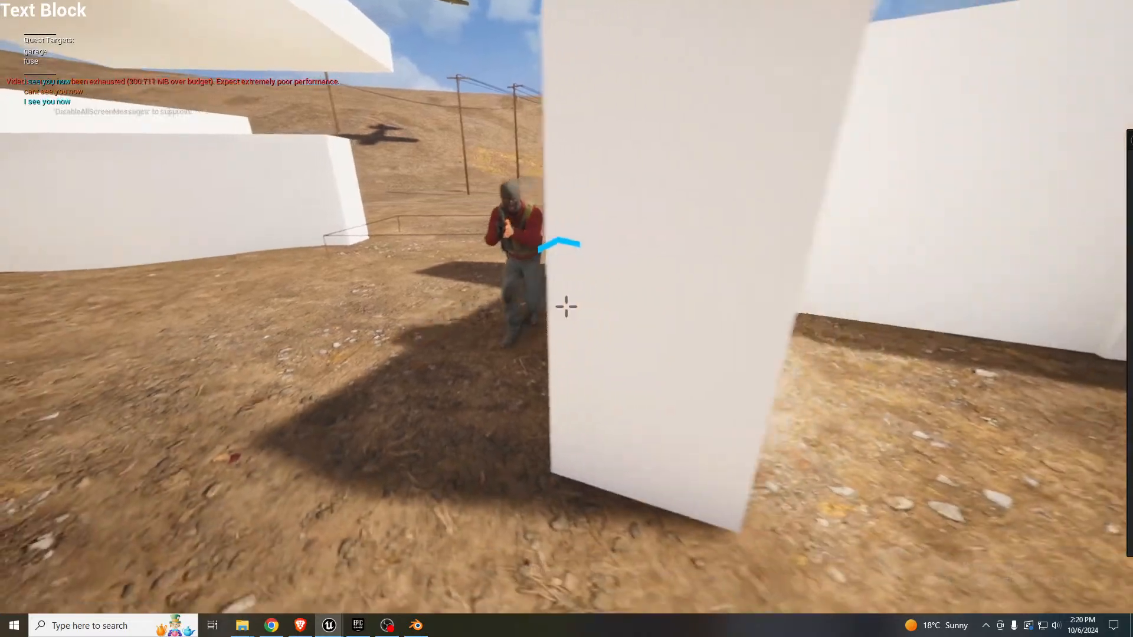
key(d)
key(s)
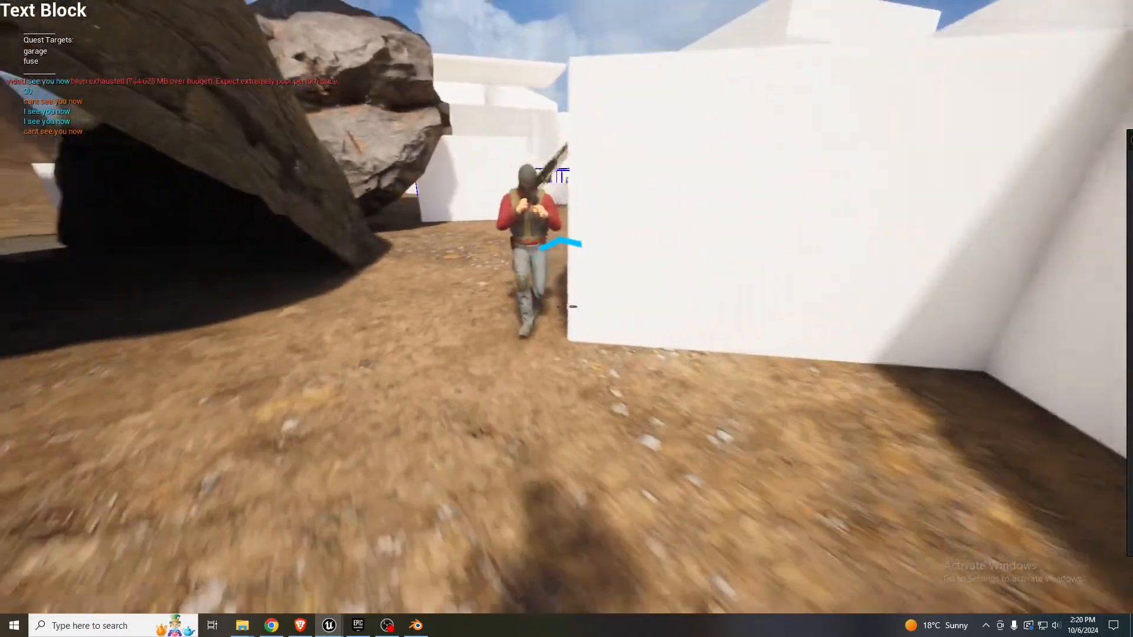
- Retreat from the enemy into turret range, dodge around the wall corner near the caged tanks, and end the play session
key(s)
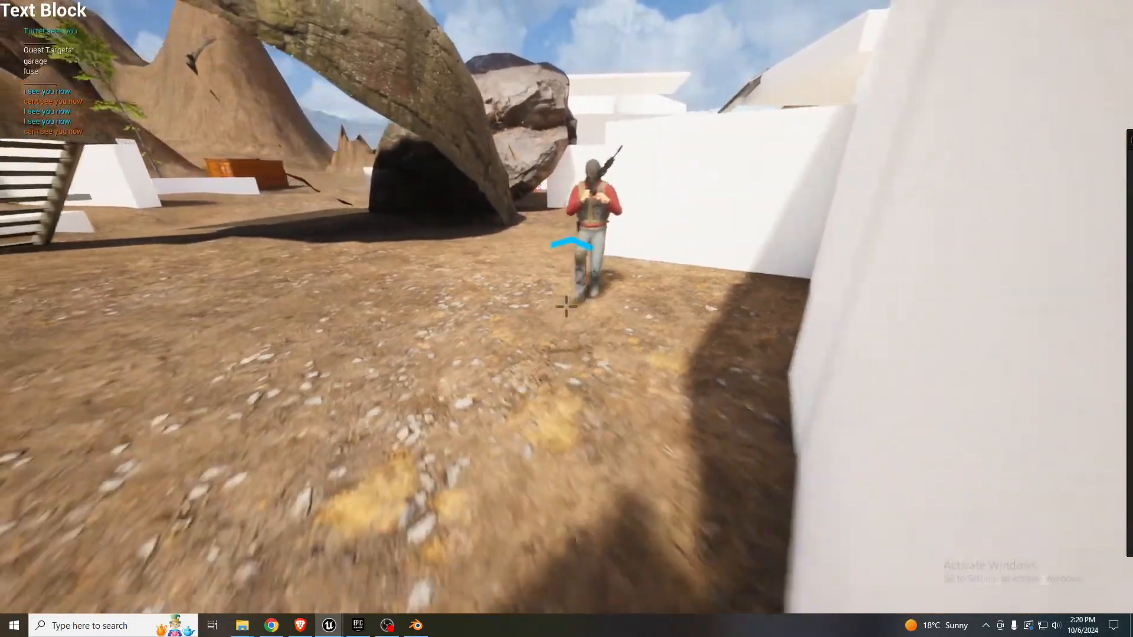
key(d)
key(s)
key(d)
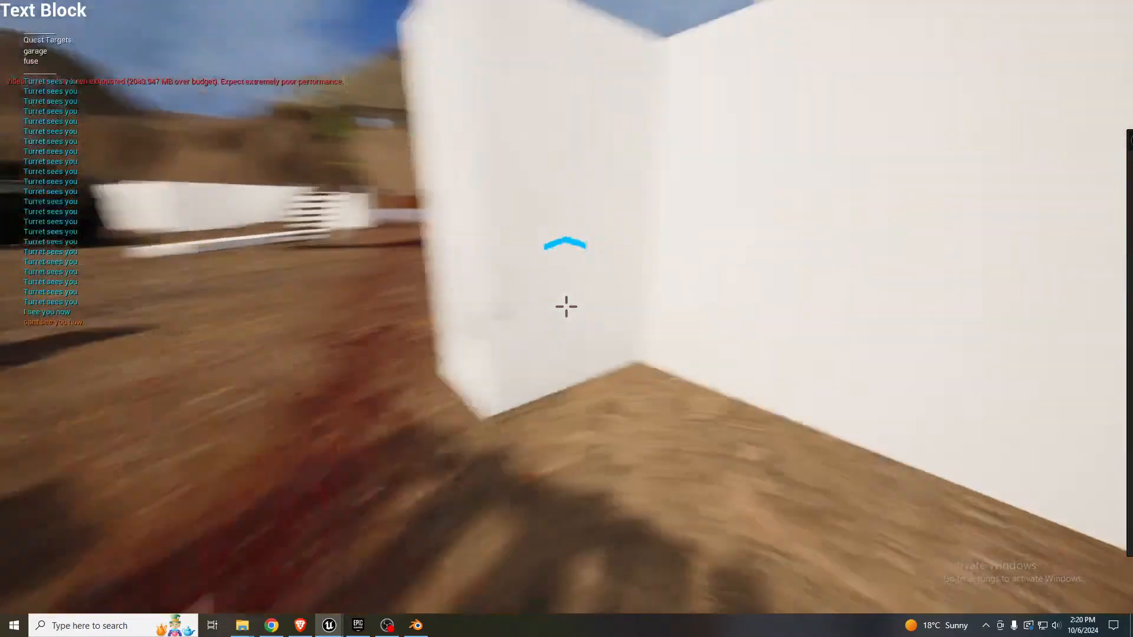
key(a)
key(w)
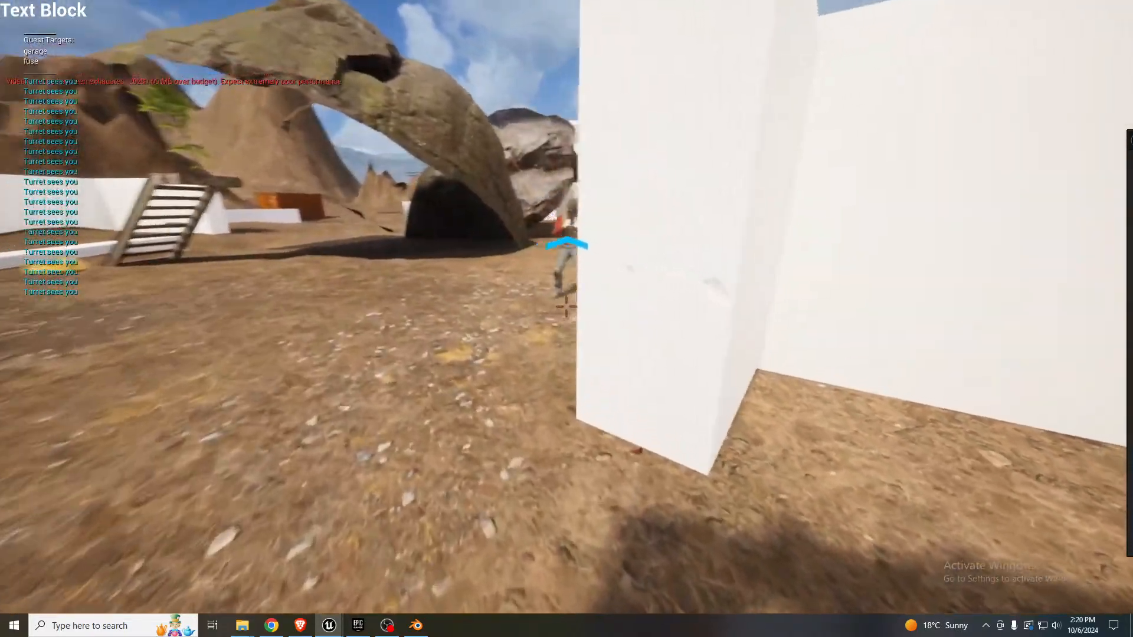
key(d)
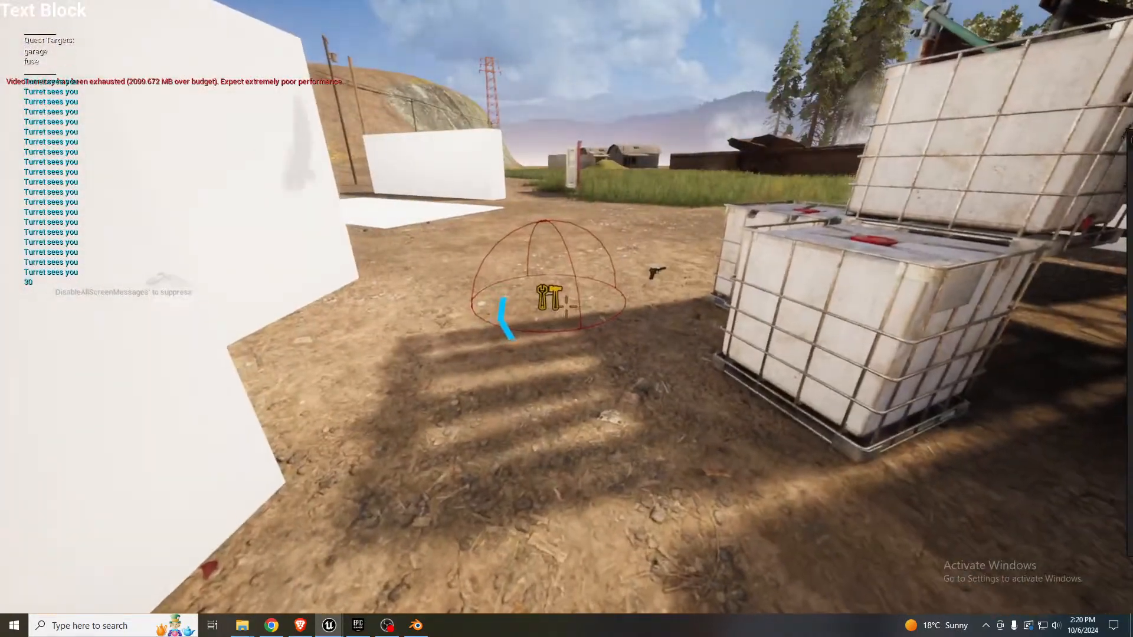
key(a)
key(d)
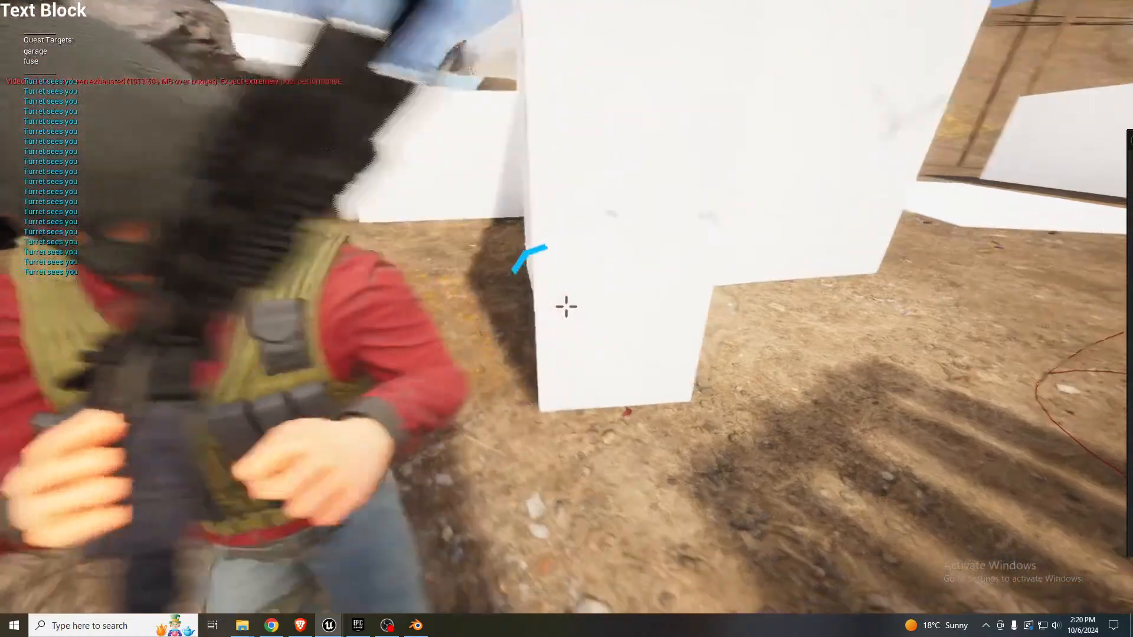
key(Escape)
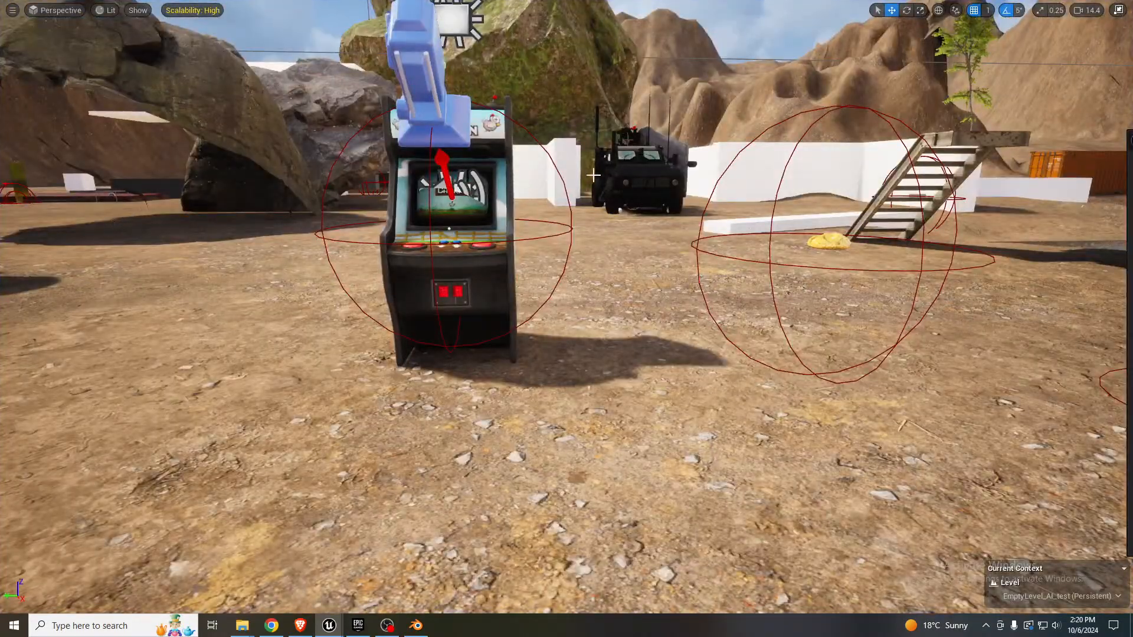
- Select the black armoured vehicle, clear the selection, and inspect the vehicle up close from the front
click(607, 196)
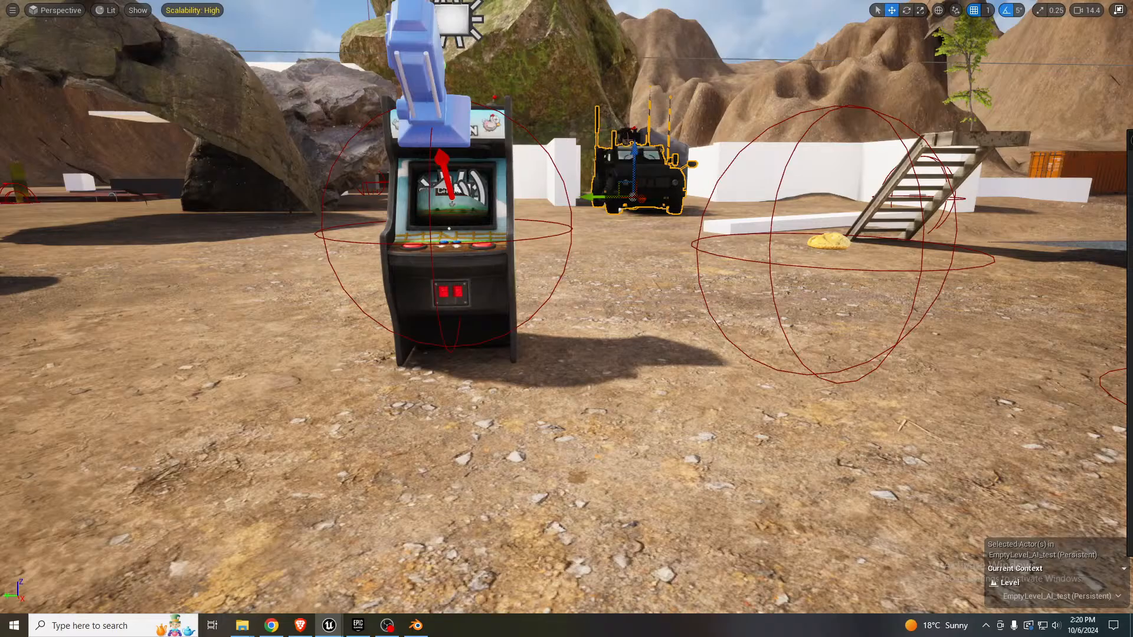
right_drag(641, 200, 640, 154)
key(Escape)
key(w)
mouse_move(658, 237)
right_down()
mouse_move(752, 216)
mouse_move(741, 260)
mouse_move(750, 224)
mouse_move(755, 236)
mouse_move(717, 262)
mouse_move(752, 239)
mouse_move(665, 242)
right_up()
key(s)
key(w)
scroll(749, 224, down, 3)
key(w)
key(a)
key(w)
key(s)
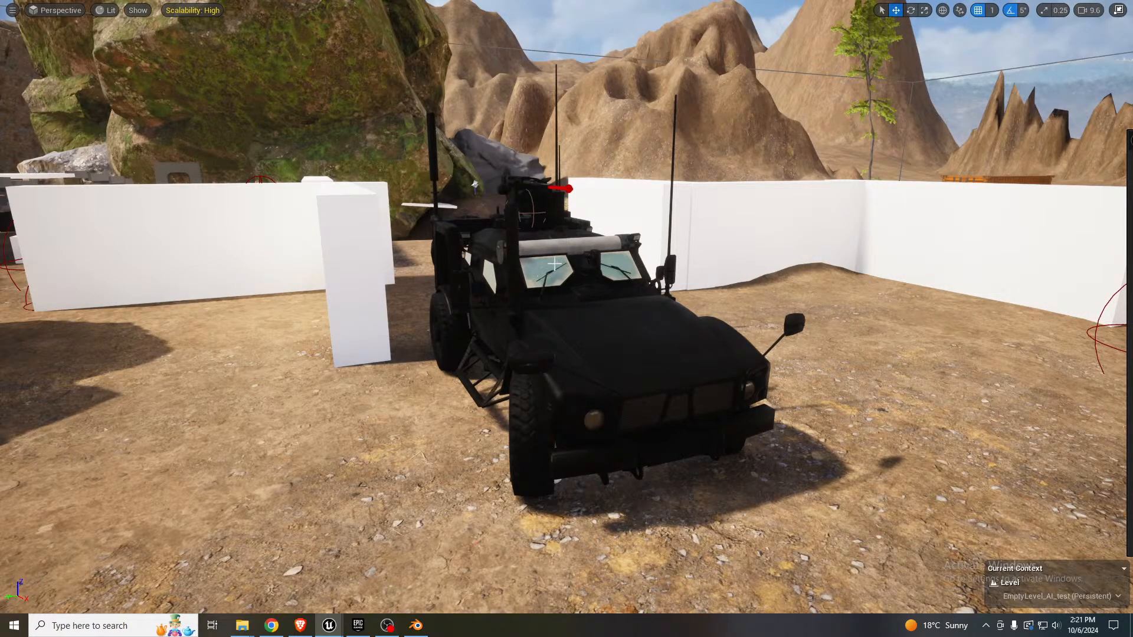
- Restore the full editor layout and survey EmptyLevel_AI_test from the row of NPCs to the area by the player start
key(F11)
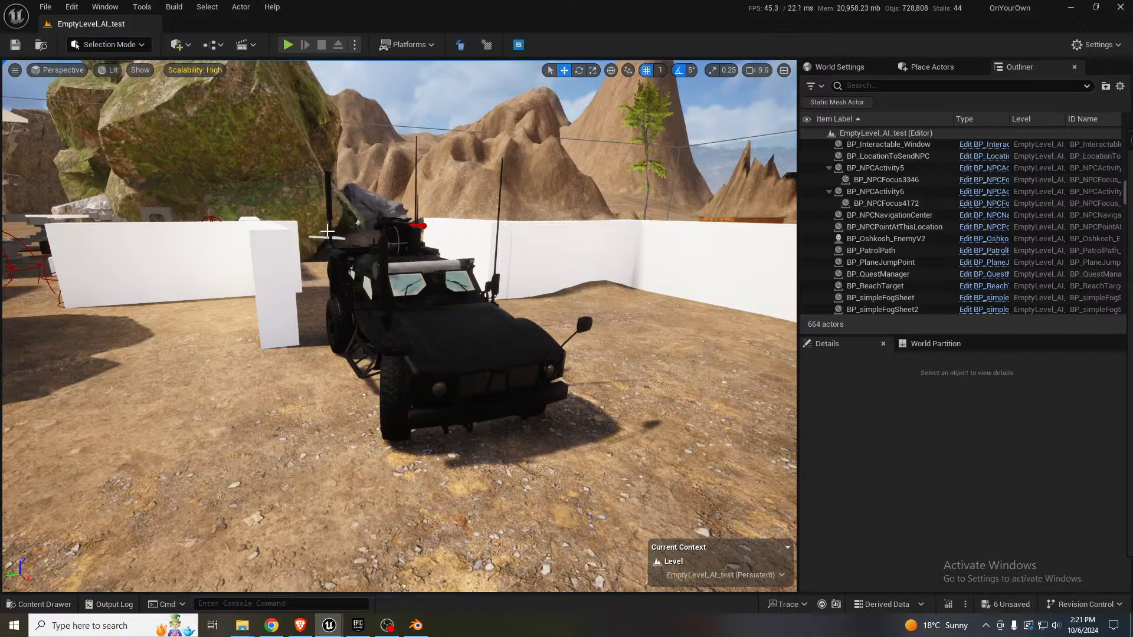
right_drag(446, 297, 357, 313)
scroll(447, 301, down, 3)
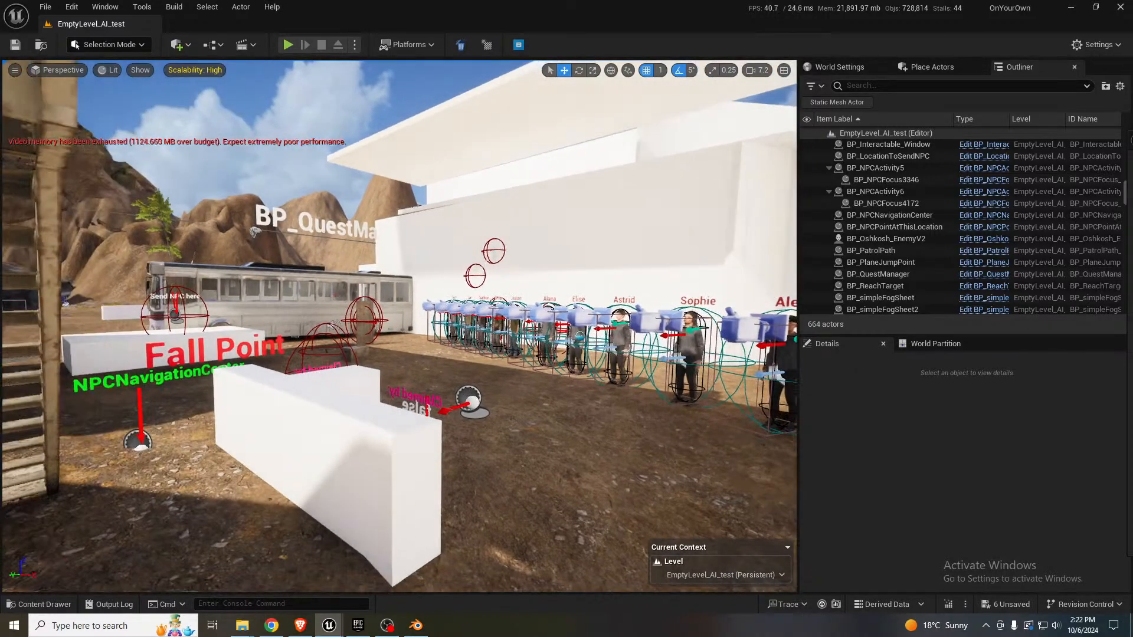
right_drag(446, 296, 466, 313)
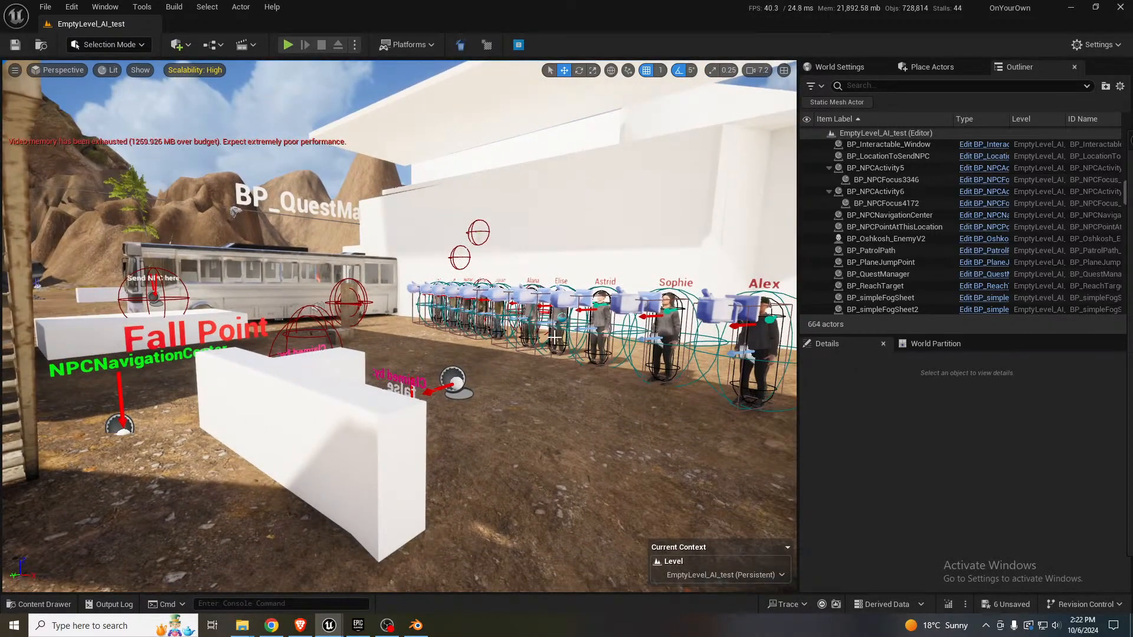
key(s)
right_drag(554, 338, 590, 298)
key(a)
key(w)
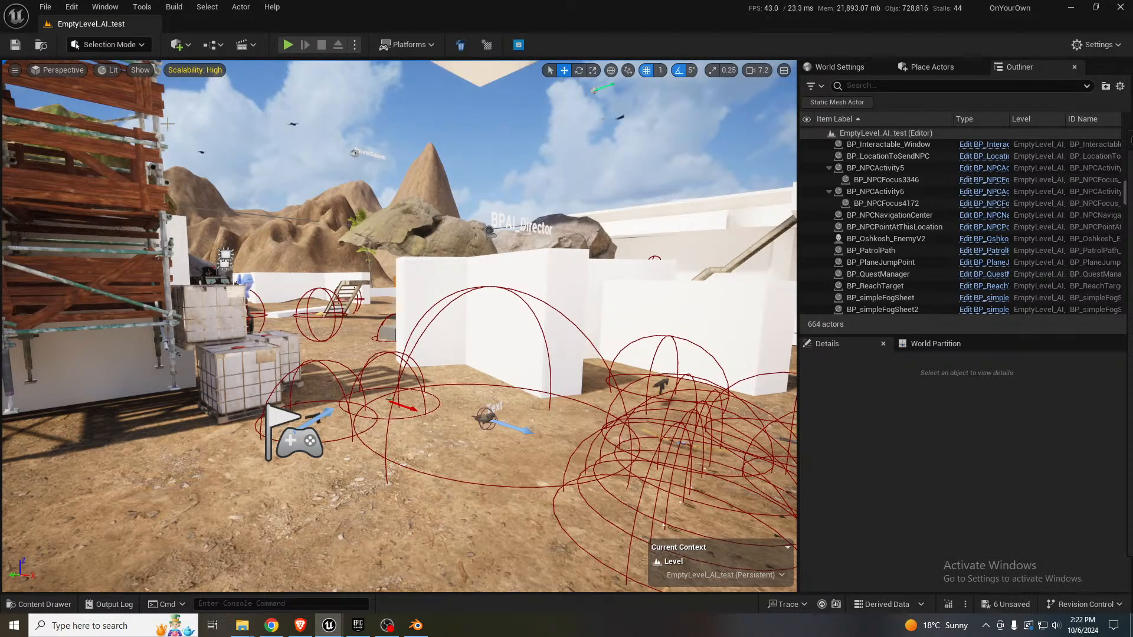
- Open the recently used level Main_Level
click(45, 7)
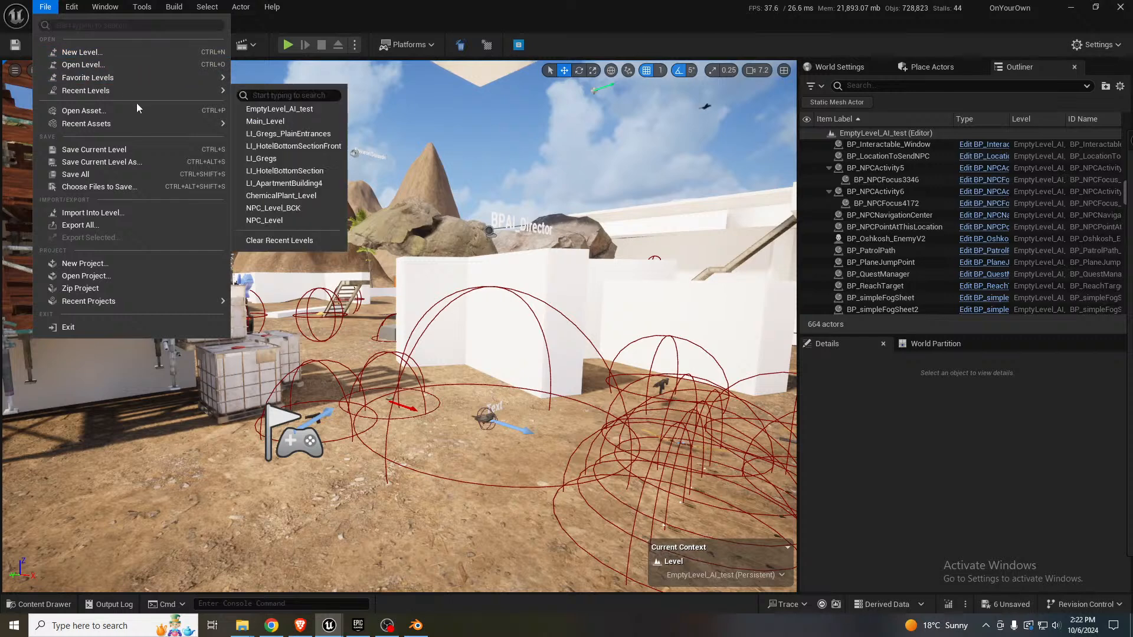
mouse_move(177, 90)
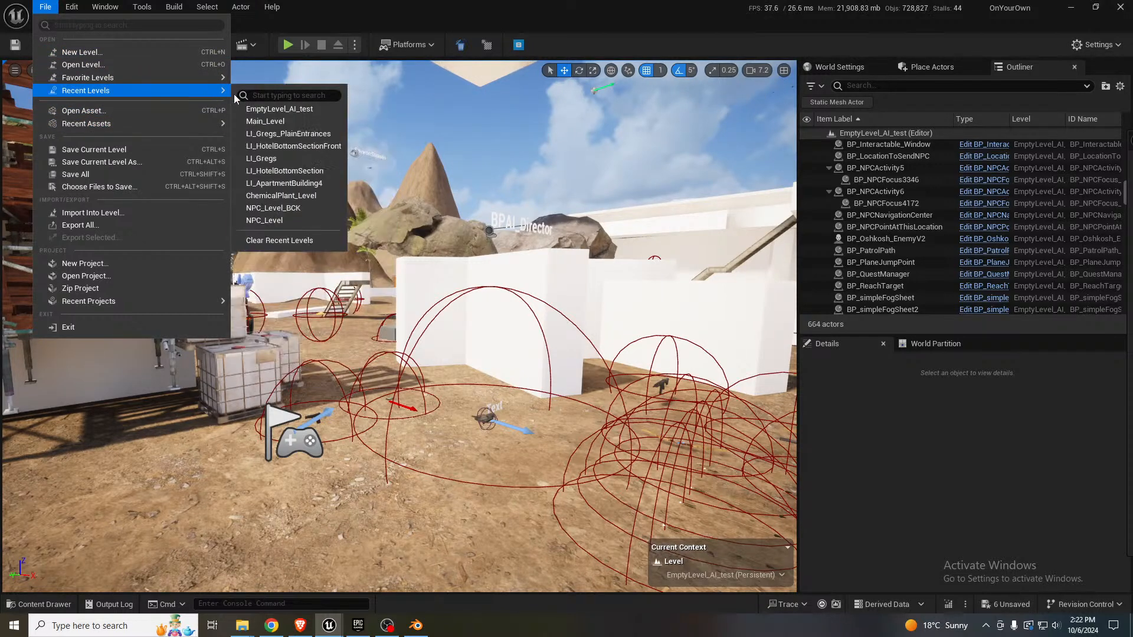
click(262, 121)
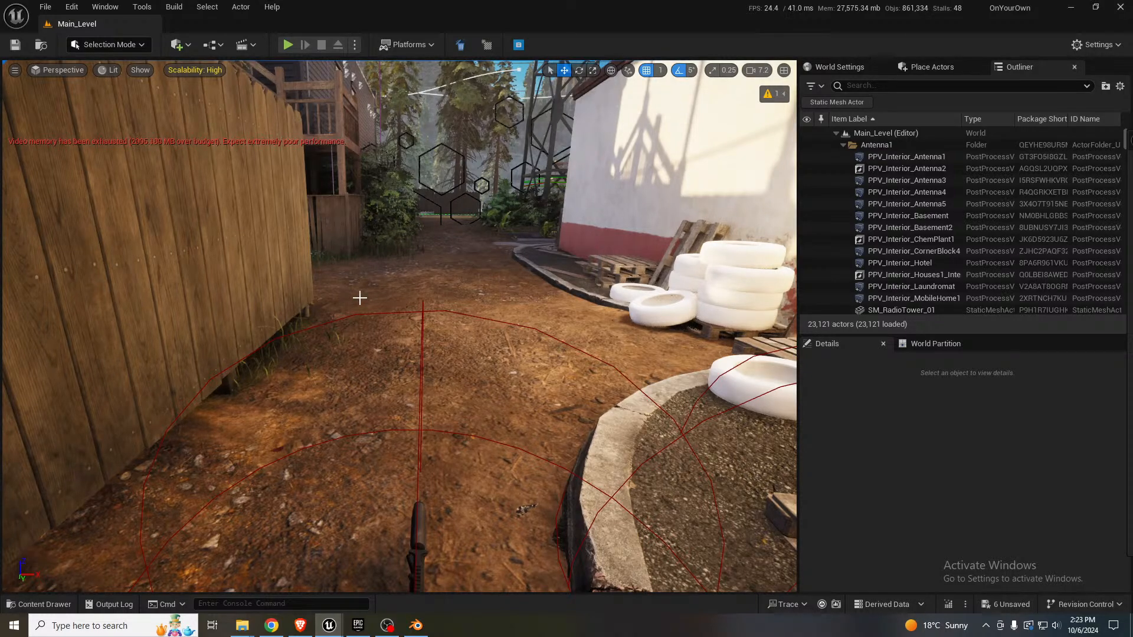
- Survey Main_Level from the dirt path beside the stacked tires to the open door of the red brick building
key(s)
right_drag(553, 305, 578, 288)
key(w)
key(s)
key(w)
scroll(555, 304, down, 2)
key(w)
scroll(531, 292, down, 3)
key(w)
key(s)
key(s)
key(s)
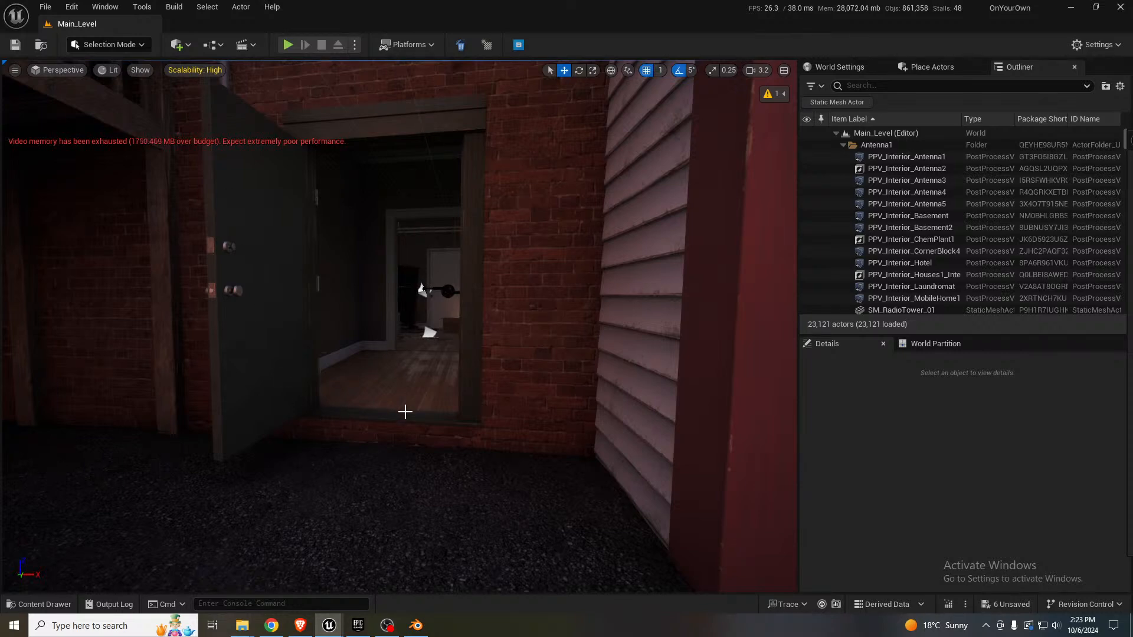
- Examine the room behind the brick building's open door, then view the alley and wooden stairs outside
key(w)
right_drag(421, 396, 315, 376)
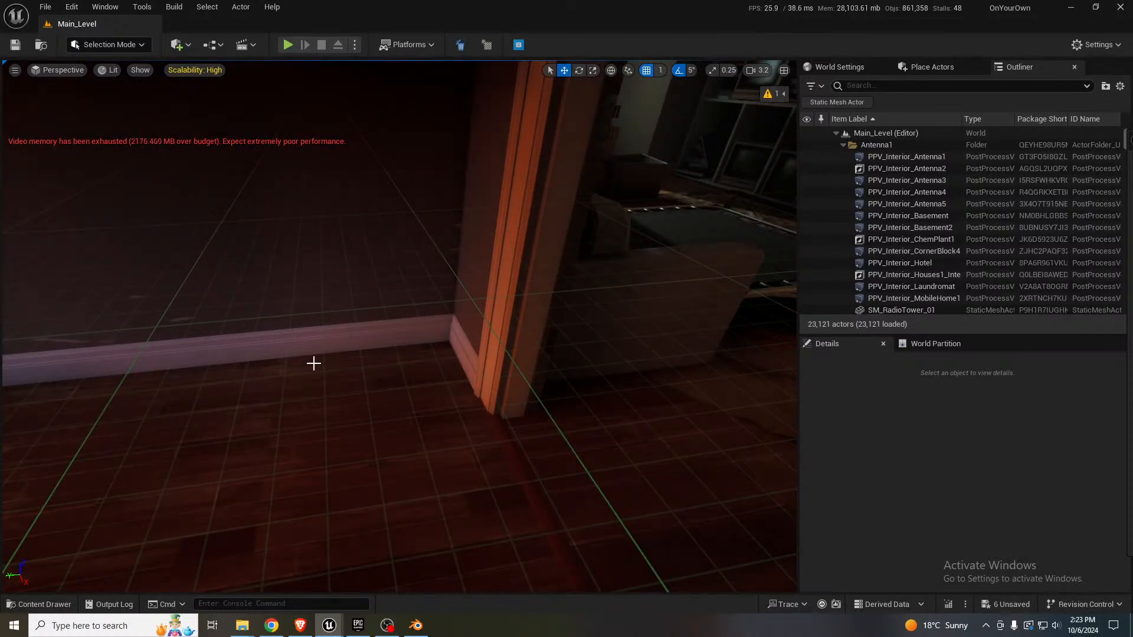
key(w)
right_drag(356, 359, 357, 358)
key(s)
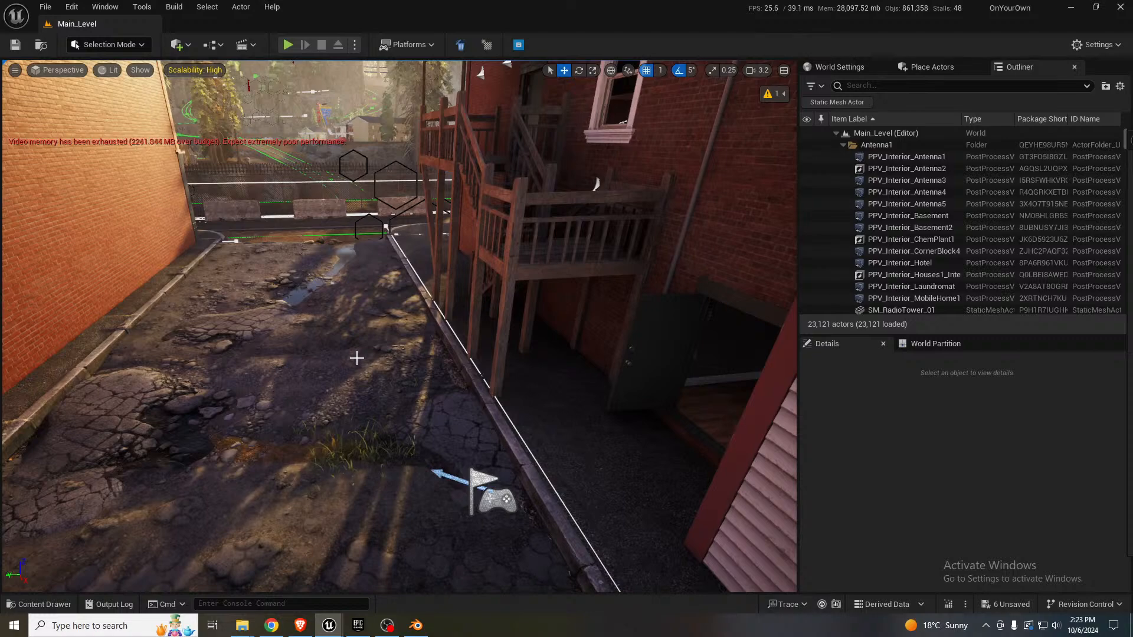
right_drag(625, 373, 662, 345)
scroll(625, 373, down, 4)
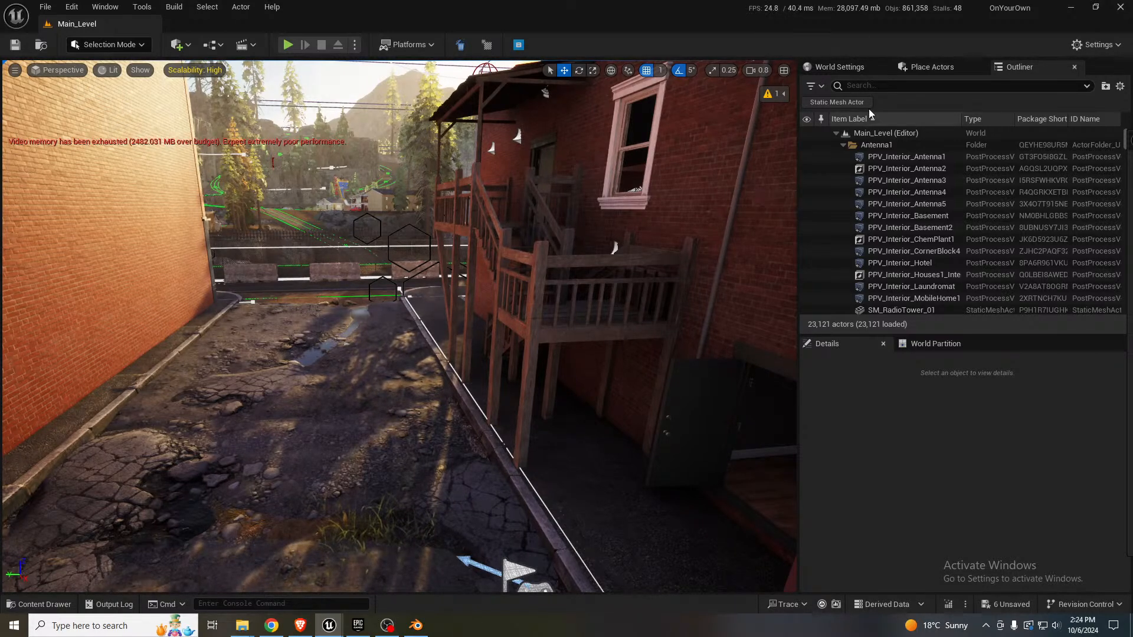
- Filter the level's actors by "envir", open the BP_EnvironSounds blueprint and inspect its BunkerSounds component
click(881, 88)
text(e)
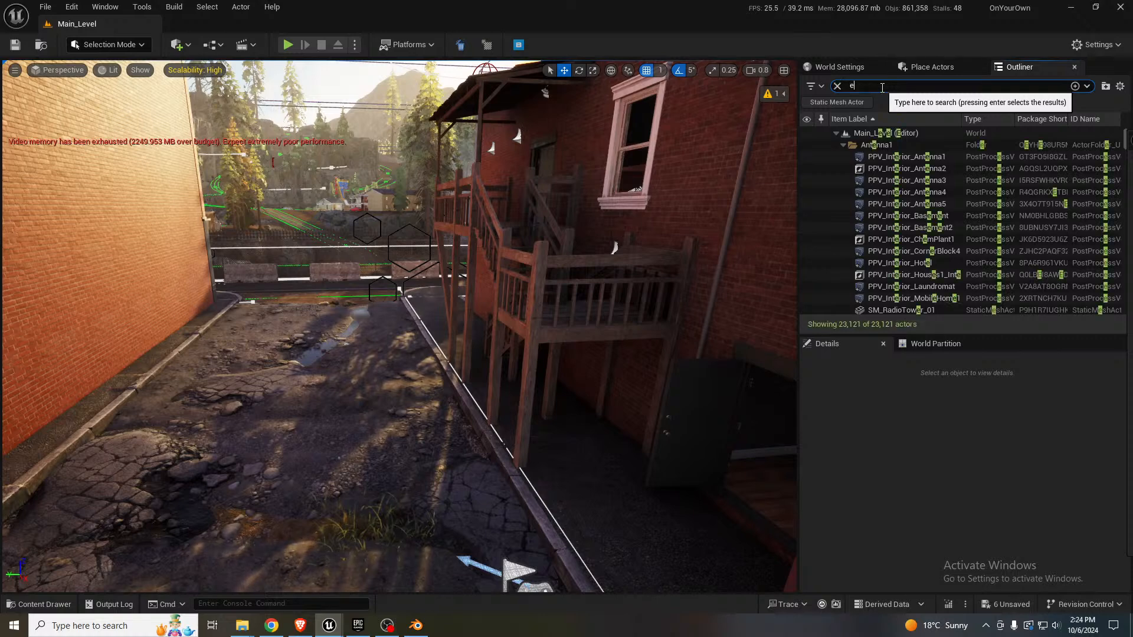
text(nvir)
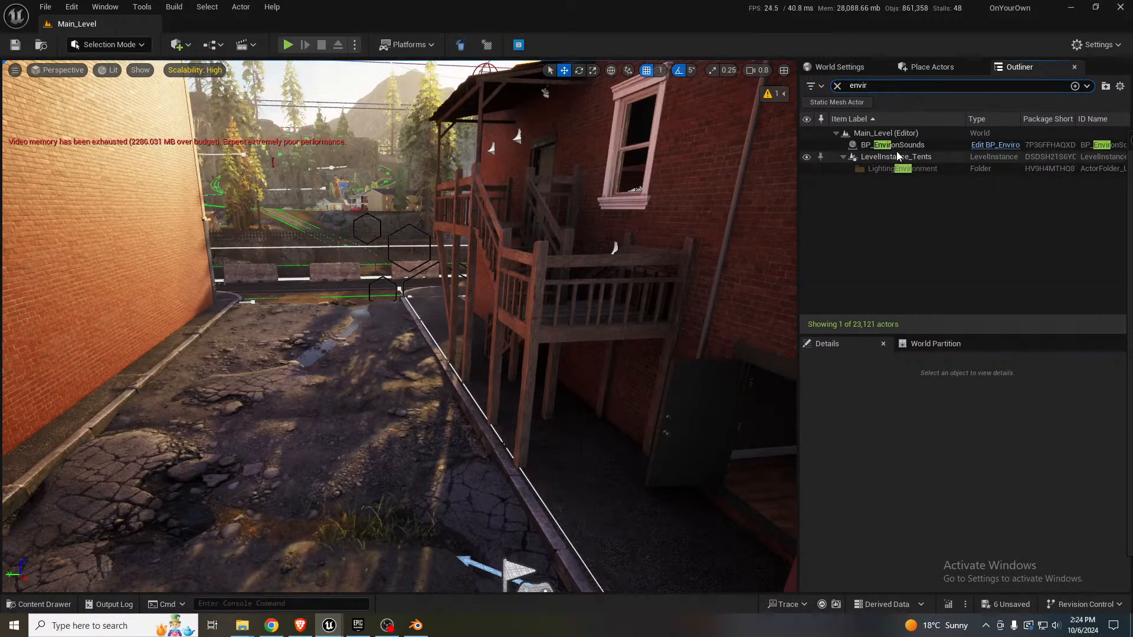
click(897, 157)
click(897, 145)
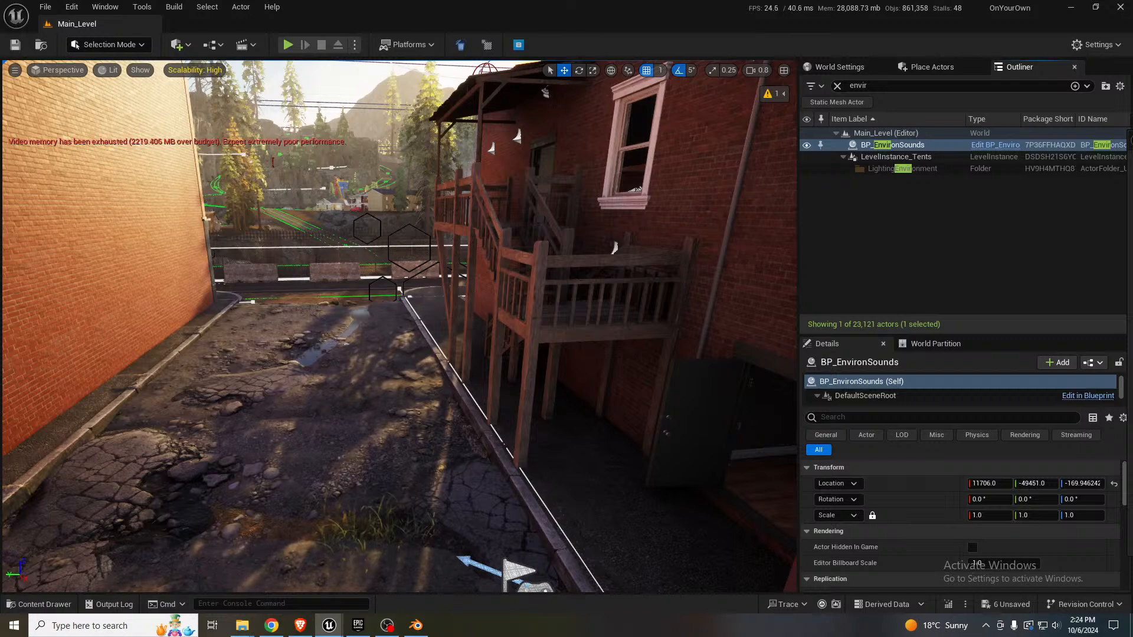
click(995, 145)
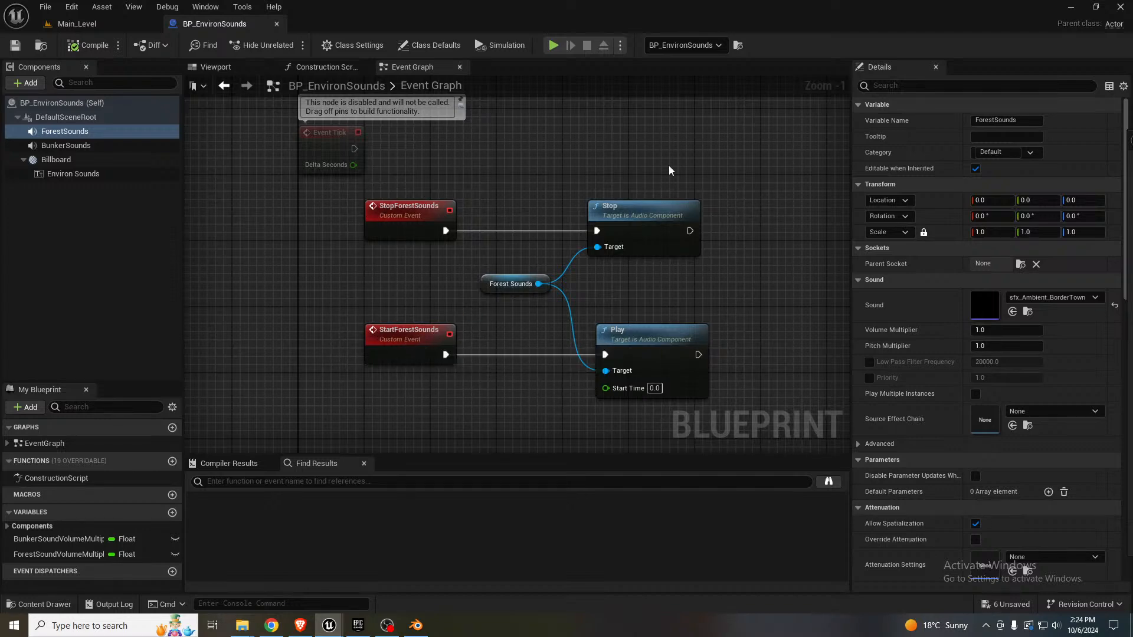
click(70, 146)
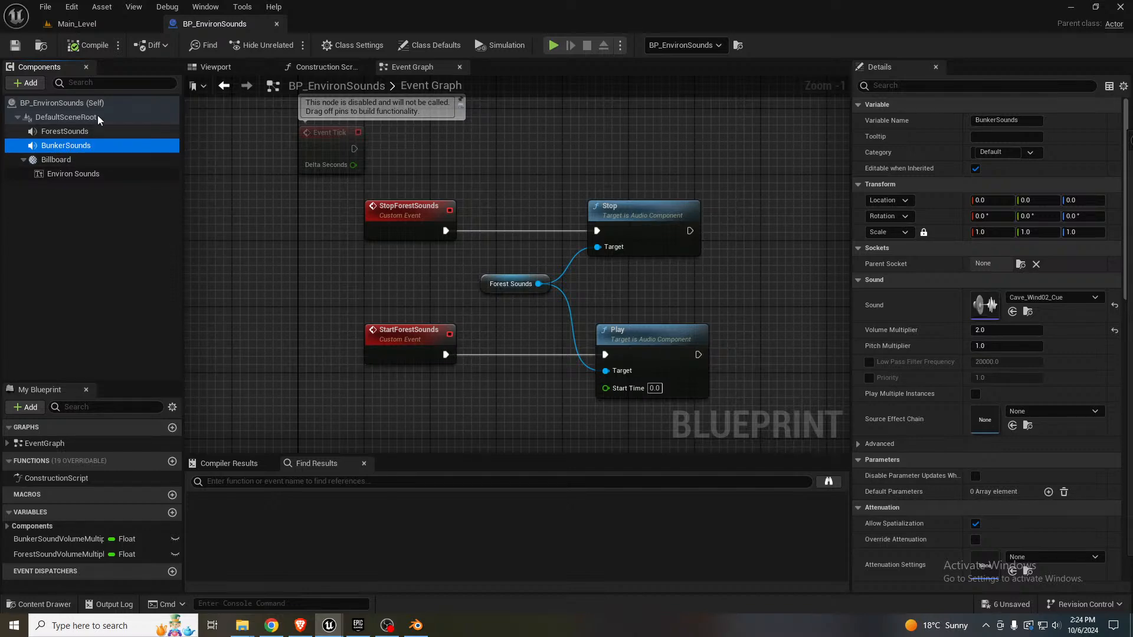
- Return to Main_Level and tour the brick building's interior from the alley doorway through the hallway to the furnished room
click(100, 24)
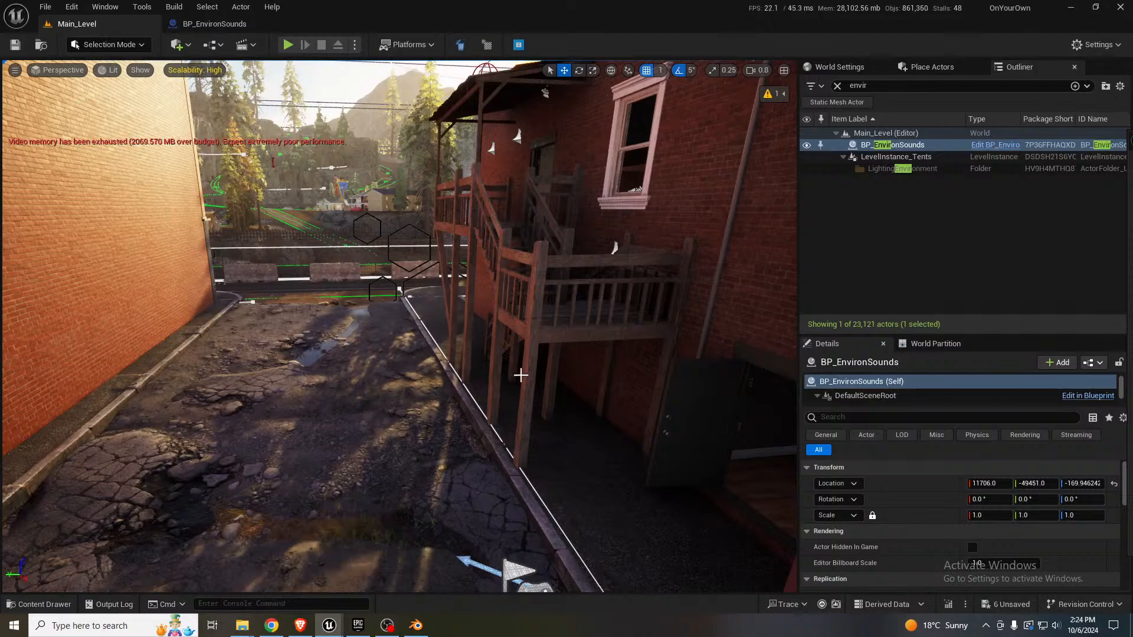
right_drag(521, 376, 644, 378)
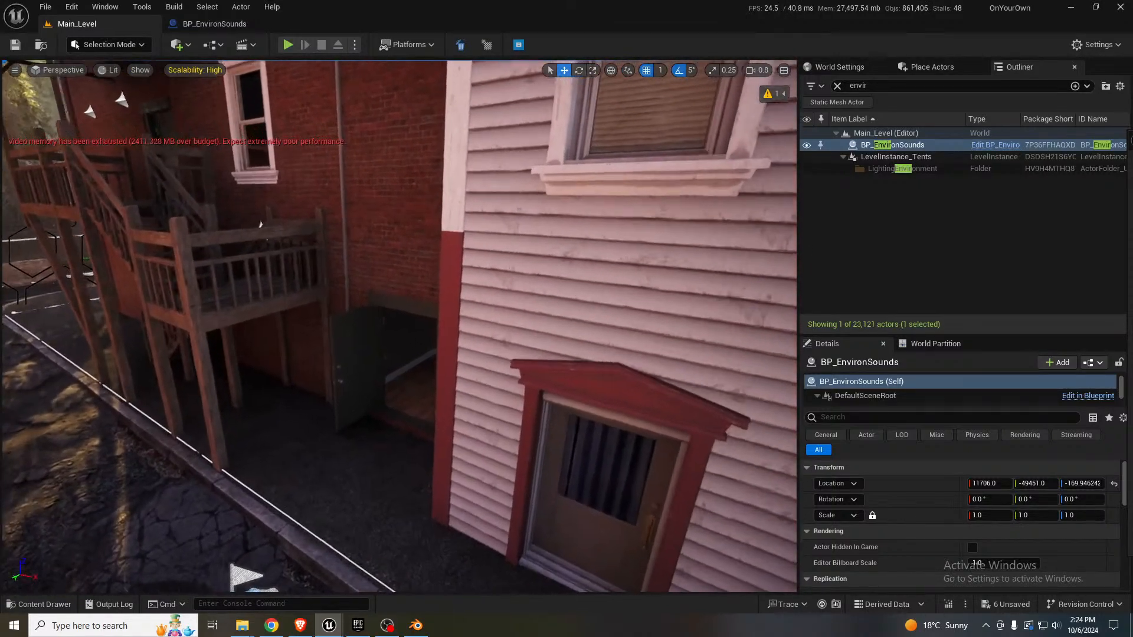
key(w)
scroll(484, 427, up, 4)
mouse_move(483, 427)
right_down()
mouse_move(472, 430)
mouse_move(484, 427)
right_up()
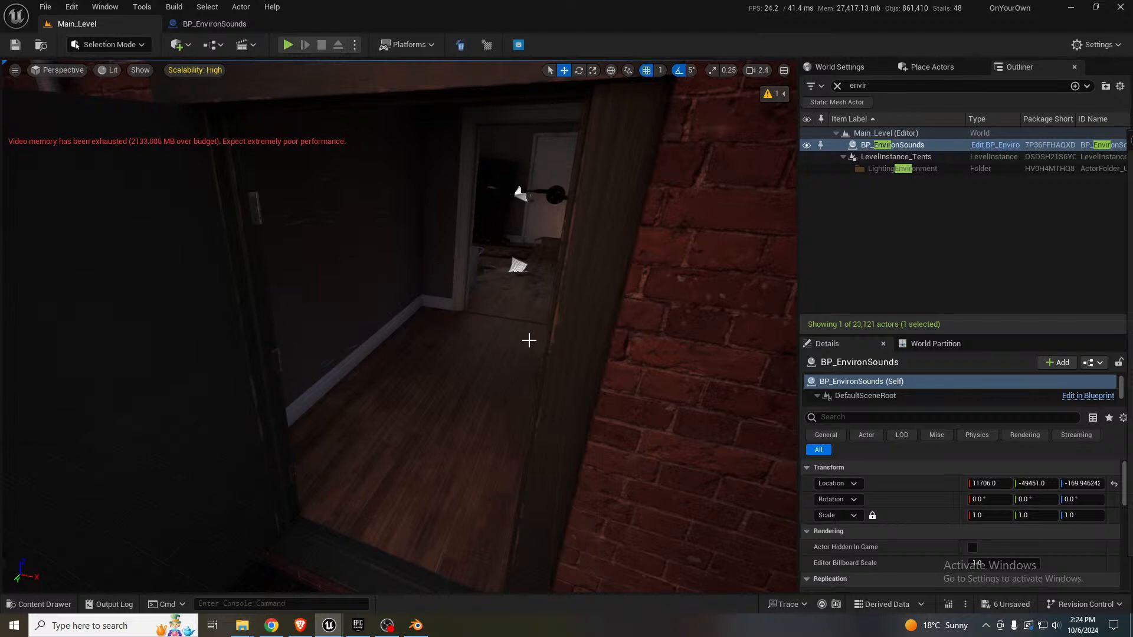
key(w)
right_drag(529, 340, 225, 348)
key(w)
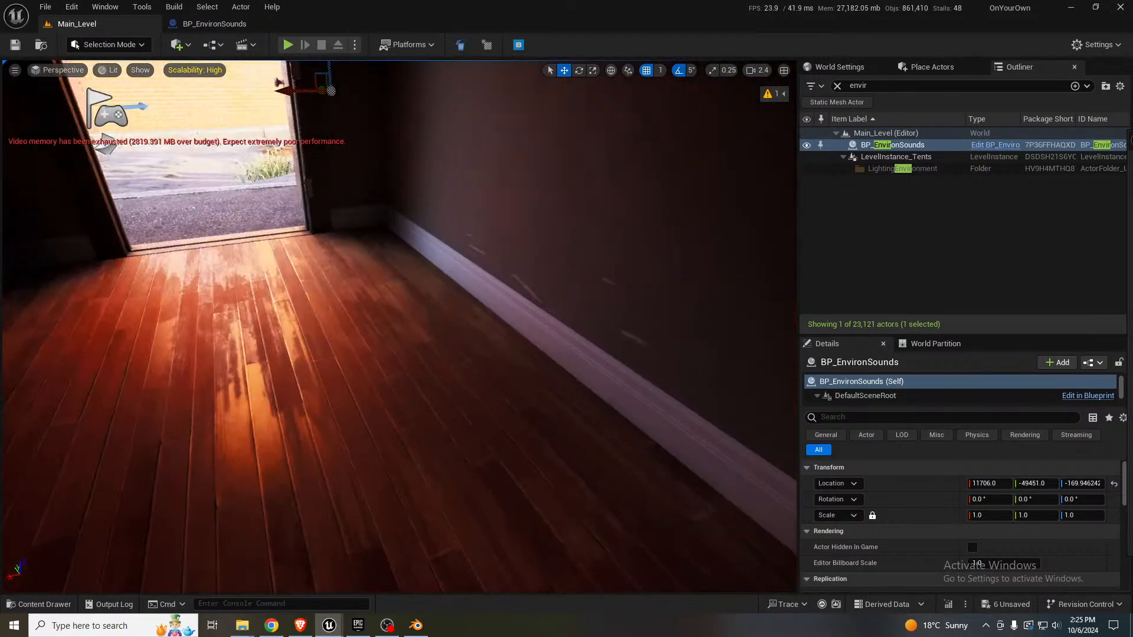
key(s)
right_drag(328, 303, 312, 263)
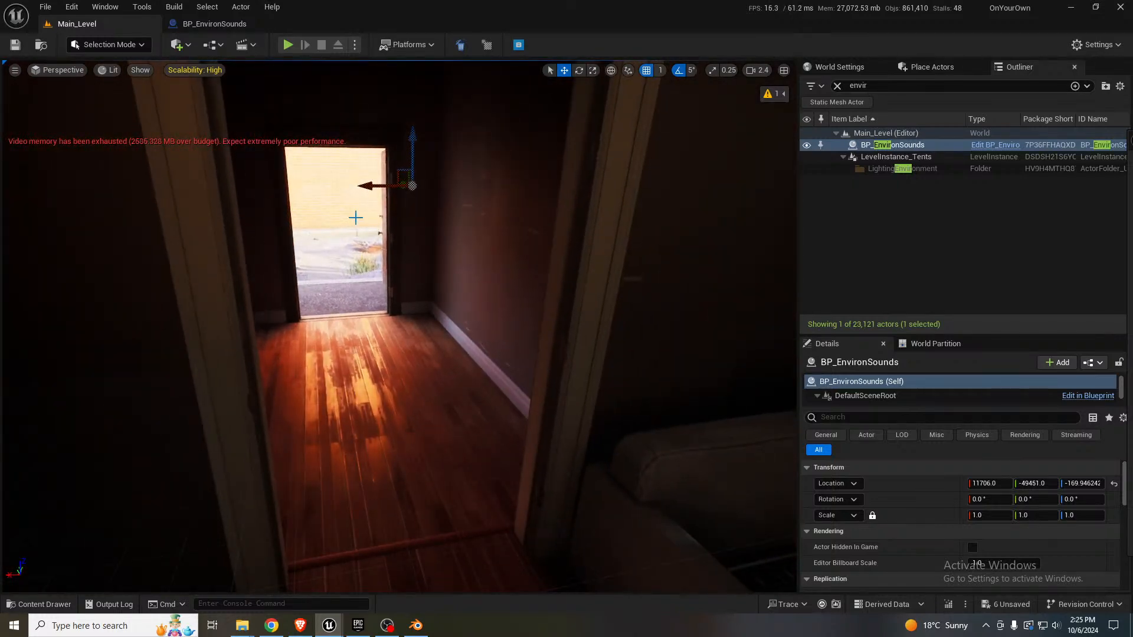
key(s)
right_drag(331, 280, 352, 149)
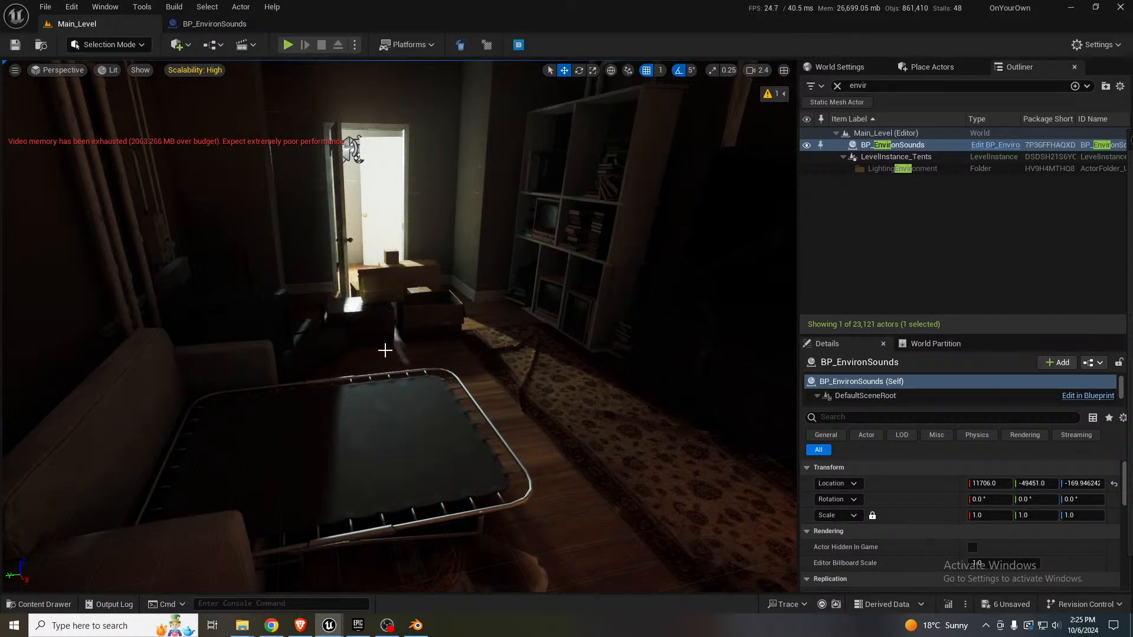
- Examine the sofa corner and the sunlit wooden hallway leading back to the open outside door
right_drag(371, 370, 131, 368)
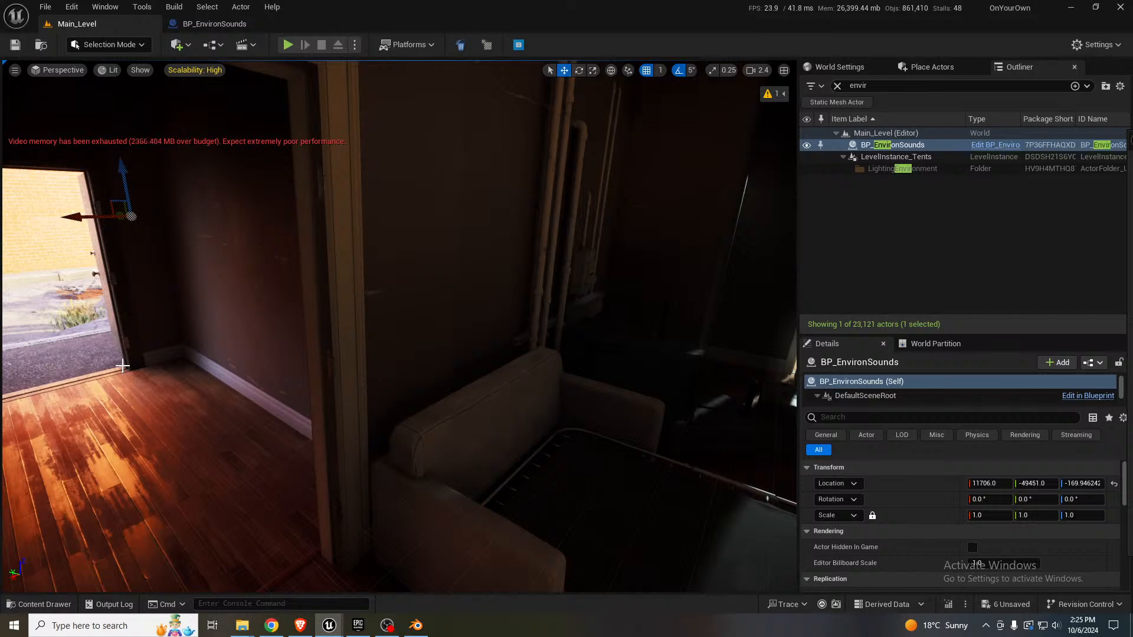
right_drag(246, 396, 101, 410)
scroll(100, 352, down, 1)
key(s)
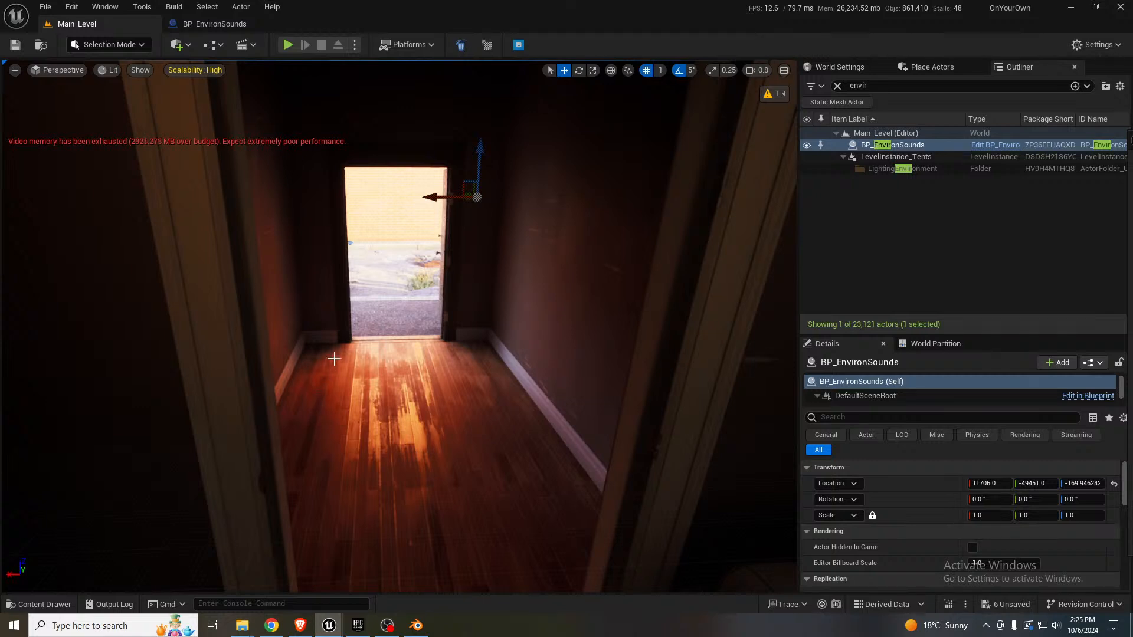
right_drag(352, 393, 405, 413)
key(s)
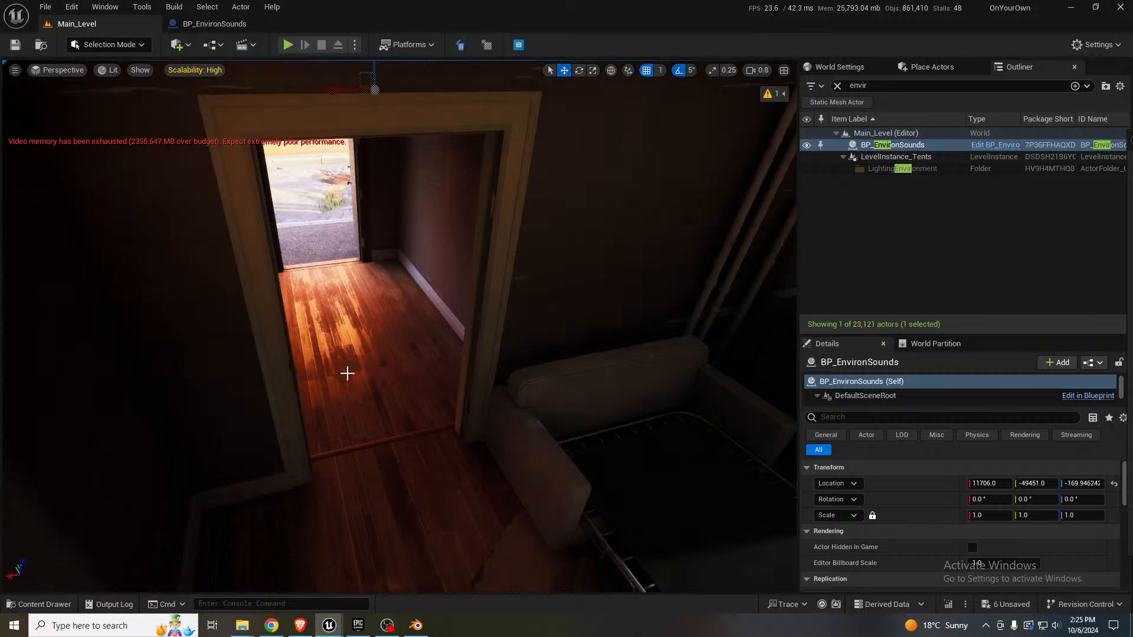
- Open the hotel interior level instance for editing at the two red doors near the staircase
mouse_move(415, 390)
right_down()
mouse_move(386, 340)
mouse_move(263, 320)
mouse_move(617, 357)
mouse_move(414, 390)
right_up()
key(w)
scroll(415, 390, up, 1)
scroll(415, 390, up, 2)
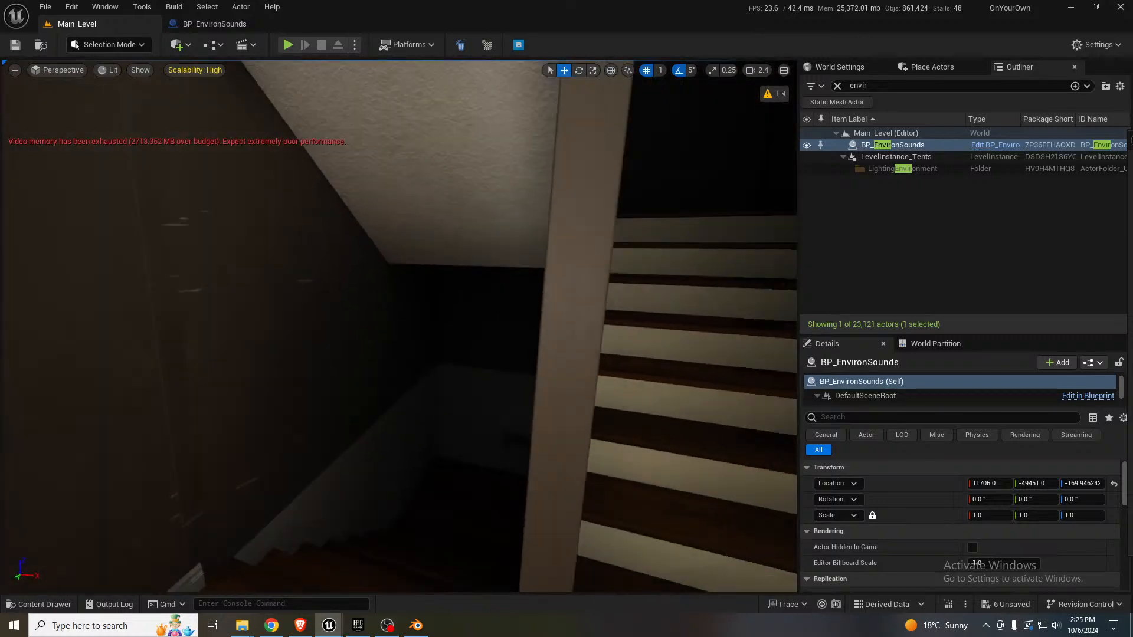
right_drag(399, 326, 655, 331)
right_drag(399, 326, 431, 336)
click(266, 361)
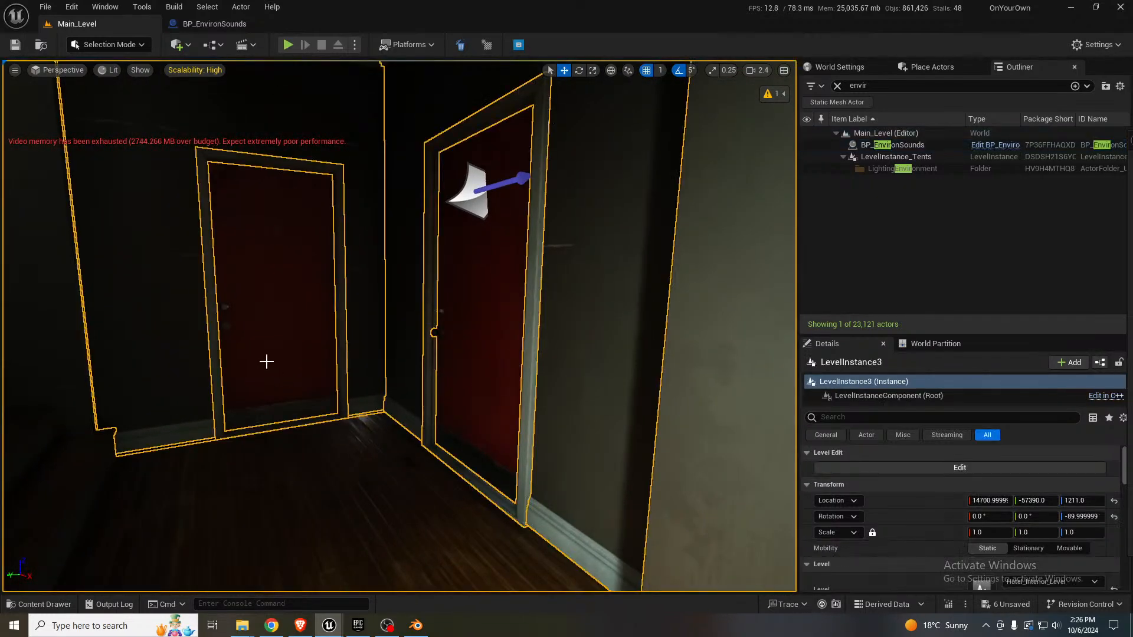
click(985, 469)
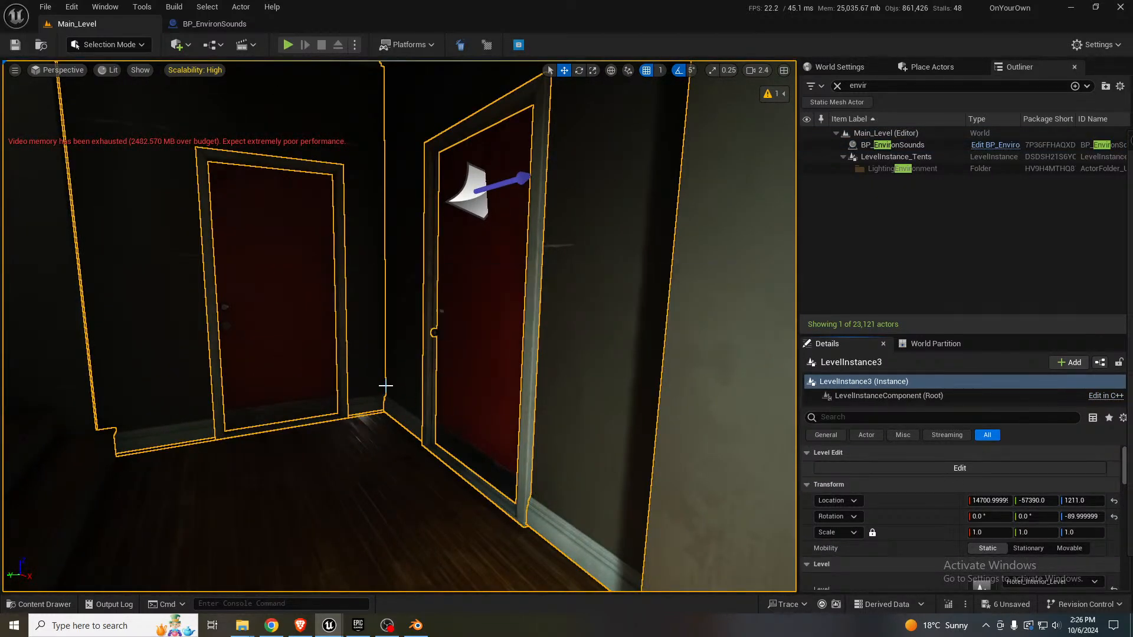
- Replace the static mesh of the red door on the far wall with SM_Door_Interior_42d
click(299, 319)
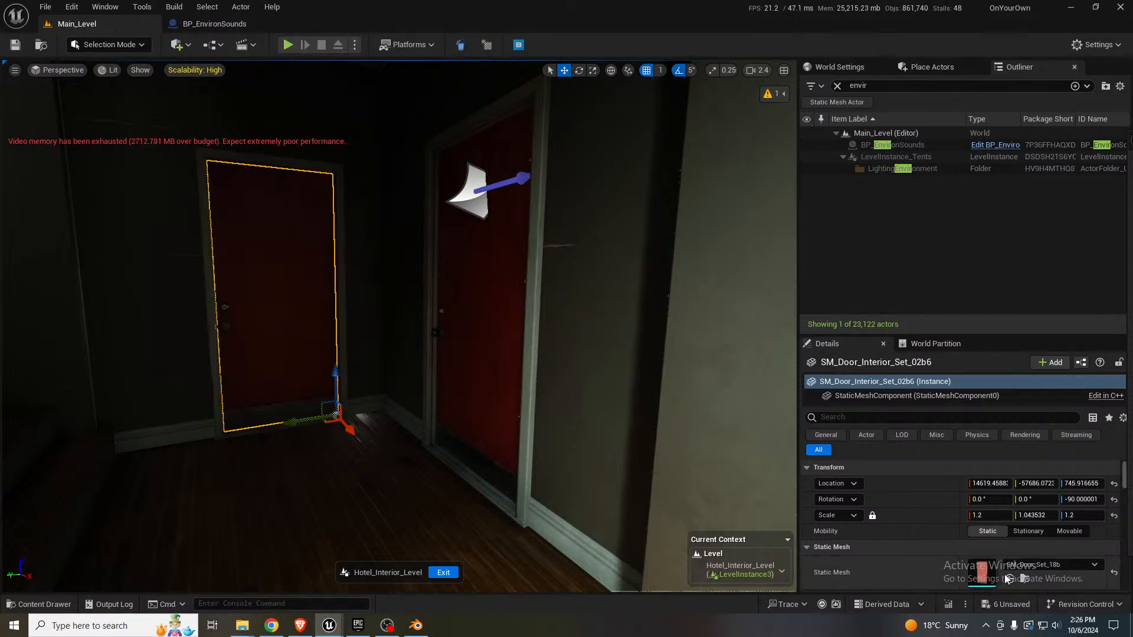
scroll(1050, 577, down, 2)
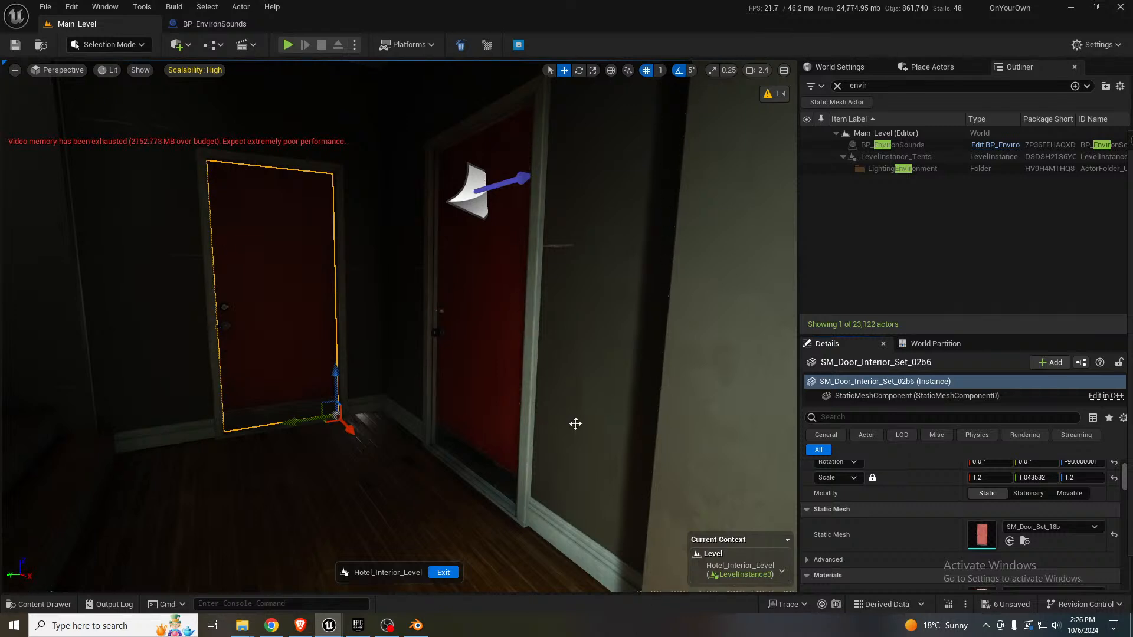
click(1010, 542)
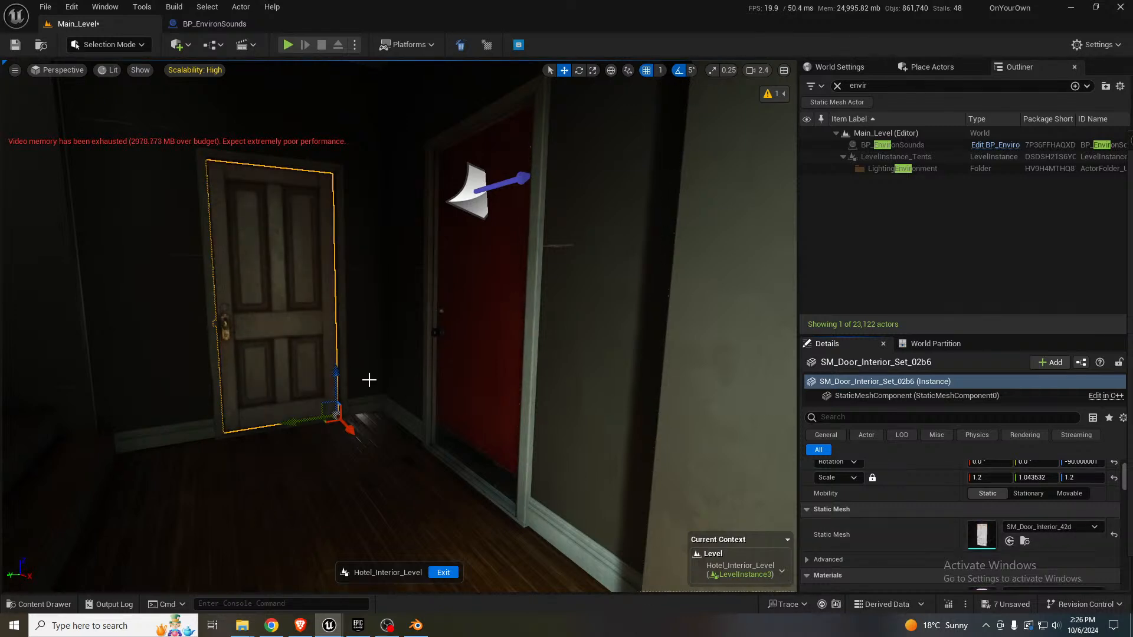
- Examine the replaced panelled door from close up and from farther back beside the staircase
right_drag(459, 423, 407, 386)
key(Escape)
key(s)
right_drag(459, 423, 434, 457)
key(w)
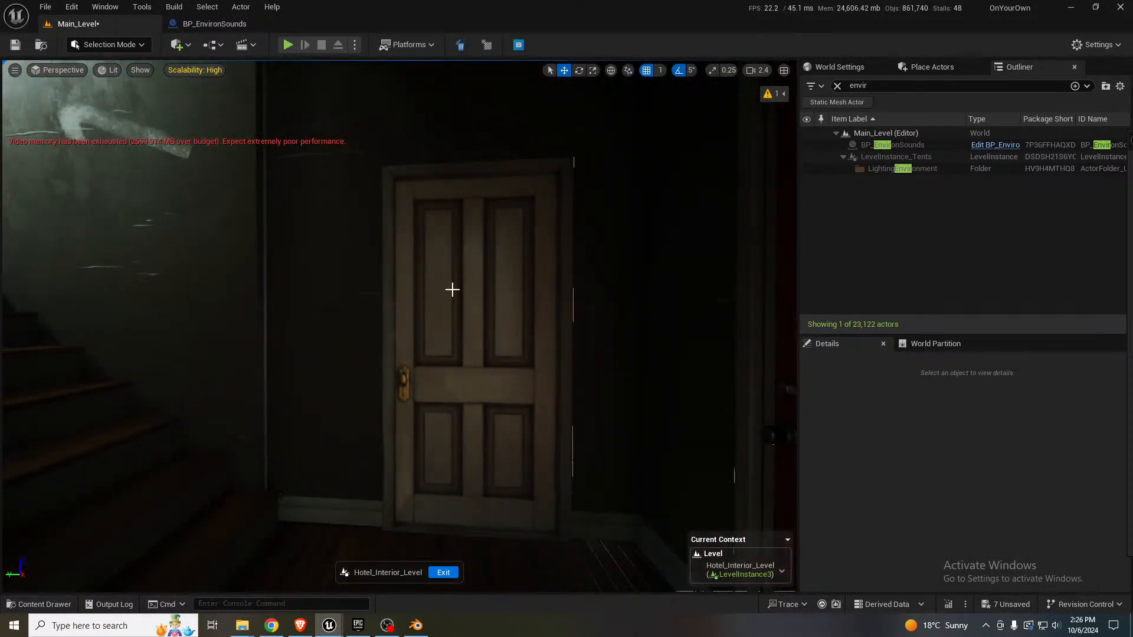
right_drag(358, 276, 432, 326)
key(s)
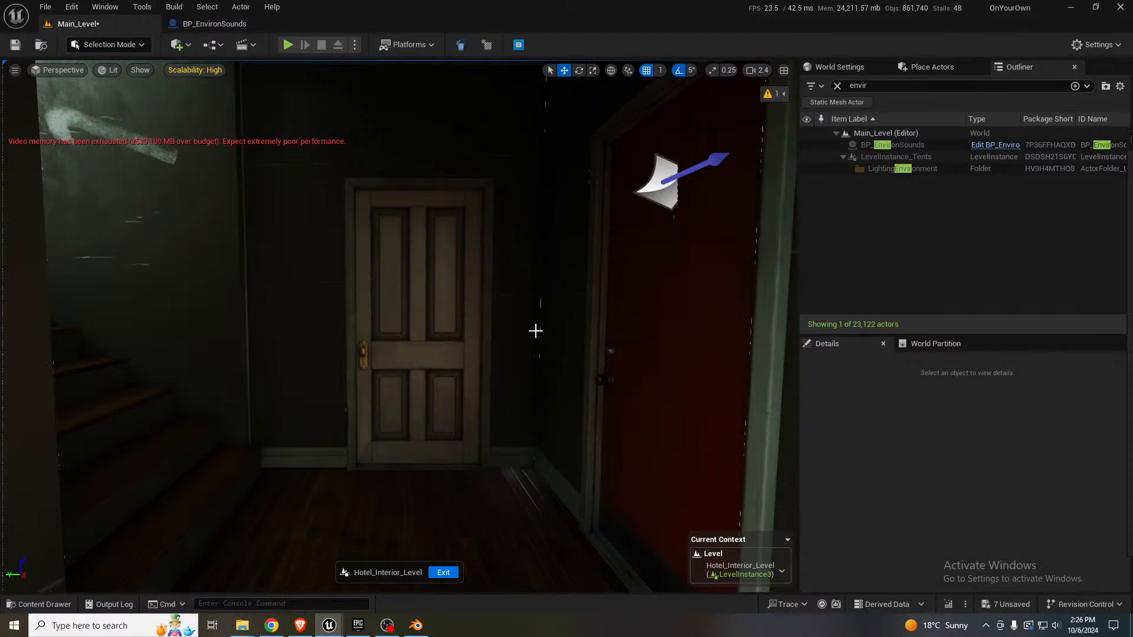
click(431, 351)
mouse_move(431, 352)
right_down()
mouse_move(445, 342)
mouse_move(440, 355)
right_up()
key(Escape)
key(w)
key(s)
- Select the panelled door and enlarge its property area to review the static mesh and material
click(426, 371)
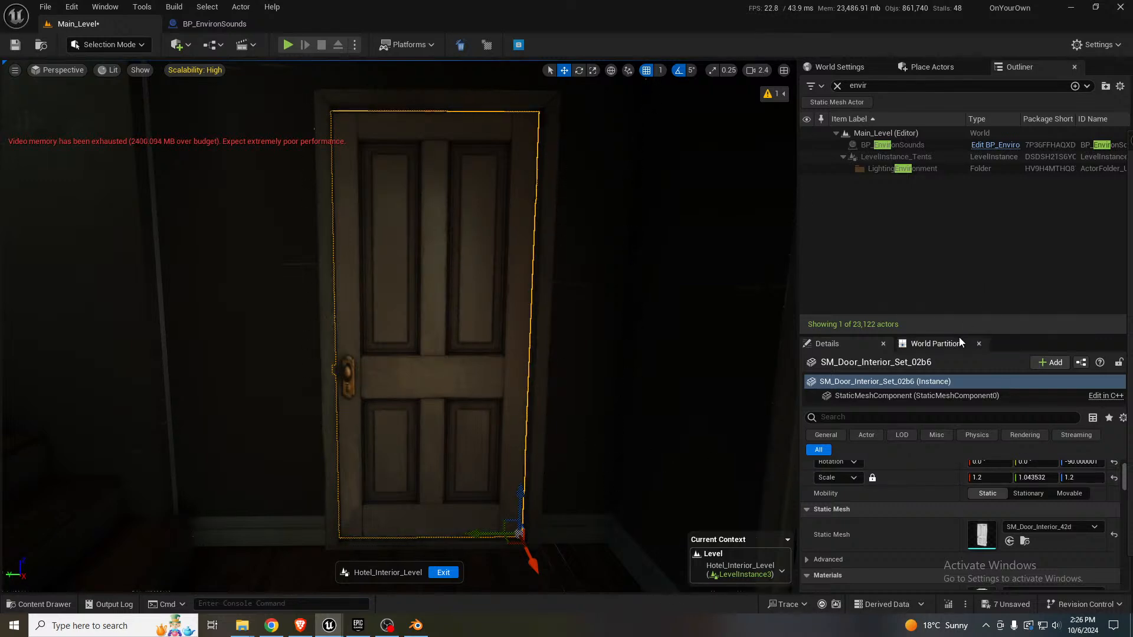
drag(957, 333, 888, 206)
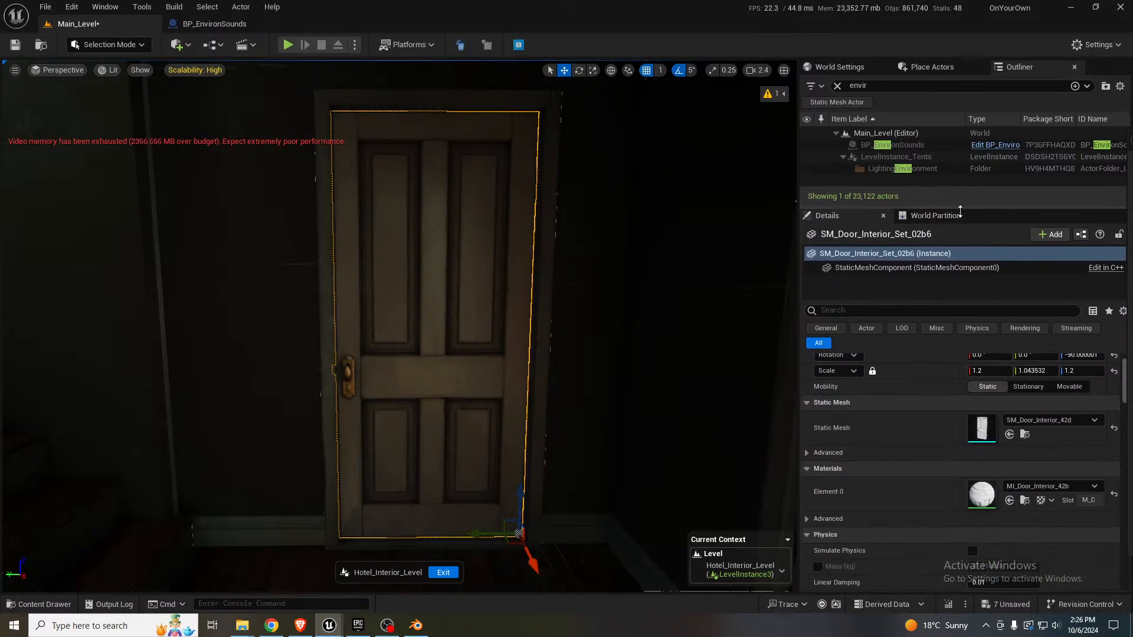
right_drag(542, 430, 543, 466)
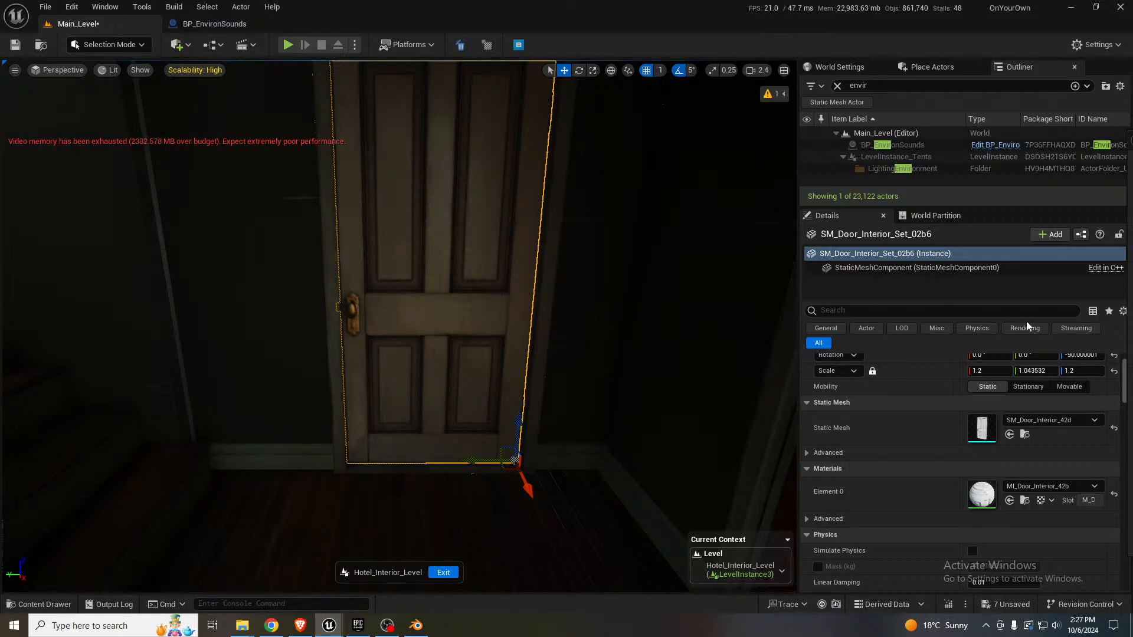
- Find the placeable actor with "door meta" and place a BP_Interactable_MetalDoor in front of the panelled door
click(929, 67)
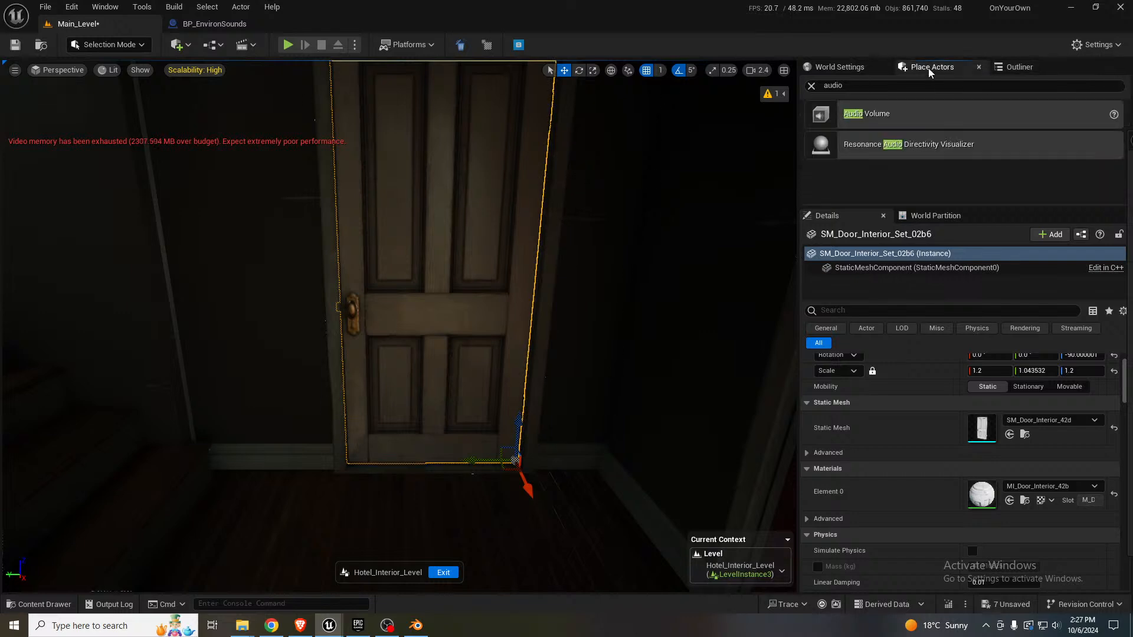
click(831, 85)
text(door)
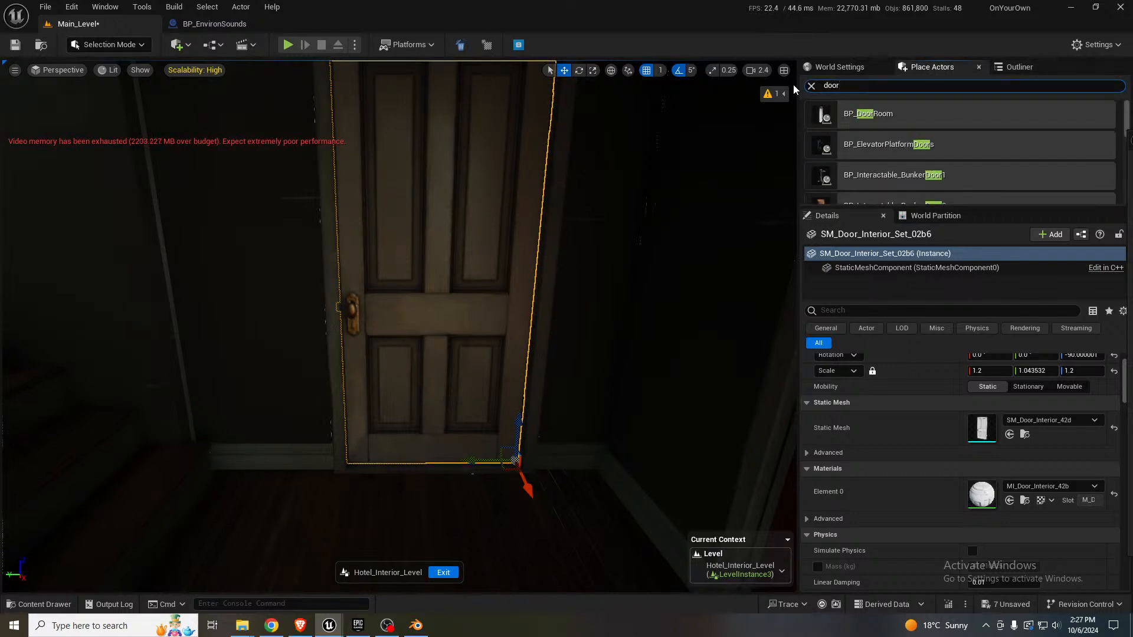
text( meta)
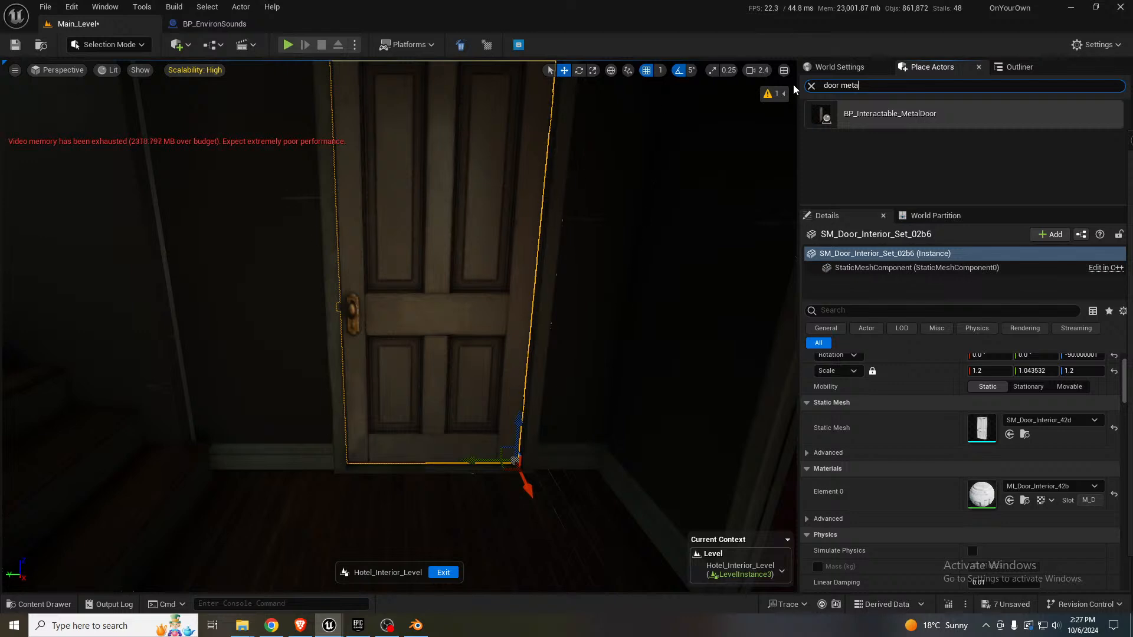
drag(887, 111, 525, 494)
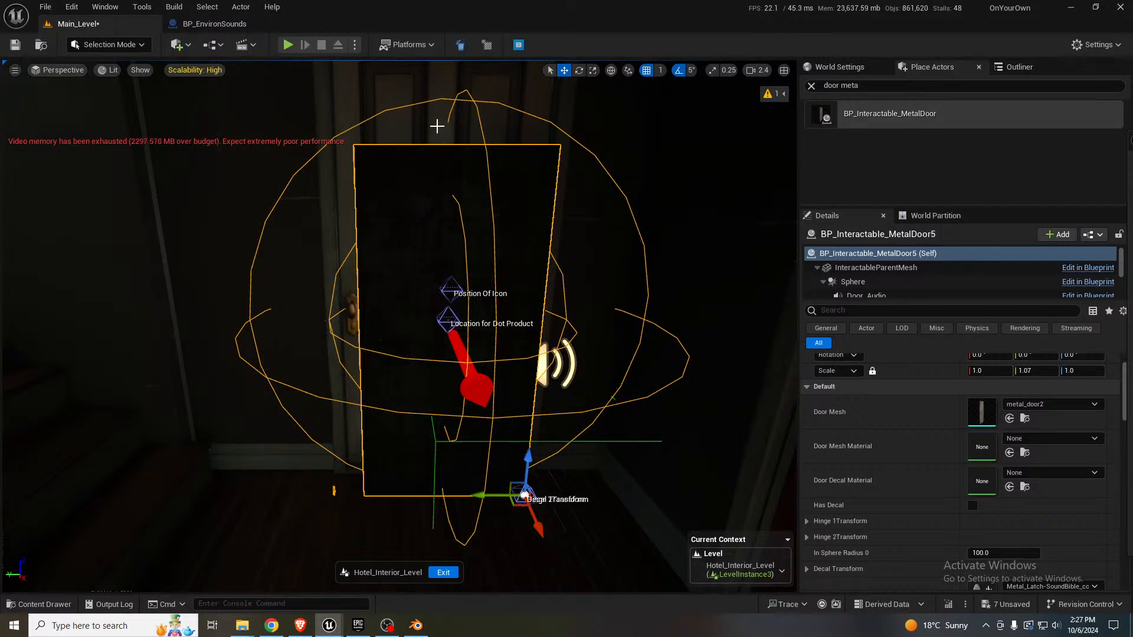
- Compare the panelled door with the placed metal door, and inspect the caution-taped elevator nearby
click(438, 126)
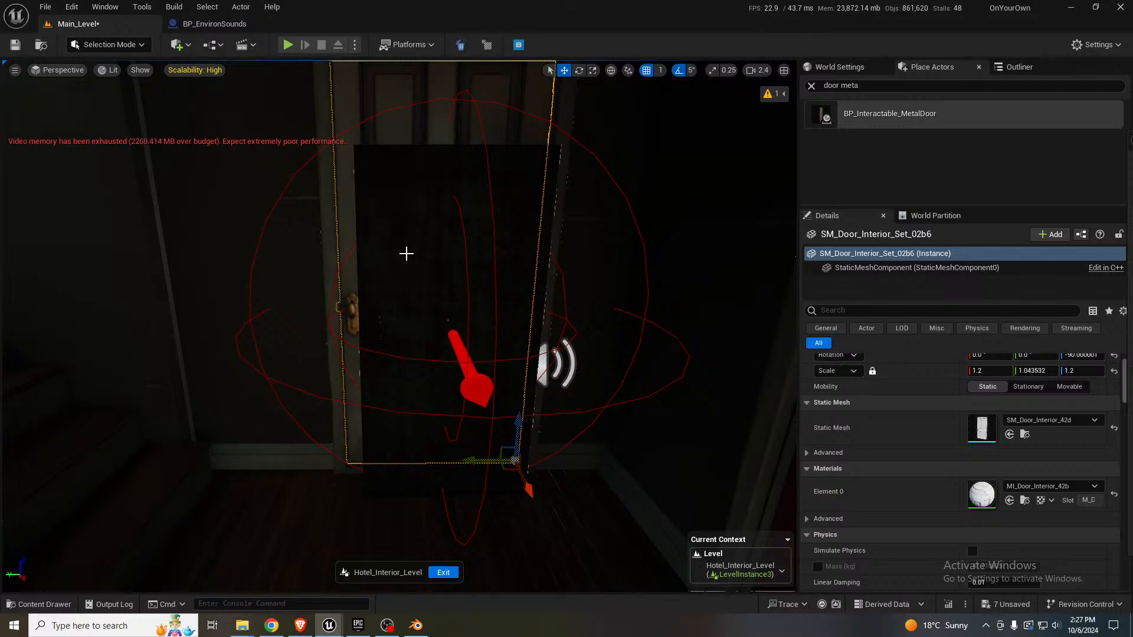
click(484, 298)
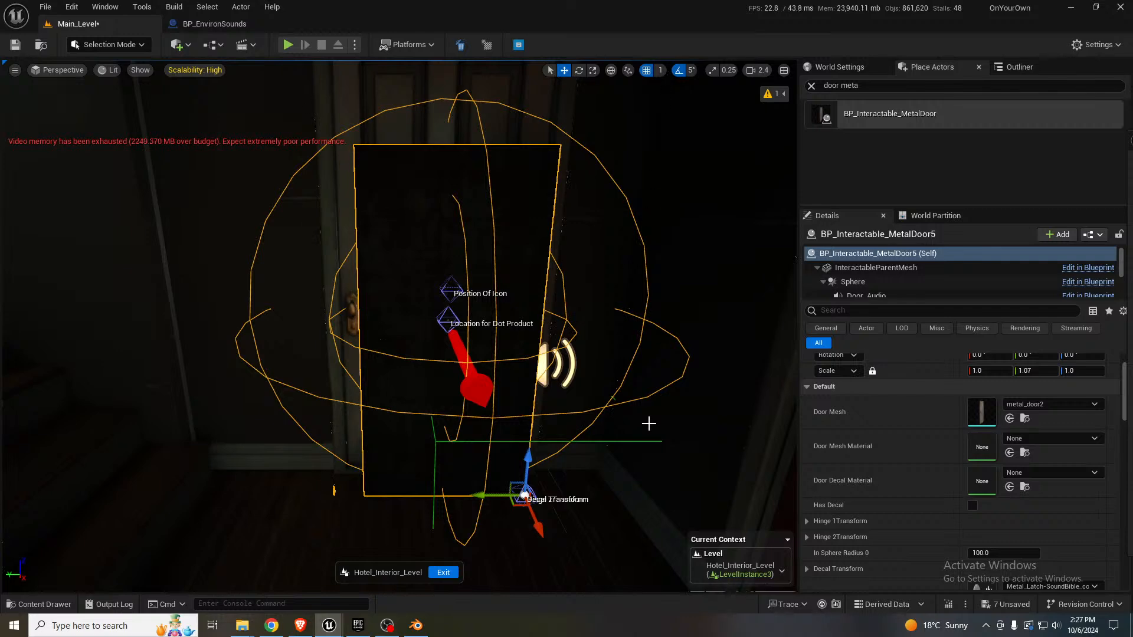
right_drag(648, 430, 319, 422)
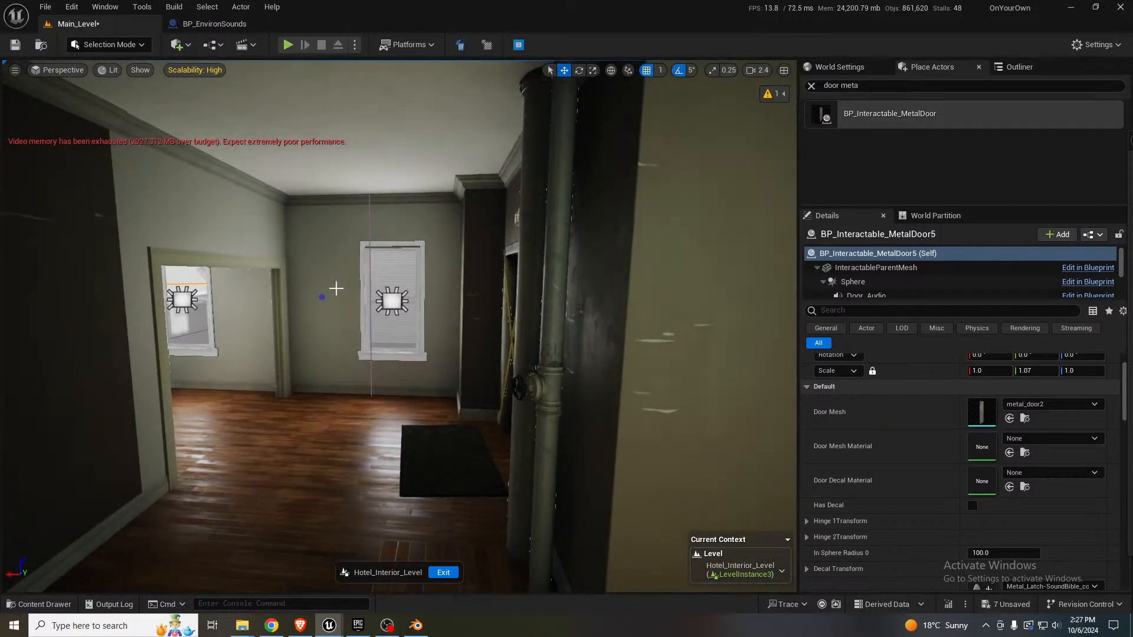
key(f)
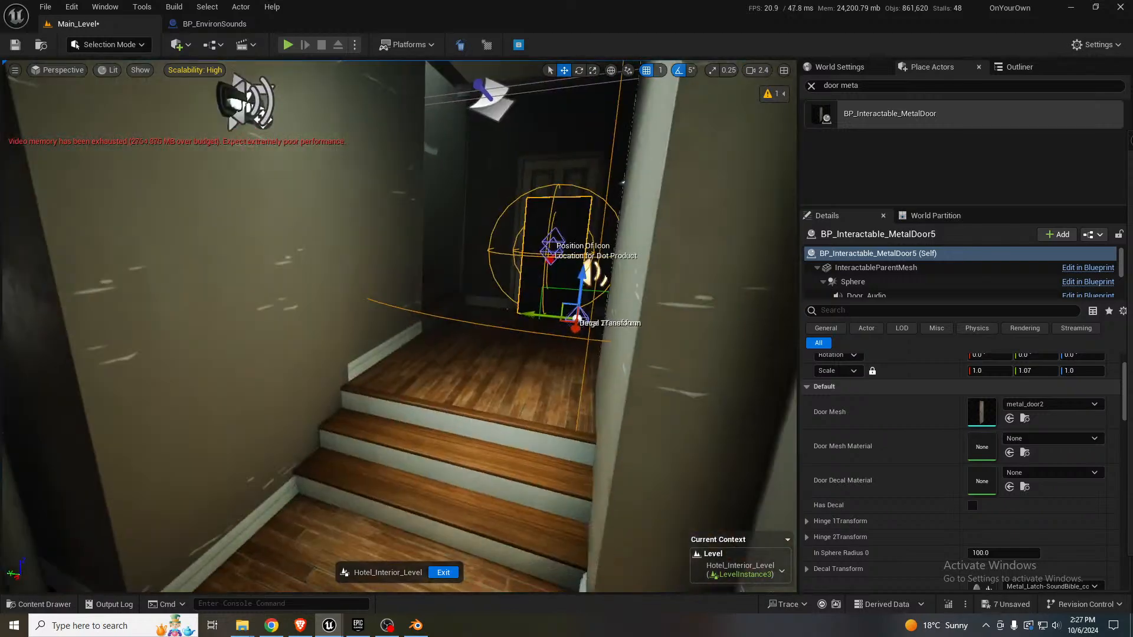
right_drag(448, 354, 254, 345)
right_drag(377, 302, 382, 302)
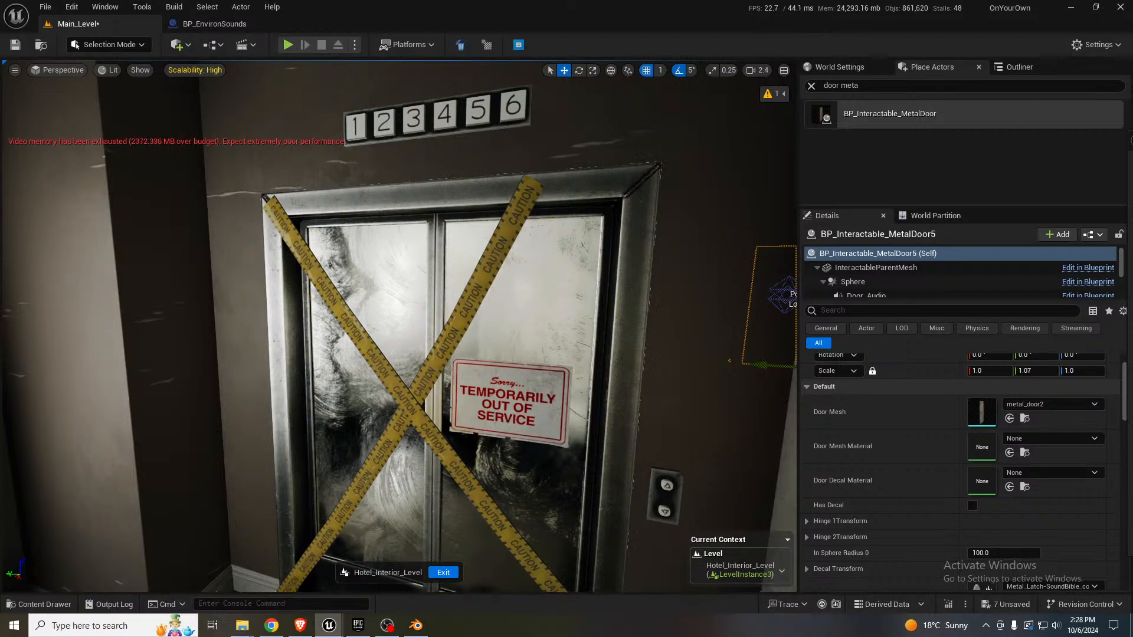
key(f)
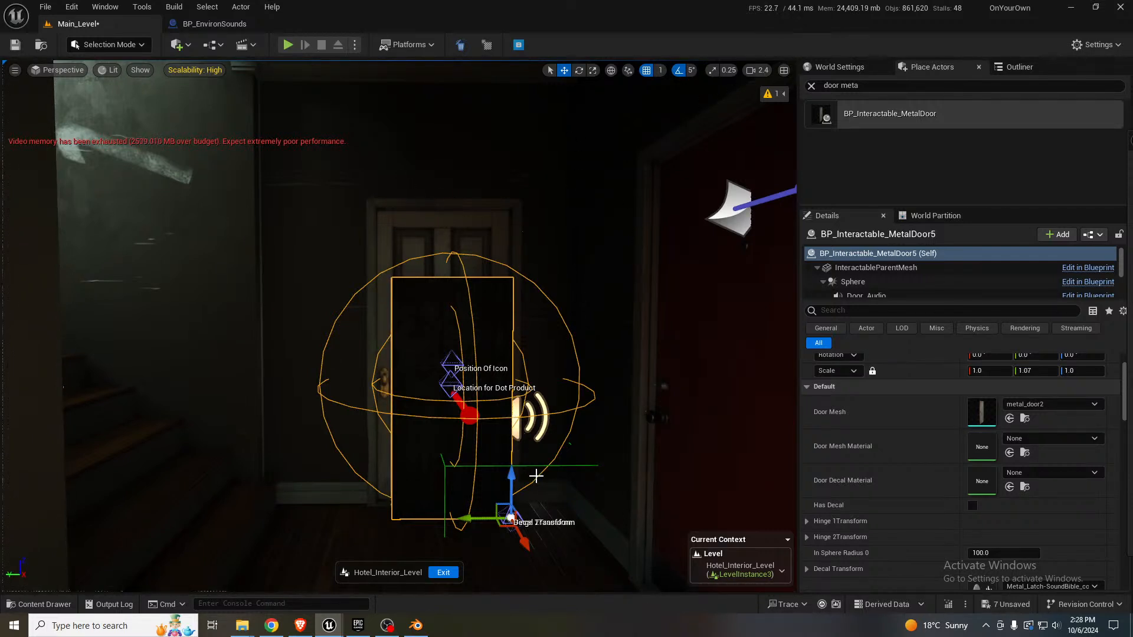
- Assign the panelled door's SM_Door_Interior_42d mesh as the Door Mesh of the placed interactable metal door
right_drag(547, 478, 551, 485)
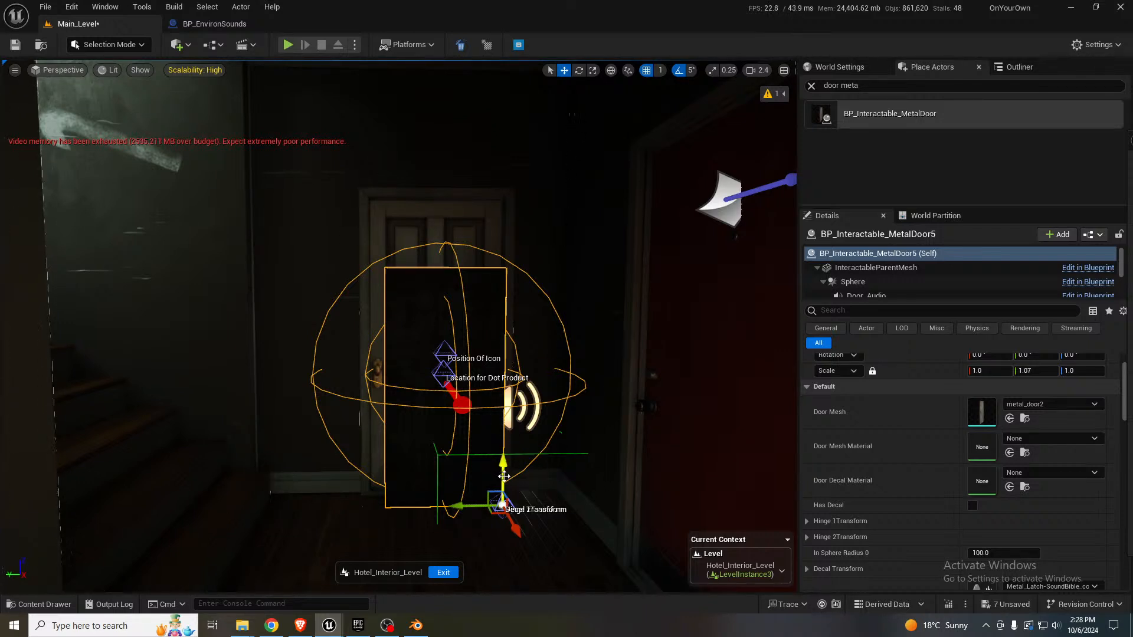
click(474, 238)
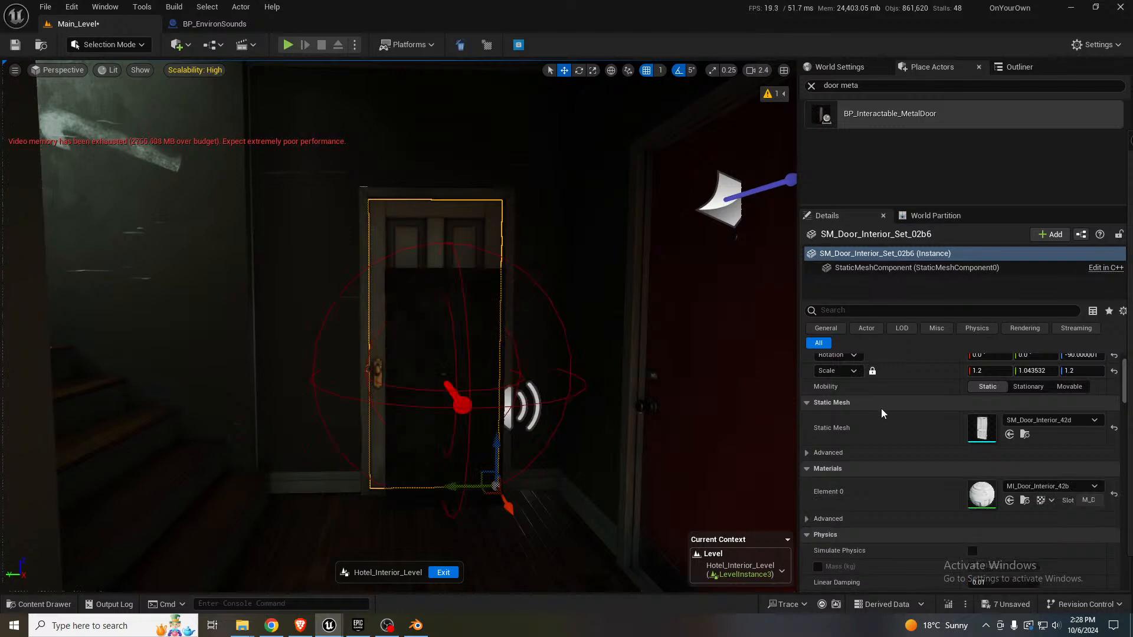
click(435, 308)
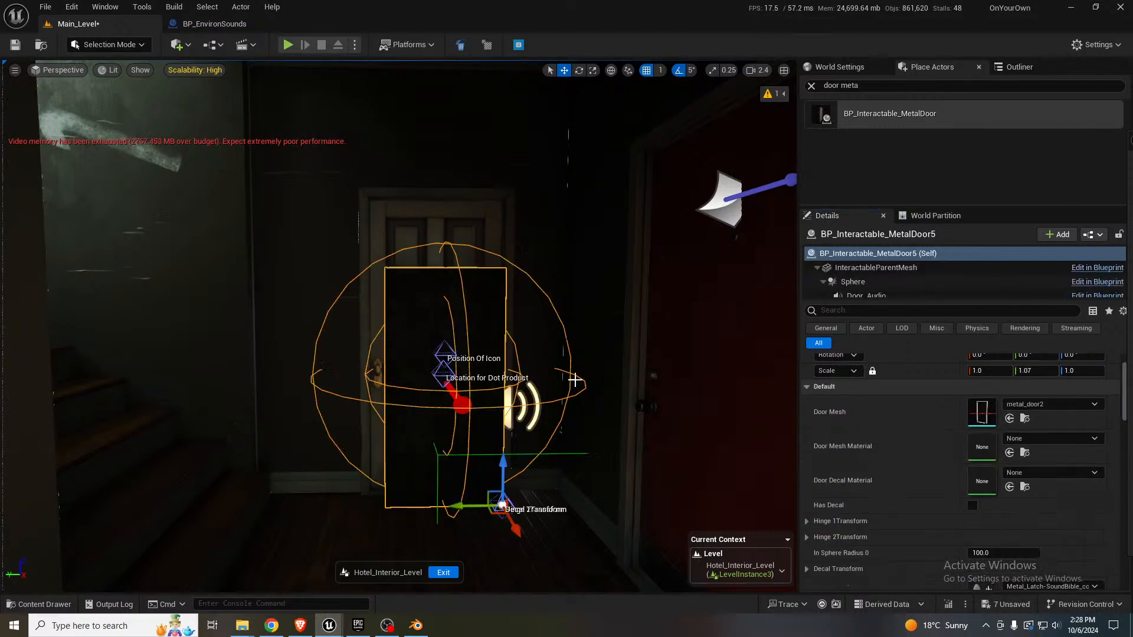
click(1010, 419)
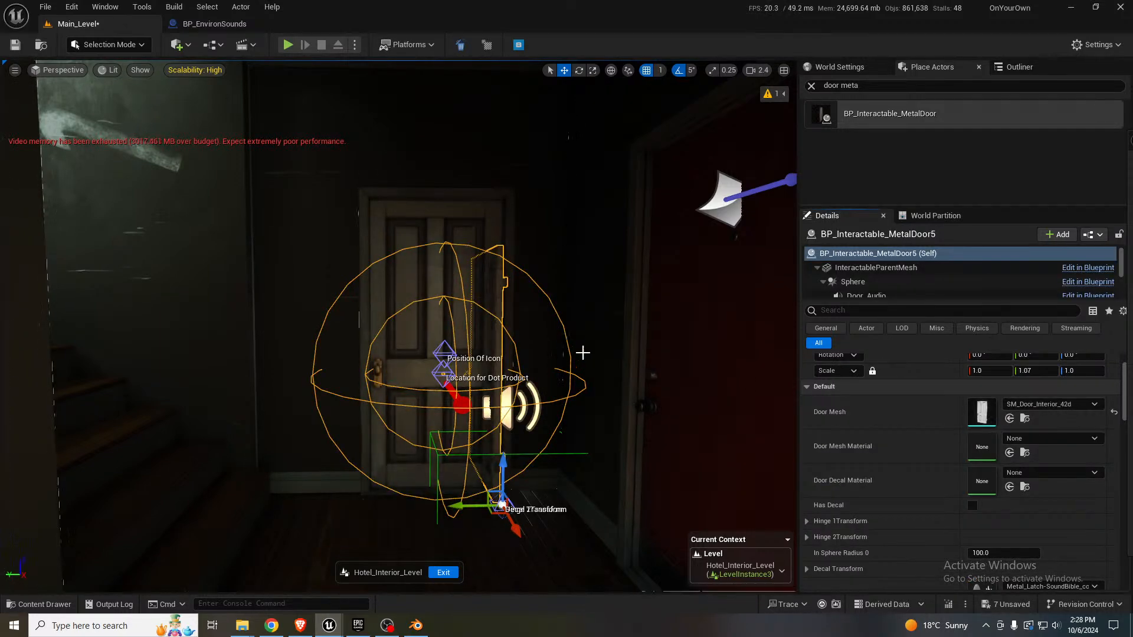
- Rotate the interactable door to about -90 degrees around Z so it faces the same way as the panelled door
right_drag(582, 352, 582, 392)
key(w)
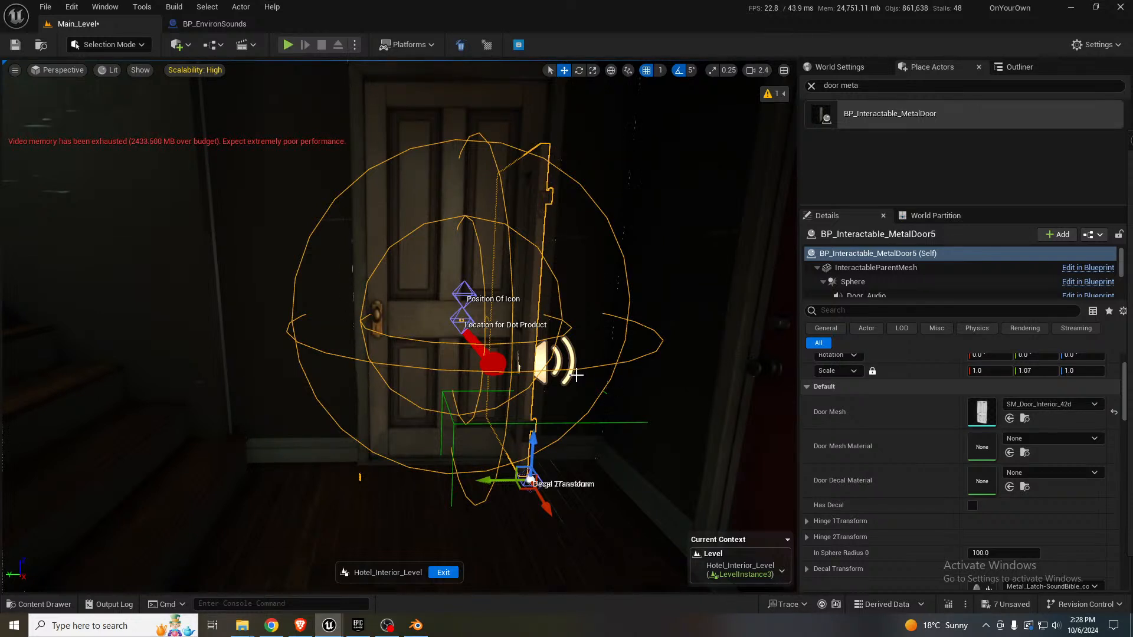
key(e)
drag(503, 503, 568, 510)
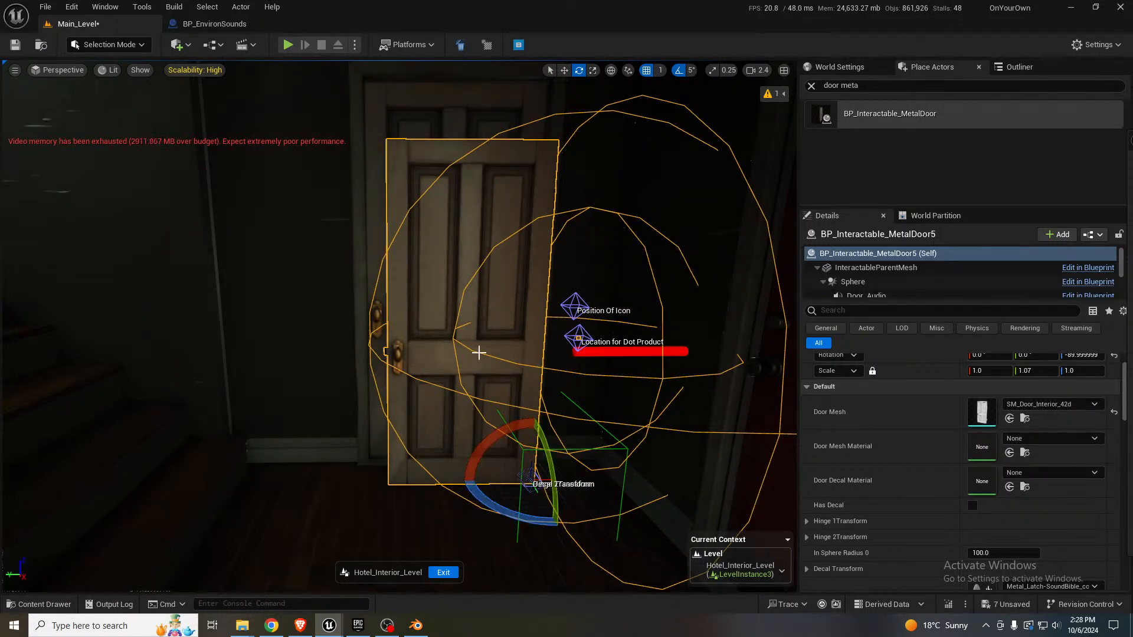
- Compare the interactable door's transform with the panelled door's and set its scale to 1.2 on all three axes
right_drag(478, 351, 480, 270)
key(w)
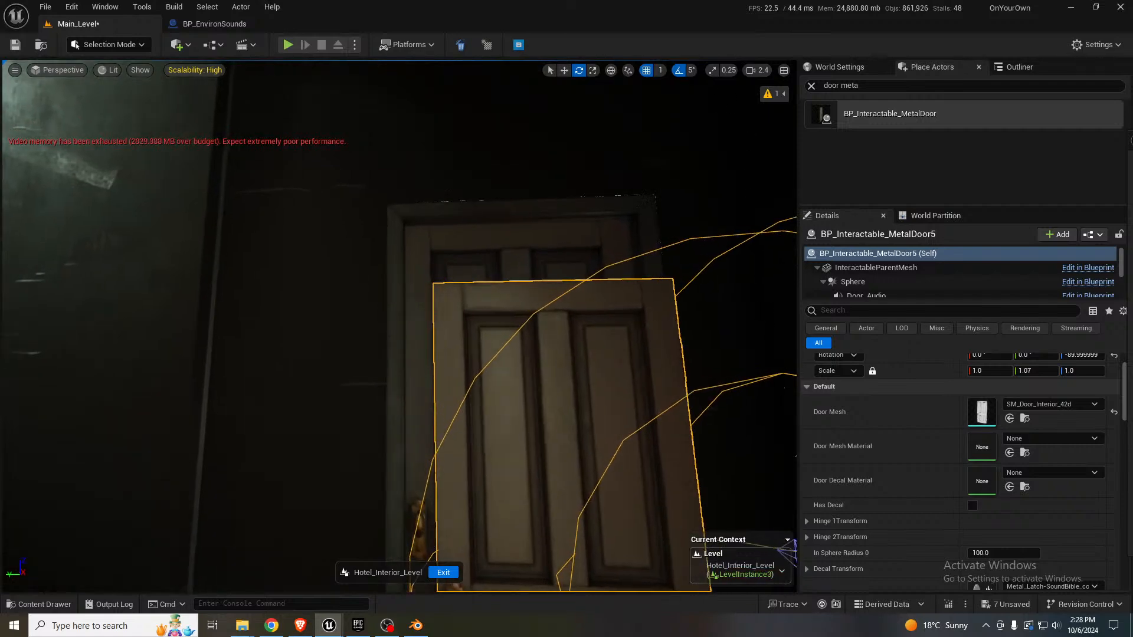
click(489, 260)
click(565, 408)
scroll(1043, 439, up, 2)
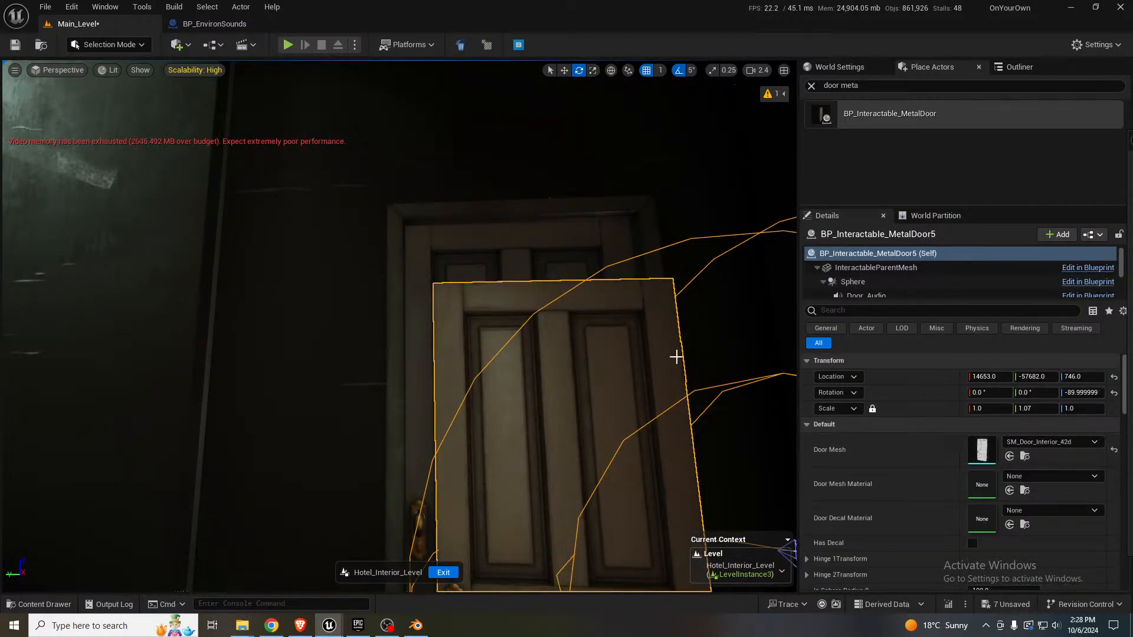
scroll(899, 470, down, 2)
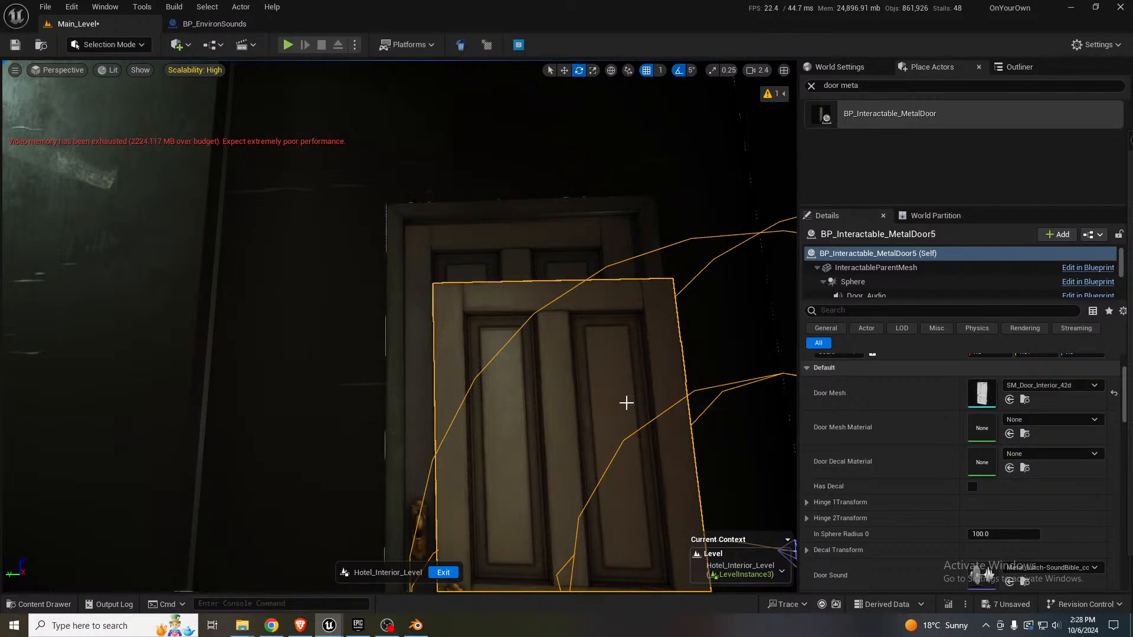
click(524, 266)
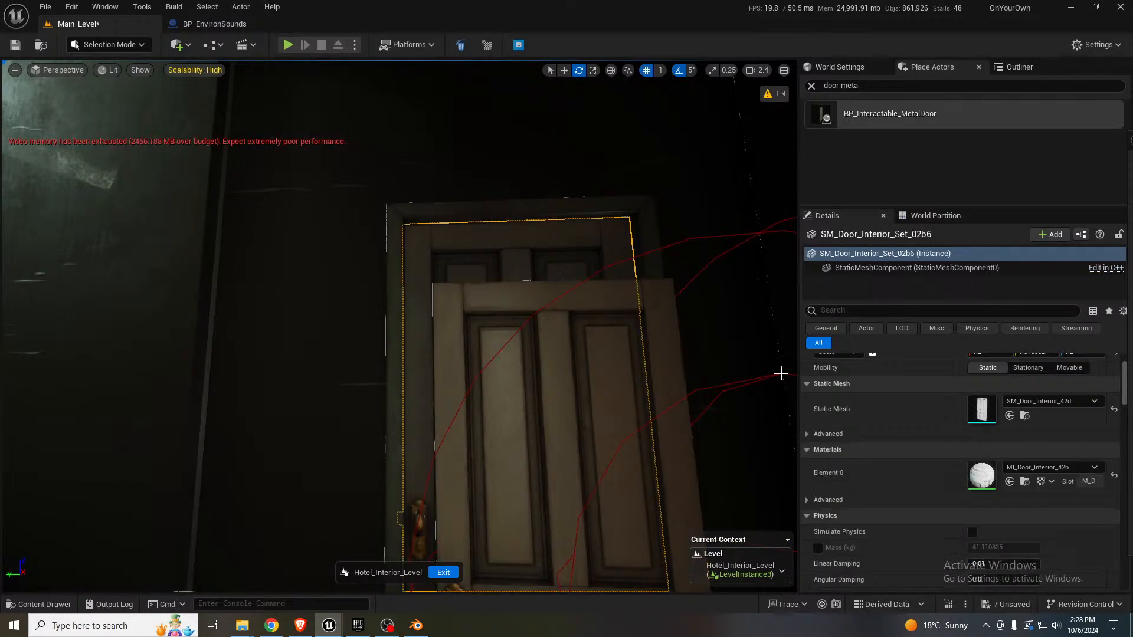
scroll(964, 430, up, 2)
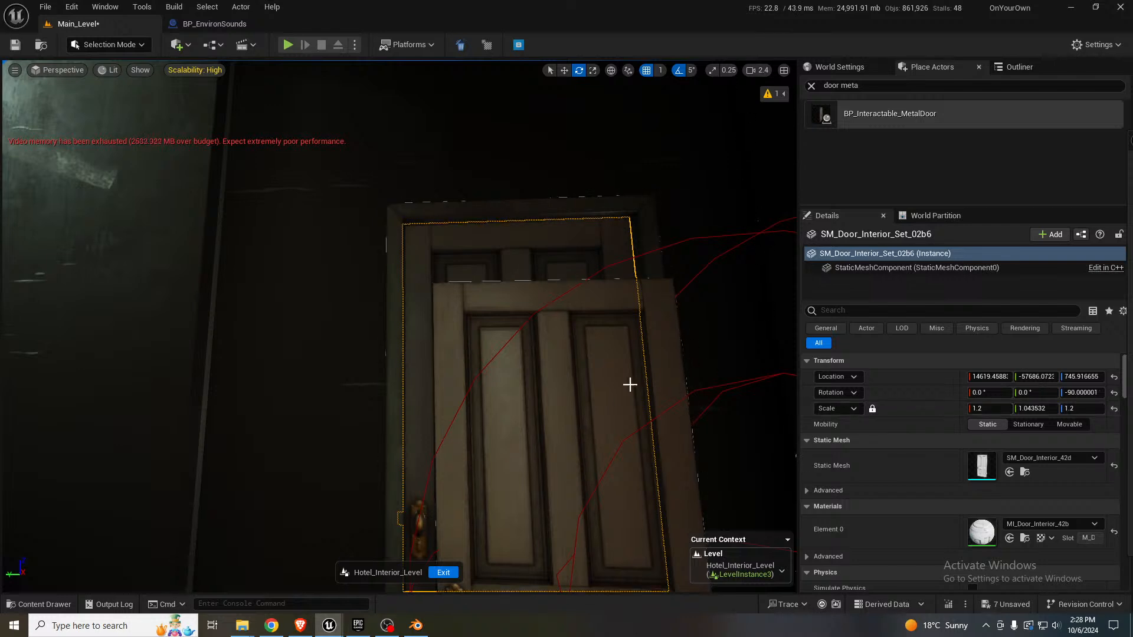
click(539, 422)
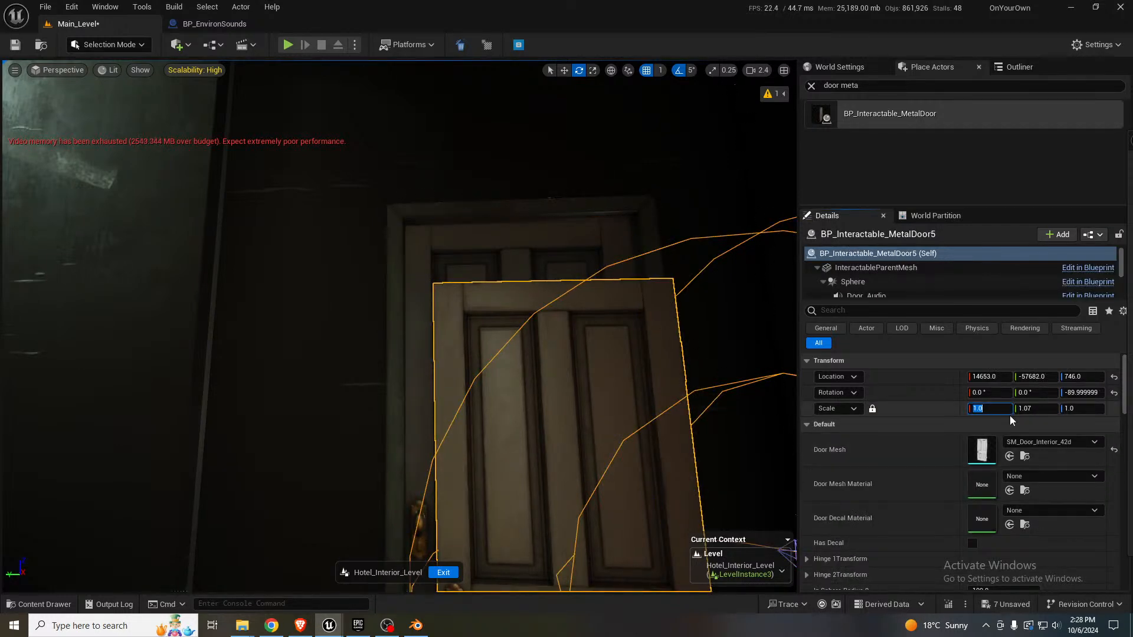
key(Return)
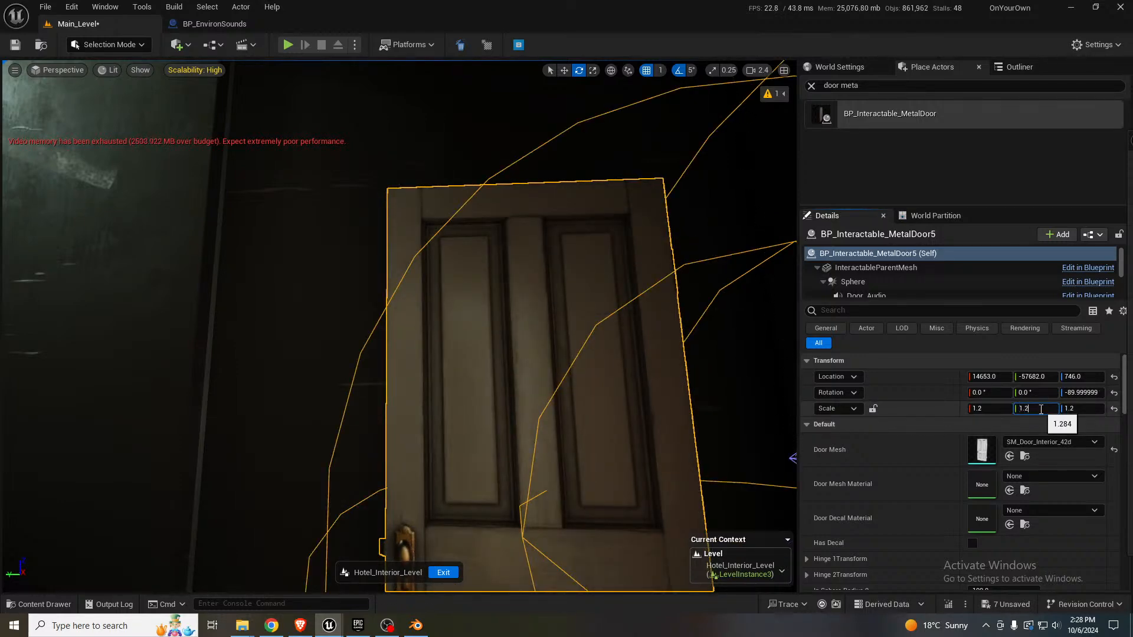
key(Return)
- Move the interactable door into the panelled door's position in the frame, at about 14616, -57688, 746
right_drag(714, 395, 600, 416)
key(w)
mouse_move(568, 477)
mouse_down()
mouse_move(498, 441)
mouse_move(552, 475)
mouse_up()
right_drag(341, 303, 285, 294)
click(341, 321)
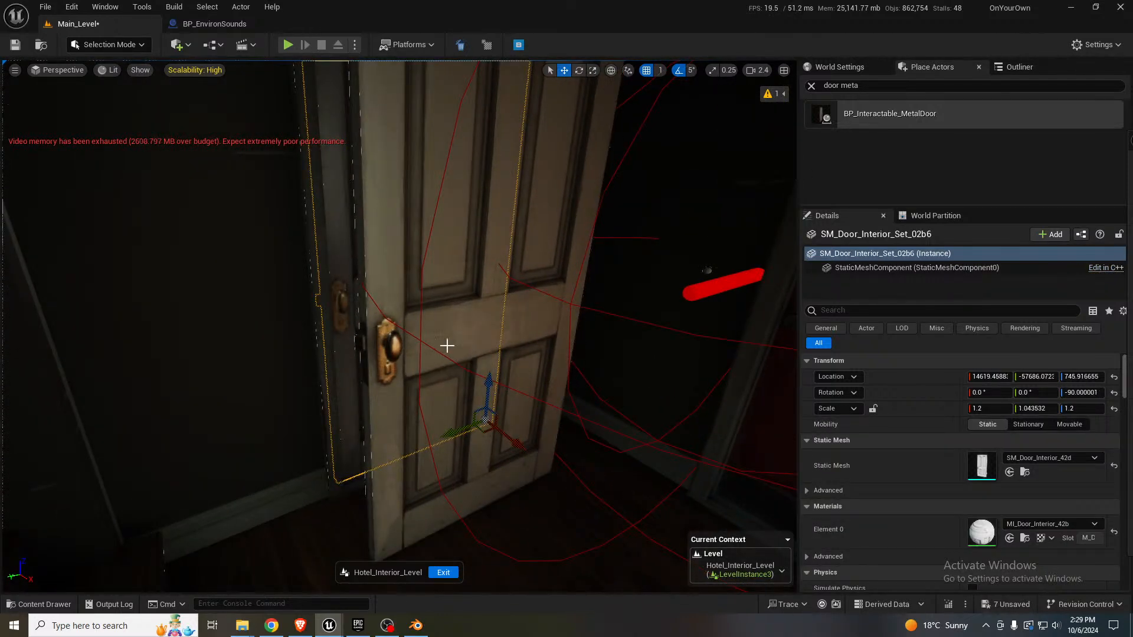
click(447, 346)
drag(540, 475, 482, 423)
right_drag(483, 423, 542, 326)
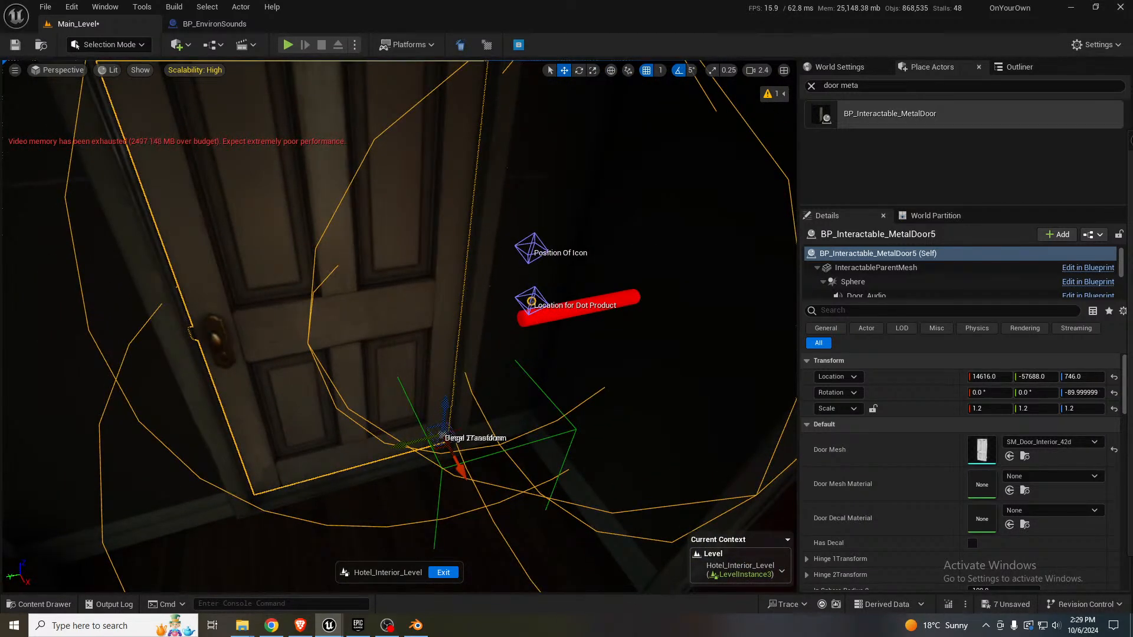
- Reposition the interactable door's Location for Dot Product point from beside the door onto the door knob
click(531, 302)
drag(528, 307, 202, 300)
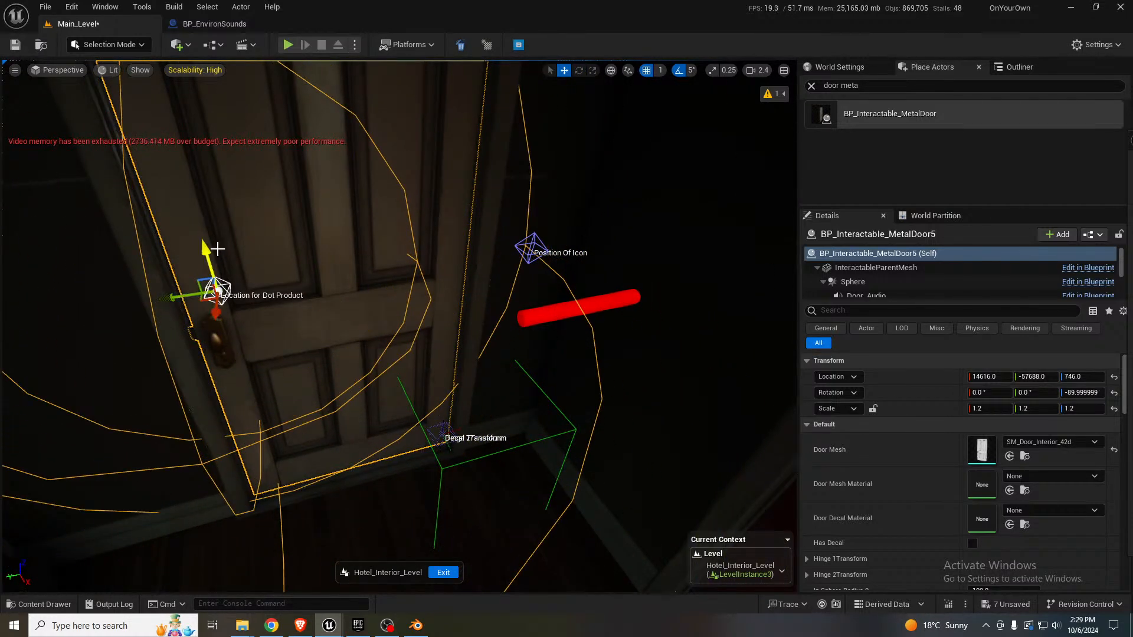
drag(206, 258, 200, 347)
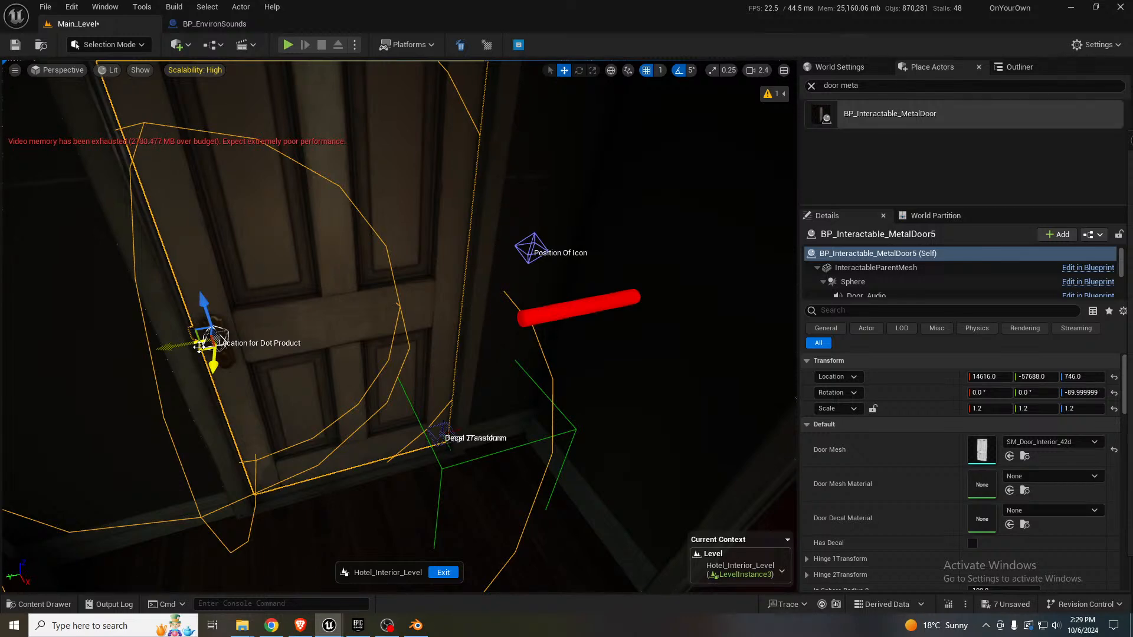
key(w)
right_drag(250, 339, 339, 283)
scroll(251, 340, down, 5)
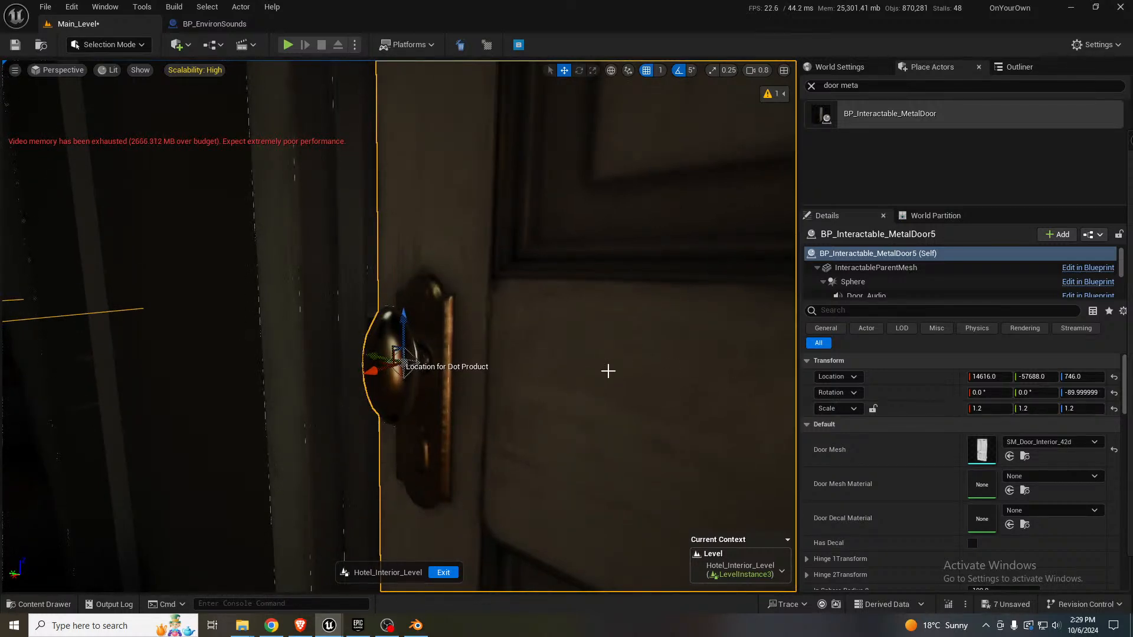
- Switch the viewport to Unlit and align the interactable door with the frame's hinge corner at location 14620, -57686, 749
right_drag(607, 372, 571, 419)
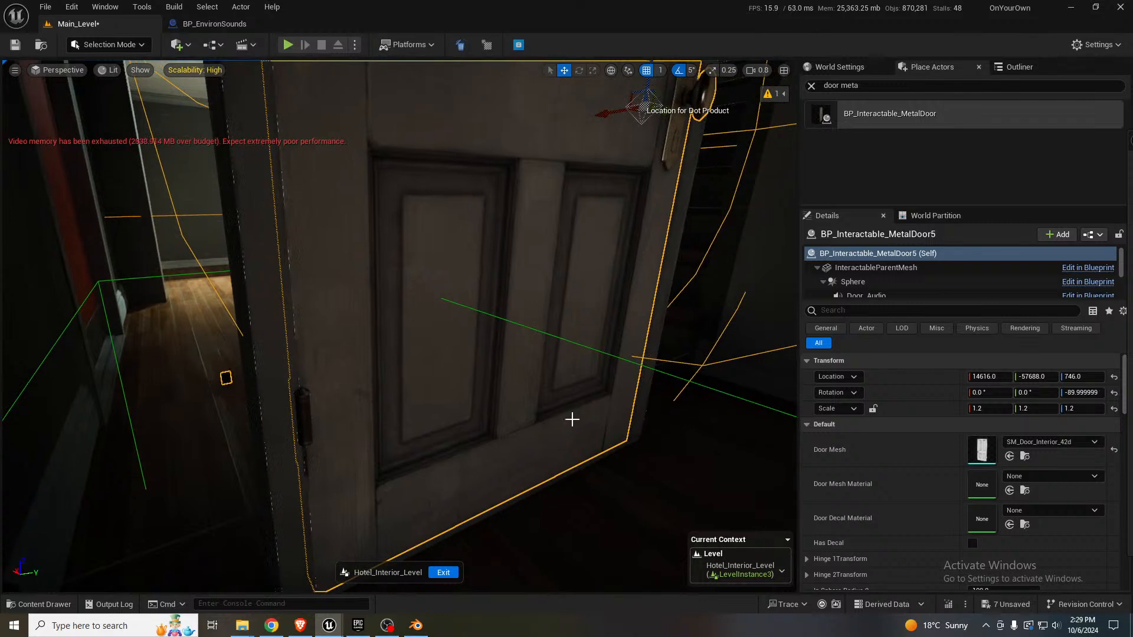
right_drag(407, 425, 404, 451)
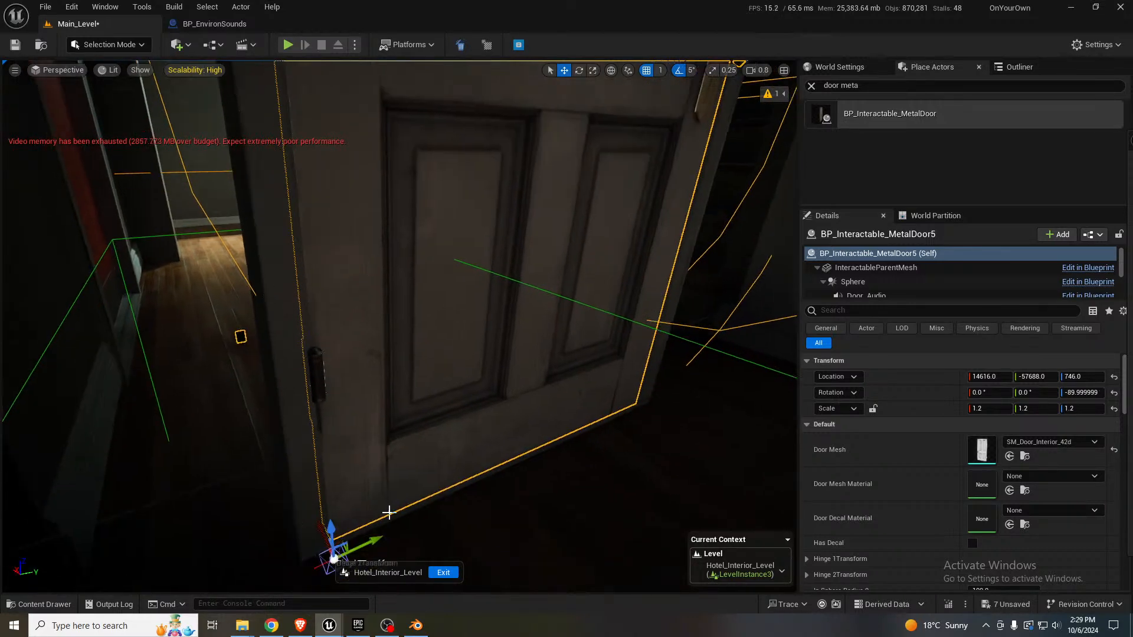
drag(378, 534, 315, 503)
key(alt+3)
right_drag(476, 410, 452, 460)
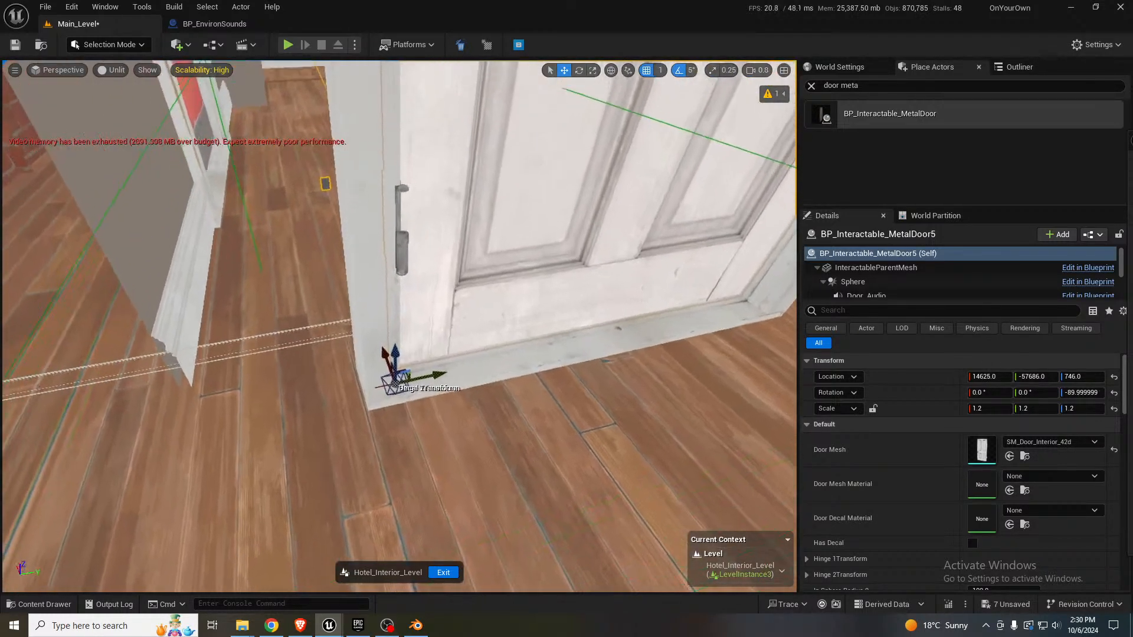
scroll(431, 424, up, 4)
drag(369, 443, 382, 472)
right_drag(466, 401, 431, 389)
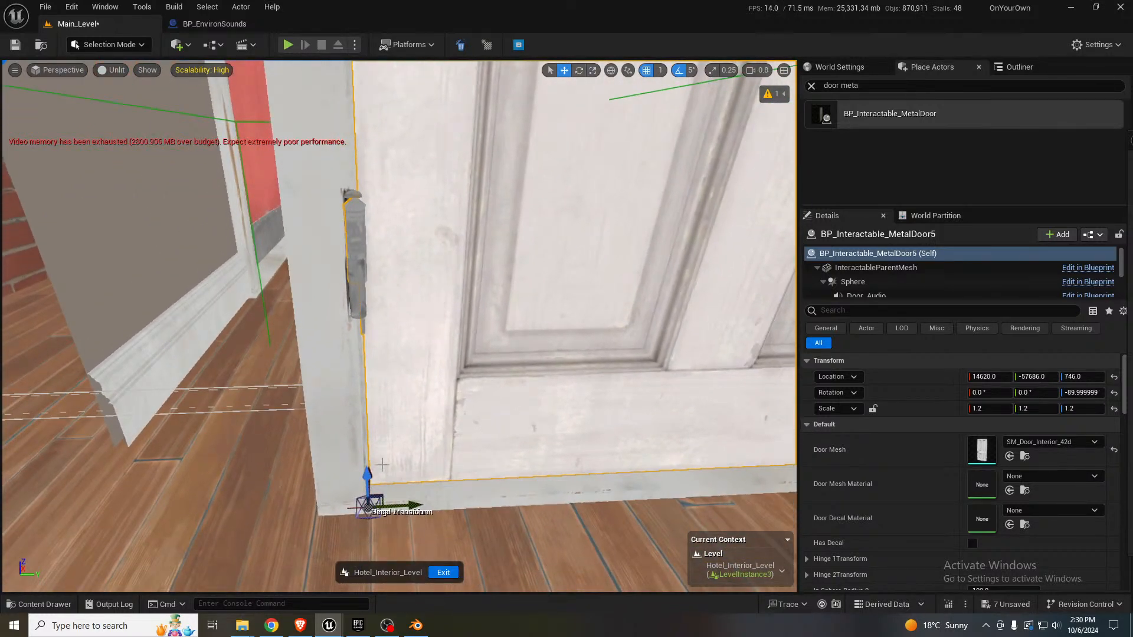
drag(367, 474, 365, 460)
right_drag(384, 439, 437, 439)
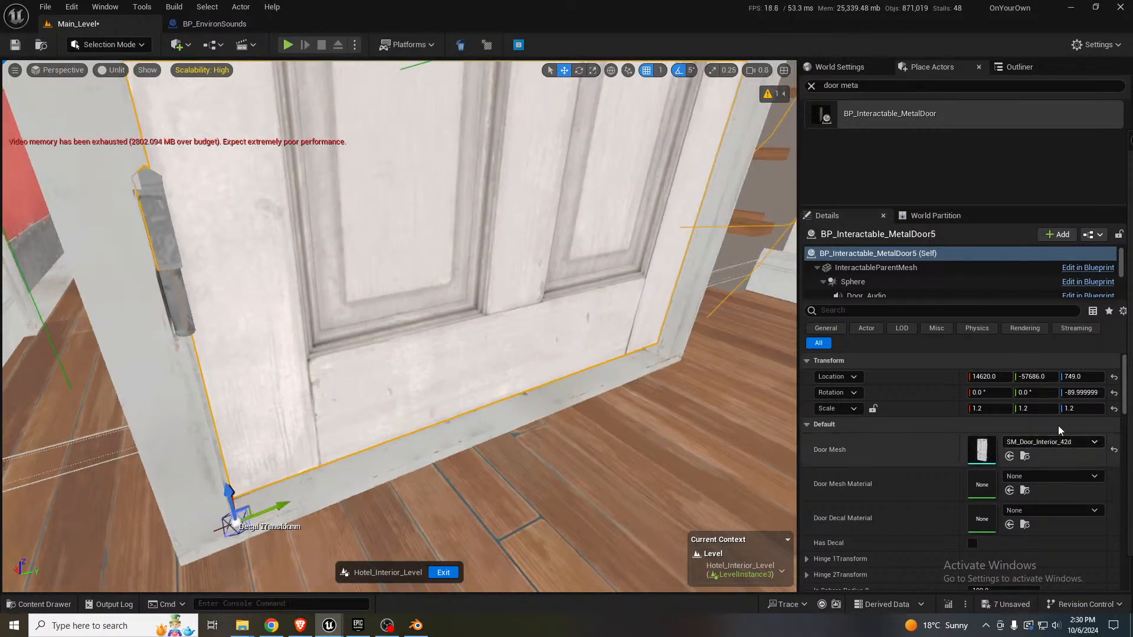
- Try a Y scale of 1.04 on the interactable door and return it to 1.2
click(1032, 411)
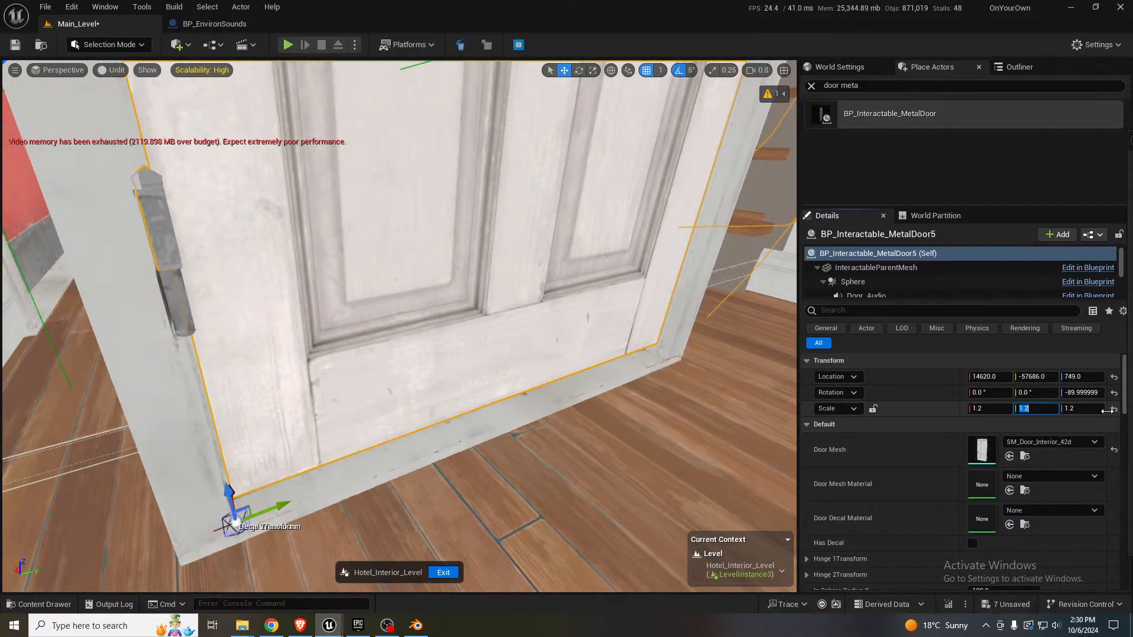
text(1.04)
key(Return)
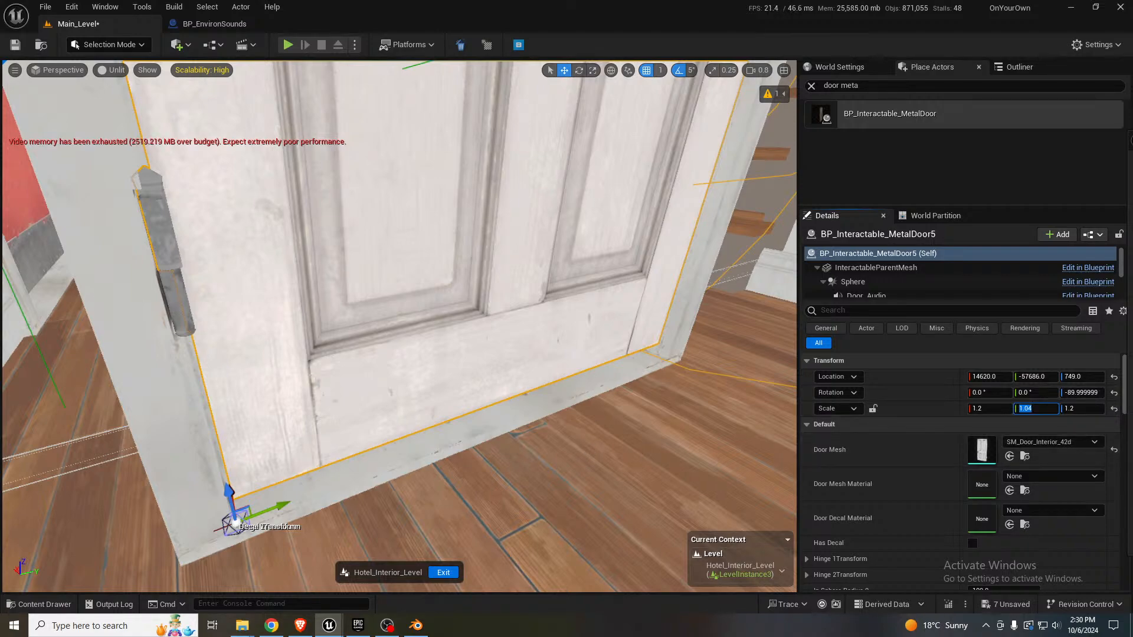
right_drag(425, 354, 422, 292)
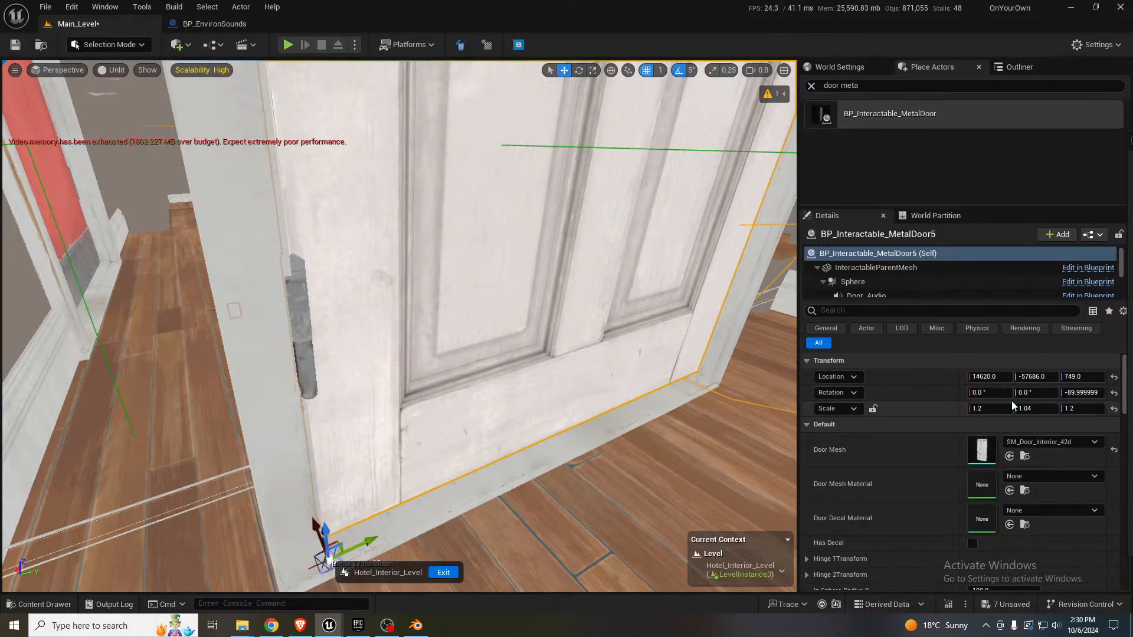
click(1043, 408)
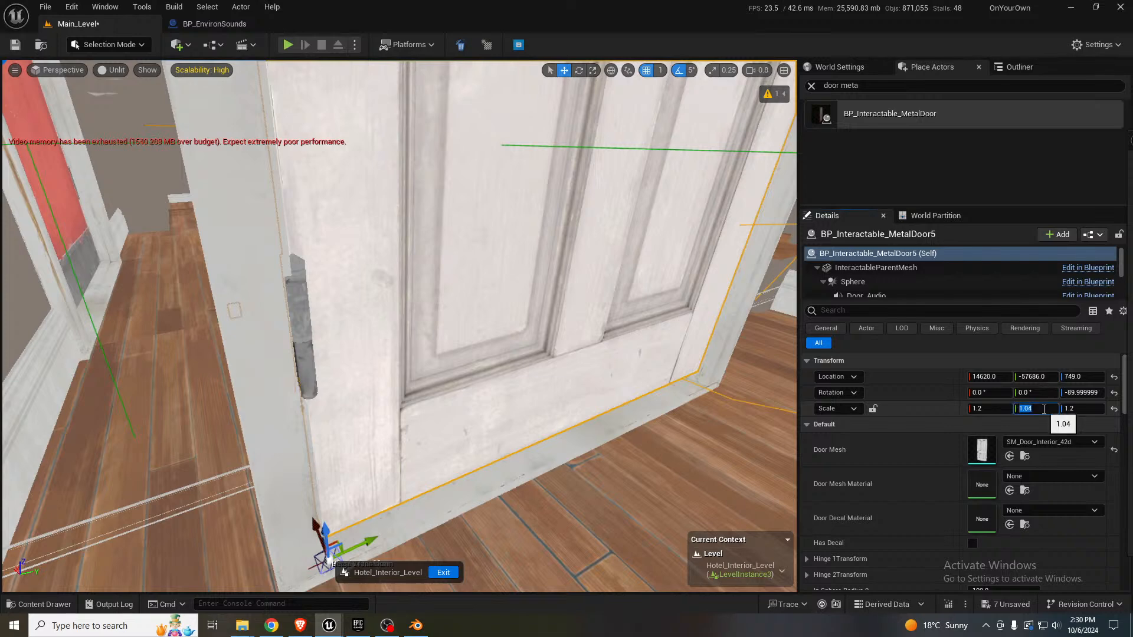
text(1.2)
key(Return)
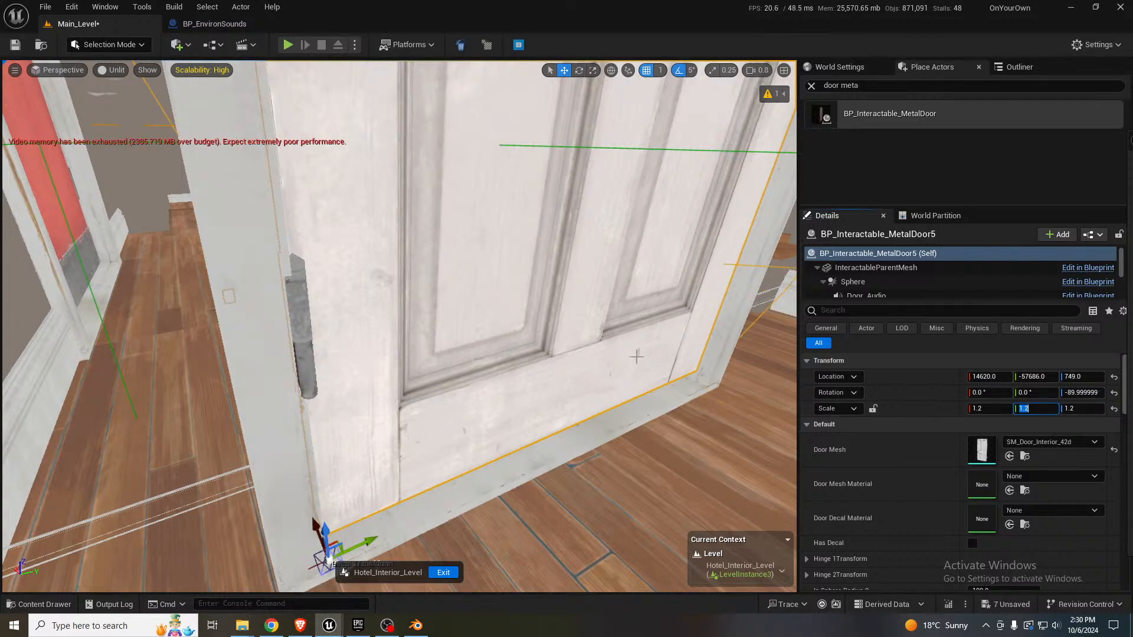
- Examine how the interactable door fits the frame around the hinges and the upper corner
right_drag(637, 356, 611, 276)
key(s)
key(w)
scroll(617, 166, up, 4)
key(s)
scroll(622, 287, down, 4)
key(w)
right_drag(487, 364, 486, 366)
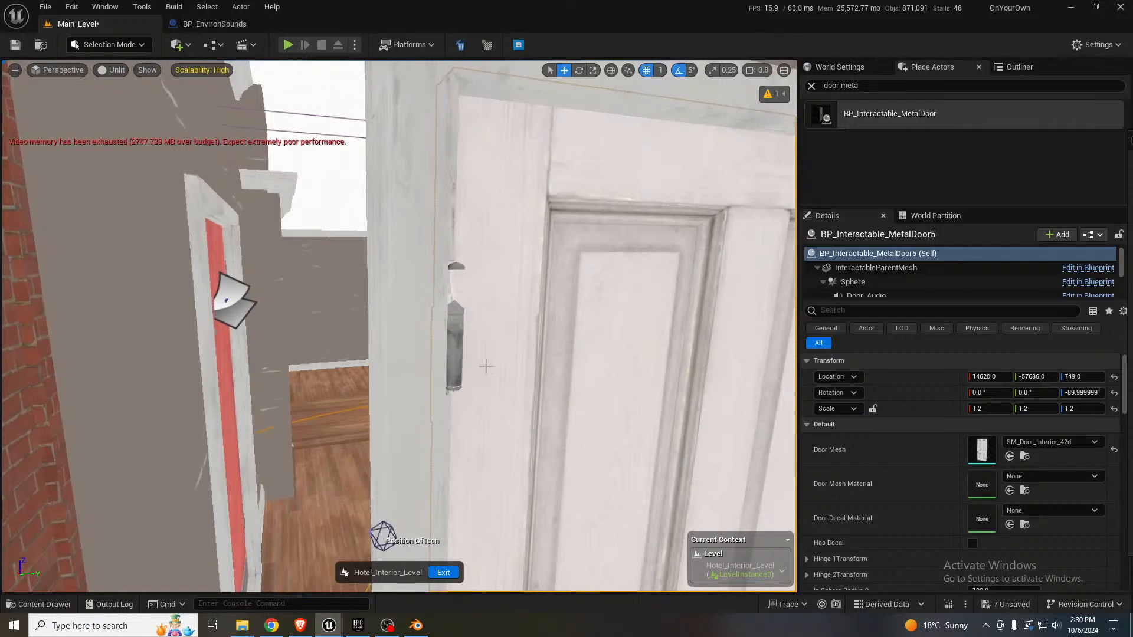
- Compare the frame's and door's meshes, and replace the door frame's static mesh with SM_Door_Interior_42a
click(411, 376)
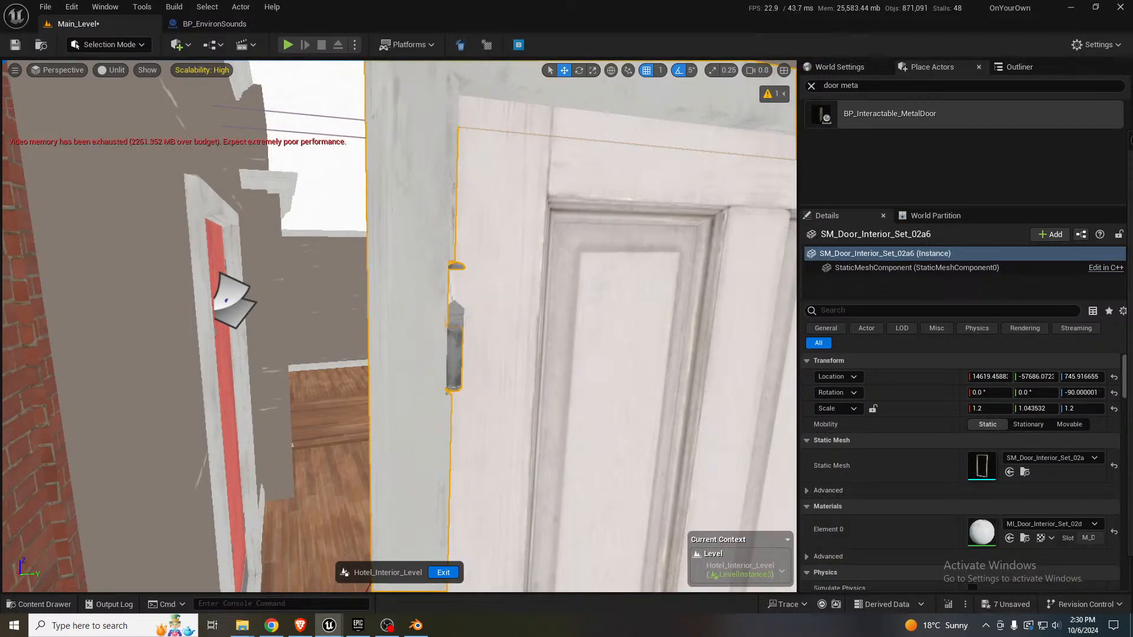
right_drag(411, 376, 443, 354)
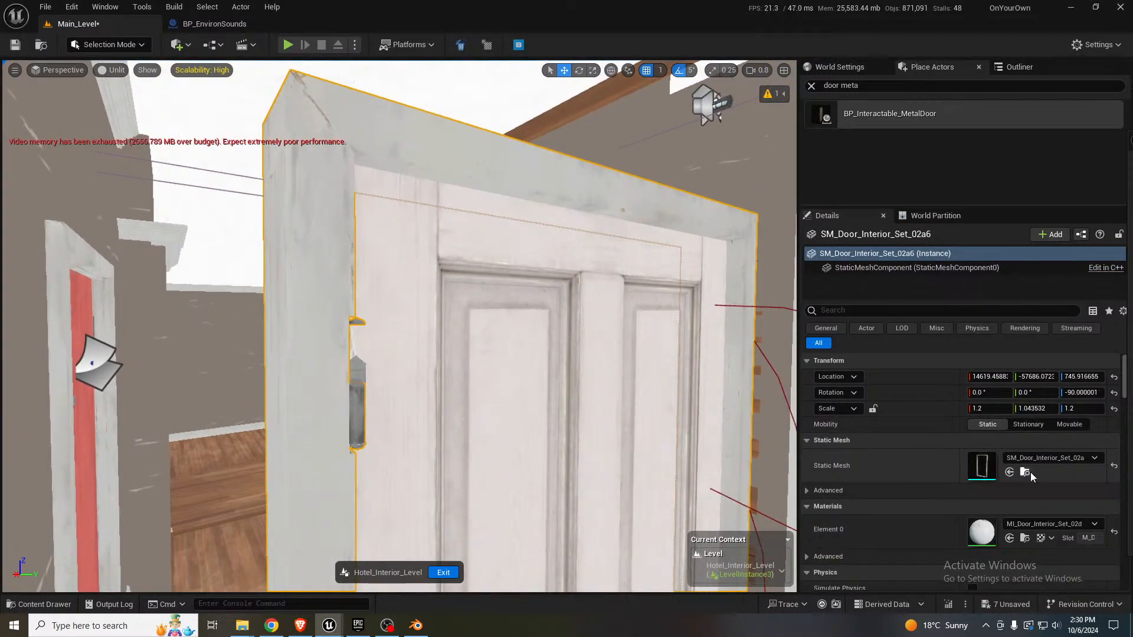
click(635, 431)
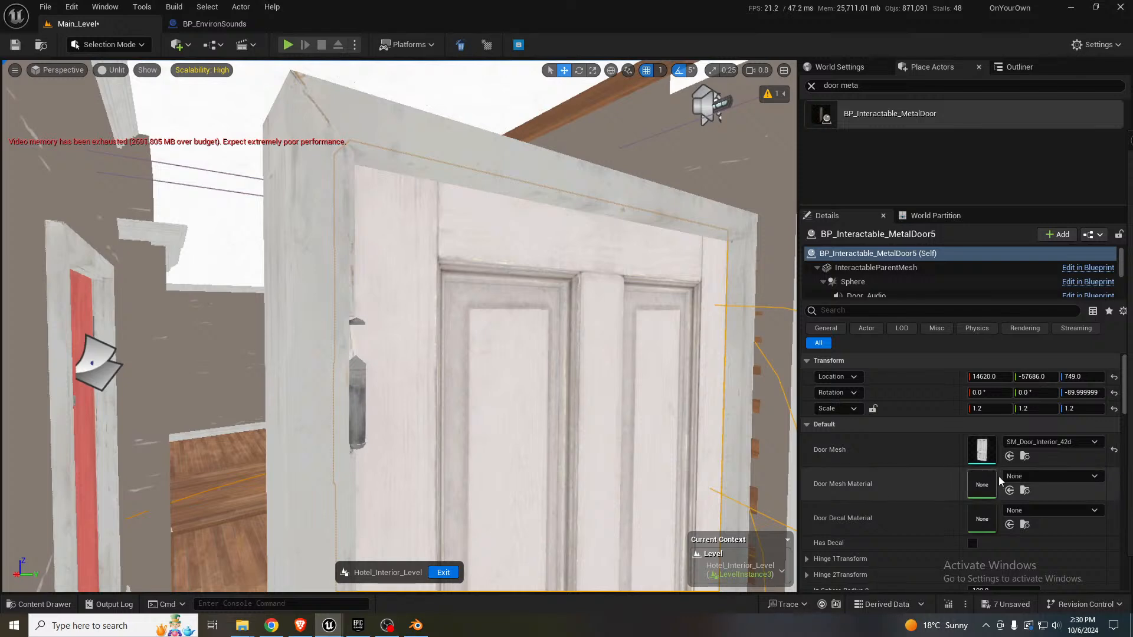
click(337, 337)
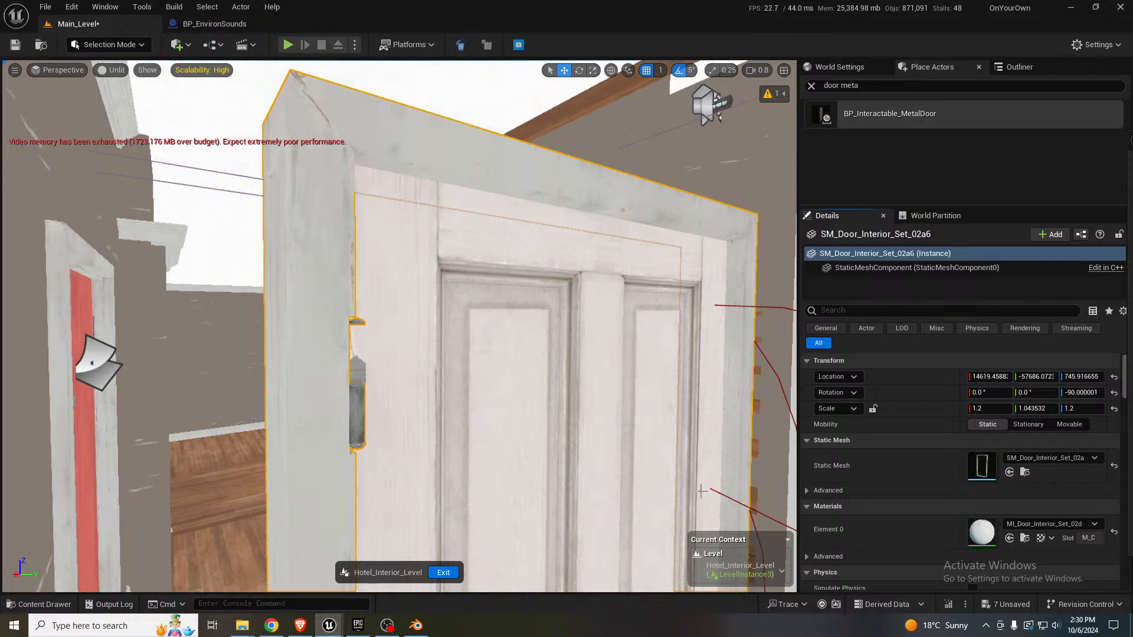
click(1010, 472)
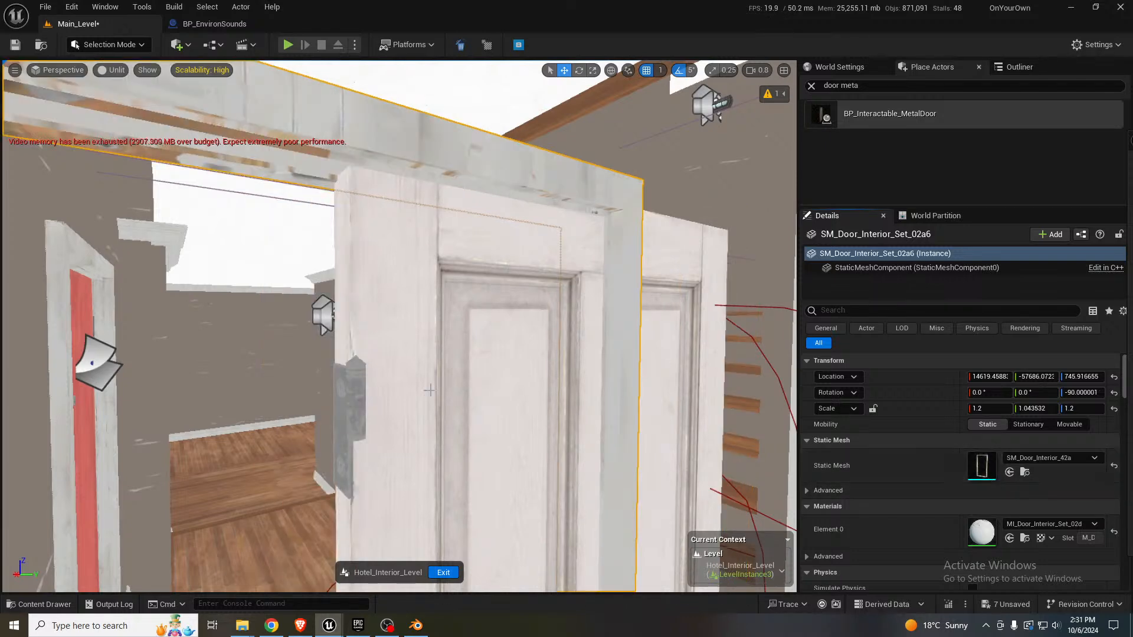
key(s)
right_drag(429, 390, 390, 503)
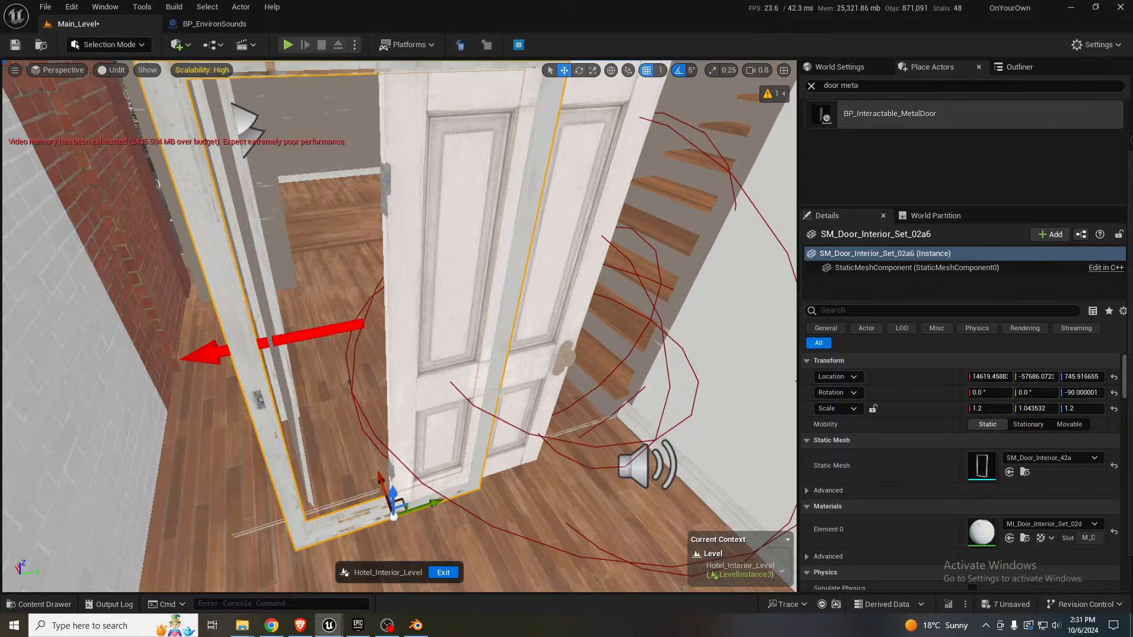
- Delete the old door frame and place a new SM_Door_Interior_42a frame beside the interactable door
key(ctrl+z)
key(Delete)
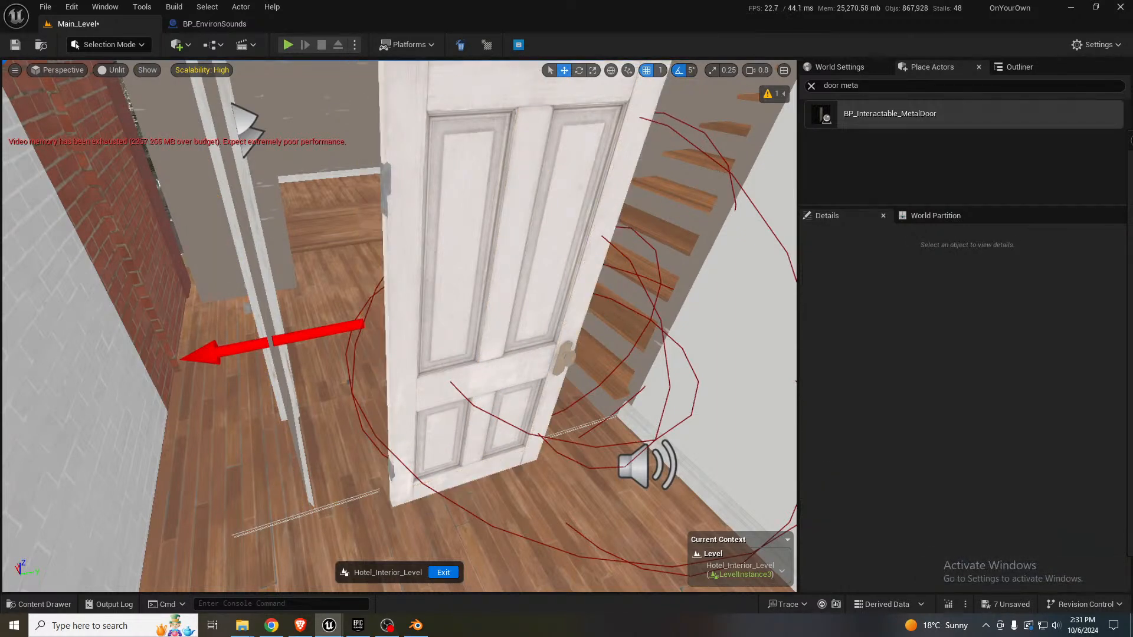
drag(446, 460, 438, 478)
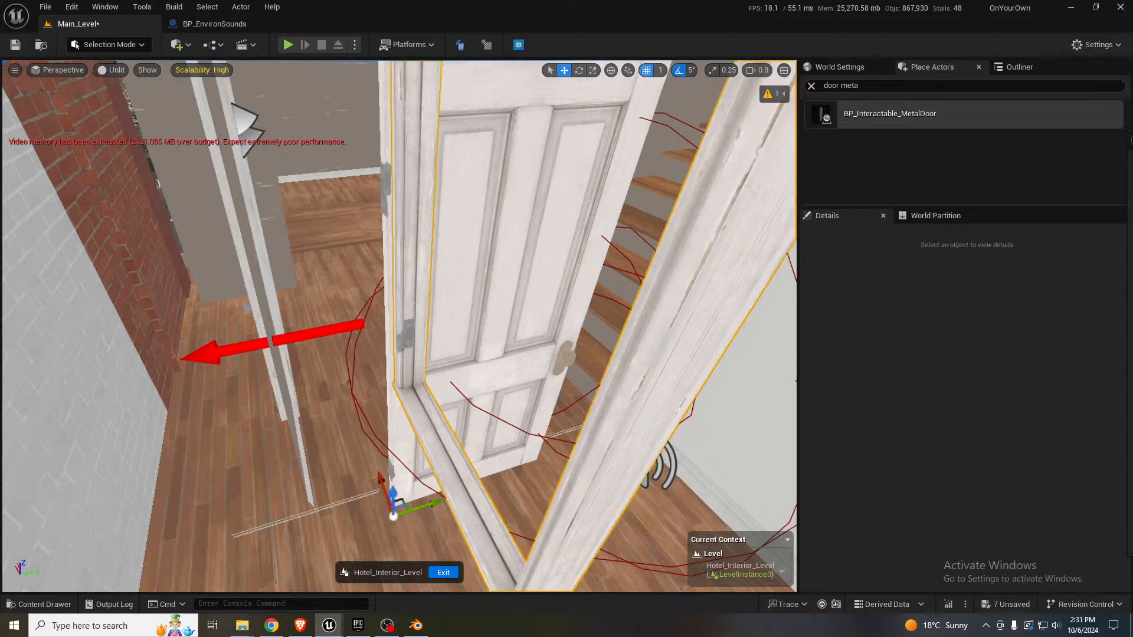
right_drag(437, 478, 407, 472)
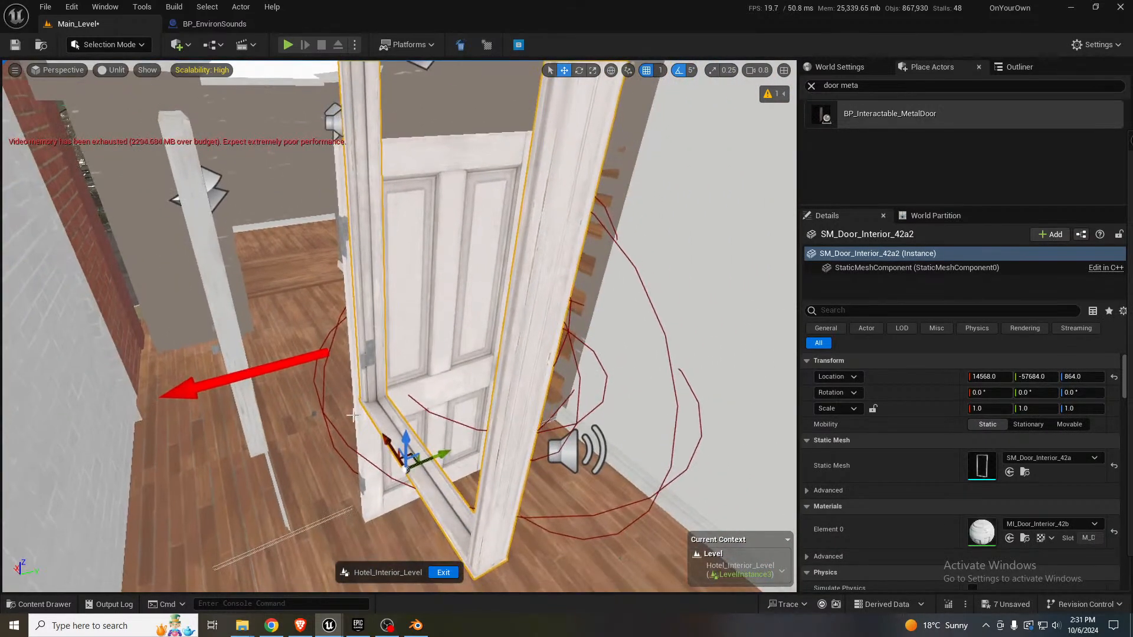
- Rotate the new frame to -90° around Z and set its locked uniform scale to 1.2
key(e)
drag(378, 475, 329, 495)
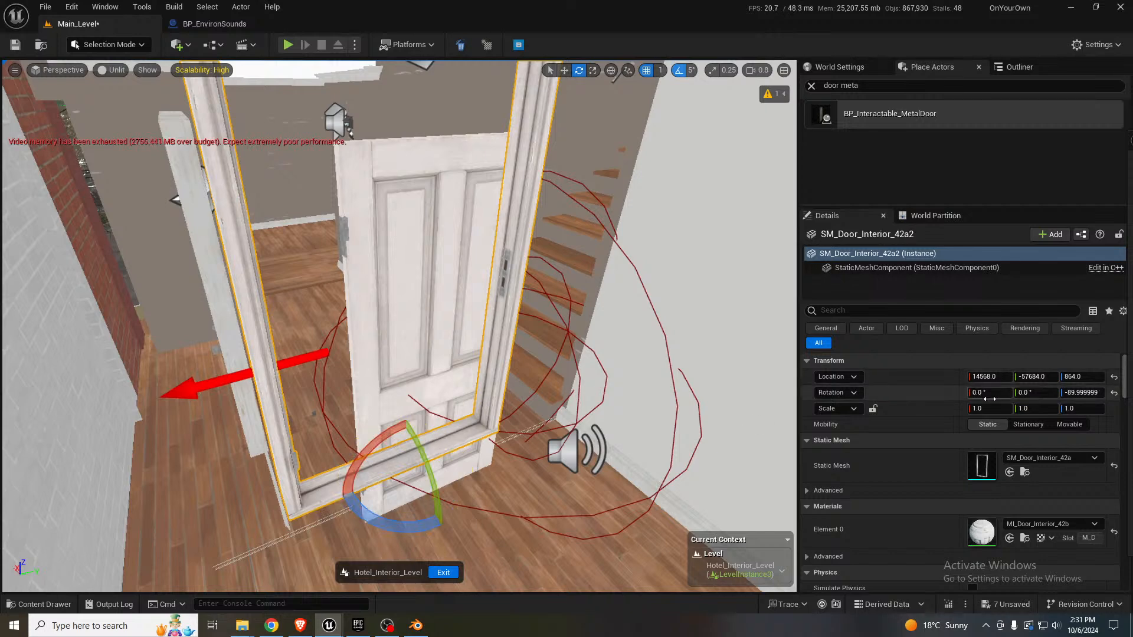
click(873, 409)
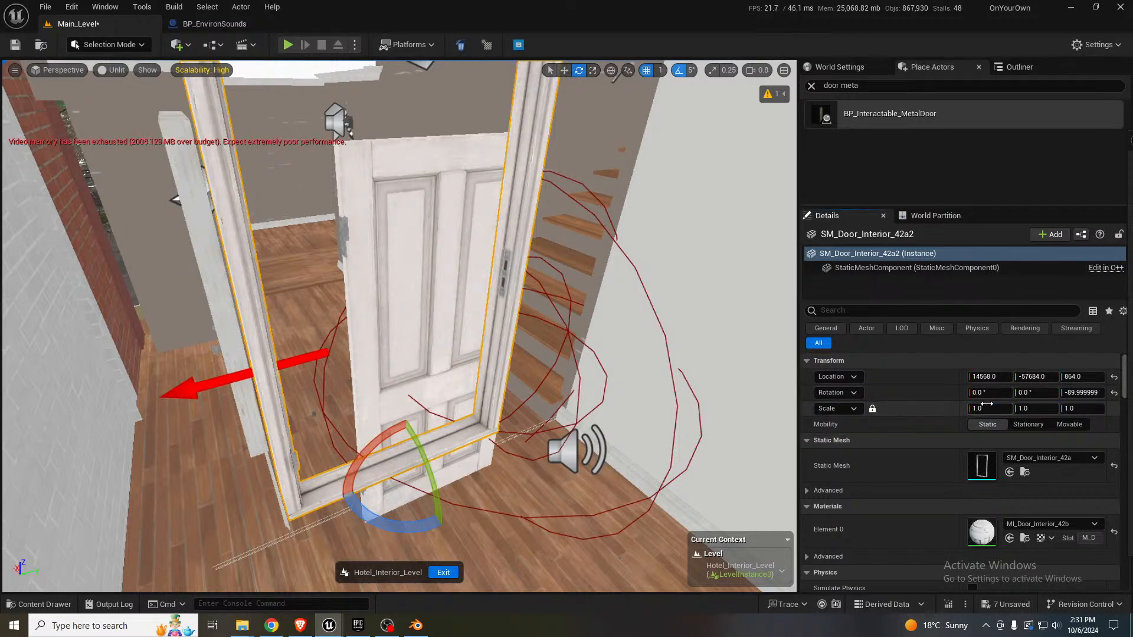
click(986, 406)
text(1.2)
key(Return)
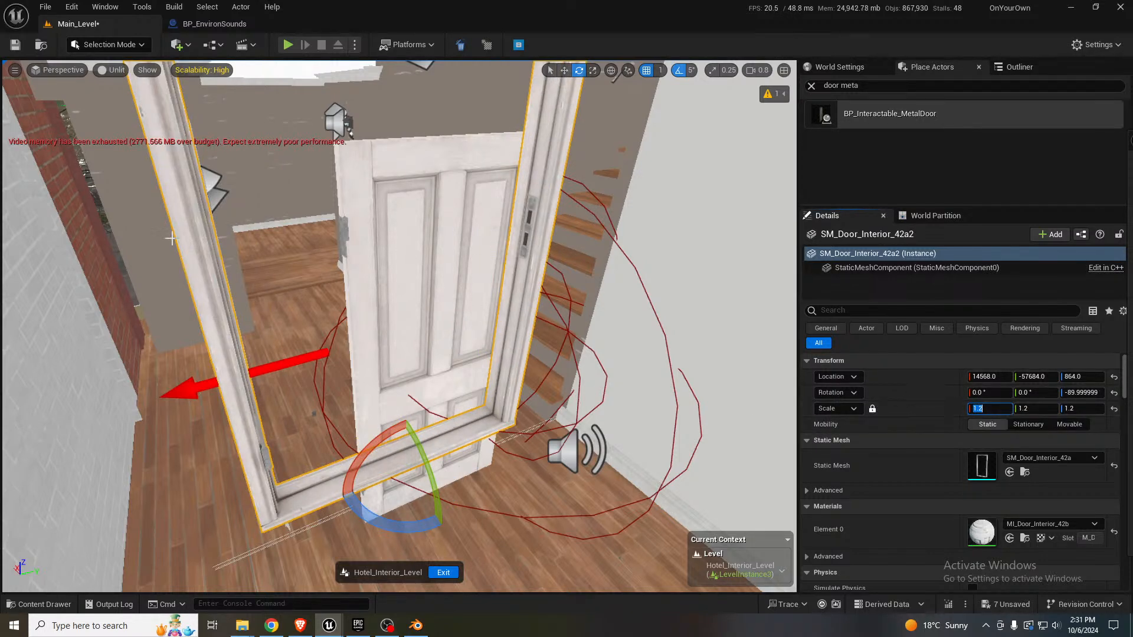
- Lower the new frame to the floor around the interactable door and set its location to 14560, -57630, 750
right_drag(346, 264, 356, 287)
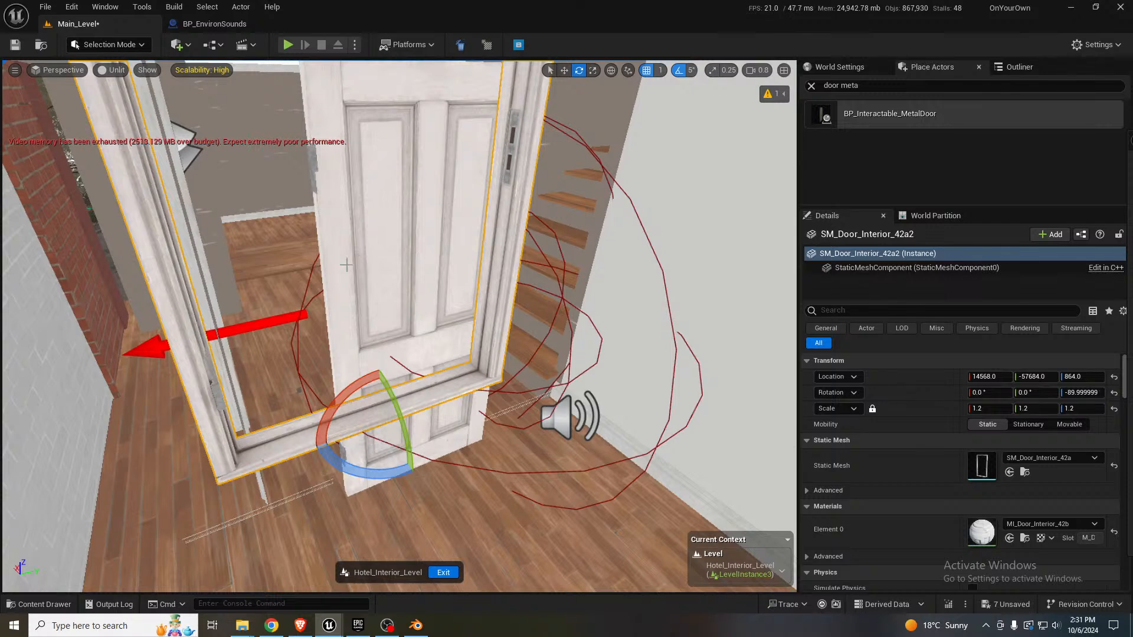
key(w)
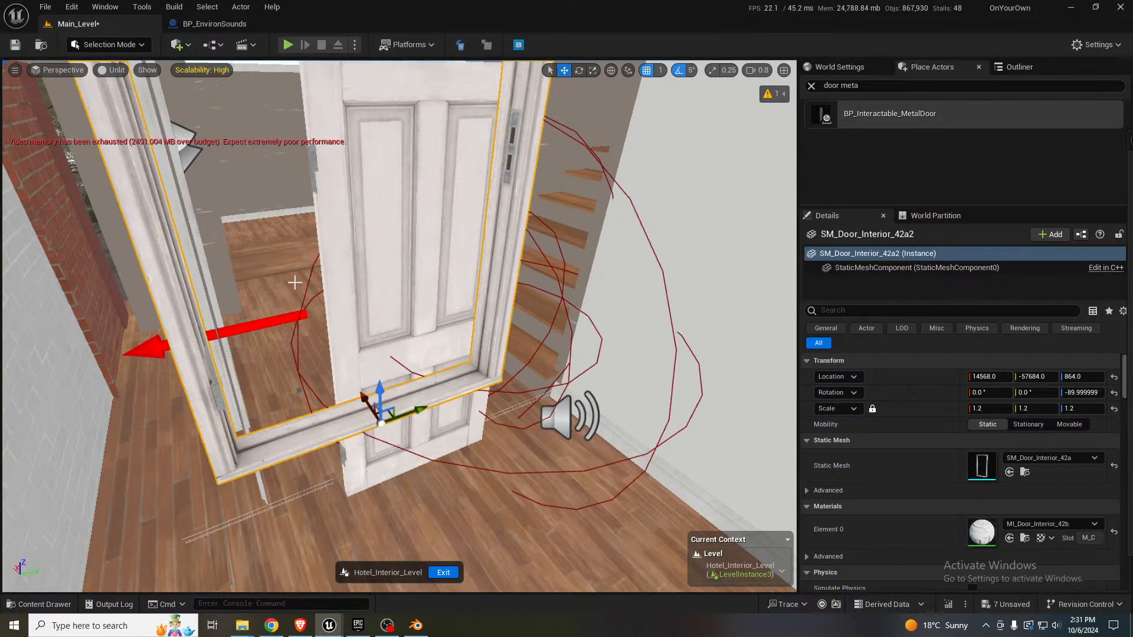
drag(386, 410, 445, 506)
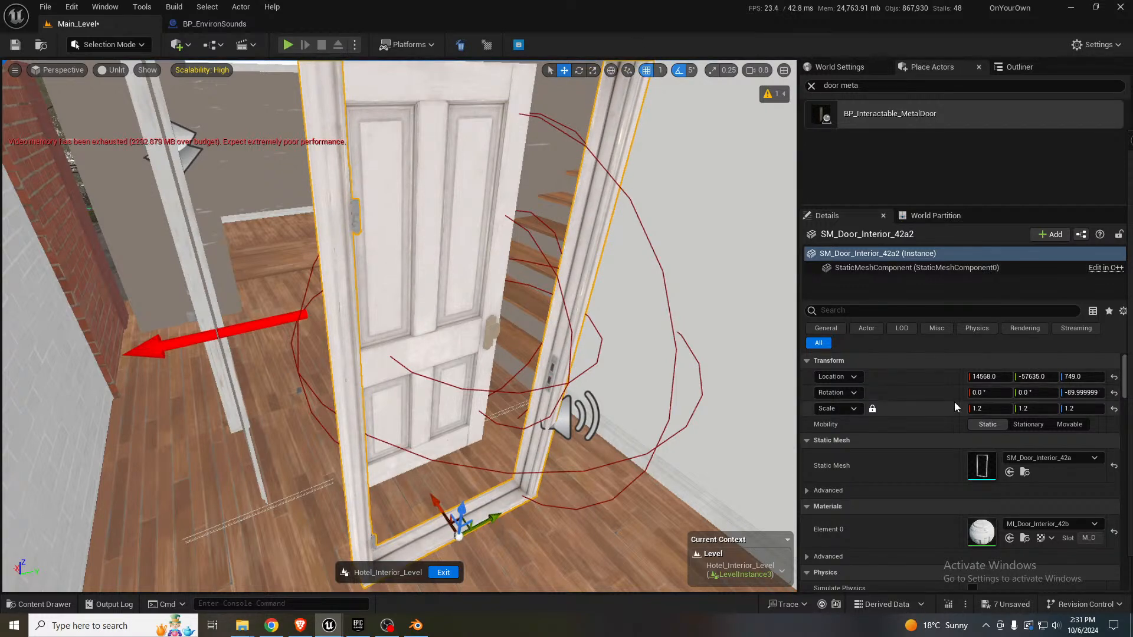
click(995, 375)
drag(989, 377, 1068, 374)
key(Return)
click(1043, 375)
text(0)
key(Return)
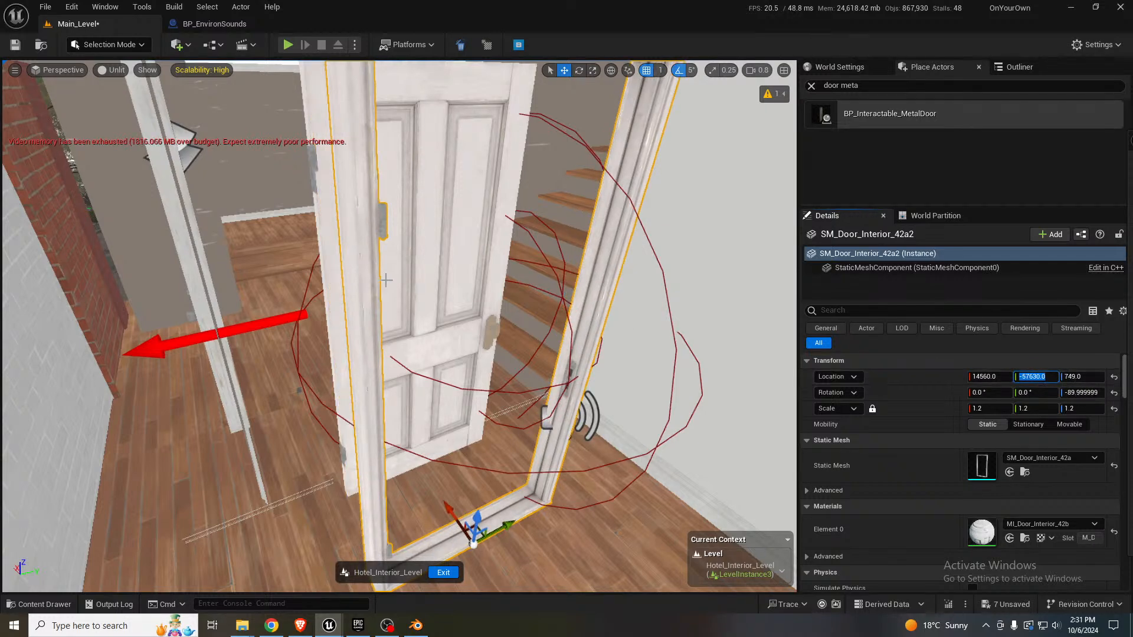
click(1073, 376)
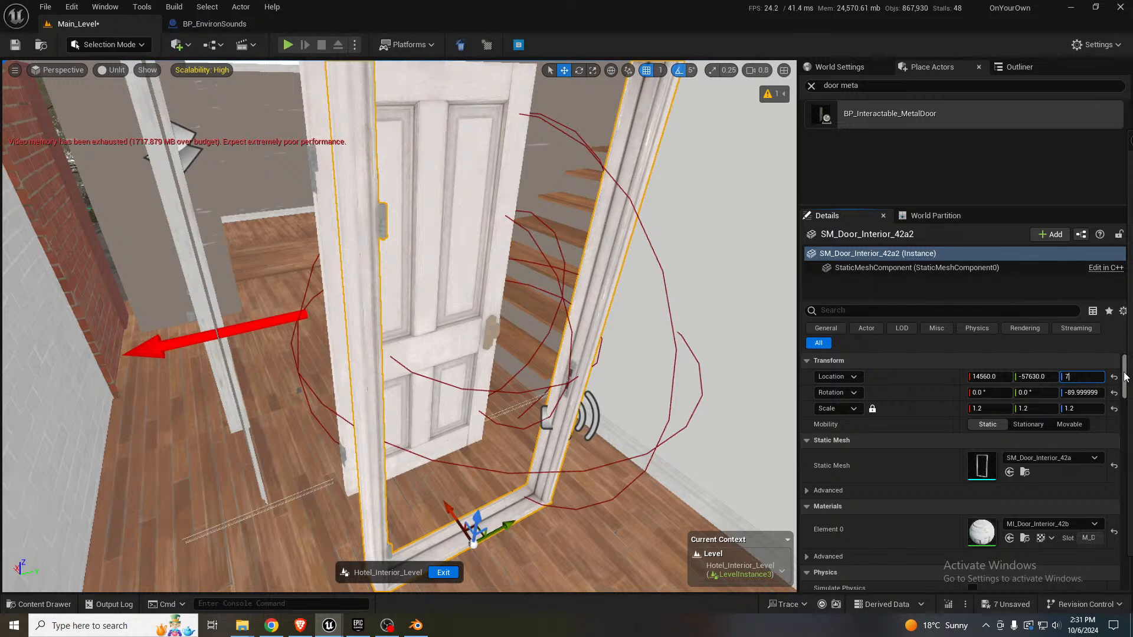
text(750)
key(Return)
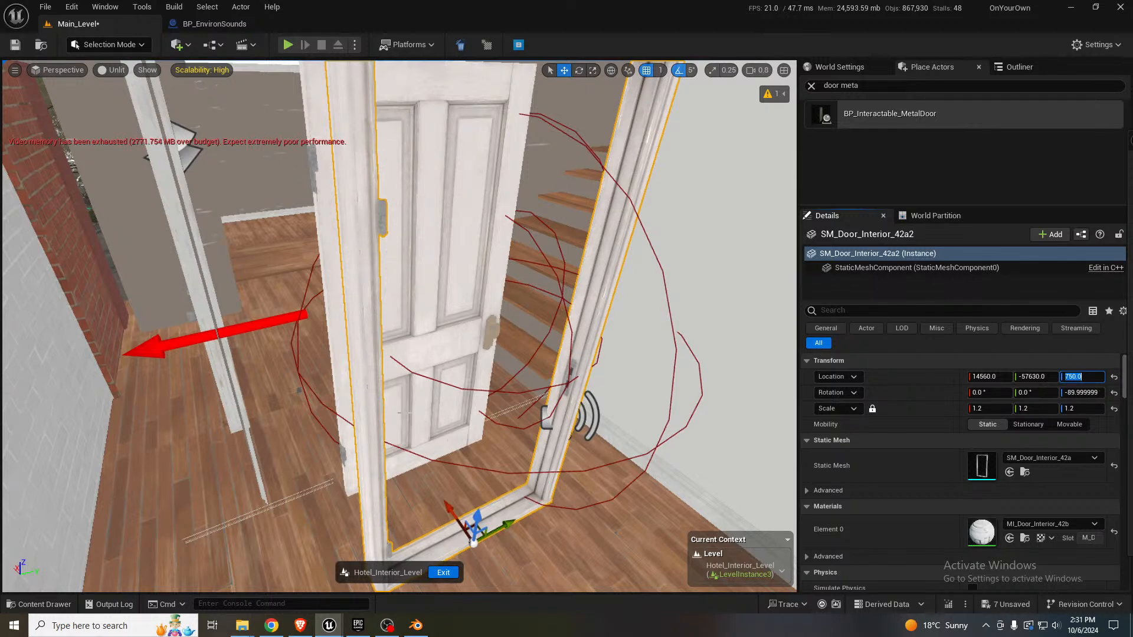
- Set the interactable door's Y location to -57680
click(390, 410)
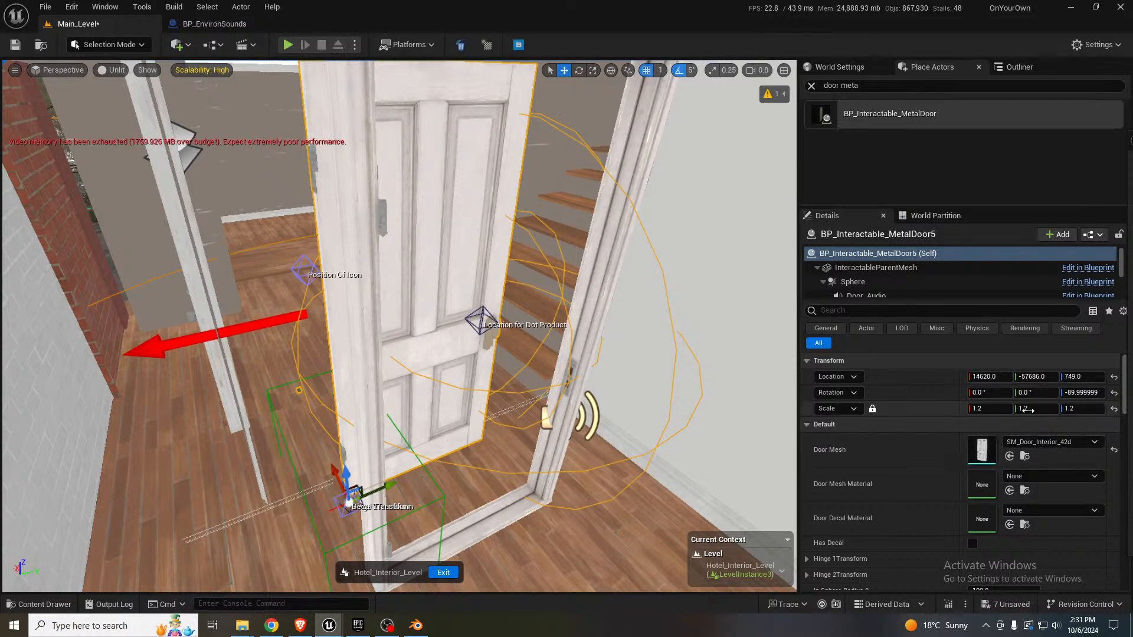
right_drag(481, 445, 481, 501)
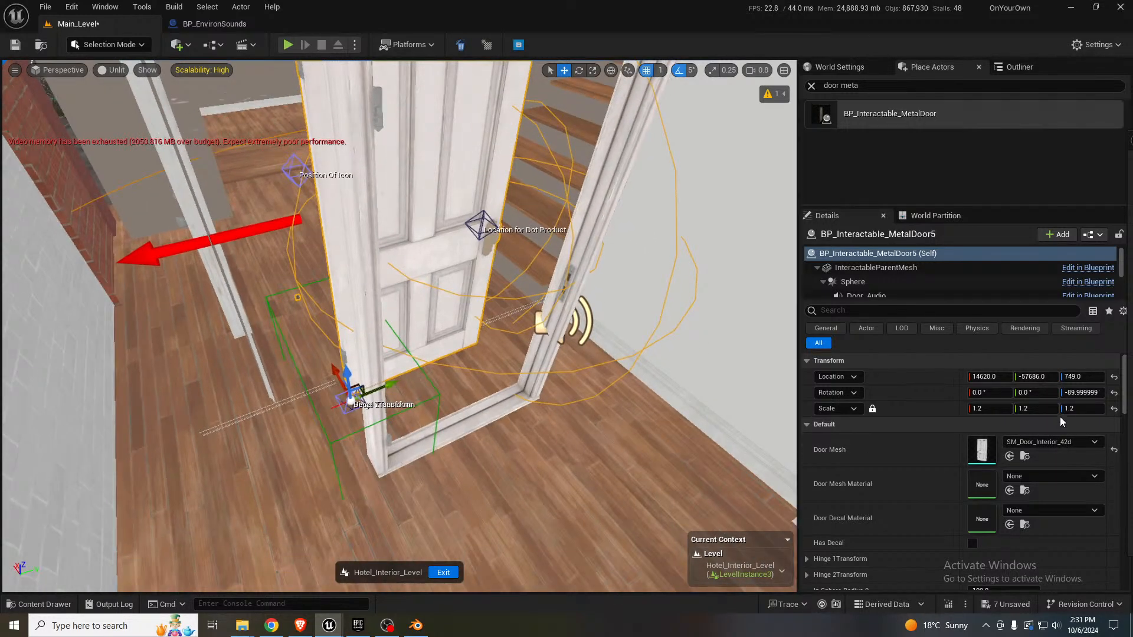
click(1037, 376)
drag(1036, 377, 1067, 377)
text(0)
key(Return)
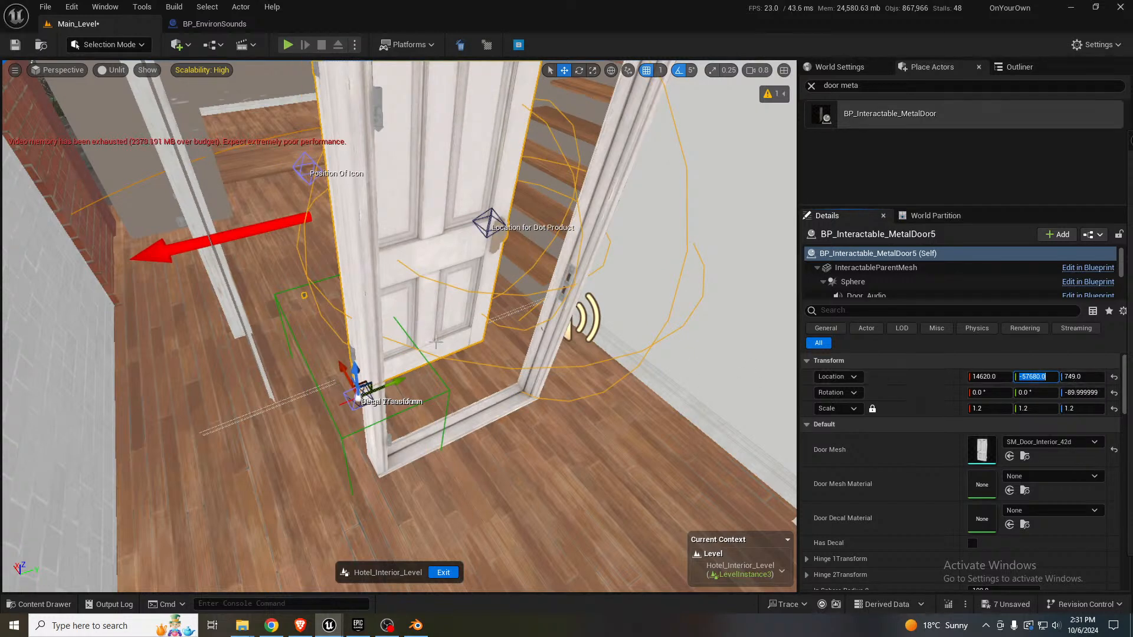
- Set the position snap size to 10 and move the interactable door along X into the new frame at 14560
click(659, 73)
click(663, 139)
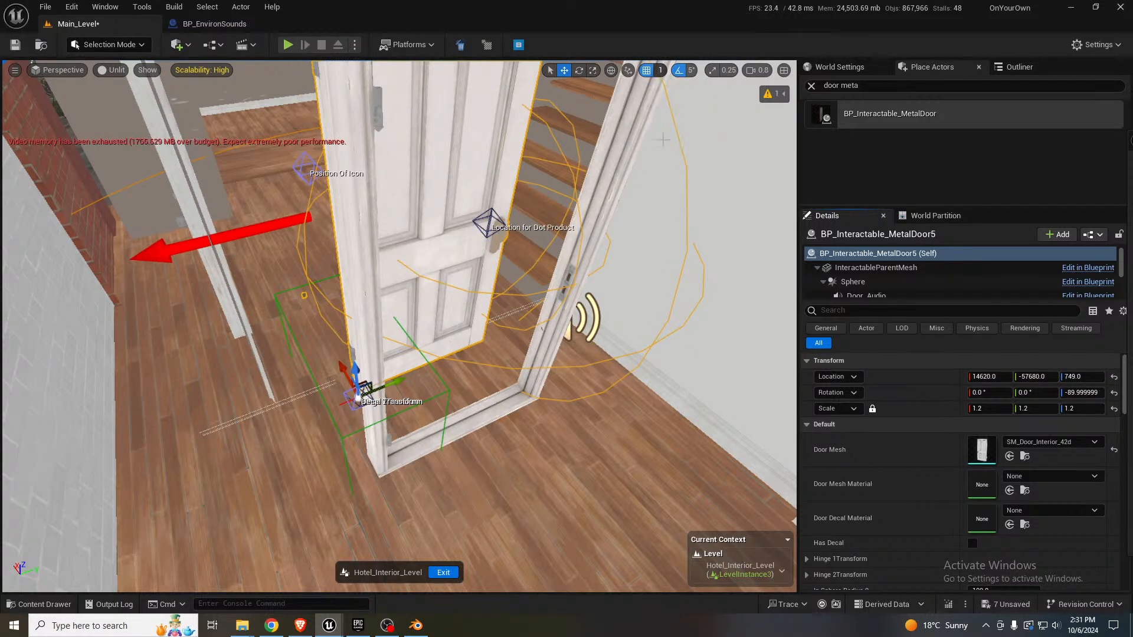
drag(363, 390, 394, 445)
right_drag(445, 399, 528, 466)
key(w)
key(s)
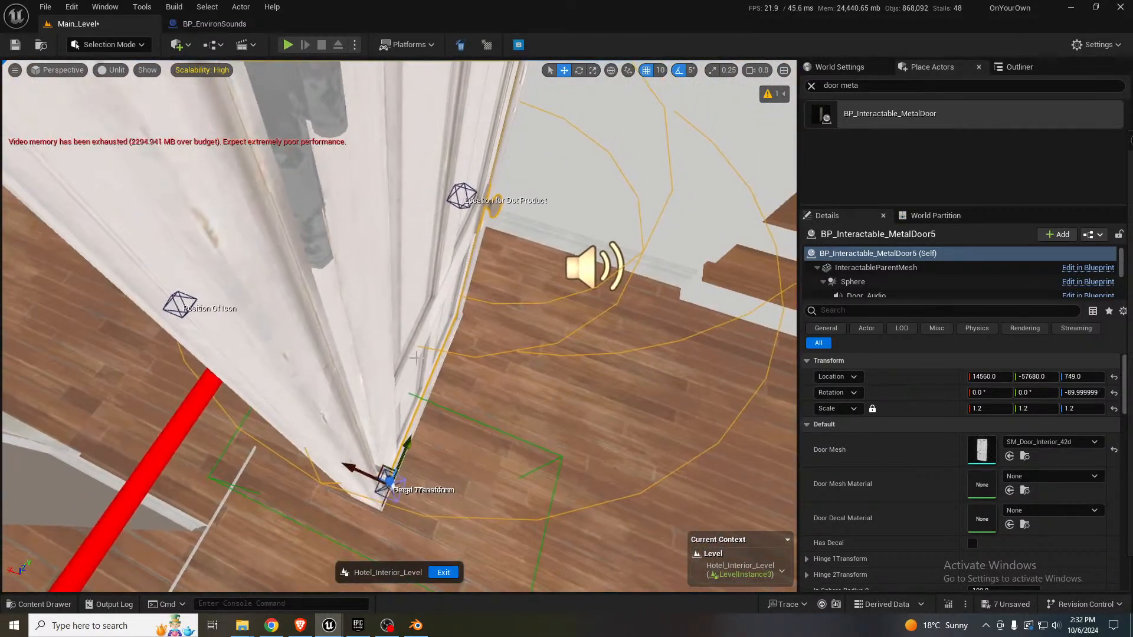
drag(408, 443, 405, 441)
- Set the position snap size to 5 and shift the interactable door along Y to -57685 so it sits in the frame
click(661, 71)
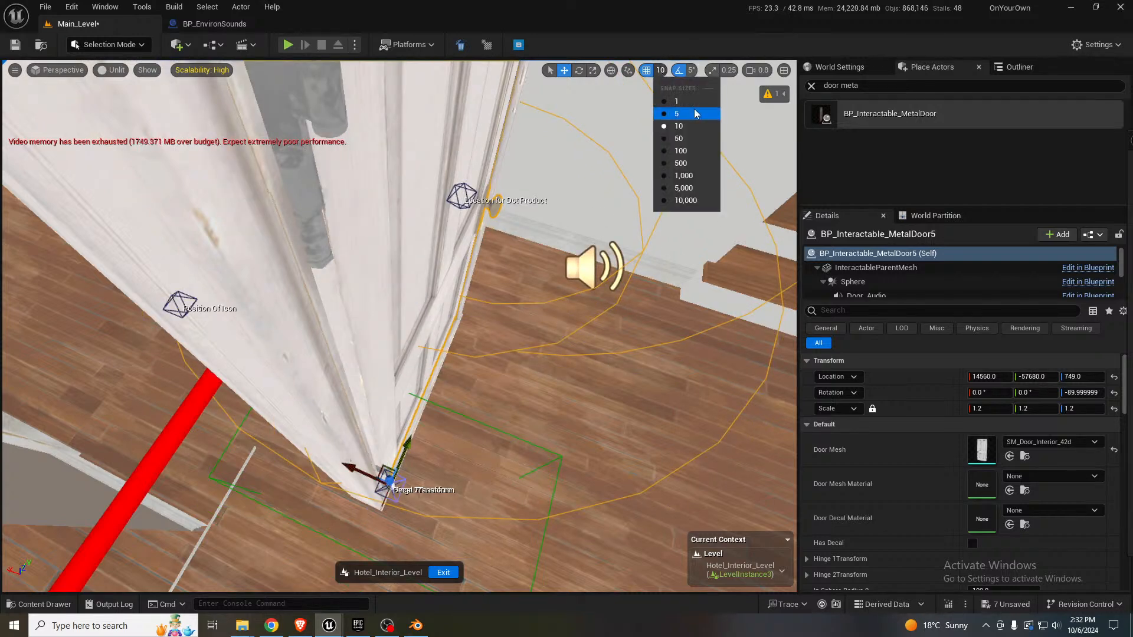
click(672, 112)
click(660, 71)
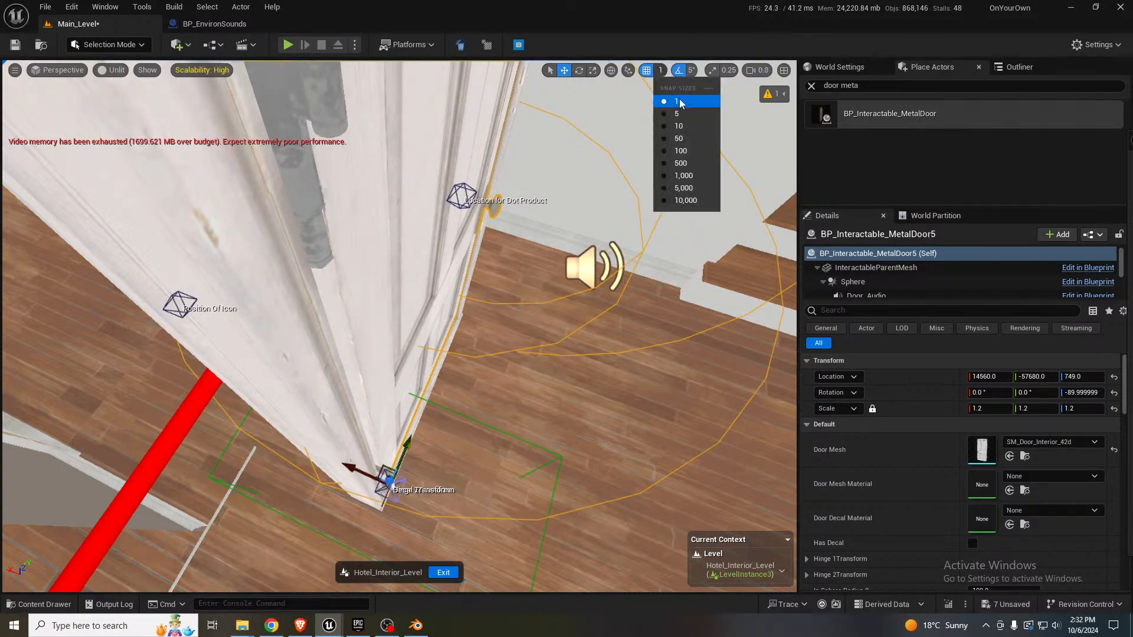
click(672, 110)
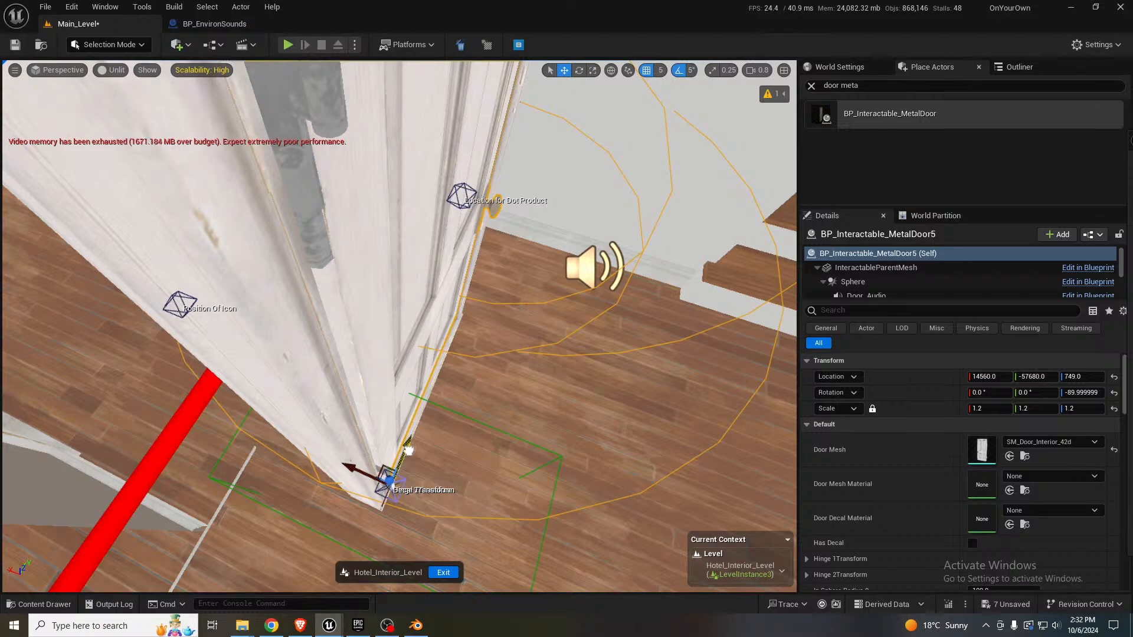
drag(408, 450, 404, 461)
right_drag(405, 462, 560, 372)
key(s)
key(a)
key(s)
right_drag(477, 390, 477, 398)
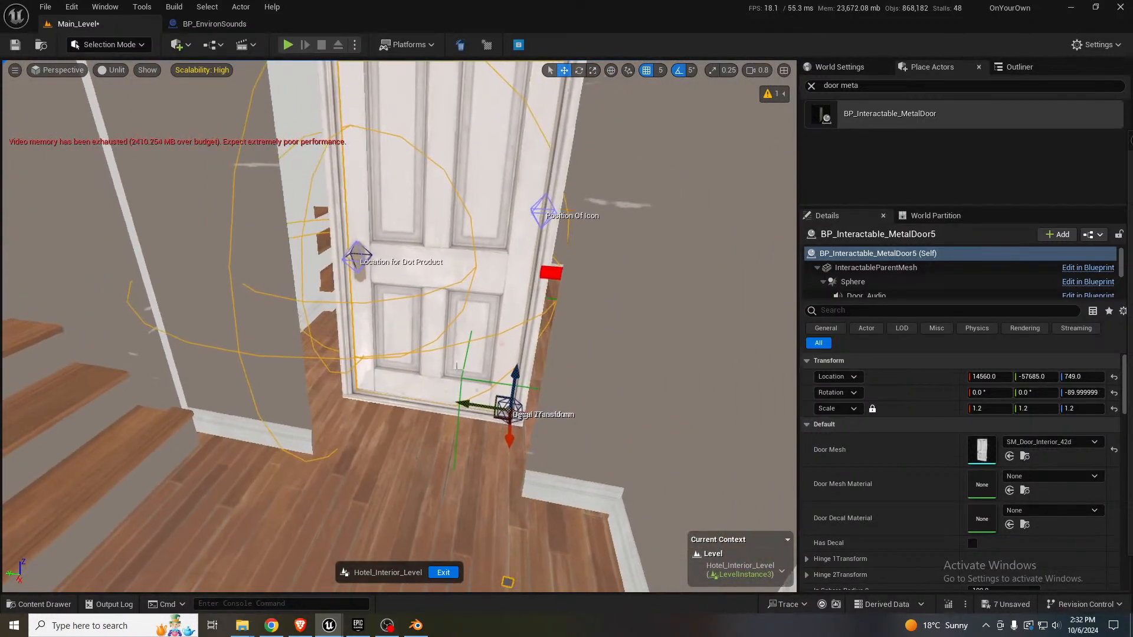
- Switch the viewport to Lit and move the interactable door and its frame together into the wall opening at X 14620
key(alt+4)
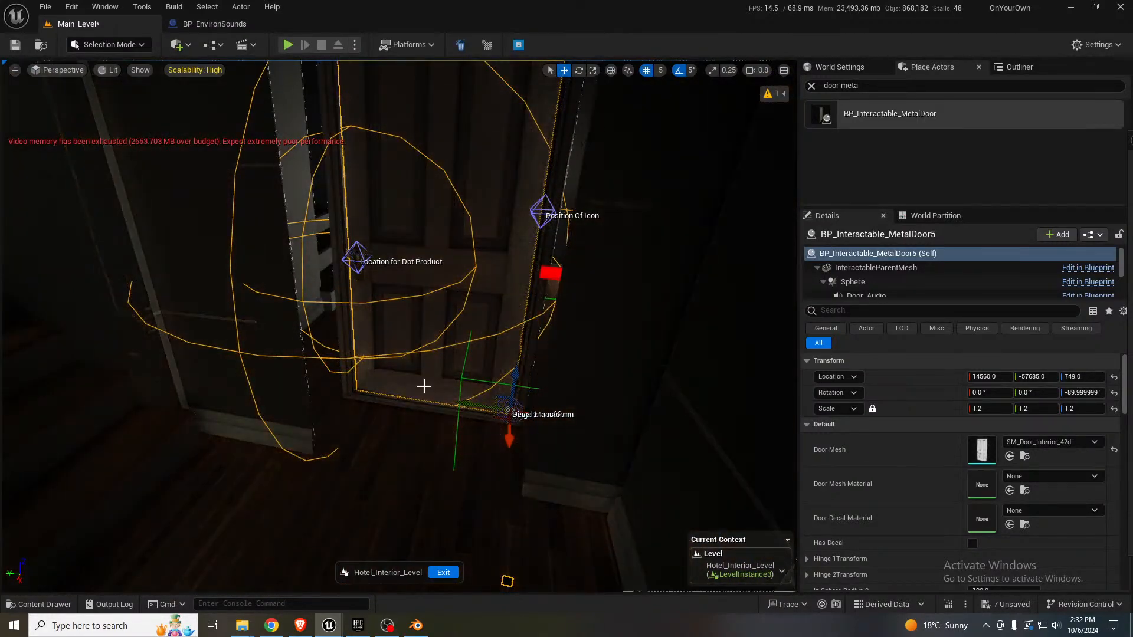
ctrl+click(412, 402)
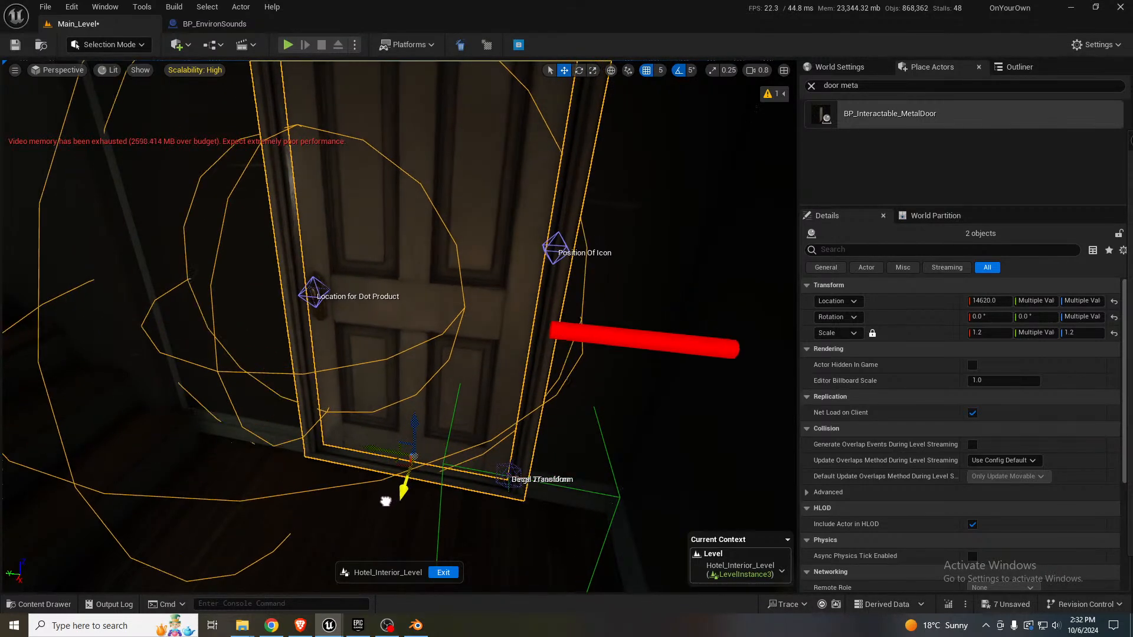
right_drag(407, 440, 426, 383)
key(Escape)
right_drag(407, 440, 421, 474)
key(s)
key(s)
scroll(413, 453, up, 3)
key(w)
key(s)
key(w)
- Move the interactable door's Position Of Icon marker from beside the frame onto the middle of the door
click(426, 441)
click(680, 296)
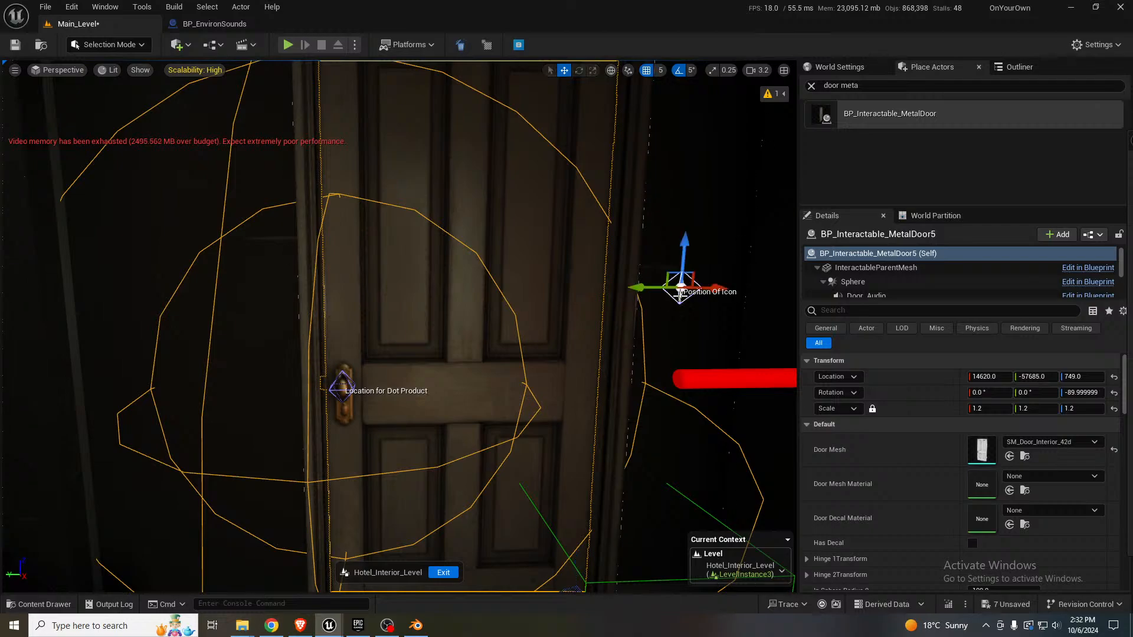
right_drag(680, 296, 664, 351)
key(w)
key(s)
scroll(675, 336, down, 2)
key(w)
key(w)
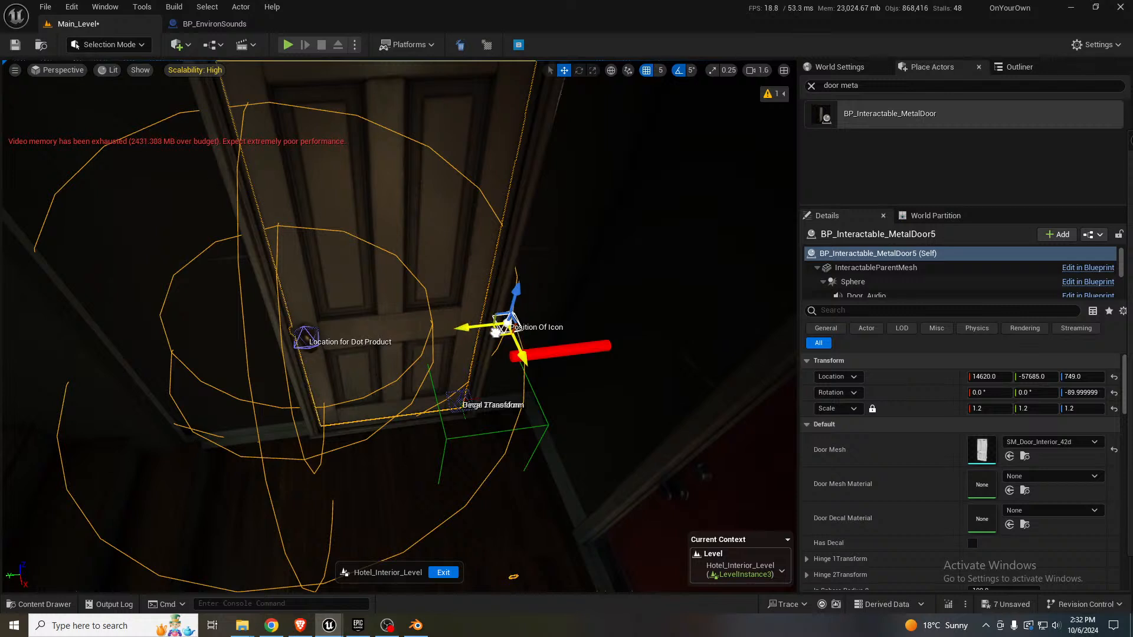
drag(494, 332, 378, 284)
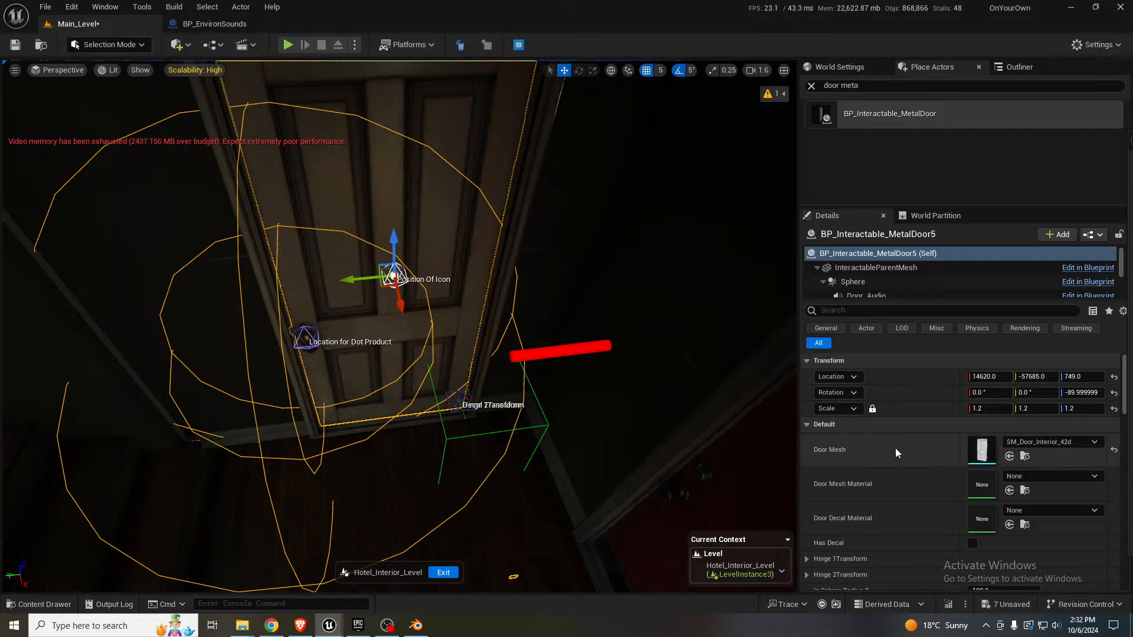
- Enable Has Decal on the interactable door and position its Decal Transform over the door's upper panels
scroll(943, 481, down, 2)
scroll(943, 480, down, 1)
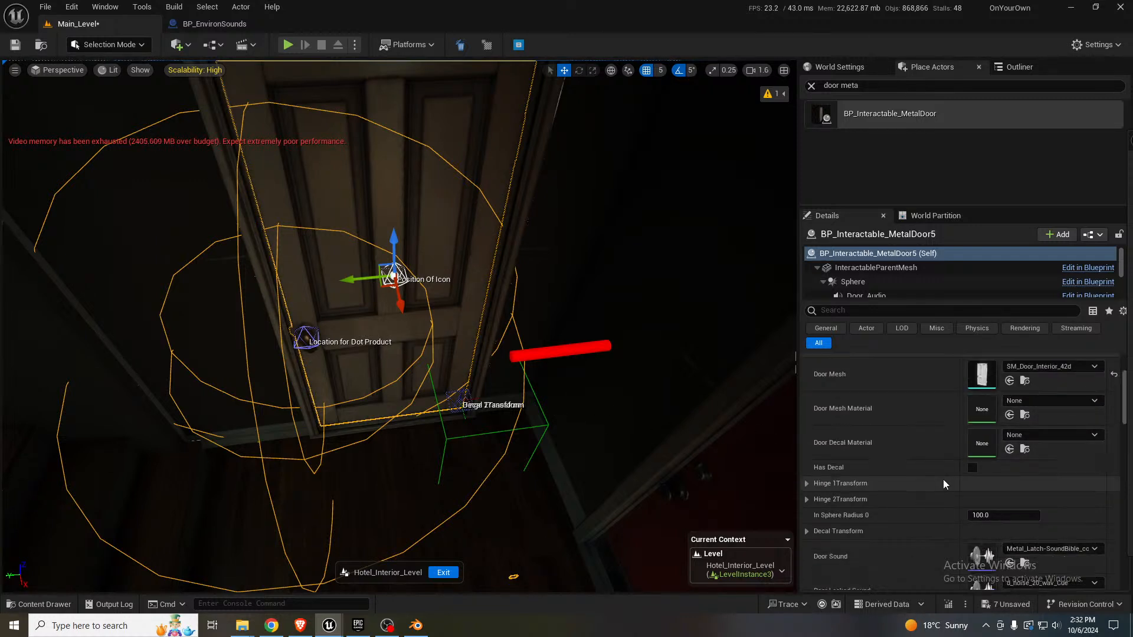
click(972, 468)
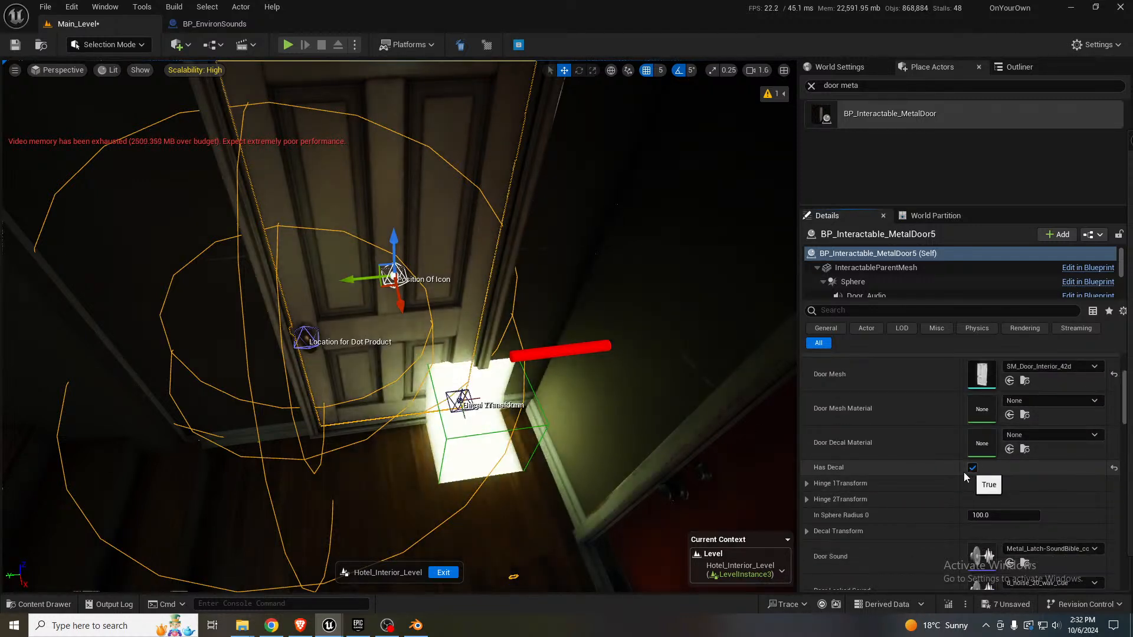
click(461, 404)
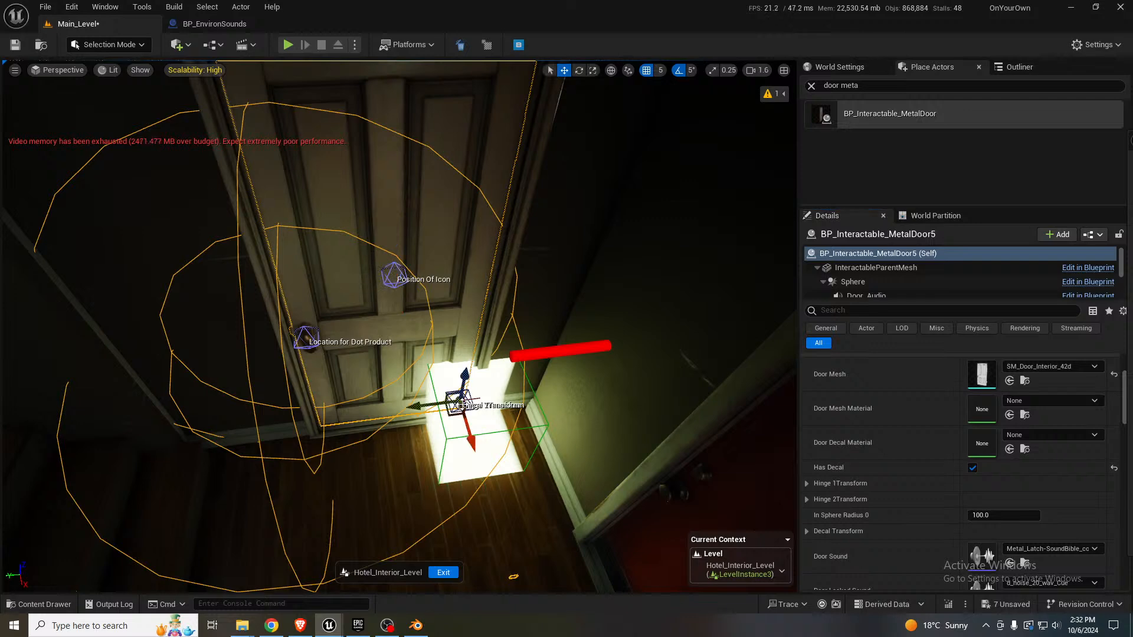
drag(460, 404, 382, 274)
key(e)
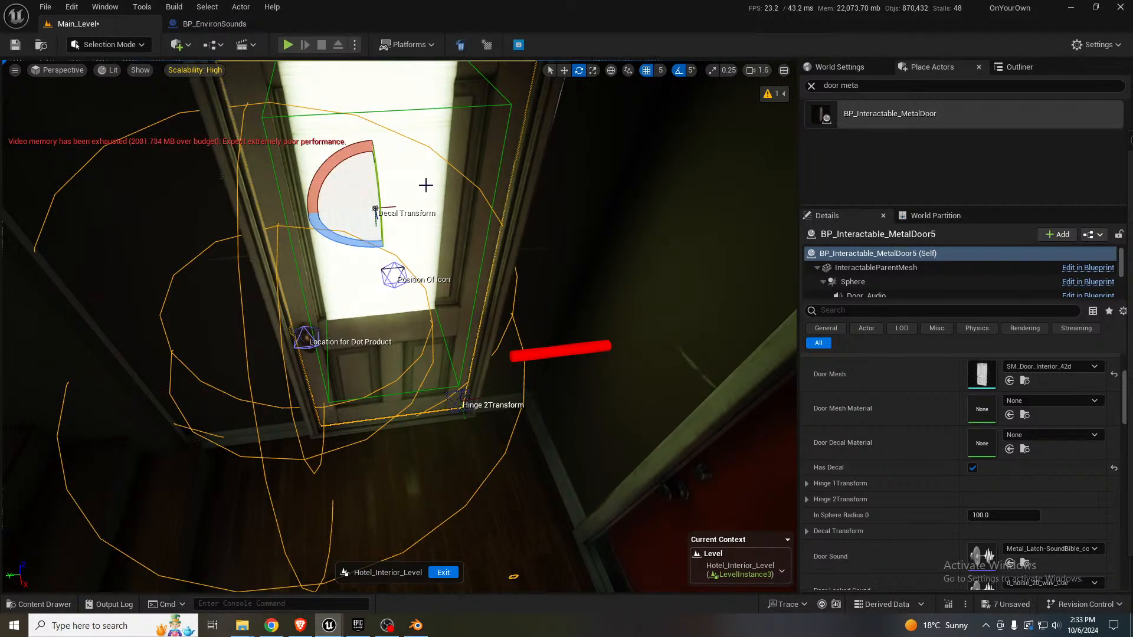
key(Delete)
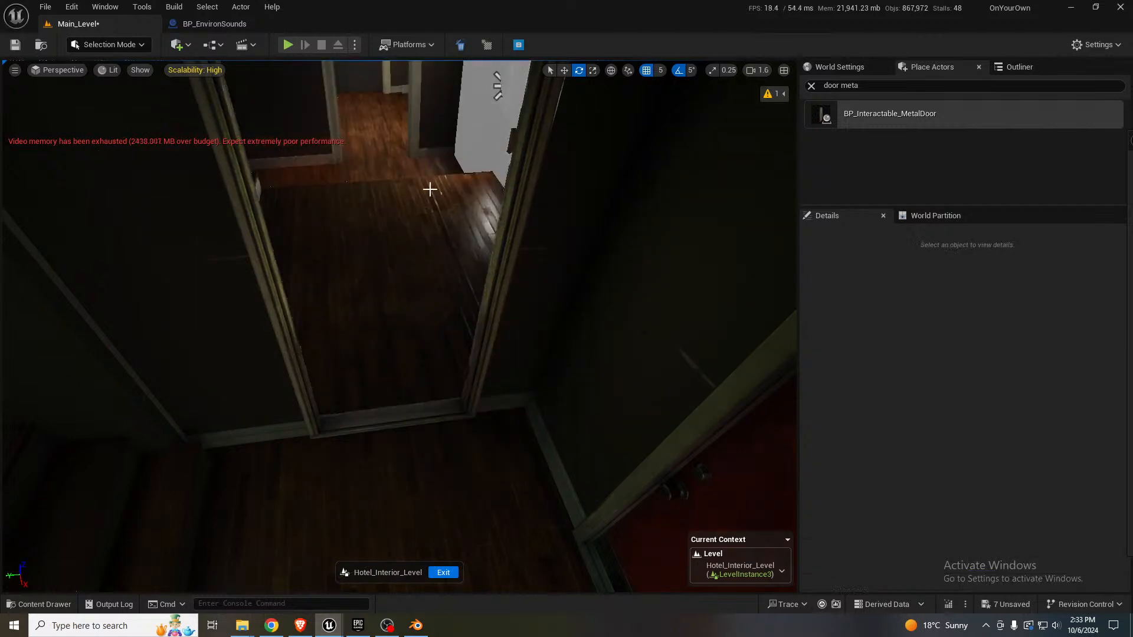
key(ctrl+z)
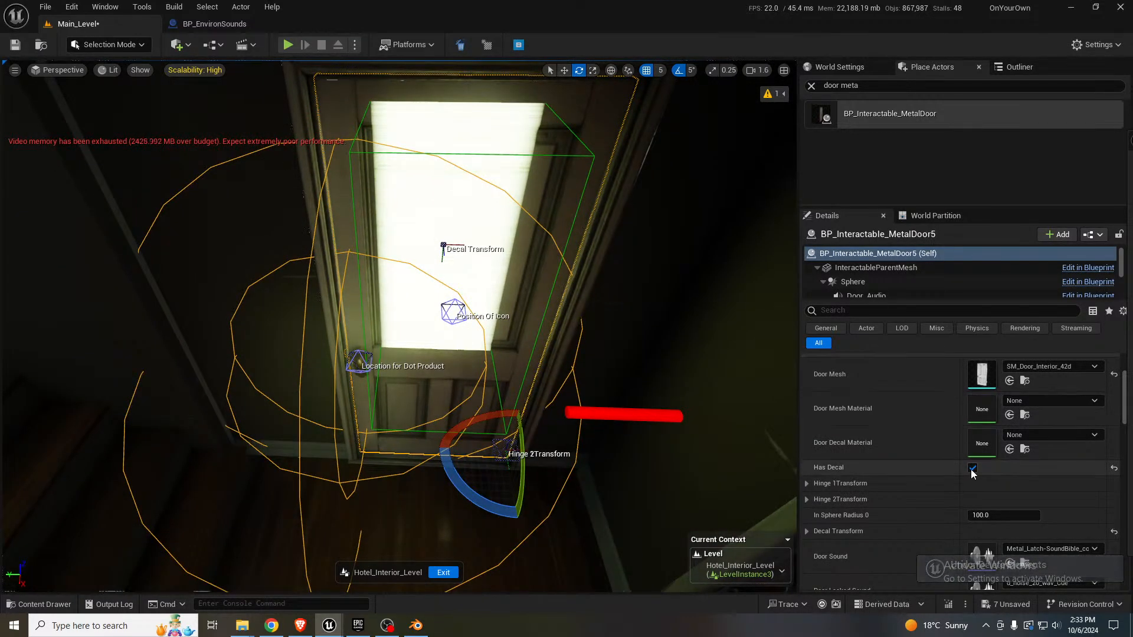
- Turn off Has Decal for the interior metal door and clear the Place Actors and Outliner search filters
click(971, 467)
scroll(890, 480, down, 2)
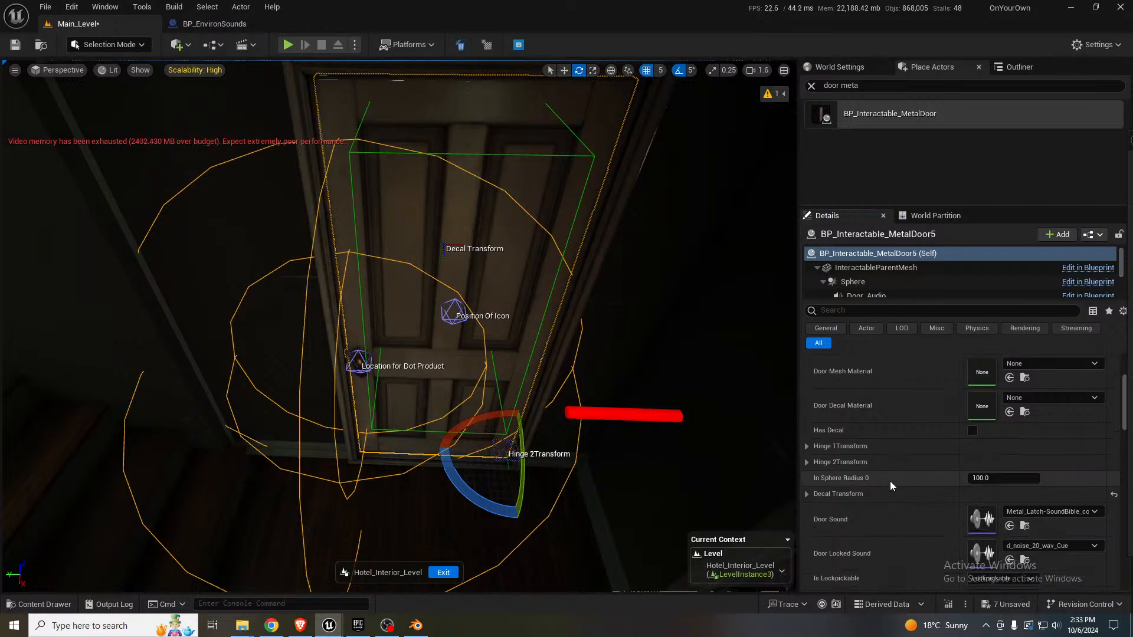
click(811, 85)
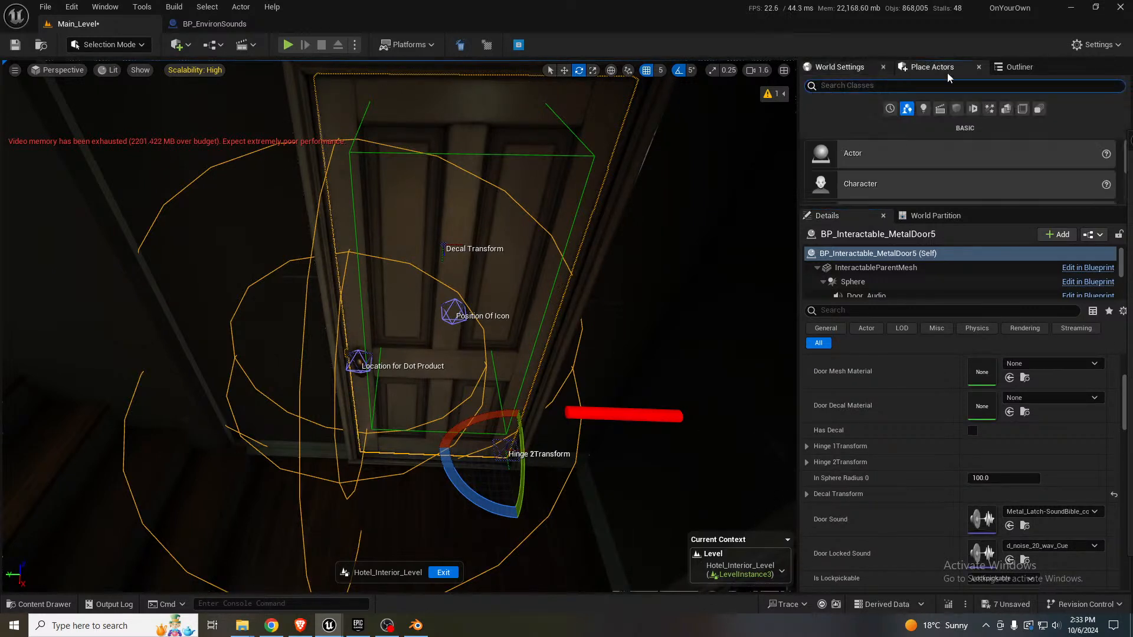
click(871, 69)
click(1019, 69)
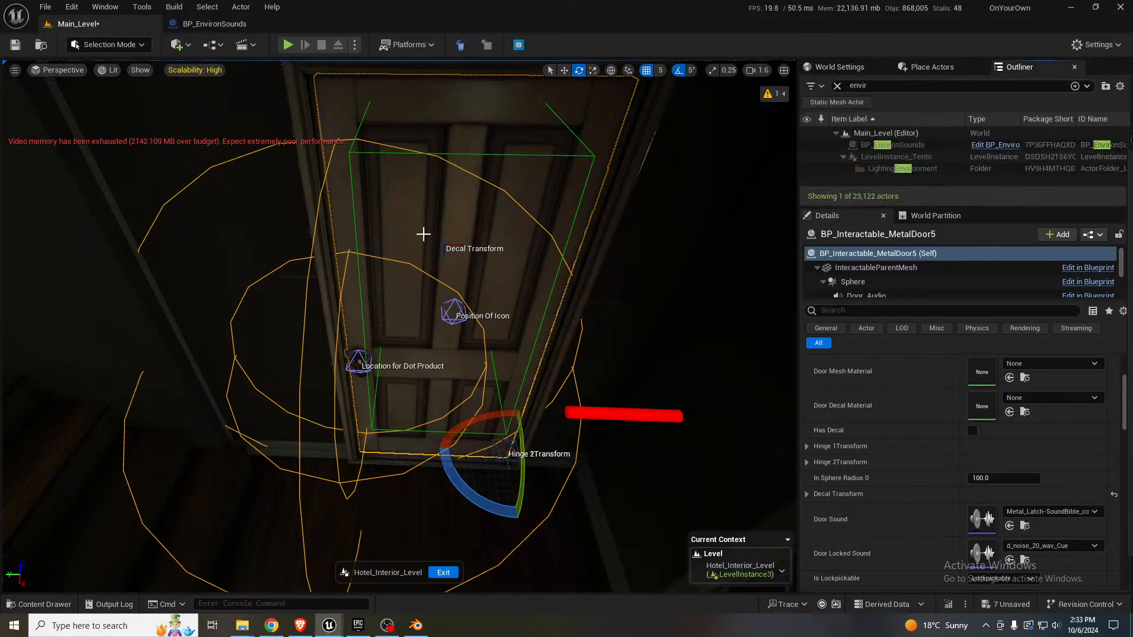
click(837, 86)
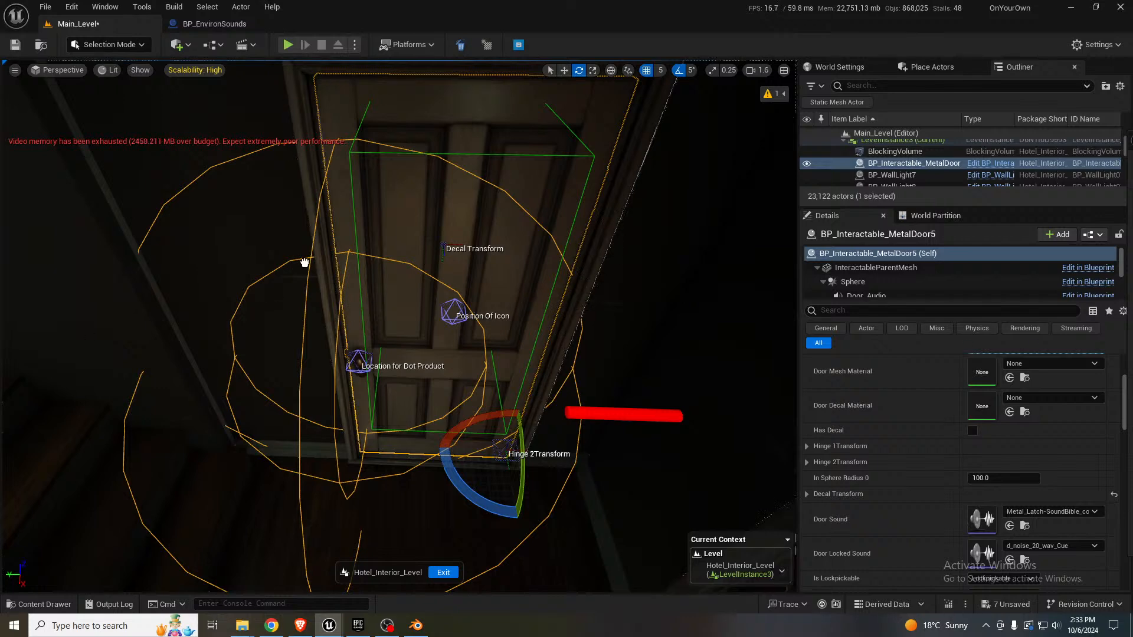
- Rotate the number 2 mesh to face out from the door and move it onto the upper centre stile
click(460, 222)
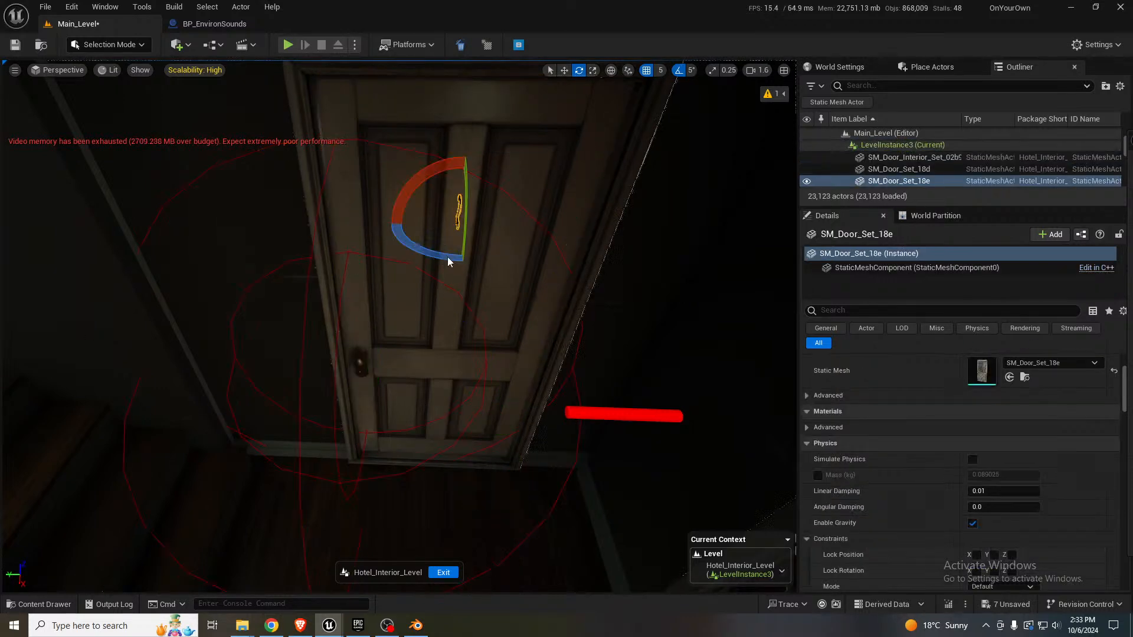
mouse_move(450, 260)
right_down()
mouse_move(466, 254)
mouse_move(442, 257)
mouse_move(458, 257)
right_up()
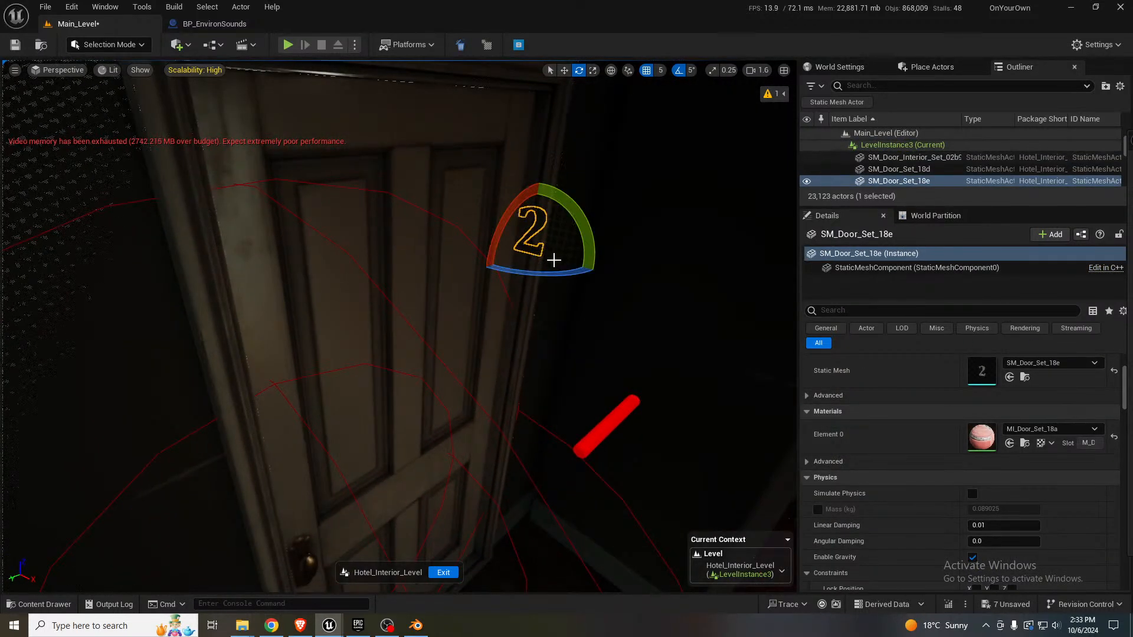
drag(538, 275, 412, 235)
key(w)
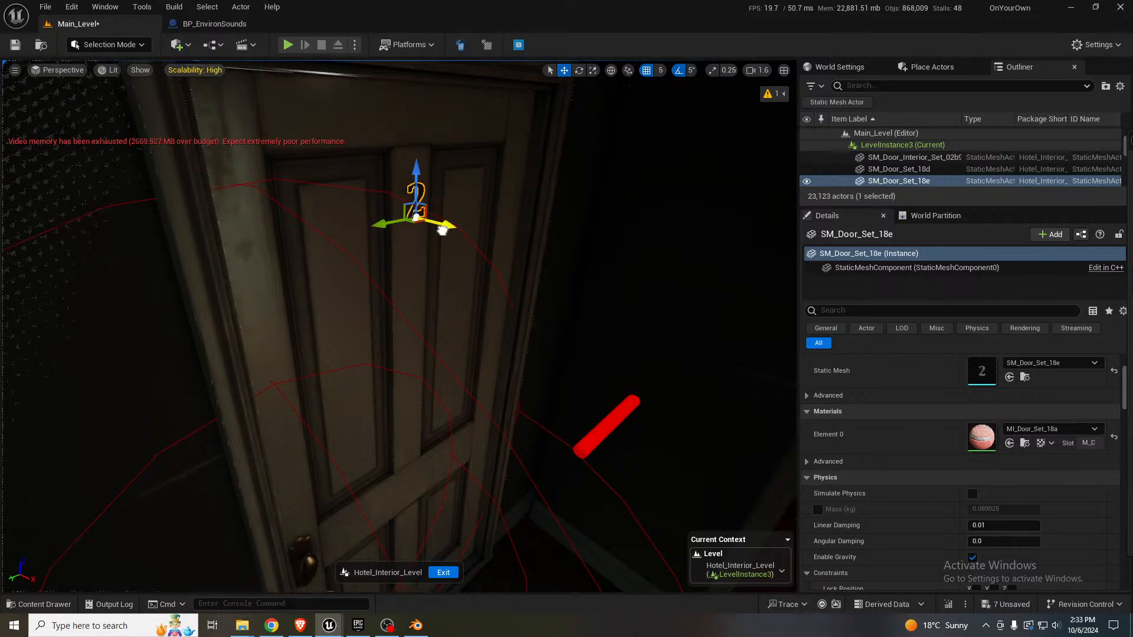
- Set the position grid snap to 1 and move the number 2 mesh up against the door's surface
key(f)
right_drag(399, 325, 481, 312)
scroll(377, 266, down, 4)
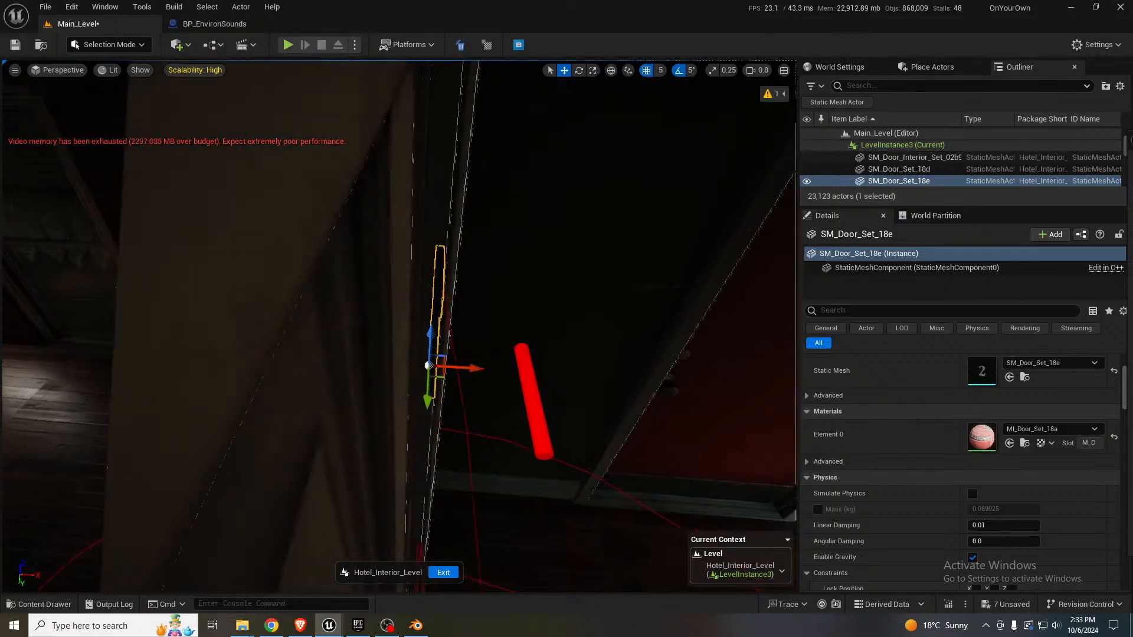
click(659, 70)
click(673, 105)
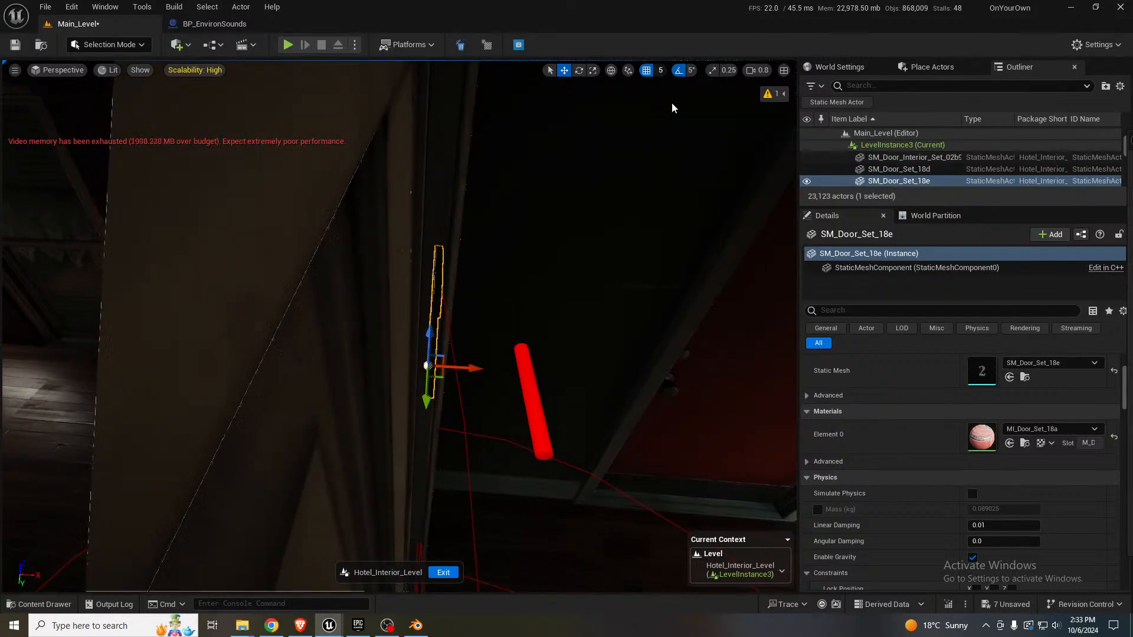
drag(469, 369, 448, 366)
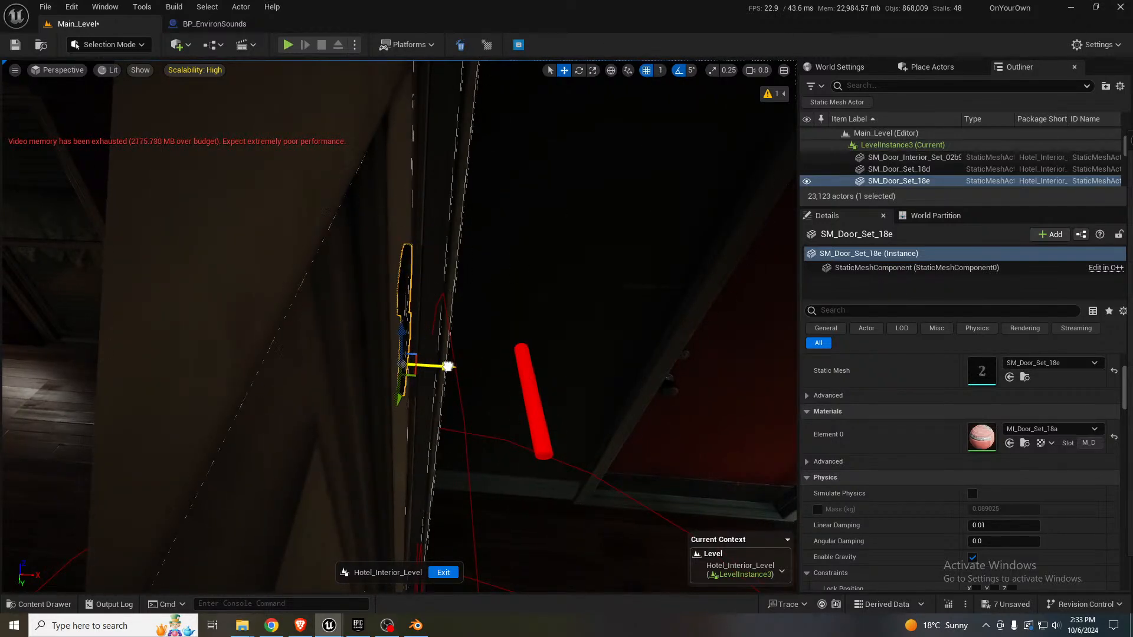
right_drag(449, 367, 413, 361)
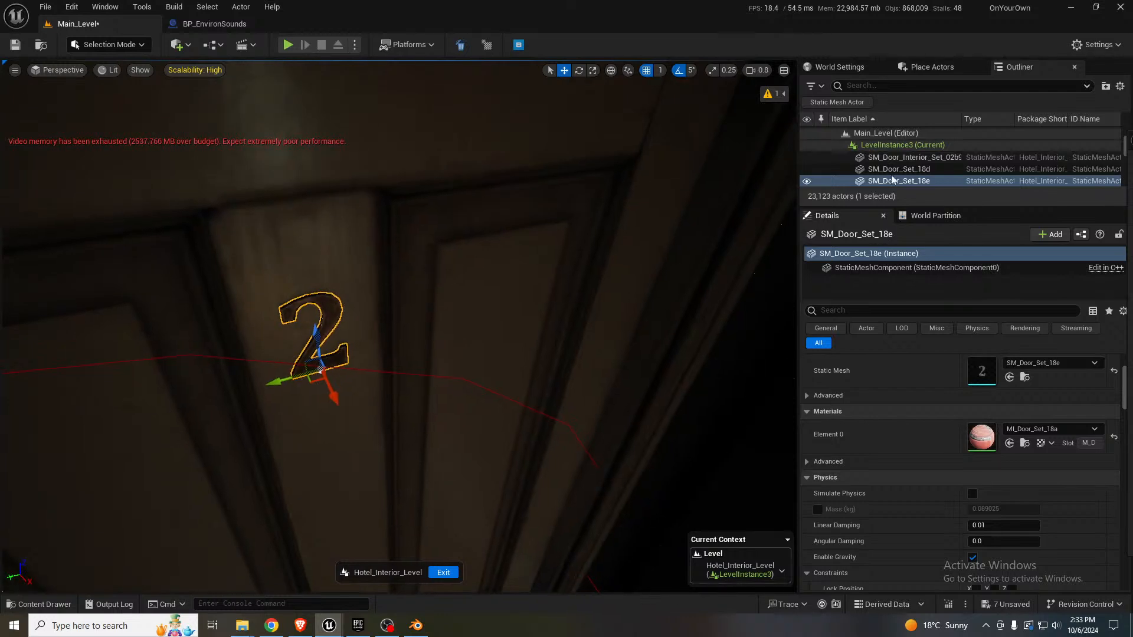
- Enlarge the Outliner and look through the LevelInstance3 actors around the selected number 2 mesh
drag(925, 206, 932, 456)
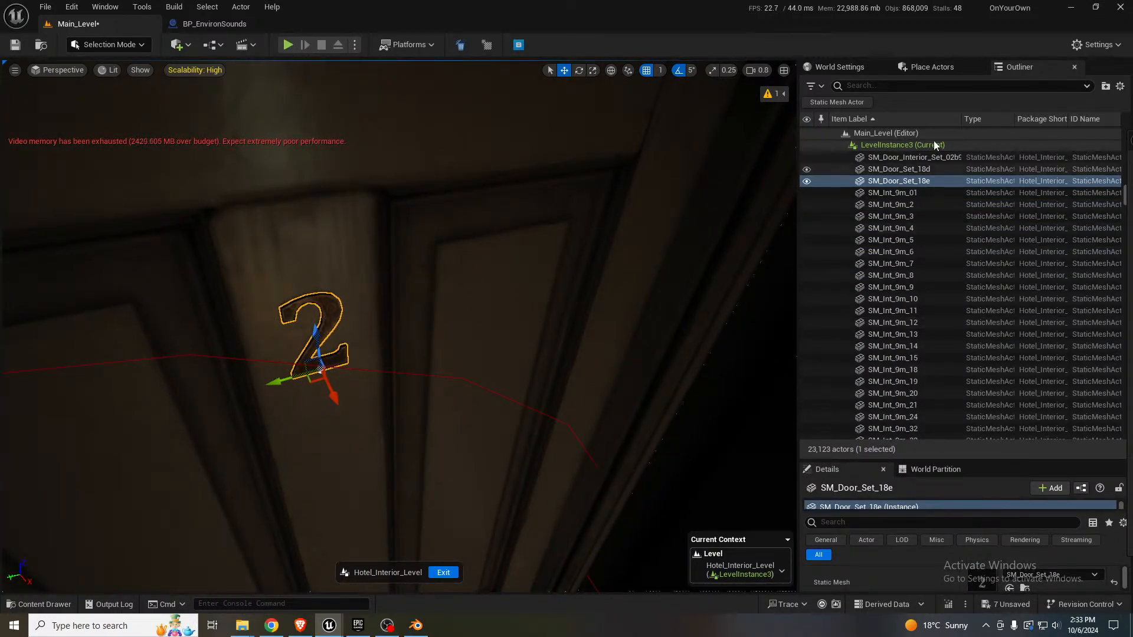
scroll(921, 211, up, 5)
key(s)
right_drag(449, 287, 379, 275)
scroll(901, 302, up, 8)
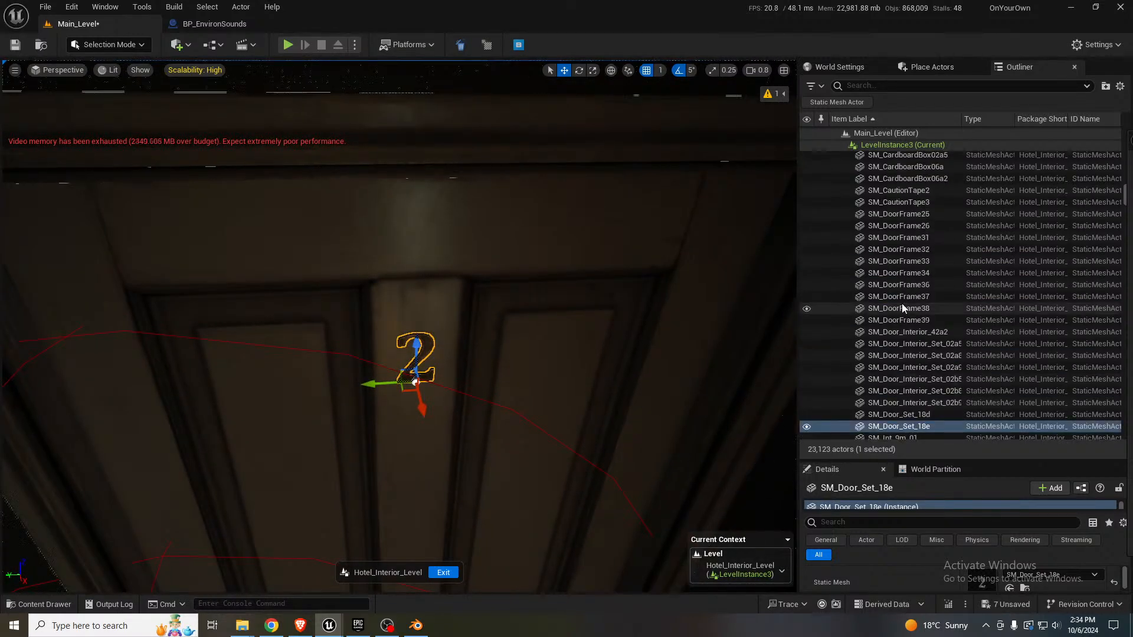
scroll(901, 303, down, 6)
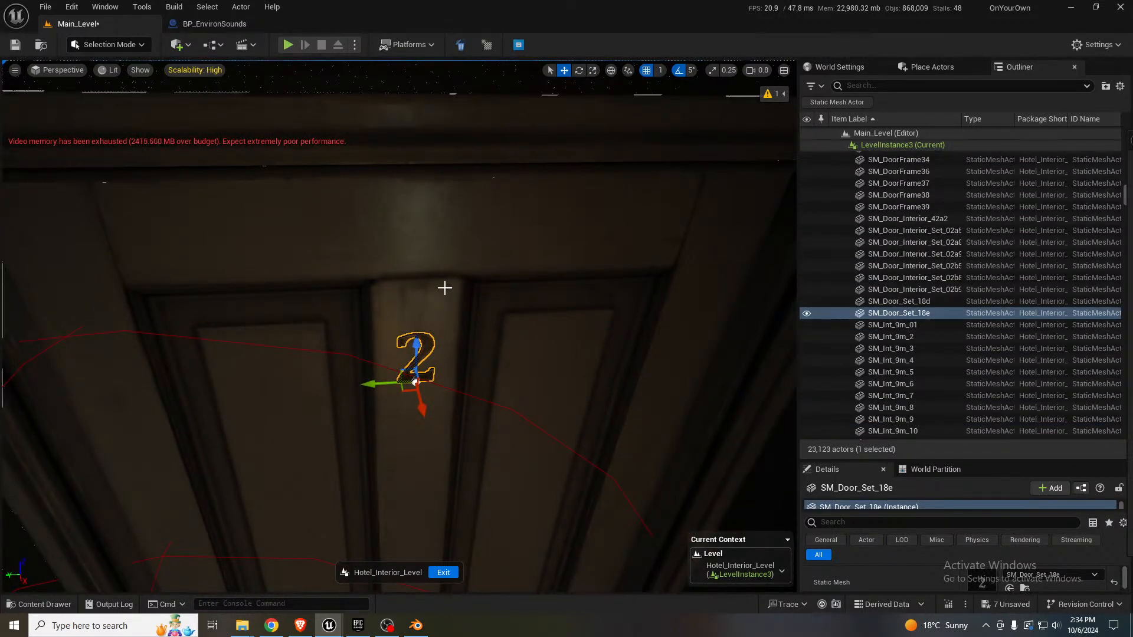
ctrl+click(445, 288)
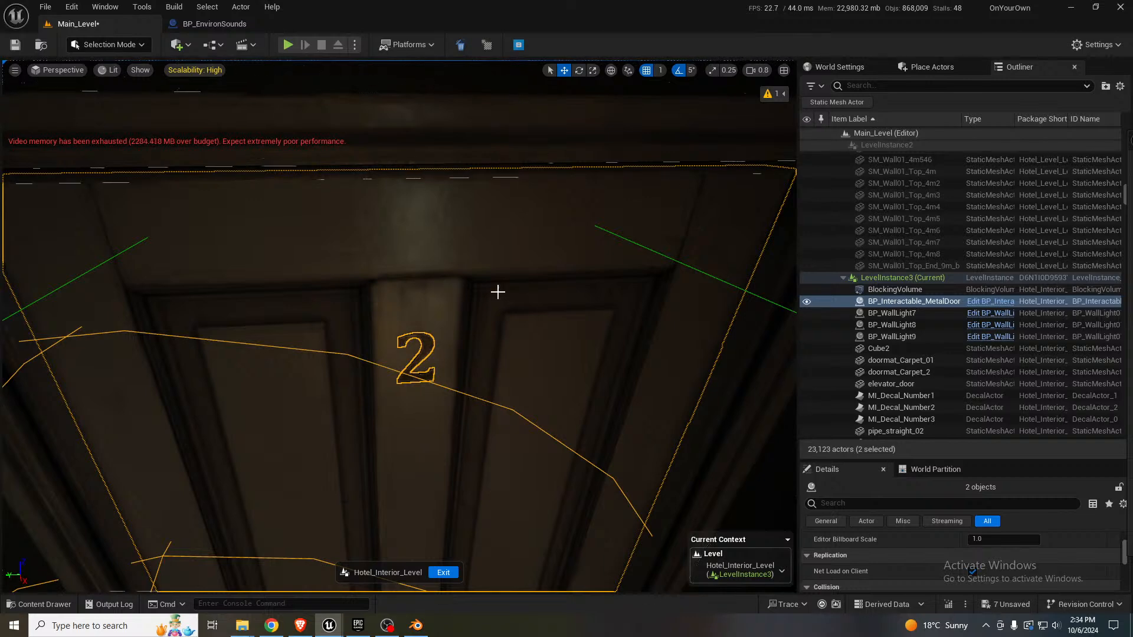
click(428, 342)
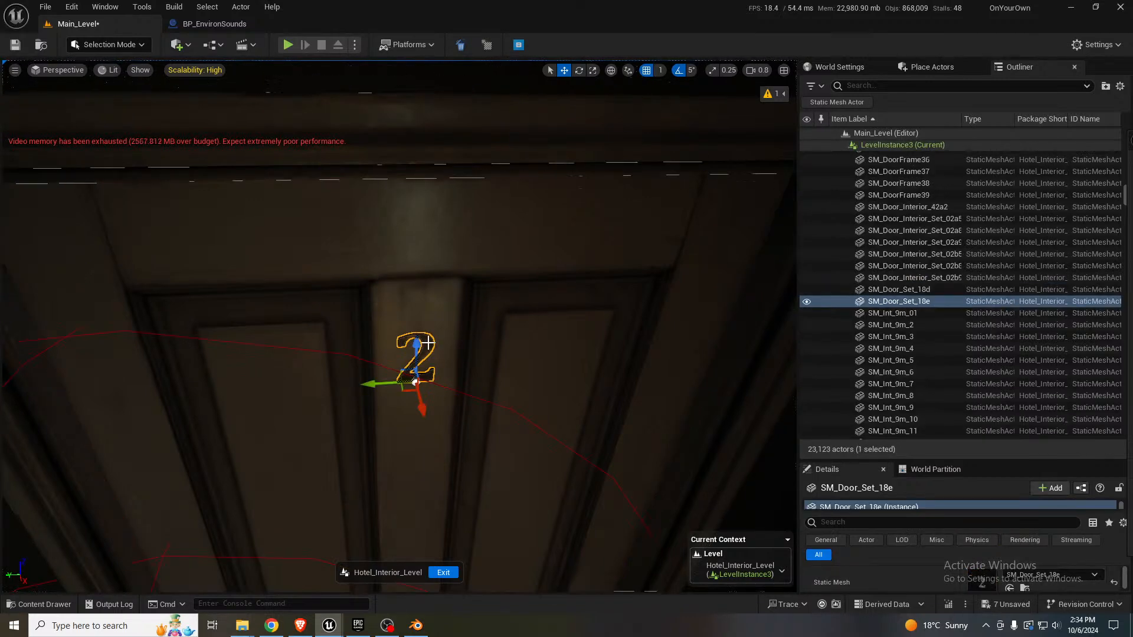
ctrl+click(438, 302)
right_click(438, 306)
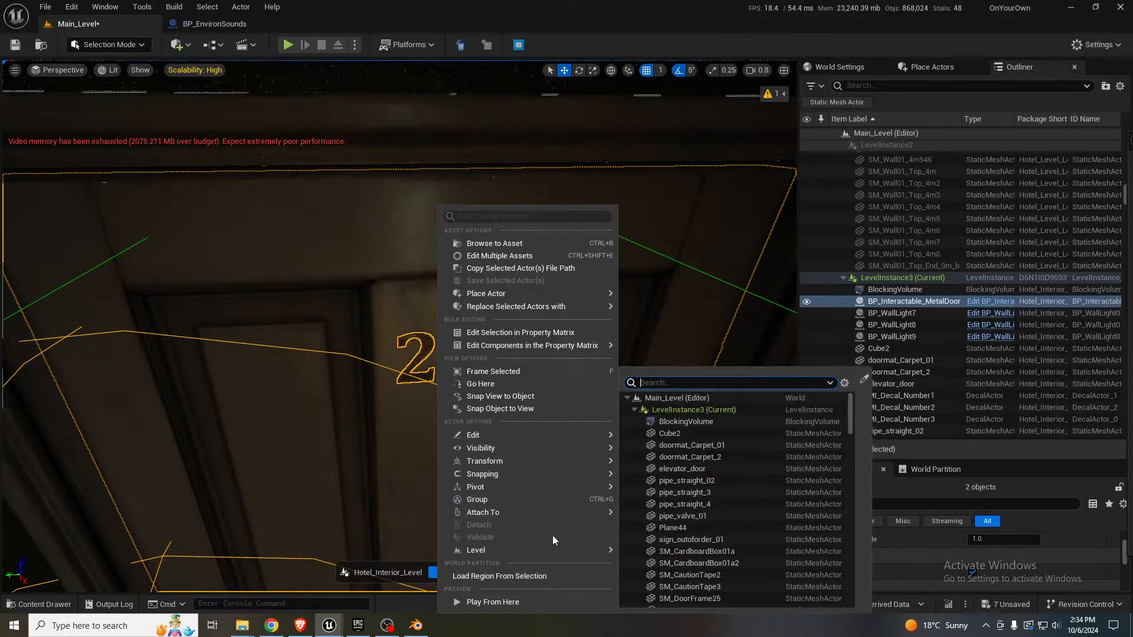
click(532, 413)
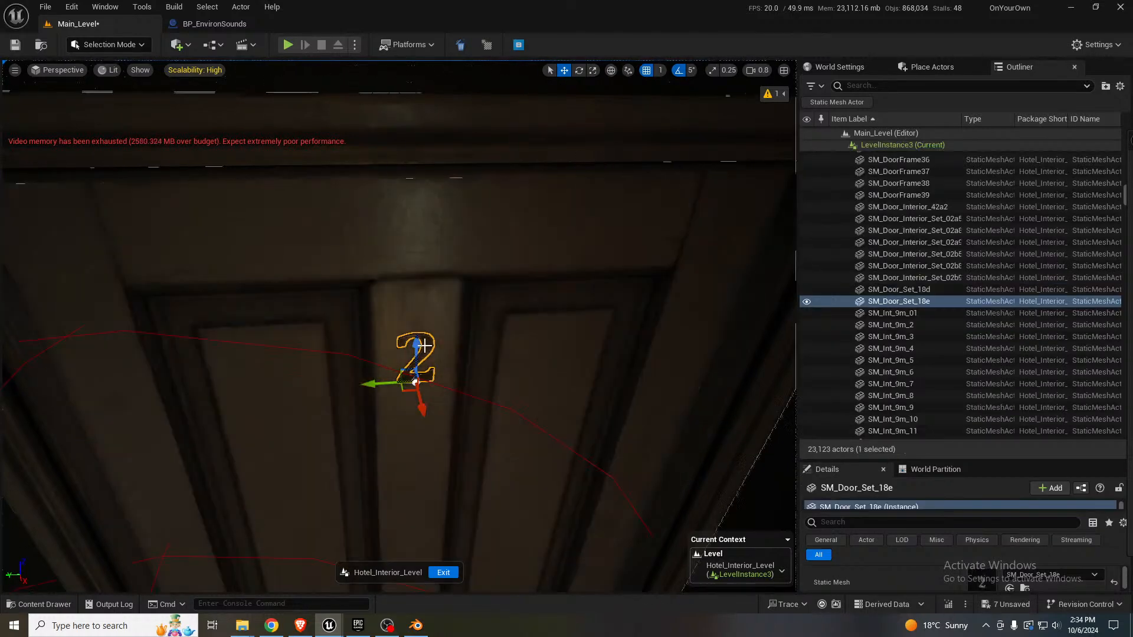
- Try to parent SM_Door_Set_18e to the interactable metal door in the Outliner
mouse_move(898, 301)
mouse_down()
mouse_move(900, 182)
mouse_move(894, 335)
mouse_move(901, 224)
mouse_move(901, 301)
mouse_up()
scroll(894, 313, down, 3)
scroll(894, 316, down, 3)
scroll(897, 335, up, 3)
scroll(897, 333, up, 2)
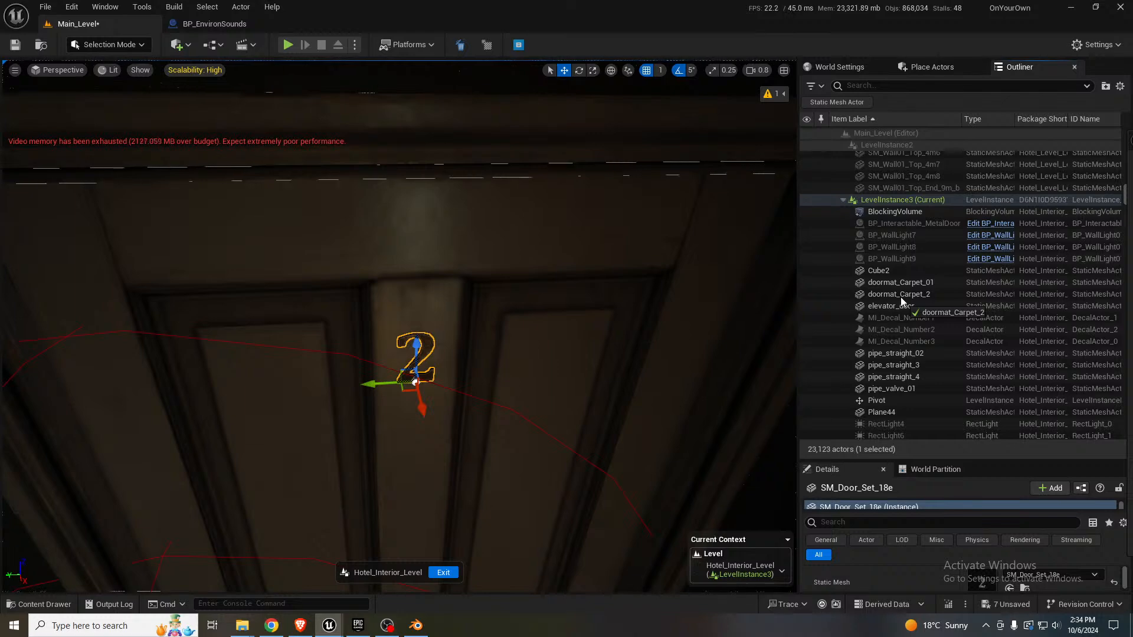
drag(900, 306, 900, 307)
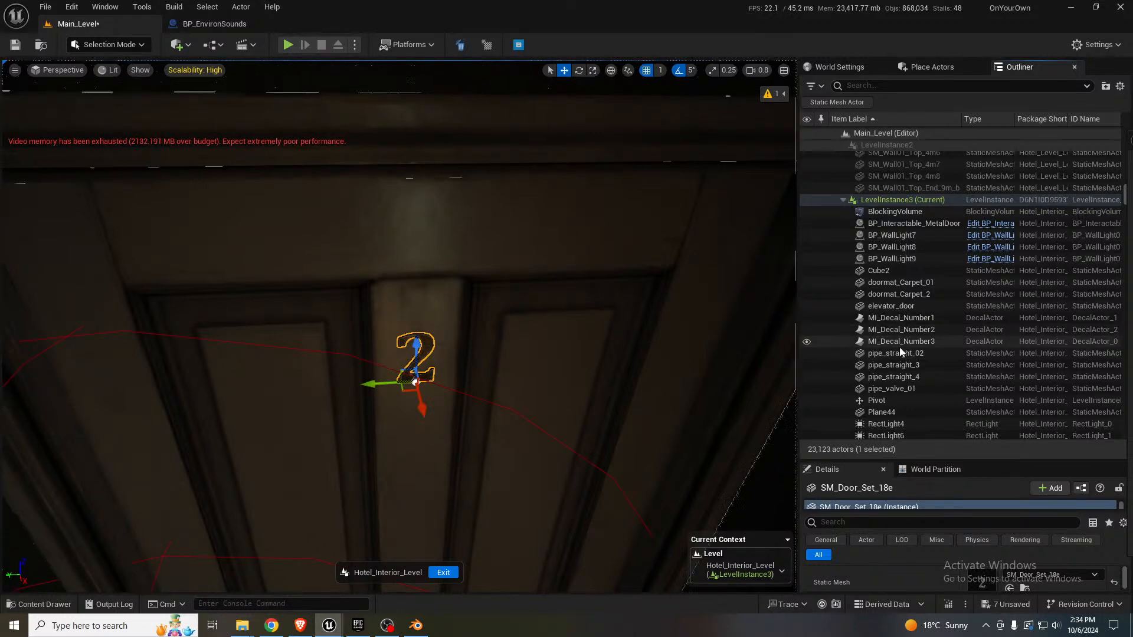
scroll(898, 348, down, 10)
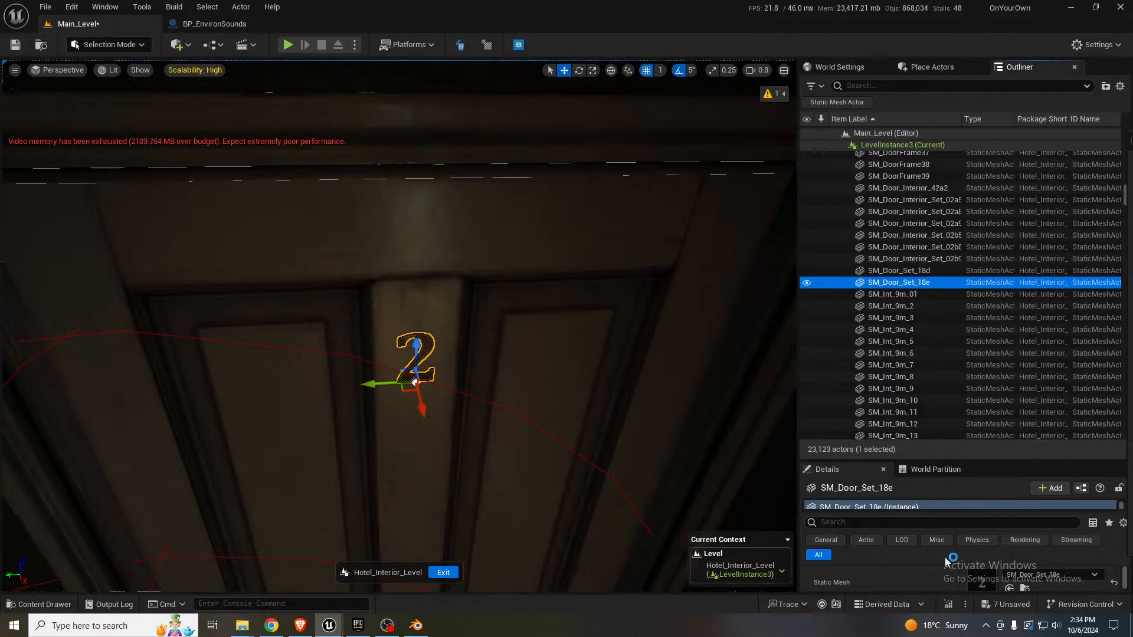
- Set the mobility of SM_Door_Set_18e to Movable and toggle its visibility off and on to identify it
drag(950, 460, 951, 366)
click(1079, 558)
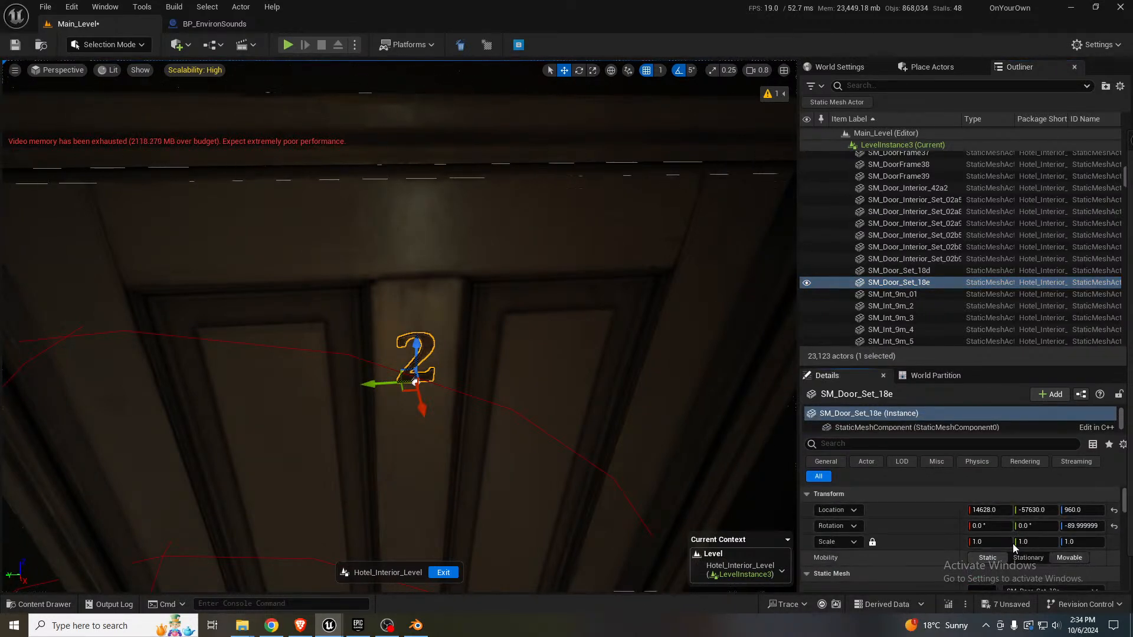
click(918, 284)
click(807, 283)
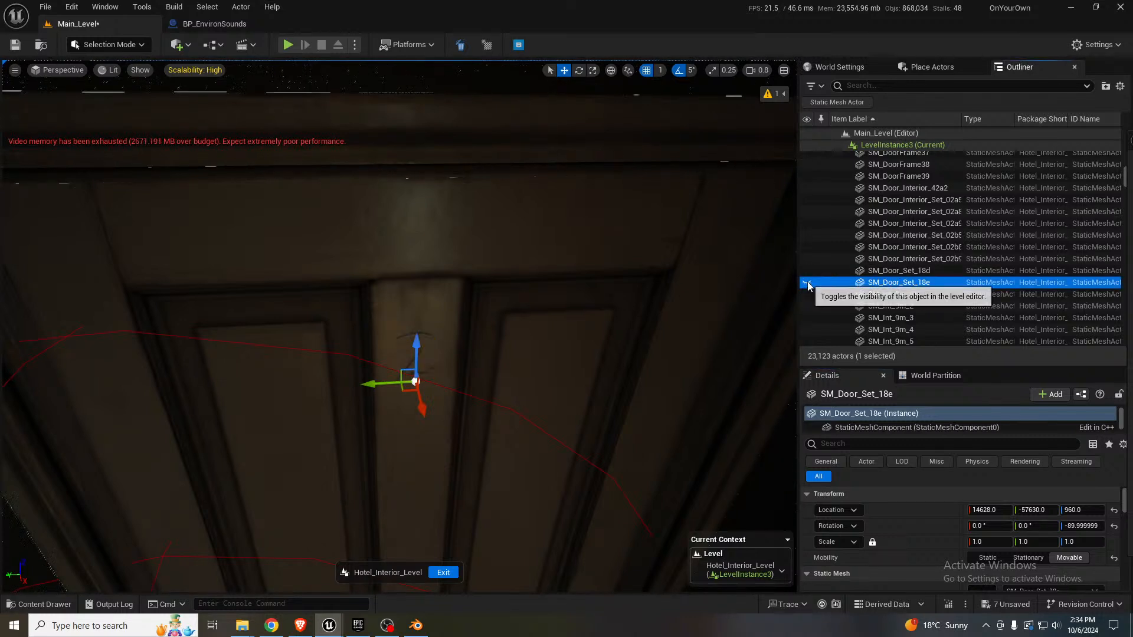
click(807, 283)
- Parent SM_Door_Set_18e to the BP_Interactable_MetalDoor actor within LevelInstance3
scroll(929, 246, up, 8)
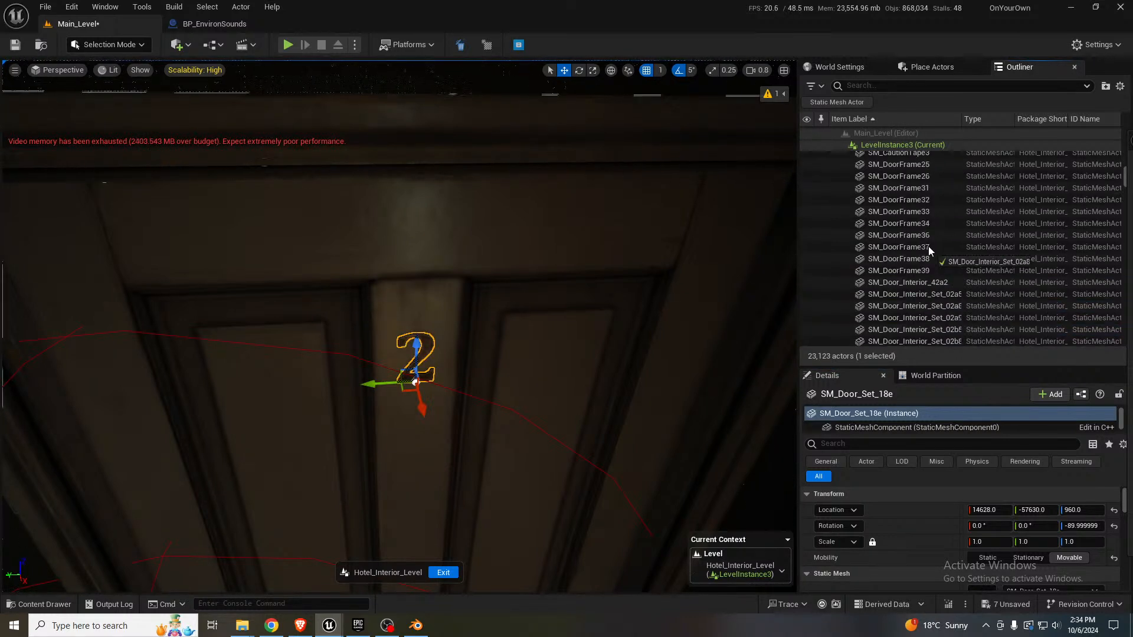
scroll(929, 246, up, 10)
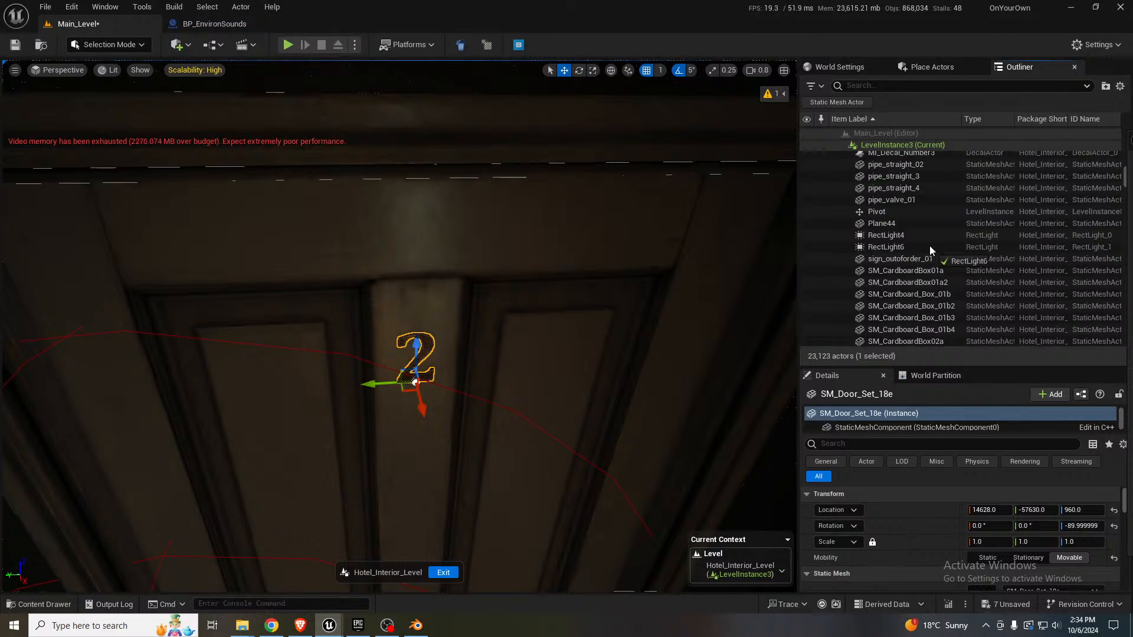
scroll(929, 246, up, 3)
drag(929, 246, 897, 245)
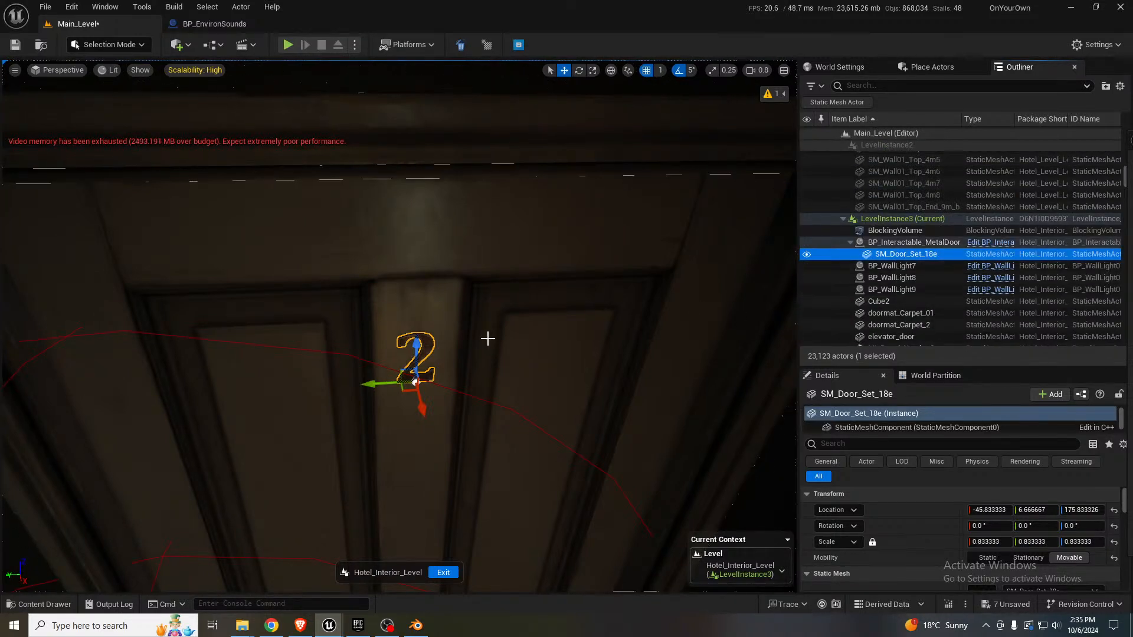
- Lower the number 2 mesh on the door to a relative Z location of about 171.67
middle_drag(374, 380, 367, 534)
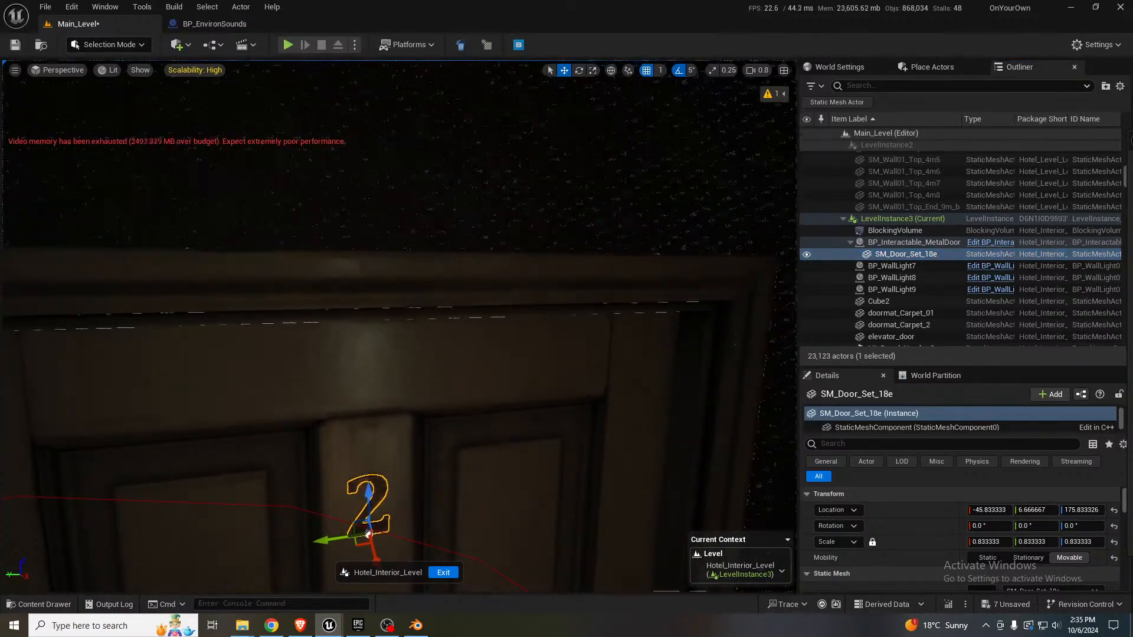
key(s)
right_drag(377, 377, 392, 448)
key(s)
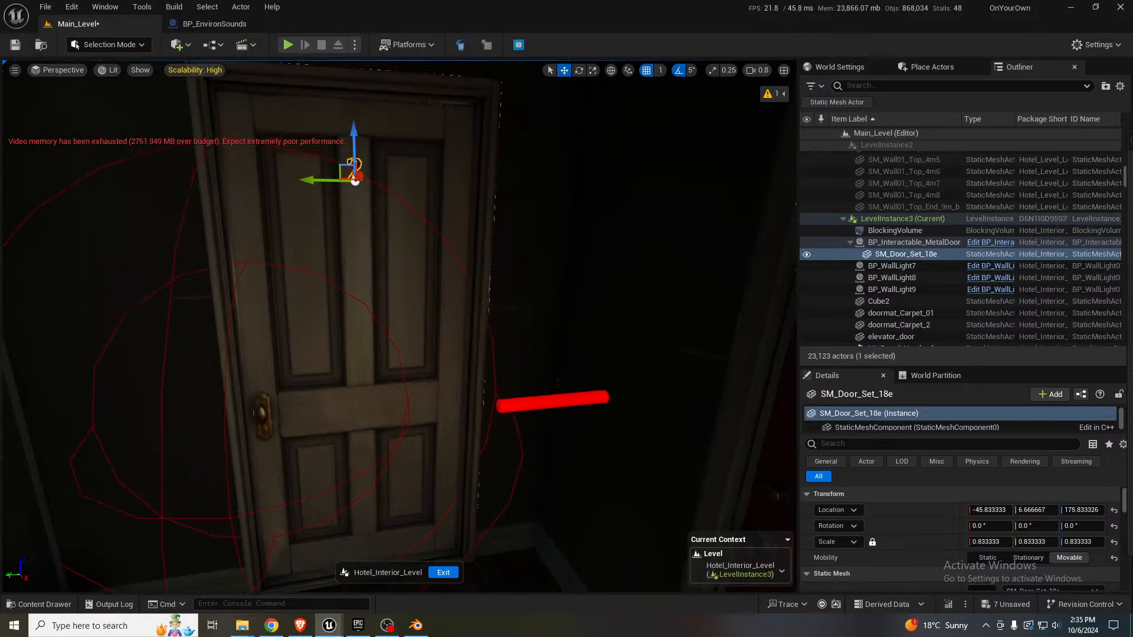
drag(357, 137, 357, 148)
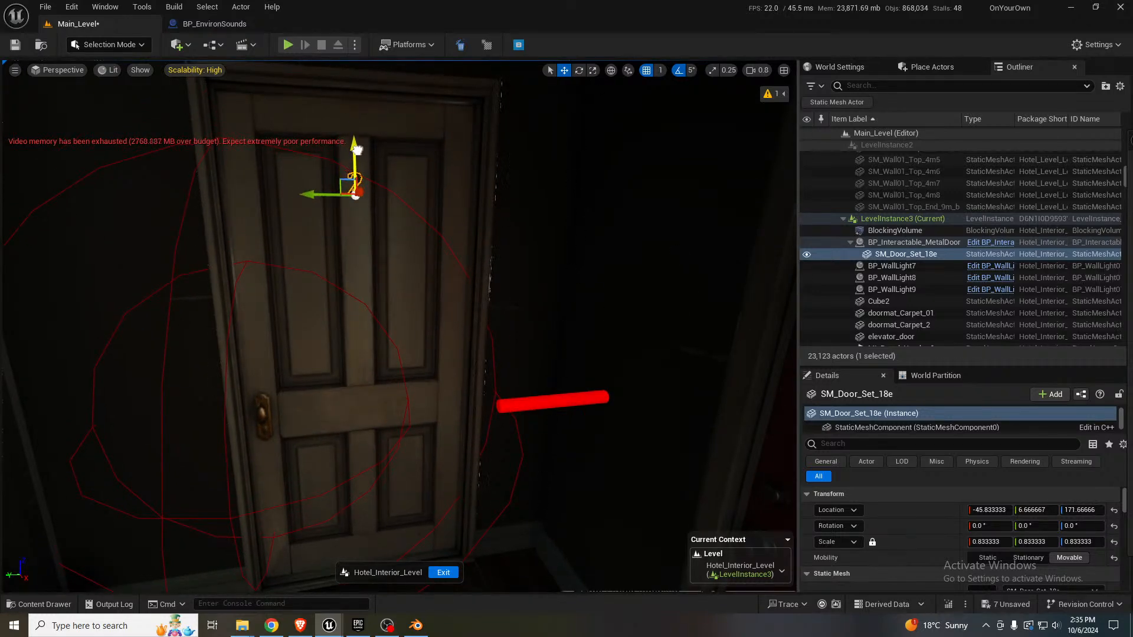
- Try rotating the metal door together with its attached number, and undo the rotation
click(393, 402)
key(e)
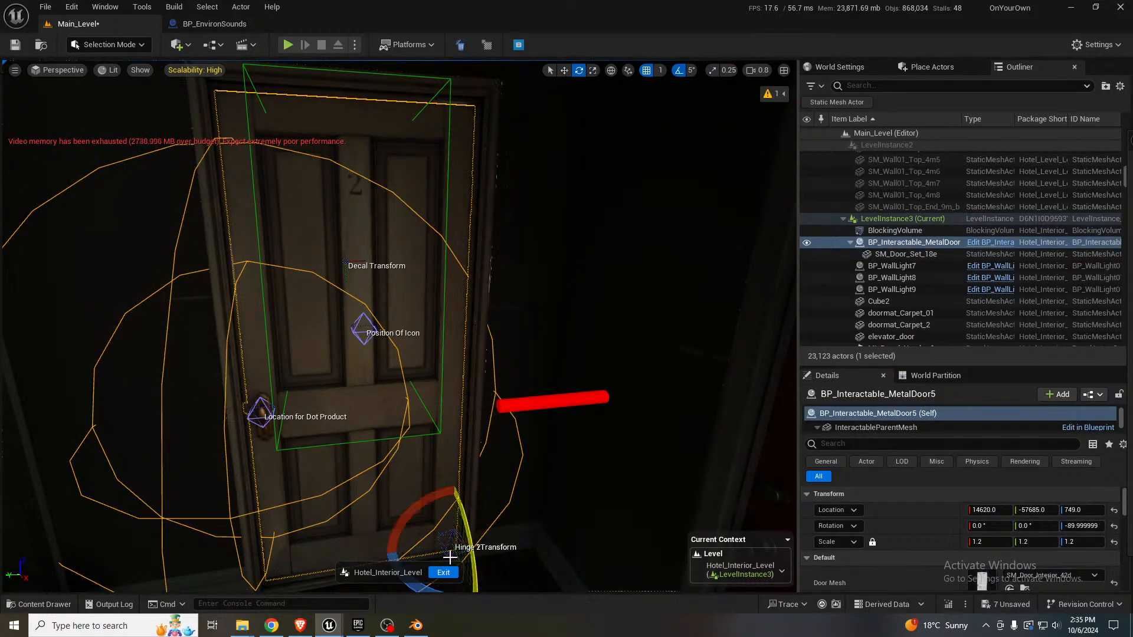
right_drag(481, 538, 472, 581)
drag(466, 520, 429, 528)
key(ctrl+z)
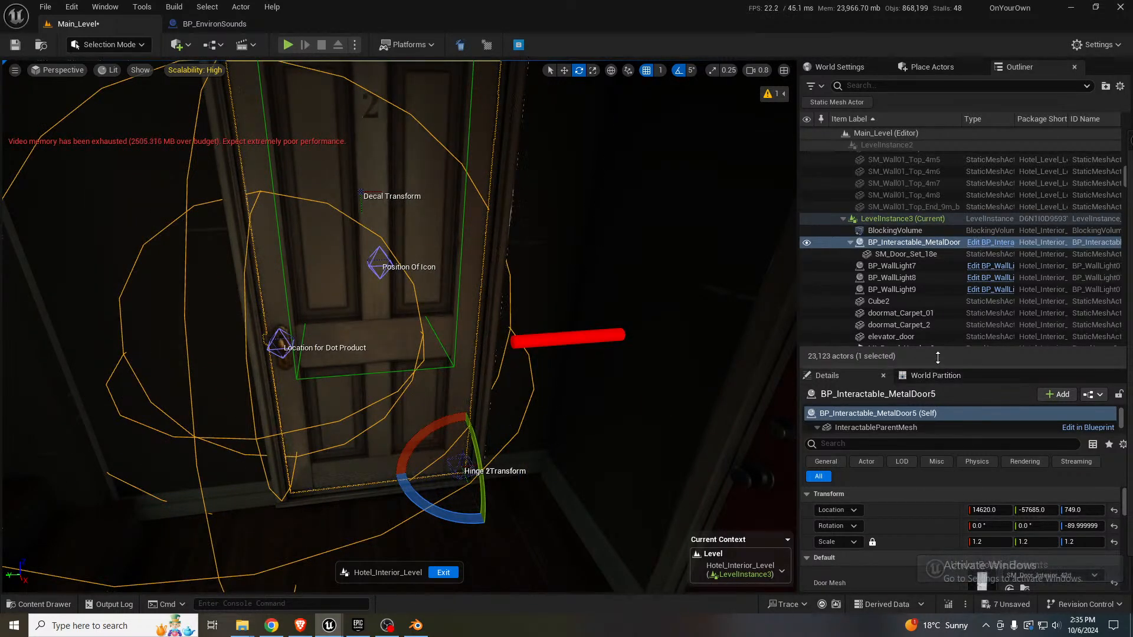
- Enlarge the Details area and set the metal door's Interaction State to Locked
drag(937, 367, 939, 236)
scroll(946, 452, down, 5)
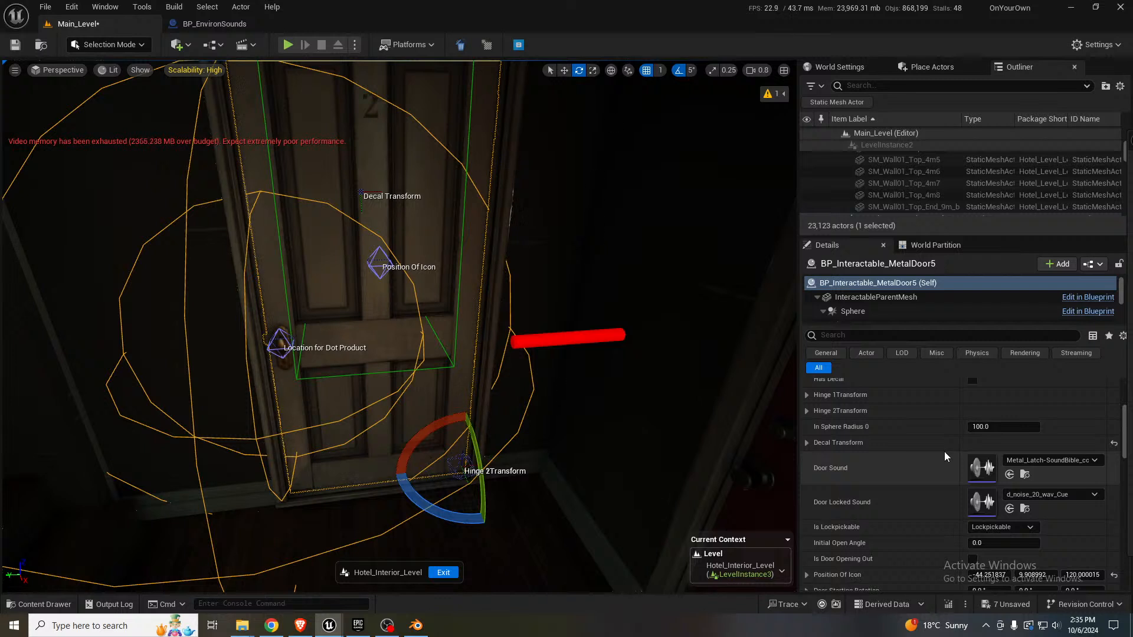
scroll(940, 464, down, 2)
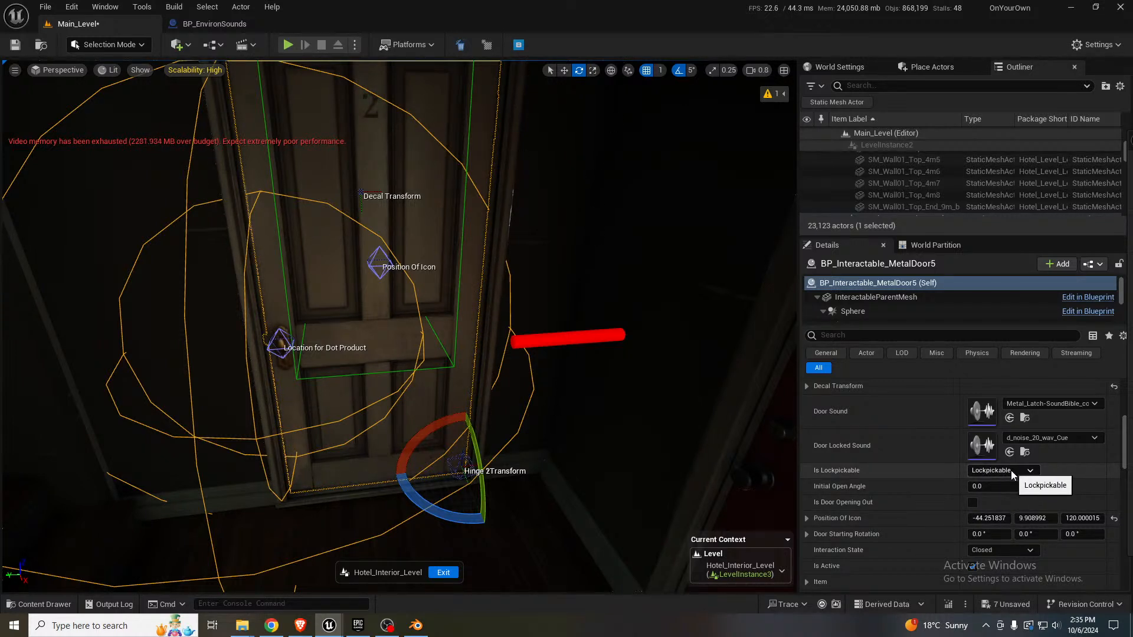
scroll(1010, 470, down, 4)
click(1013, 439)
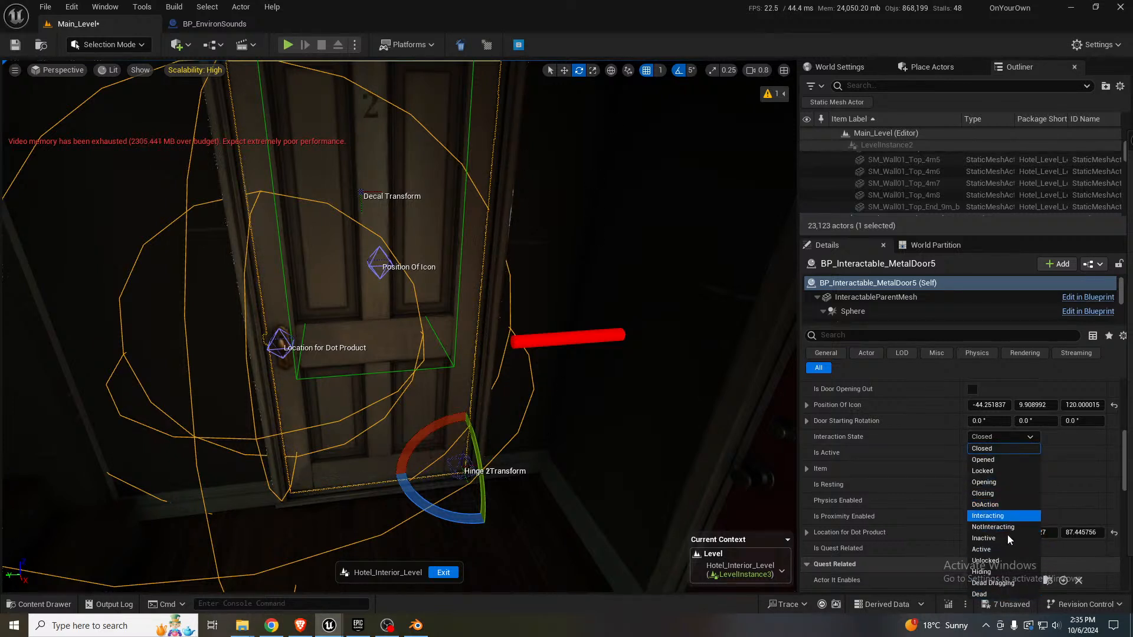
click(991, 471)
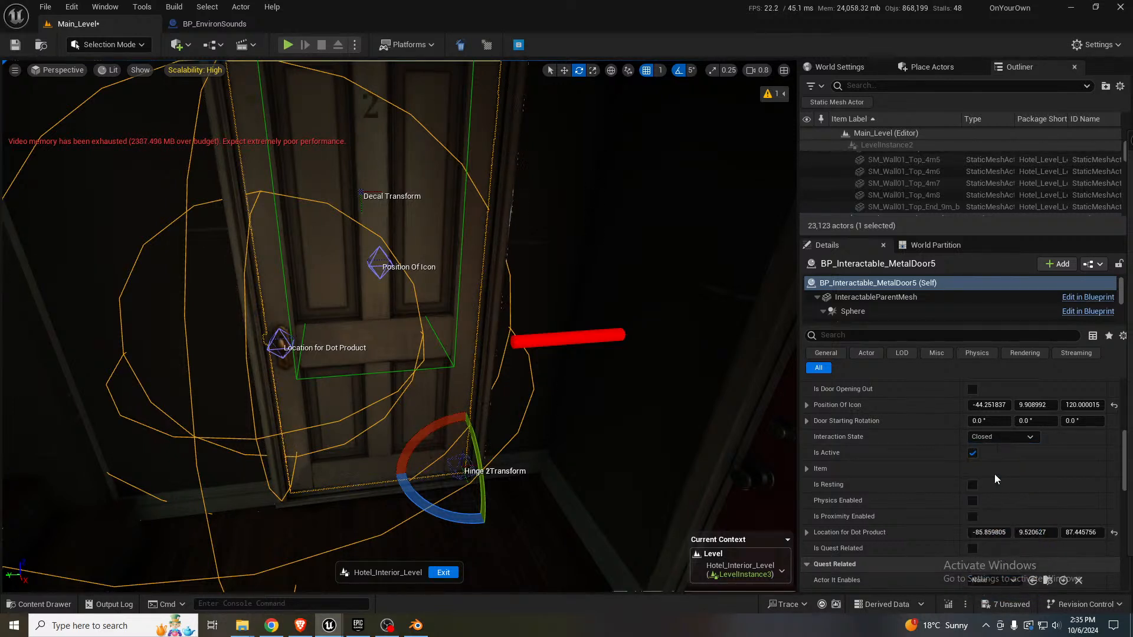
- Search the placeable actor classes for "lockpick"
scroll(913, 505, up, 2)
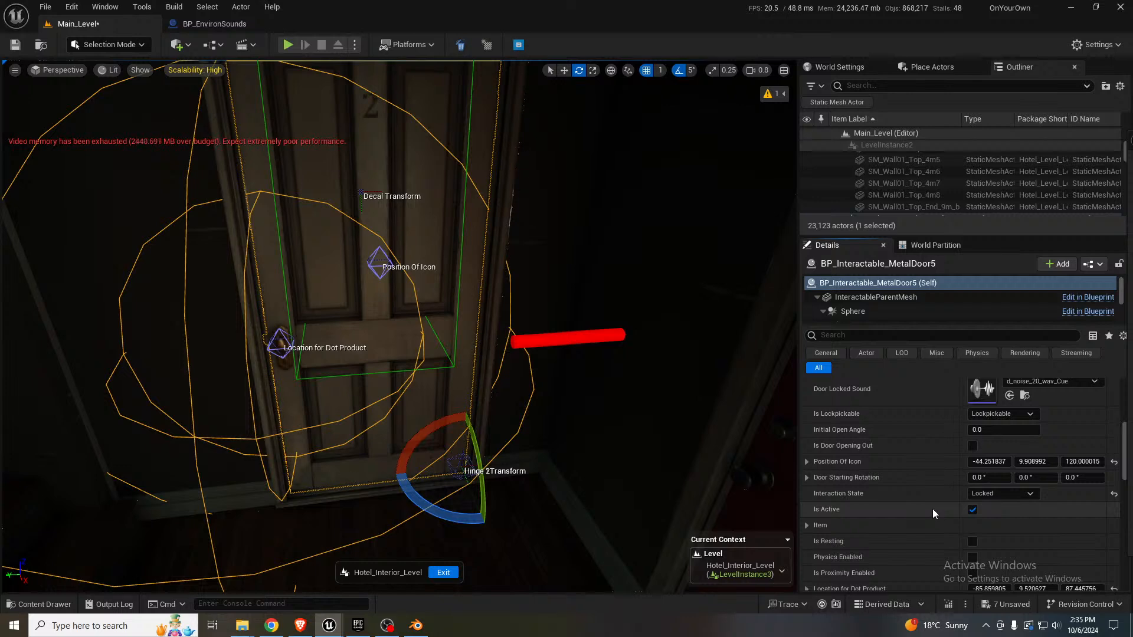
right_drag(649, 365, 531, 413)
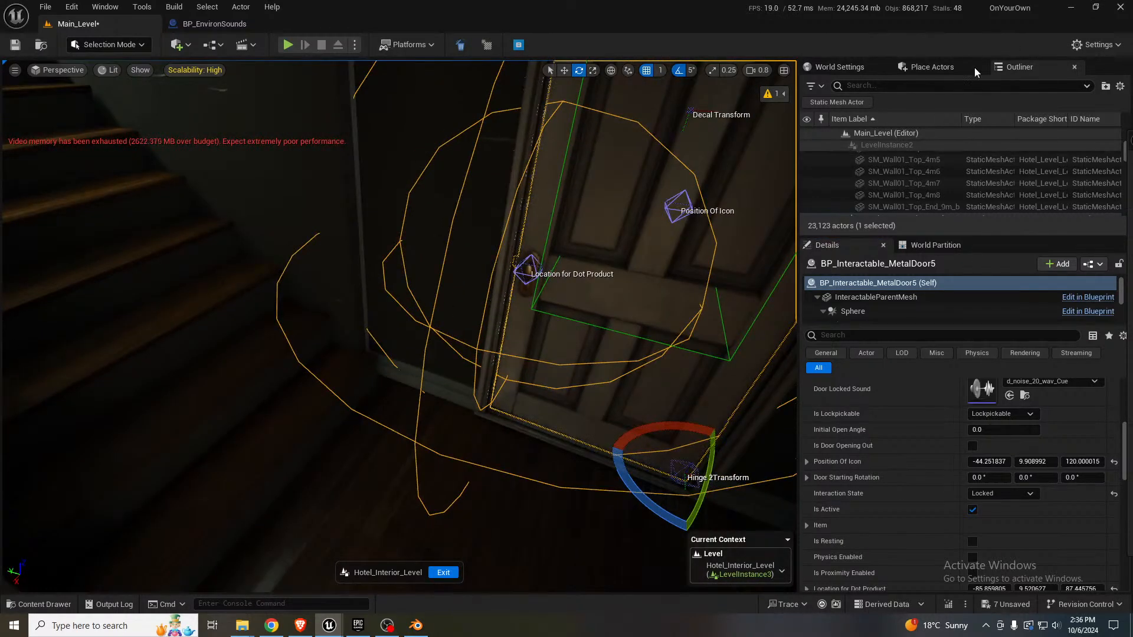
click(931, 67)
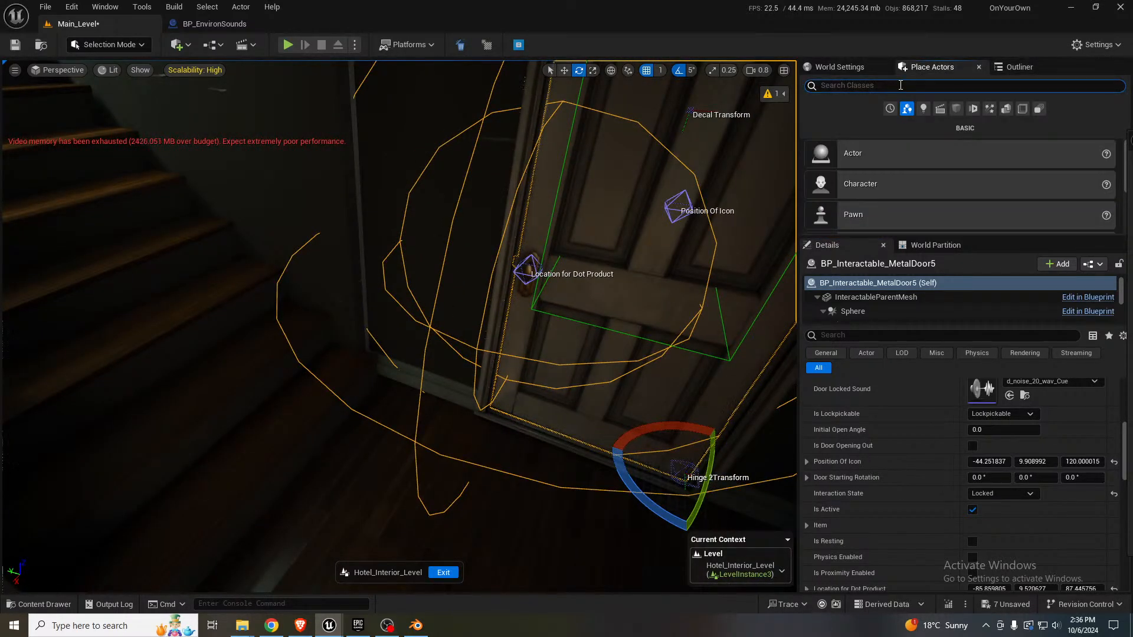
text(lockpick)
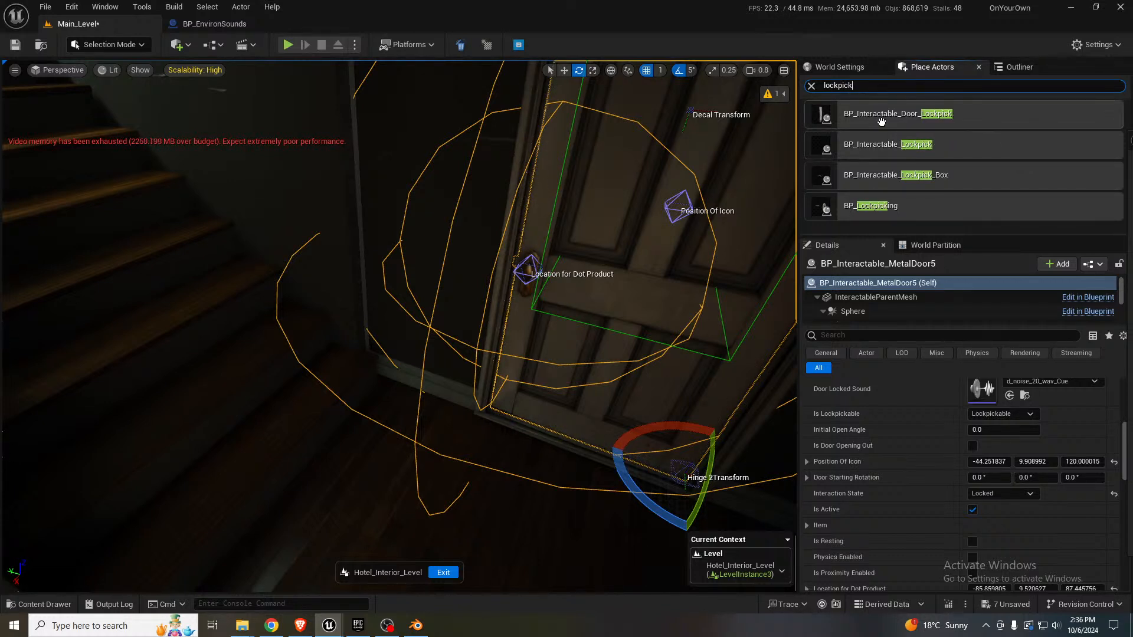
drag(881, 118, 243, 422)
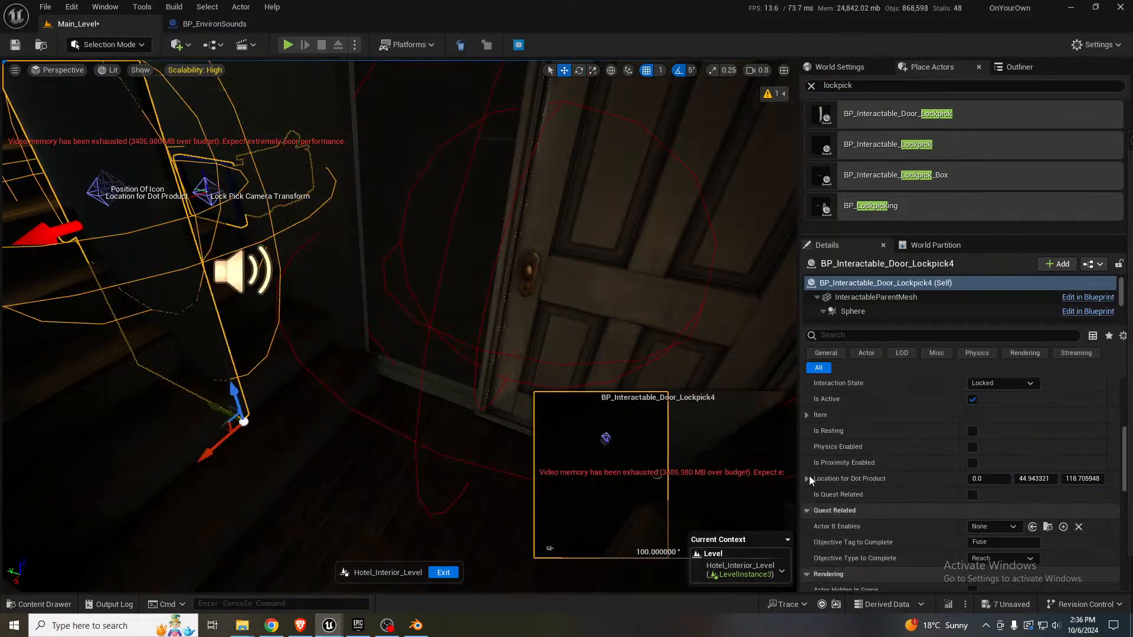
scroll(919, 479, up, 5)
scroll(919, 477, up, 6)
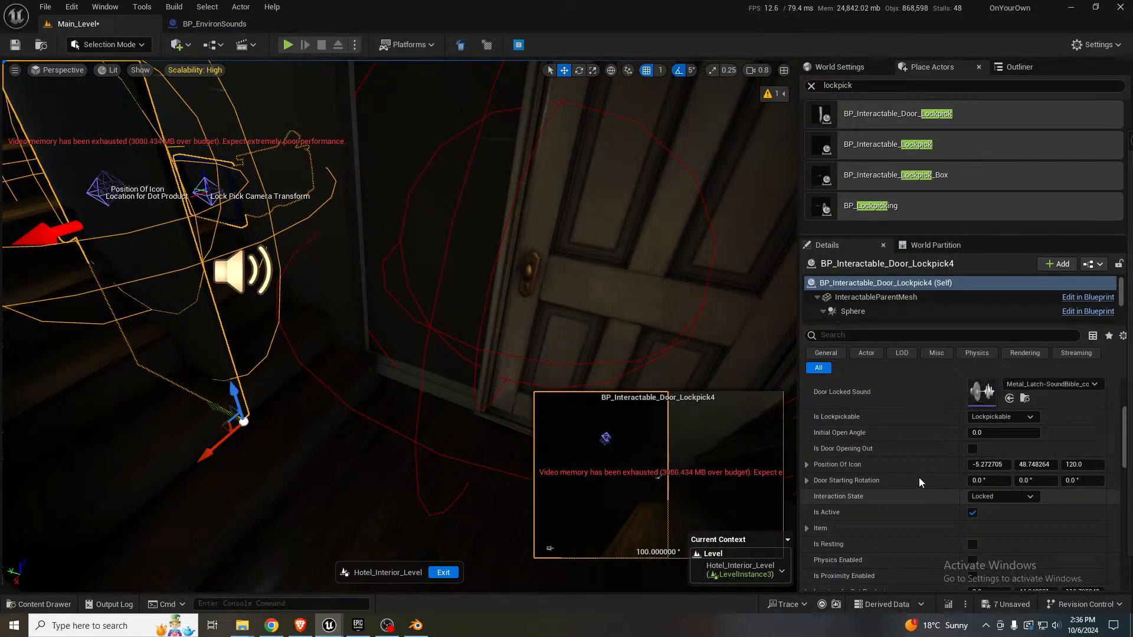
right_drag(346, 367, 329, 357)
key(Delete)
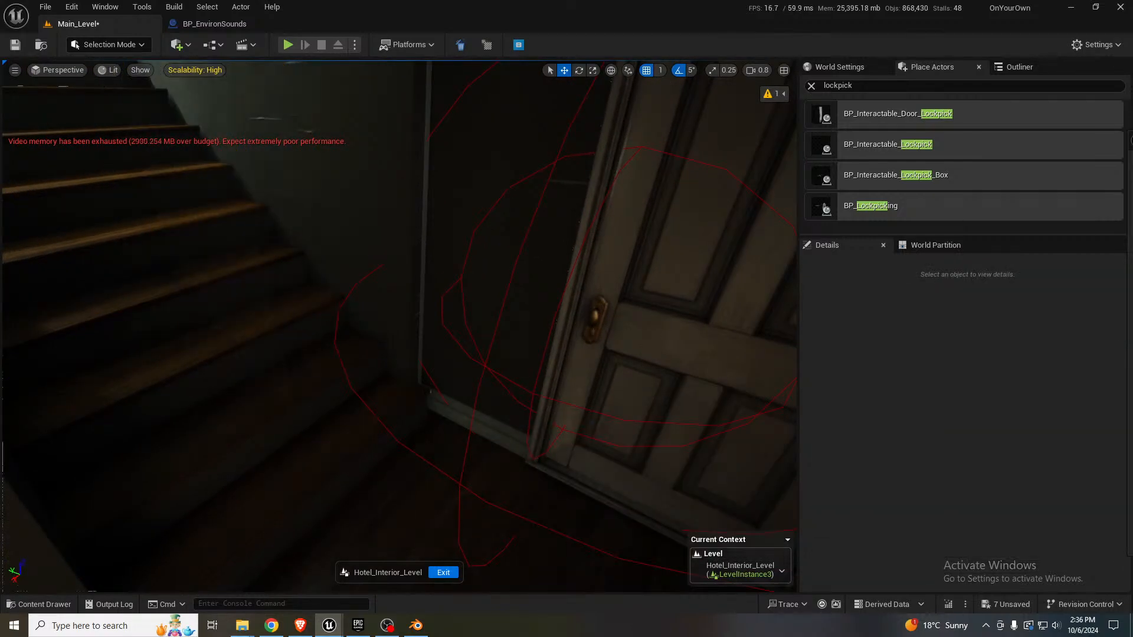
click(664, 367)
right_drag(664, 367, 587, 377)
scroll(649, 363, up, 6)
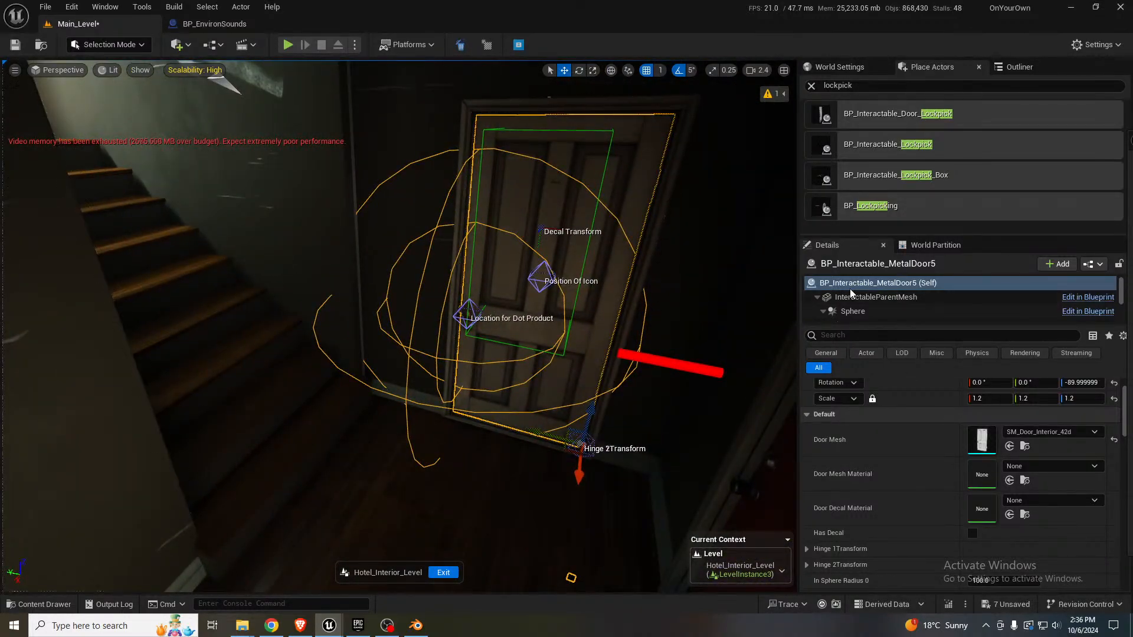
drag(888, 117, 384, 433)
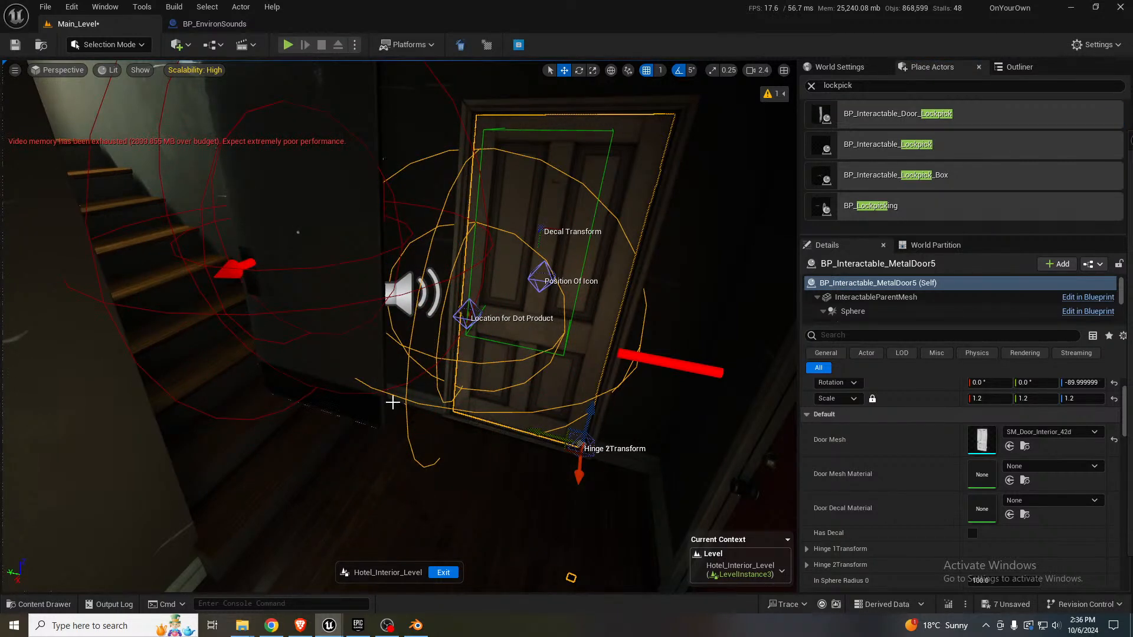
right_drag(427, 398, 330, 386)
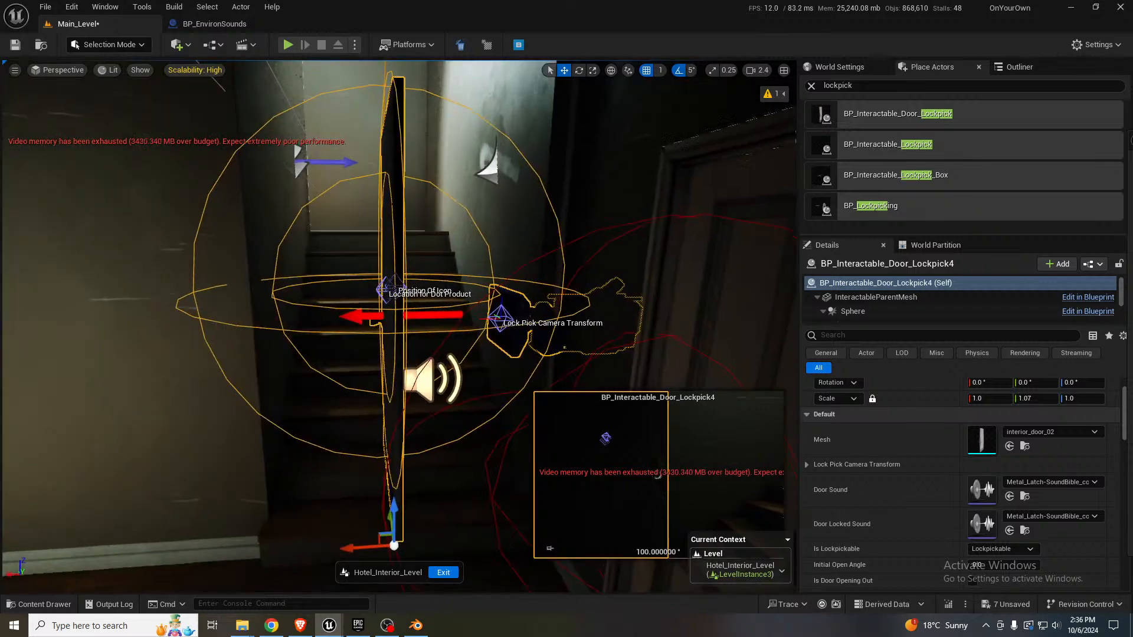
right_drag(374, 420, 452, 461)
key(e)
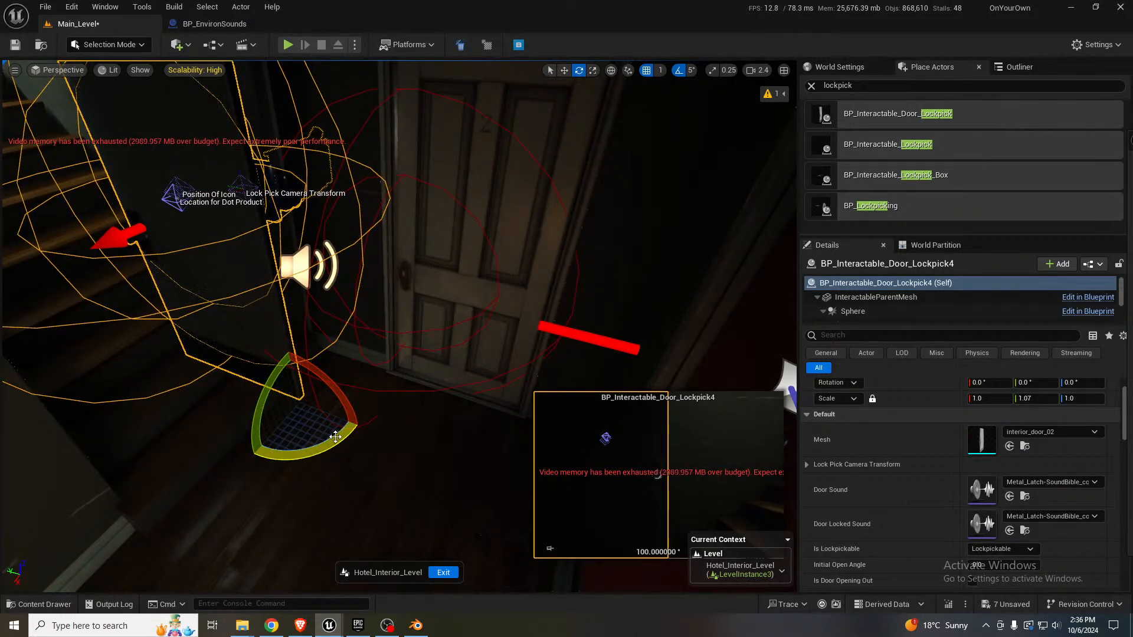
key(Escape)
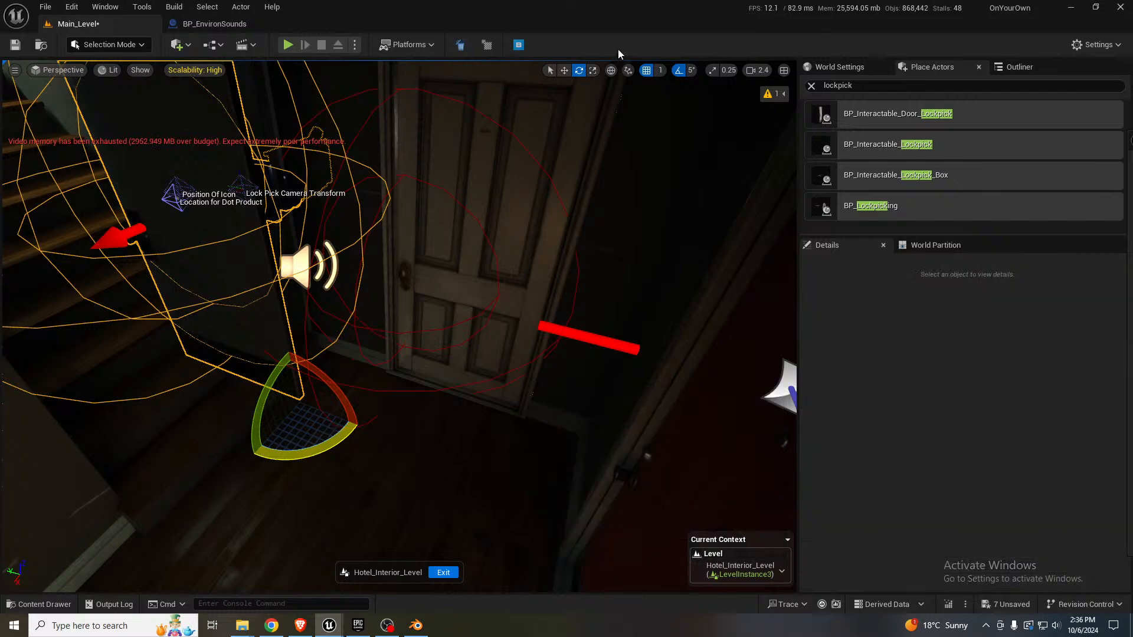
- Set the position grid snap to 10 and place a BP_Interactable_Door_Lockpick actor on the floor beside the staircase
click(661, 70)
click(680, 127)
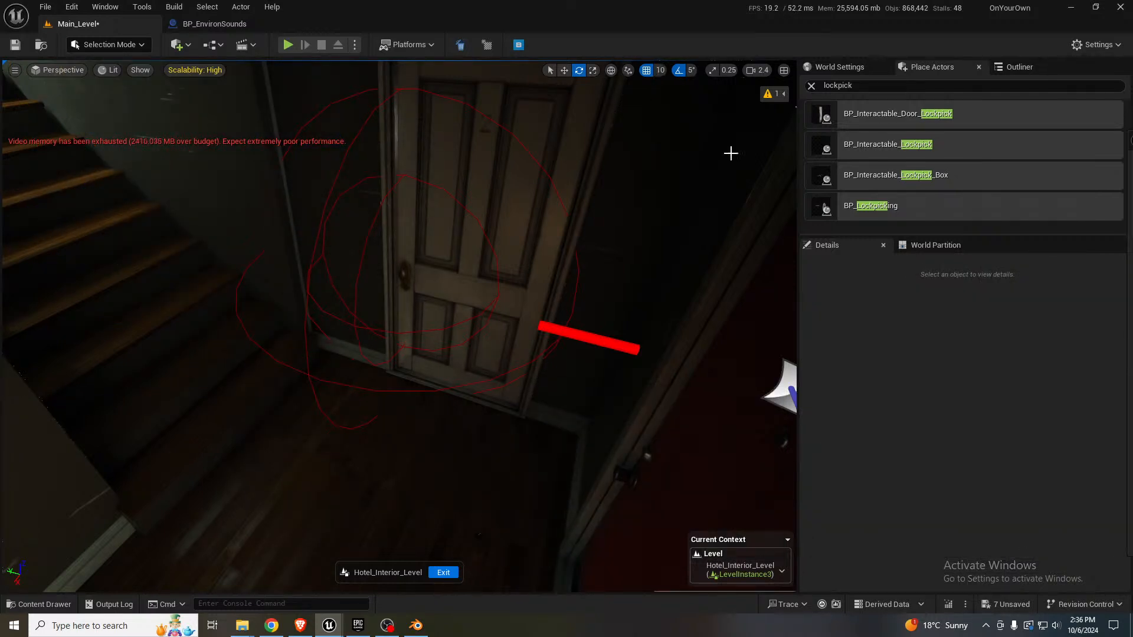
drag(859, 114, 352, 434)
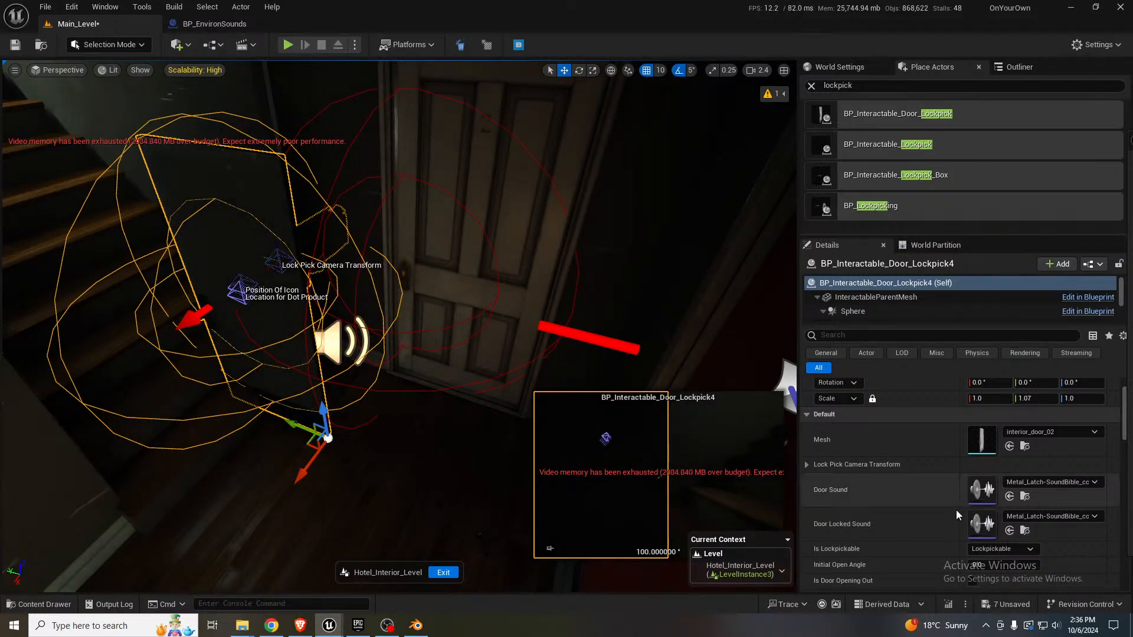
- Replace the new lockpick door's mesh with SM_Door_Interior_42d, matching the metal door
click(498, 289)
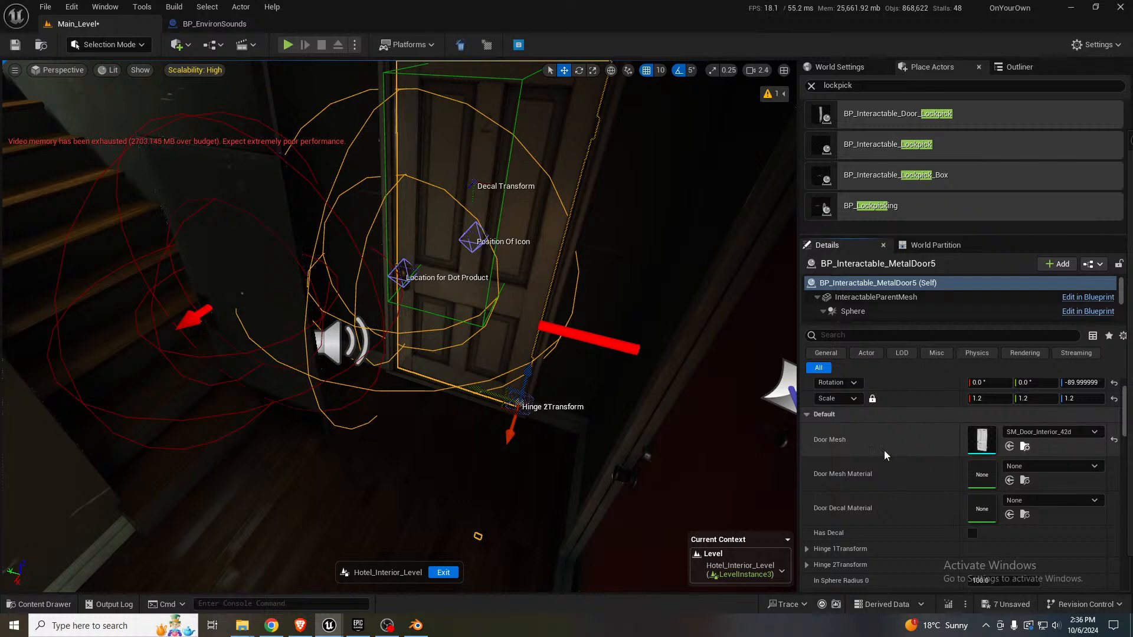
click(349, 329)
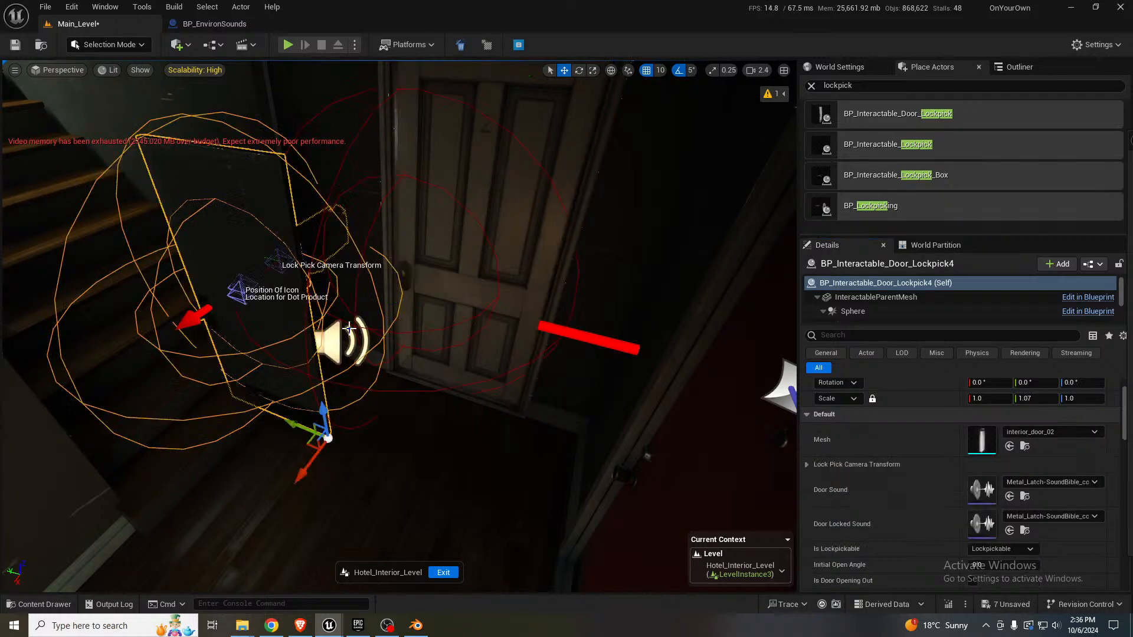
click(1009, 447)
- Set the lockpick door's scale to 1.2 on all three axes, unlocking the proportions for the Y value and relocking them
click(991, 400)
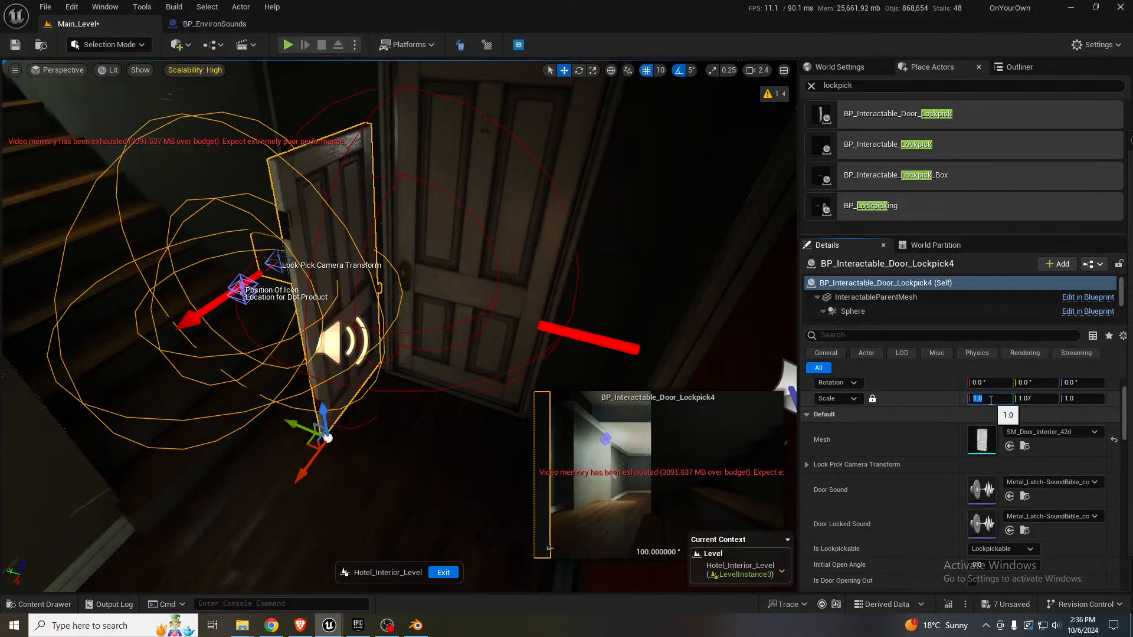
text(1.2)
key(Return)
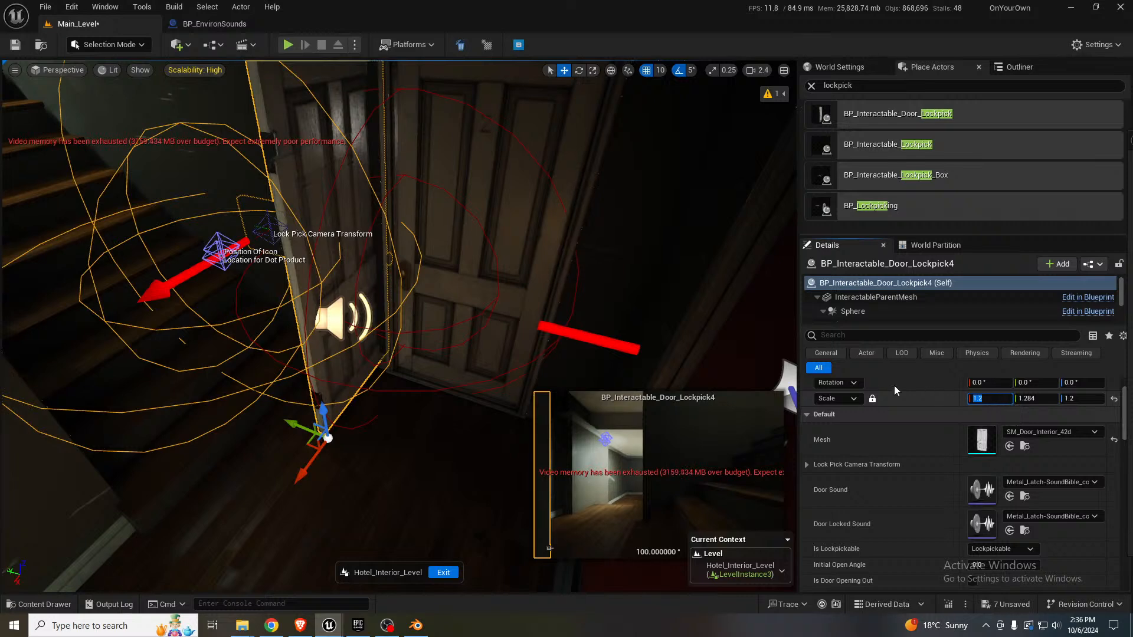
click(872, 401)
click(1032, 399)
text(1.2)
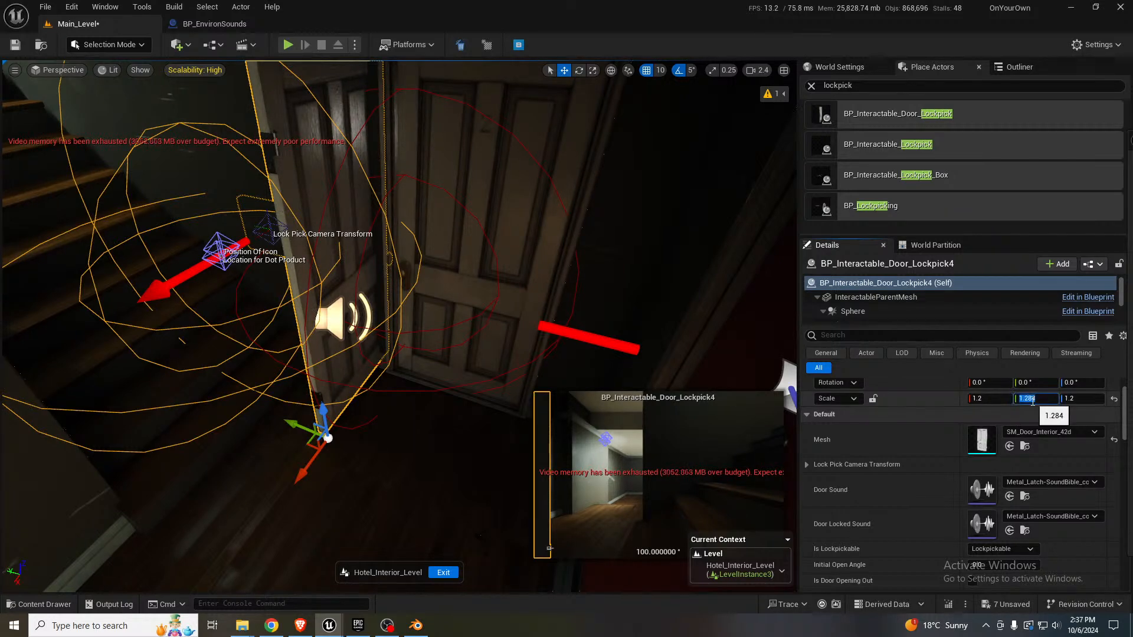
key(Return)
click(873, 398)
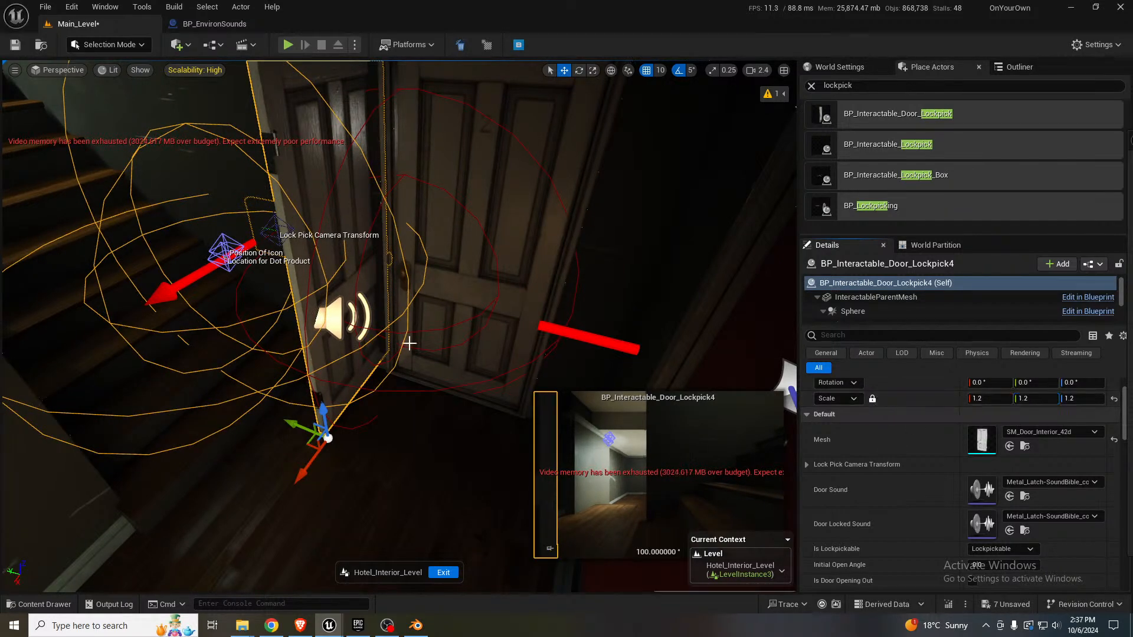
- Rotate the lockpick door to about -90° around the Z axis so it faces like the metal door
right_drag(399, 327, 391, 348)
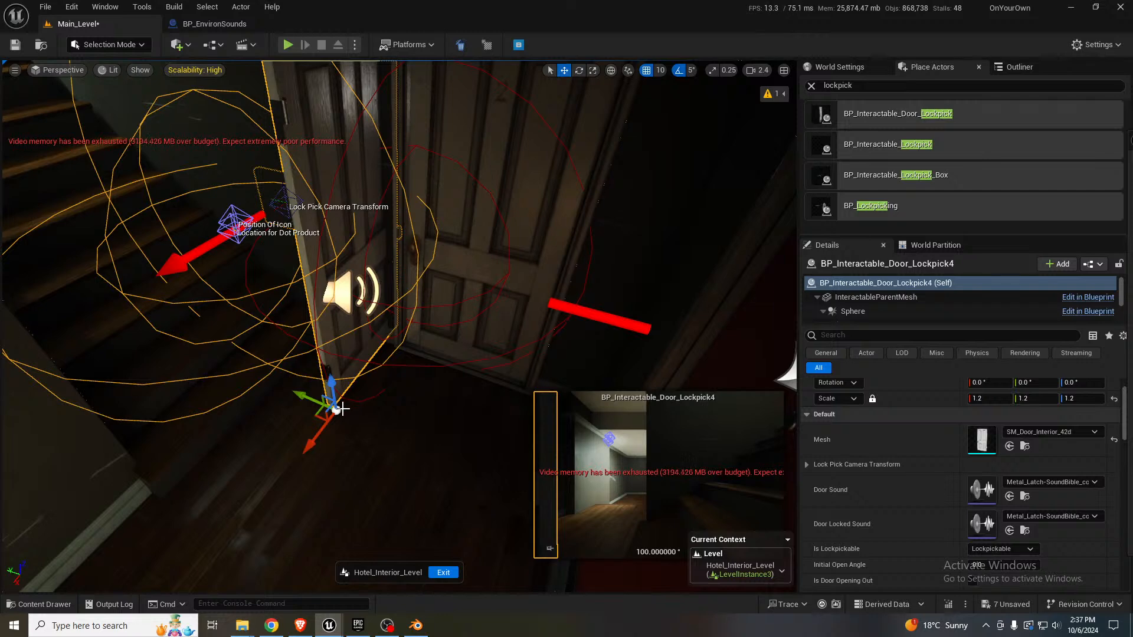
key(e)
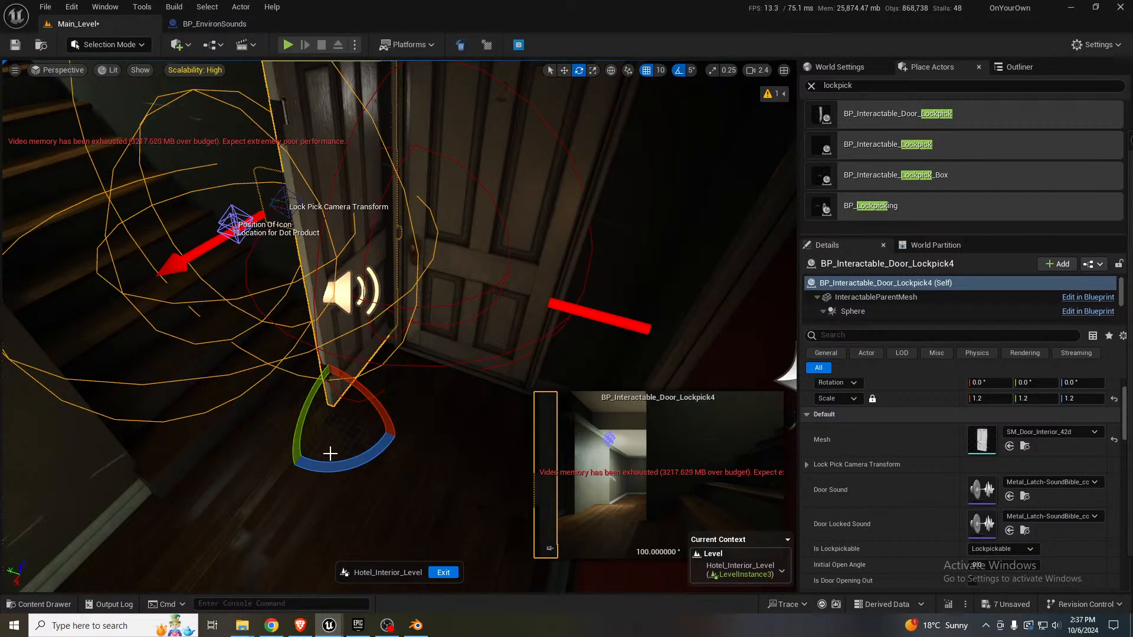
drag(340, 457, 417, 449)
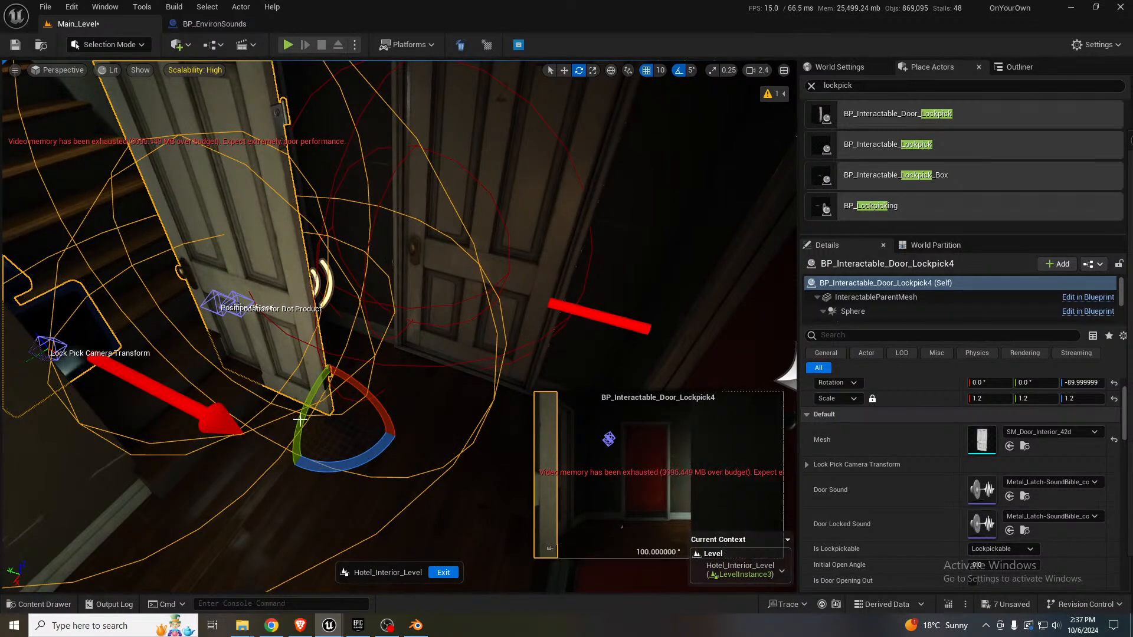
- Rotate the Lock Pick Camera Transform by -90° to face the door, and move it closer to the handle
click(63, 354)
right_drag(258, 356, 211, 356)
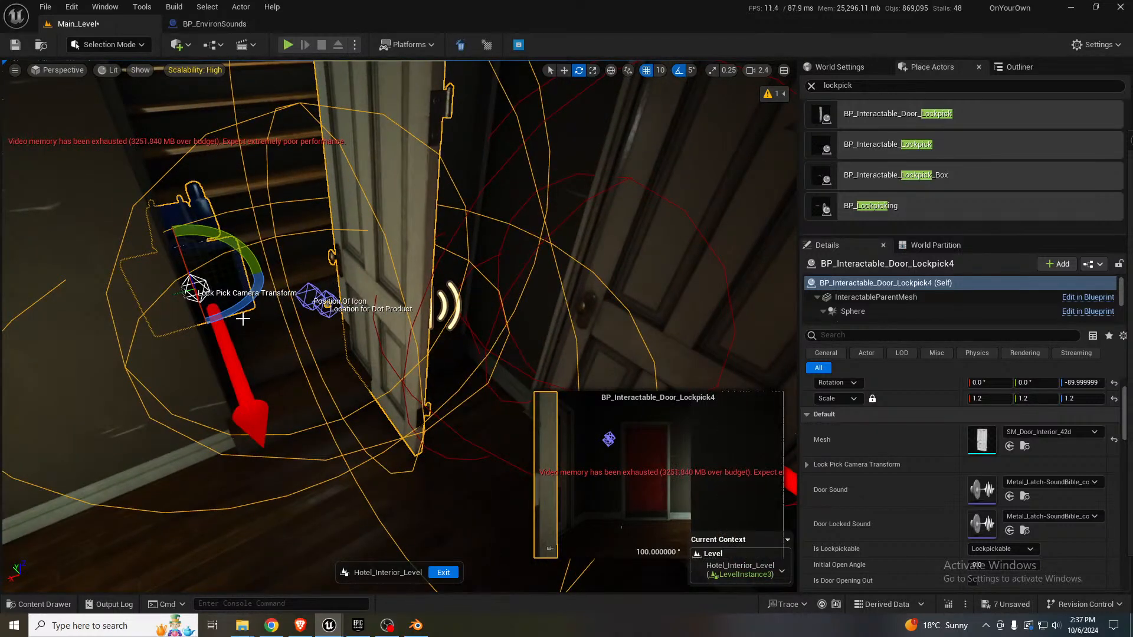
drag(243, 319, 207, 322)
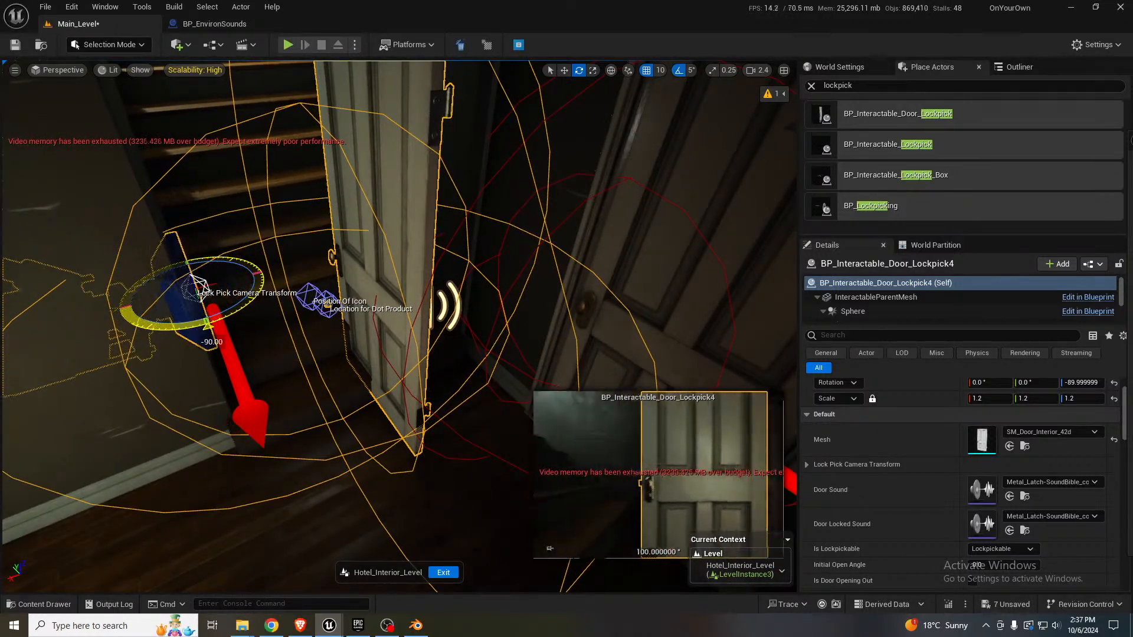
key(w)
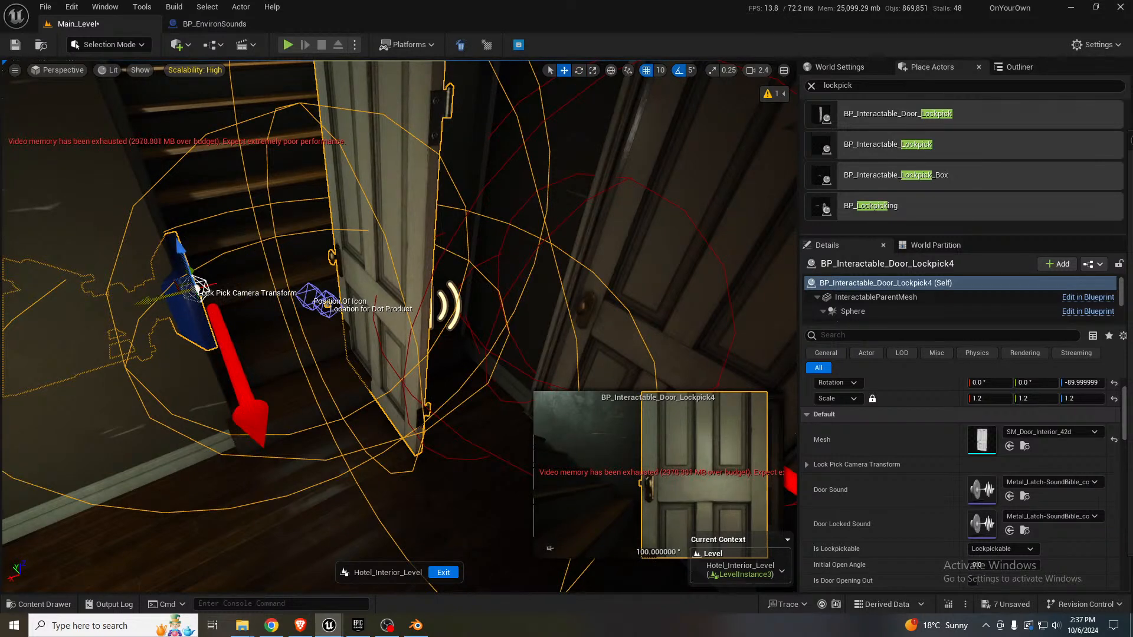
drag(199, 286, 234, 272)
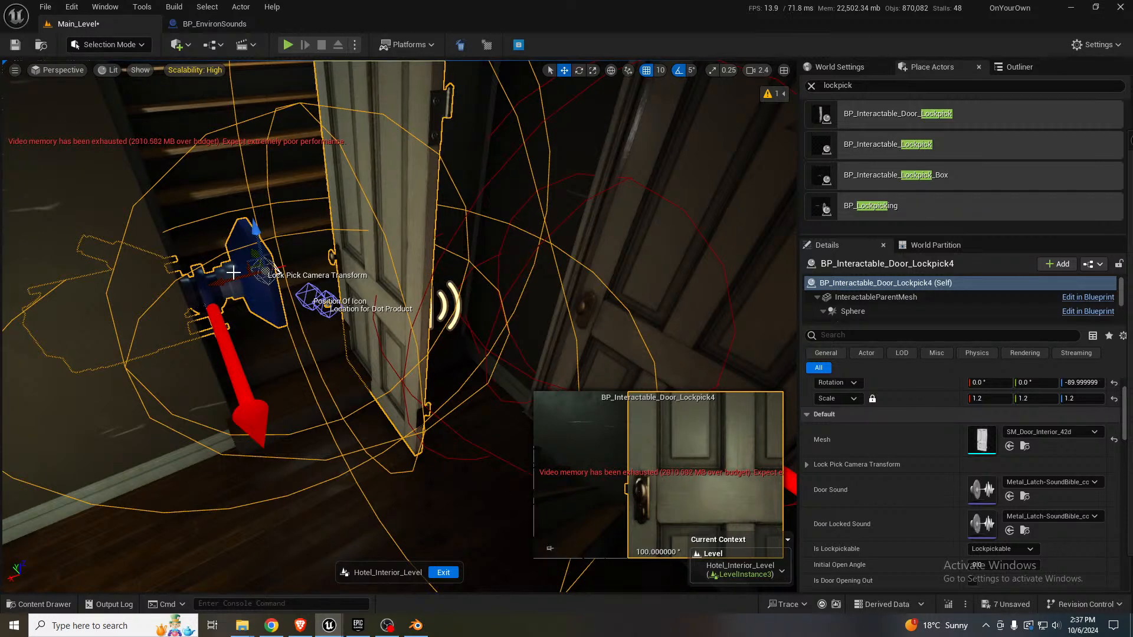
- Move the Location for Dot Product to the lockpick door's handle and the Position Of Icon to about -46.94, 7.08, 136.67
right_drag(335, 358, 422, 347)
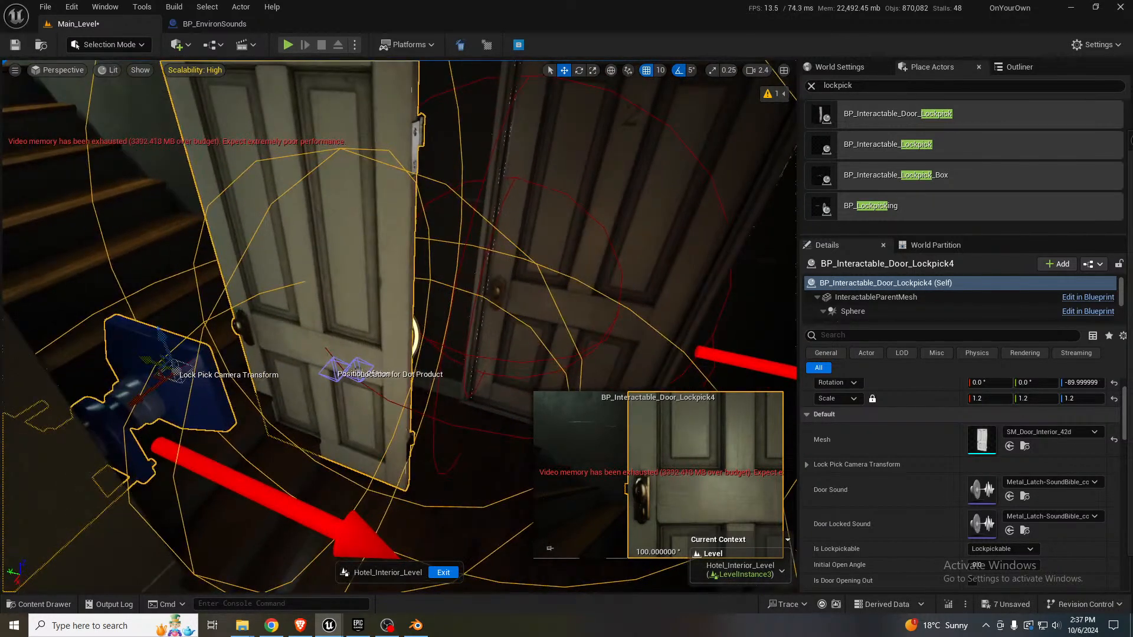
click(356, 369)
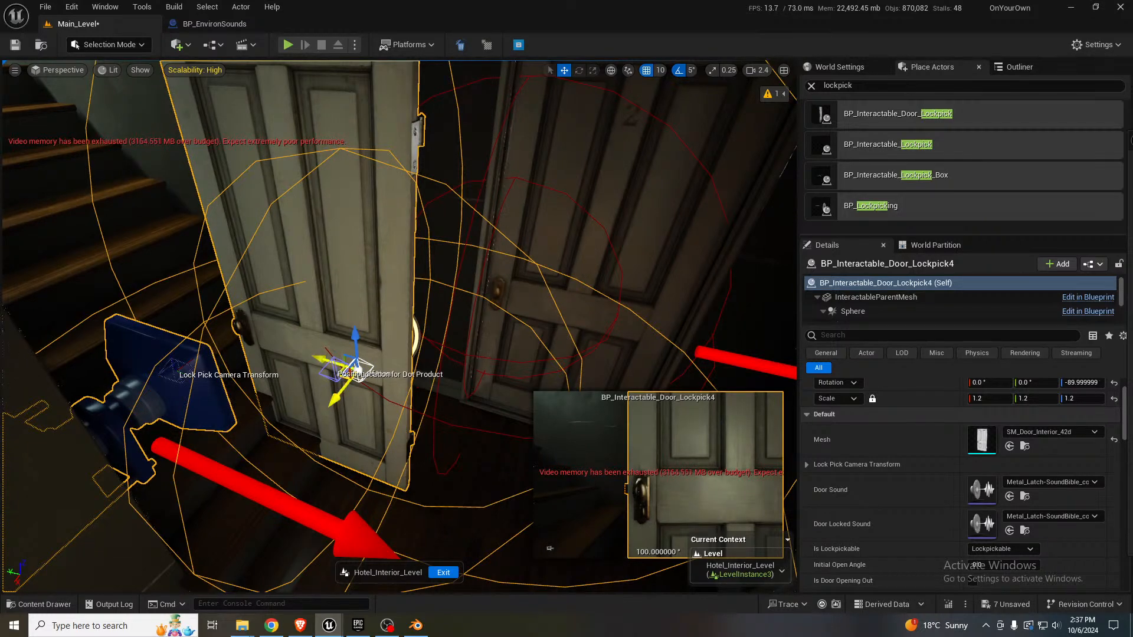
drag(325, 361, 232, 298)
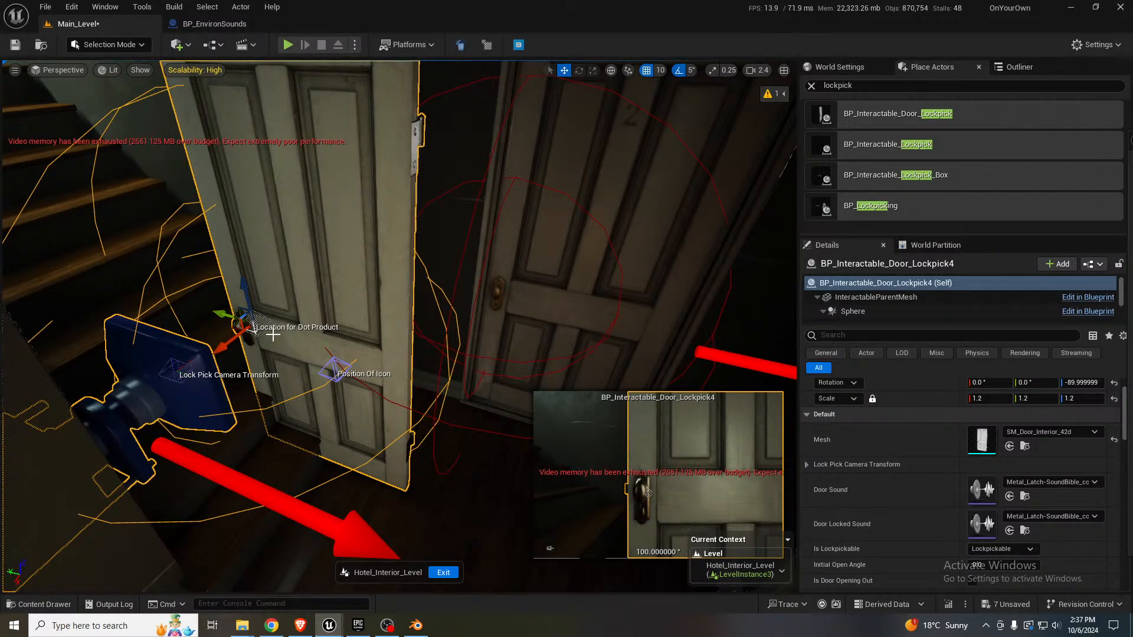
click(333, 366)
drag(321, 367, 295, 112)
scroll(926, 500, down, 5)
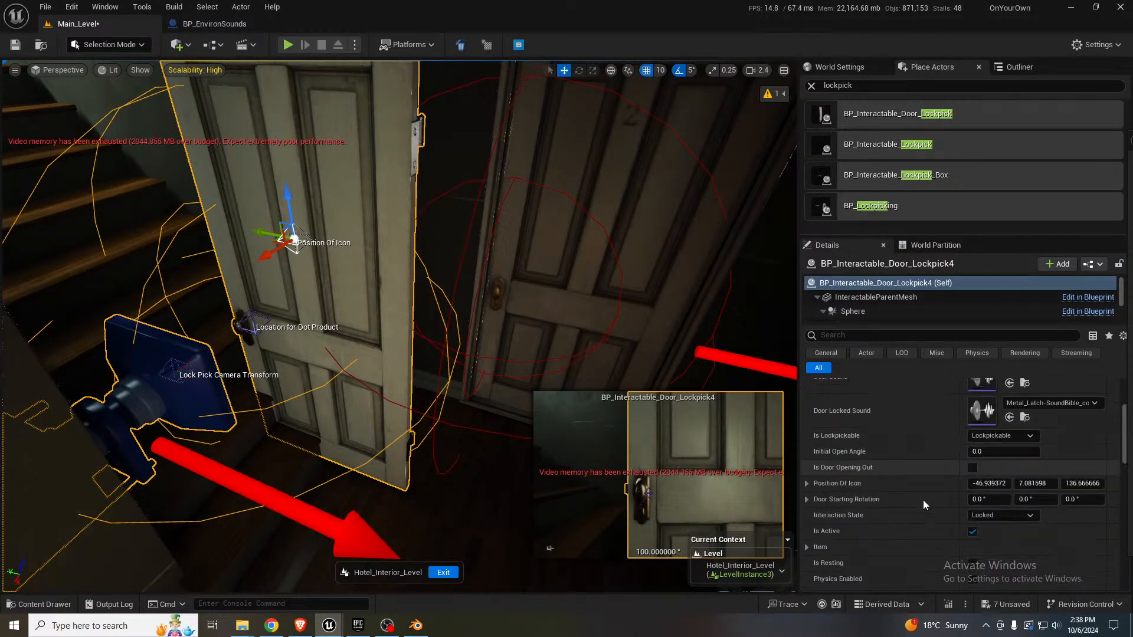
- Clear the actor class search and reparent SM_Door_Set_18e from the metal door to the BP_Interactable_Door_Lockpick actor in the enlarged Outliner
click(551, 329)
right_drag(551, 317, 569, 300)
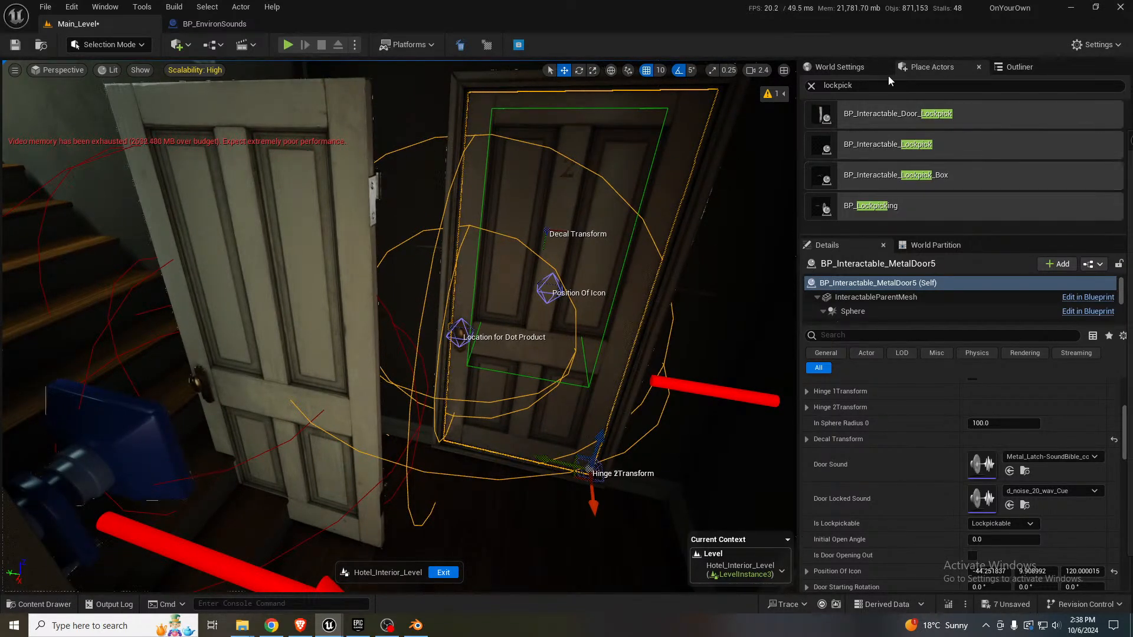
click(812, 87)
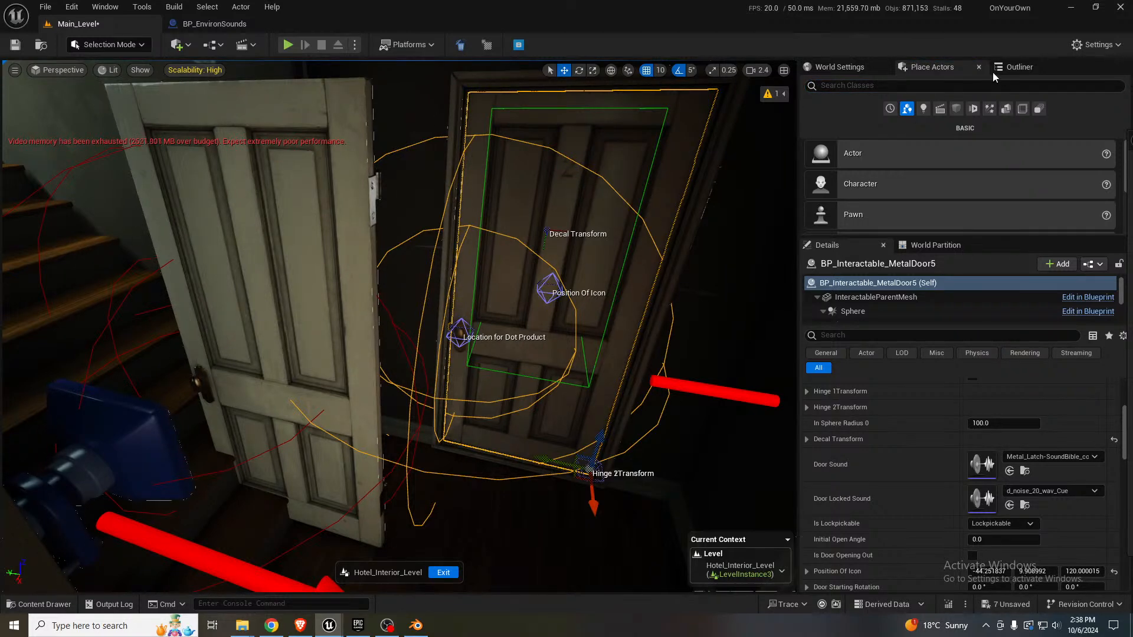
click(1019, 67)
click(901, 213)
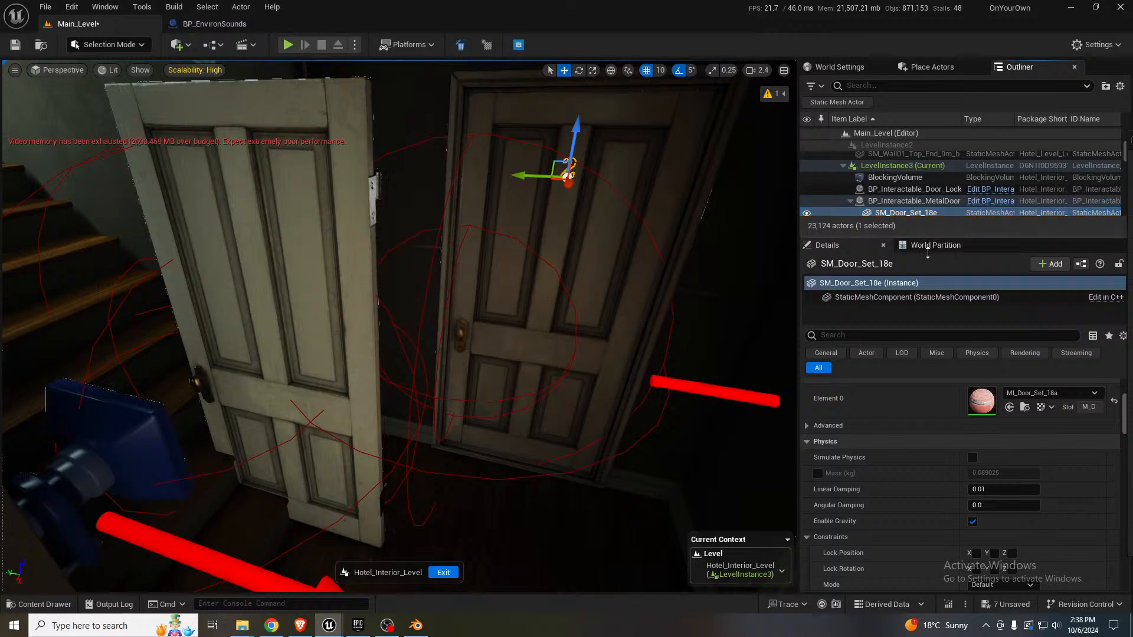
drag(931, 237, 923, 315)
drag(908, 217, 908, 189)
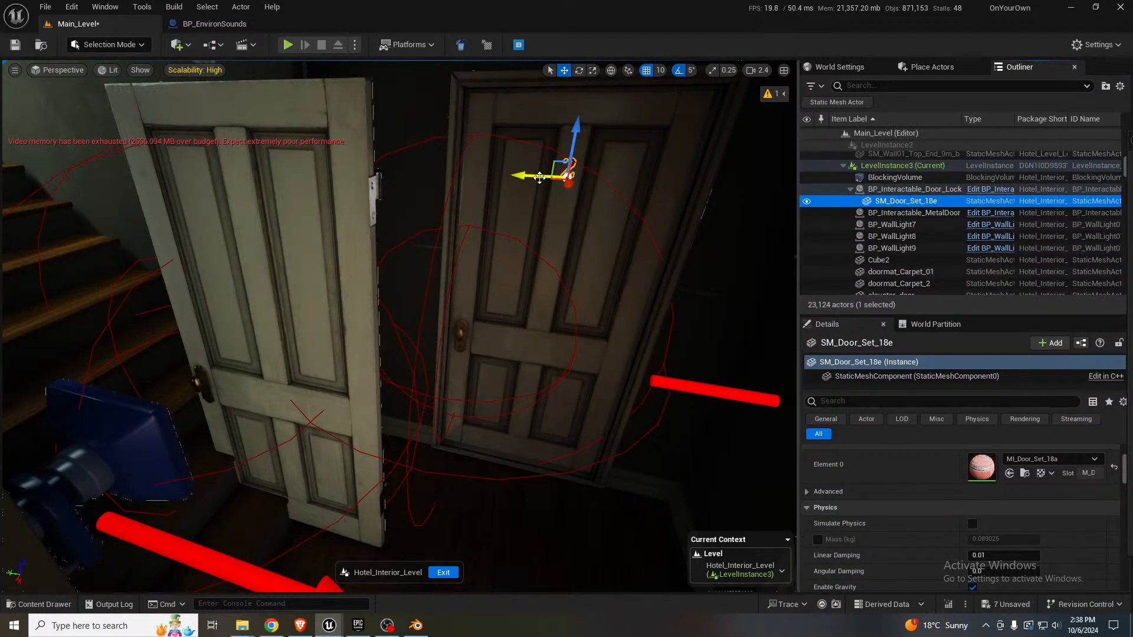
- Move the number 2 mesh SM_Door_Set_18e across from the metal door to the upper part of the lockpick door
drag(552, 180, 210, 201)
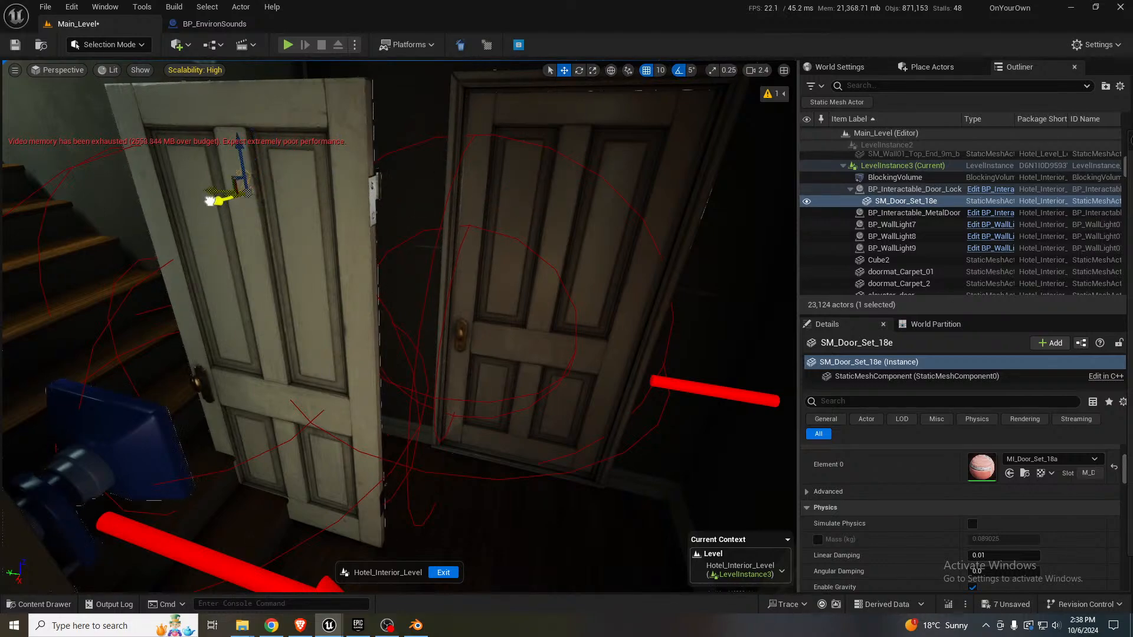
right_drag(290, 232, 381, 203)
key(a)
key(w)
key(s)
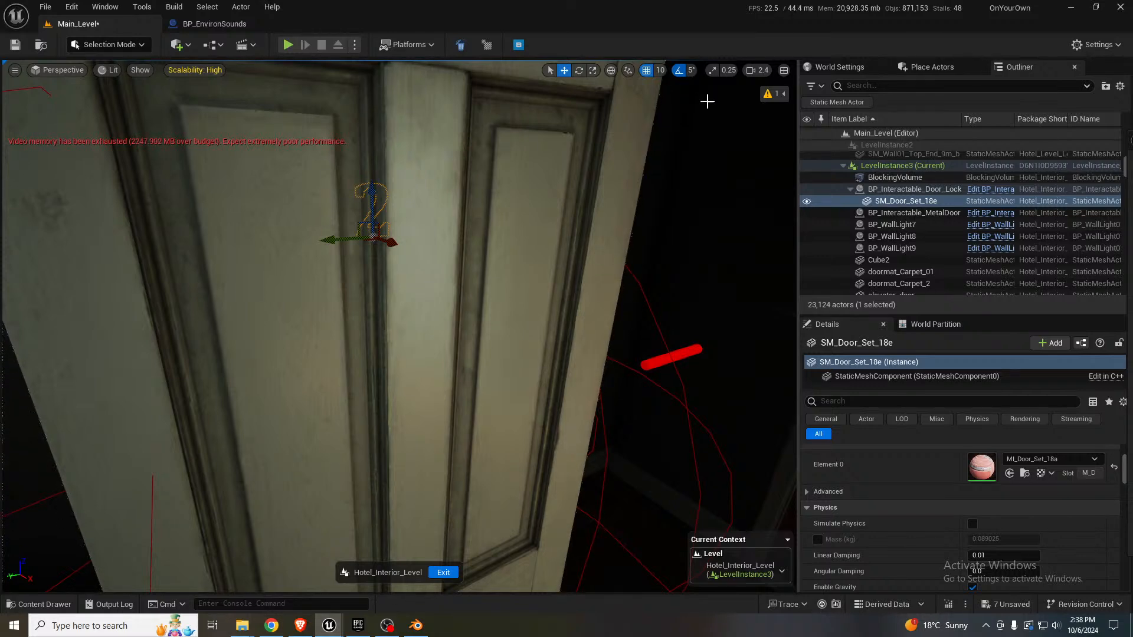
- Set the position grid snap to 1 and place the number 2 on the lockpick door's central strip between the upper panels
click(660, 71)
click(672, 98)
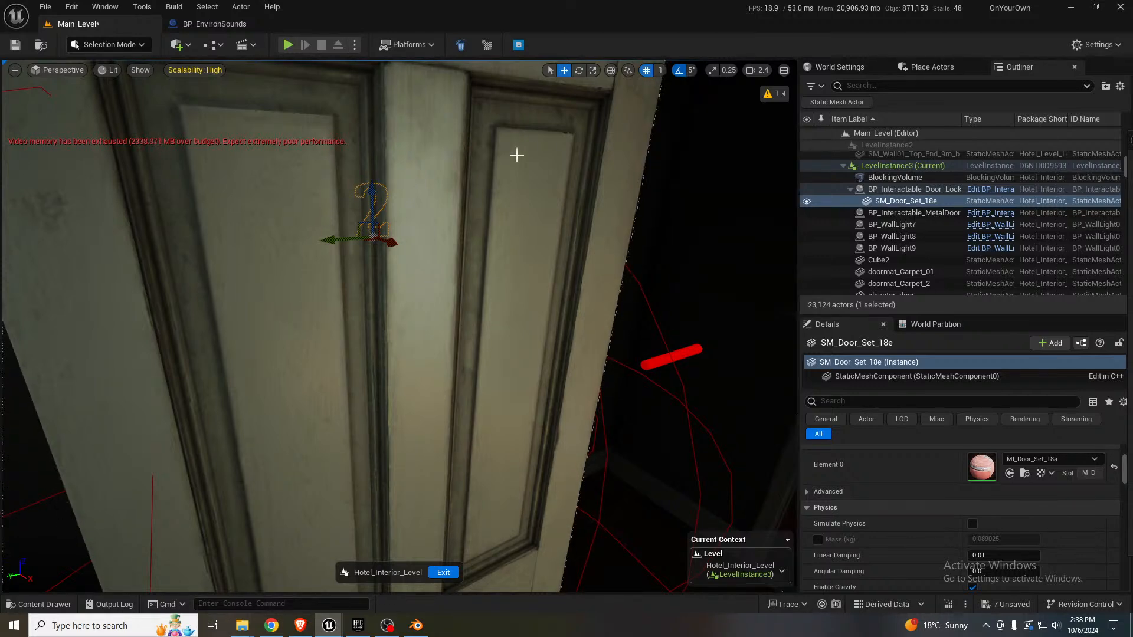
mouse_move(401, 282)
middle_down()
mouse_move(402, 230)
mouse_move(401, 282)
middle_up()
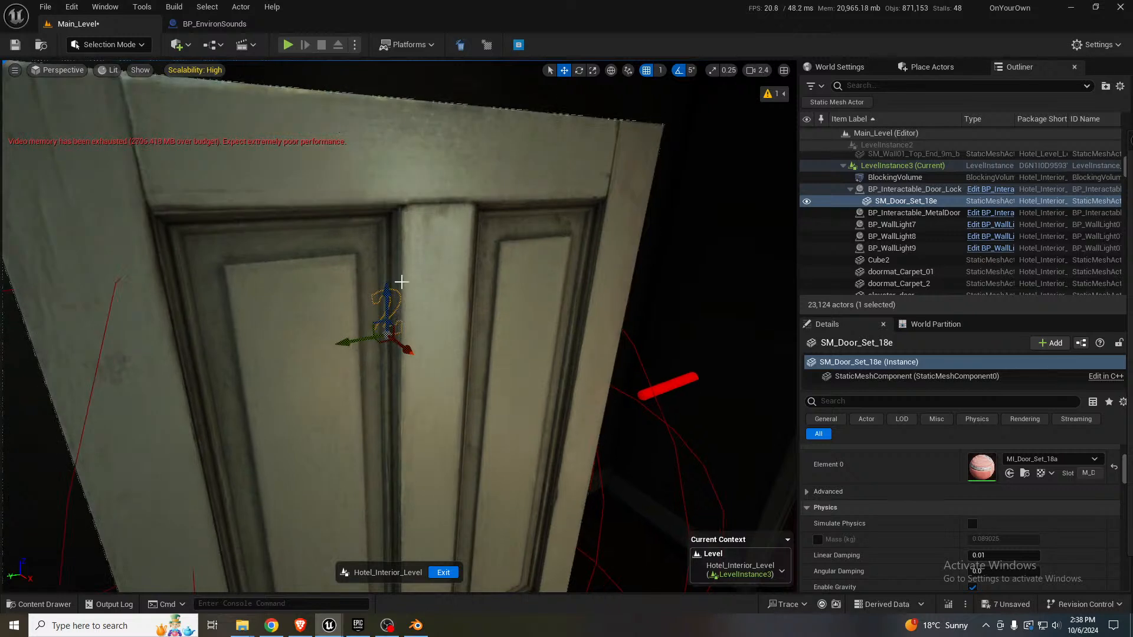
drag(381, 345, 437, 364)
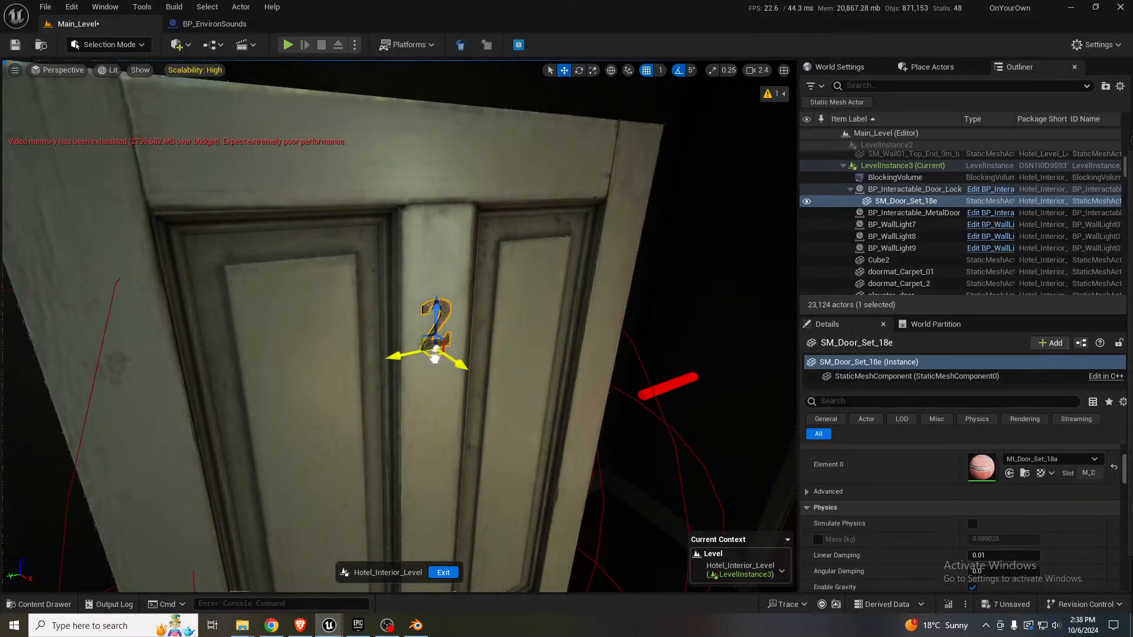
drag(439, 319, 440, 352)
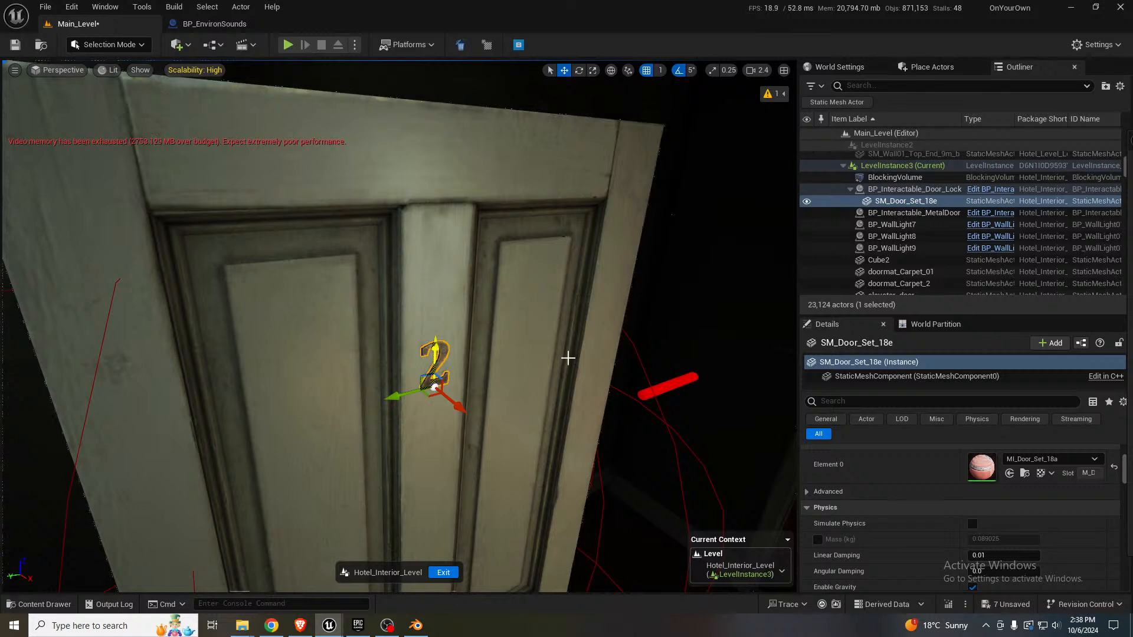
- Set the number 2 mesh's uniform scale to 1.5
scroll(919, 476, up, 3)
scroll(989, 483, up, 2)
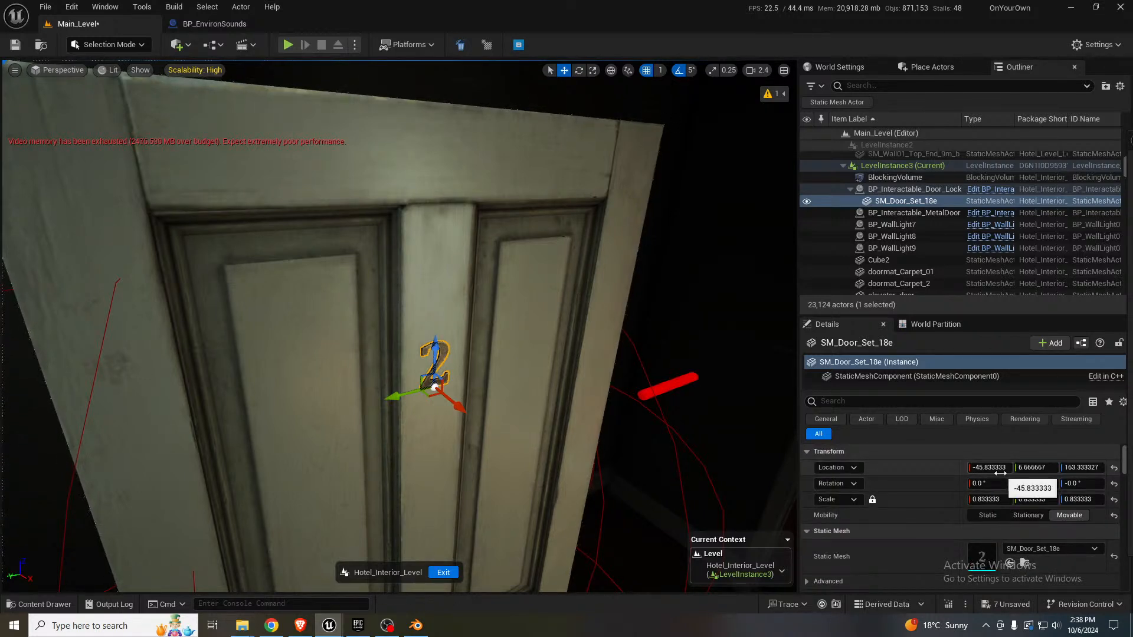
click(1002, 499)
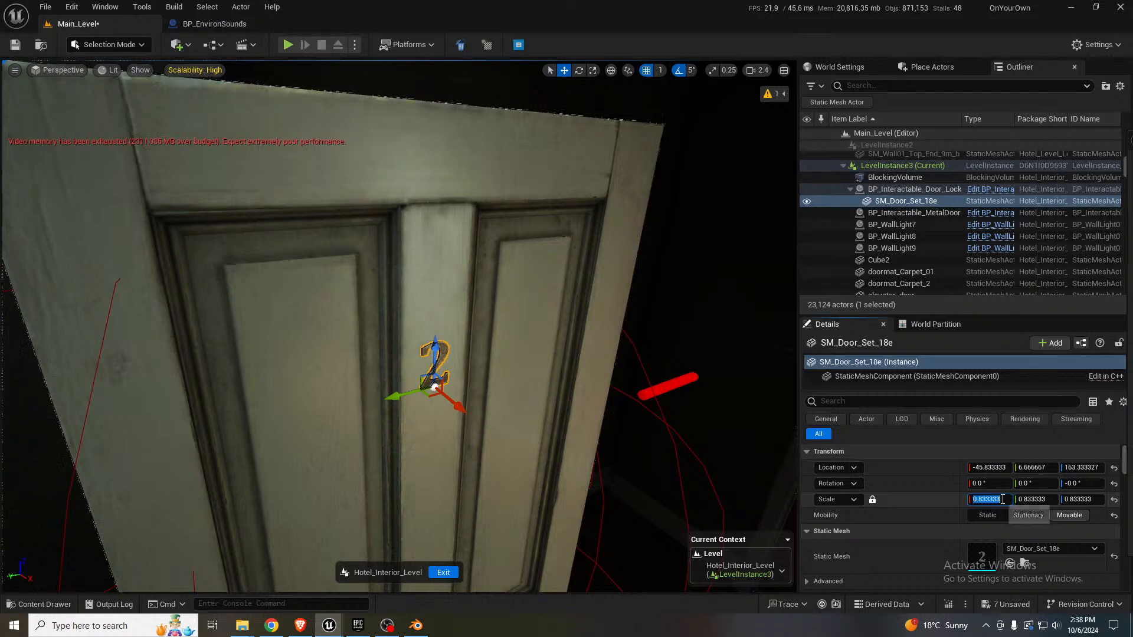
text(1)
key(Return)
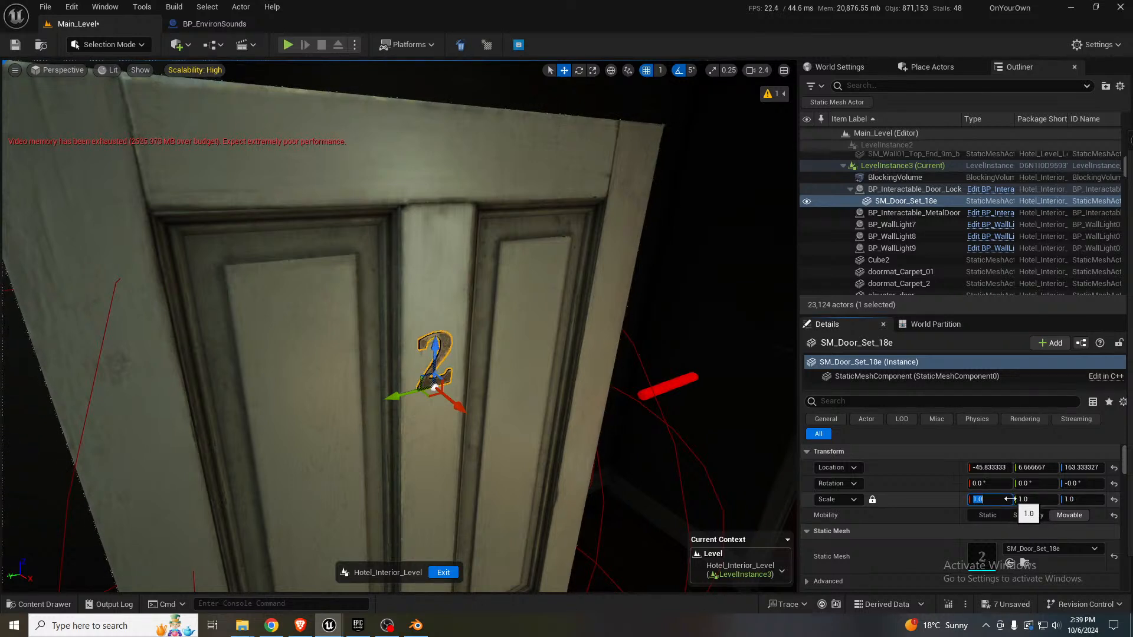
text(1.5)
key(Return)
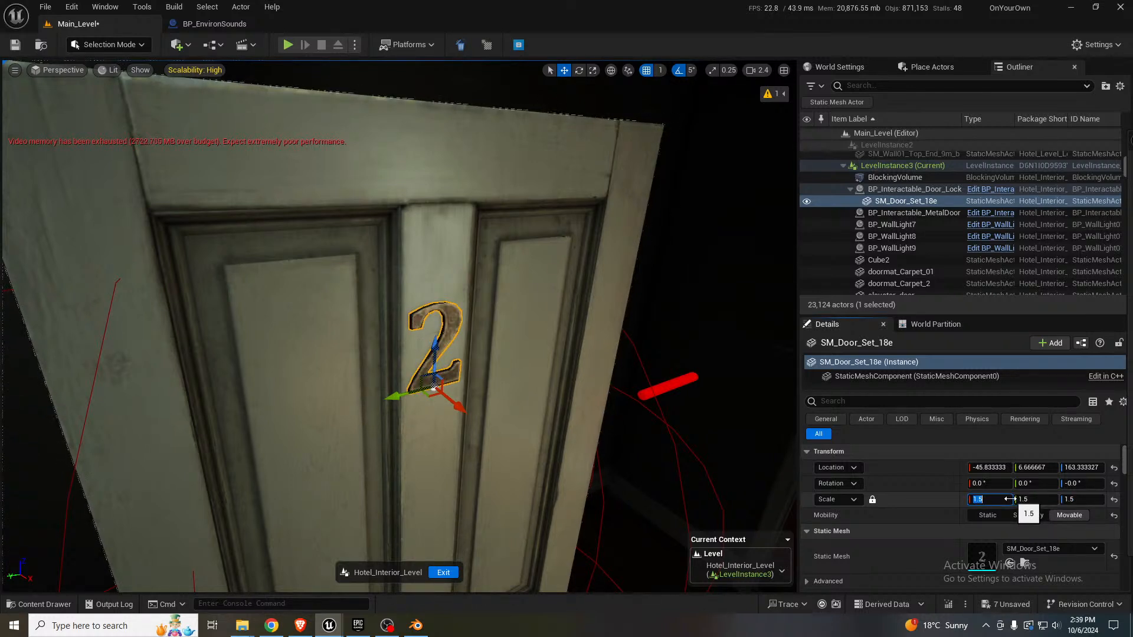
- Delete the BP_Interactable_MetalDoor actor from the doorway
right_drag(478, 374, 419, 330)
key(s)
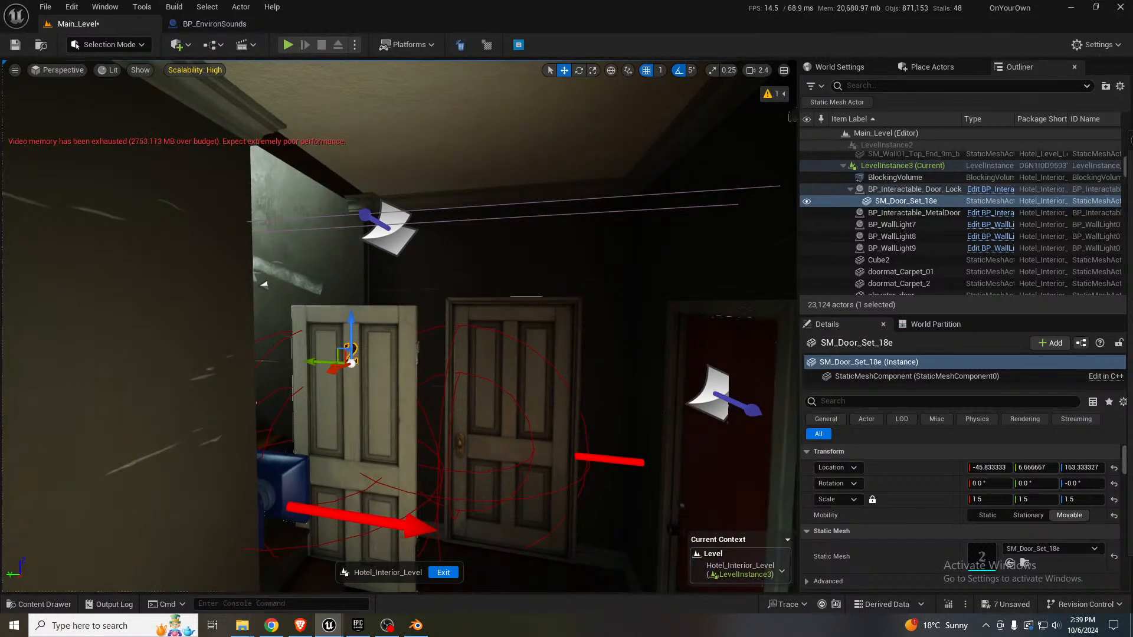
click(534, 418)
key(Delete)
- Move the BP_Interactable_Door_Lockpick actor with its number into the empty doorway, to about X 14602, Y -57687
click(405, 430)
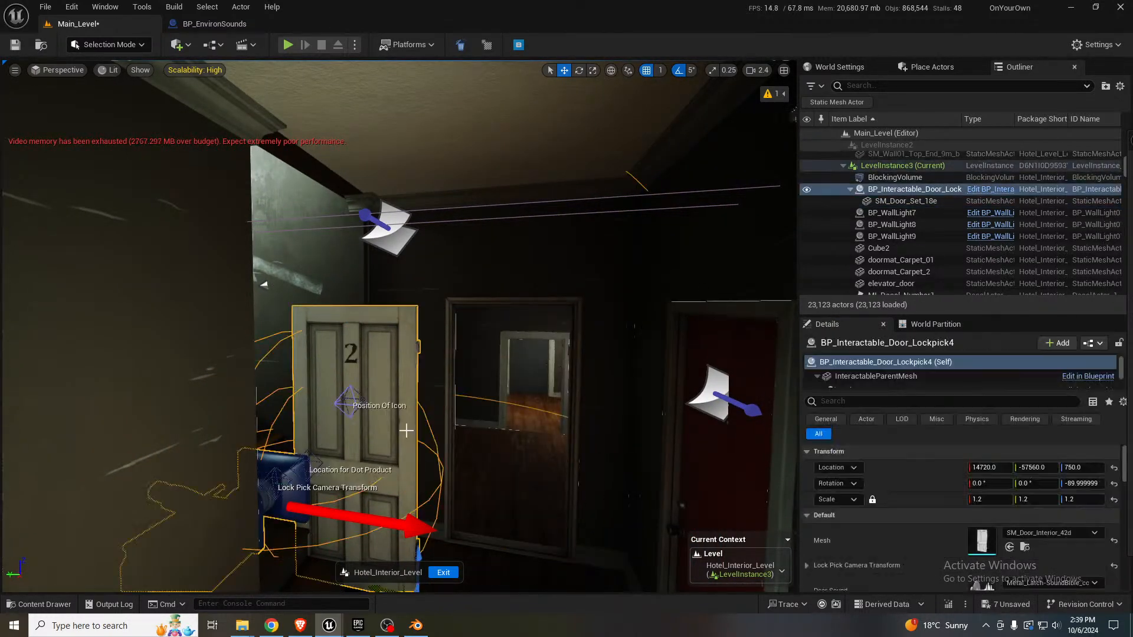
right_drag(404, 430, 413, 484)
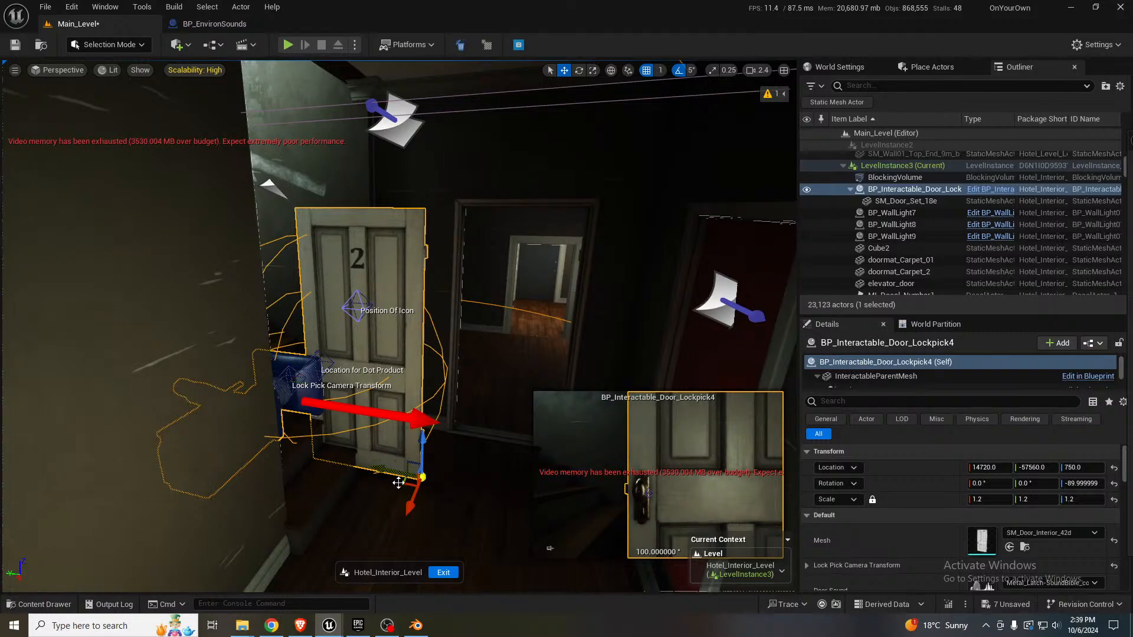
drag(422, 477, 533, 431)
key(w)
mouse_move(513, 429)
right_down()
mouse_move(767, 430)
mouse_move(505, 448)
right_up()
key(s)
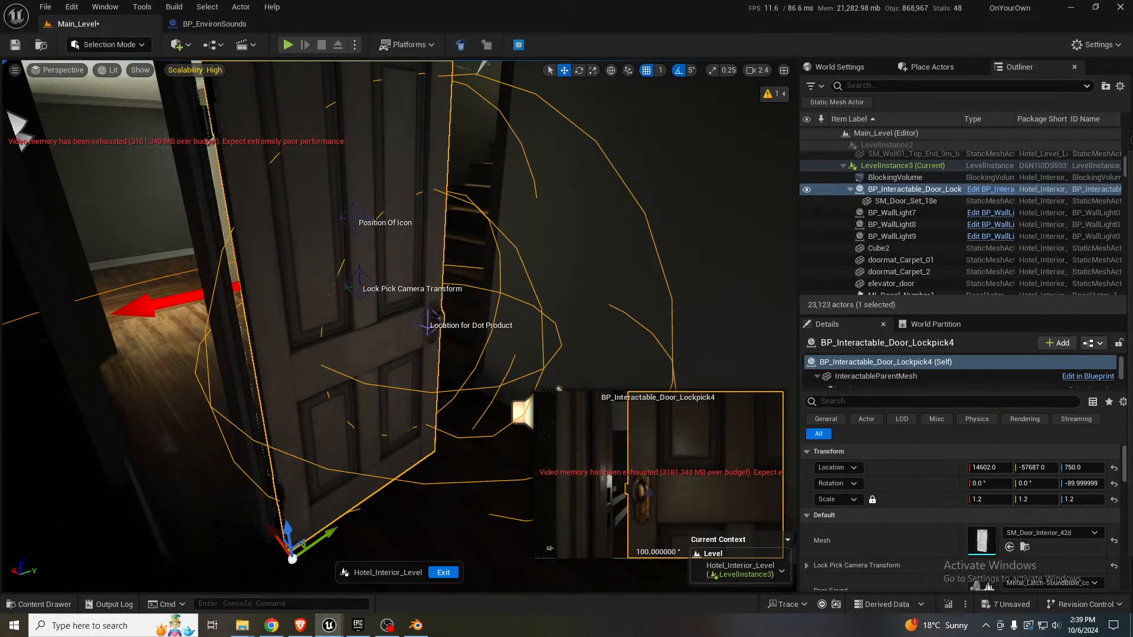
- Fine-tune the lockpick door's position so its hinge side and bottom edge fit the door frame, and deselect it
right_drag(450, 242, 348, 310)
key(w)
key(w)
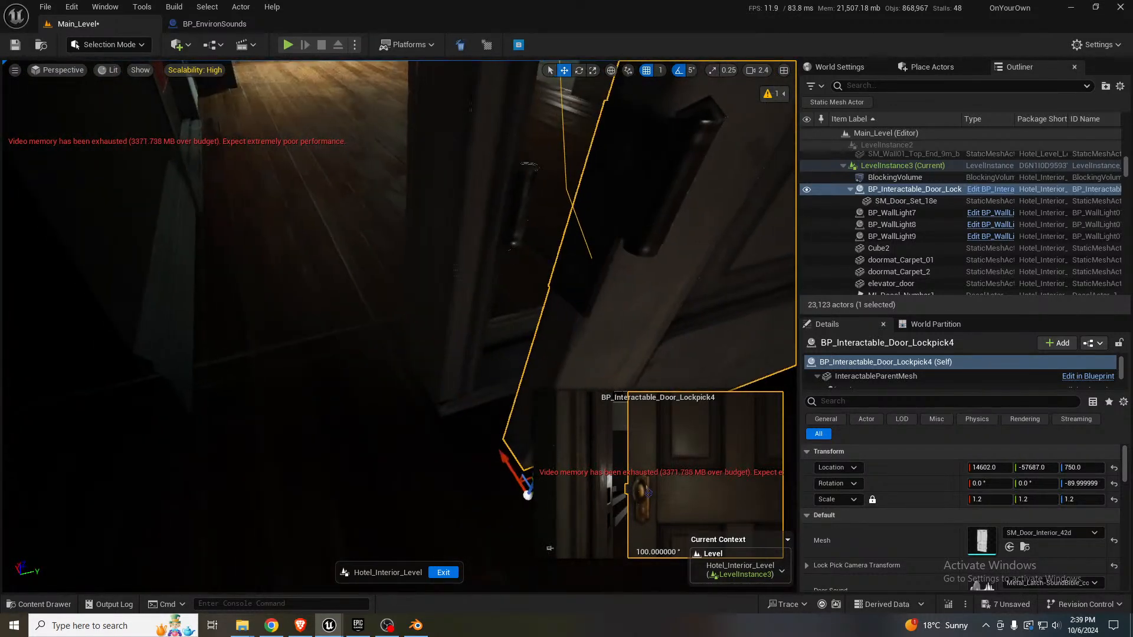
key(s)
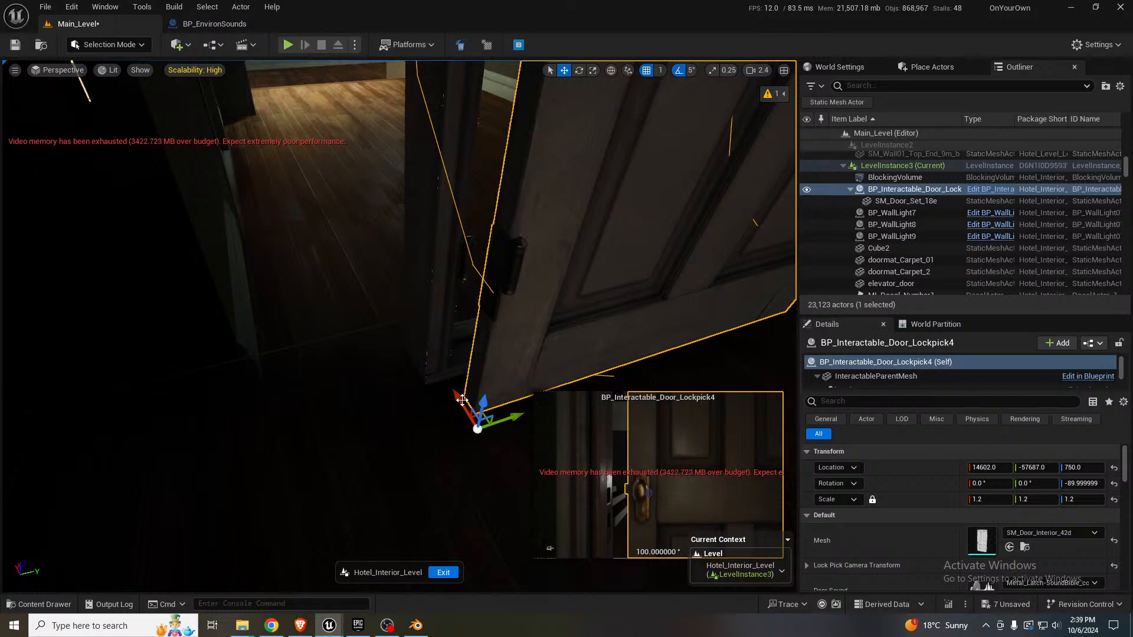
drag(461, 400, 439, 337)
right_drag(502, 326, 538, 319)
key(w)
key(s)
key(w)
scroll(537, 320, down, 2)
key(w)
key(w)
drag(401, 471, 357, 453)
mouse_move(379, 423)
right_down()
mouse_move(381, 389)
mouse_move(407, 377)
mouse_move(330, 390)
mouse_move(472, 366)
mouse_move(345, 407)
mouse_move(369, 407)
mouse_move(393, 440)
mouse_move(312, 443)
mouse_move(372, 420)
right_up()
scroll(408, 378, up, 3)
click(371, 420)
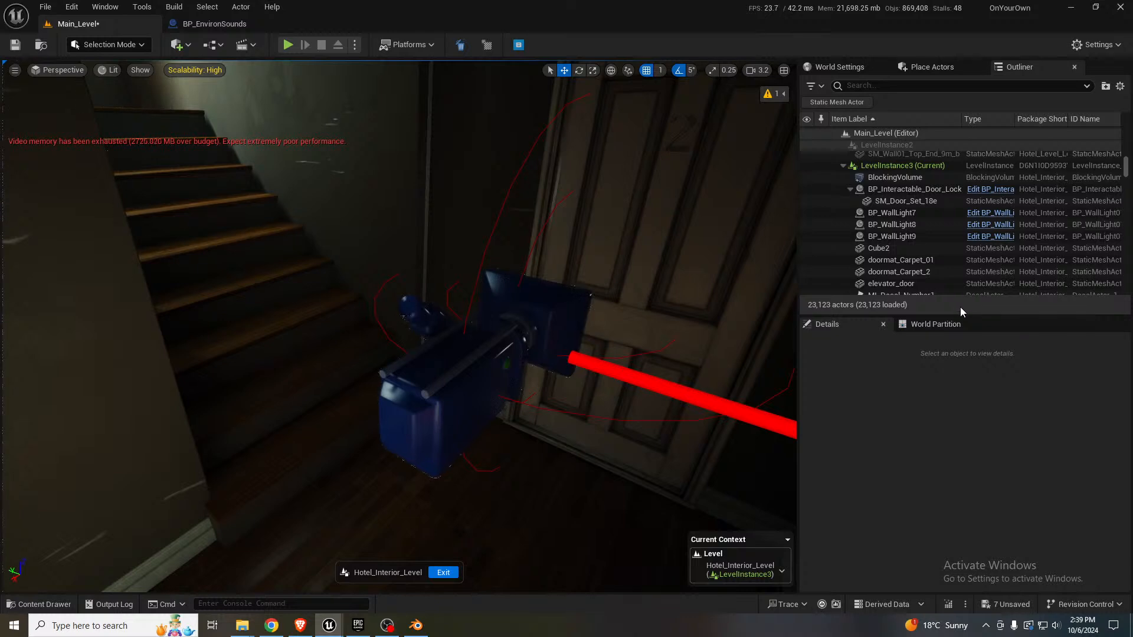
- Place a BP_Interactable_Lockpick_Box actor at the foot of the stairs beside the number 2 door, and save the level
click(924, 67)
text(lockpic)
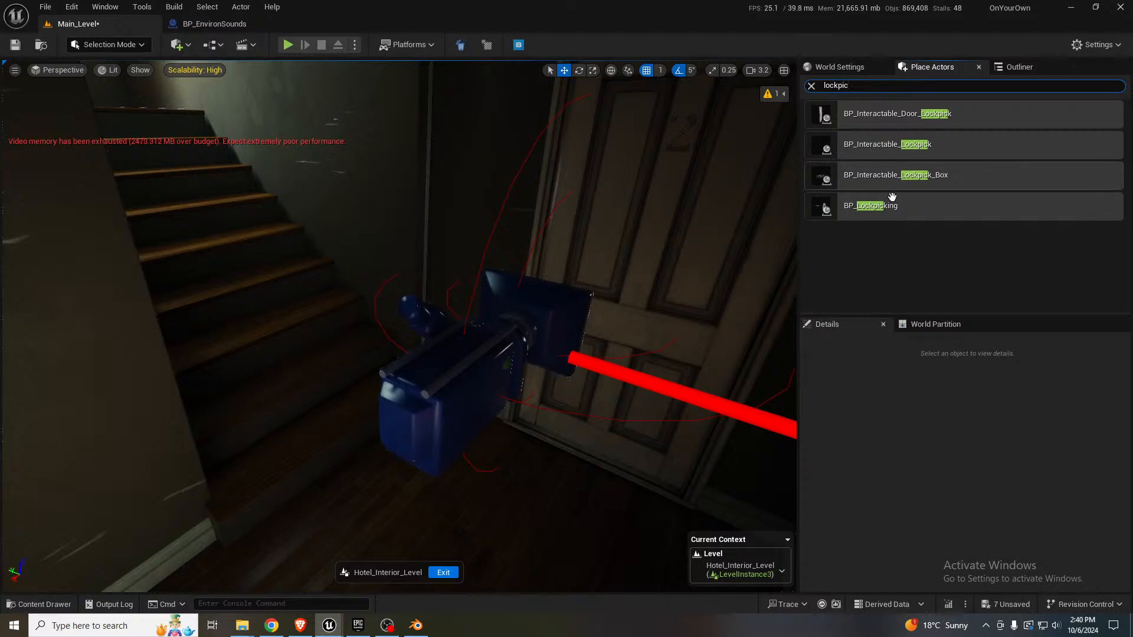
drag(884, 172, 231, 499)
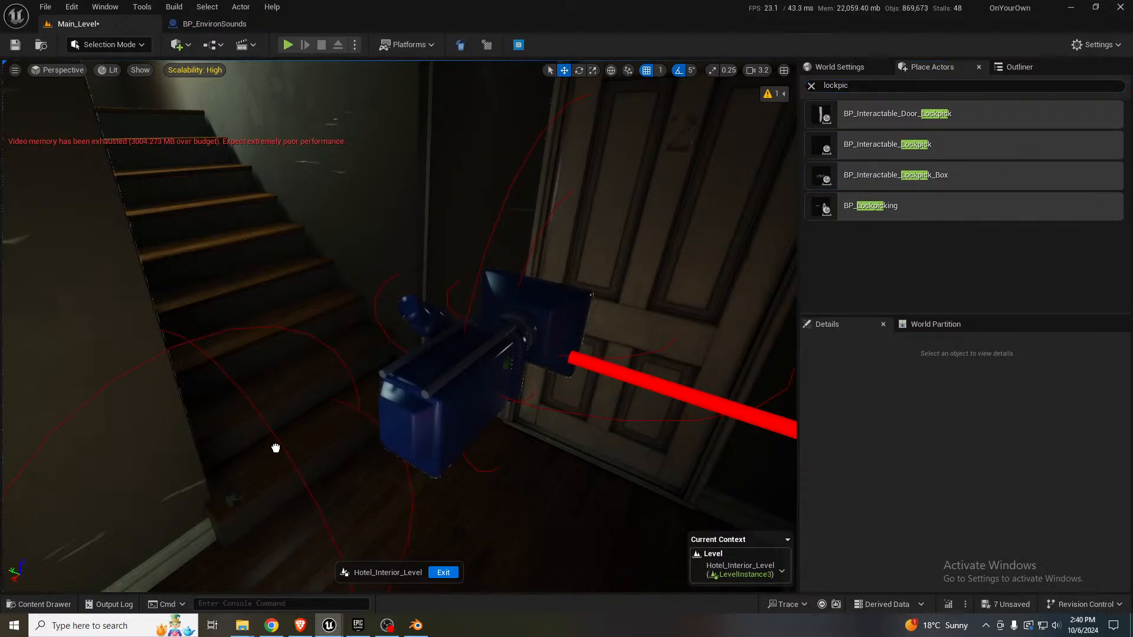
key(s)
mouse_move(289, 439)
right_down()
mouse_move(330, 442)
mouse_move(159, 440)
mouse_move(296, 436)
right_up()
key(w)
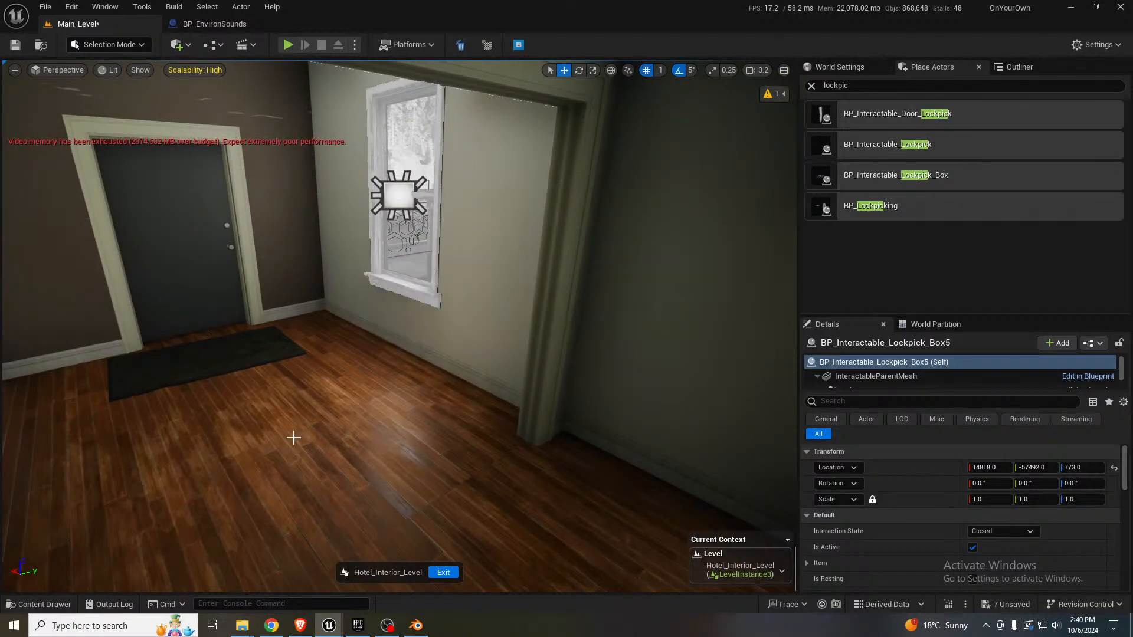
key(ctrl+s)
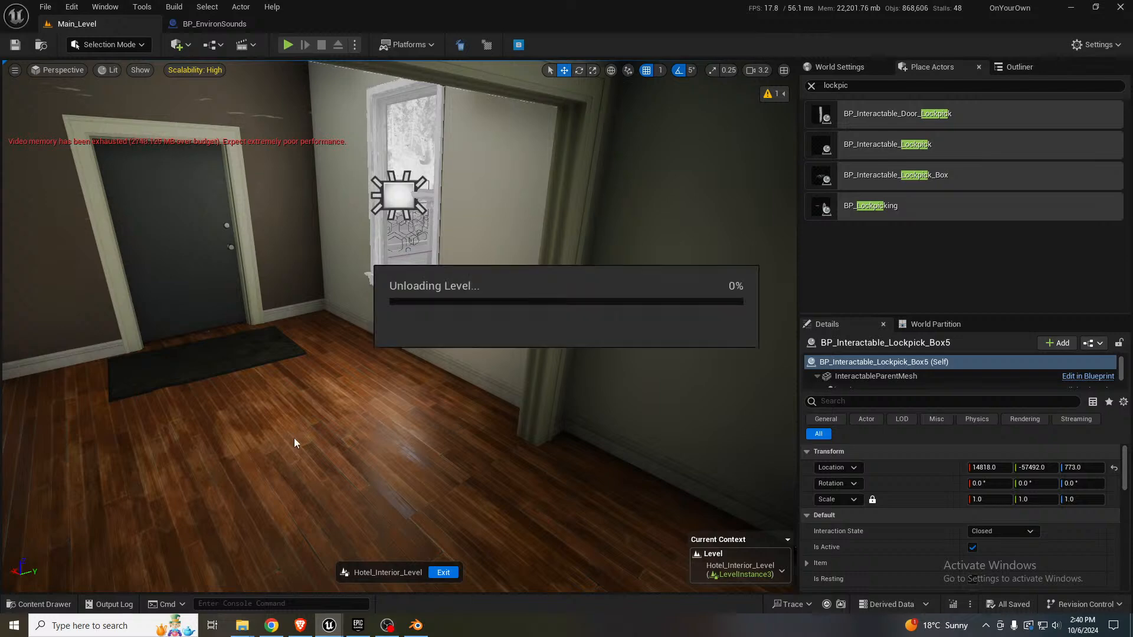
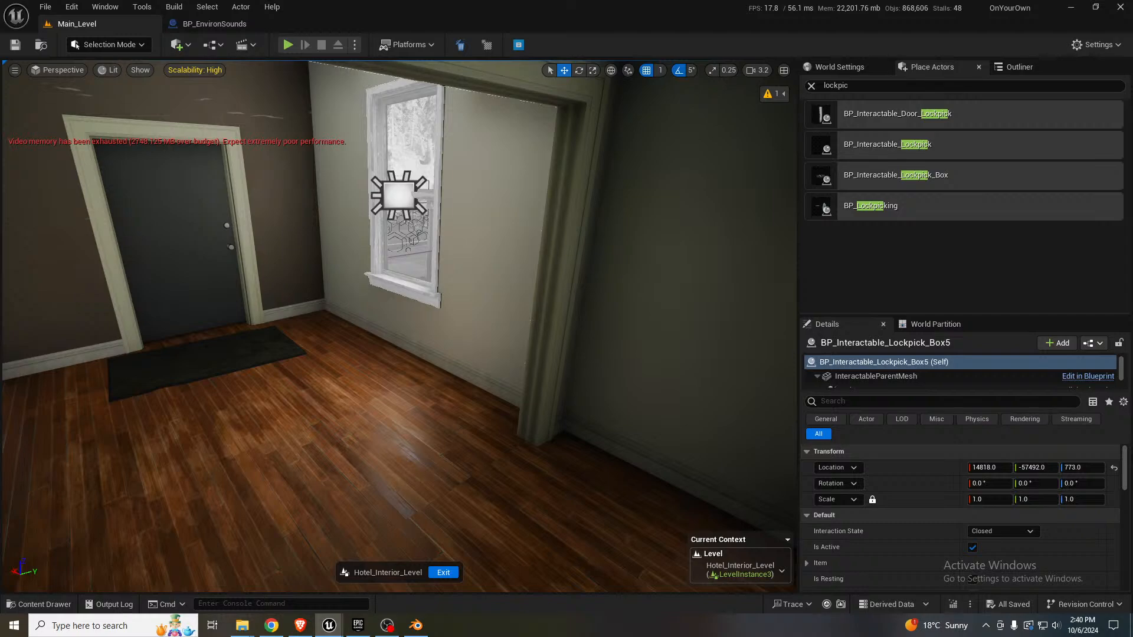
- Start a play test of the level and throw several punches at the starting point
key(alt+p)
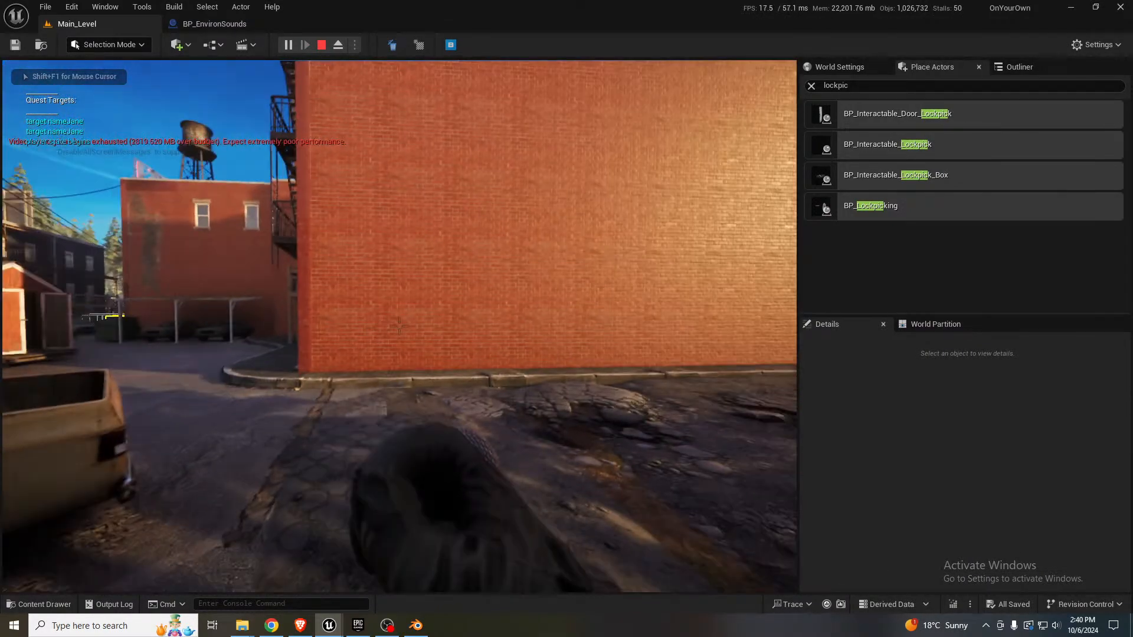
click(399, 326)
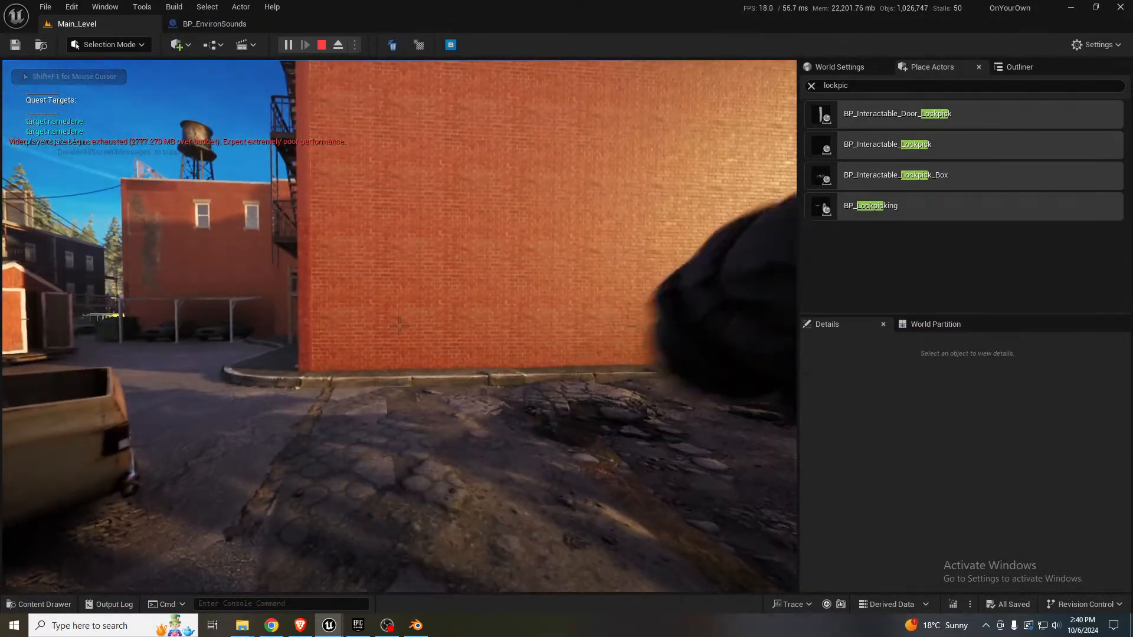
click(399, 326)
click(400, 326)
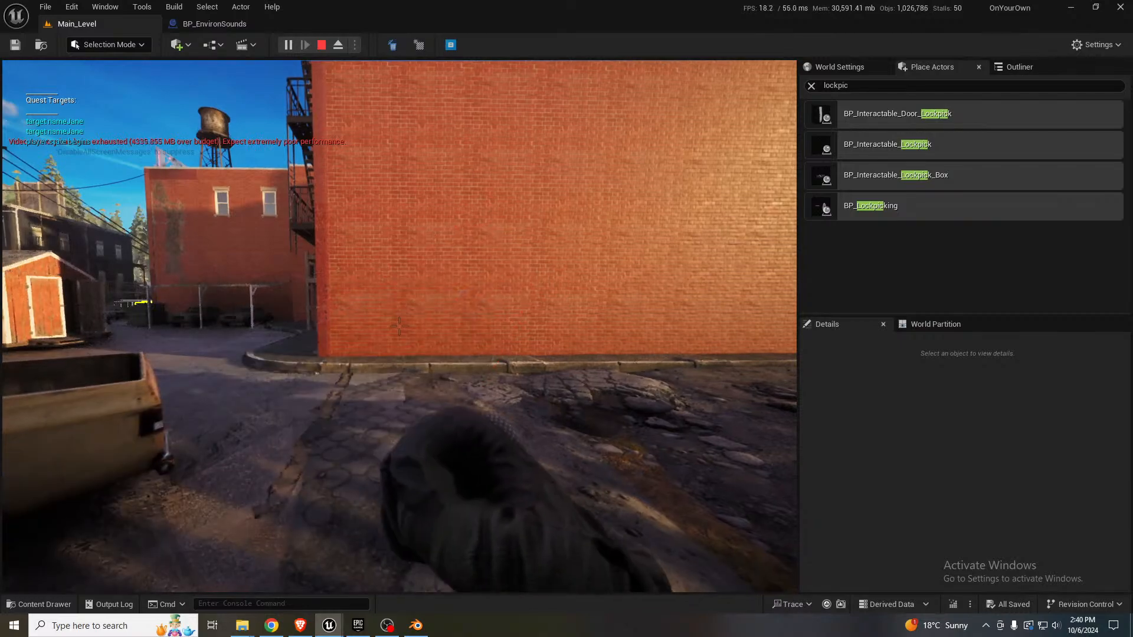
click(400, 326)
click(400, 326)
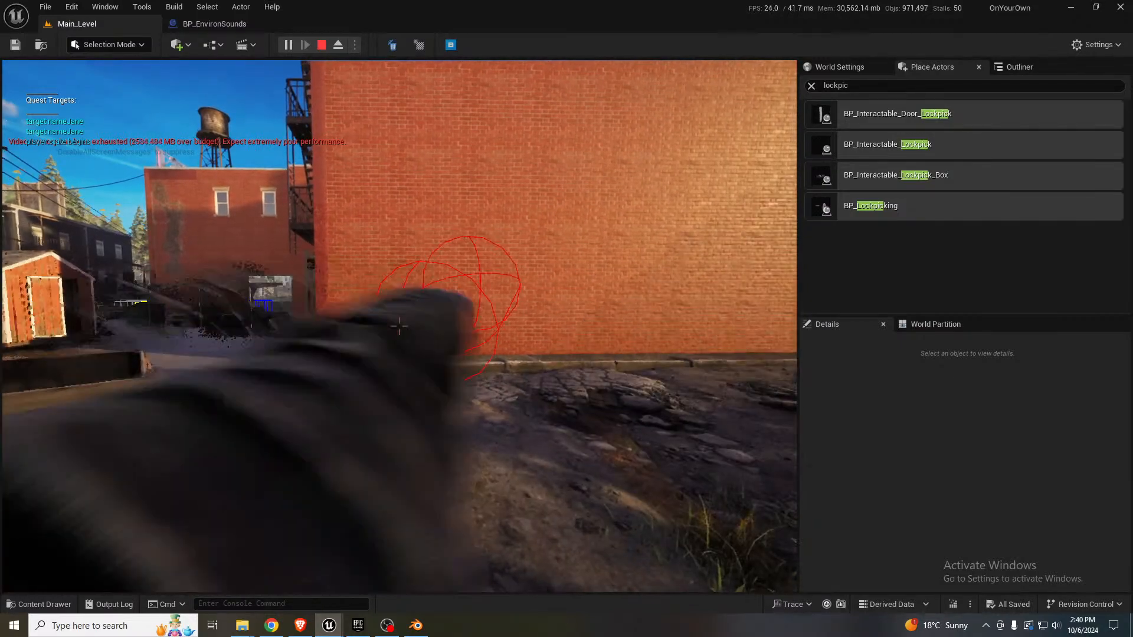
click(400, 326)
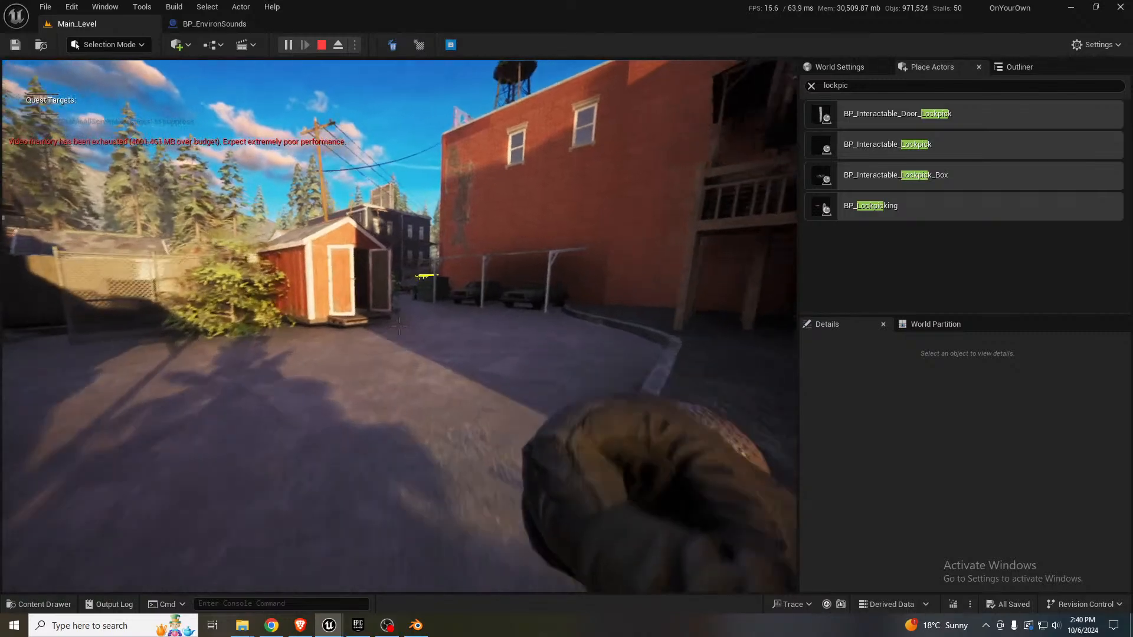
- Walk the character through the town streets and over the scaffolding into the hotel, up to the number 2 door
key(w)
click(399, 326)
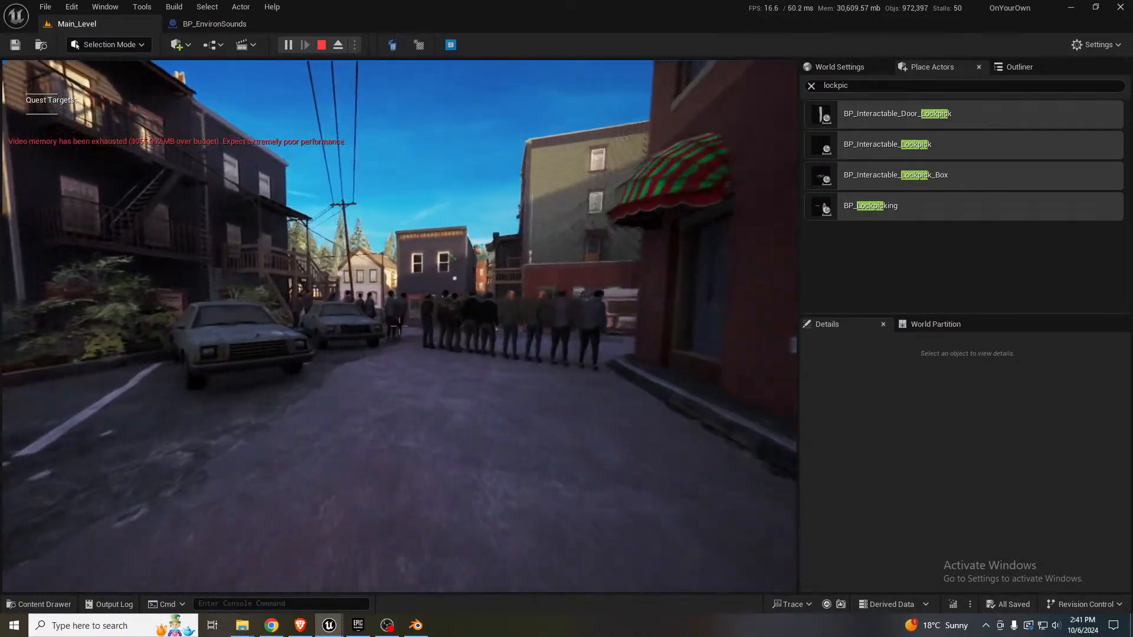
key(w)
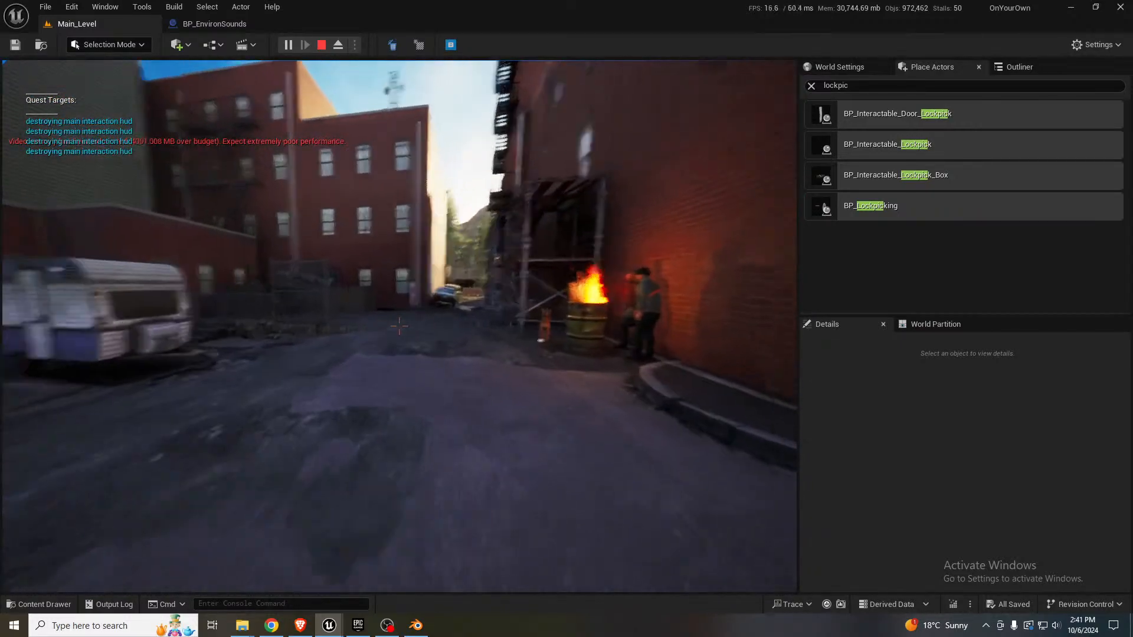
key(w)
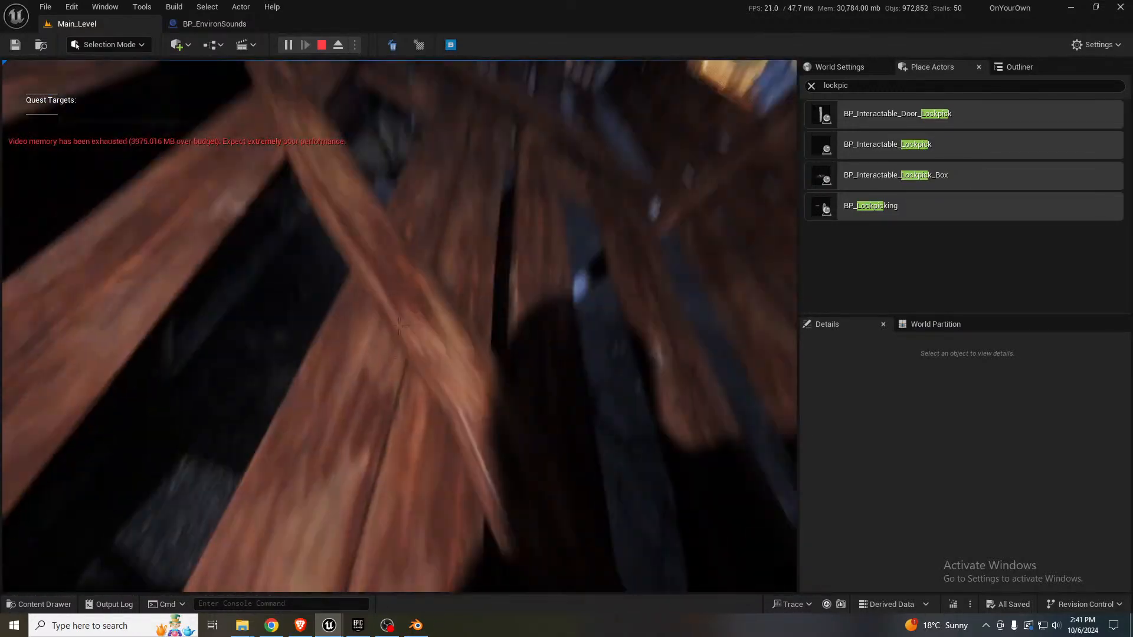
key(w)
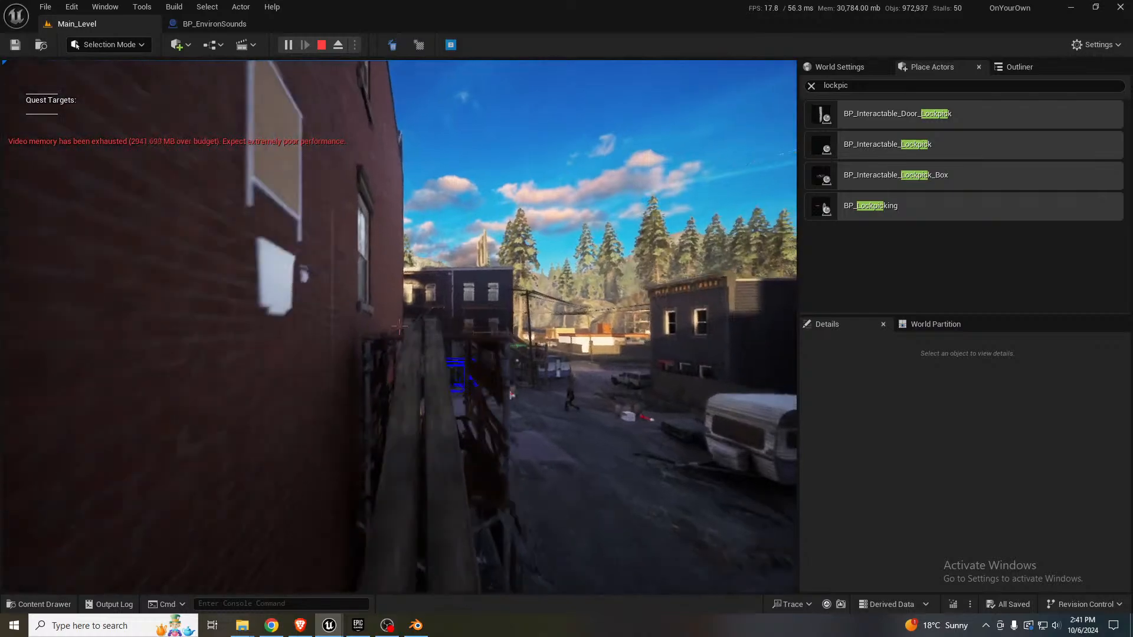
key(w)
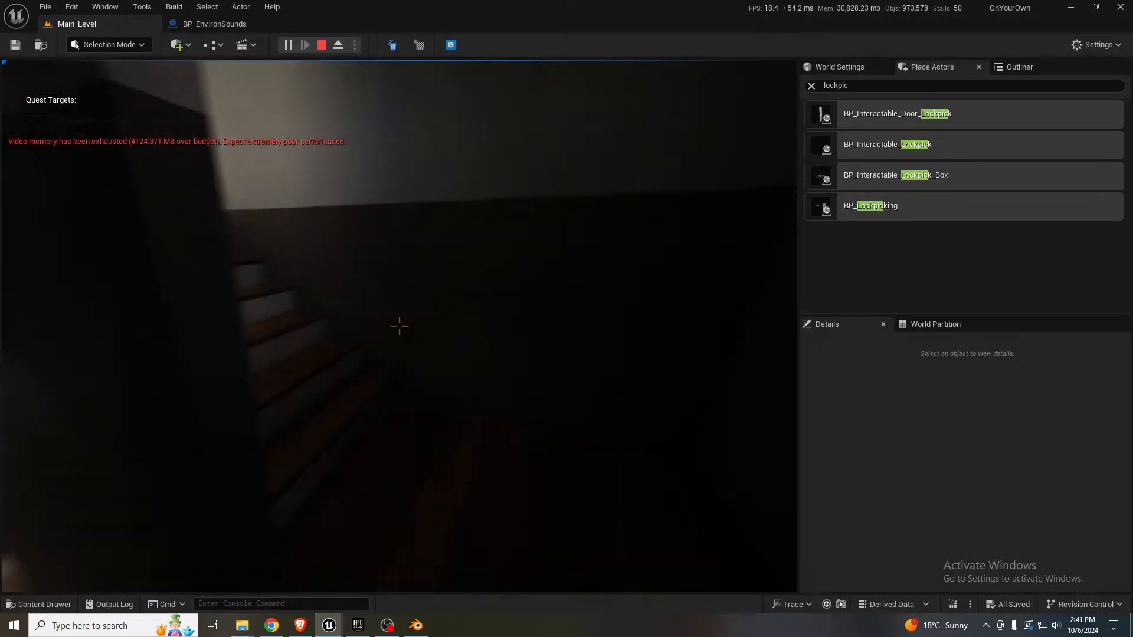
key(w)
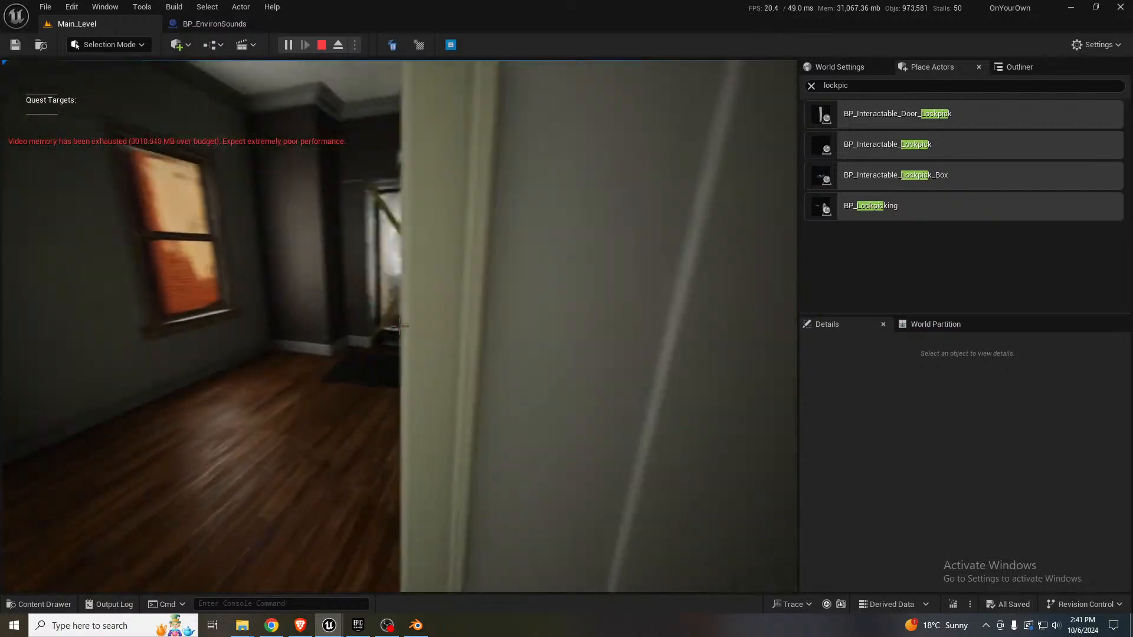
key(w)
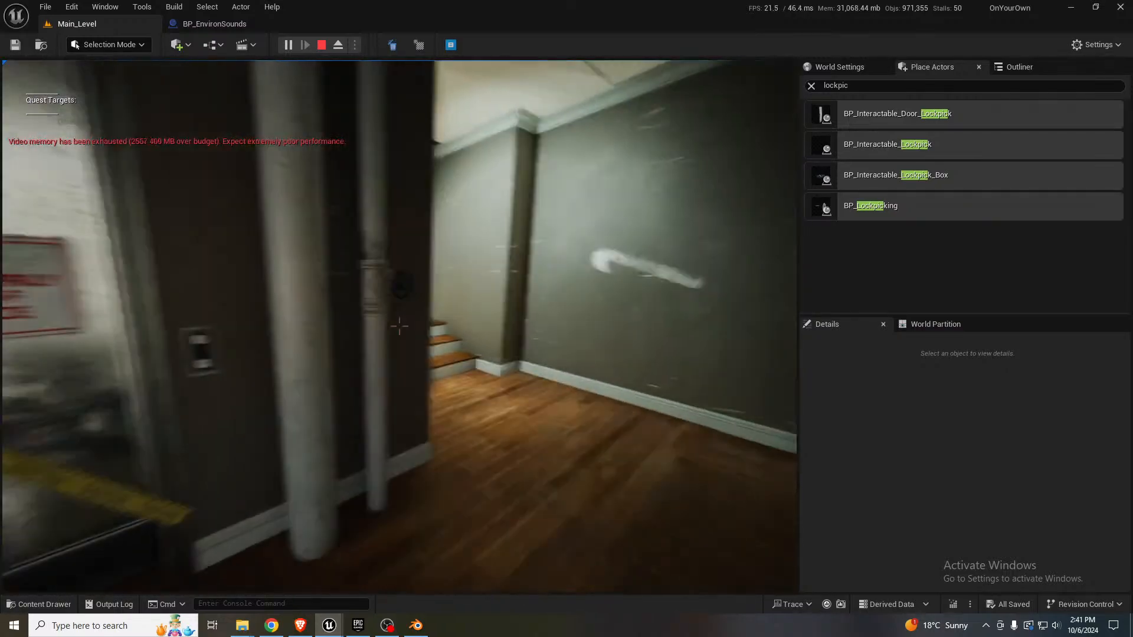
key(w)
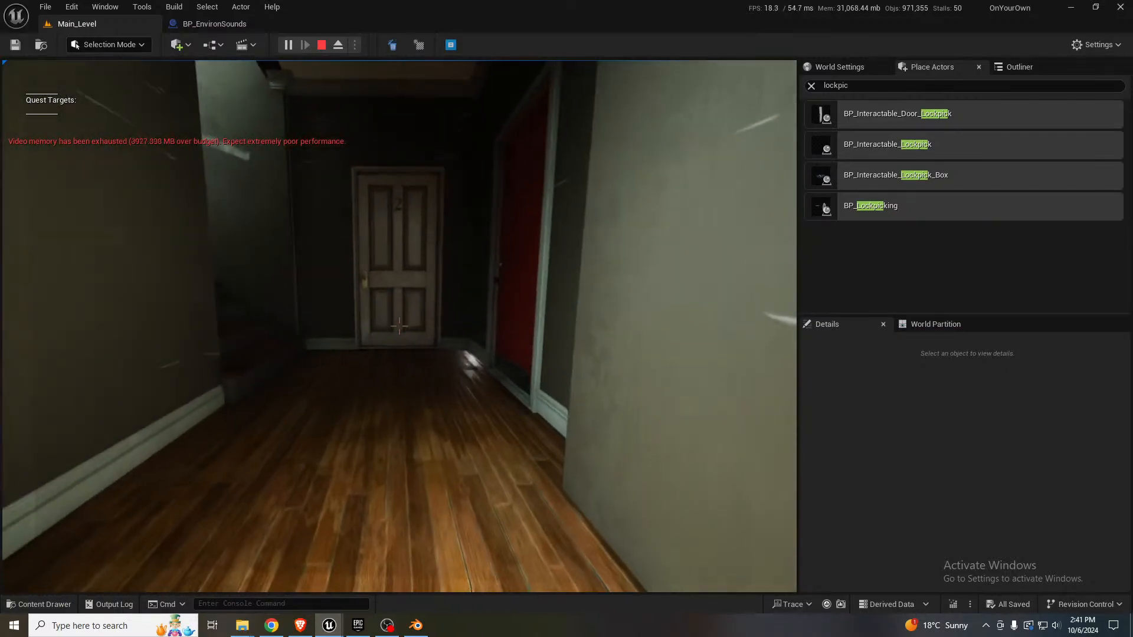
key(w)
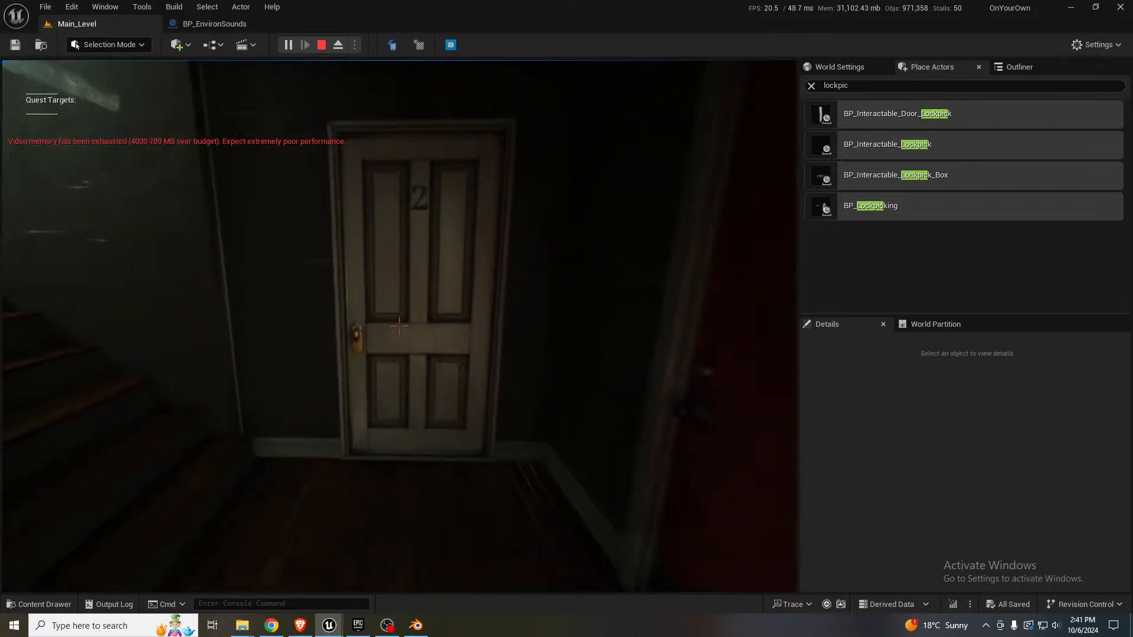
key(w)
- Try the Lockpick Door interaction on the number 2 door and approach the lockpick box at the foot of the stairs
key(e)
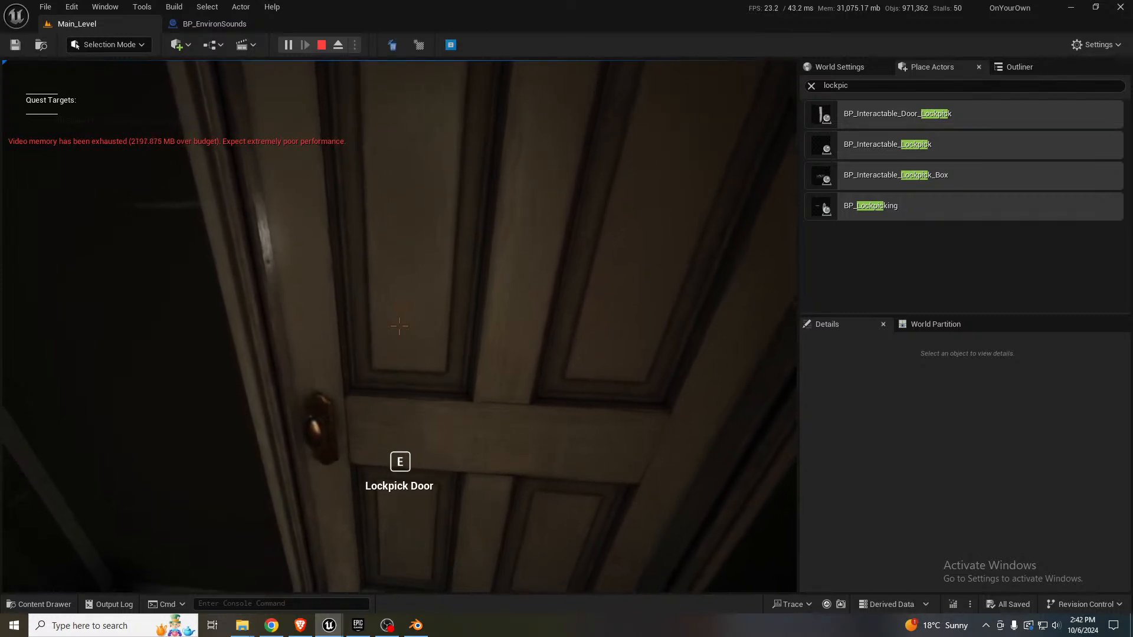
key(e)
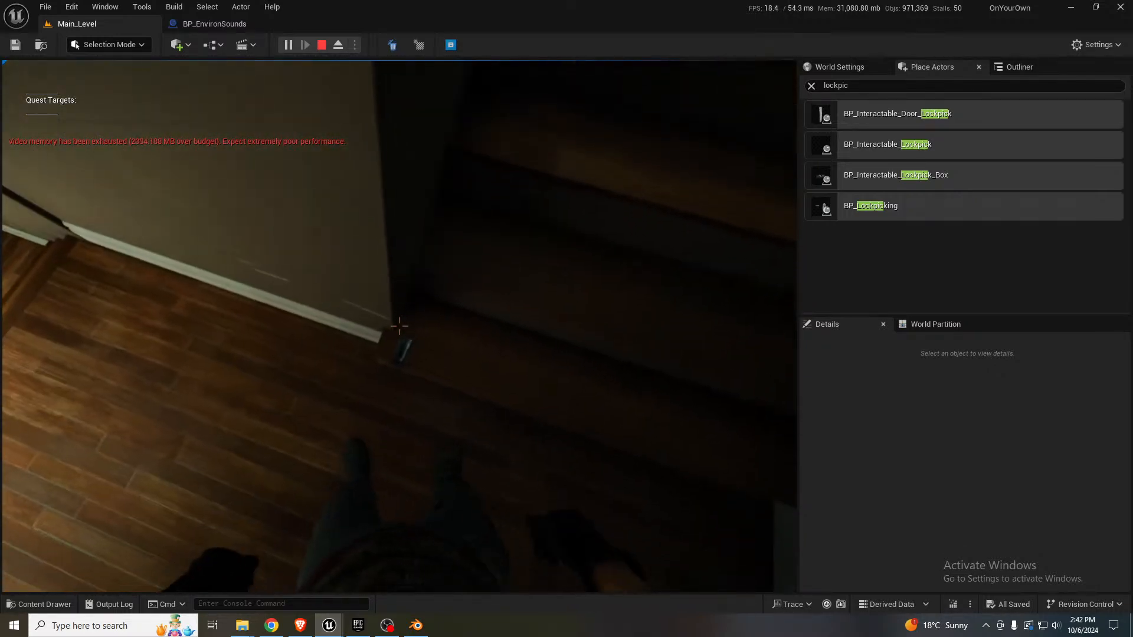
key(a)
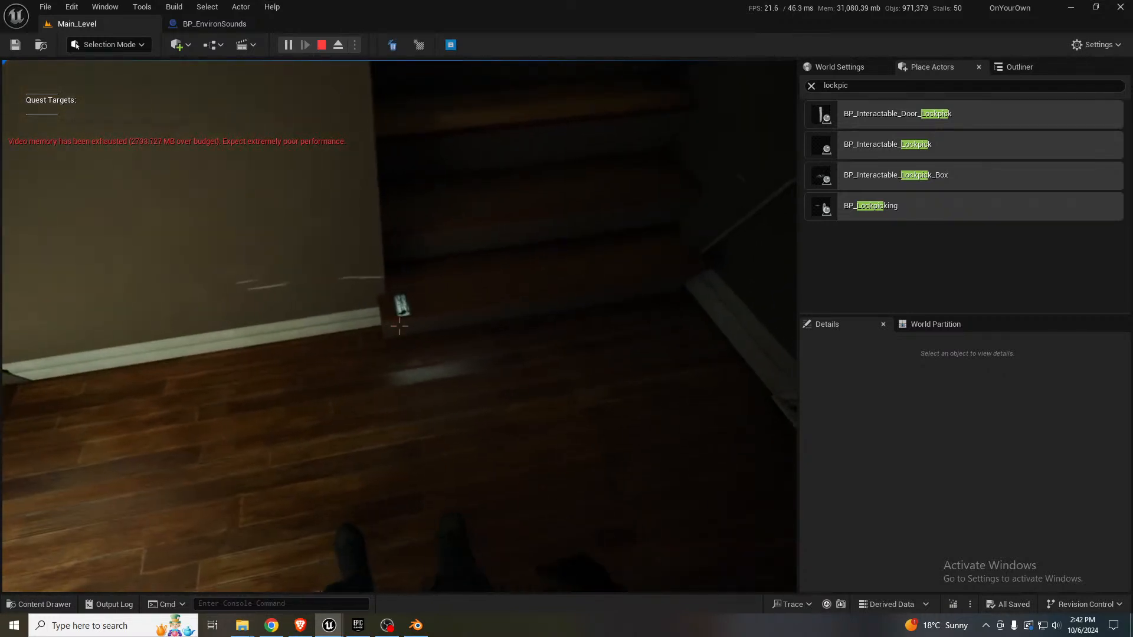
- Eject from the player, set the lockpick box's Interaction State to Active in the running game, and take control of the player again
key(F8)
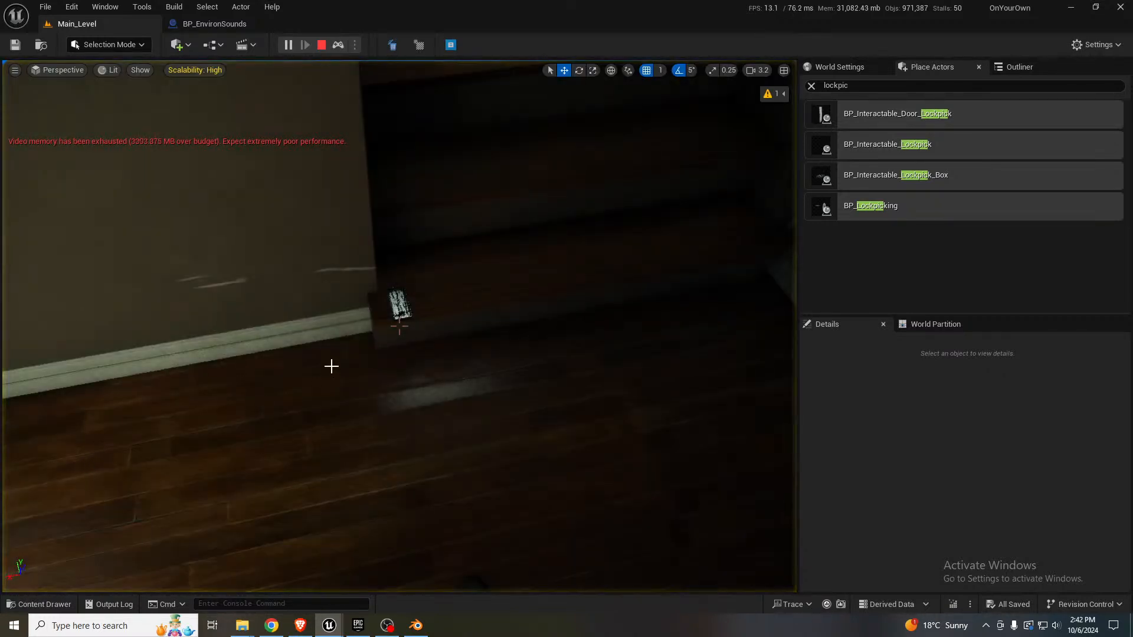
click(398, 302)
scroll(950, 508, down, 3)
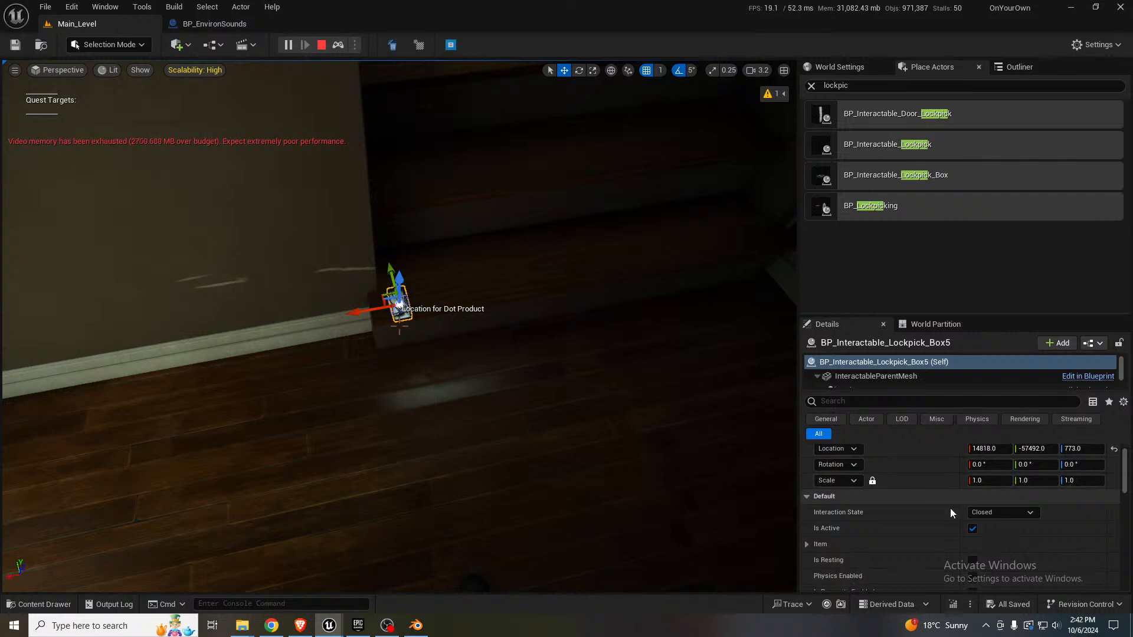
scroll(949, 508, up, 1)
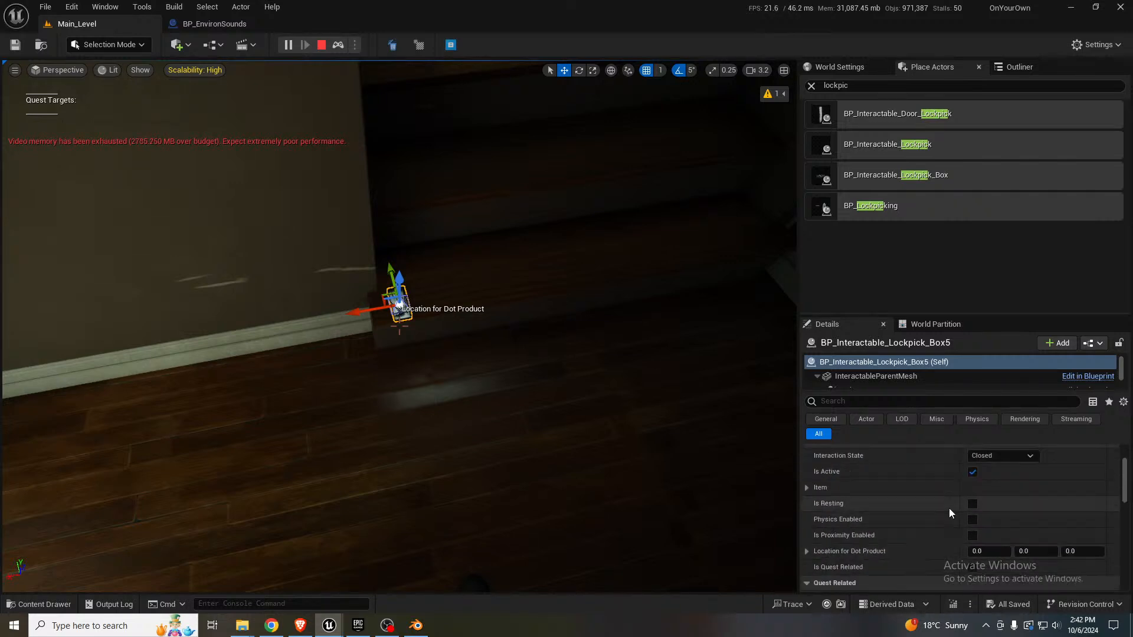
click(1007, 459)
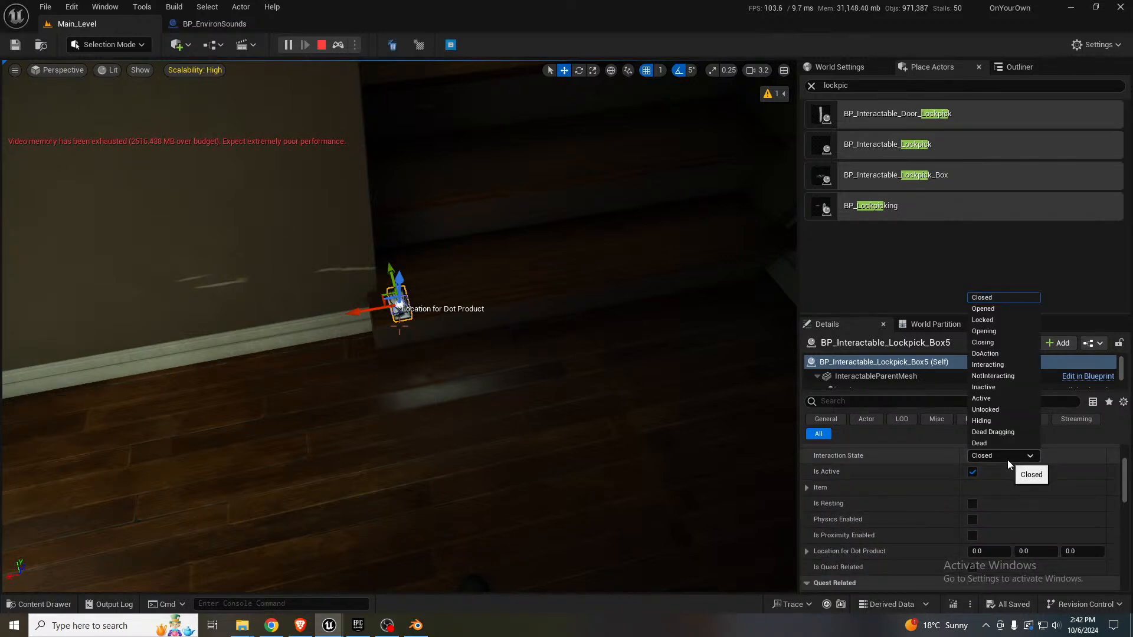
click(985, 399)
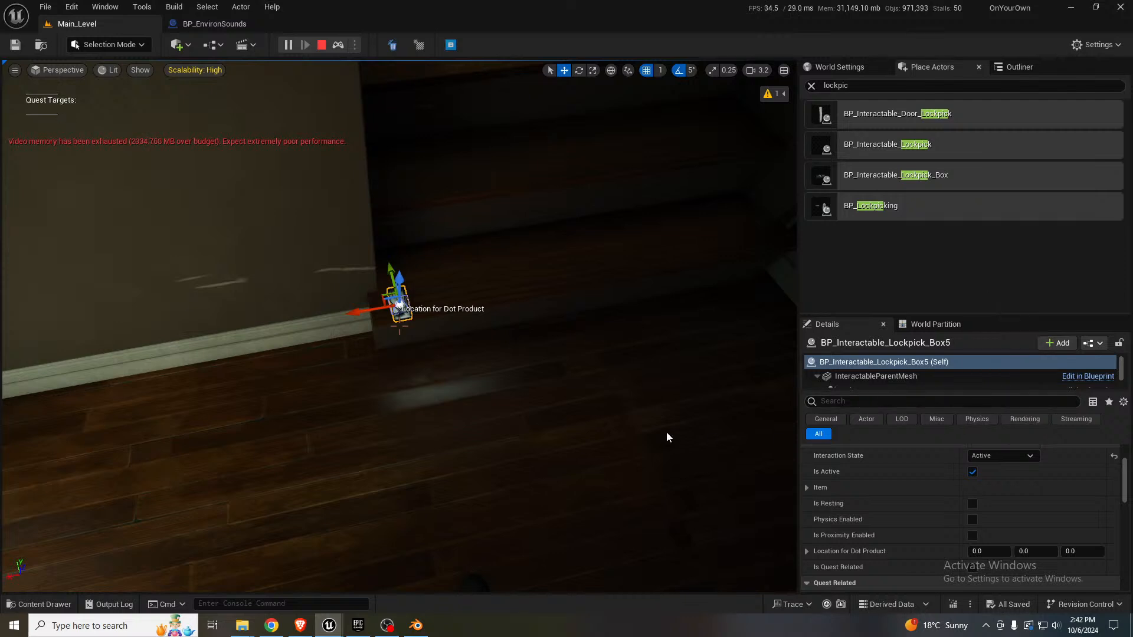
right_drag(667, 430, 667, 448)
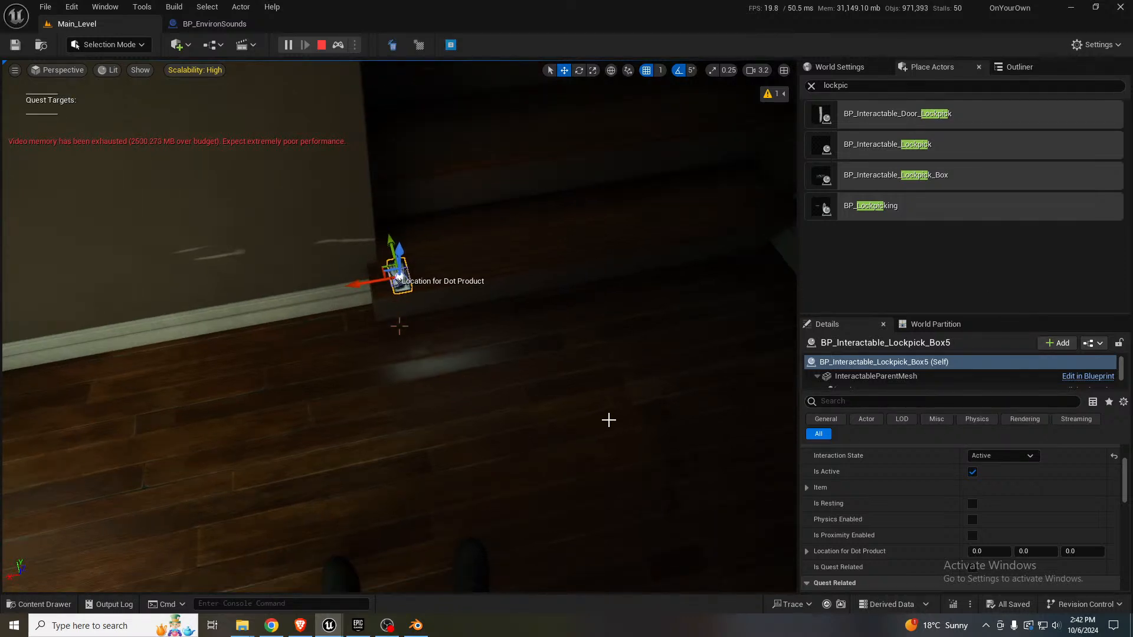
key(F8)
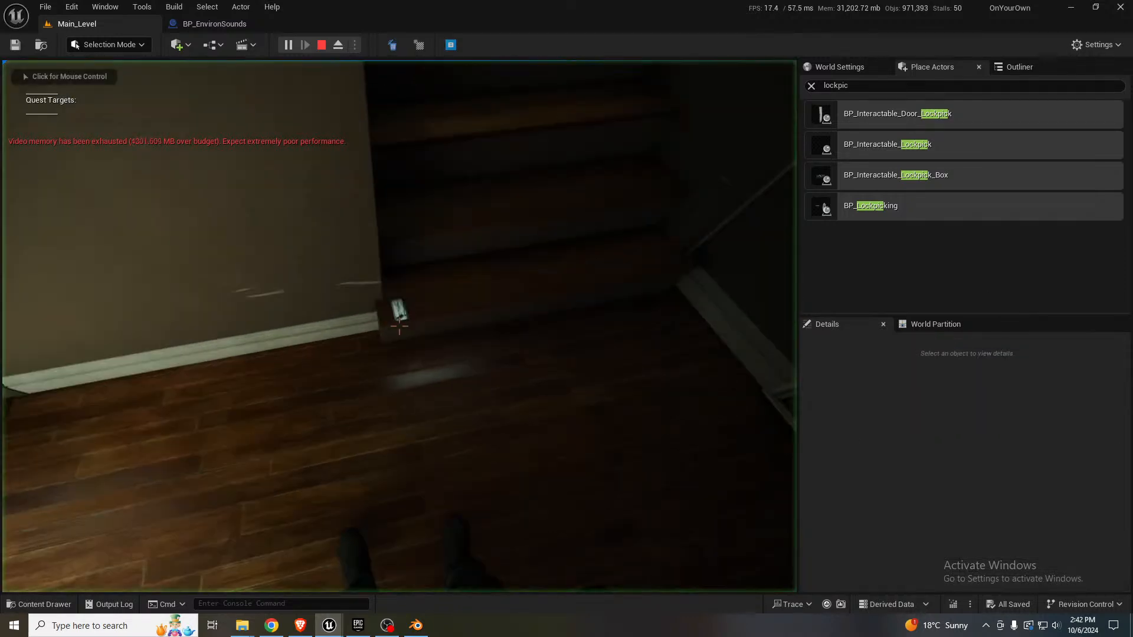
- Move the character around the lockpick box to test its pickup interaction, and end the play test
key(s)
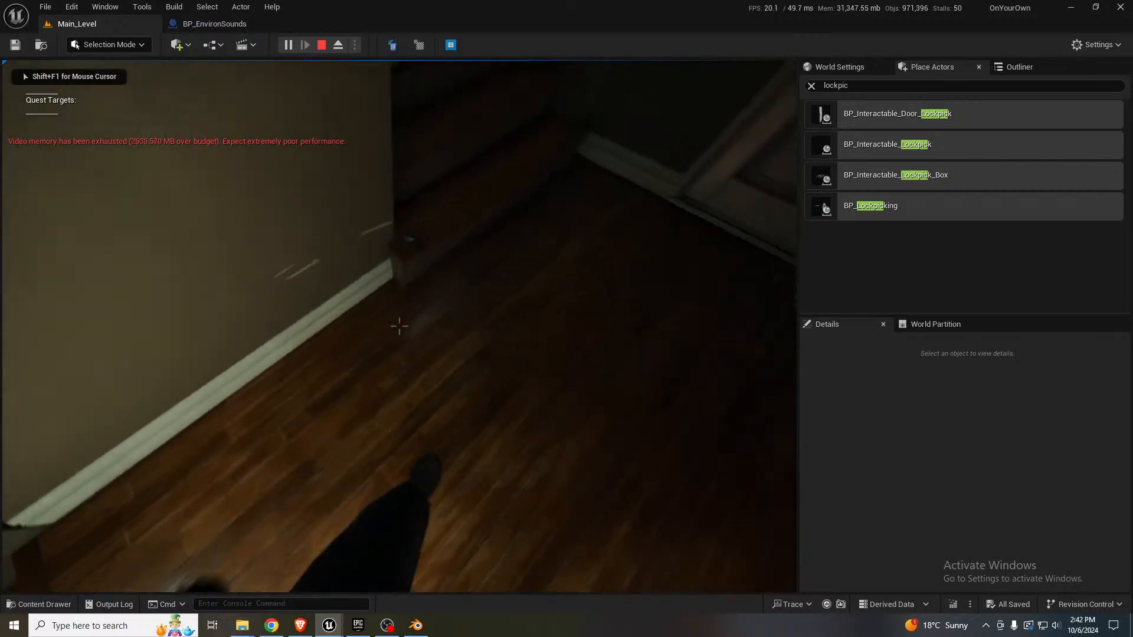
key(w)
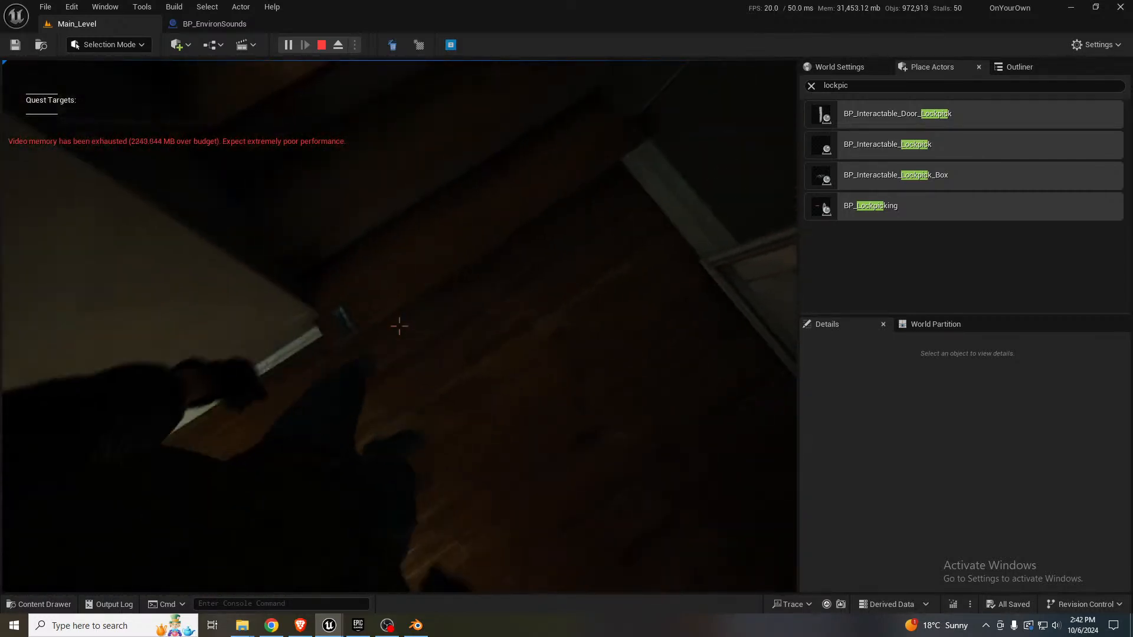
key(s)
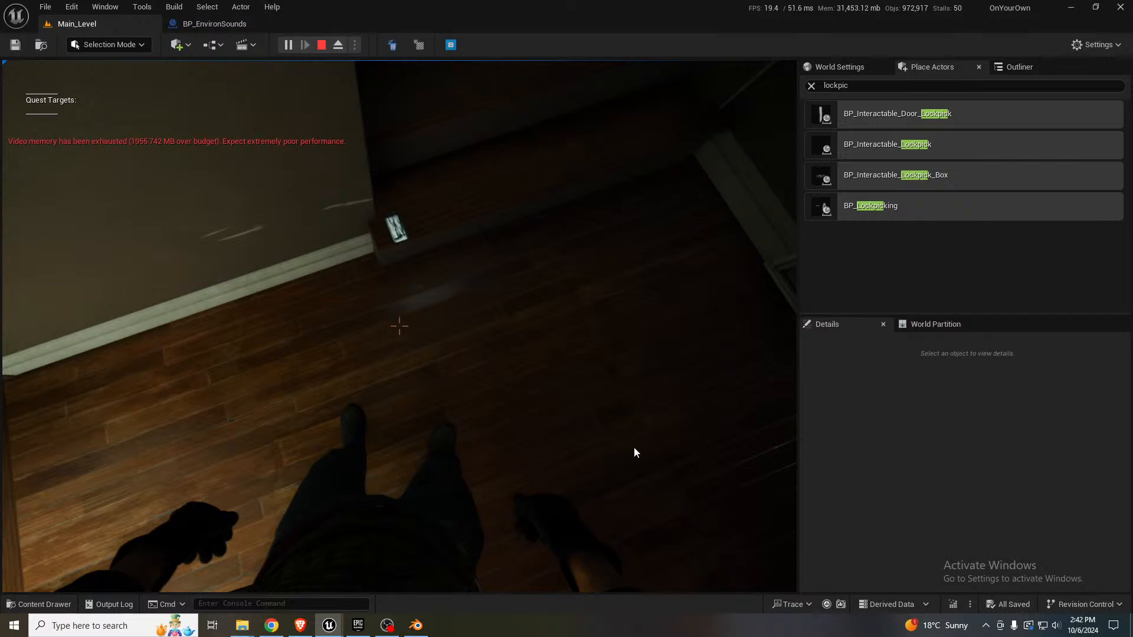
key(Escape)
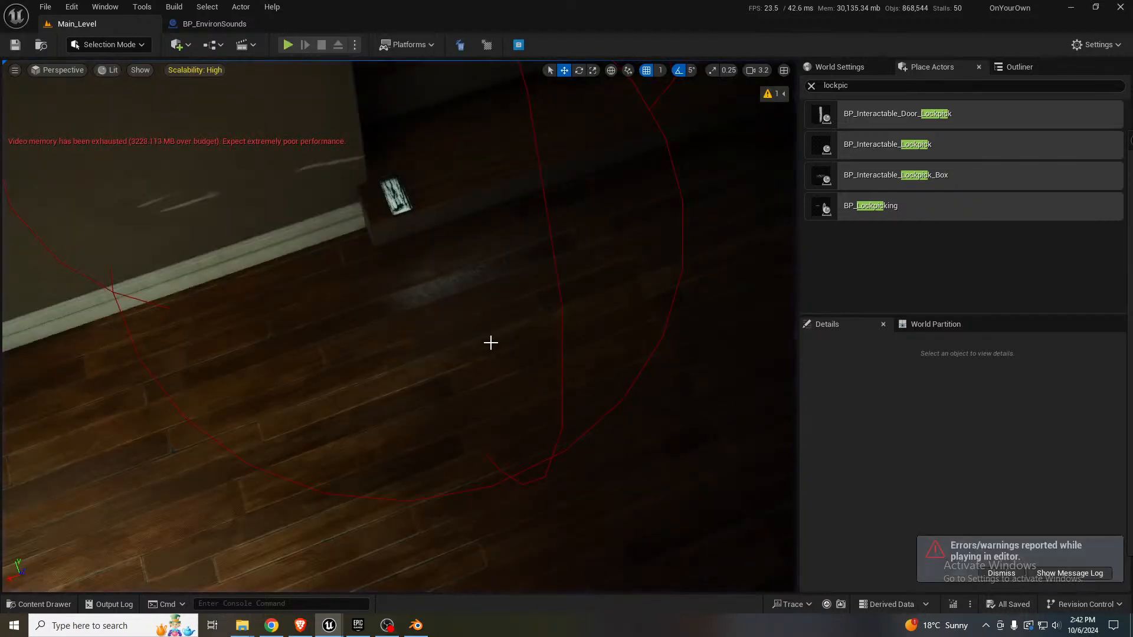
- Select the Hotel_Interior_Level instance at the lockpick box and examine its properties
click(406, 195)
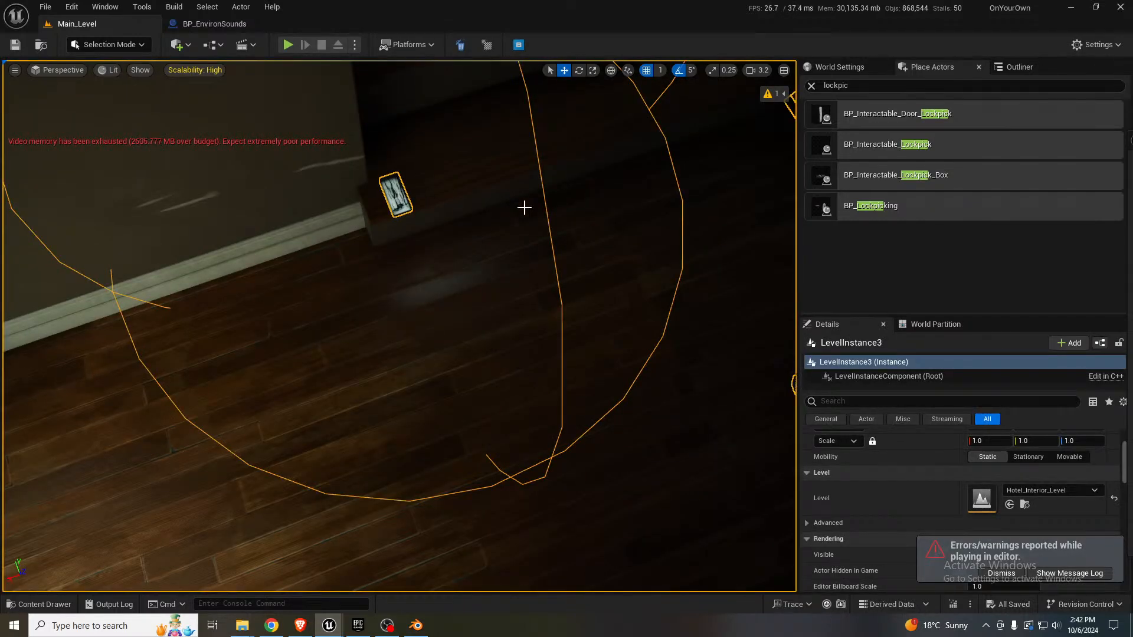
right_drag(524, 208, 490, 138)
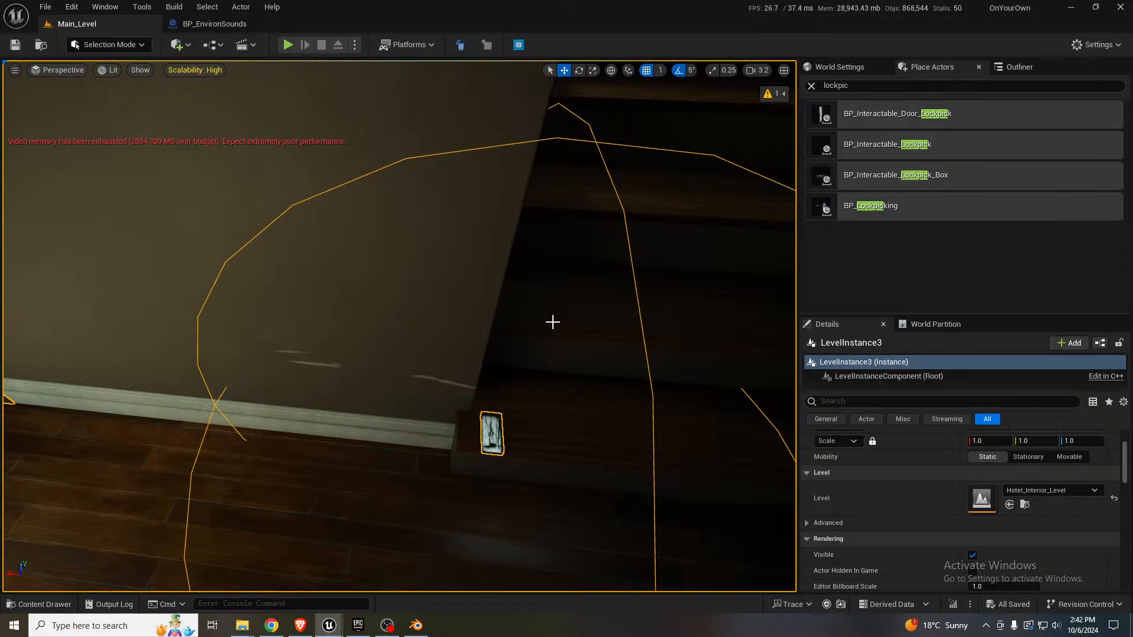
scroll(1018, 516, up, 3)
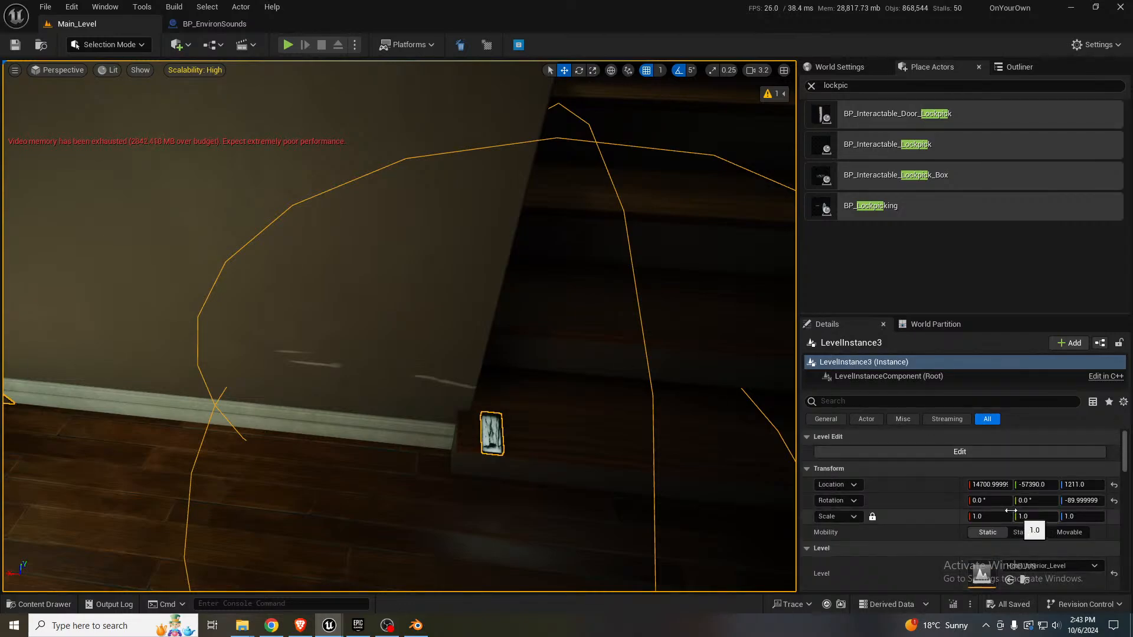
- Move the PlayerStart_Forest4 actor horizontally from outdoors to the hotel, to about X 15210, Y -57497
right_drag(508, 402, 590, 400)
key(s)
scroll(508, 402, up, 3)
key(w)
scroll(508, 401, down, 2)
click(558, 254)
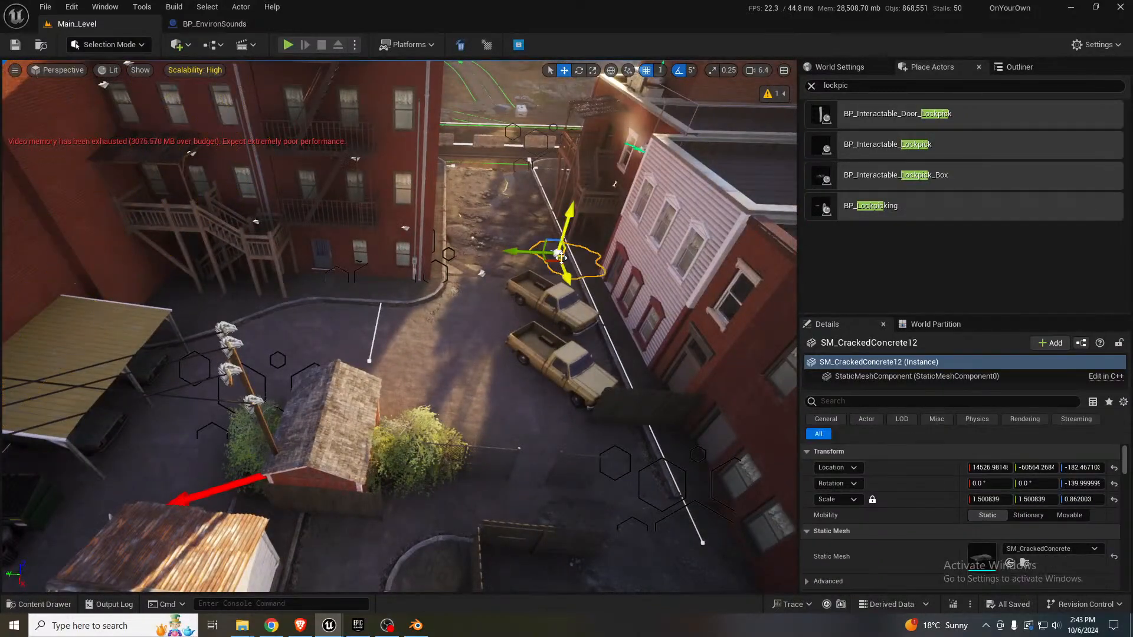
drag(559, 263, 57, 278)
key(w)
mouse_move(103, 281)
right_down()
mouse_move(47, 279)
mouse_move(59, 236)
mouse_move(65, 265)
mouse_move(83, 254)
mouse_move(91, 262)
right_up()
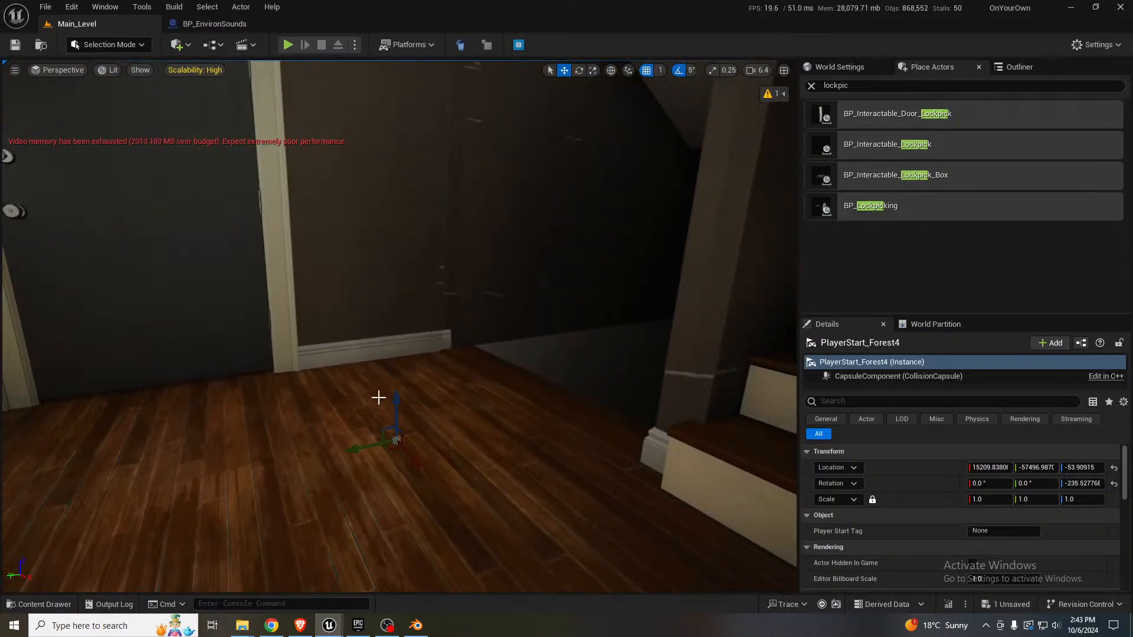
- Raise PlayerStart_Forest4 above the hotel's interior floor near the elevator, to about X 15354, Y -57533, Z 776
drag(395, 407, 407, 200)
key(f)
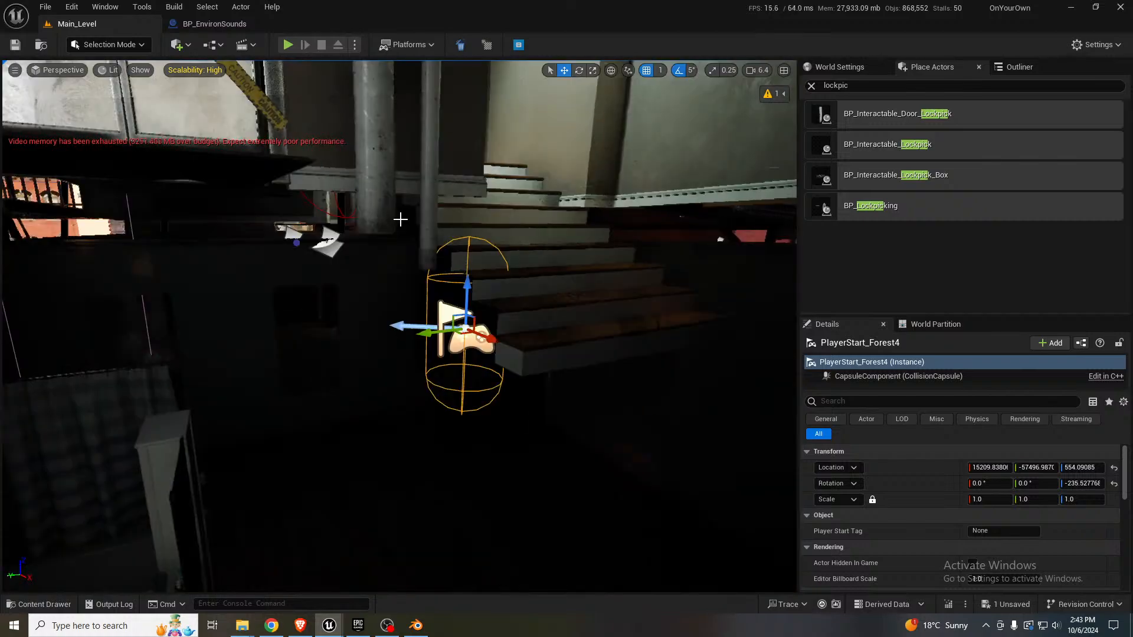
right_drag(399, 218, 420, 387)
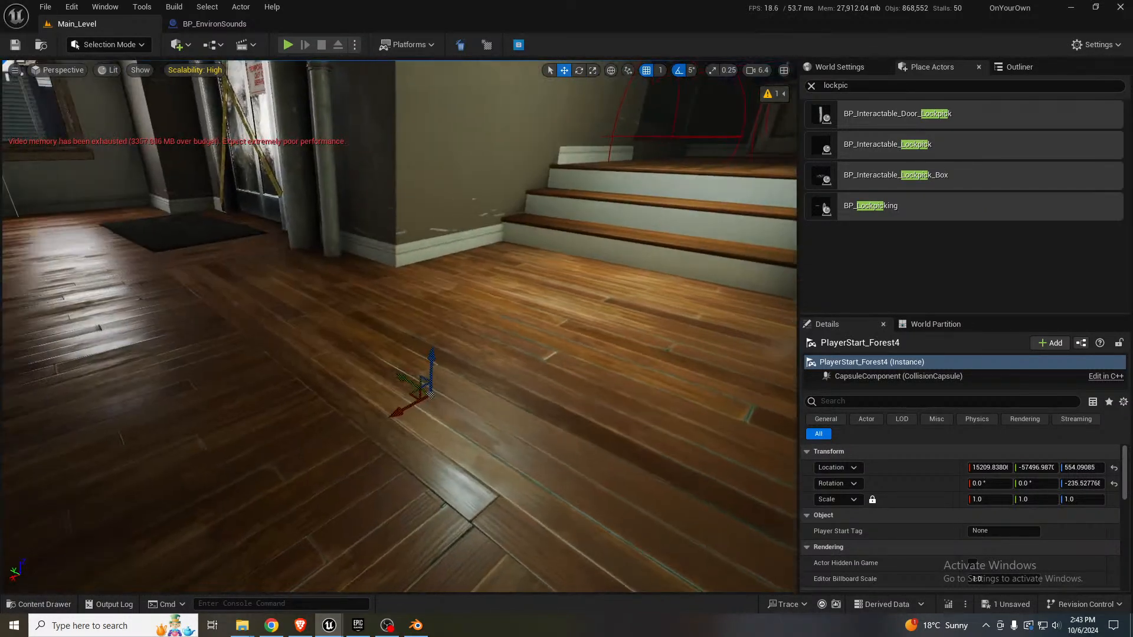
drag(419, 387, 282, 121)
mouse_move(421, 312)
right_down()
mouse_move(330, 330)
mouse_move(422, 312)
right_up()
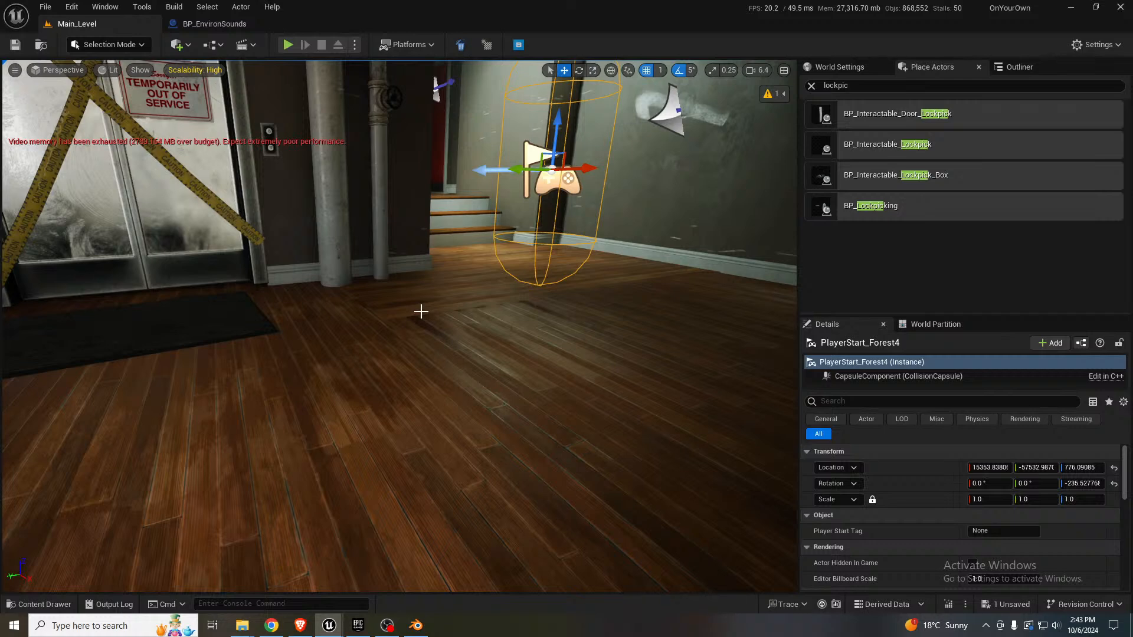
- Start a play test from the hotel and walk up the short steps to the lockpick box by the number 2 door
key(alt+p)
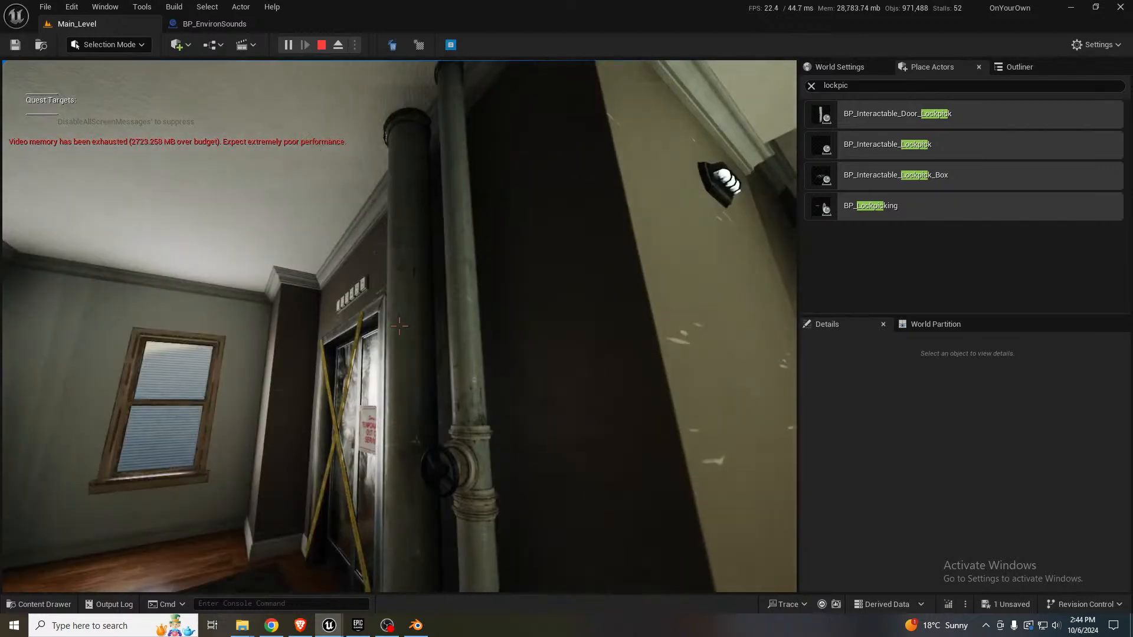
key(w)
key(w)
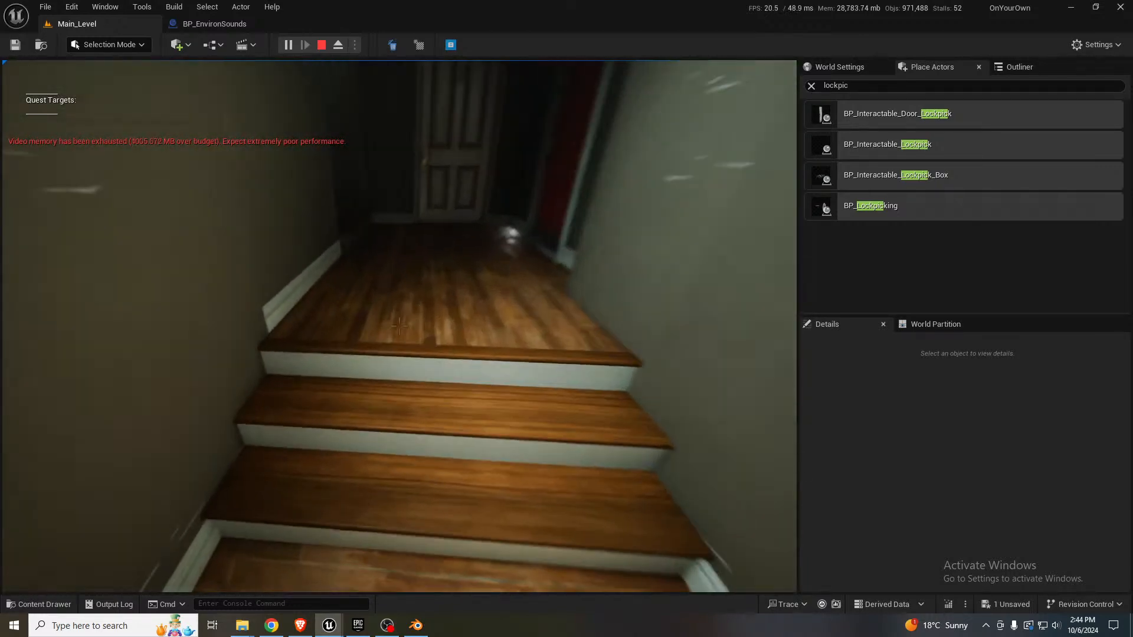
key(w)
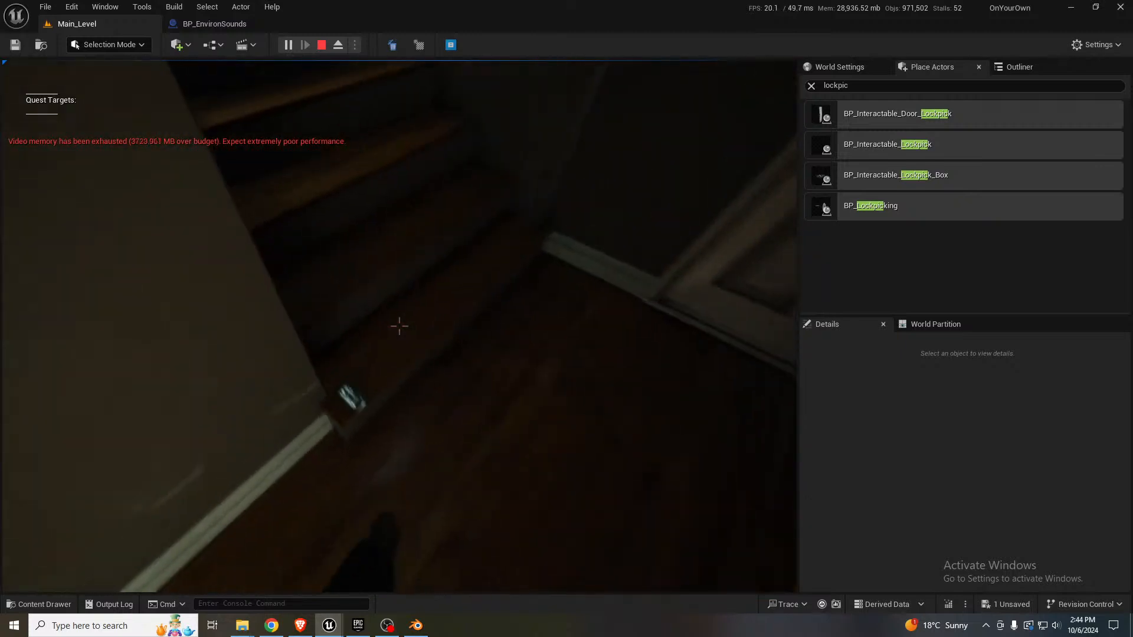
key(w)
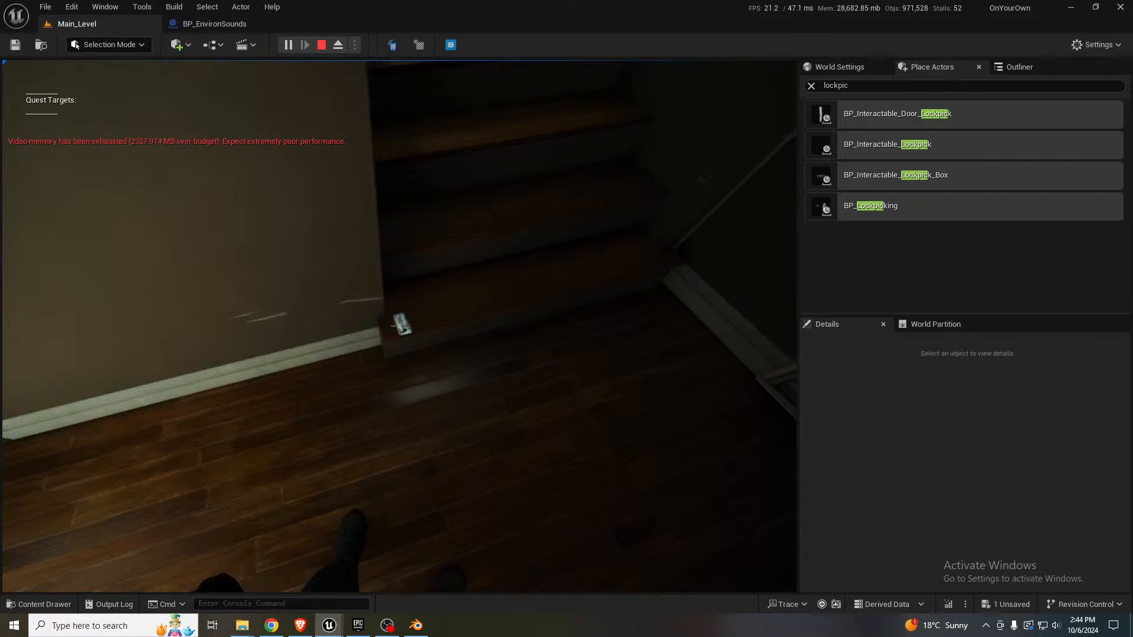
- End the play test, open the Hotel_Interior_Level instance for editing, and set the lockpick box's Interaction State to Active
key(Escape)
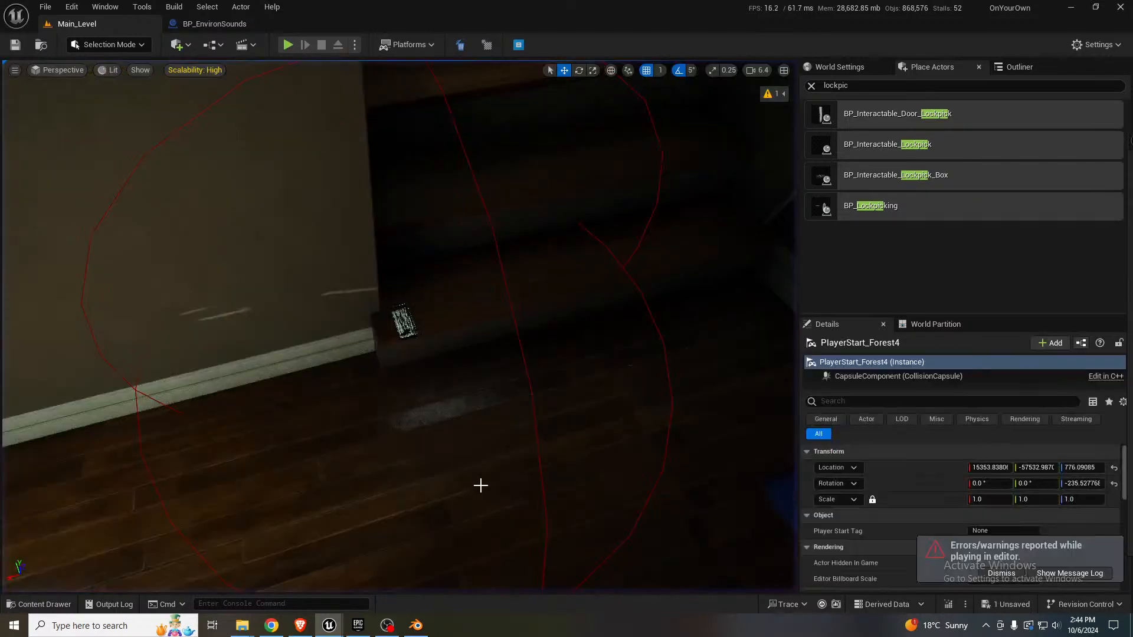
click(393, 323)
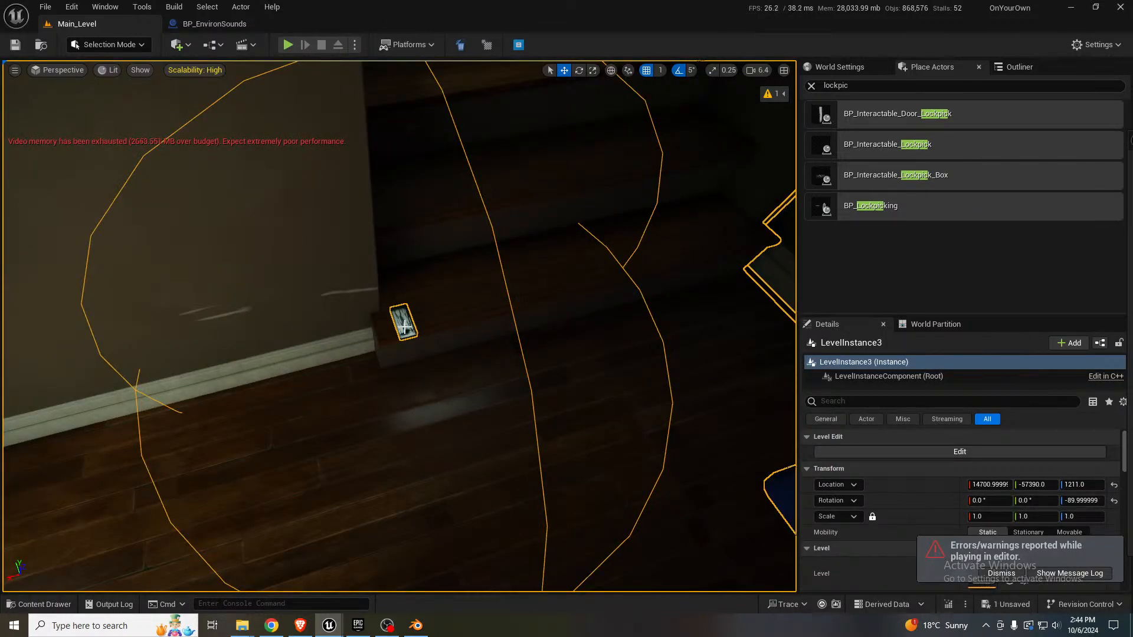
click(977, 451)
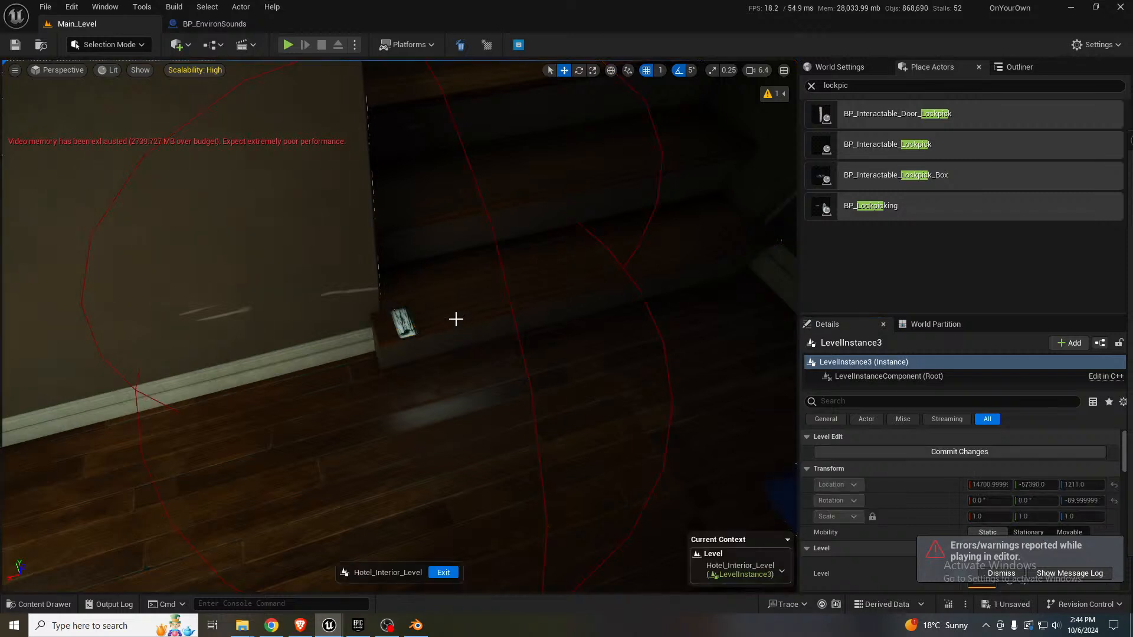
click(403, 323)
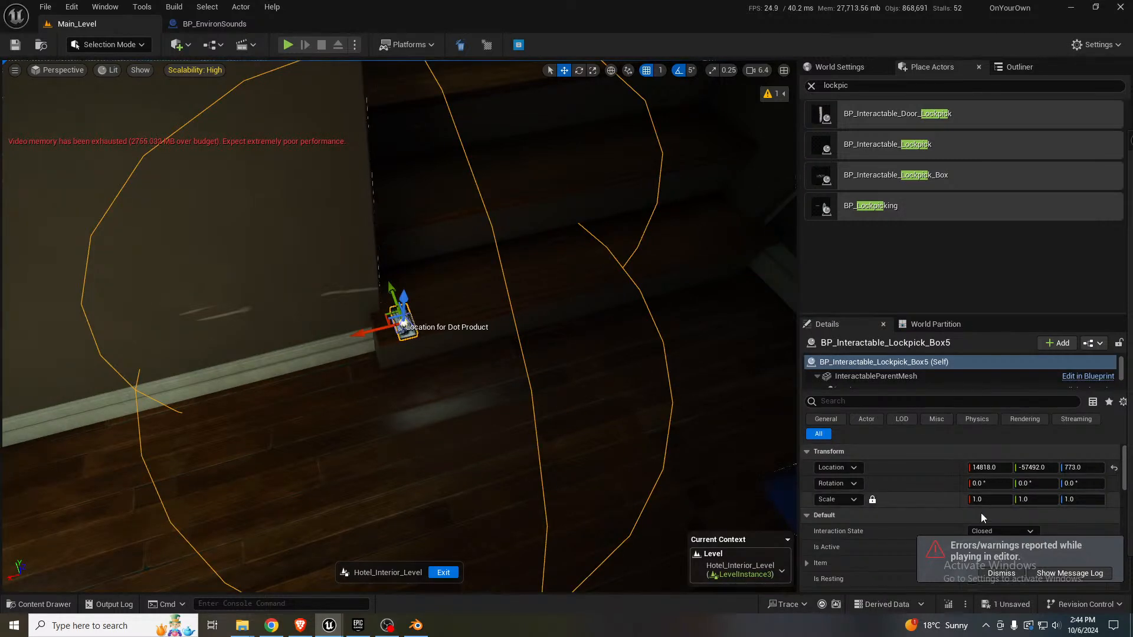
drag(975, 314, 976, 221)
click(1003, 452)
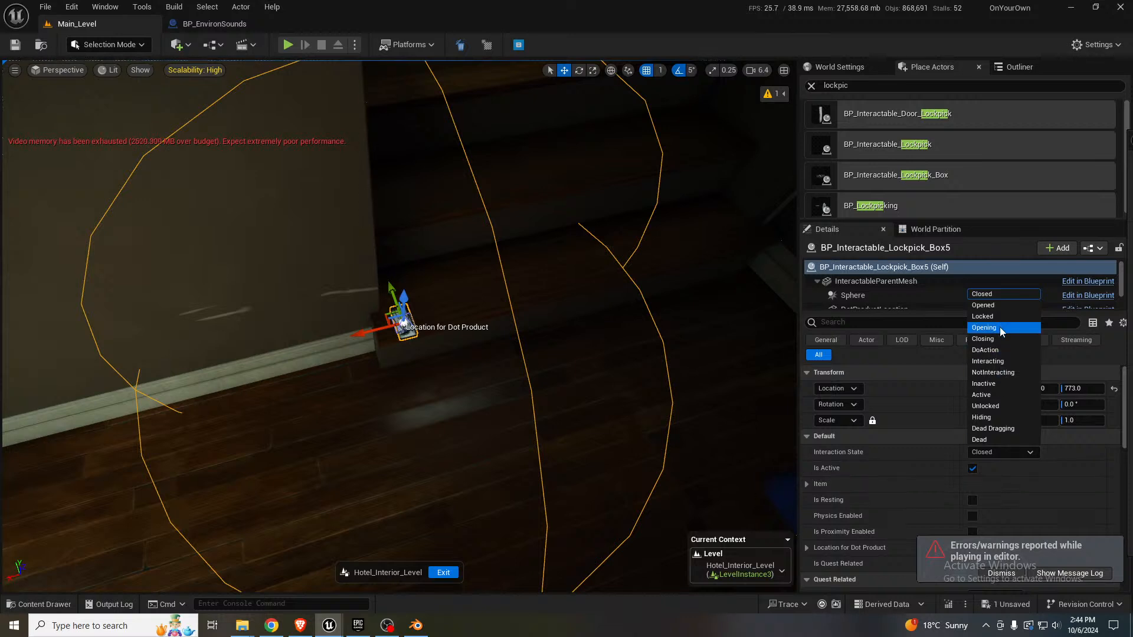
click(990, 394)
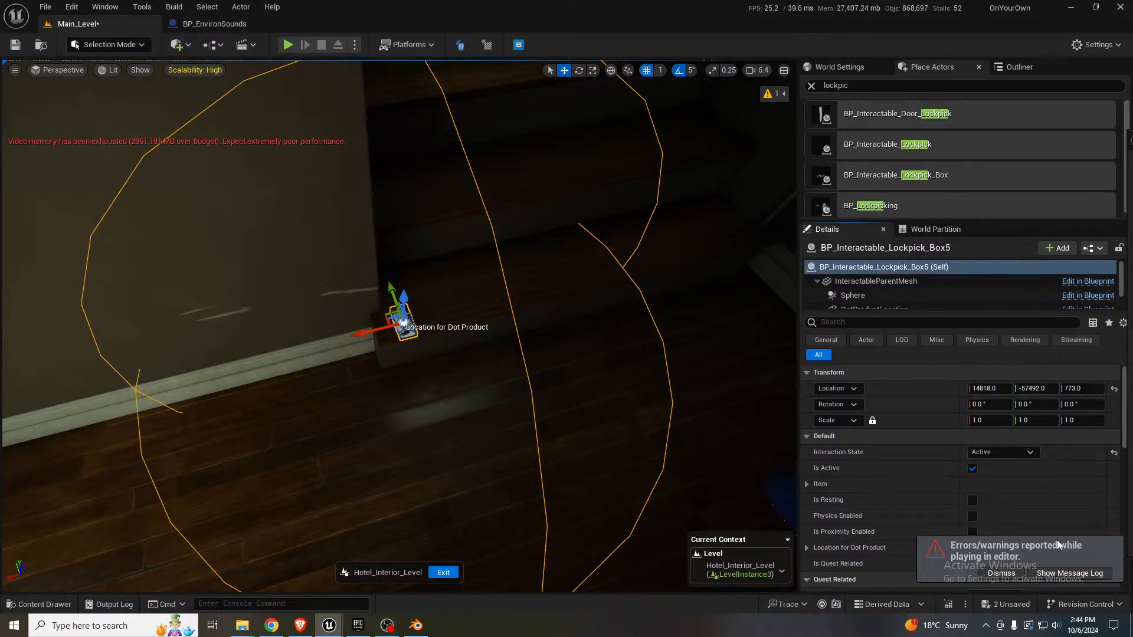
click(999, 574)
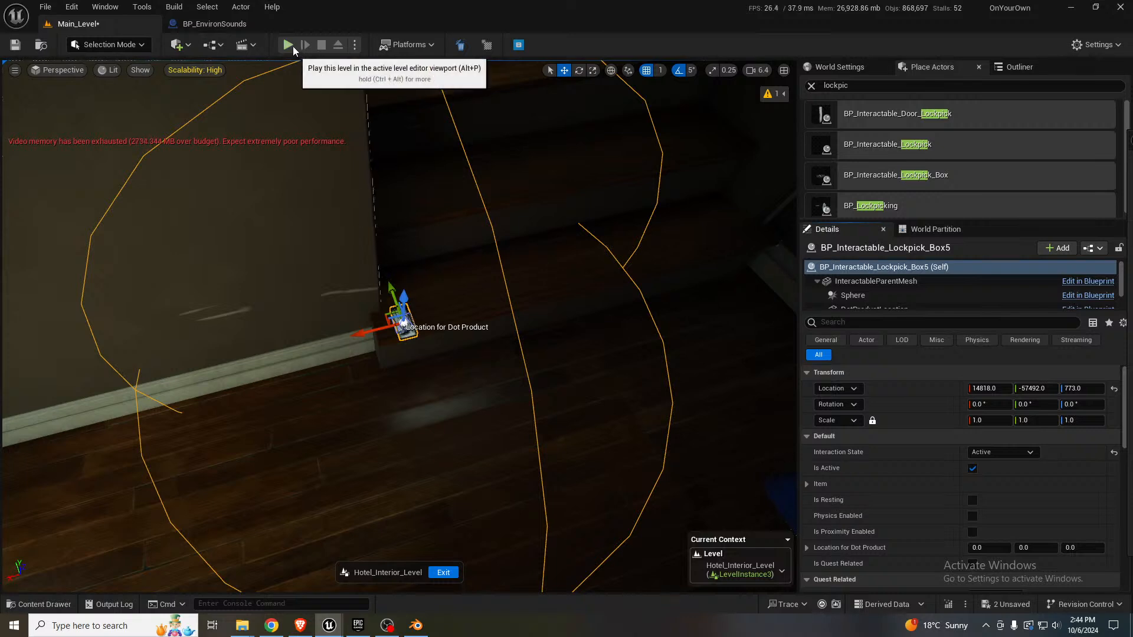
- Move the lockpick box a short way along the lowest stair, away from the wall, and deselect it
scroll(916, 434, down, 4)
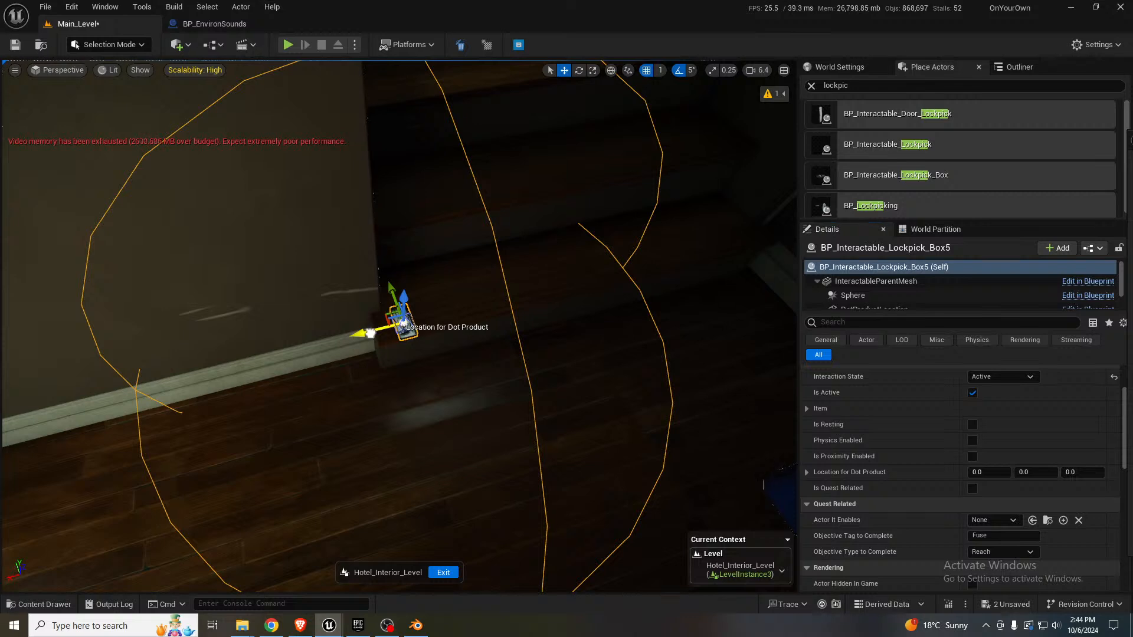
drag(370, 331, 405, 321)
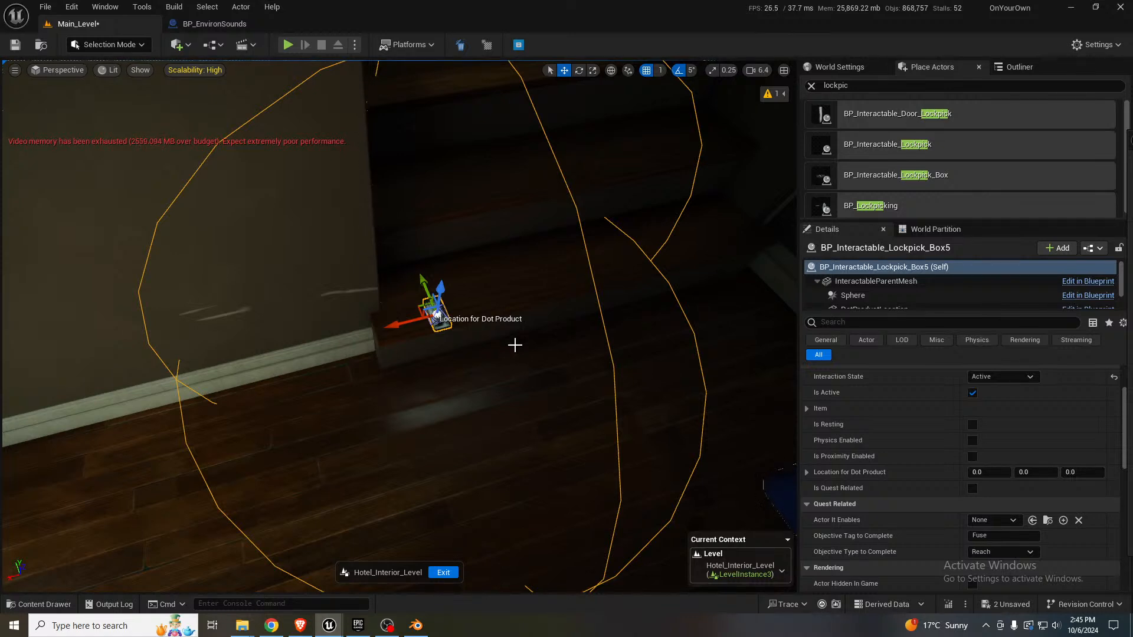
key(Escape)
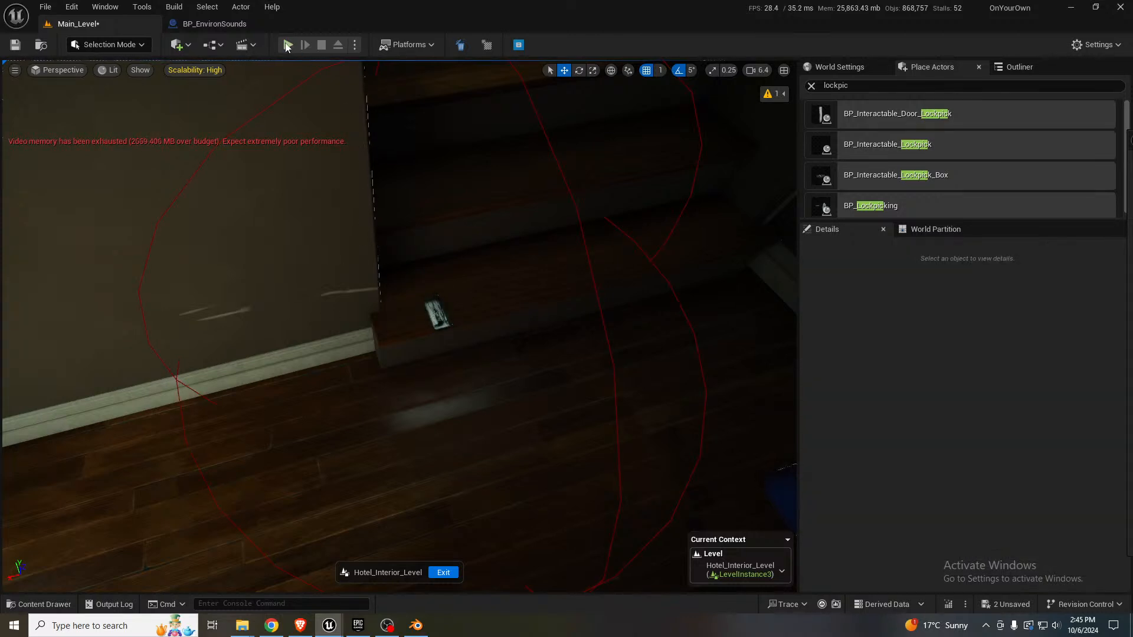
- Save the level changes and play-test the lockpick box and the number 2 door, trying to lockpick the door
click(287, 45)
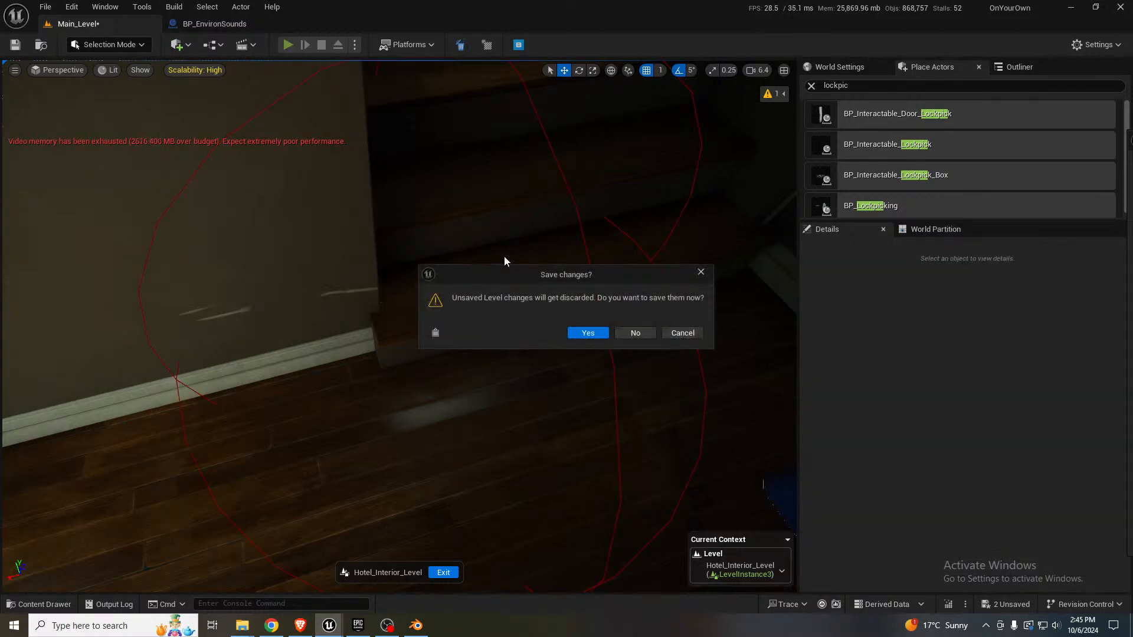
click(590, 333)
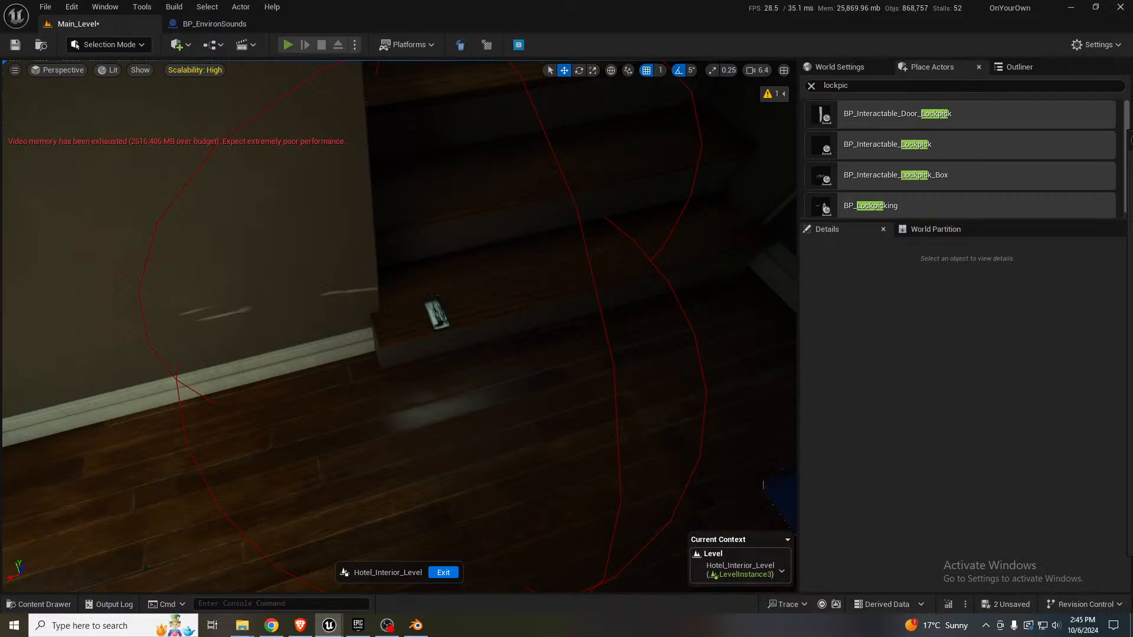
key(alt+p)
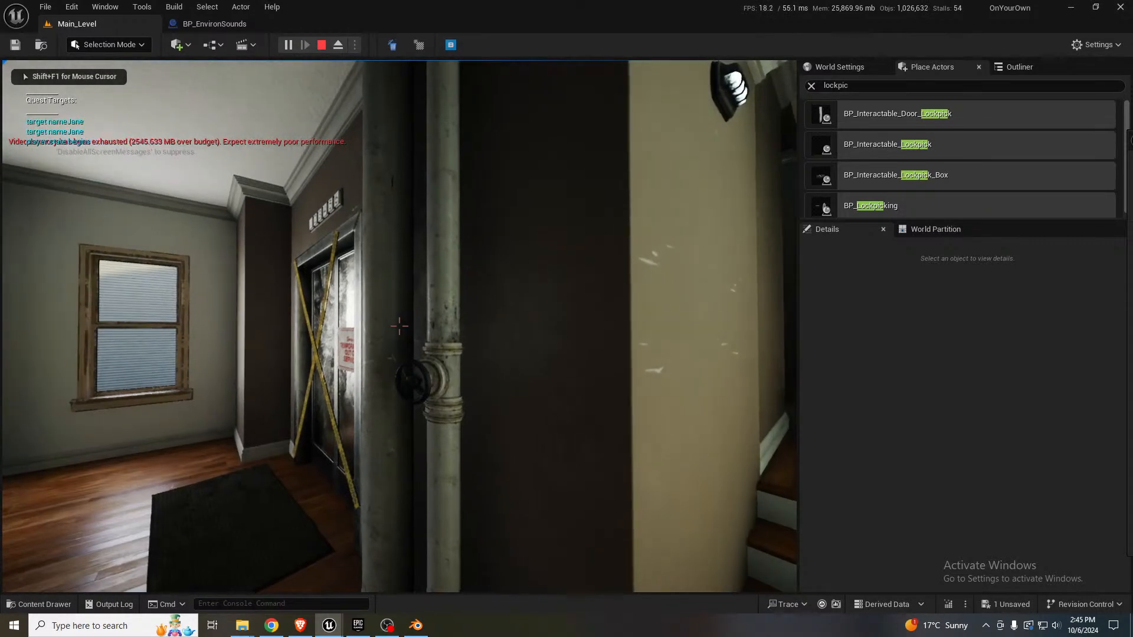
key(w)
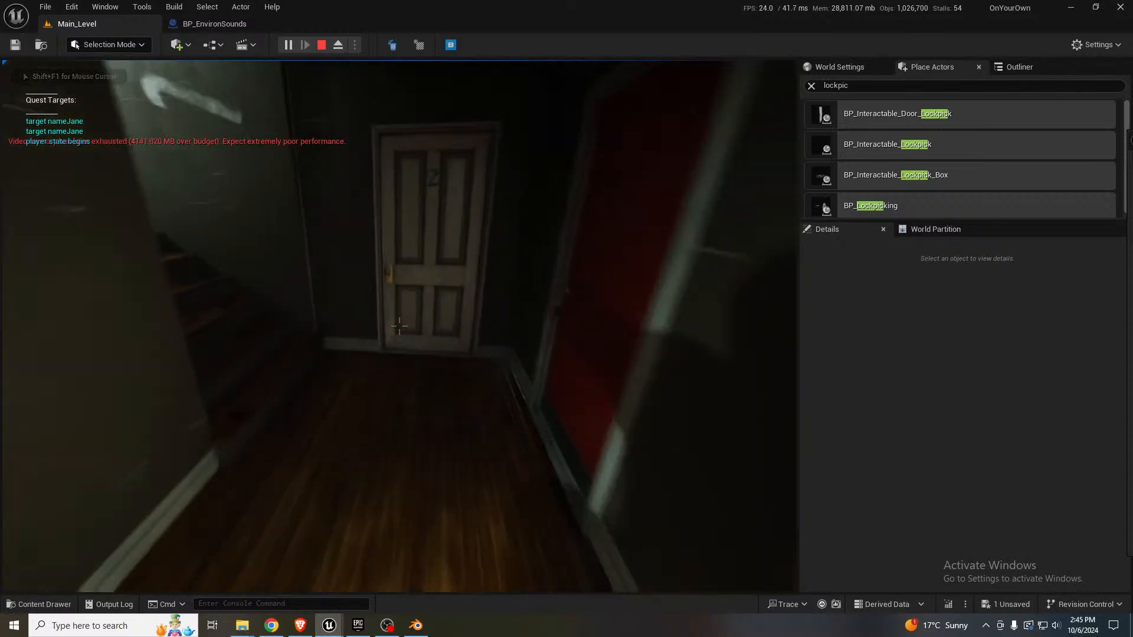
key(w)
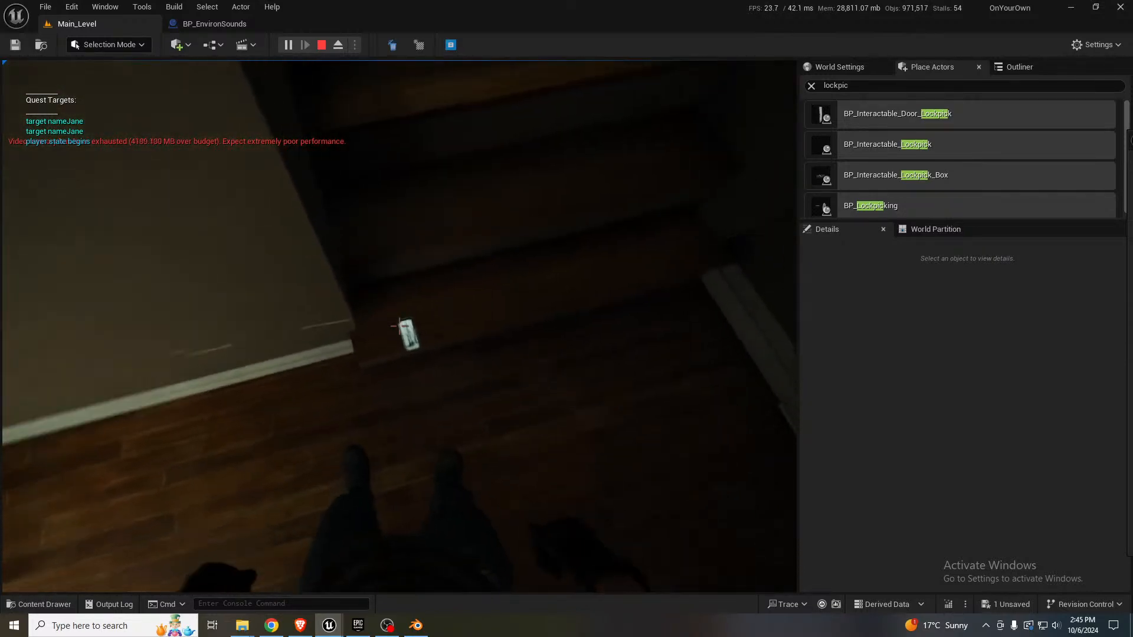
key(w)
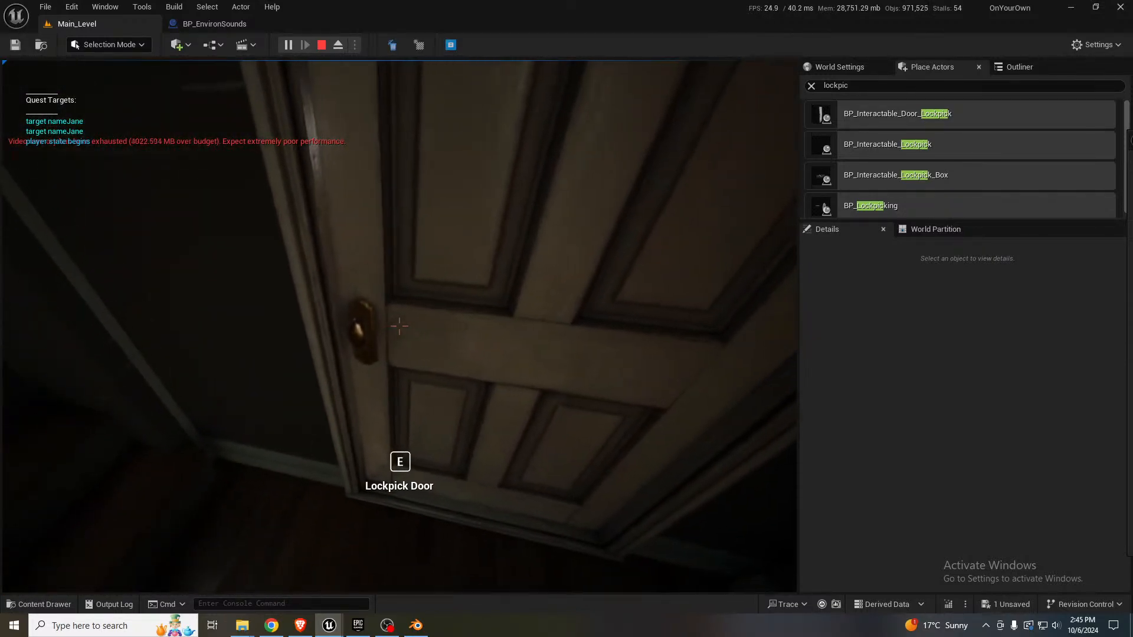
key(e)
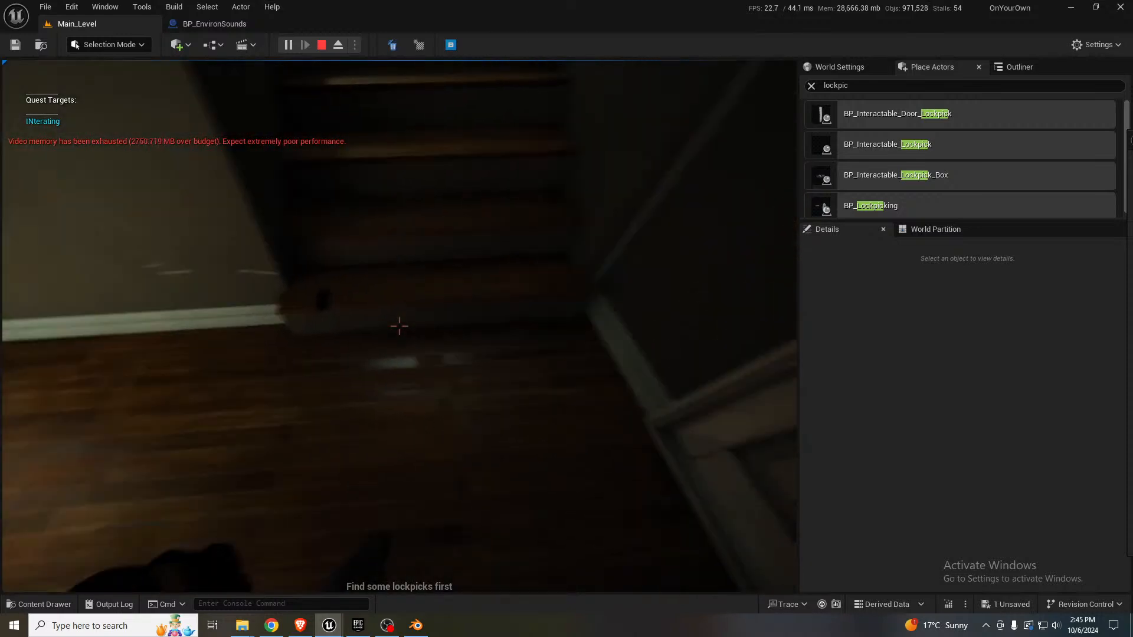
key(w)
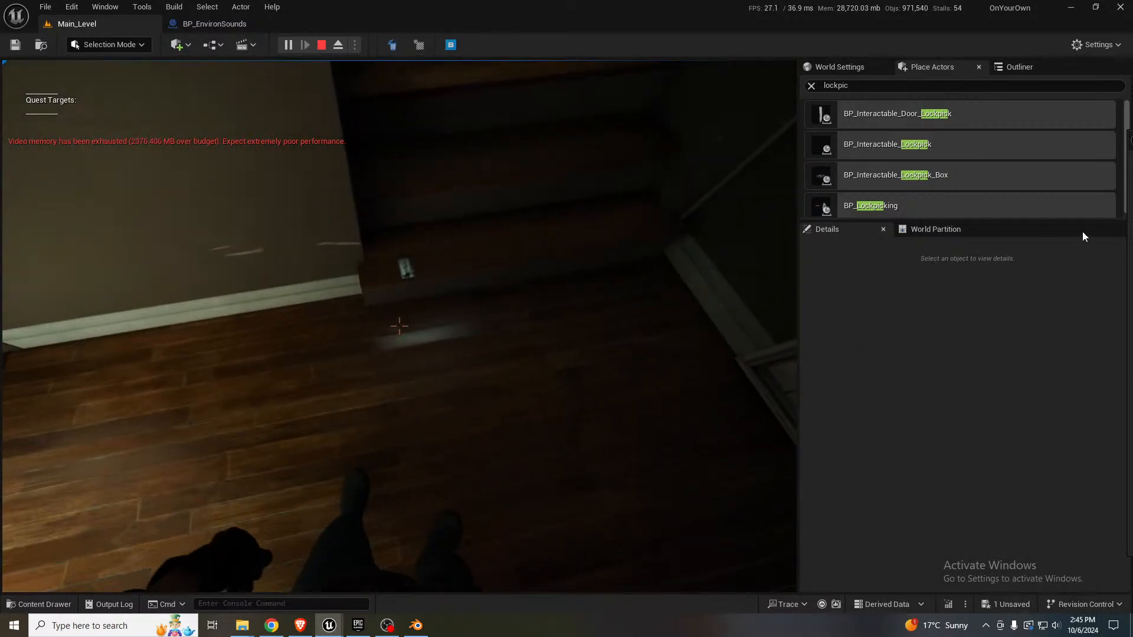
key(Escape)
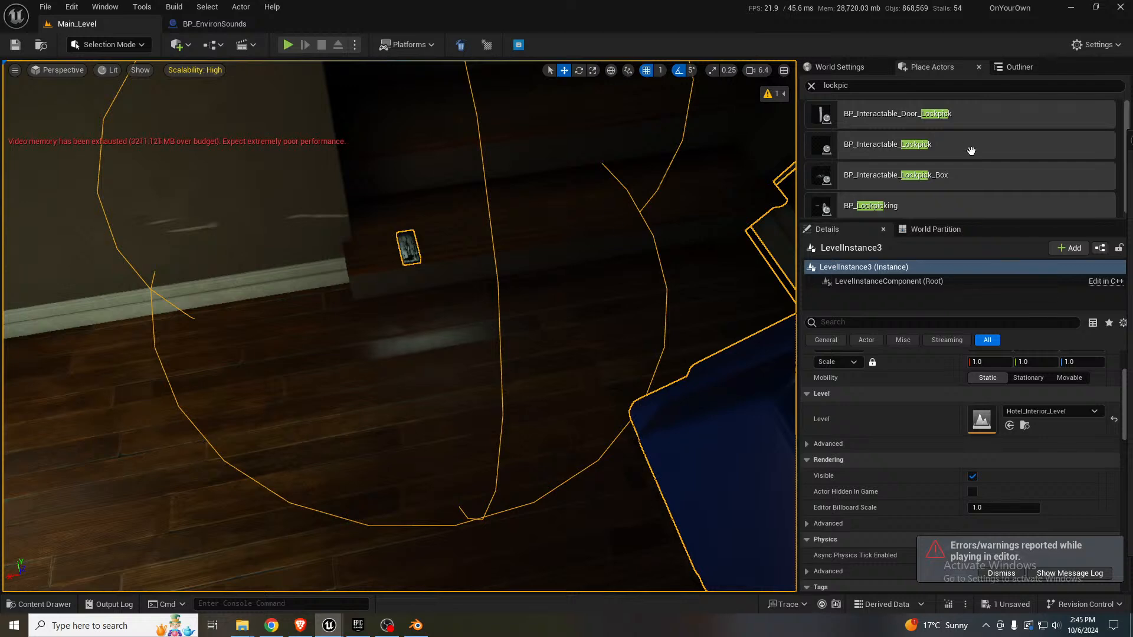
- Place a BP_Interactable_Lockpick on the floor beside the wall near the lockpick box and set its Interaction State to Active
drag(885, 147, 182, 347)
right_drag(342, 331, 196, 321)
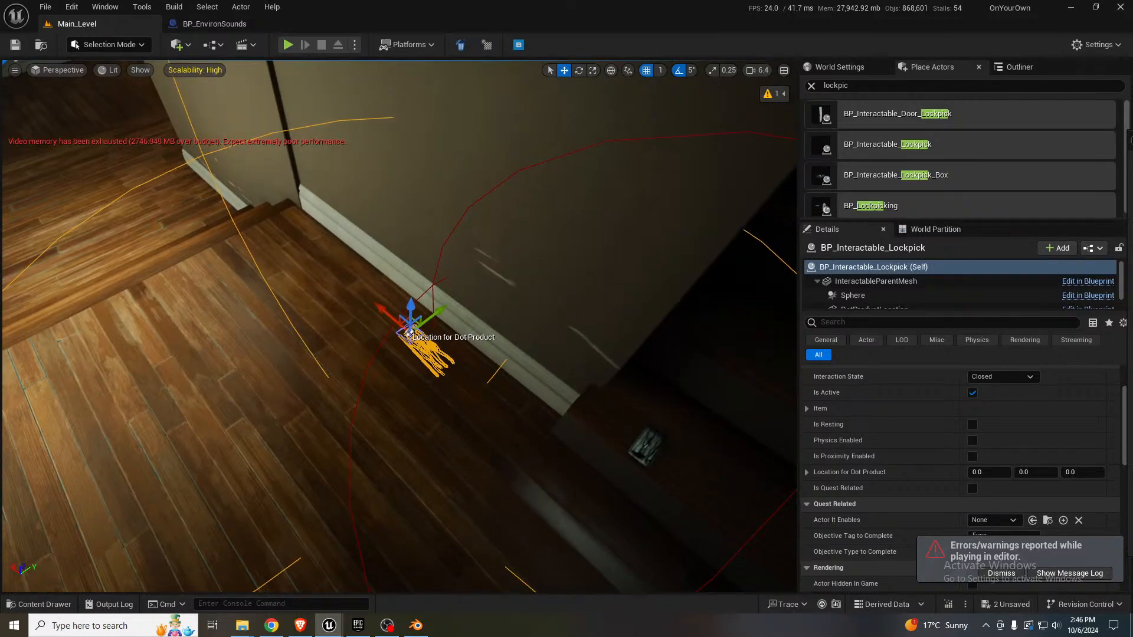
click(1013, 377)
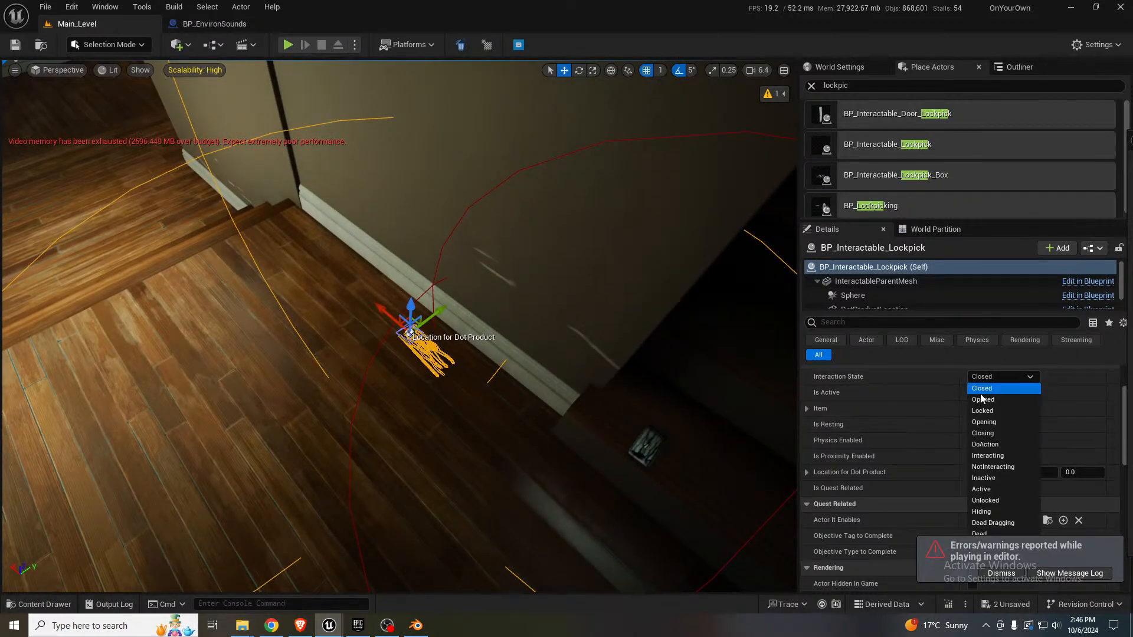
click(984, 489)
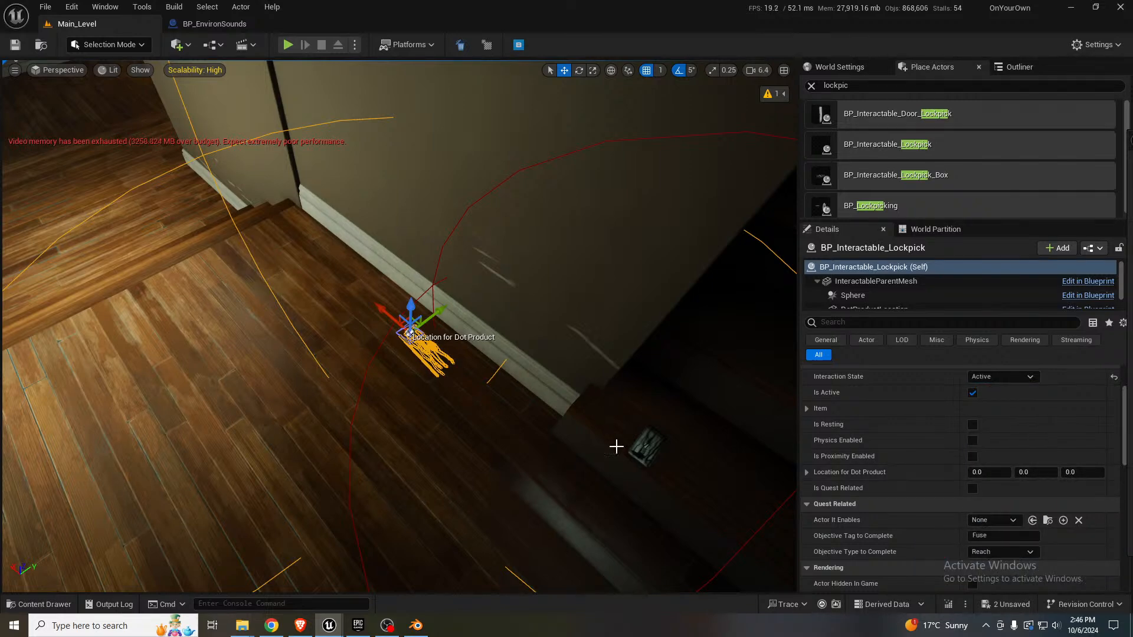
- Compare the lockpick box's level instance with the placed lockpick, and examine the lockpick's Item data table, row and count
click(638, 445)
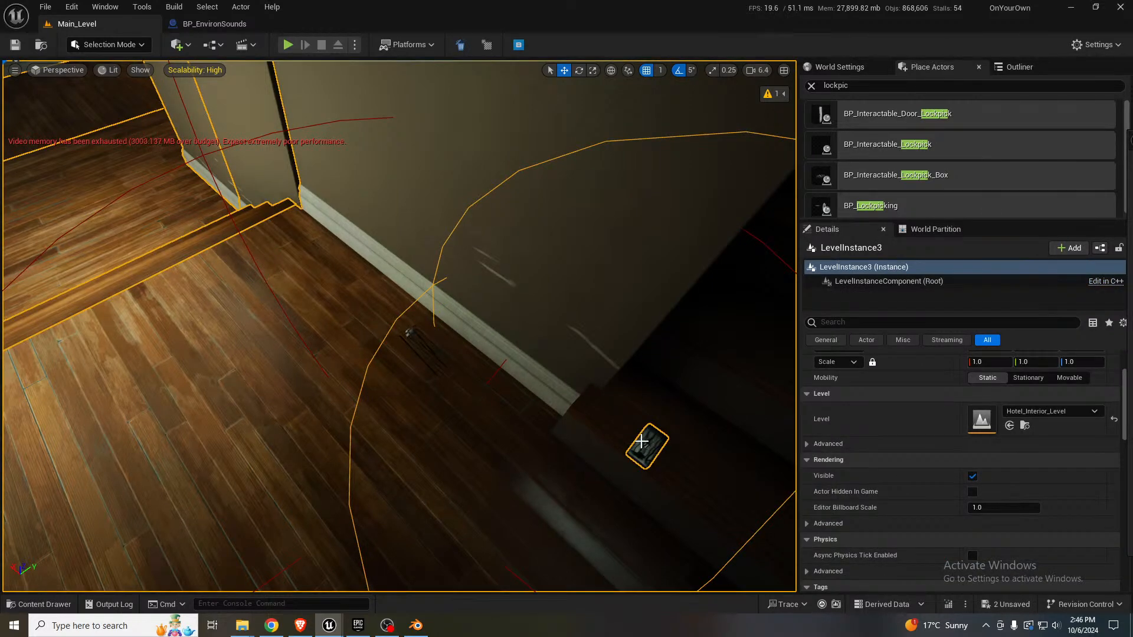
click(413, 332)
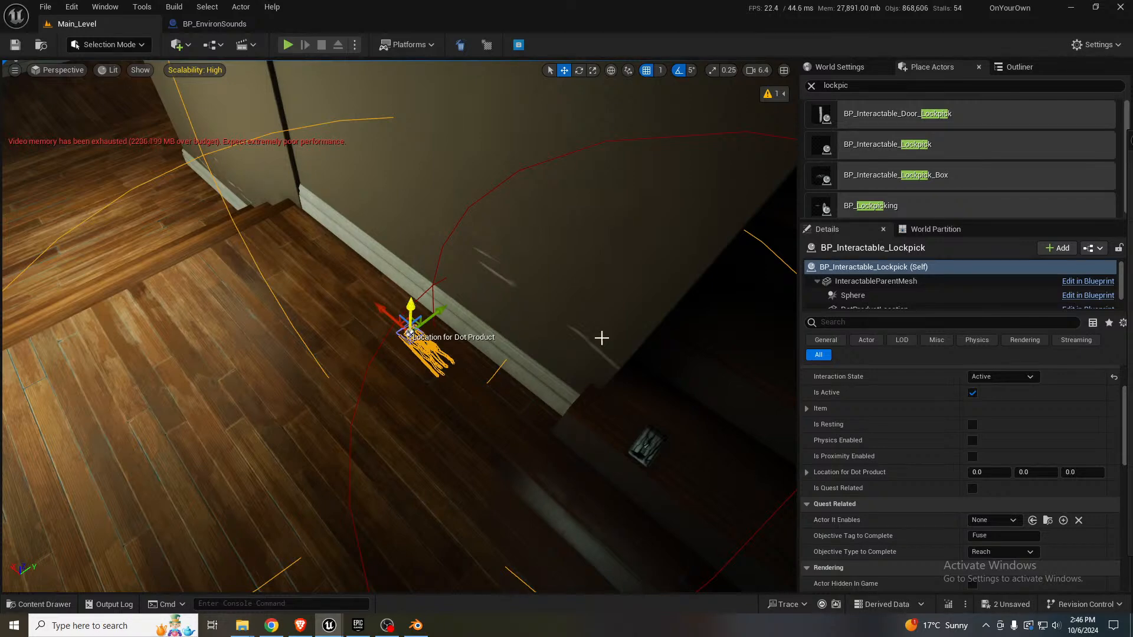
click(806, 410)
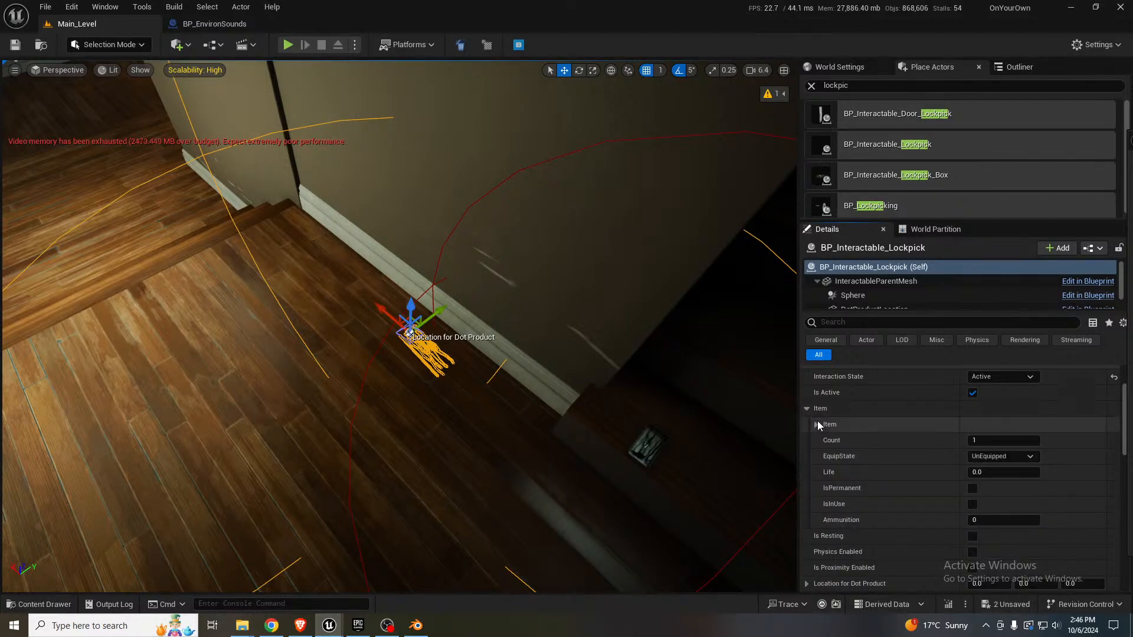
click(816, 424)
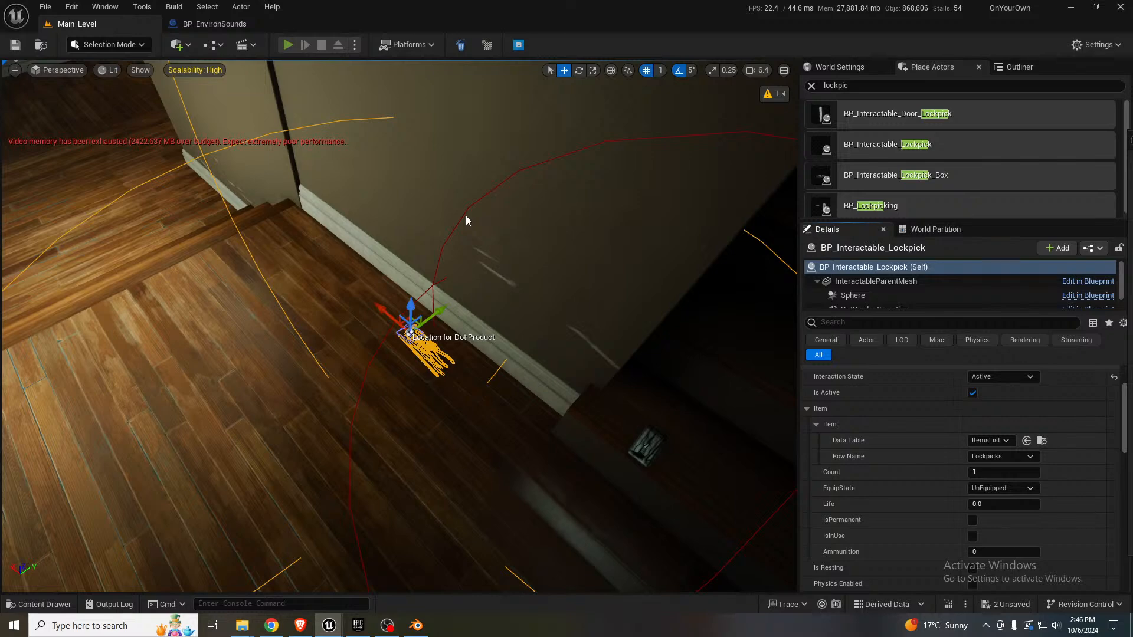
- Play-test the hotel hallway, walking up to the placed lockpick and the box by the stairs, and end the test
key(alt+p)
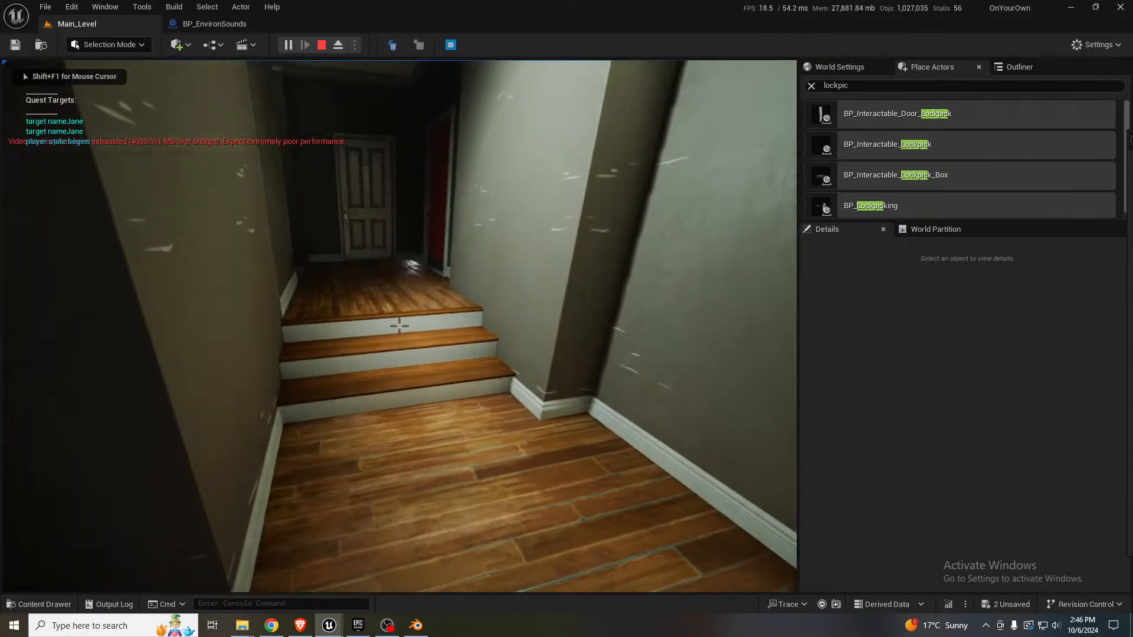
key(w)
key(w)
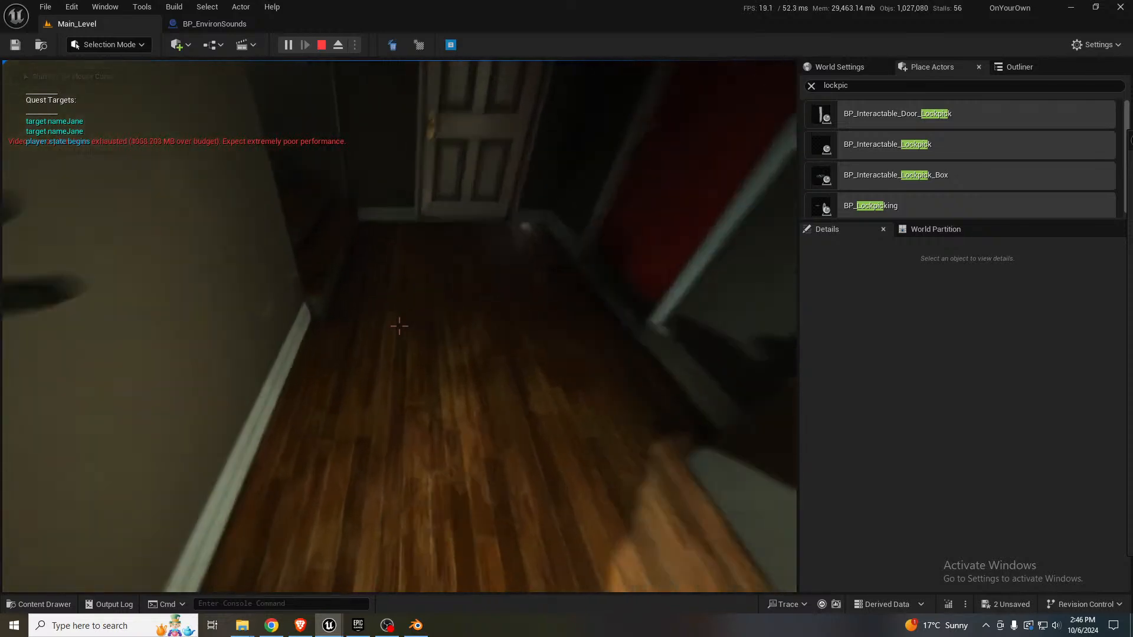
key(w)
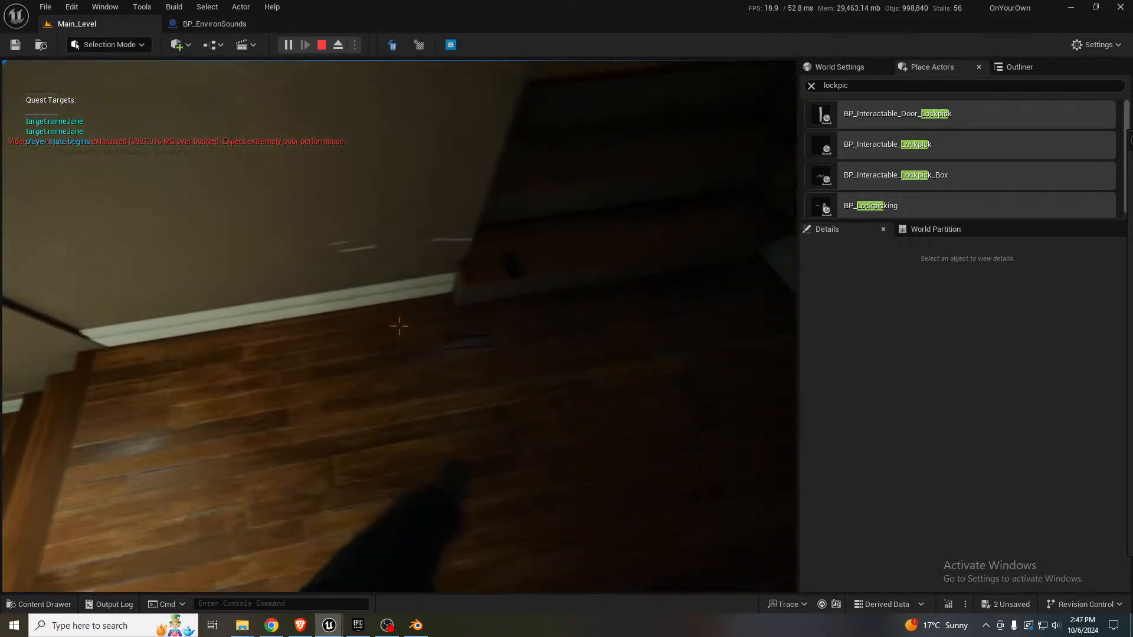
key(s)
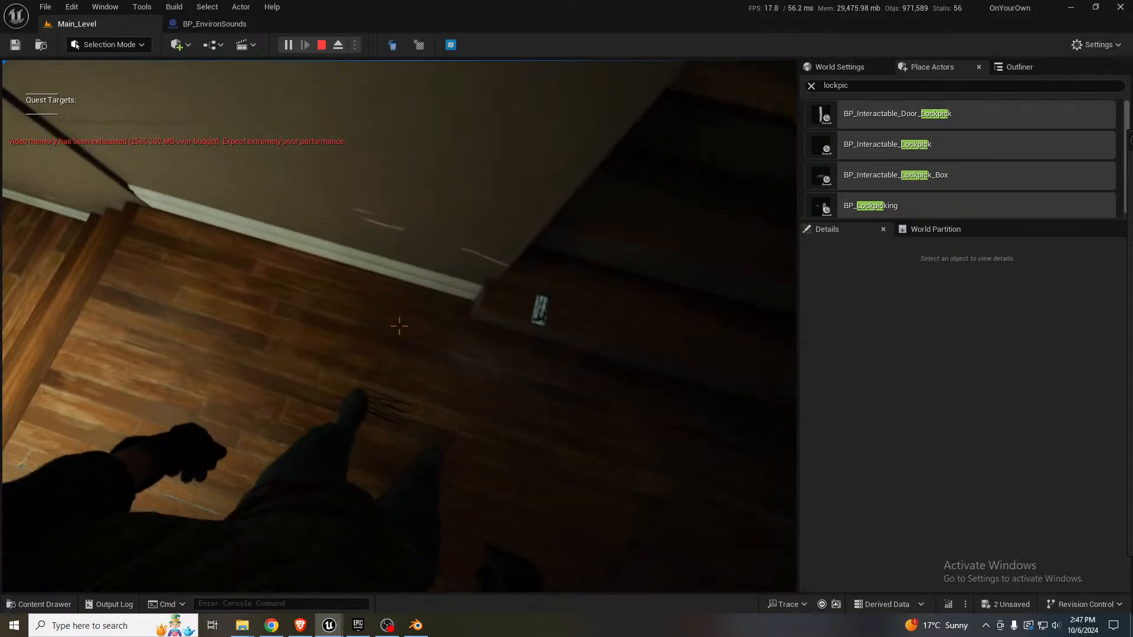
key(s)
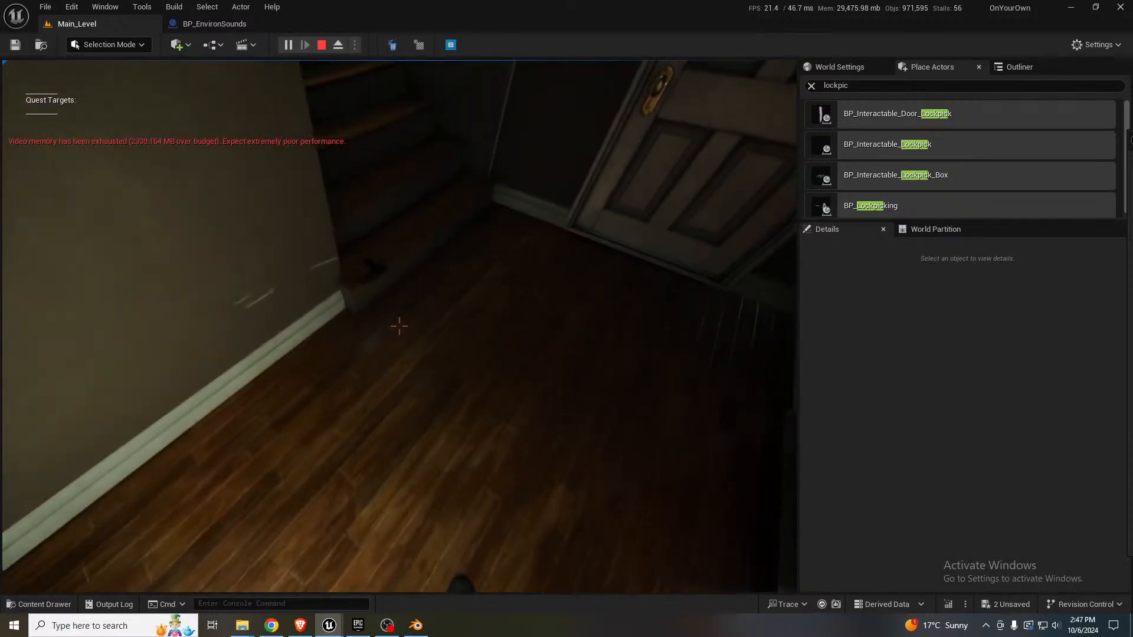
key(shift+F1)
key(Escape)
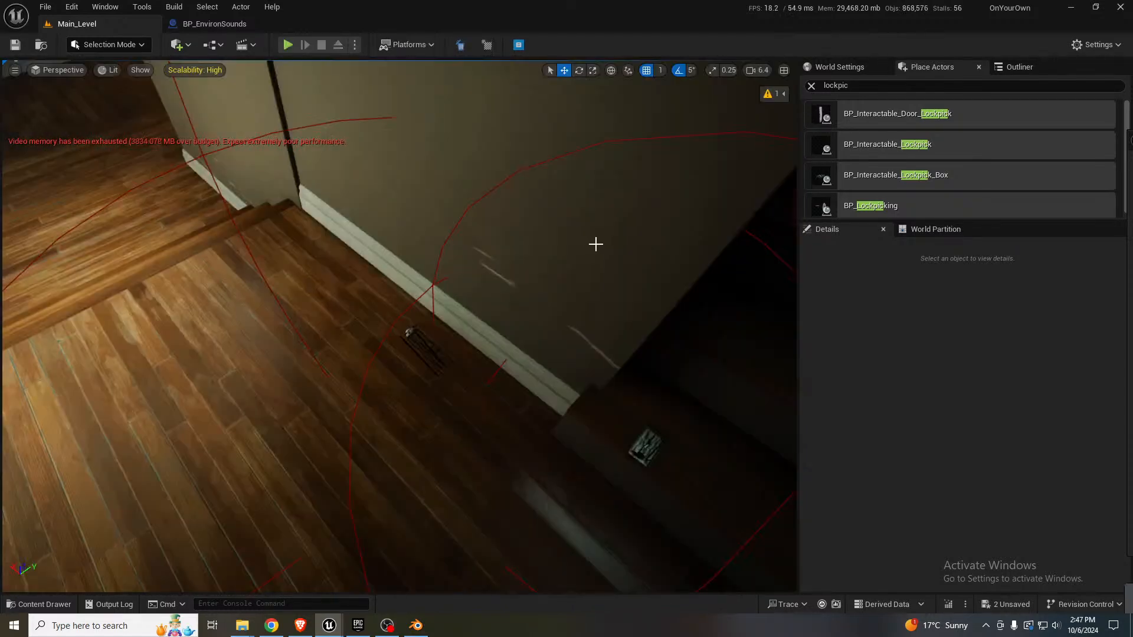
- Open the placed lockpick's BP_Interactable_Lockpick class in the Blueprint editor
scroll(1090, 411, up, 3)
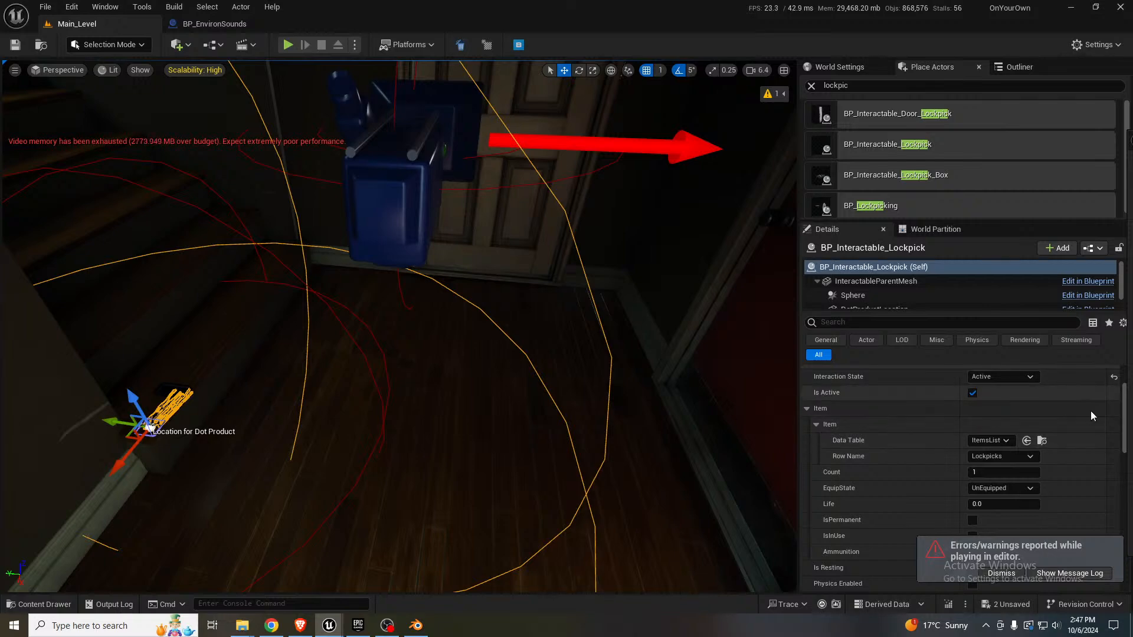
click(1093, 248)
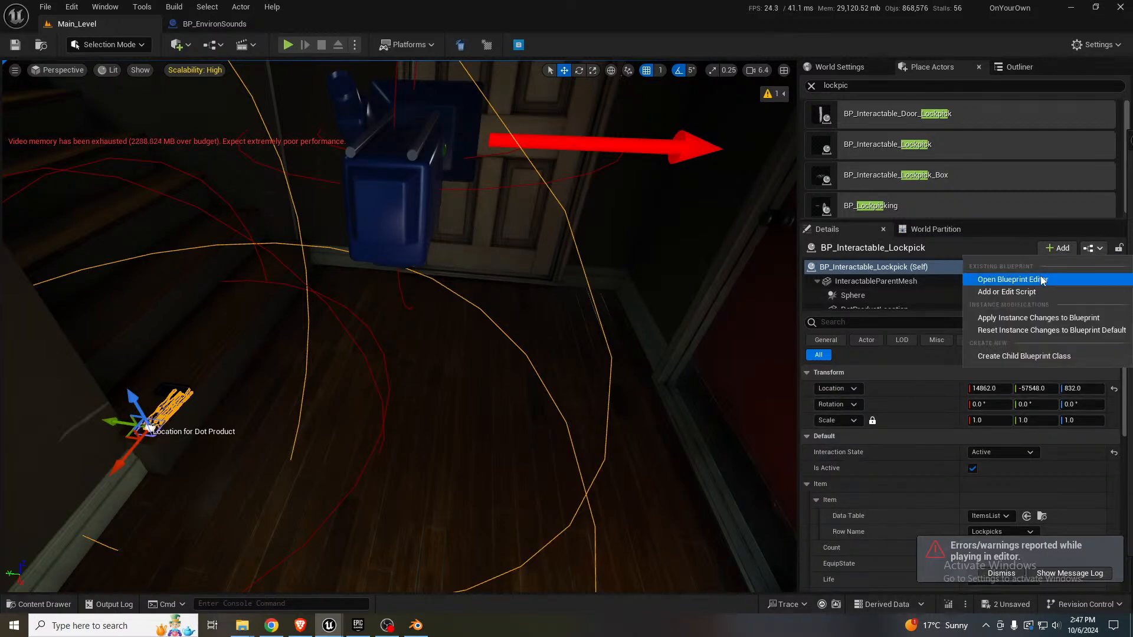
click(1042, 276)
click(1061, 282)
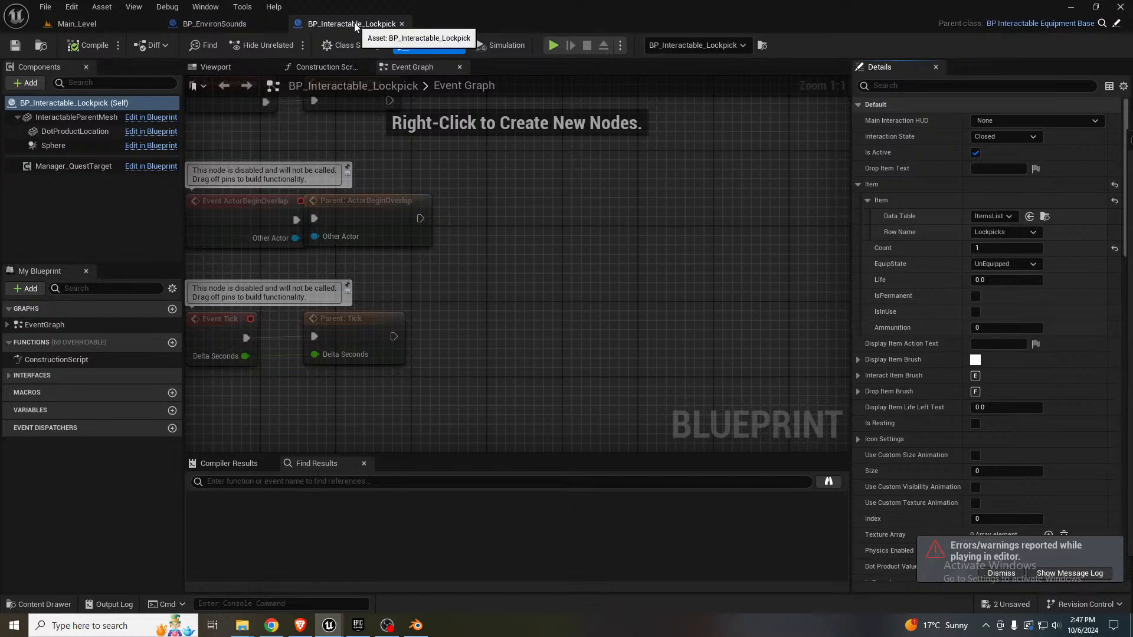
- Examine the Event Graph of the parent class BP_Interactable_Equipment_Base and close that Blueprint
right_drag(433, 218, 610, 172)
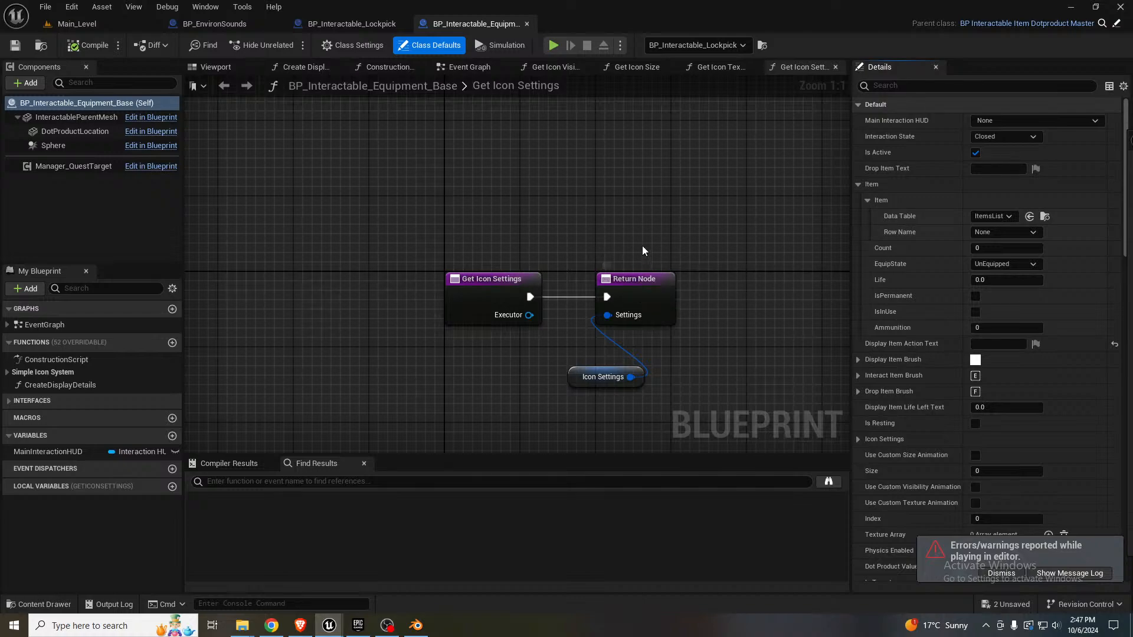
click(477, 68)
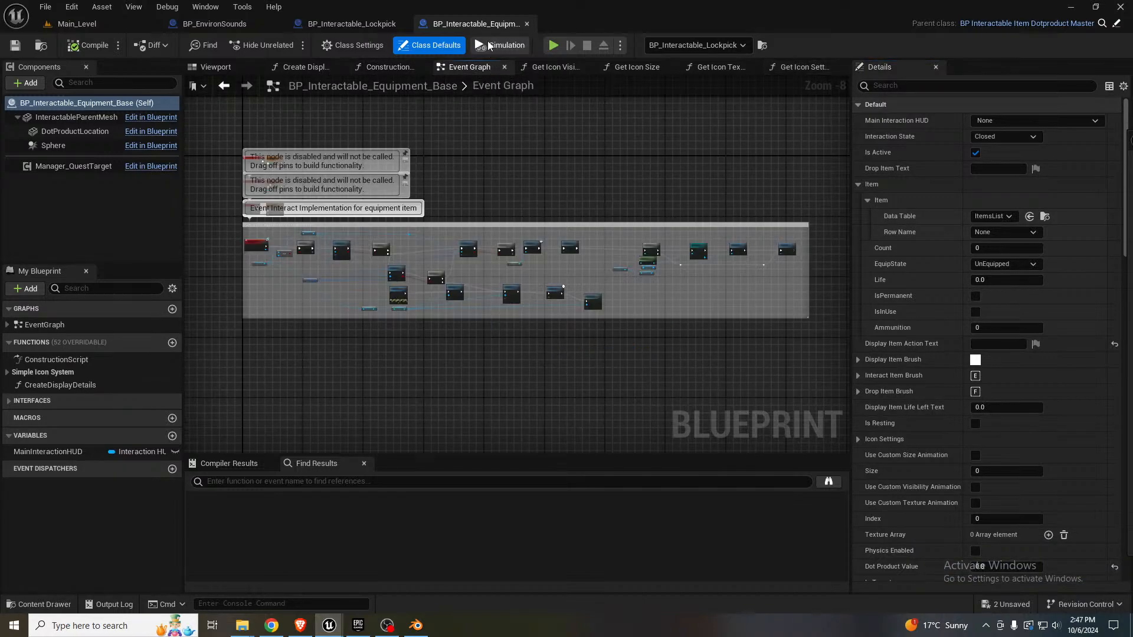
middle_click(477, 25)
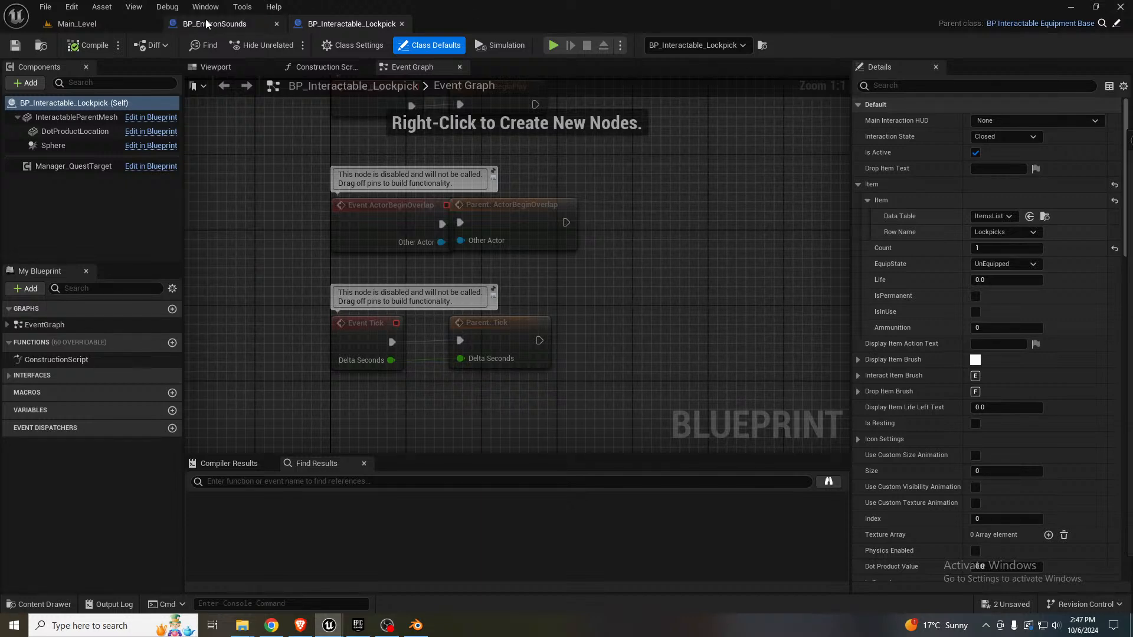
- Inspect the Blueprint class of the lockpickable door inside the Hotel_Interior_Level instance, opening the instance for editing first, and close the Blueprint
click(73, 24)
click(479, 227)
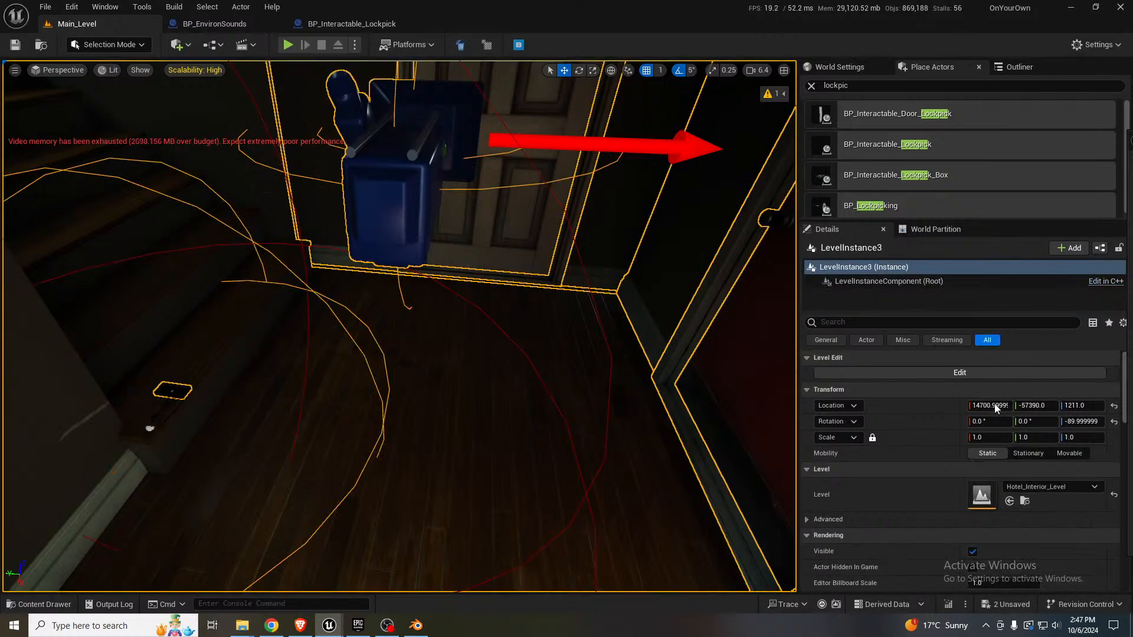
click(979, 376)
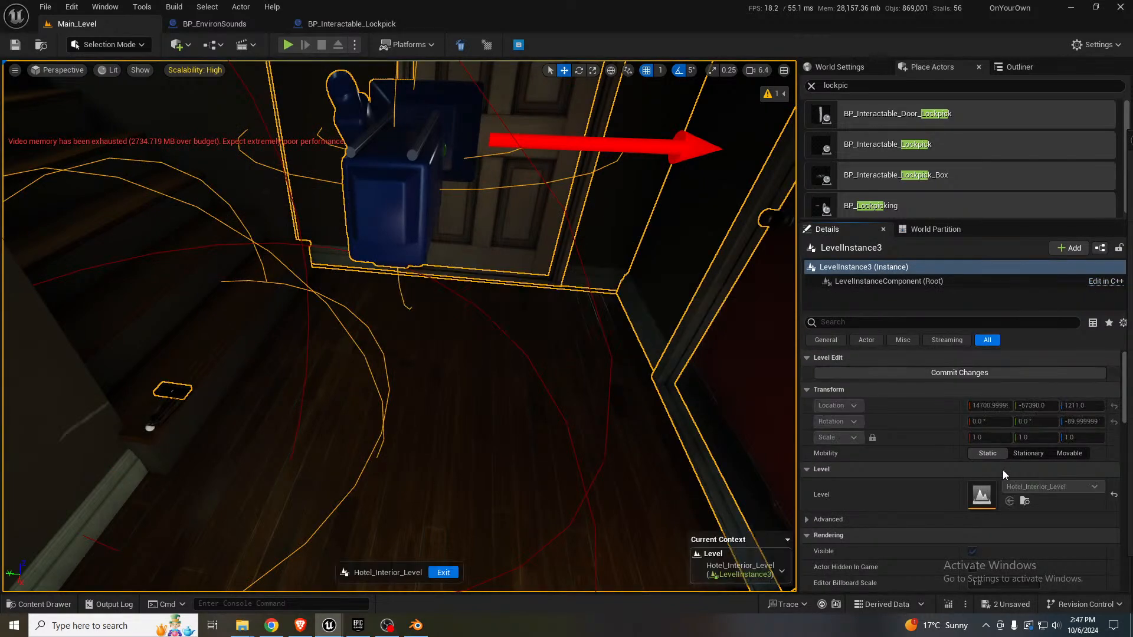
click(637, 329)
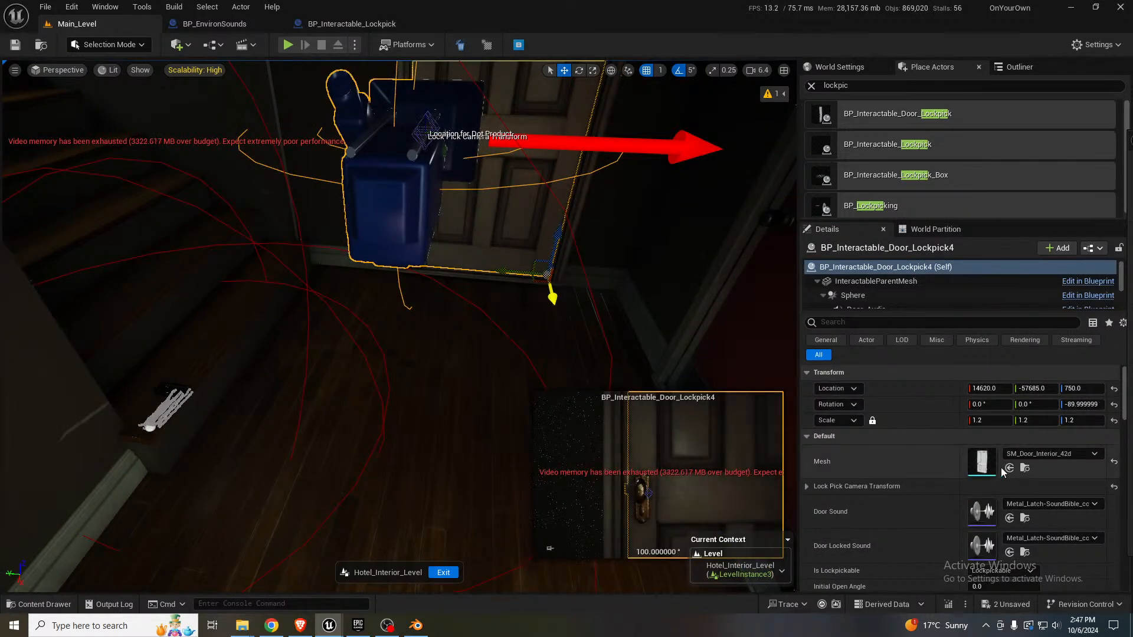
click(1091, 249)
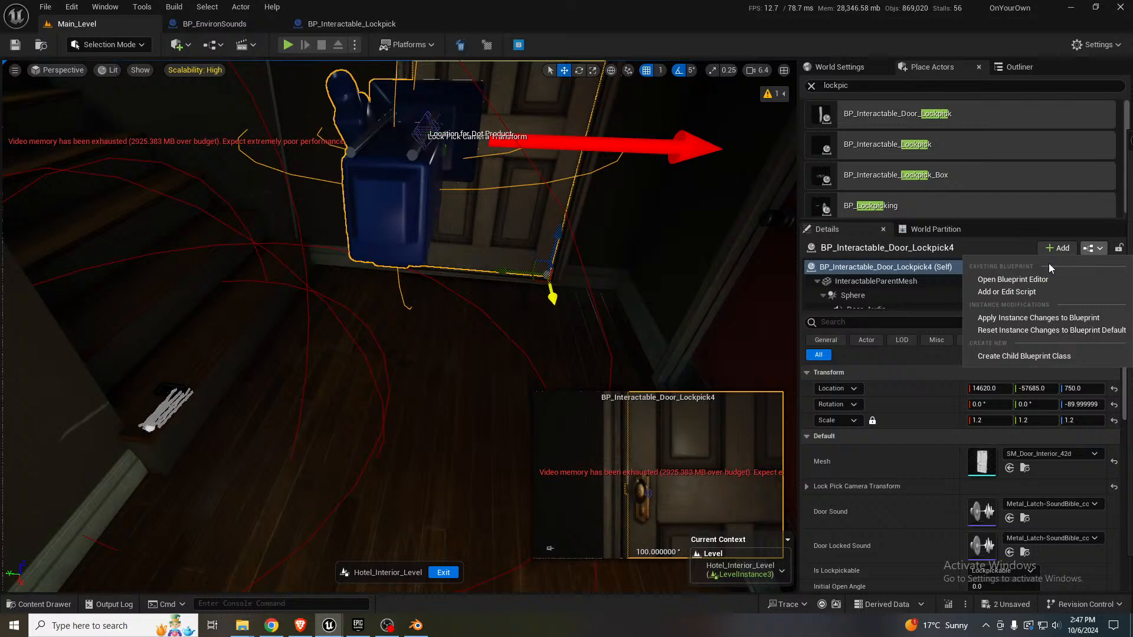
click(1025, 282)
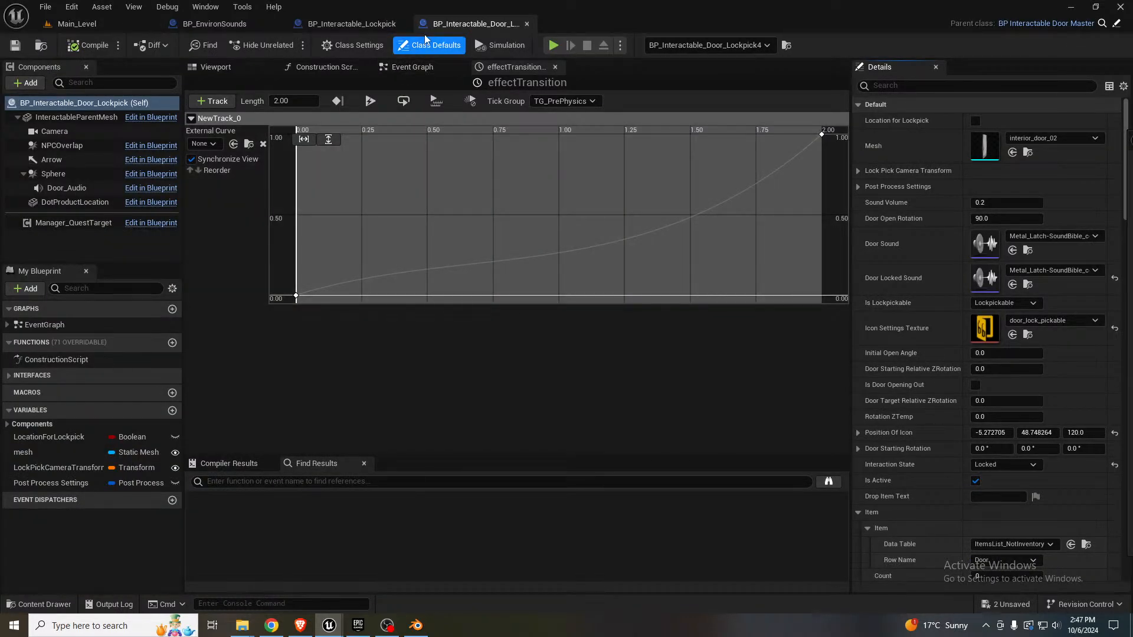
click(527, 24)
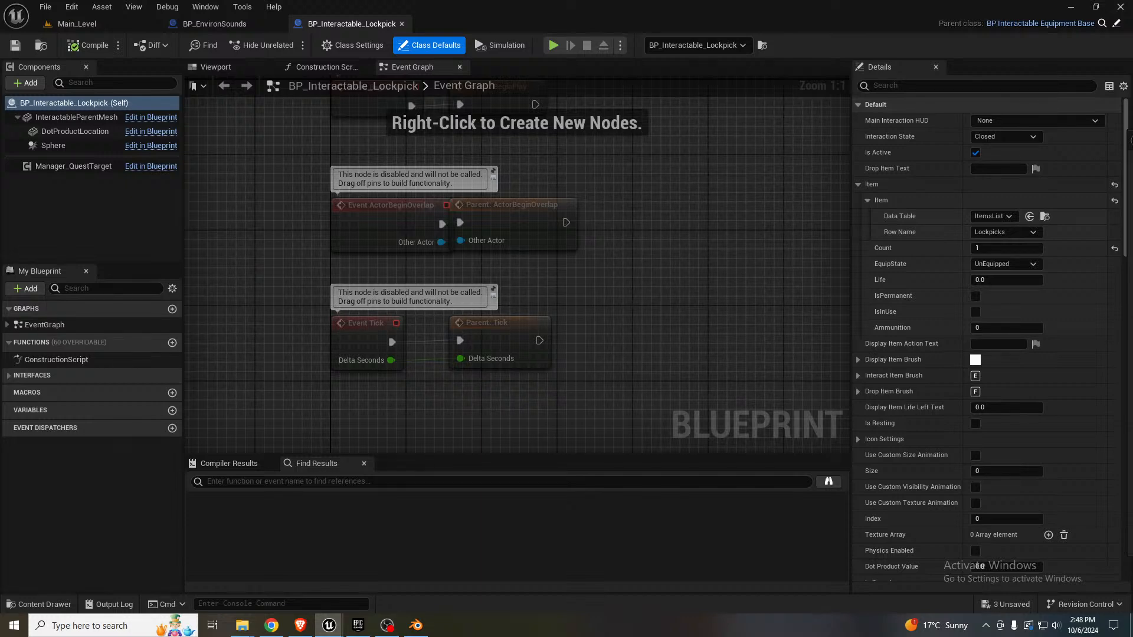
- Play-test the hotel hallway, walking up to the lockpickable door by the stairs and starting to lockpick it, and end the test
click(80, 27)
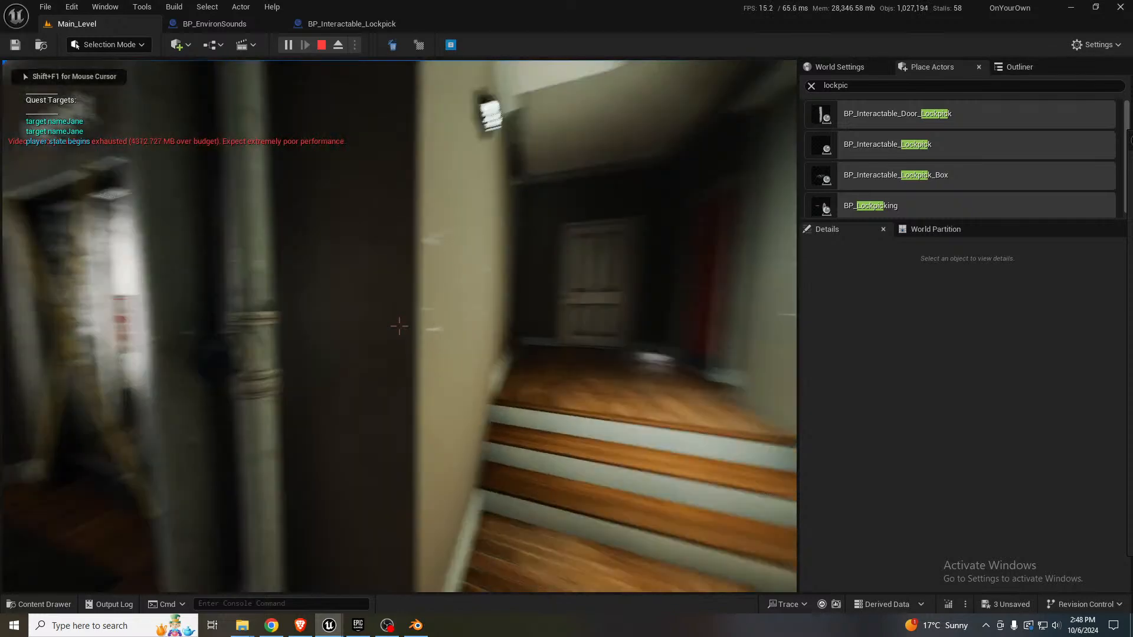
key(w)
key(w)
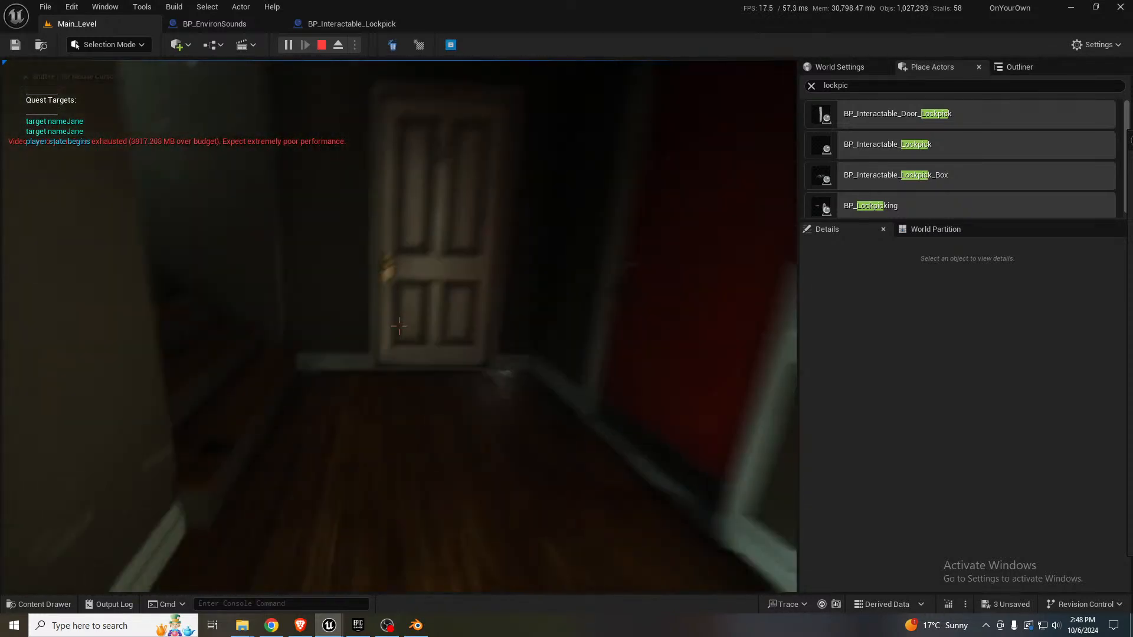
key(s)
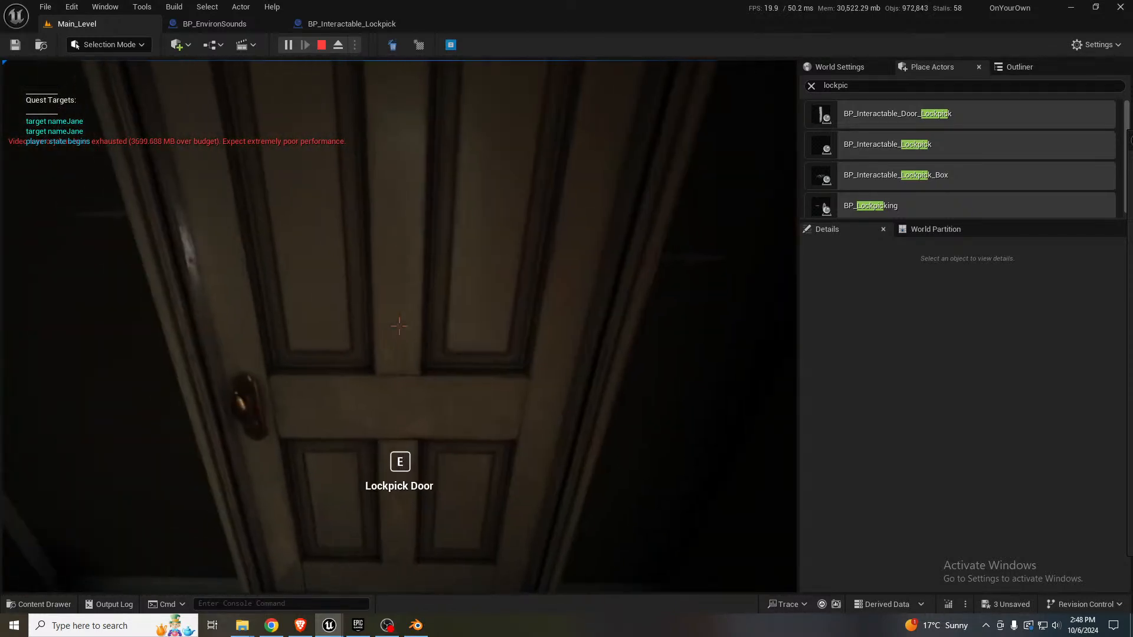
key(e)
key(w)
key(f)
key(w)
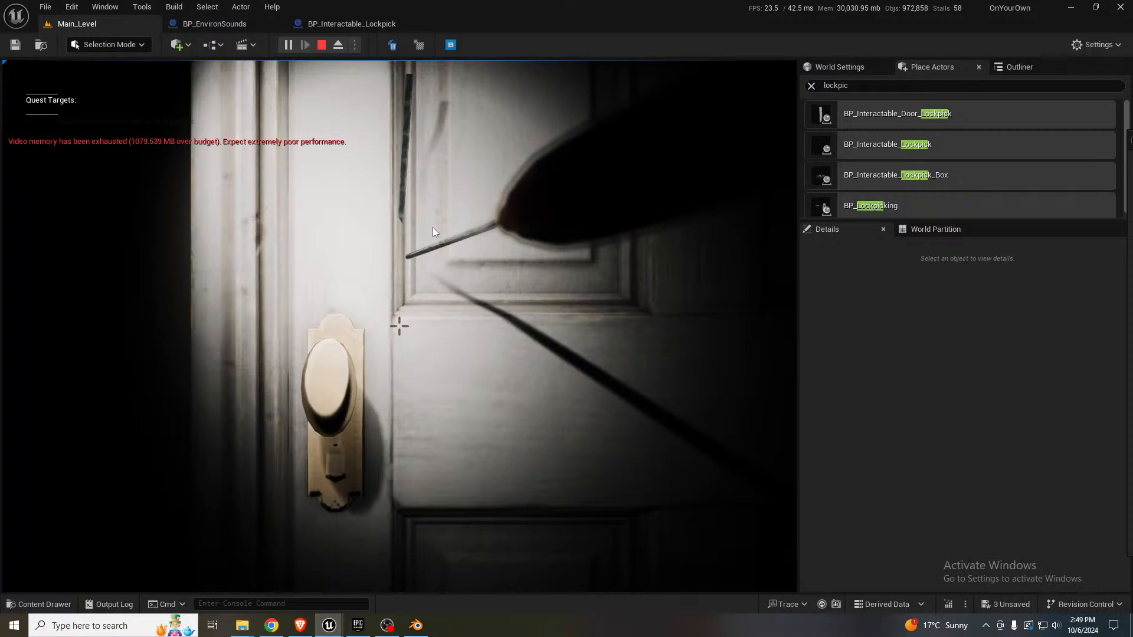
key(Escape)
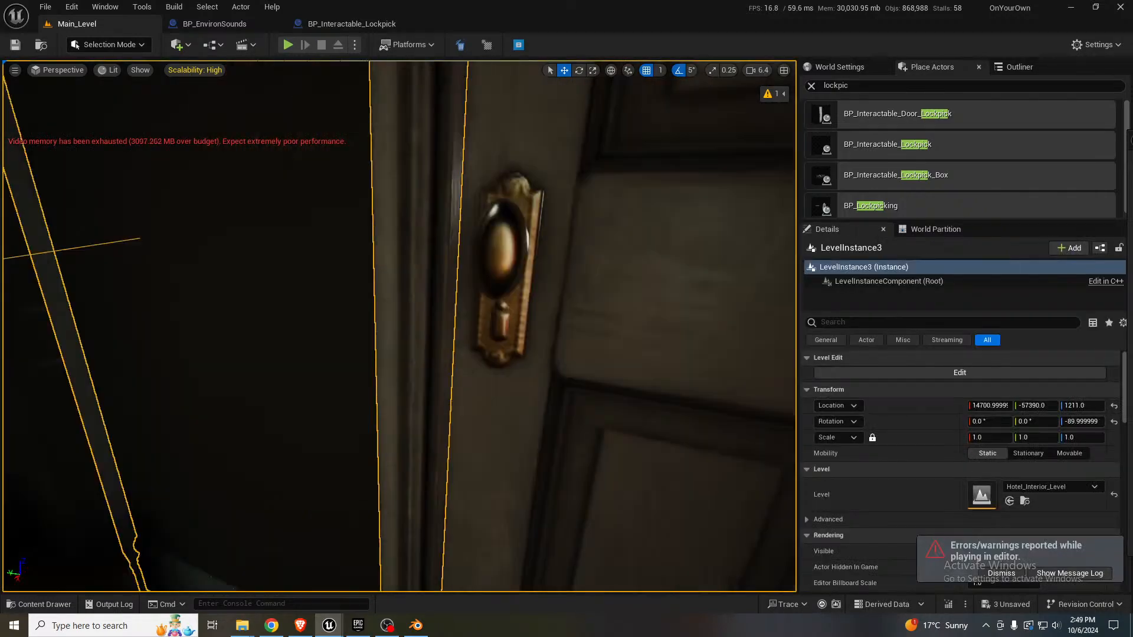
- Open the hotel's level instance for editing and select the lockpickable door by the stairs
right_drag(400, 327, 549, 401)
scroll(582, 333, down, 2)
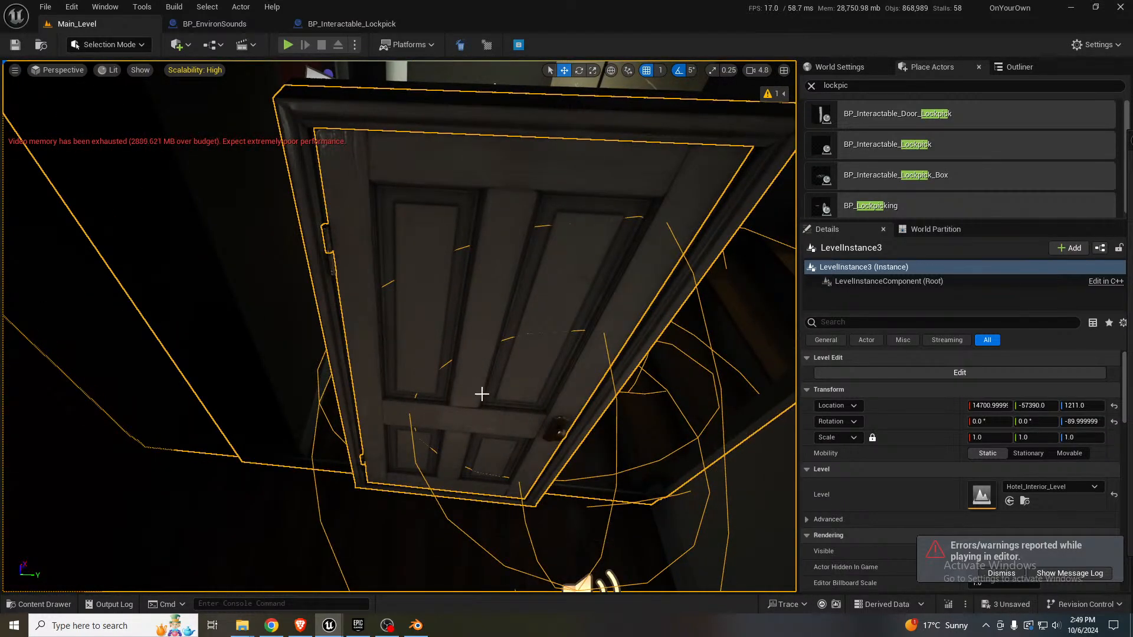
mouse_move(482, 394)
right_down()
mouse_move(407, 460)
mouse_move(446, 413)
mouse_move(510, 404)
mouse_move(478, 403)
right_up()
scroll(407, 461, down, 1)
scroll(437, 419, down, 1)
click(873, 374)
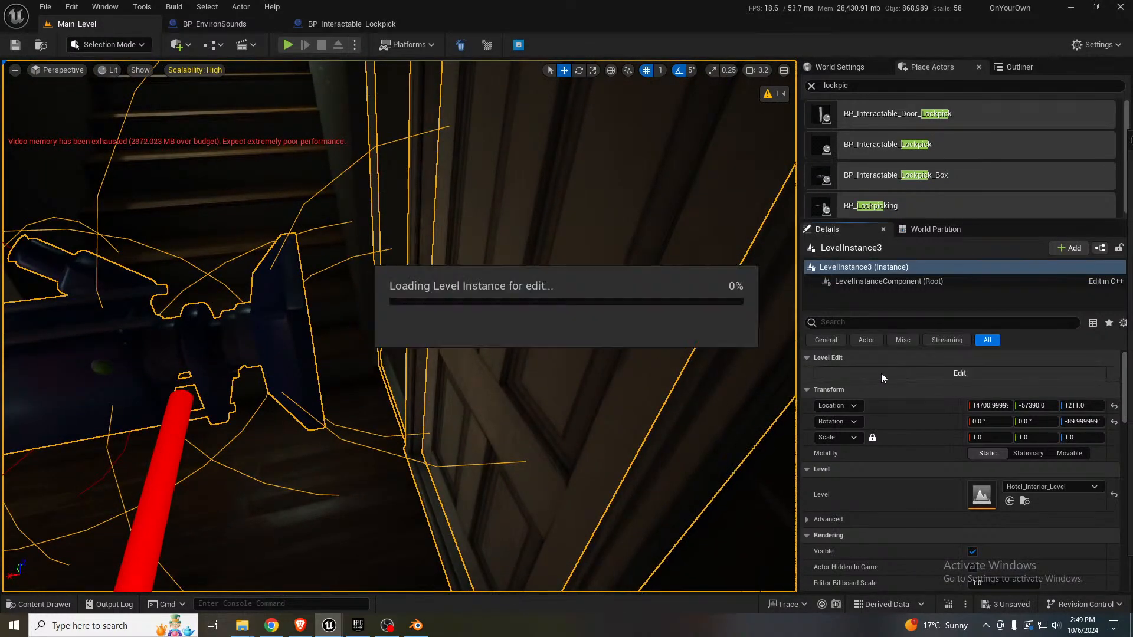
click(341, 350)
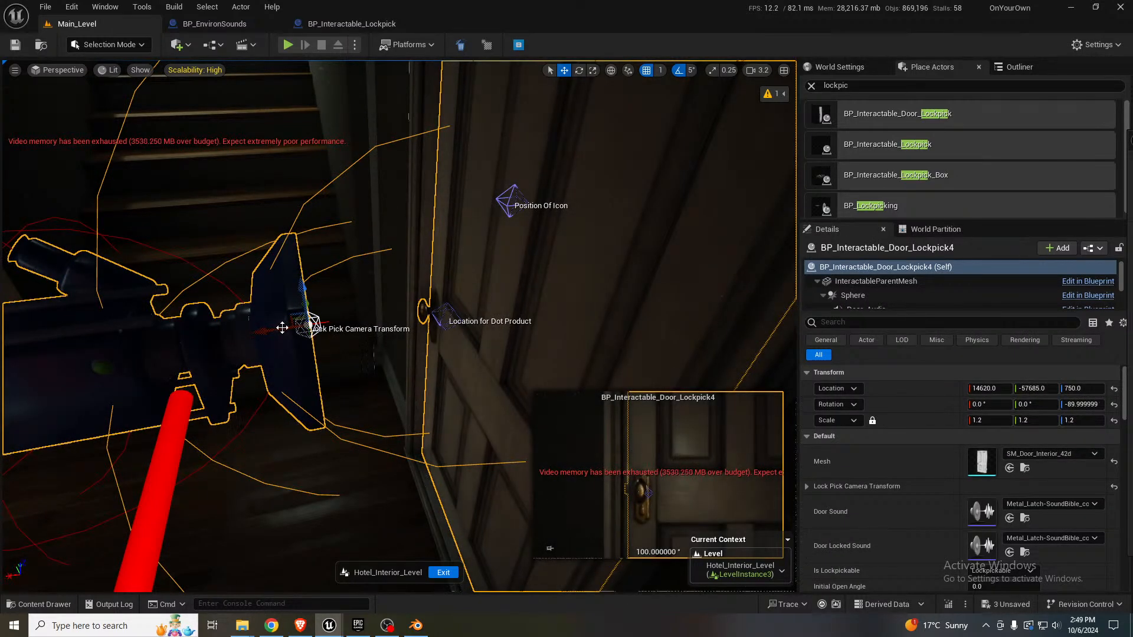
- Move the door's Lock Pick Camera Transform farther back so the camera preview shows more of the door
drag(311, 324, 135, 324)
right_drag(300, 339, 277, 336)
scroll(254, 341, down, 1)
key(d)
key(a)
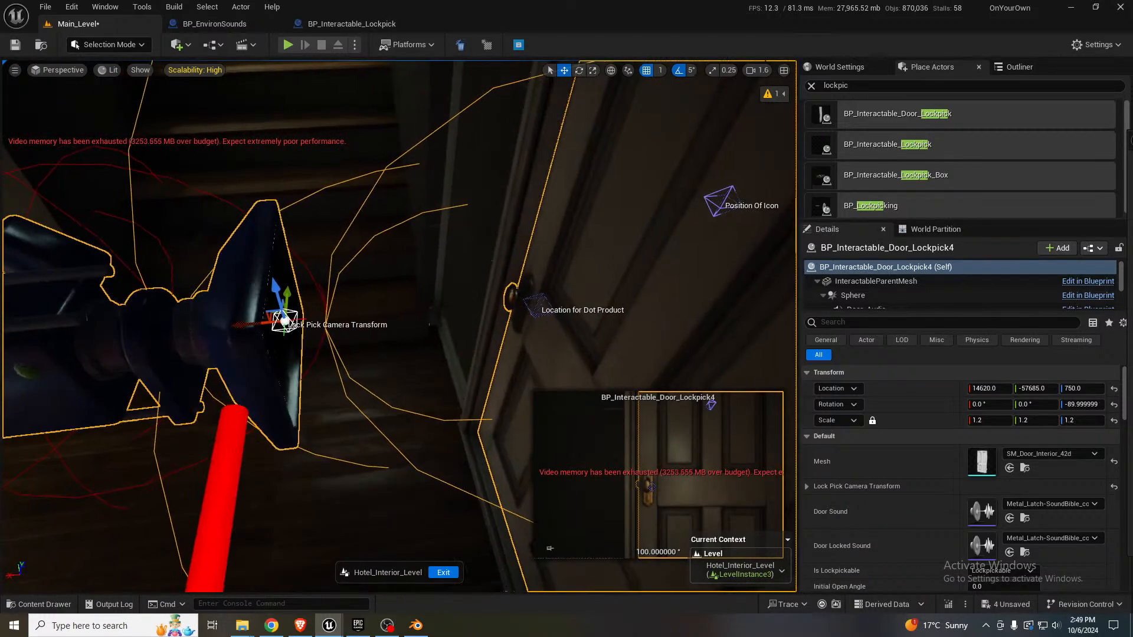
- Dismiss the save prompt, run a brief play test with Hotel_Interior_Level still open for editing, and end it
click(288, 45)
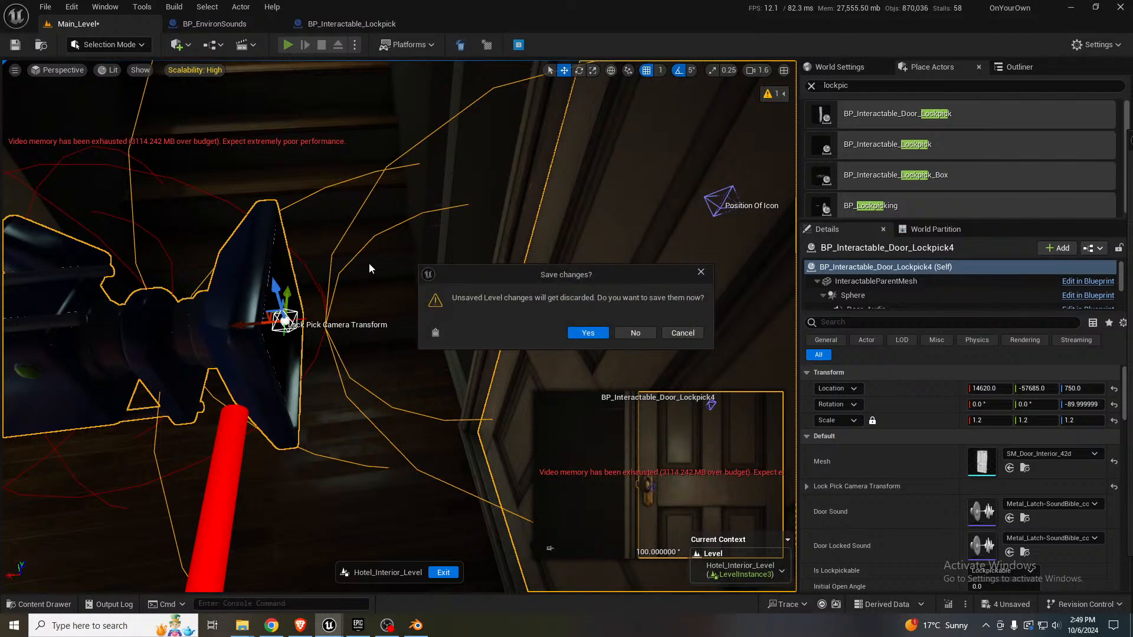
click(665, 331)
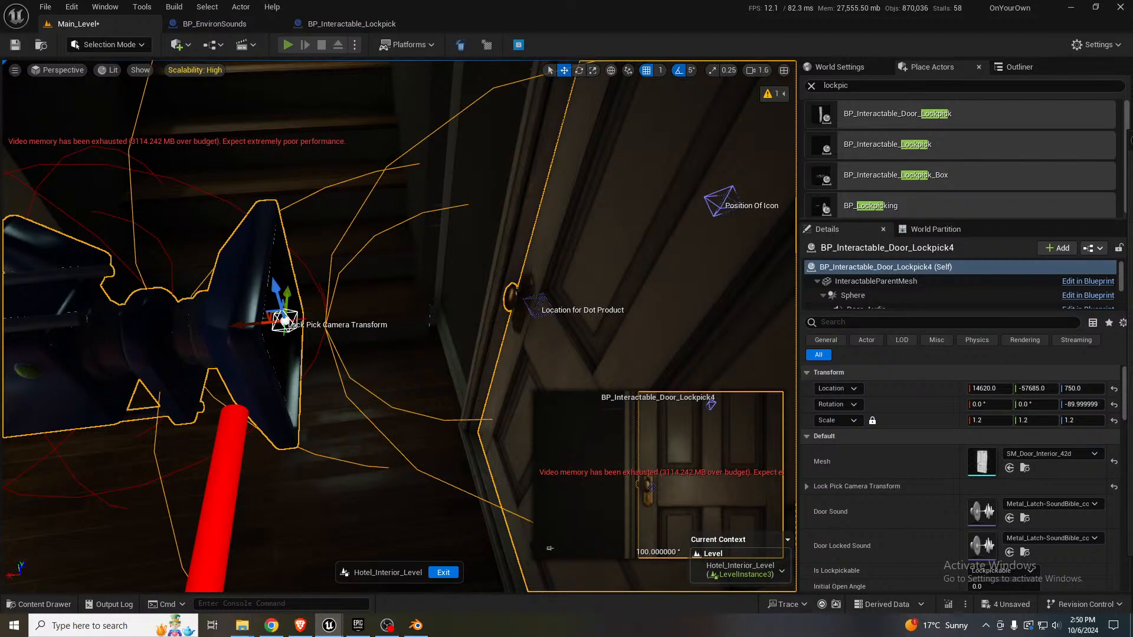
key(alt+p)
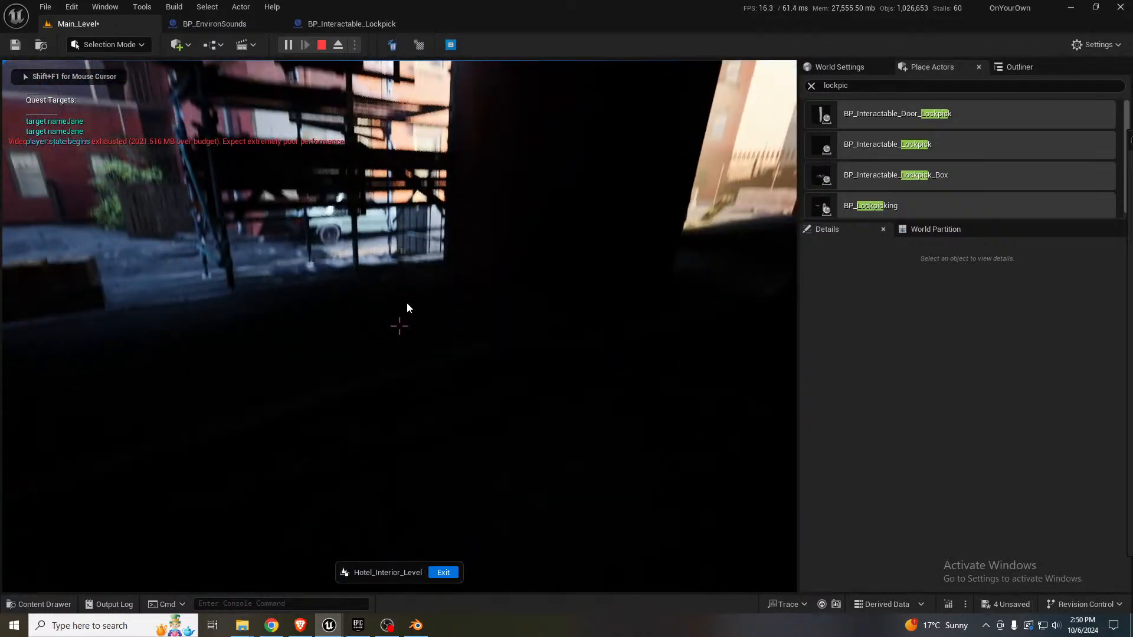
key(Escape)
- Return to the lockpickable door and pull its Lock Pick Camera Transform farther away from the door
right_drag(482, 337, 481, 345)
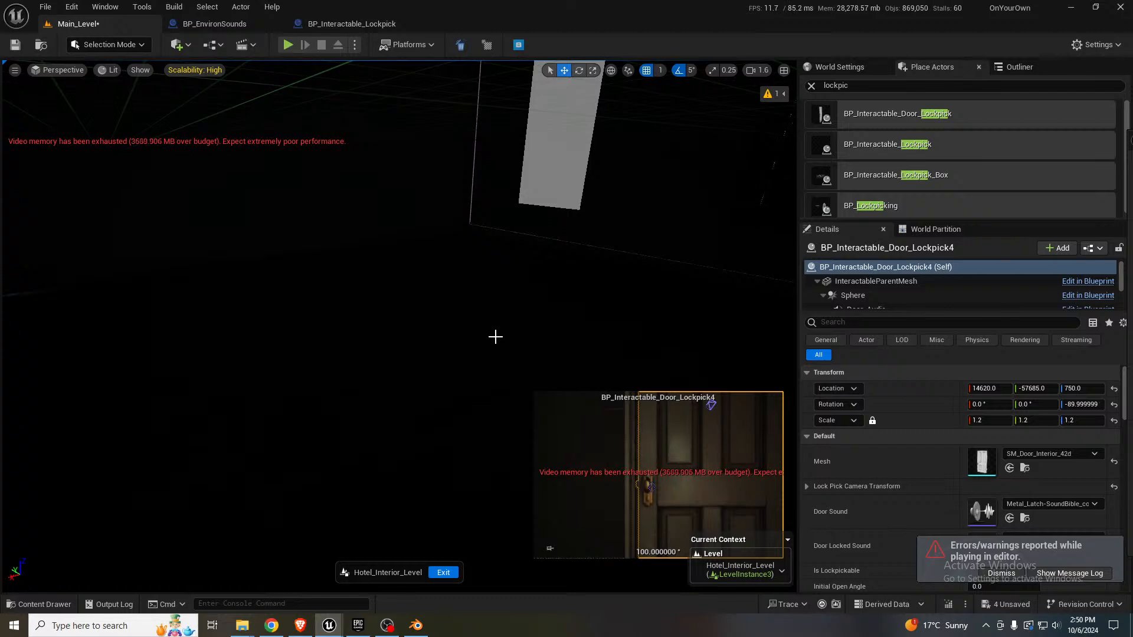
key(f)
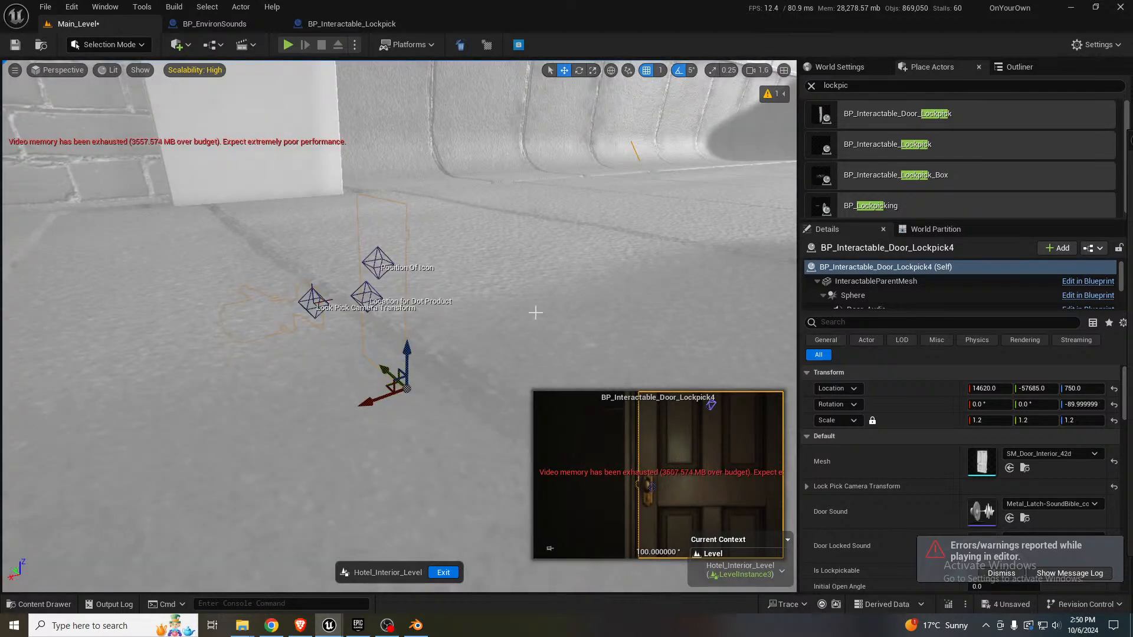
right_drag(536, 312, 325, 226)
key(w)
key(w)
click(282, 256)
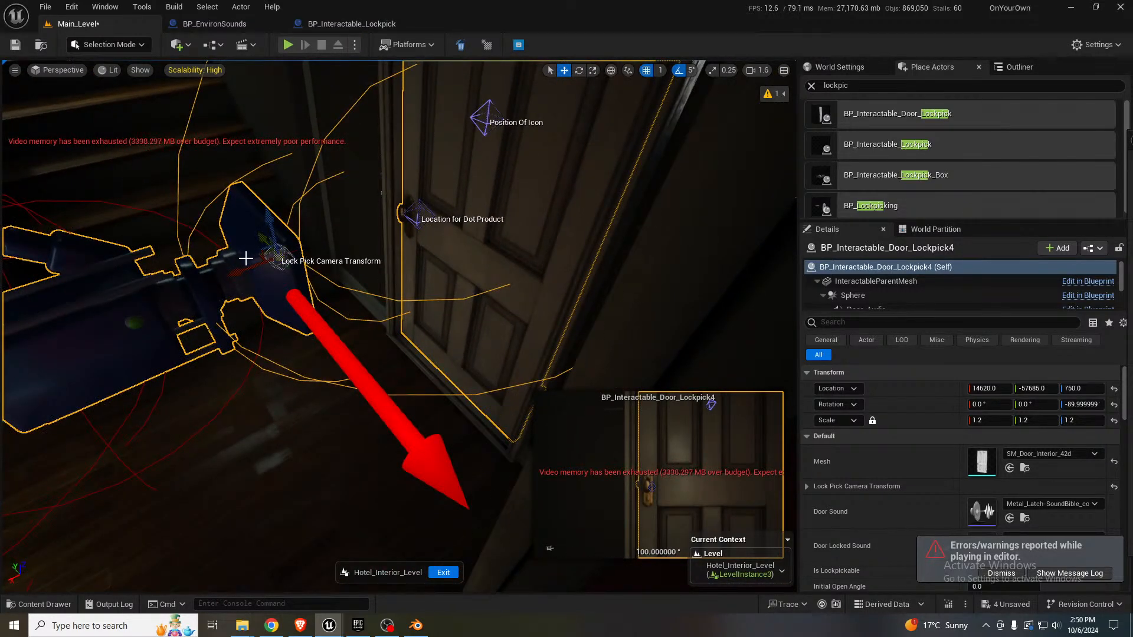
drag(245, 257, 198, 295)
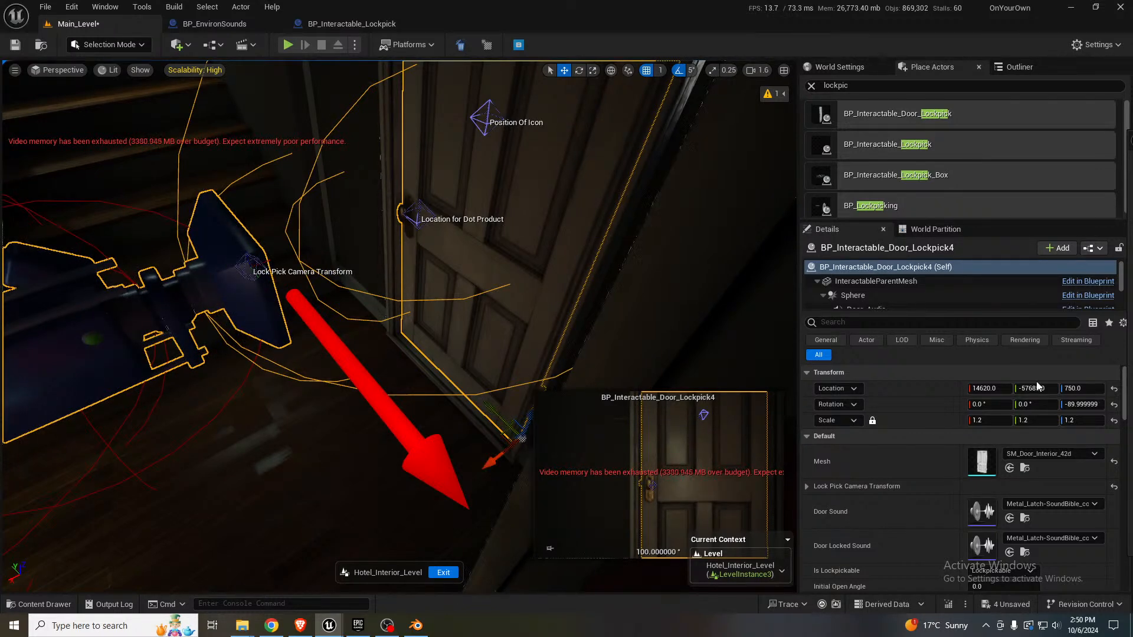
- Review the door's lock, item and quest settings, and nudge its Lock Pick Camera Transform slightly farther back
scroll(939, 427, down, 5)
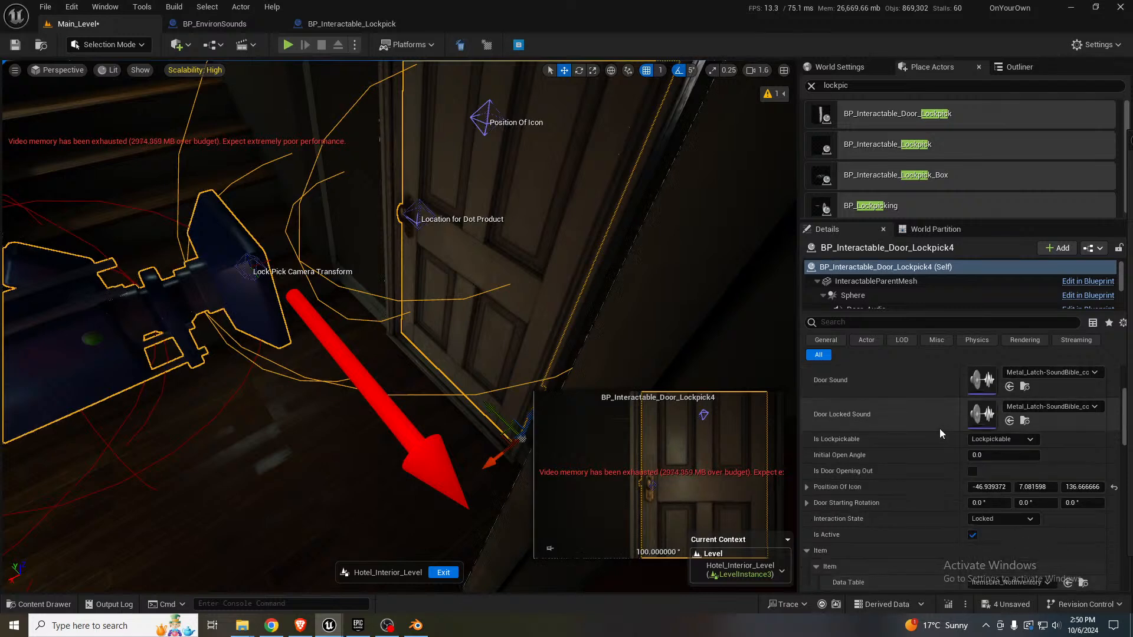
scroll(941, 434, down, 4)
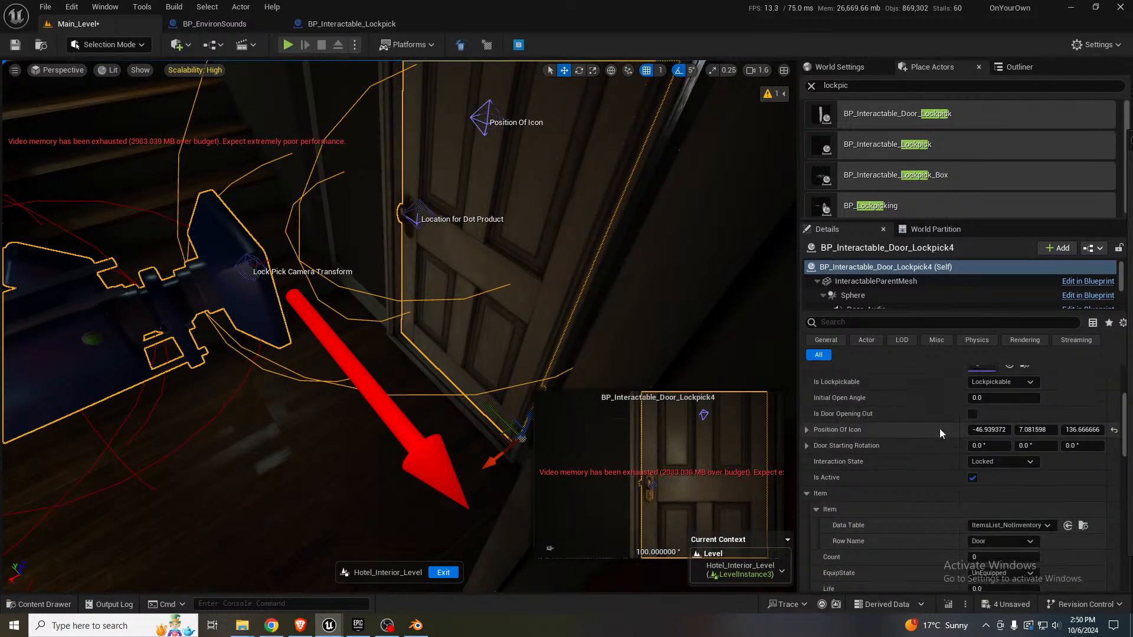
scroll(939, 429, down, 5)
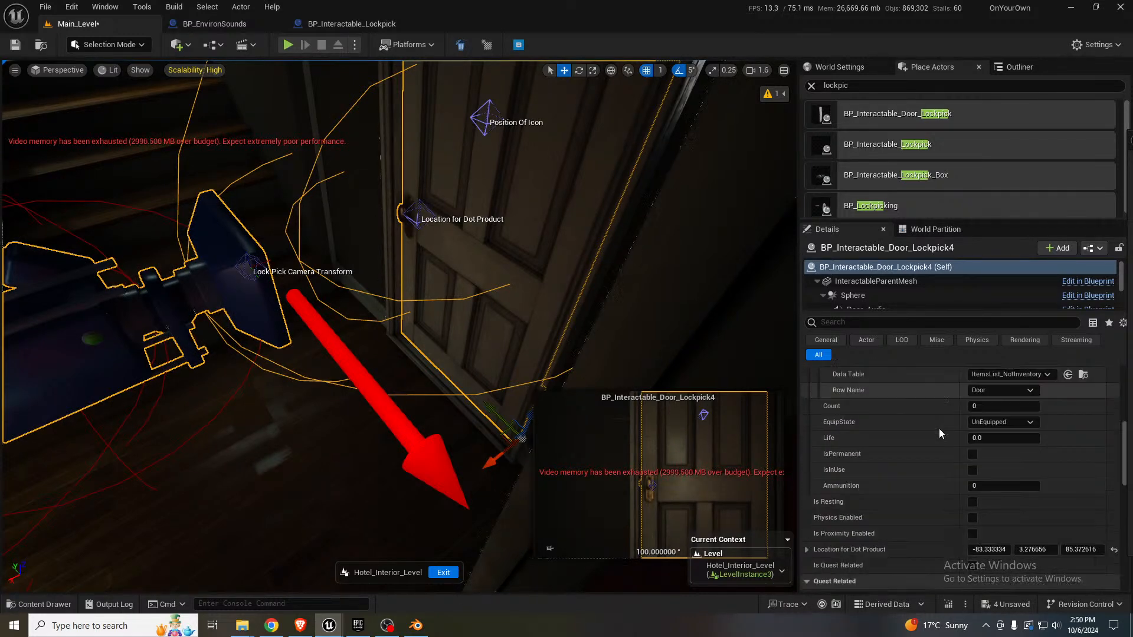
scroll(939, 429, down, 3)
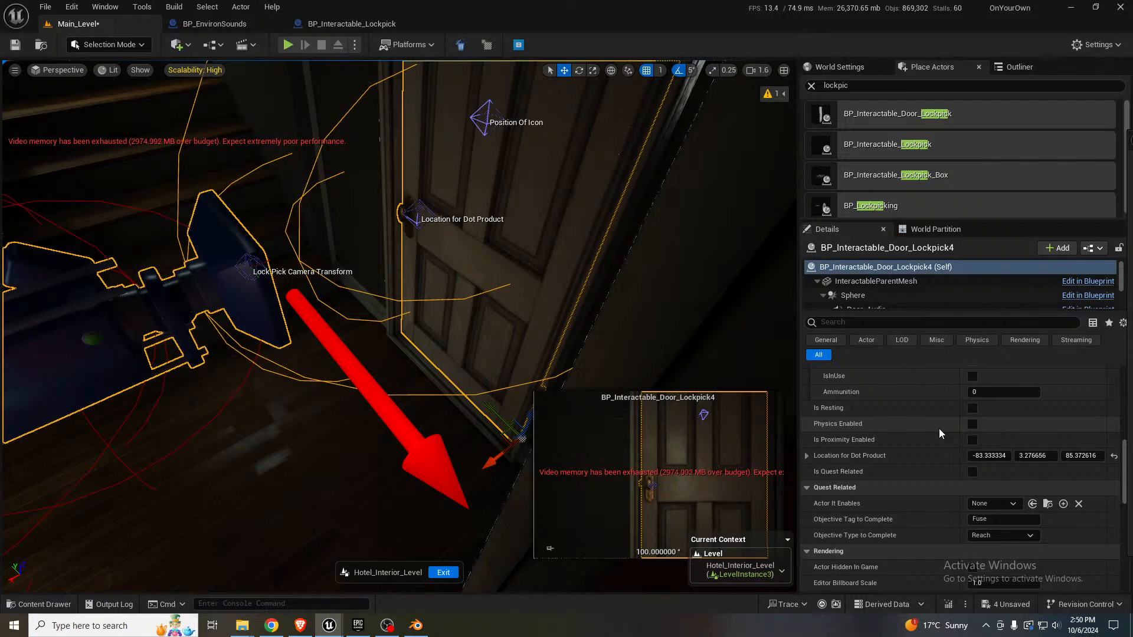
click(267, 269)
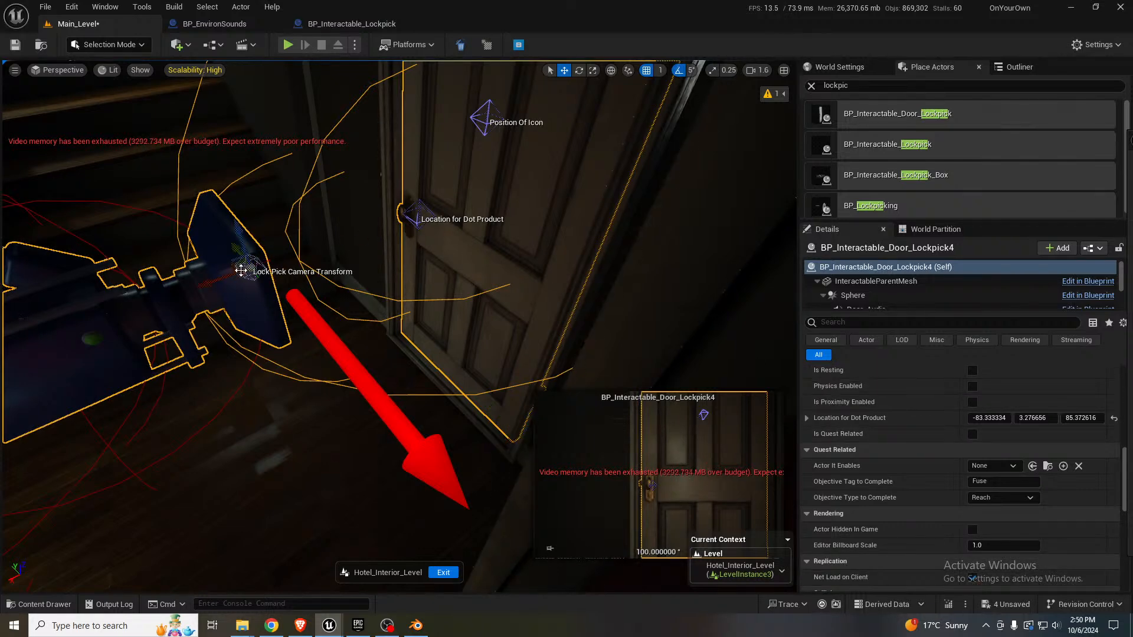
drag(207, 283, 200, 284)
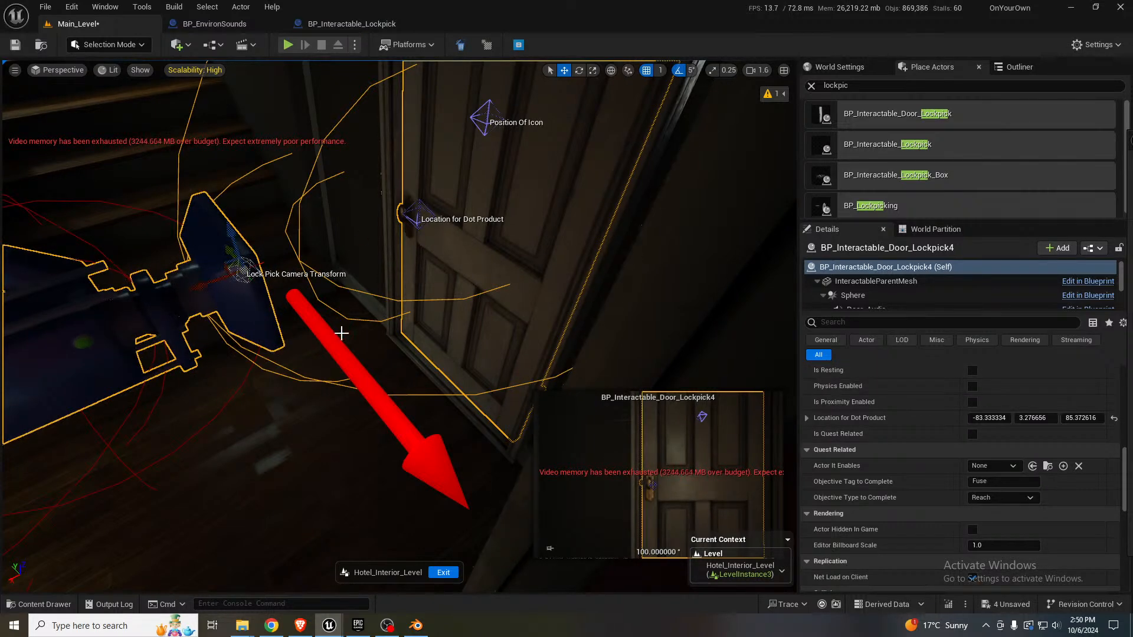
right_drag(342, 331, 384, 361)
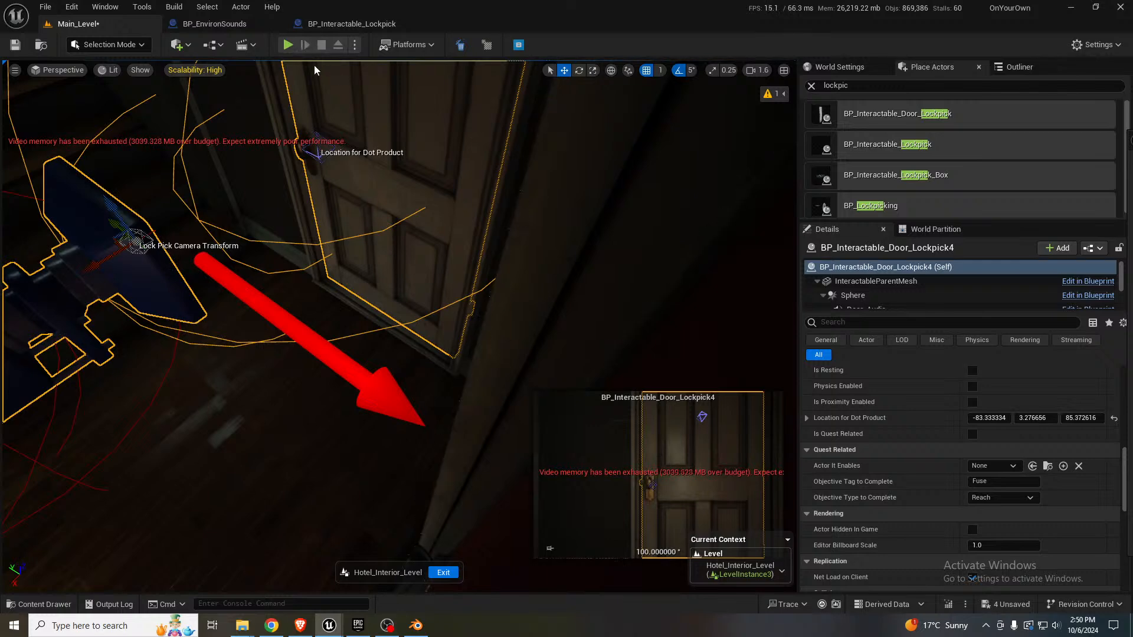
- Exit editing of Hotel_Interior_Level with its changes saved, and start a play test of the main level
click(443, 572)
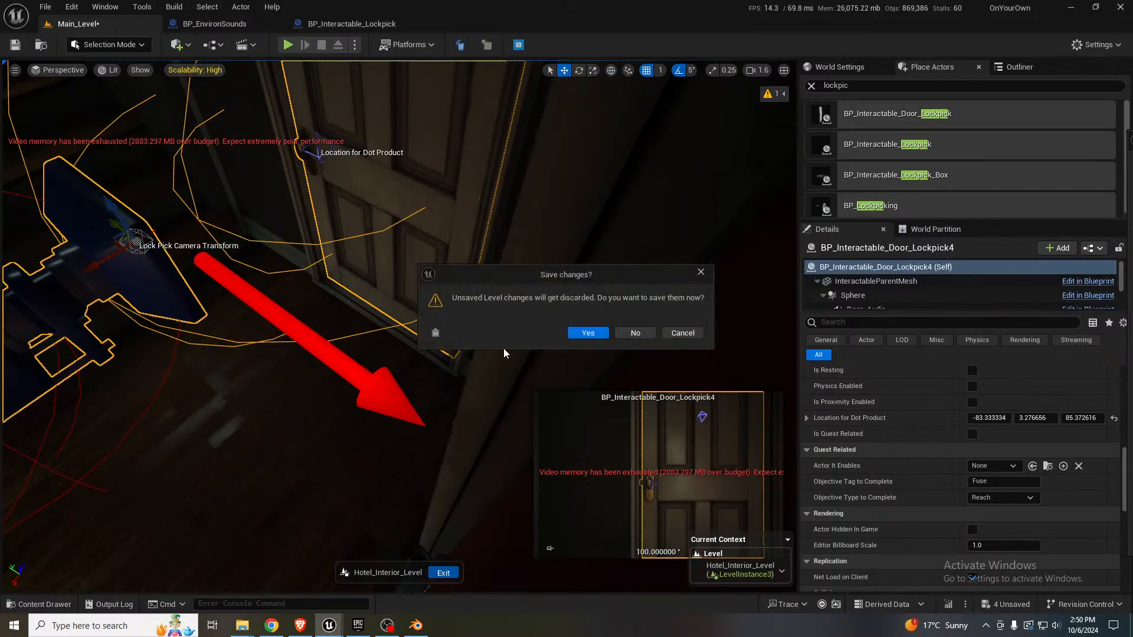
click(587, 334)
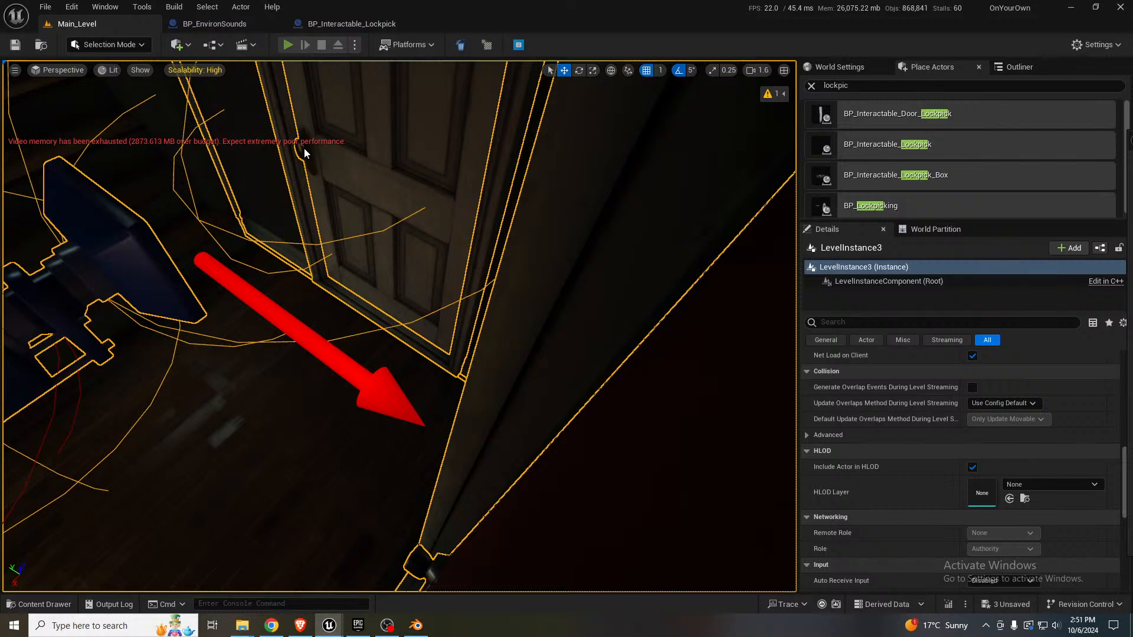
key(alt+p)
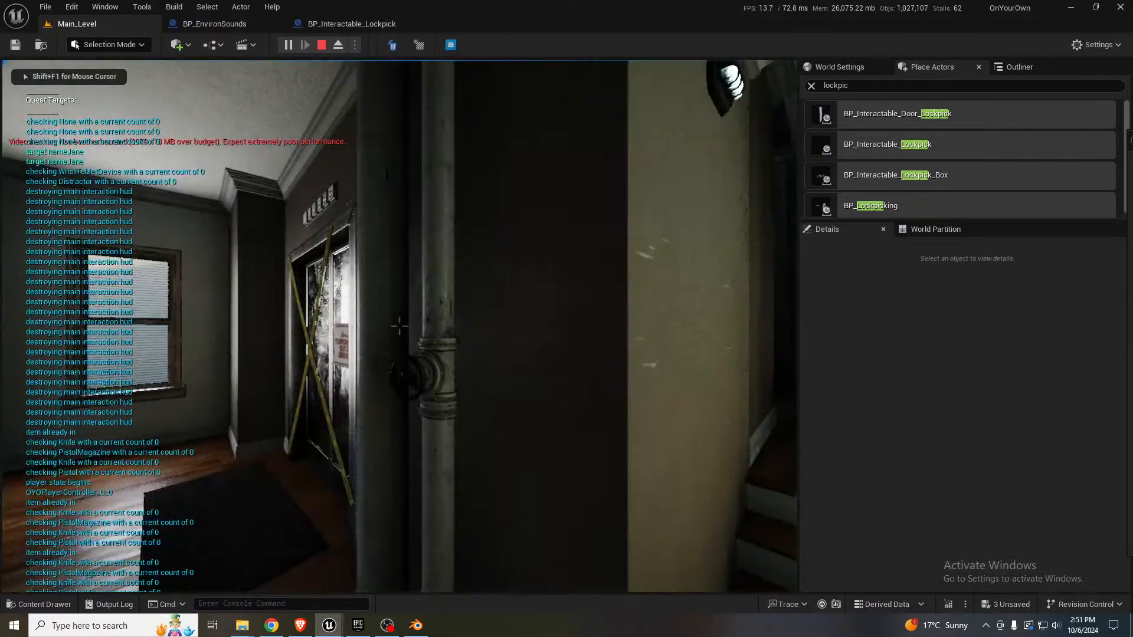
- Walk to the door numbered 2 in the play test, pick its lock, and open it
key(w)
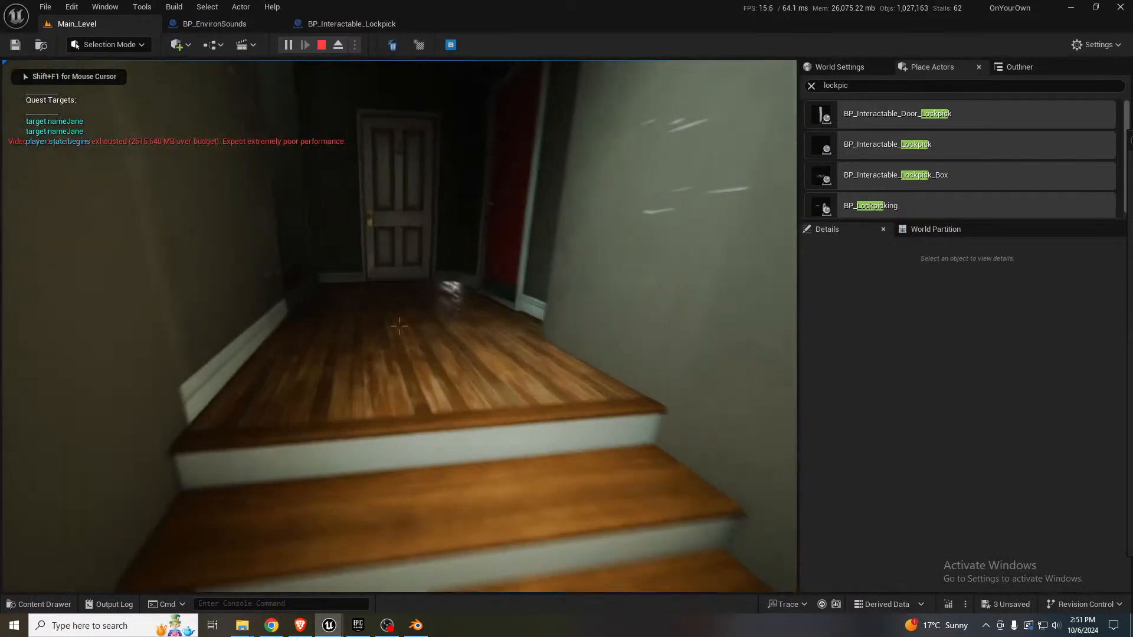
key(e)
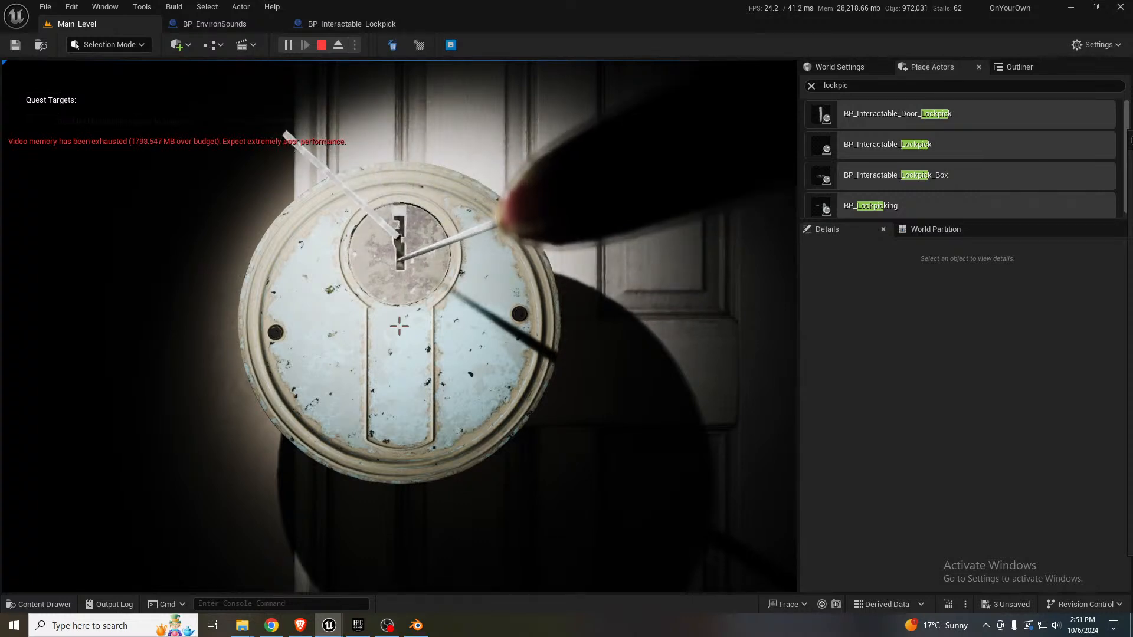
key(d)
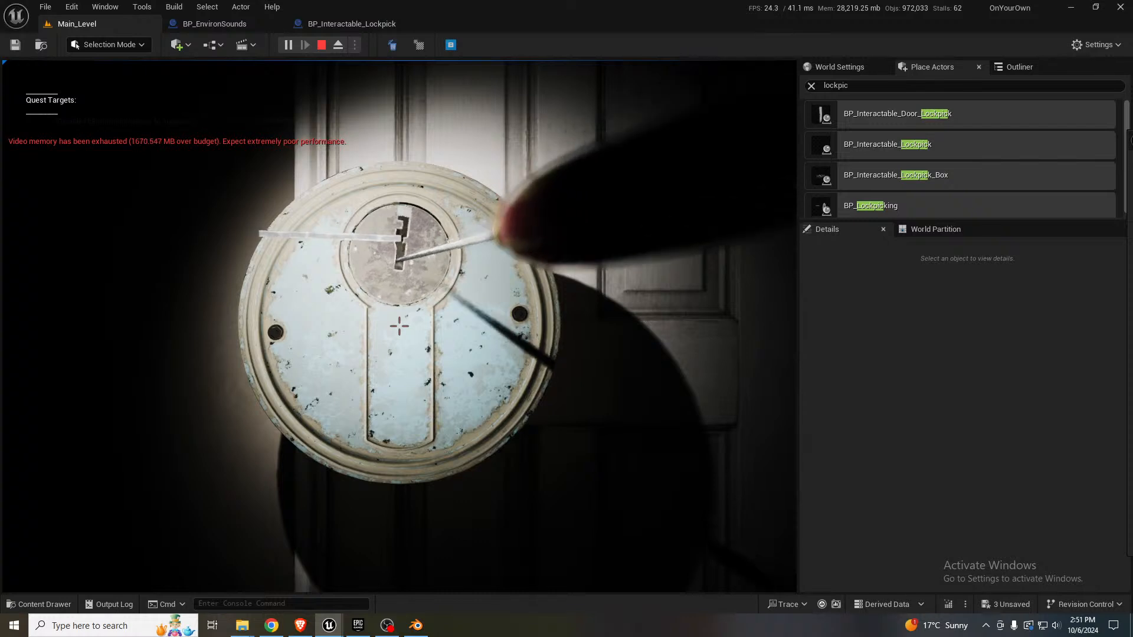
key(d)
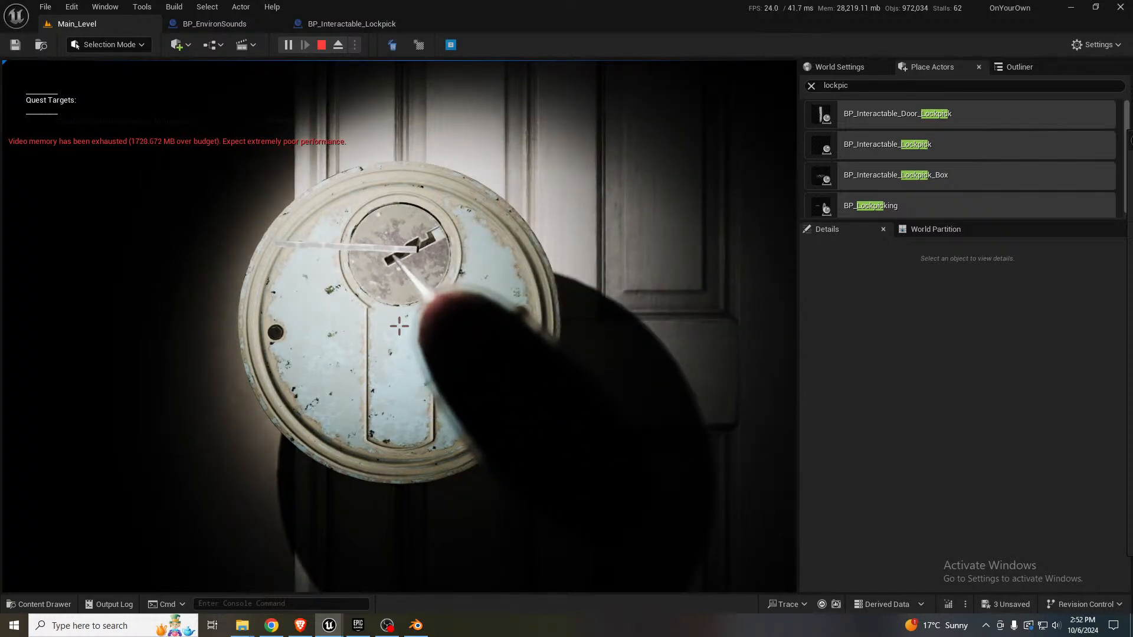
key(d)
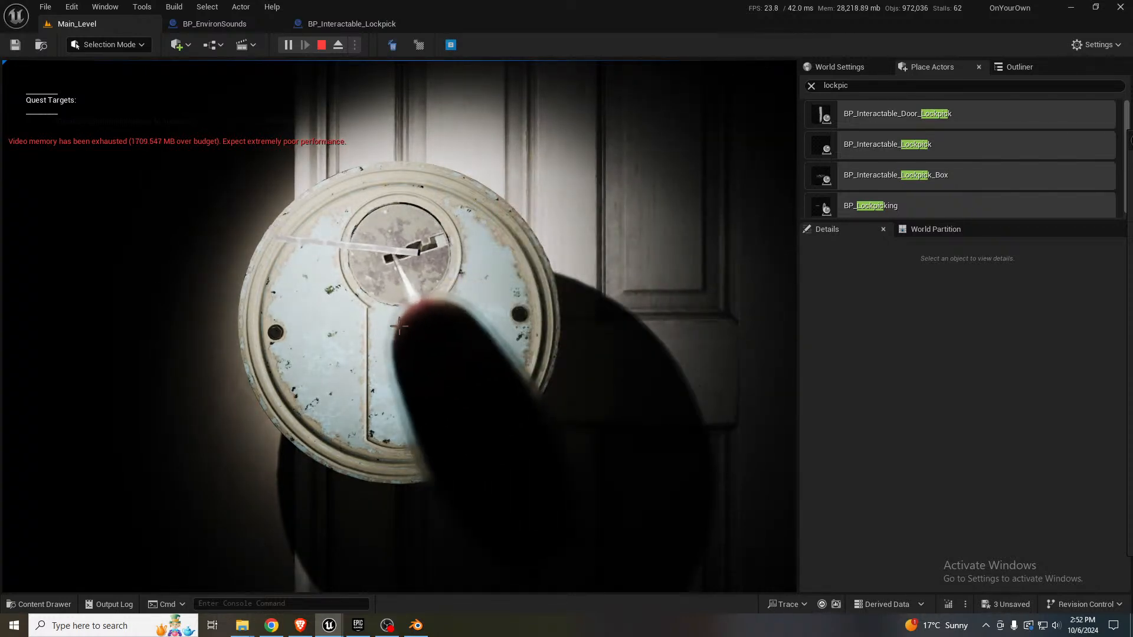
key(d)
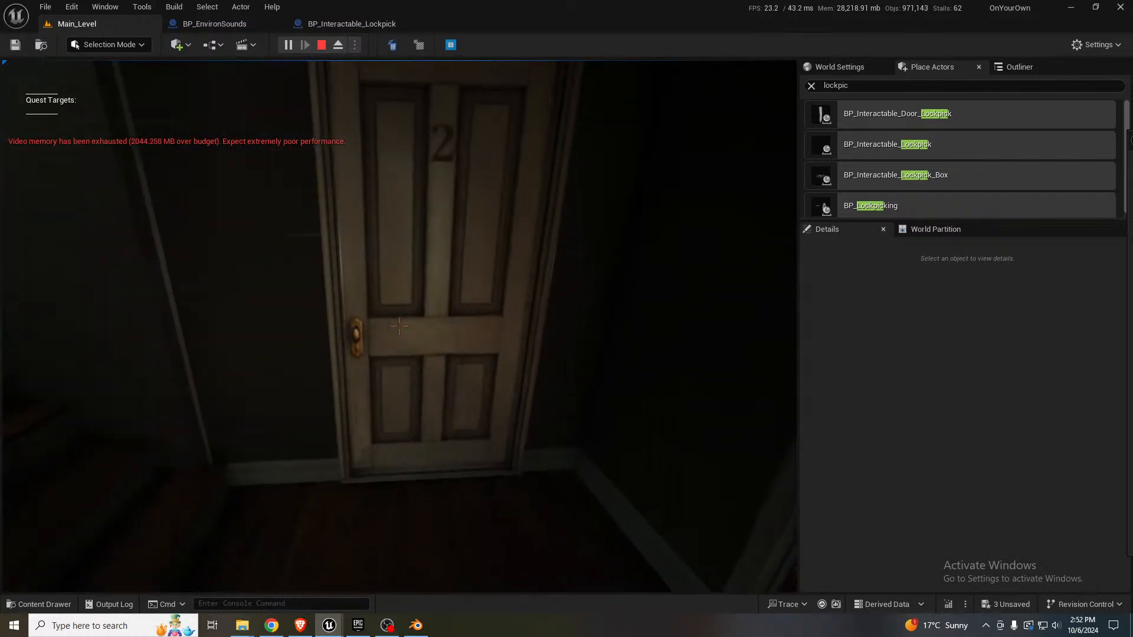
key(e)
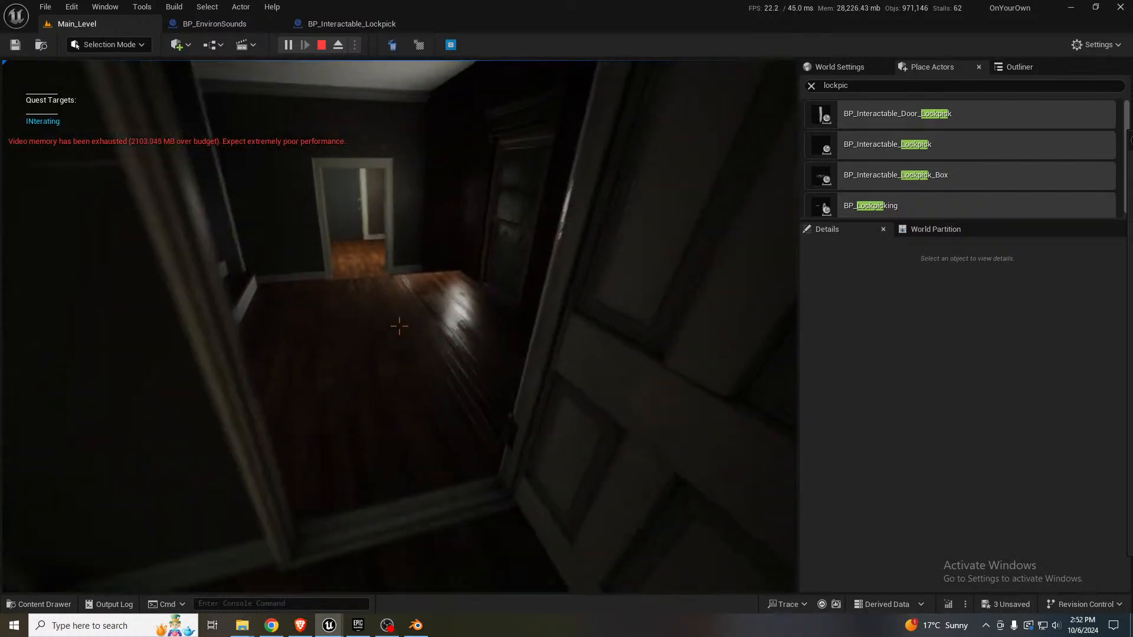
- Walk up through the hotel to the room with the door numbered 1, and end the play test
key(w)
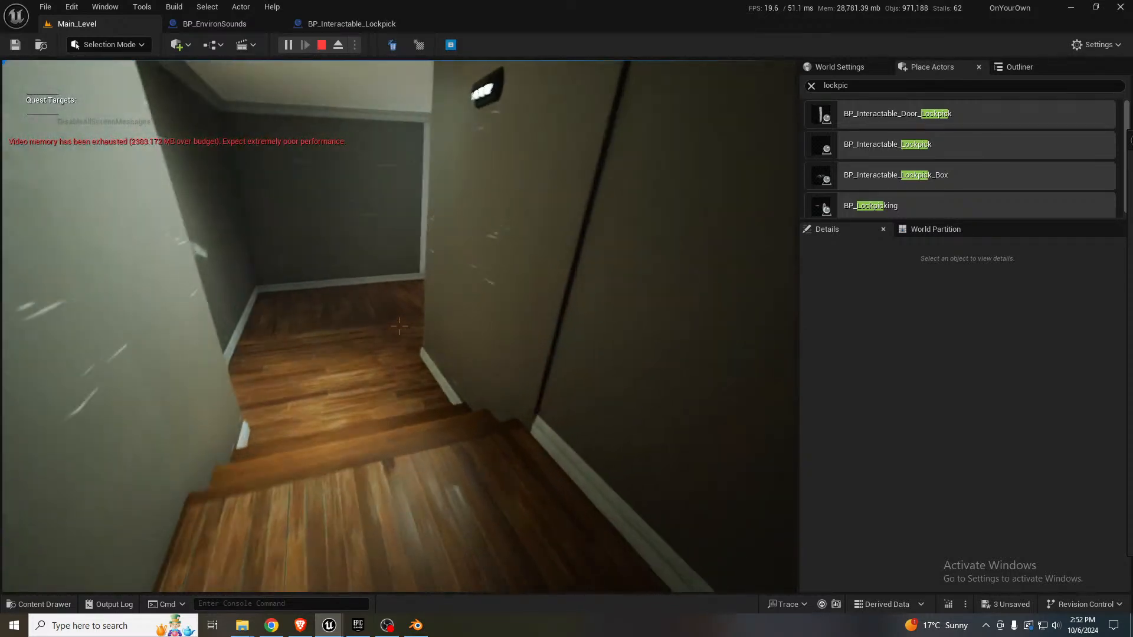
key(w)
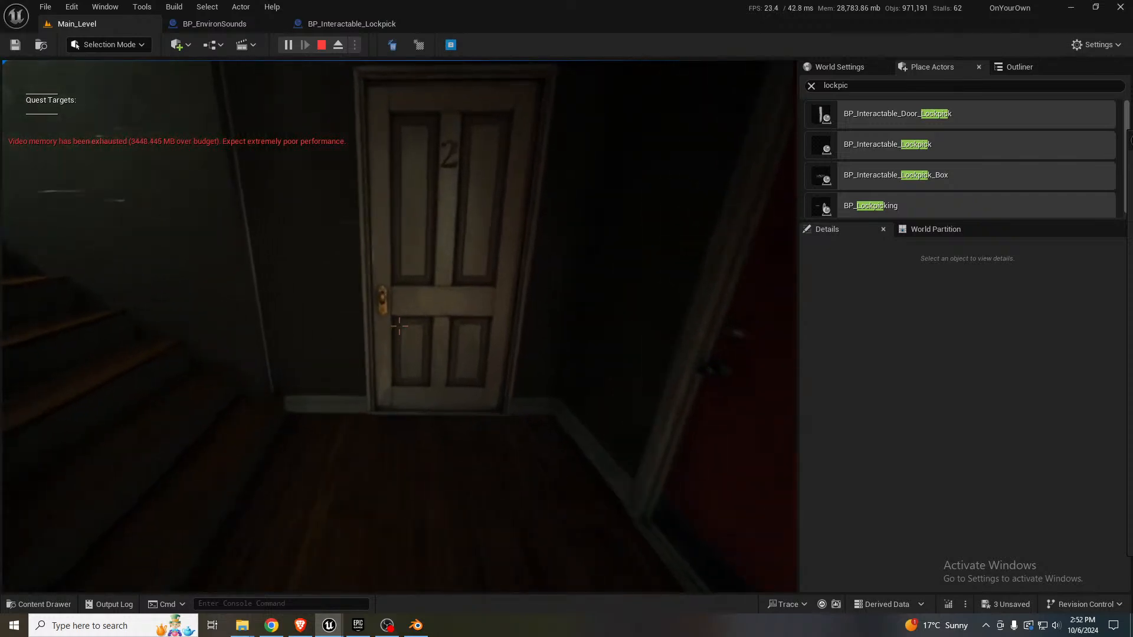
key(w)
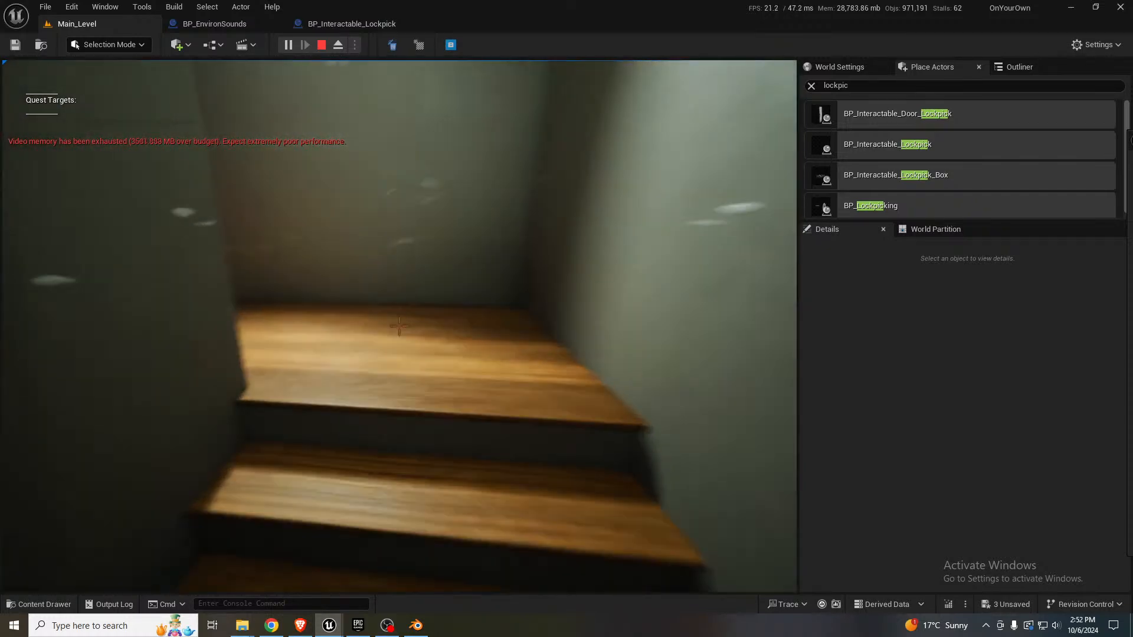
key(w)
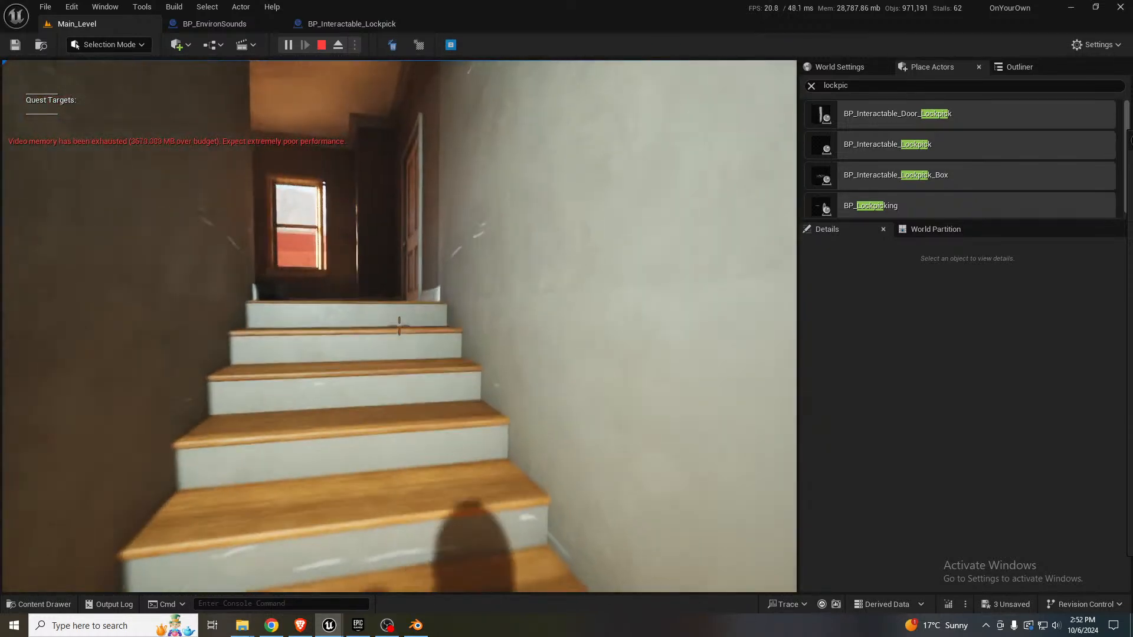
key(w)
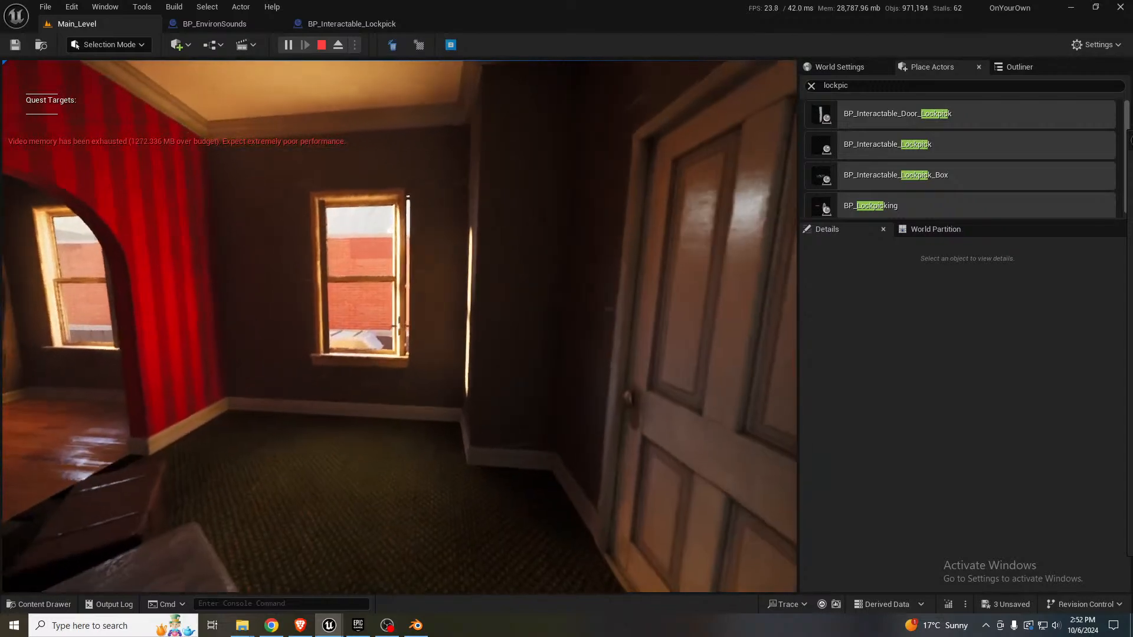
key(w)
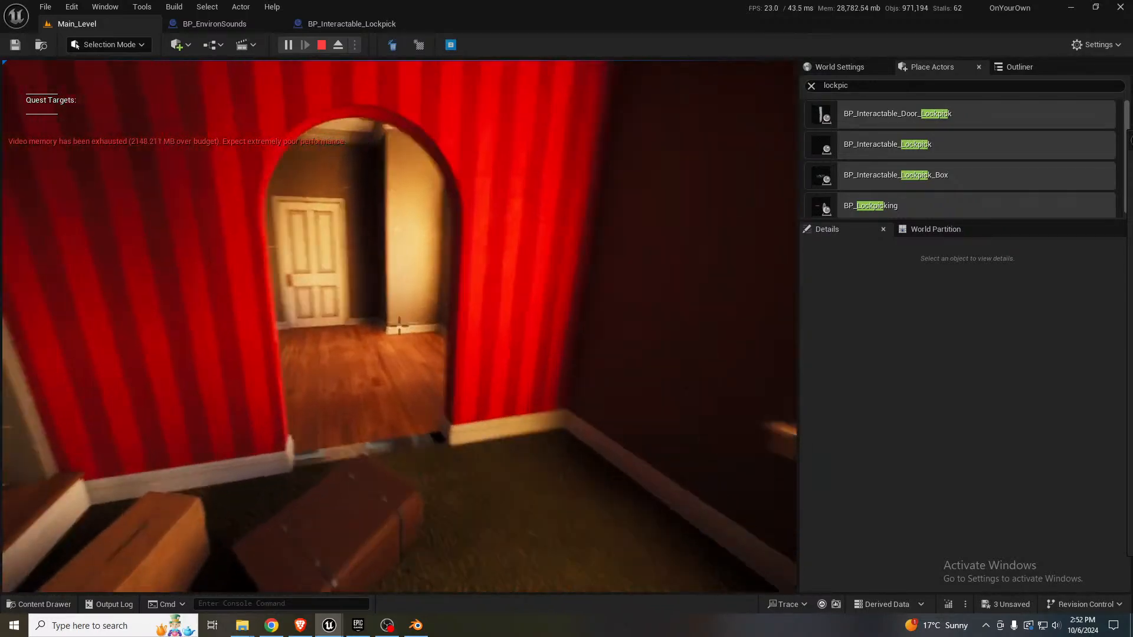
key(w)
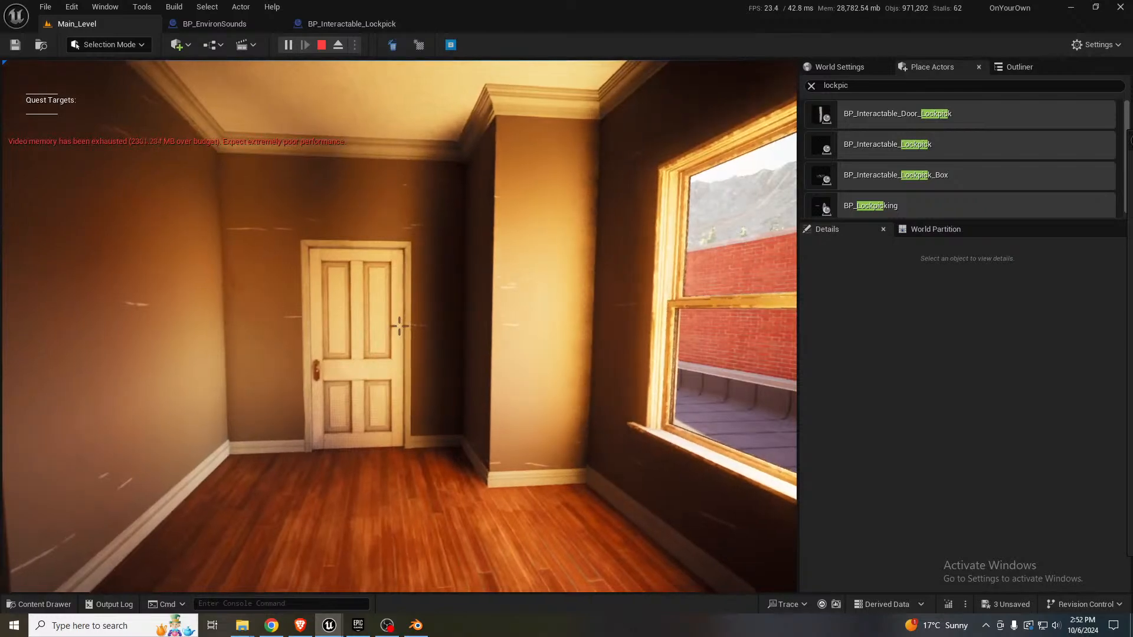
key(w)
key(w)
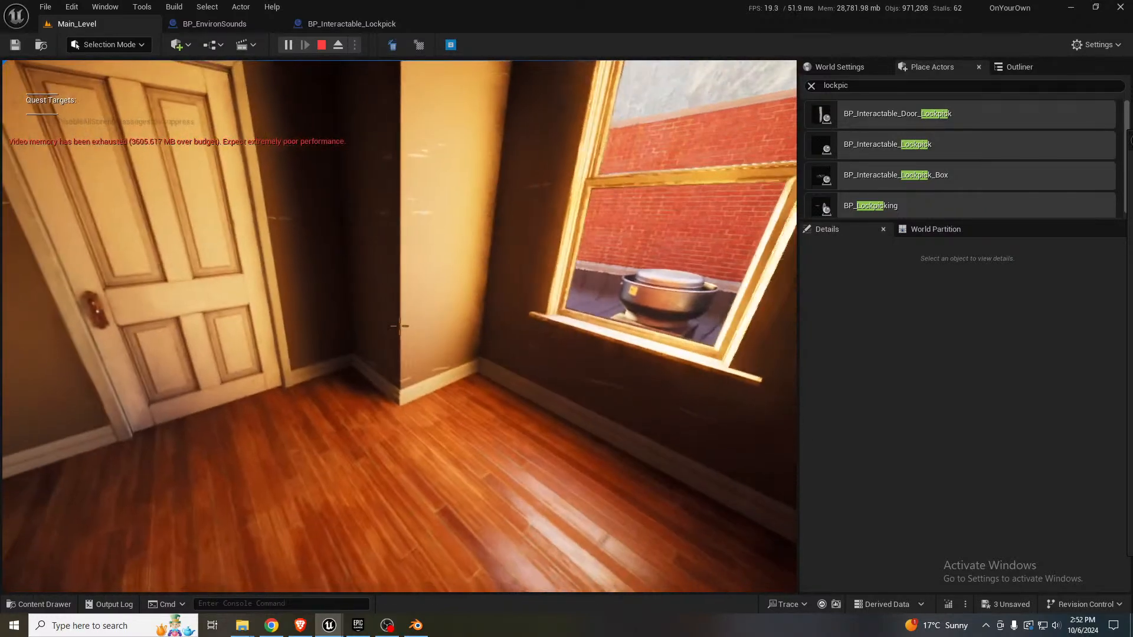
key(Escape)
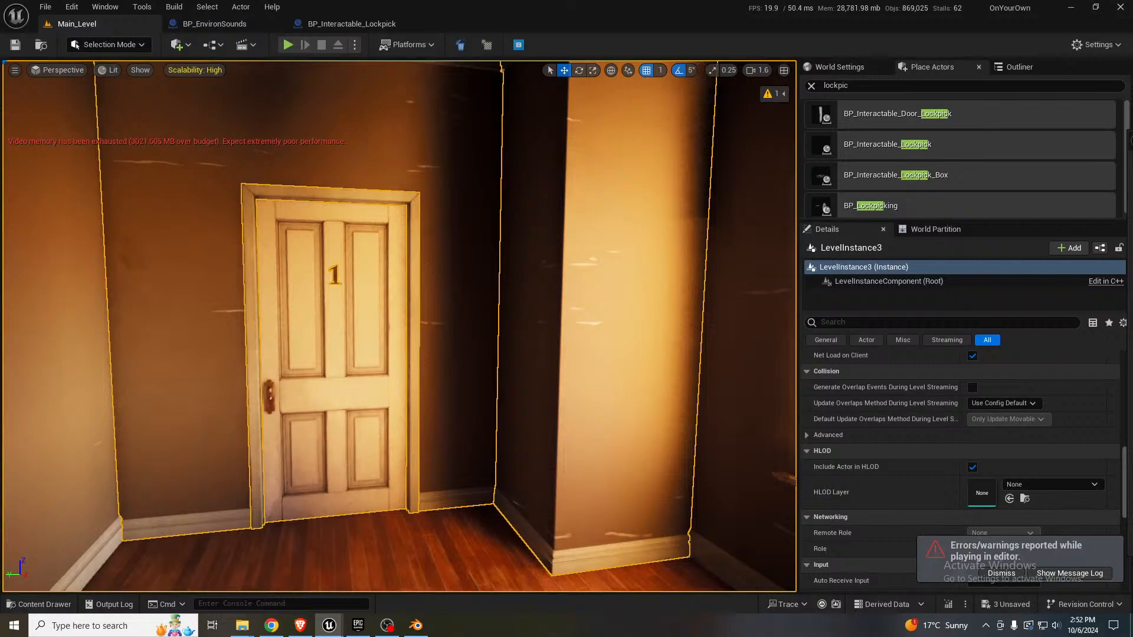
- Return to the door numbered 2 and open its Hotel_Interior_Level instance for editing
key(s)
right_drag(399, 326, 546, 390)
scroll(416, 378, down, 3)
scroll(519, 442, up, 4)
key(w)
key(w)
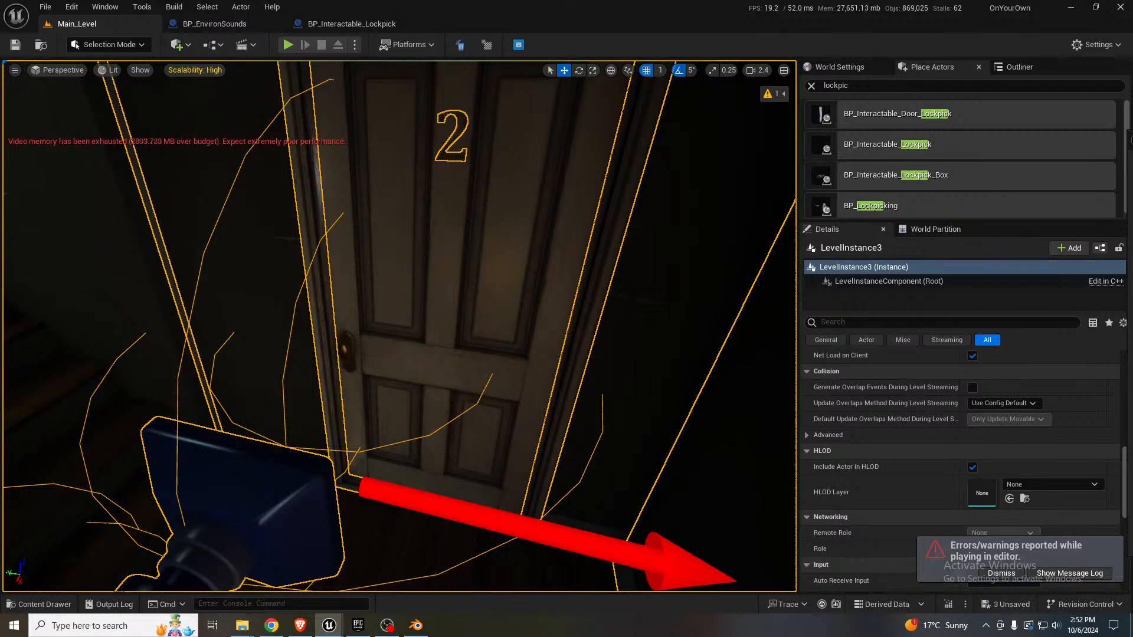
key(Escape)
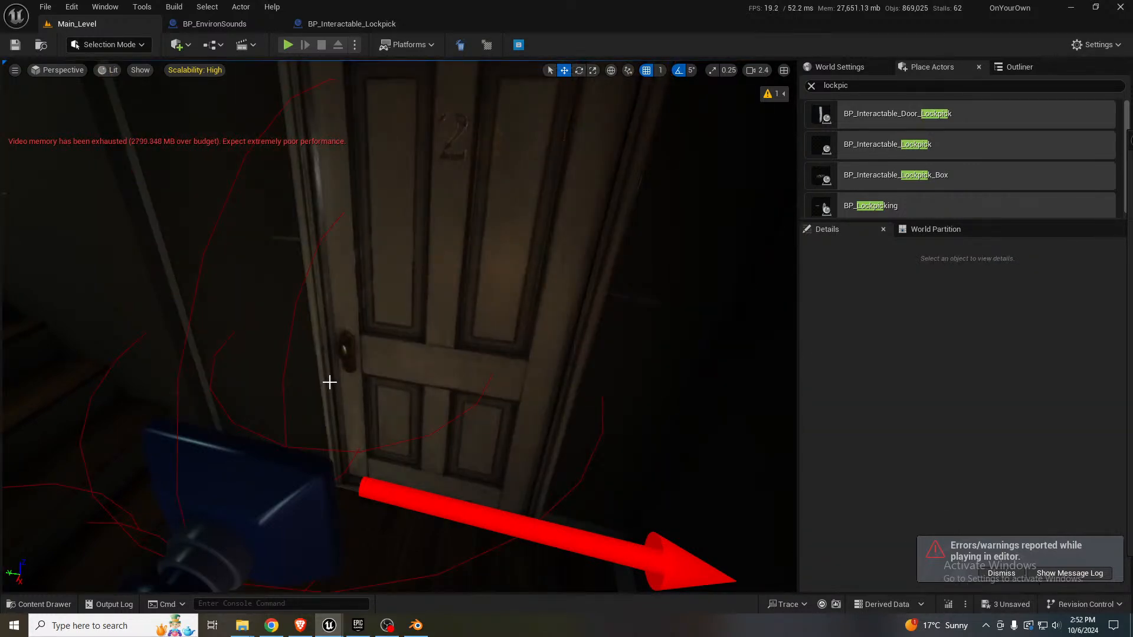
click(345, 384)
scroll(951, 465, up, 10)
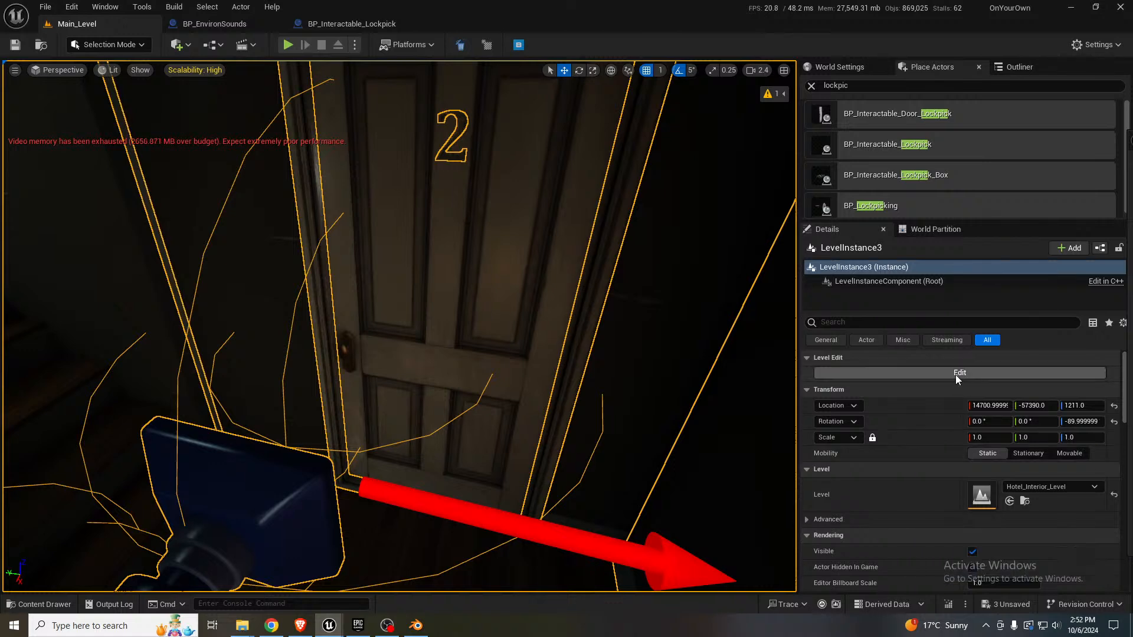
click(955, 373)
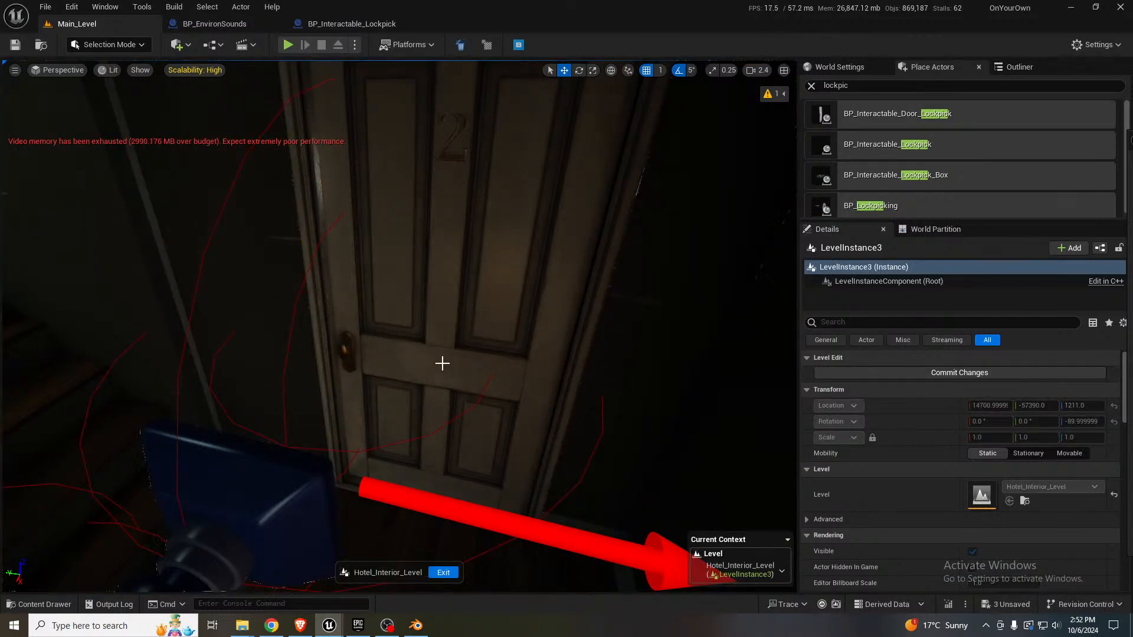
- Duplicate the number 2 lockpickable door with its frame and move the copy upstairs toward door 1, at about X 14239, Z 1033
click(387, 366)
ctrl+click(331, 375)
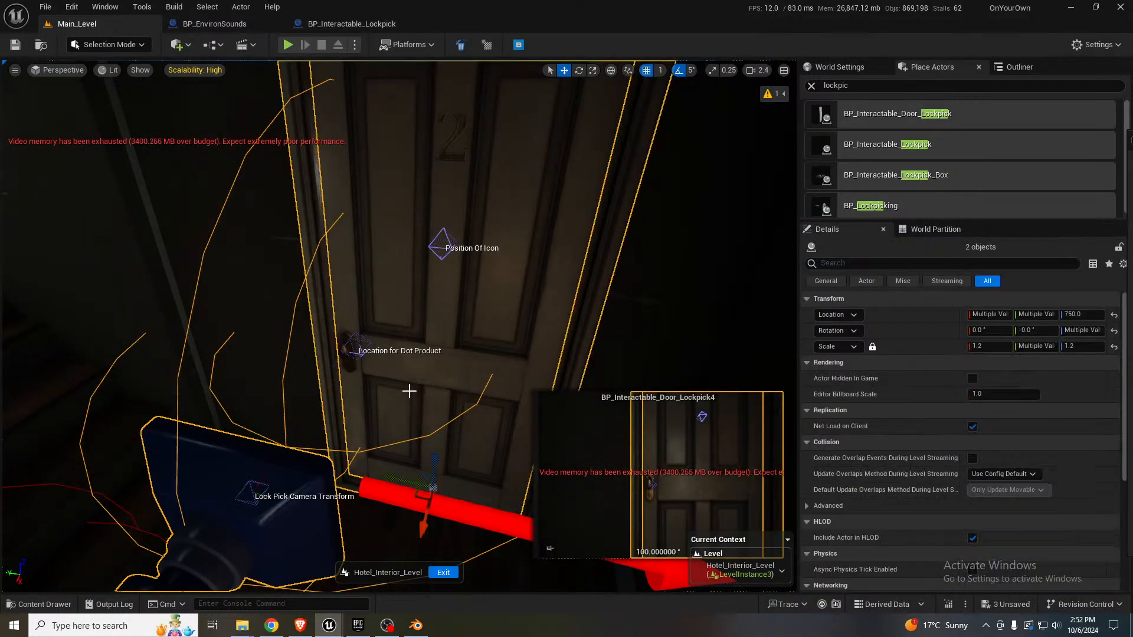
key(f)
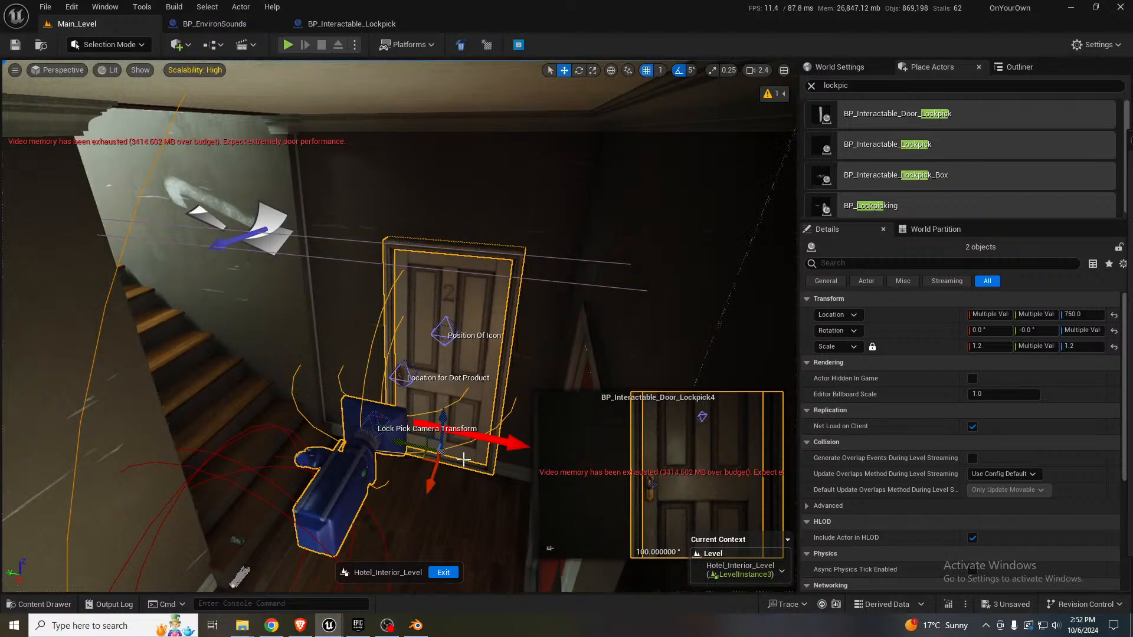
alt+drag(444, 424, 470, 142)
right_drag(468, 305, 475, 371)
key(w)
key(w)
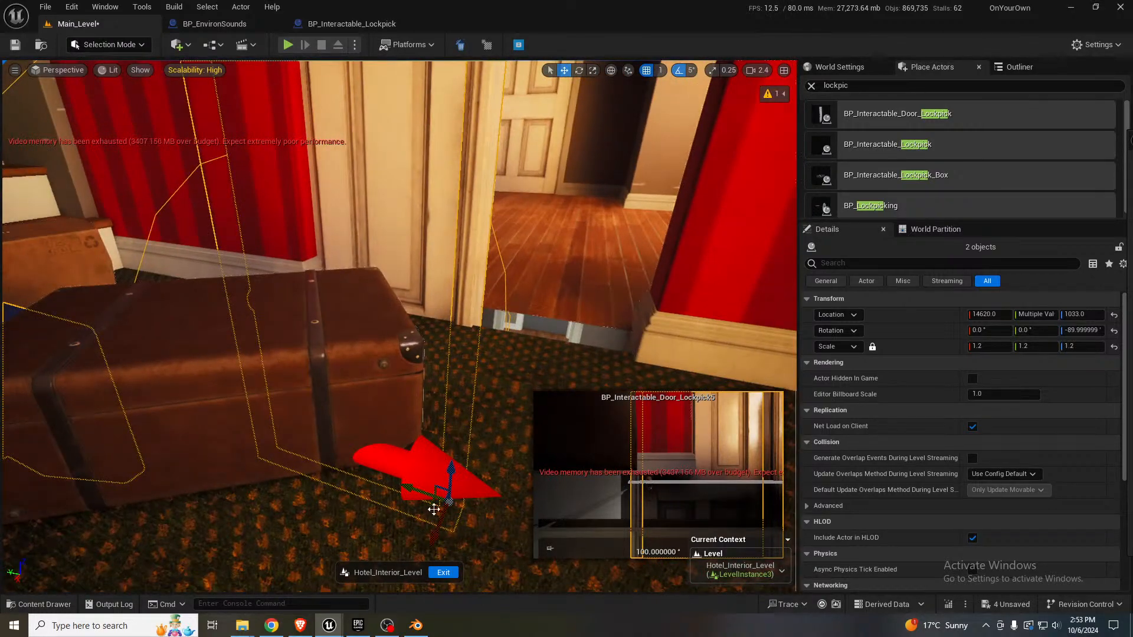
drag(454, 461, 559, 278)
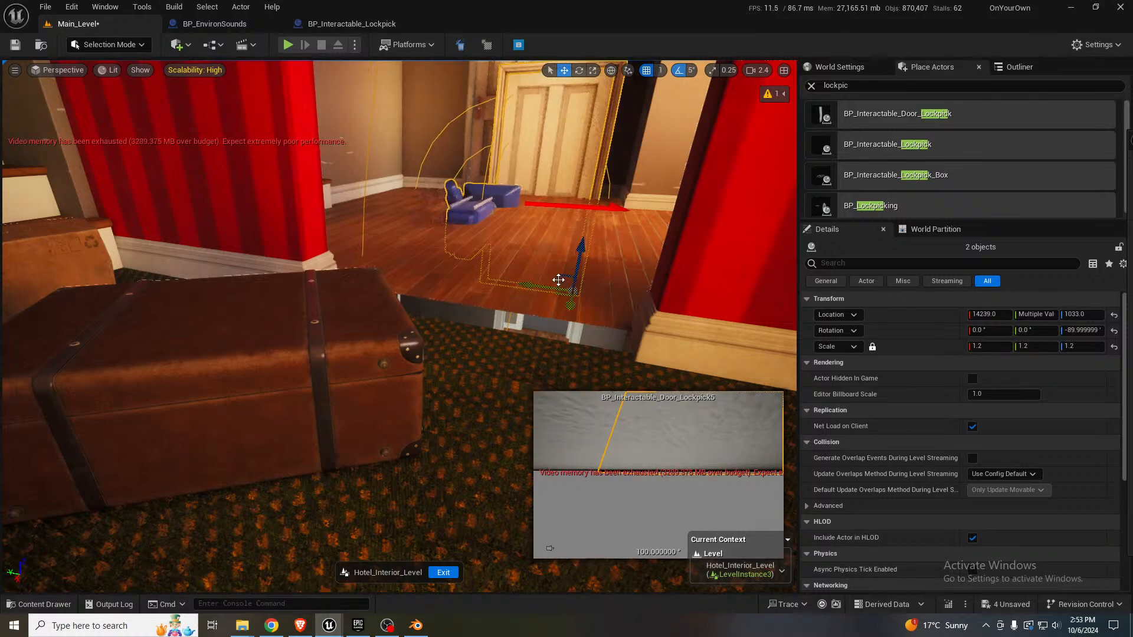
- Delete the old static door and its frame from the doorway marked 1
right_drag(559, 279, 631, 261)
key(w)
key(w)
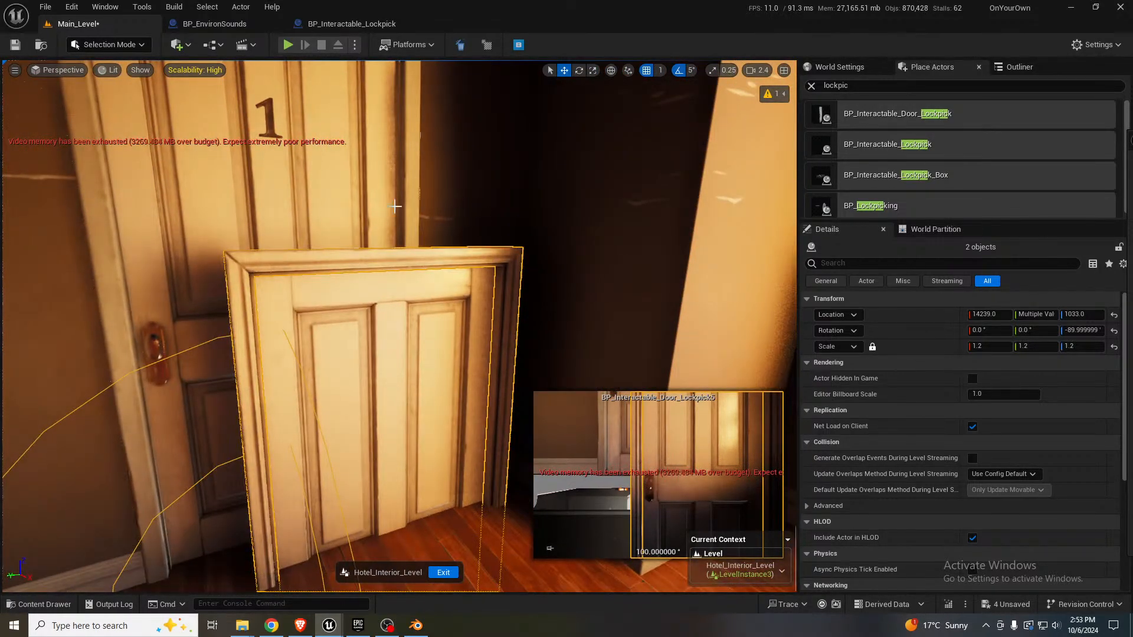
click(304, 220)
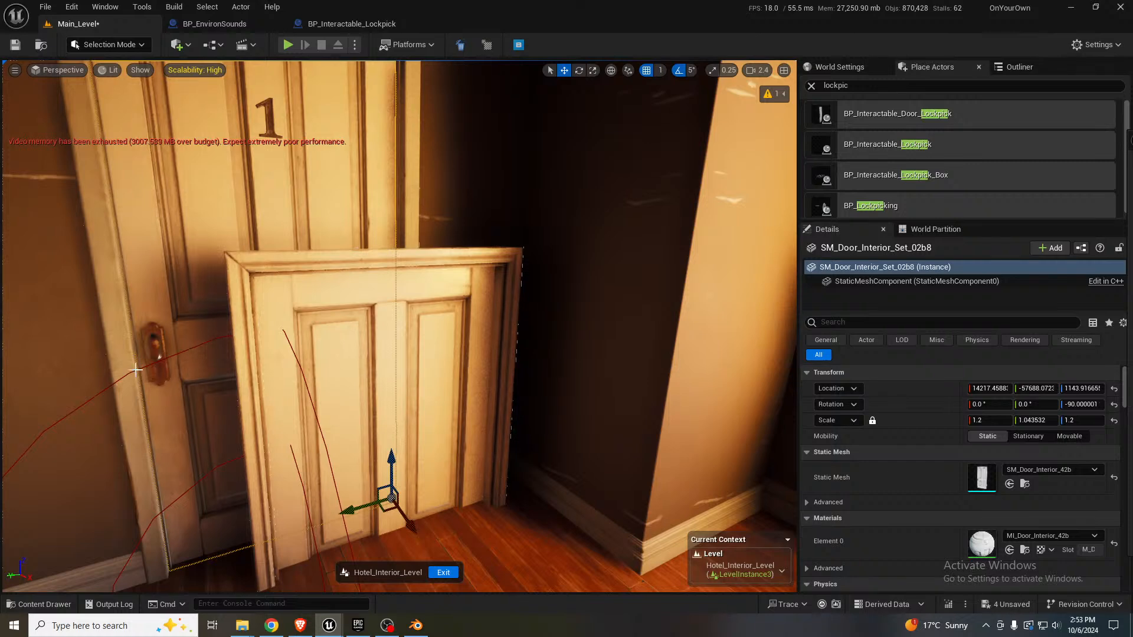
key(Delete)
click(115, 358)
key(Delete)
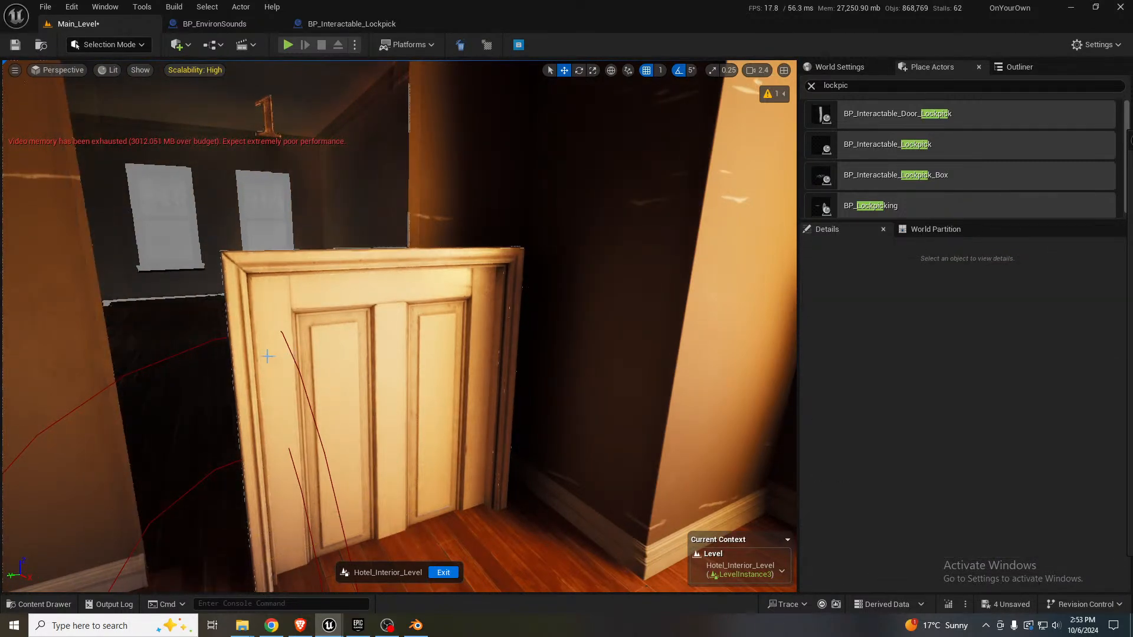
- Raise the copied lockpickable door and frame and fit them into the empty number 1 doorway, at about X 14219, Z 1151
click(355, 375)
ctrl+click(382, 415)
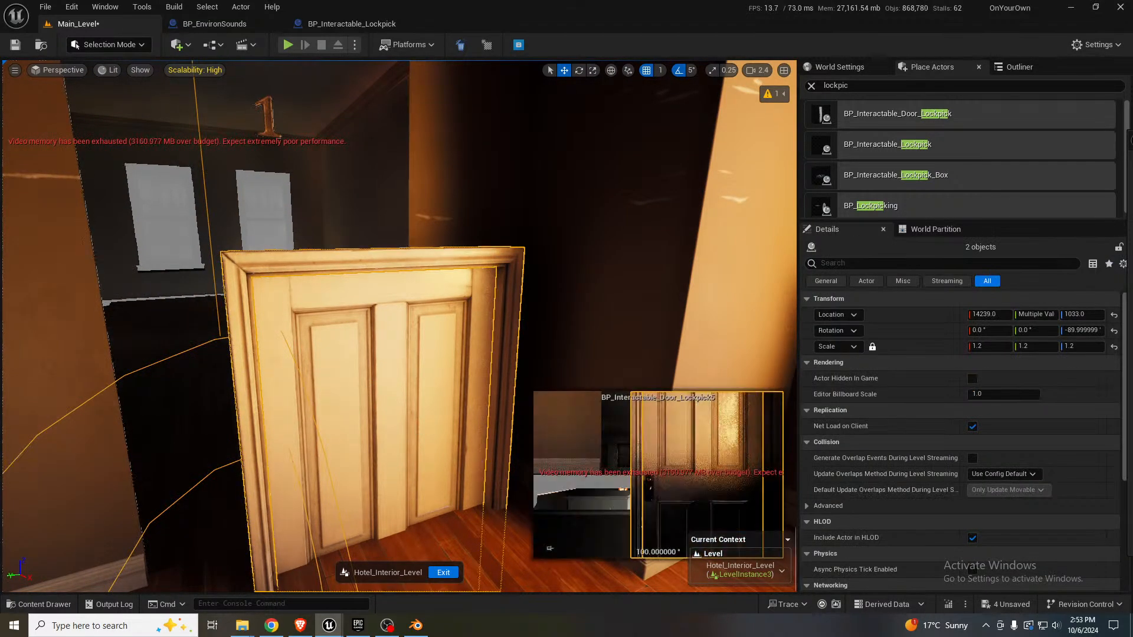
key(s)
mouse_move(429, 468)
right_down()
mouse_move(428, 485)
mouse_move(429, 468)
right_up()
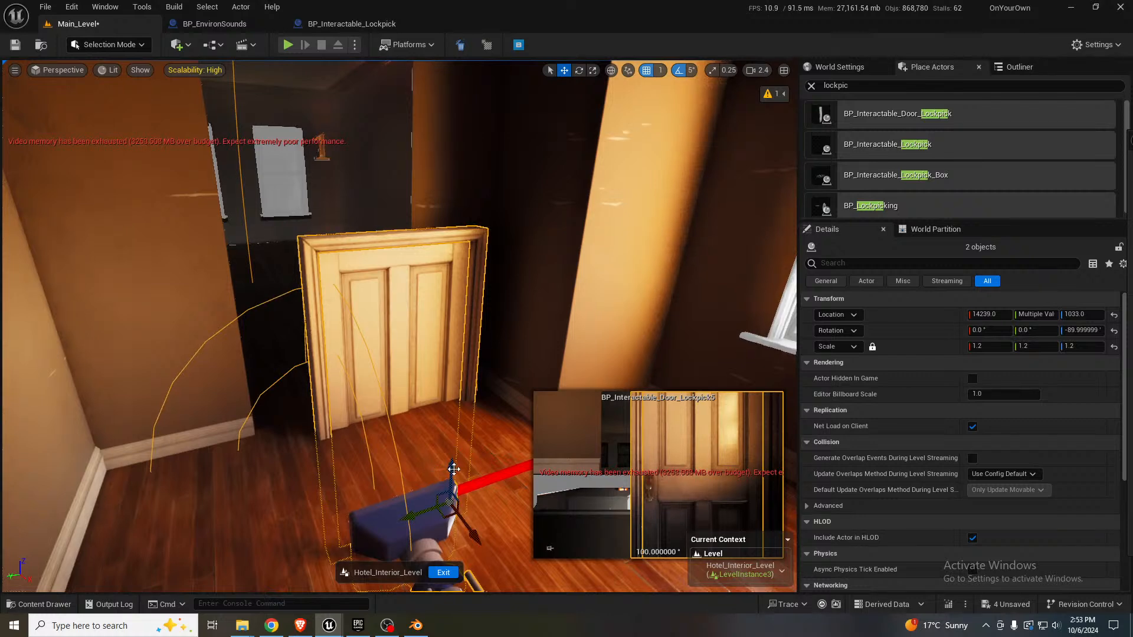
drag(452, 468, 450, 335)
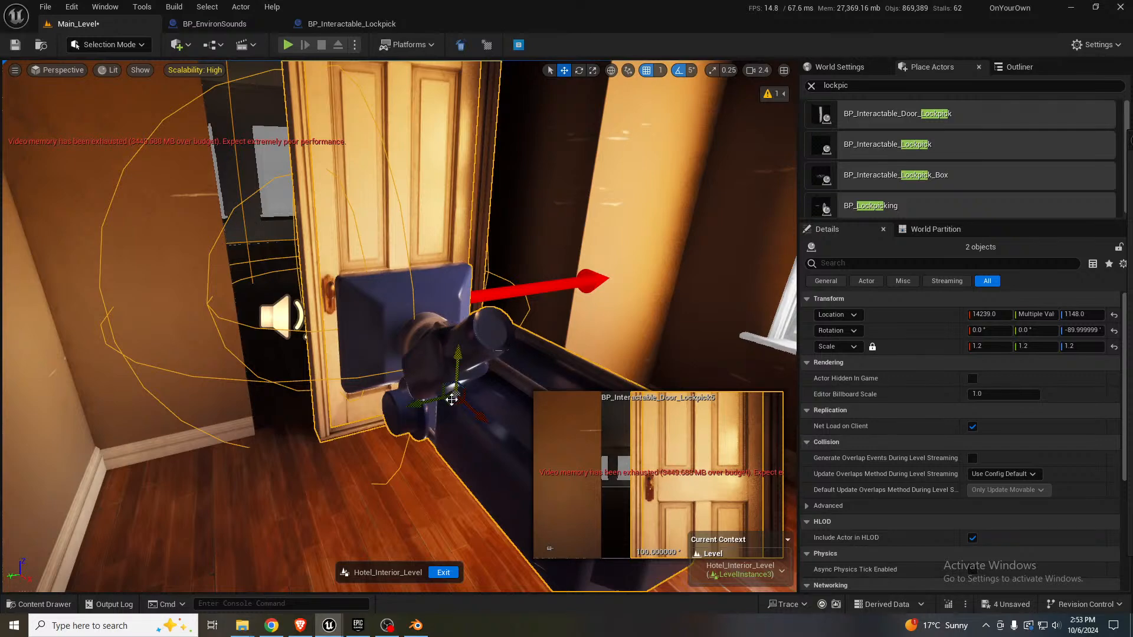
drag(455, 394, 370, 395)
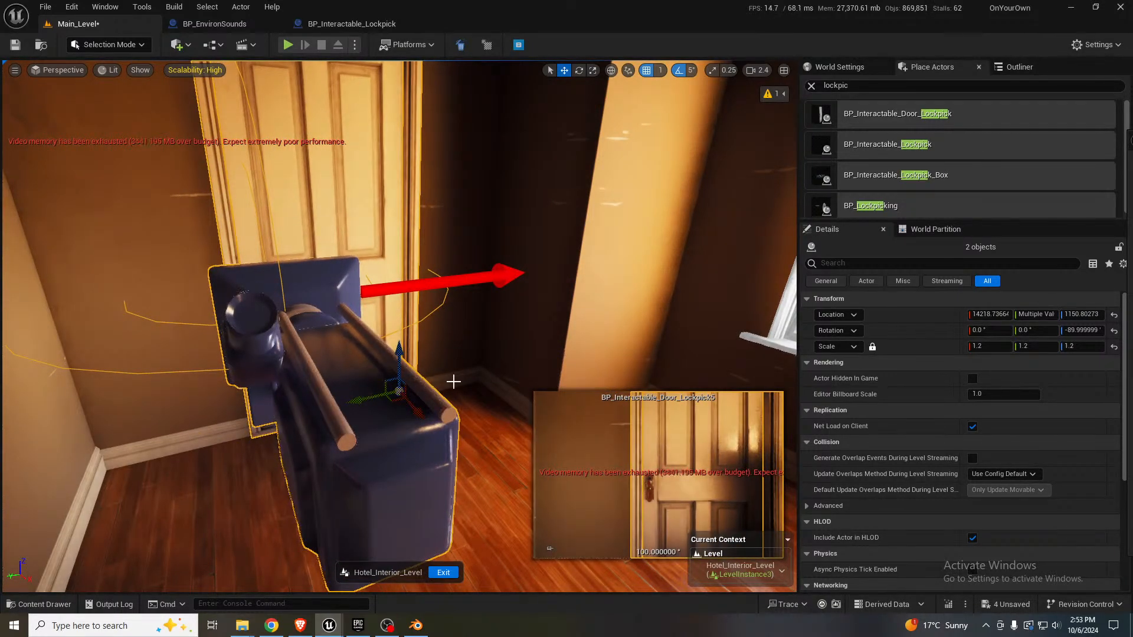
- Fine-tune the copied door and frame against the wall and floor, at about X 14216.7, Z 1147.8
key(d)
right_drag(454, 382, 357, 392)
key(w)
key(w)
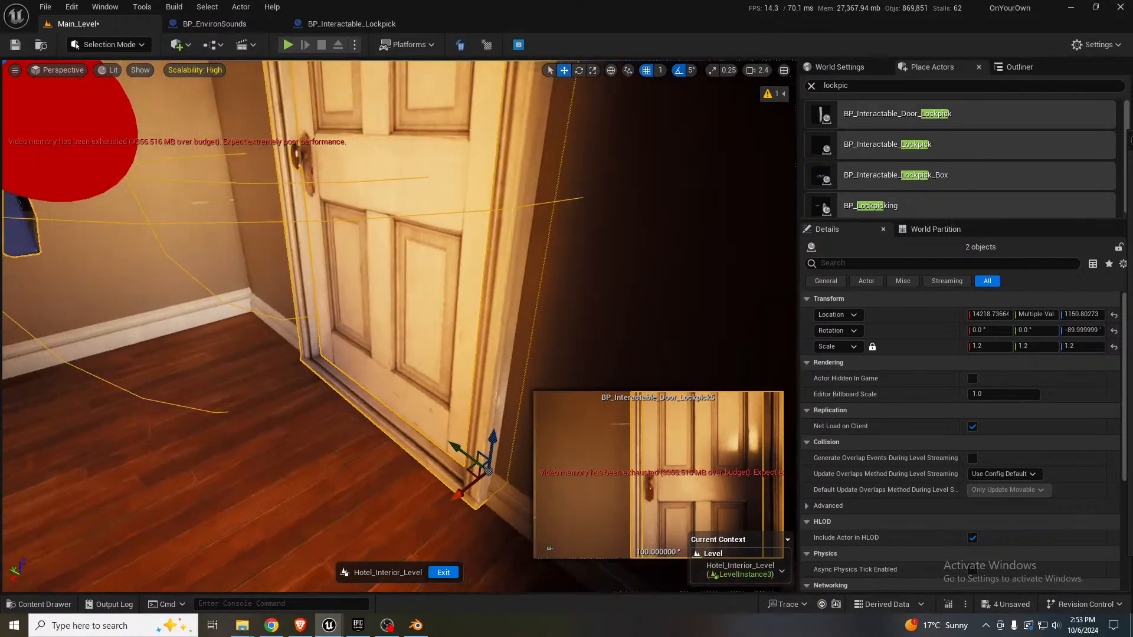
drag(464, 489, 467, 487)
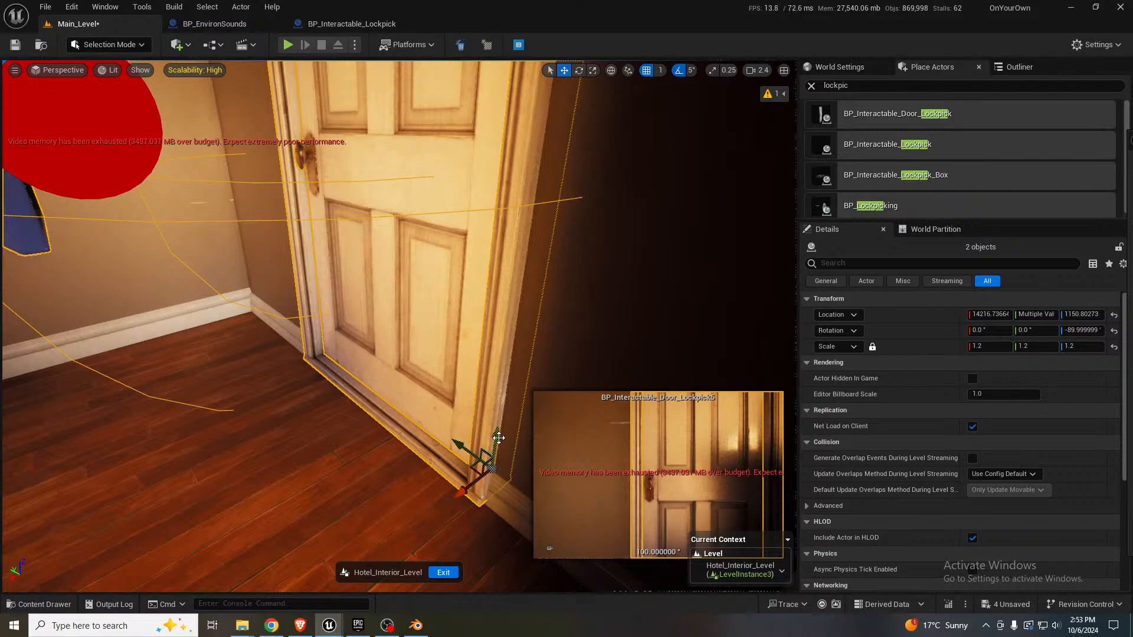
drag(499, 439, 499, 443)
mouse_move(499, 443)
right_down()
mouse_move(566, 451)
mouse_move(516, 431)
right_up()
key(s)
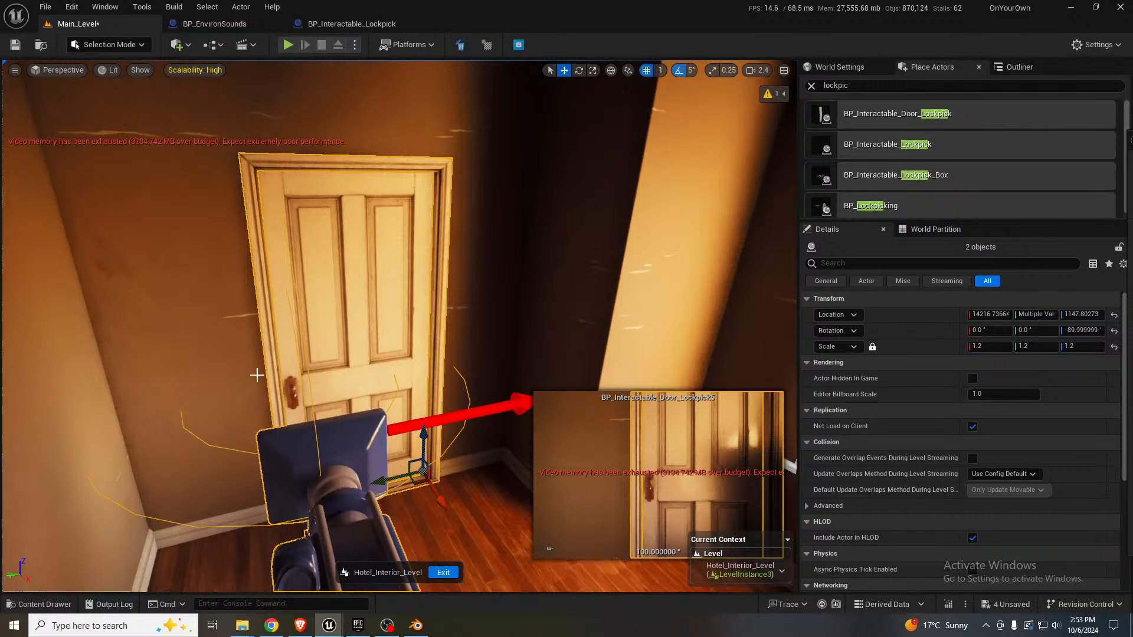
- Set the Is Lockpickable option of the copied door in the number 1 doorway to None
click(373, 289)
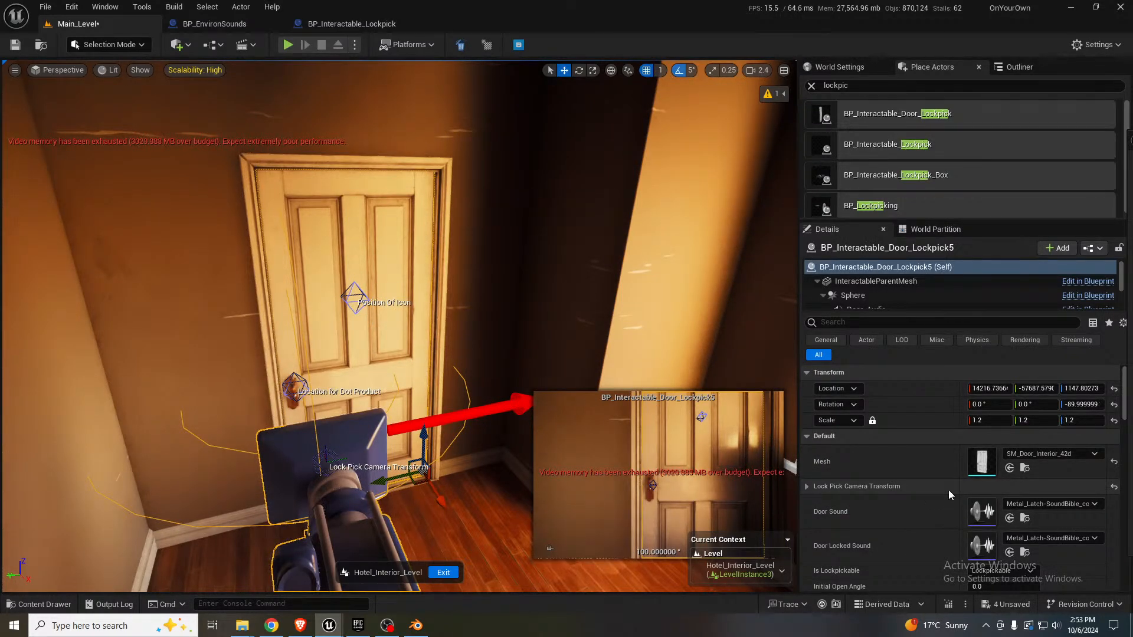
scroll(948, 489, down, 3)
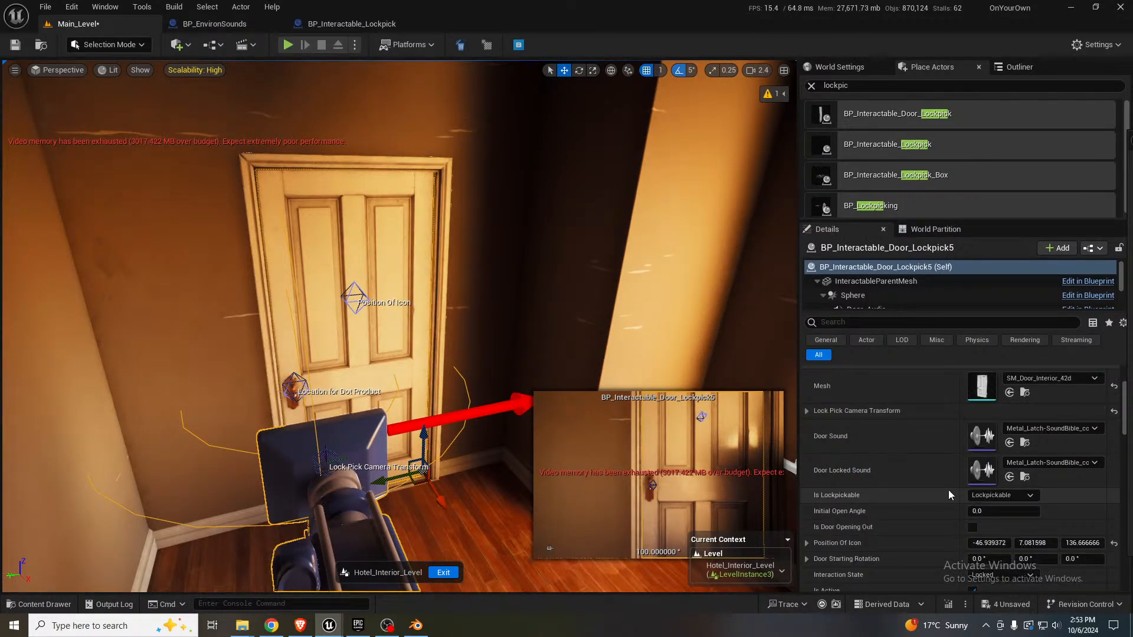
click(1025, 496)
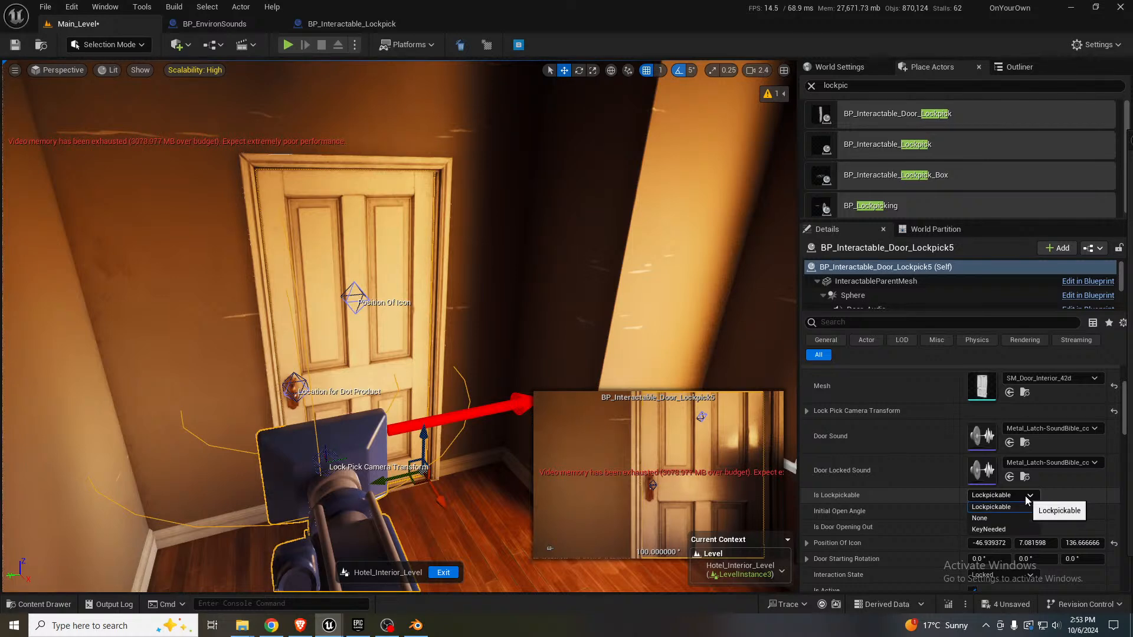
click(996, 519)
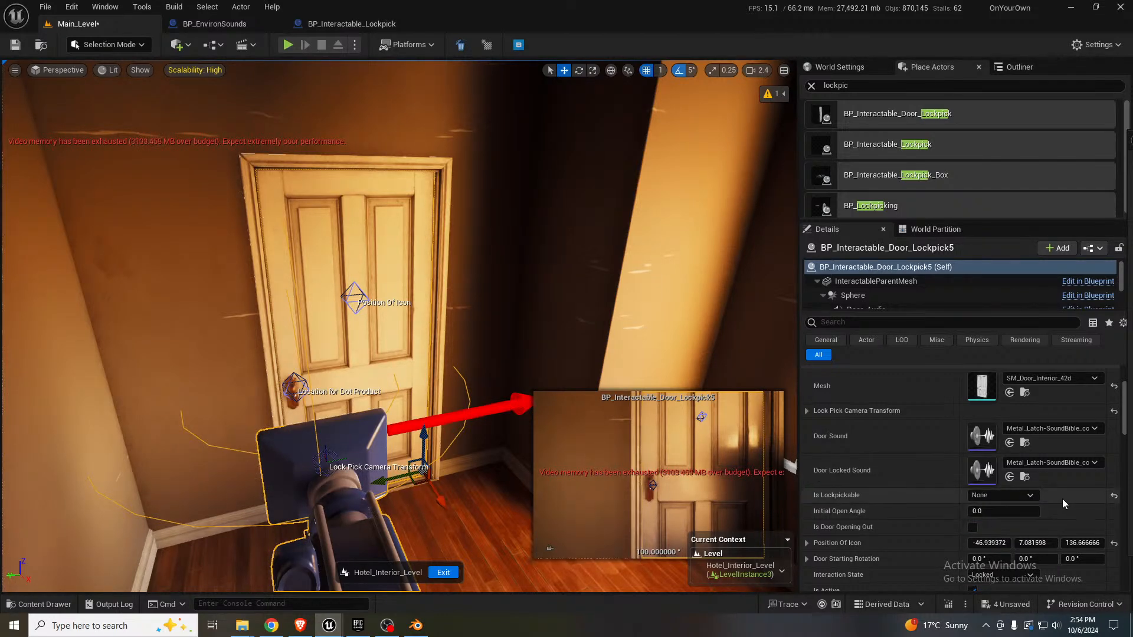
scroll(1062, 498, down, 1)
scroll(1061, 498, down, 4)
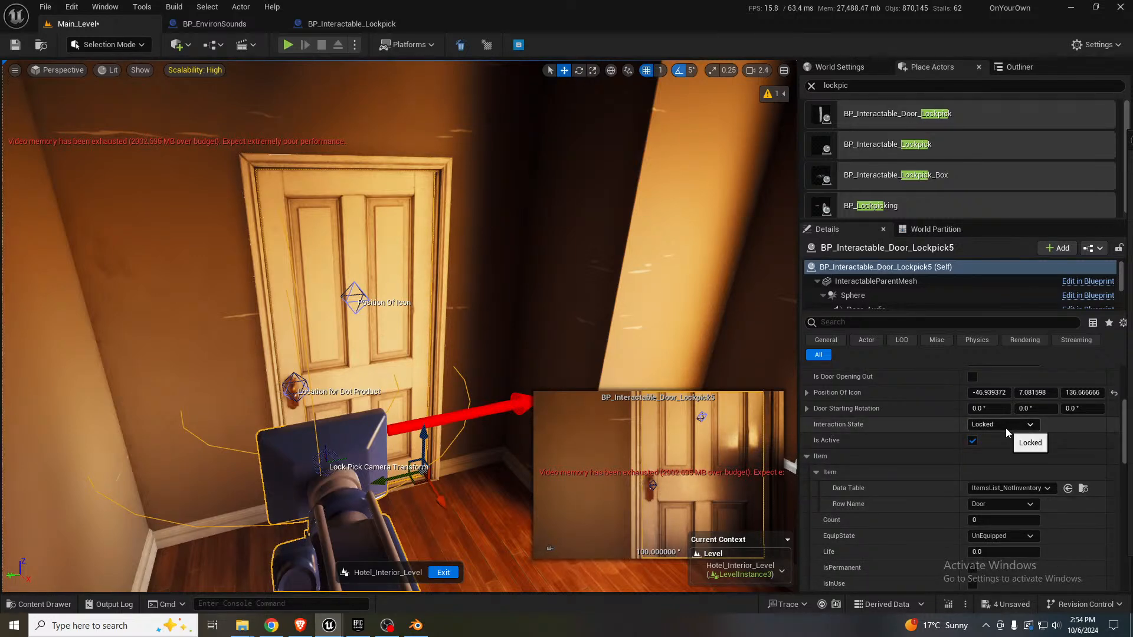
- Save the pending hotel level changes and start a play session
click(289, 44)
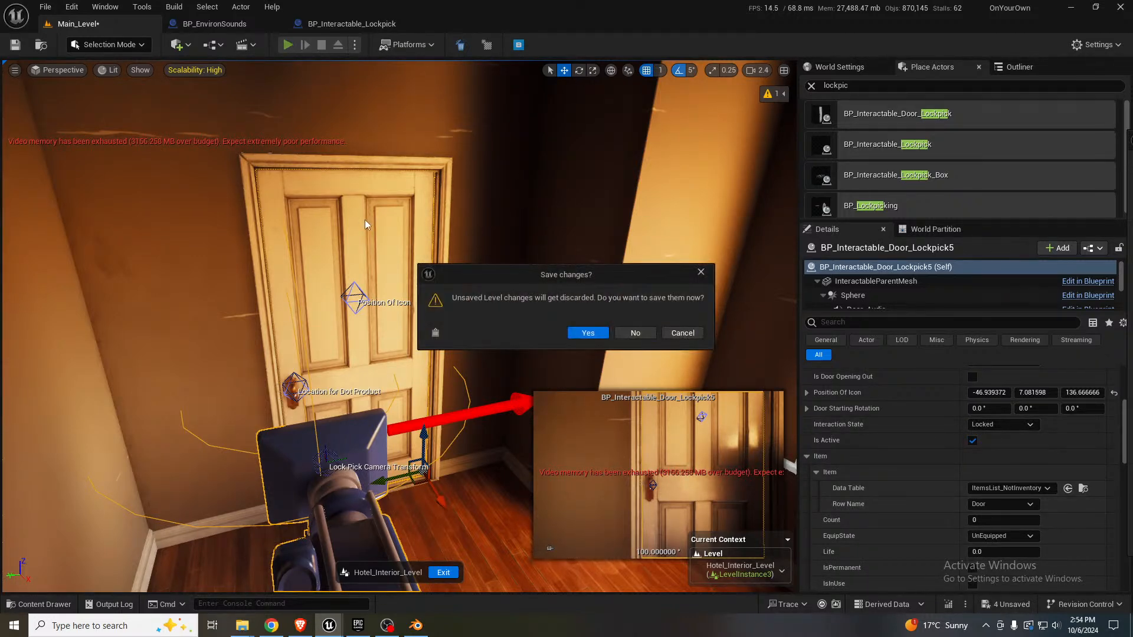
click(595, 333)
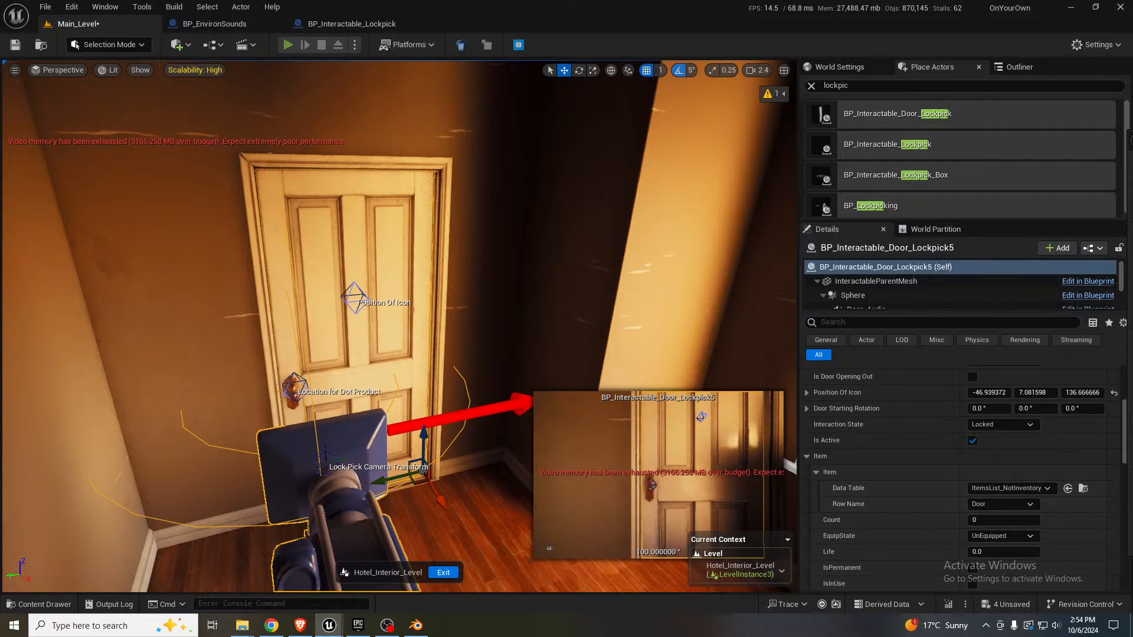
key(alt+p)
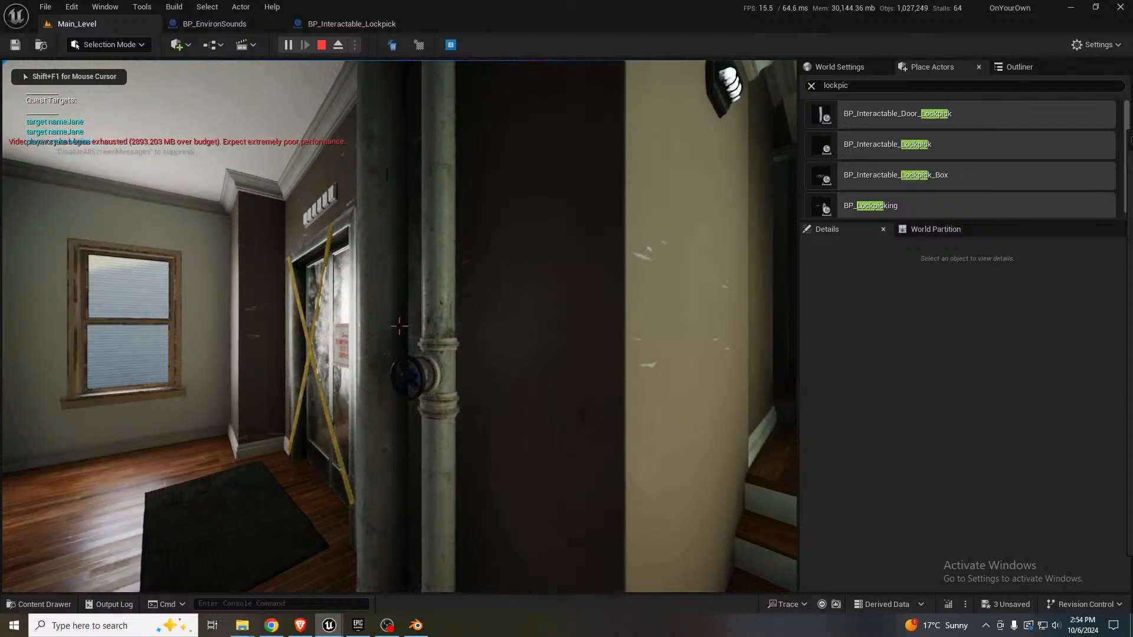
- Walk upstairs to the number 1 door, interact with it to test its lock behaviour, and end the play session
key(w)
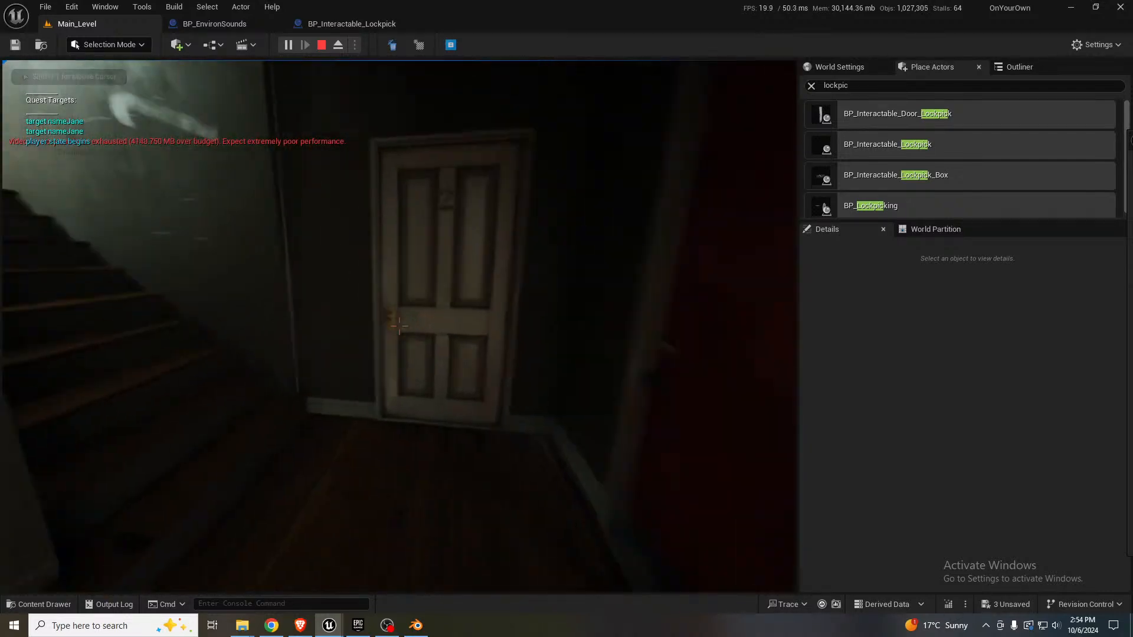
key(w)
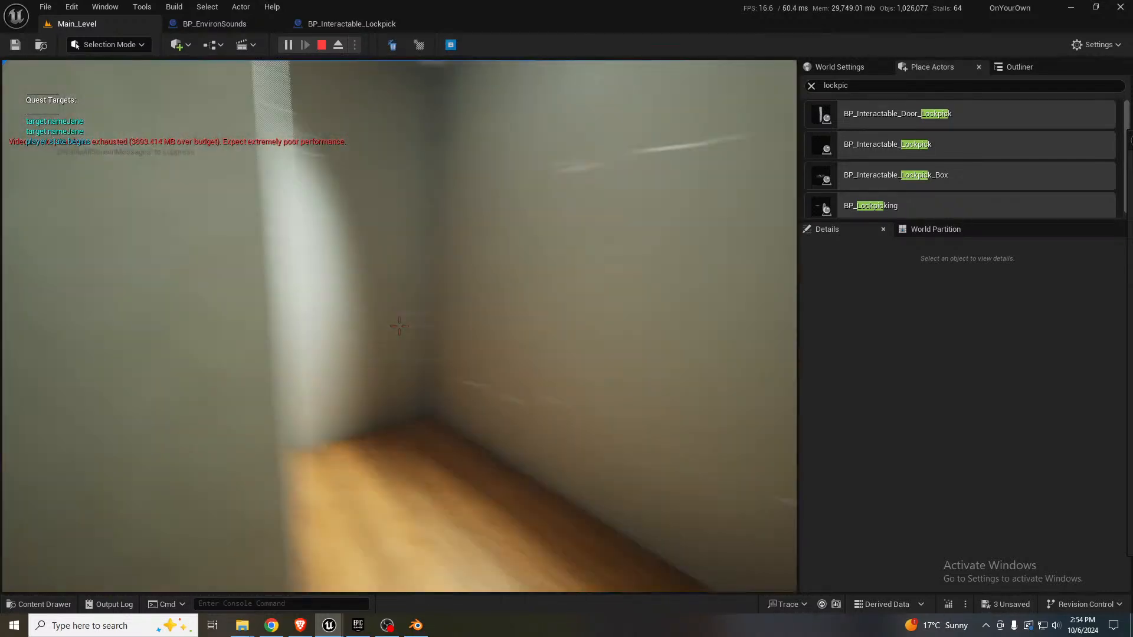
key(w)
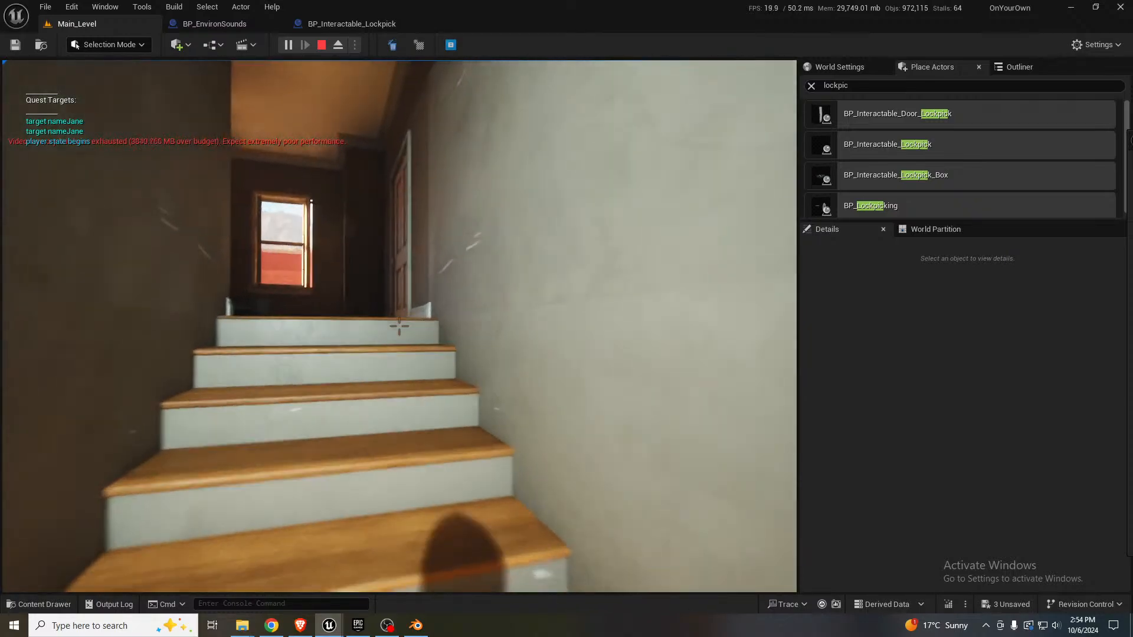
key(w)
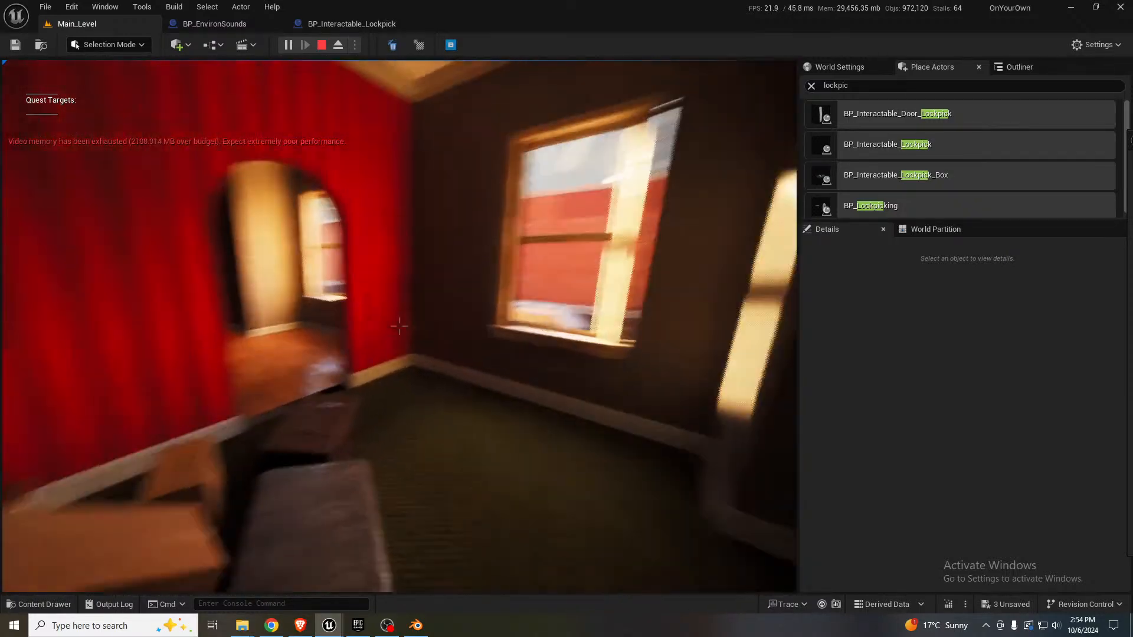
key(w)
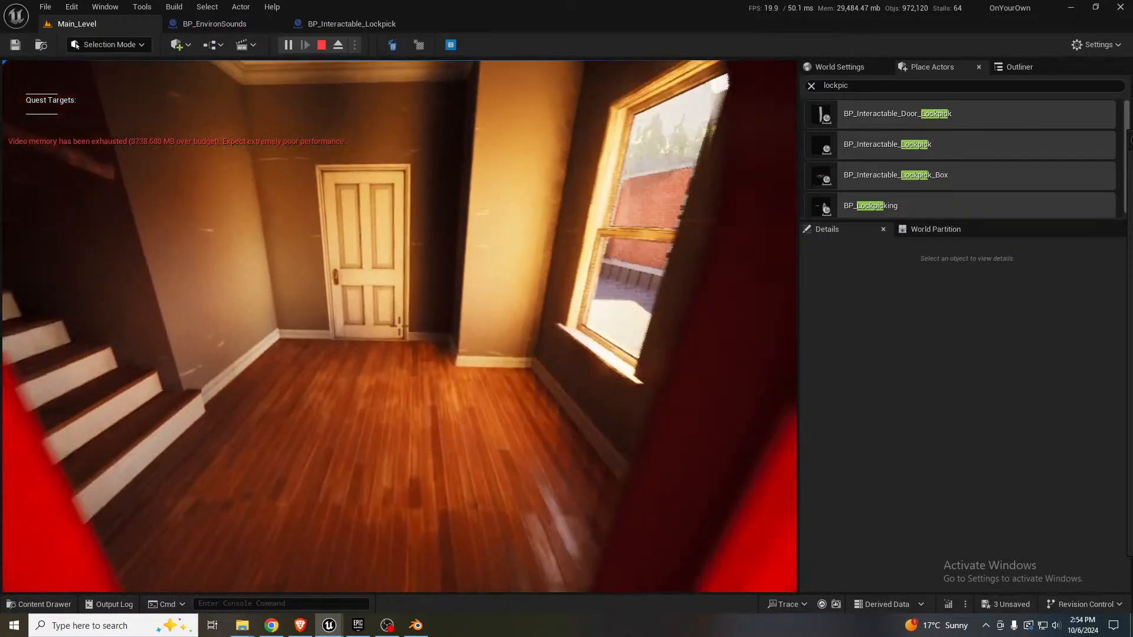
key(w)
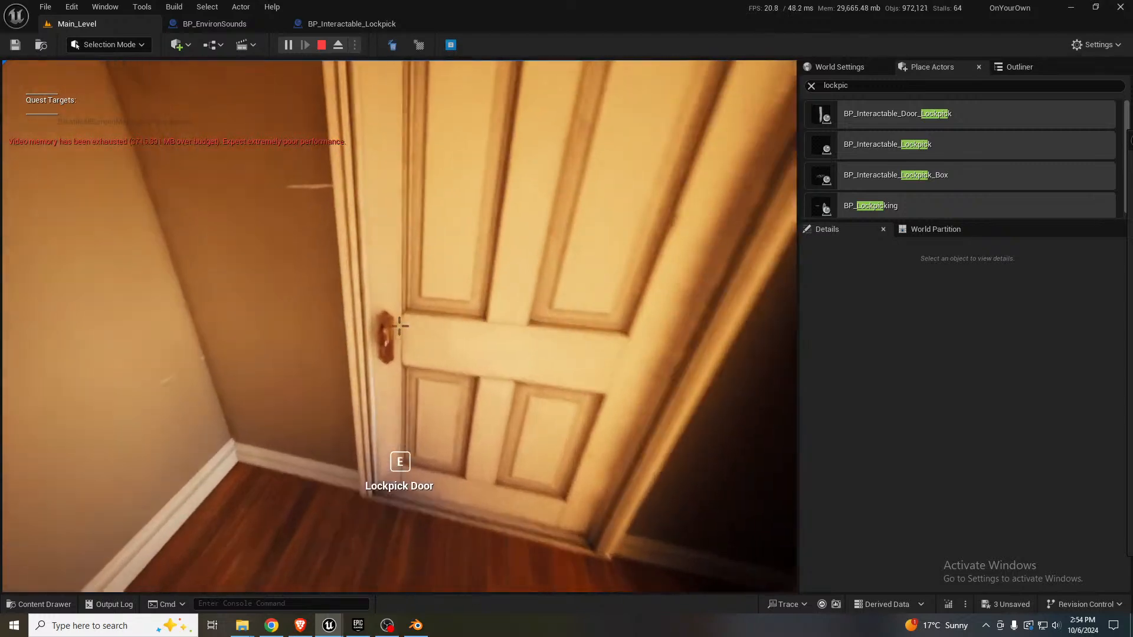
key(e)
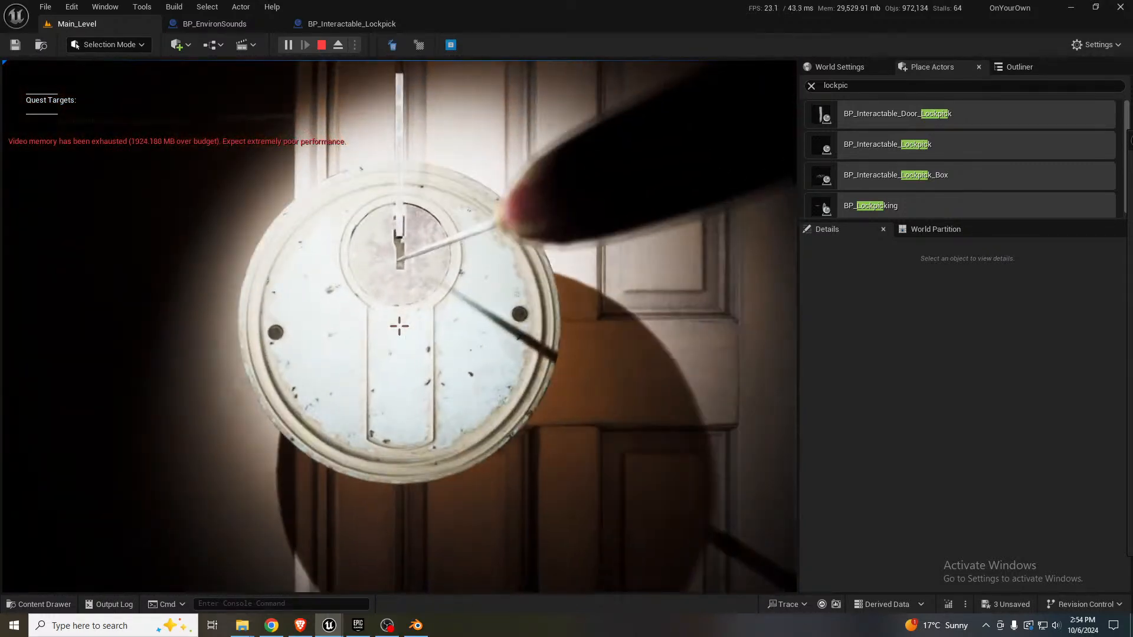
key(Escape)
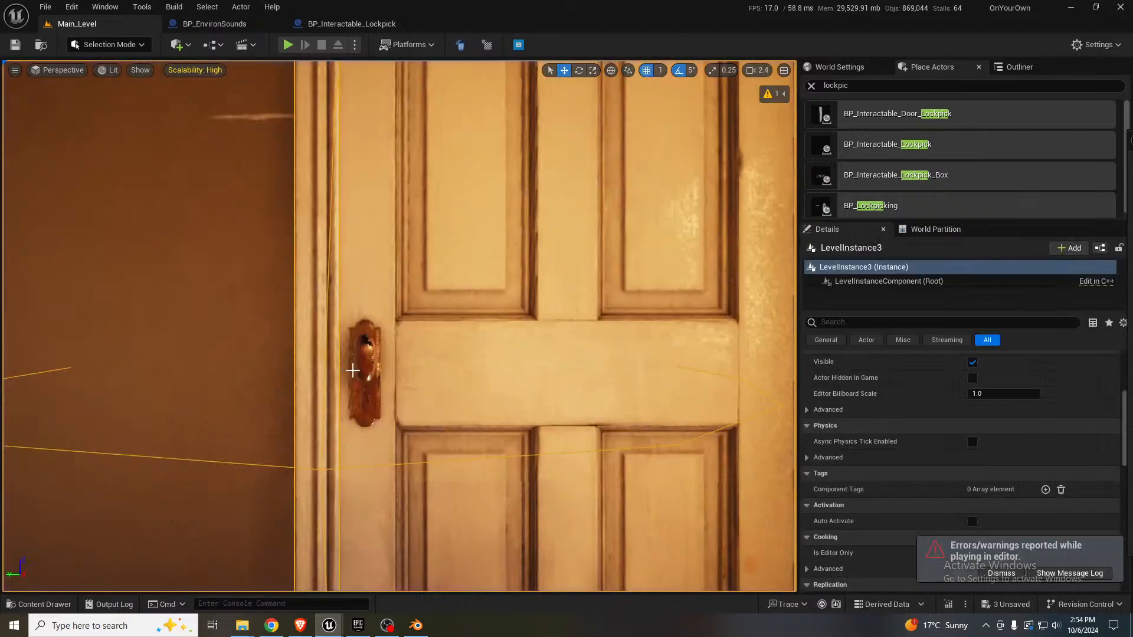
key(s)
right_drag(399, 326, 428, 349)
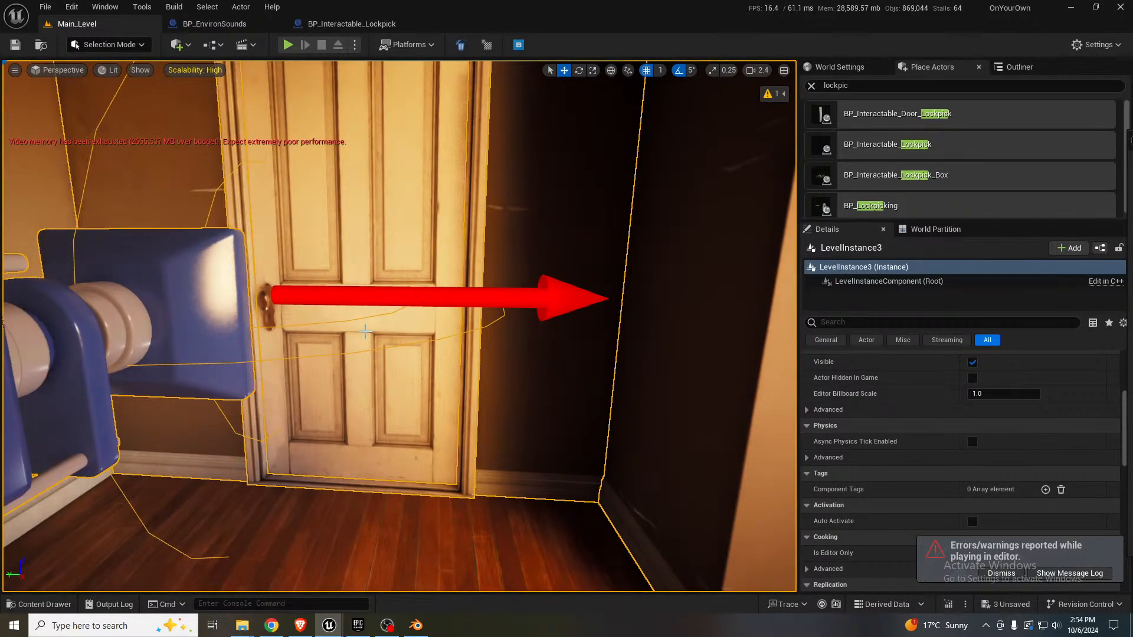
key(Delete)
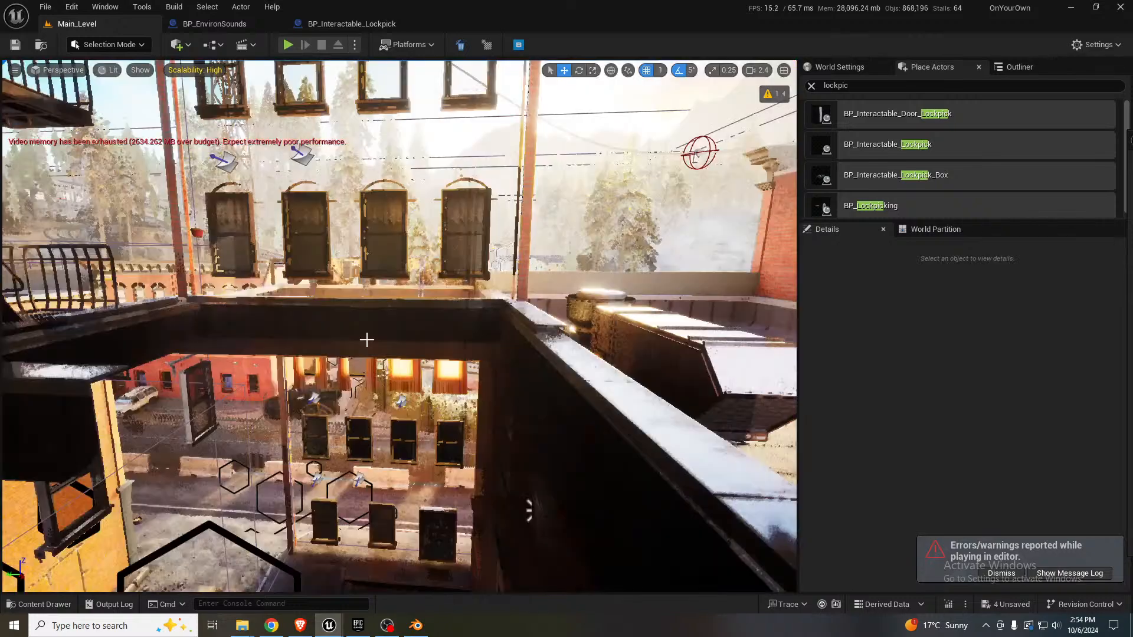
key(ctrl+z)
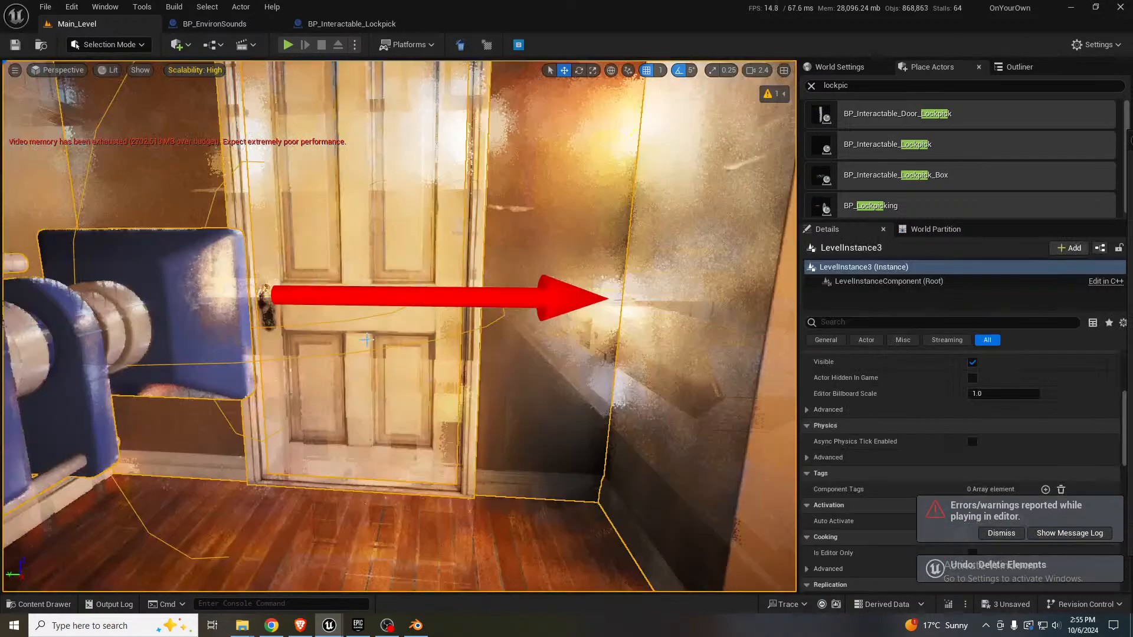
- Open the hotel level instance for editing and delete the copied lockpickable door from the number 1 doorway, leaving its frame
scroll(1038, 405, up, 2)
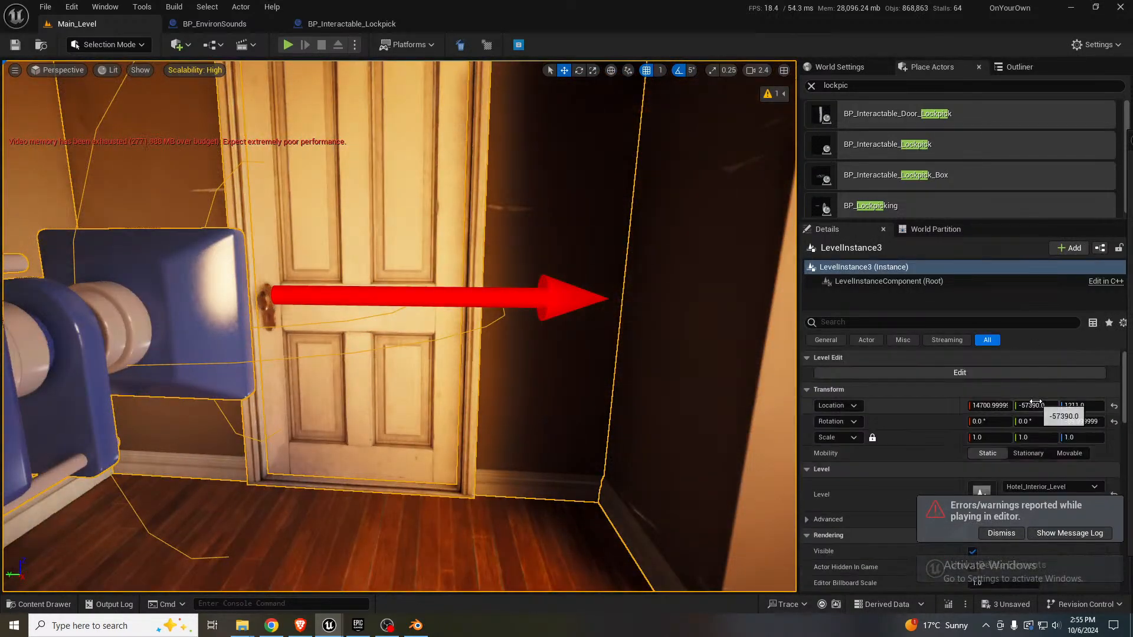
click(960, 377)
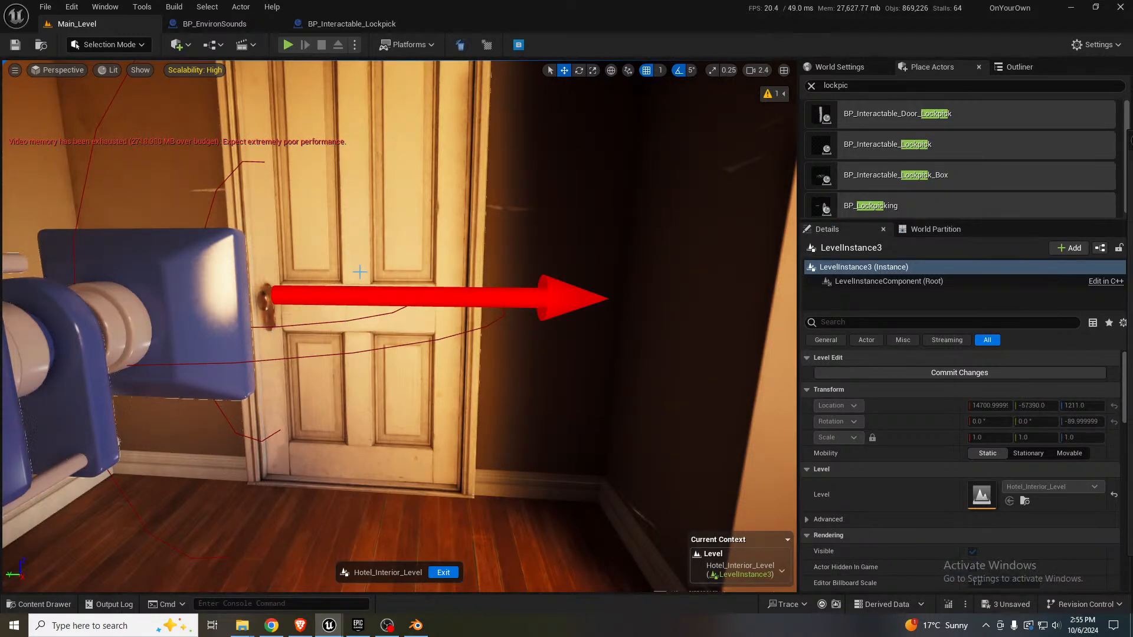
click(342, 318)
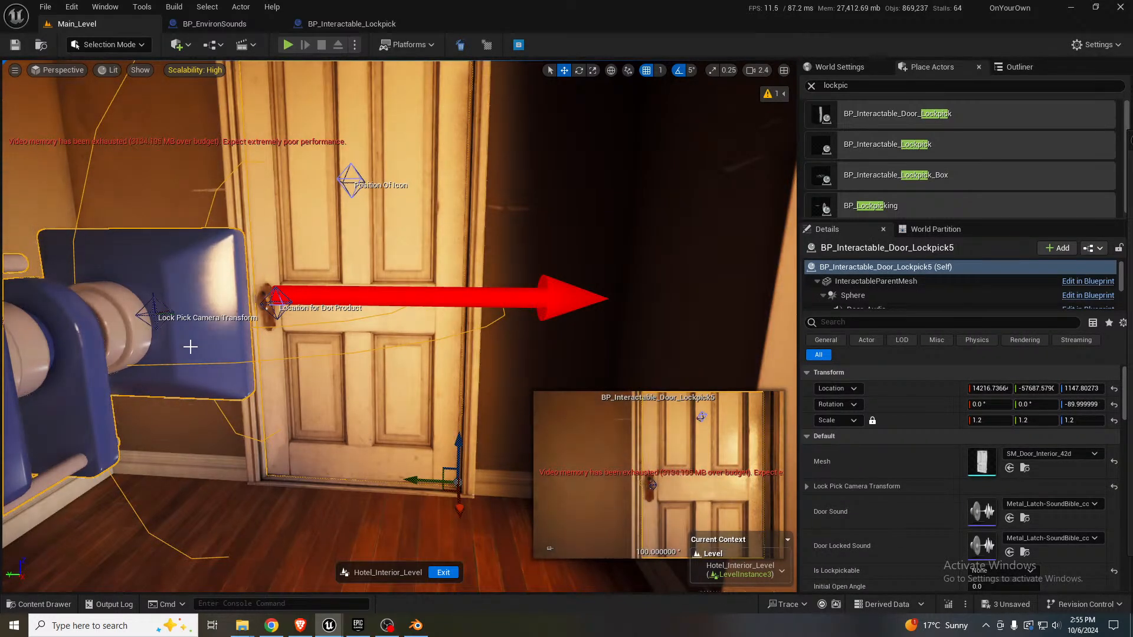
key(Delete)
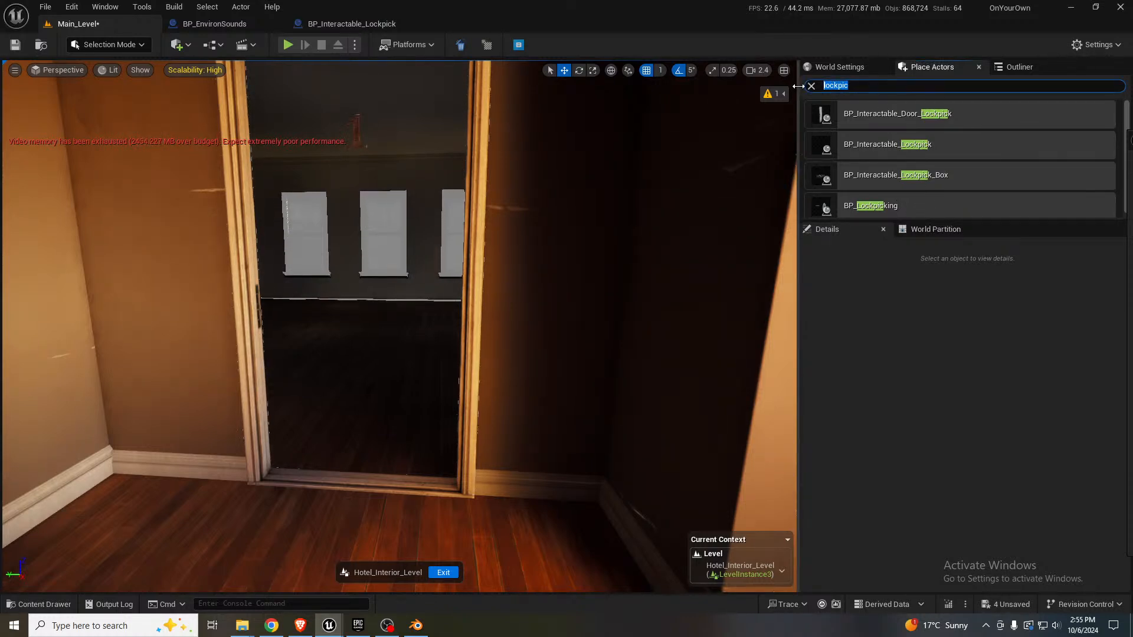
- Find BP_Interactable_MetalDoor with the search "door meta" and place it in the number 1 doorway, at about X 14236, Y -57652, Z 1149
text(oor meta)
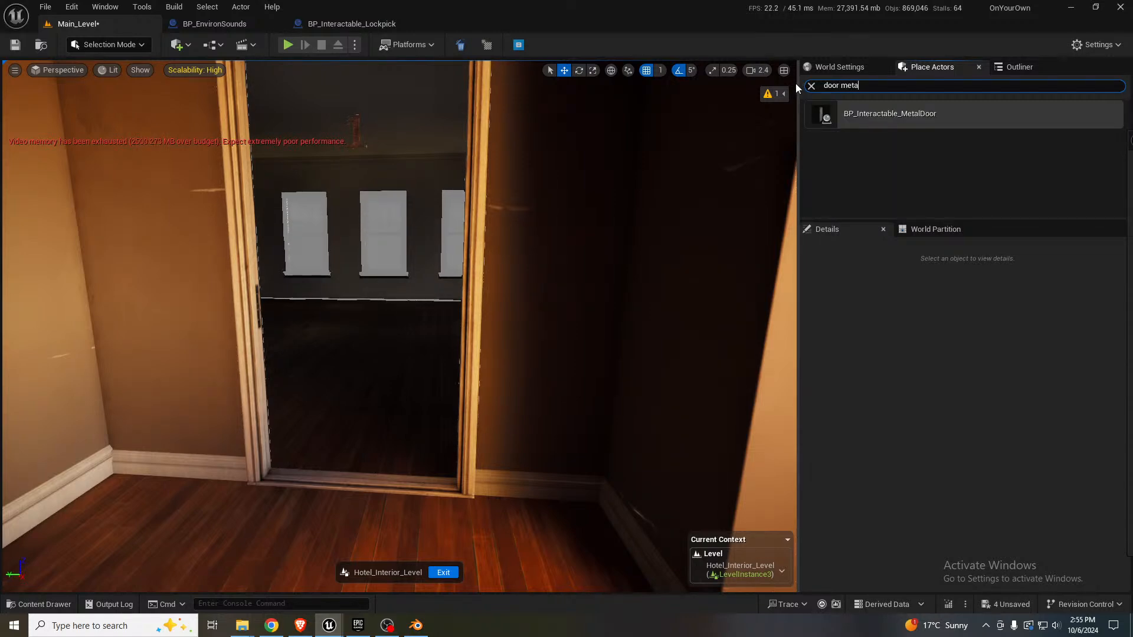
drag(531, 366, 434, 449)
- Examine the mesh, scale and lock settings of the number 2 lockpickable door downstairs as a reference for the new door
key(q)
right_drag(458, 450, 458, 450)
key(q)
right_drag(399, 326, 437, 354)
mouse_move(390, 267)
right_down()
mouse_move(407, 242)
mouse_move(389, 247)
right_up()
click(389, 266)
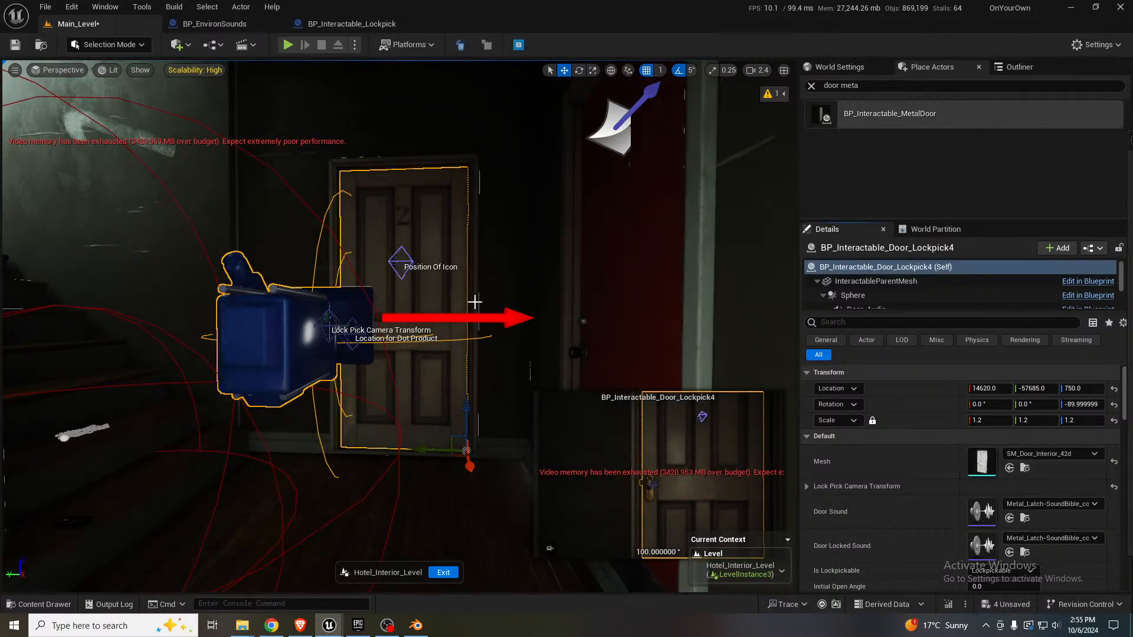
right_drag(422, 291, 426, 260)
key(w)
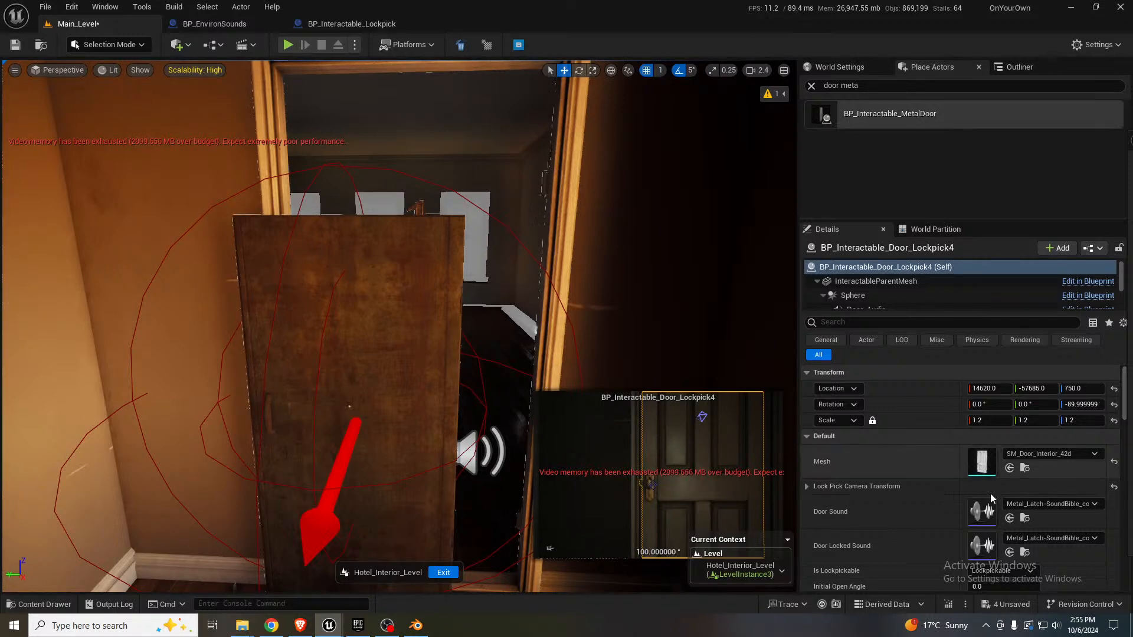
scroll(1014, 515, down, 2)
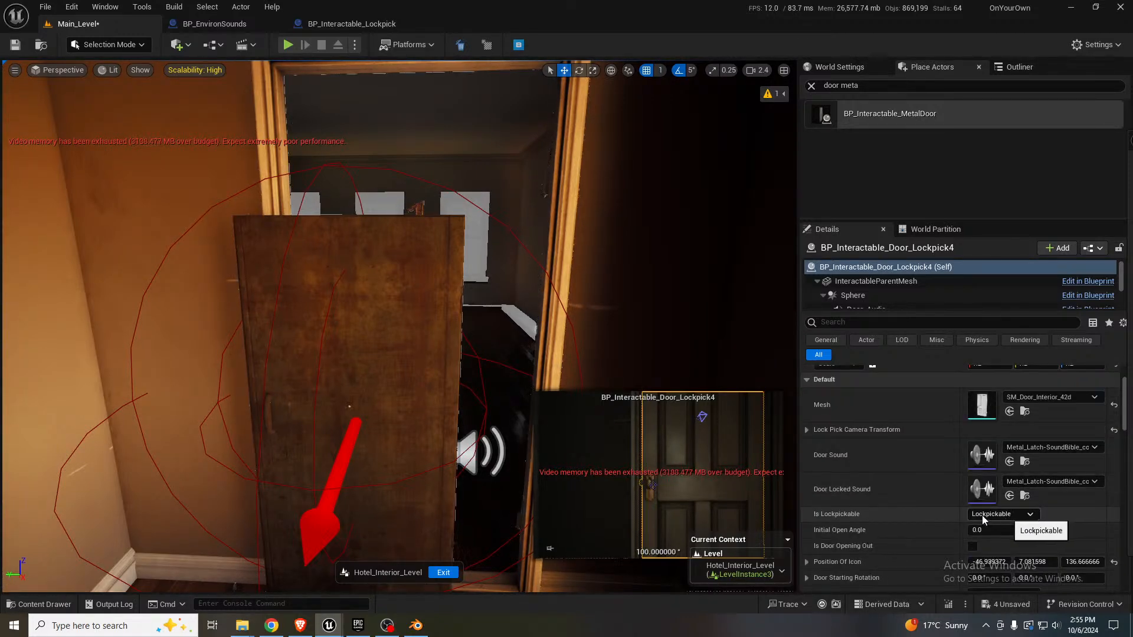
scroll(997, 511, down, 3)
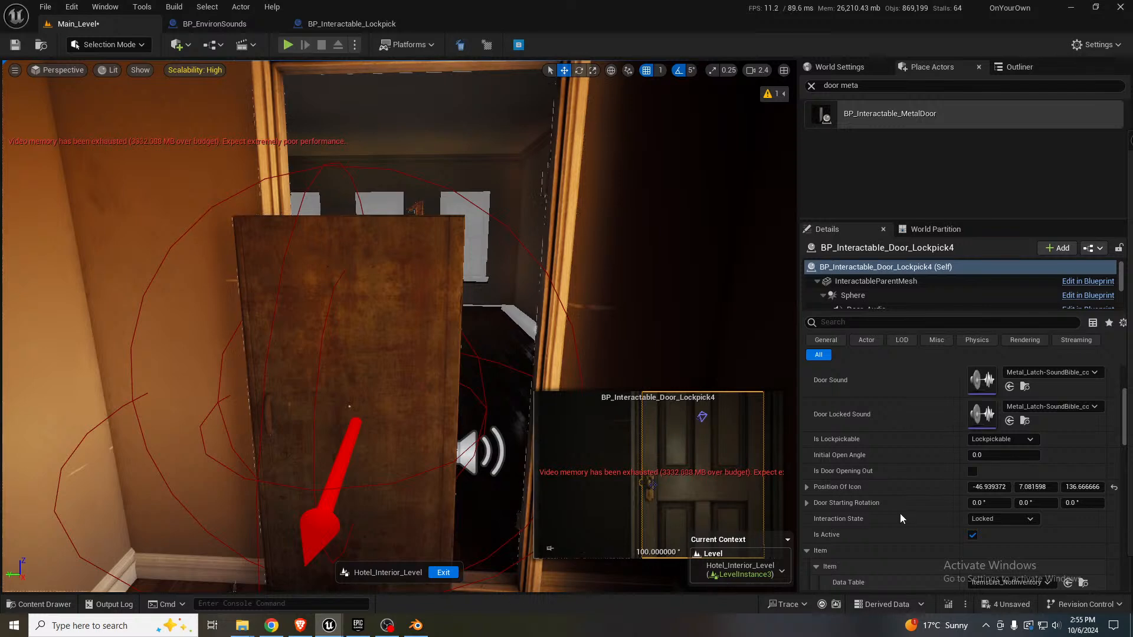
- Assign the SM_Door_Interior_42d mesh to the newly placed metal door
click(405, 338)
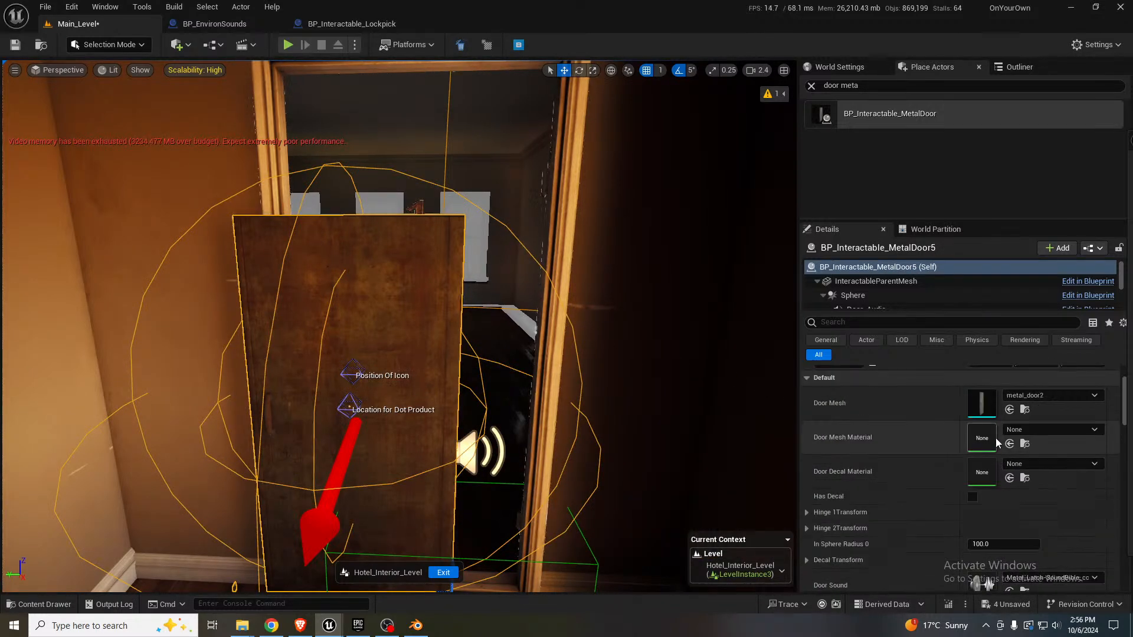
scroll(996, 437, up, 2)
click(1009, 469)
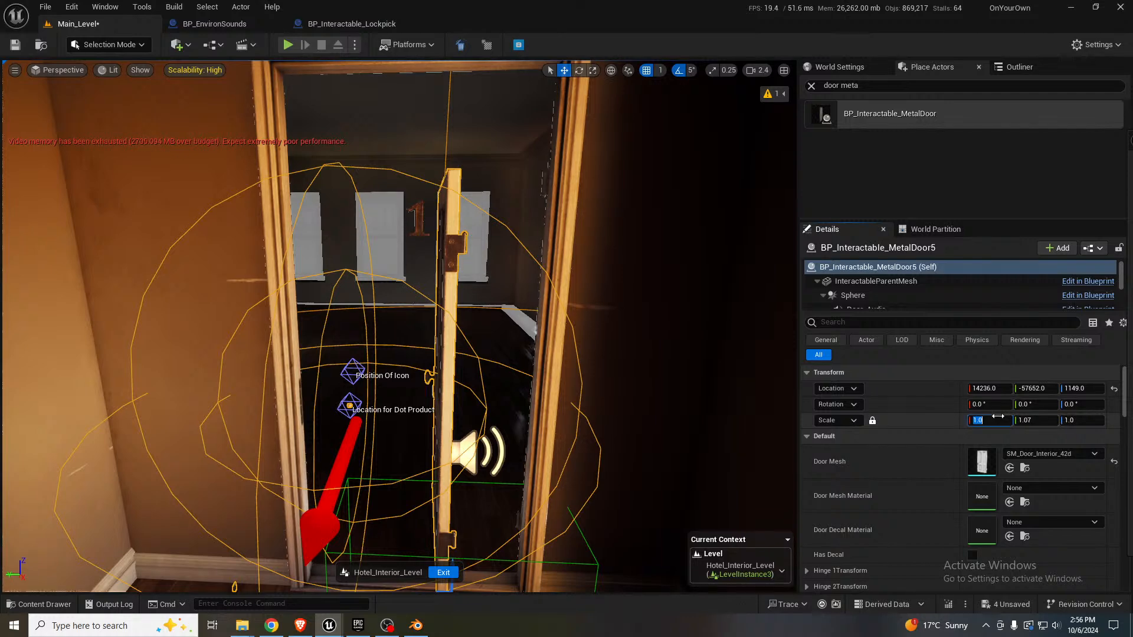
- Even out the new door's scale by setting Y to 1.0, and scale it uniformly to 1.2
click(1046, 421)
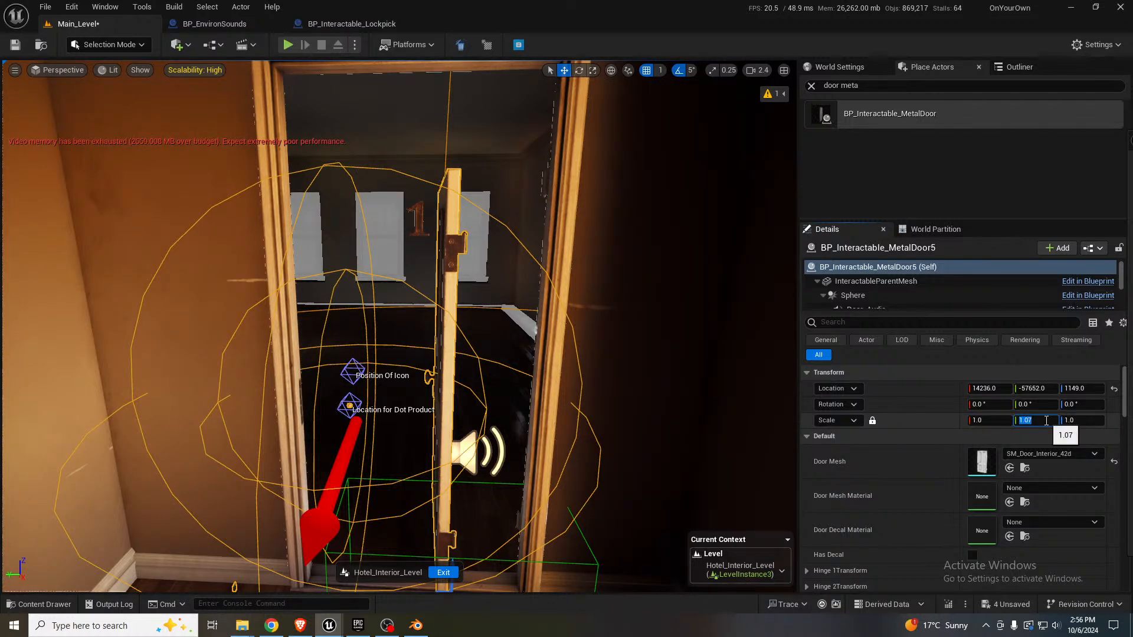
click(872, 420)
click(1024, 421)
text(1)
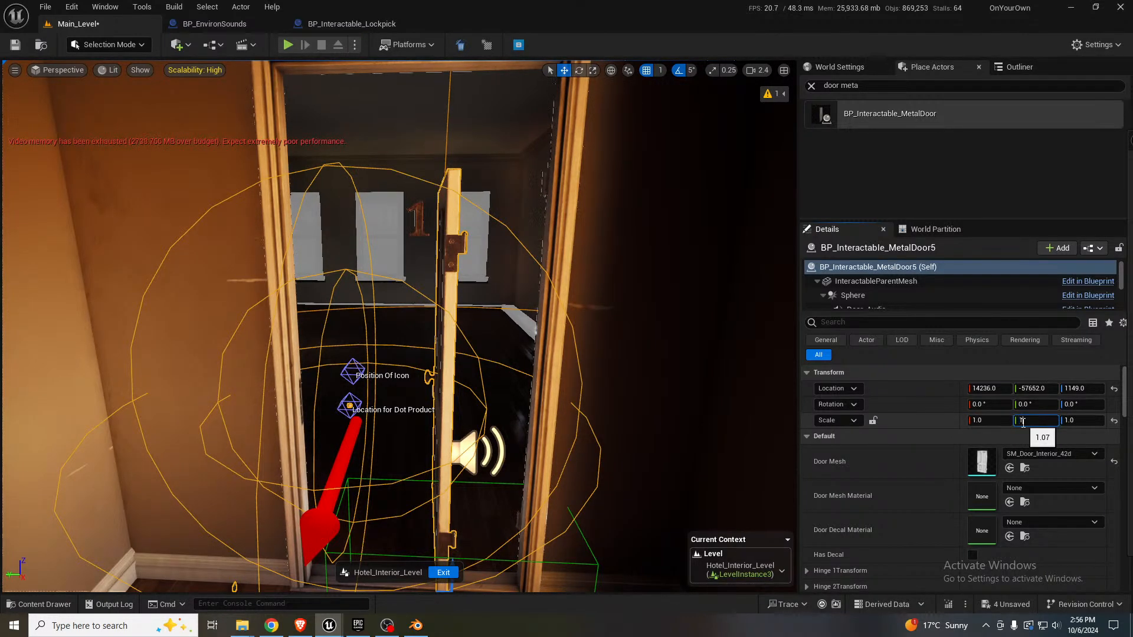
key(Return)
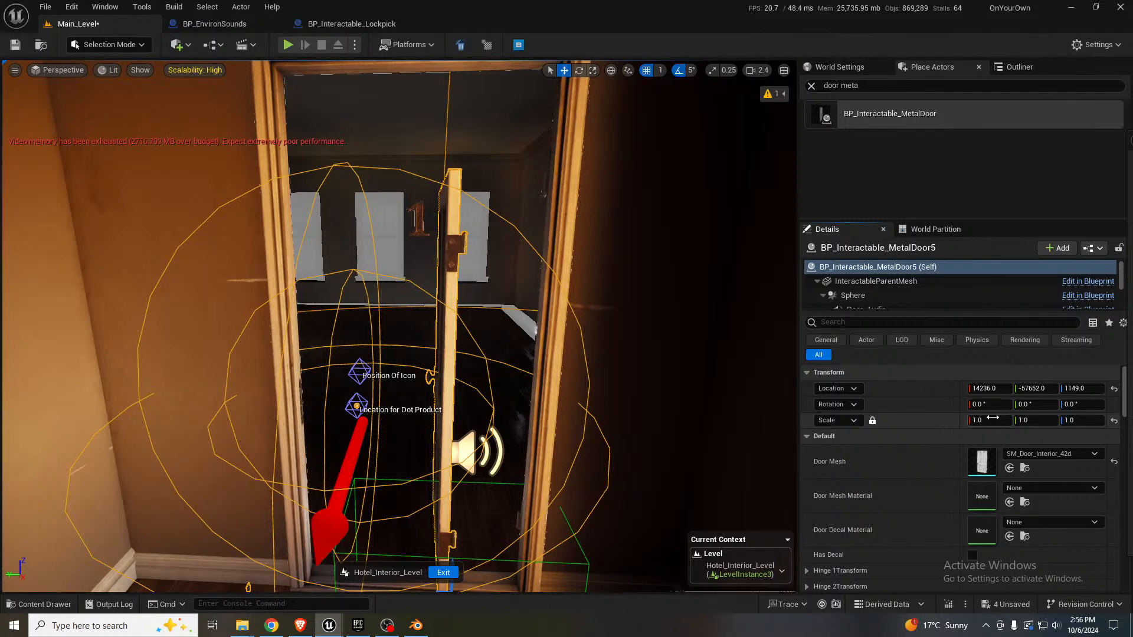
click(993, 419)
text(1.2)
key(Return)
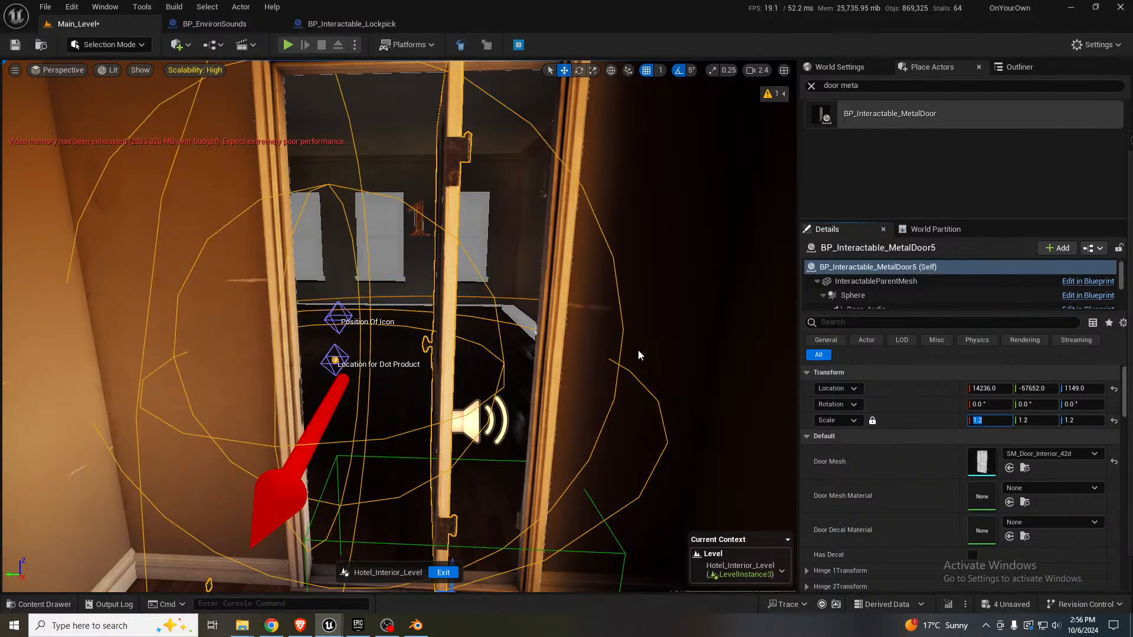
- Rotate the new interior door to about -90° around Z
right_drag(493, 436, 493, 472)
key(e)
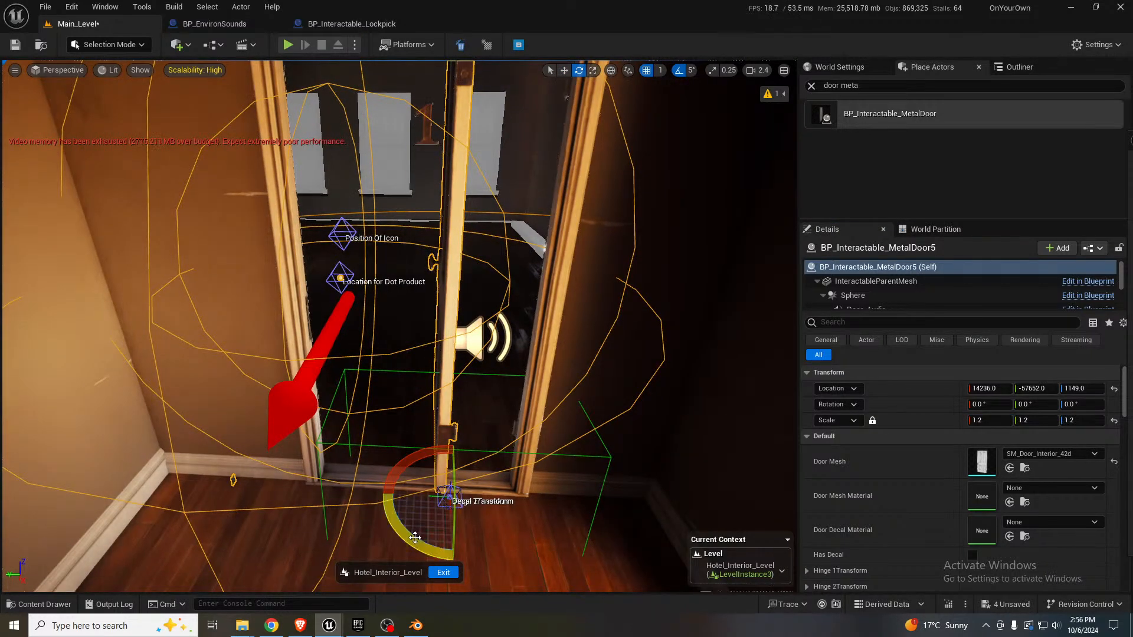
drag(415, 537, 533, 539)
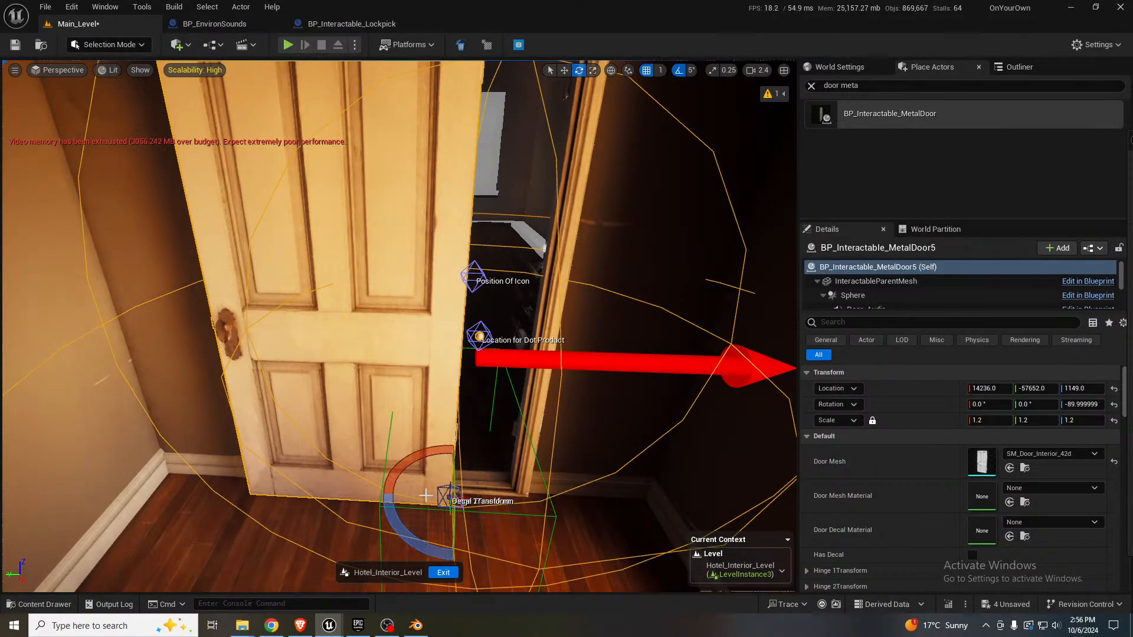
- Fit the rotated door into the number 1 door frame, at about X 14216, Y -57687
right_drag(532, 538, 460, 551)
key(a)
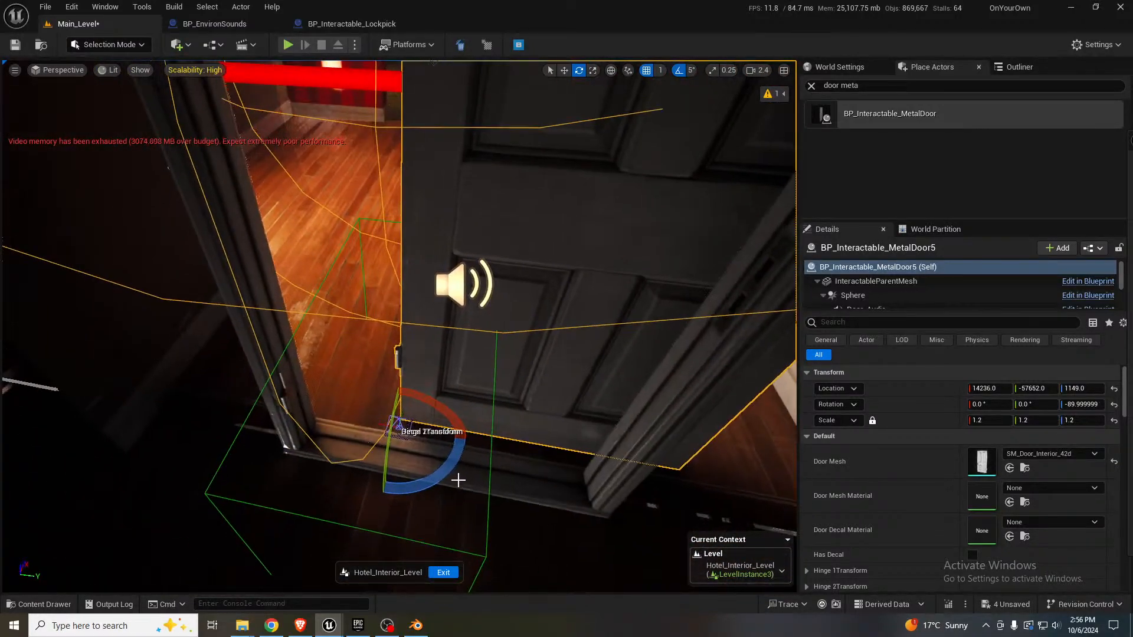
key(w)
drag(399, 426, 323, 443)
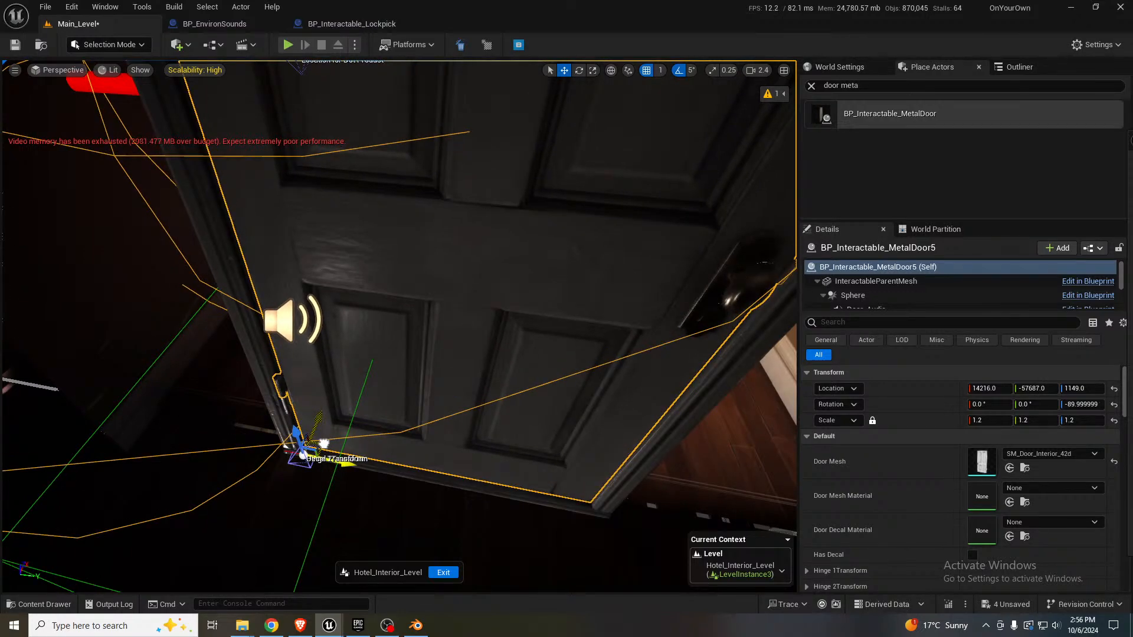
right_drag(323, 443, 153, 378)
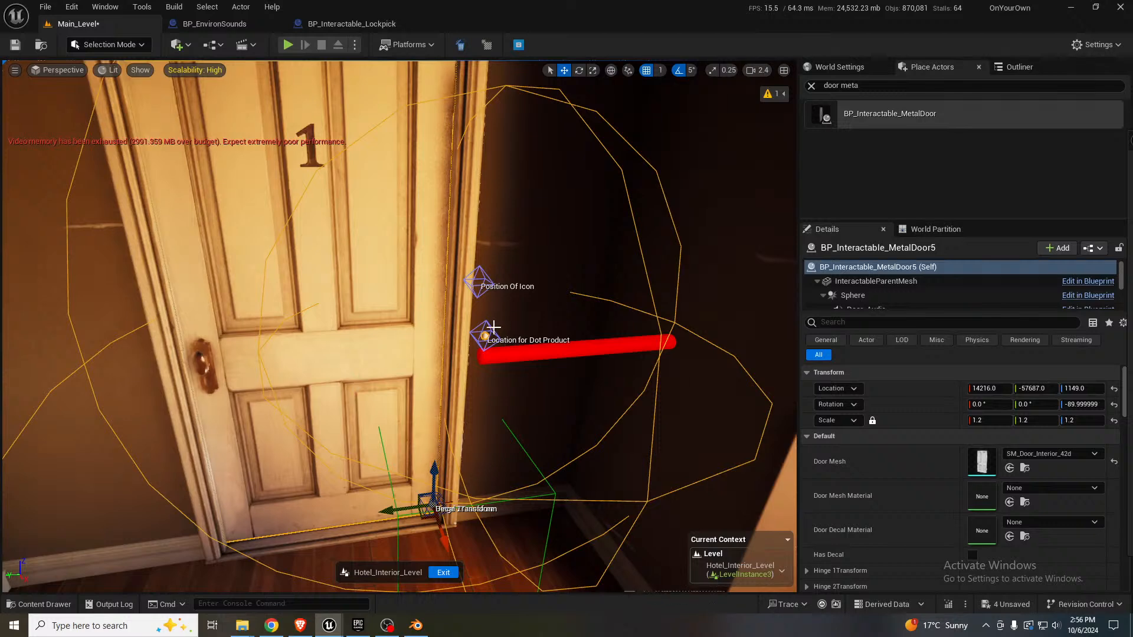
- Move the Location for Dot Product marker onto the door handle and the Position Of Icon marker to the upper middle of the door
click(484, 337)
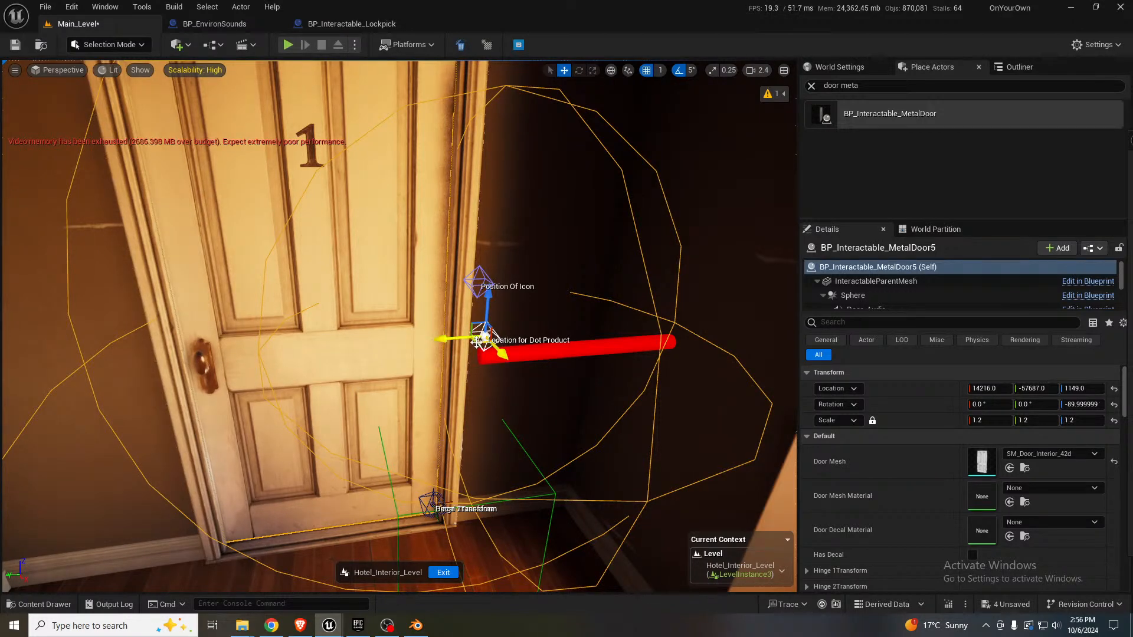
drag(477, 341, 193, 362)
click(482, 278)
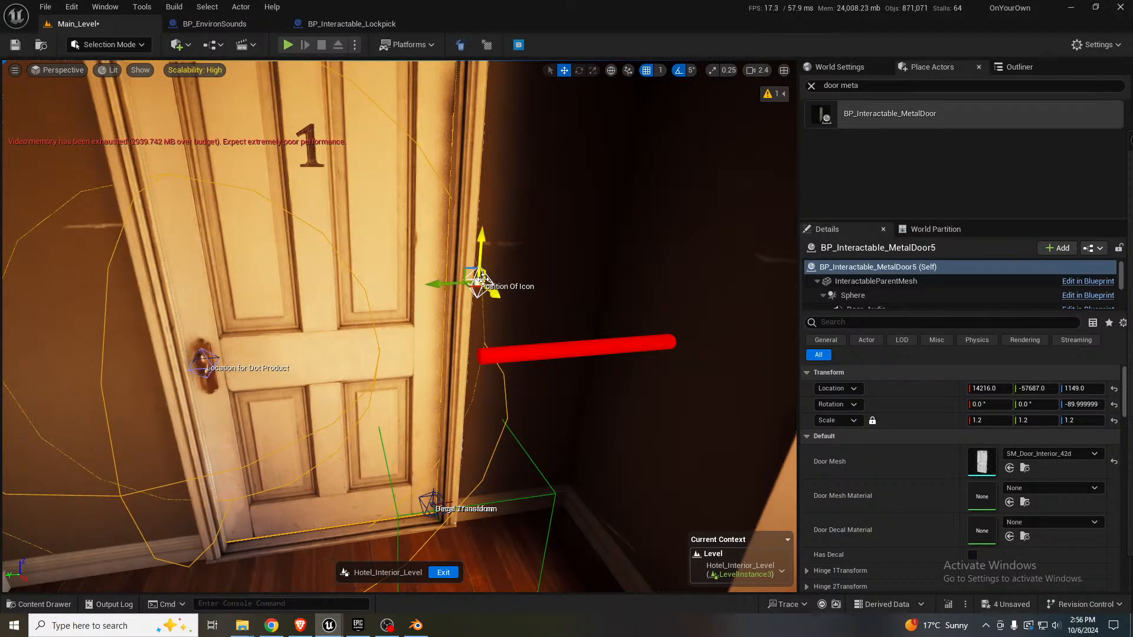
drag(477, 282, 304, 268)
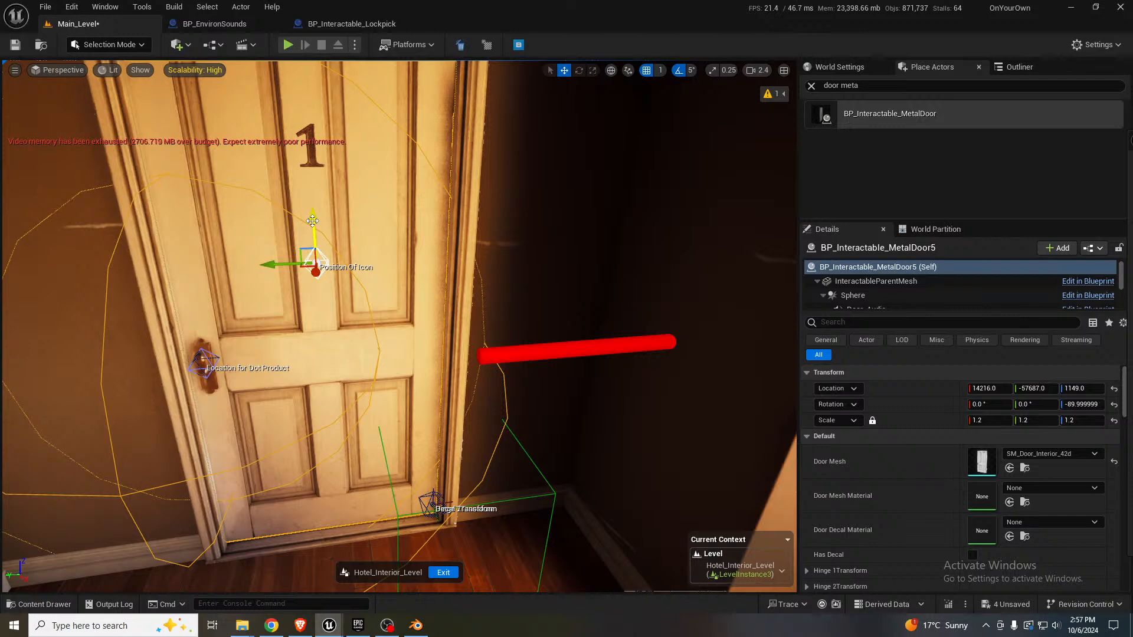
- Exit editing of Hotel_Interior_Level and save its changes
right_drag(363, 338, 327, 364)
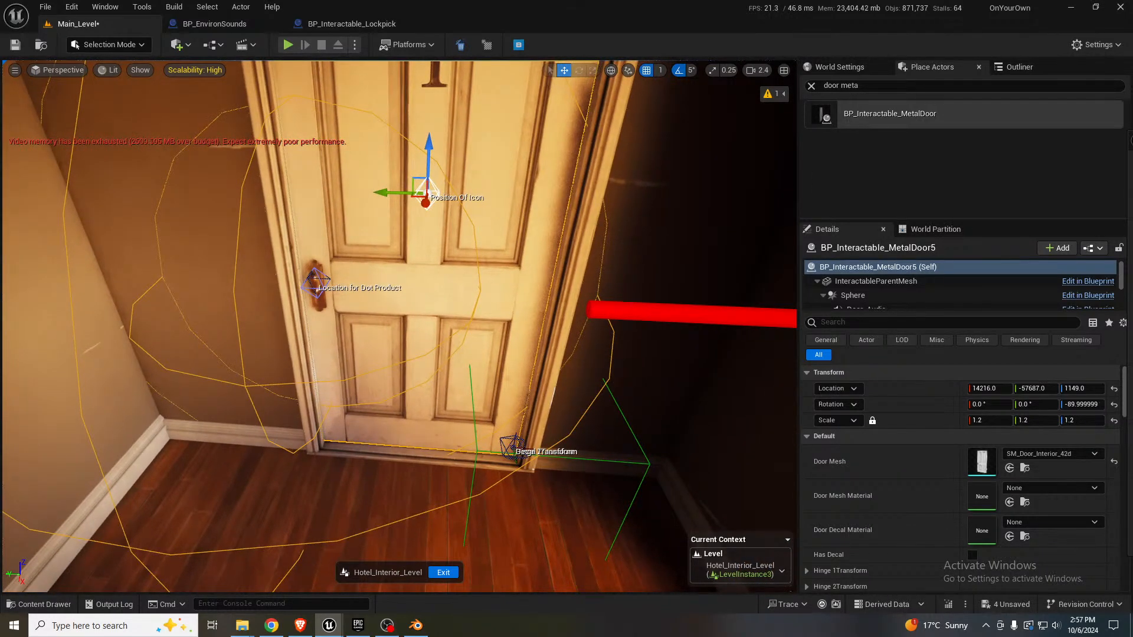
click(443, 573)
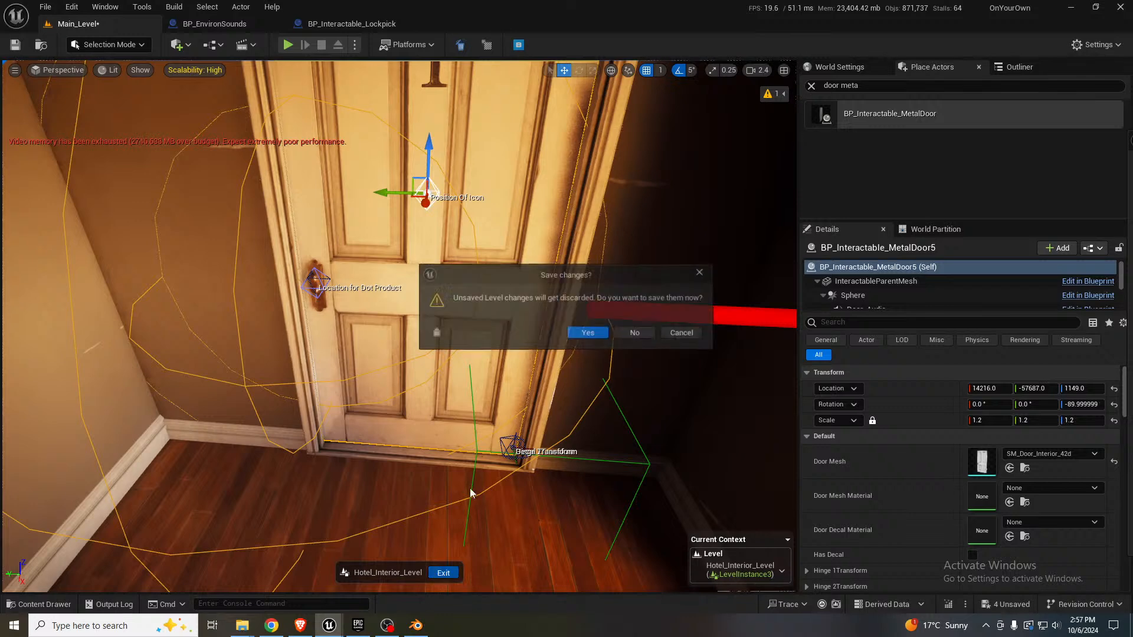
click(597, 334)
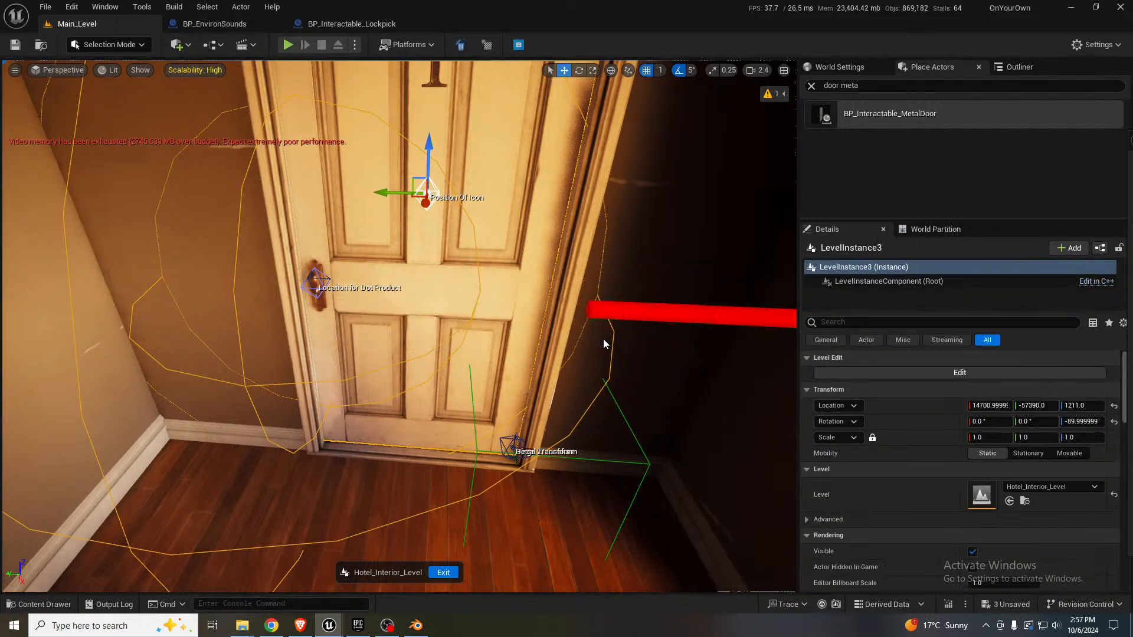
- Reopen the hotel level instance for editing and set the number 1 door's Interaction State to Locked
click(947, 372)
click(431, 233)
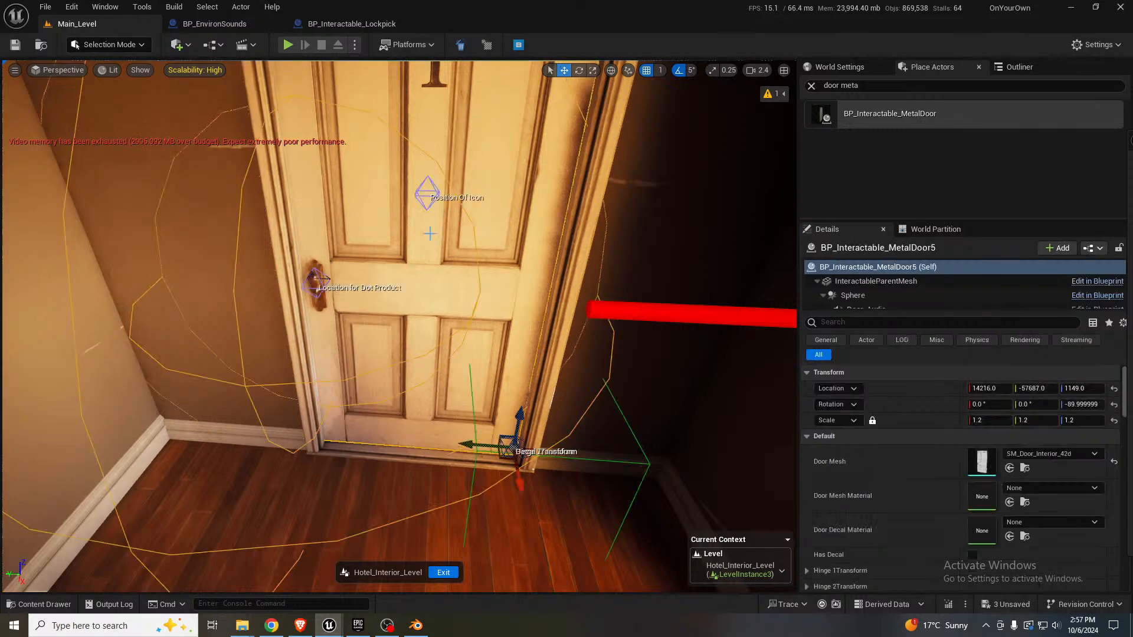
scroll(940, 479, down, 5)
scroll(939, 479, down, 5)
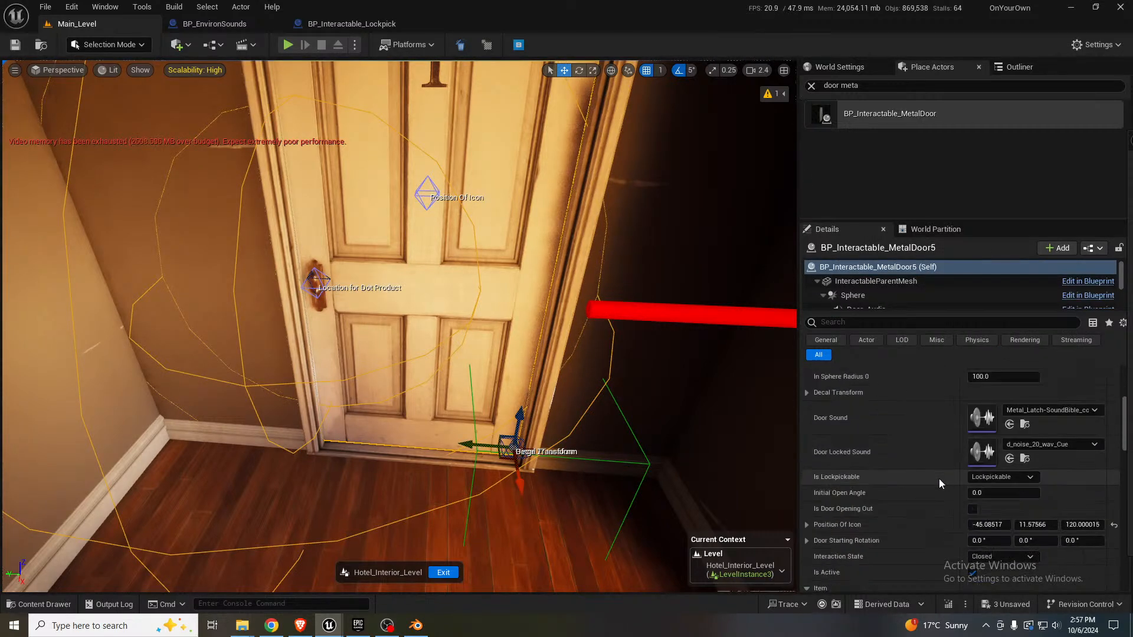
click(1011, 502)
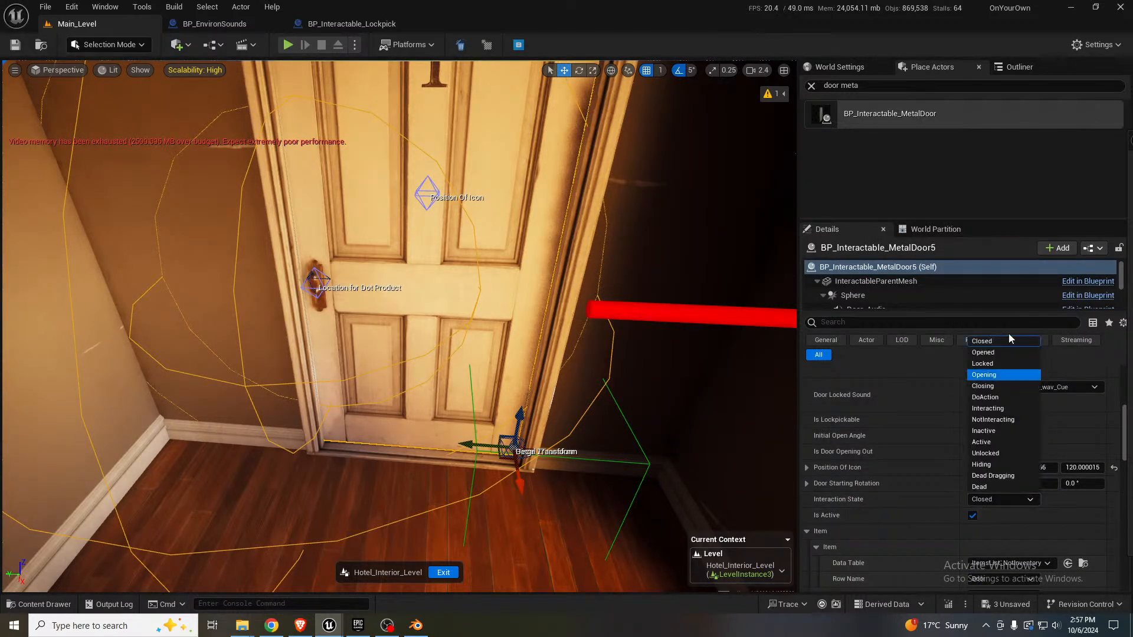
click(994, 361)
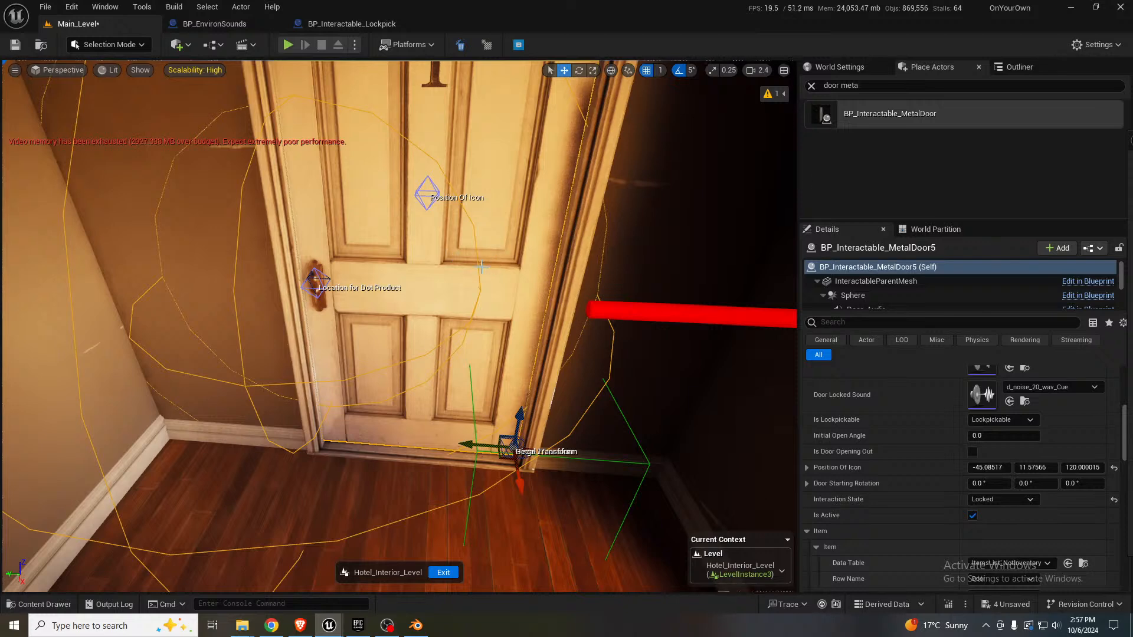
- Save the level changes, start a play session and walk up the stairs to the number 1 door
click(288, 44)
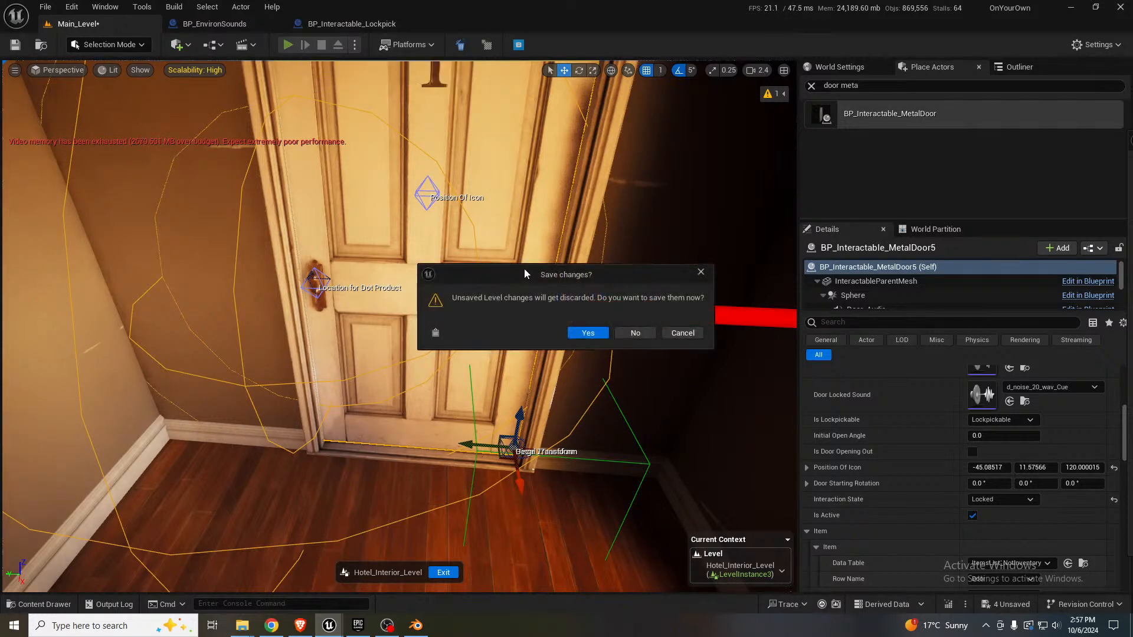
click(588, 333)
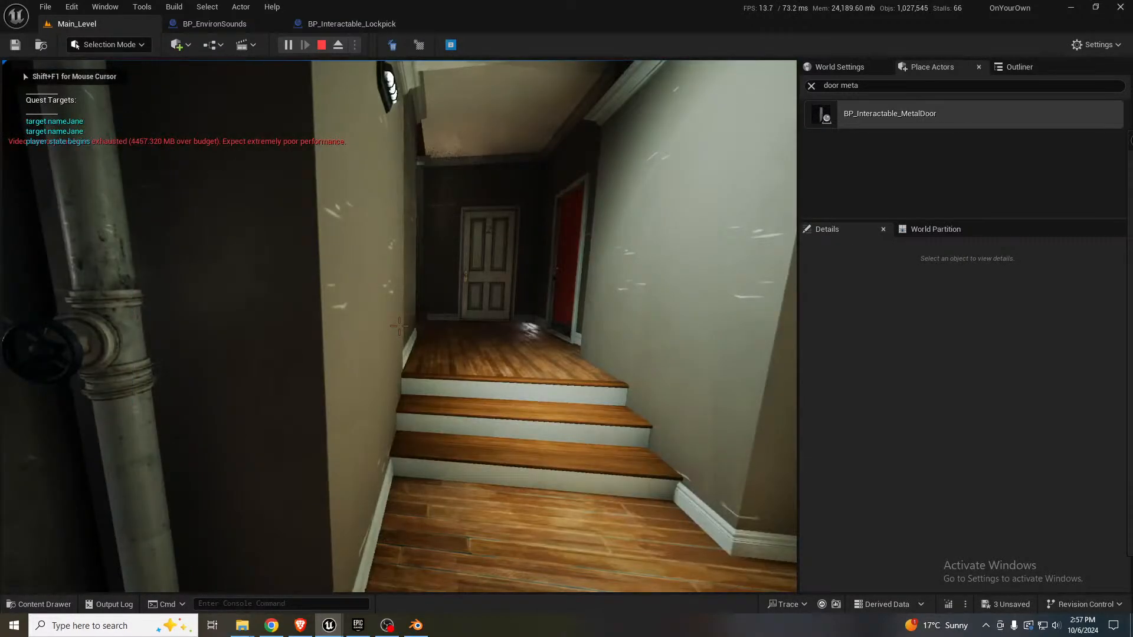
key(w)
key(w)
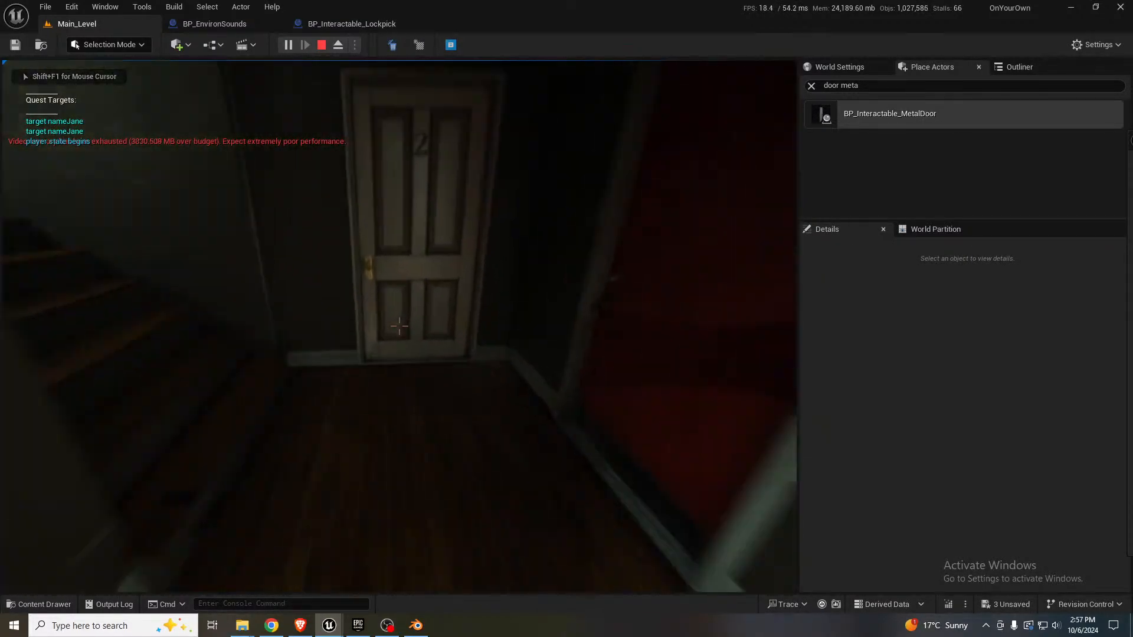
key(w)
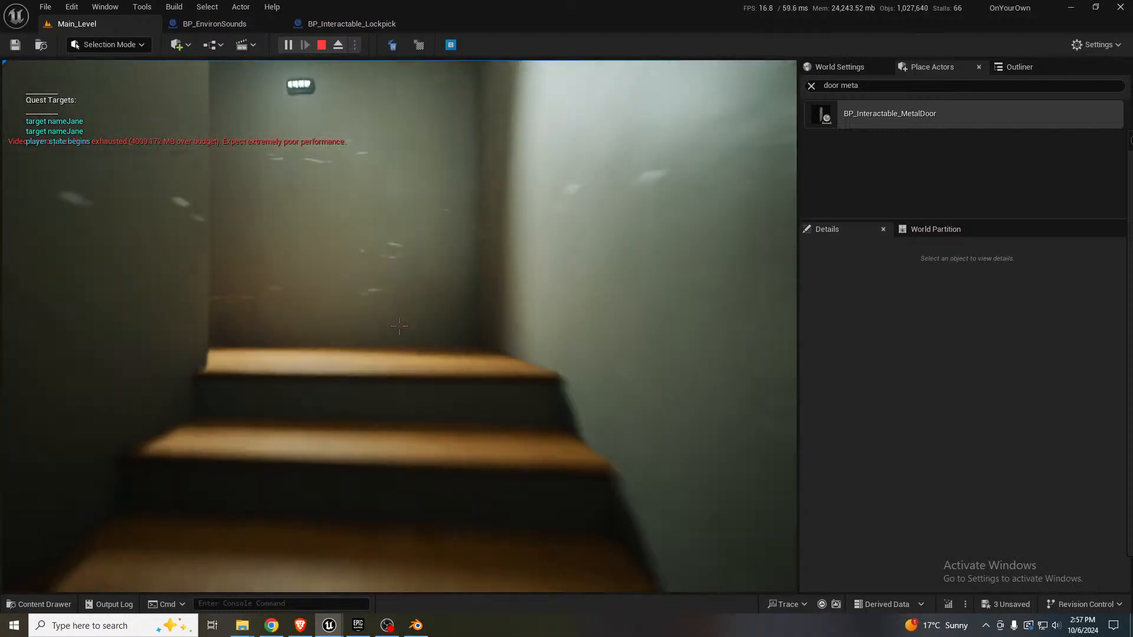
key(w)
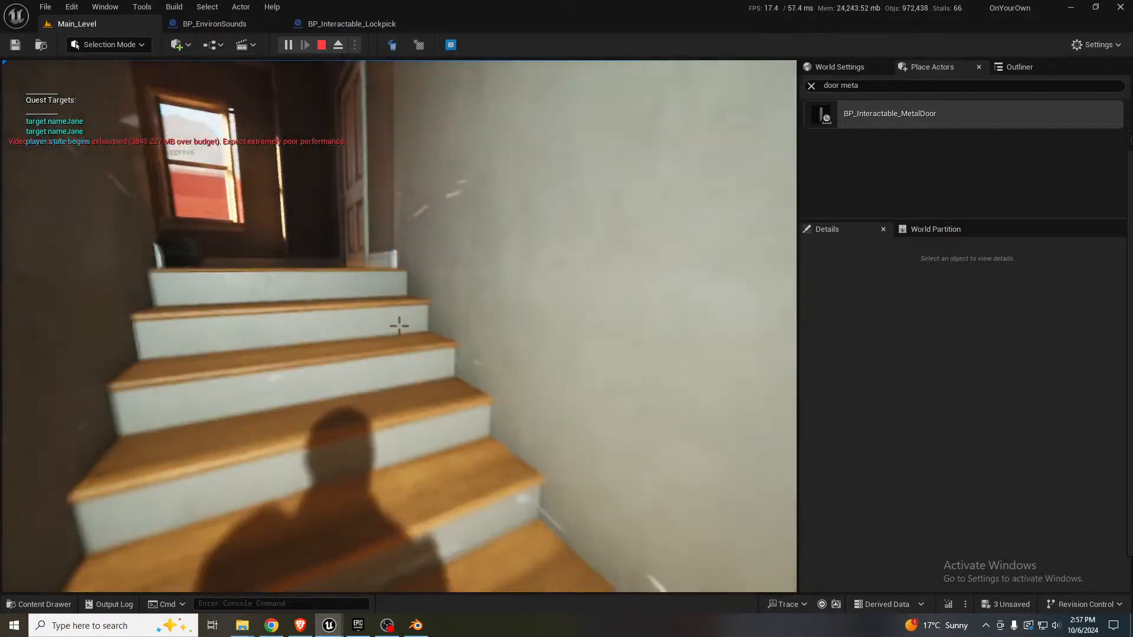
key(w)
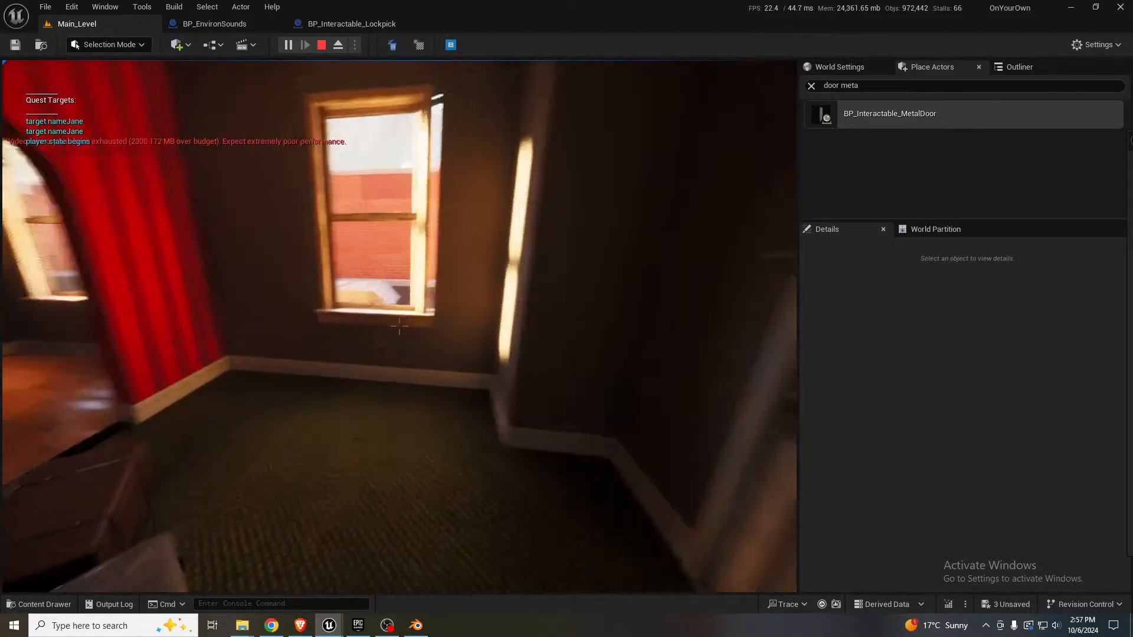
key(w)
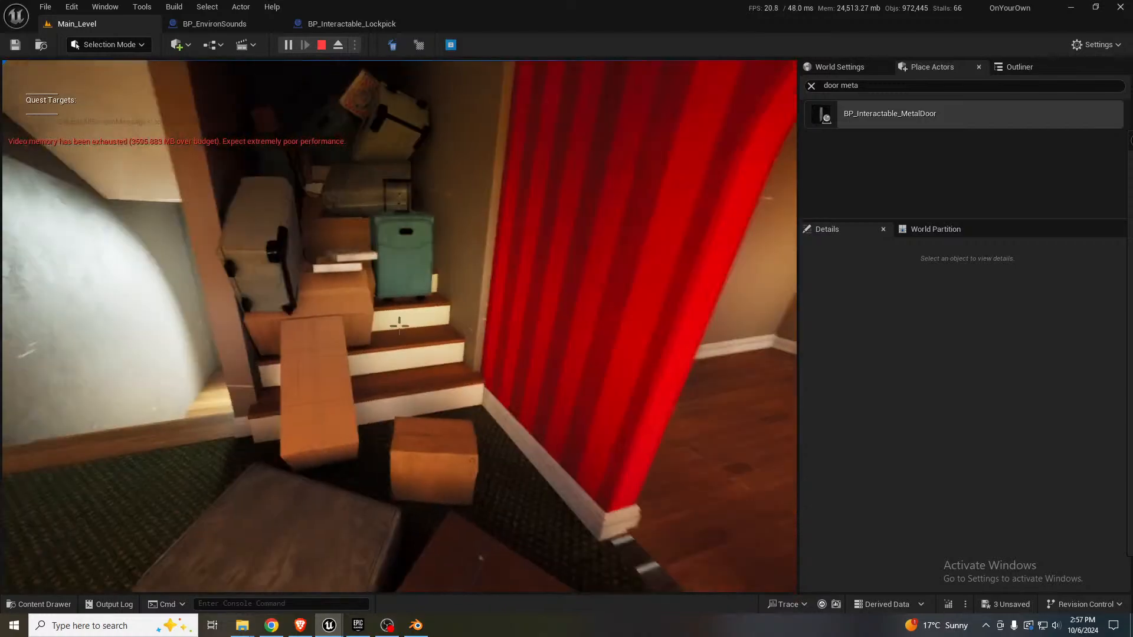
key(w)
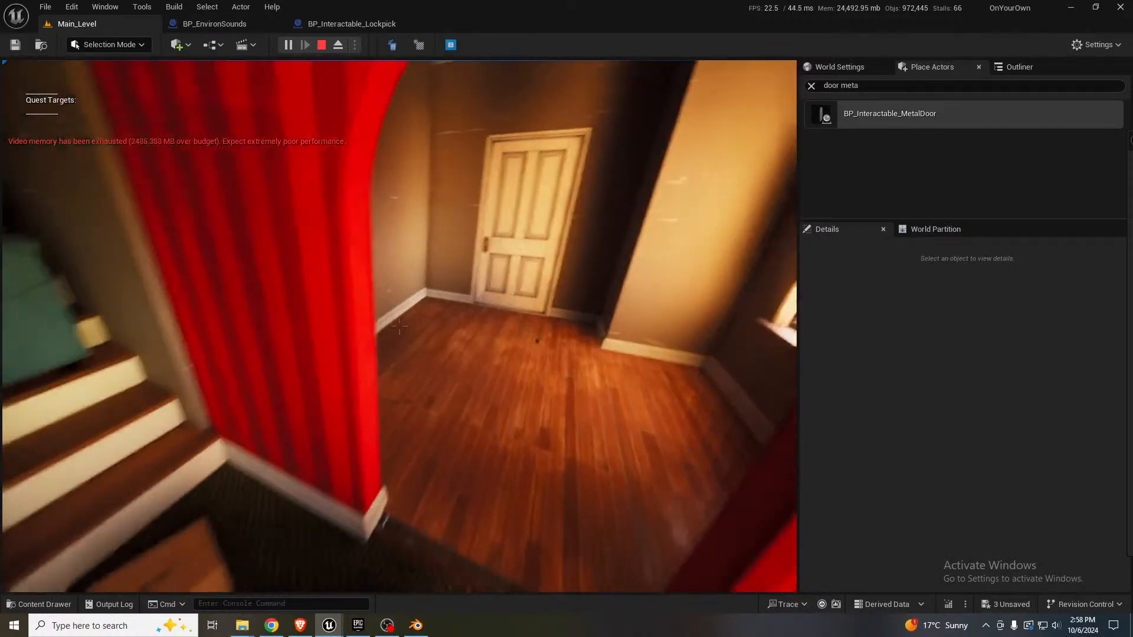
key(w)
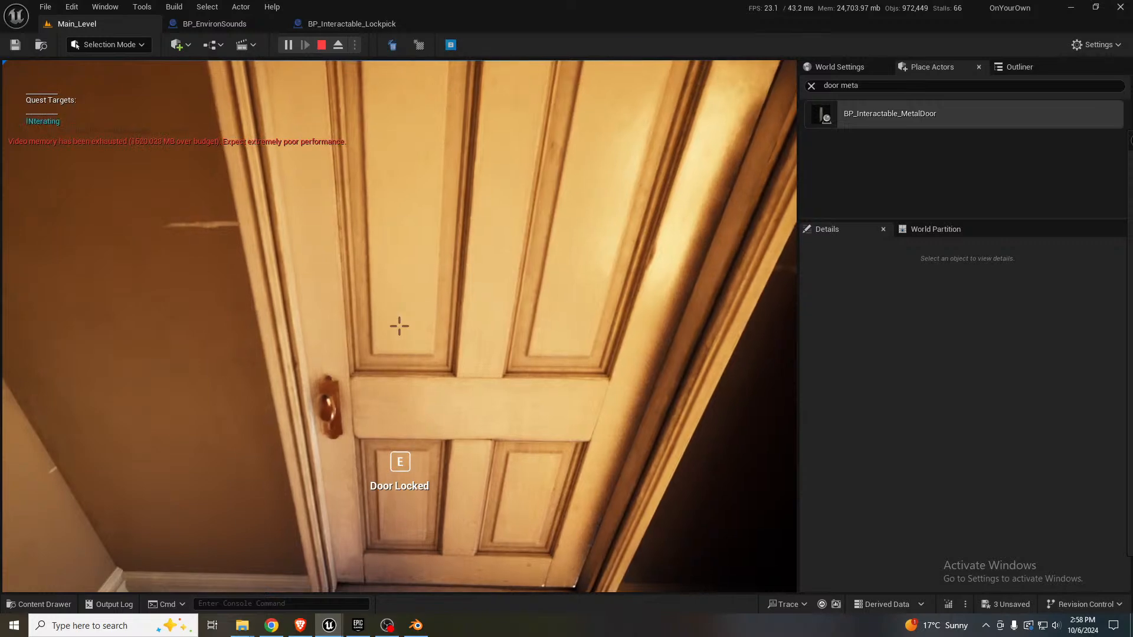
- Test interacting with the locked number 1 door in play, including in full-screen view
key(e)
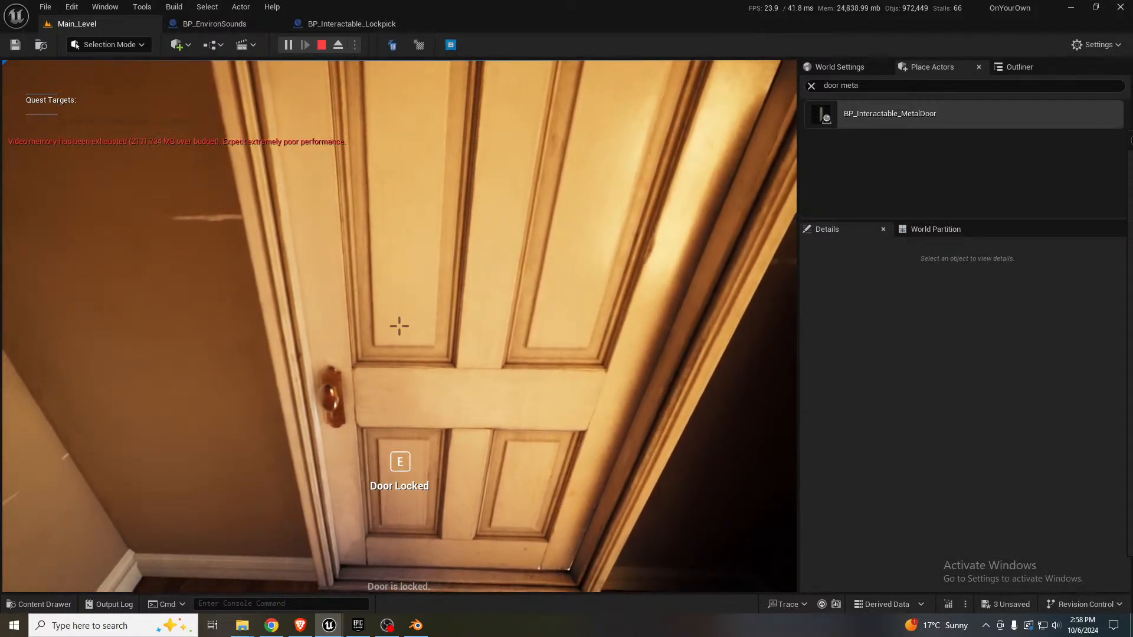
key(F11)
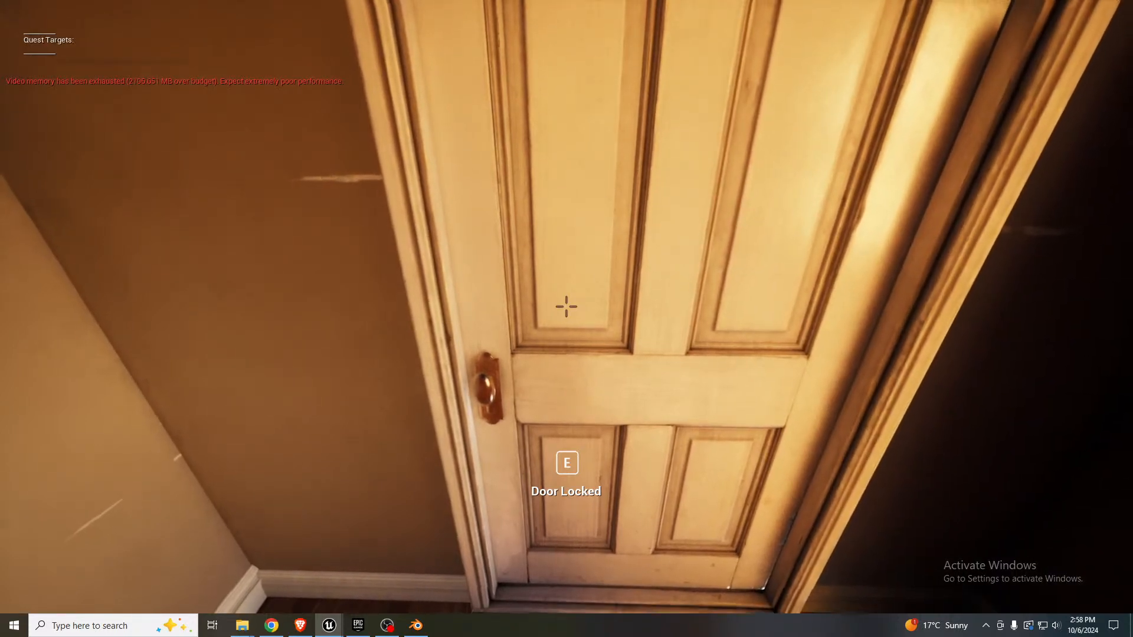
click(567, 306)
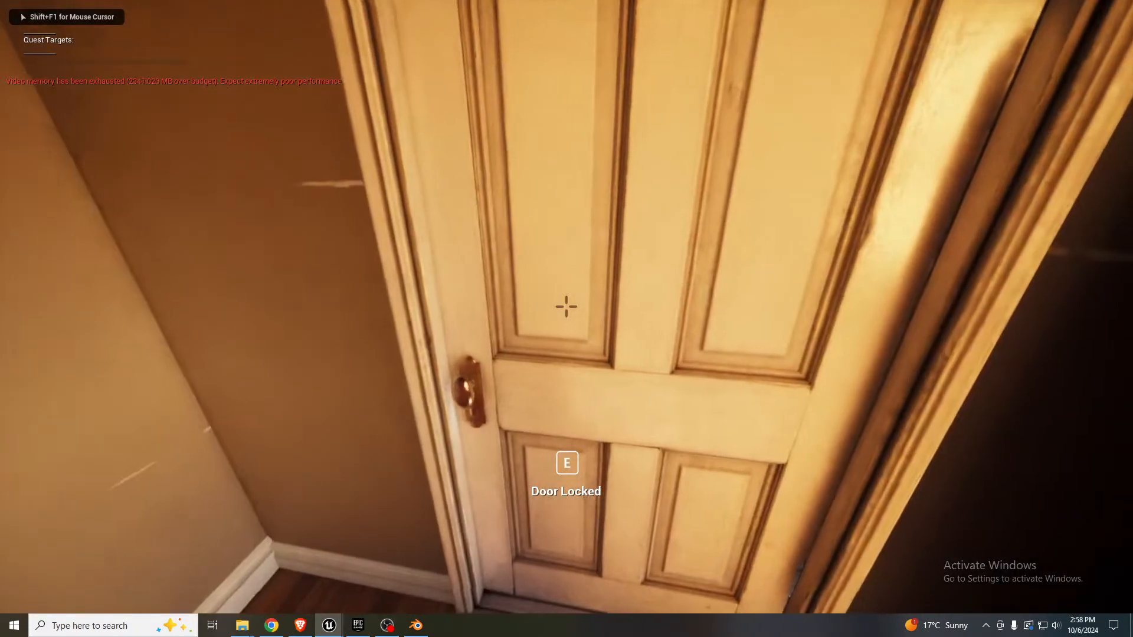
key(e)
key(e)
key(e)
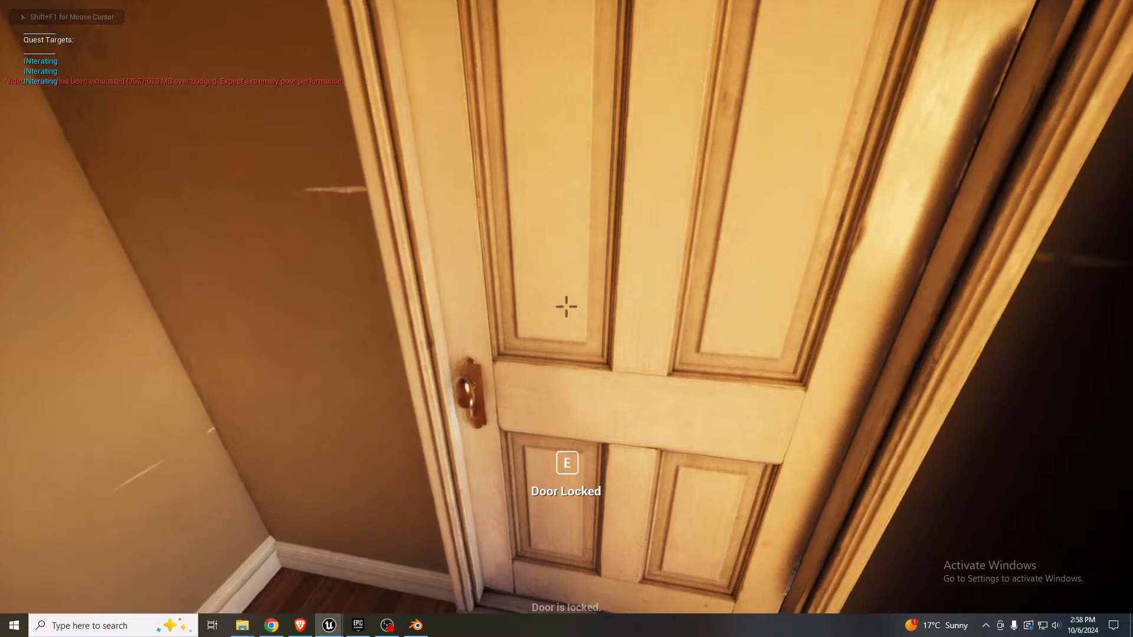
key(shift+F1)
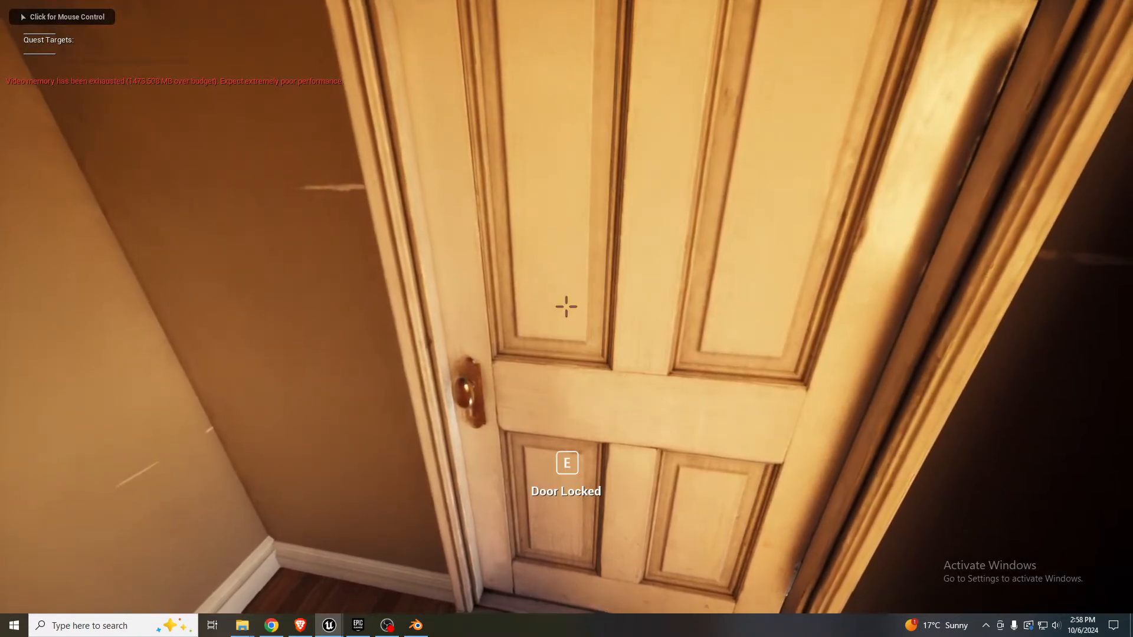
key(alt+Tab)
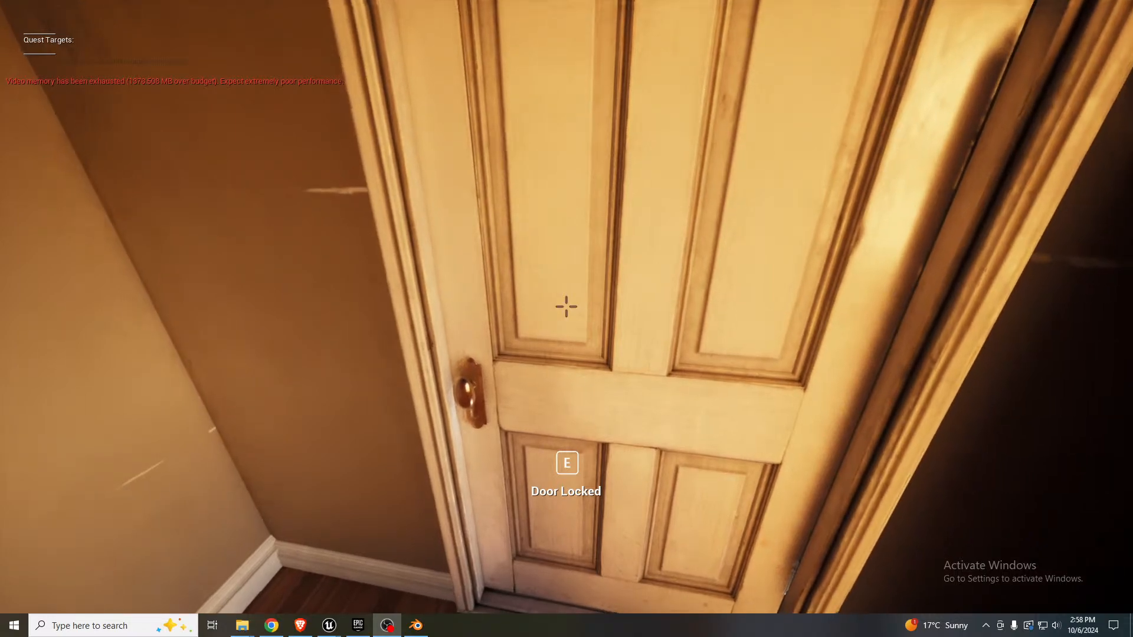
- Return to the running game, test the number 1 door again from close up and back away from it
click(617, 411)
key(s)
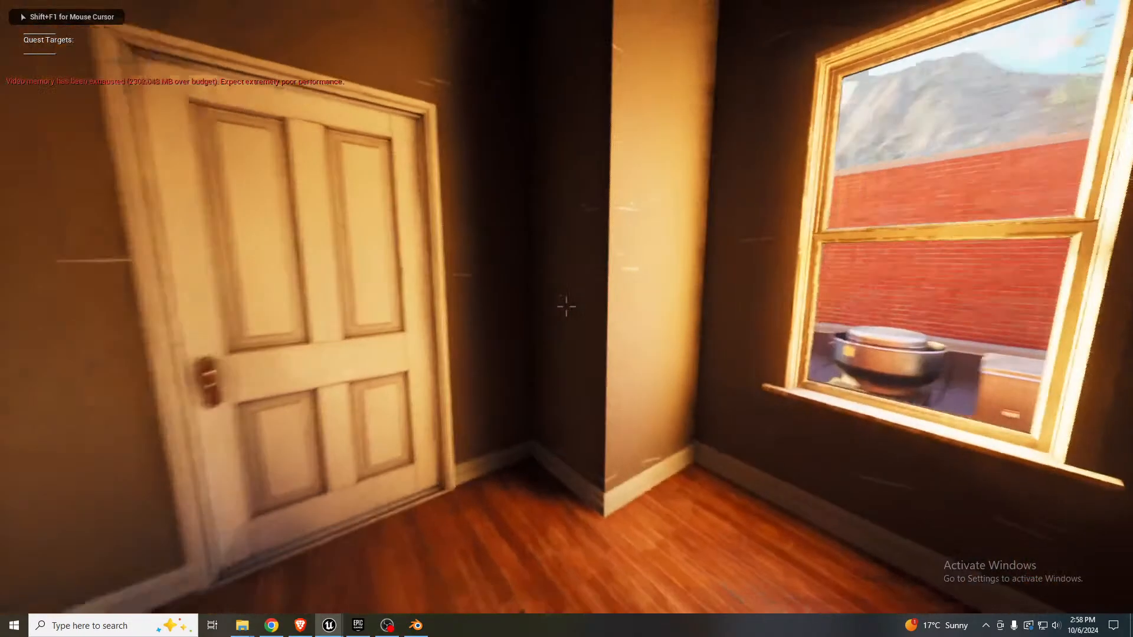
key(w)
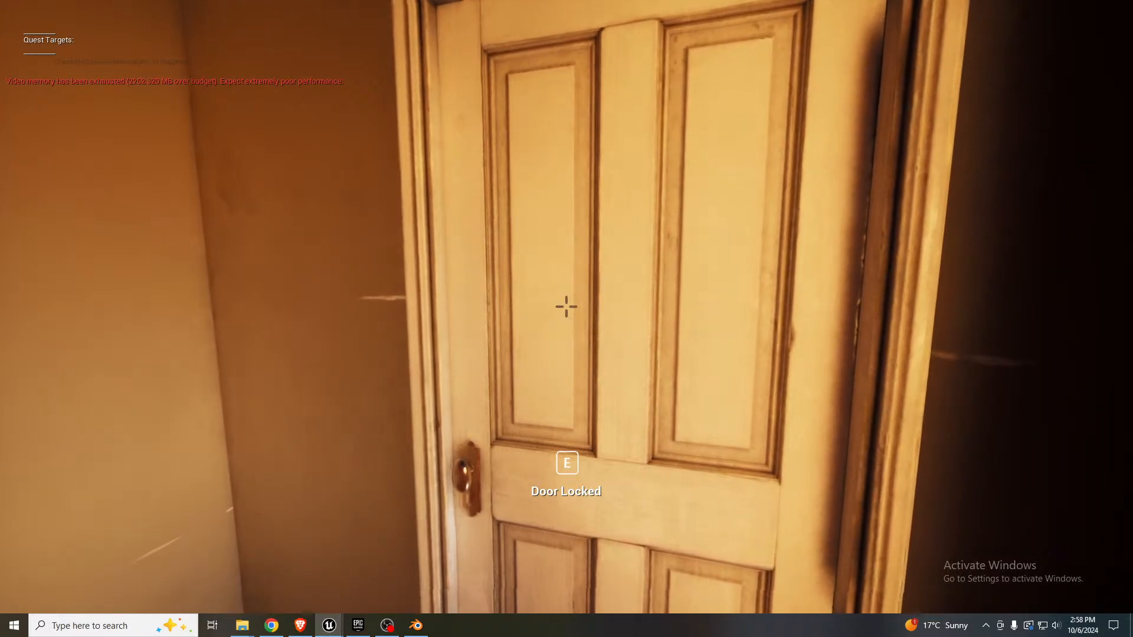
key(e)
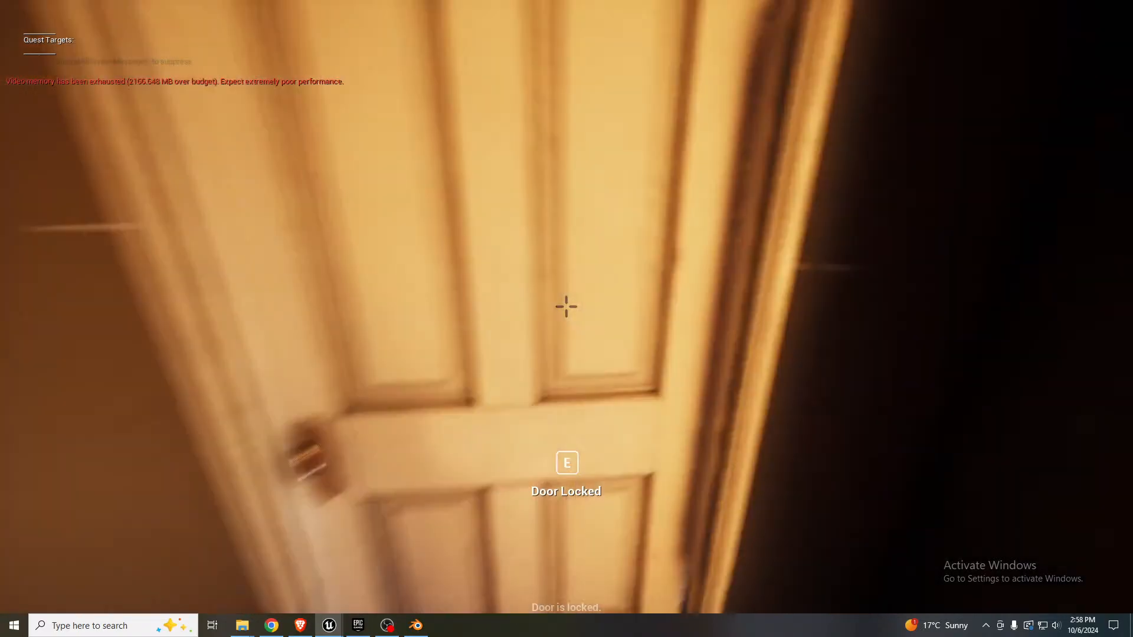
key(w)
key(s)
key(s)
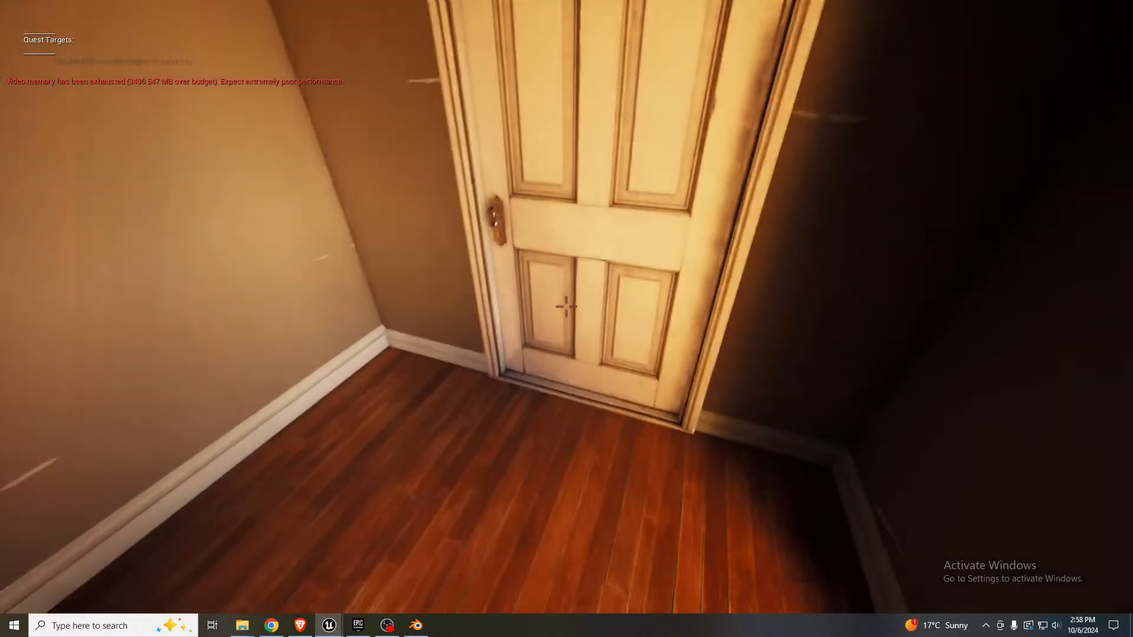
key(s)
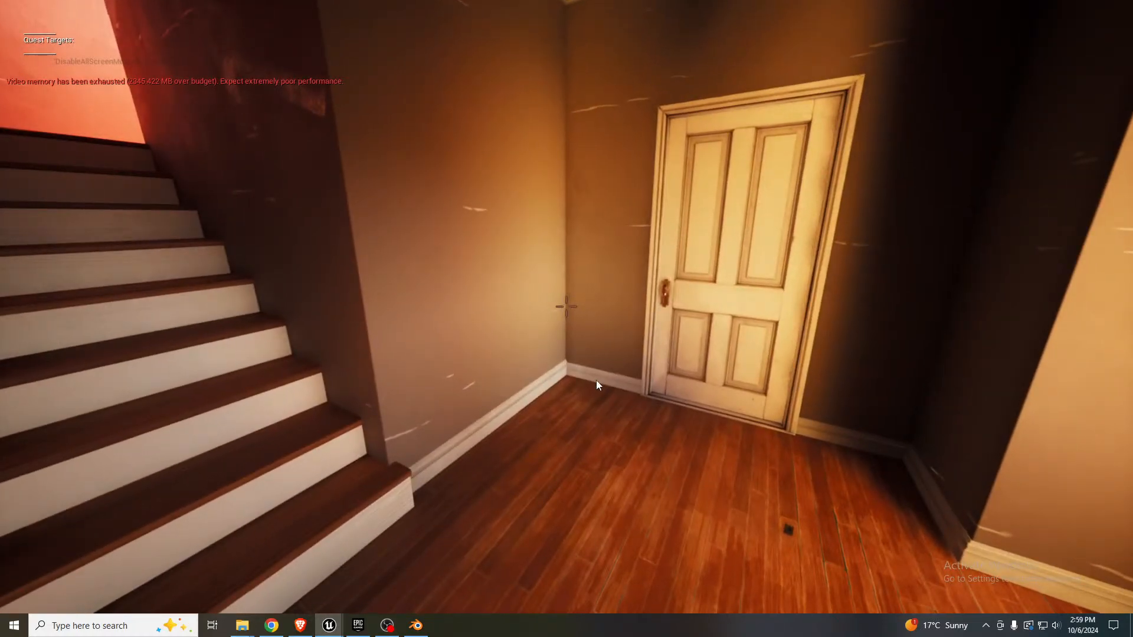
- End the play session, return to the normal editor layout and dismiss the play-error notification
key(Escape)
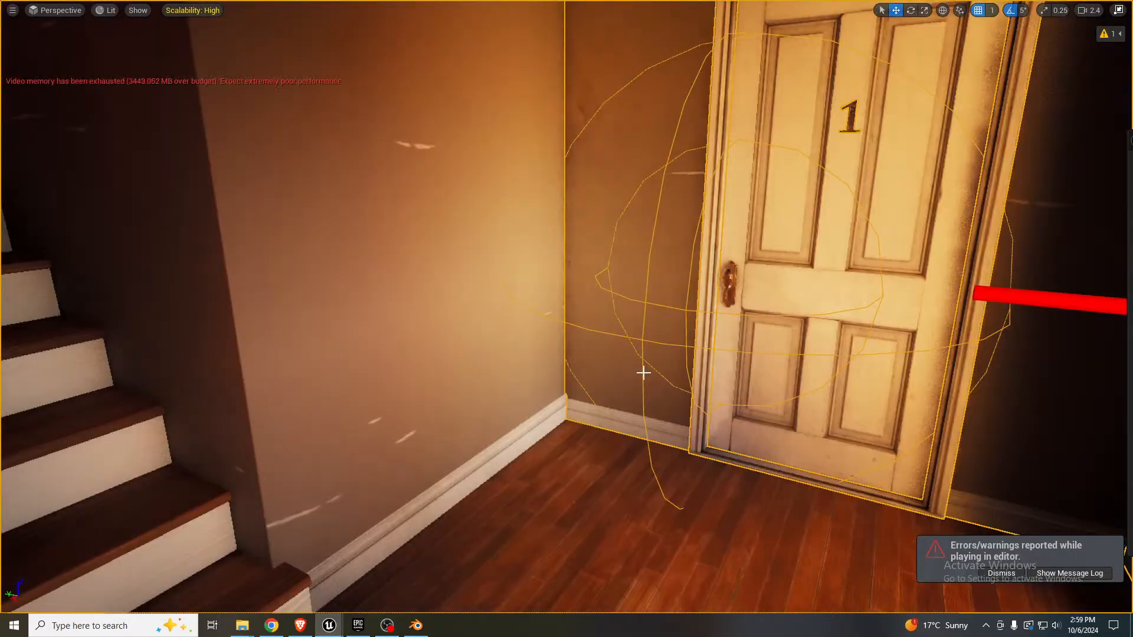
right_drag(643, 373, 652, 373)
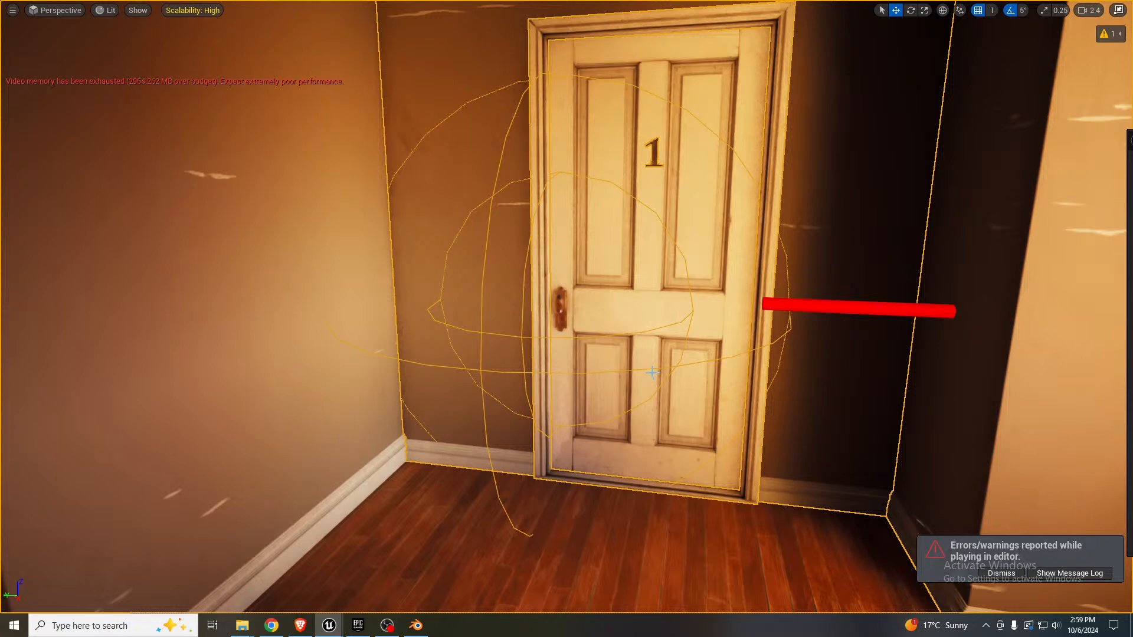
key(F11)
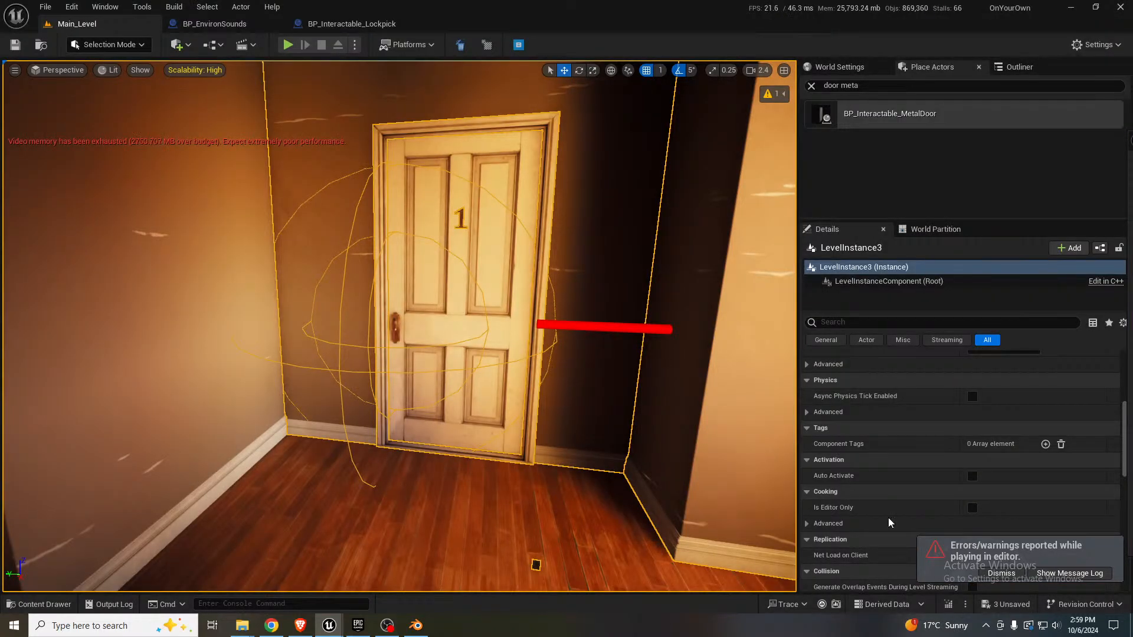
click(997, 572)
- Examine the out-of-service elevator entrance and the stairs and hallway leading to the number 2 door
right_drag(596, 423, 691, 426)
key(w)
key(w)
key(w)
key(w)
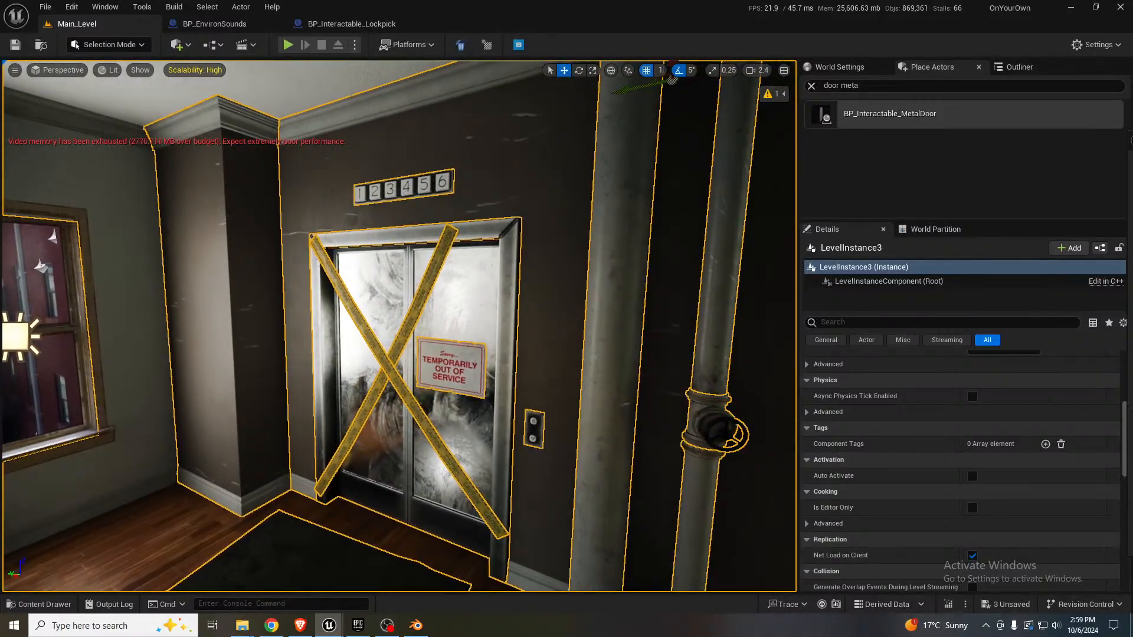
right_drag(602, 423, 600, 505)
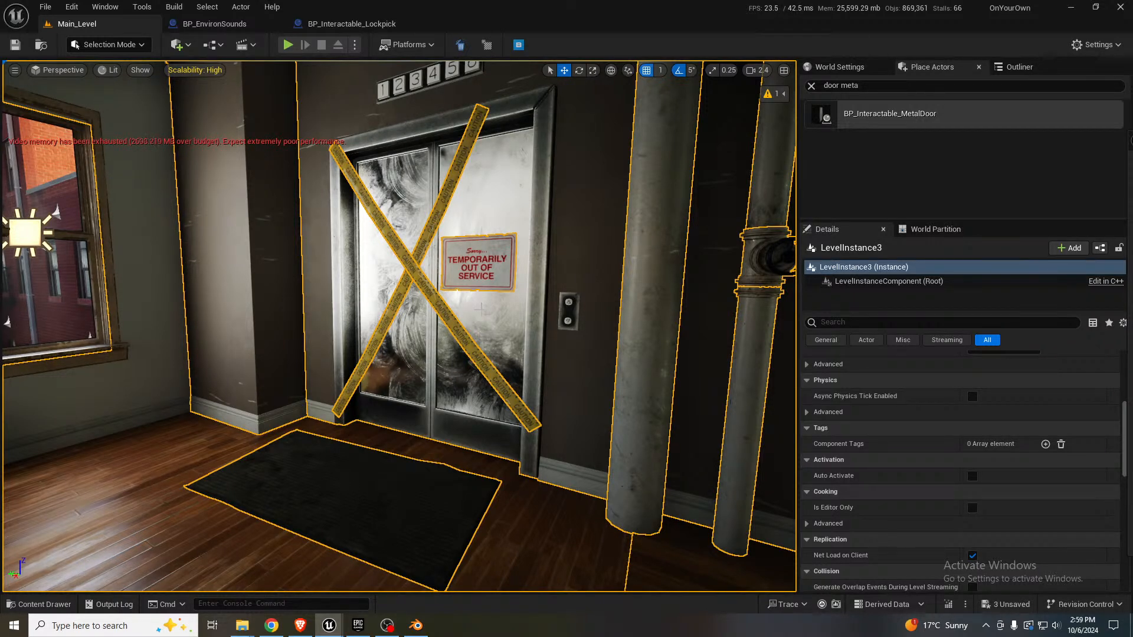
mouse_move(481, 309)
right_down()
mouse_move(575, 310)
mouse_move(640, 295)
mouse_move(487, 318)
right_up()
key(d)
key(w)
key(s)
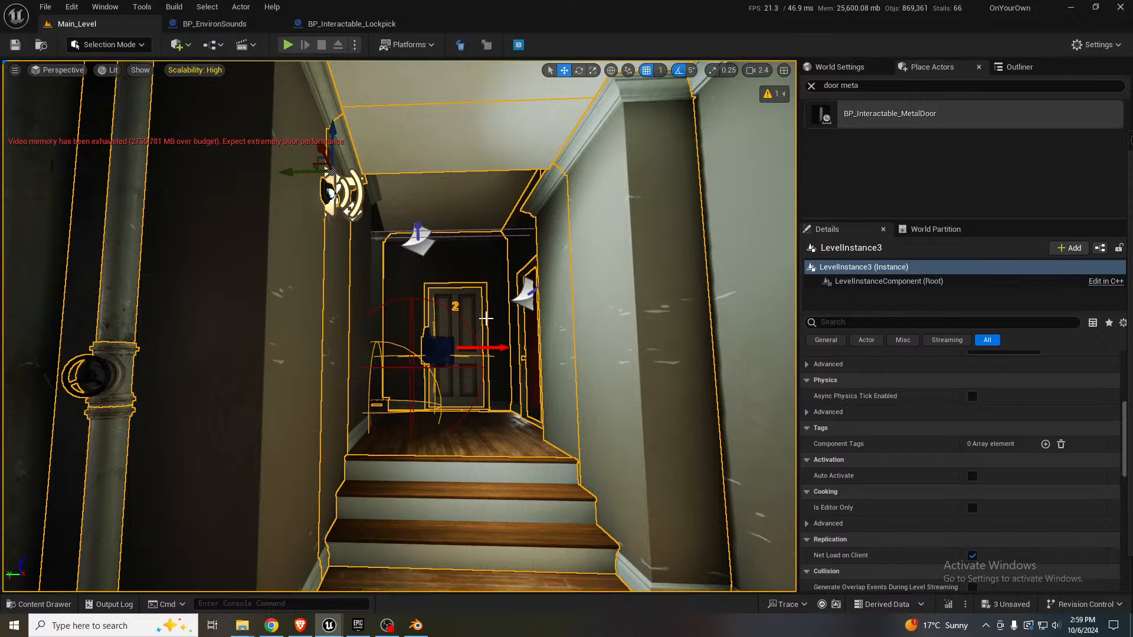